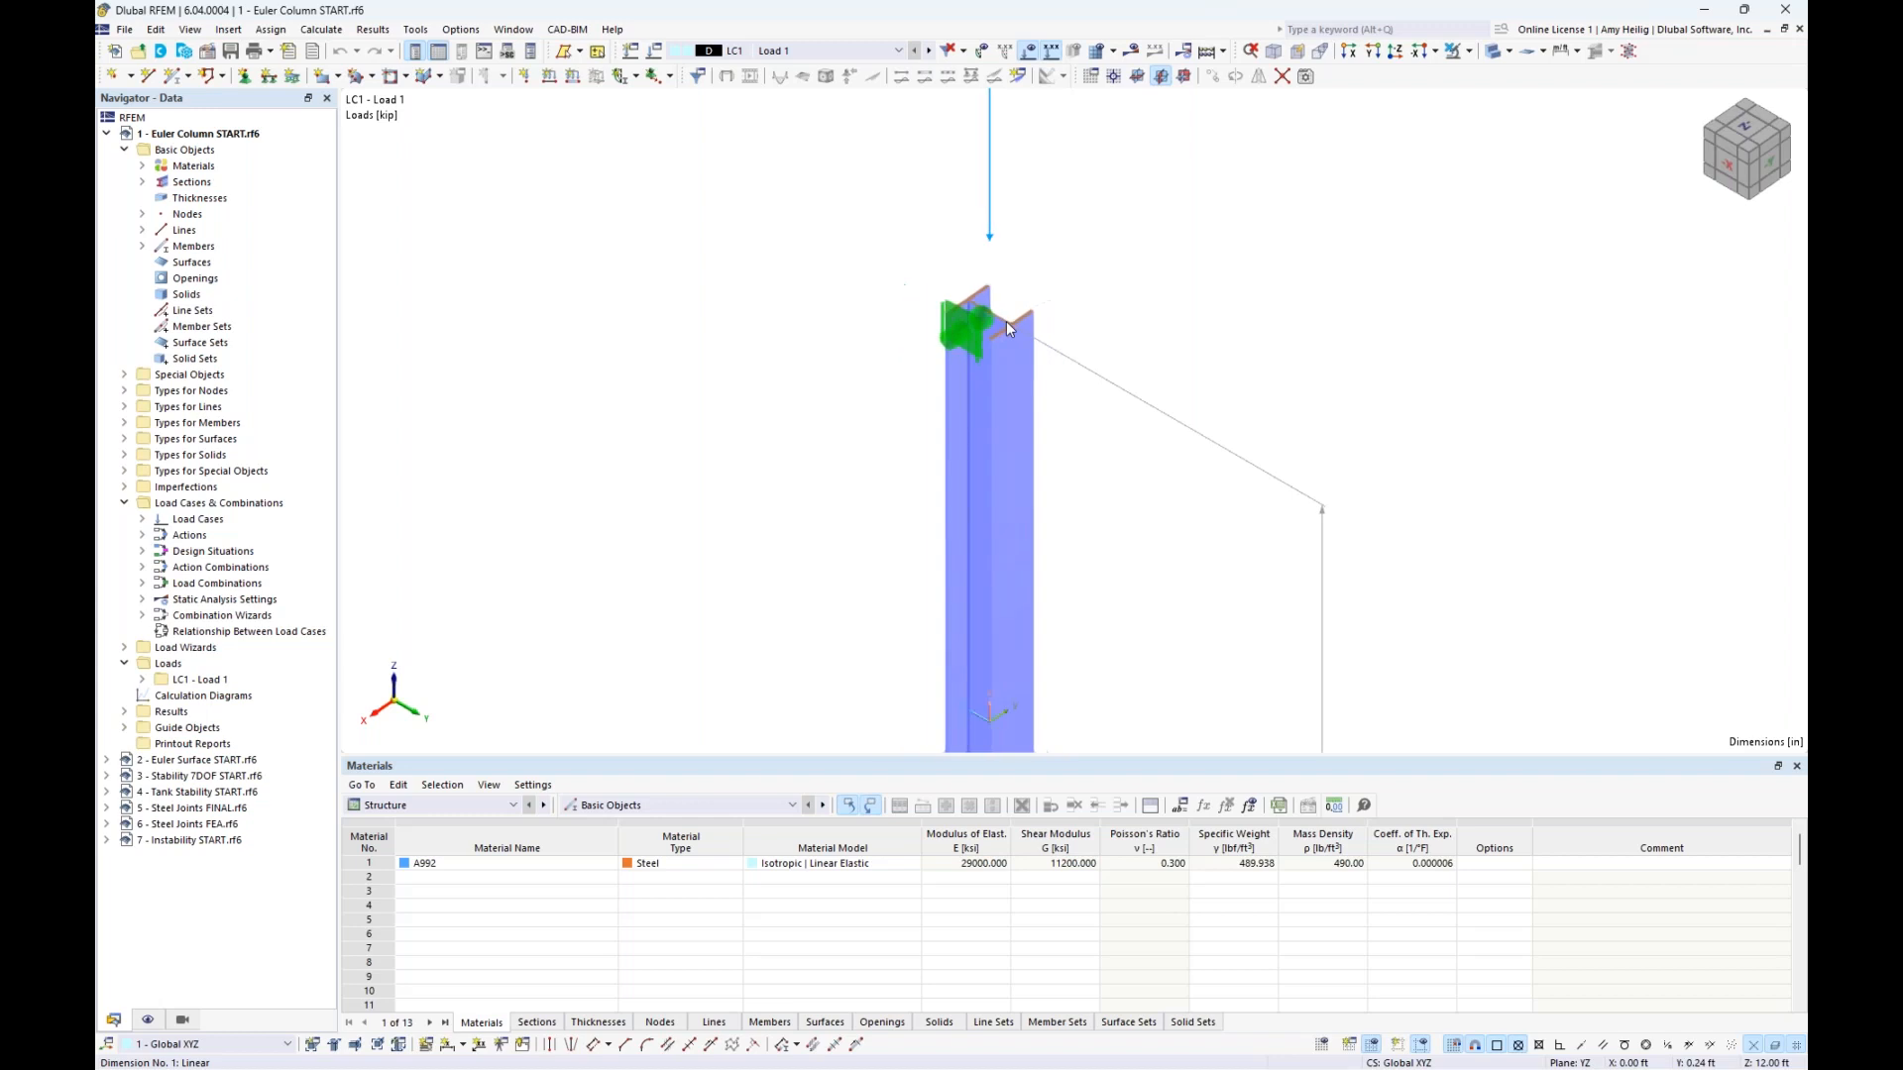
Activate the Structure Stability add-on in the base data of the Euler Column model
{"action": "middle_click_drag", "start_coordinate": [1079, 498], "coordinate": [1011, 444]}
{"action": "scroll", "coordinate": [1081, 428], "scroll_direction": "down", "scroll_amount": 3}
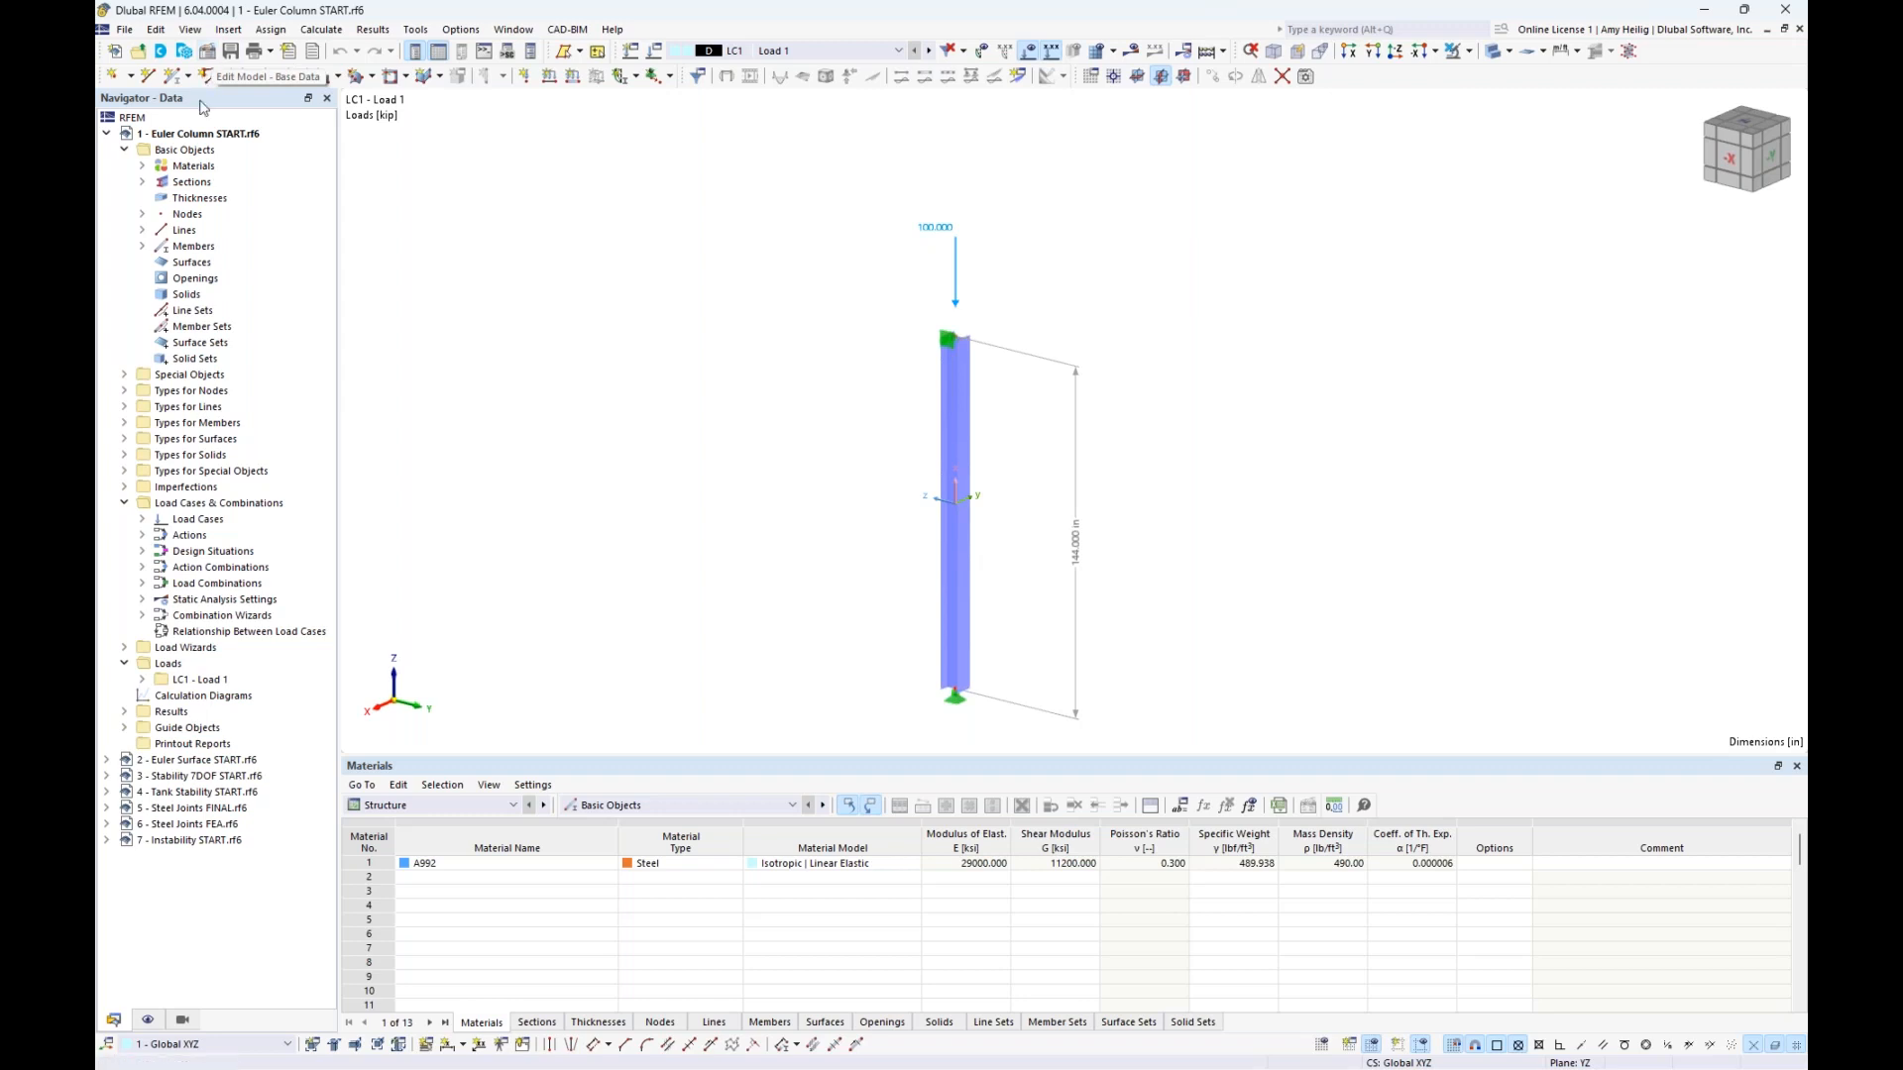
{"action": "right_click", "coordinate": [194, 141]}
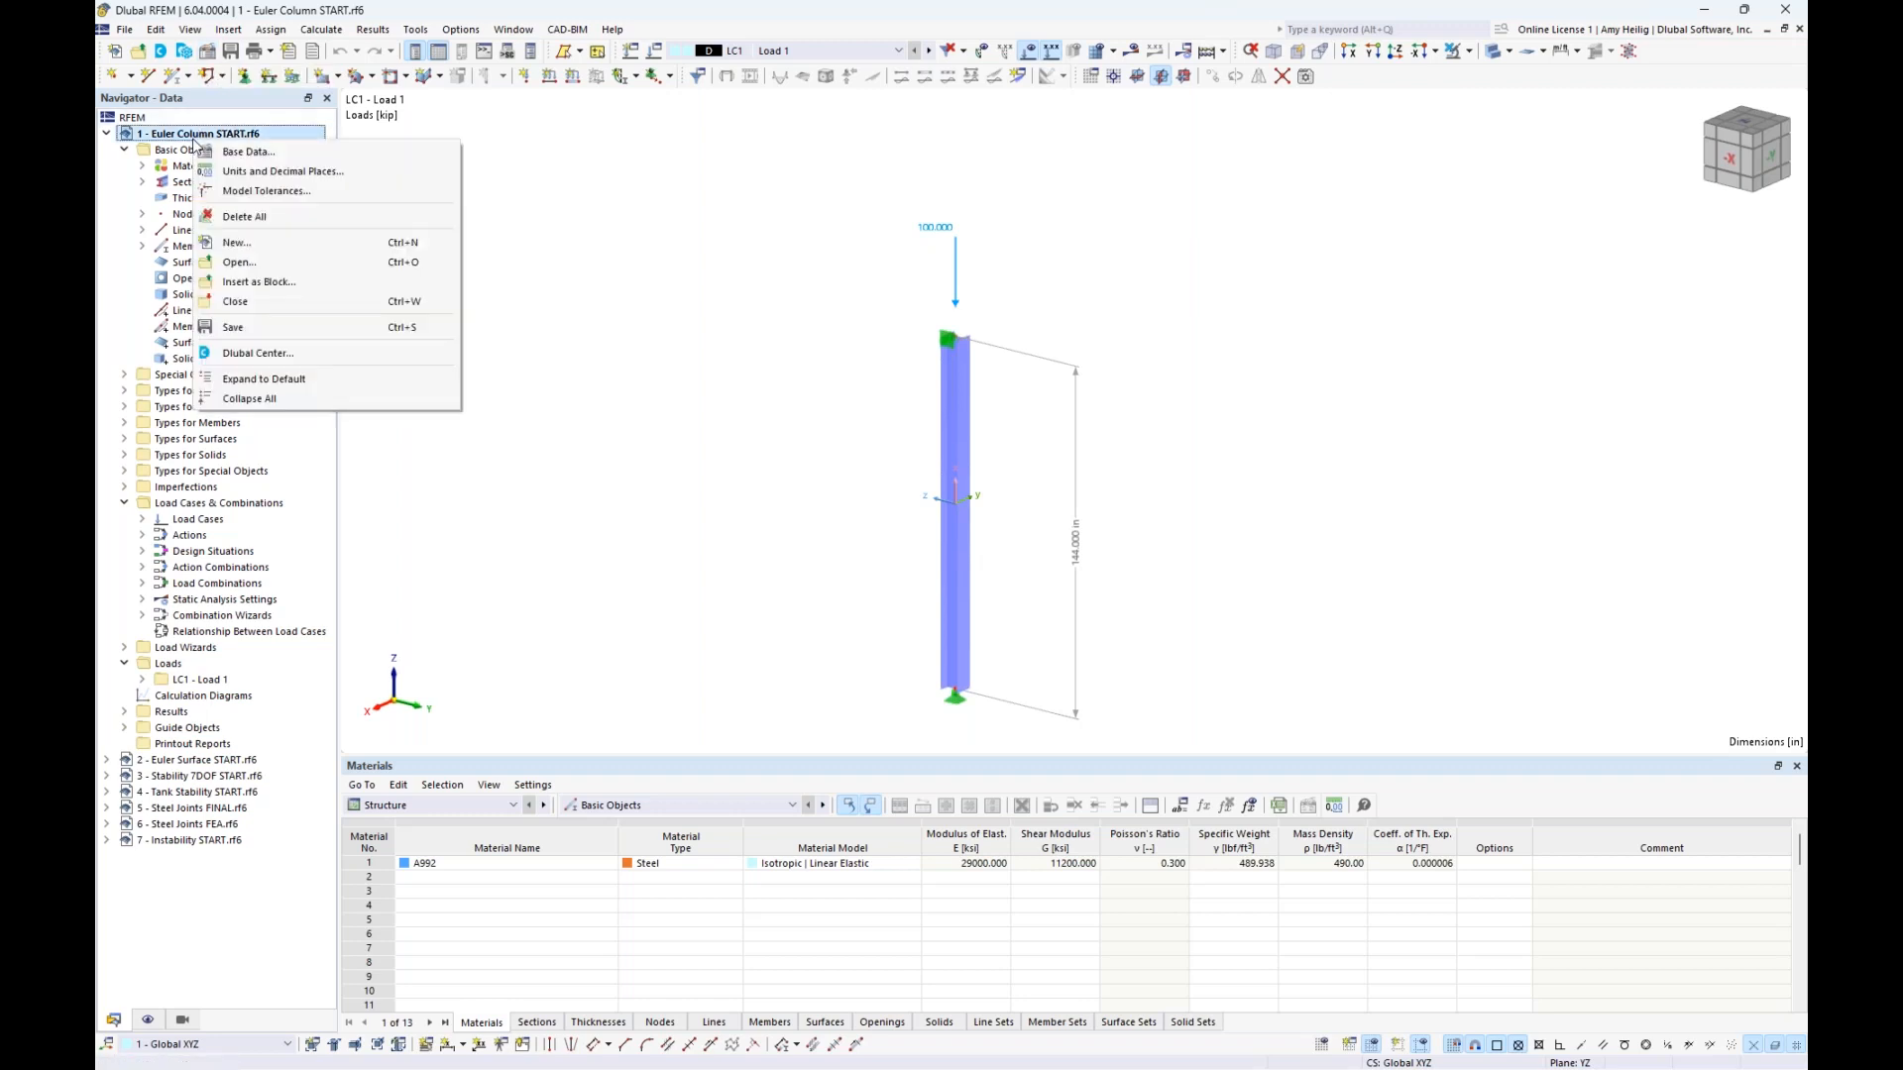
{"action": "left_click", "coordinate": [246, 153]}
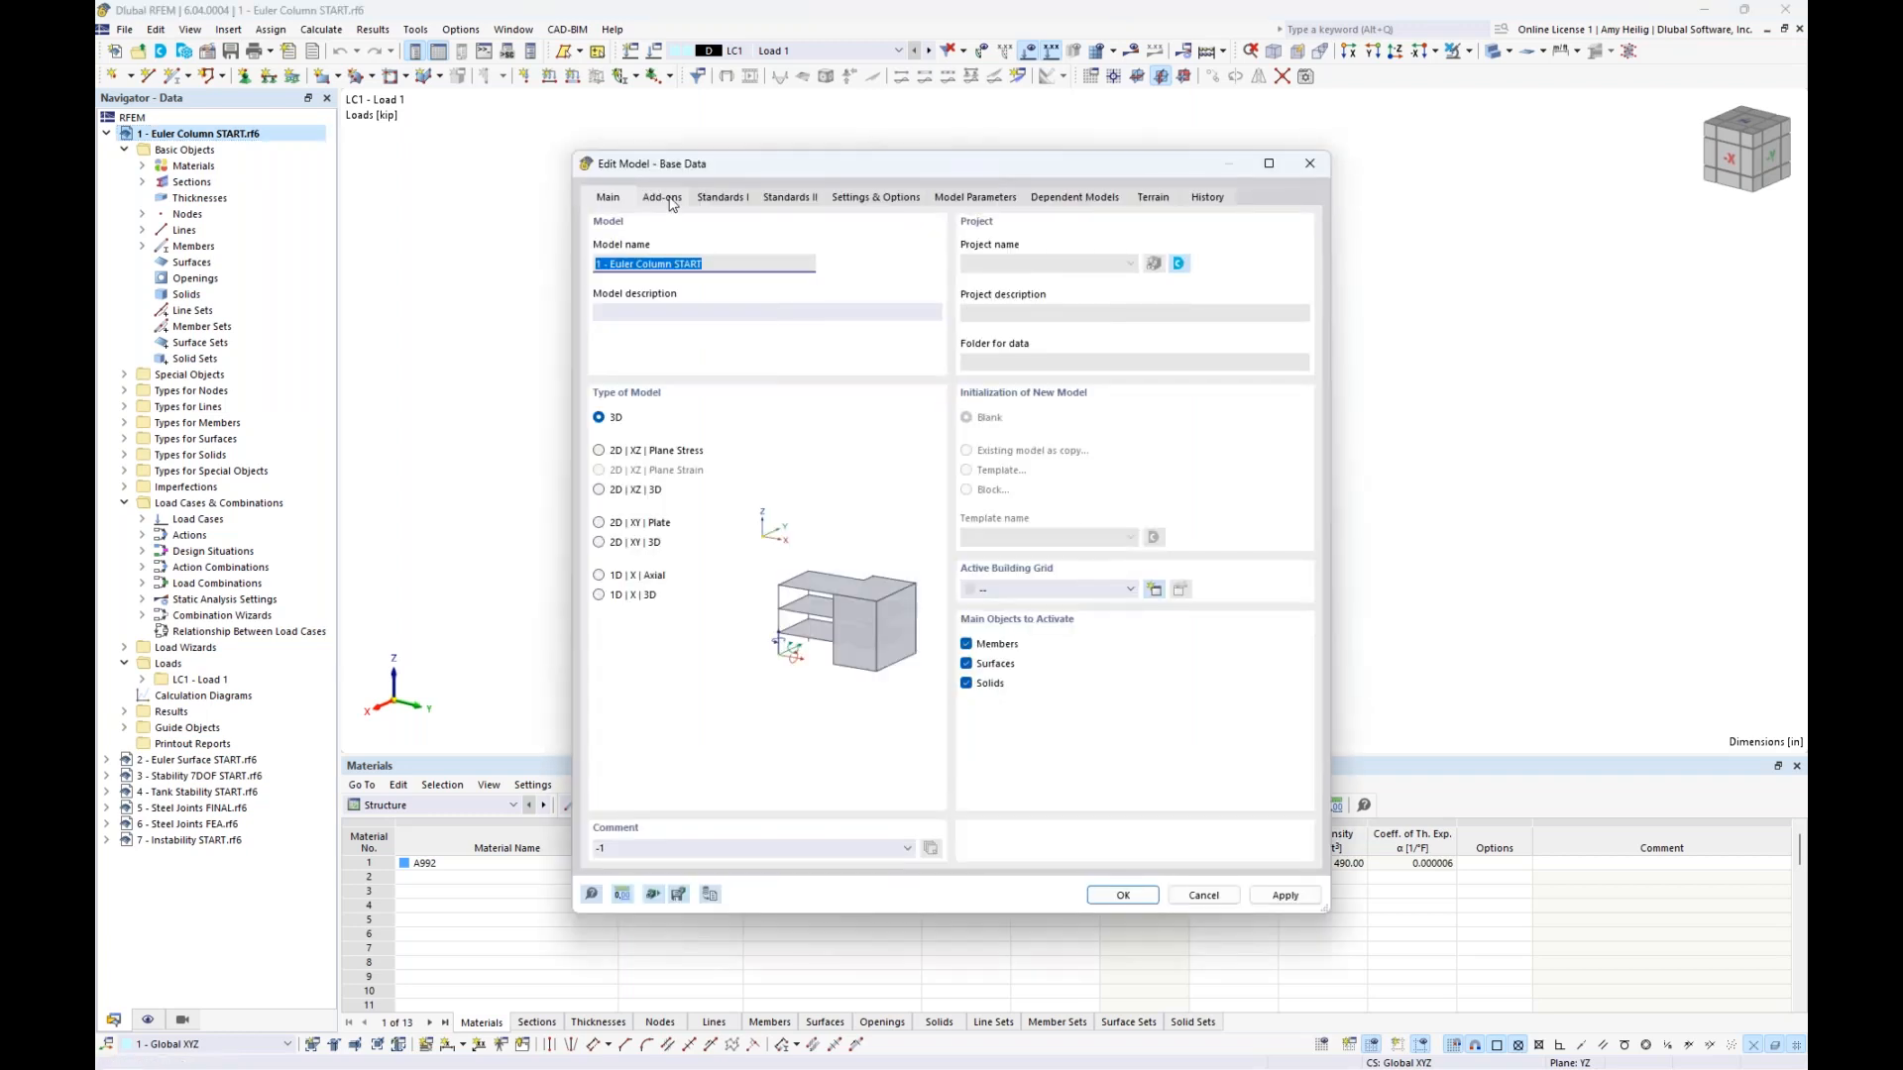
{"action": "left_click", "coordinate": [670, 201]}
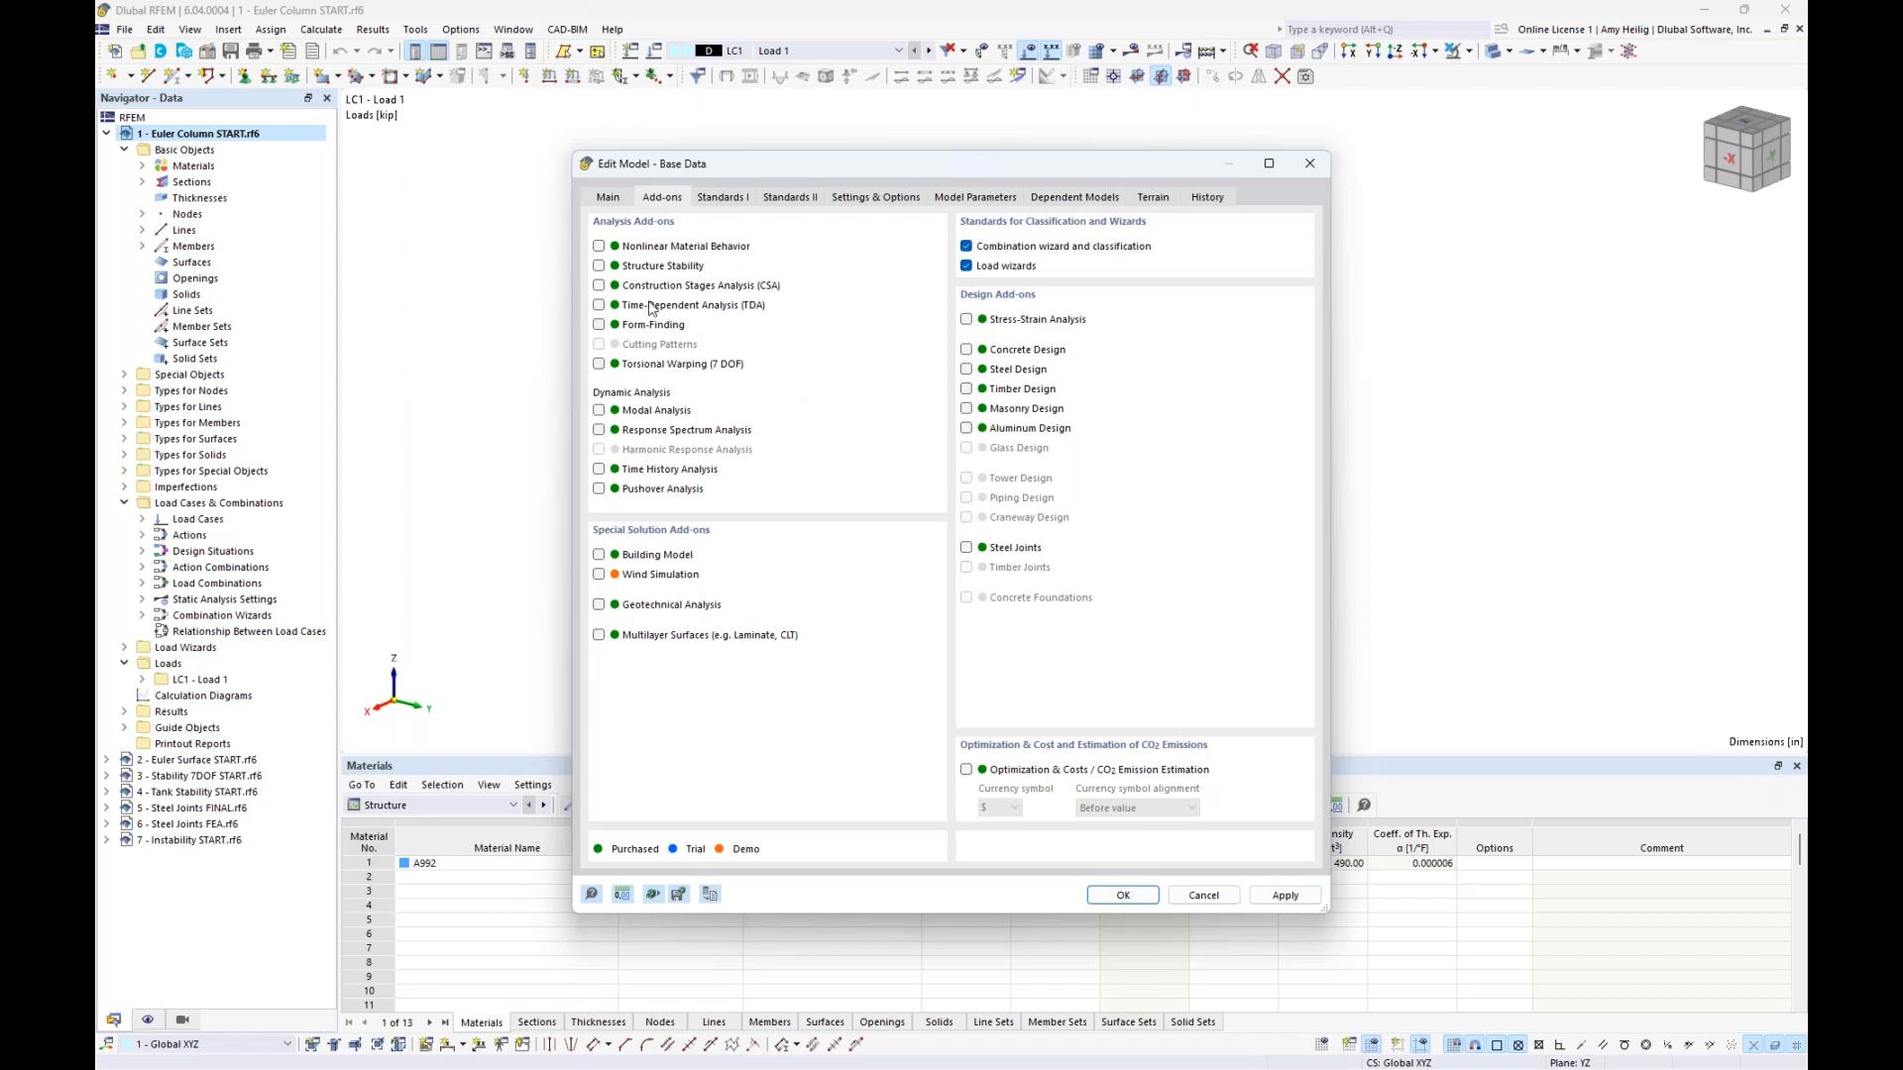
{"action": "left_click", "coordinate": [600, 267]}
{"action": "left_click", "coordinate": [1146, 900]}
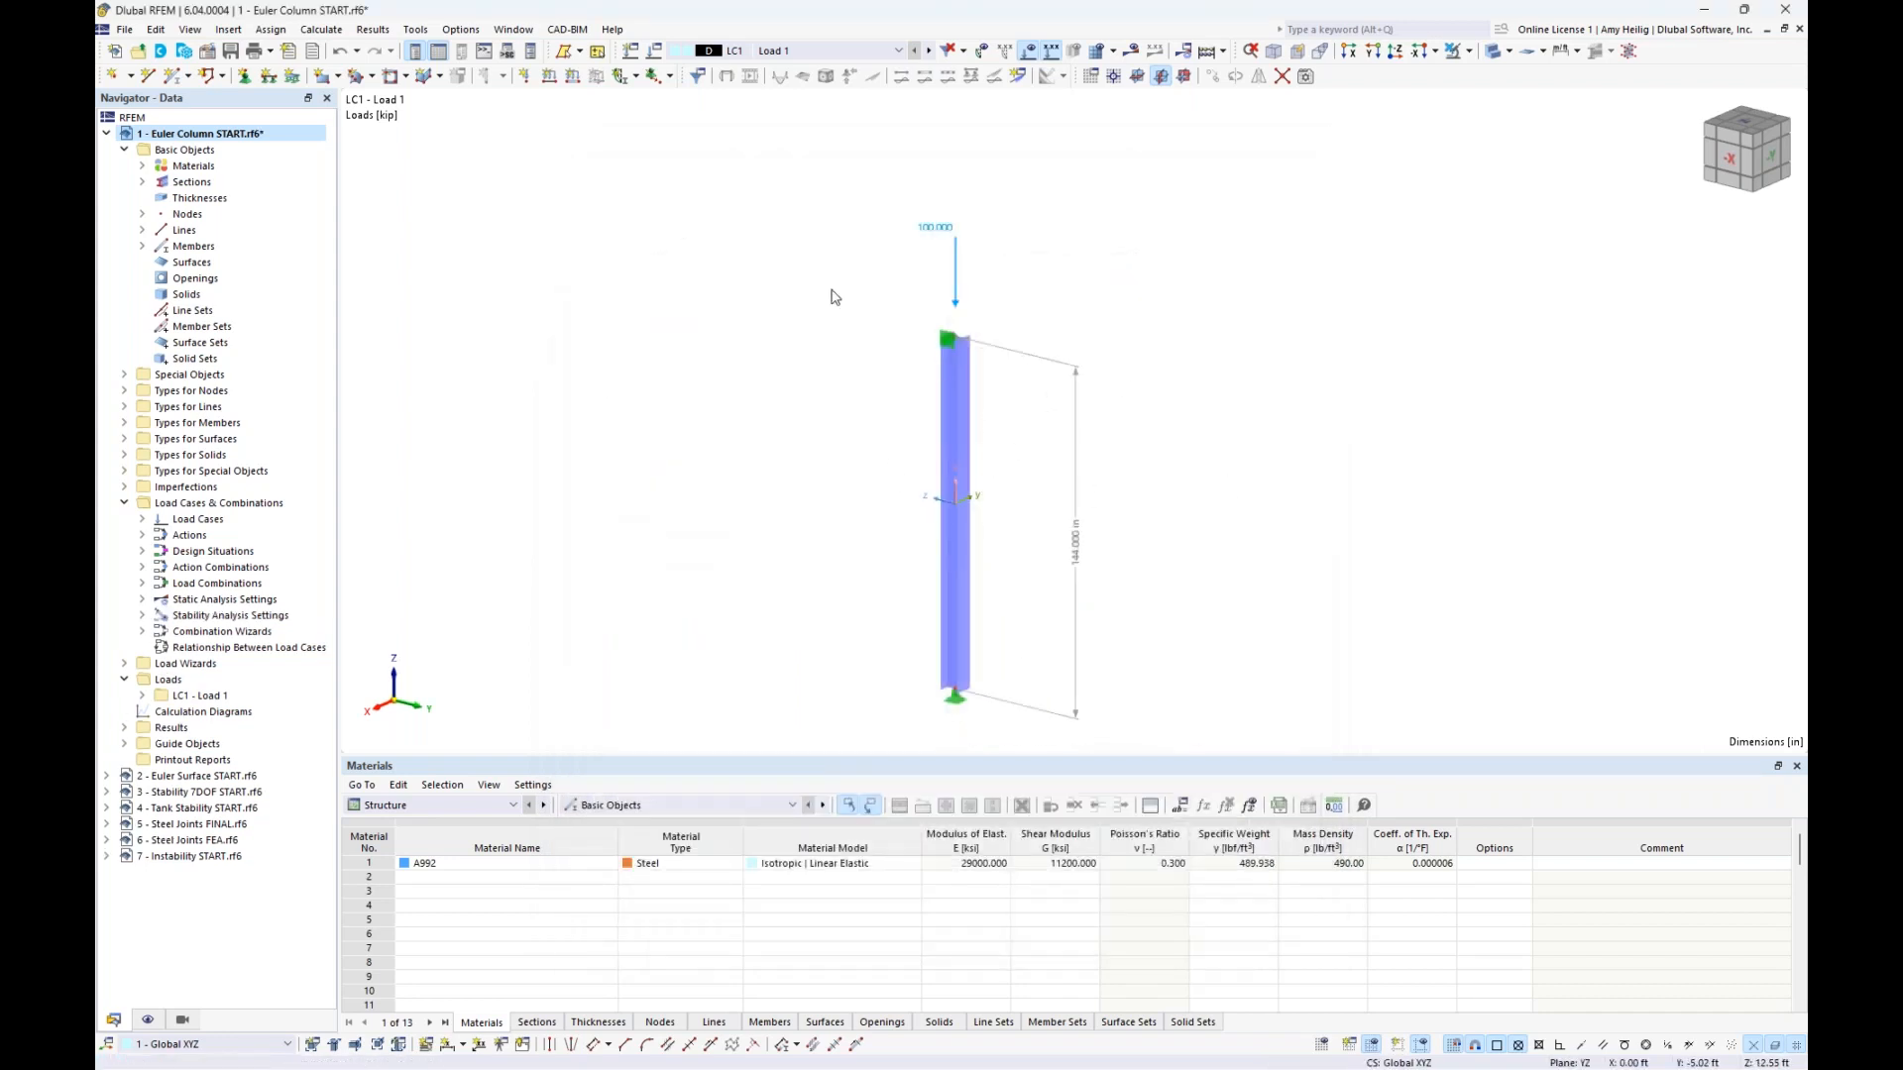
Enable the Structure Stability critical load calculation for load case LC1 with stability settings ST1, Eigenvalue method (linear), Lanczos
{"action": "left_click", "coordinate": [656, 59]}
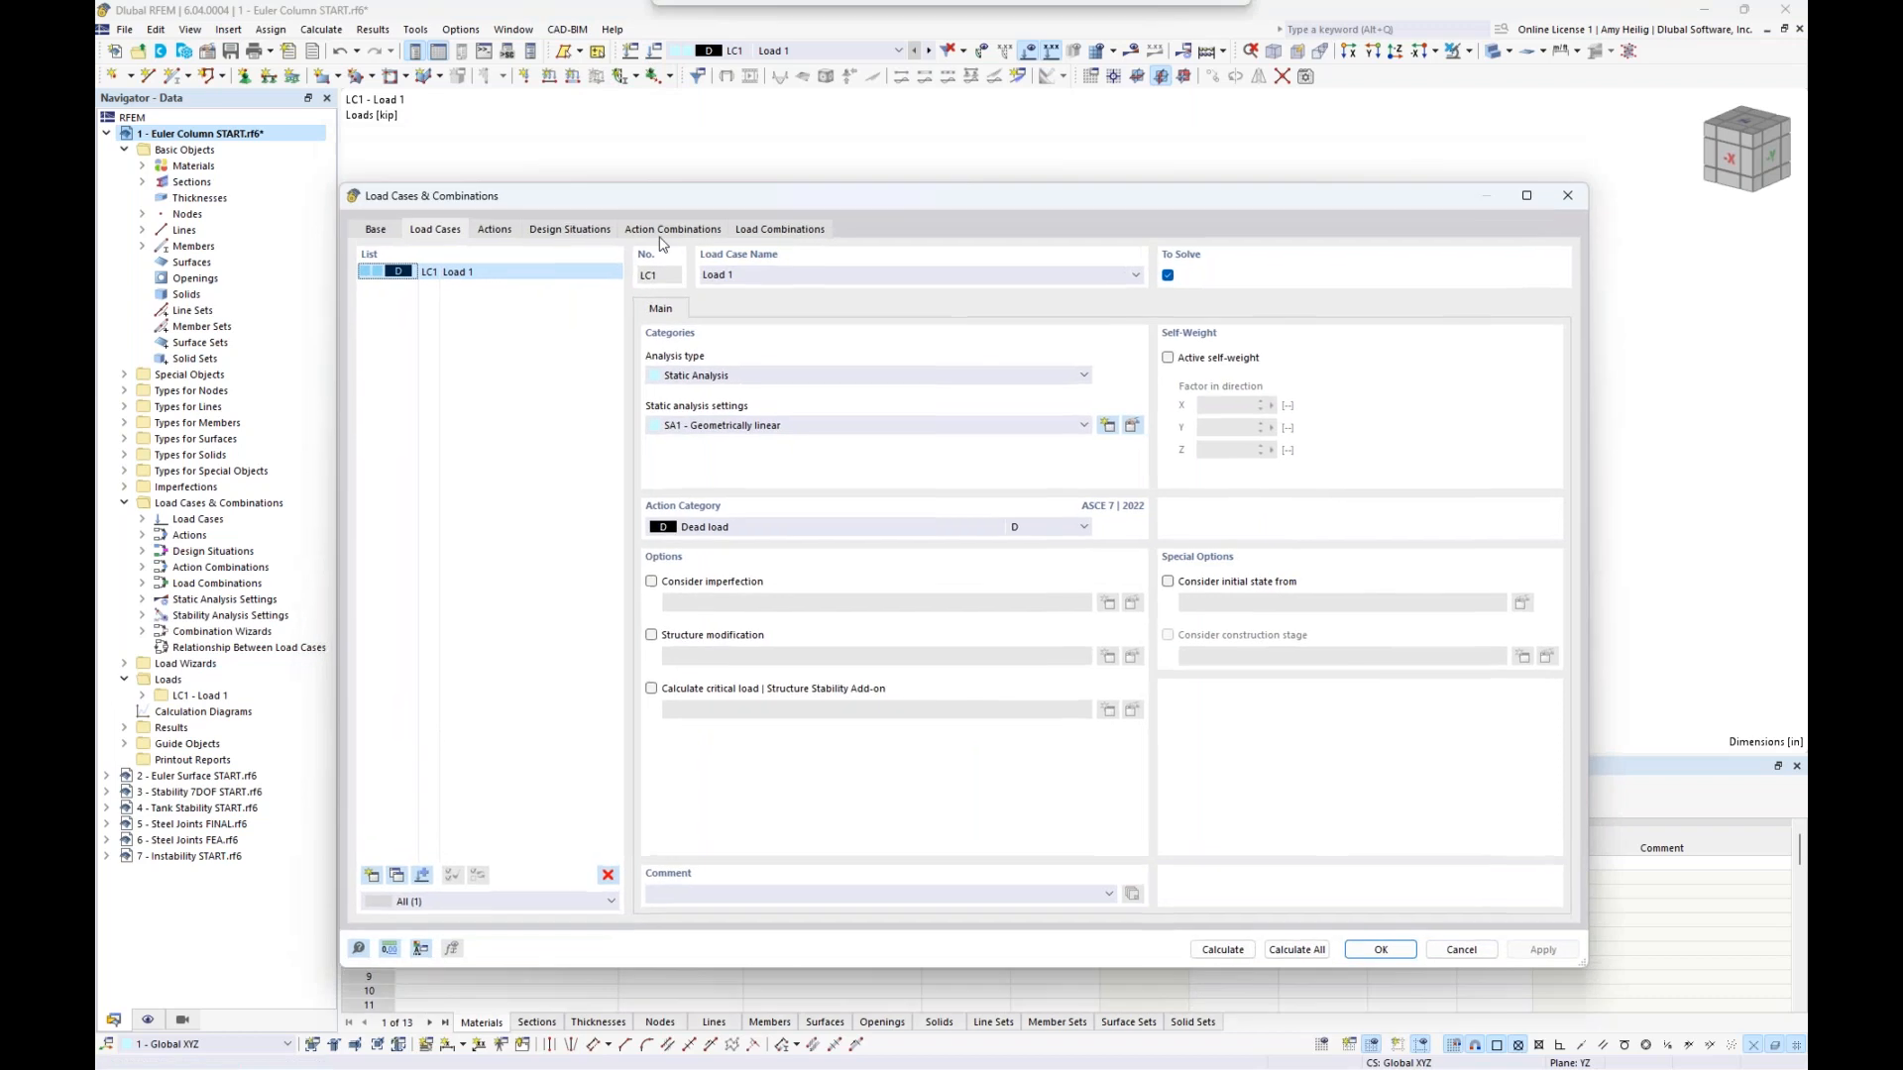
{"action": "left_click_drag", "start_coordinate": [628, 167], "coordinate": [665, 443]}
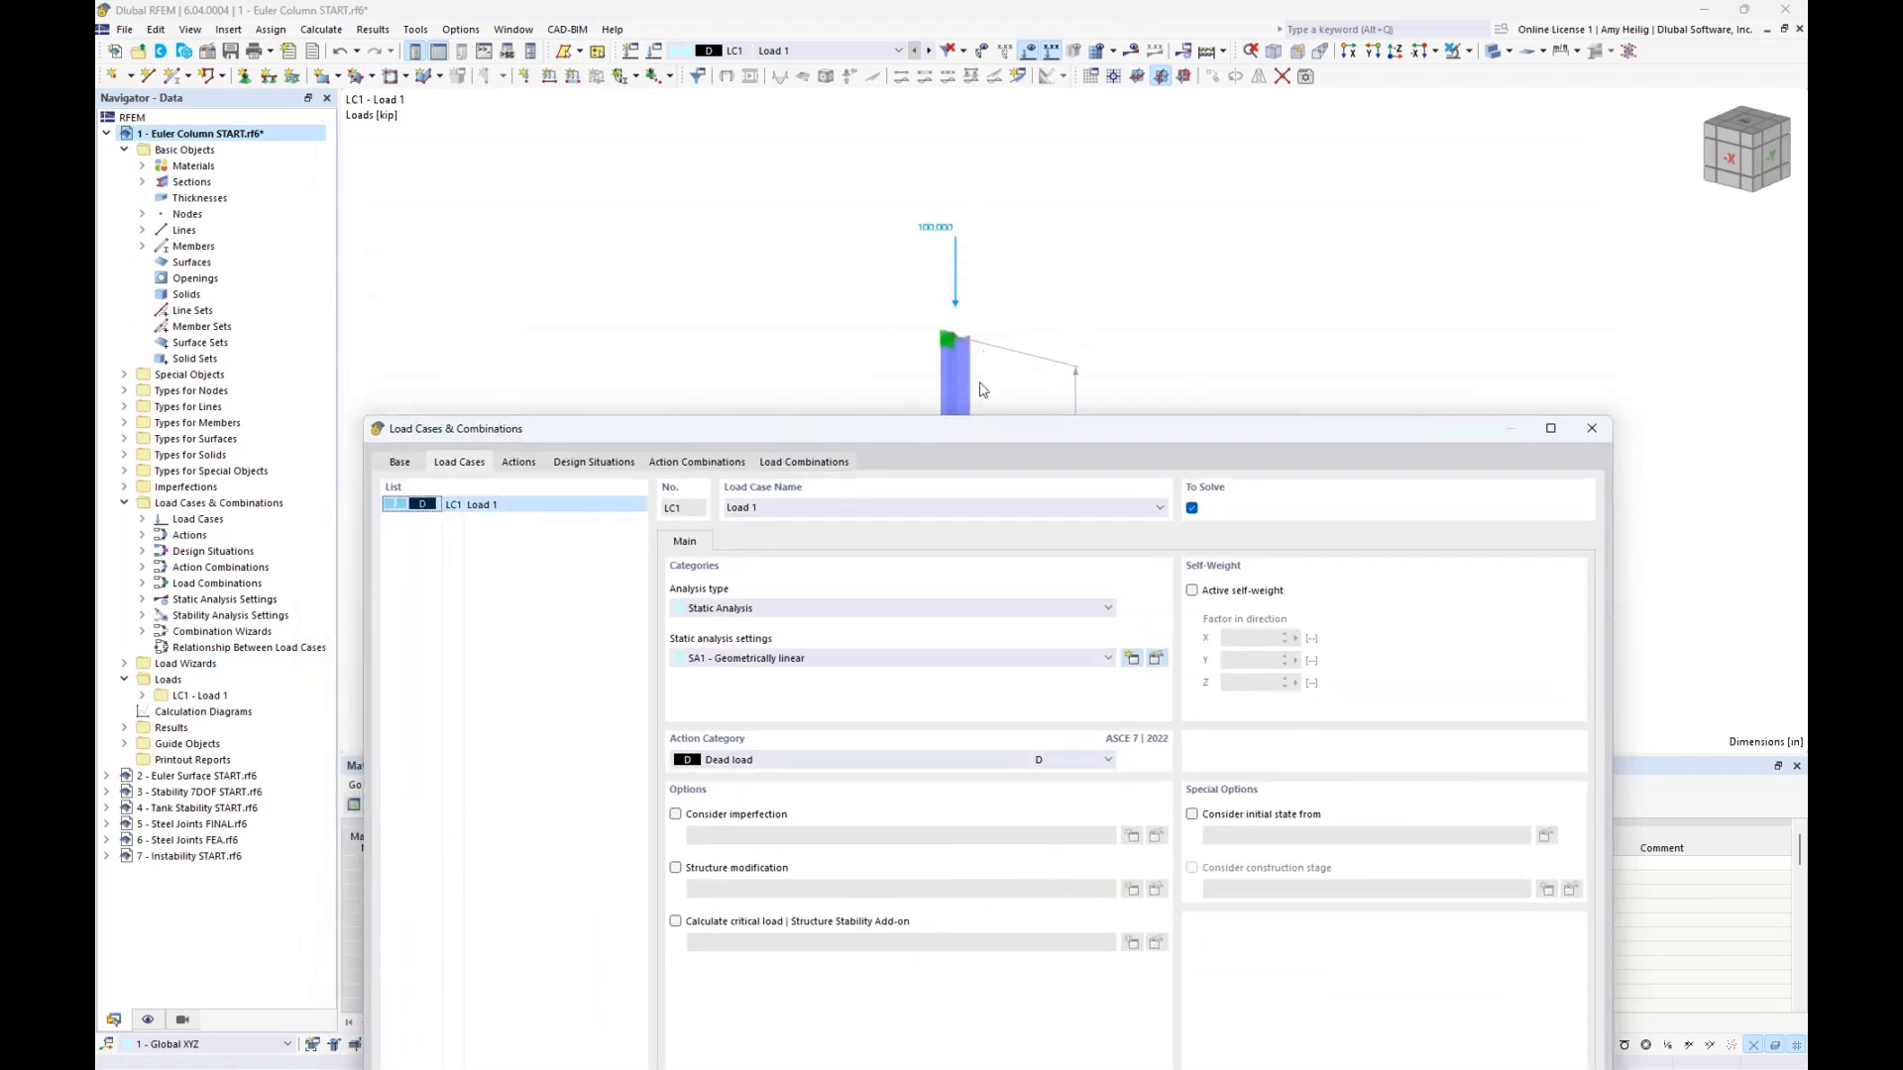
{"action": "left_click_drag", "start_coordinate": [985, 437], "coordinate": [1008, 163]}
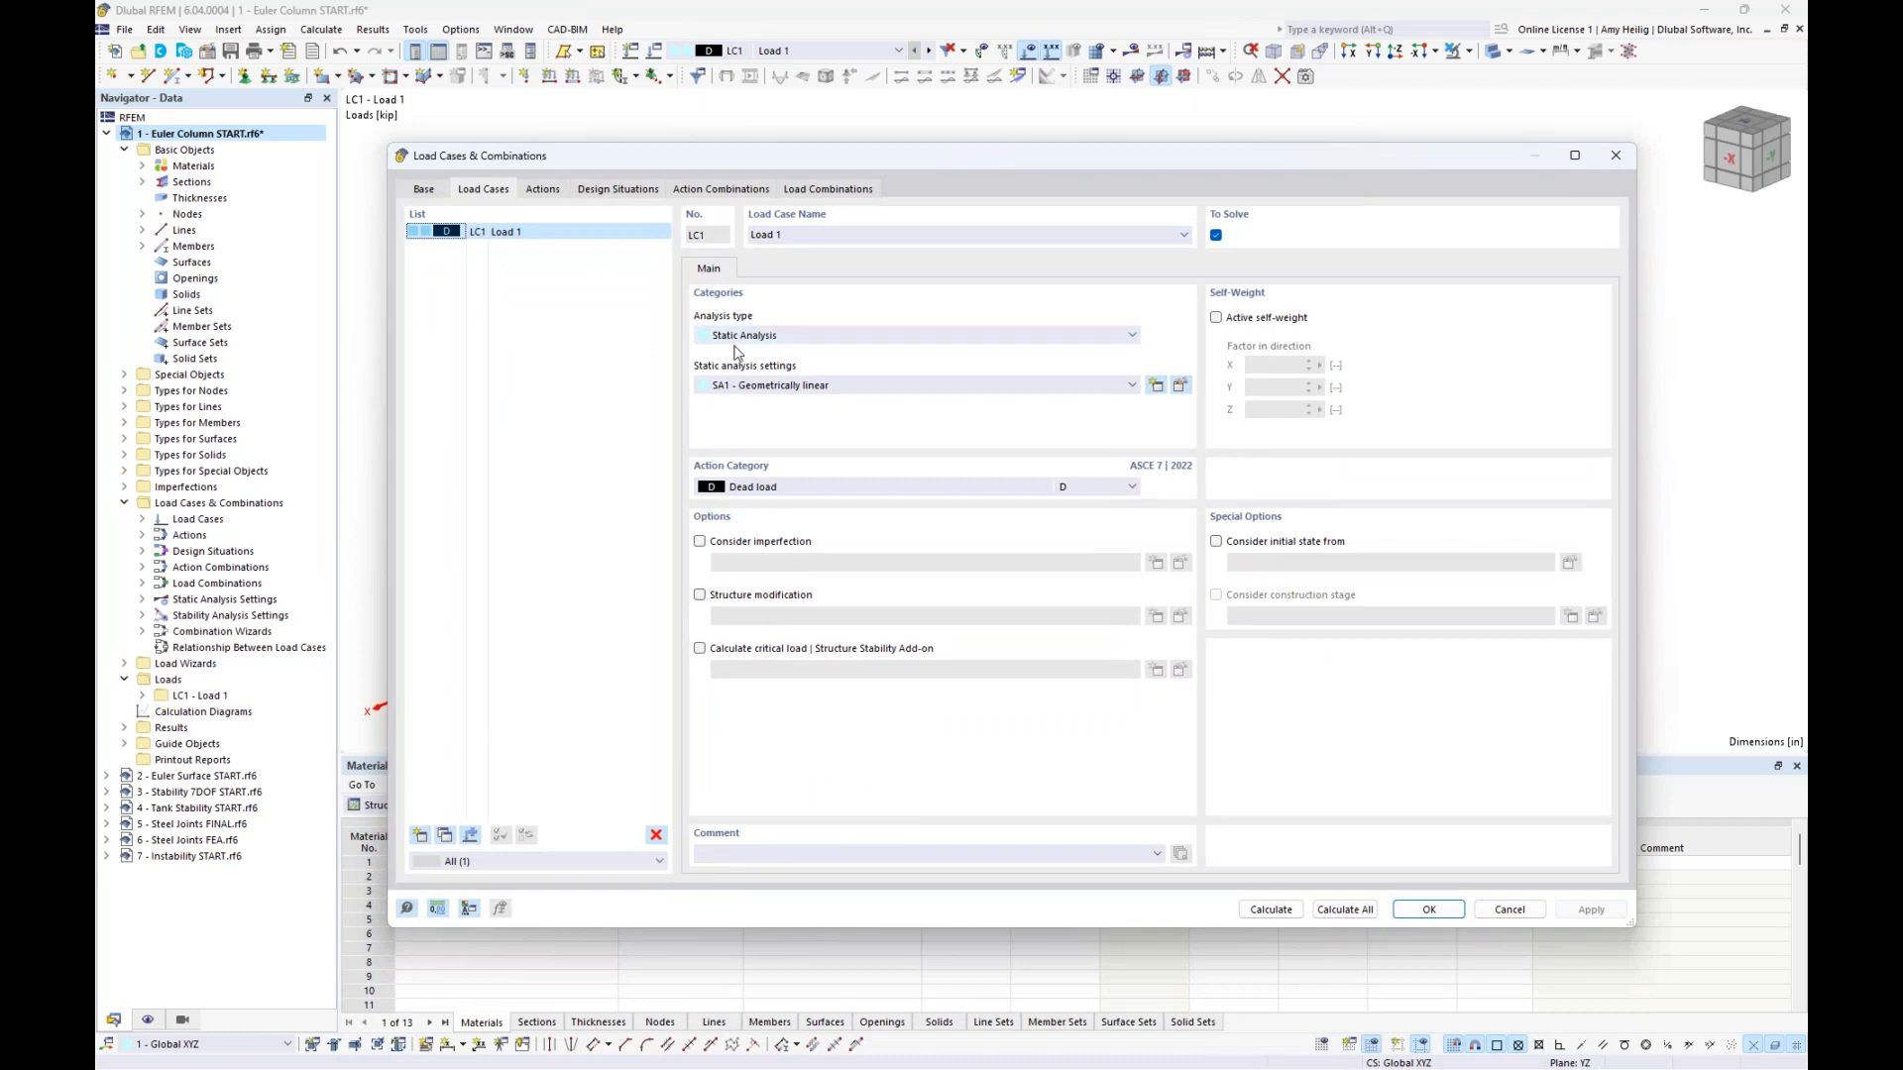
{"action": "left_click", "coordinate": [699, 651]}
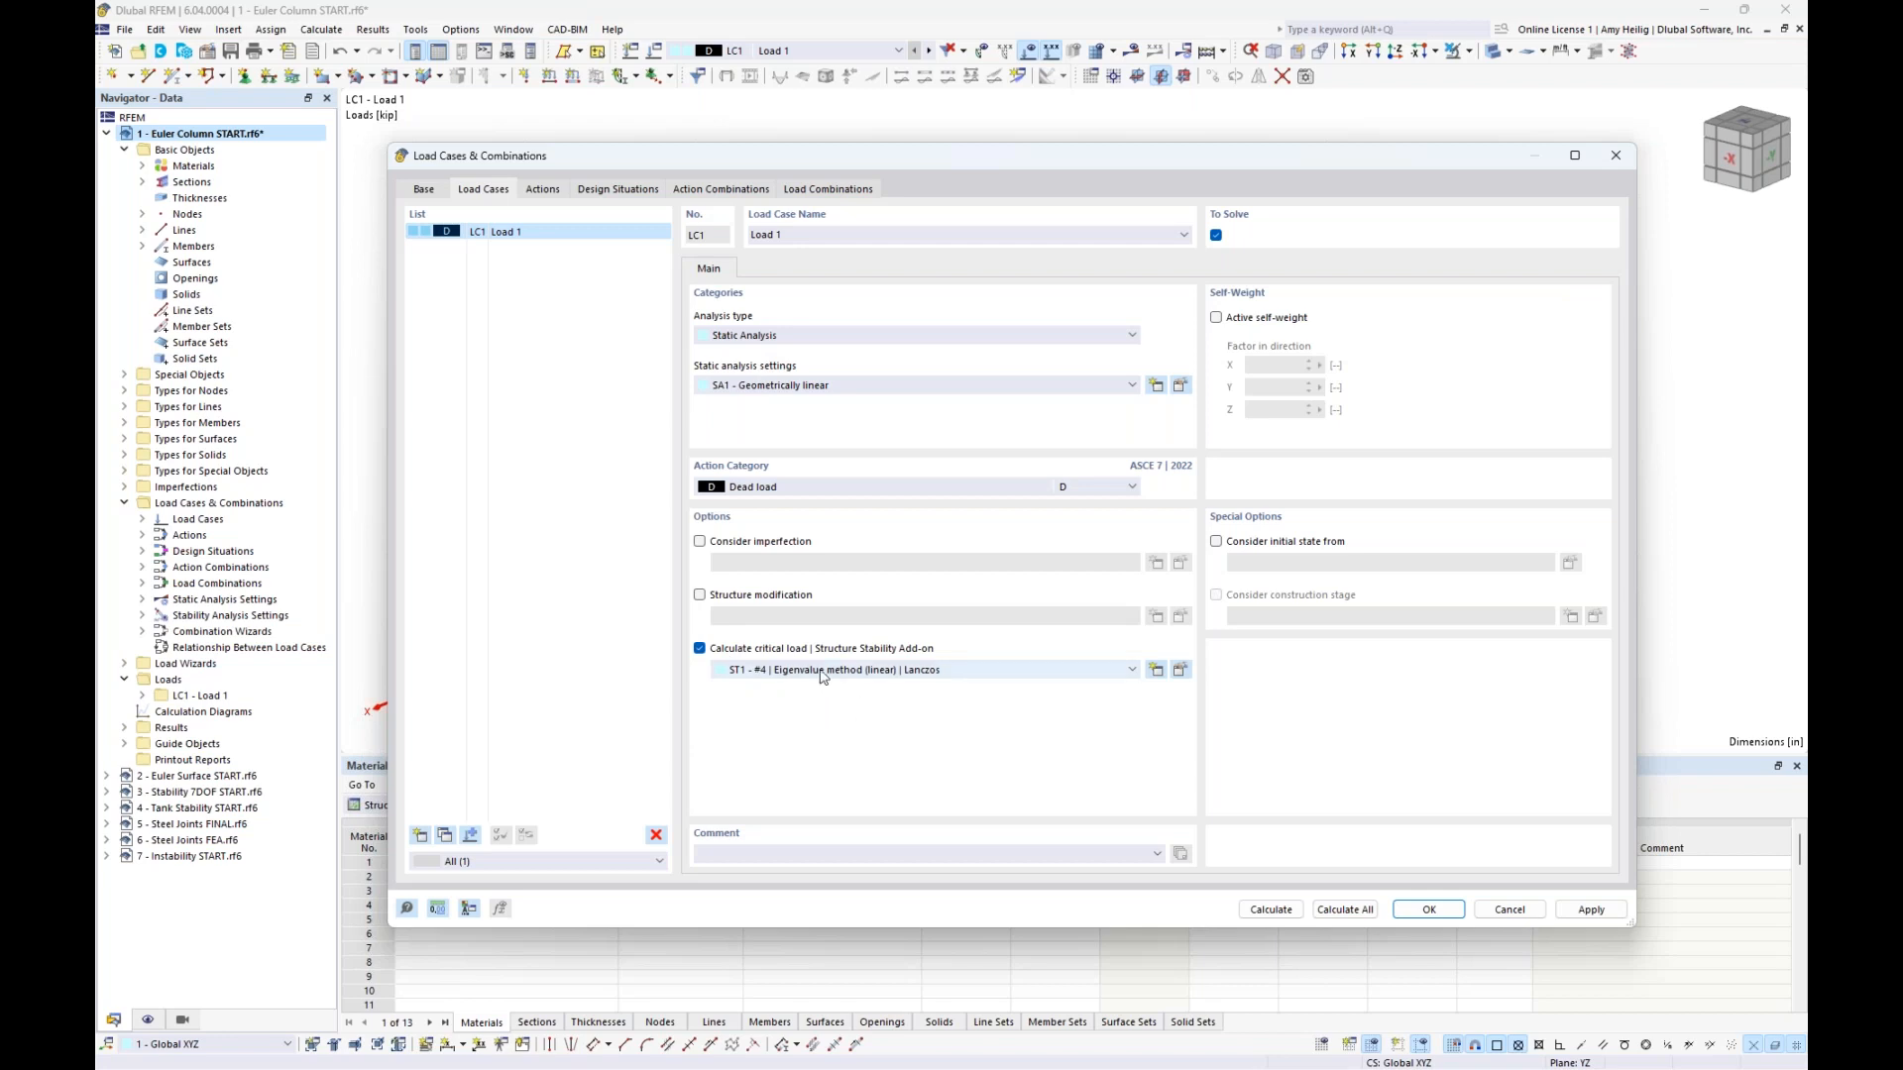
Review the stability analysis types and the number of lowest eigenvalues in settings ST1 and ST2, keeping ST1 assigned
{"action": "left_click", "coordinate": [1181, 671]}
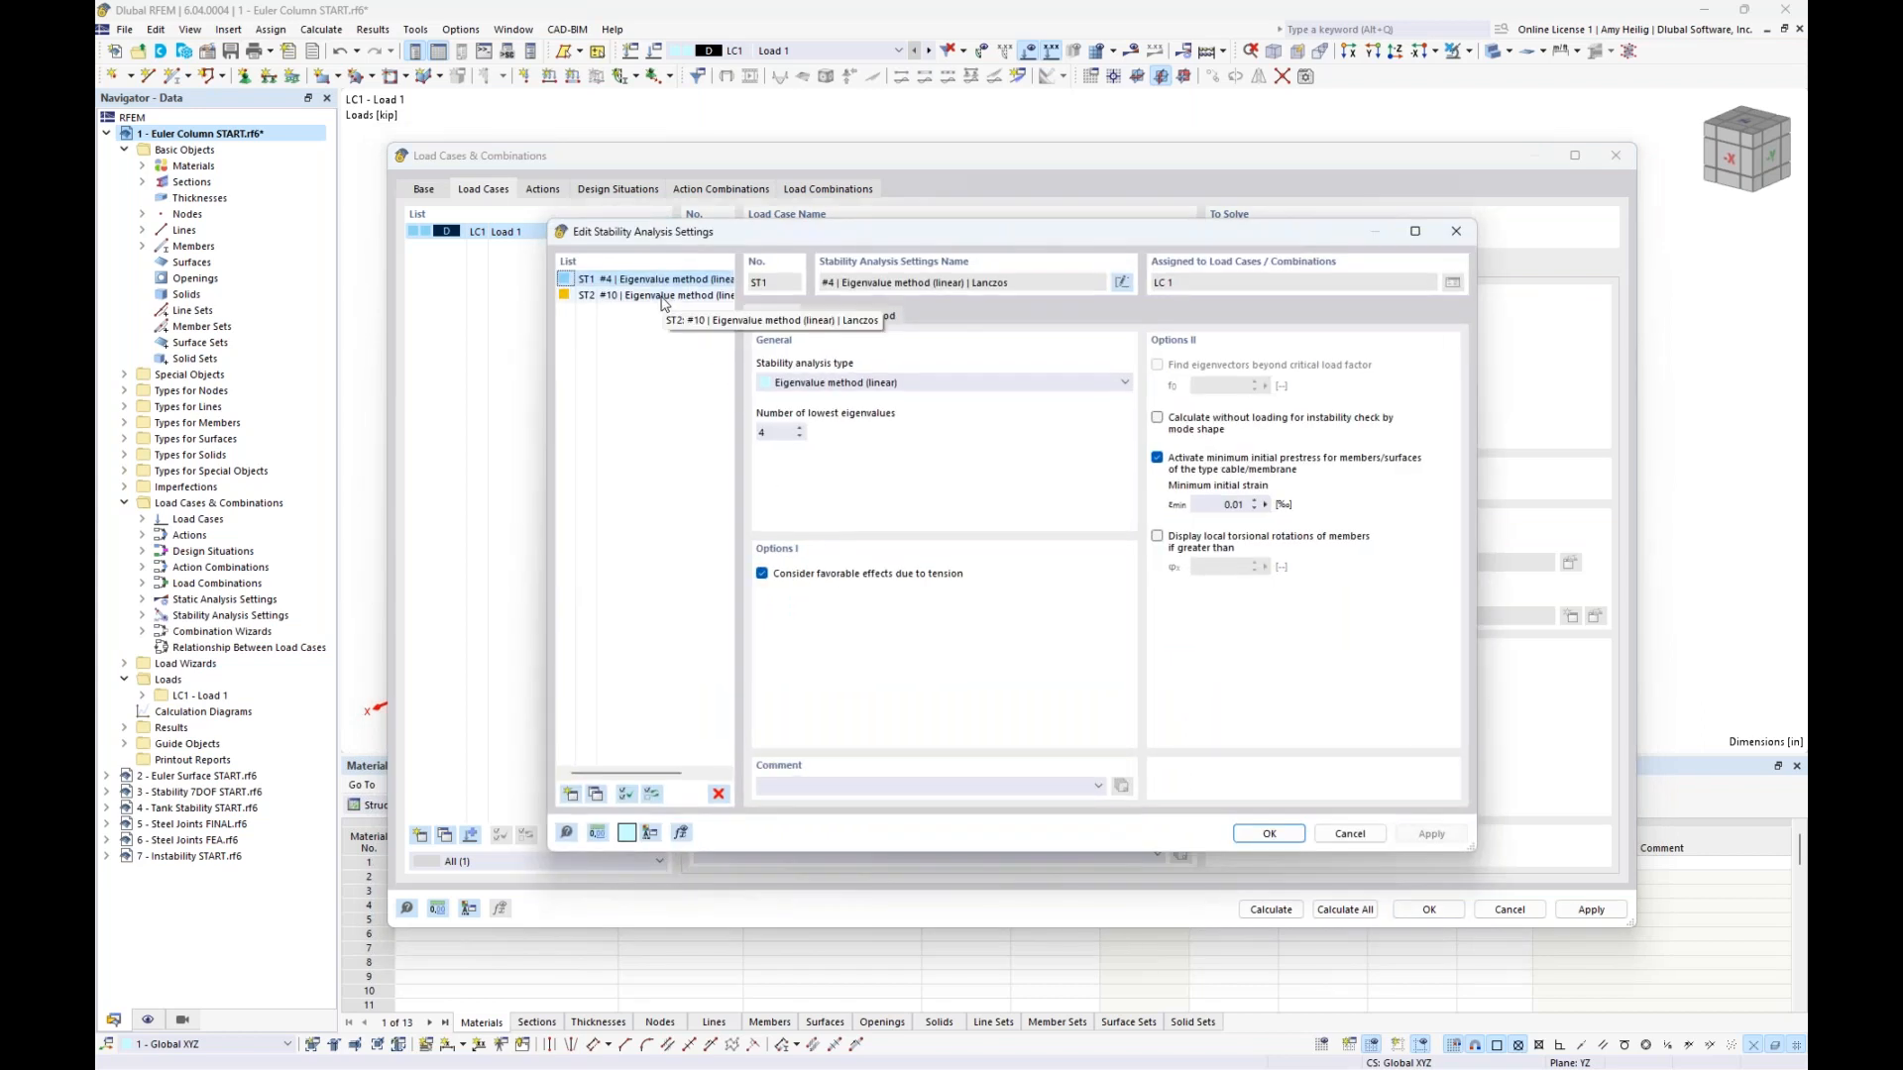
{"action": "left_click", "coordinate": [866, 386]}
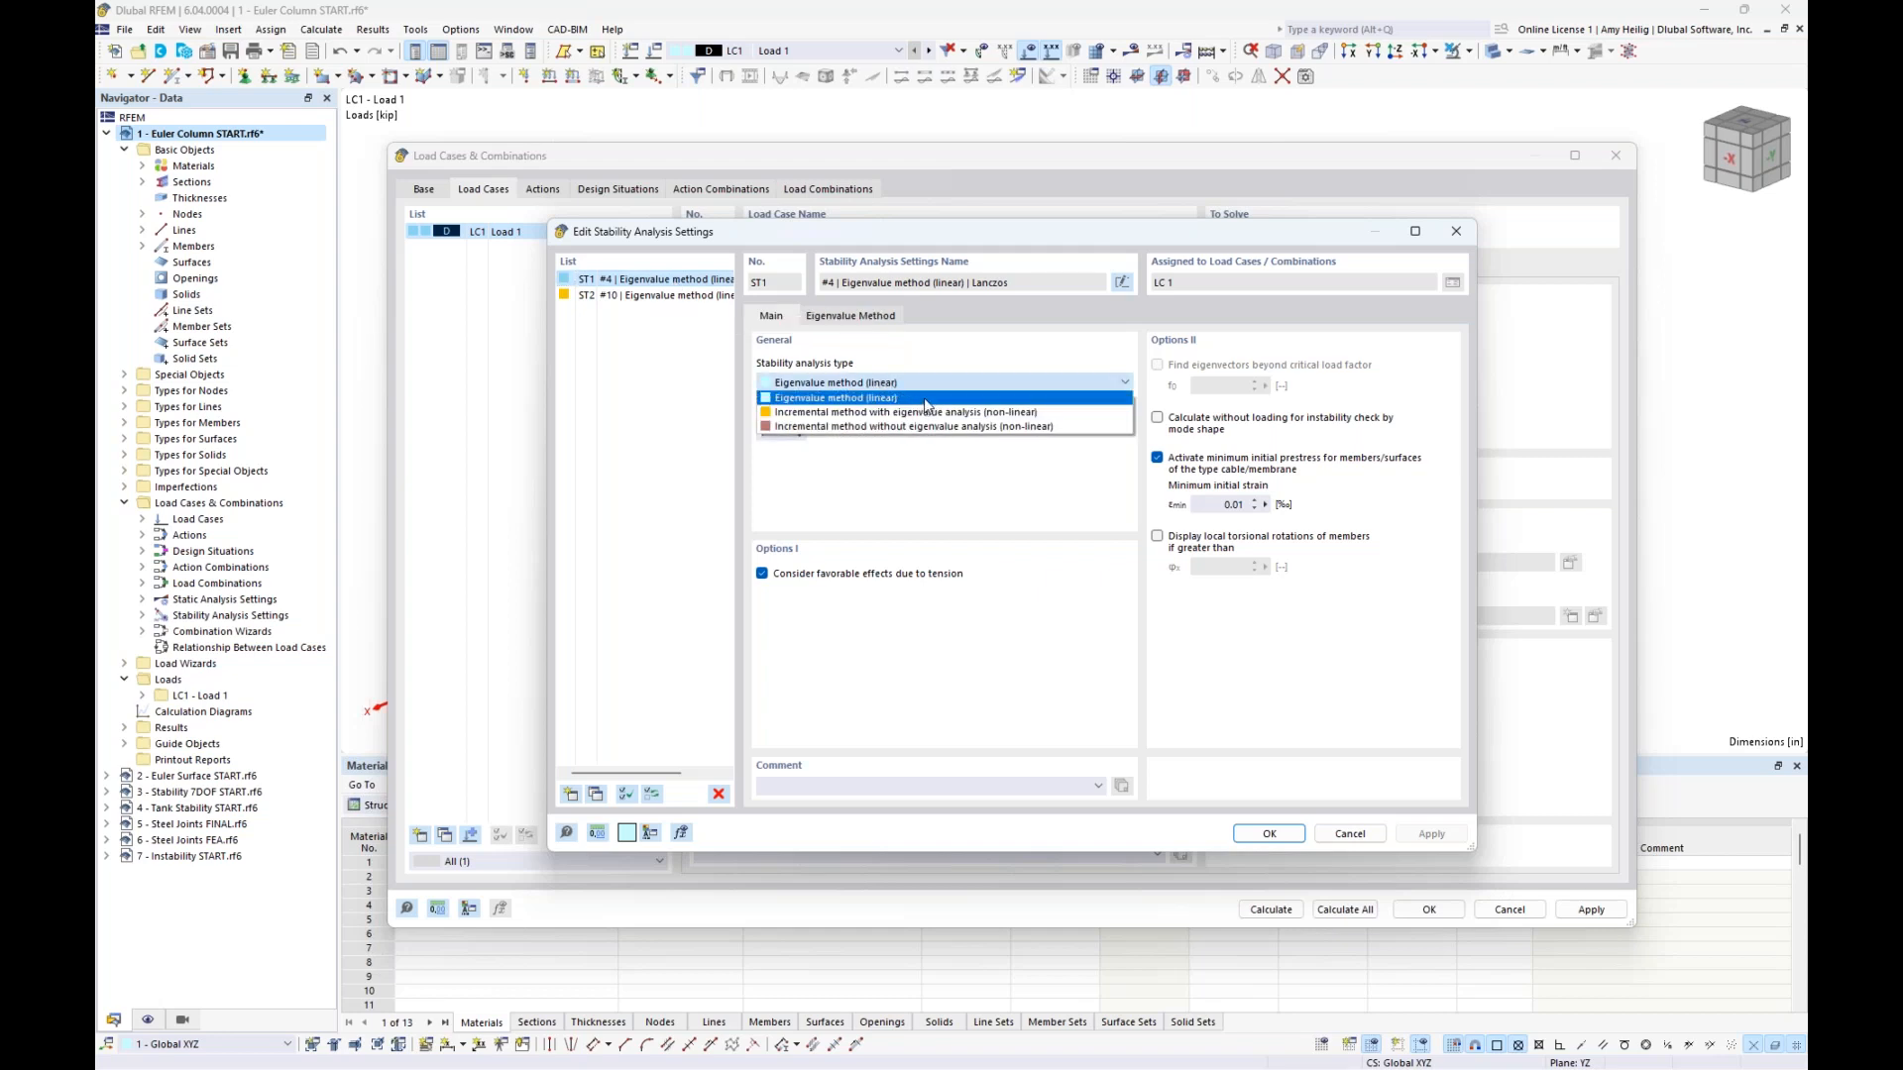
{"action": "left_click", "coordinate": [967, 361]}
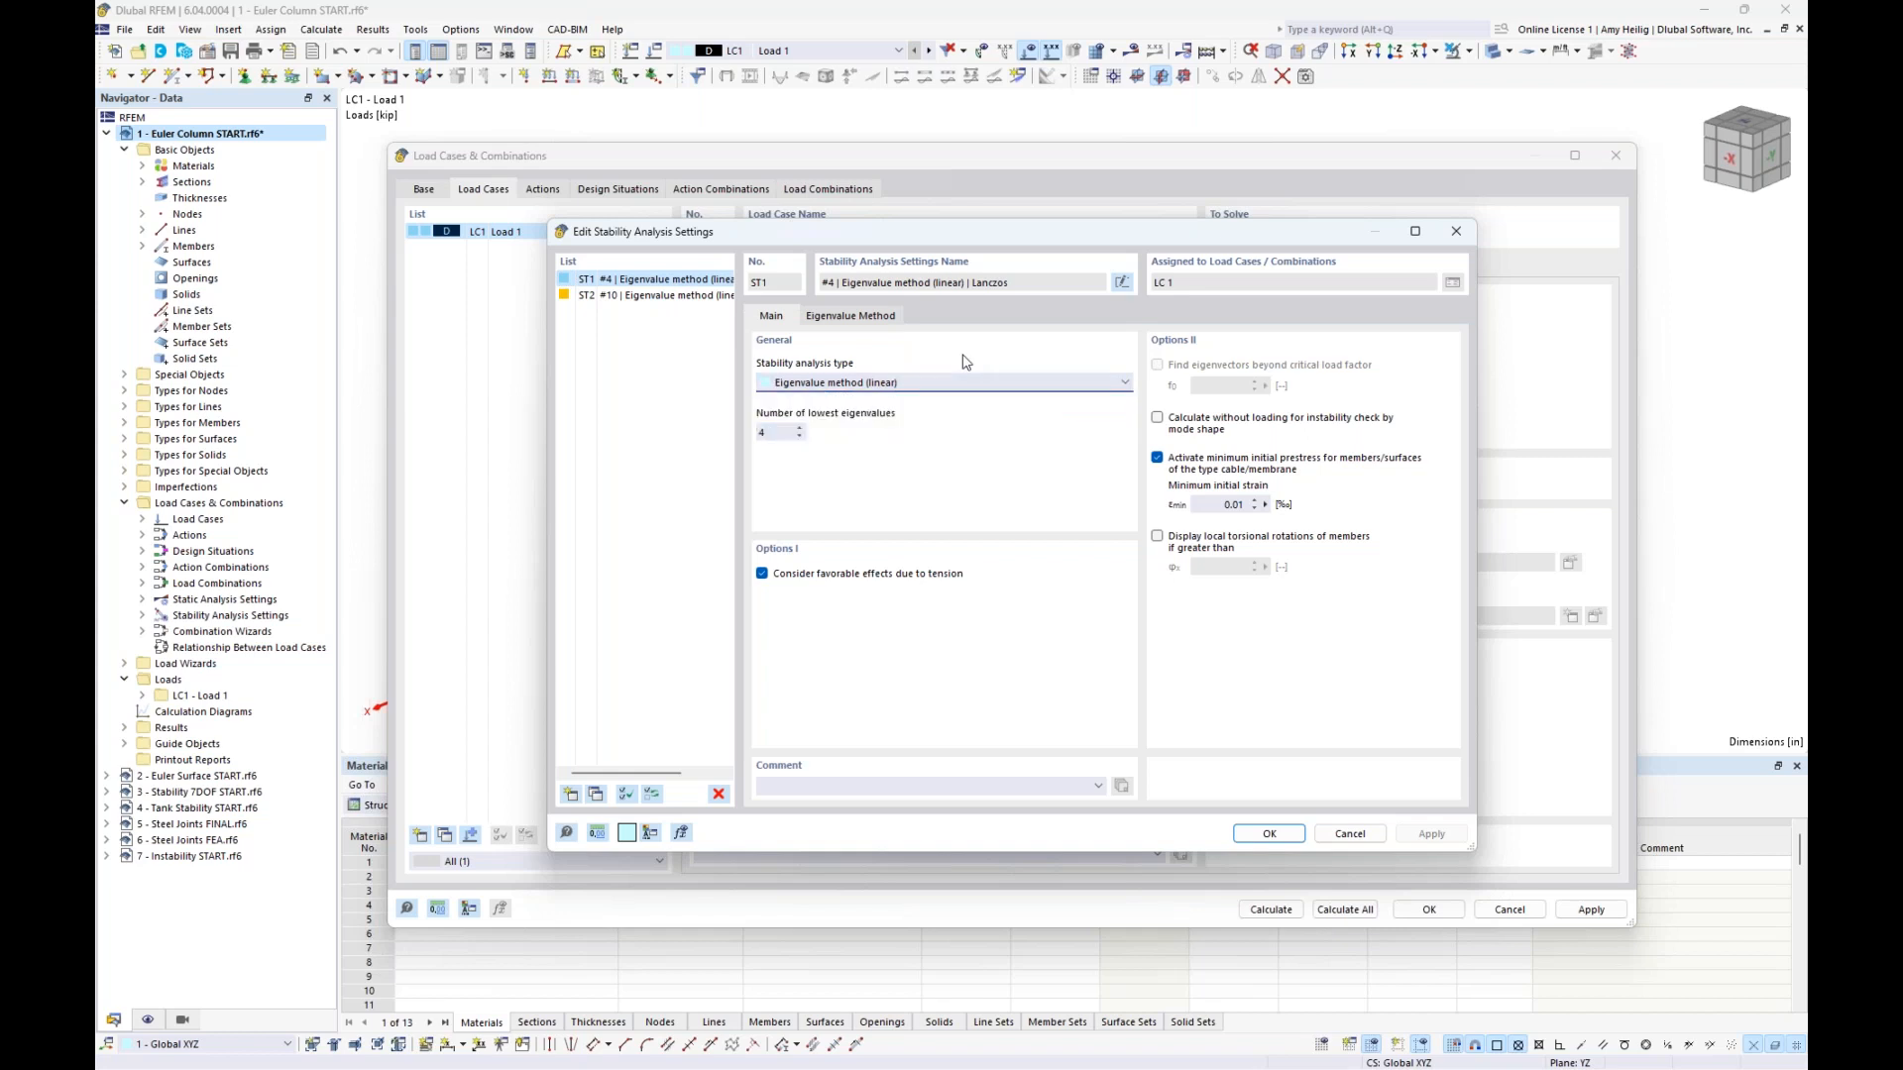
{"action": "left_click", "coordinate": [779, 434]}
{"action": "left_click", "coordinate": [777, 434]}
{"action": "left_click", "coordinate": [680, 297]}
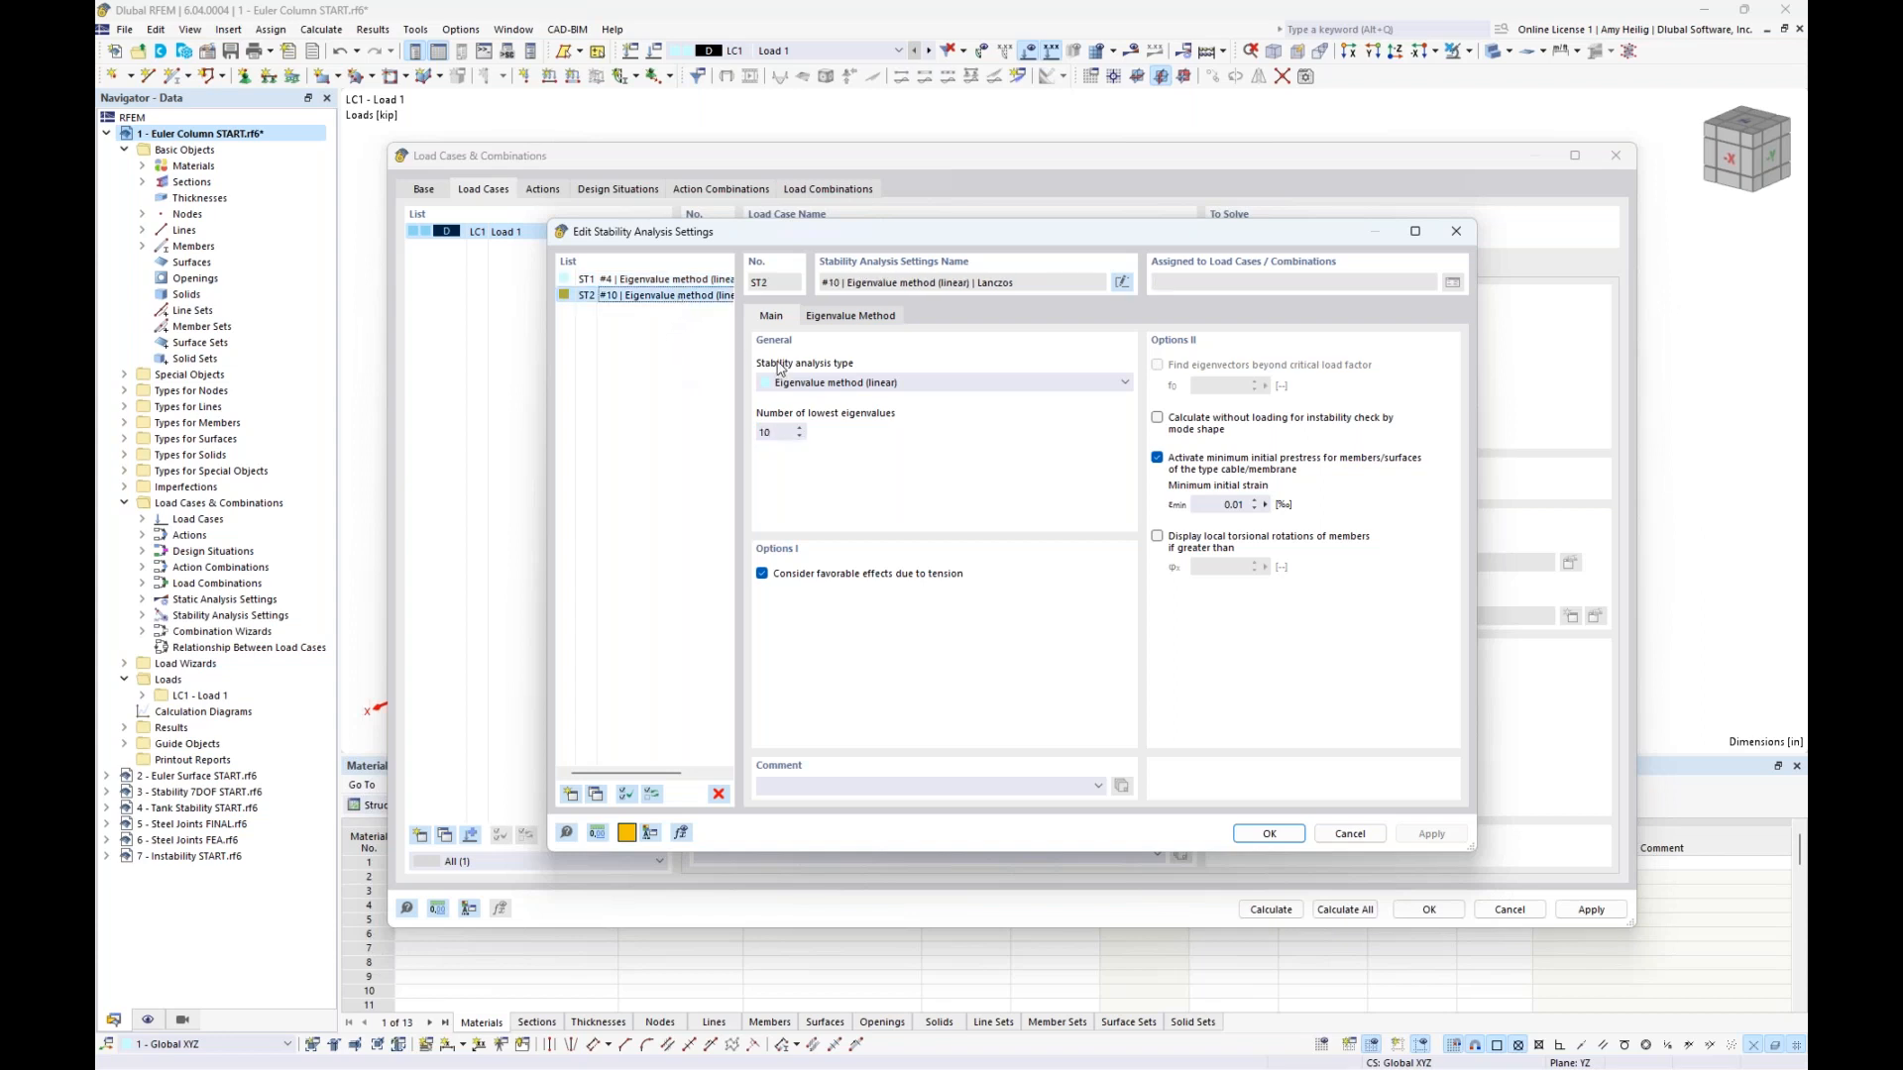
{"action": "left_click", "coordinate": [785, 434]}
{"action": "left_click", "coordinate": [683, 280]}
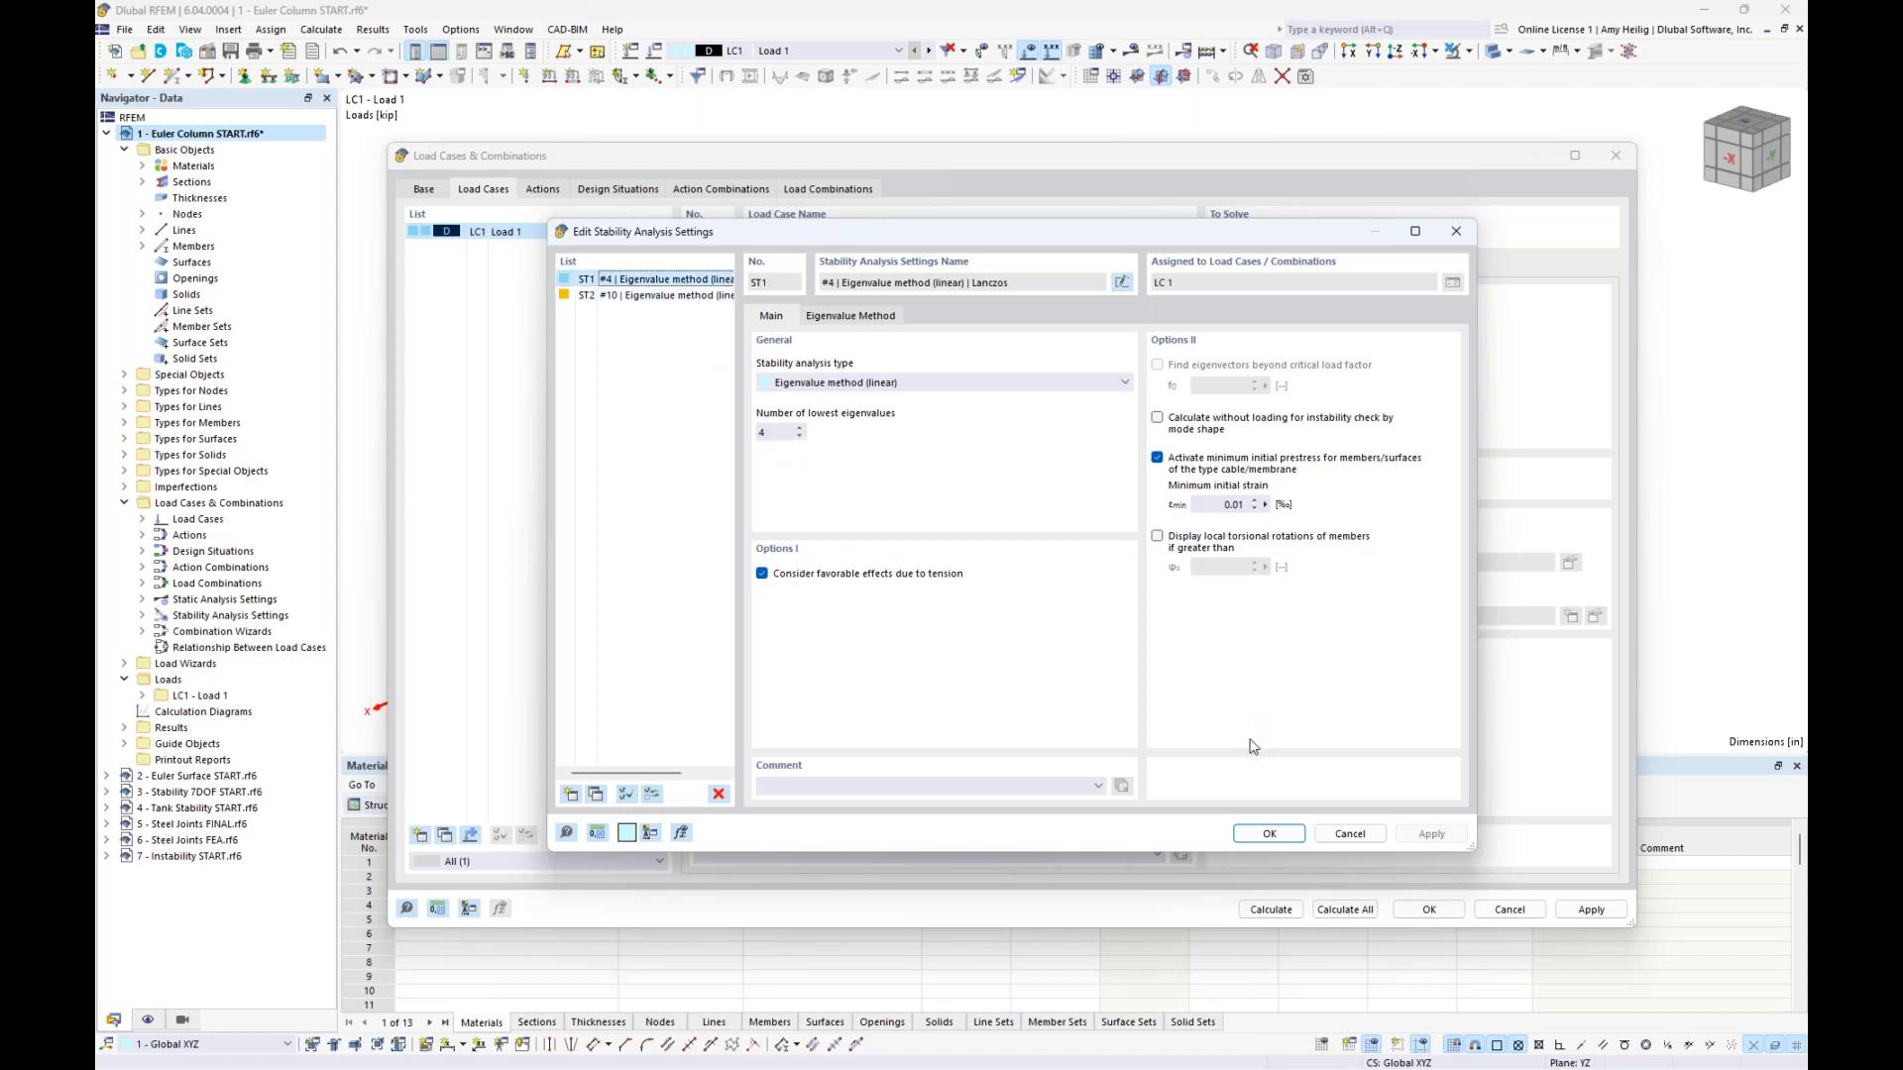
{"action": "left_click", "coordinate": [1265, 833]}
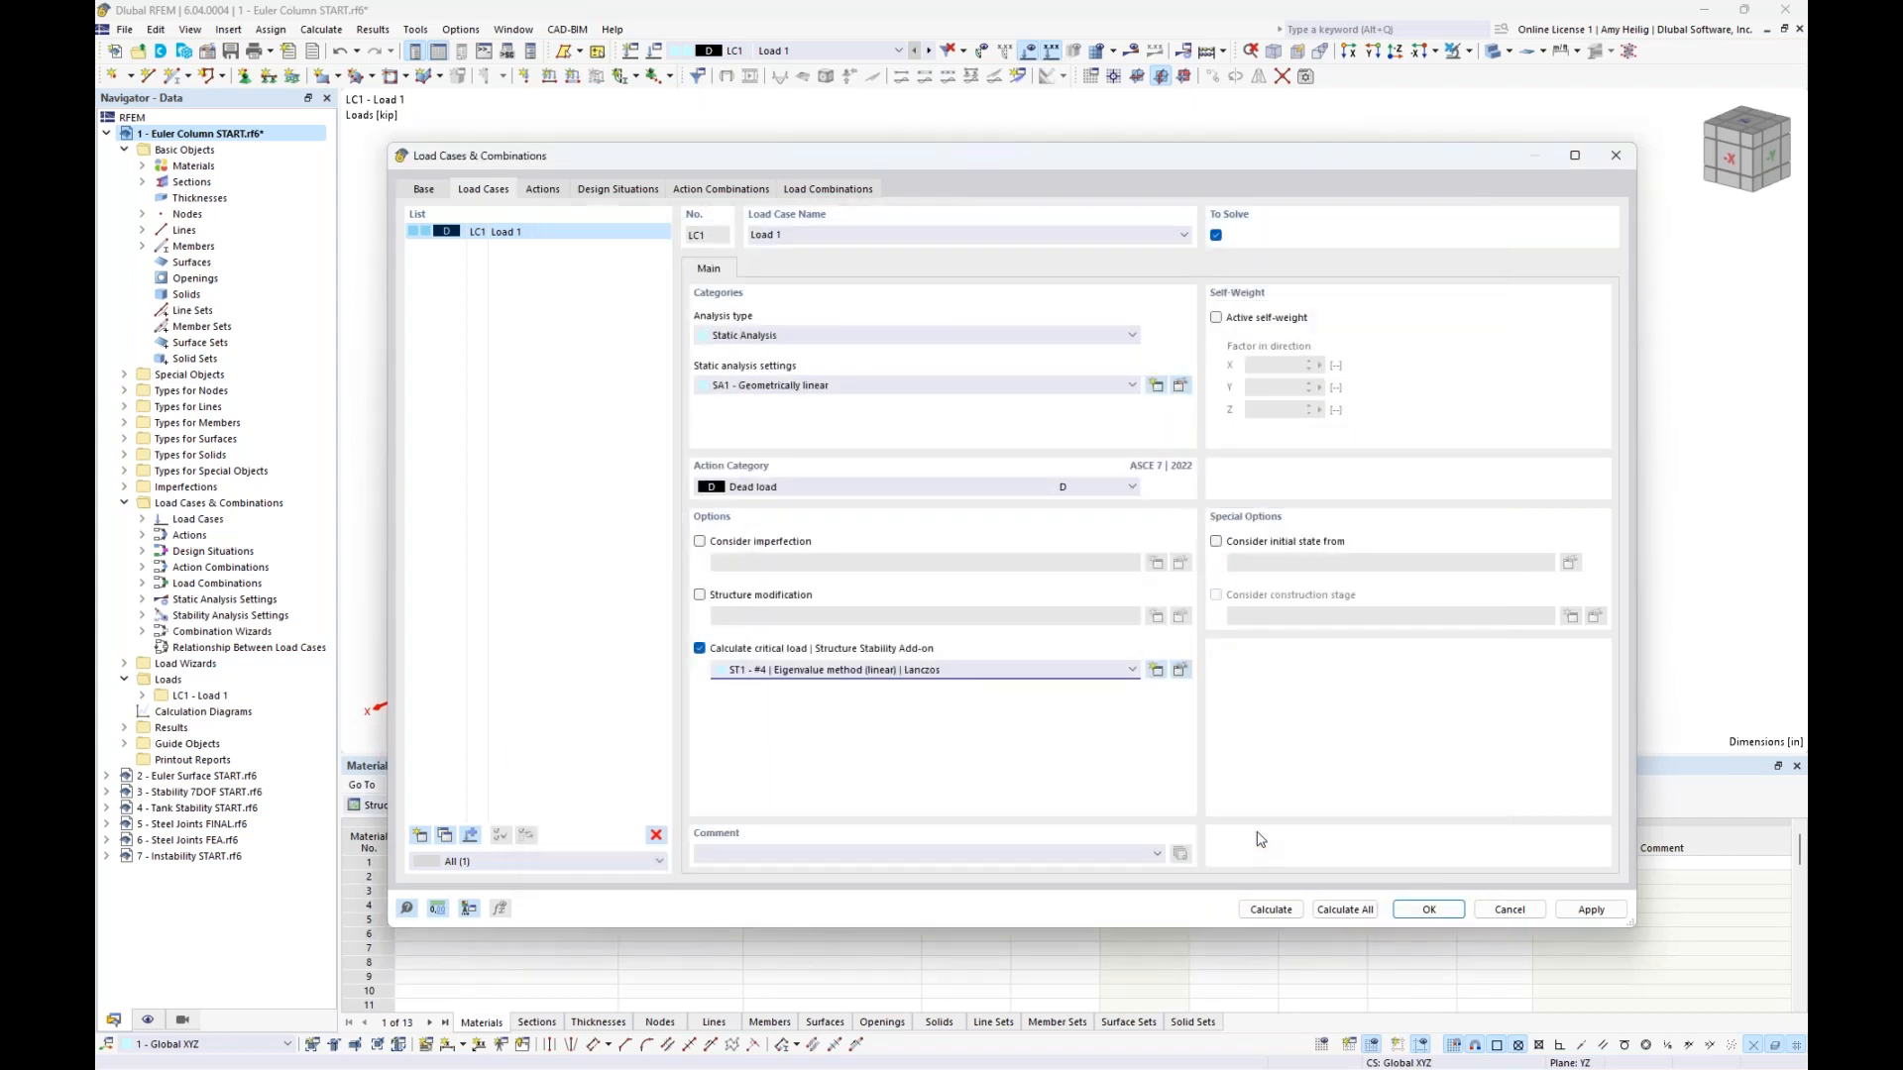
Calculate load case LC1 and display its Stability Analysis results
{"action": "left_click", "coordinate": [1269, 910]}
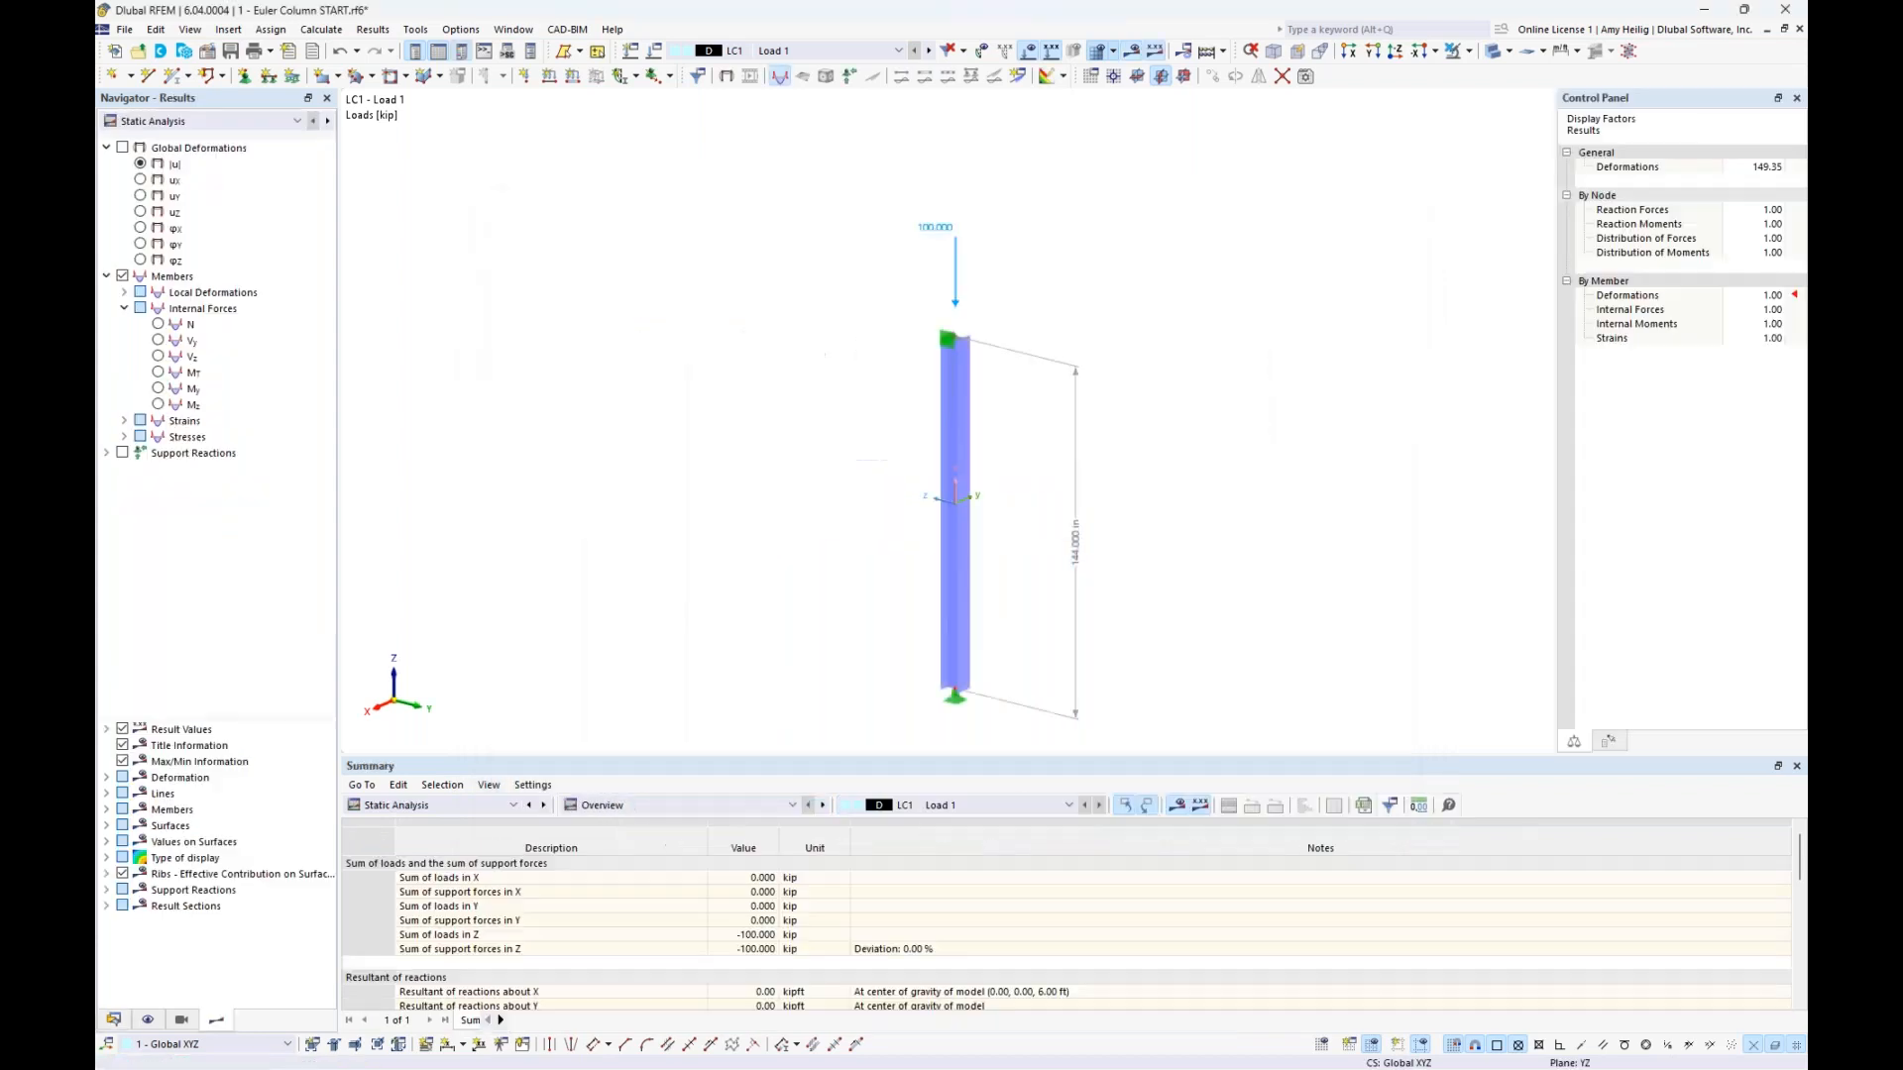
{"action": "left_click", "coordinate": [228, 121]}
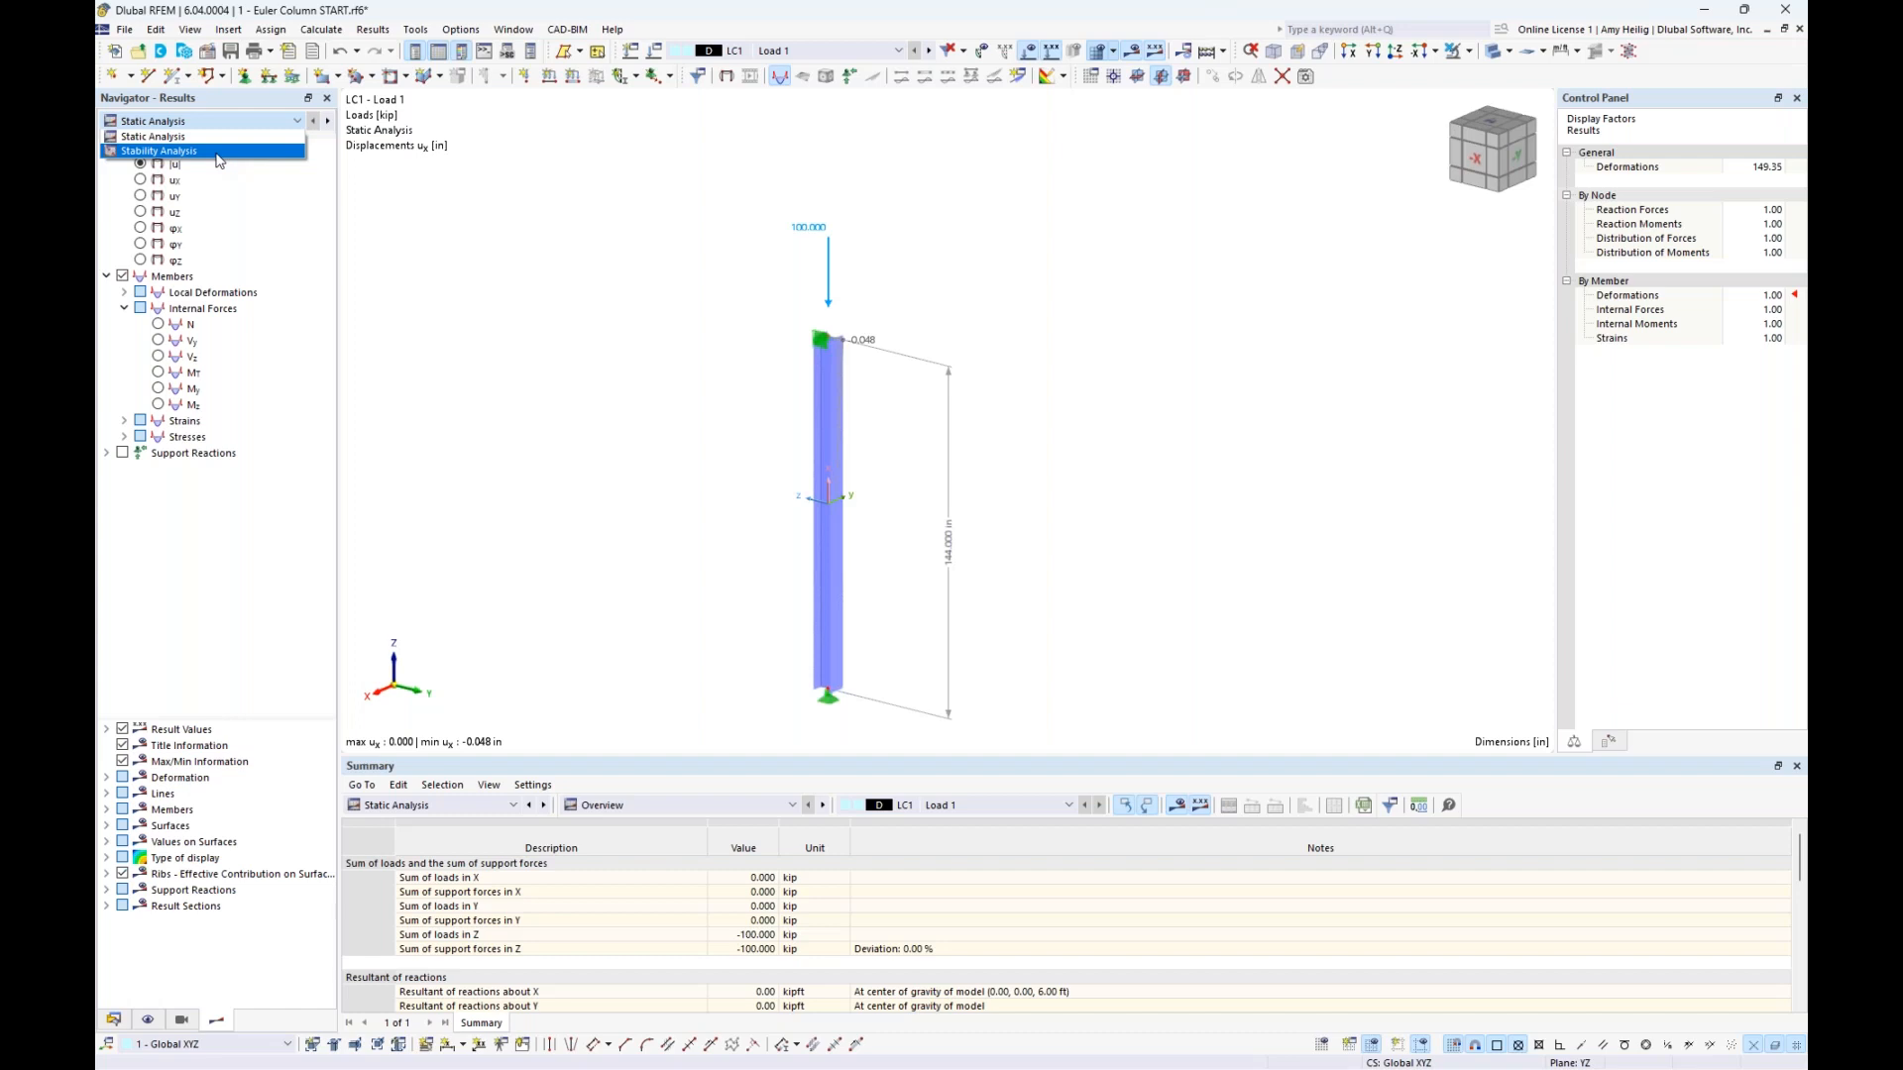
{"action": "left_click", "coordinate": [217, 153]}
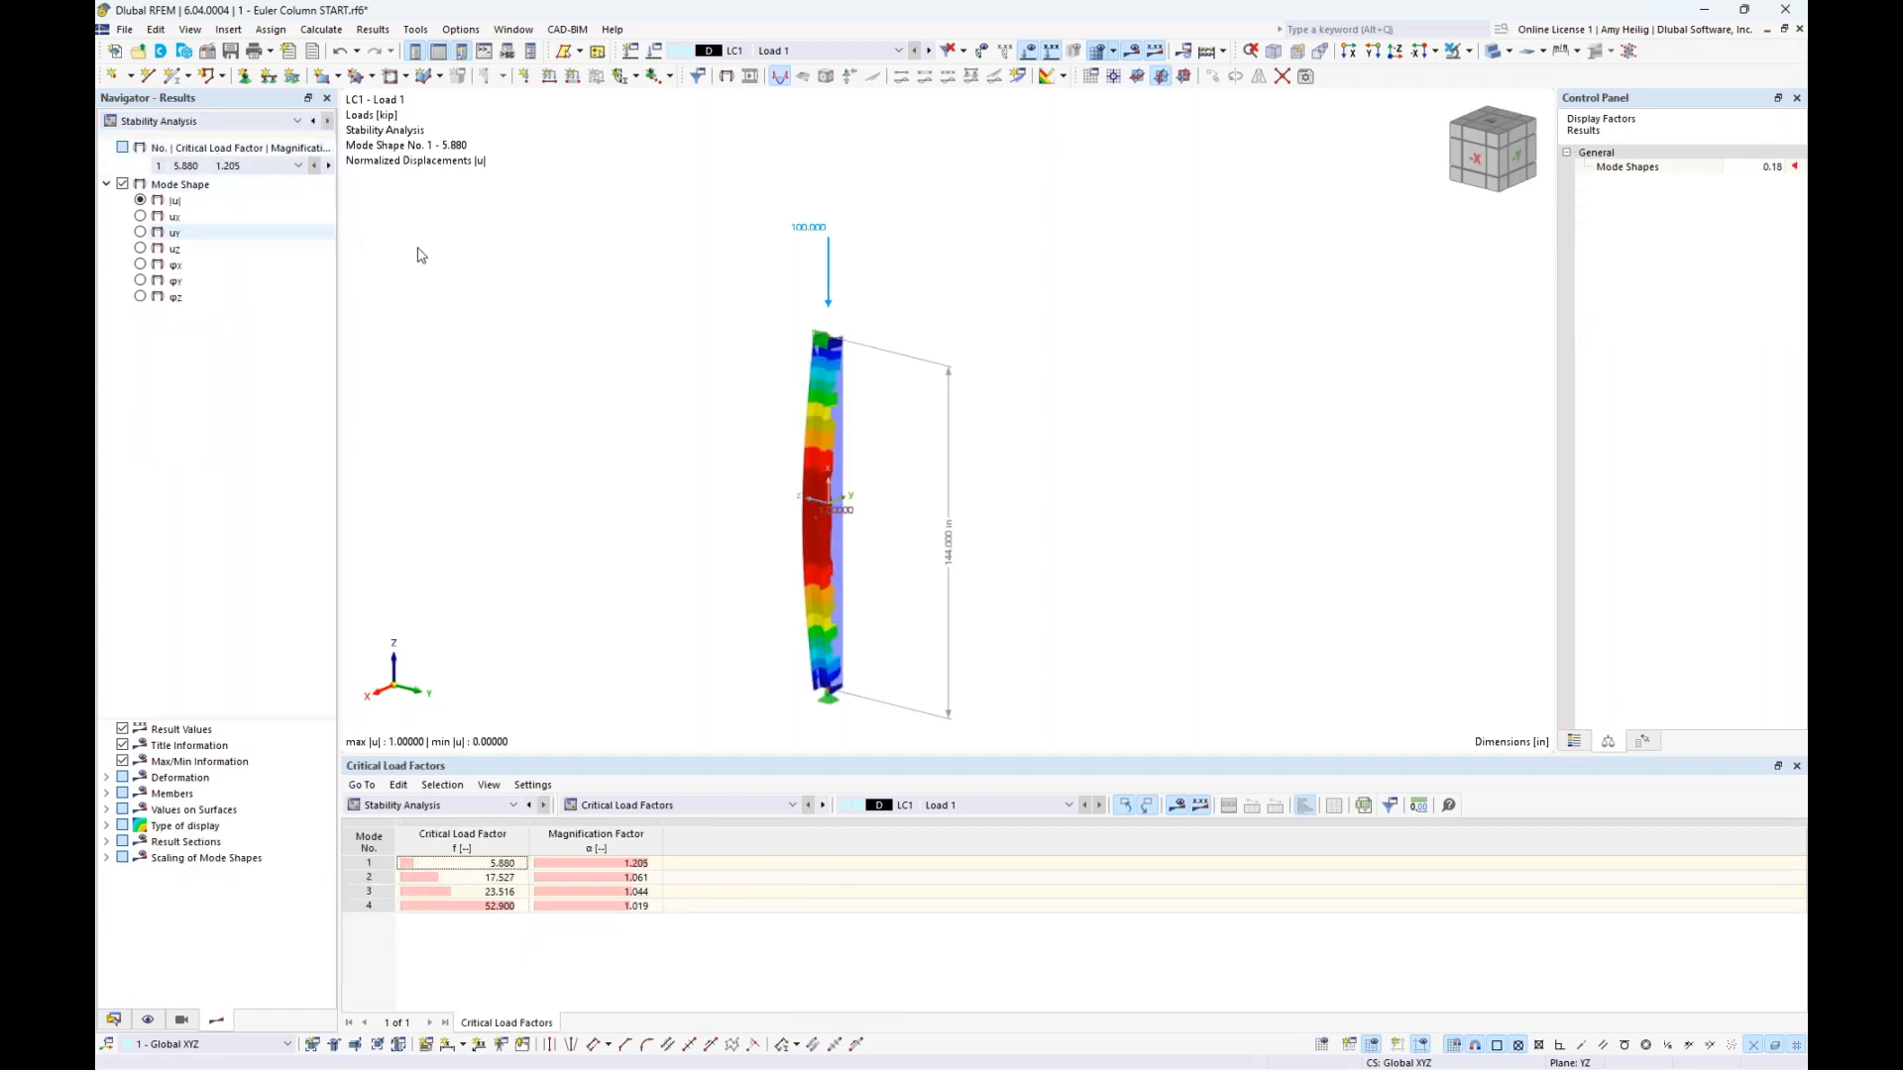
Examine the column's first buckling mode shape and its critical load factor, enlarging the results table
{"action": "left_click", "coordinate": [1493, 54]}
{"action": "middle_click_drag", "start_coordinate": [997, 566], "coordinate": [1055, 498]}
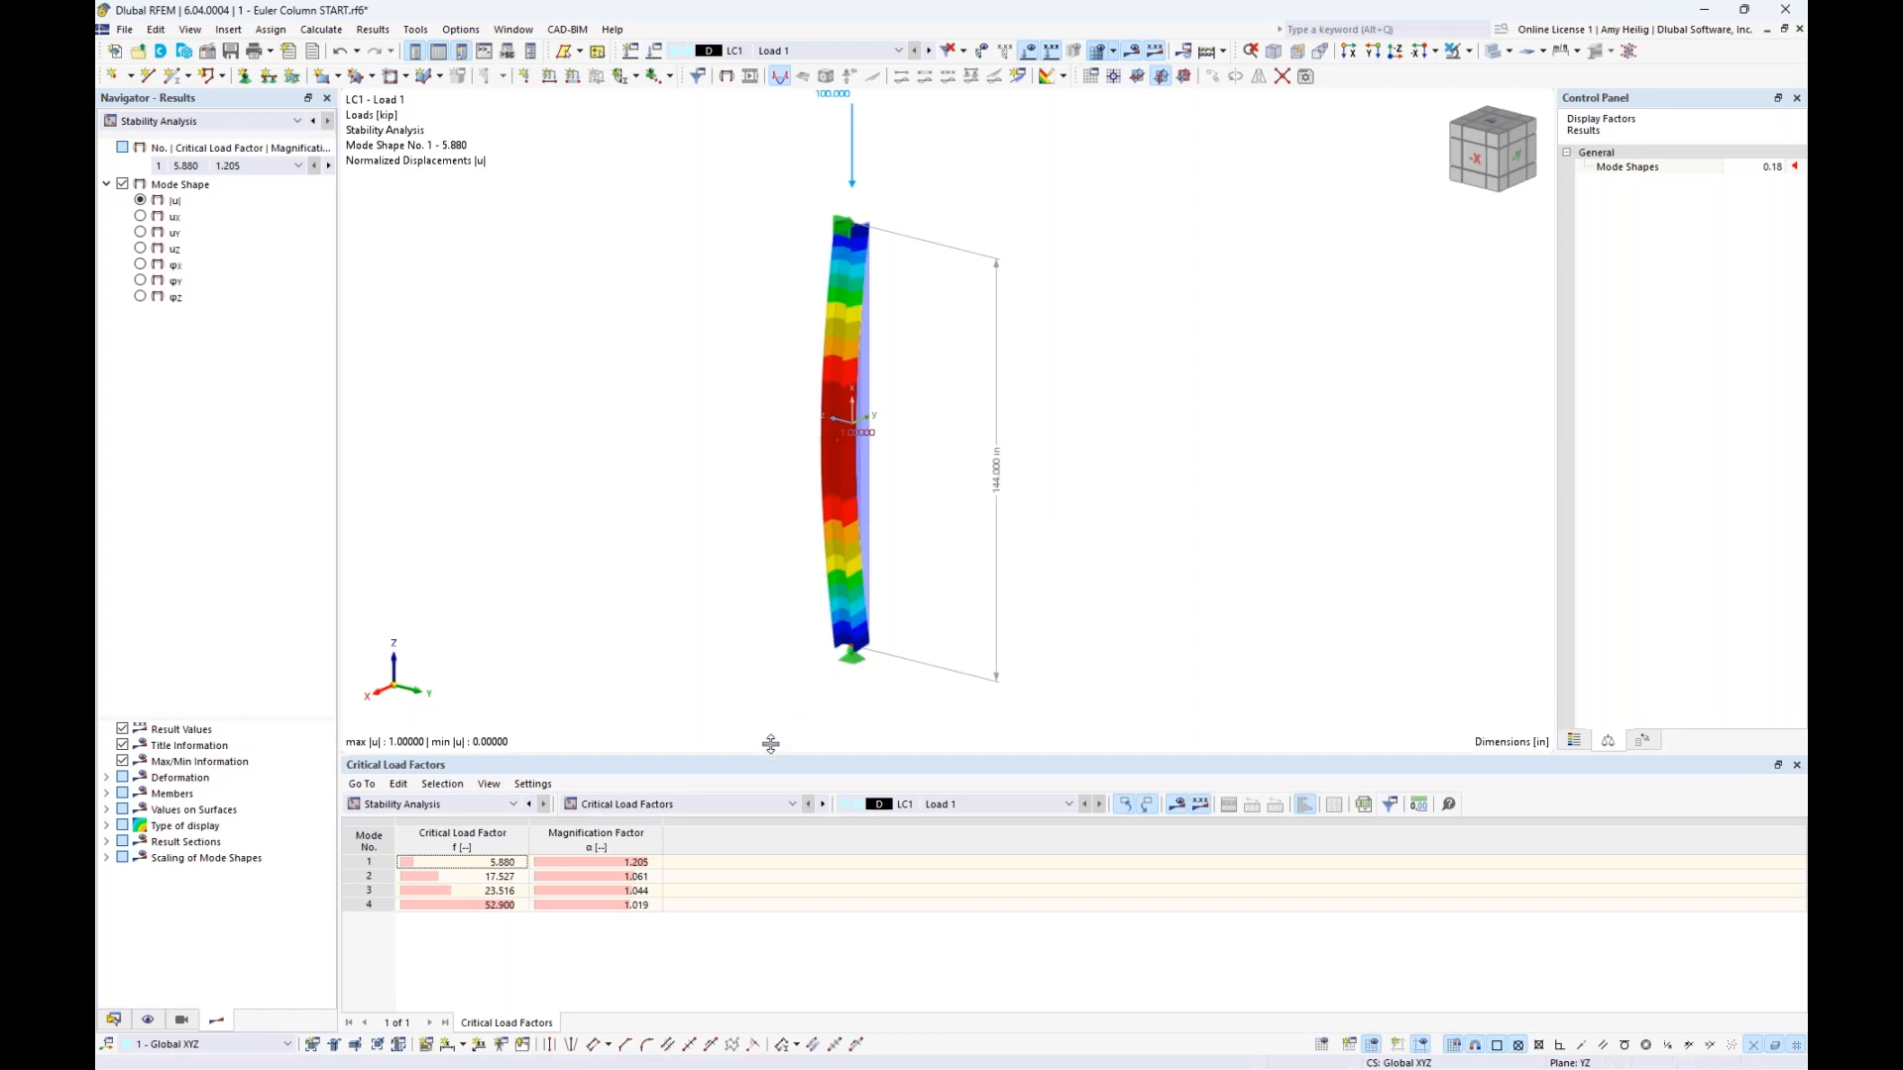
{"action": "left_click_drag", "start_coordinate": [783, 755], "coordinate": [787, 706]}
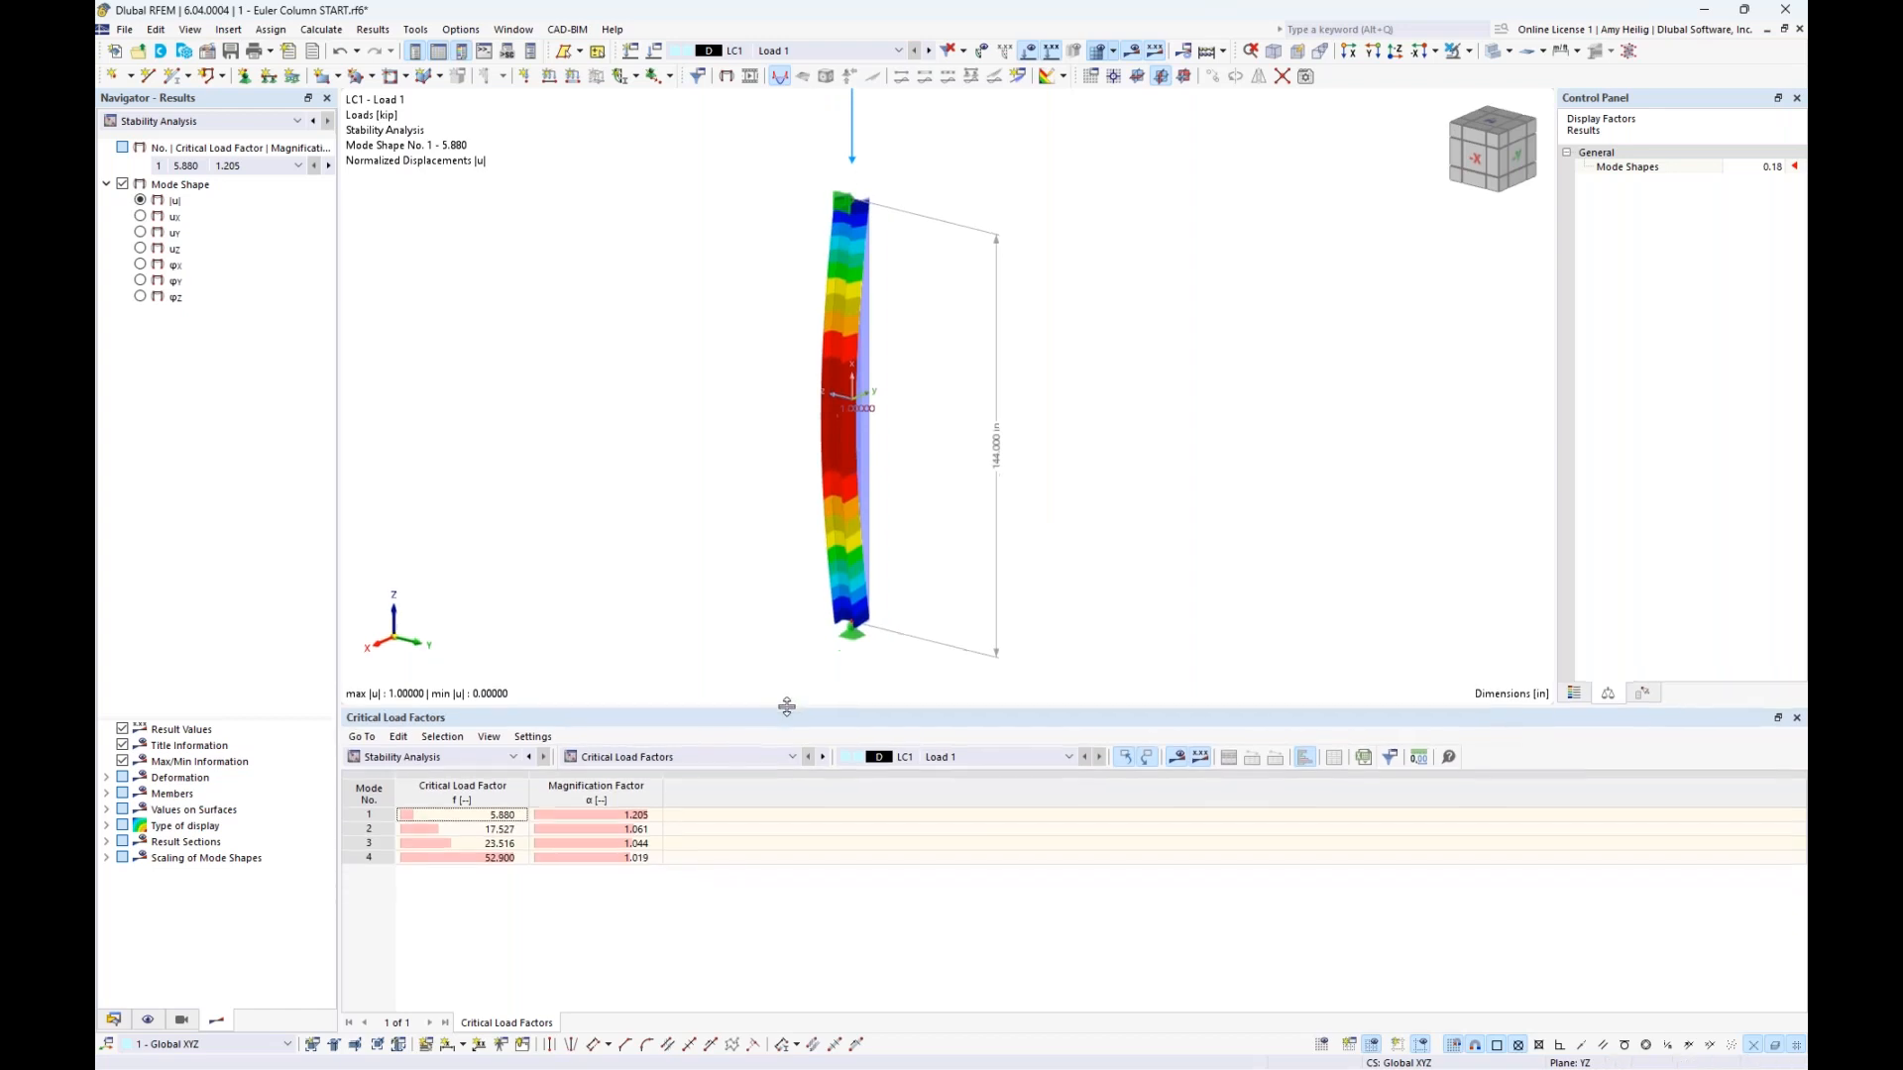
{"action": "left_click", "coordinate": [488, 817]}
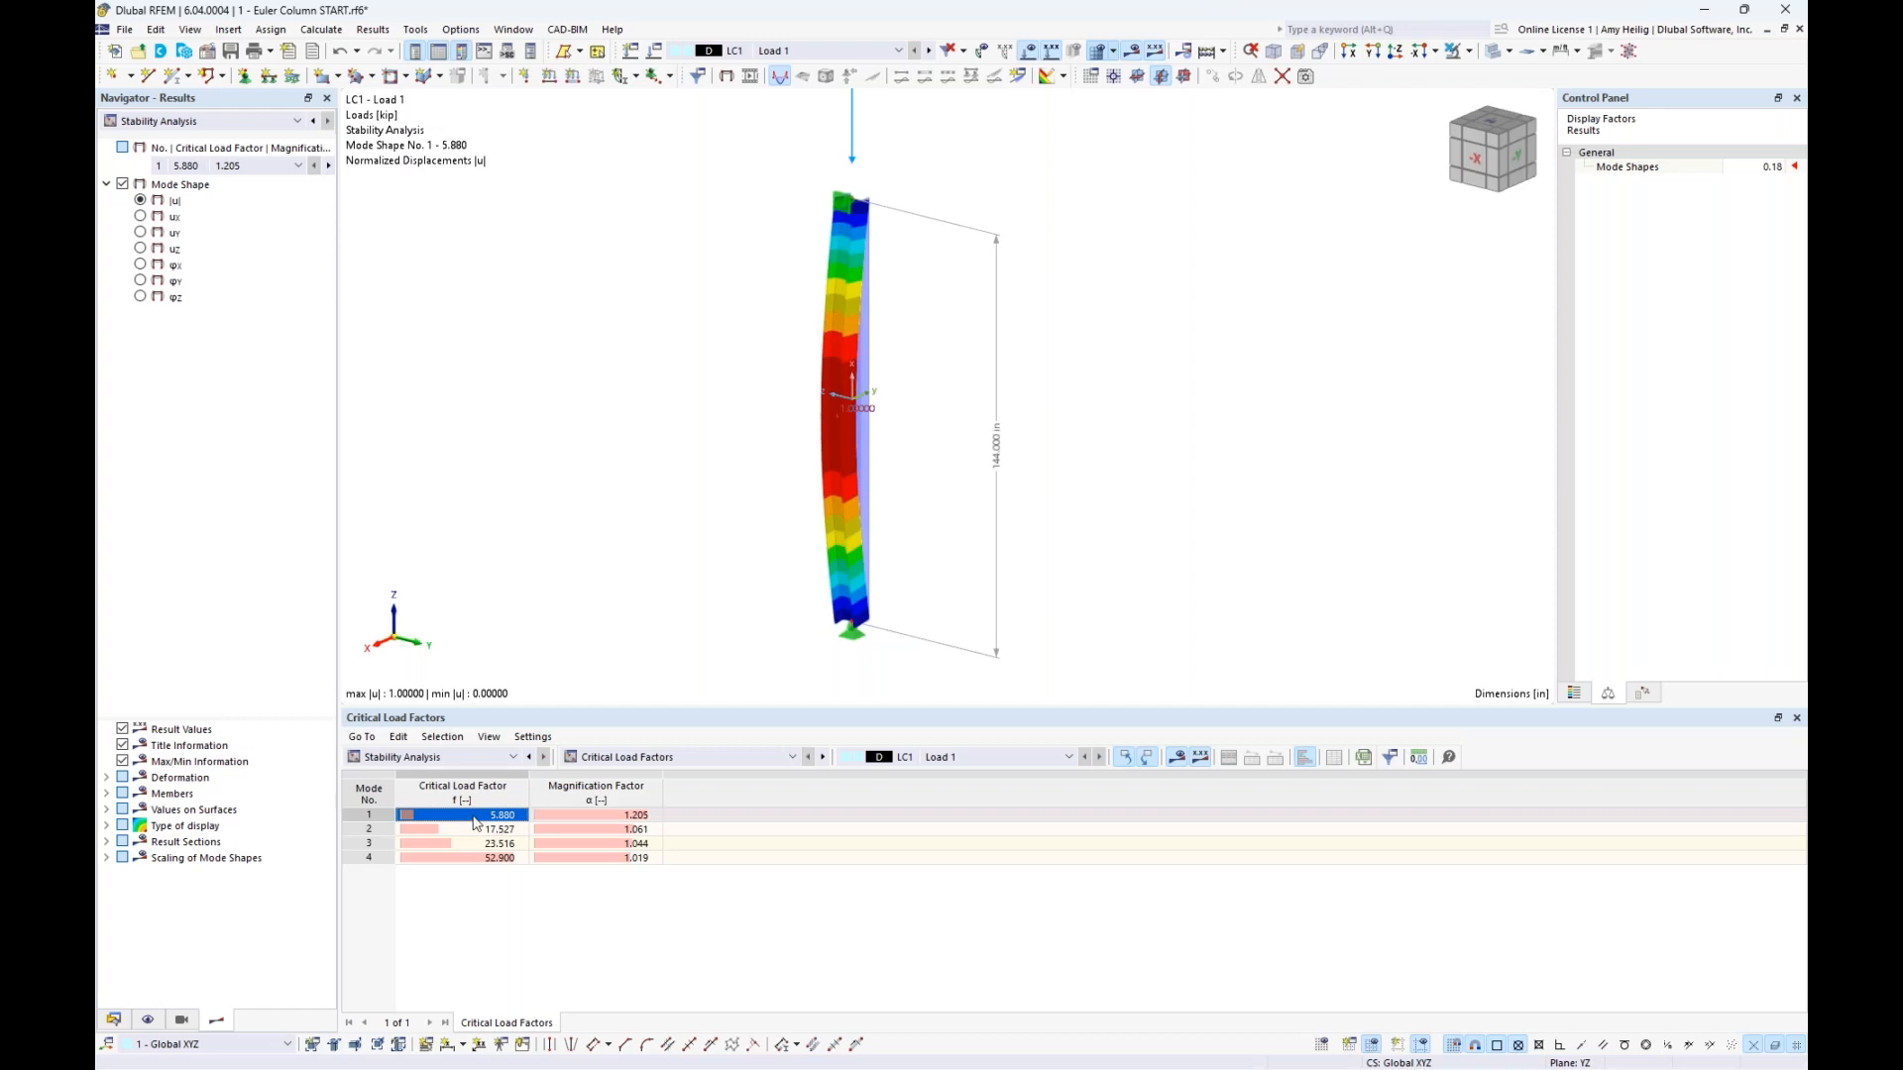
{"action": "middle_click_drag", "start_coordinate": [723, 446], "coordinate": [722, 498]}
{"action": "scroll", "coordinate": [722, 497], "scroll_direction": "down", "scroll_amount": 1}
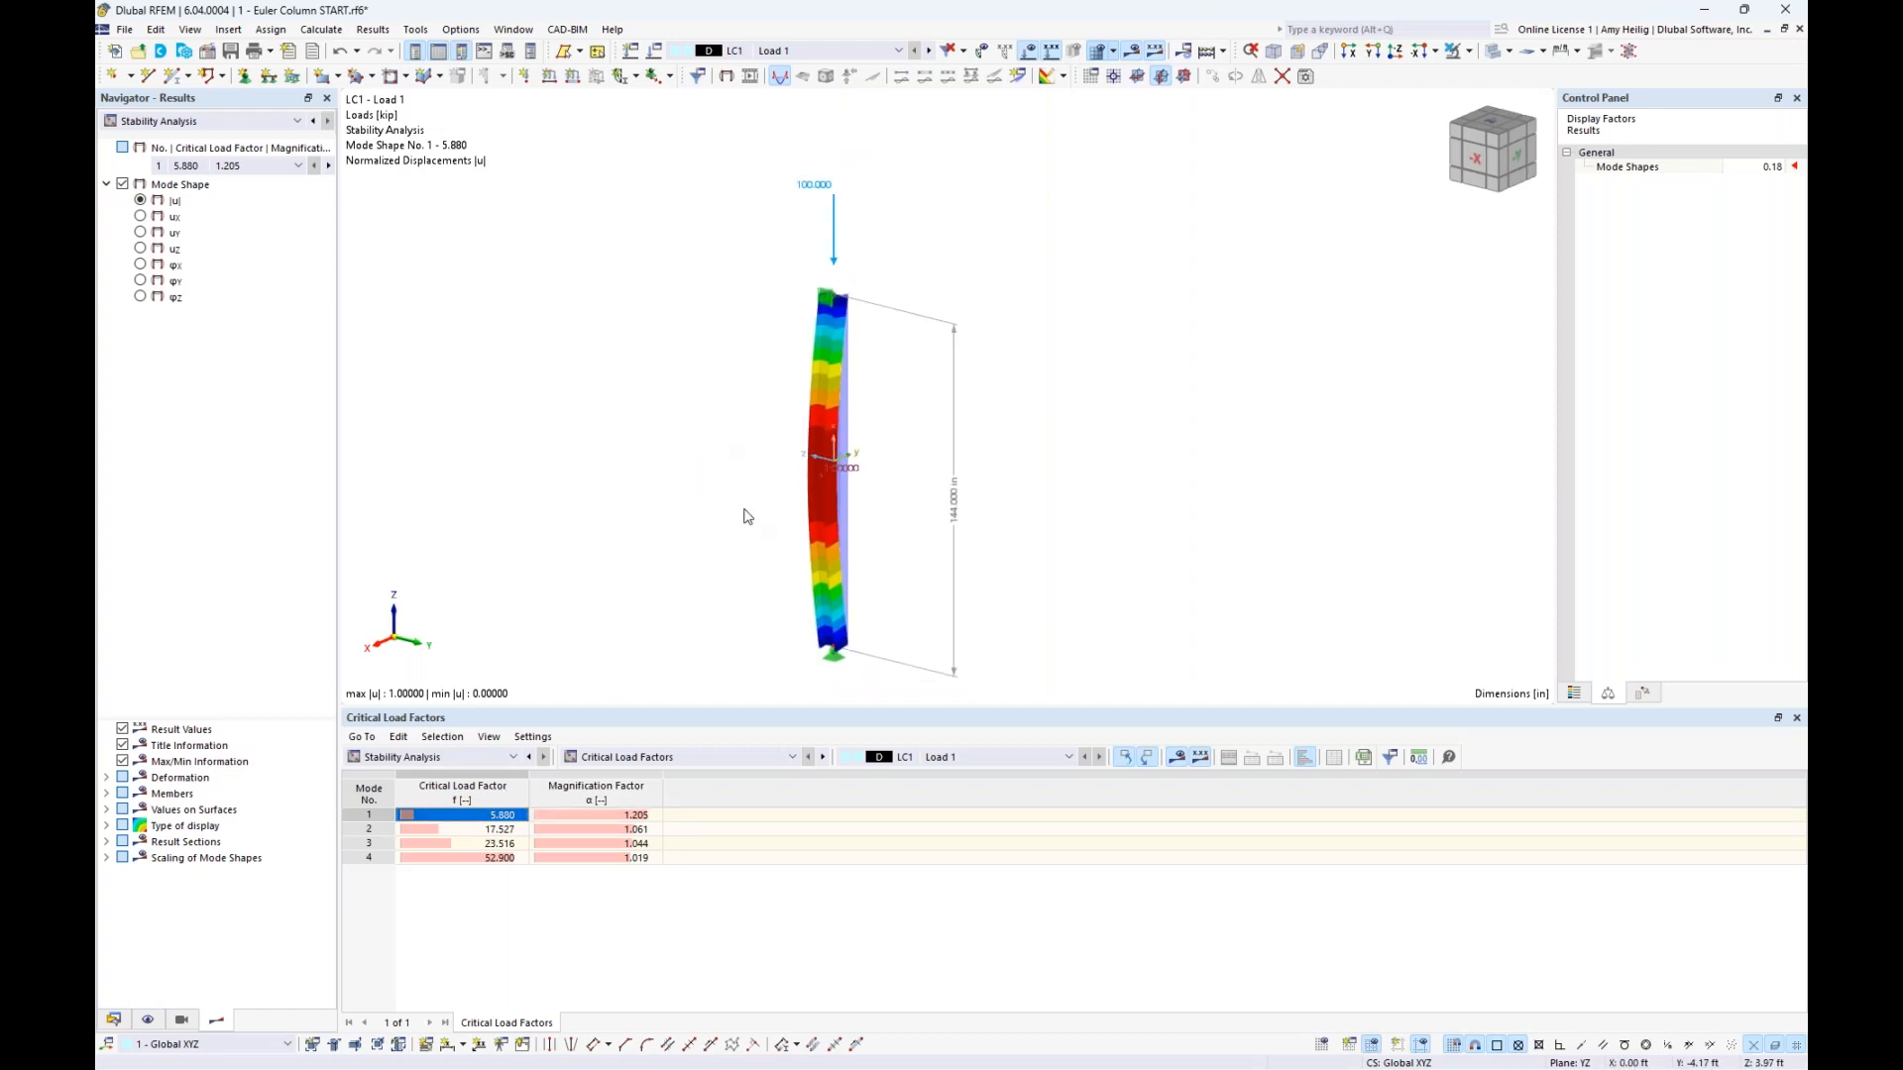
{"action": "middle_click_drag", "start_coordinate": [929, 567], "coordinate": [860, 511], "text": "ctrl"}
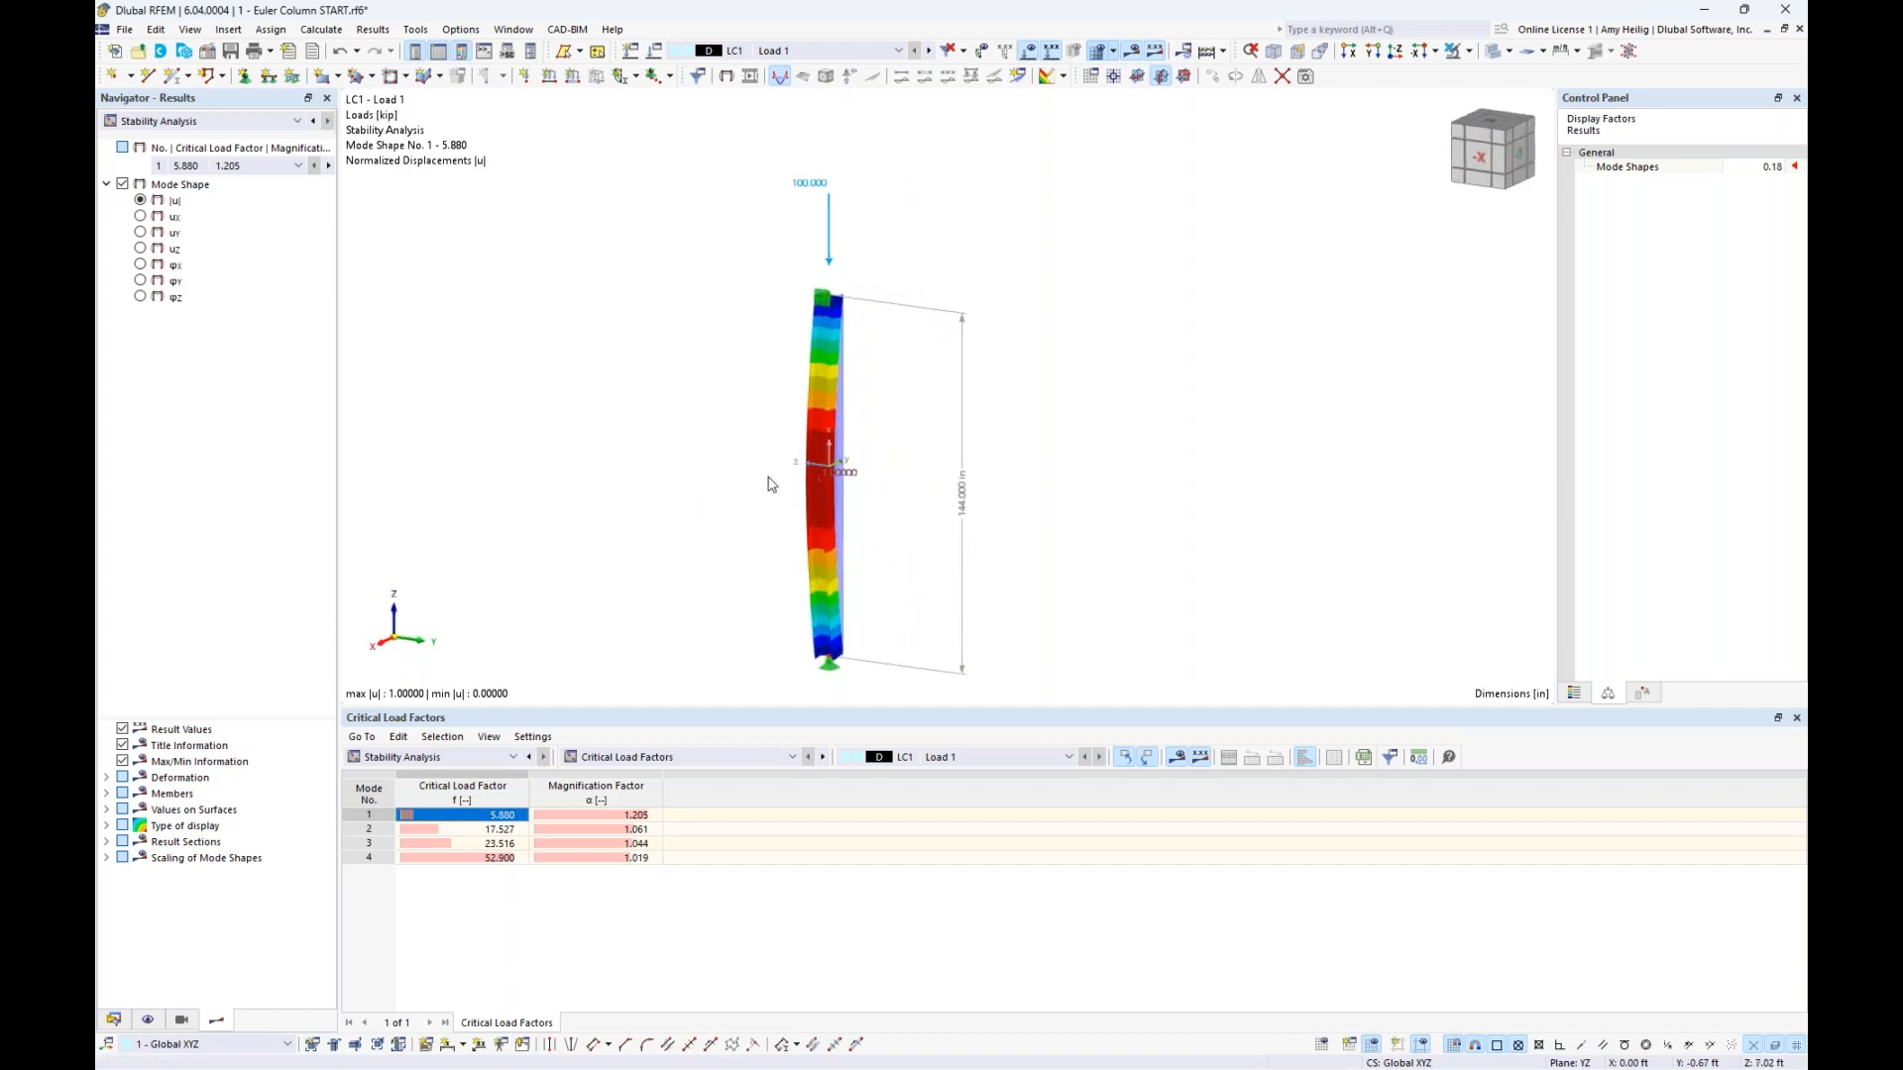
{"action": "left_click", "coordinate": [499, 815]}
{"action": "mouse_move", "coordinate": [898, 513]}
{"action": "middle_mouse_down", "text": "ctrl"}
{"action": "mouse_move", "coordinate": [783, 505]}
{"action": "mouse_move", "coordinate": [883, 508]}
{"action": "middle_mouse_up", "text": "ctrl"}
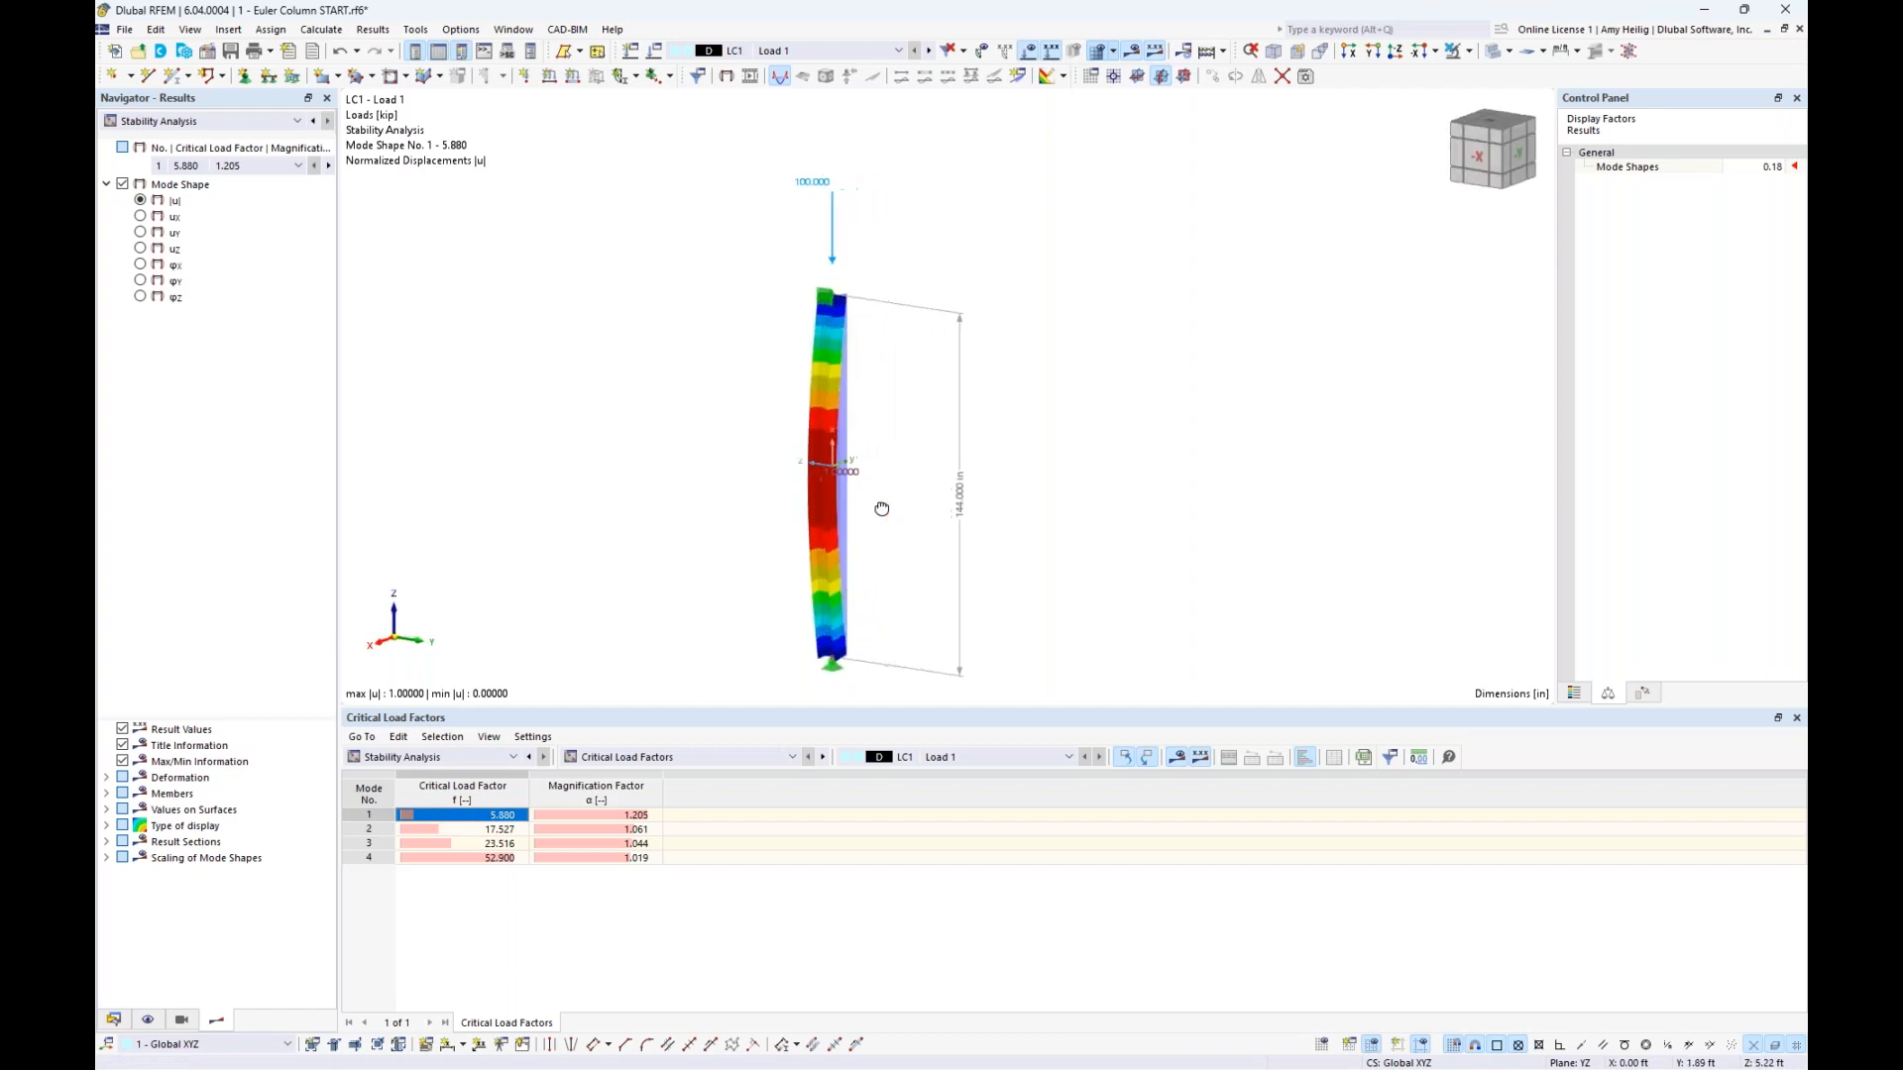
Display the column's second mode shape and compare the results with the Euler Column Example slide in the presentation
{"action": "left_click", "coordinate": [493, 831]}
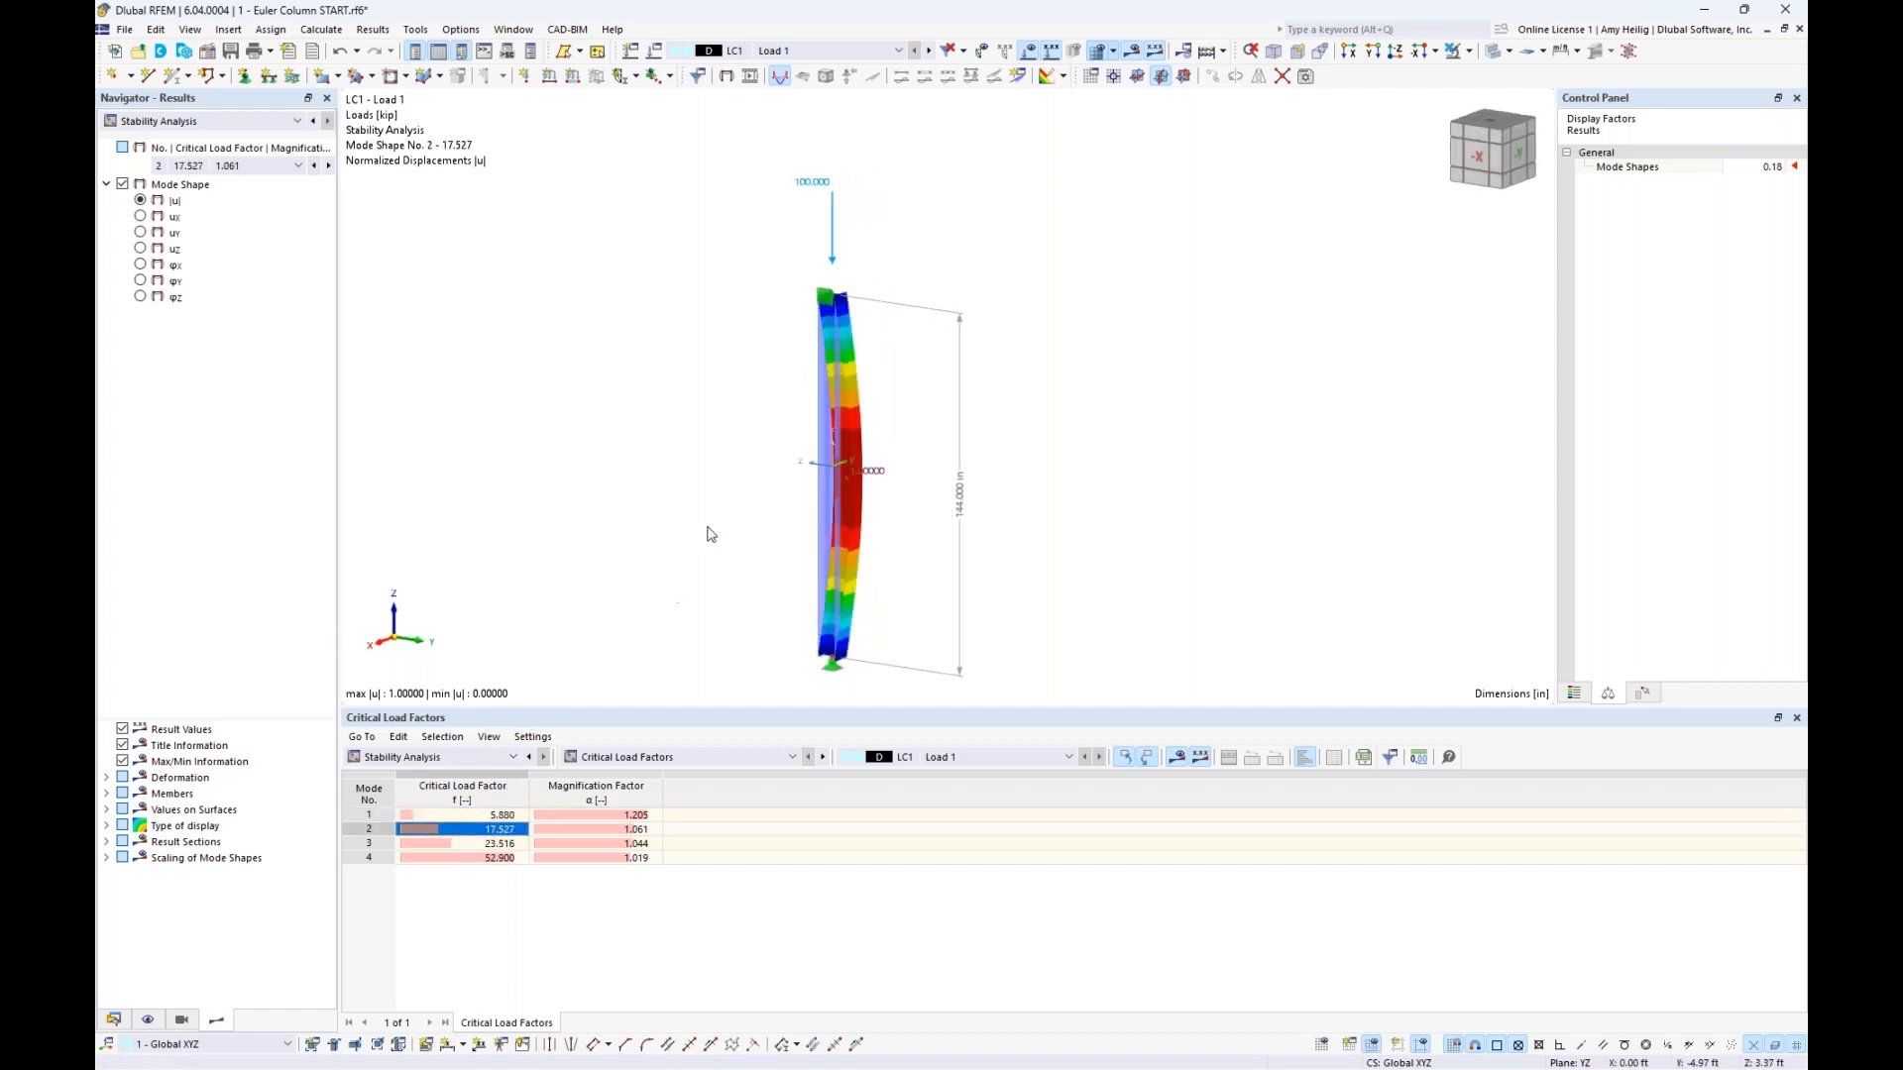
{"action": "mouse_move", "coordinate": [710, 536]}
{"action": "middle_mouse_down", "text": "ctrl"}
{"action": "mouse_move", "coordinate": [880, 509]}
{"action": "mouse_move", "coordinate": [763, 502]}
{"action": "mouse_move", "coordinate": [692, 530]}
{"action": "middle_mouse_up", "text": "ctrl"}
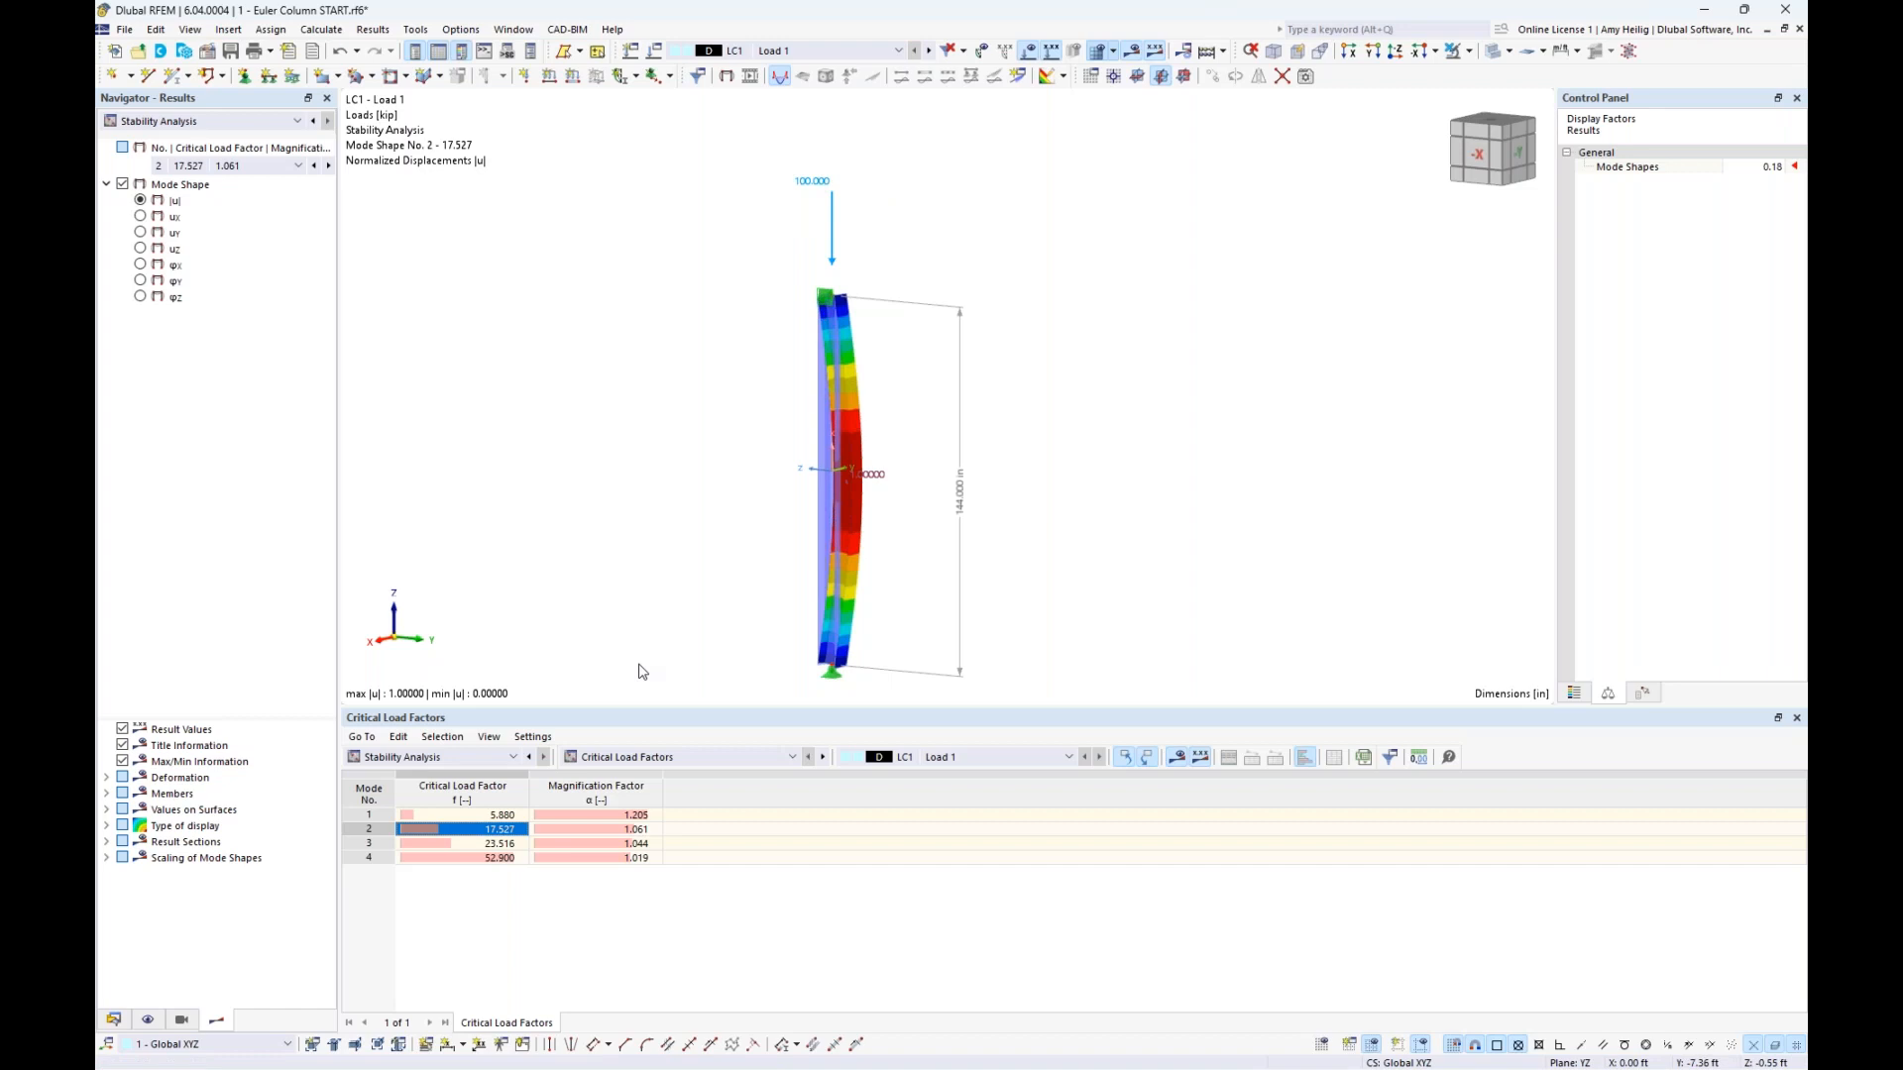
{"action": "key", "text": "super+Tab"}
{"action": "left_click", "coordinate": [962, 387]}
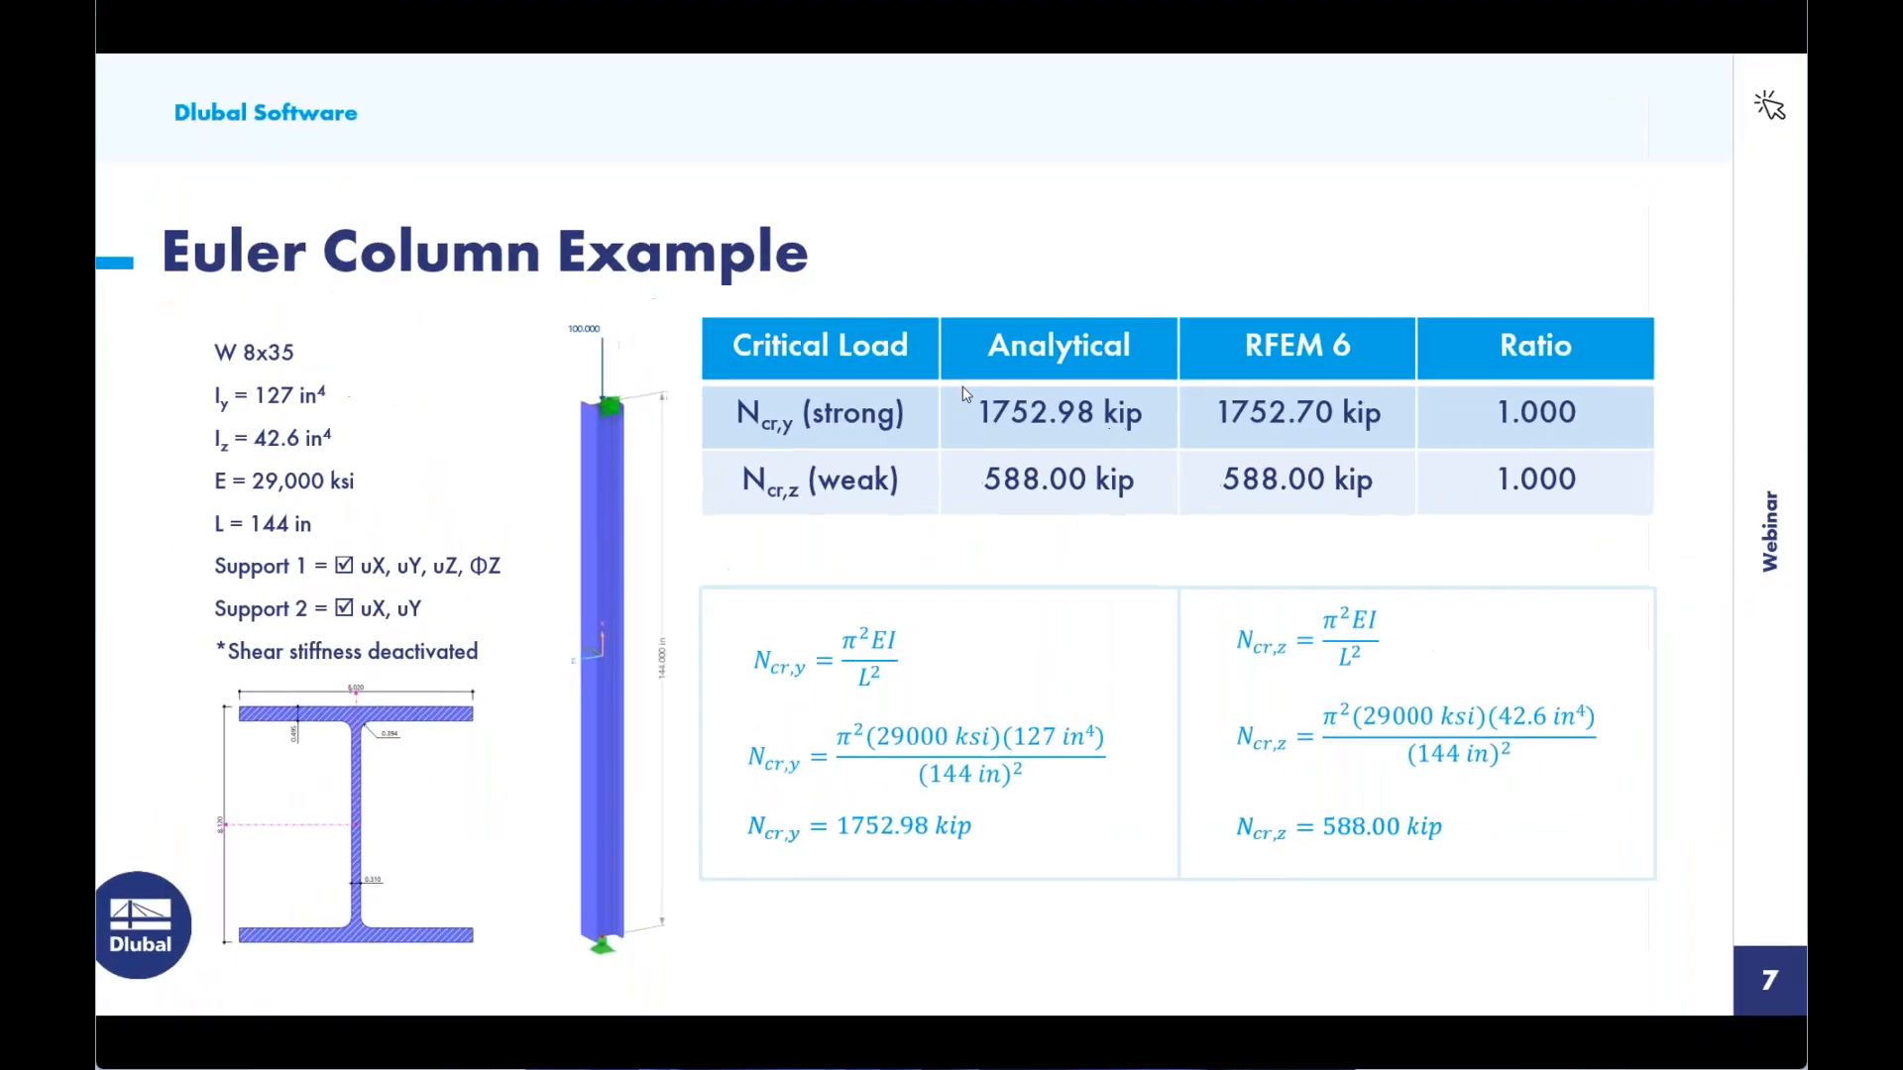
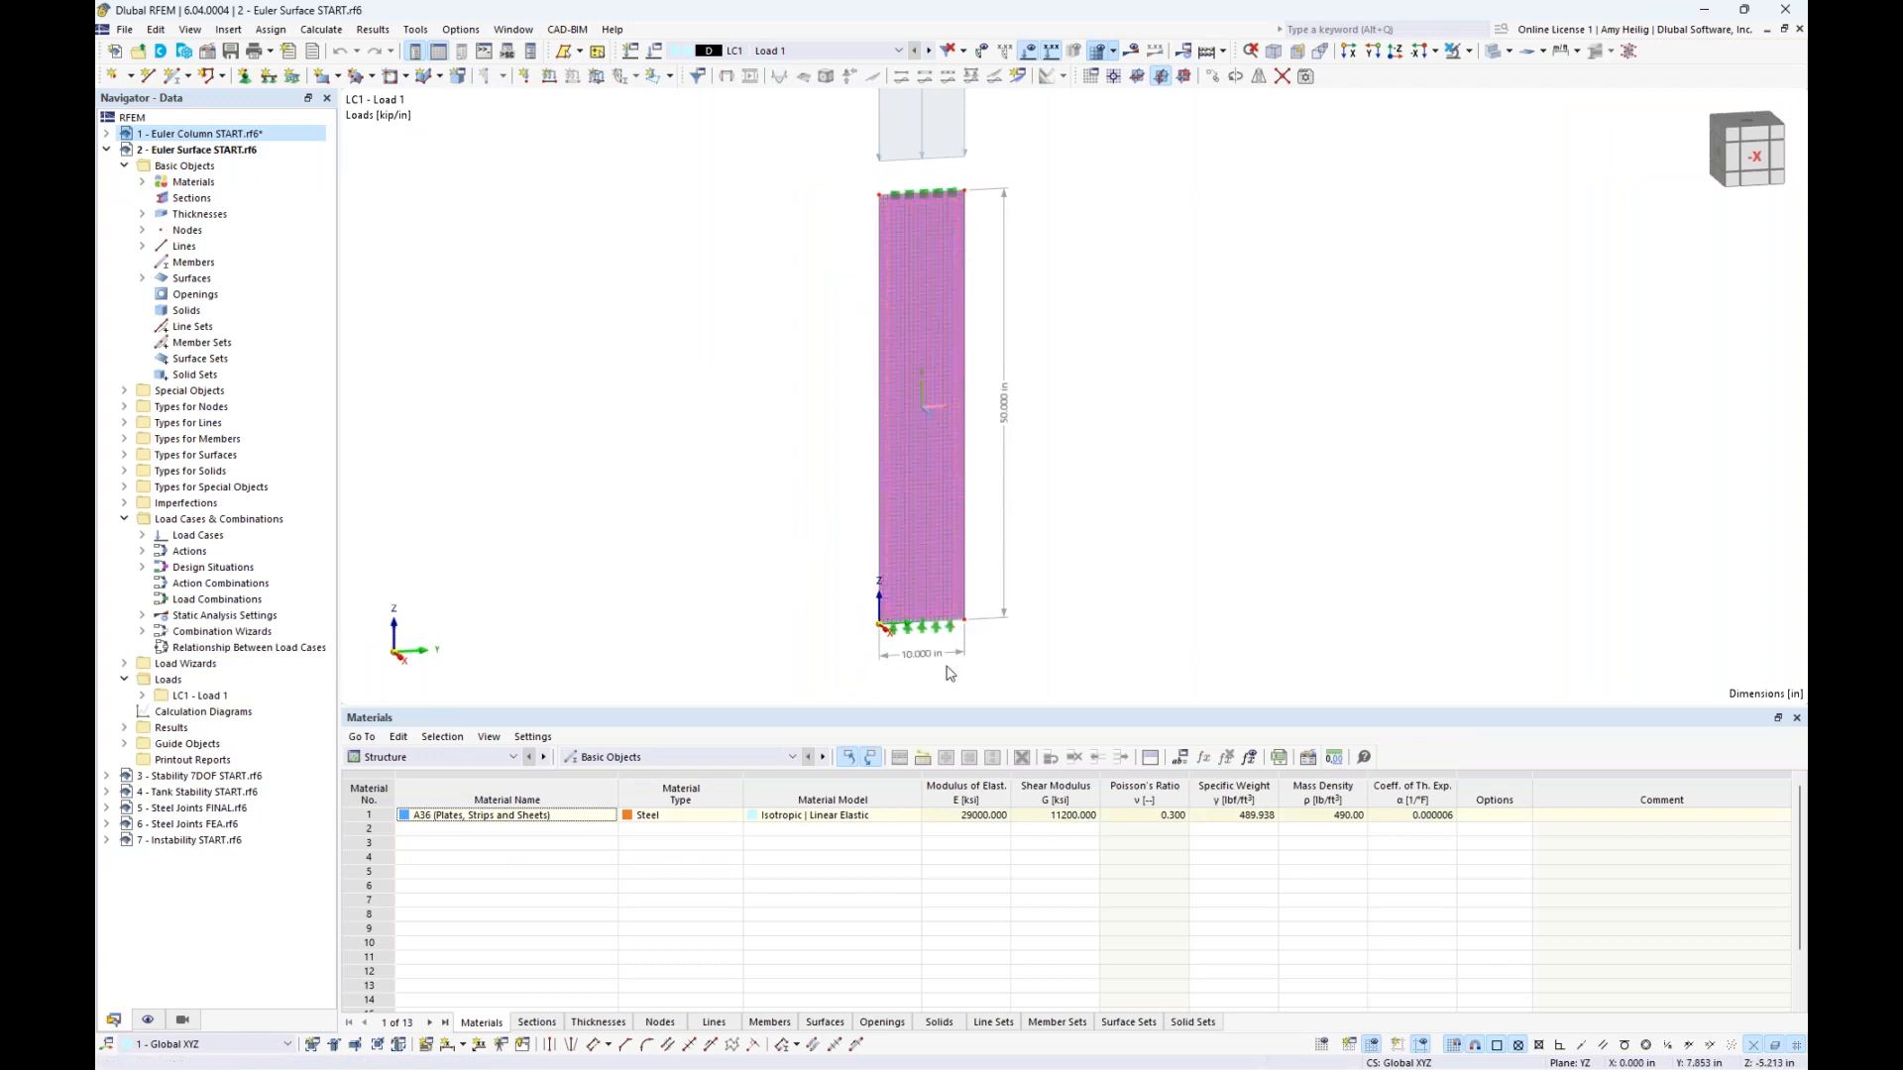
Examine the Euler surface model's mesh, line supports, dimensions and line load, enlarging the model view
{"action": "scroll", "coordinate": [922, 642], "scroll_direction": "up", "scroll_amount": 3}
{"action": "scroll", "coordinate": [1160, 396], "scroll_direction": "down", "scroll_amount": 1}
{"action": "middle_click_drag", "start_coordinate": [1160, 332], "coordinate": [1146, 435]}
{"action": "left_click", "coordinate": [1146, 435]}
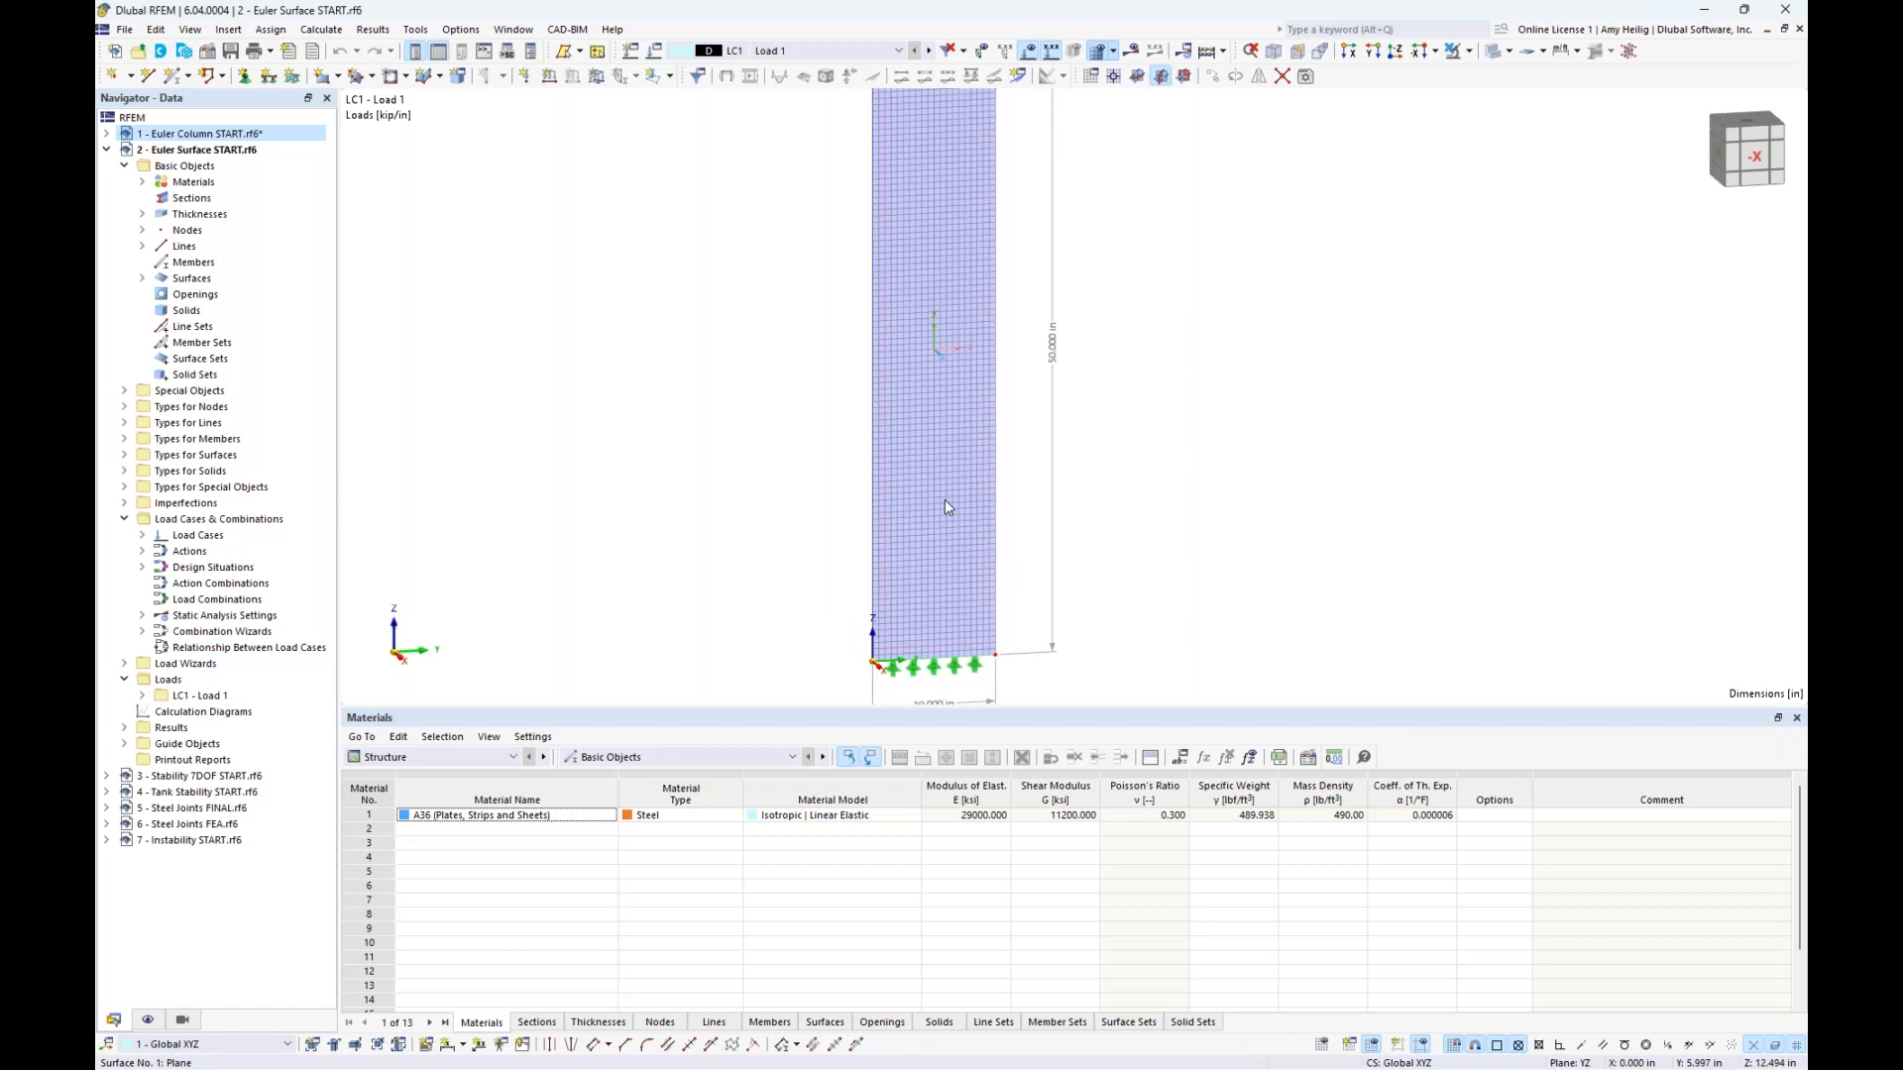
{"action": "left_click", "coordinate": [944, 500]}
{"action": "scroll", "coordinate": [944, 500], "scroll_direction": "up", "scroll_amount": 4}
{"action": "scroll", "coordinate": [840, 434], "scroll_direction": "up", "scroll_amount": 1}
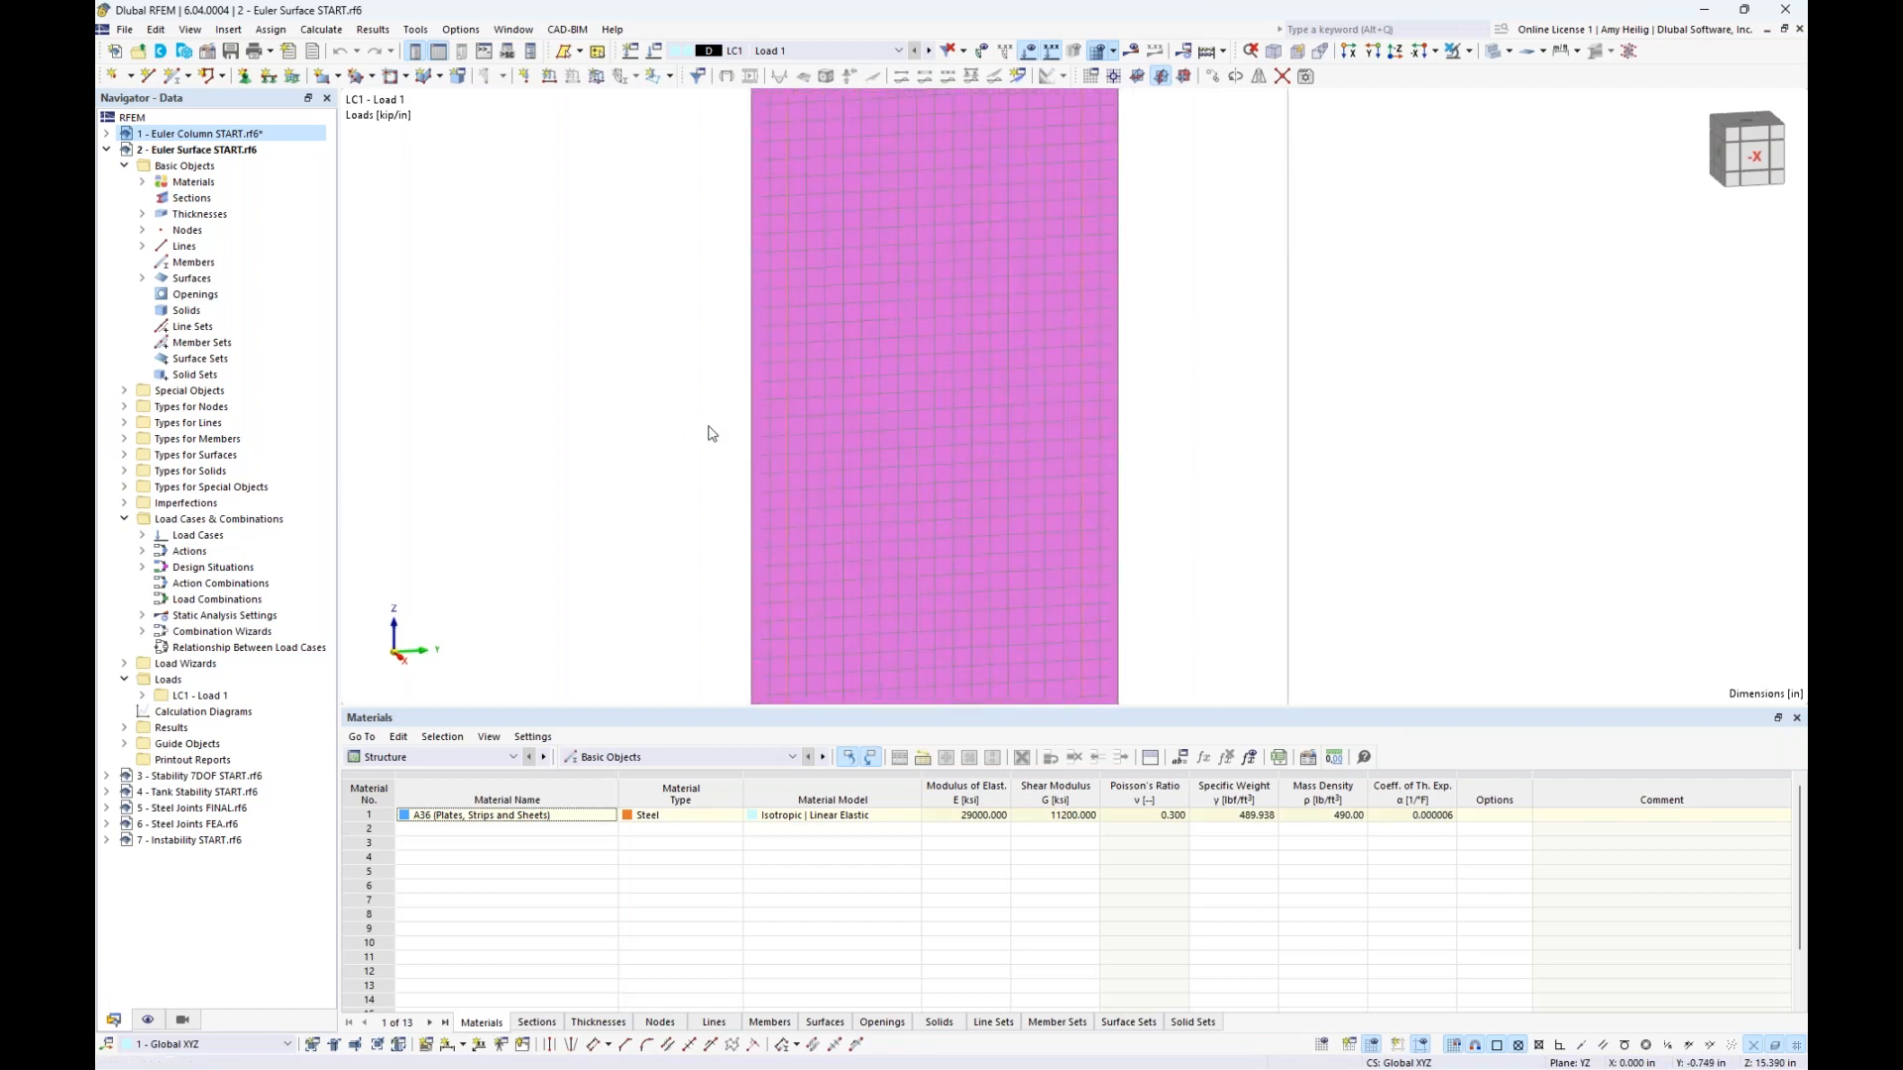
{"action": "left_click", "coordinate": [667, 433]}
{"action": "scroll", "coordinate": [666, 433], "scroll_direction": "down", "scroll_amount": 2}
{"action": "scroll", "coordinate": [666, 433], "scroll_direction": "down", "scroll_amount": 2}
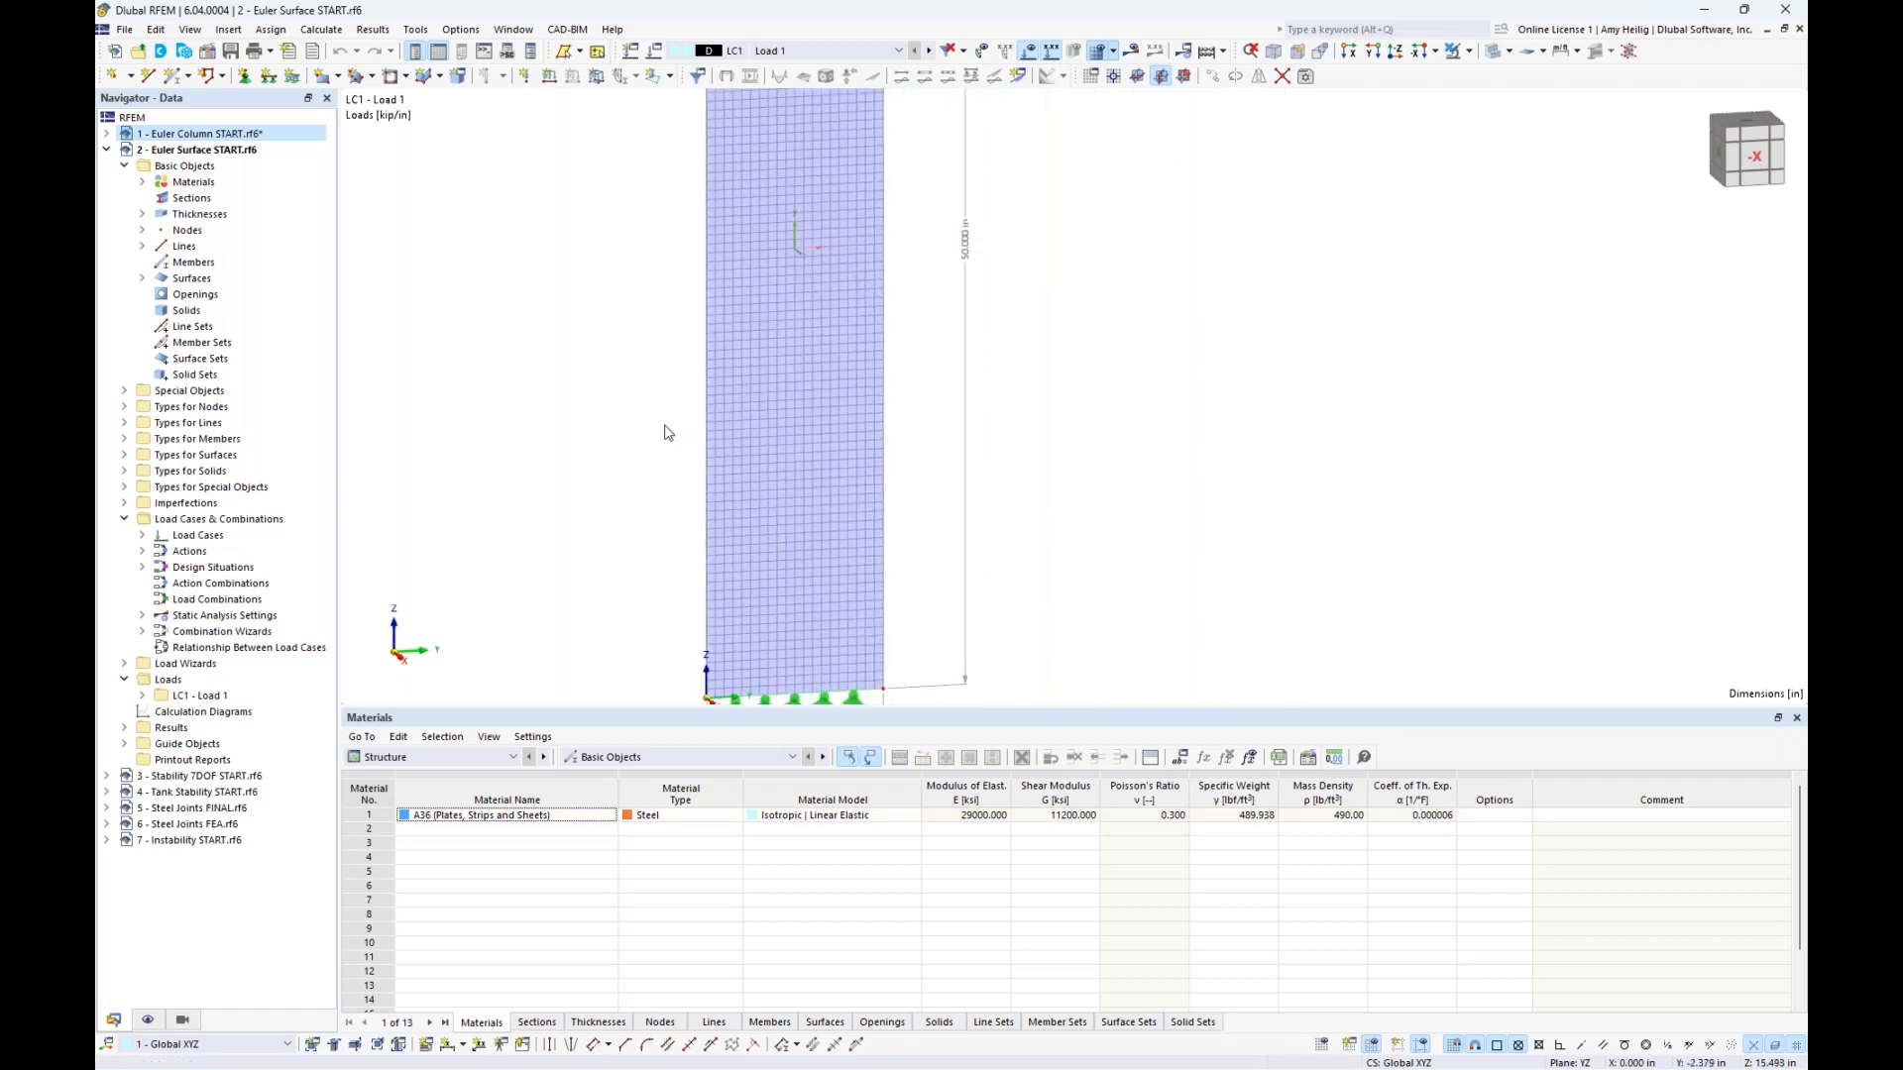
{"action": "scroll", "coordinate": [764, 455], "scroll_direction": "down", "scroll_amount": 1}
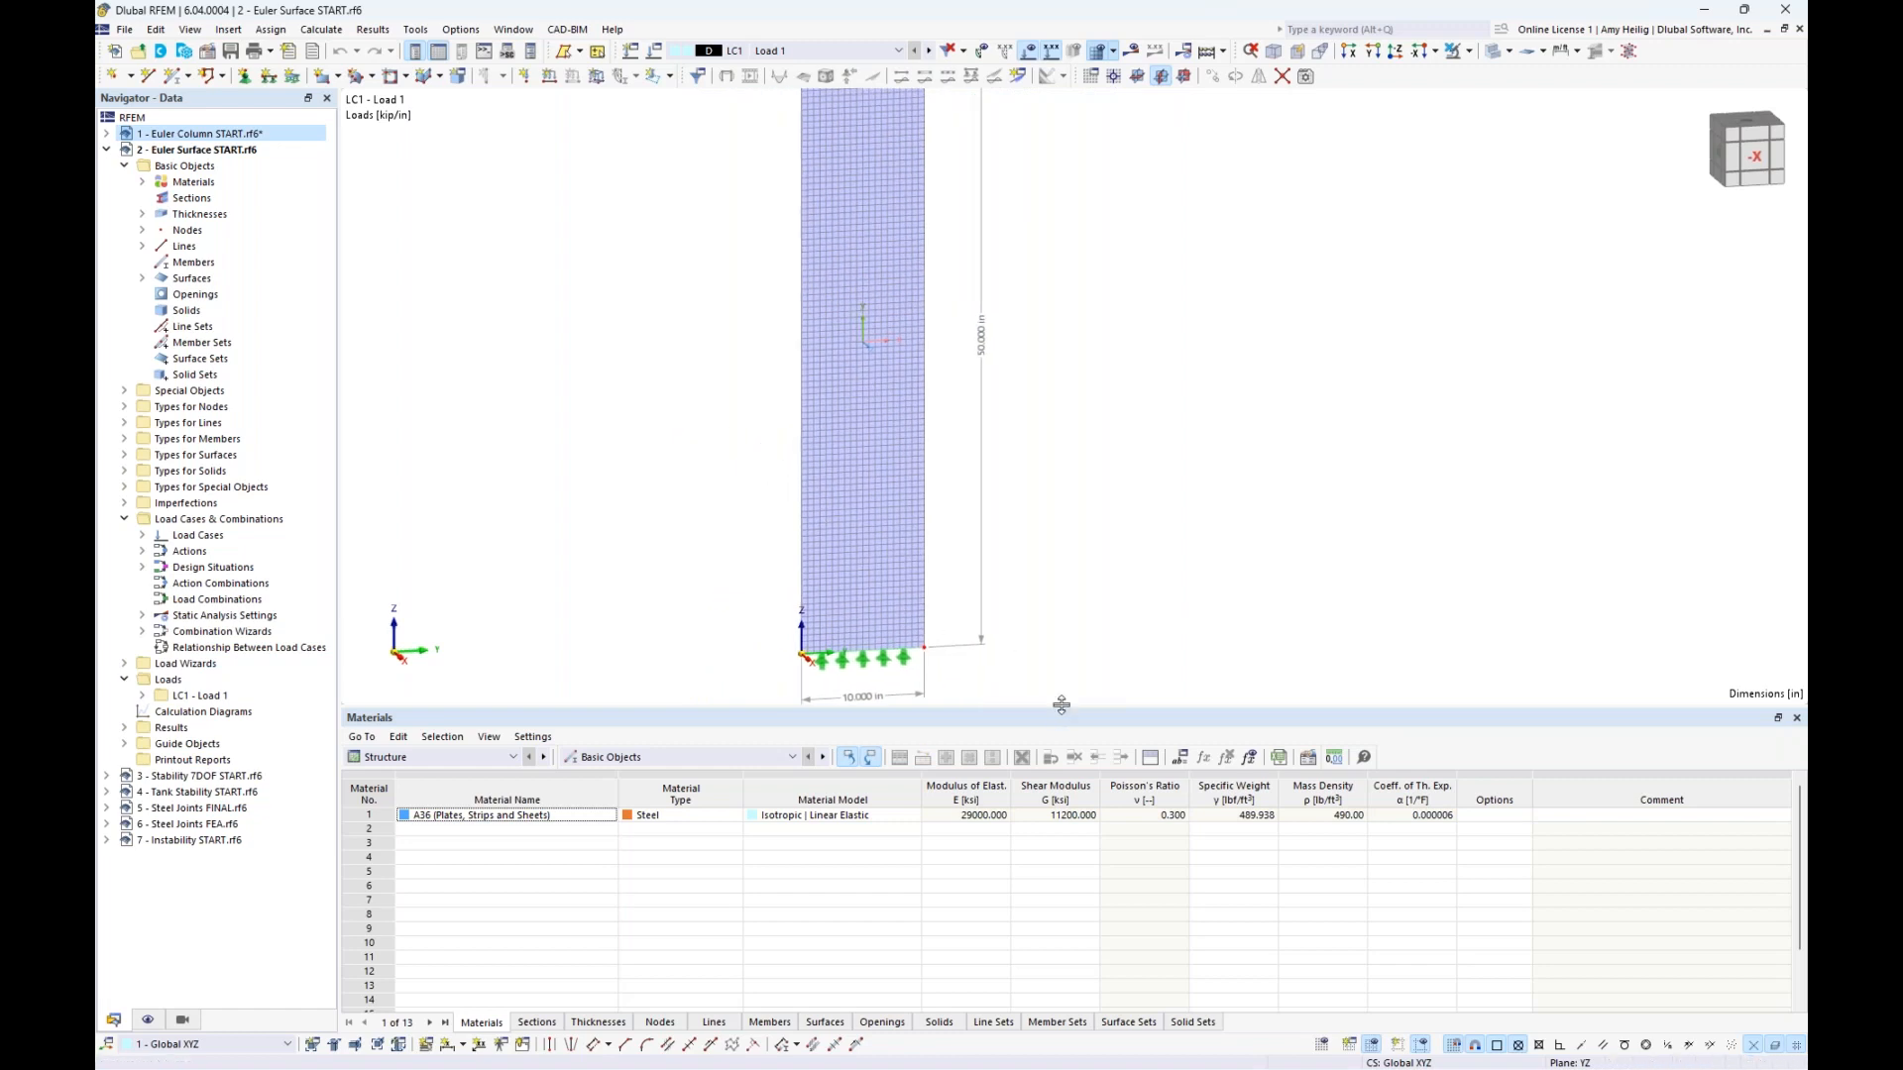
{"action": "left_click_drag", "start_coordinate": [1061, 705], "coordinate": [1065, 830]}
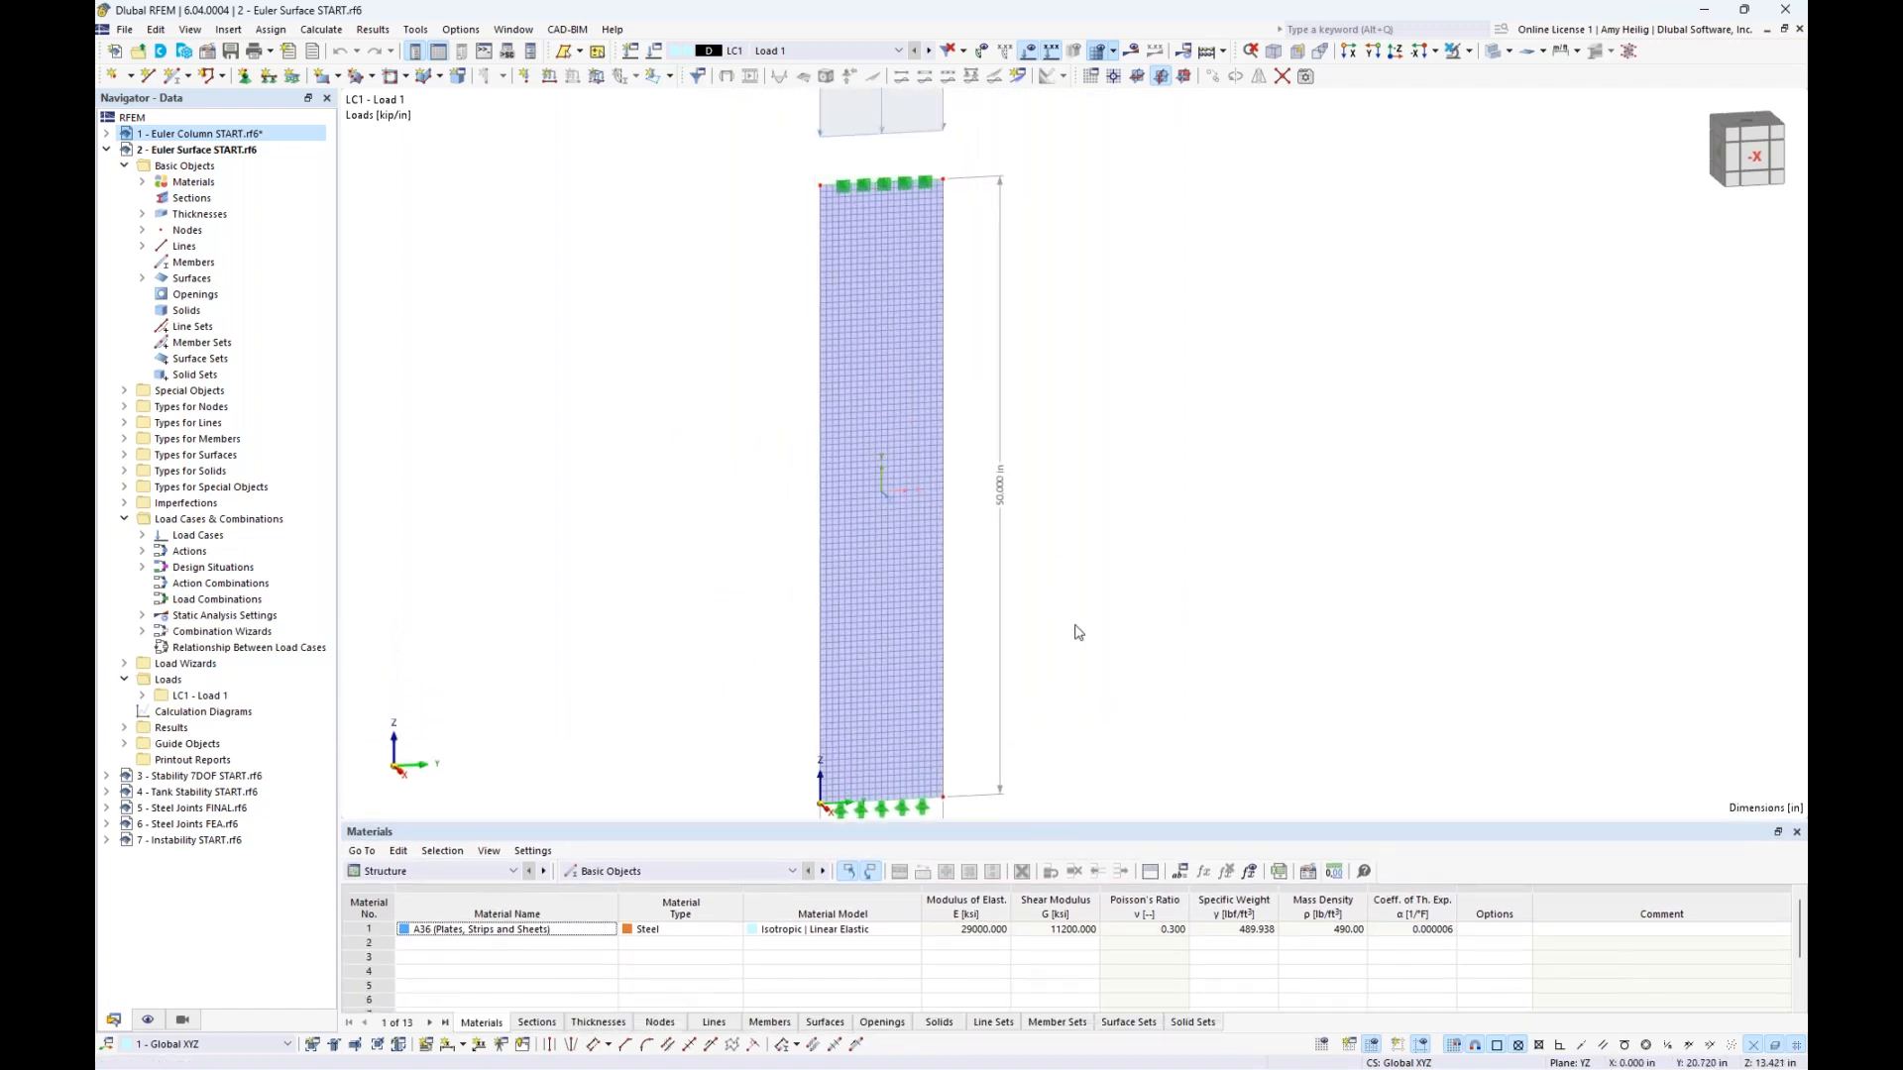
{"action": "scroll", "coordinate": [1078, 632], "scroll_direction": "down", "scroll_amount": 1}
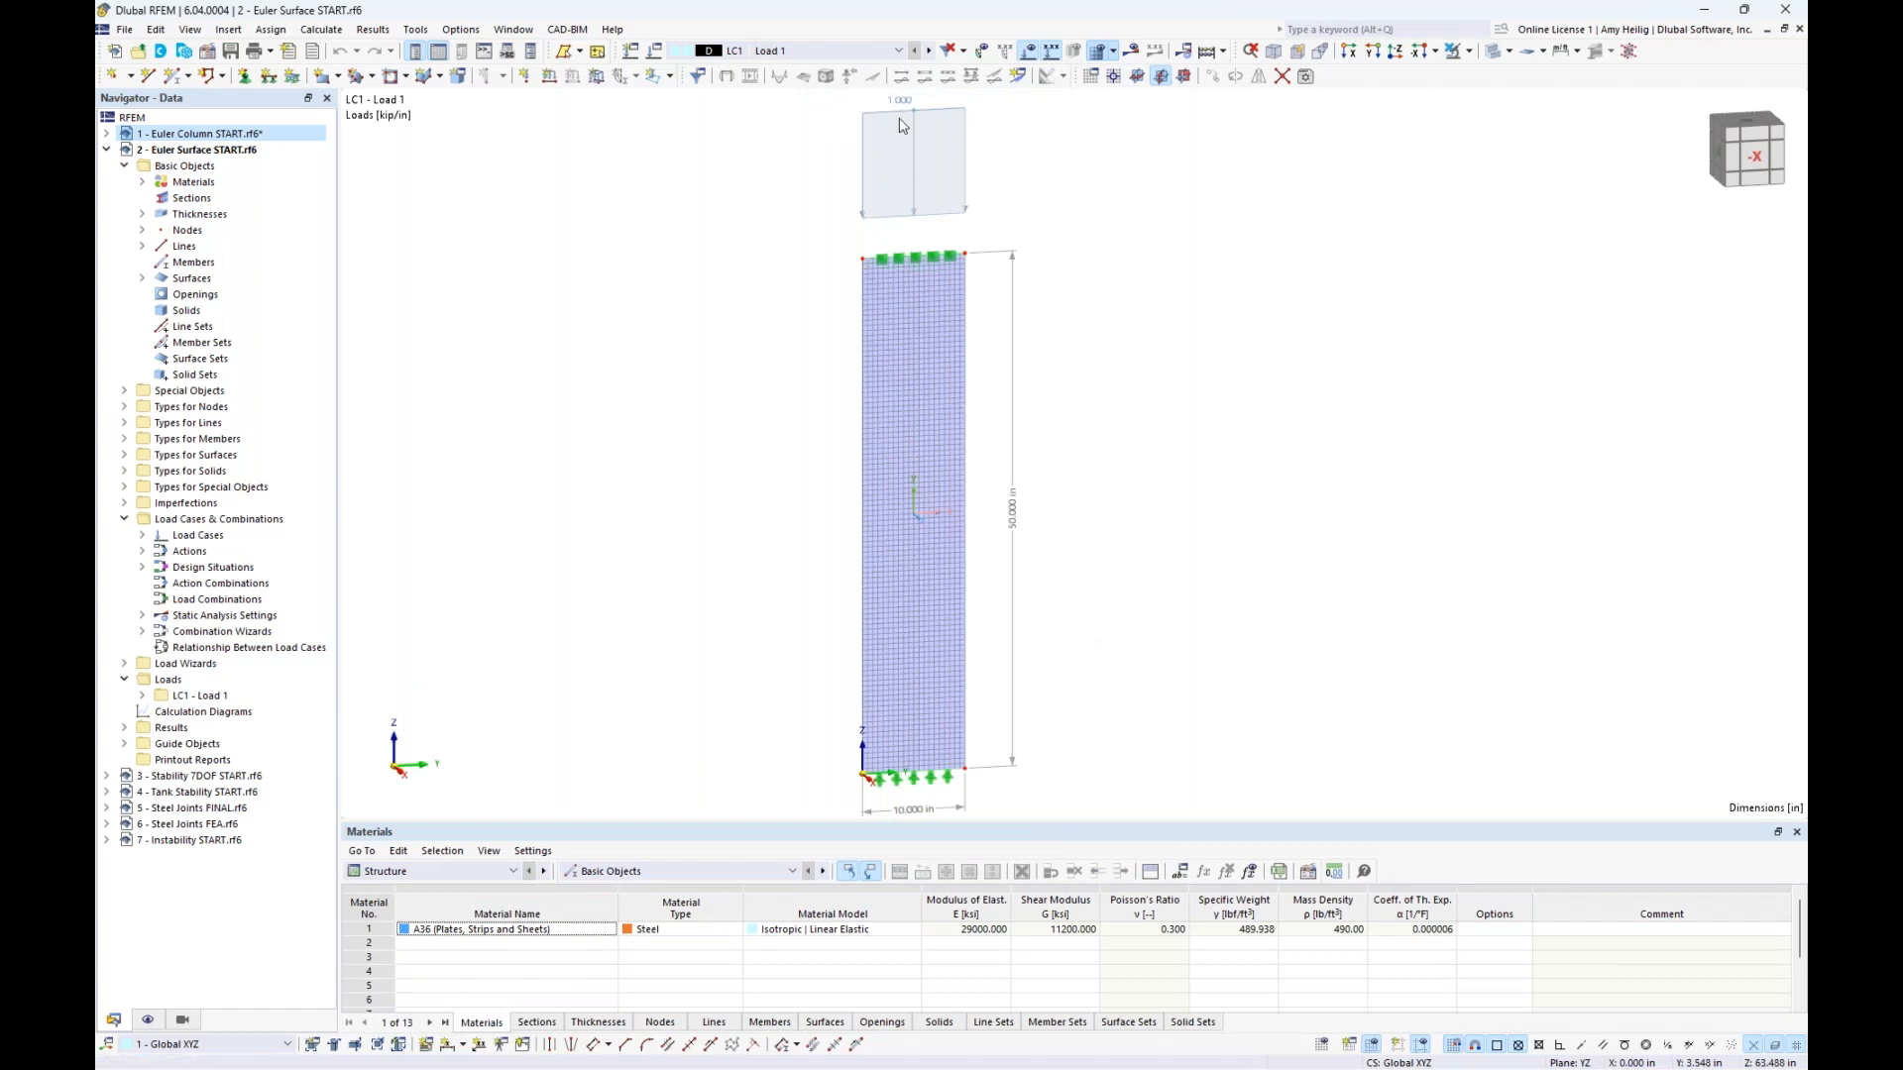
{"action": "scroll", "coordinate": [845, 274], "scroll_direction": "down", "scroll_amount": 1}
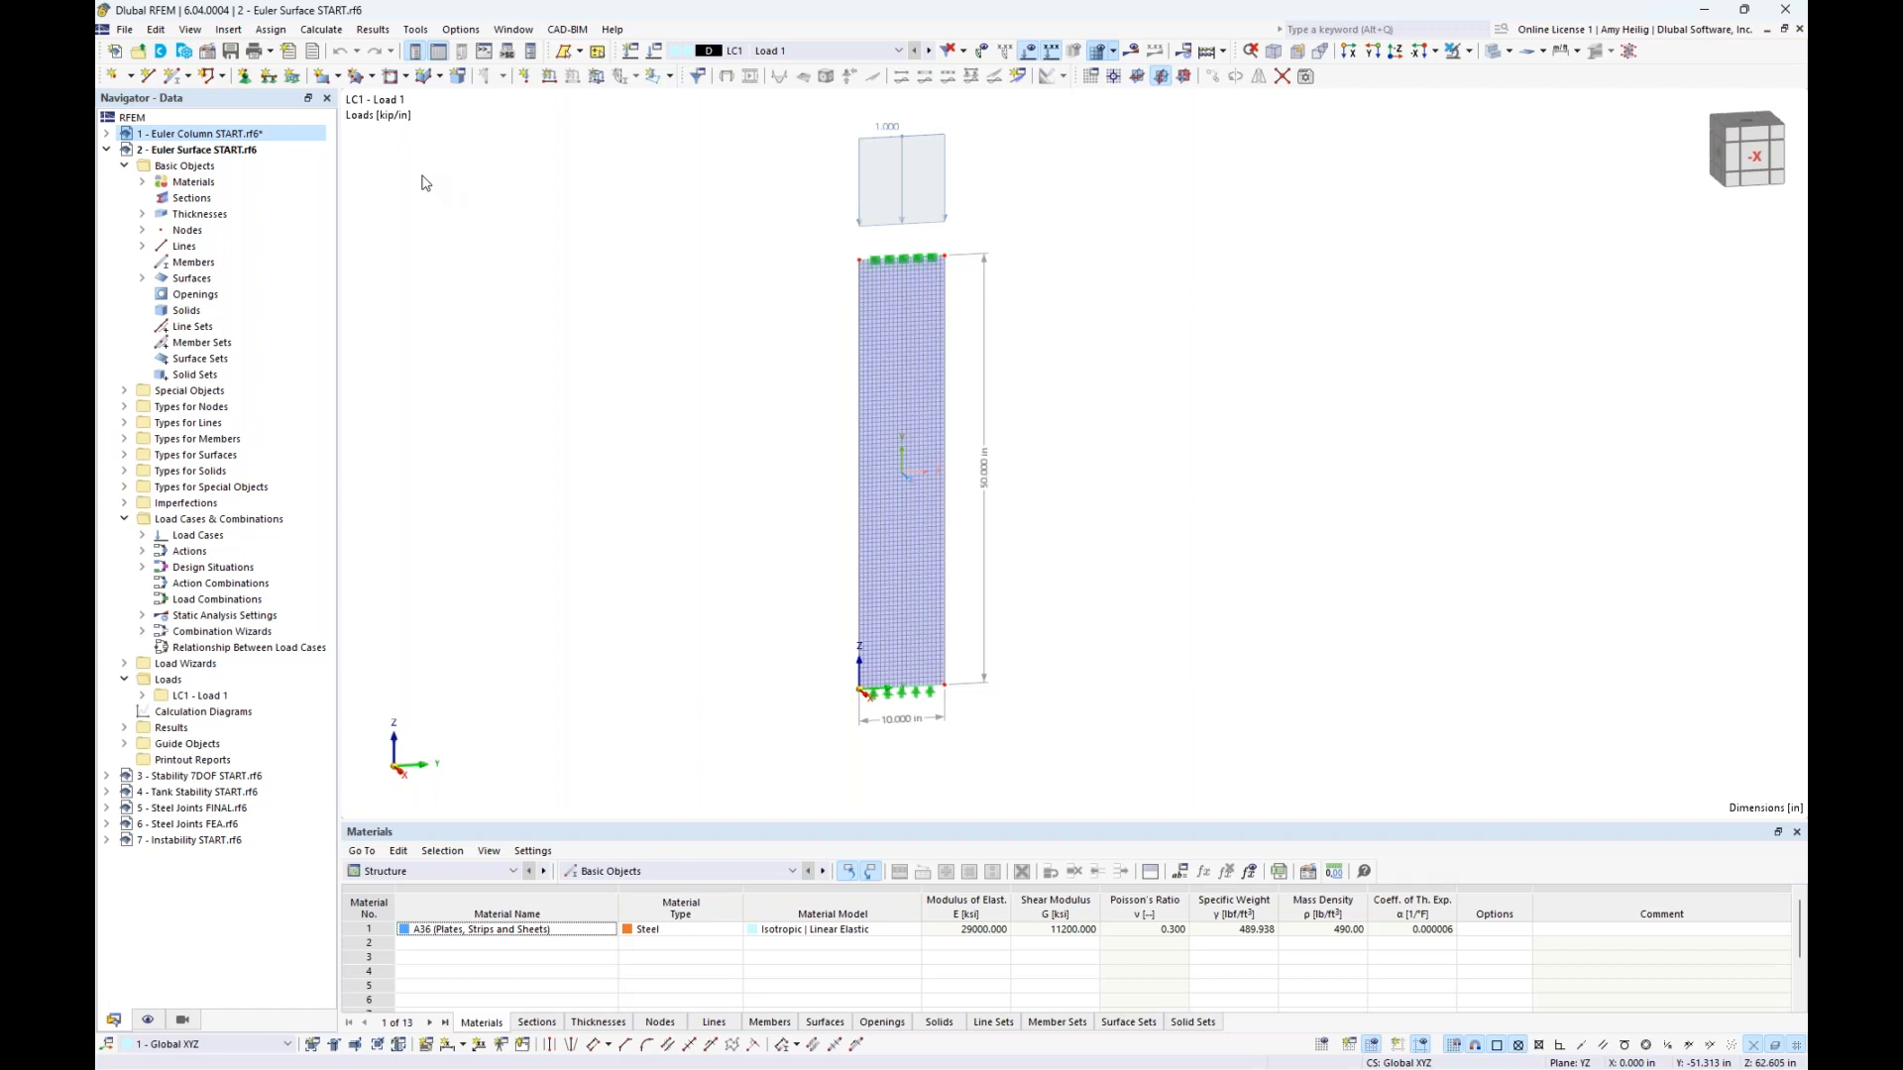
Activate the Structure Stability add-on in the Euler surface model's base data
{"action": "left_click", "coordinate": [208, 52]}
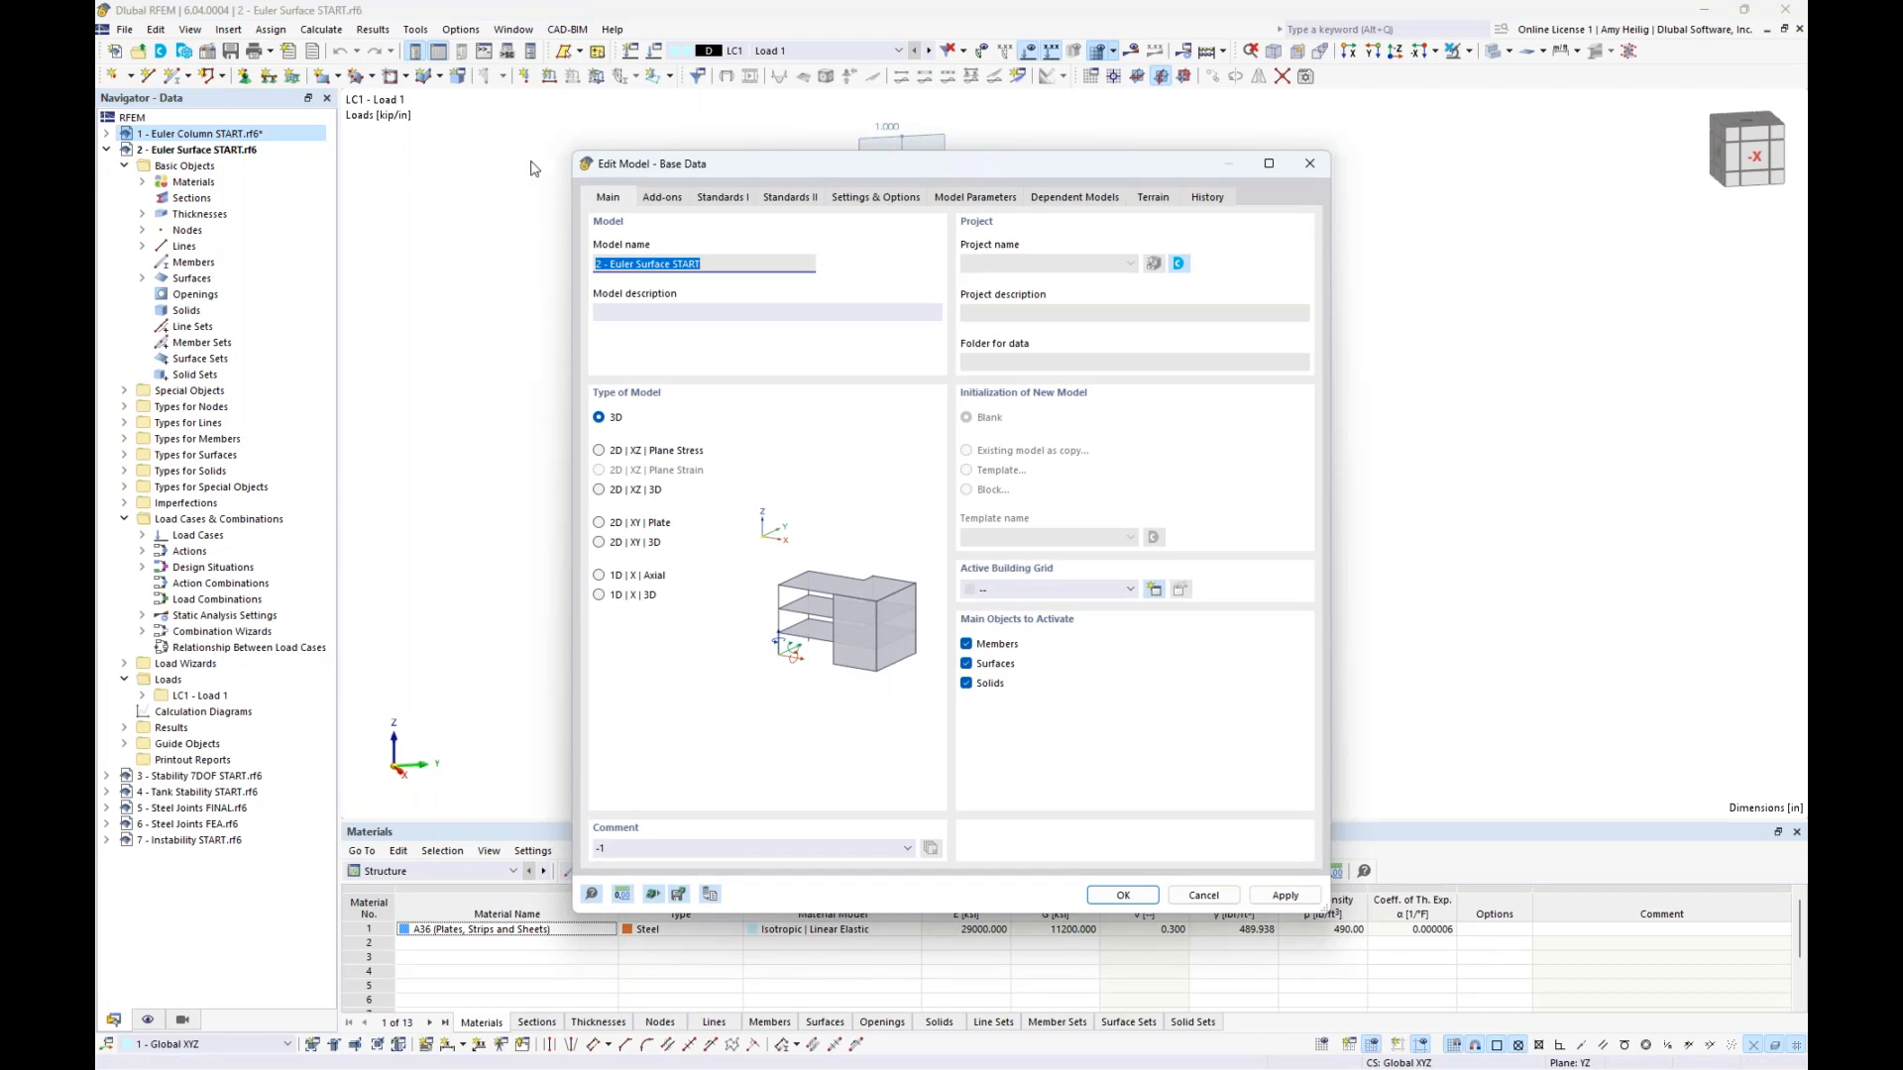
{"action": "left_click", "coordinate": [656, 199]}
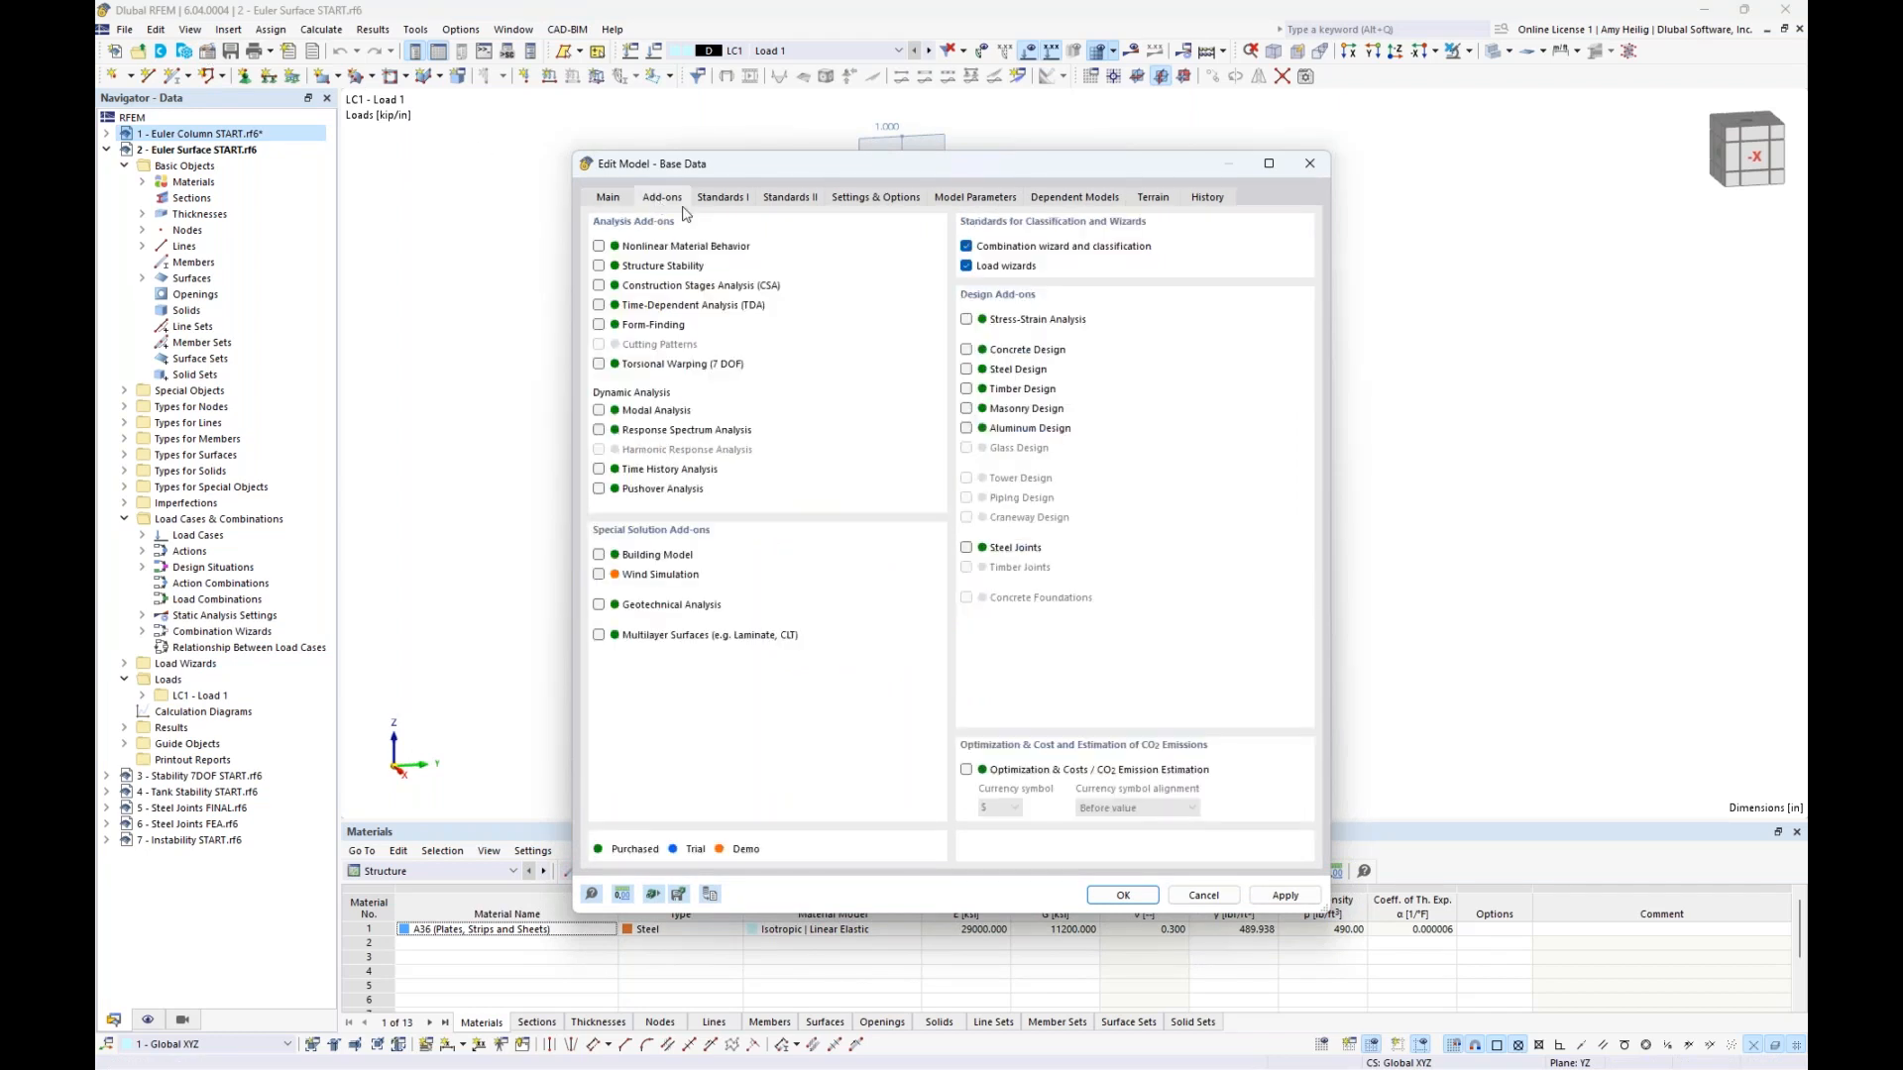
{"action": "left_click", "coordinate": [599, 266]}
{"action": "left_click", "coordinate": [1124, 896]}
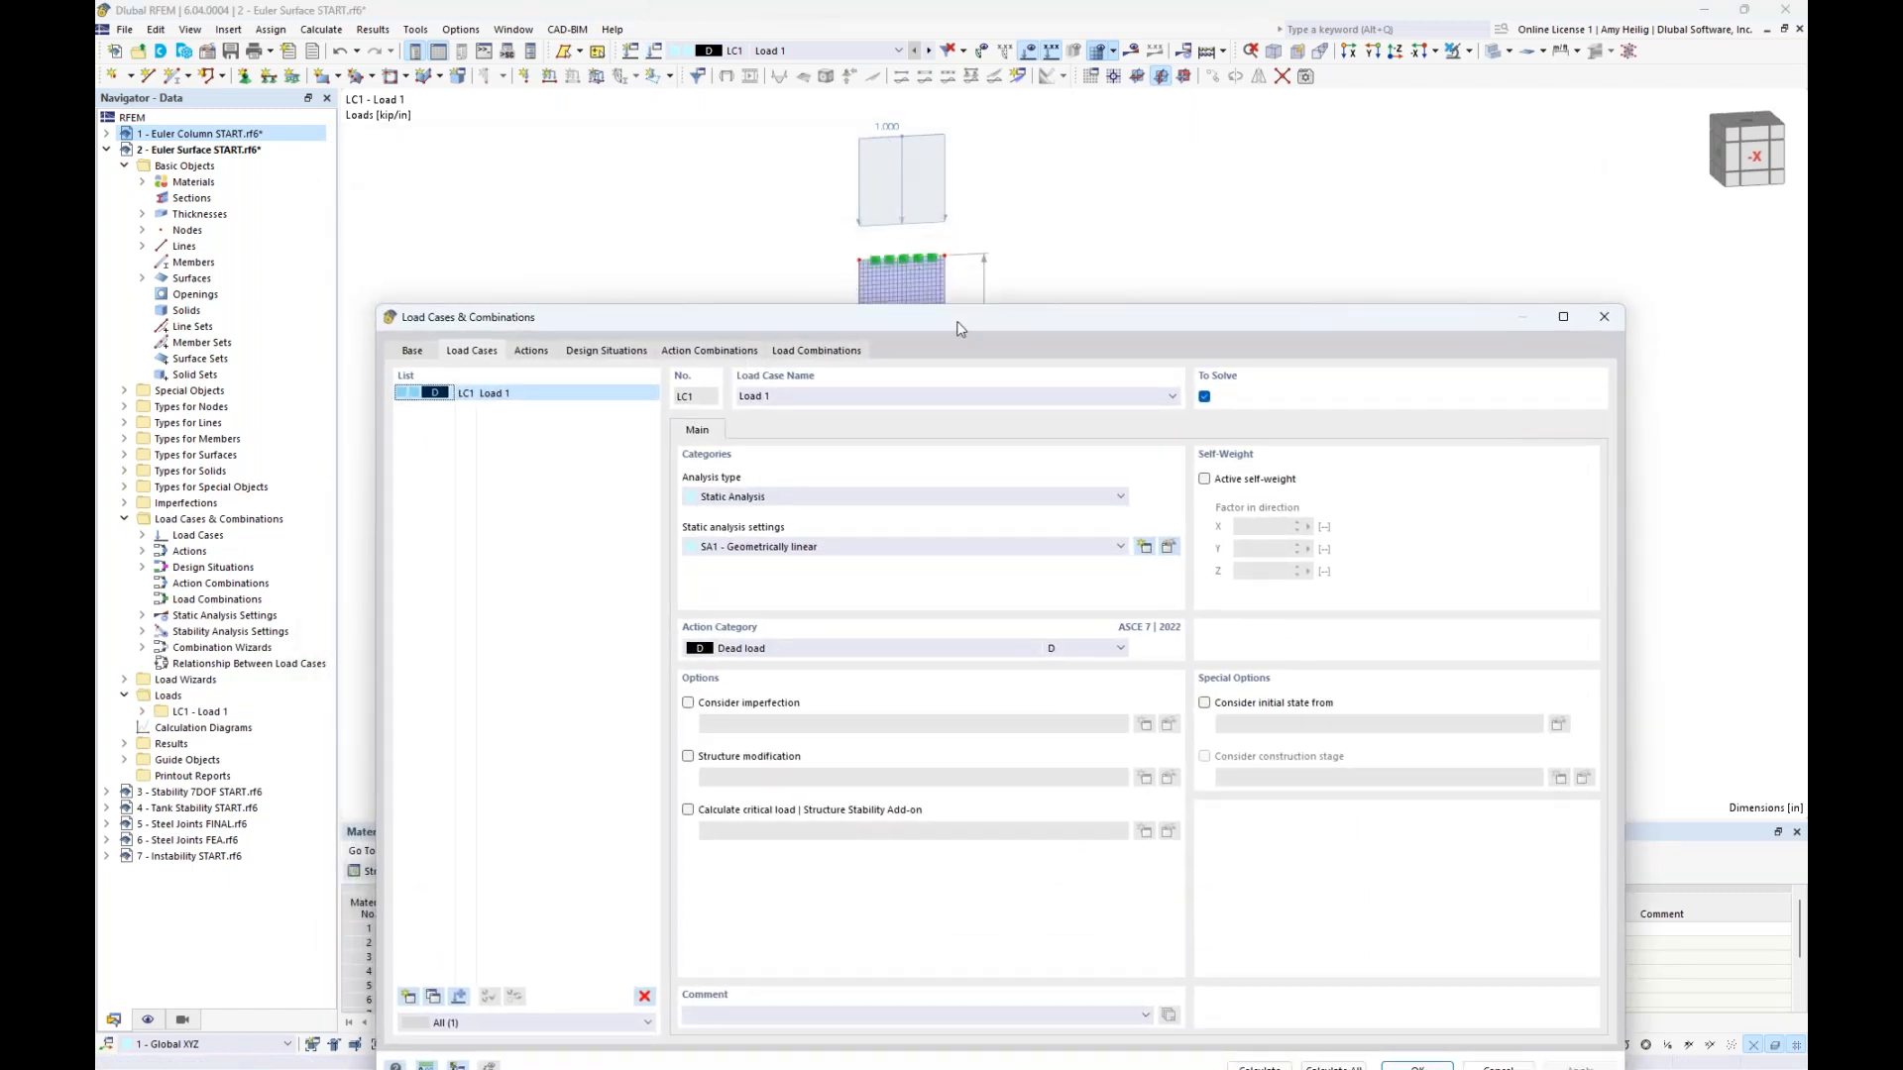
Enable the critical load calculation for load case LC1 with ST1, the linear Lanczos eigenvalue method, and calculate it
{"action": "left_click_drag", "start_coordinate": [958, 323], "coordinate": [967, 175]}
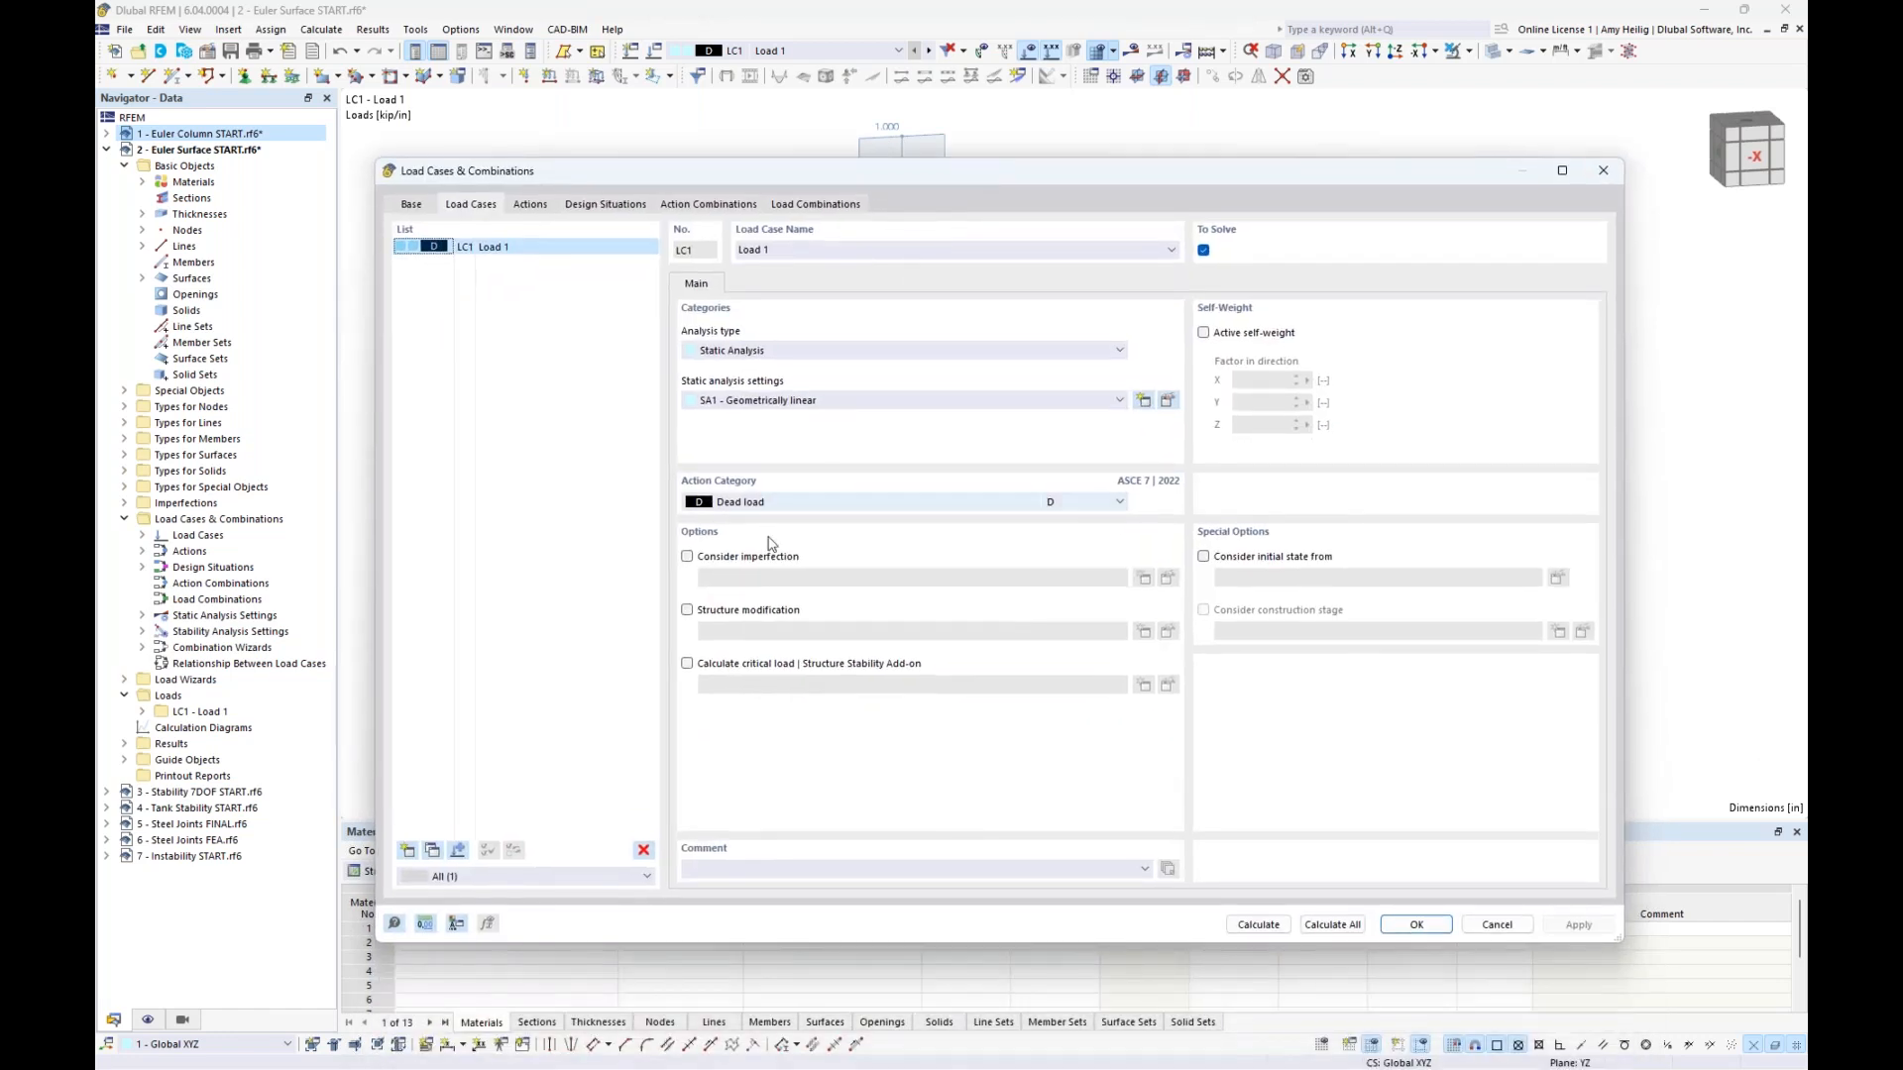
{"action": "left_click", "coordinate": [687, 664]}
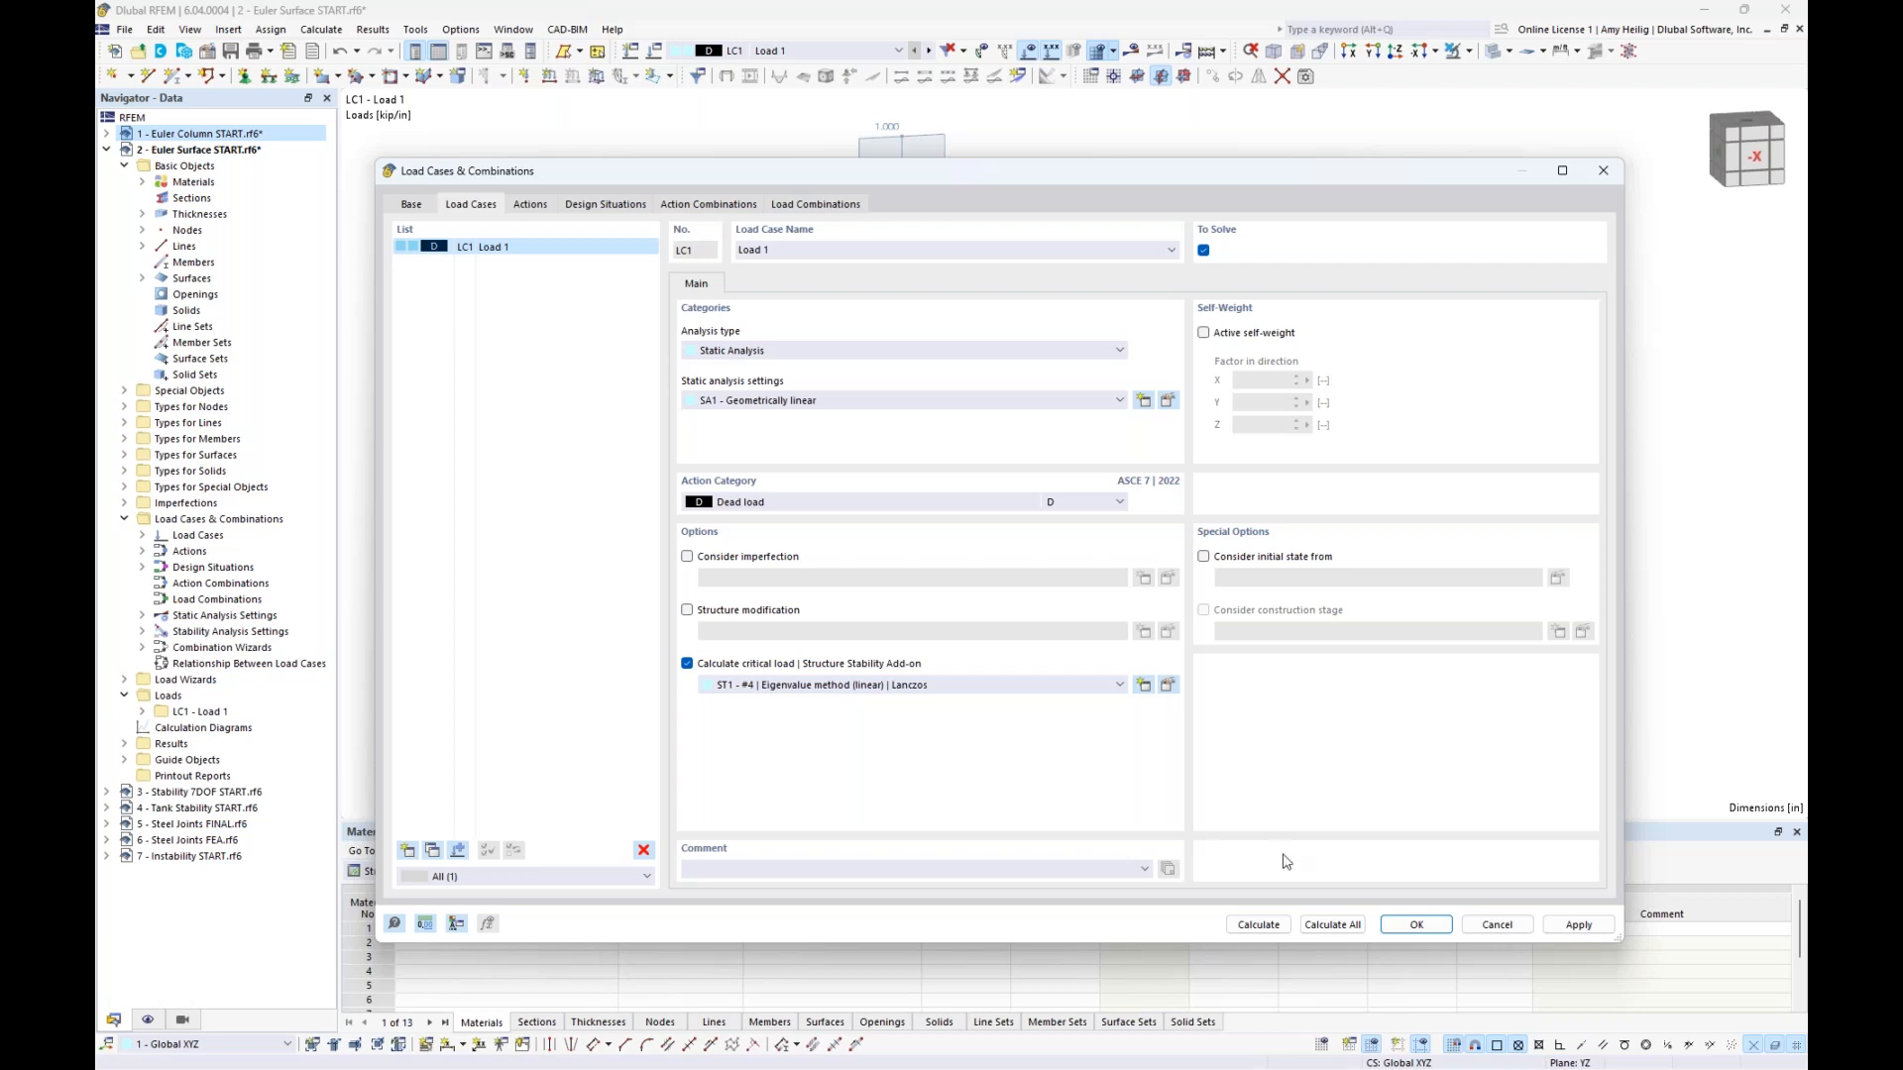
{"action": "left_click", "coordinate": [1258, 925]}
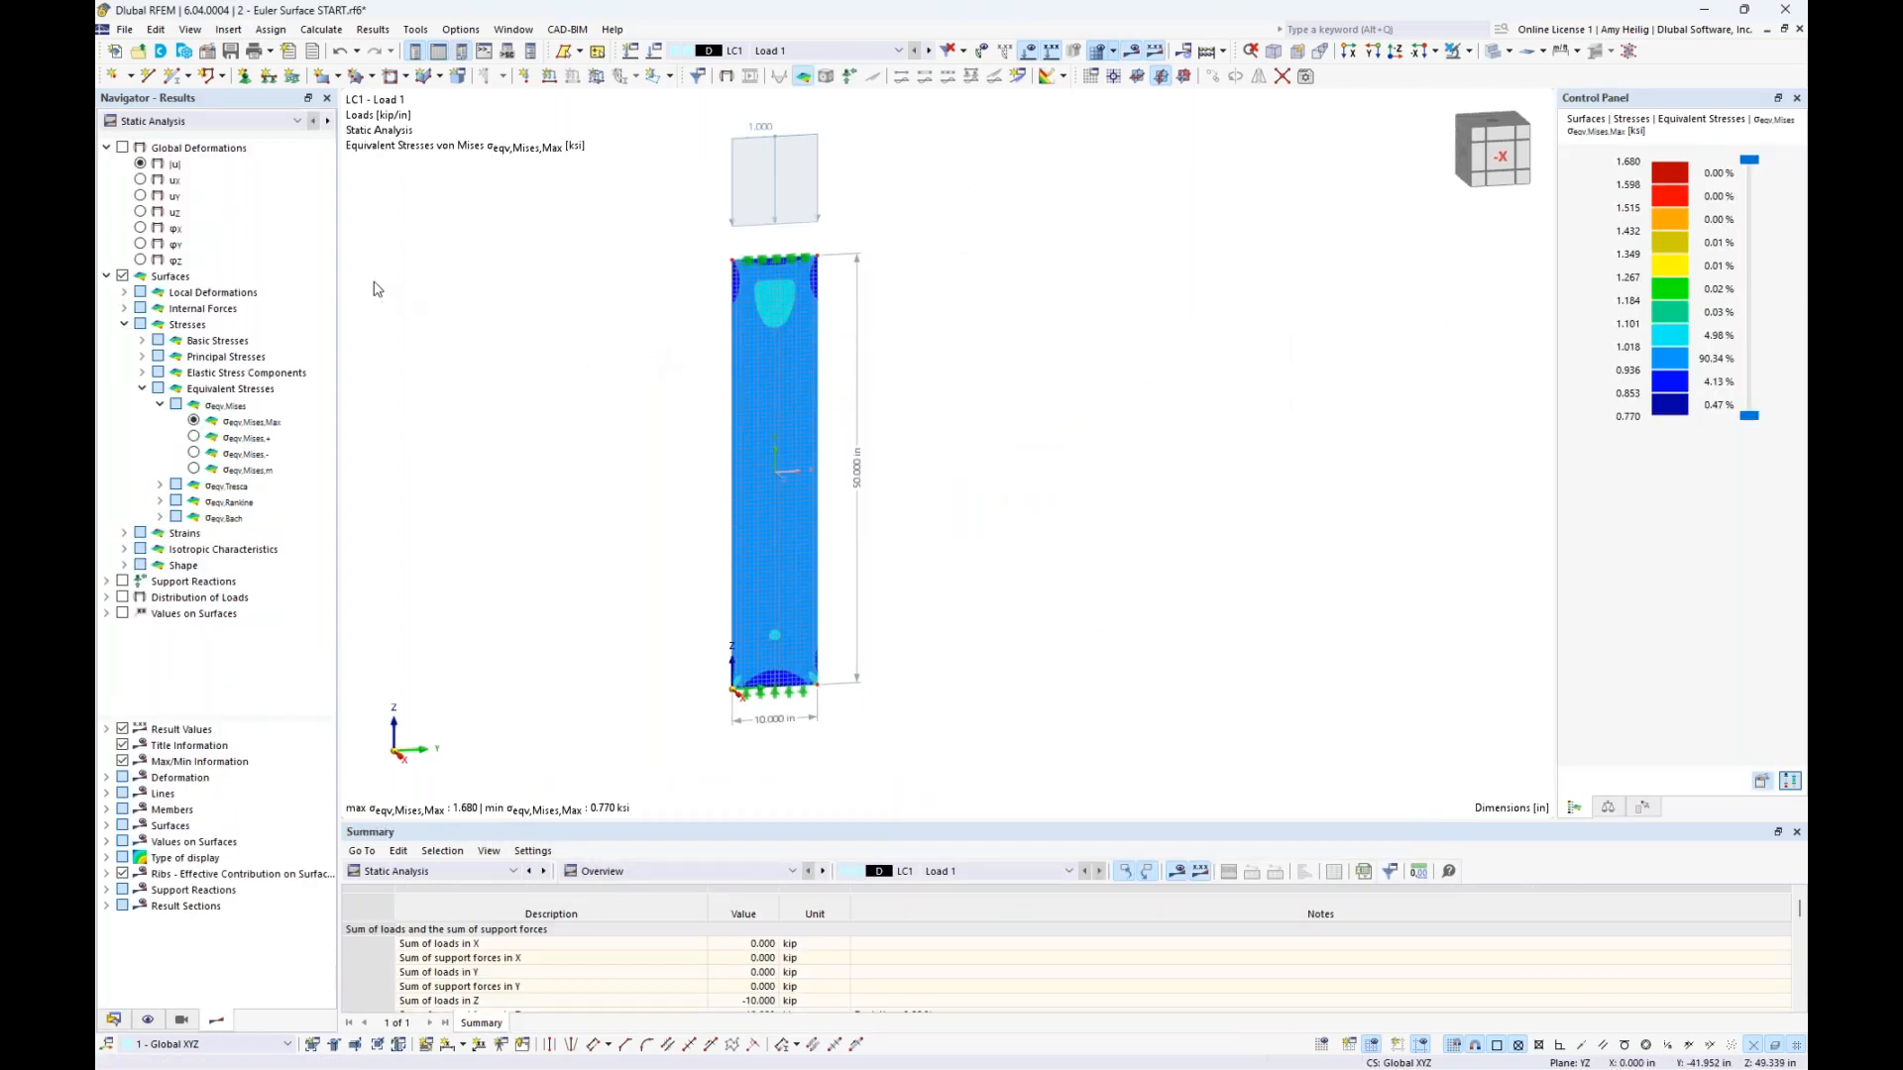
Display the surface's Stability Analysis results and examine the first buckling mode shape with an enlarged results table
{"action": "left_click", "coordinate": [273, 123]}
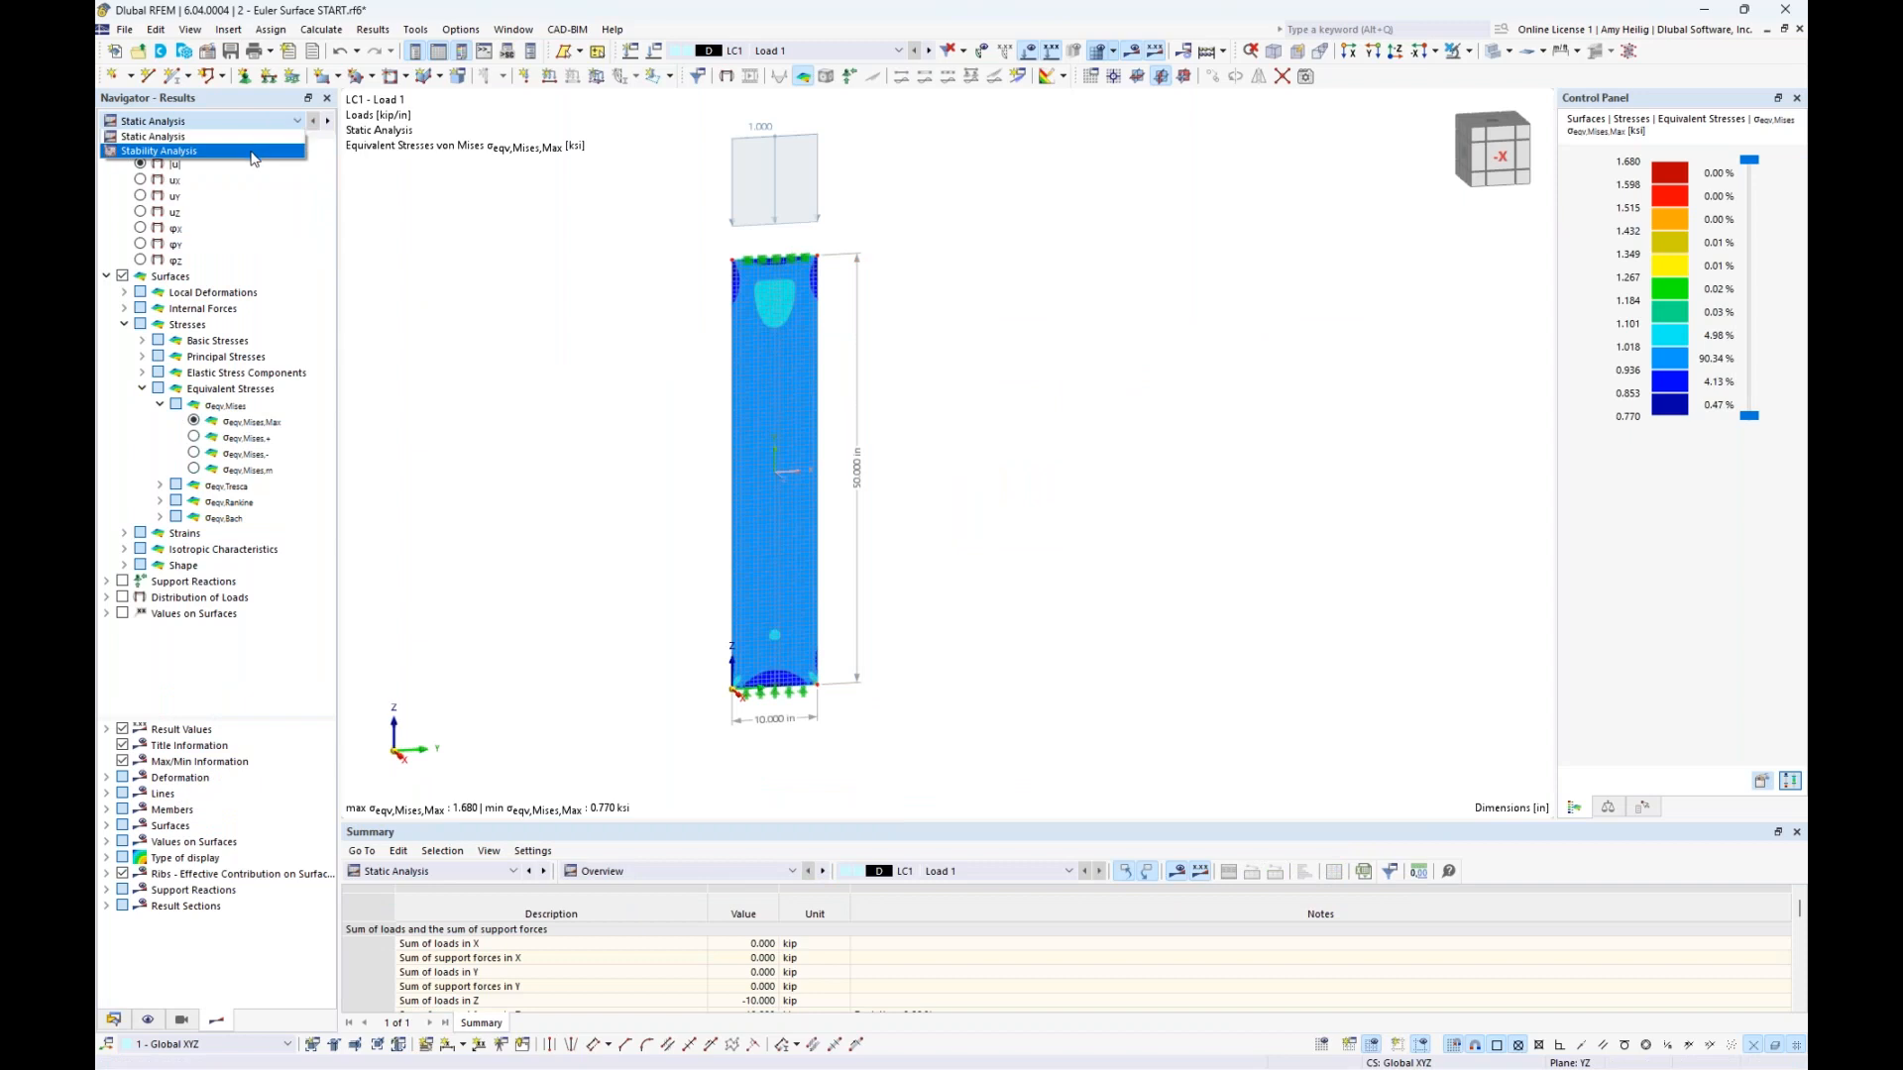
{"action": "left_click", "coordinate": [252, 151]}
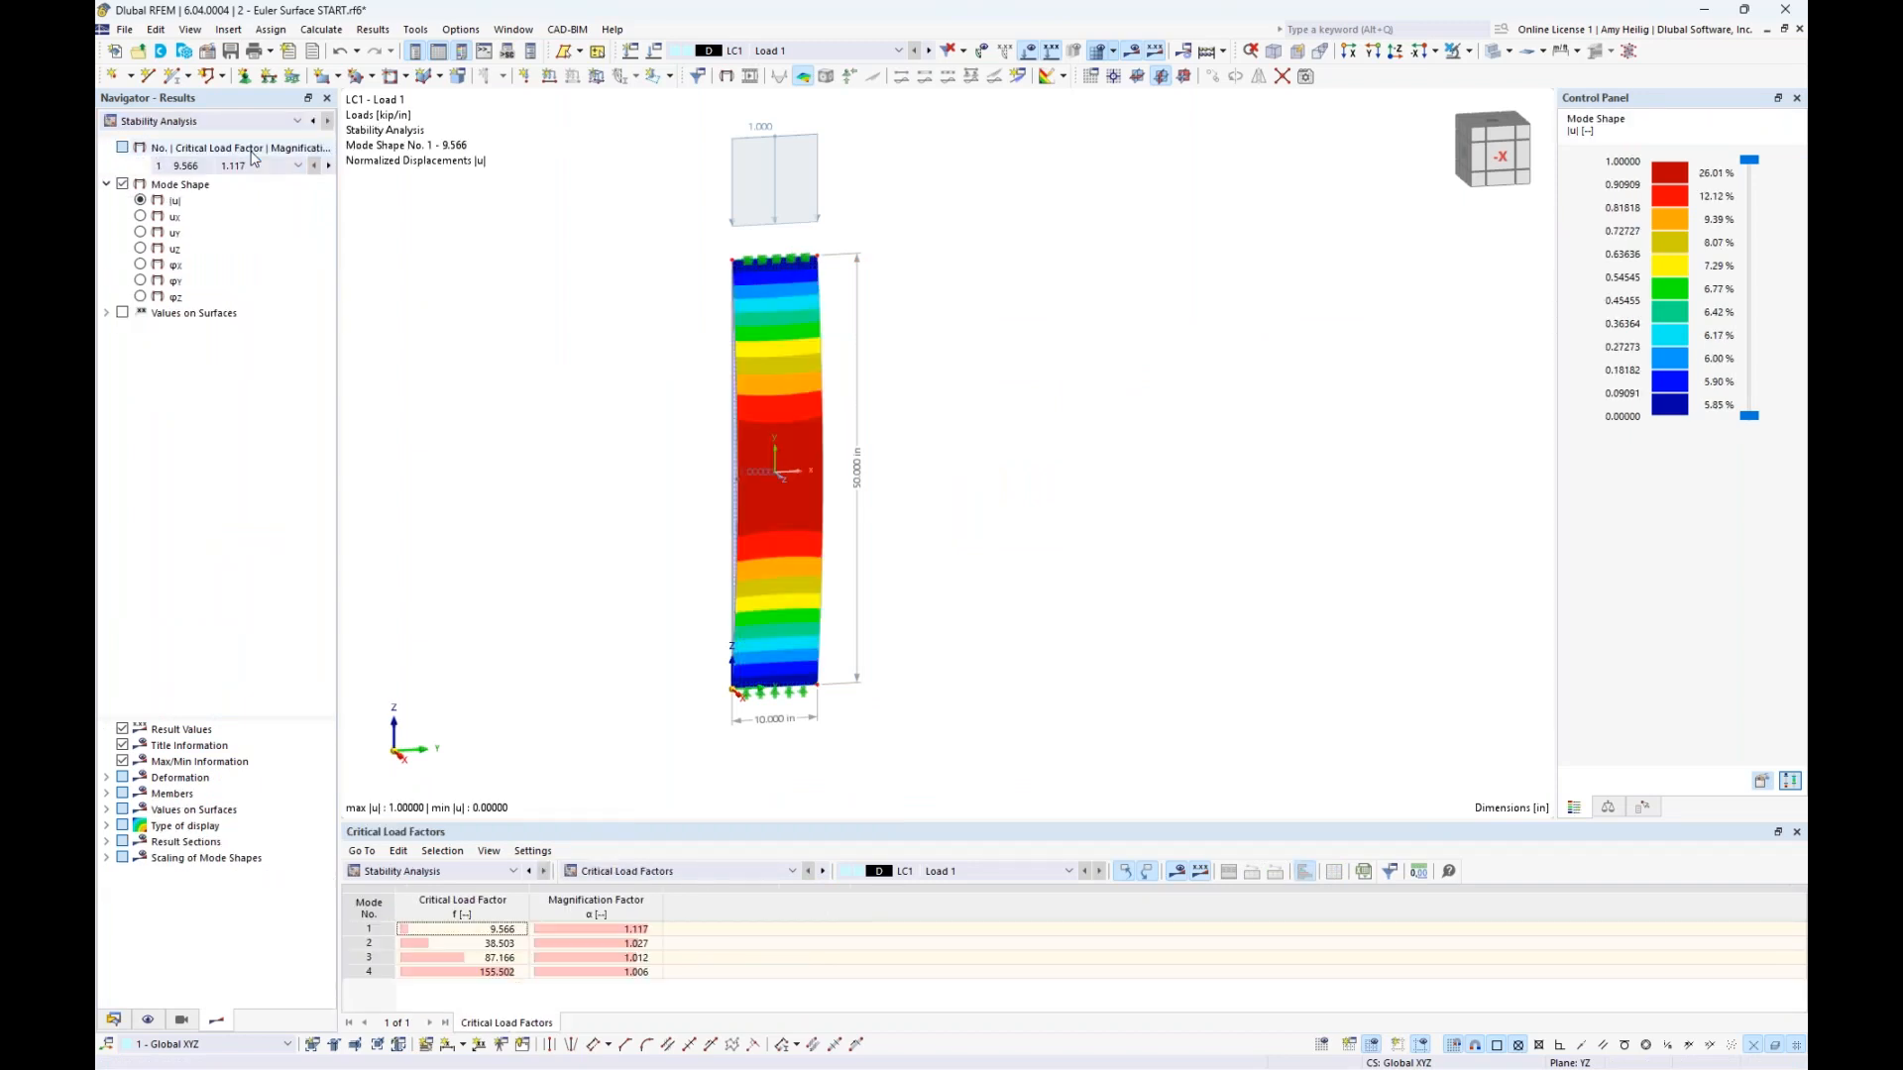
{"action": "left_click_drag", "start_coordinate": [585, 820], "coordinate": [600, 757]}
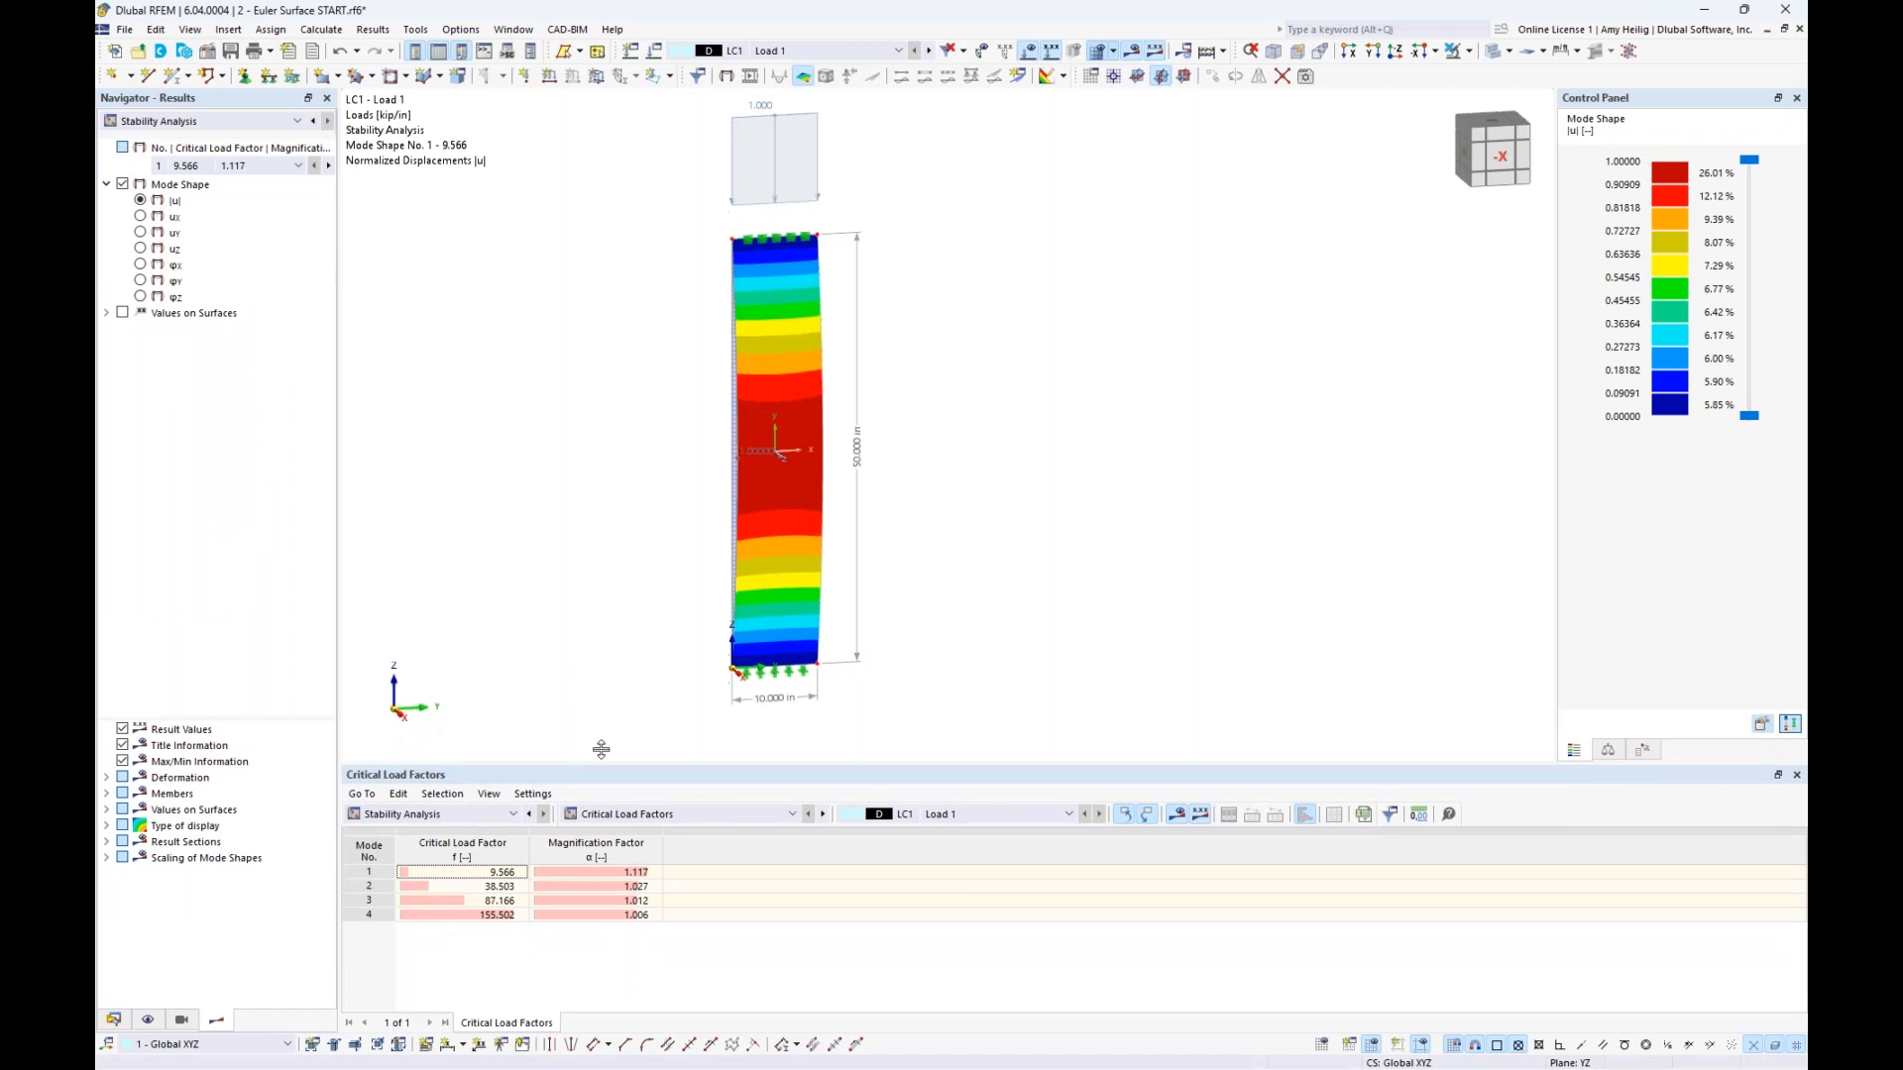
{"action": "left_click", "coordinate": [486, 853]}
{"action": "middle_click_drag", "start_coordinate": [992, 527], "coordinate": [943, 544], "text": "ctrl"}
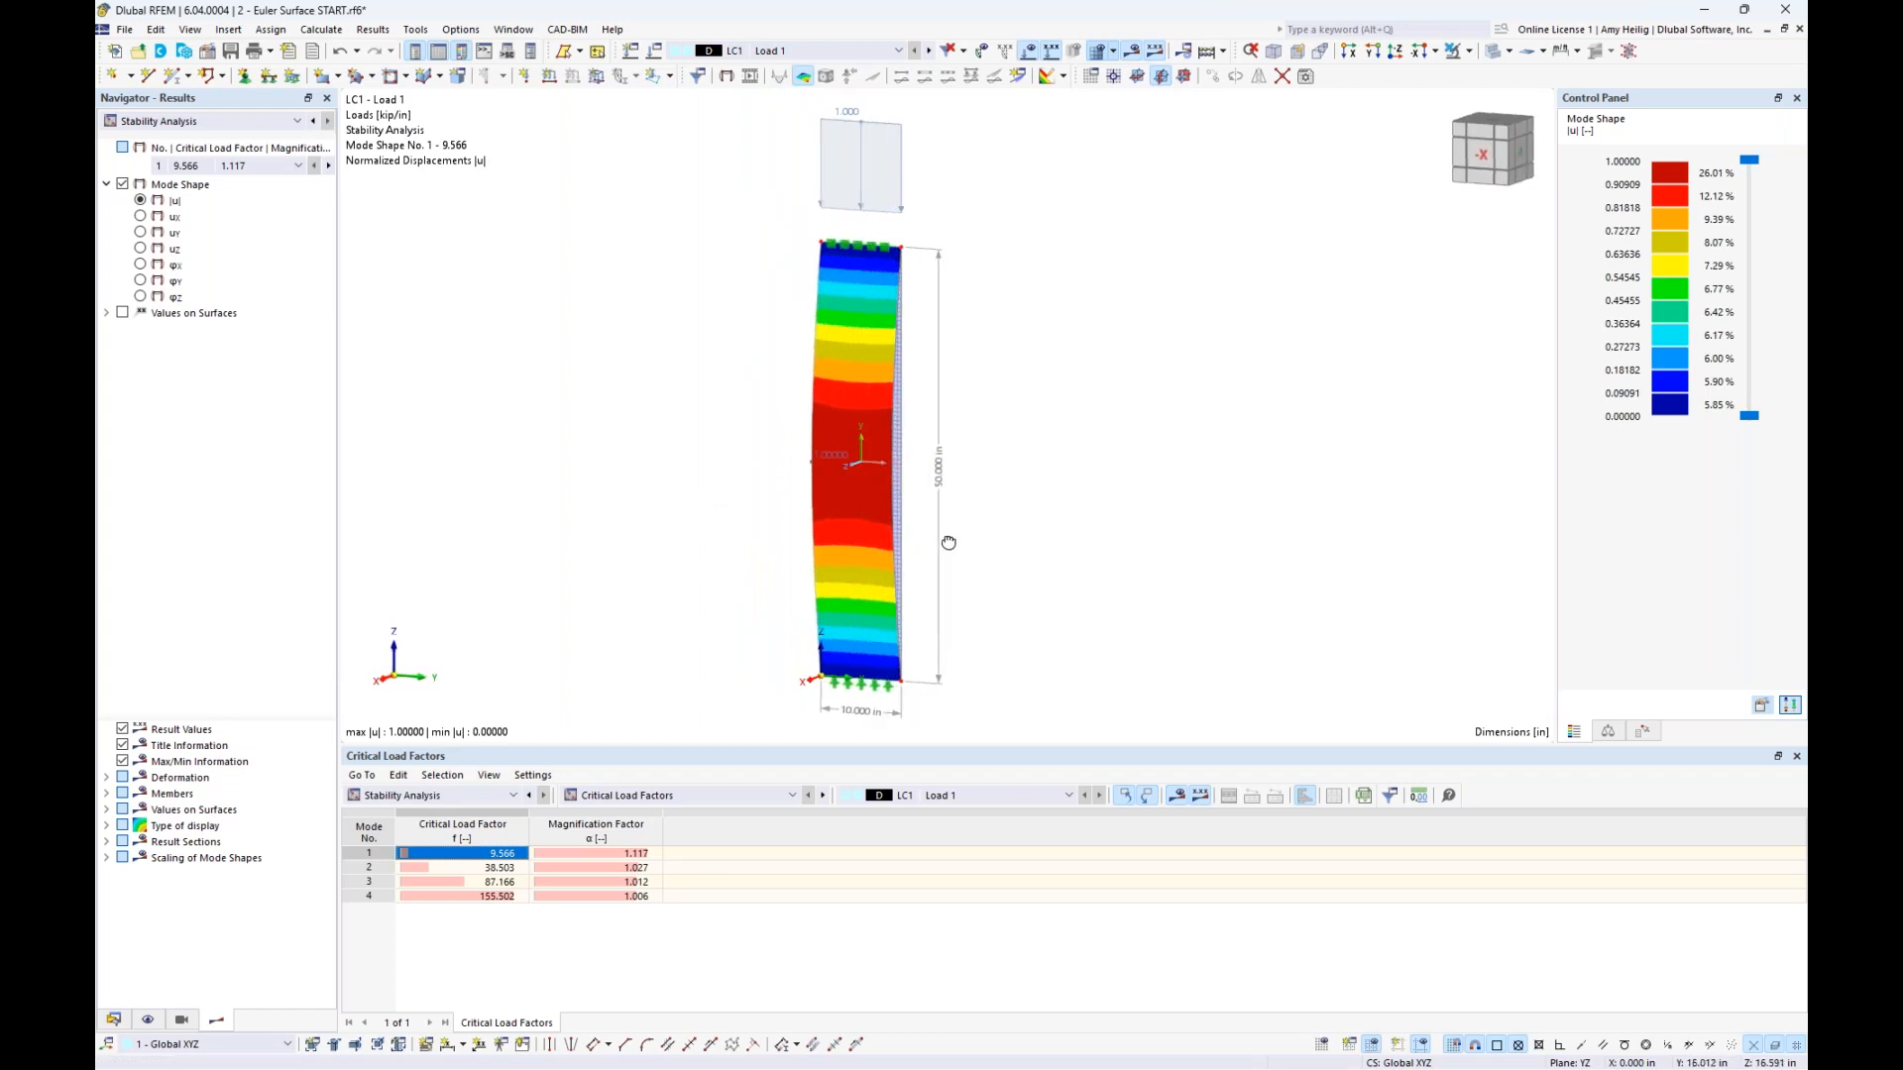
Review the surface's second, third and fourth buckling mode shapes and return to the first one
{"action": "left_click", "coordinate": [473, 870]}
{"action": "middle_click_drag", "start_coordinate": [878, 468], "coordinate": [835, 468], "text": "ctrl"}
{"action": "left_click", "coordinate": [492, 883]}
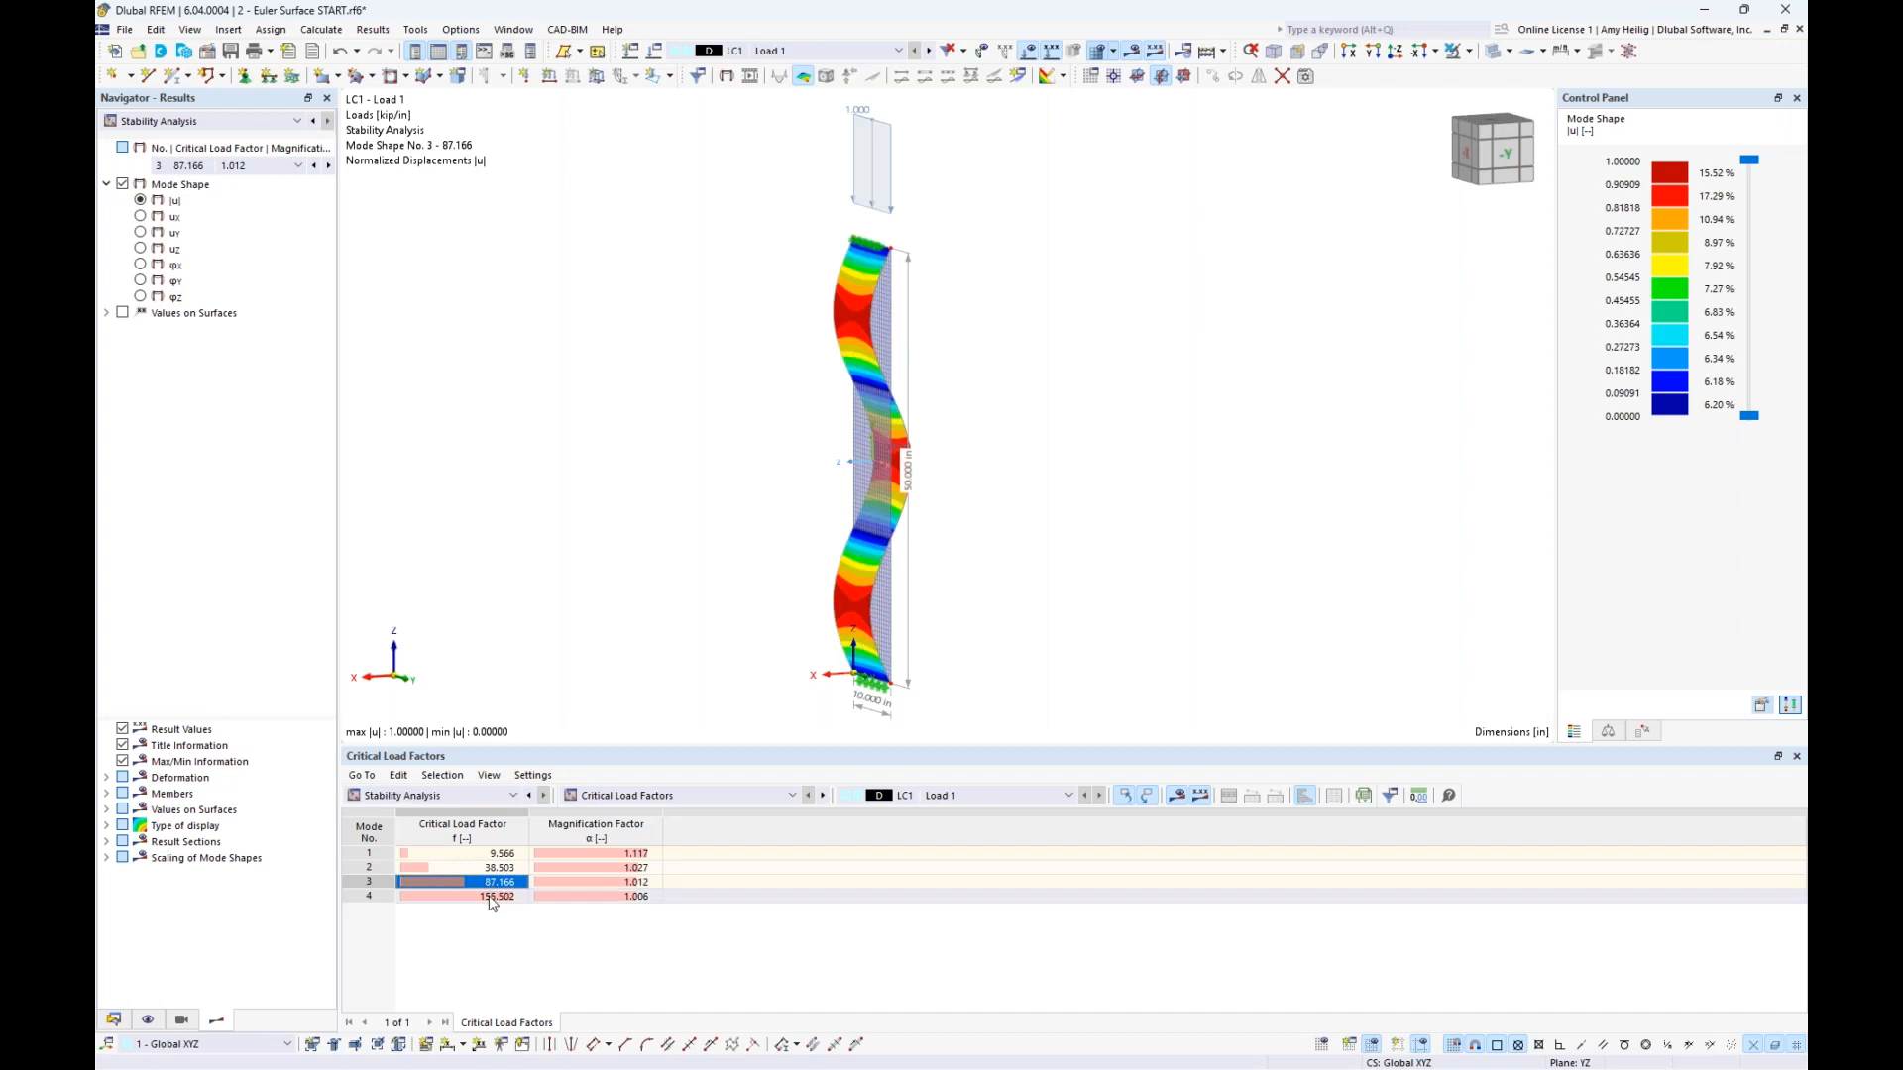
{"action": "left_click", "coordinate": [492, 897]}
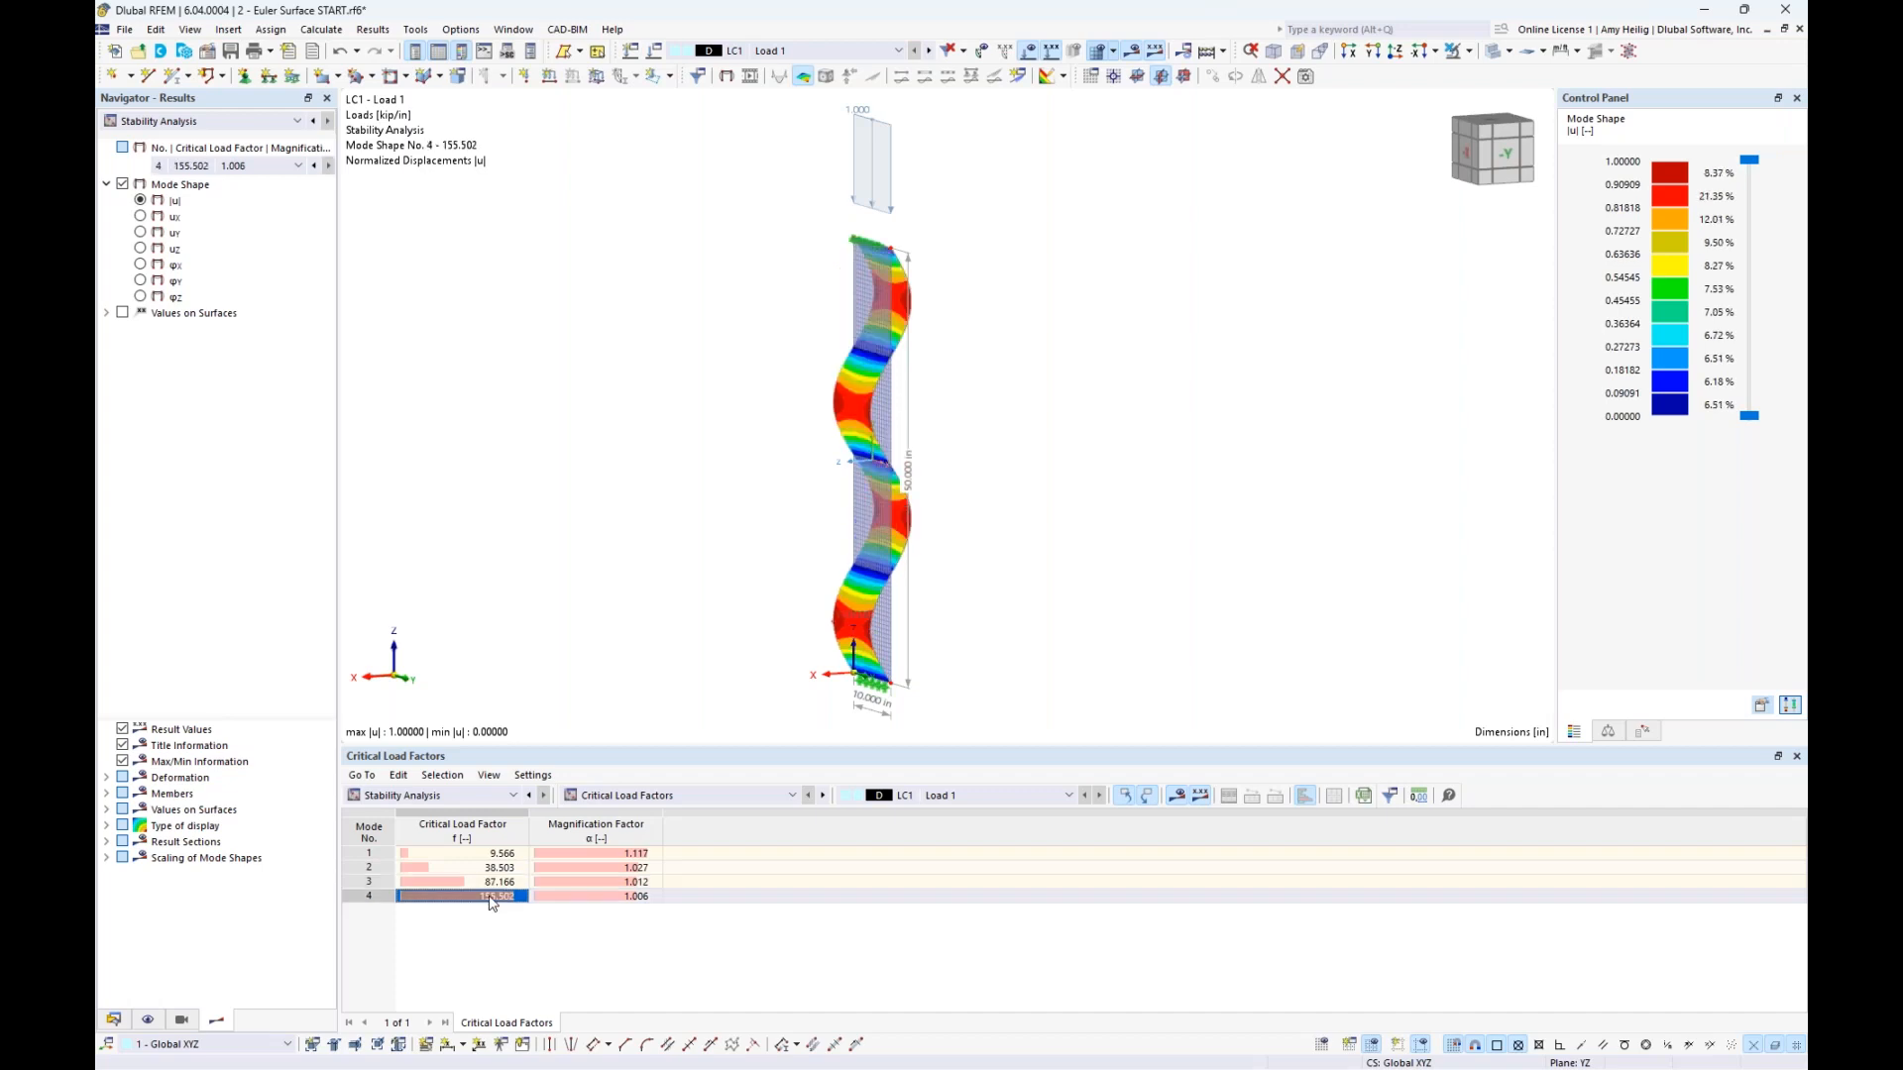
{"action": "left_click", "coordinate": [499, 854]}
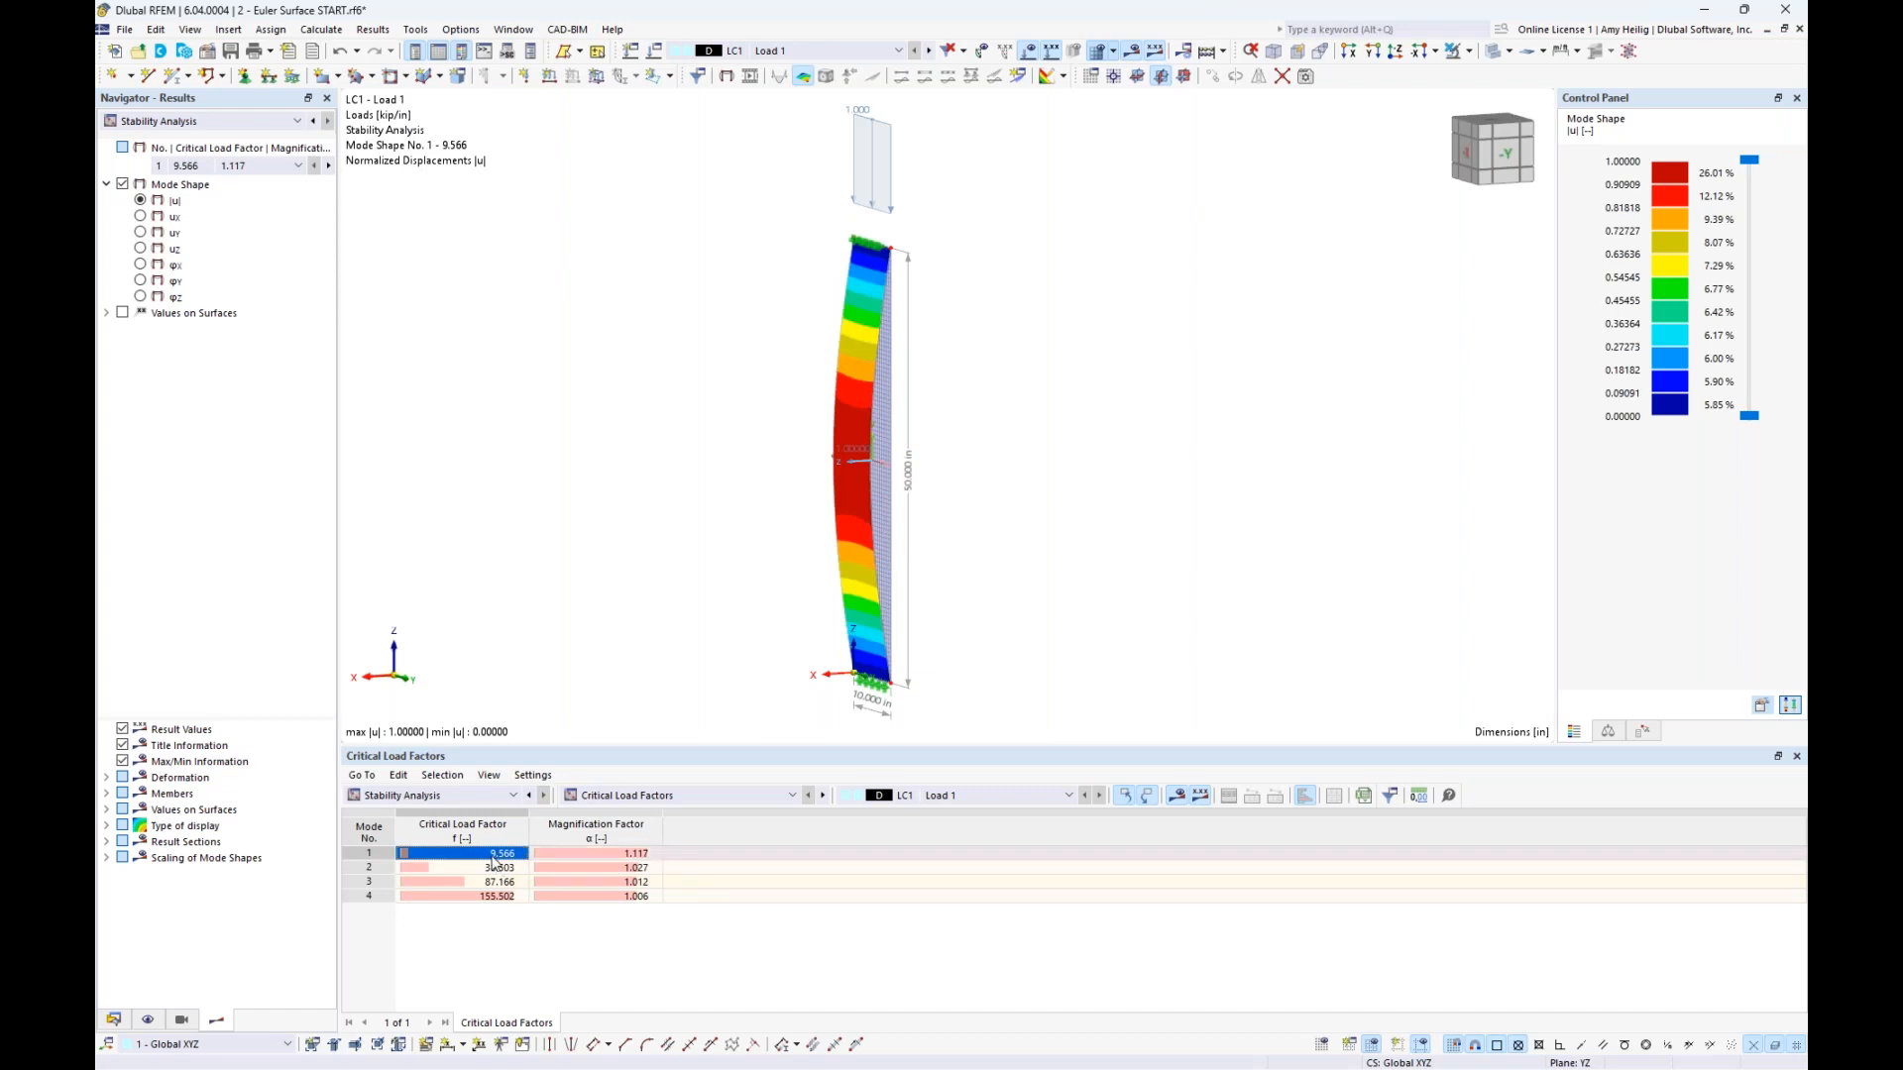
Check the surface's line load magnitude and compare the critical load with the Euler Shell Example slide in the presentation
{"action": "middle_click_drag", "start_coordinate": [674, 343], "coordinate": [728, 371]}
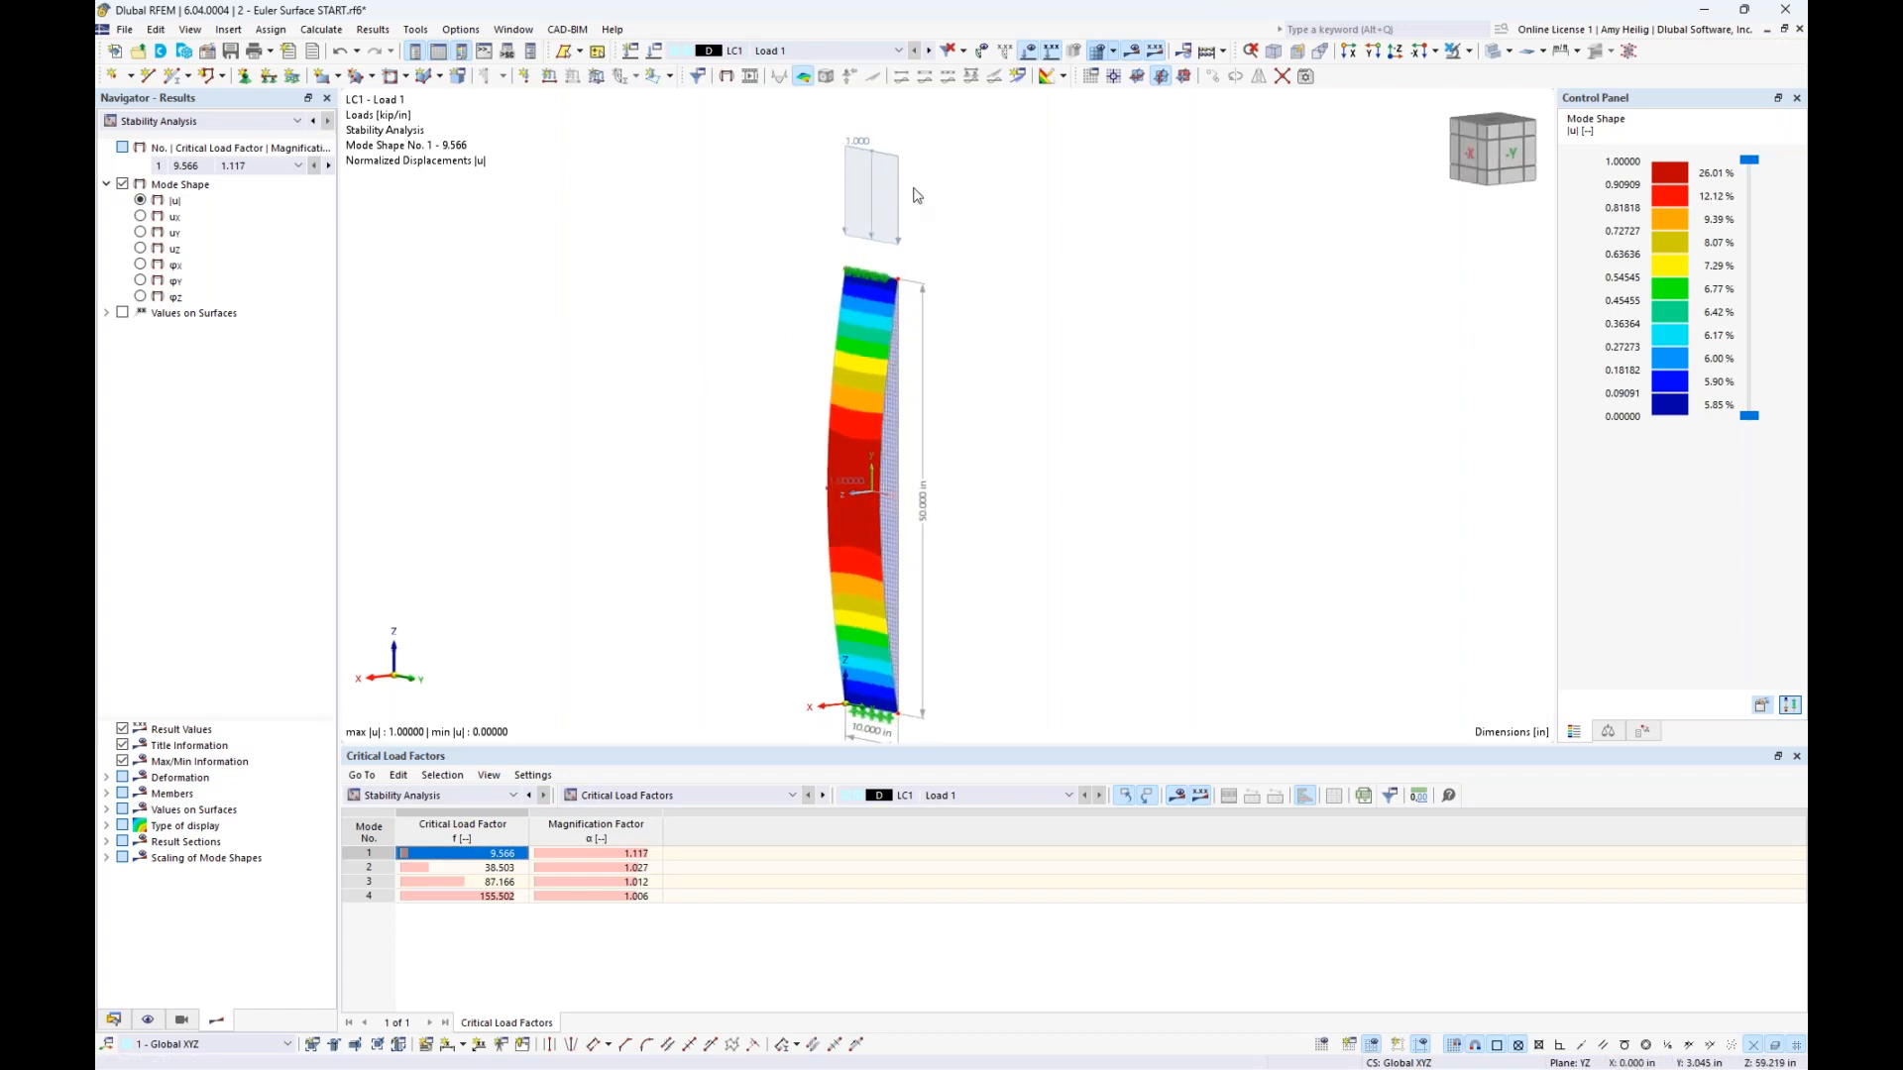
{"action": "mouse_move", "coordinate": [874, 179]}
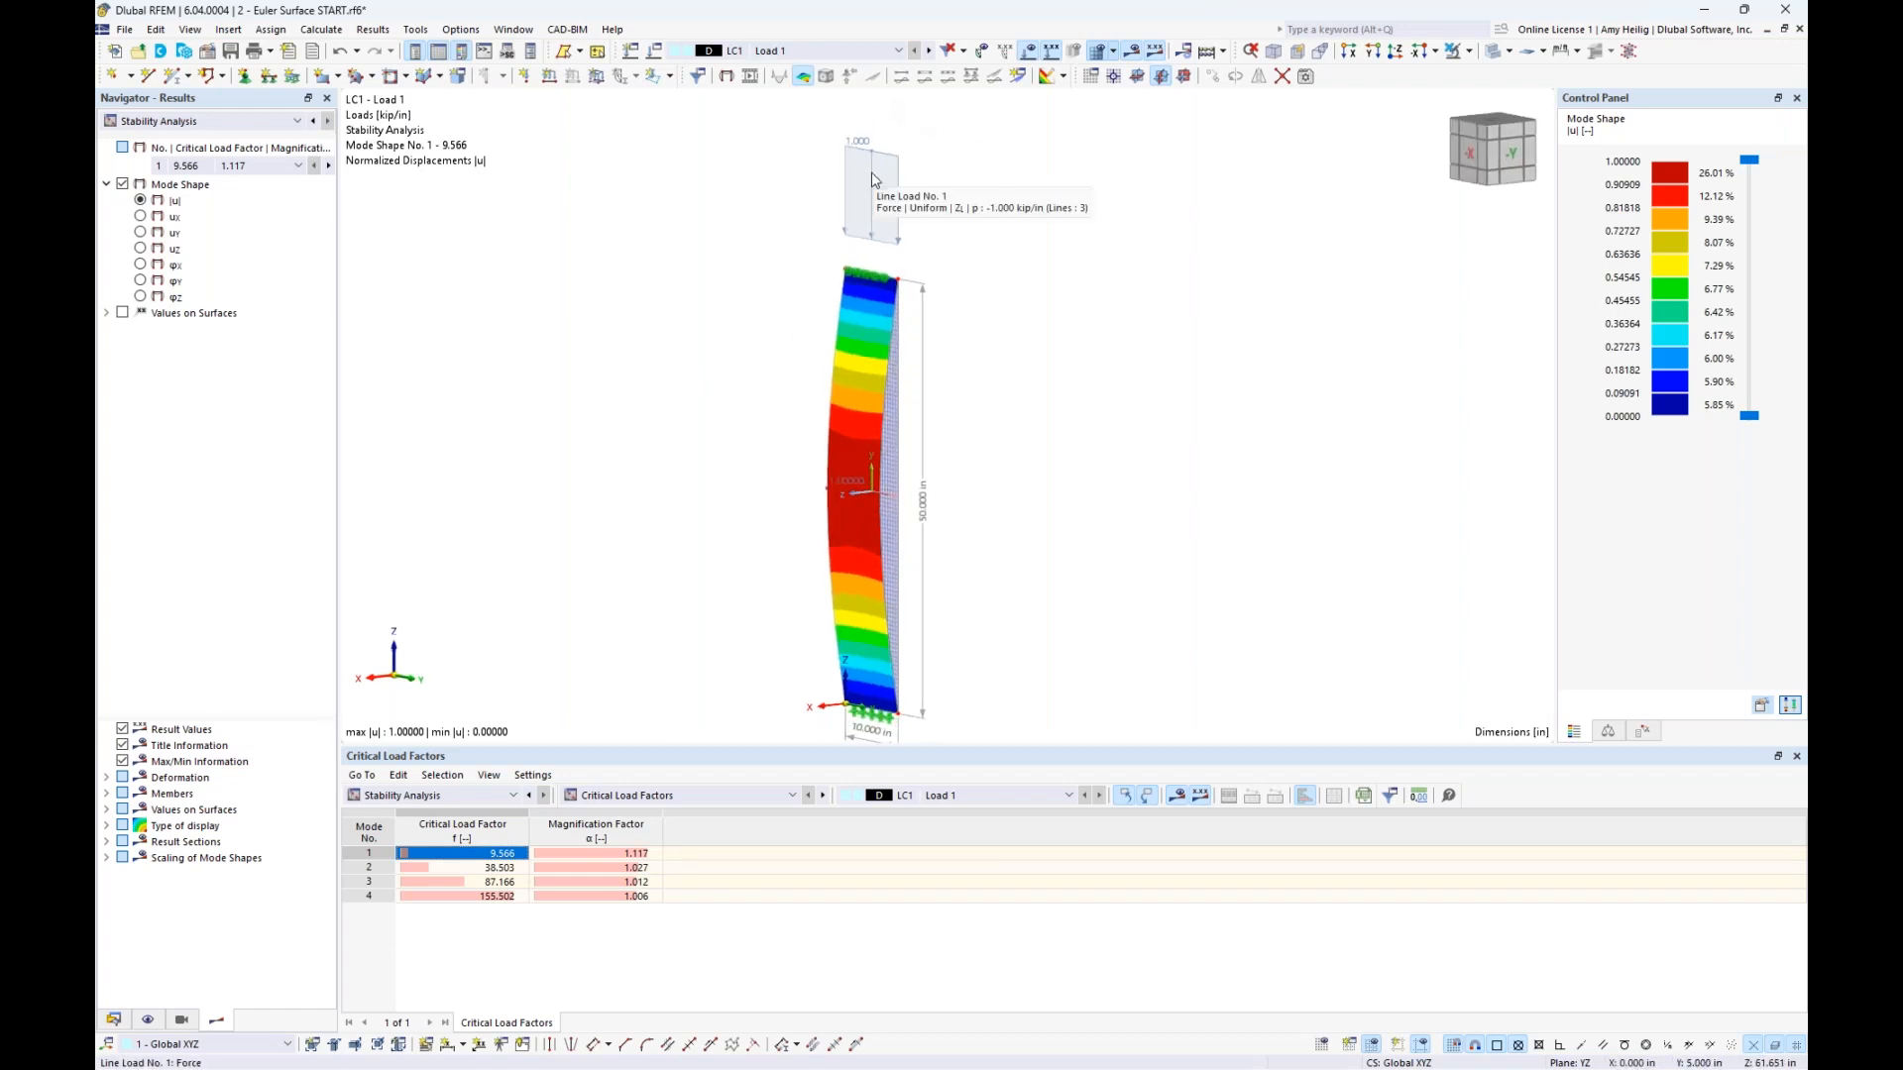
{"action": "middle_click_drag", "start_coordinate": [987, 453], "coordinate": [1021, 474], "text": "ctrl"}
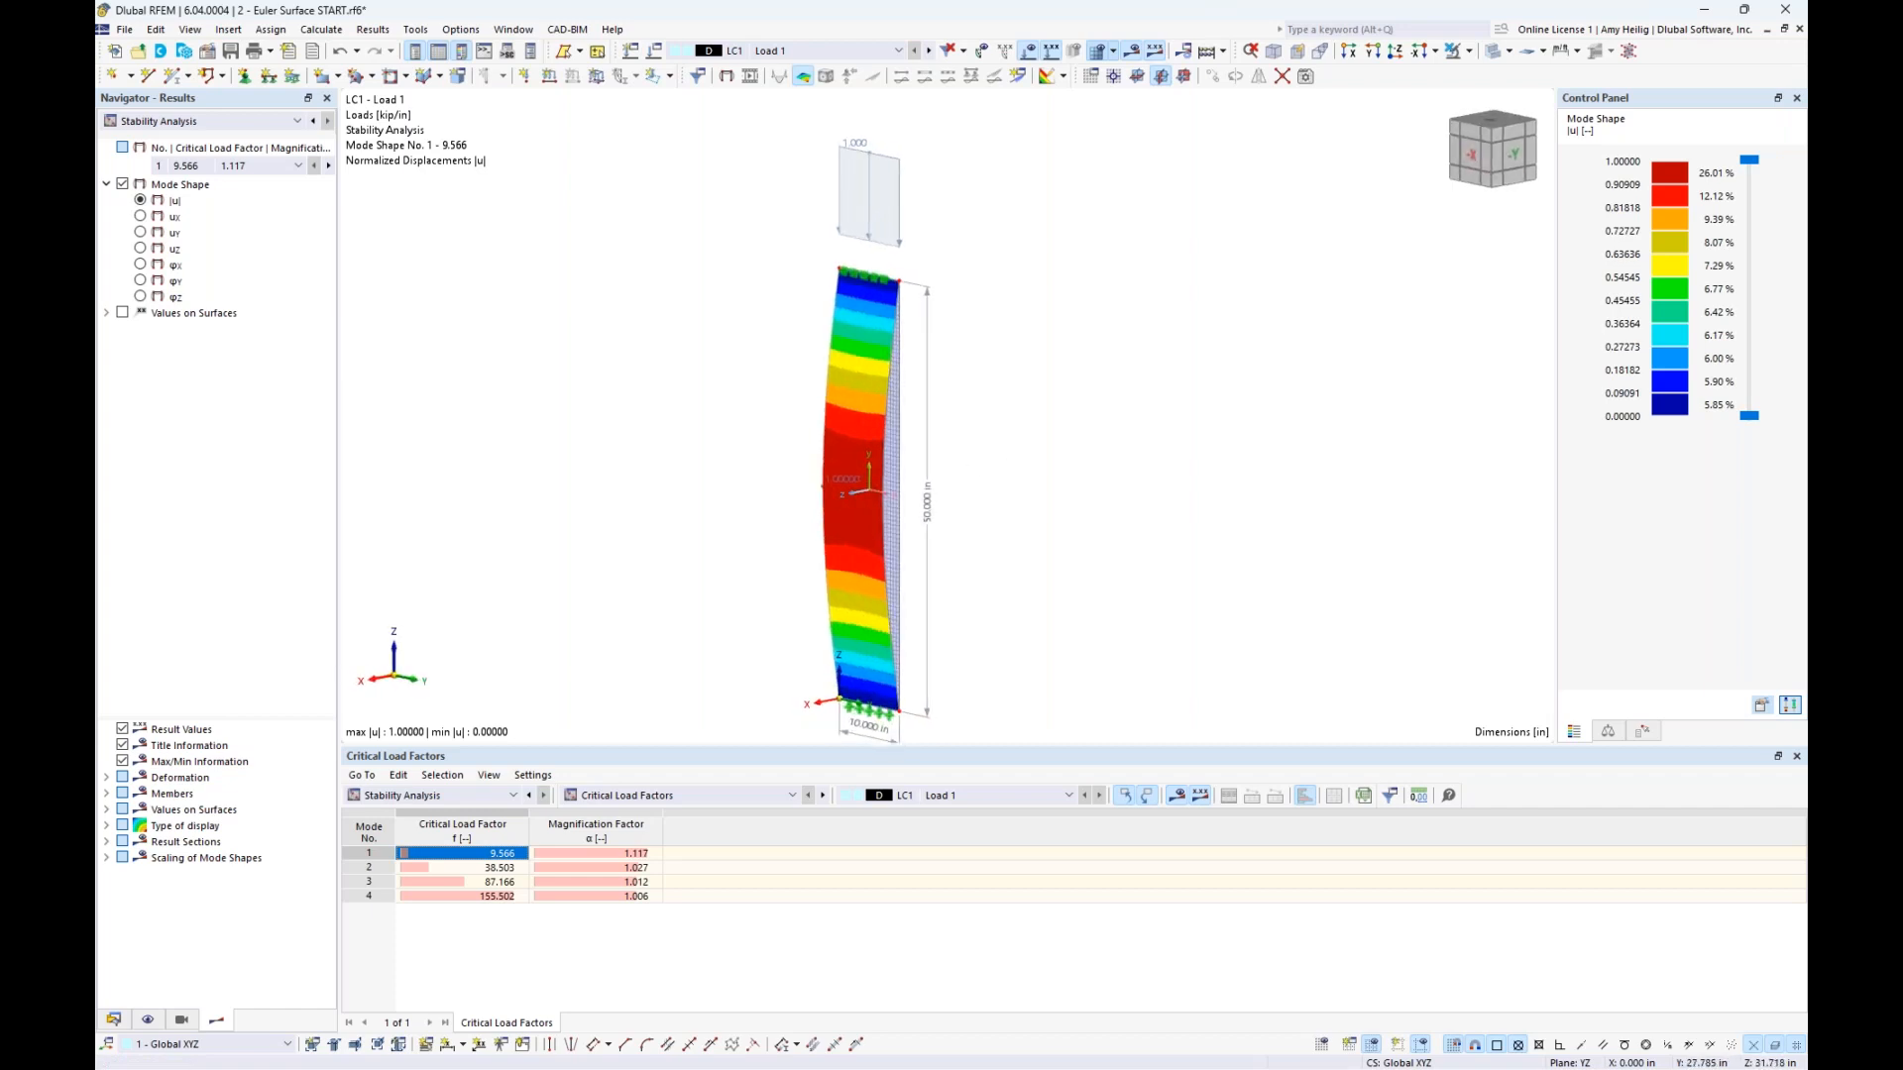
{"action": "key", "text": "super+Tab"}
{"action": "left_click", "coordinate": [1005, 460]}
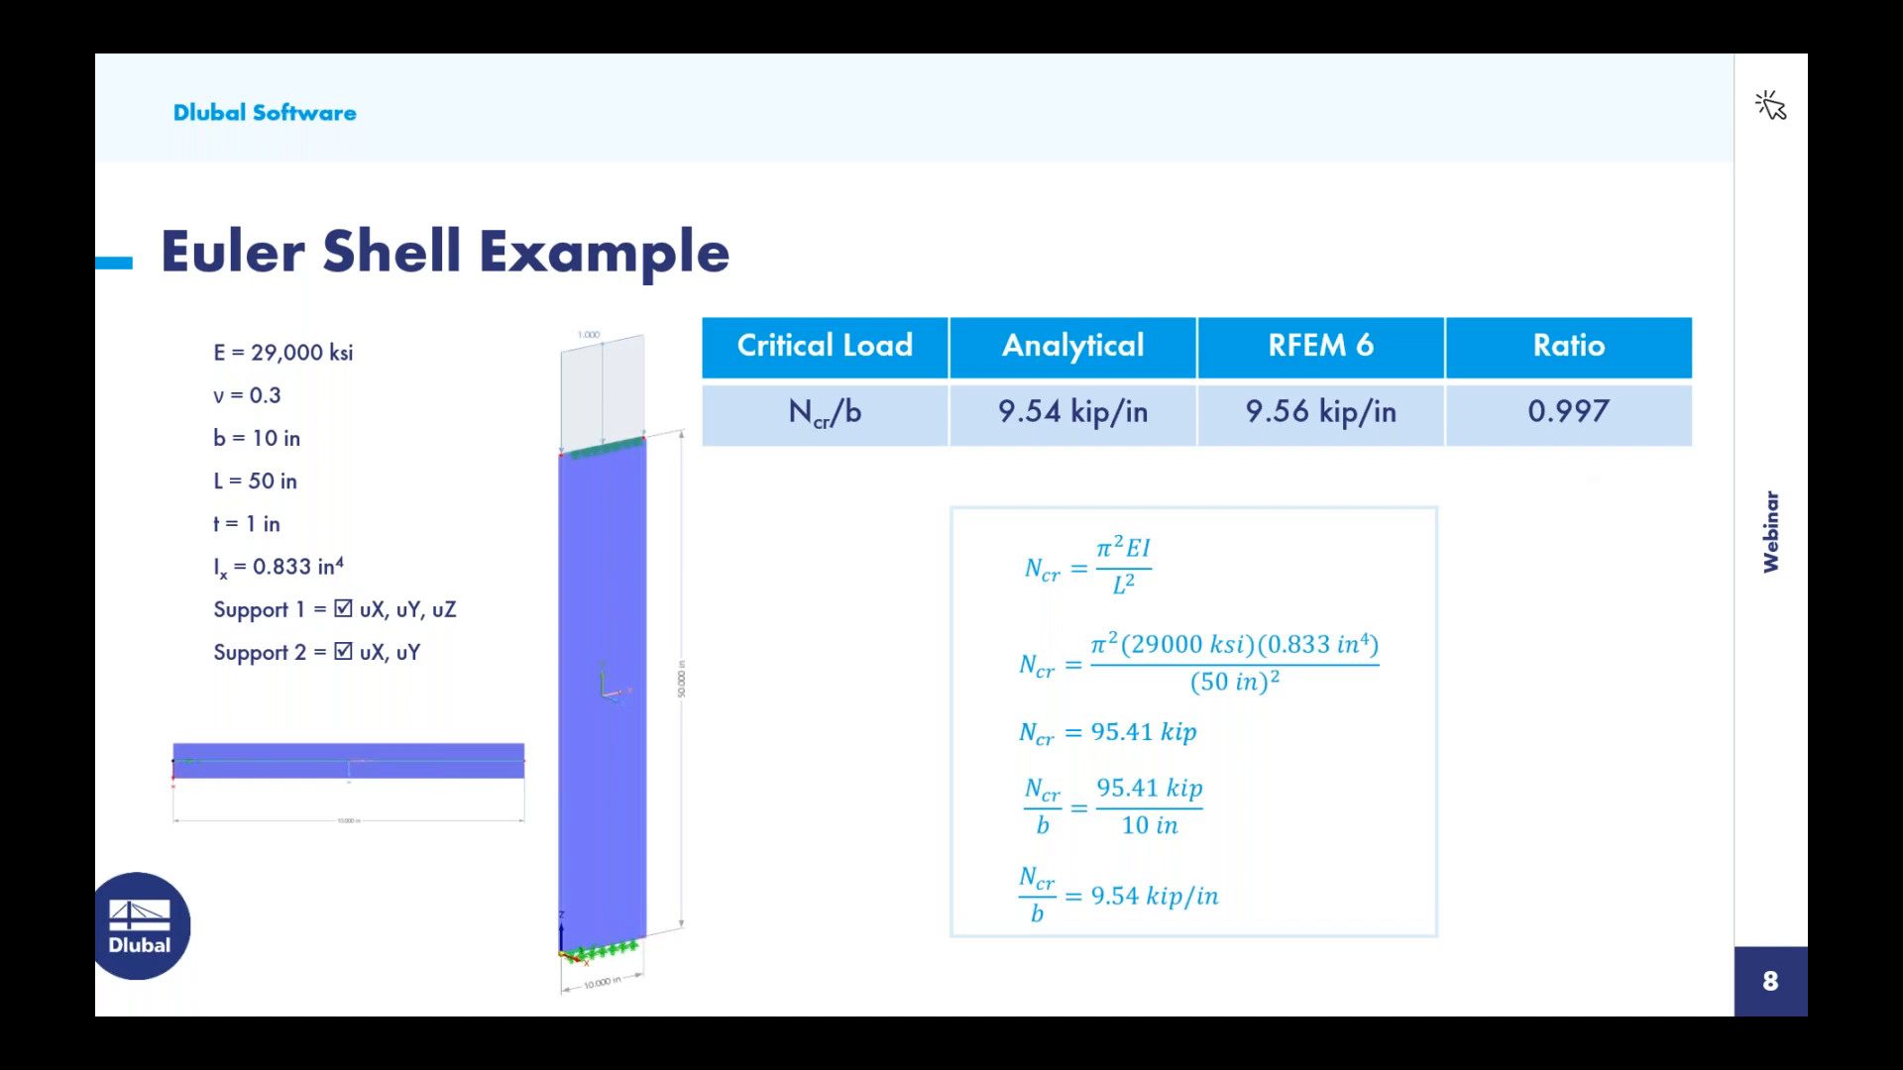
Return to RFEM and switch to the model 3 - Stability 7DOF START.rf6
{"action": "key", "text": "super+Tab"}
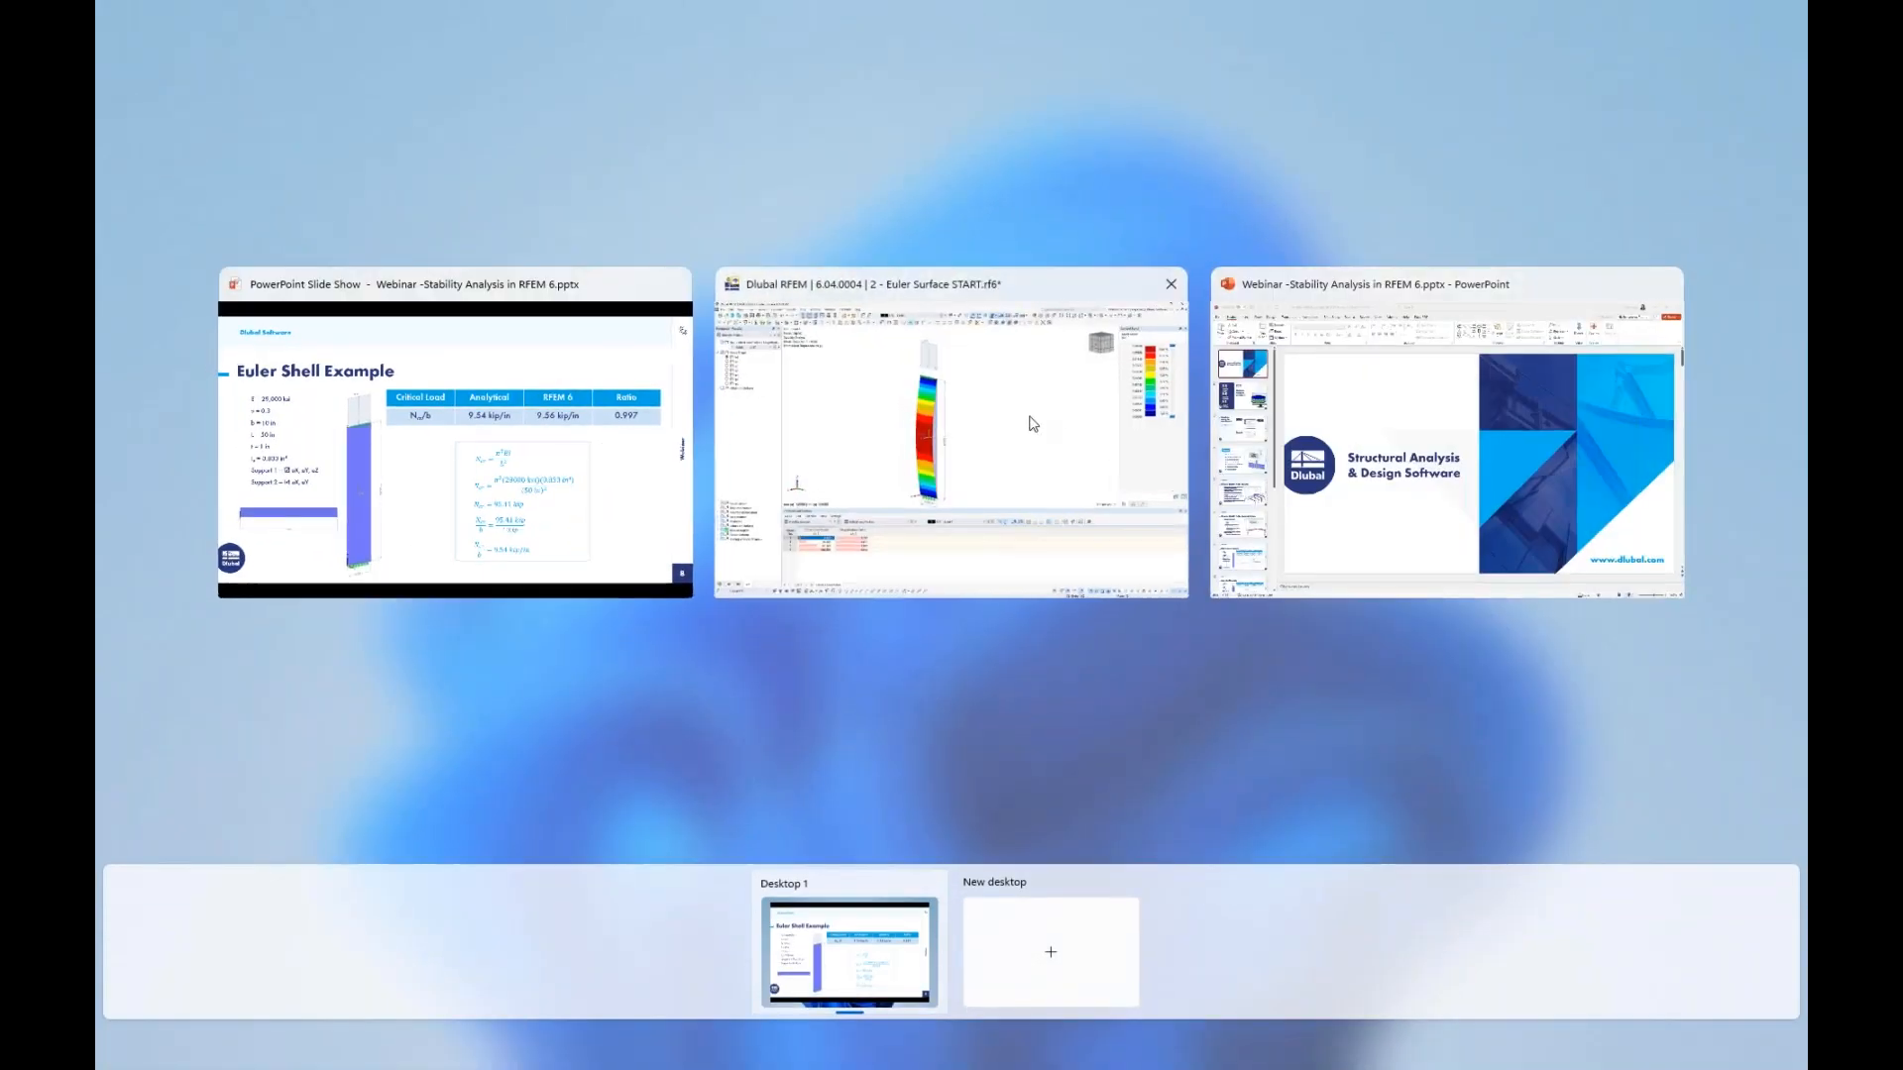
{"action": "left_click", "coordinate": [1033, 423]}
{"action": "left_click", "coordinate": [513, 29]}
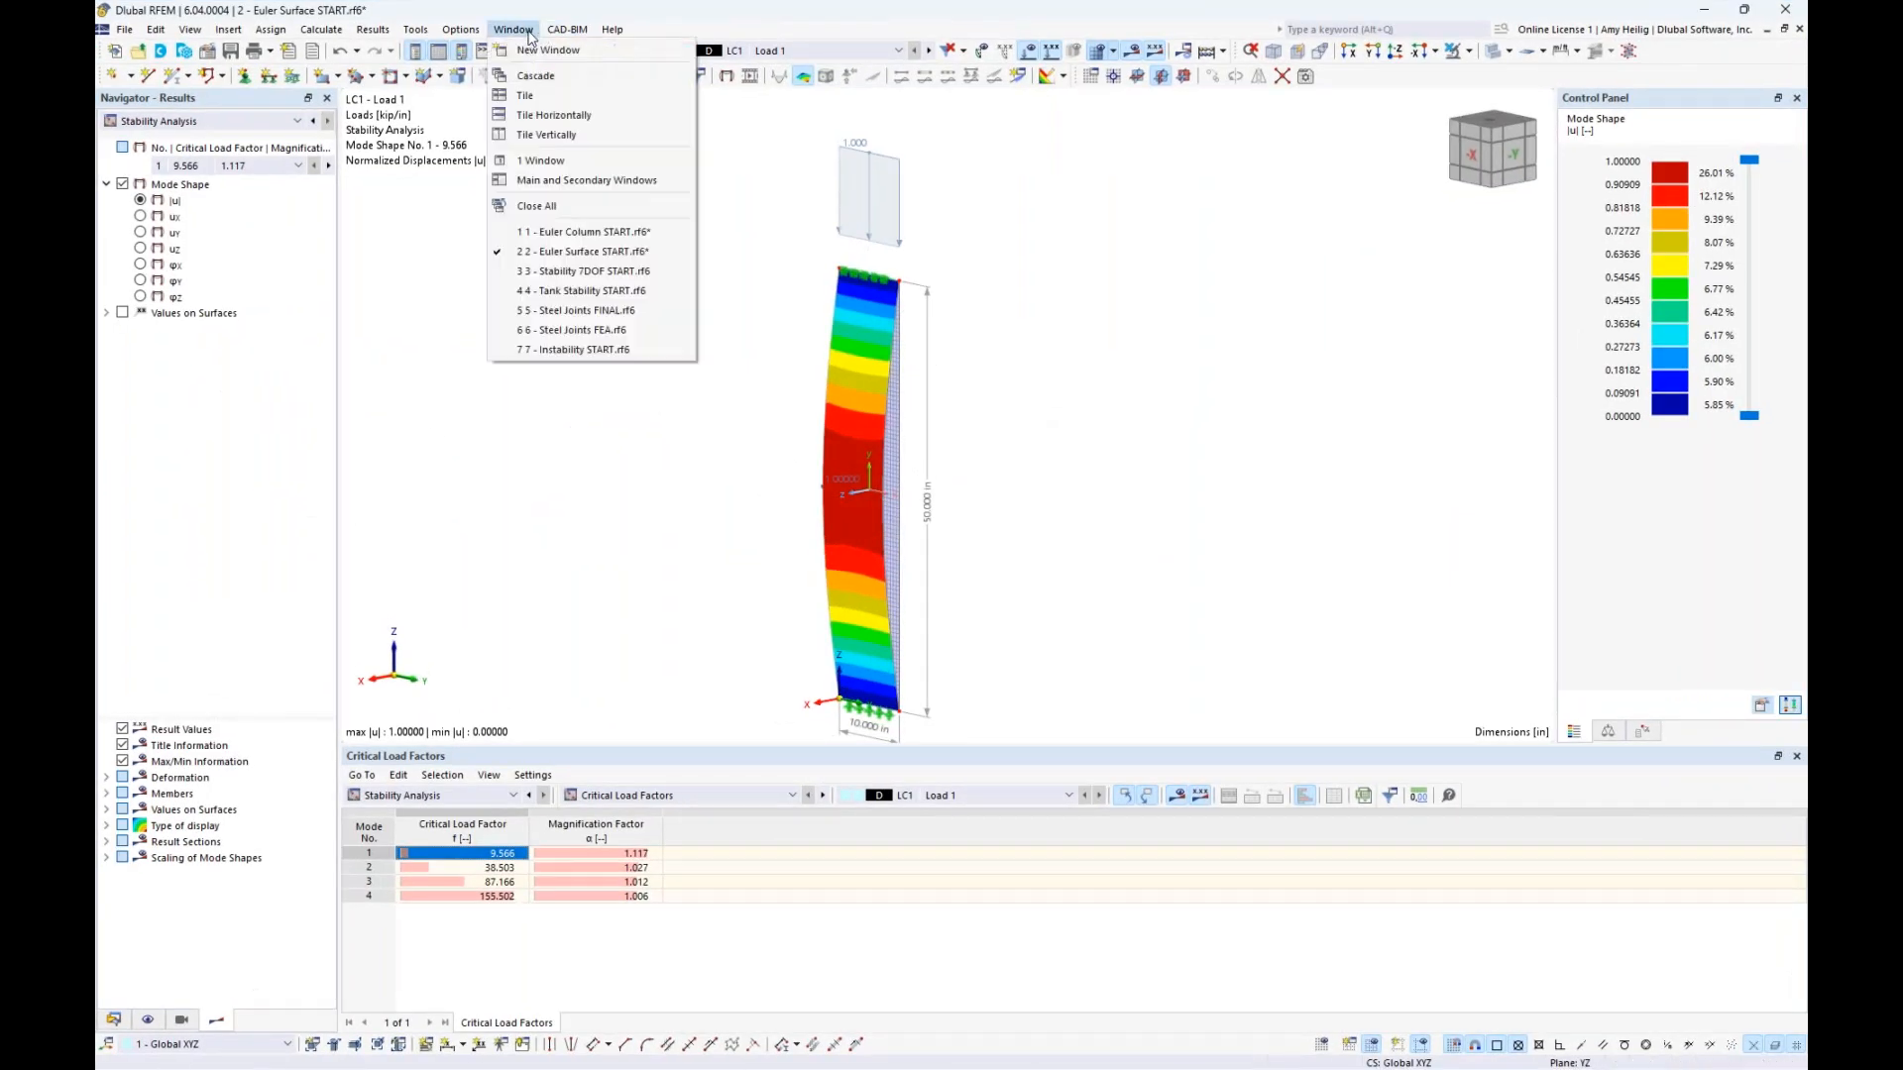
{"action": "left_click", "coordinate": [555, 273]}
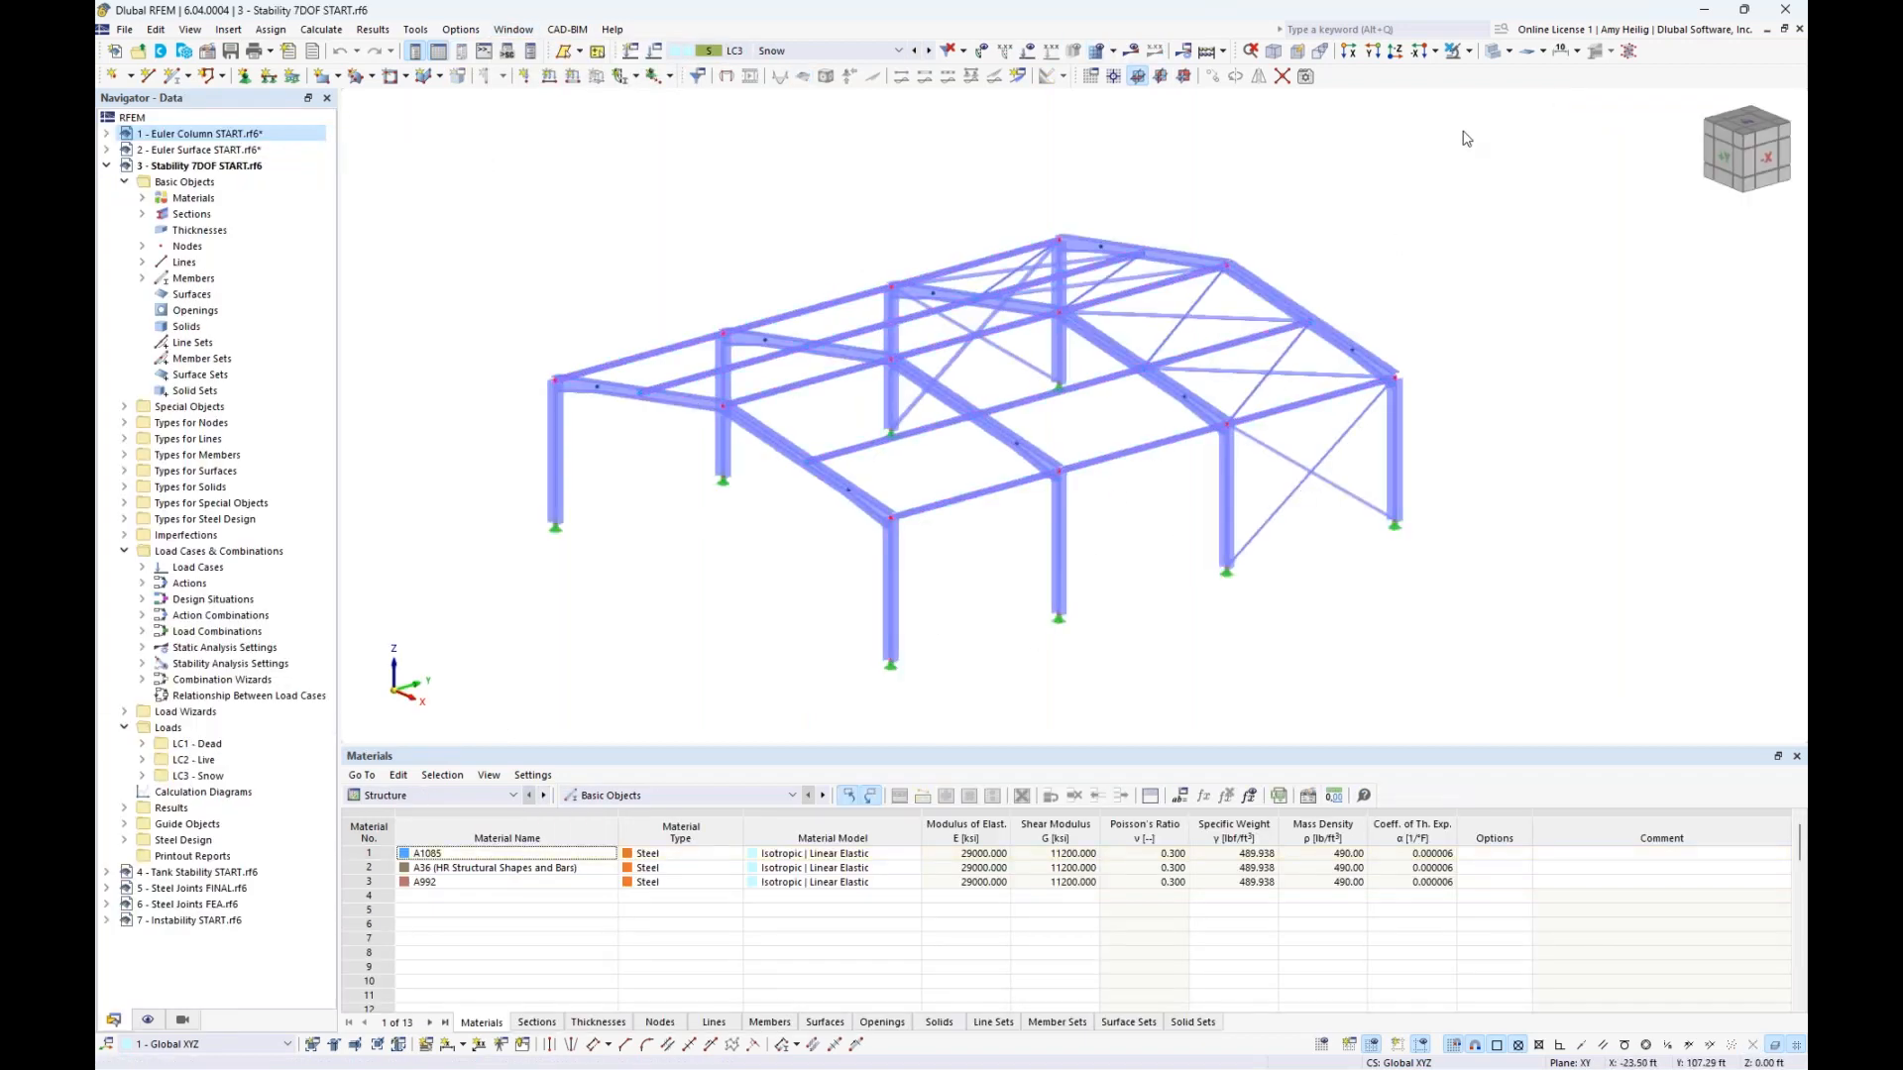
Examine the steel frame as a wireframe model and restore the solid member display
{"action": "left_click", "coordinate": [1494, 50]}
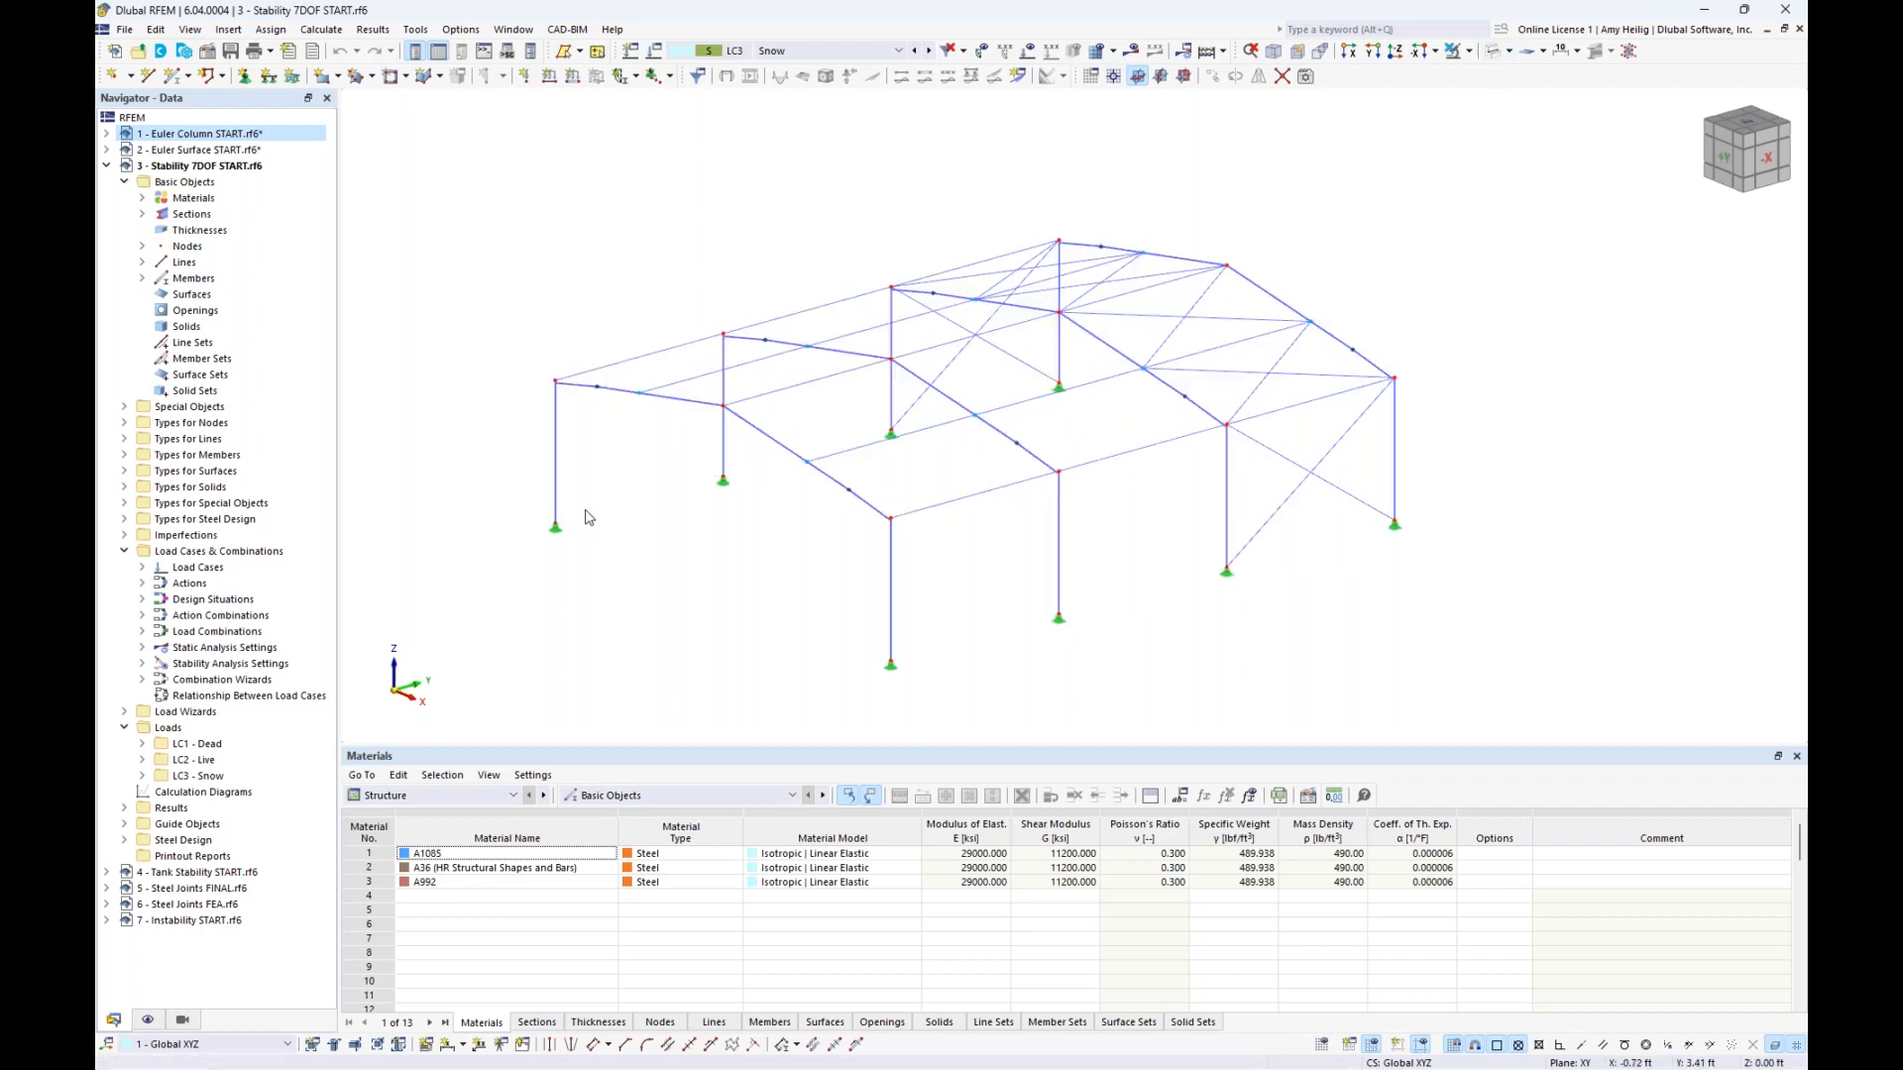
{"action": "middle_click_drag", "start_coordinate": [664, 556], "coordinate": [705, 539]}
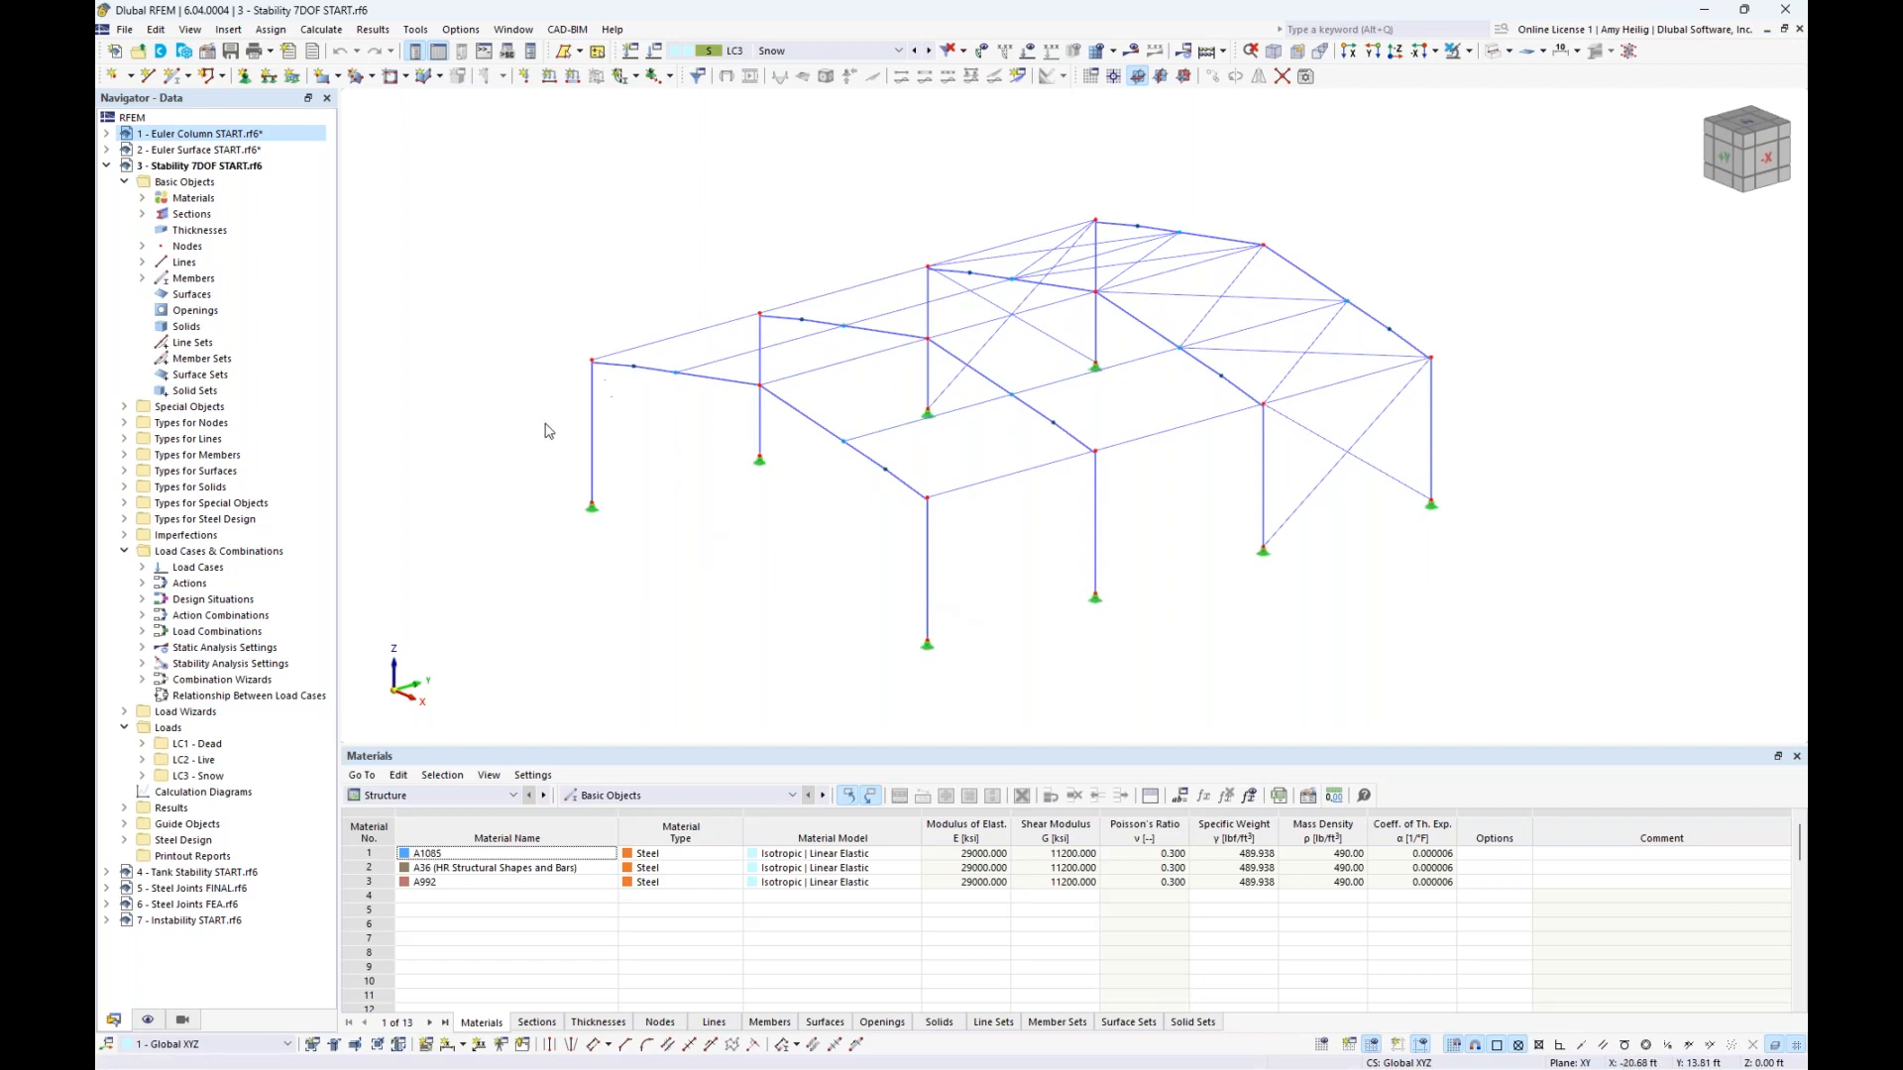
{"action": "left_click", "coordinate": [1494, 55]}
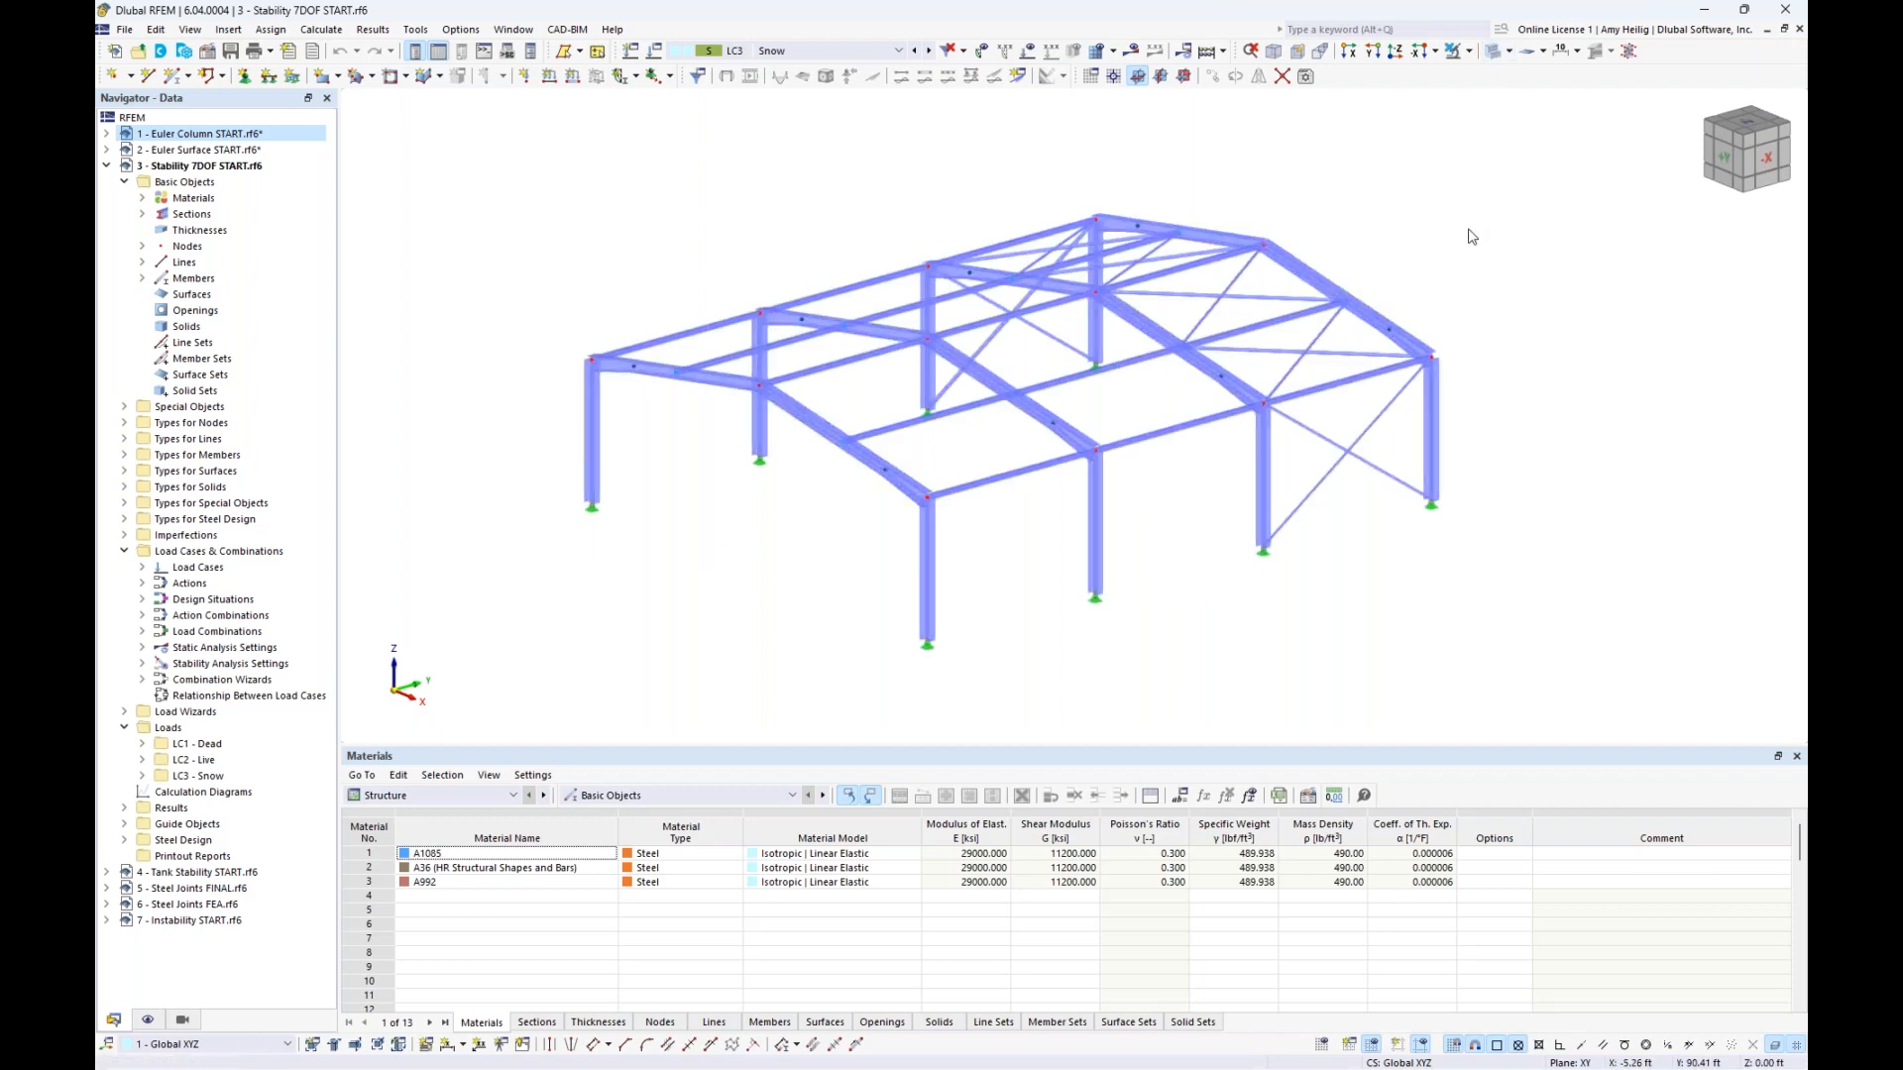
Highlight the members assigned to each of the four sections in turn and examine the tapered rafter ends up close
{"action": "left_click", "coordinate": [142, 215]}
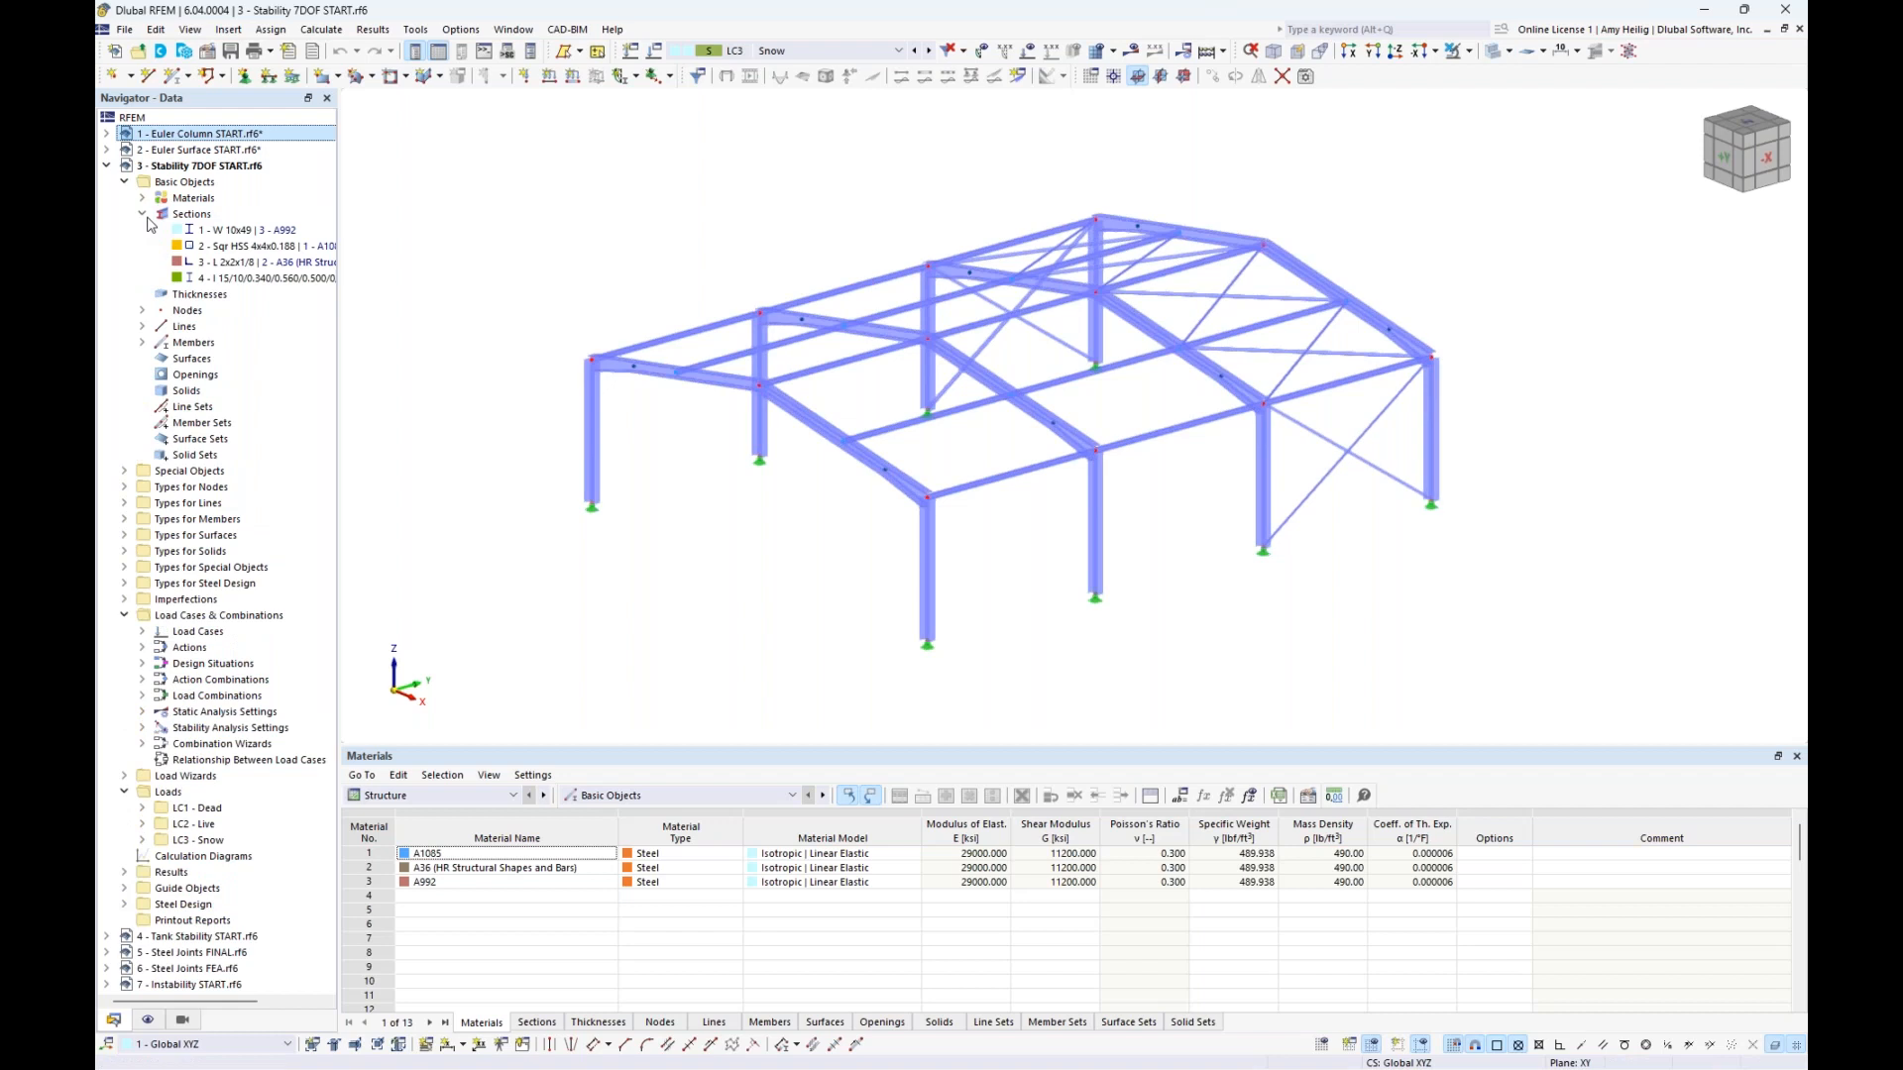
{"action": "left_click", "coordinate": [204, 231]}
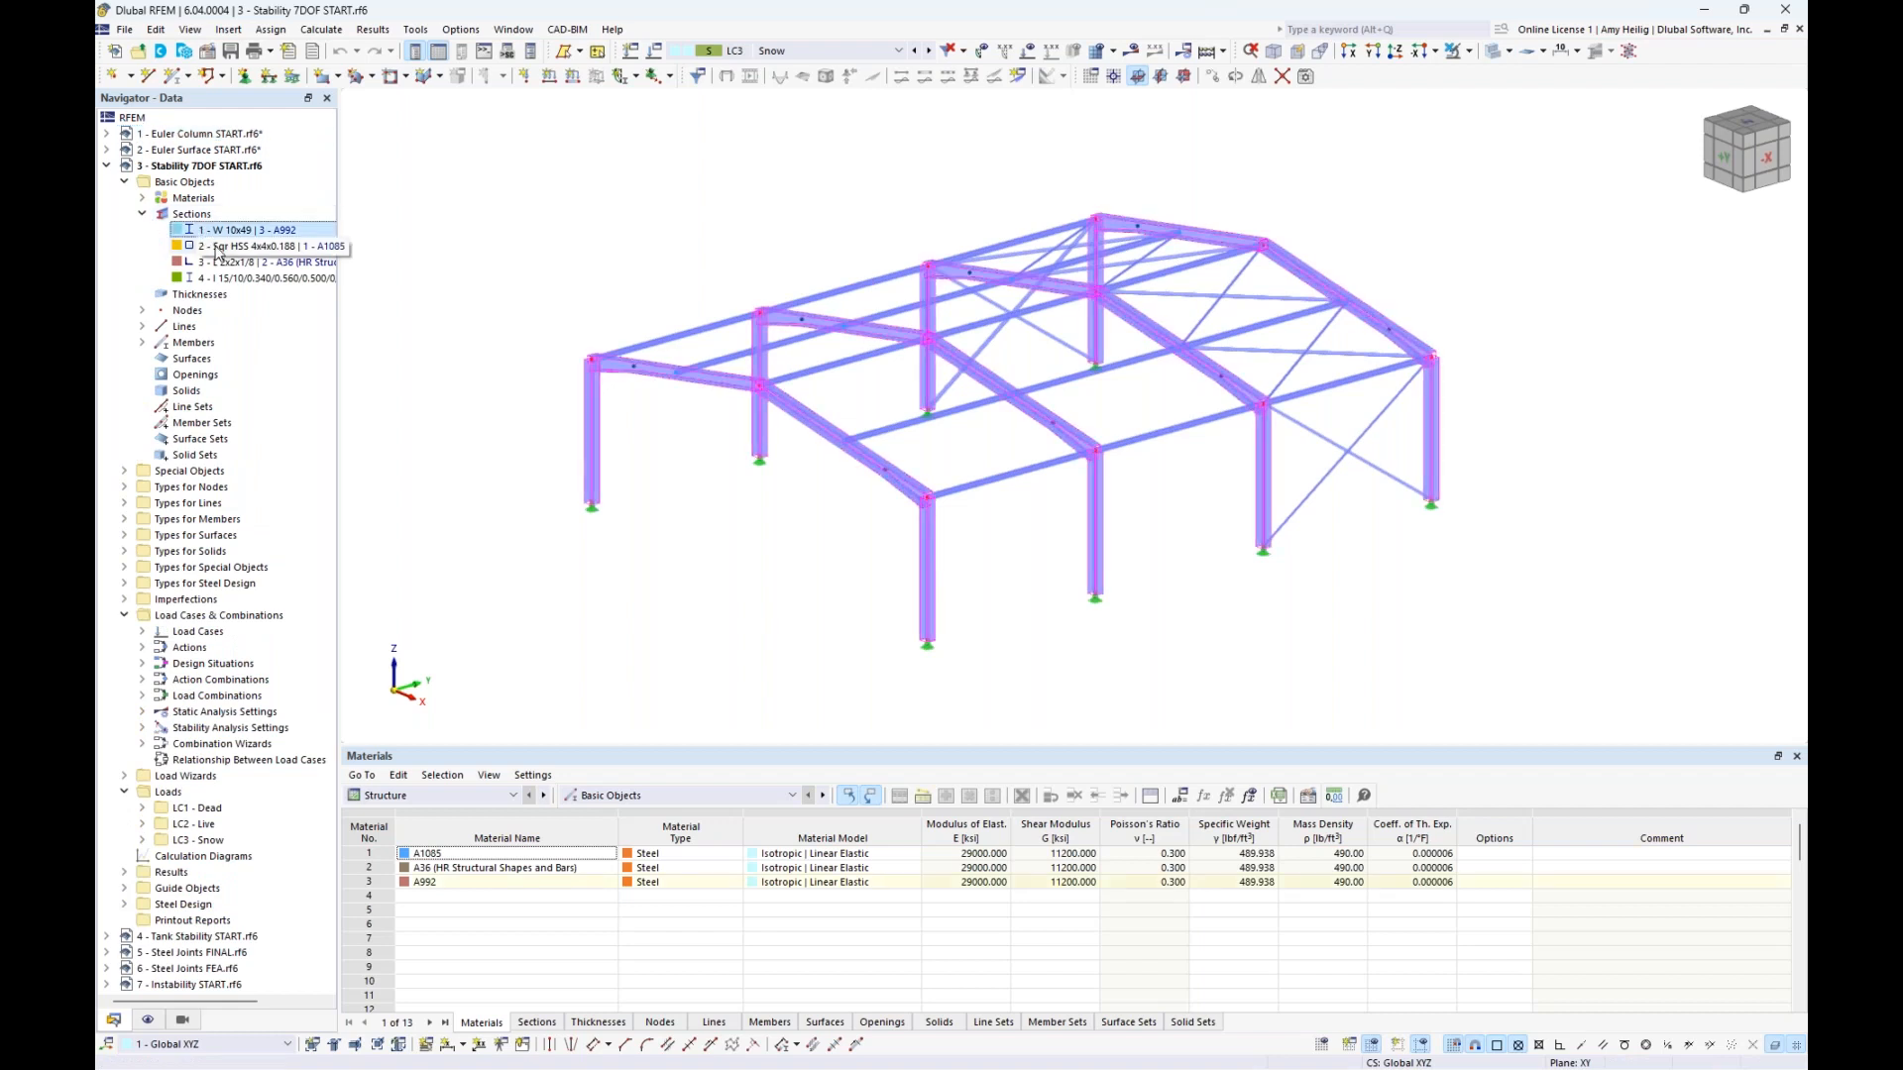
{"action": "left_click", "coordinate": [218, 247]}
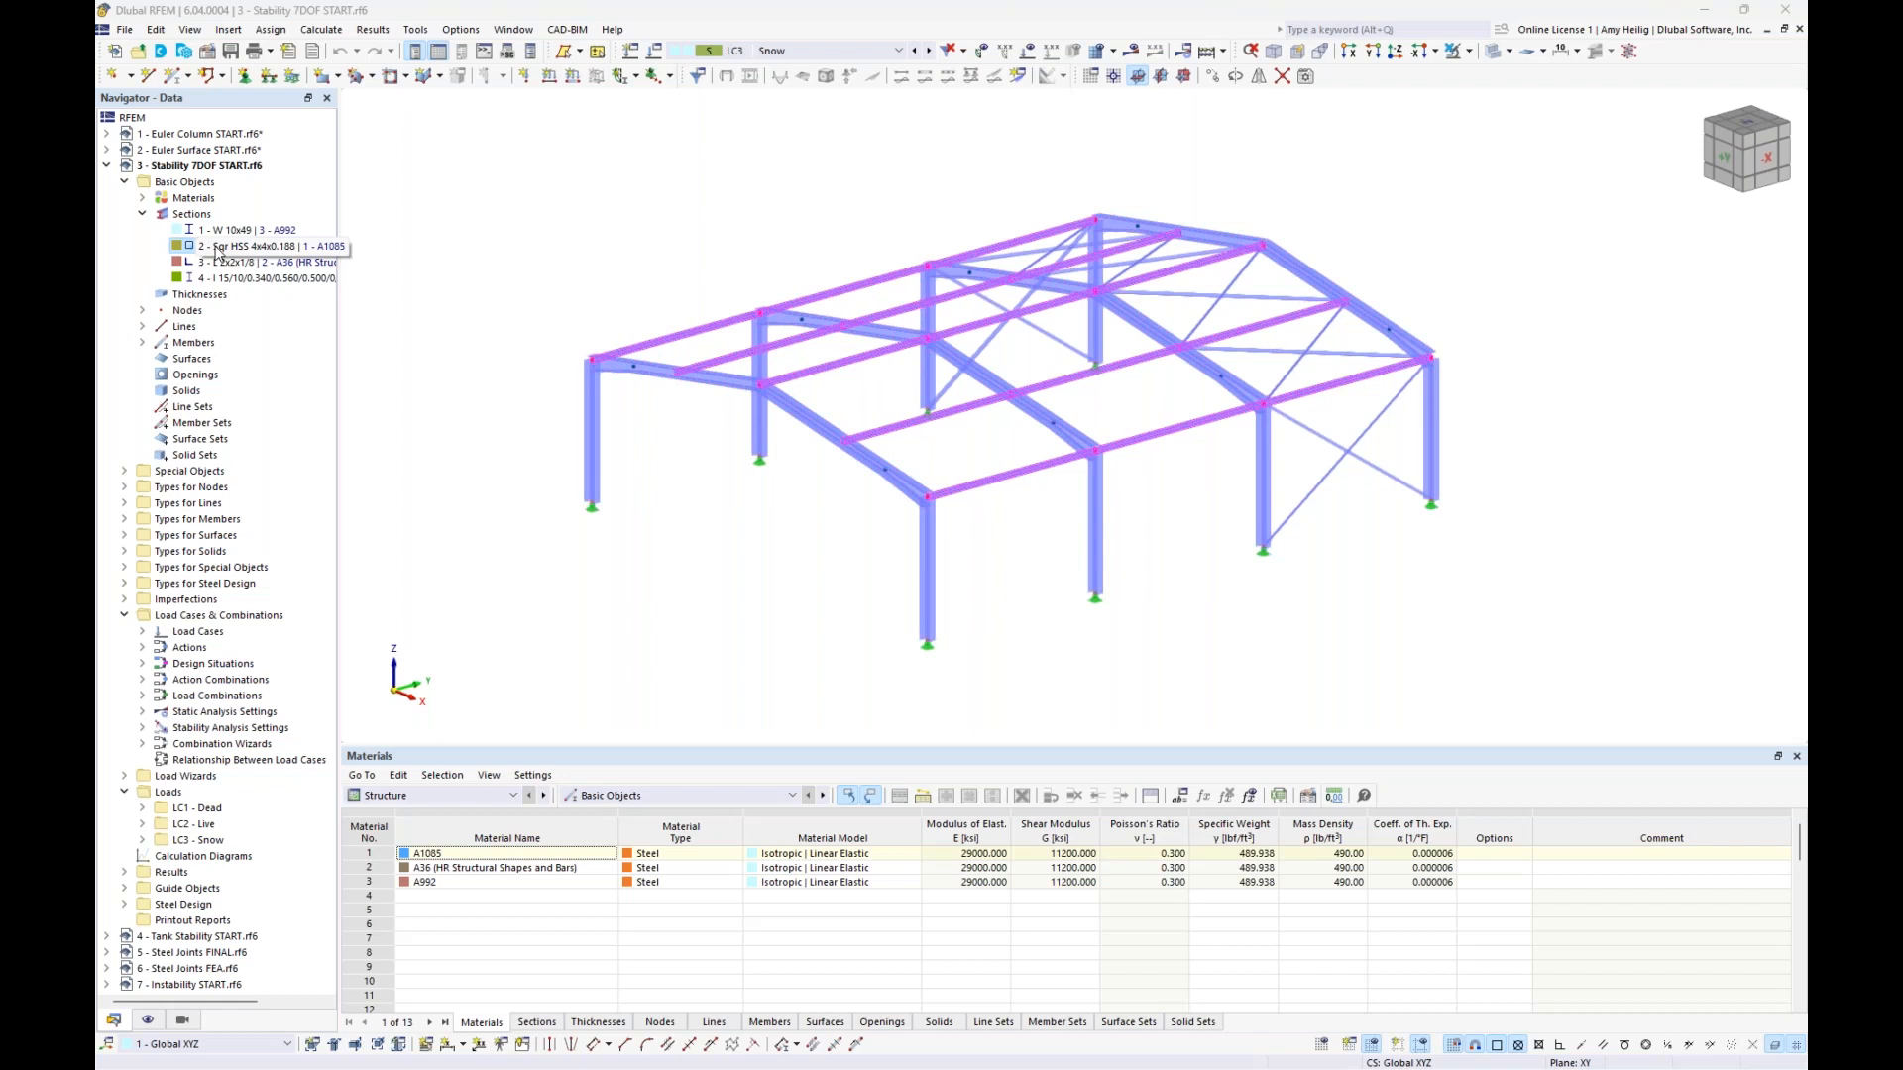
{"action": "left_click", "coordinate": [212, 263]}
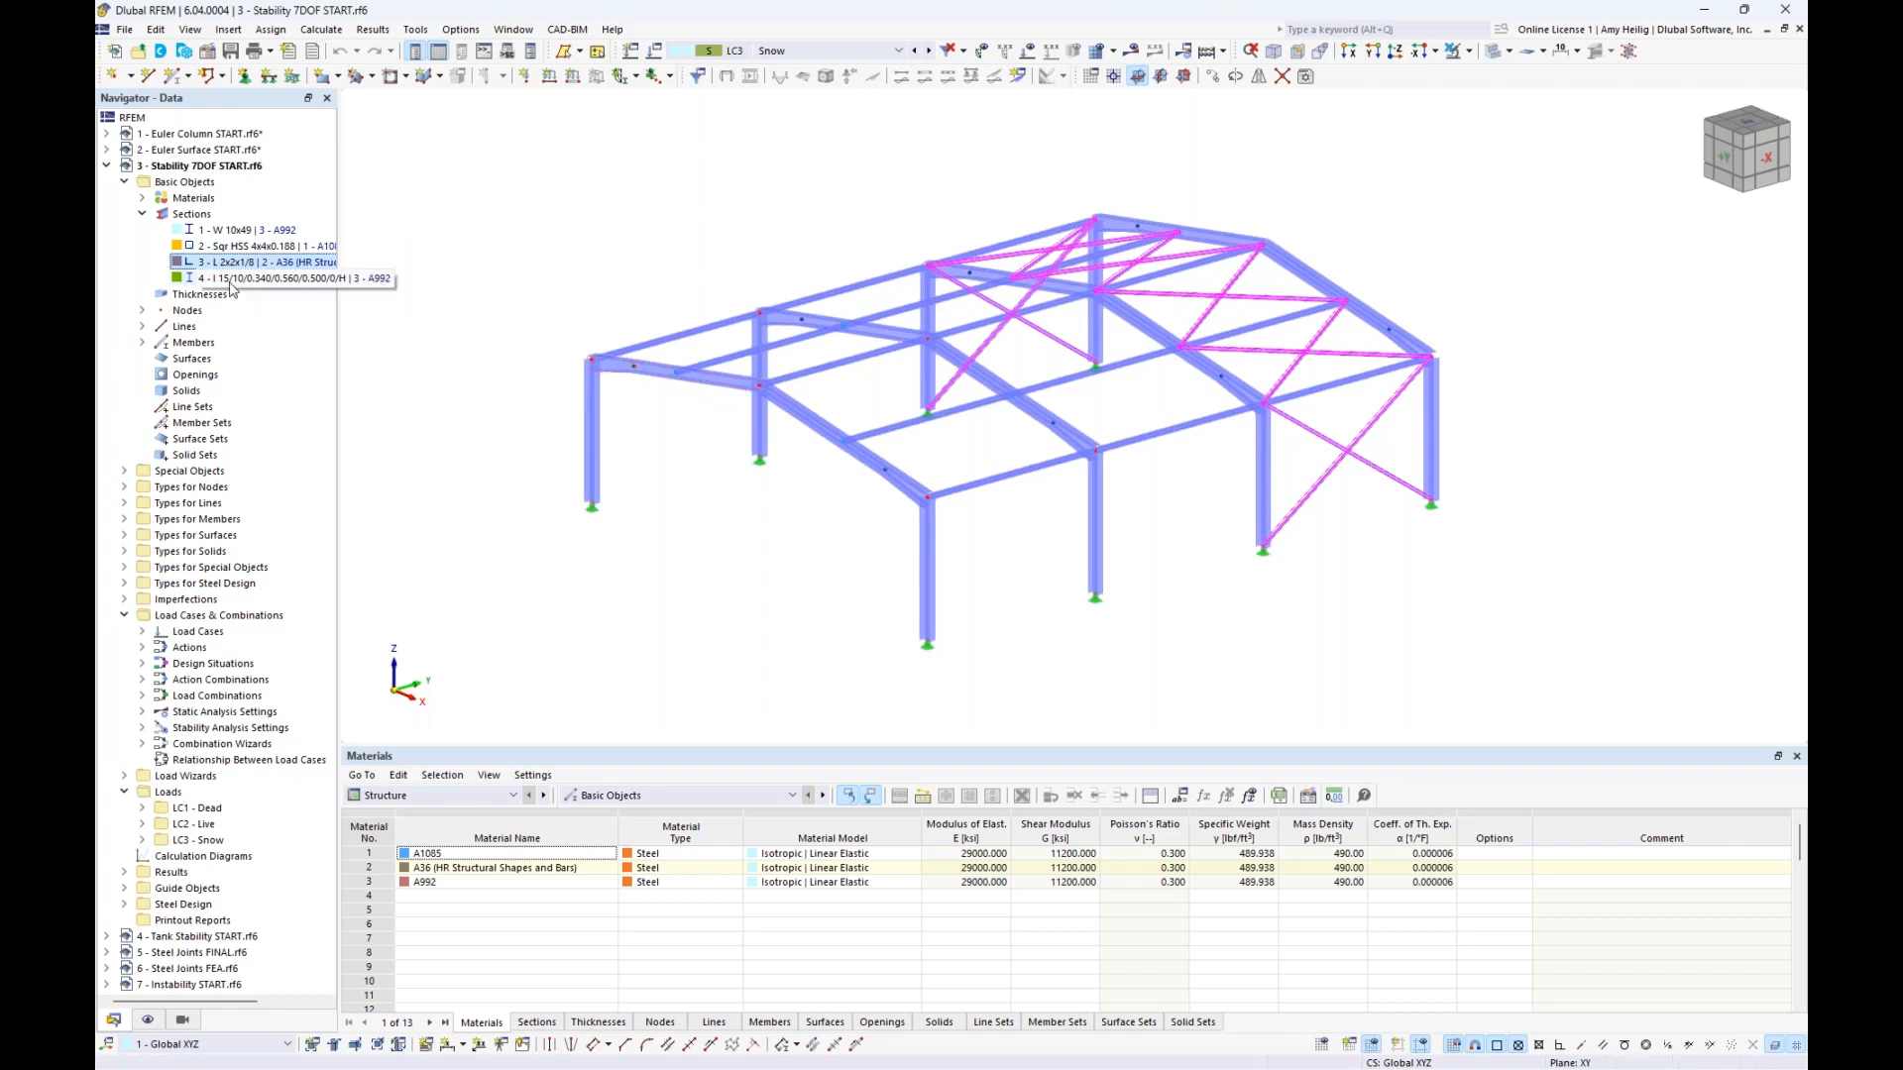
{"action": "left_click", "coordinate": [230, 279]}
{"action": "scroll", "coordinate": [926, 586], "scroll_direction": "up", "scroll_amount": 5}
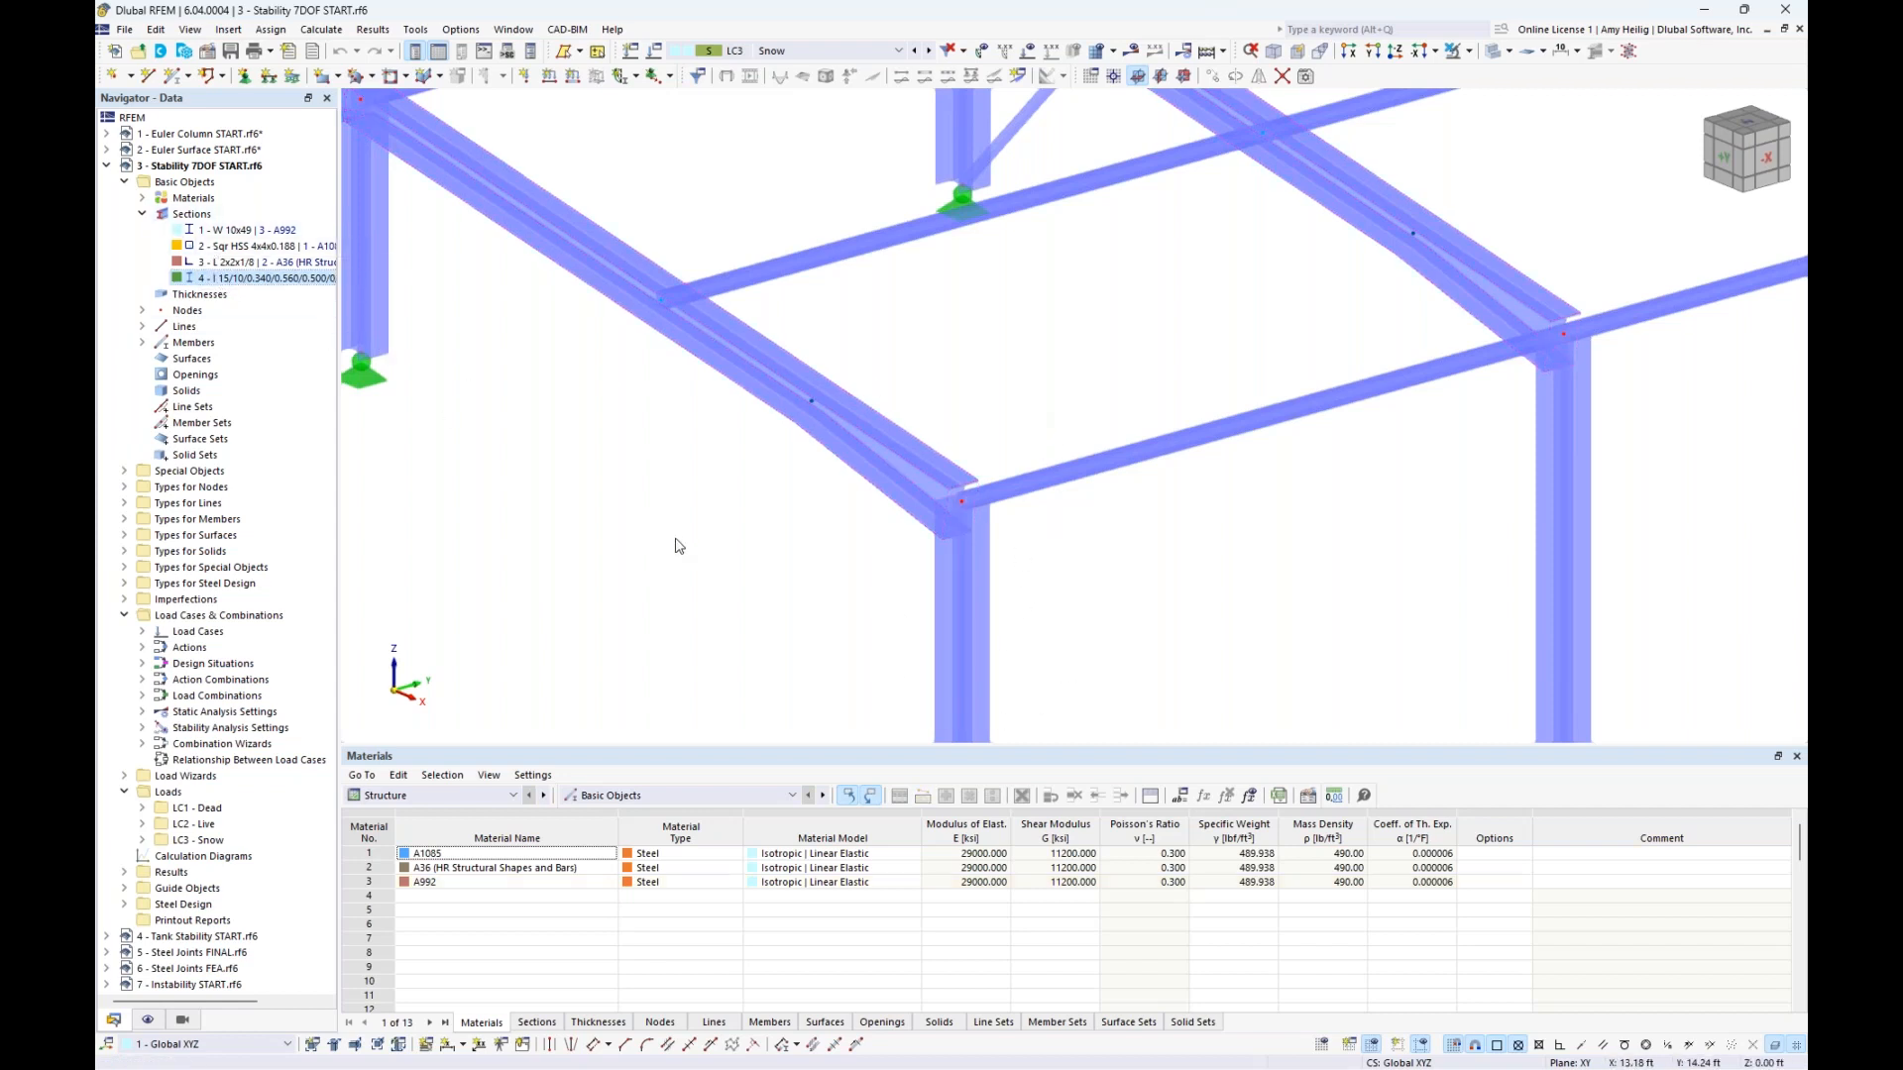
{"action": "scroll", "coordinate": [679, 546], "scroll_direction": "down", "scroll_amount": 2}
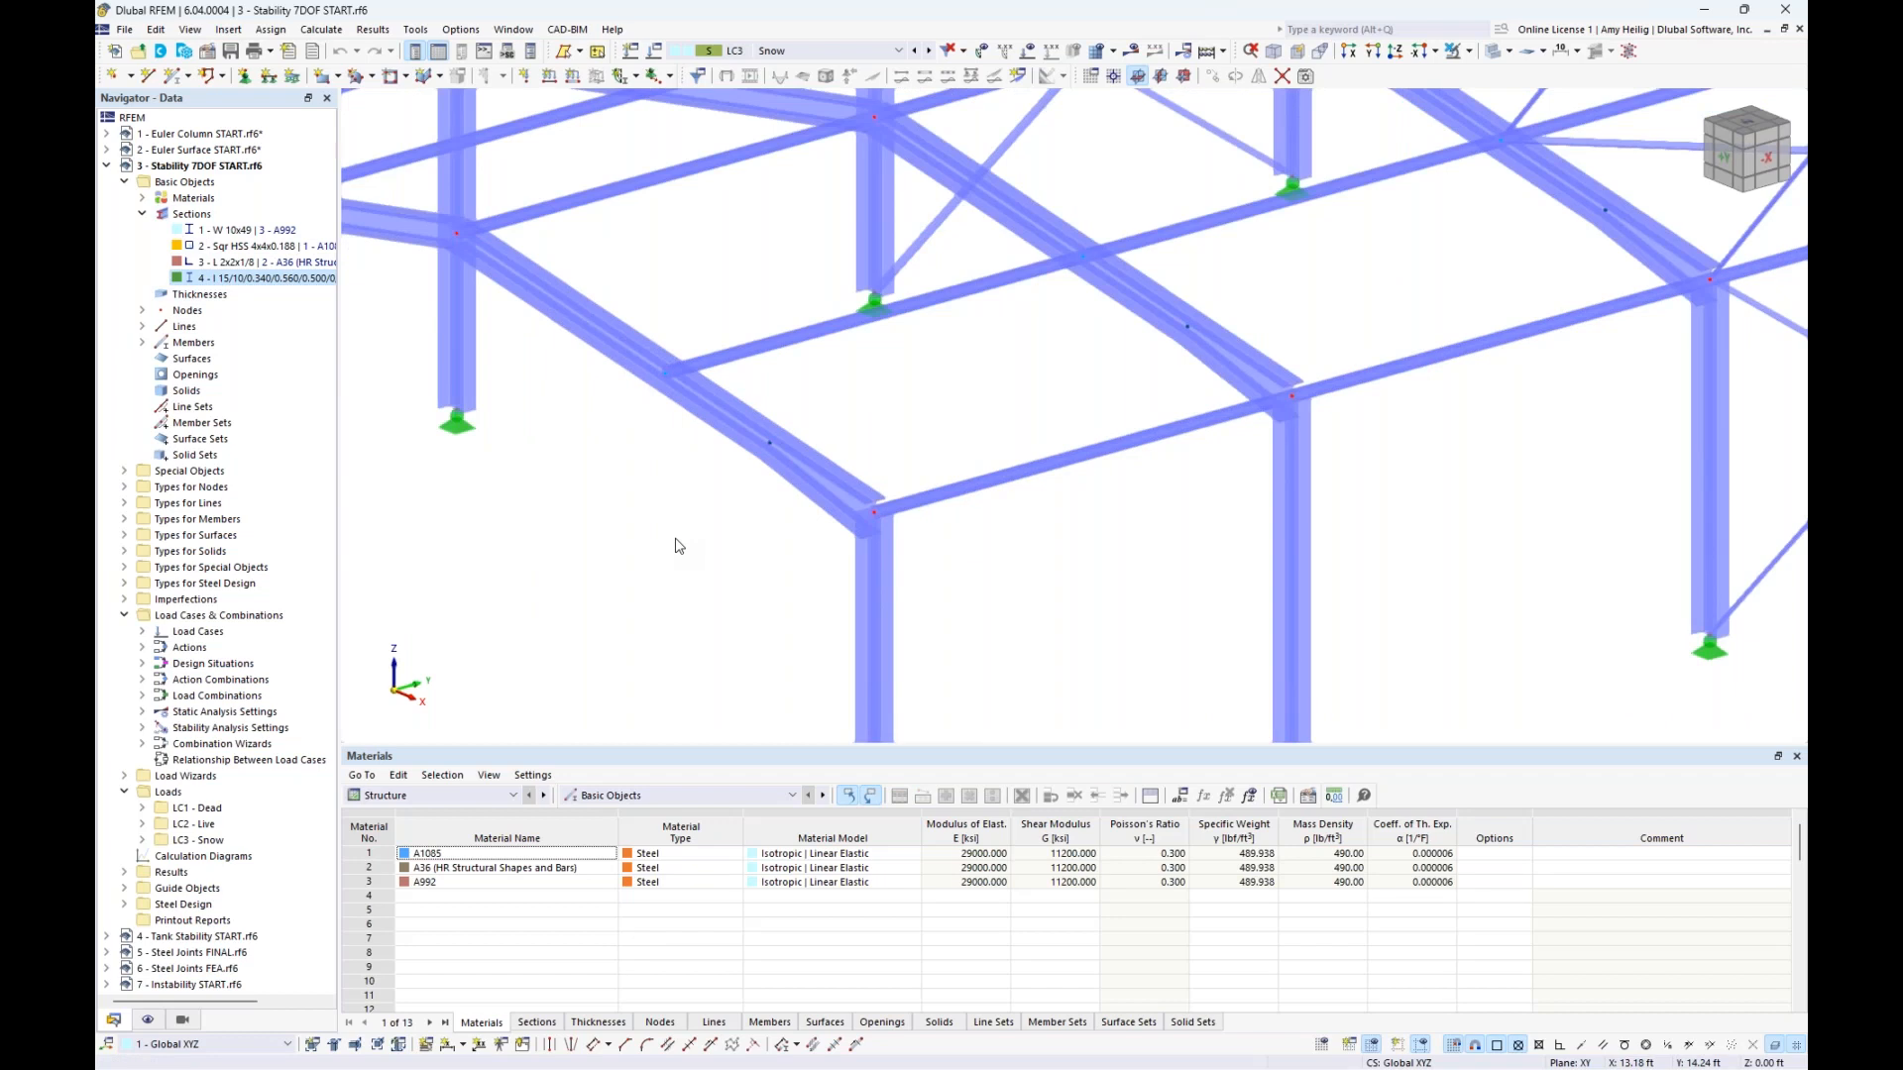
{"action": "scroll", "coordinate": [679, 546], "scroll_direction": "down", "scroll_amount": 4}
{"action": "middle_click_drag", "start_coordinate": [673, 540], "coordinate": [773, 517]}
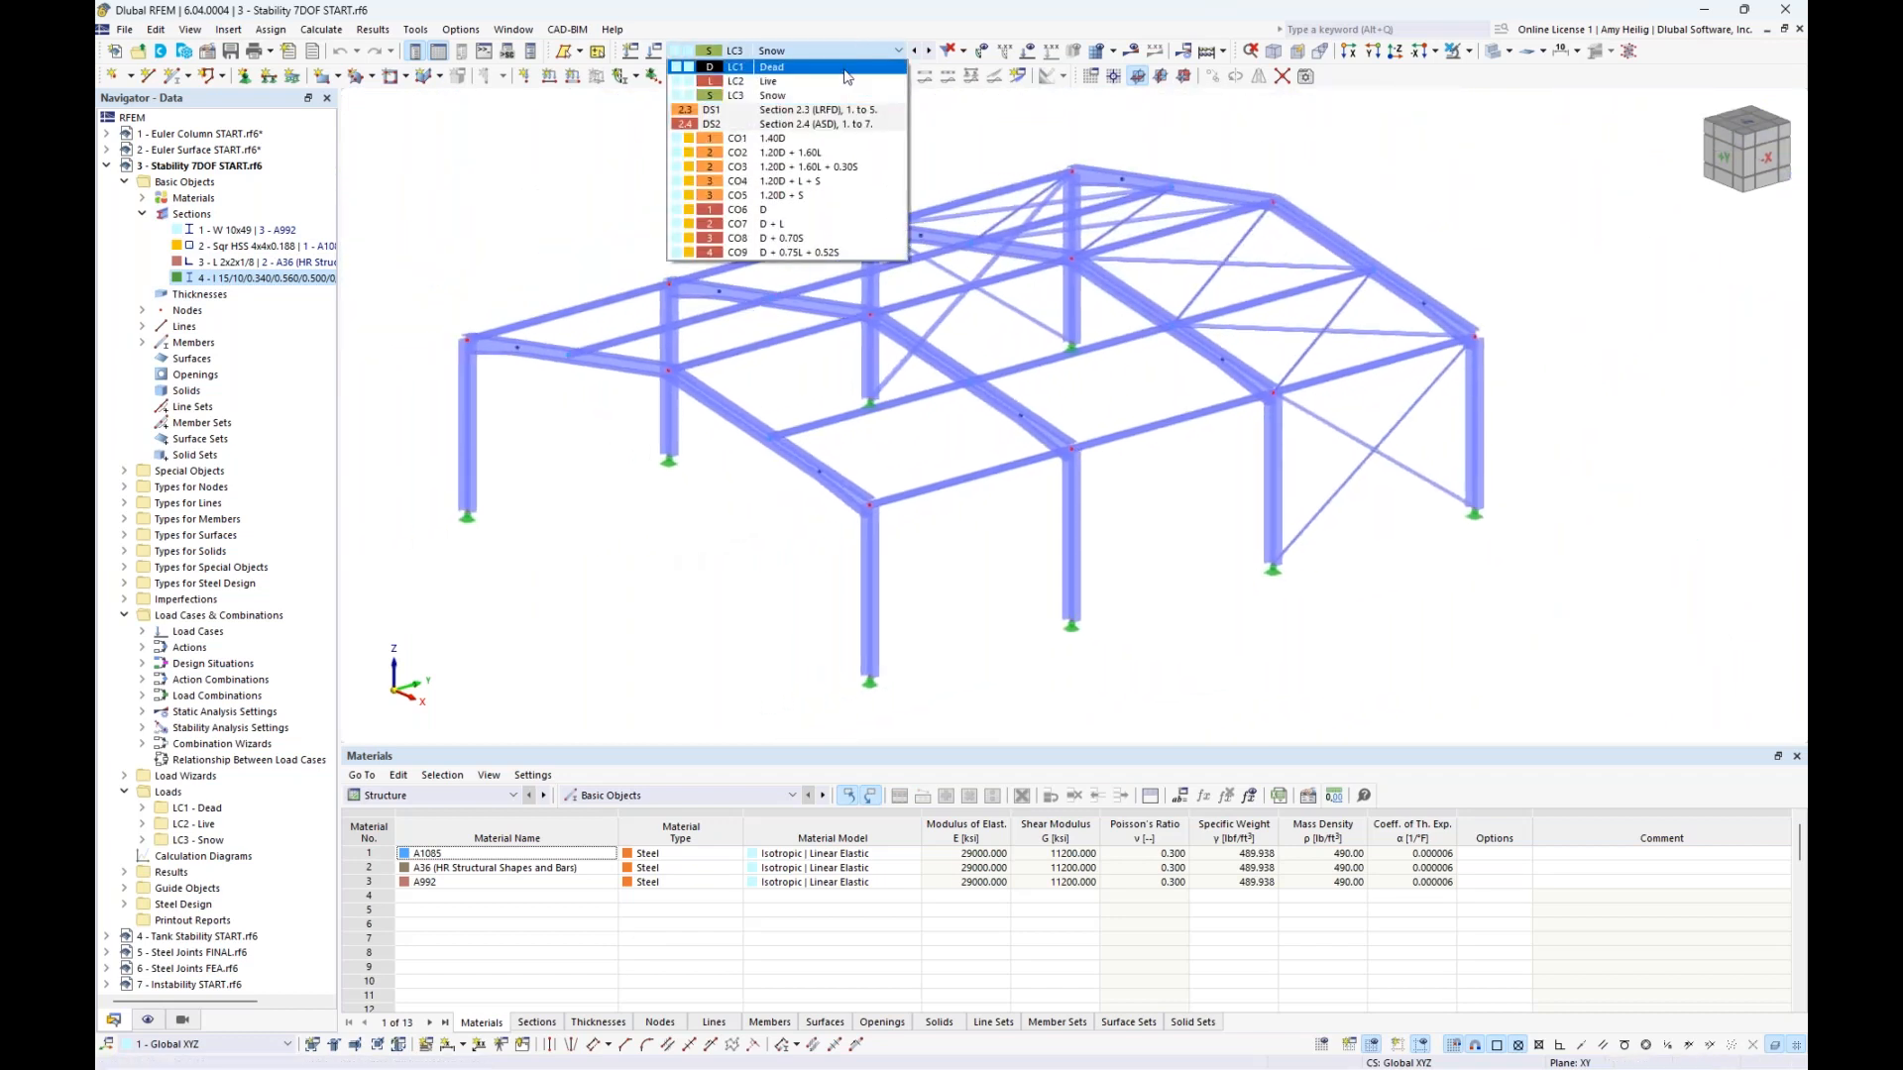
Display the loads of load case LC1 Dead on the whole frame
{"action": "left_click", "coordinate": [848, 77]}
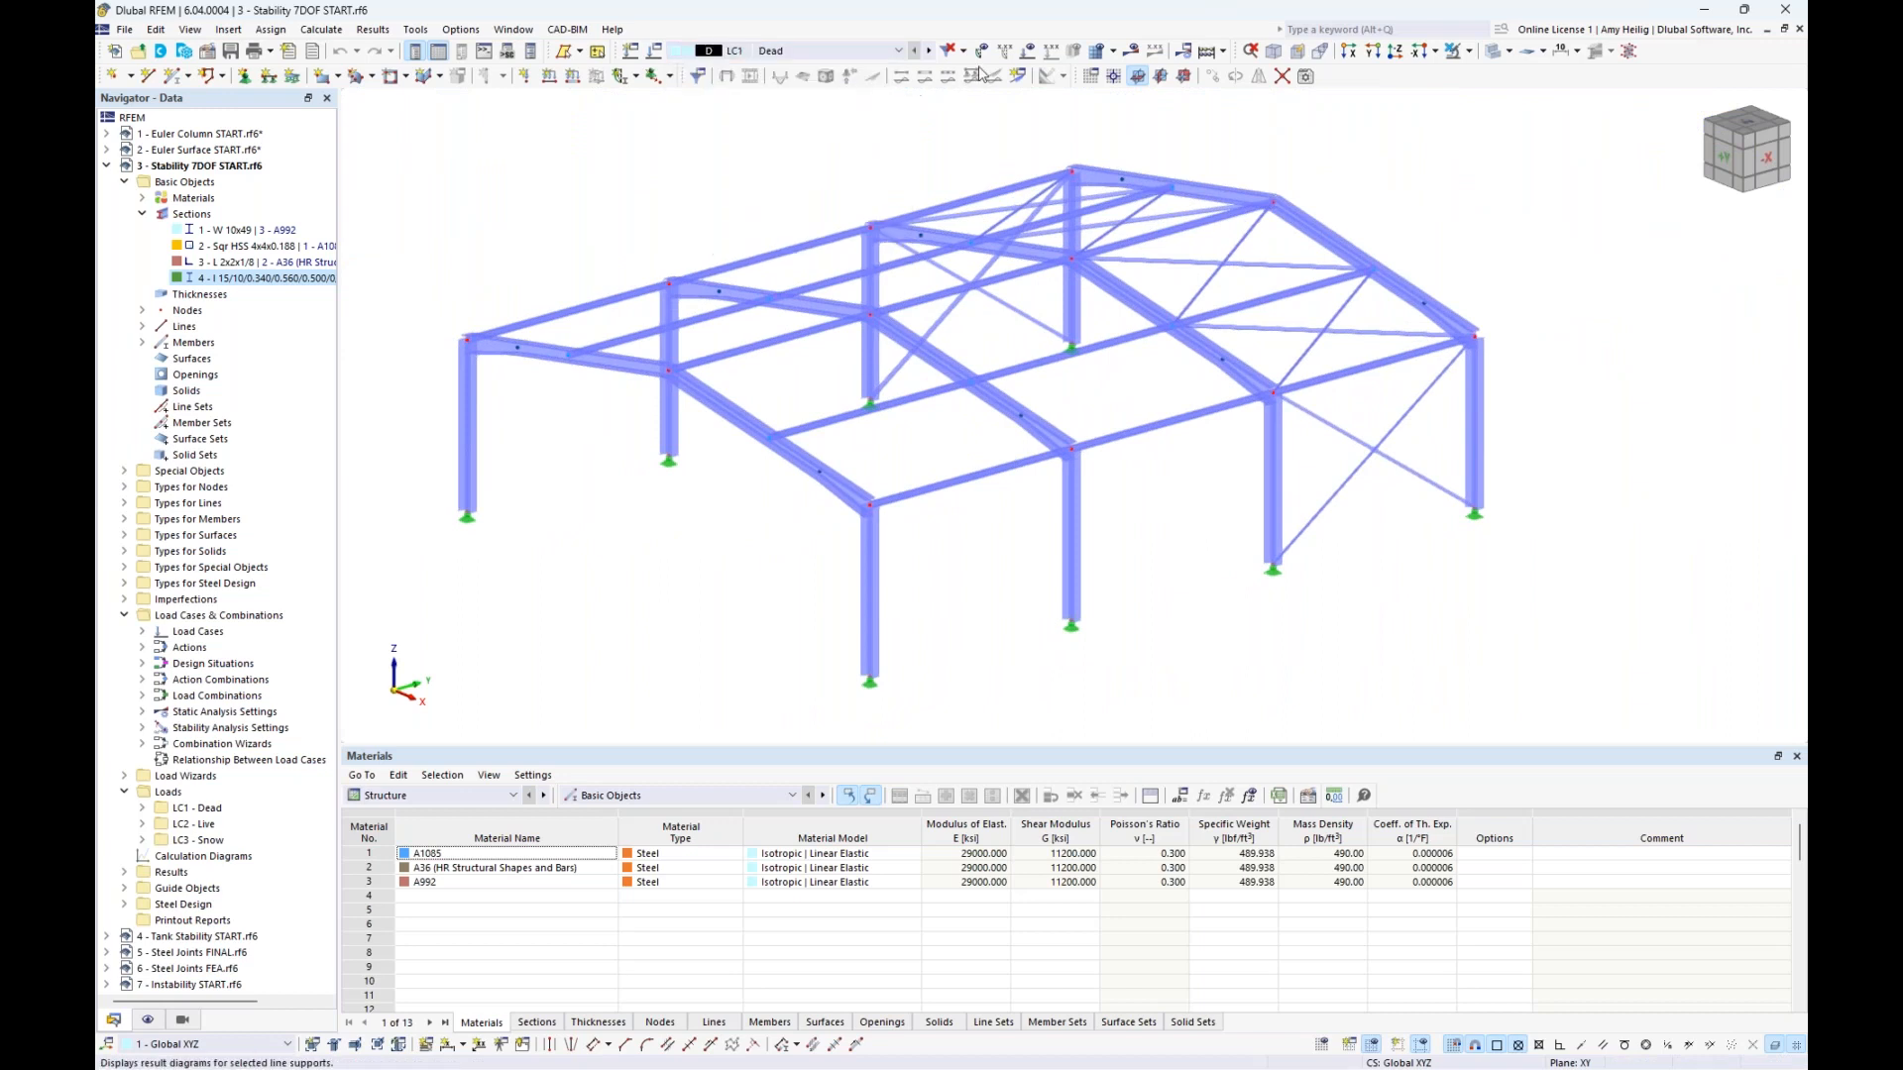
{"action": "middle_click_drag", "start_coordinate": [698, 197], "coordinate": [721, 262]}
{"action": "scroll", "coordinate": [714, 226], "scroll_direction": "down", "scroll_amount": 1}
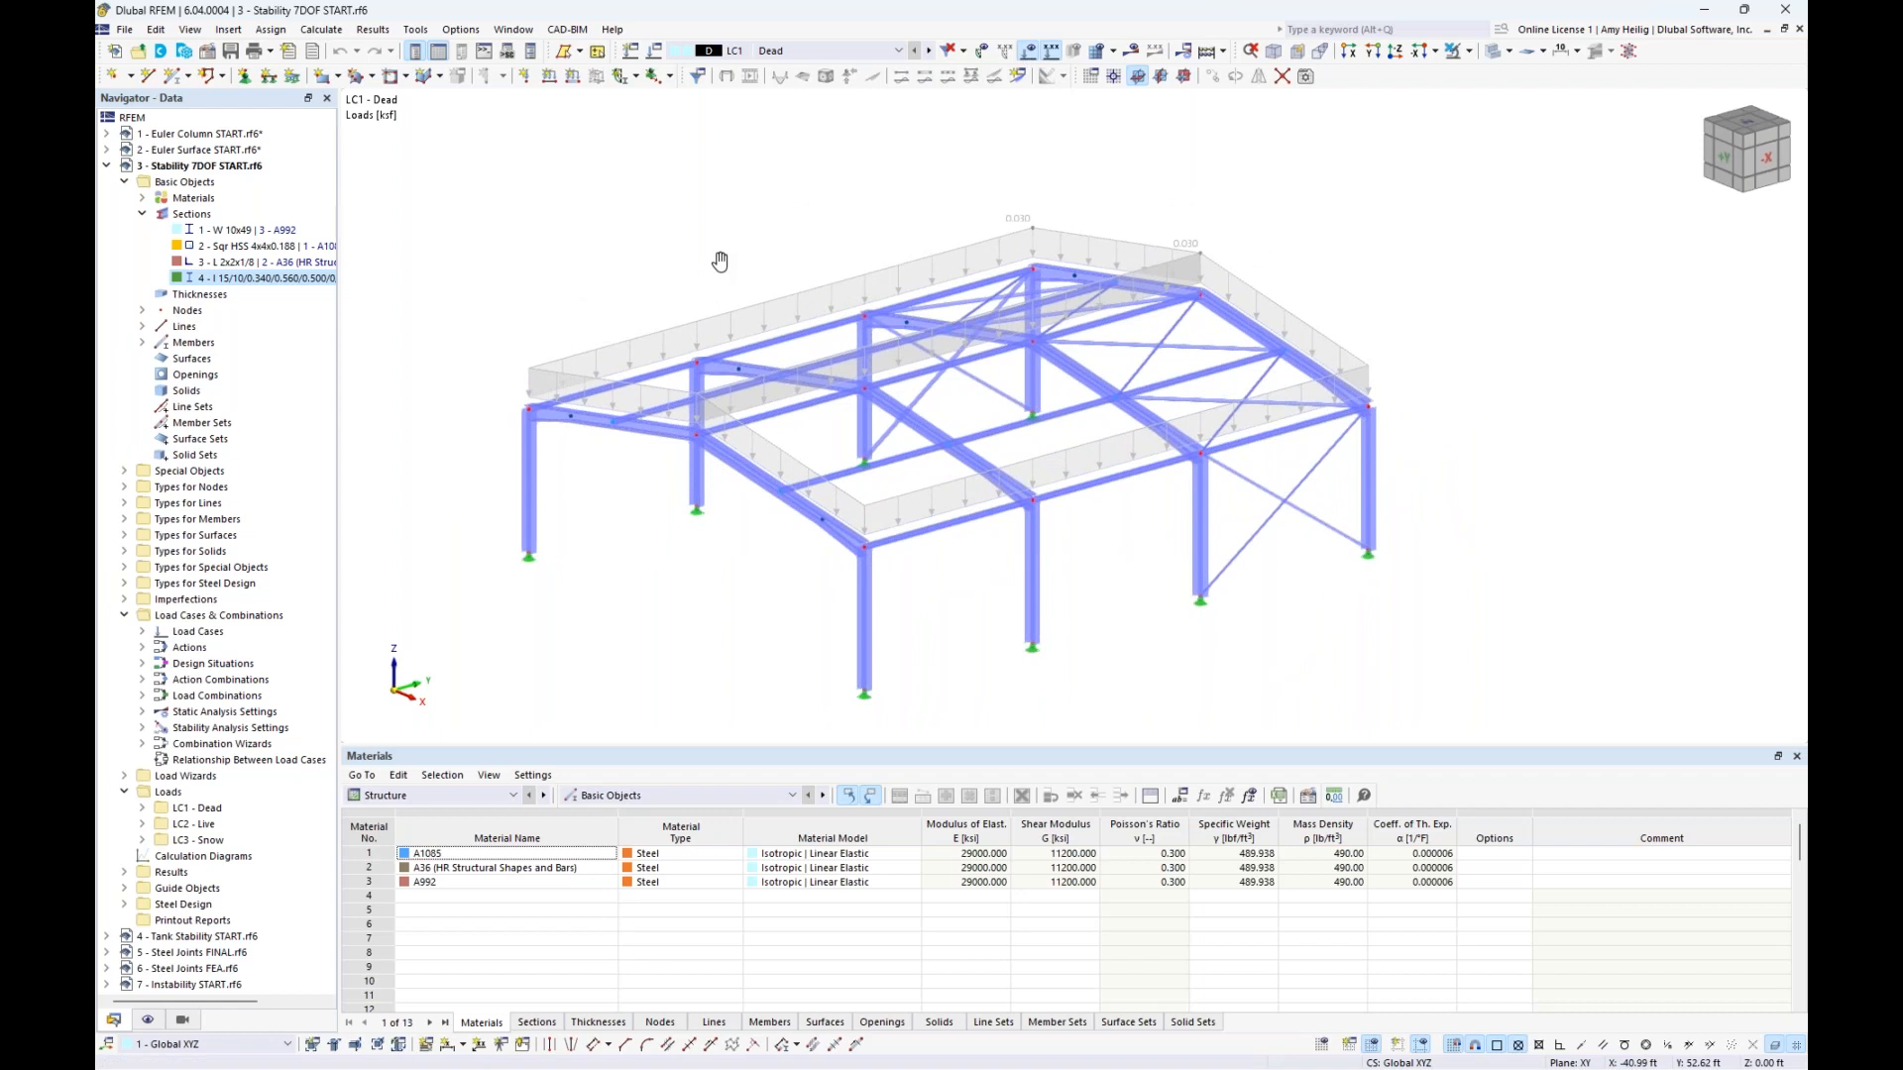
Display the member loads generated from the area load separately, and view them for LC1 Dead and LC2 Live
{"action": "right_click", "coordinate": [992, 244]}
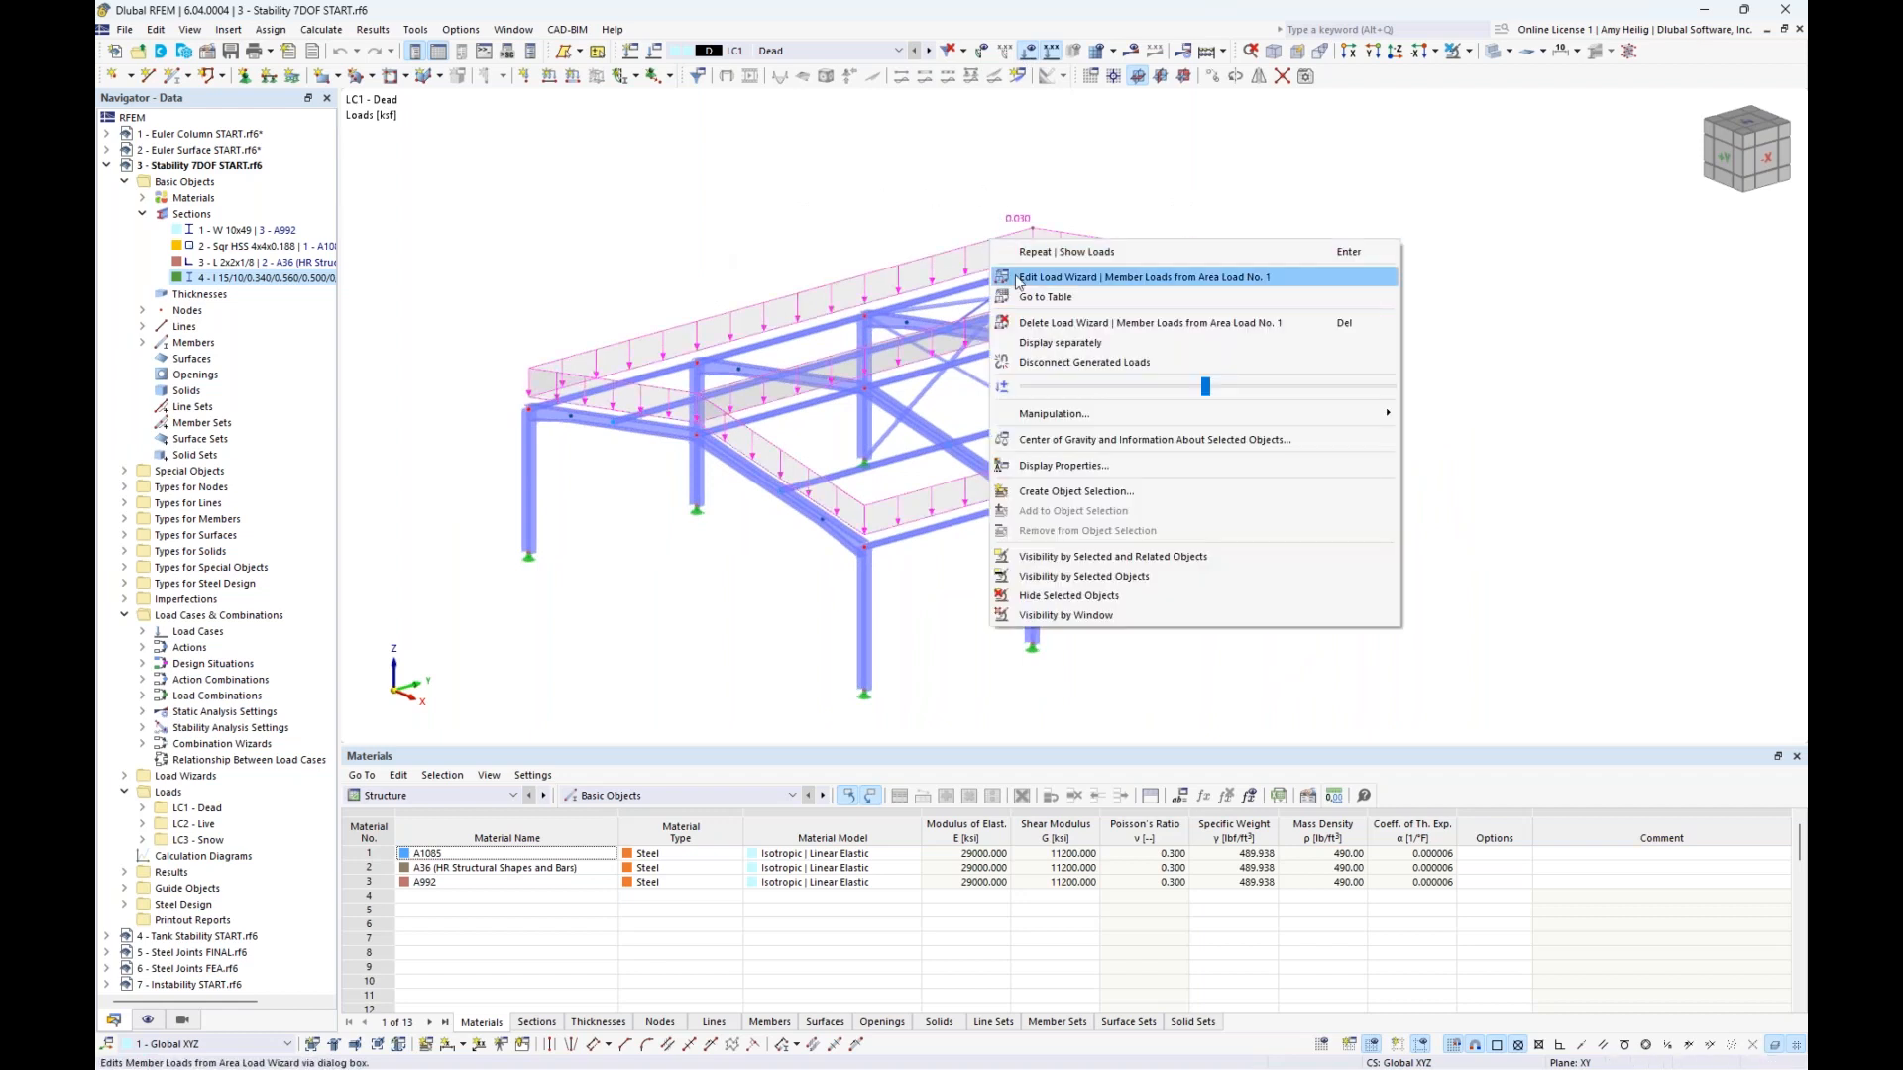
{"action": "left_click", "coordinate": [1060, 342]}
{"action": "middle_click_drag", "start_coordinate": [1477, 342], "coordinate": [1329, 331], "text": "ctrl"}
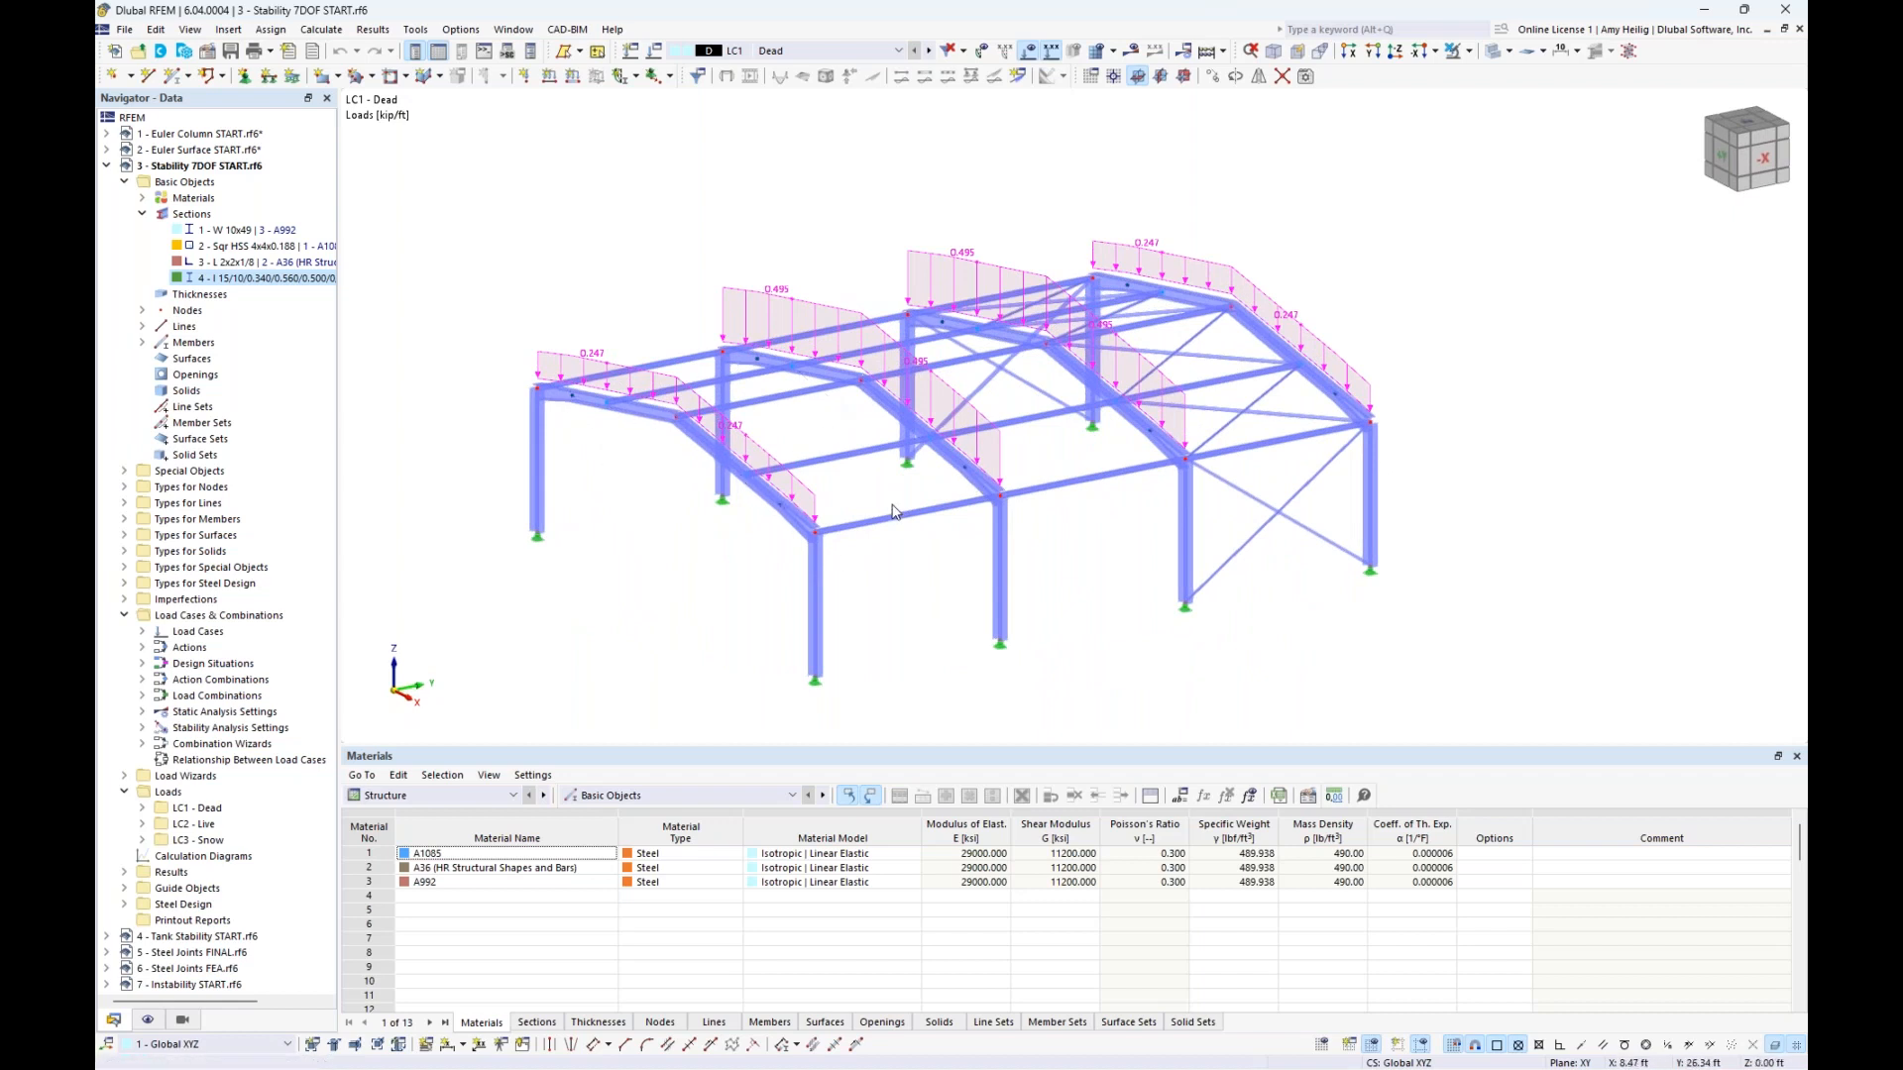
{"action": "left_click", "coordinate": [928, 50]}
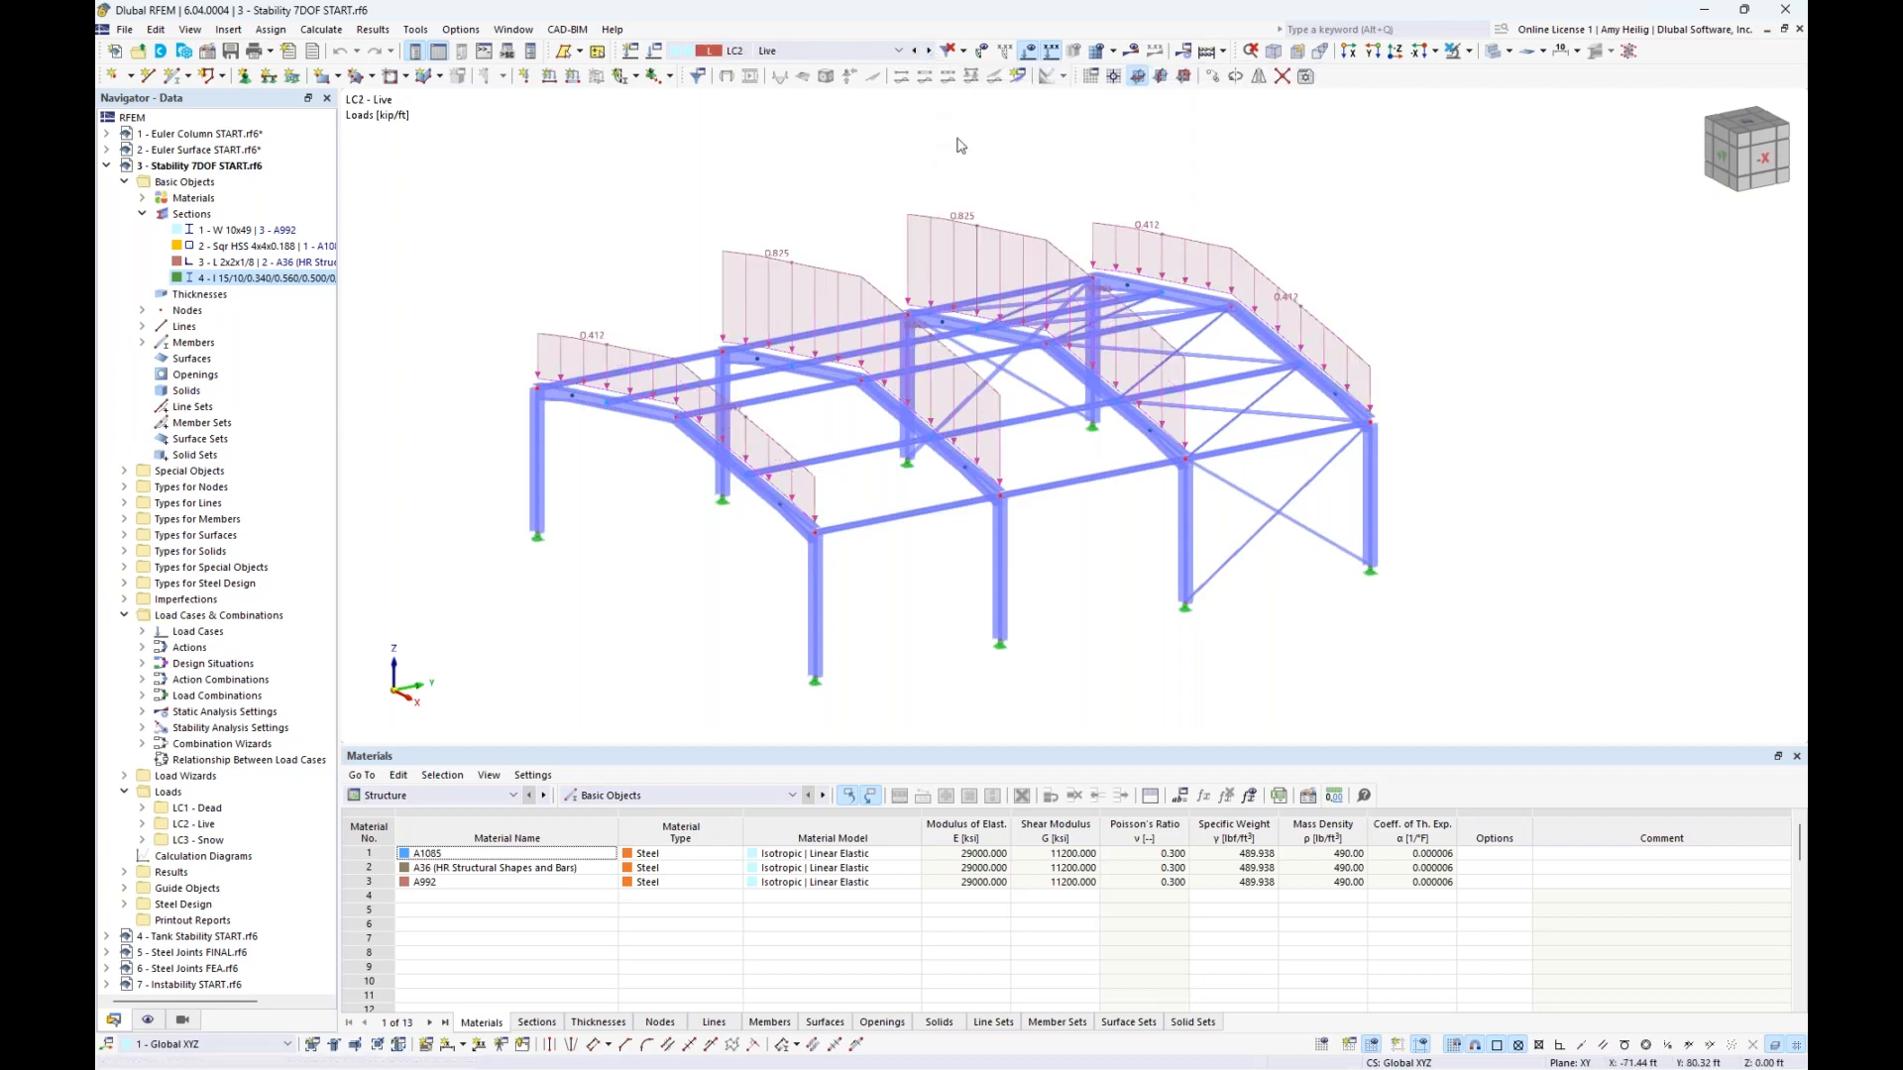
Stop displaying the generated member loads separately, and view the area loads of LC2 Live and LC3 Snow
{"action": "right_click", "coordinate": [963, 223]}
{"action": "left_click", "coordinate": [1140, 327]}
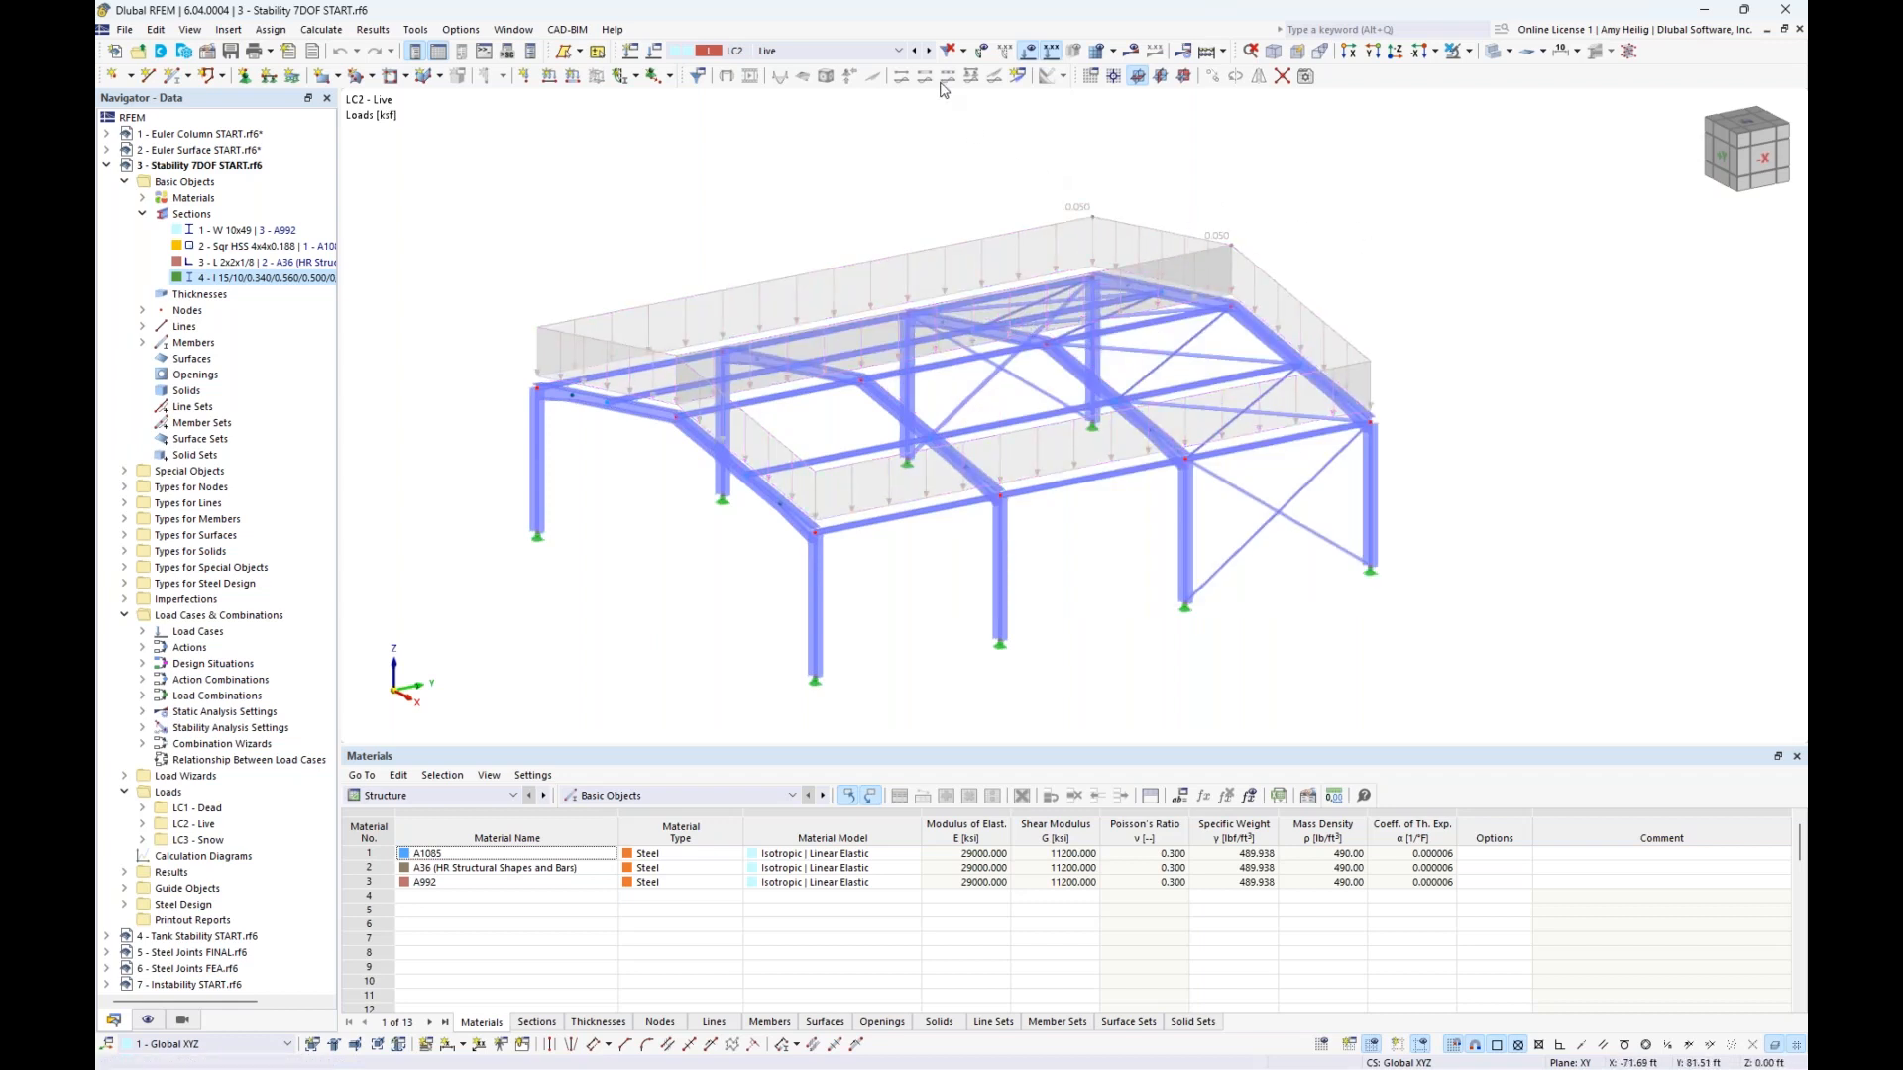
{"action": "left_click", "coordinate": [929, 50]}
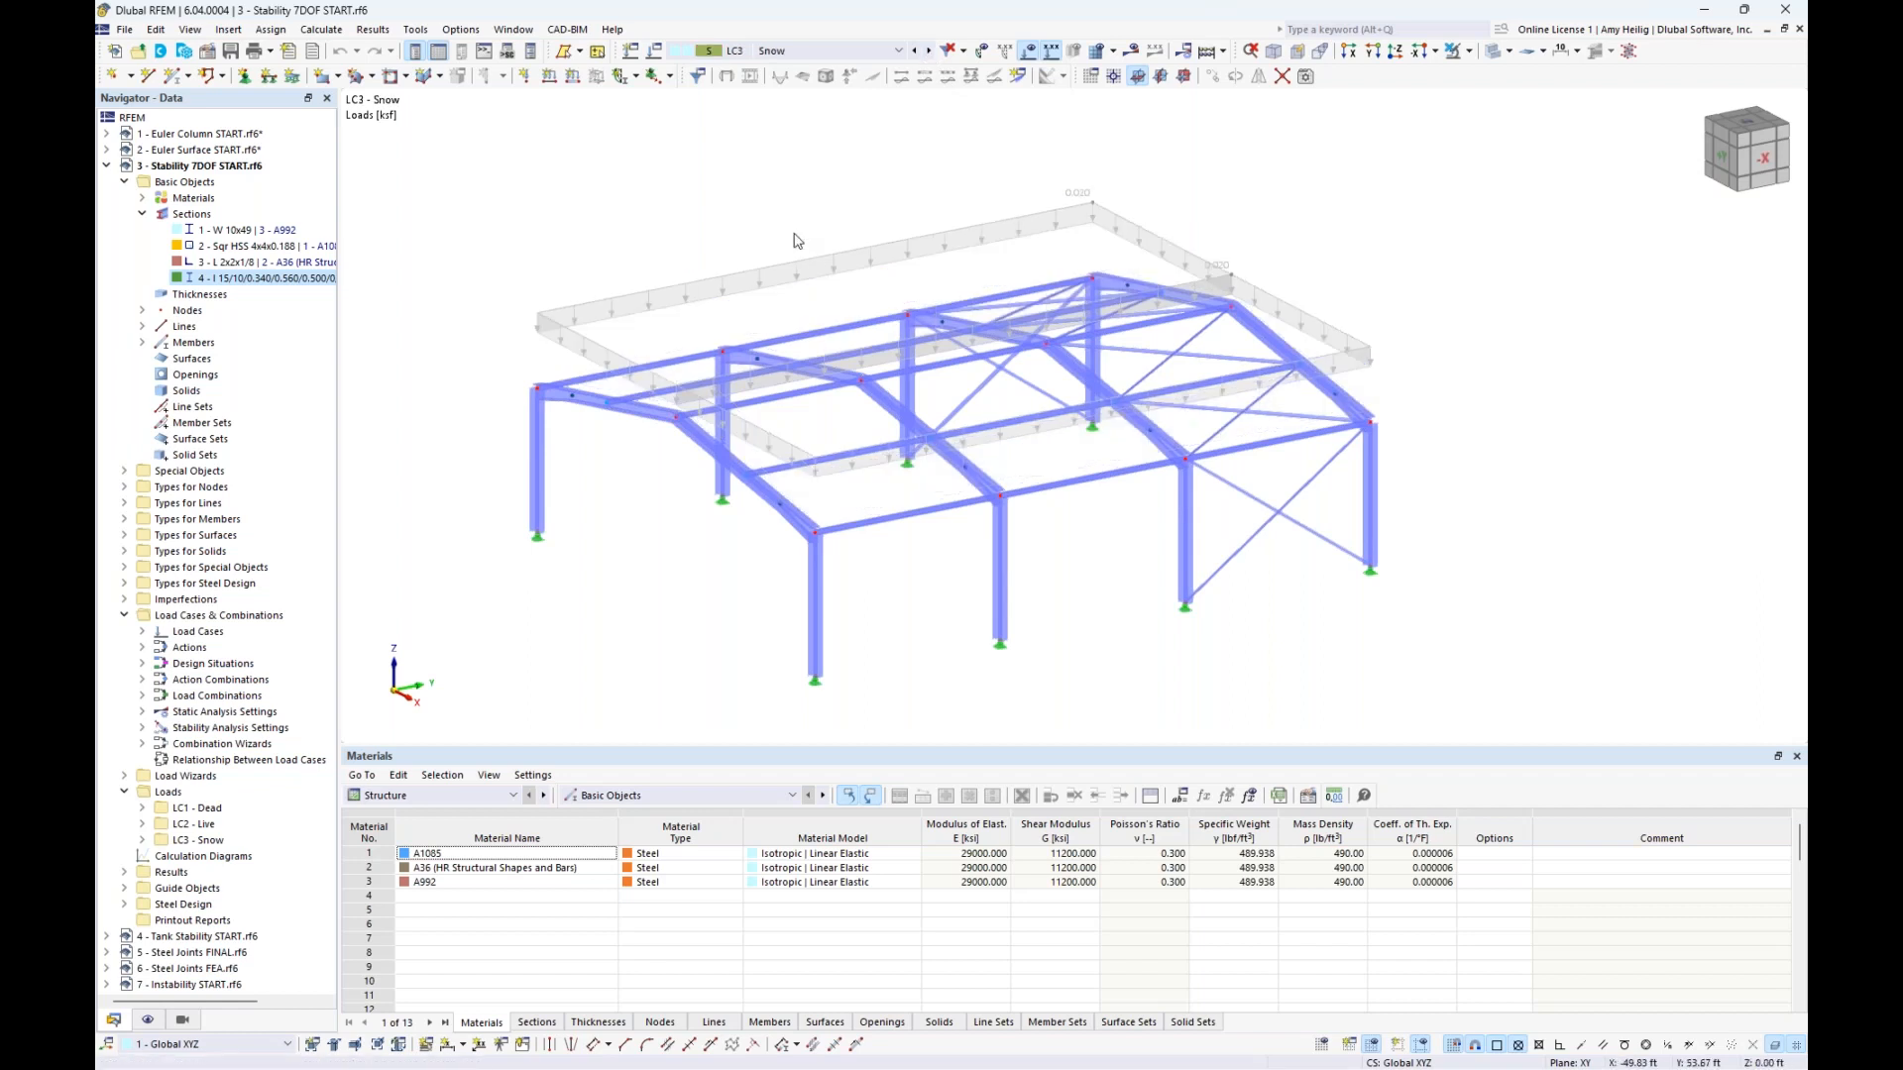
{"action": "middle_click_drag", "start_coordinate": [1023, 203], "coordinate": [742, 239], "text": "ctrl"}
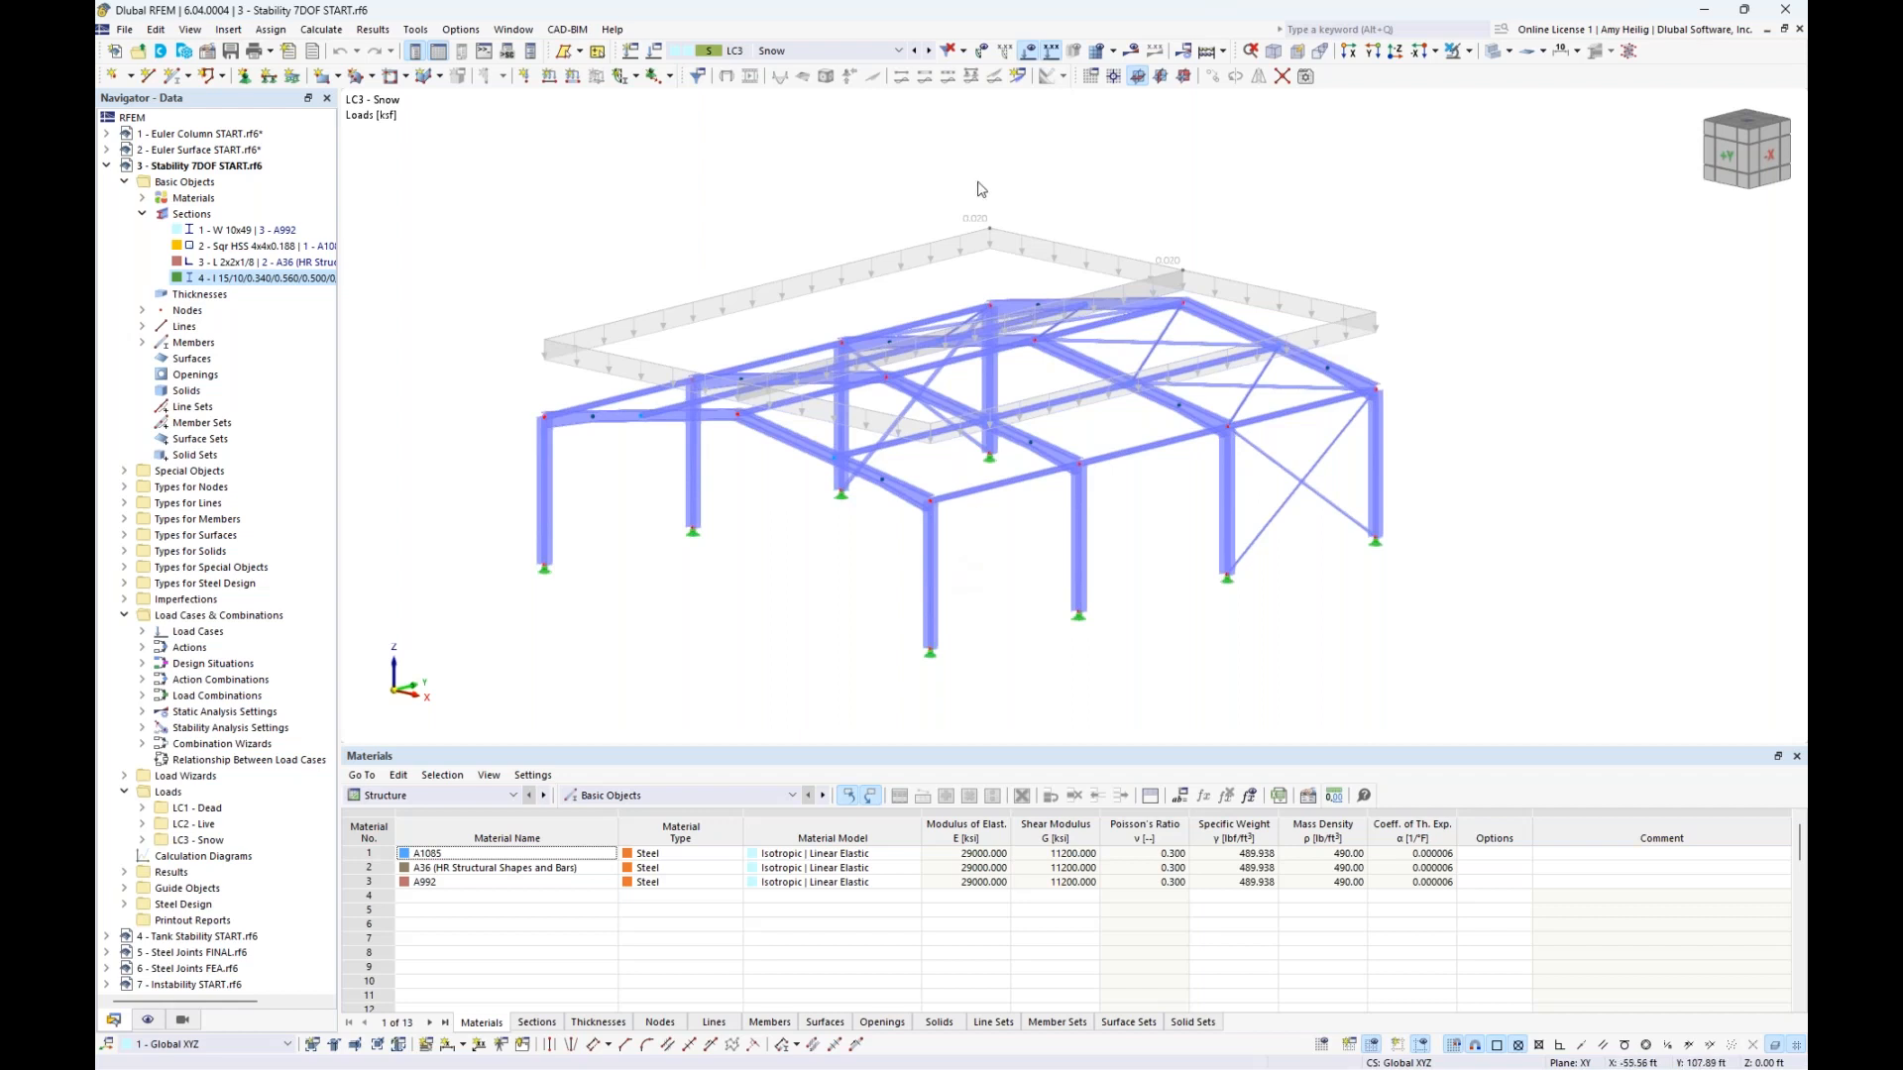
View the loads of load combinations CO1, CO2 and CO3 in turn on the frame
{"action": "left_click", "coordinate": [898, 50]}
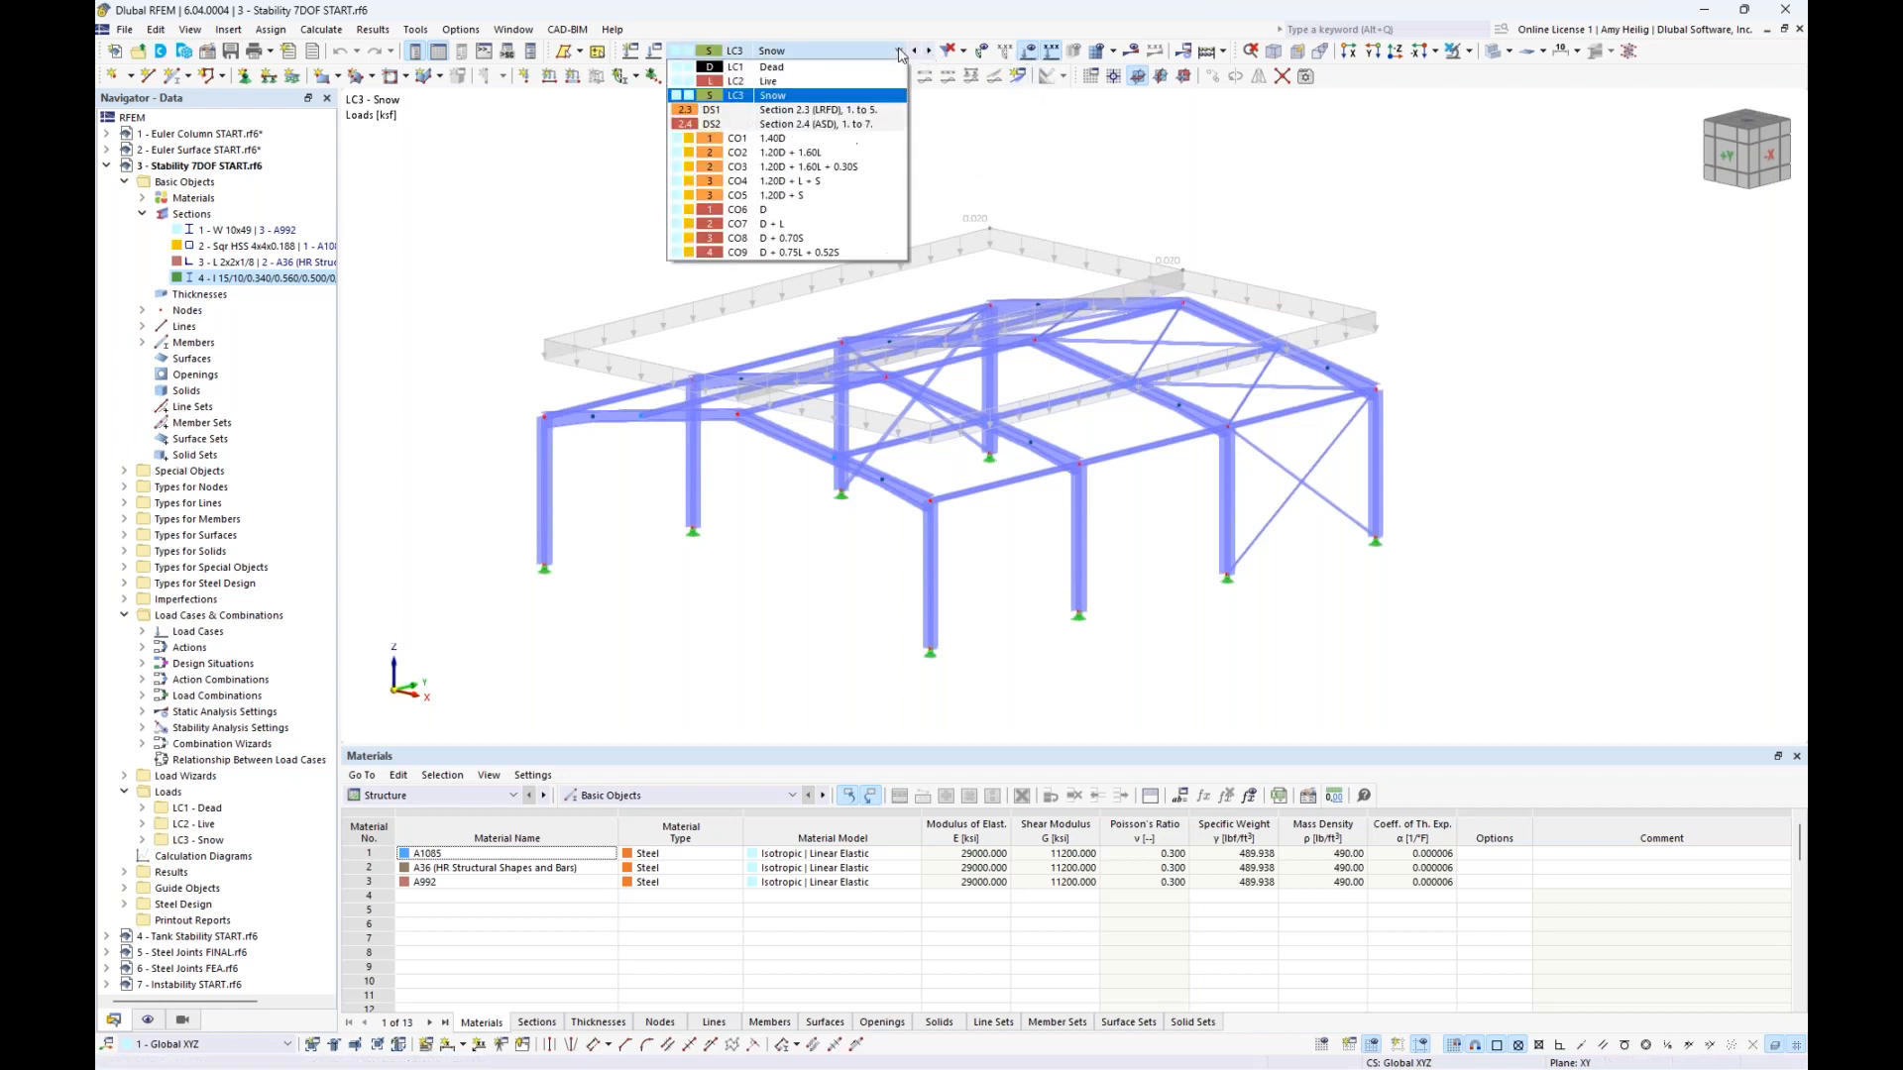
{"action": "left_click", "coordinate": [883, 144]}
{"action": "left_click", "coordinate": [928, 50]}
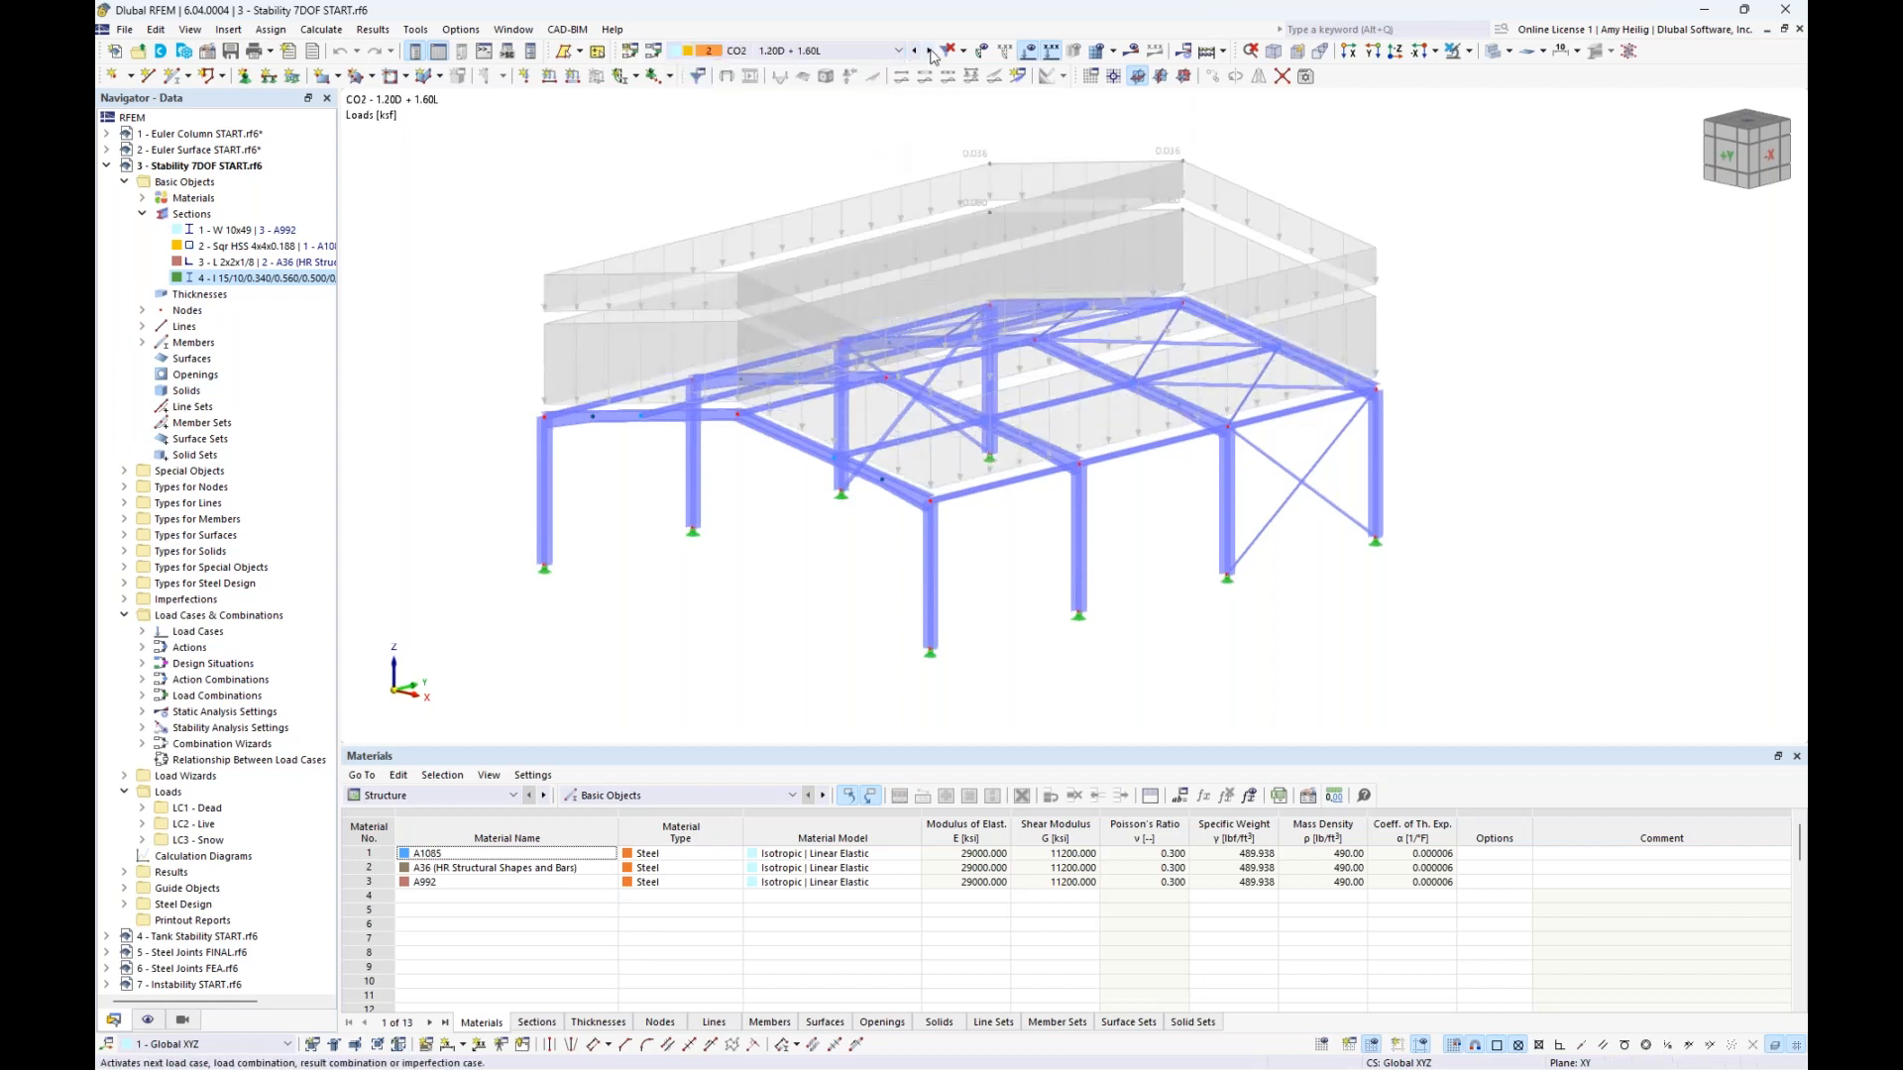
{"action": "left_click", "coordinate": [929, 51]}
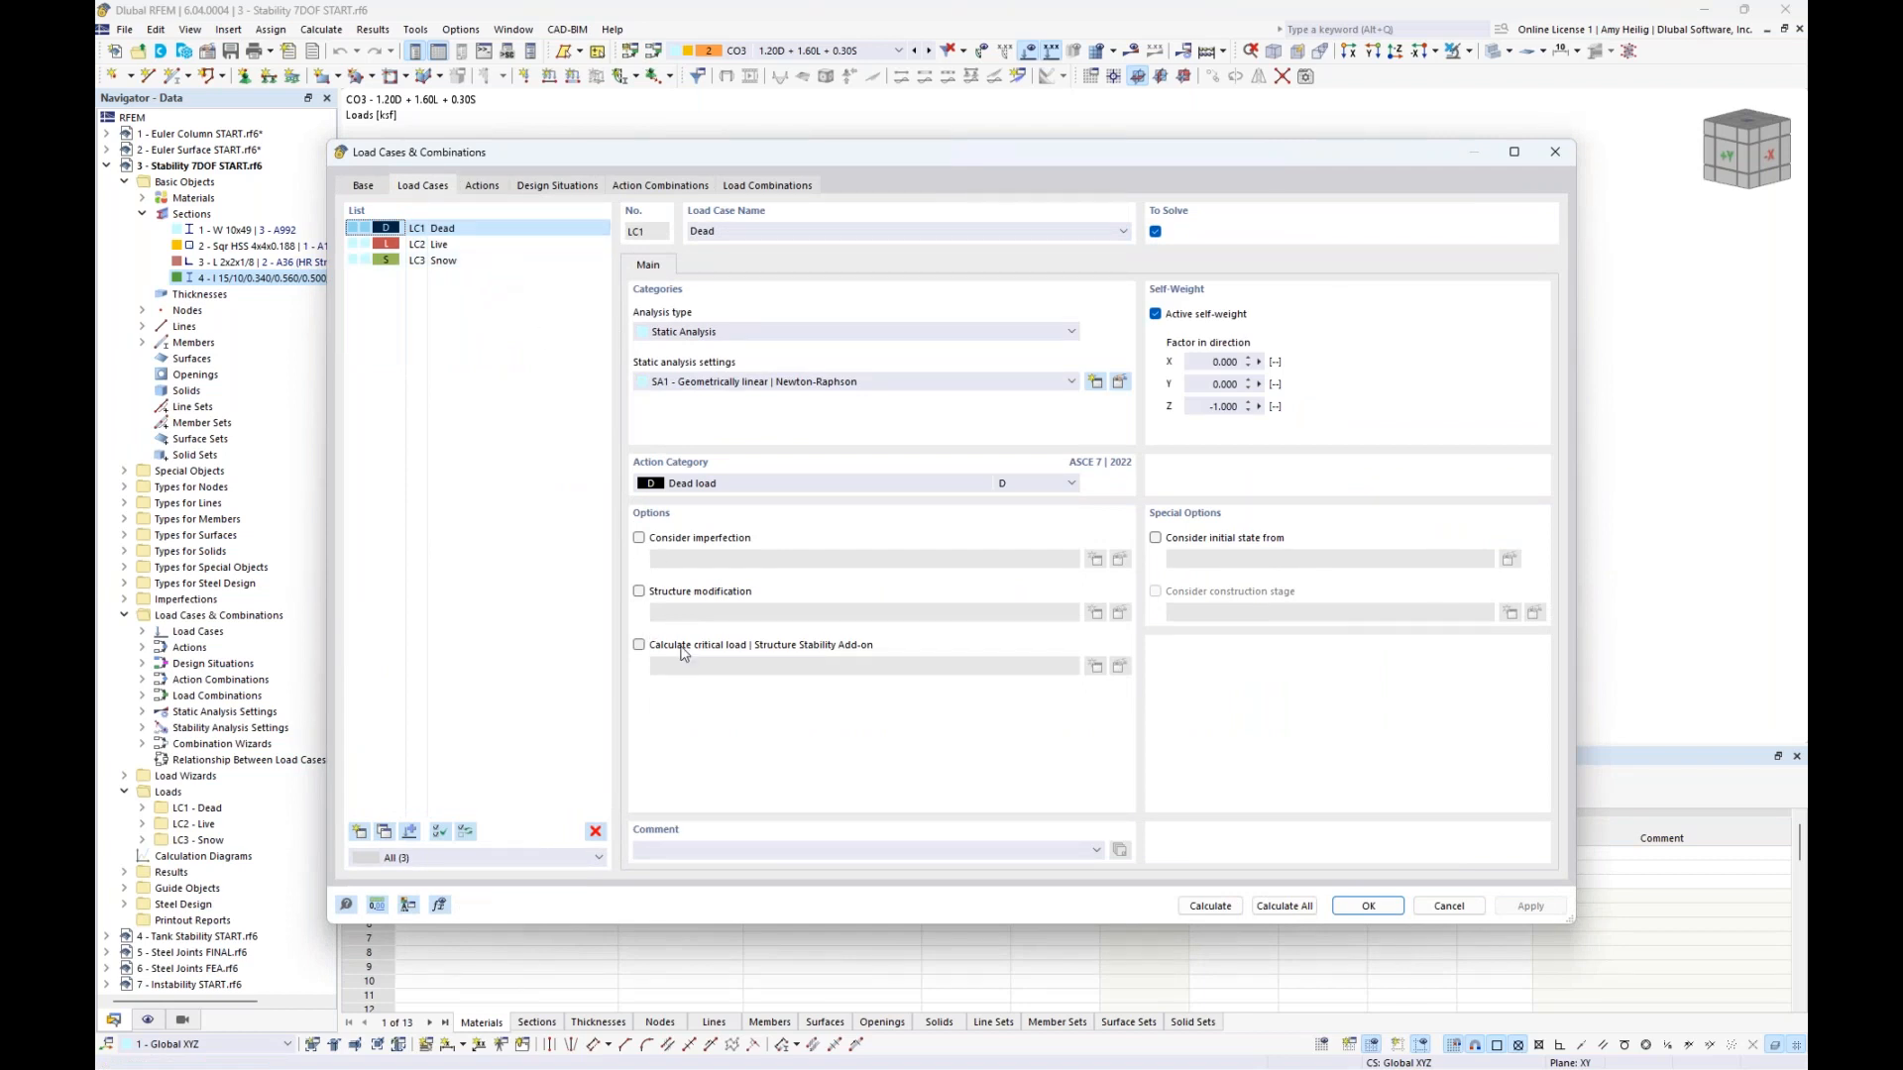
Review the load combination standard and the settings of design situations DS1 (LRFD) and DS2 (ASD)
{"action": "left_click", "coordinate": [571, 190]}
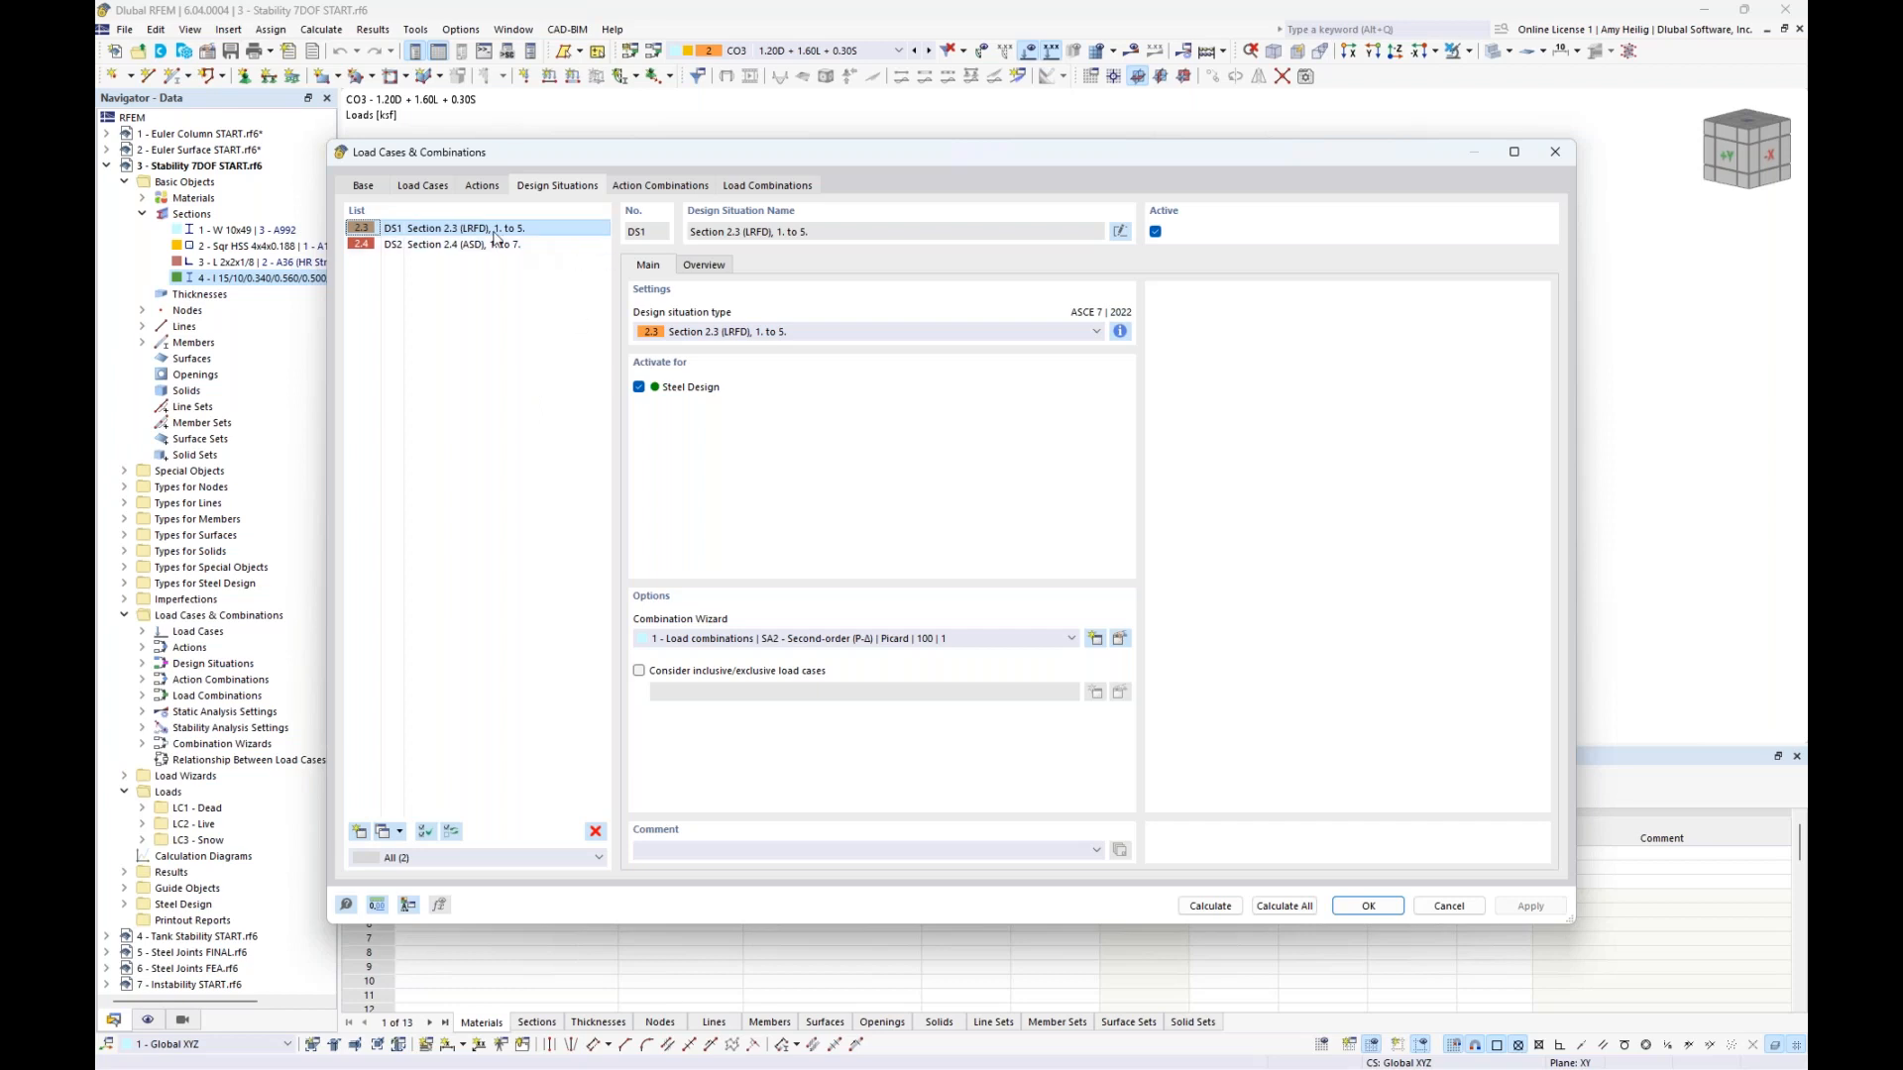
{"action": "left_click", "coordinate": [363, 188]}
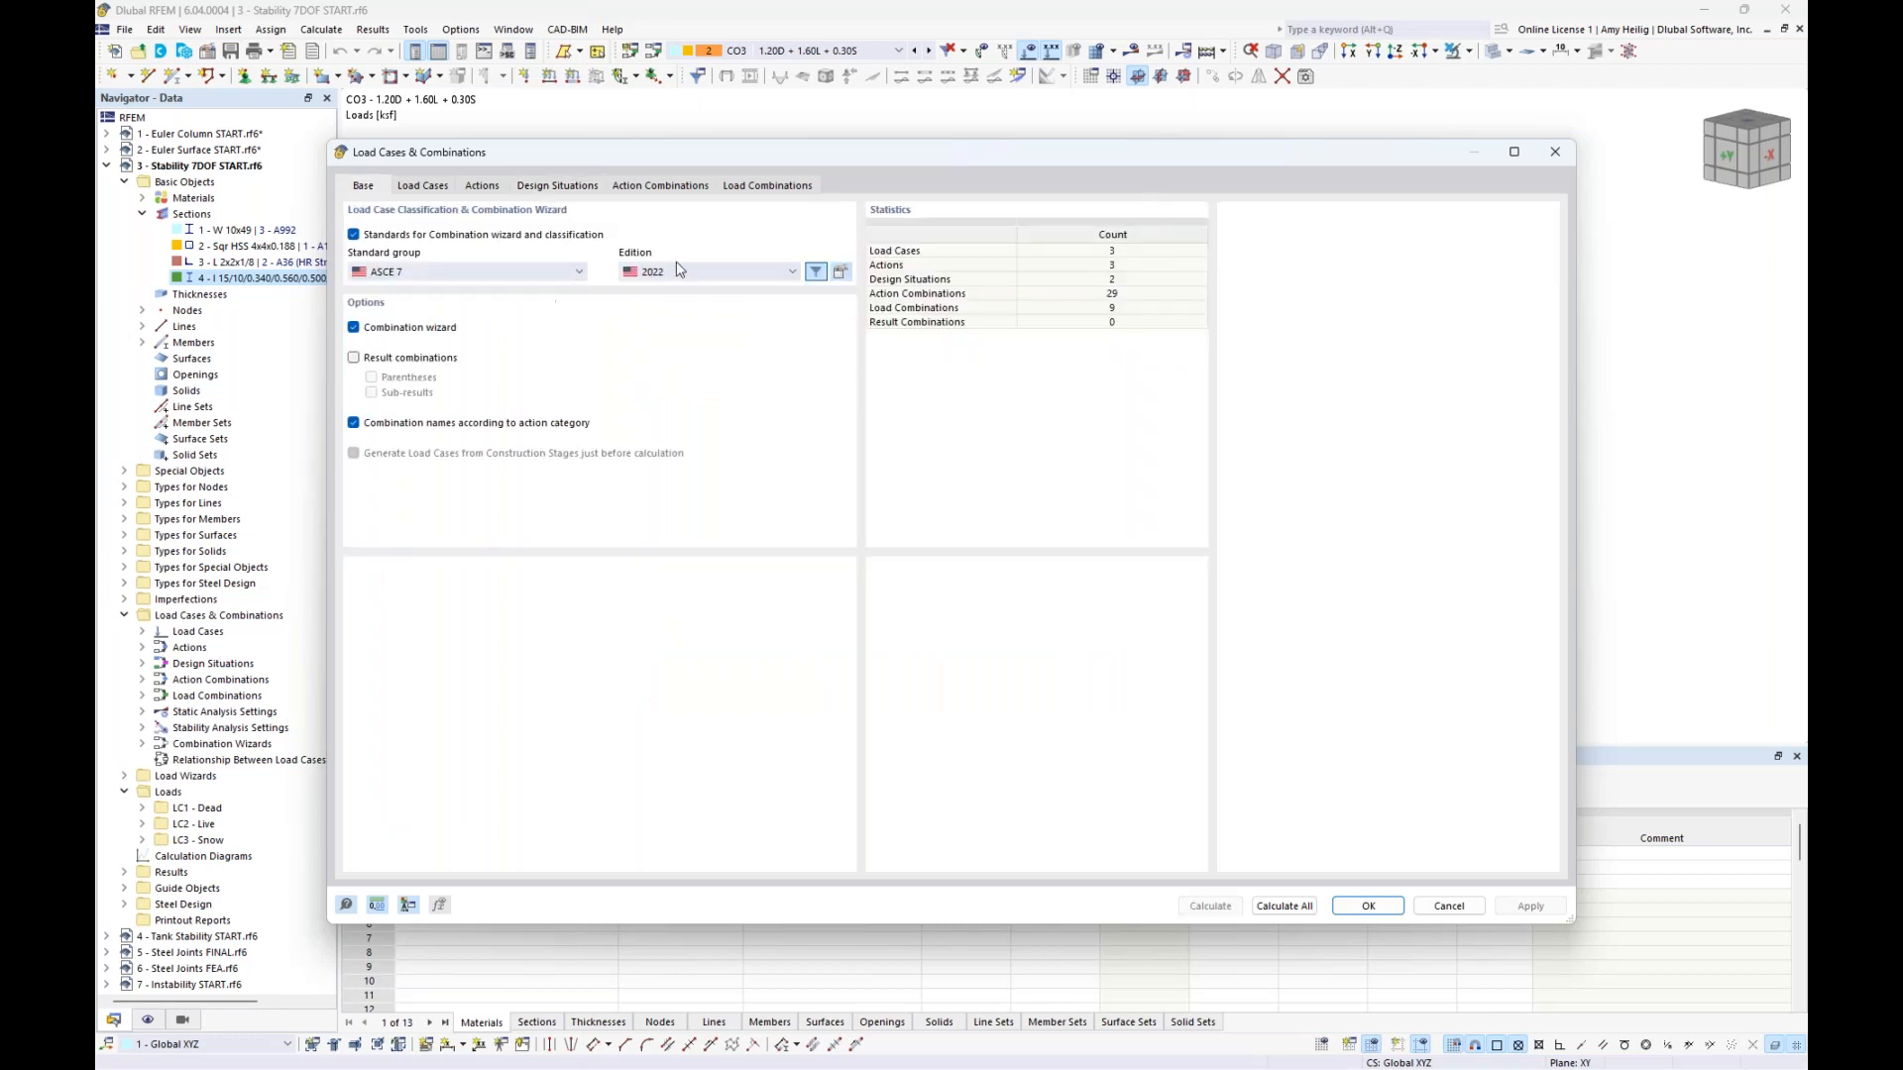
{"action": "left_click", "coordinate": [578, 188]}
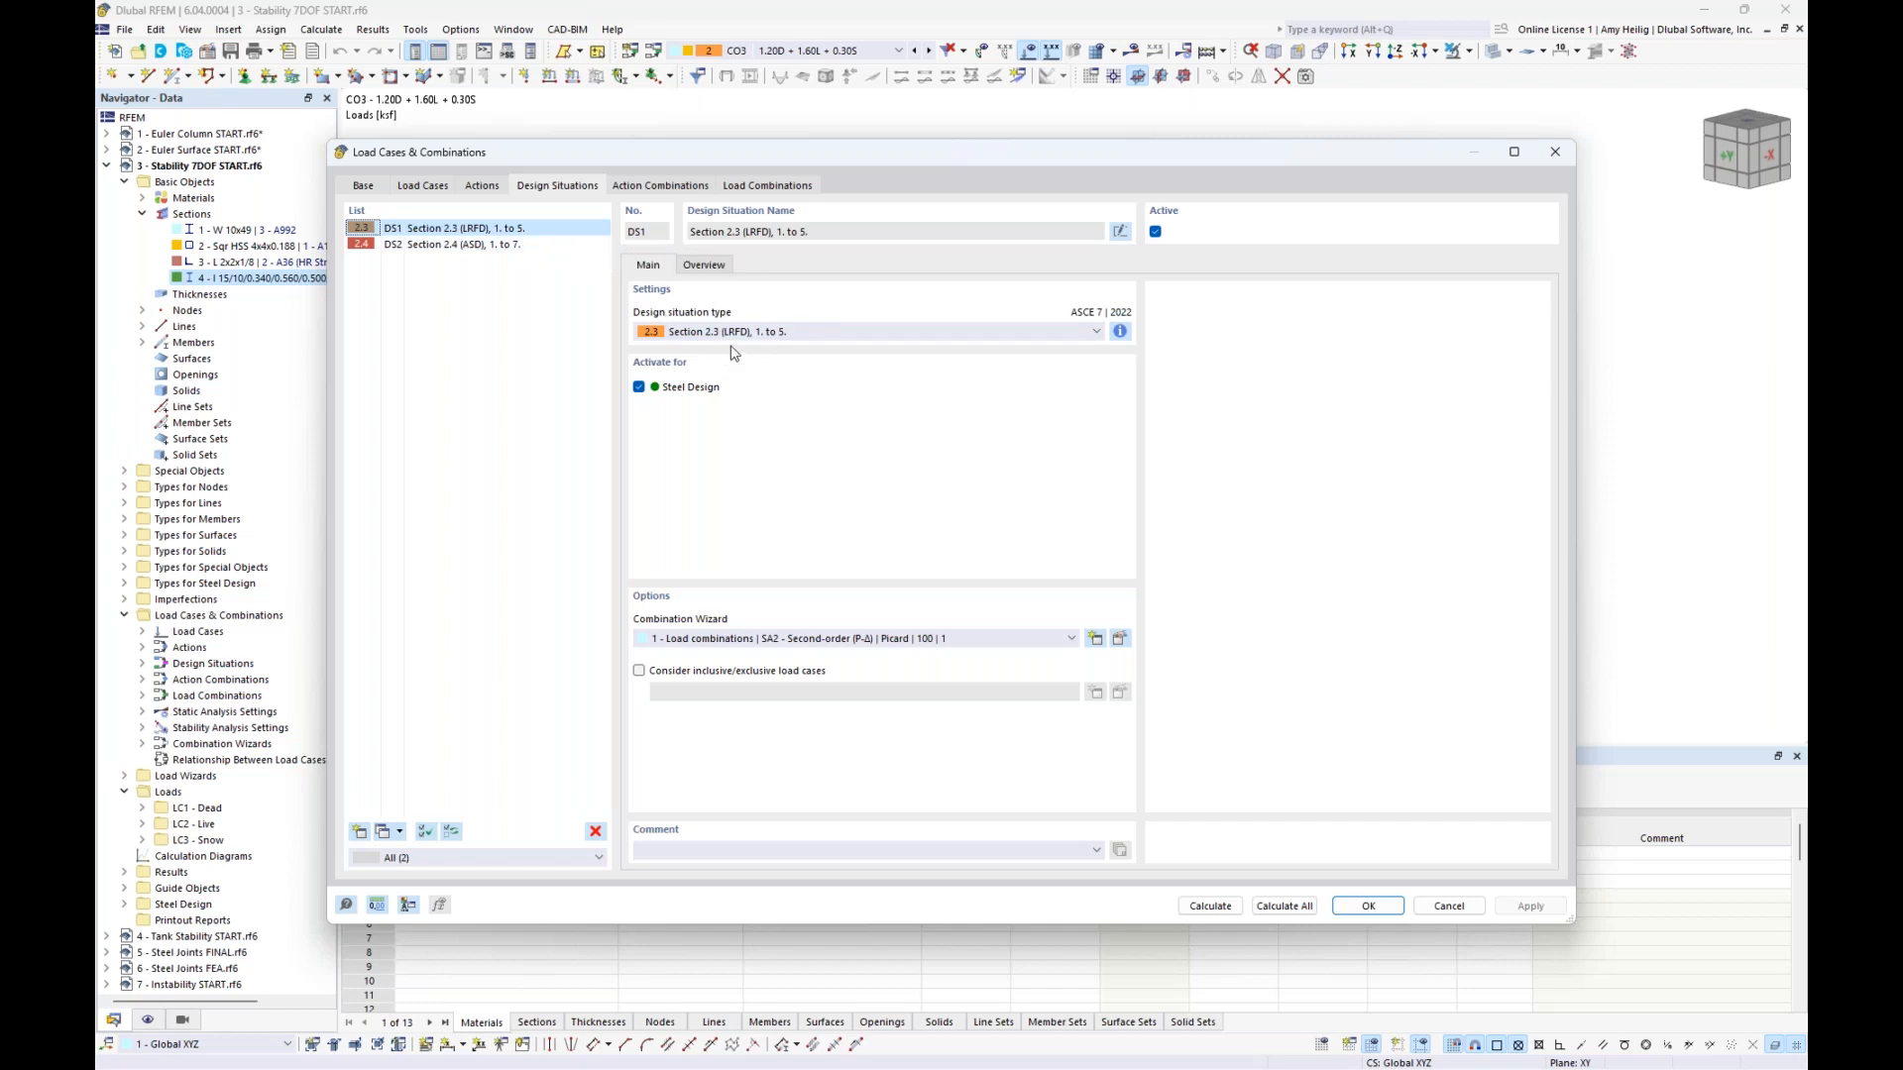
{"action": "left_click", "coordinate": [500, 248]}
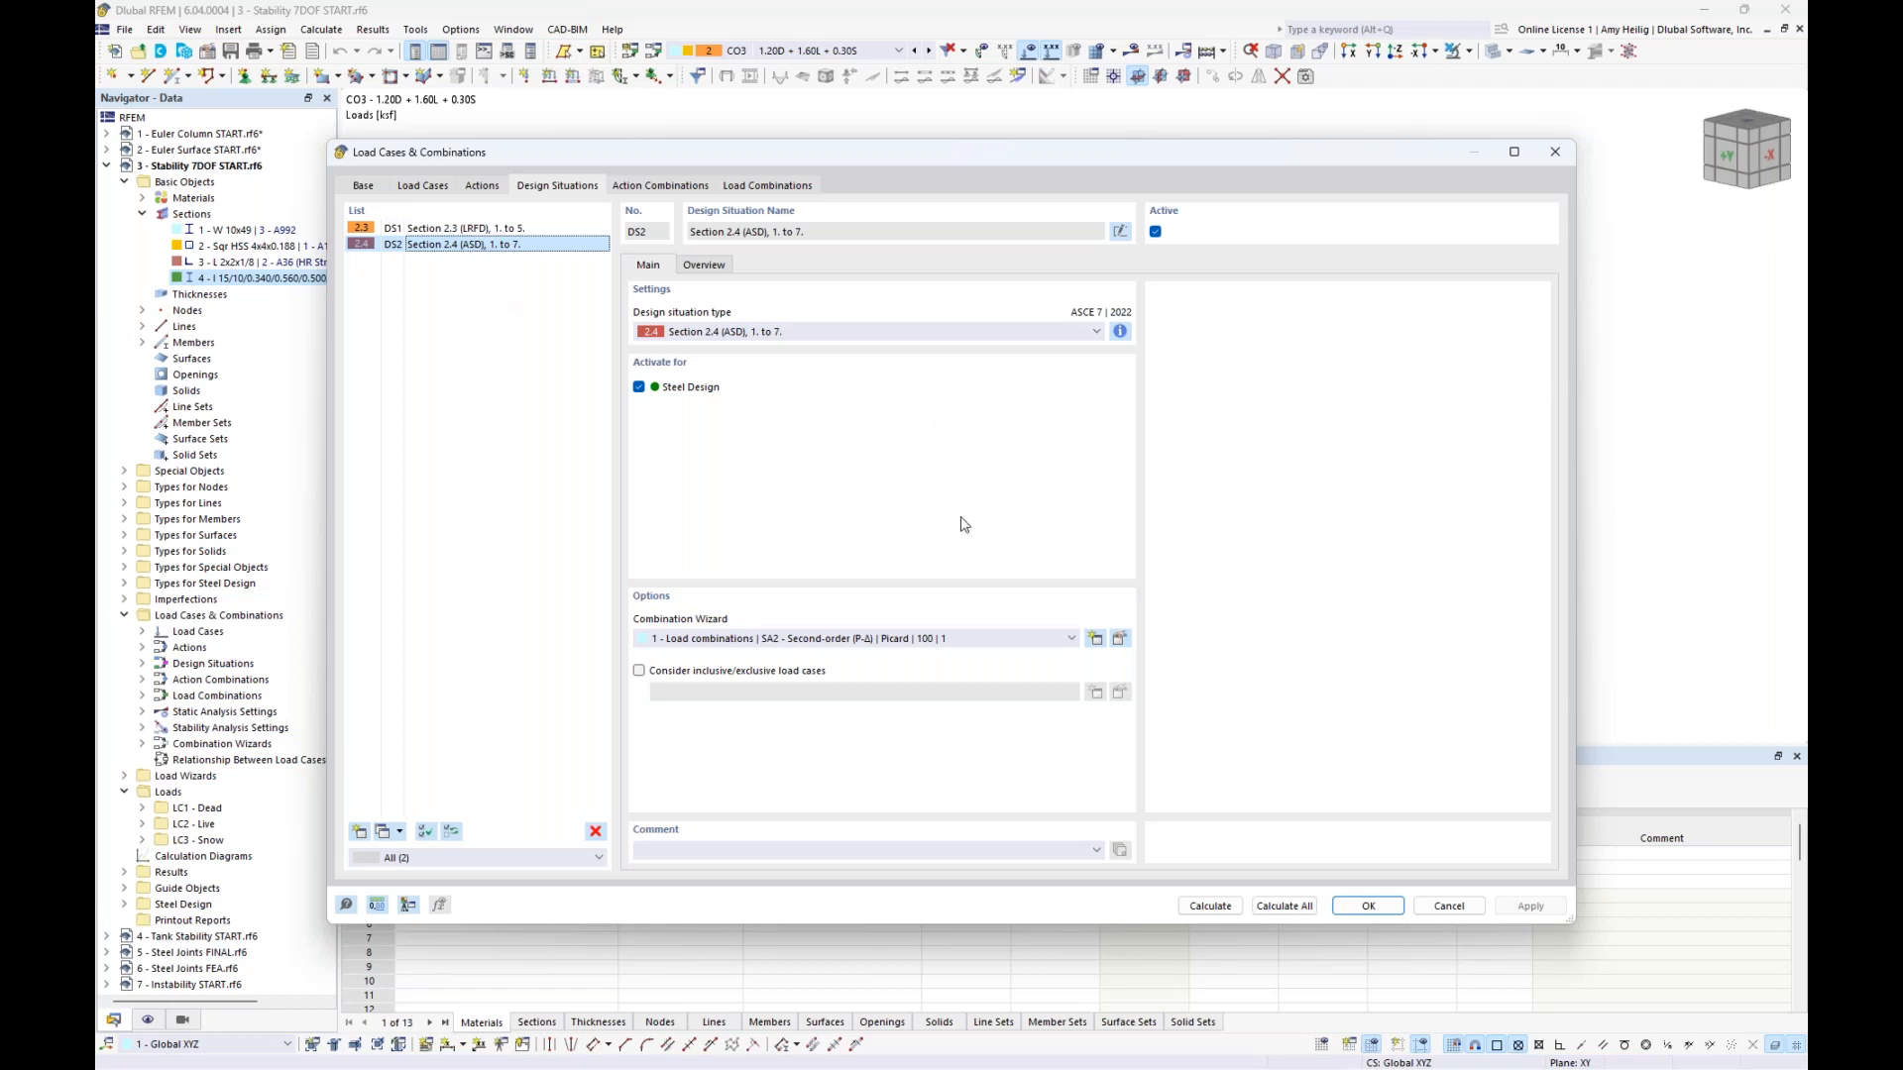
Activate stability analysis in combination wizard 1 with settings ST1, and set the number of lowest eigenvalues to 10
{"action": "left_click", "coordinate": [1120, 639]}
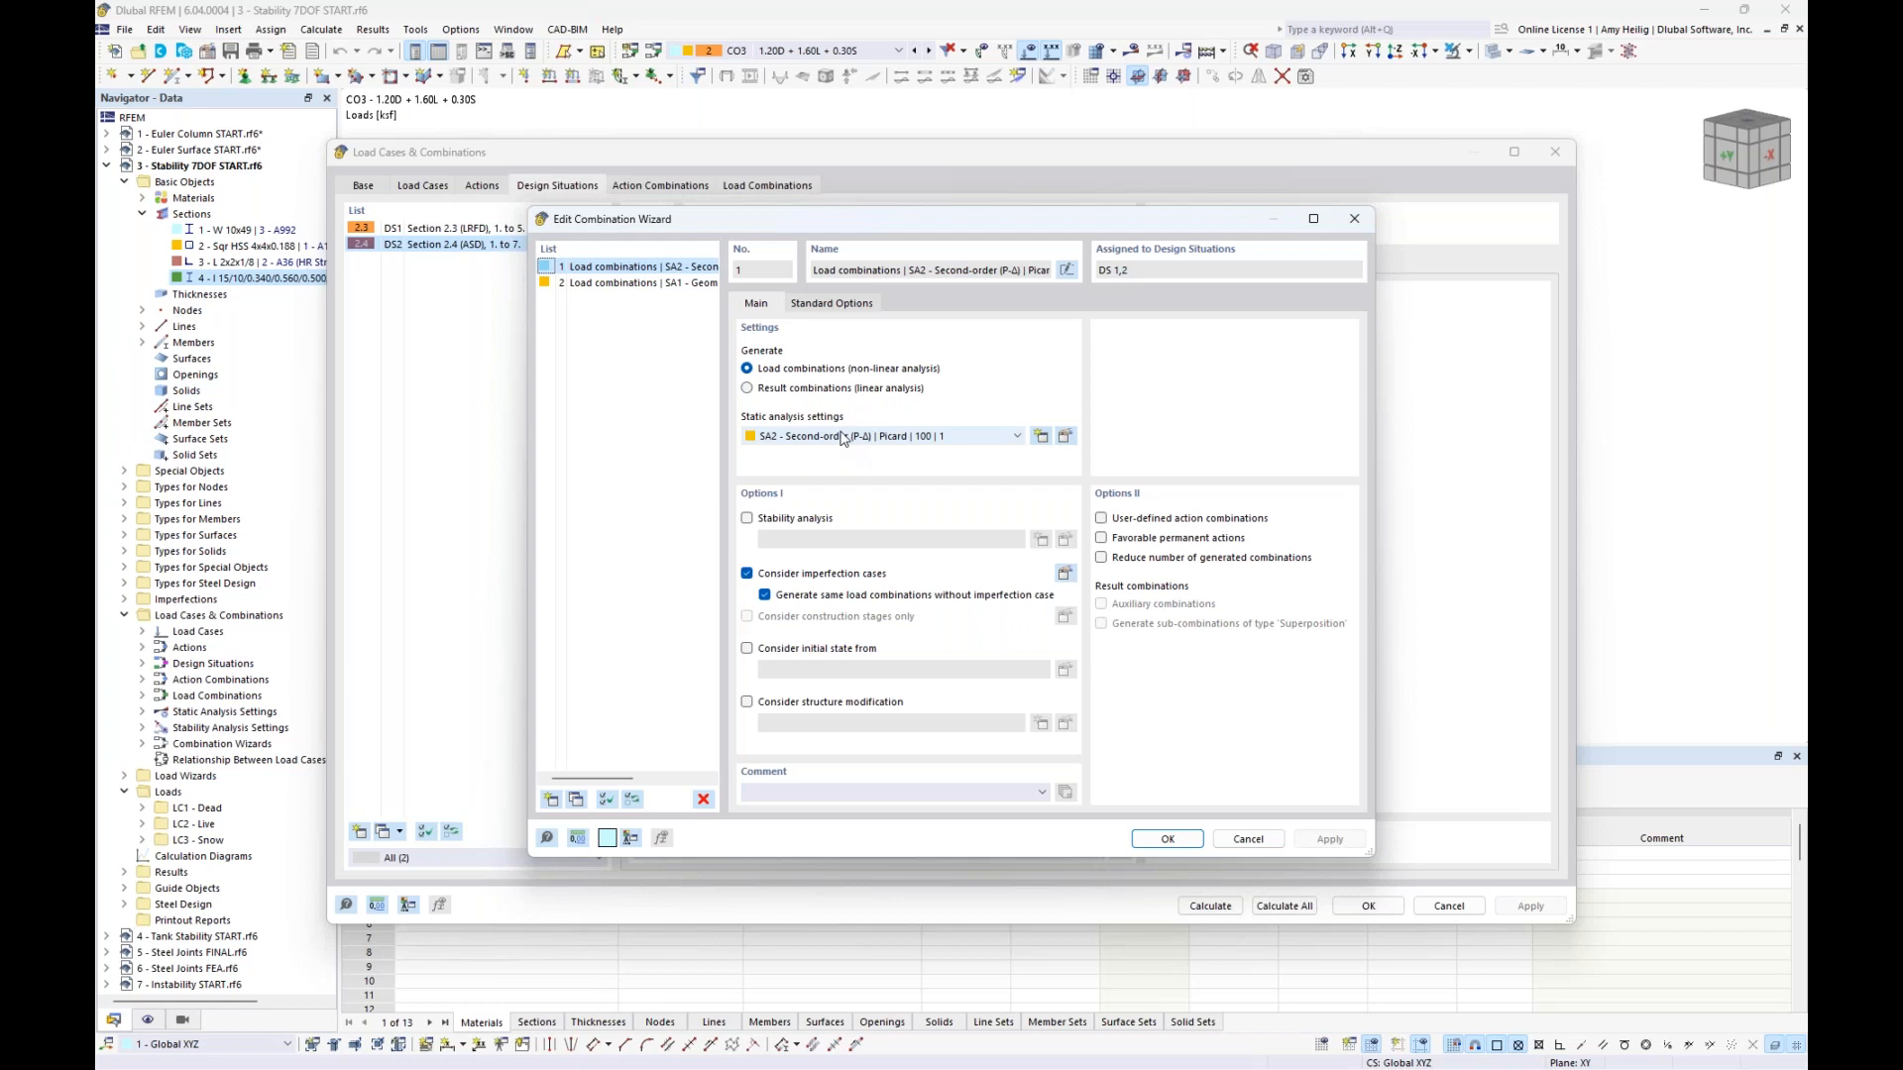
{"action": "left_click", "coordinate": [747, 521]}
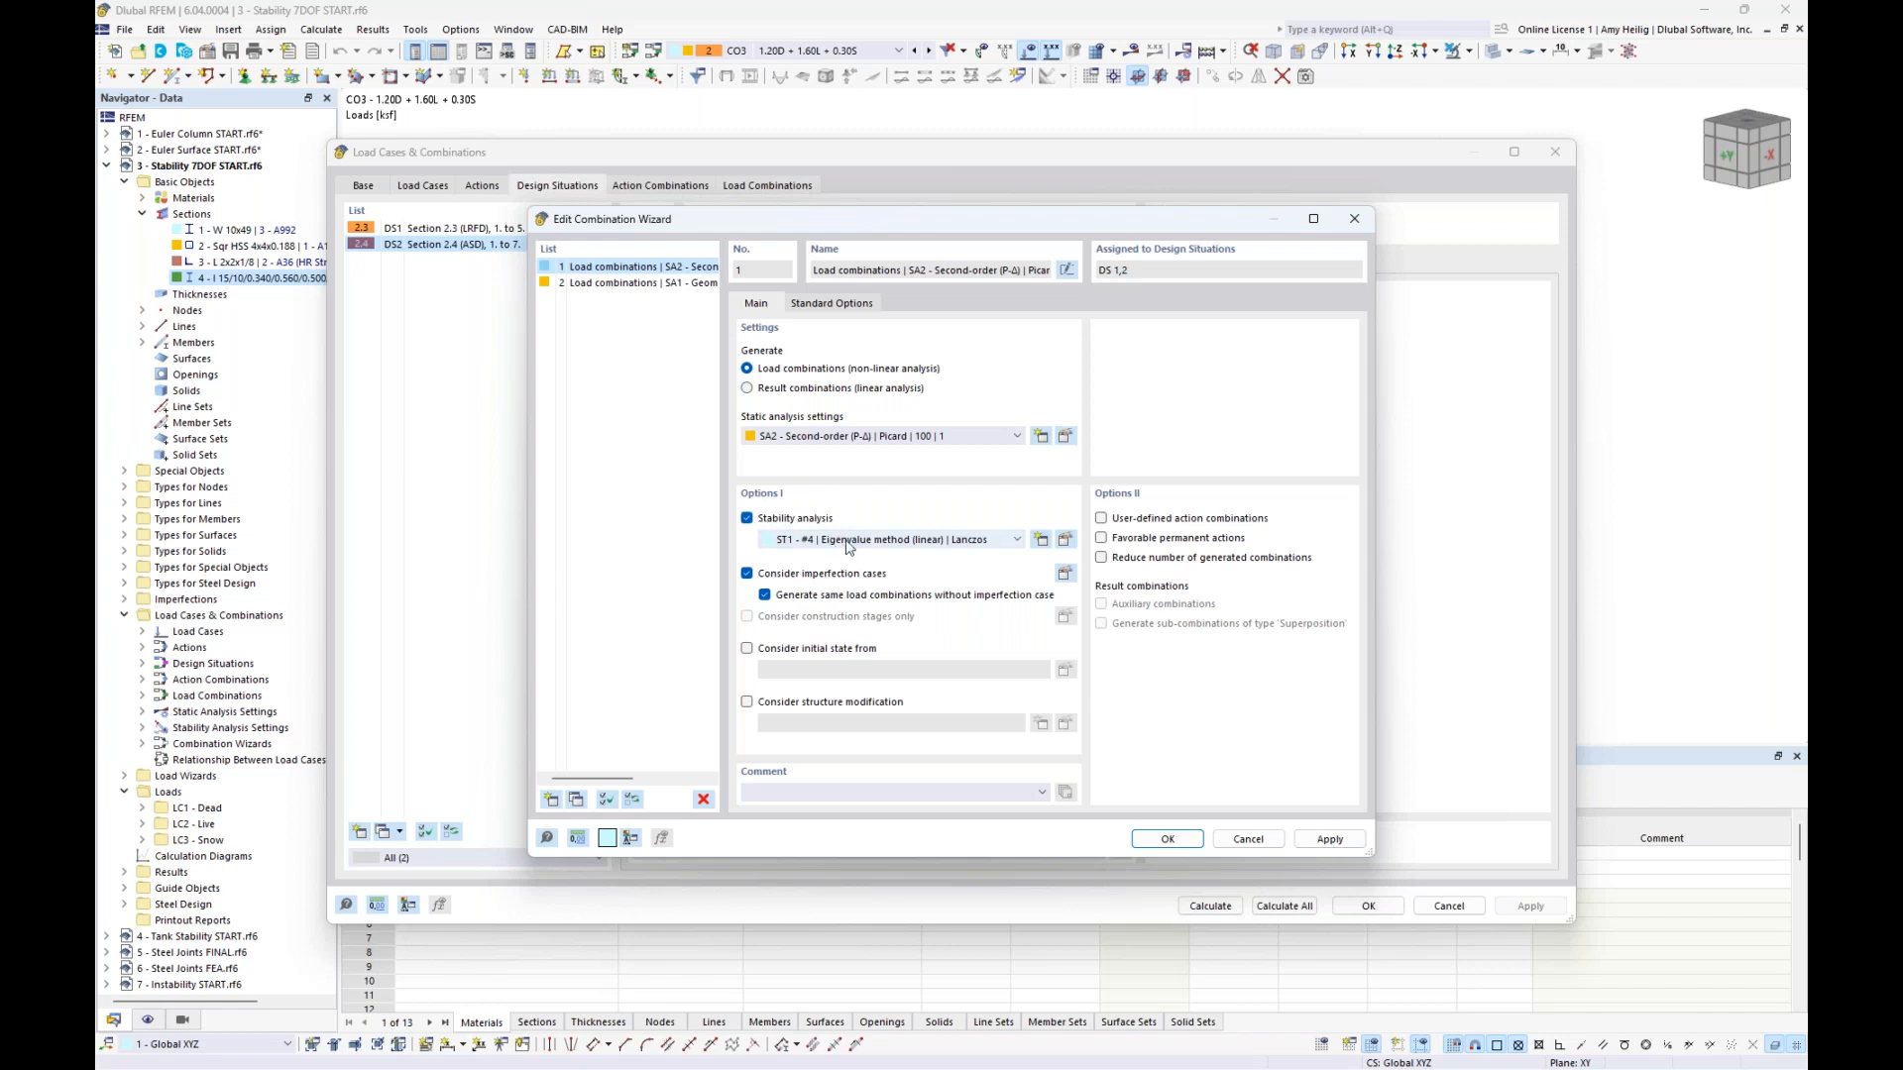
{"action": "left_click", "coordinate": [1065, 541]}
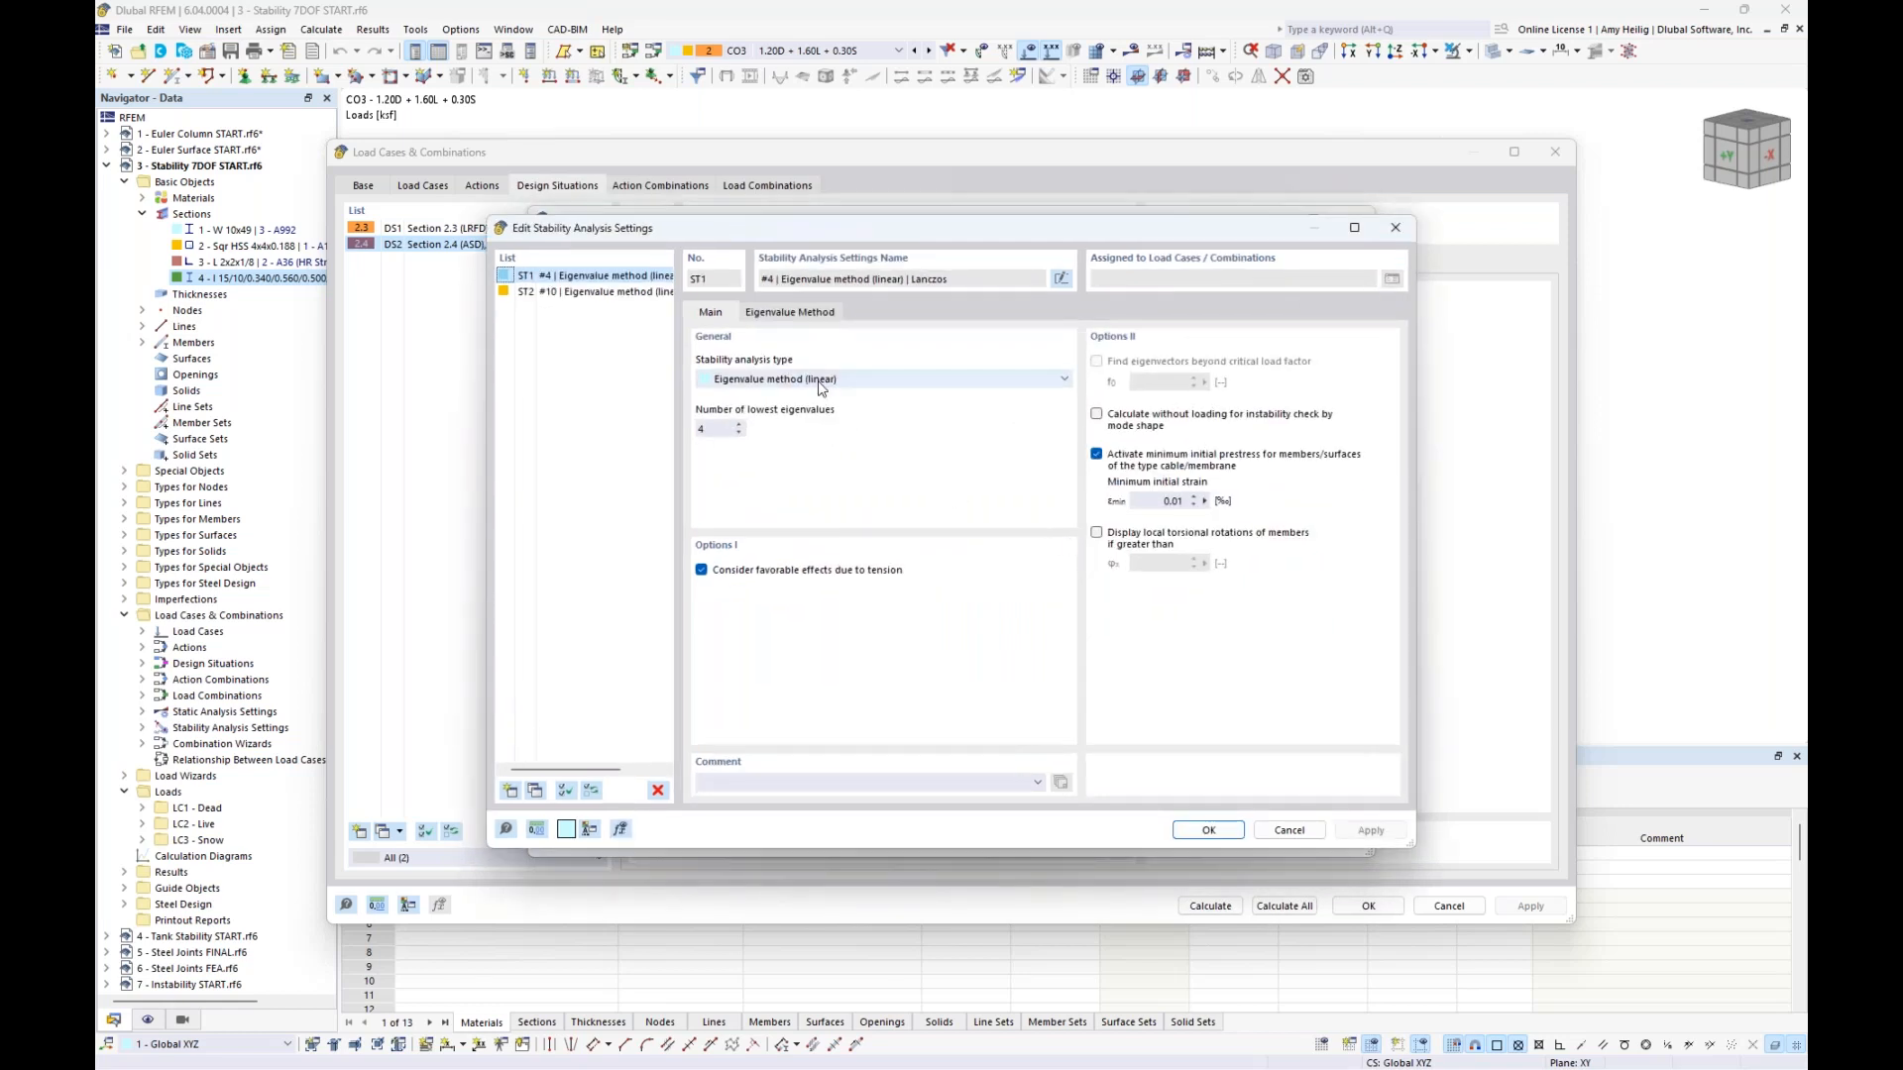
{"action": "double_click", "coordinate": [720, 432]}
{"action": "type", "text": "10"}
{"action": "left_click", "coordinate": [1208, 831]}
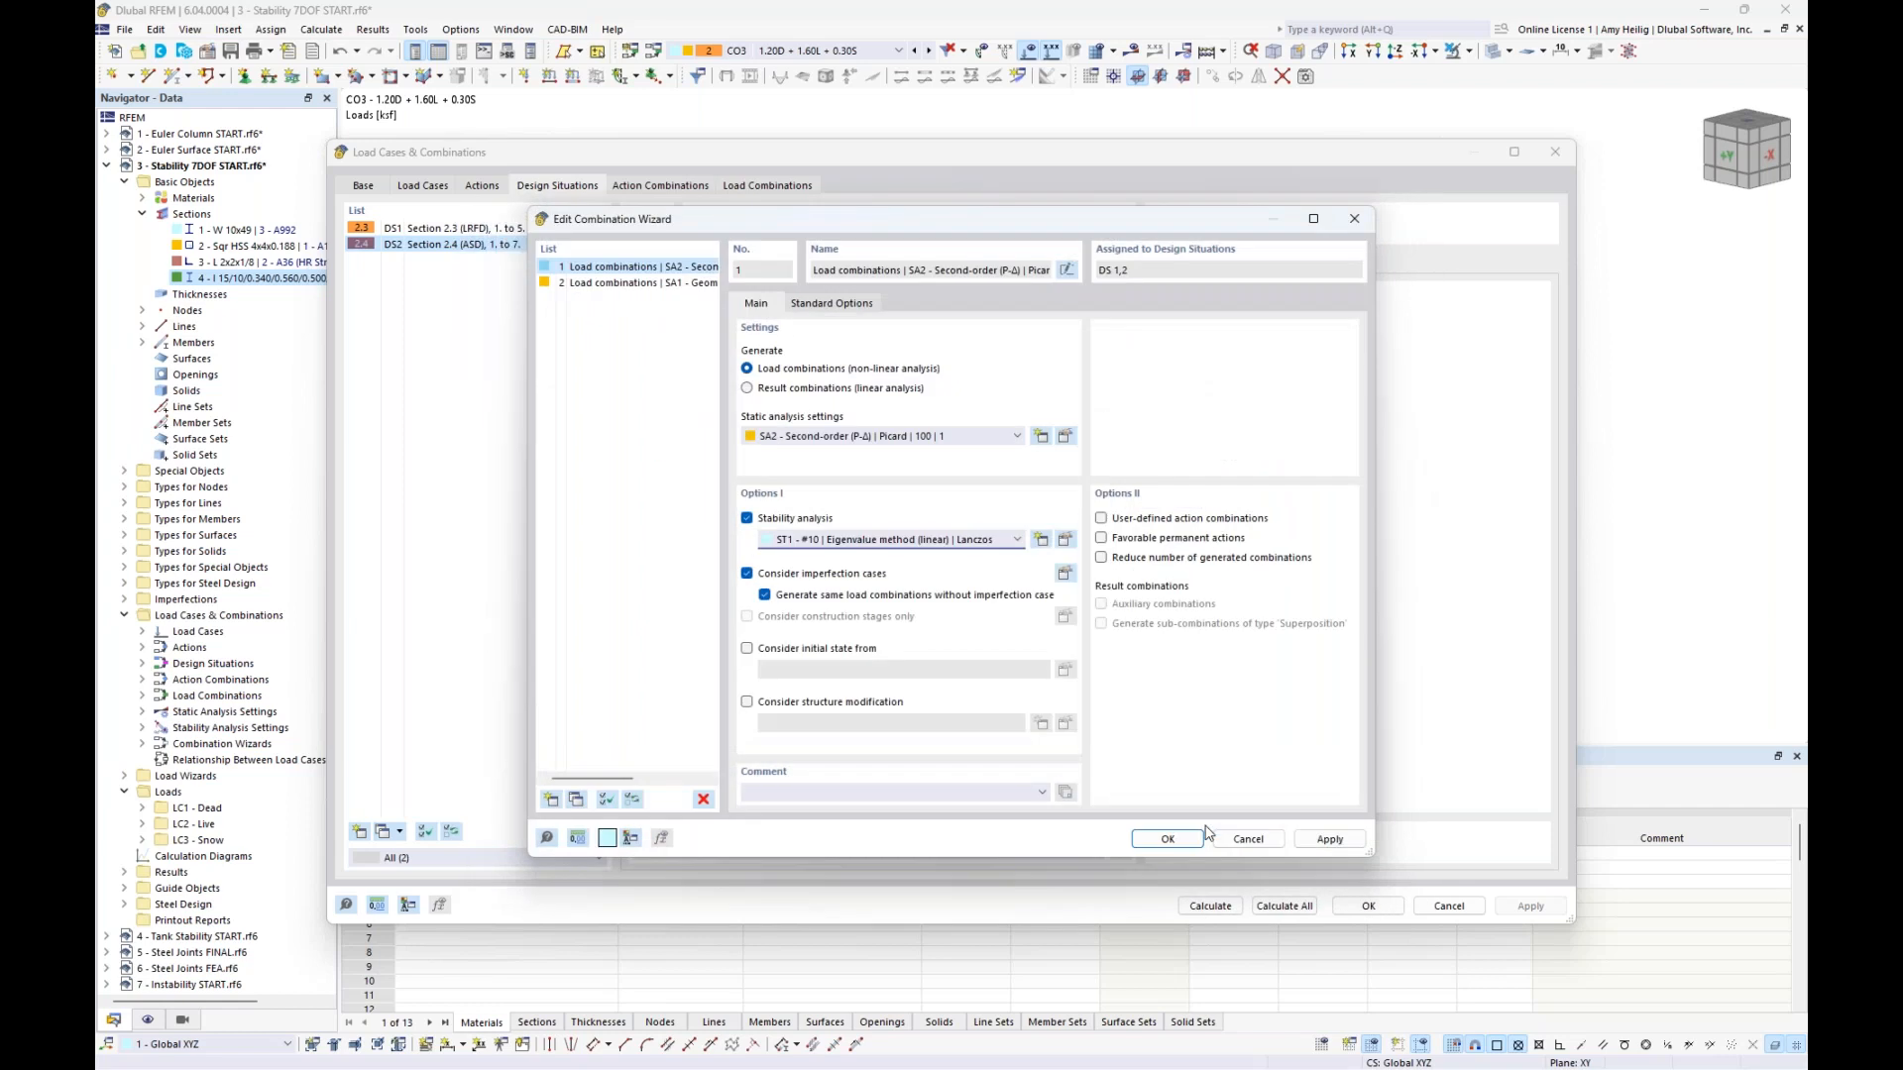
{"action": "left_click", "coordinate": [1179, 841]}
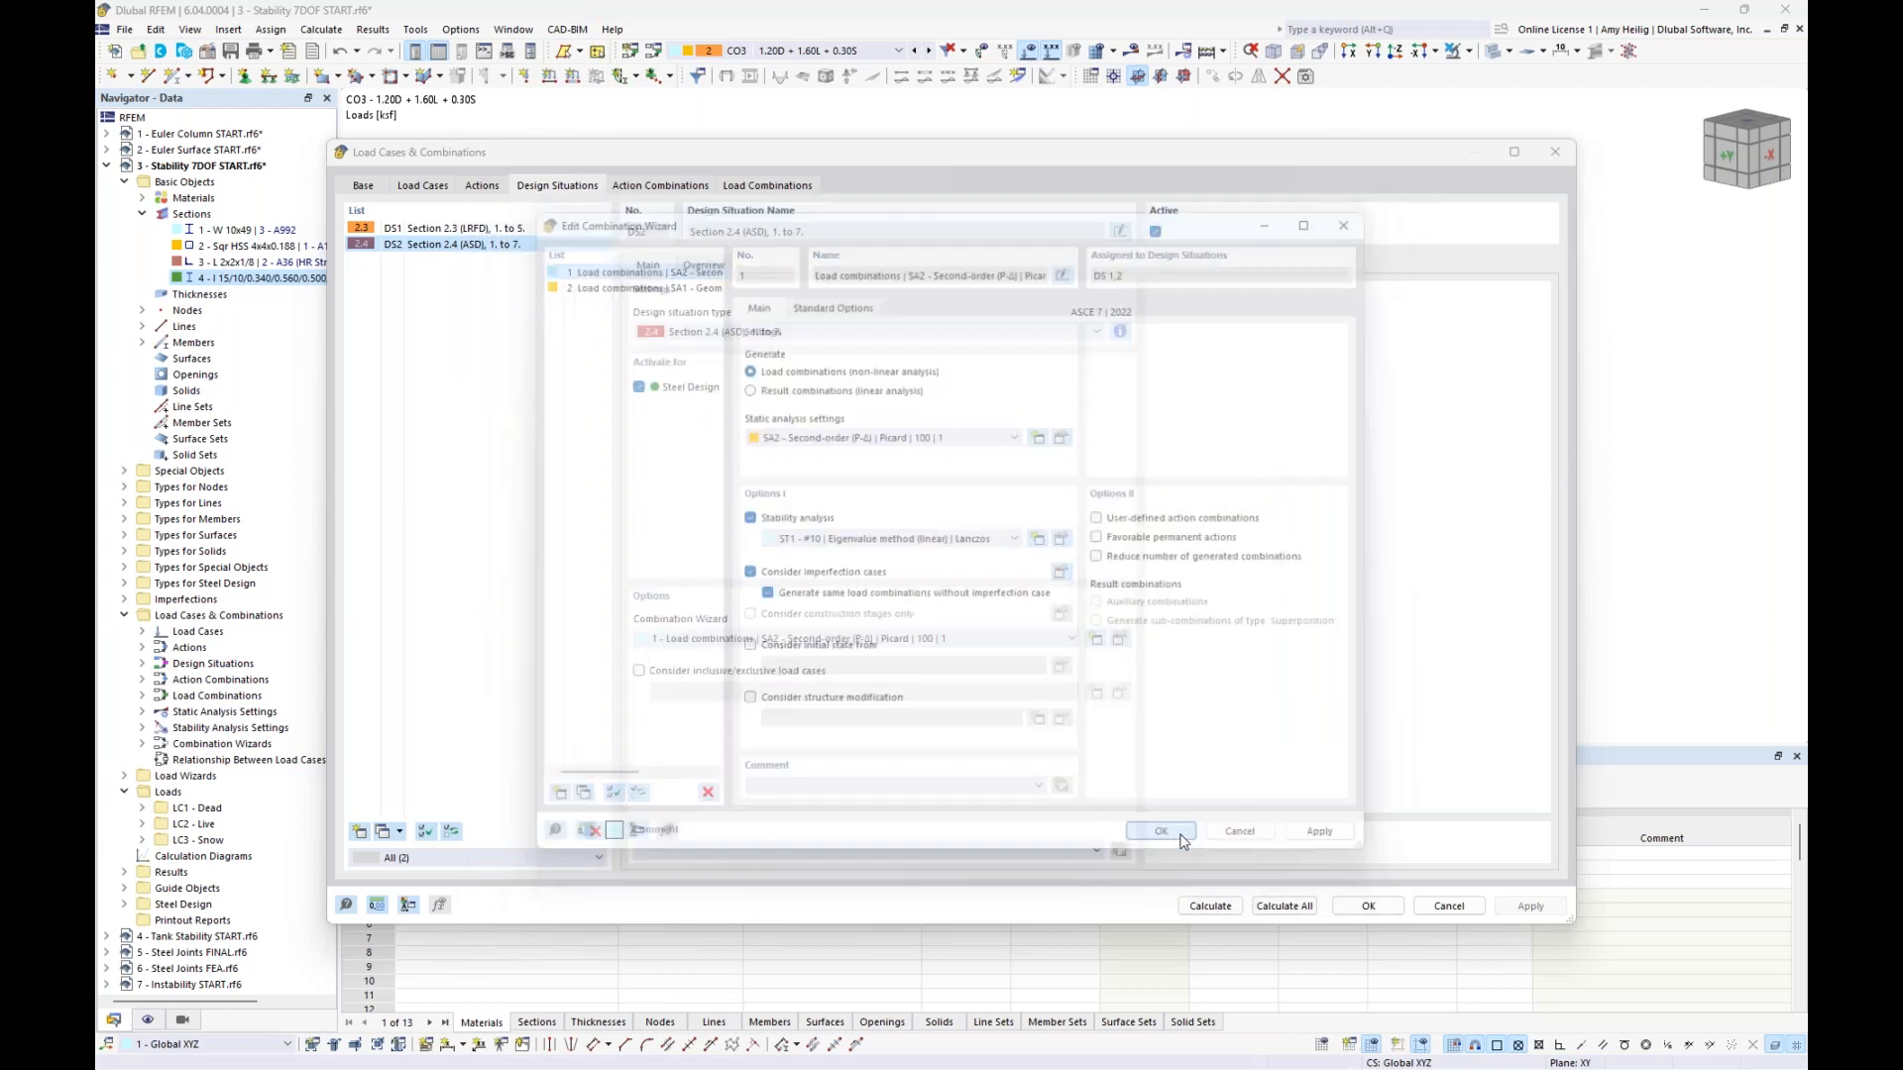
Check the critical load calculation settings of load combinations CO1 to CO6
{"action": "left_click", "coordinate": [756, 189]}
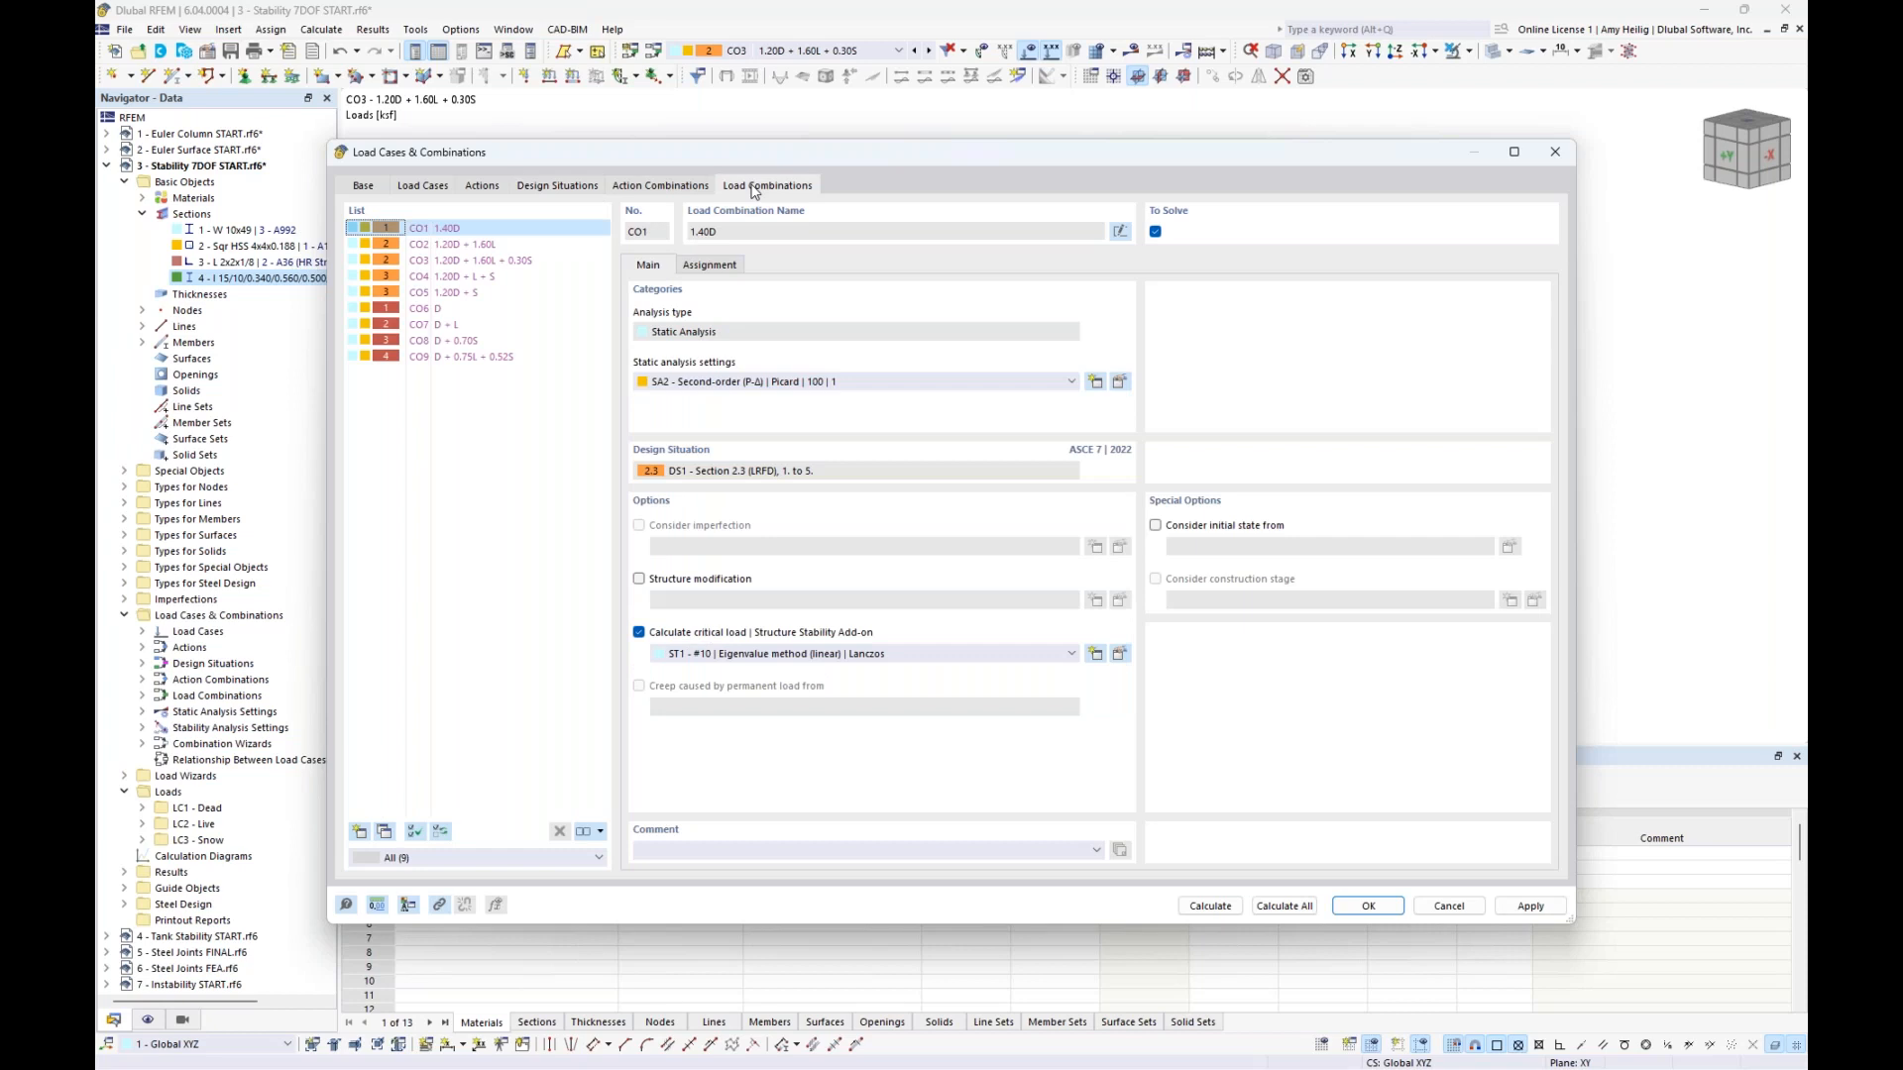
{"action": "left_click", "coordinate": [462, 247]}
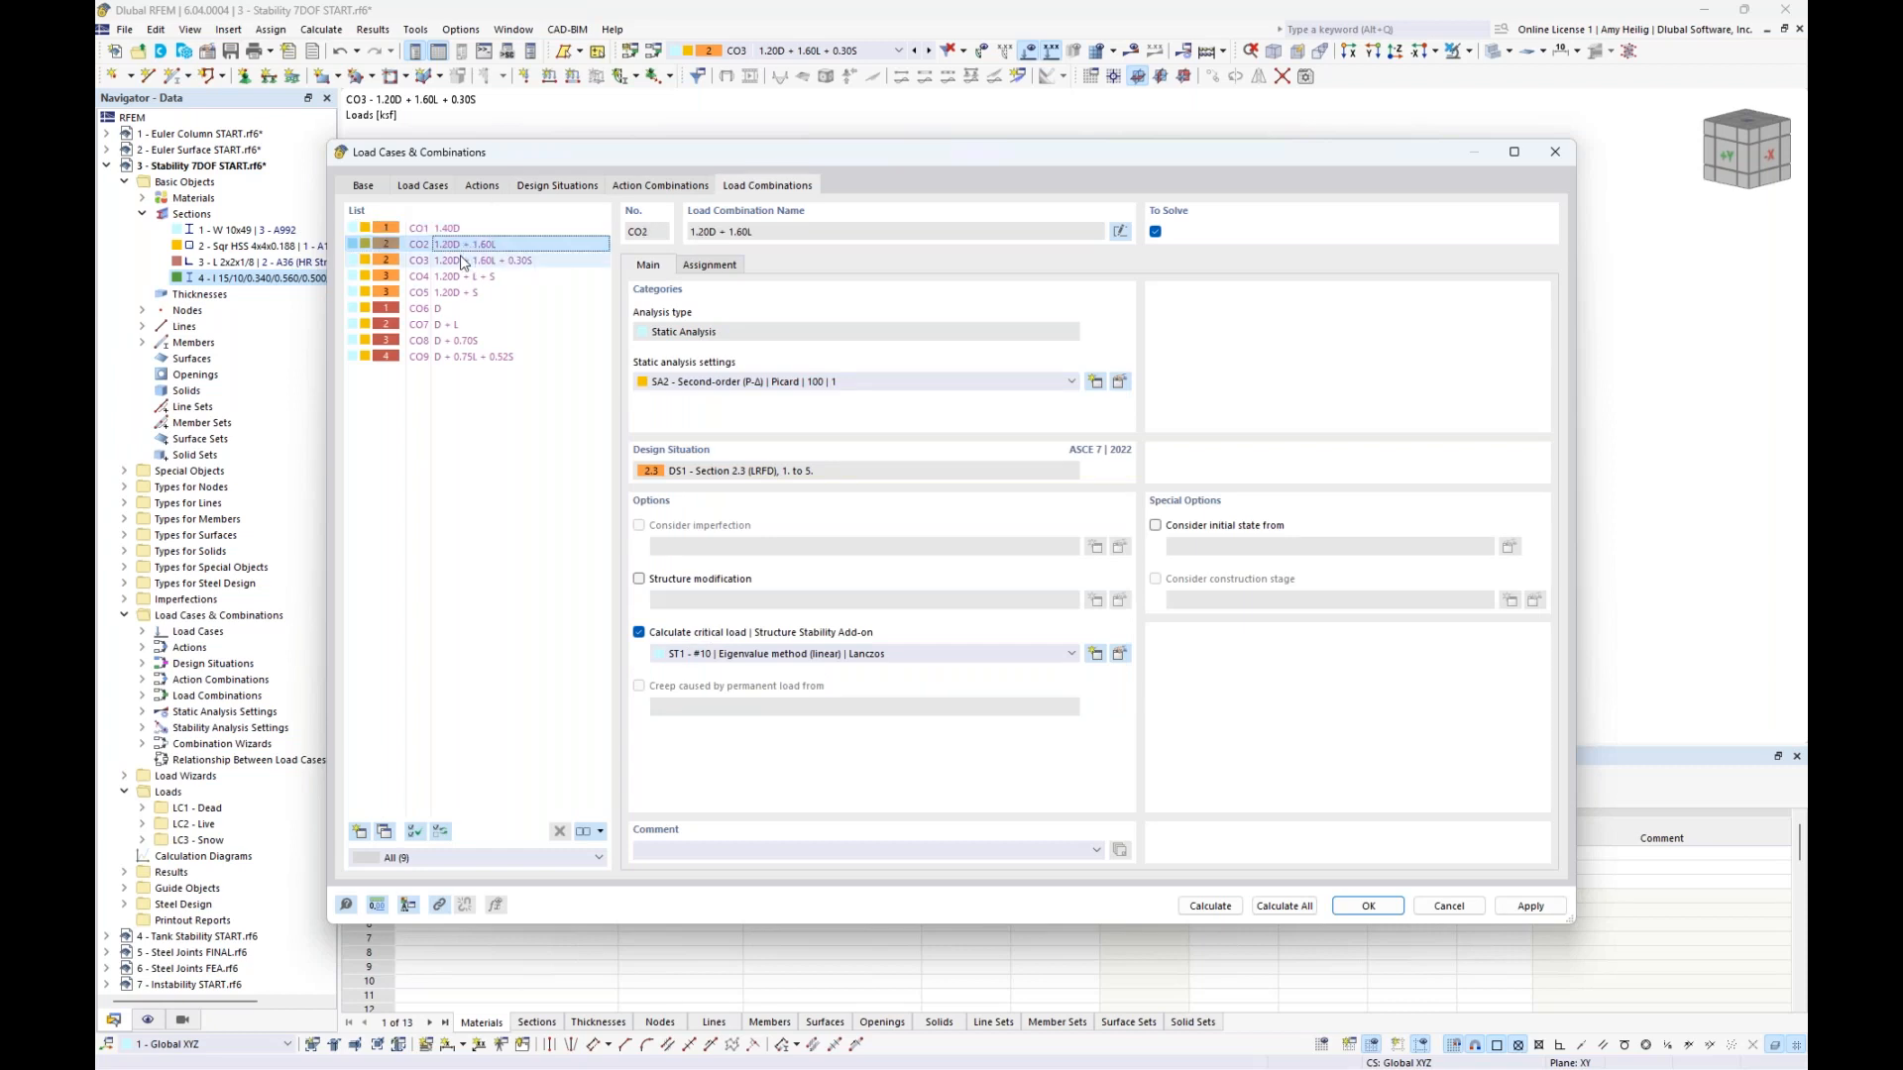
{"action": "left_click", "coordinate": [462, 261]}
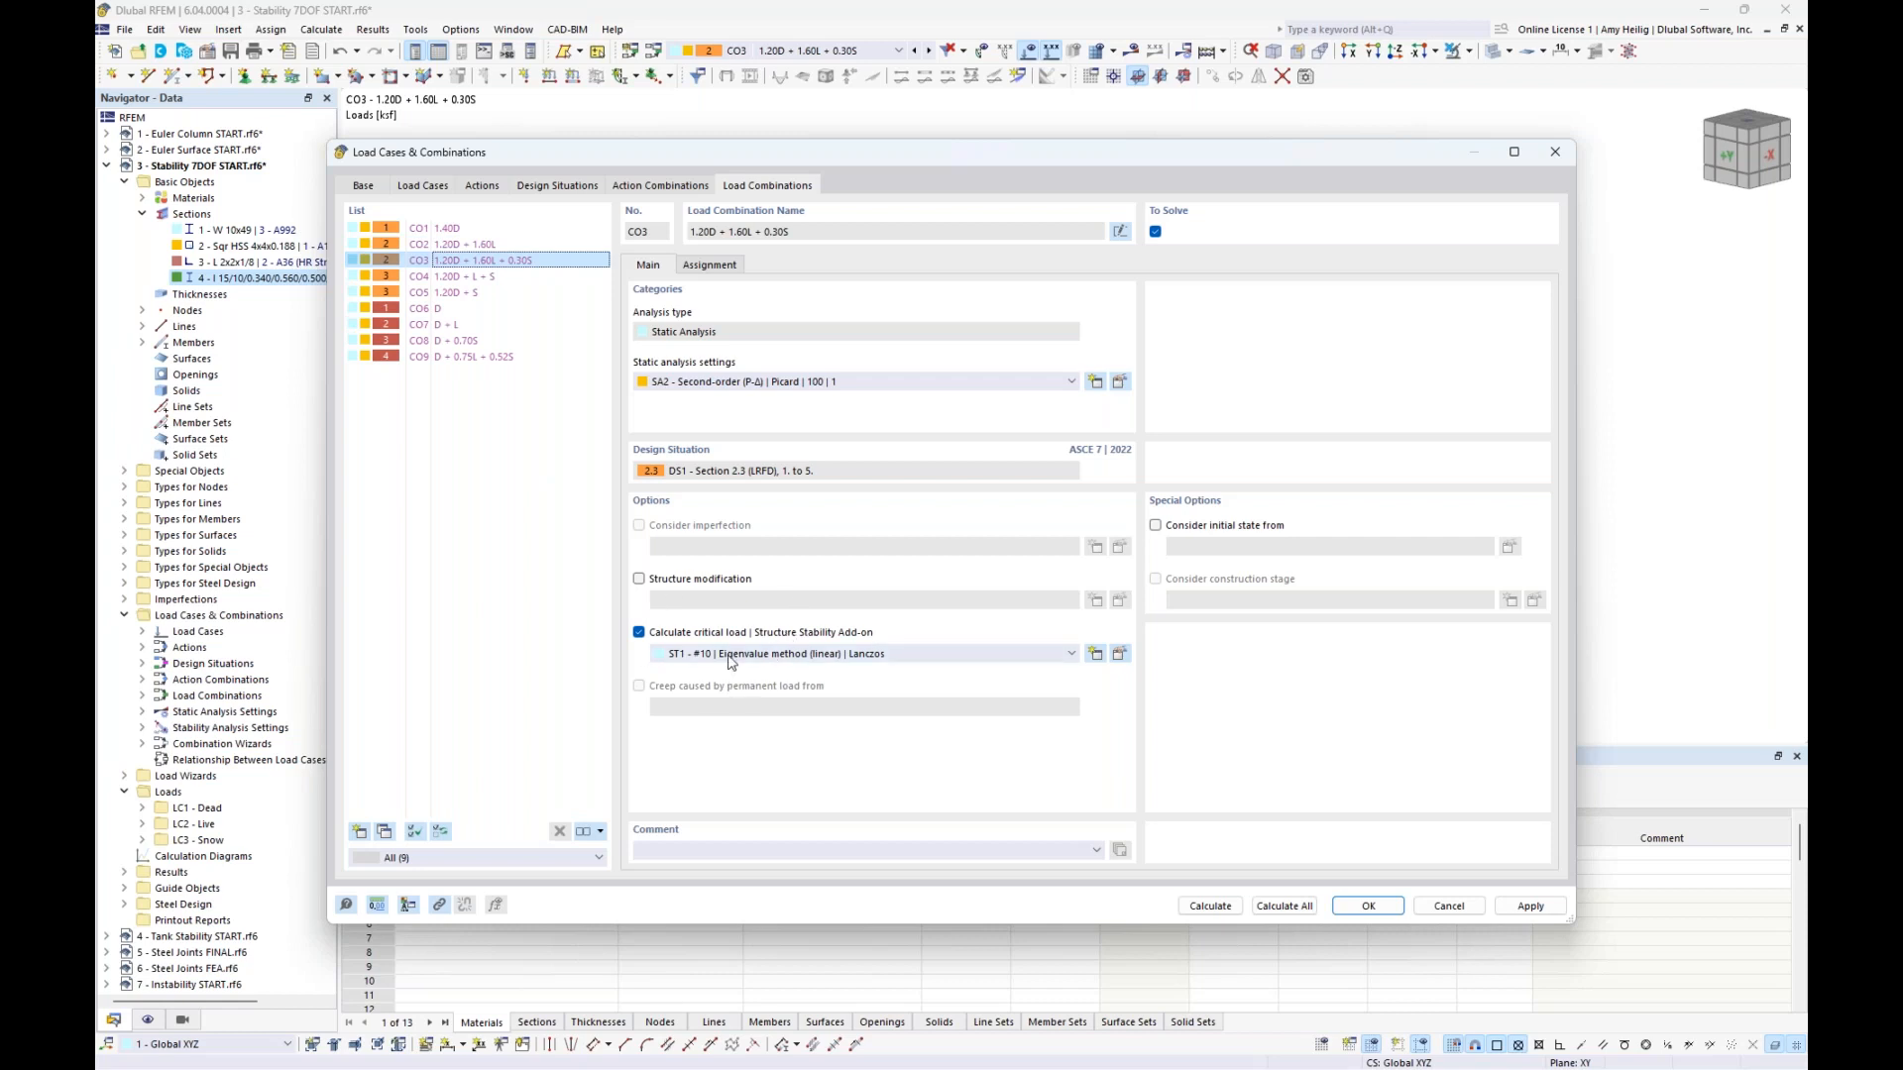
{"action": "left_click", "coordinate": [453, 277]}
{"action": "left_click", "coordinate": [453, 294]}
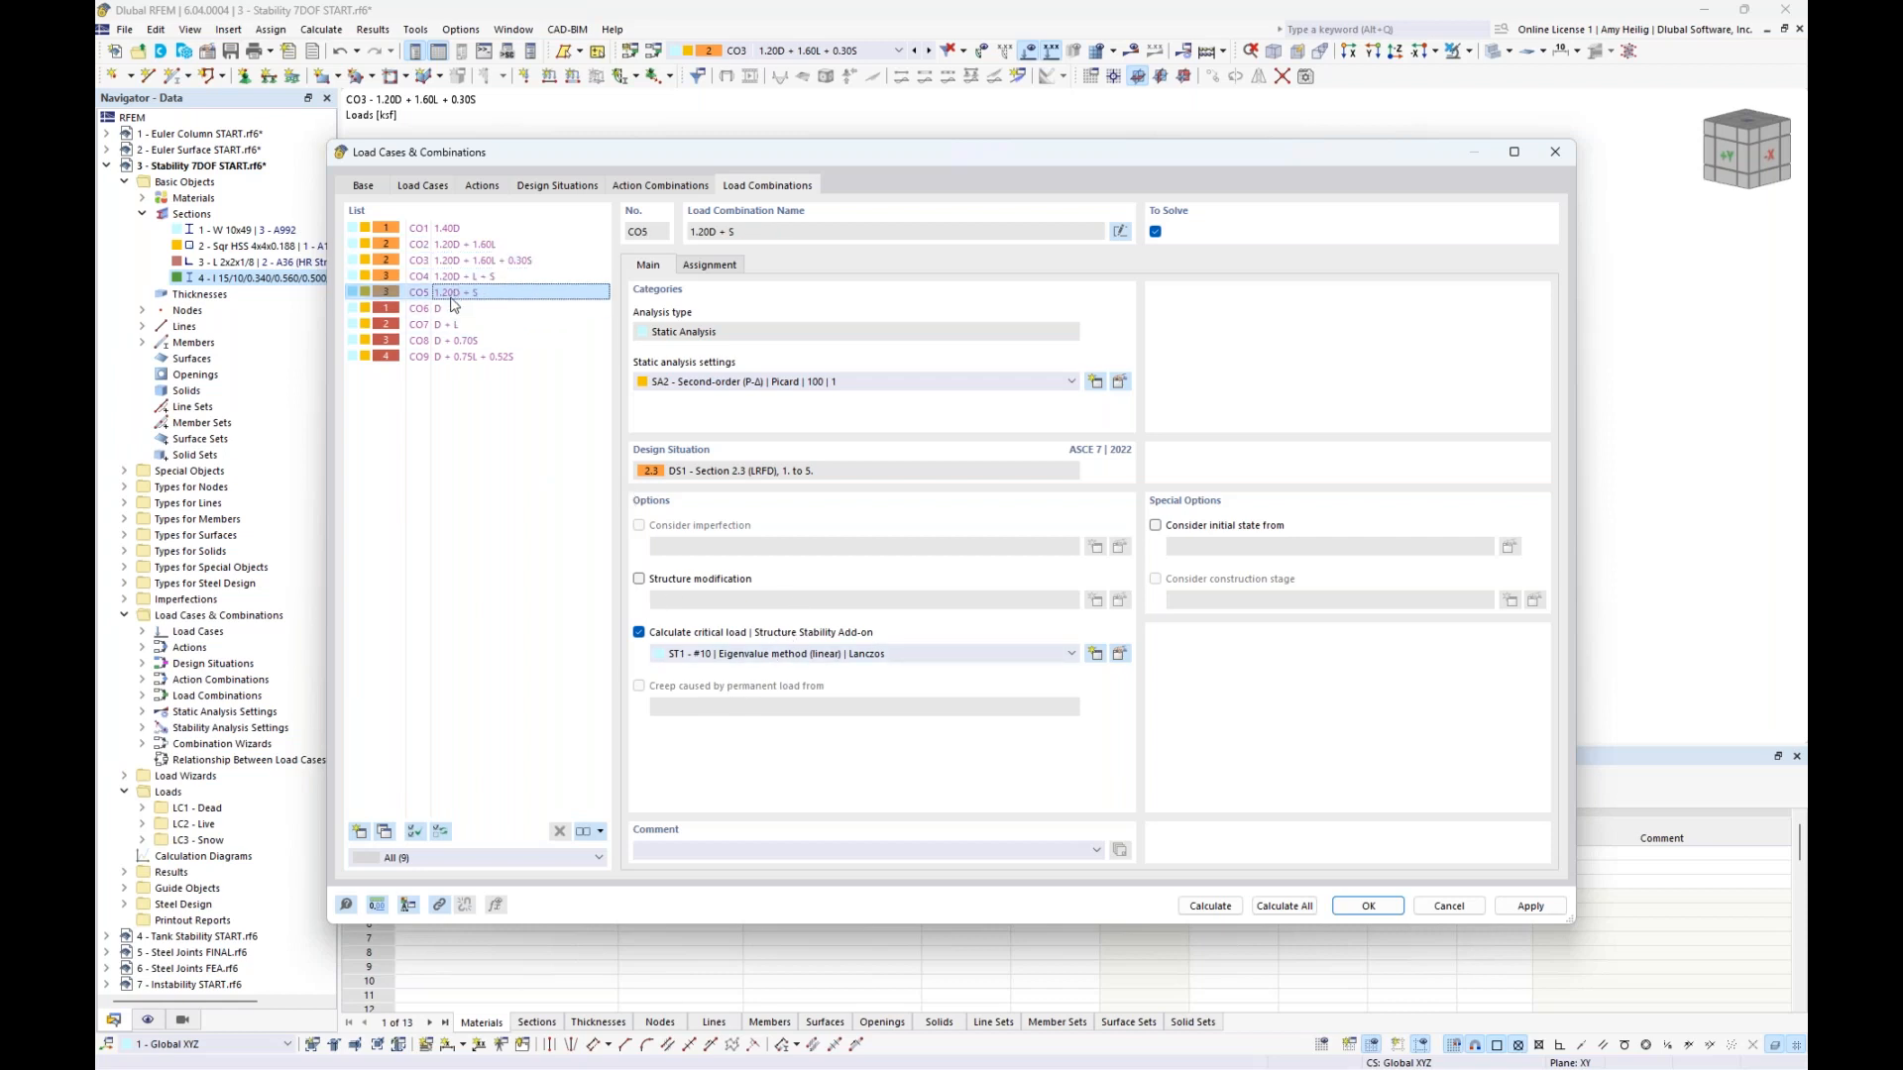
{"action": "left_click", "coordinate": [453, 310]}
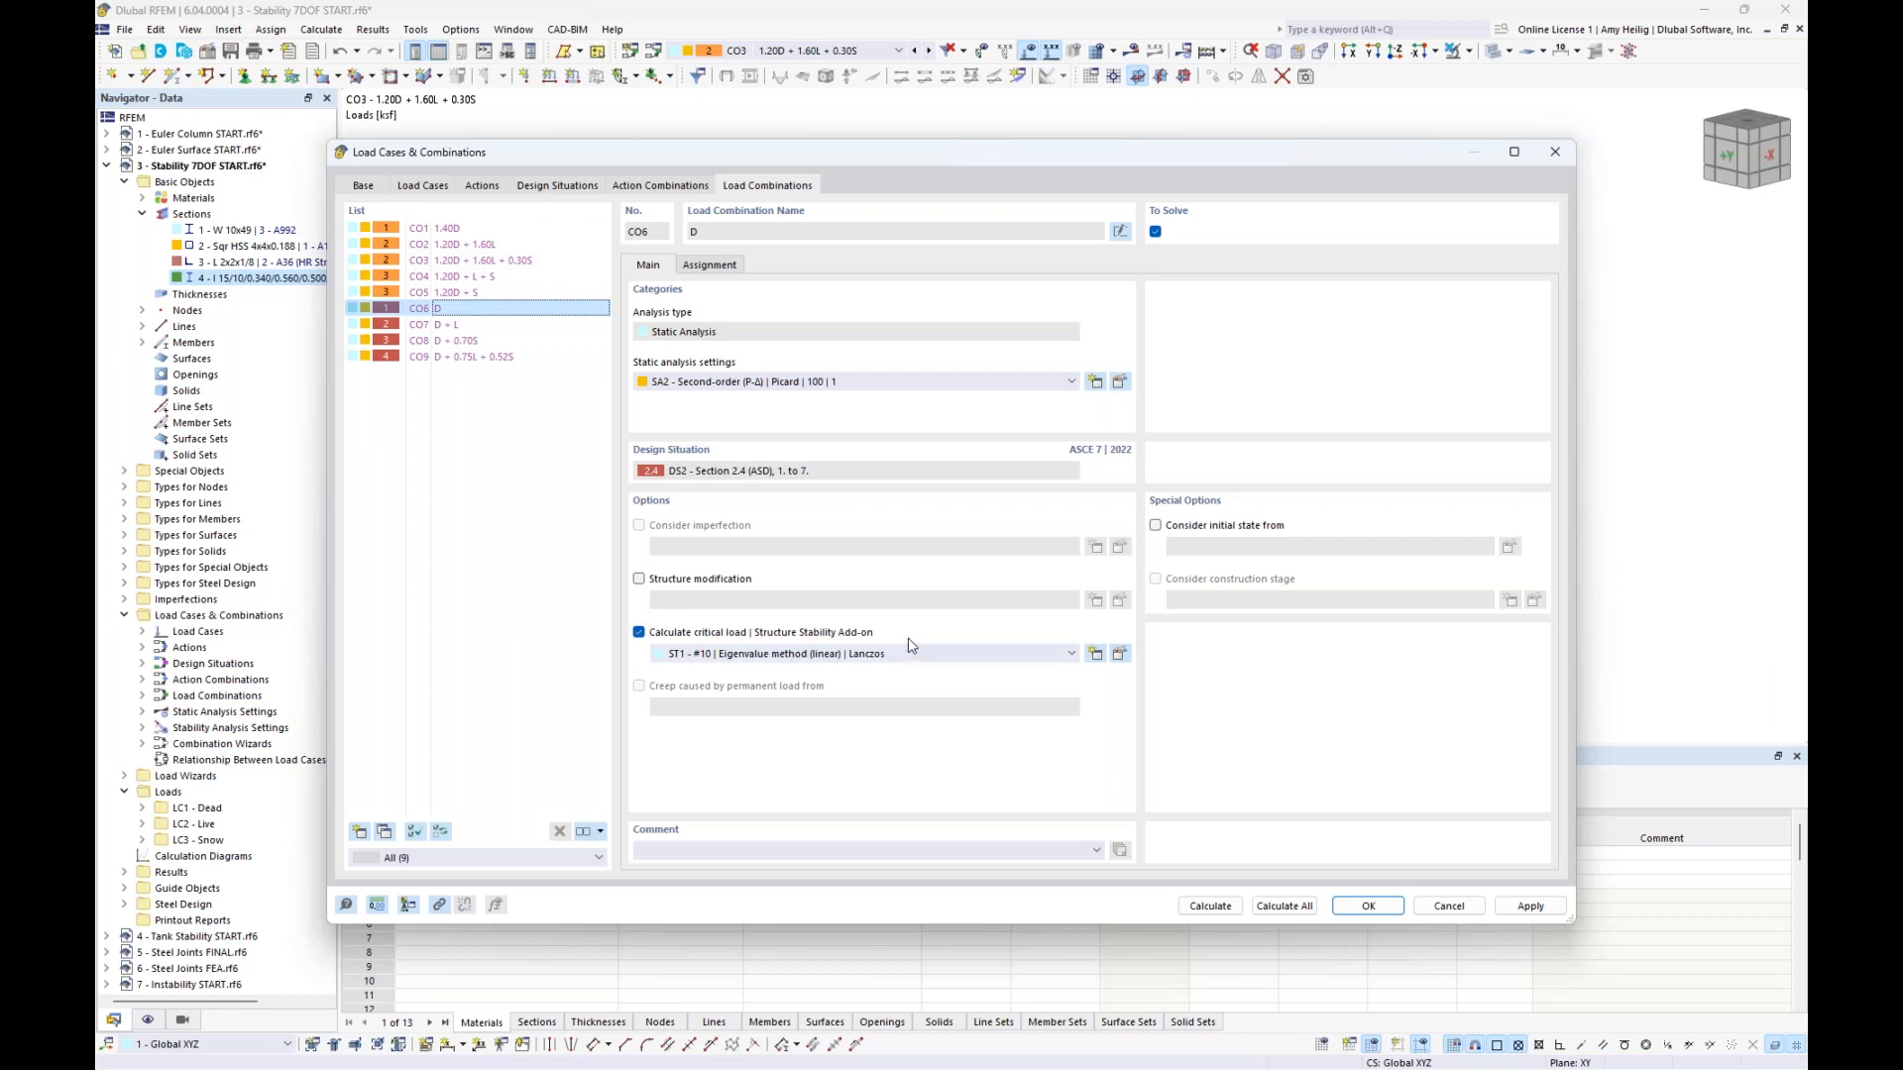
{"action": "left_click", "coordinate": [456, 277]}
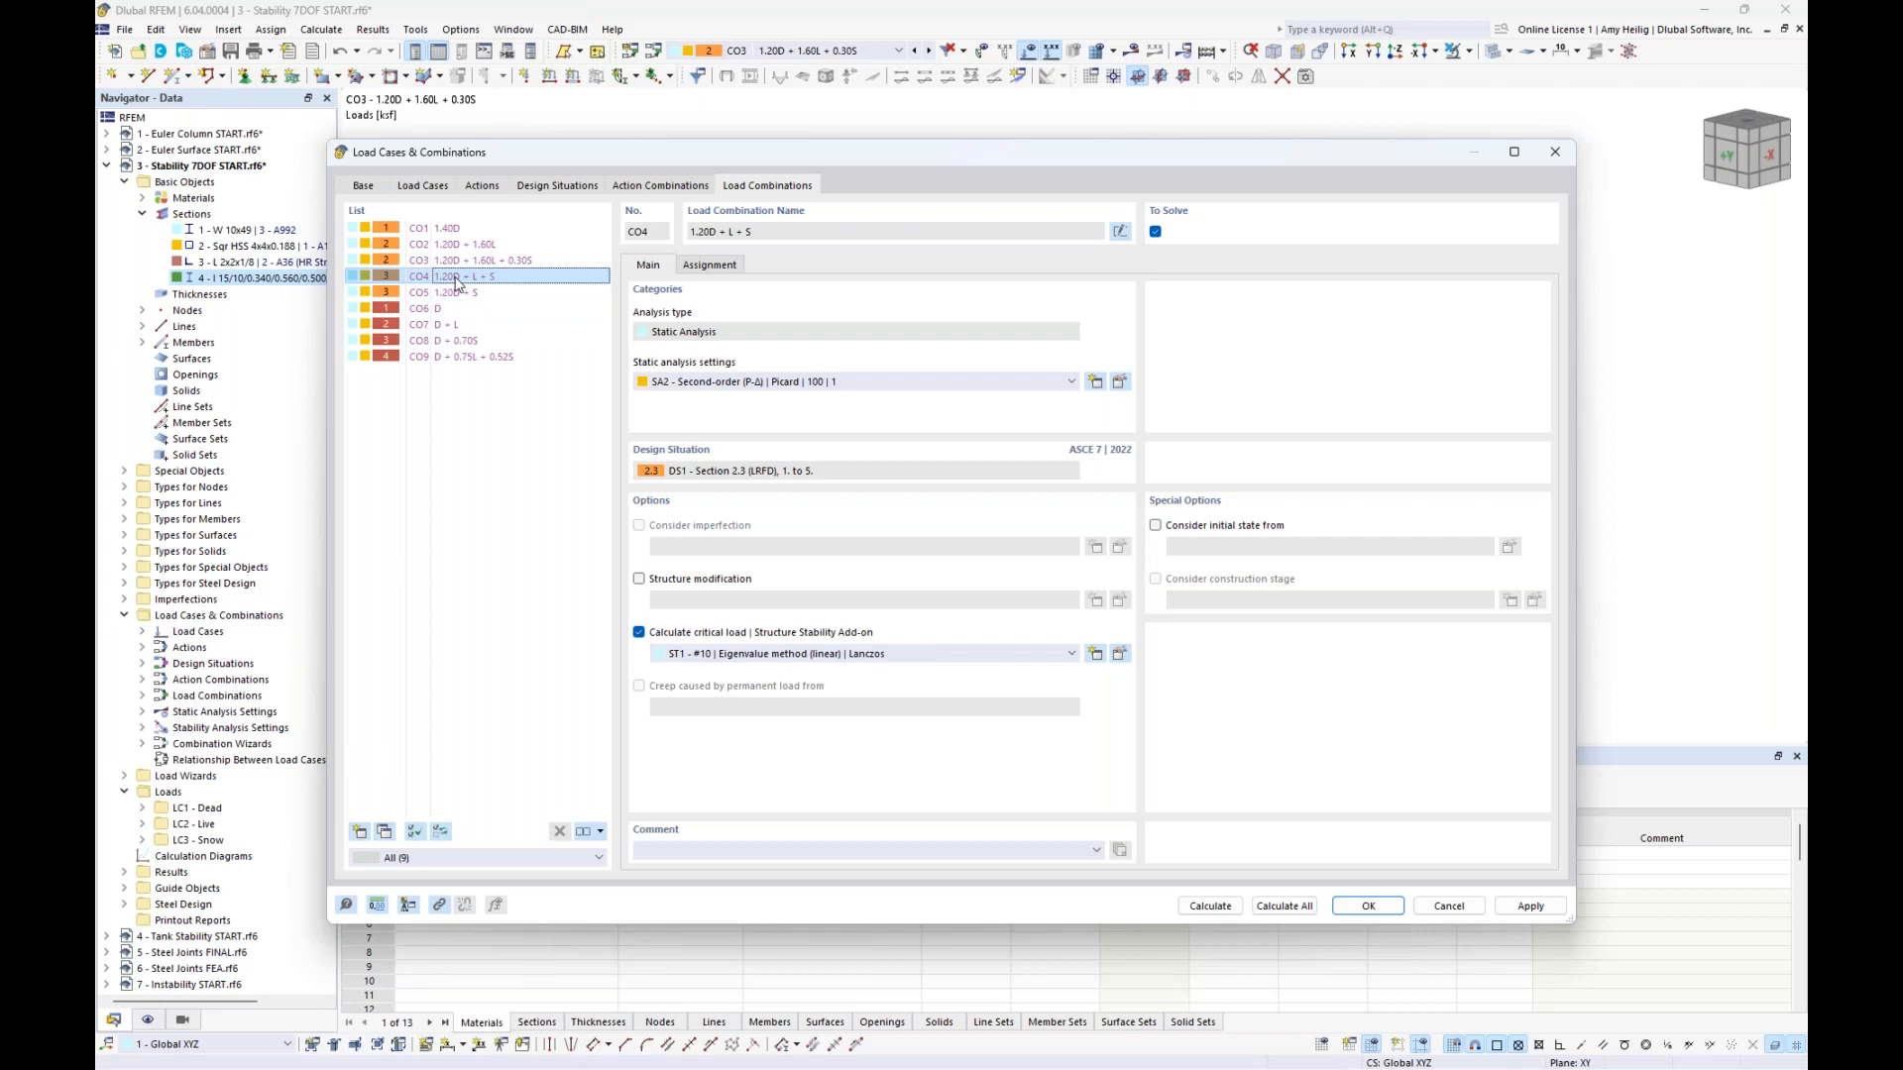
Calculate all load cases and combinations, and display the static results of design situation DS1 with the loads hidden
{"action": "left_click", "coordinate": [1283, 904]}
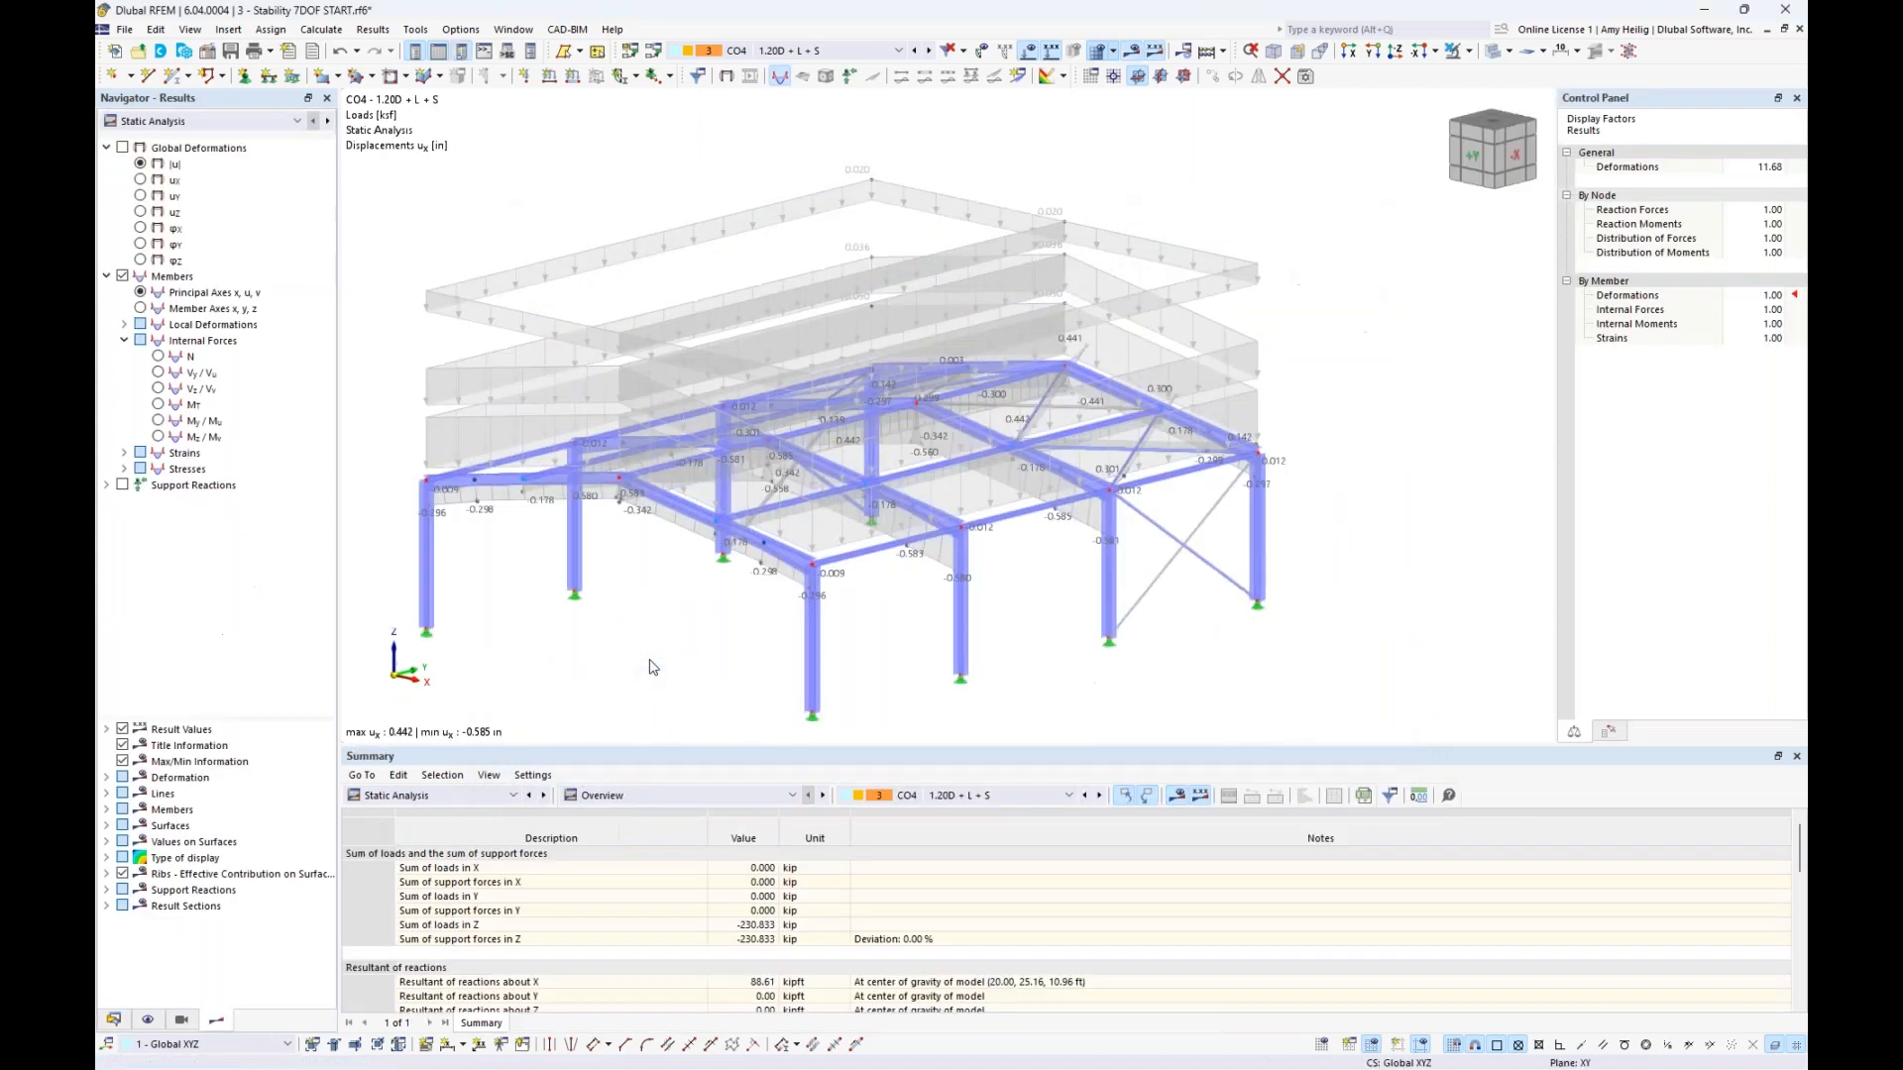
{"action": "left_click", "coordinate": [1029, 55]}
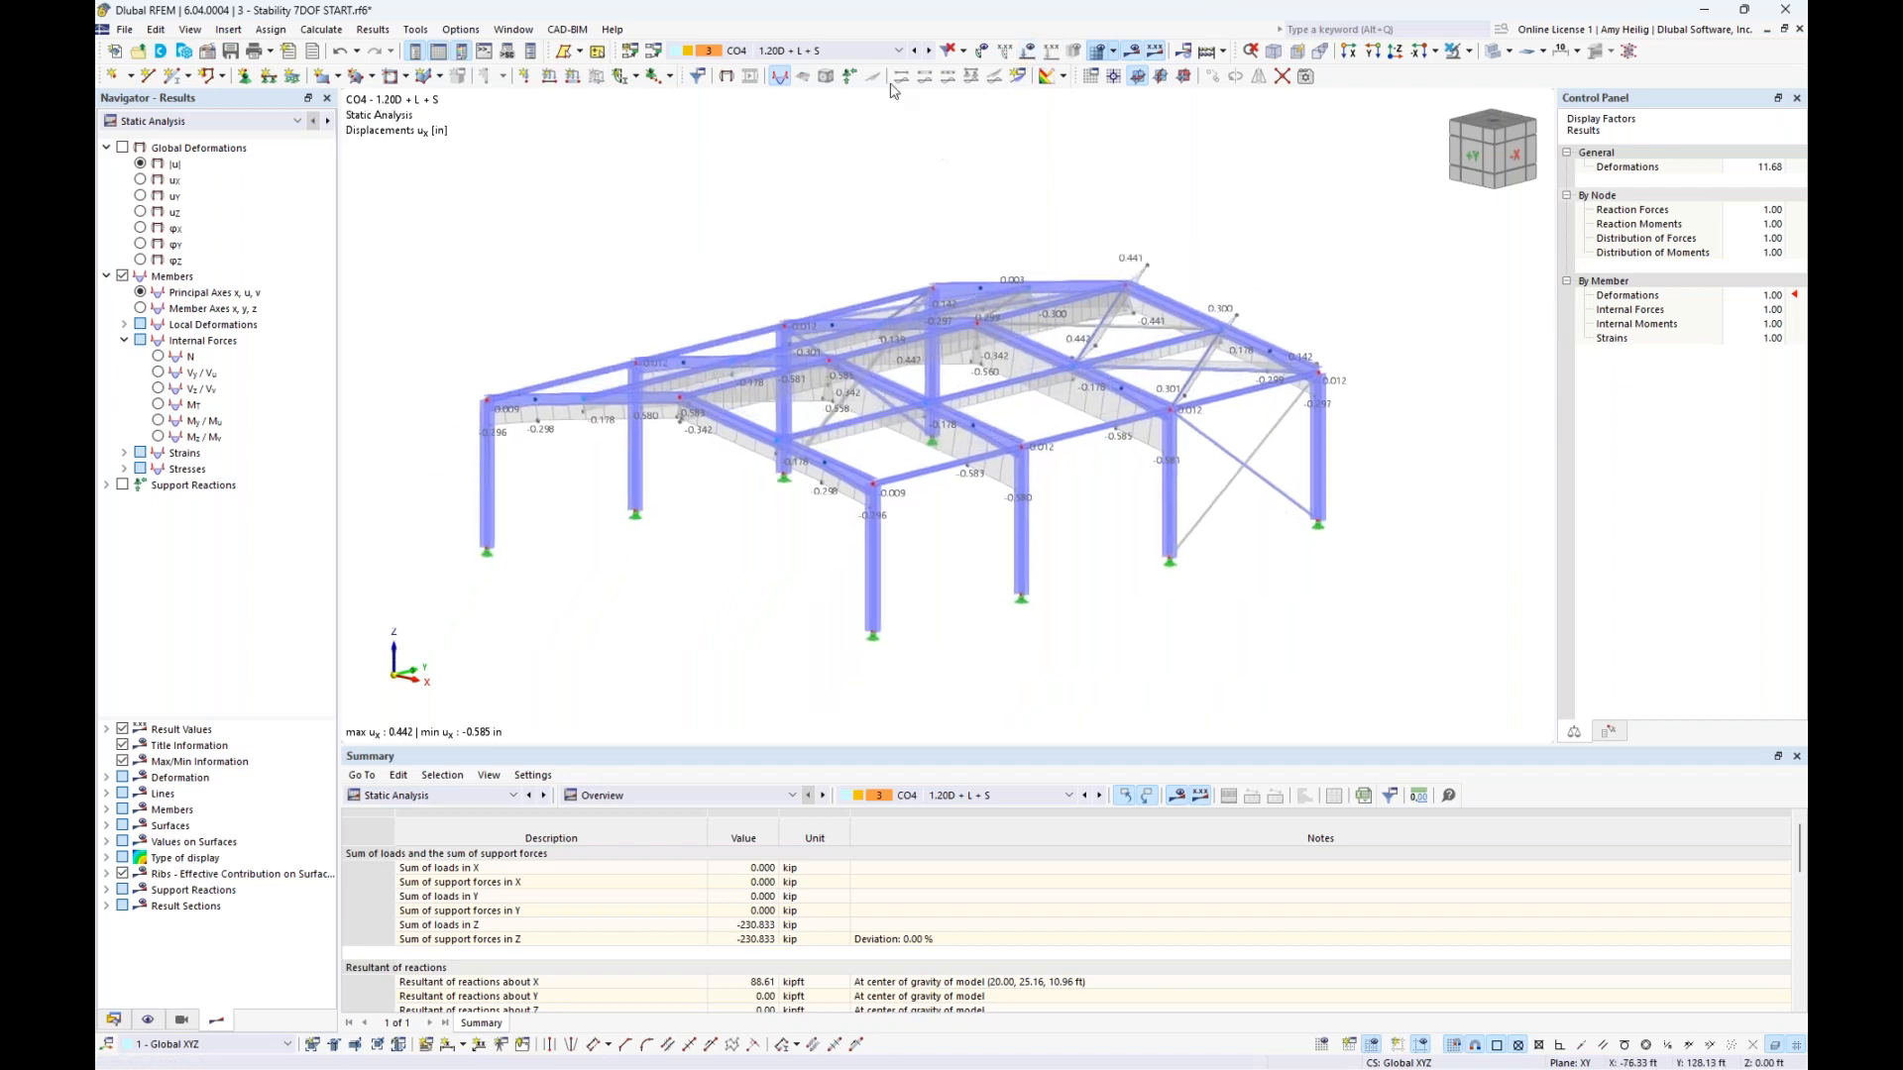
{"action": "left_click", "coordinate": [895, 51]}
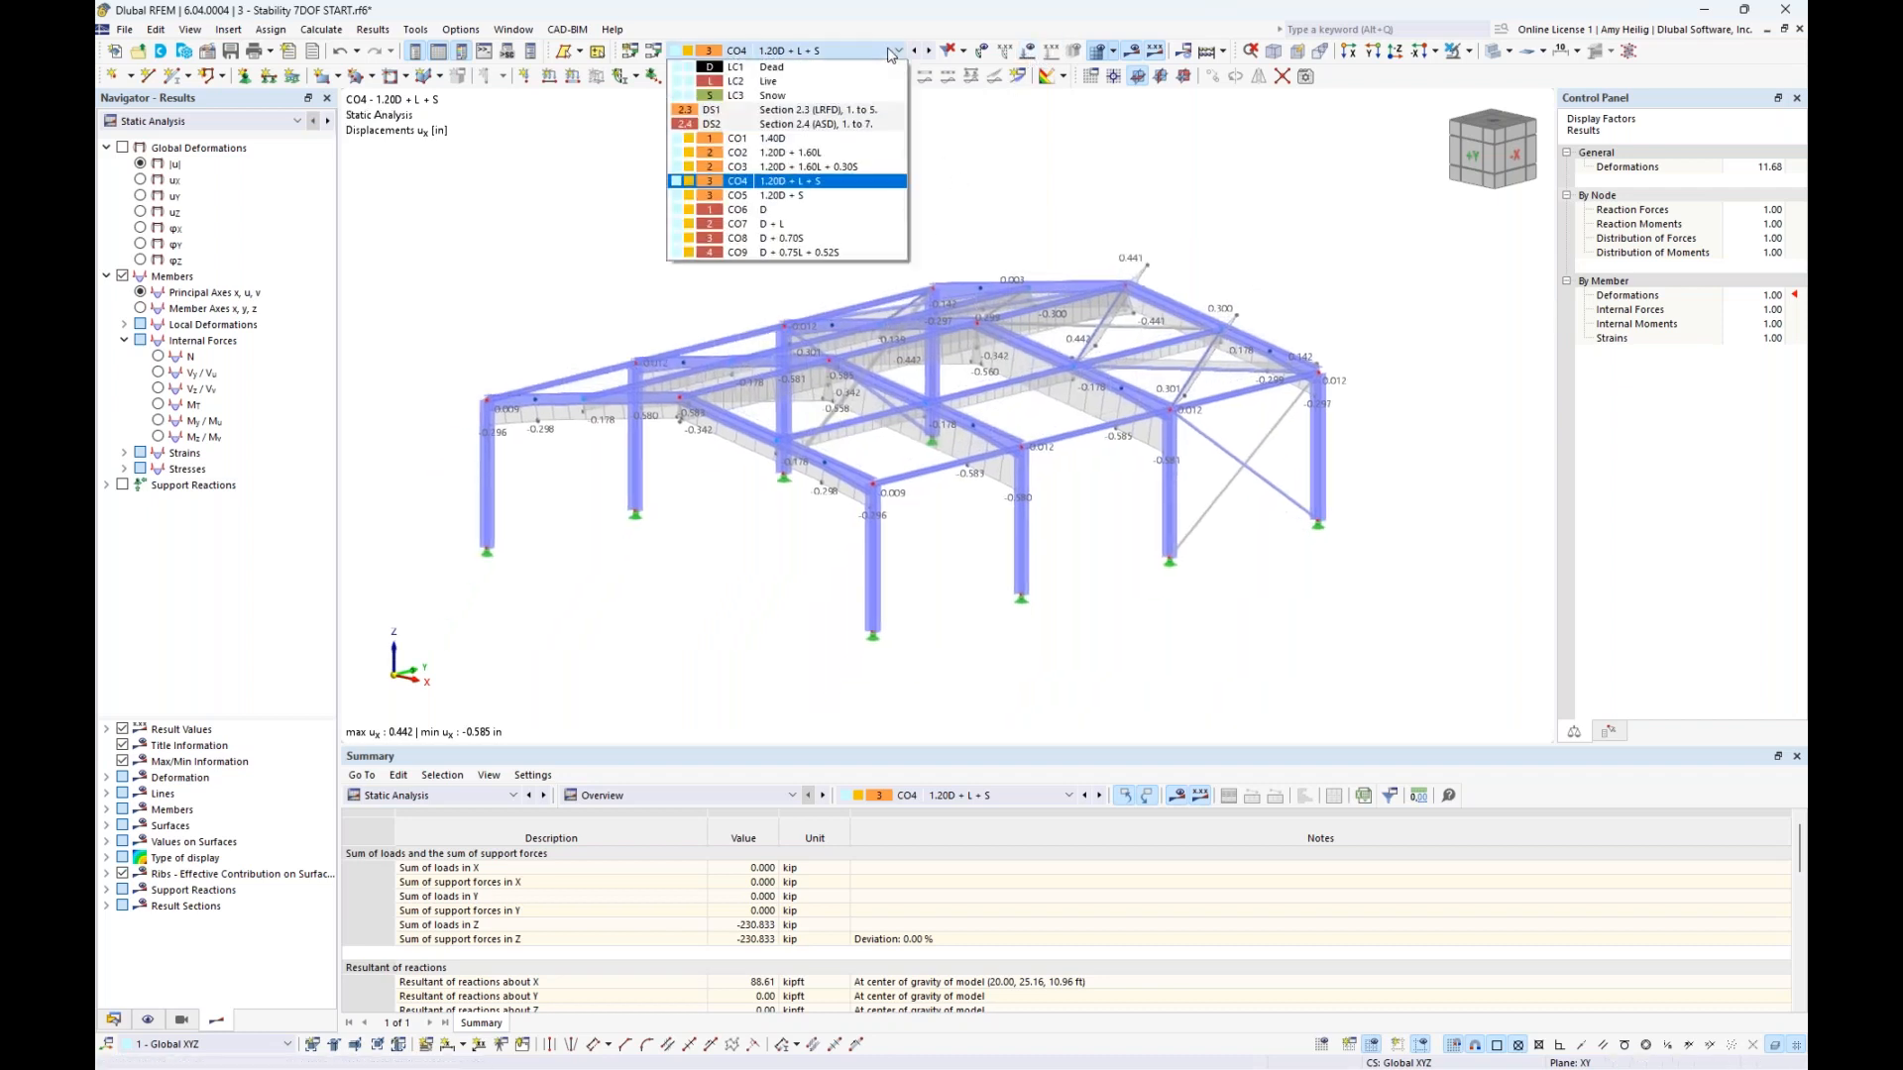
{"action": "left_click", "coordinate": [875, 118]}
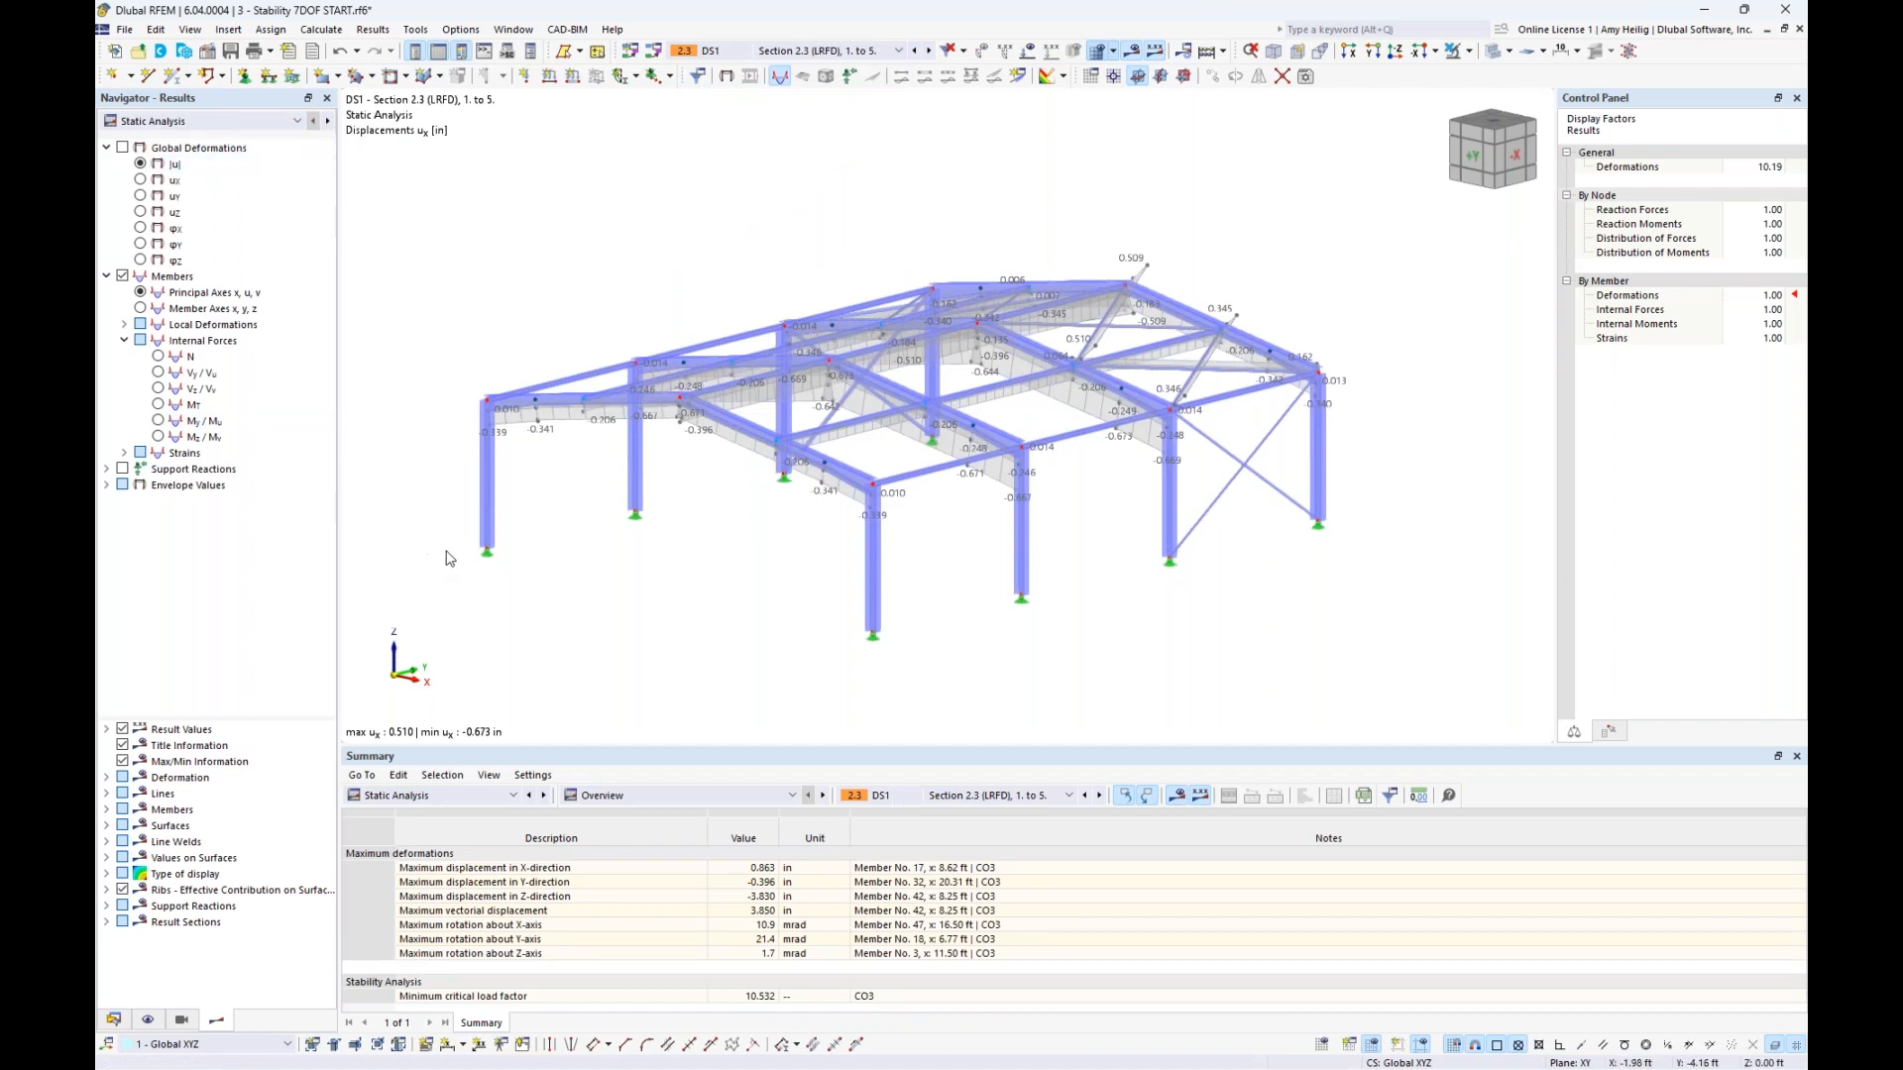
Examine the minimum critical load factor and its governing combination in the results summary of design situation DS1
{"action": "left_click_drag", "start_coordinate": [682, 744], "coordinate": [674, 587]}
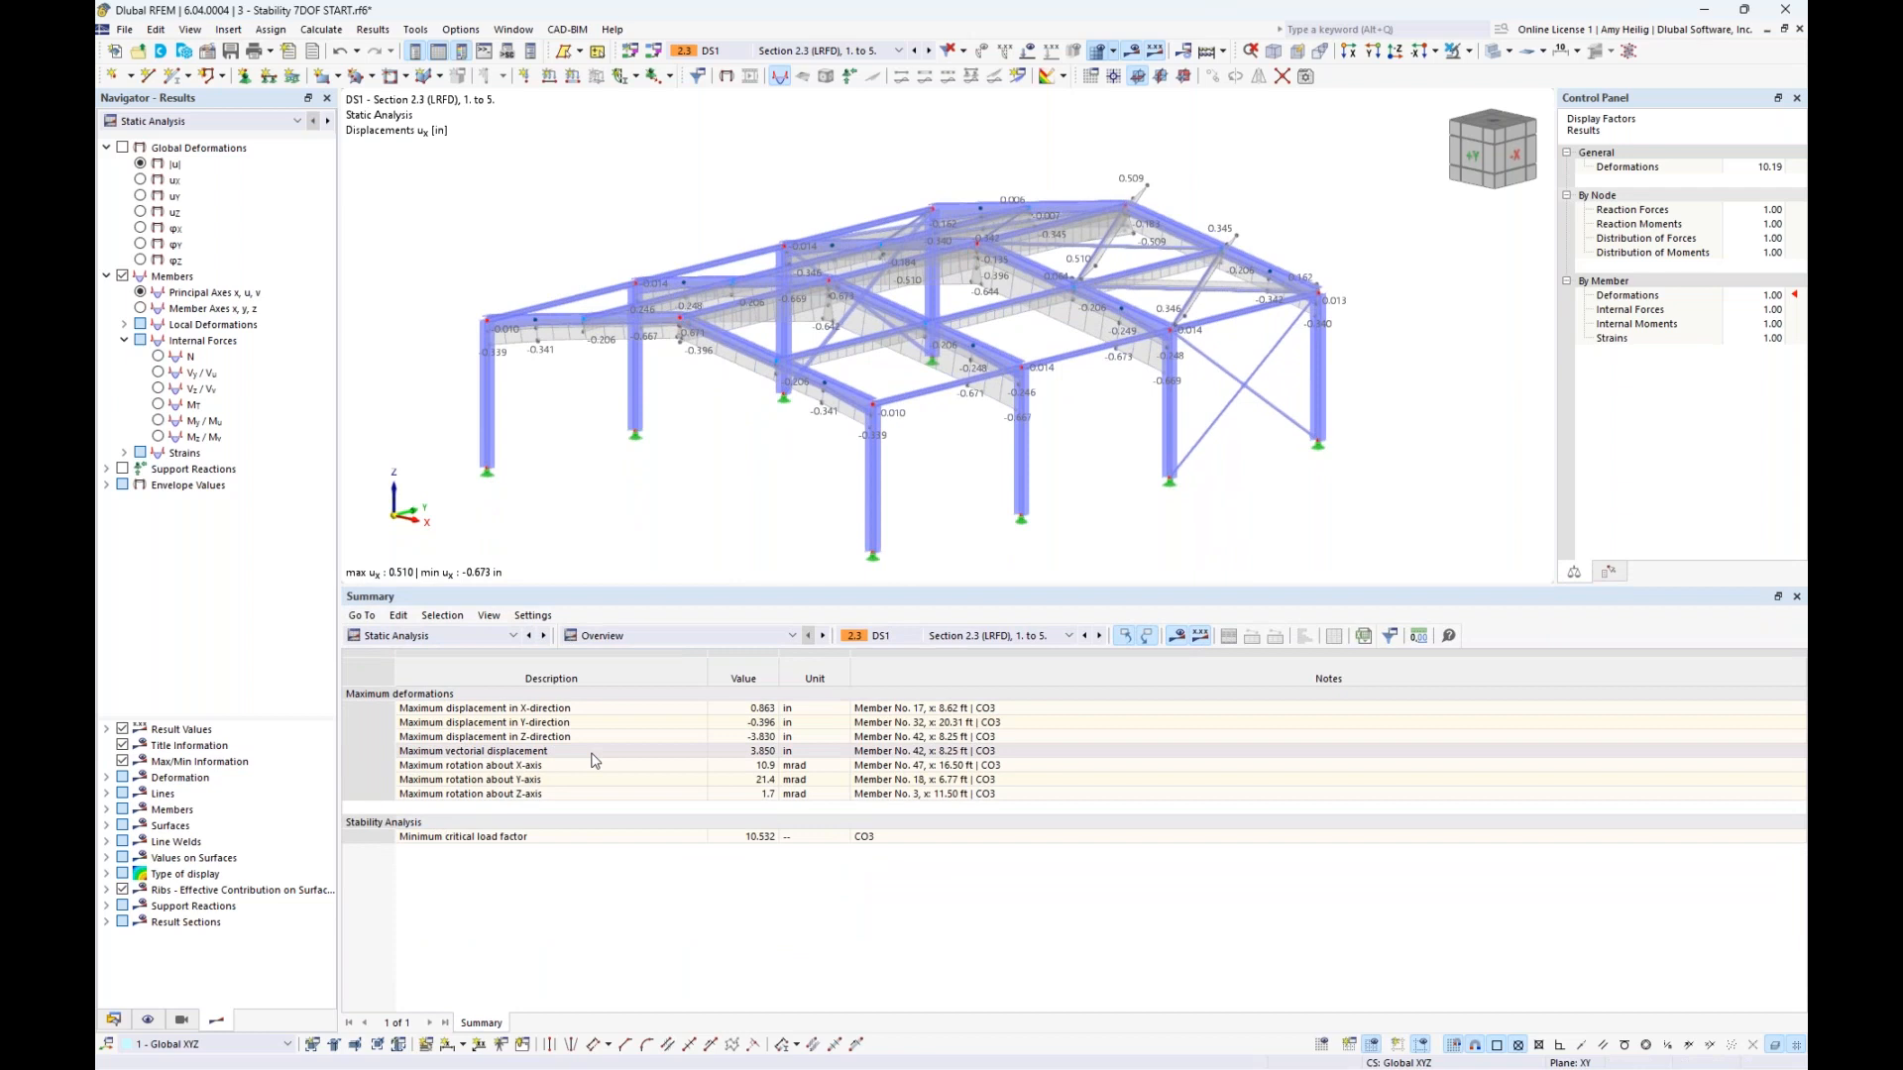
{"action": "left_click", "coordinate": [393, 826]}
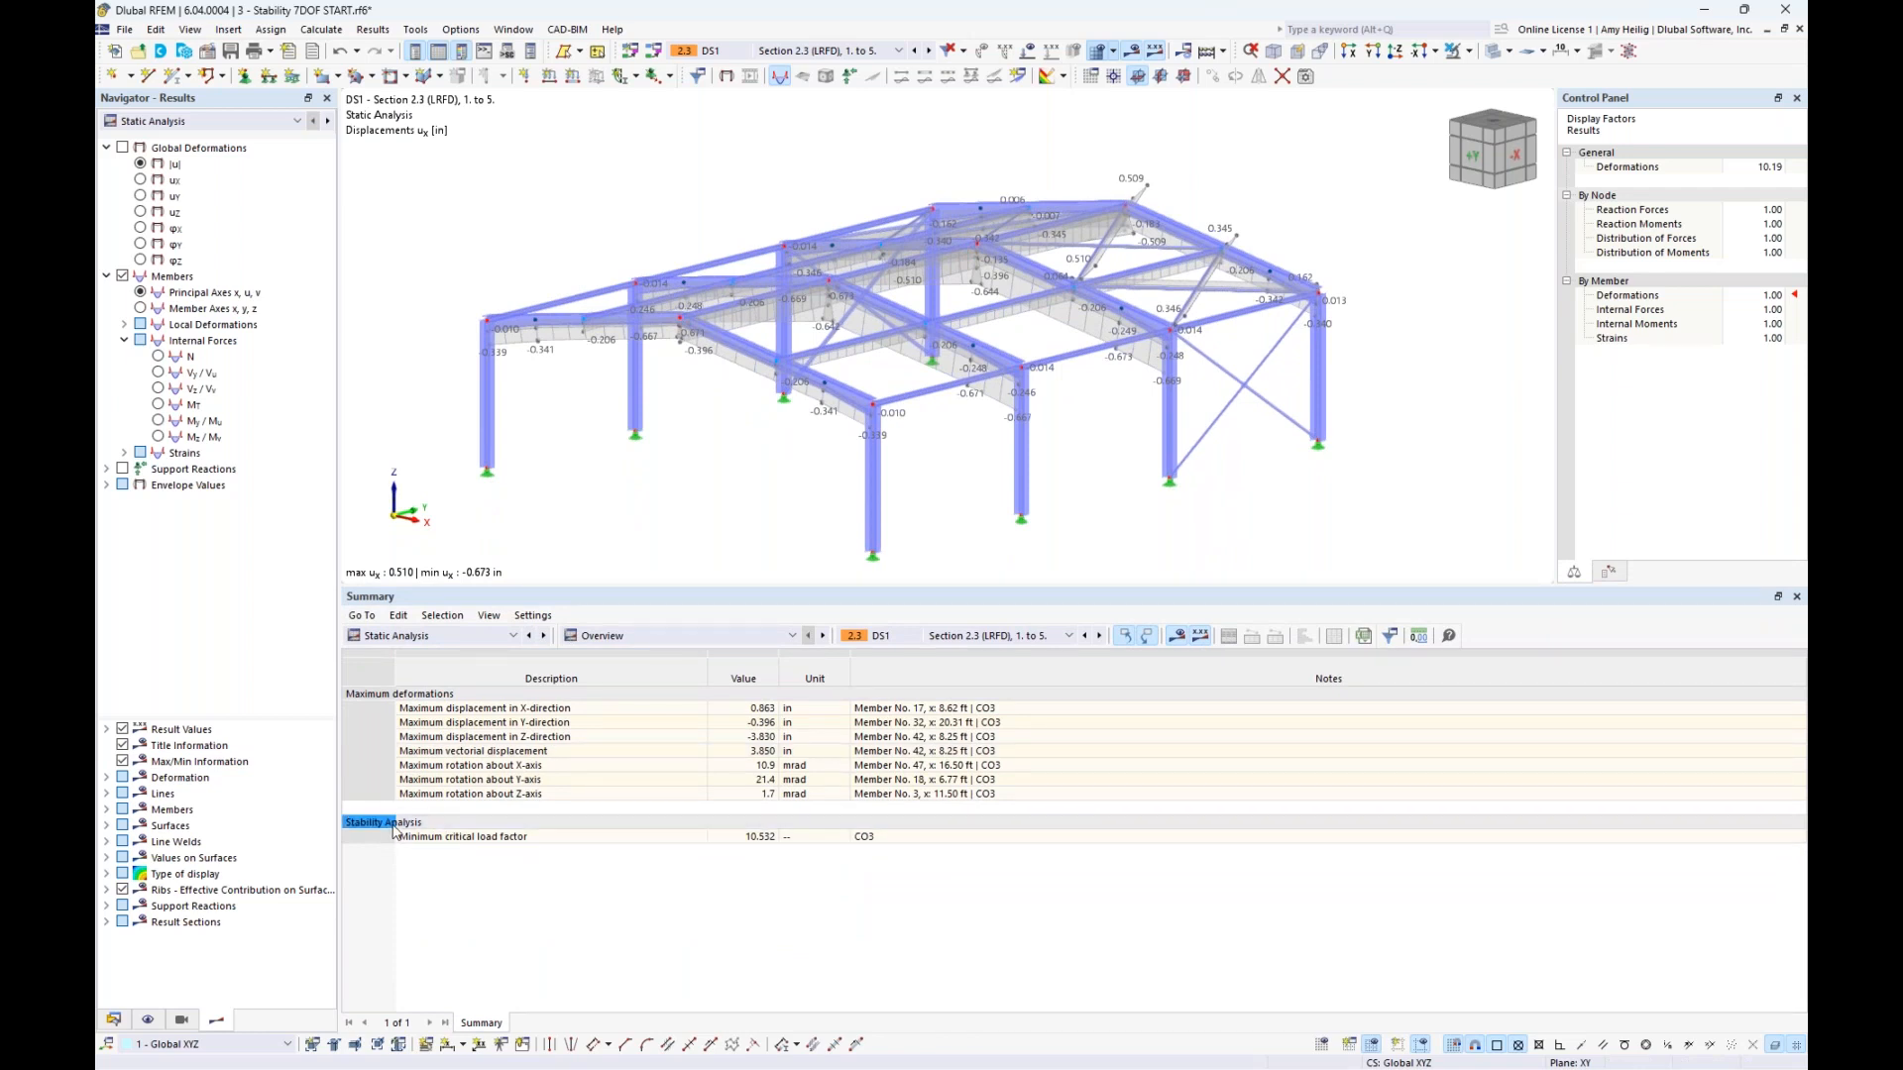
{"action": "left_click", "coordinate": [418, 841]}
{"action": "left_click_drag", "start_coordinate": [1078, 591], "coordinate": [1108, 720]}
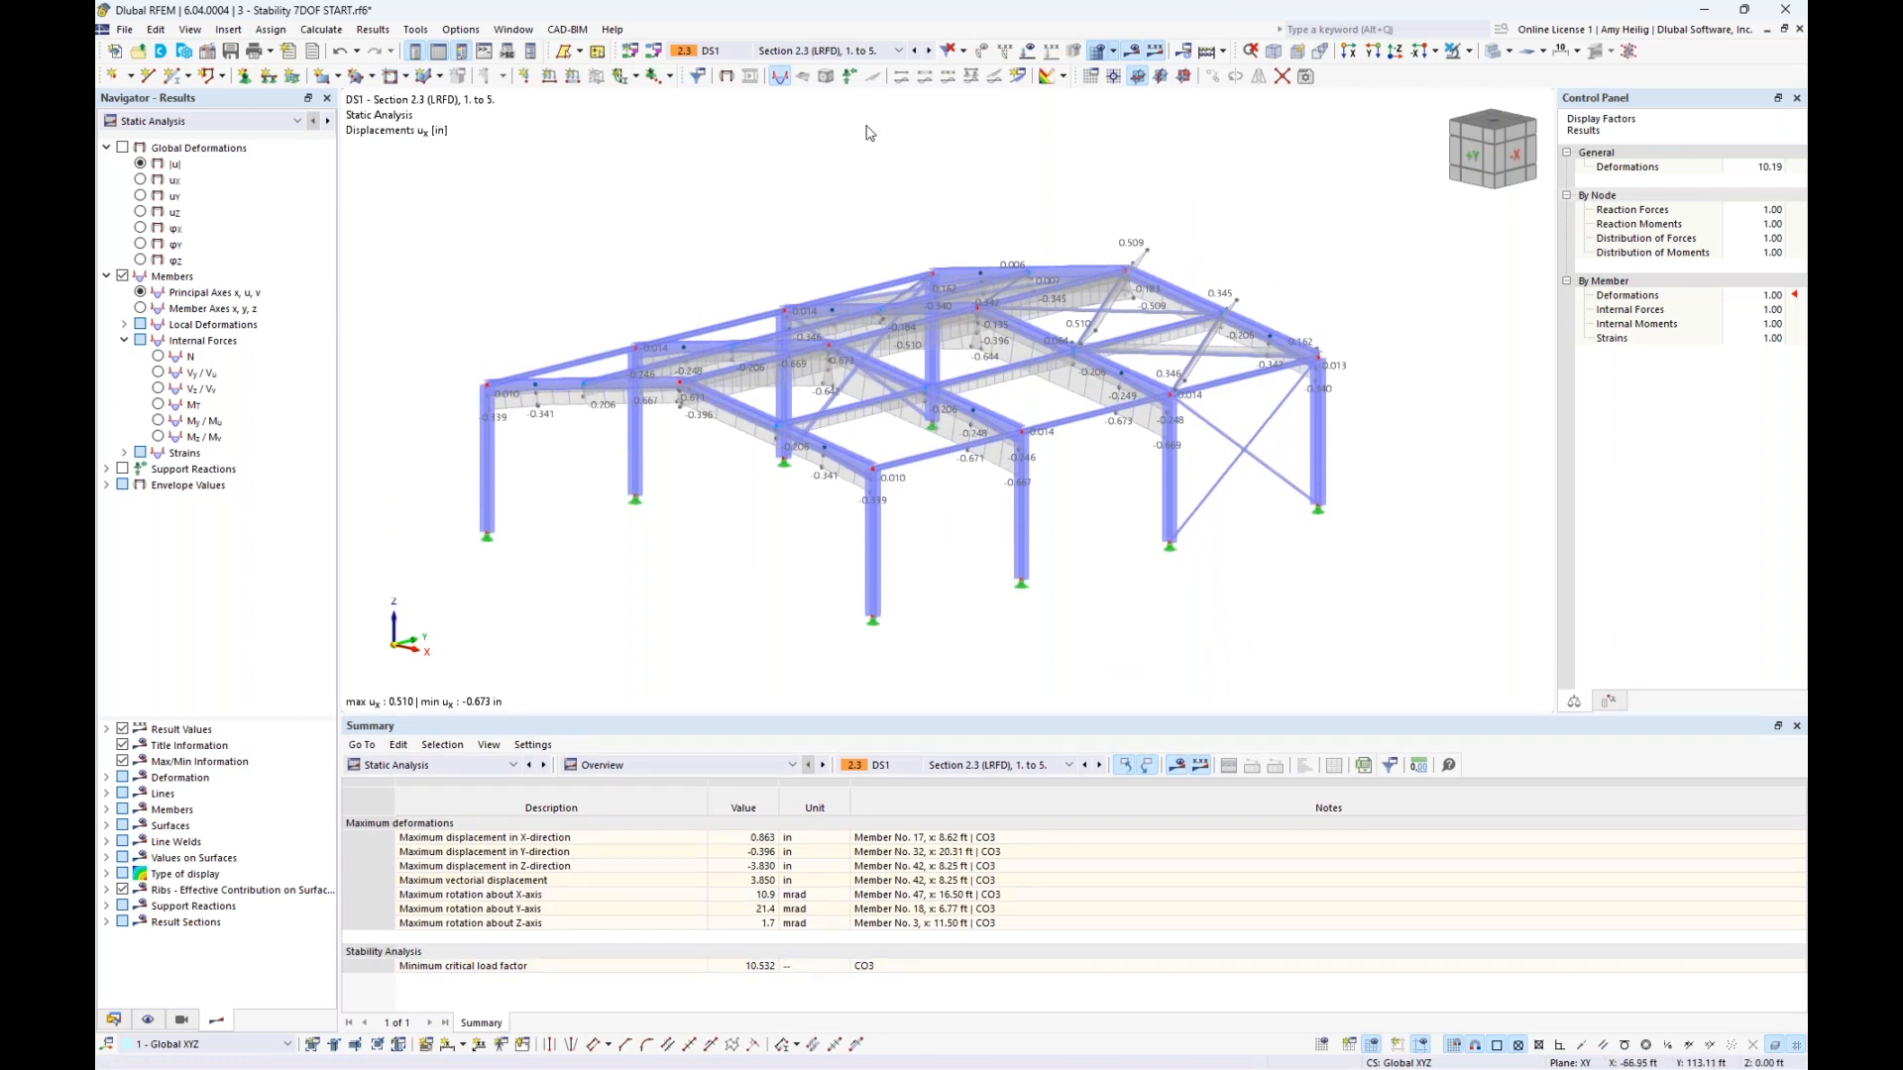
Switch the results to load combination CO3, show its loads on the frame for inspection, and hide them again
{"action": "left_click", "coordinate": [883, 54]}
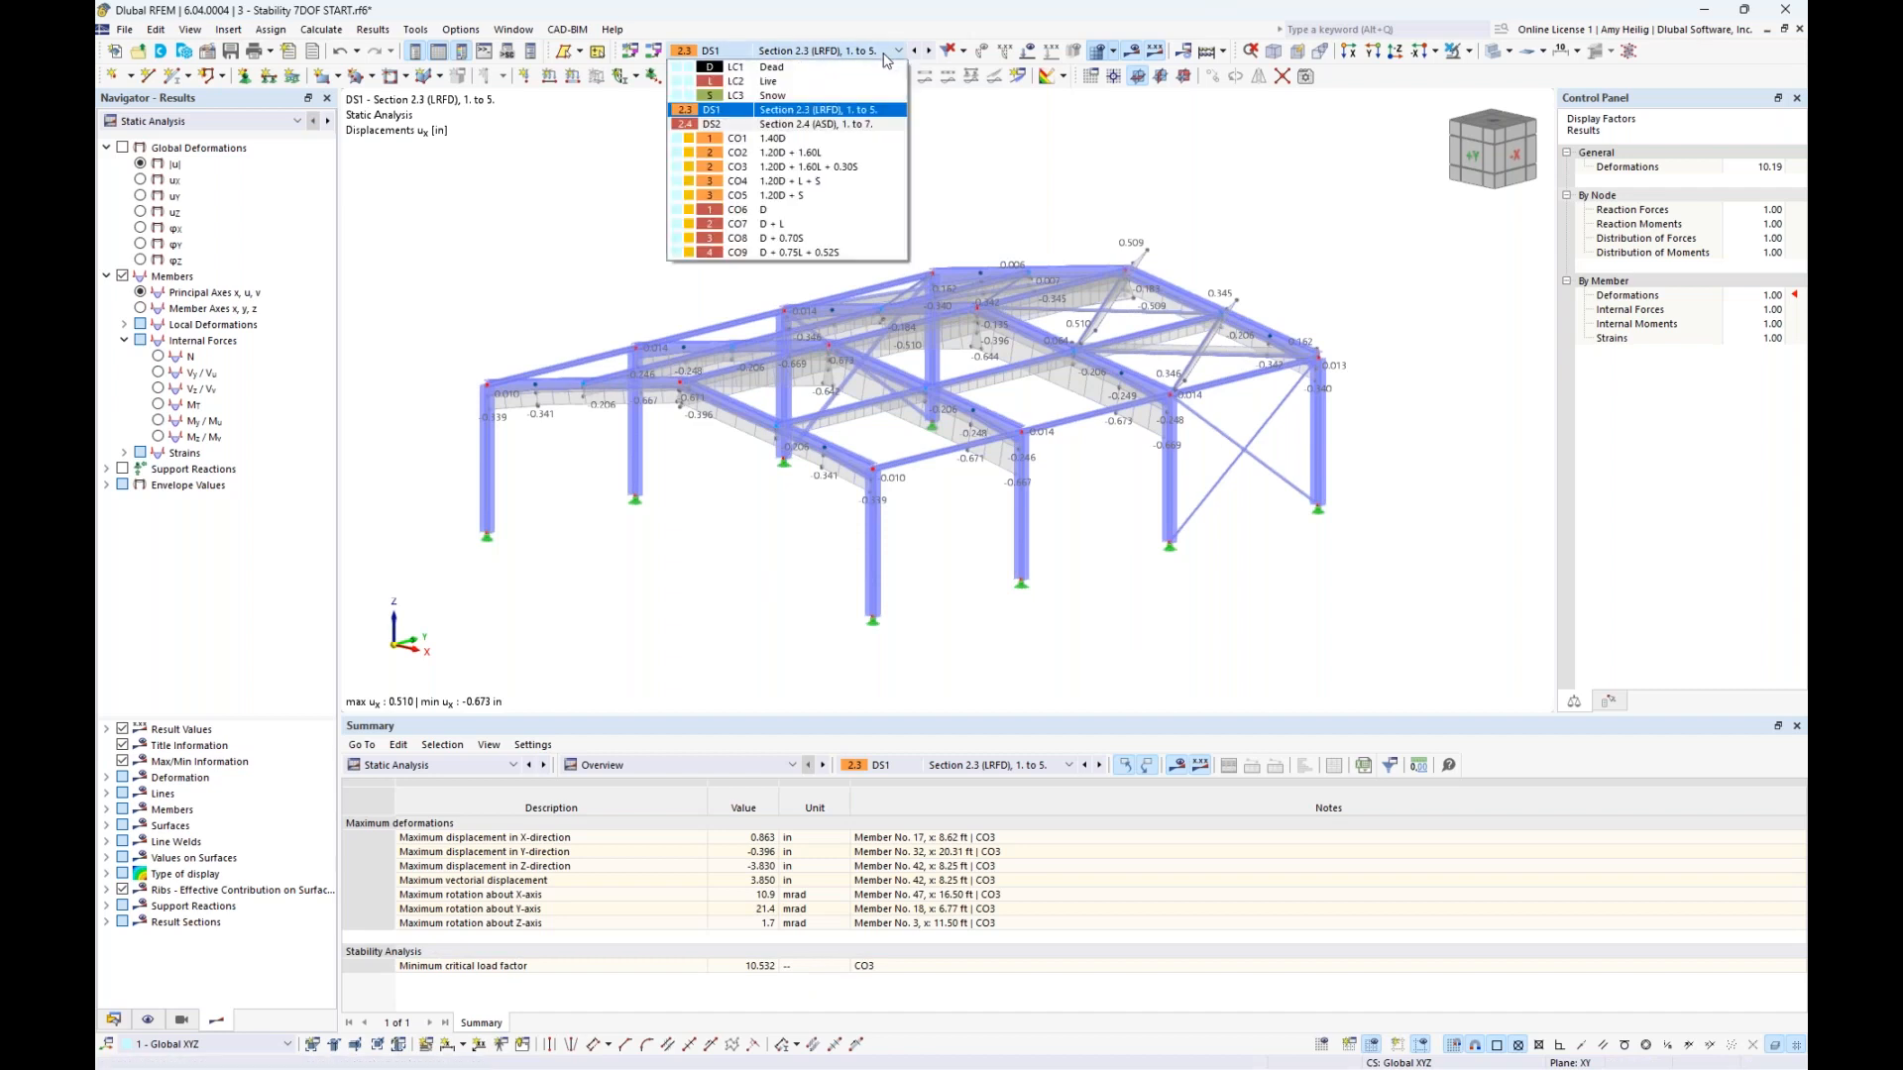
{"action": "left_click", "coordinate": [859, 171]}
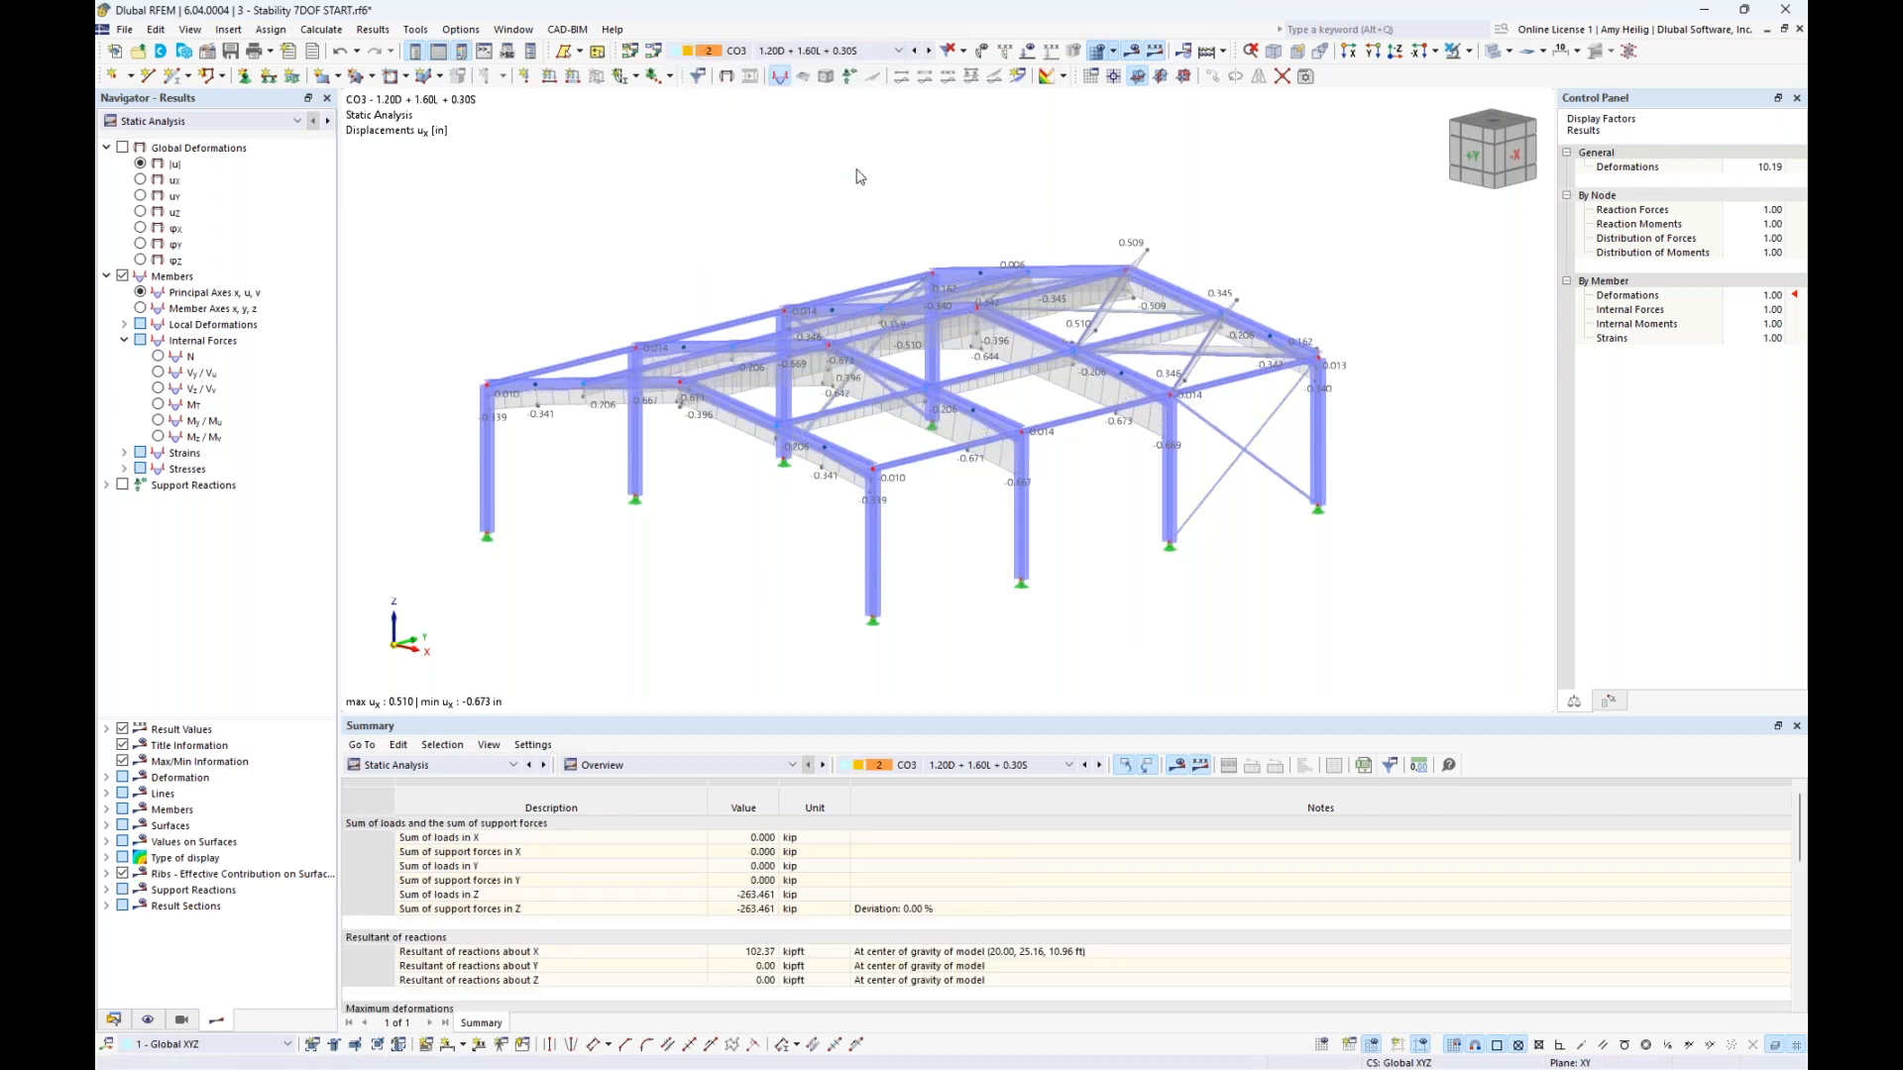
{"action": "left_click", "coordinate": [1030, 50]}
{"action": "middle_click_drag", "start_coordinate": [836, 280], "coordinate": [608, 361], "text": "ctrl"}
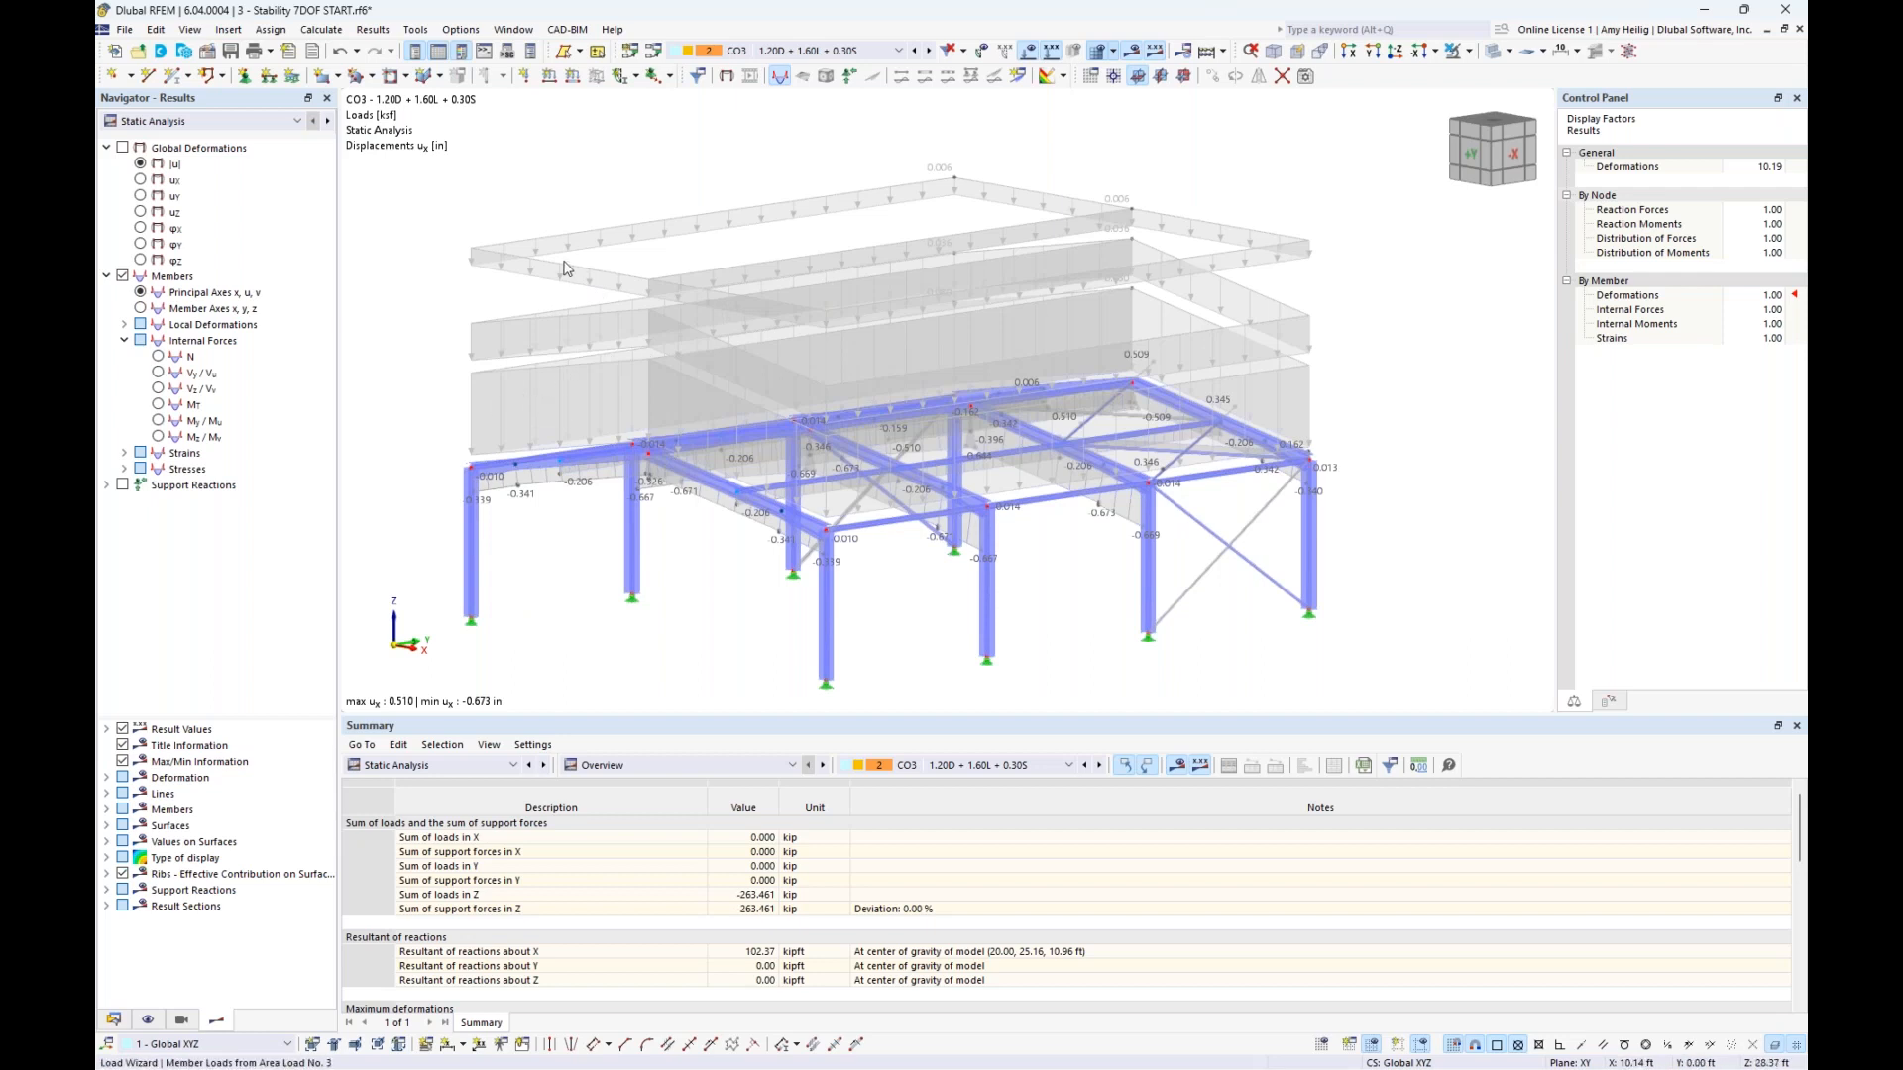
{"action": "mouse_move", "coordinate": [565, 268]}
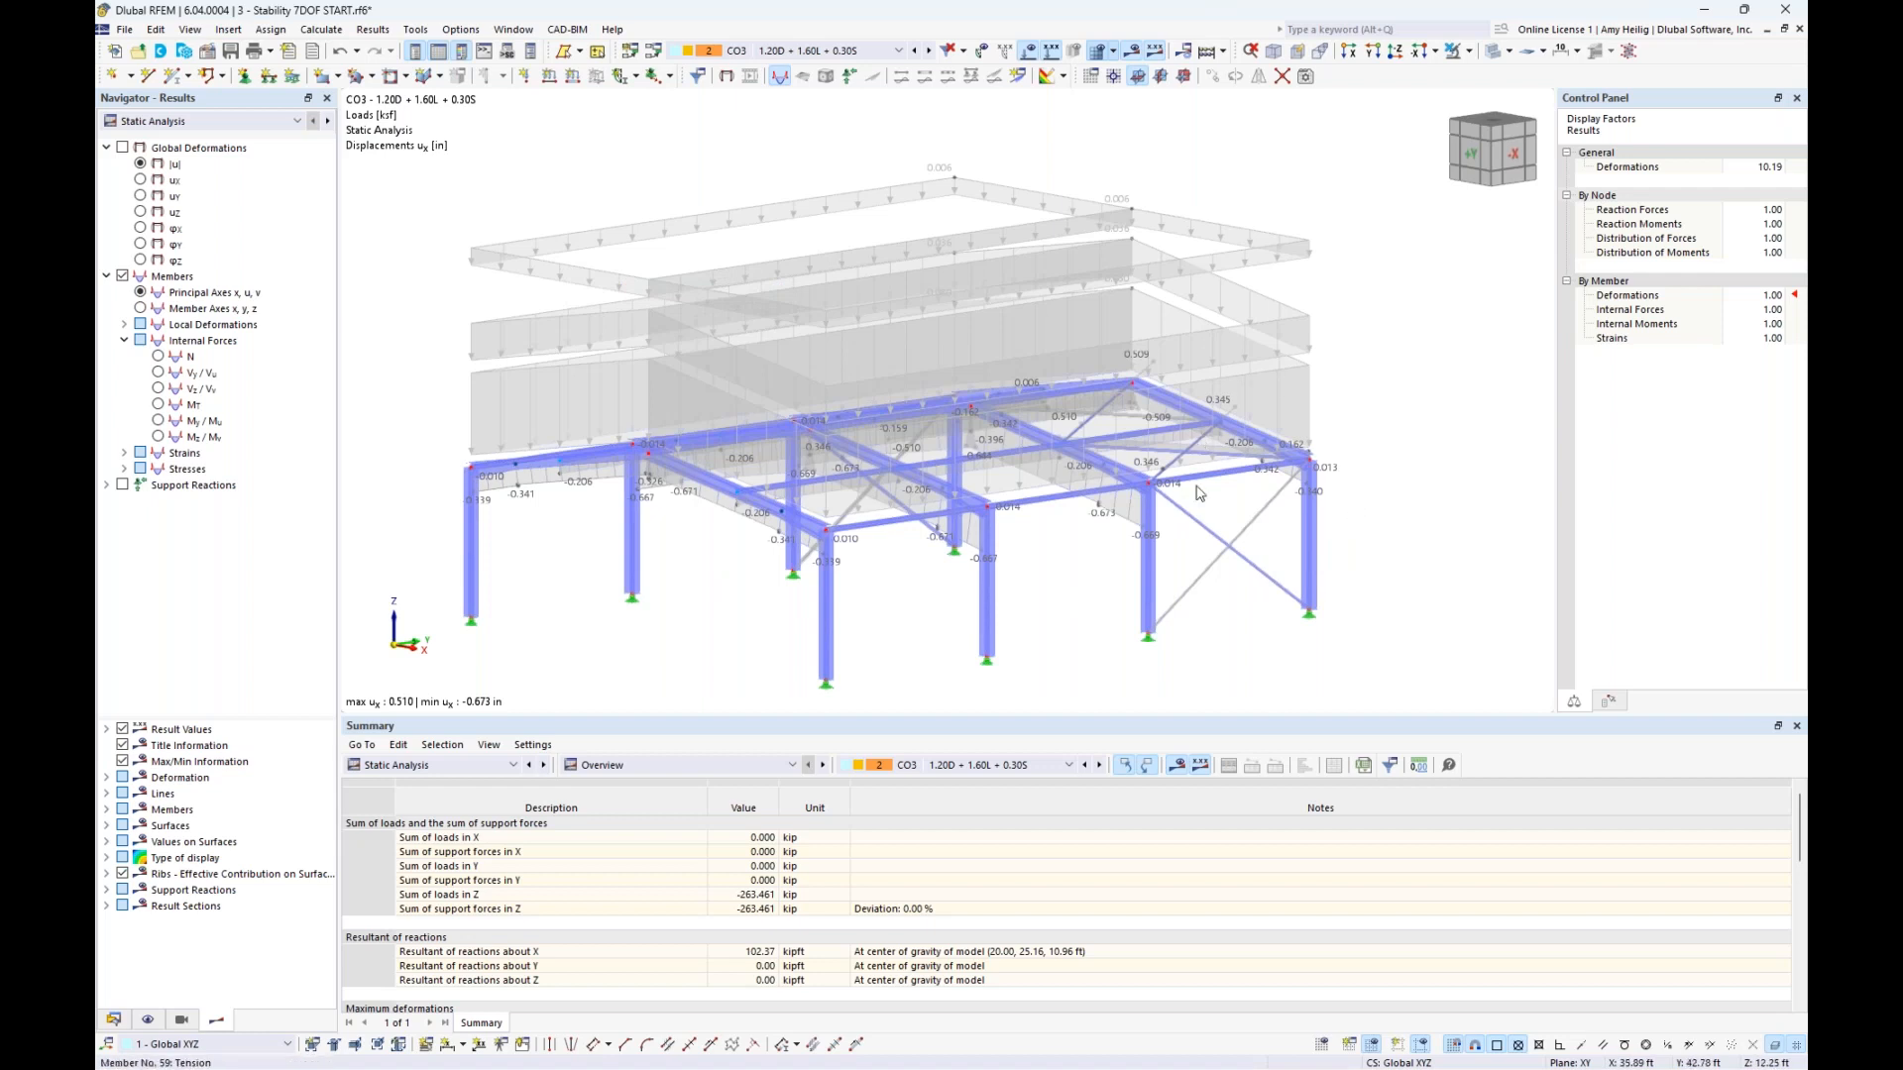
{"action": "left_click", "coordinate": [1027, 55]}
Display the stability analysis results of CO3 for mode shape 1, with the undeformed members shown as lines
{"action": "left_click", "coordinate": [234, 123]}
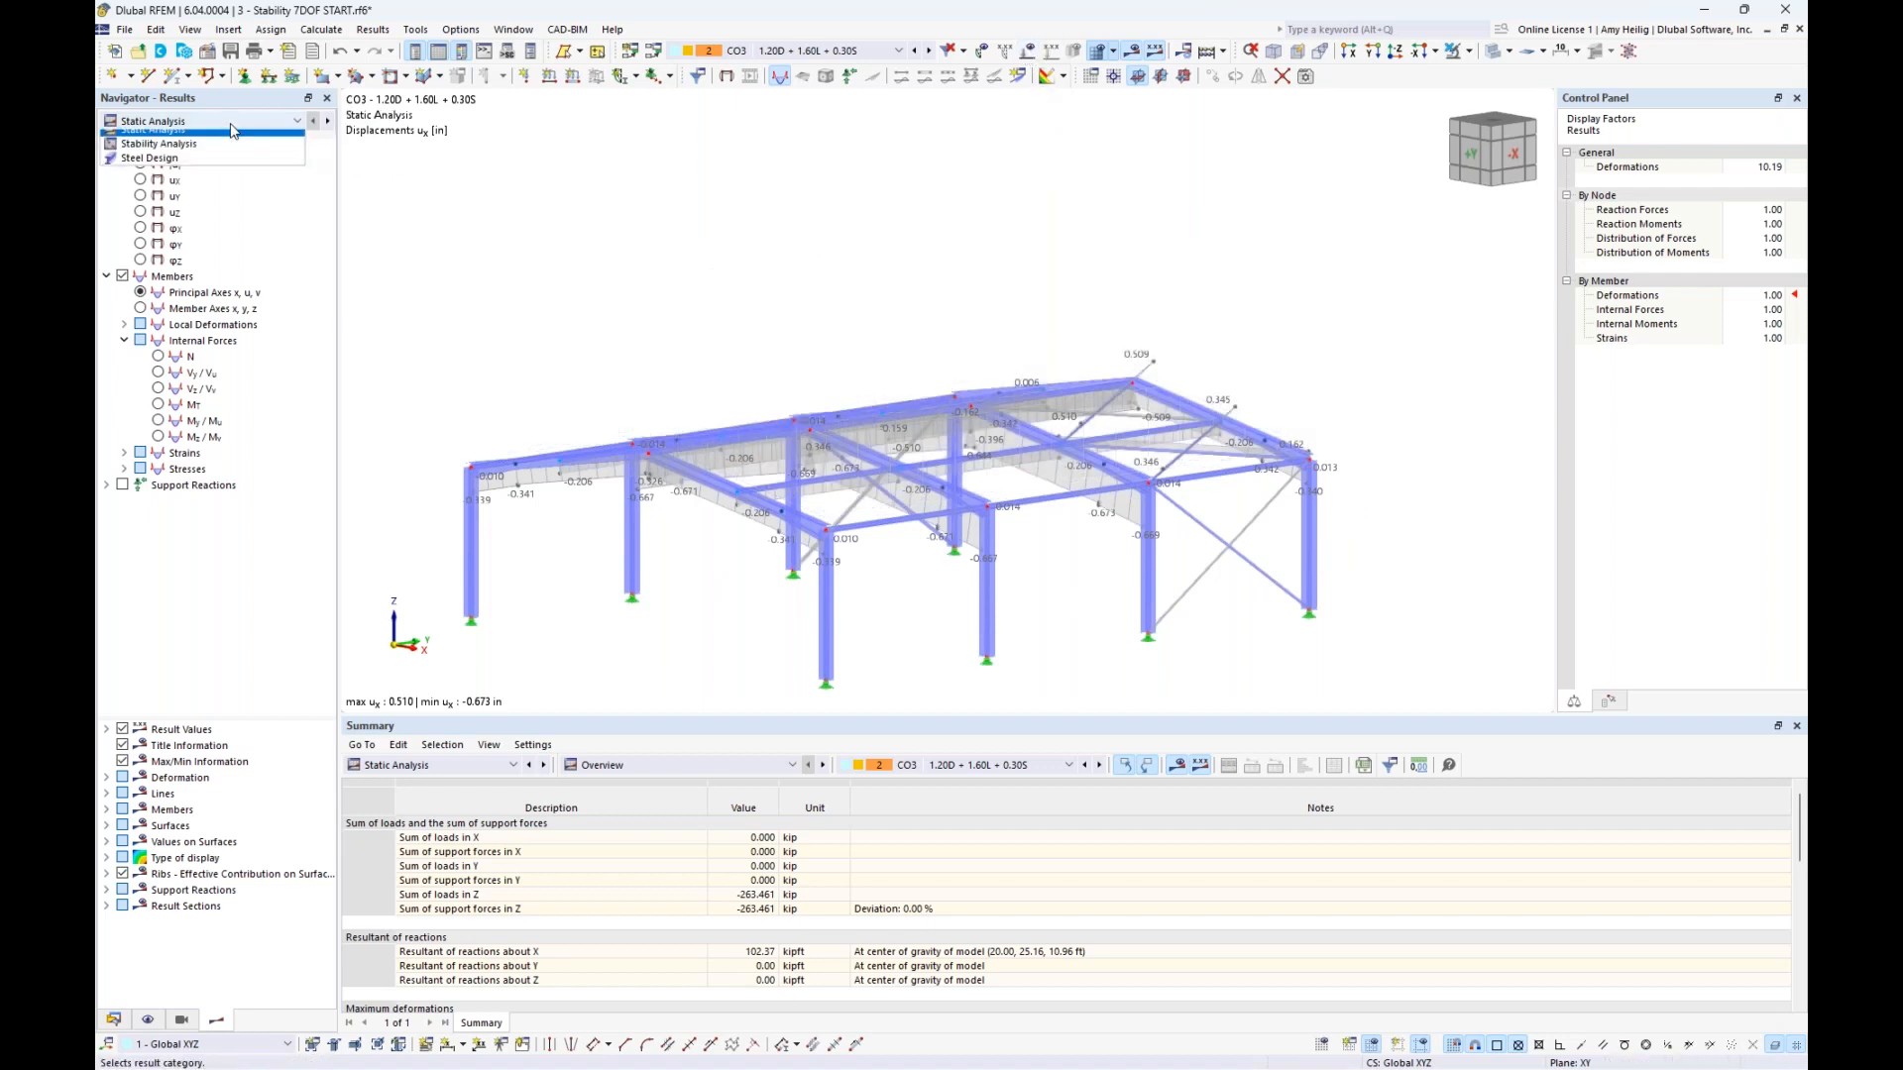
{"action": "left_click", "coordinate": [224, 153]}
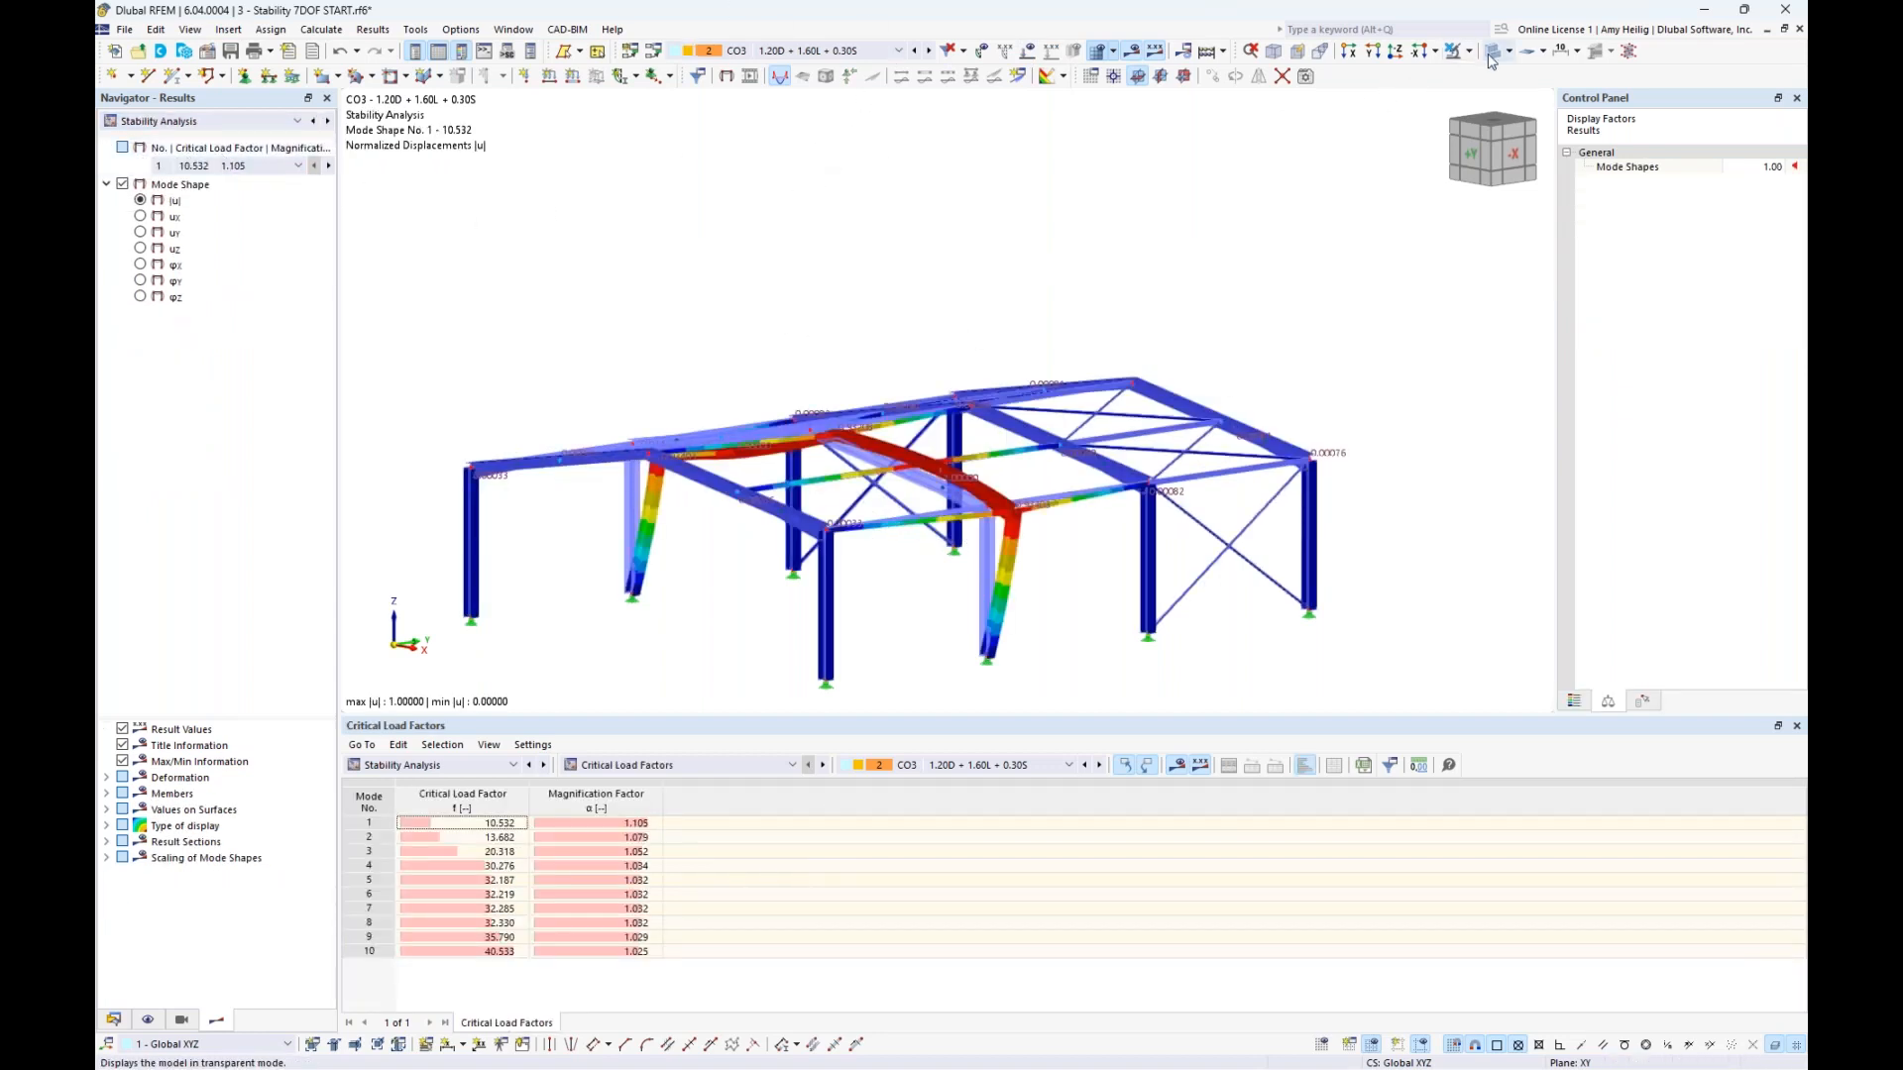
{"action": "left_click", "coordinate": [1453, 51]}
{"action": "middle_click_drag", "start_coordinate": [938, 233], "coordinate": [904, 214]}
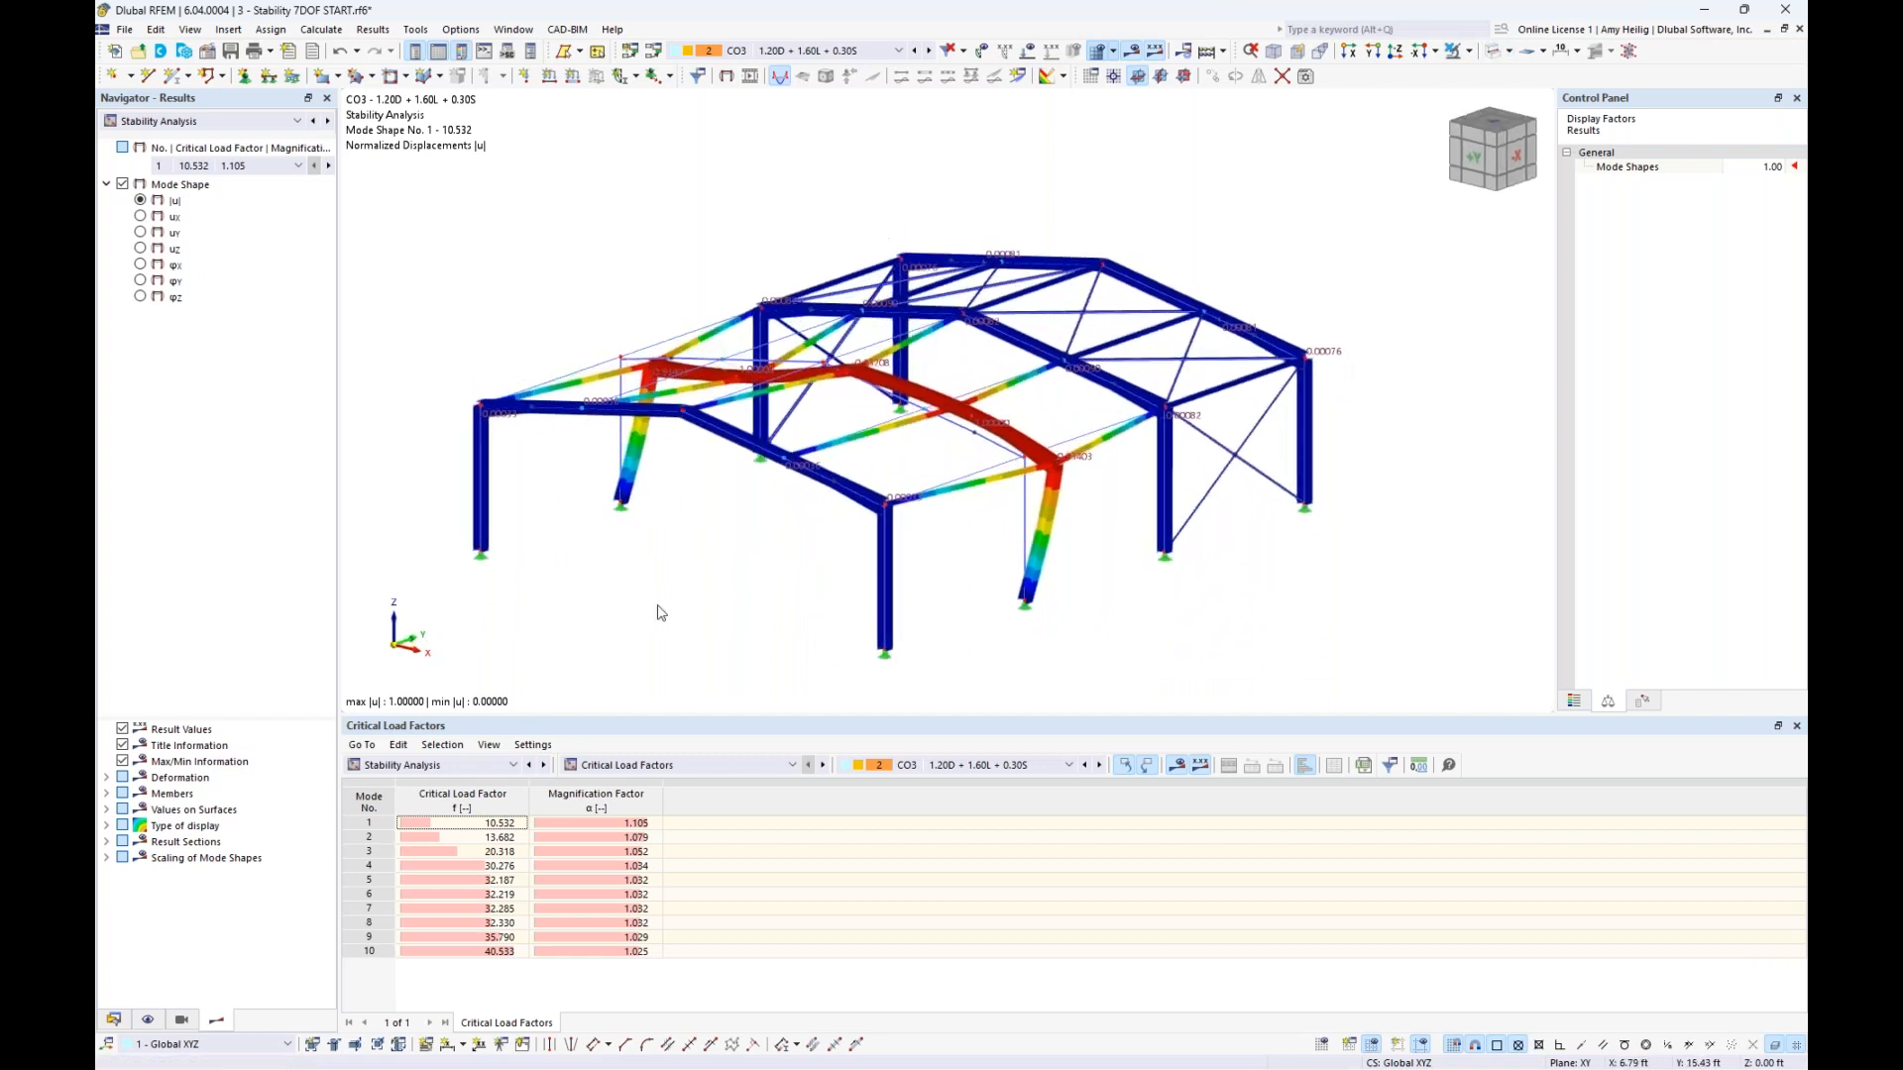
Examine the CO3 mode shapes 1 to 5 on the frame, and return to mode shape 4 for comparison
{"action": "left_click", "coordinate": [460, 825]}
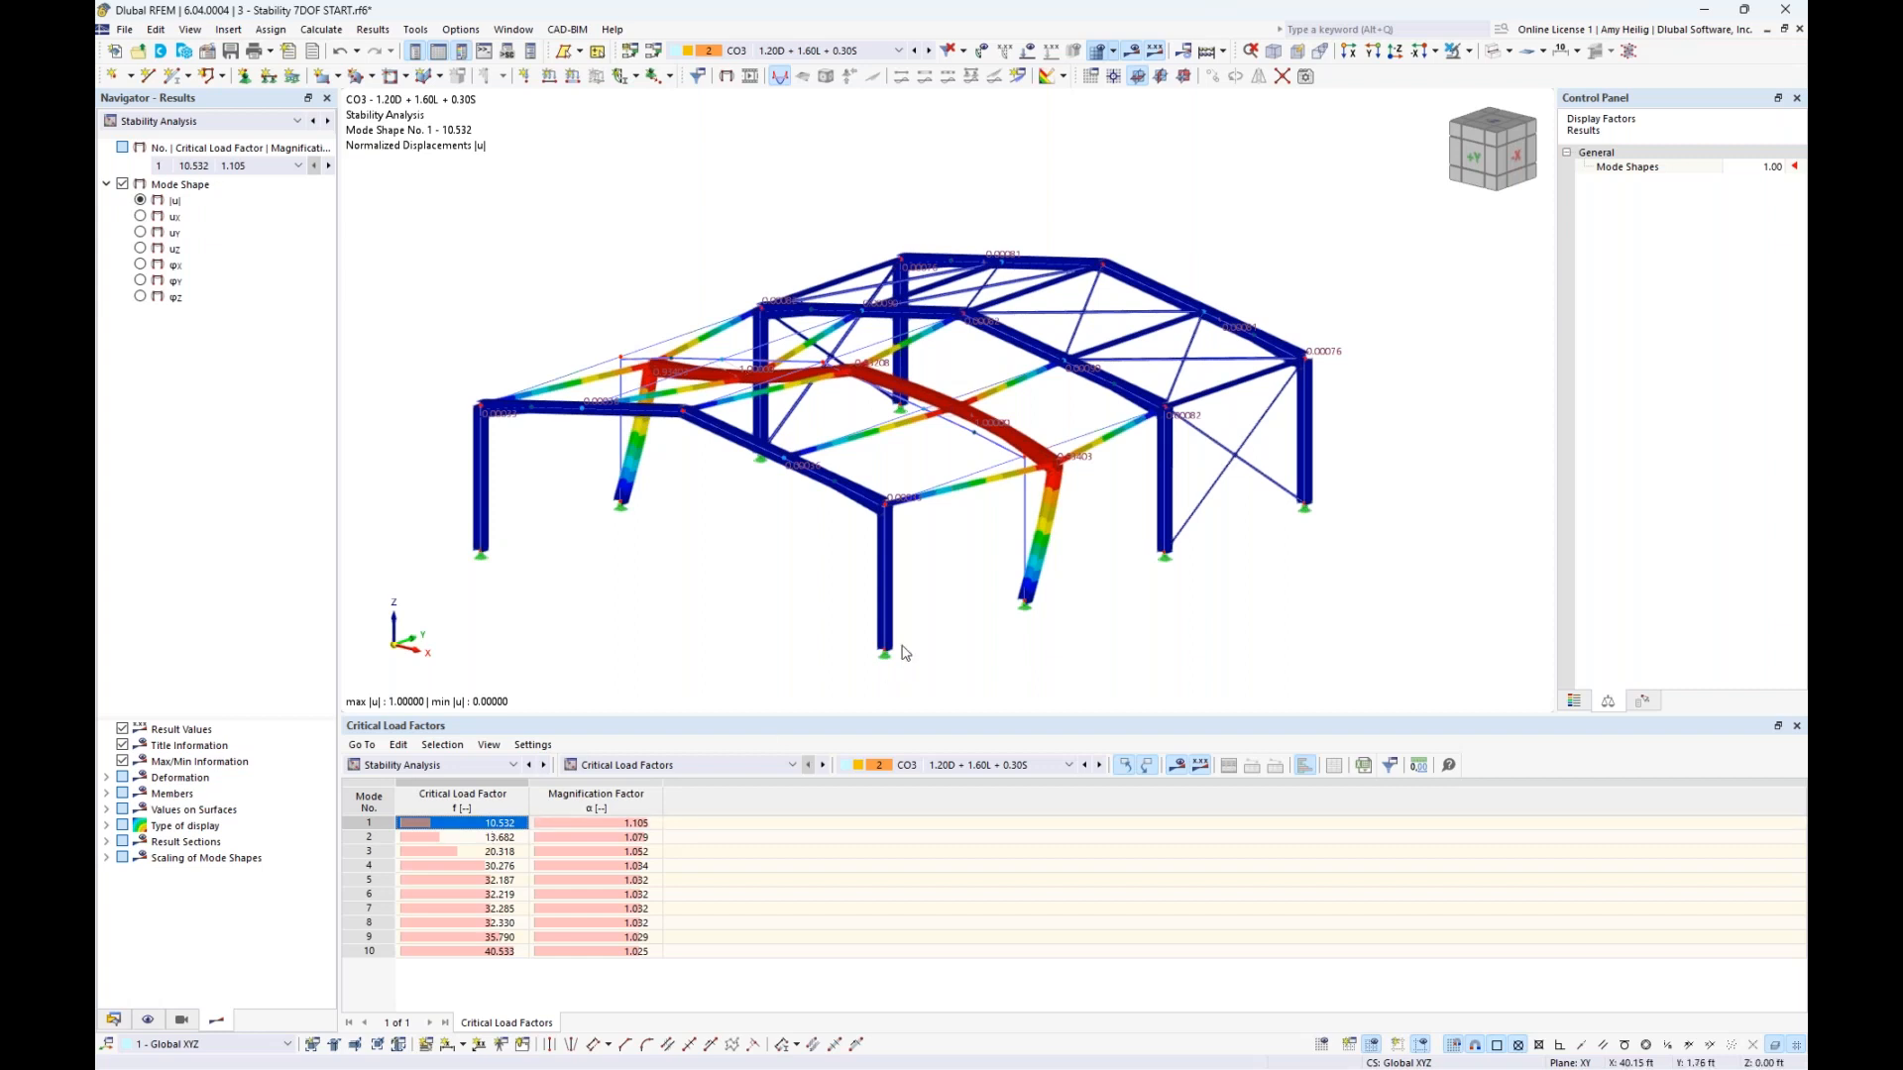
{"action": "scroll", "coordinate": [1011, 614], "scroll_direction": "up", "scroll_amount": 3}
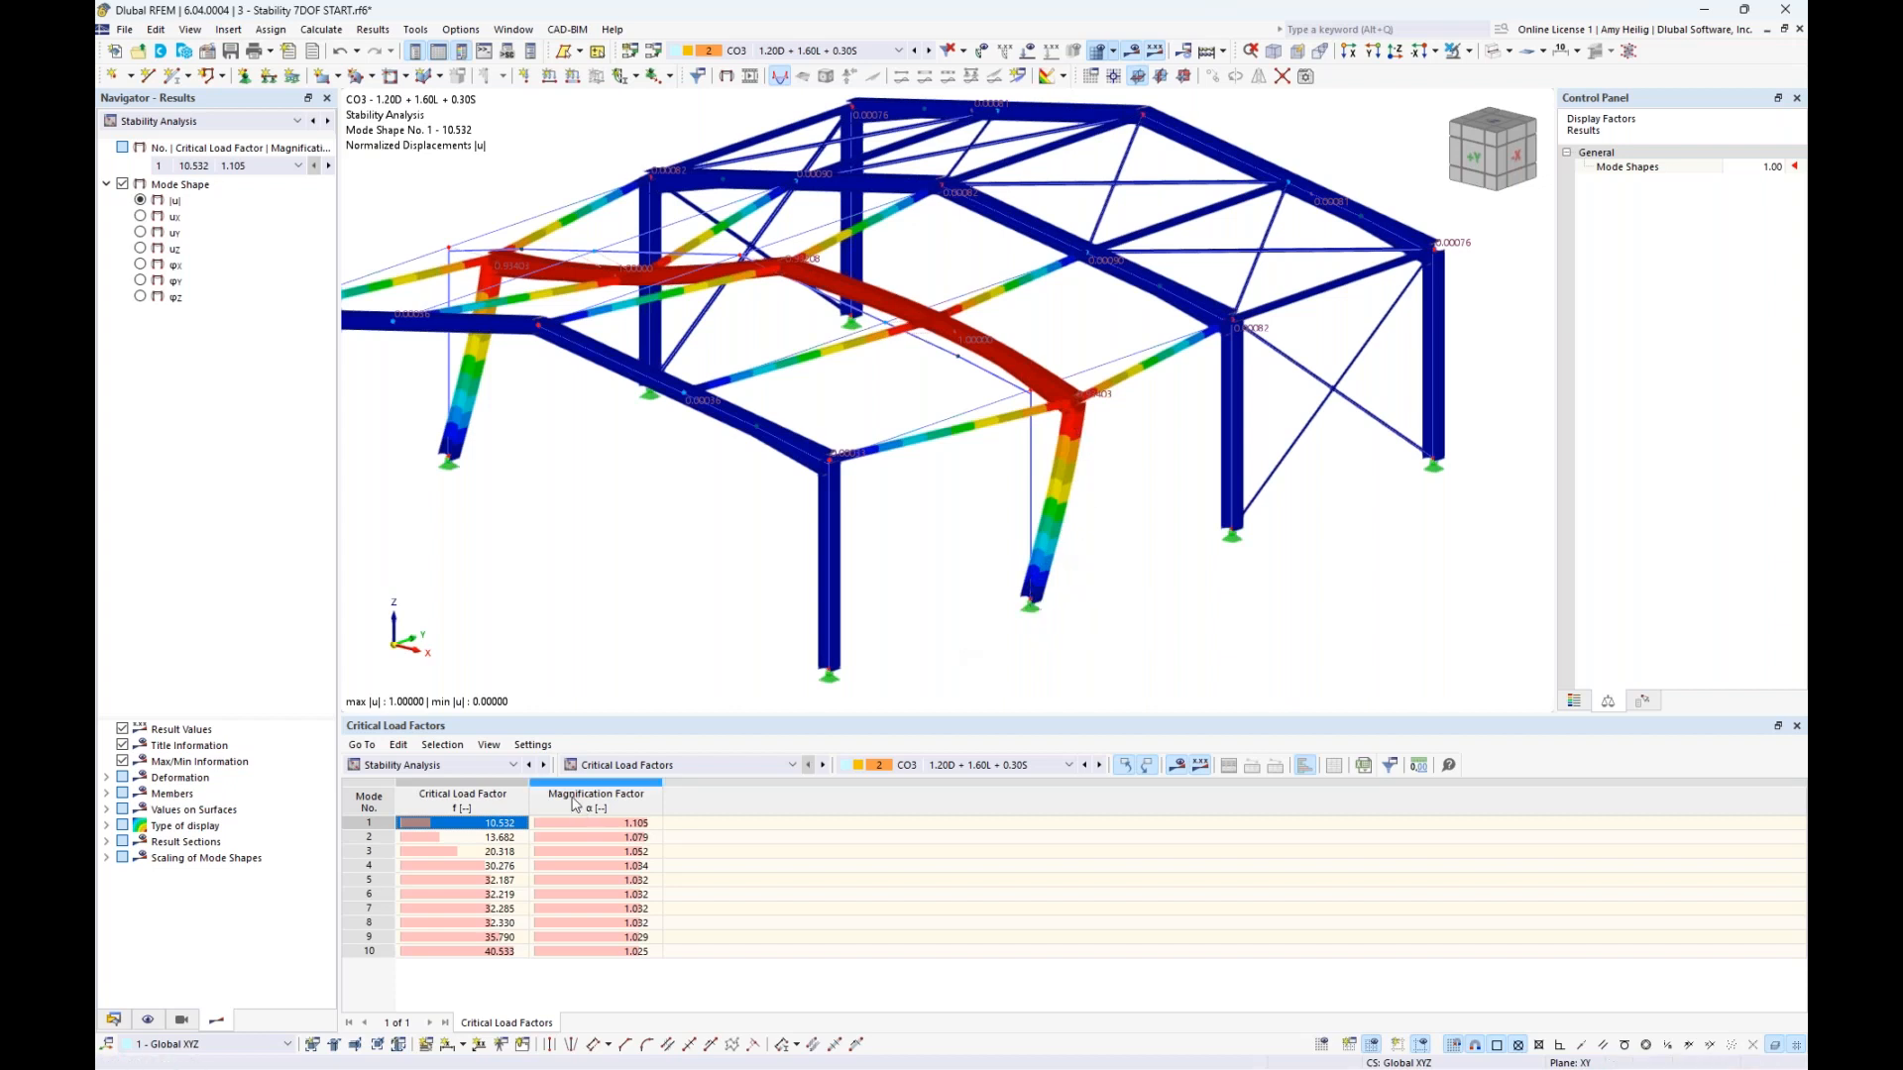
{"action": "scroll", "coordinate": [729, 594], "scroll_direction": "down", "scroll_amount": 1}
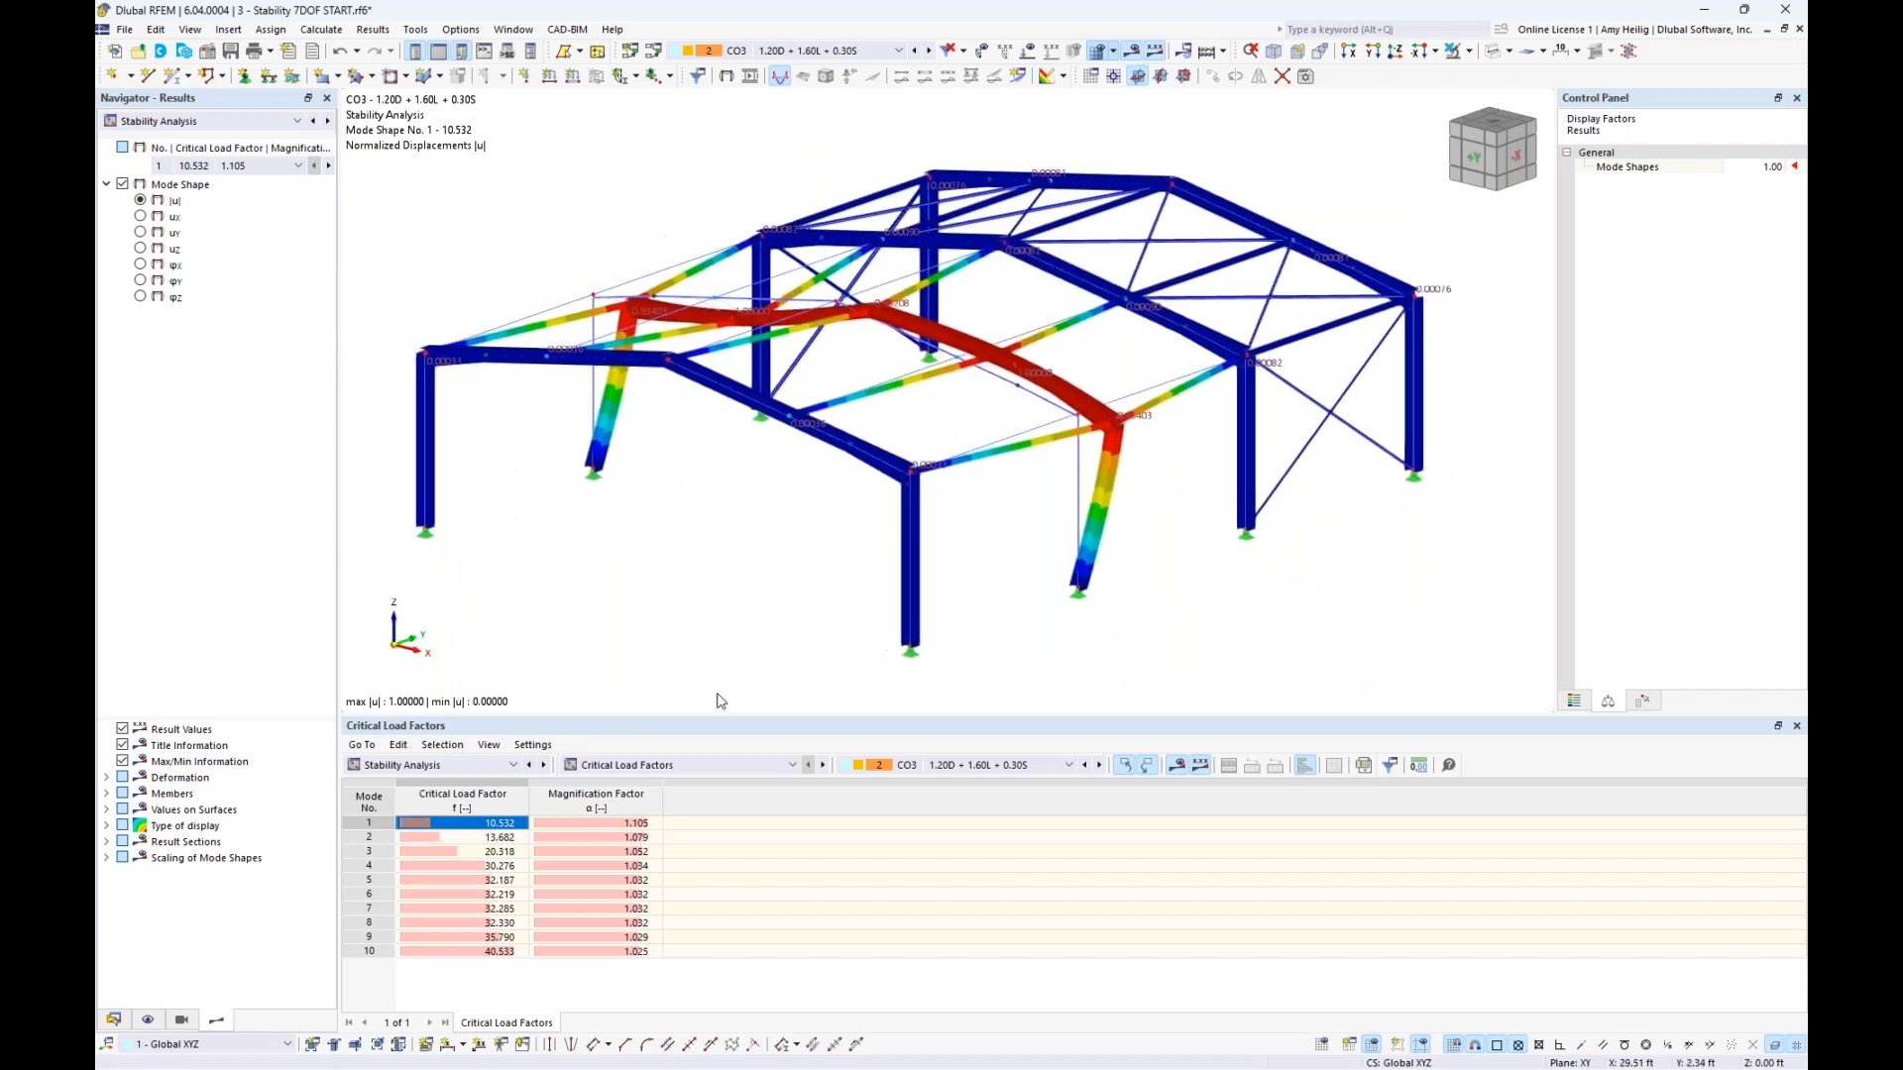
{"action": "left_click", "coordinate": [501, 839]}
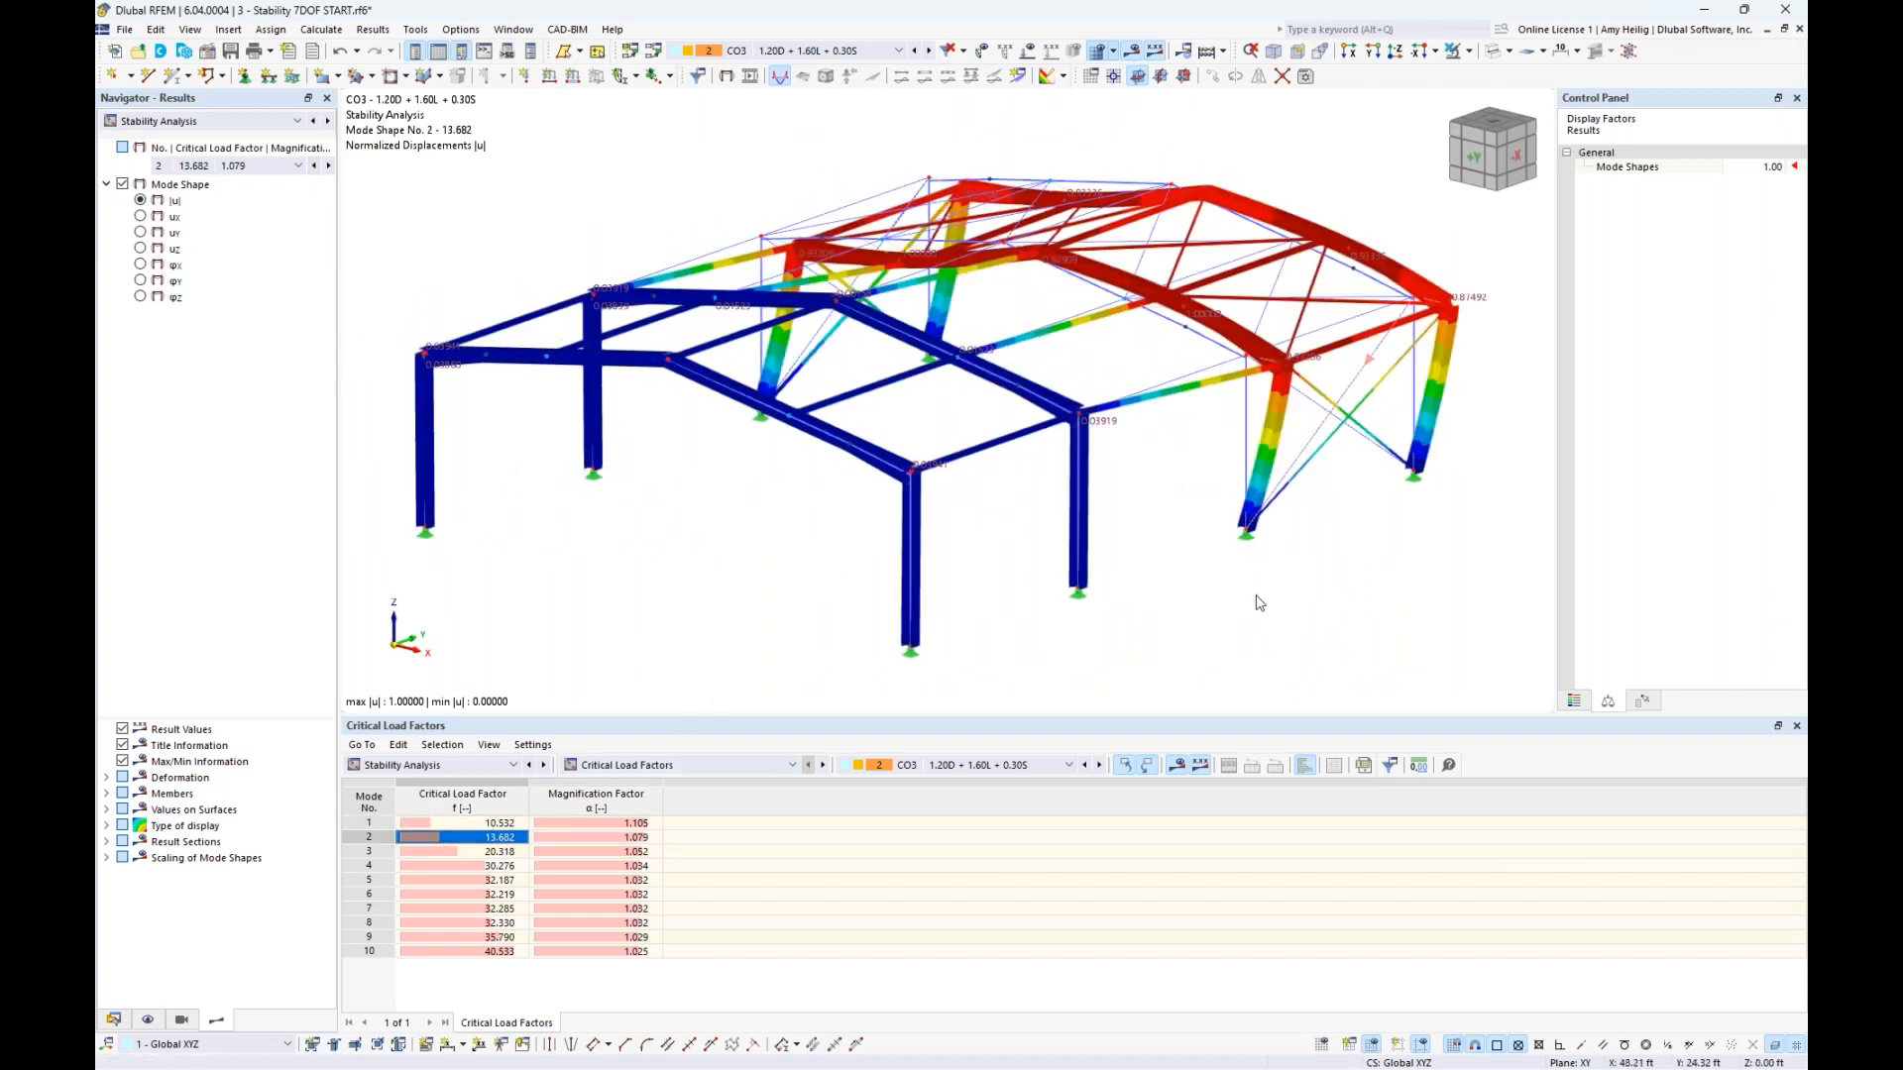
{"action": "left_click", "coordinate": [494, 851]}
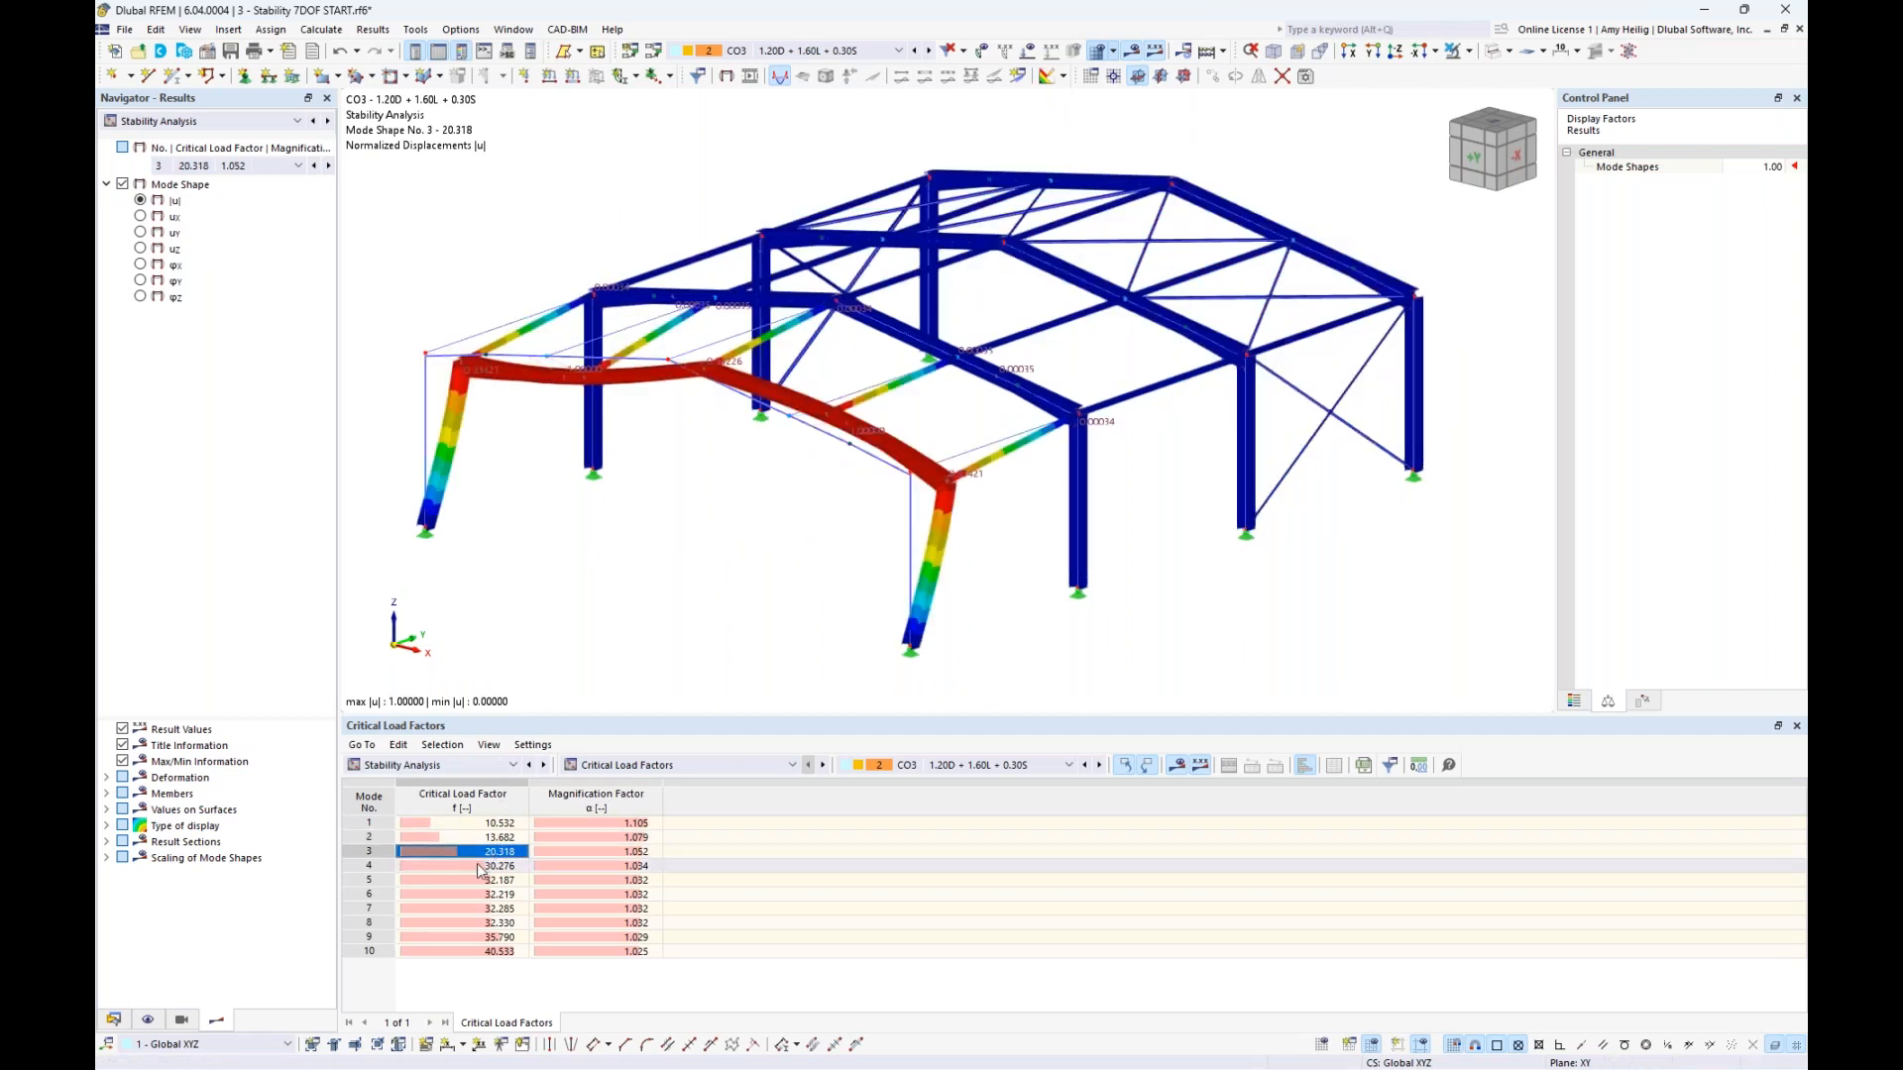
{"action": "left_click", "coordinate": [479, 868]}
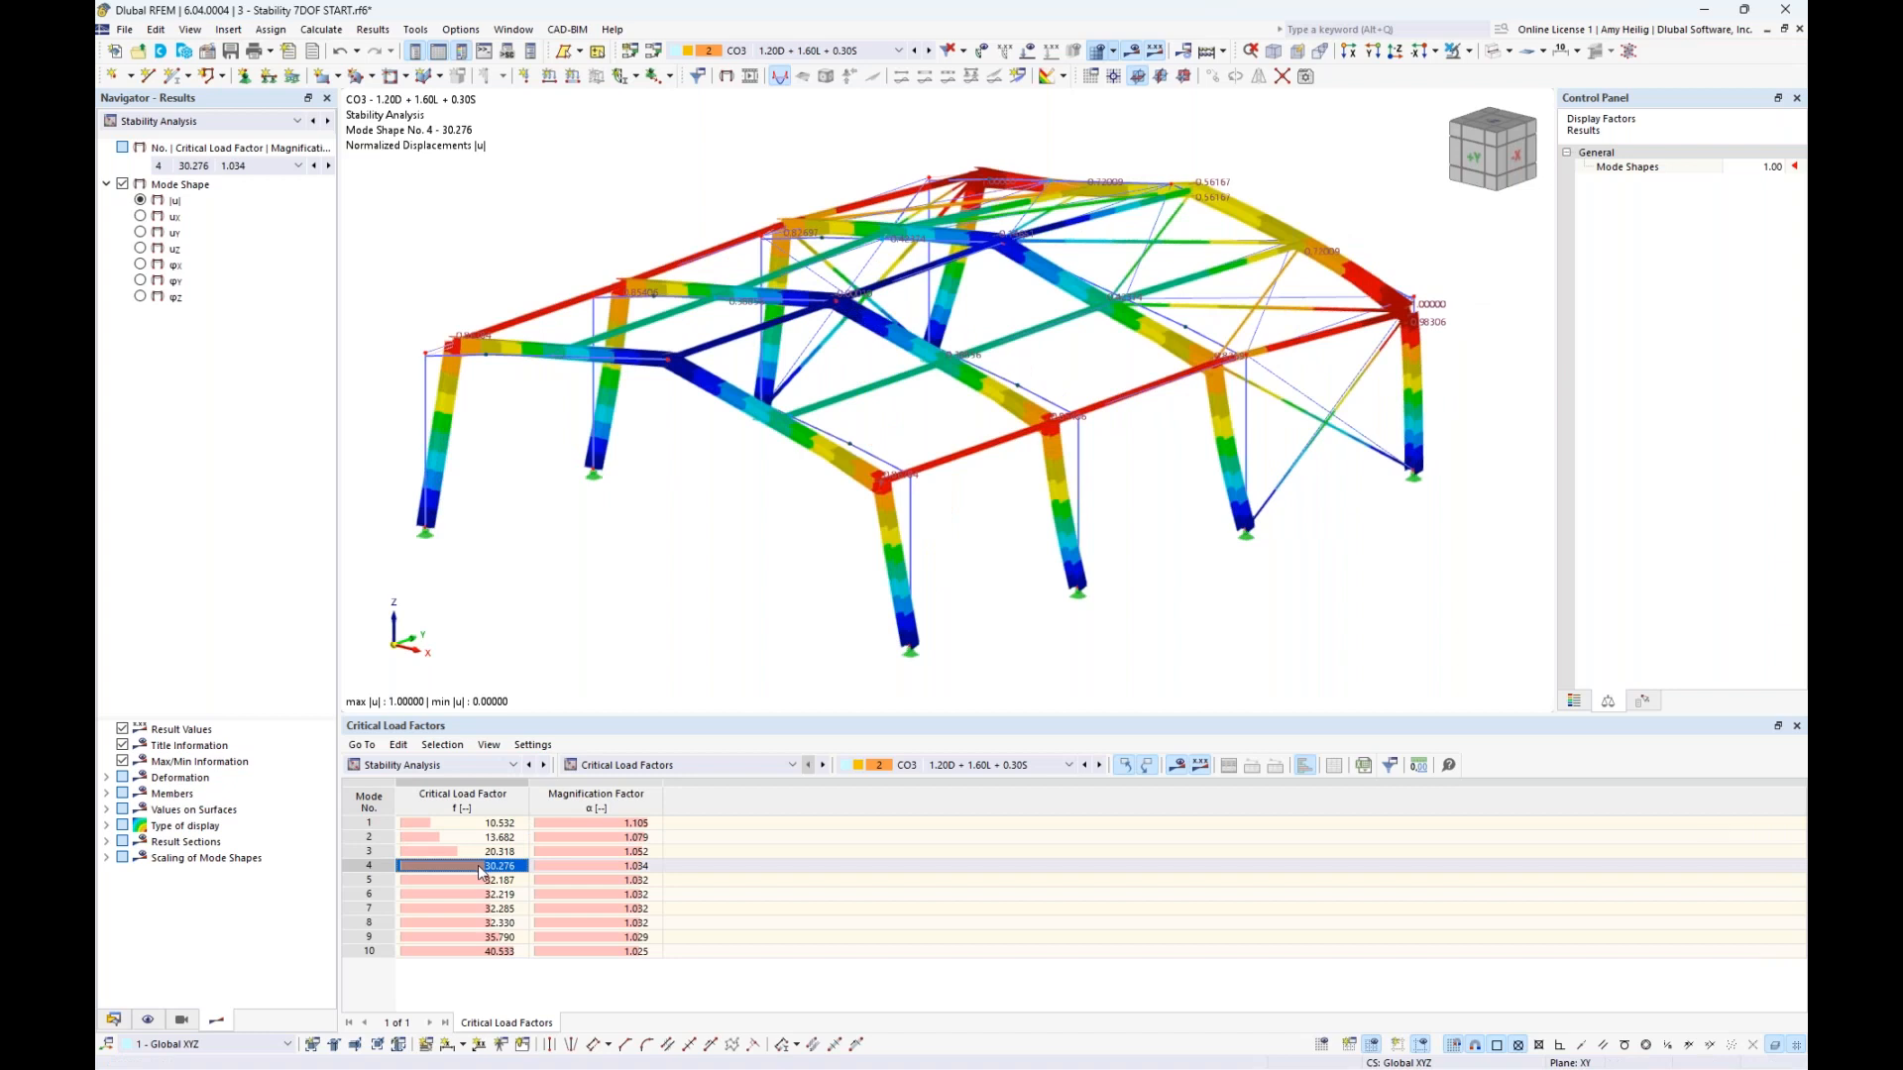
{"action": "left_click", "coordinate": [478, 879]}
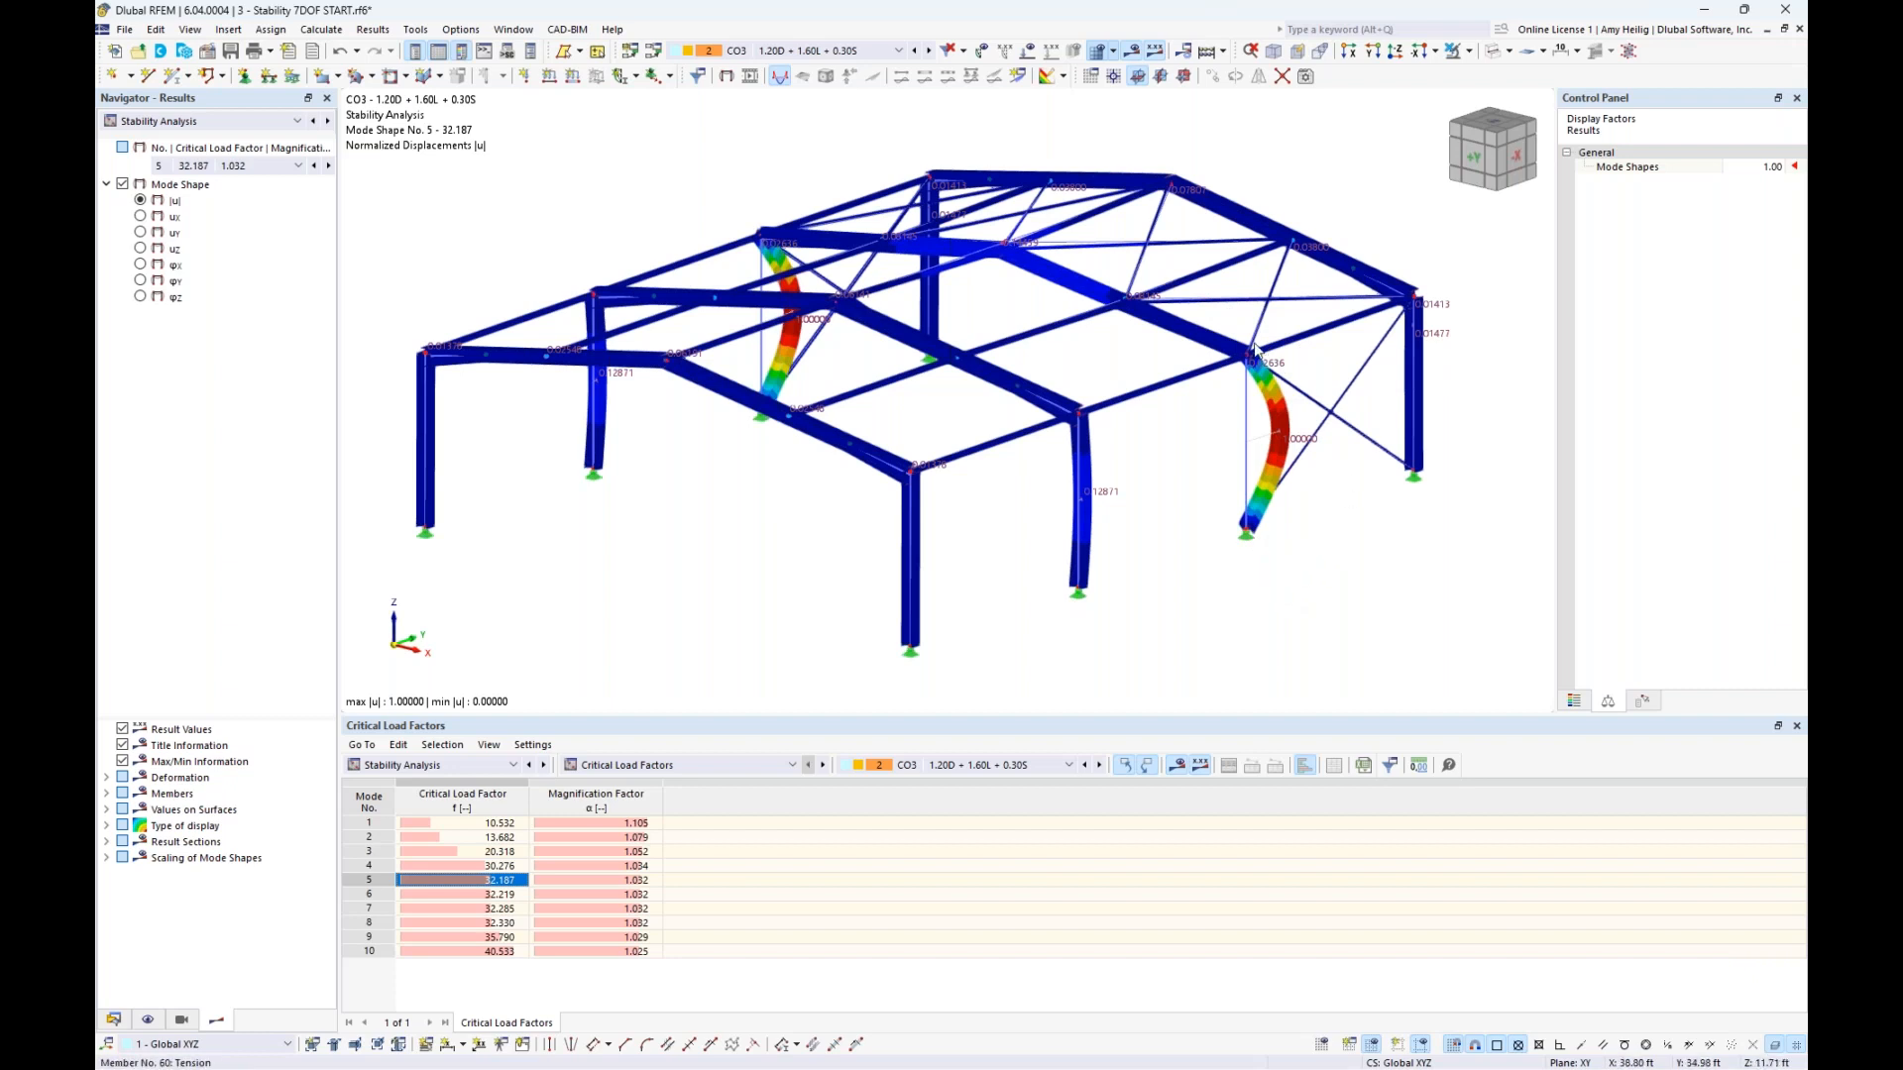
{"action": "left_click", "coordinate": [495, 866]}
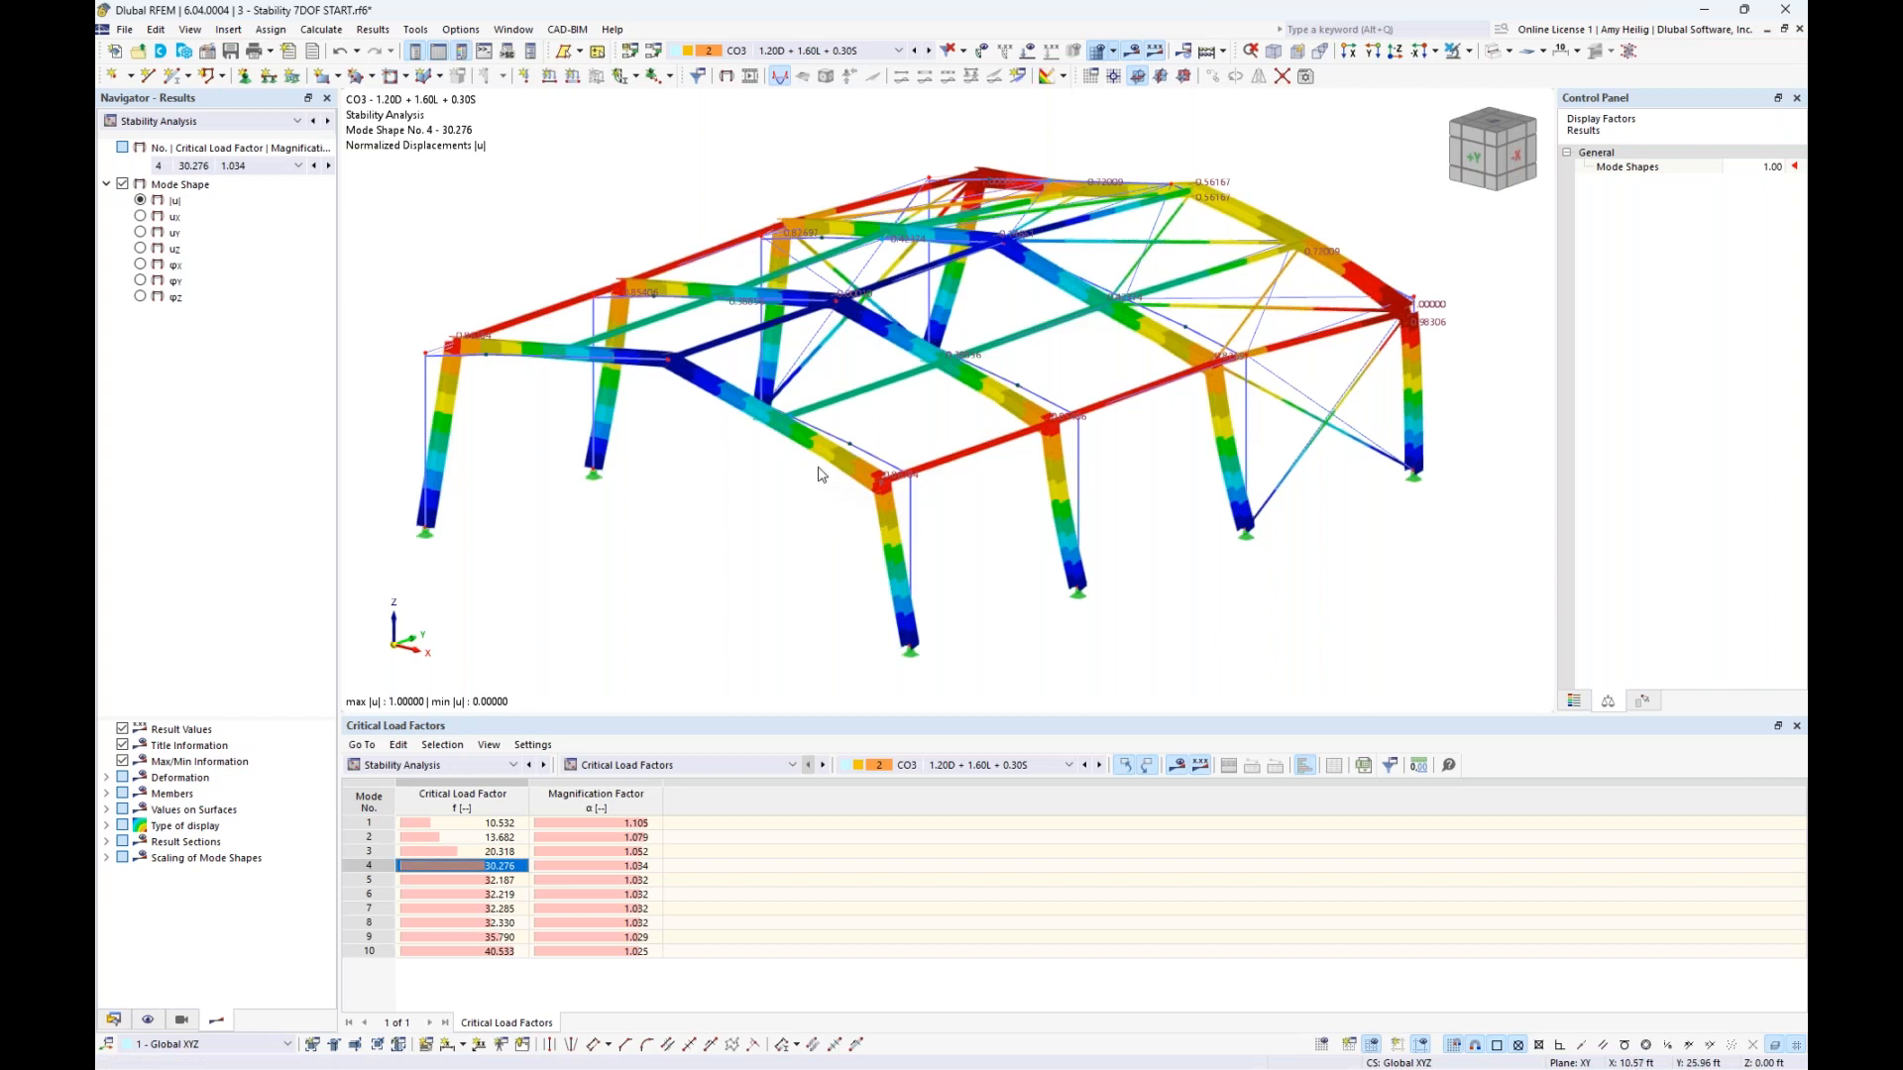
Display mode shape 1 and the effective lengths and critical loads by member for column member 10 in the buckling frame
{"action": "left_click", "coordinate": [464, 823]}
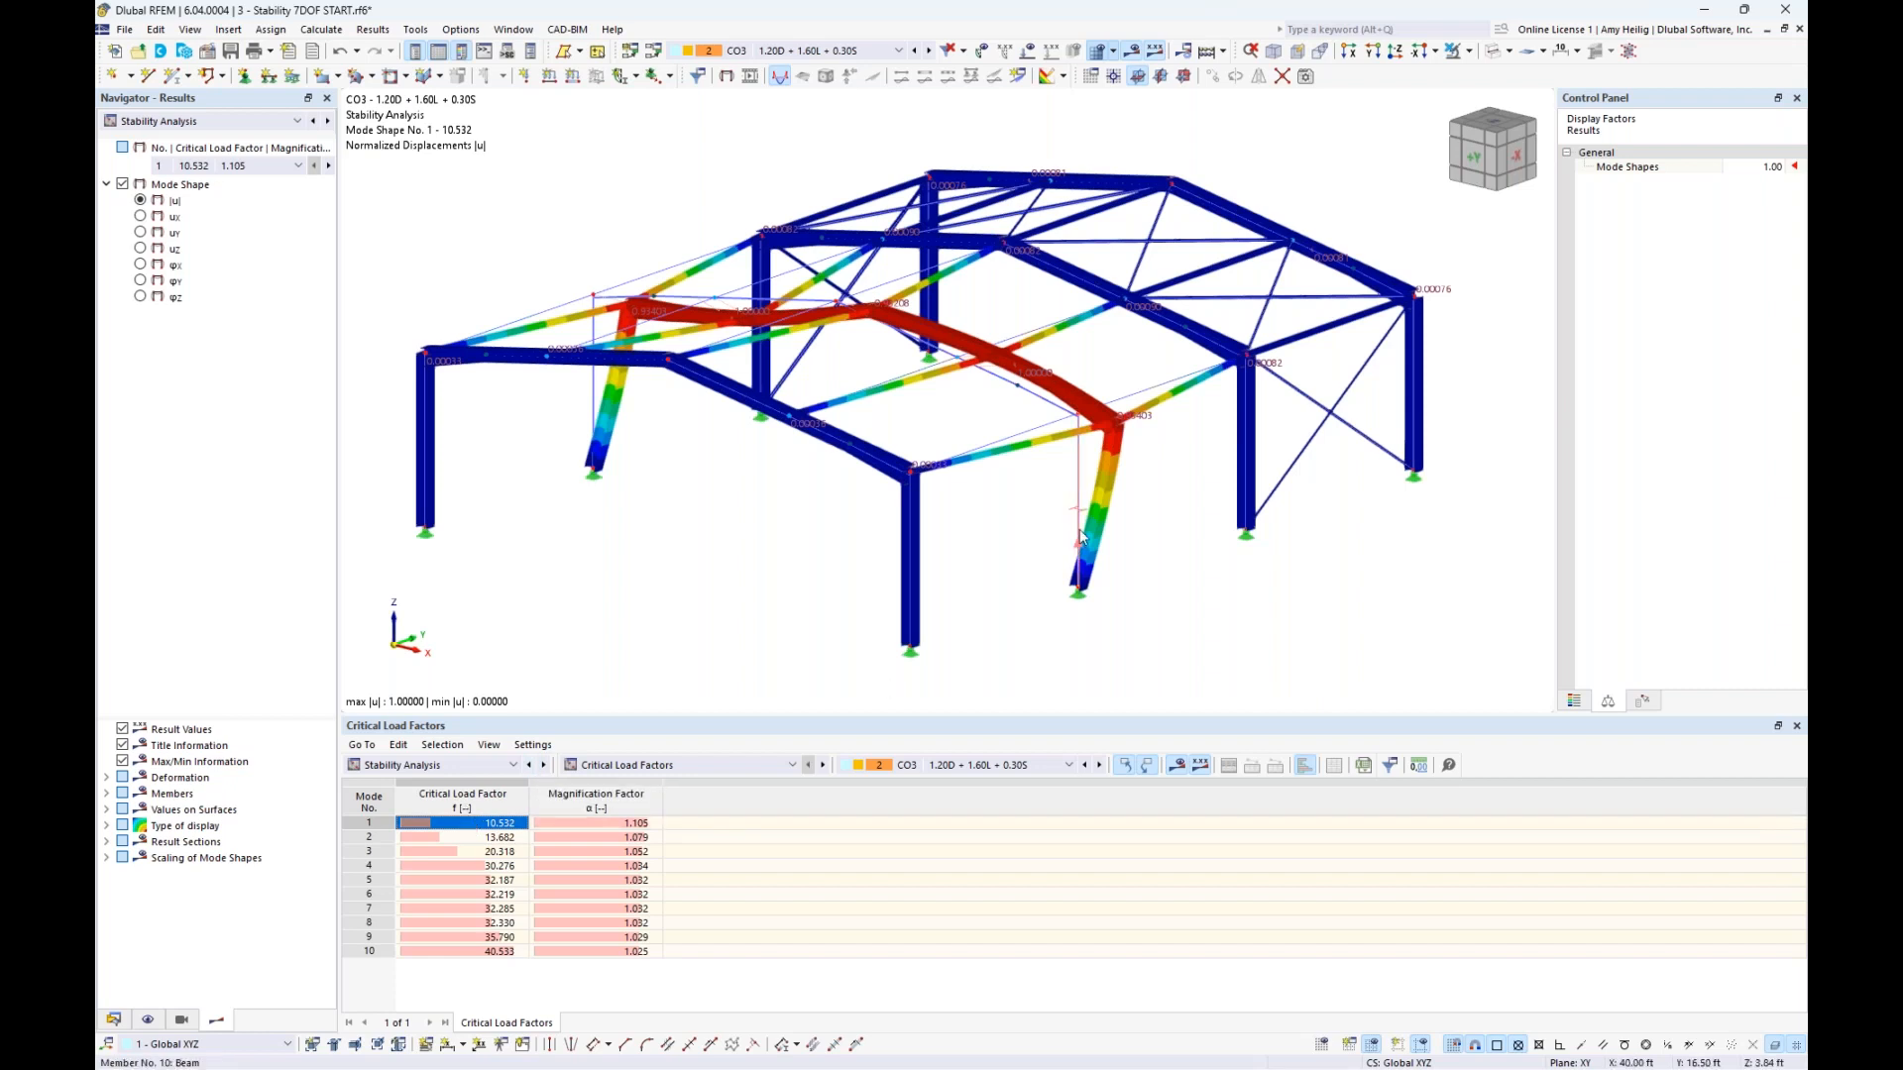
{"action": "scroll", "coordinate": [1081, 535], "scroll_direction": "up", "scroll_amount": 5}
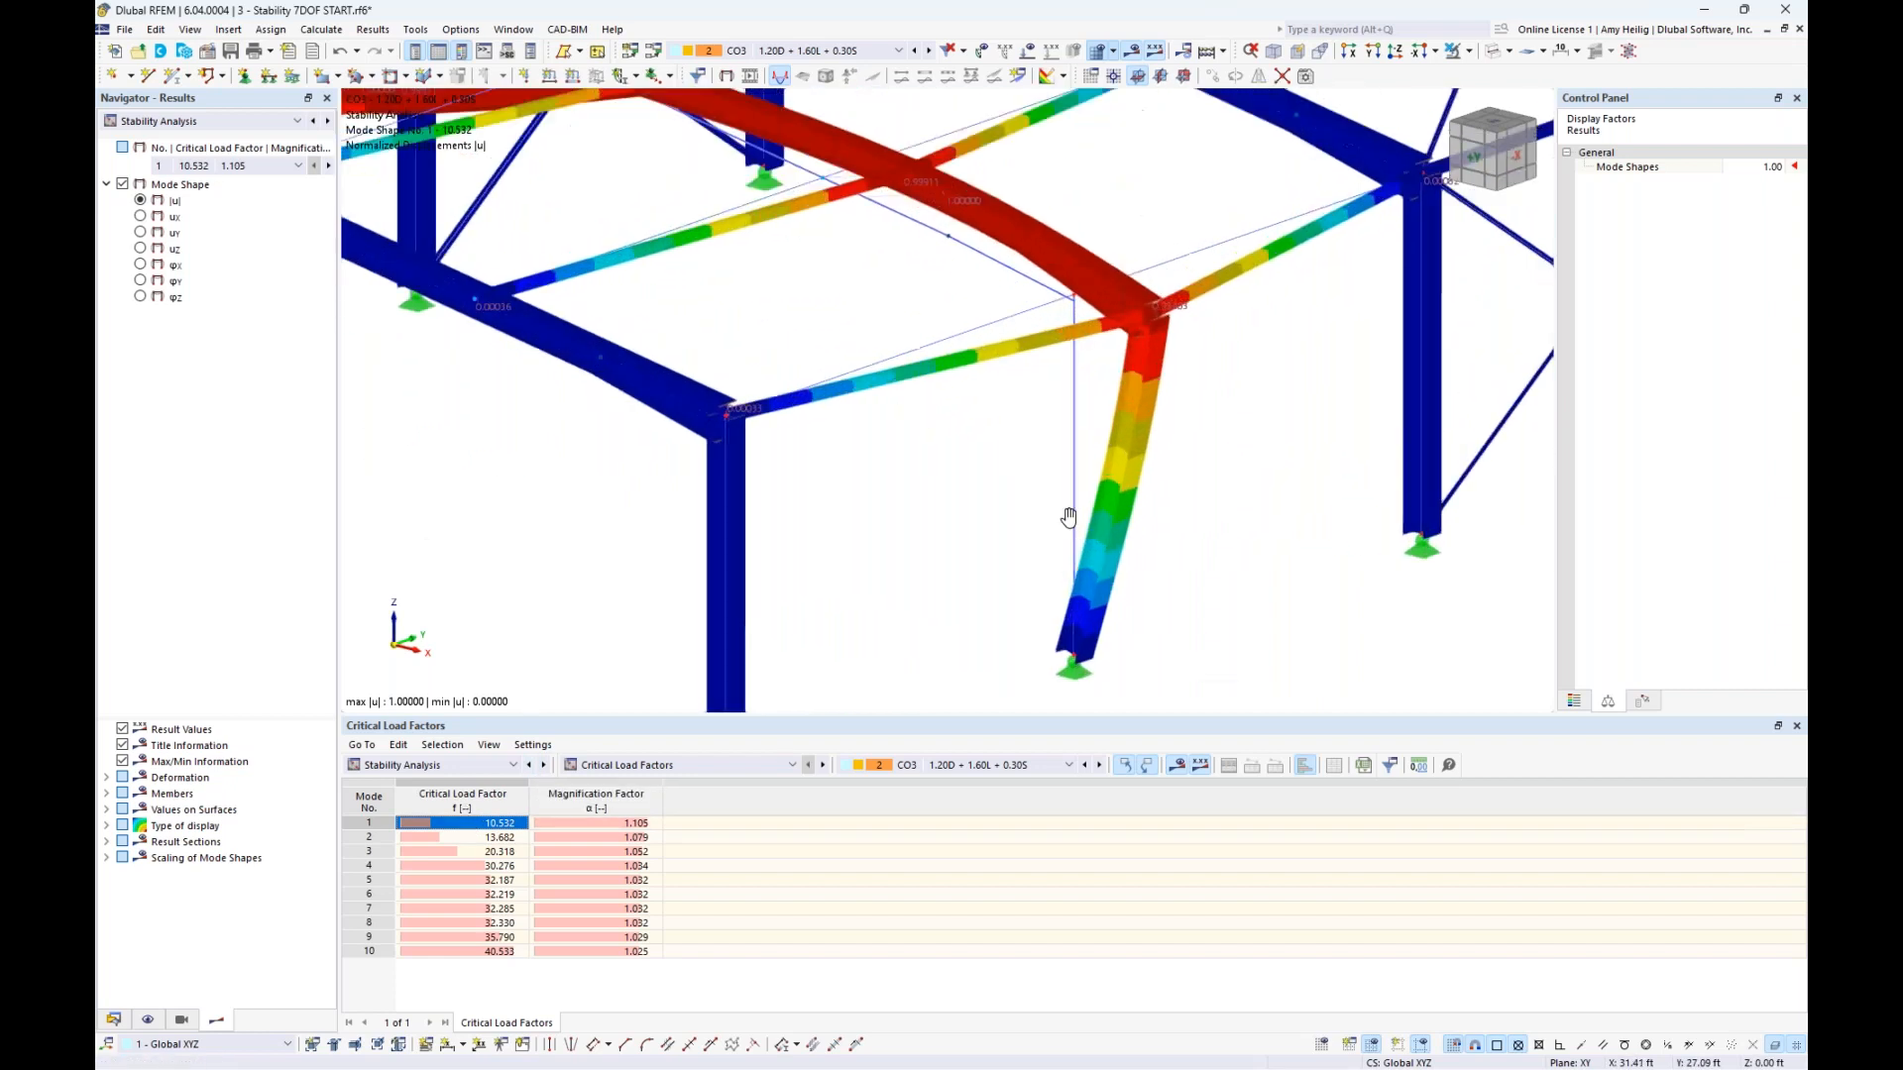
{"action": "middle_click_drag", "start_coordinate": [1070, 513], "coordinate": [992, 489]}
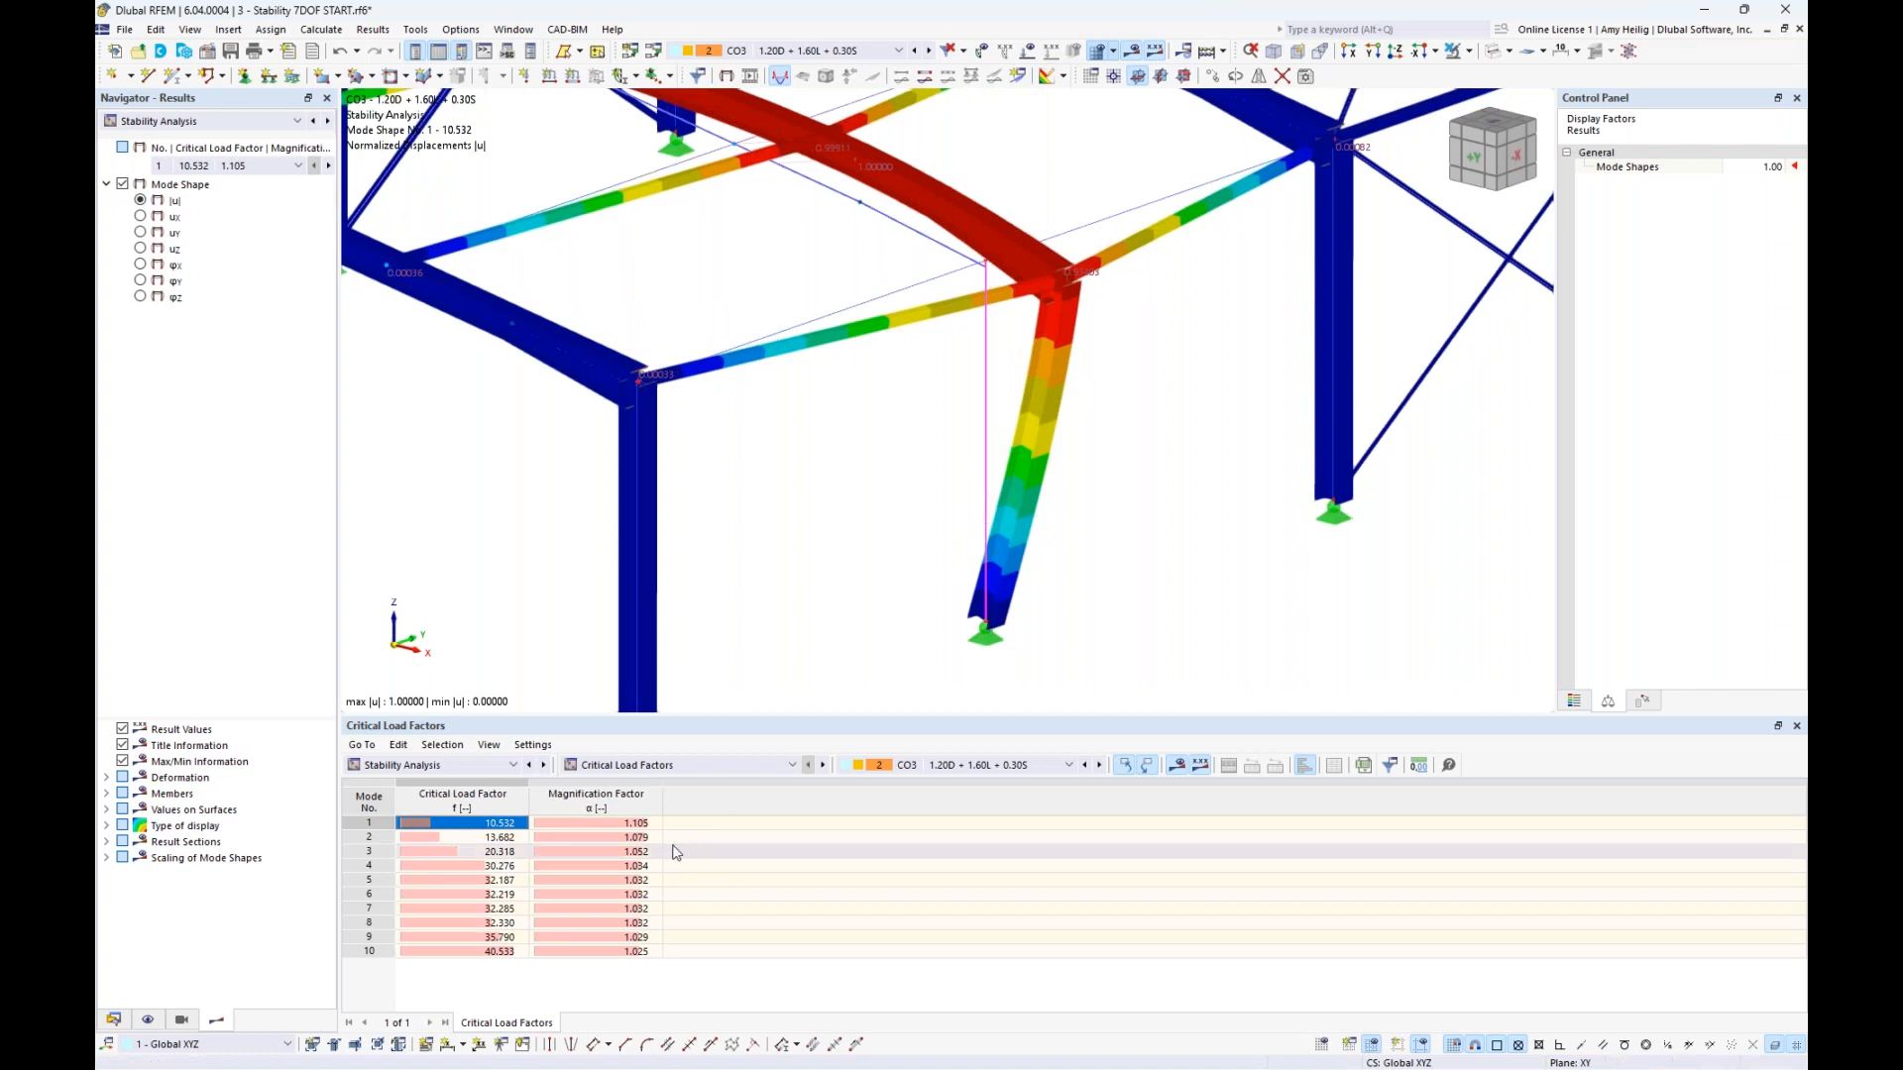
{"action": "left_click", "coordinate": [703, 767]}
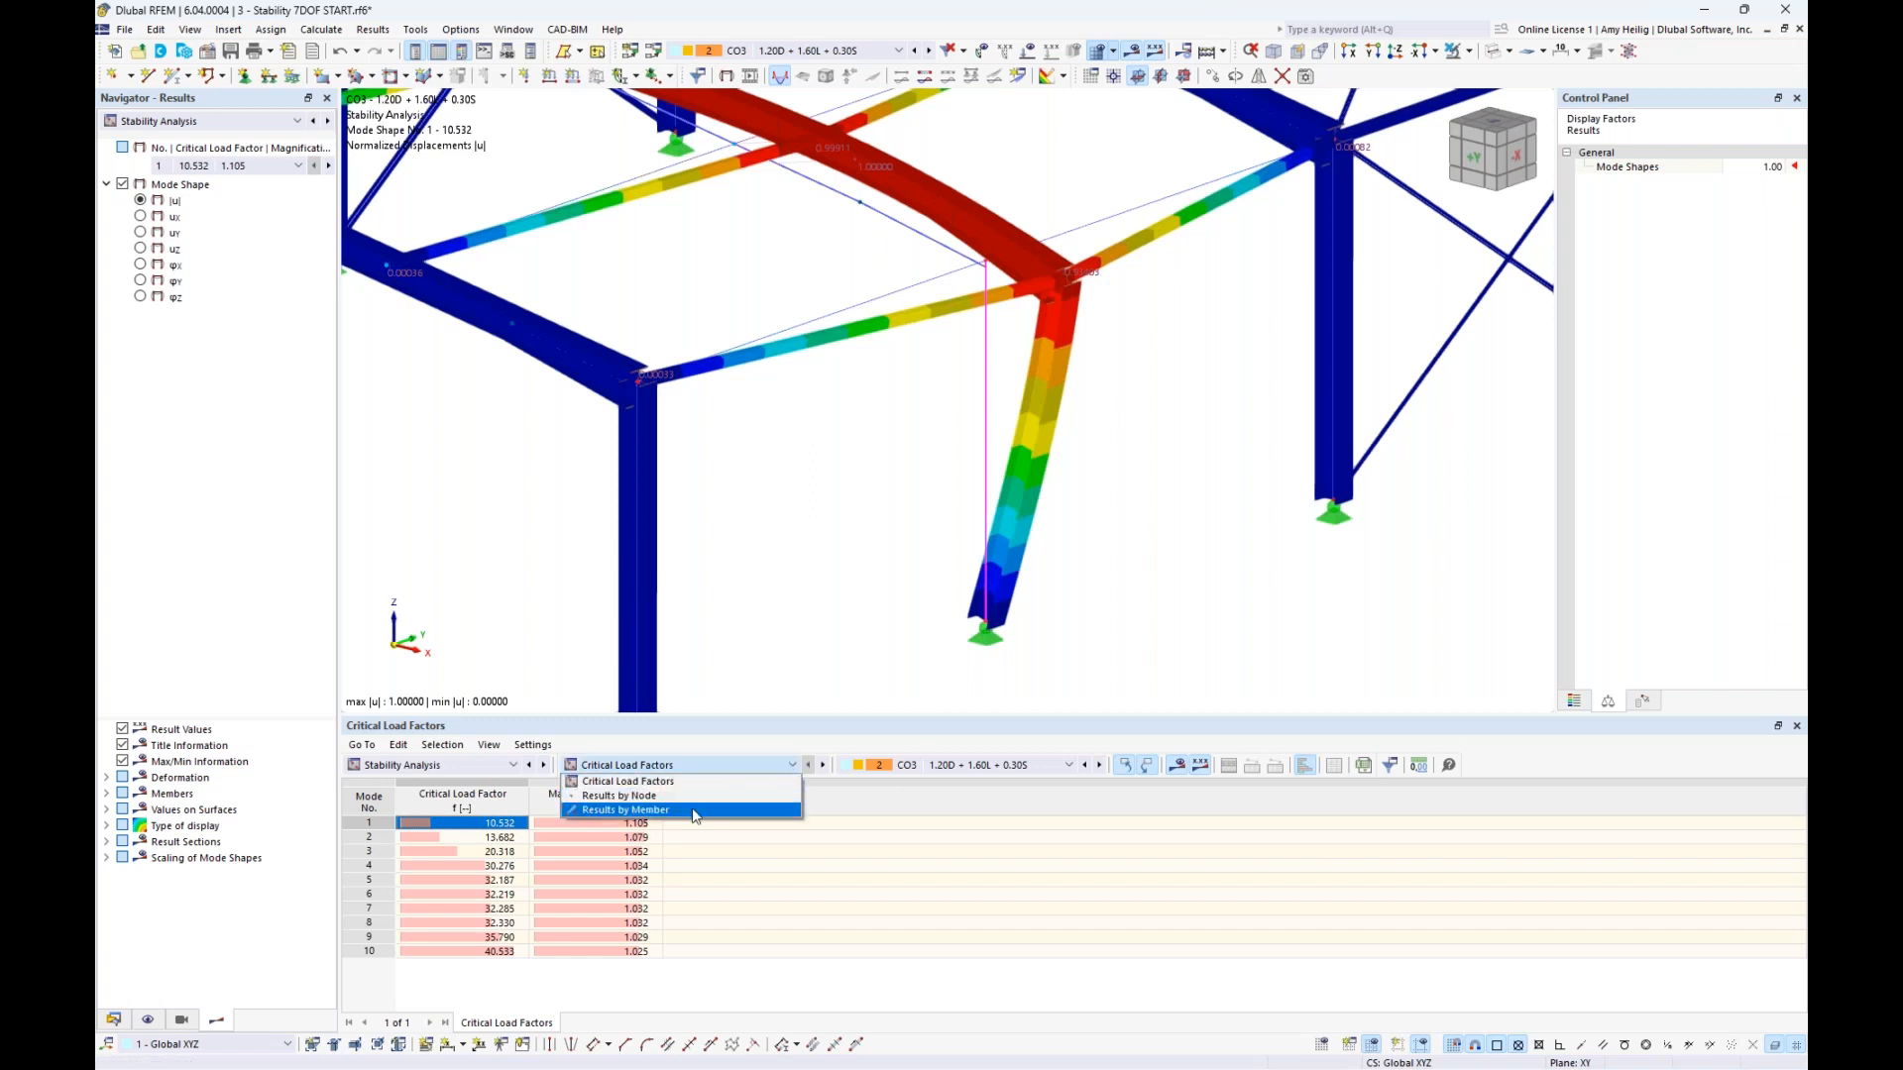
{"action": "left_click", "coordinate": [691, 811]}
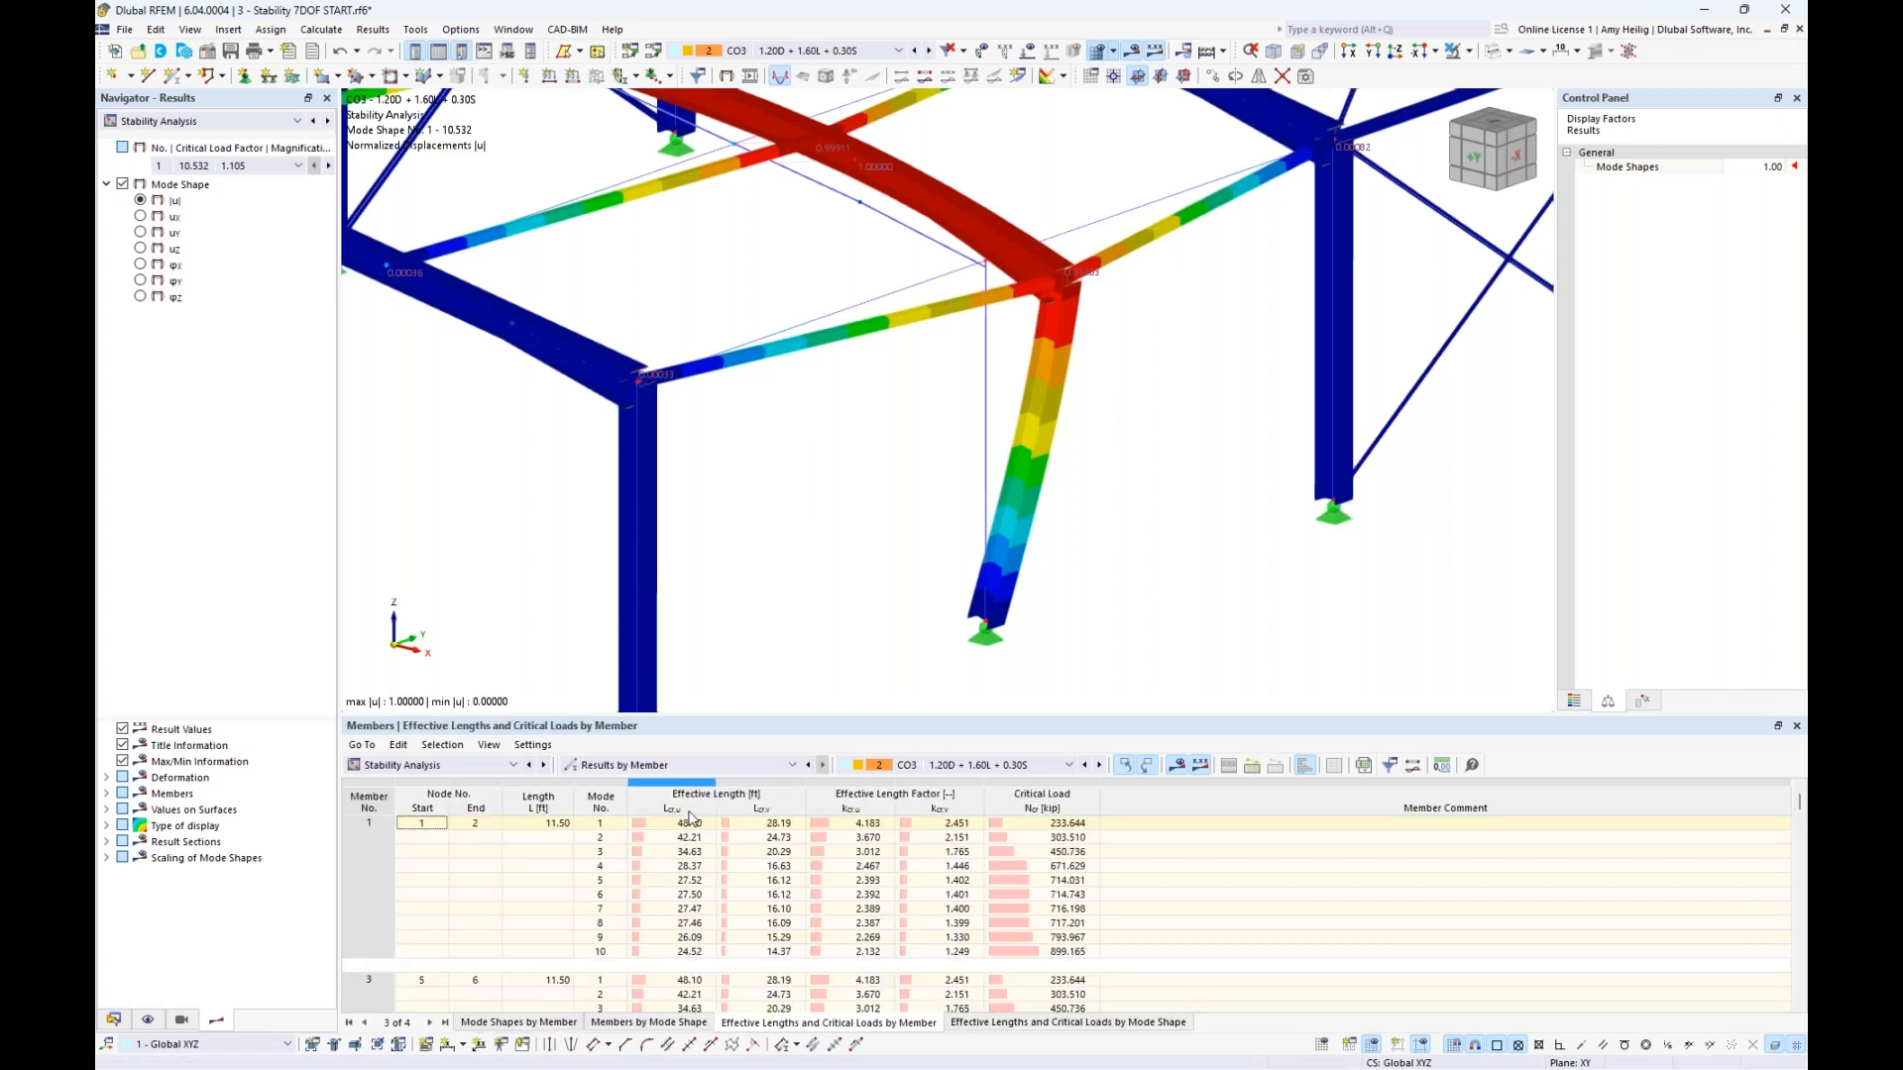
{"action": "left_click", "coordinate": [986, 474]}
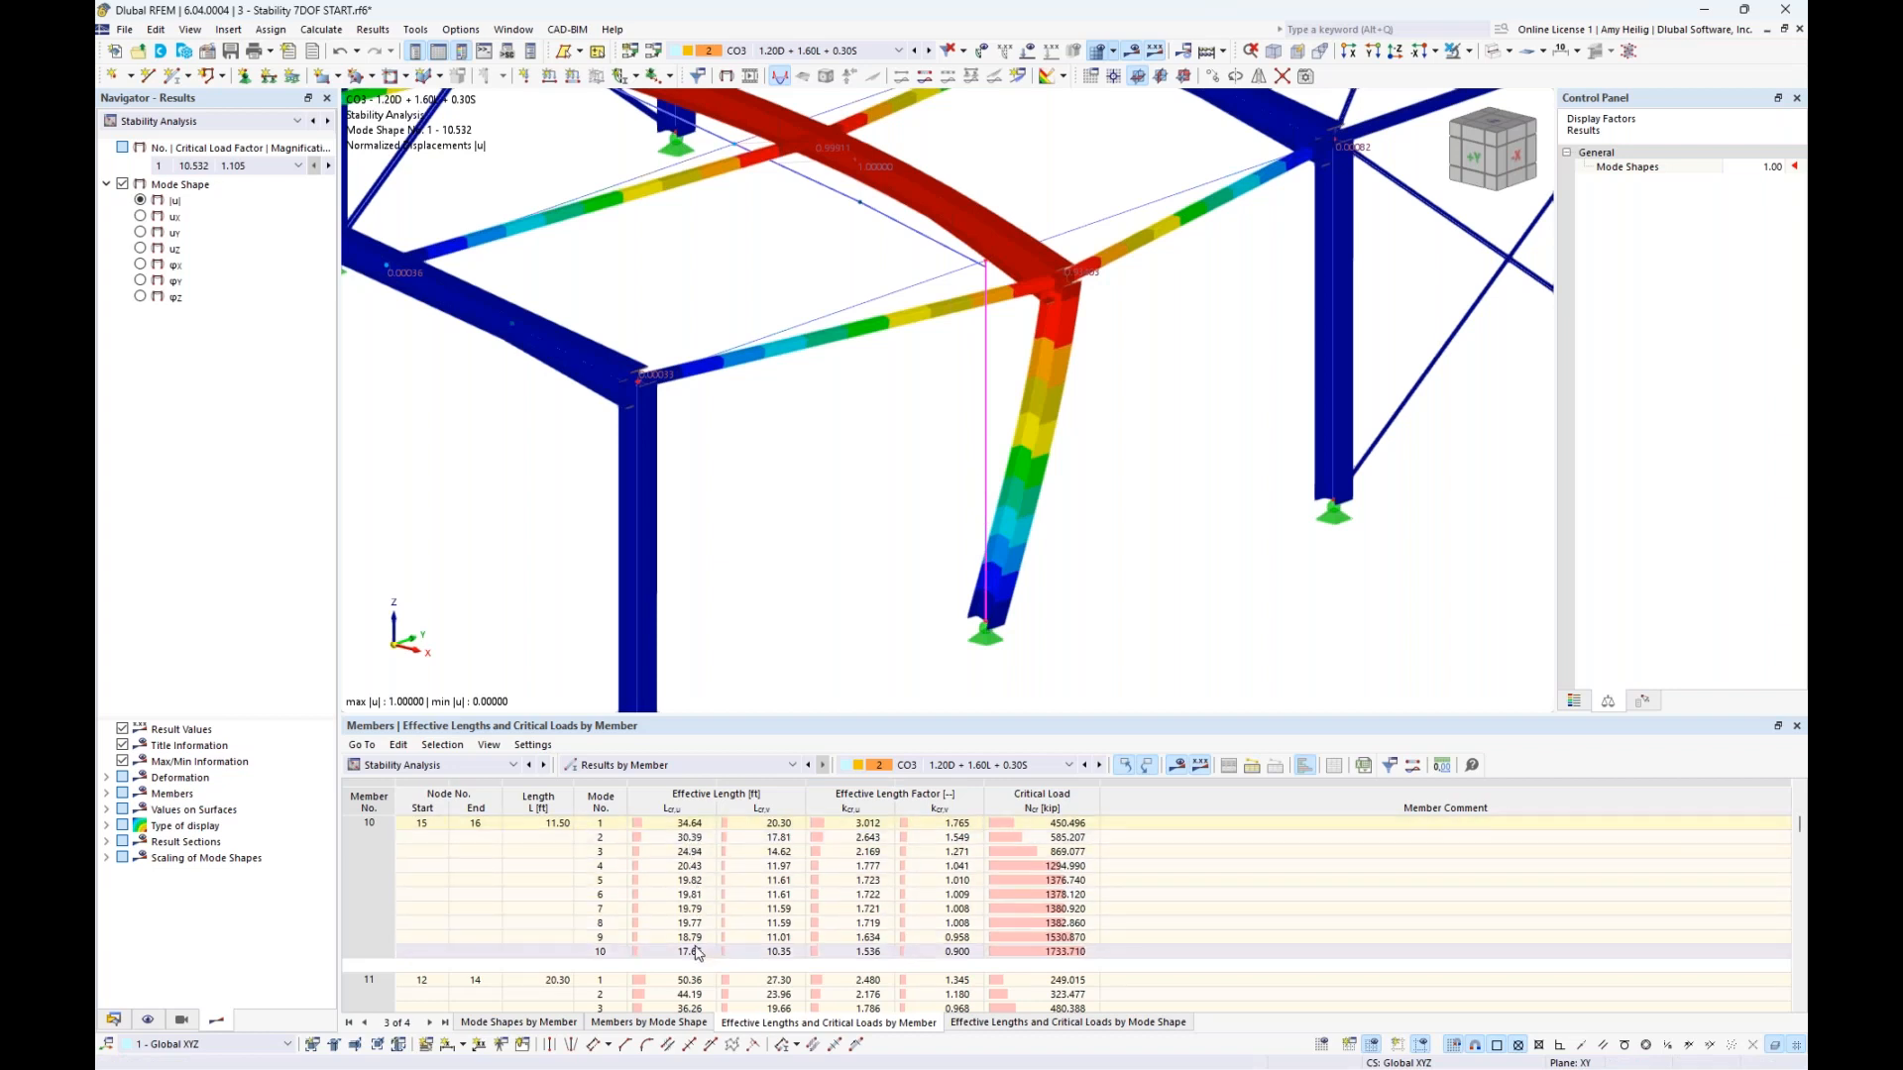
Compare member 10's effective length factors across its modes, and display mode shape 7 on the column
{"action": "left_click", "coordinate": [874, 826]}
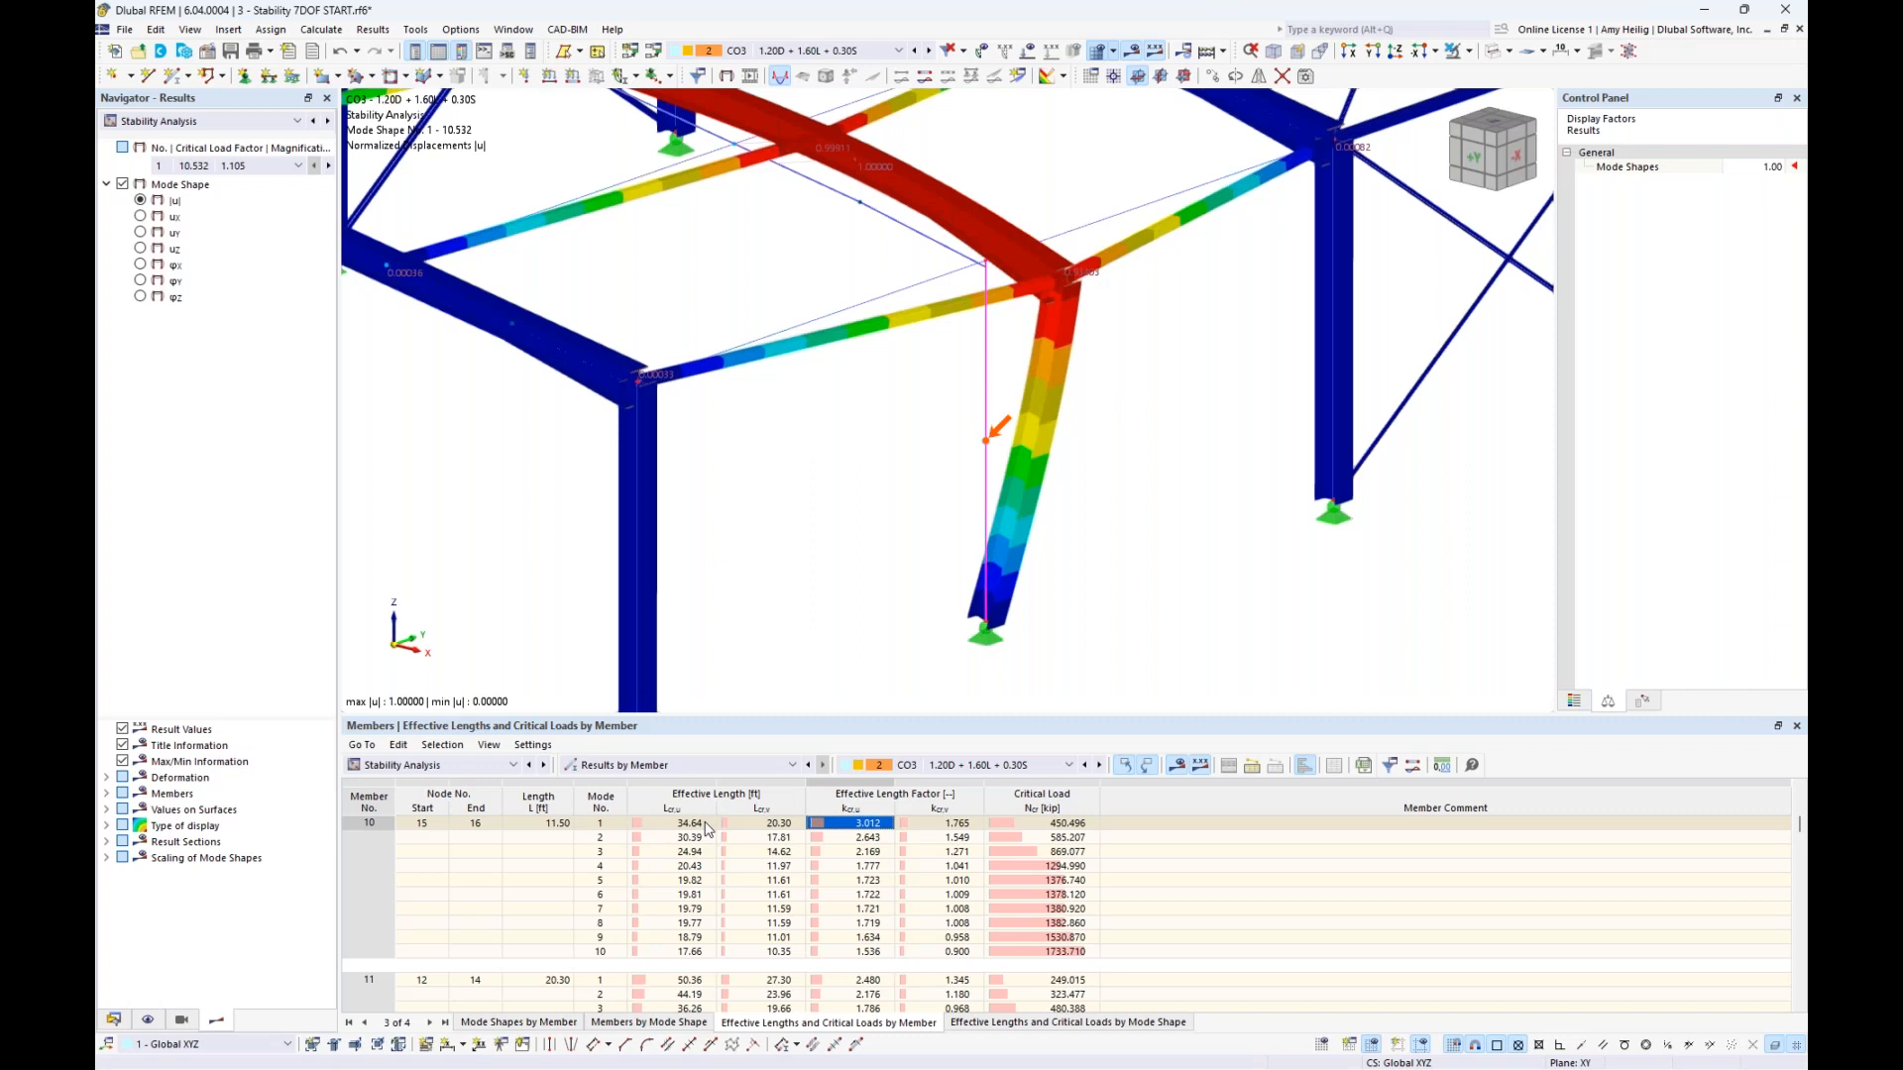
{"action": "left_click", "coordinate": [863, 841]}
{"action": "left_click", "coordinate": [858, 856]}
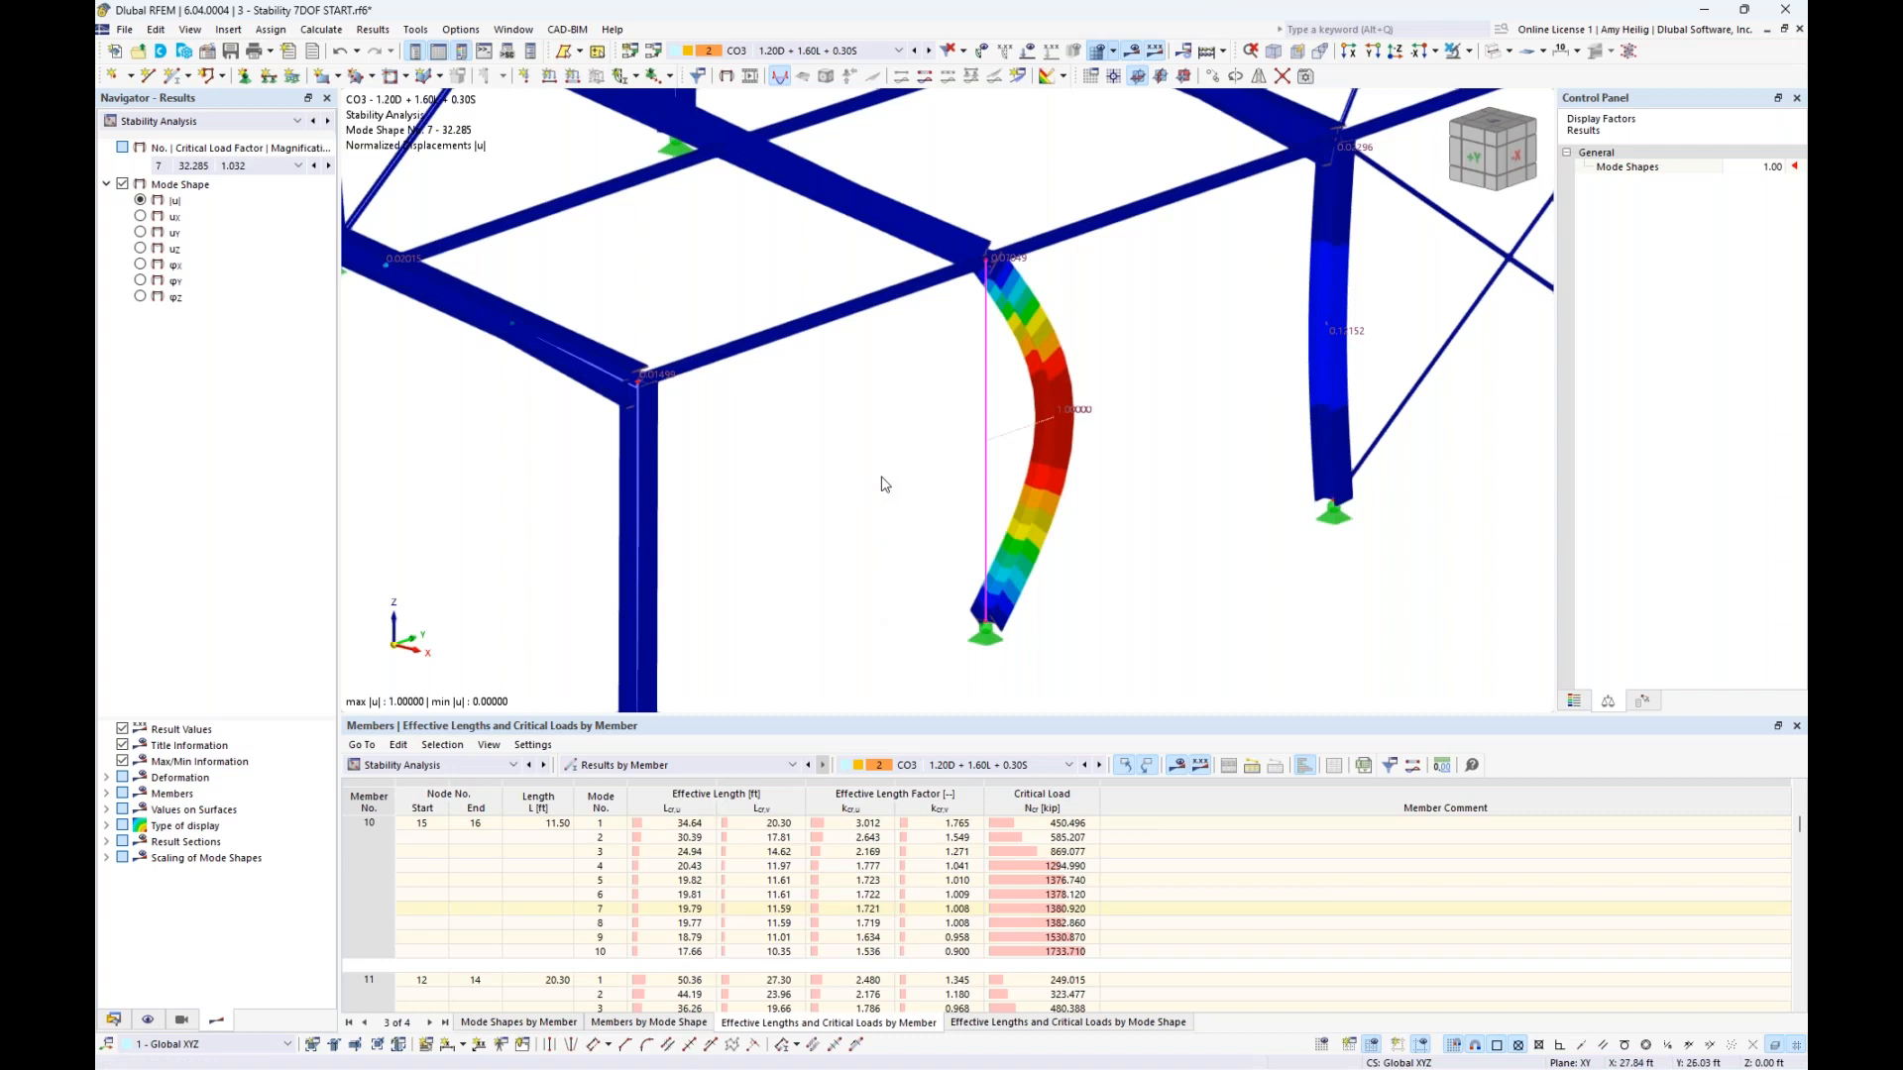
Create a new AISC 360 effective lengths definition for member 10 with import from stability analysis enabled
{"action": "double_click", "coordinate": [987, 485]}
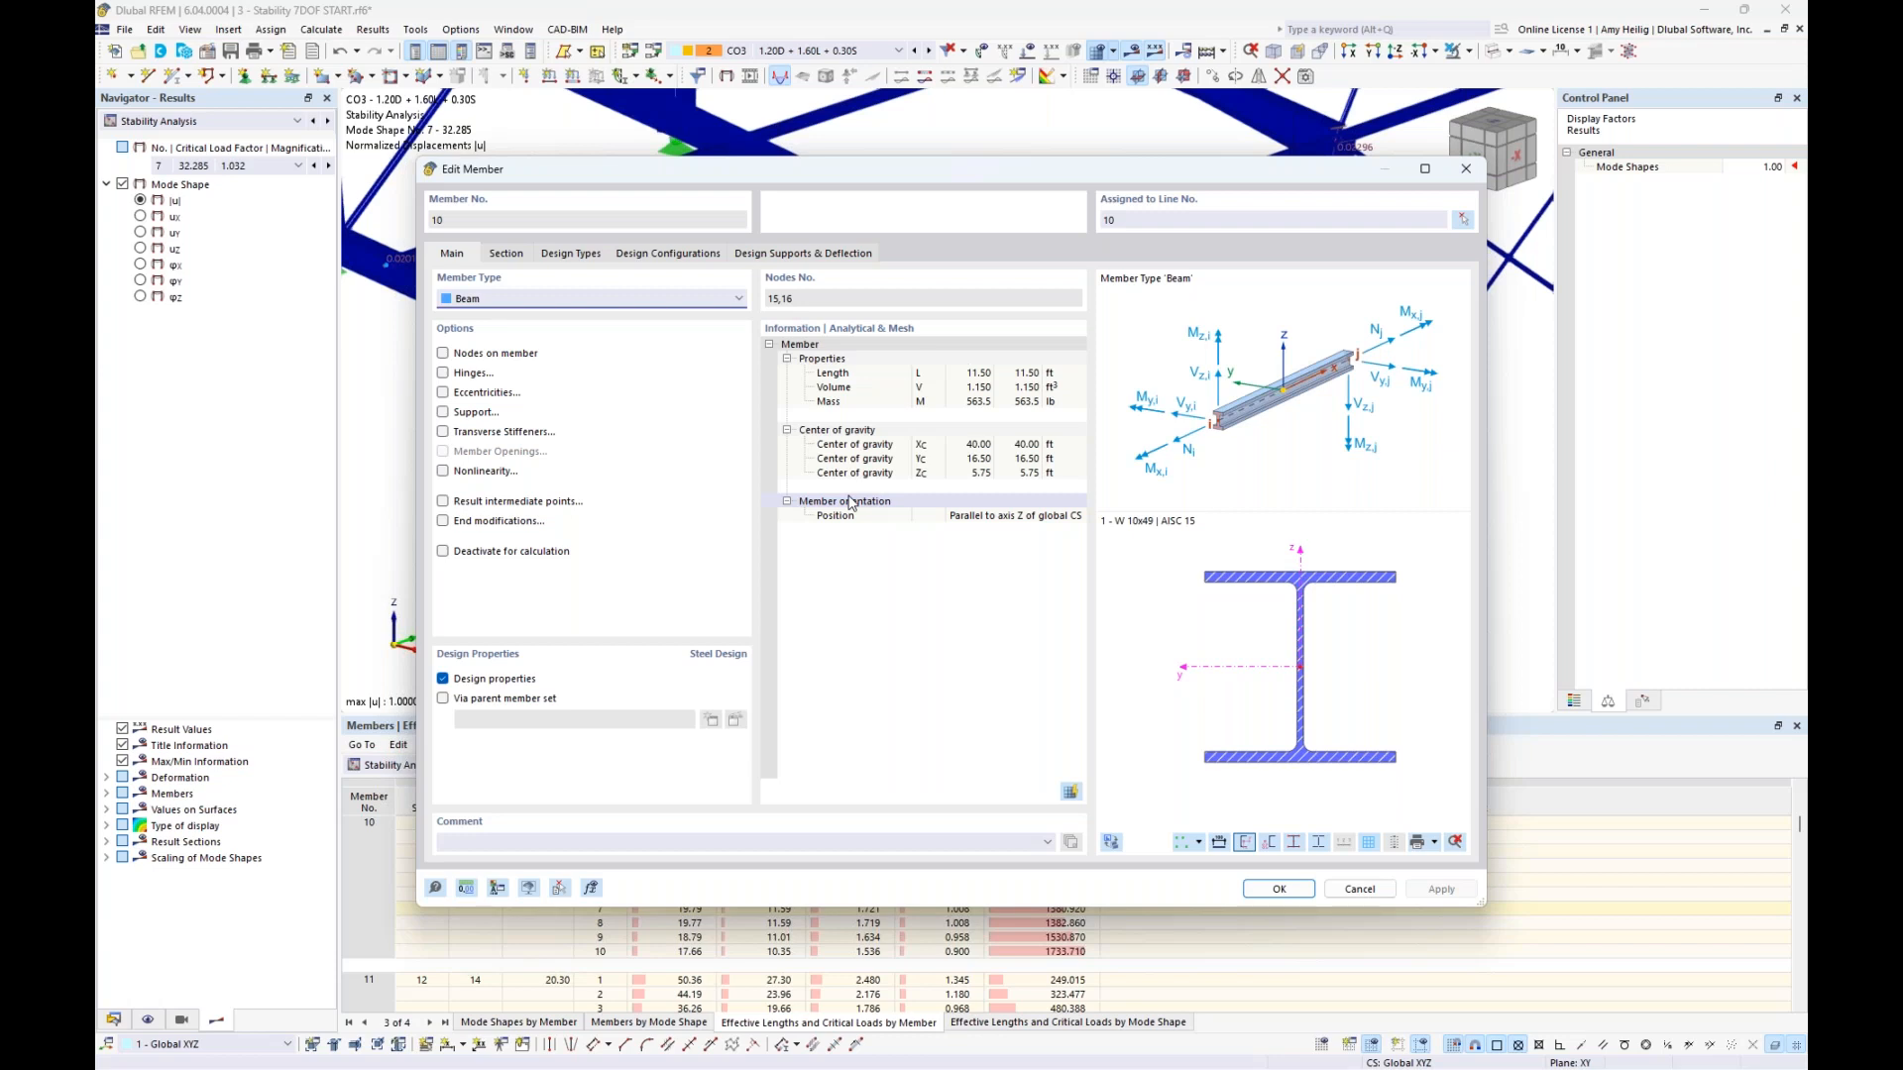
{"action": "left_click", "coordinate": [571, 257]}
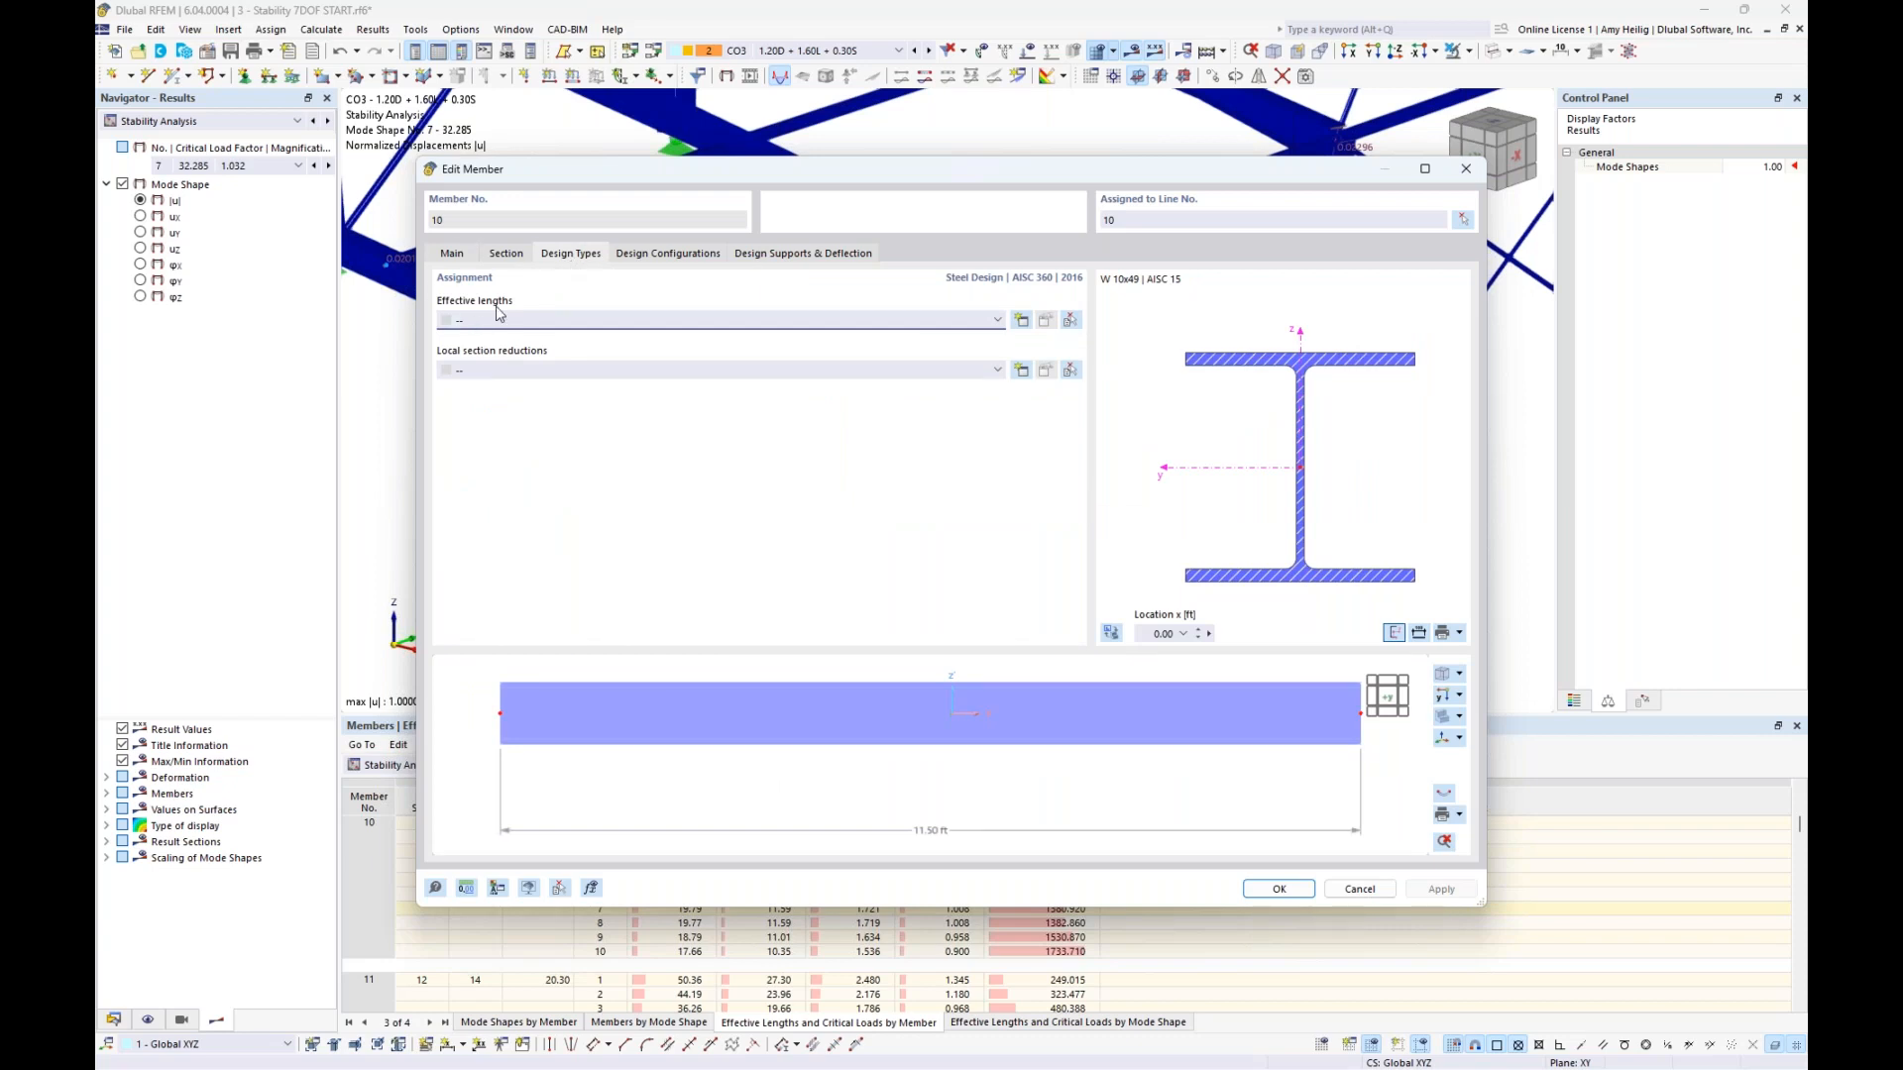
{"action": "left_click", "coordinate": [1022, 325]}
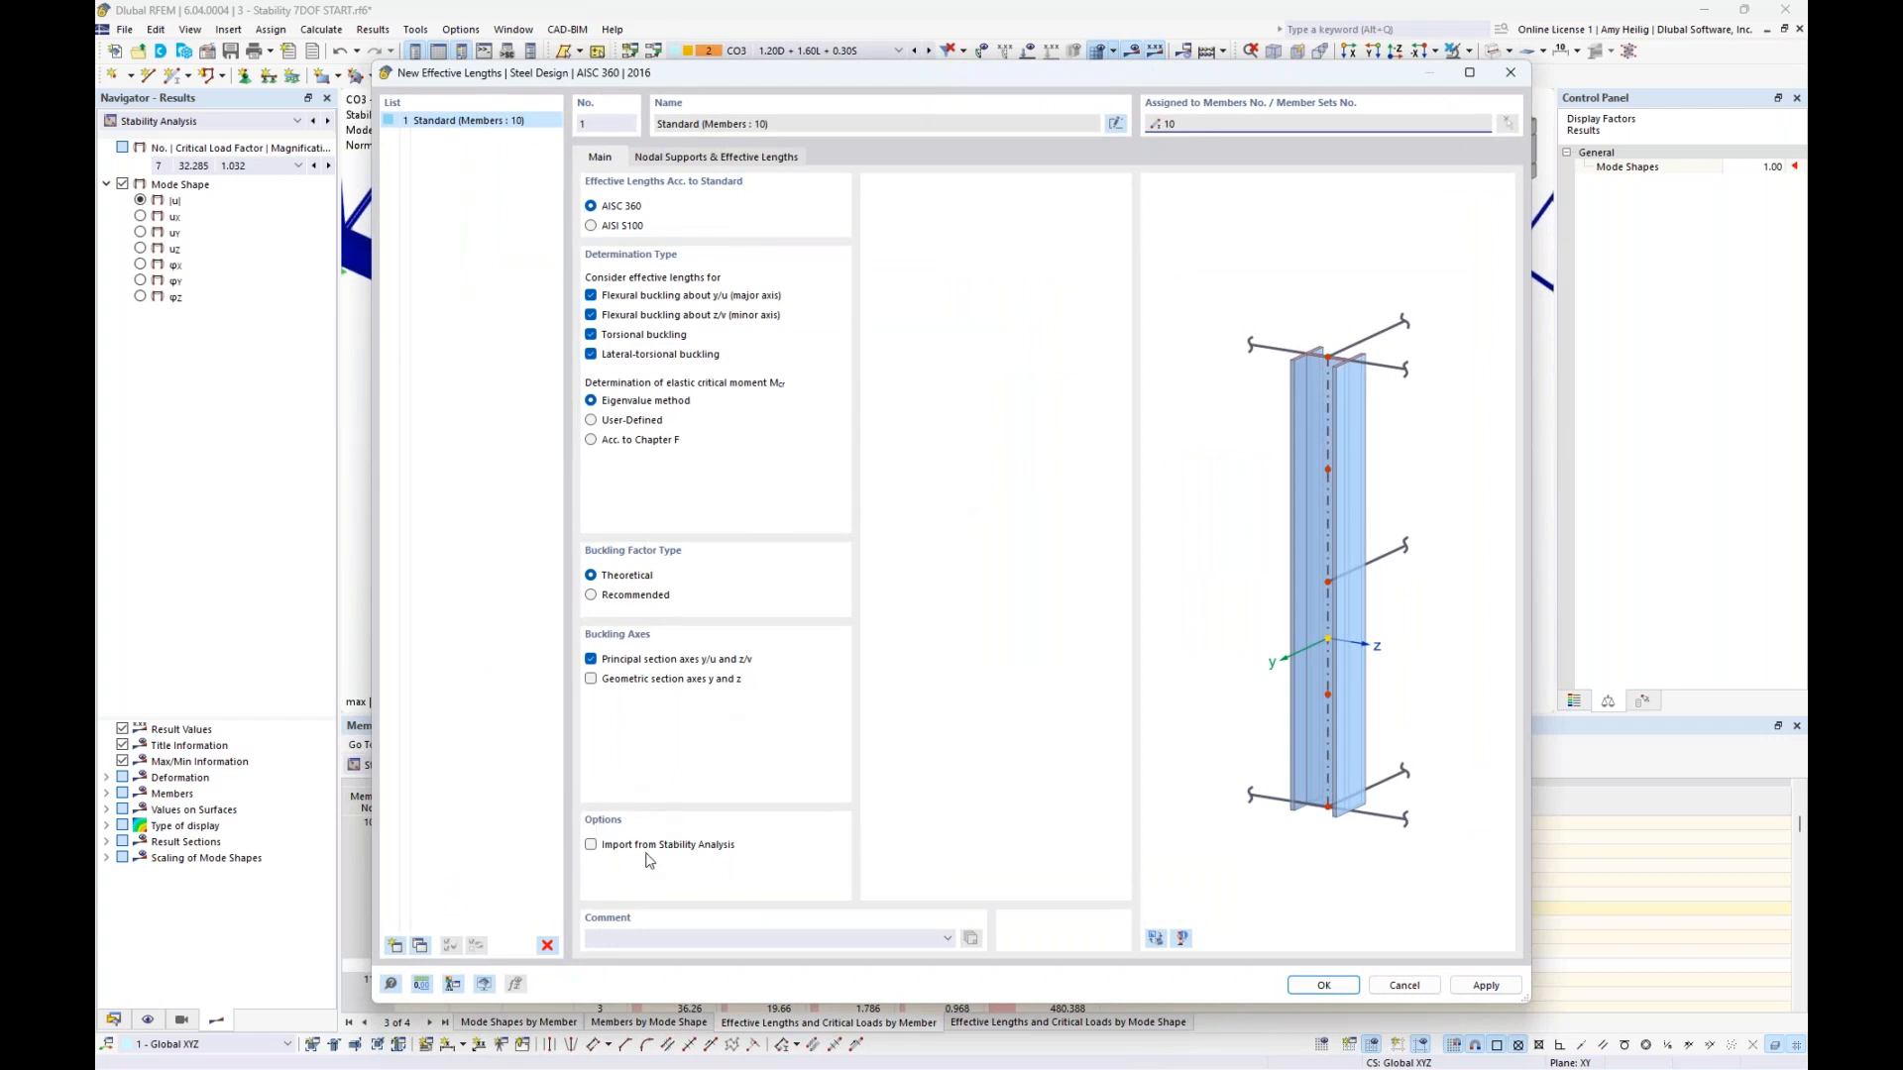
{"action": "left_click", "coordinate": [592, 845]}
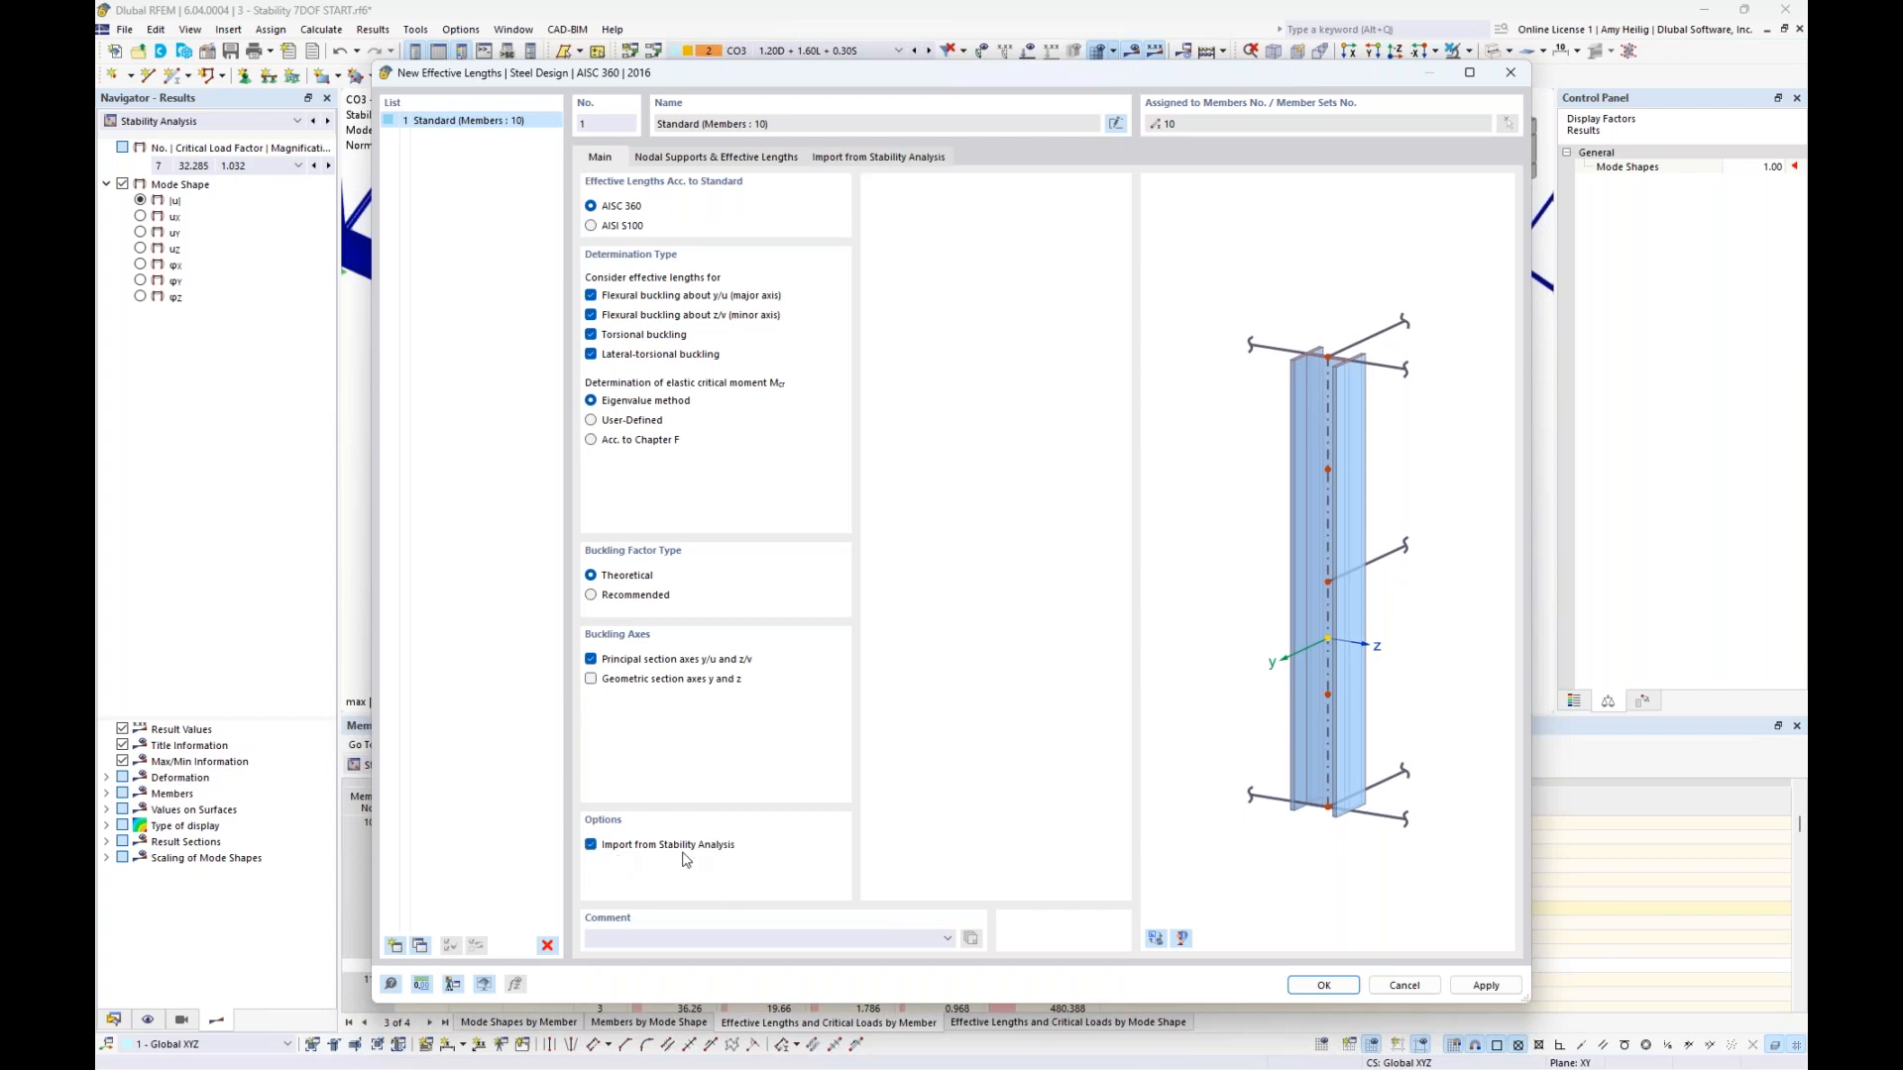
{"action": "left_click", "coordinate": [852, 160]}
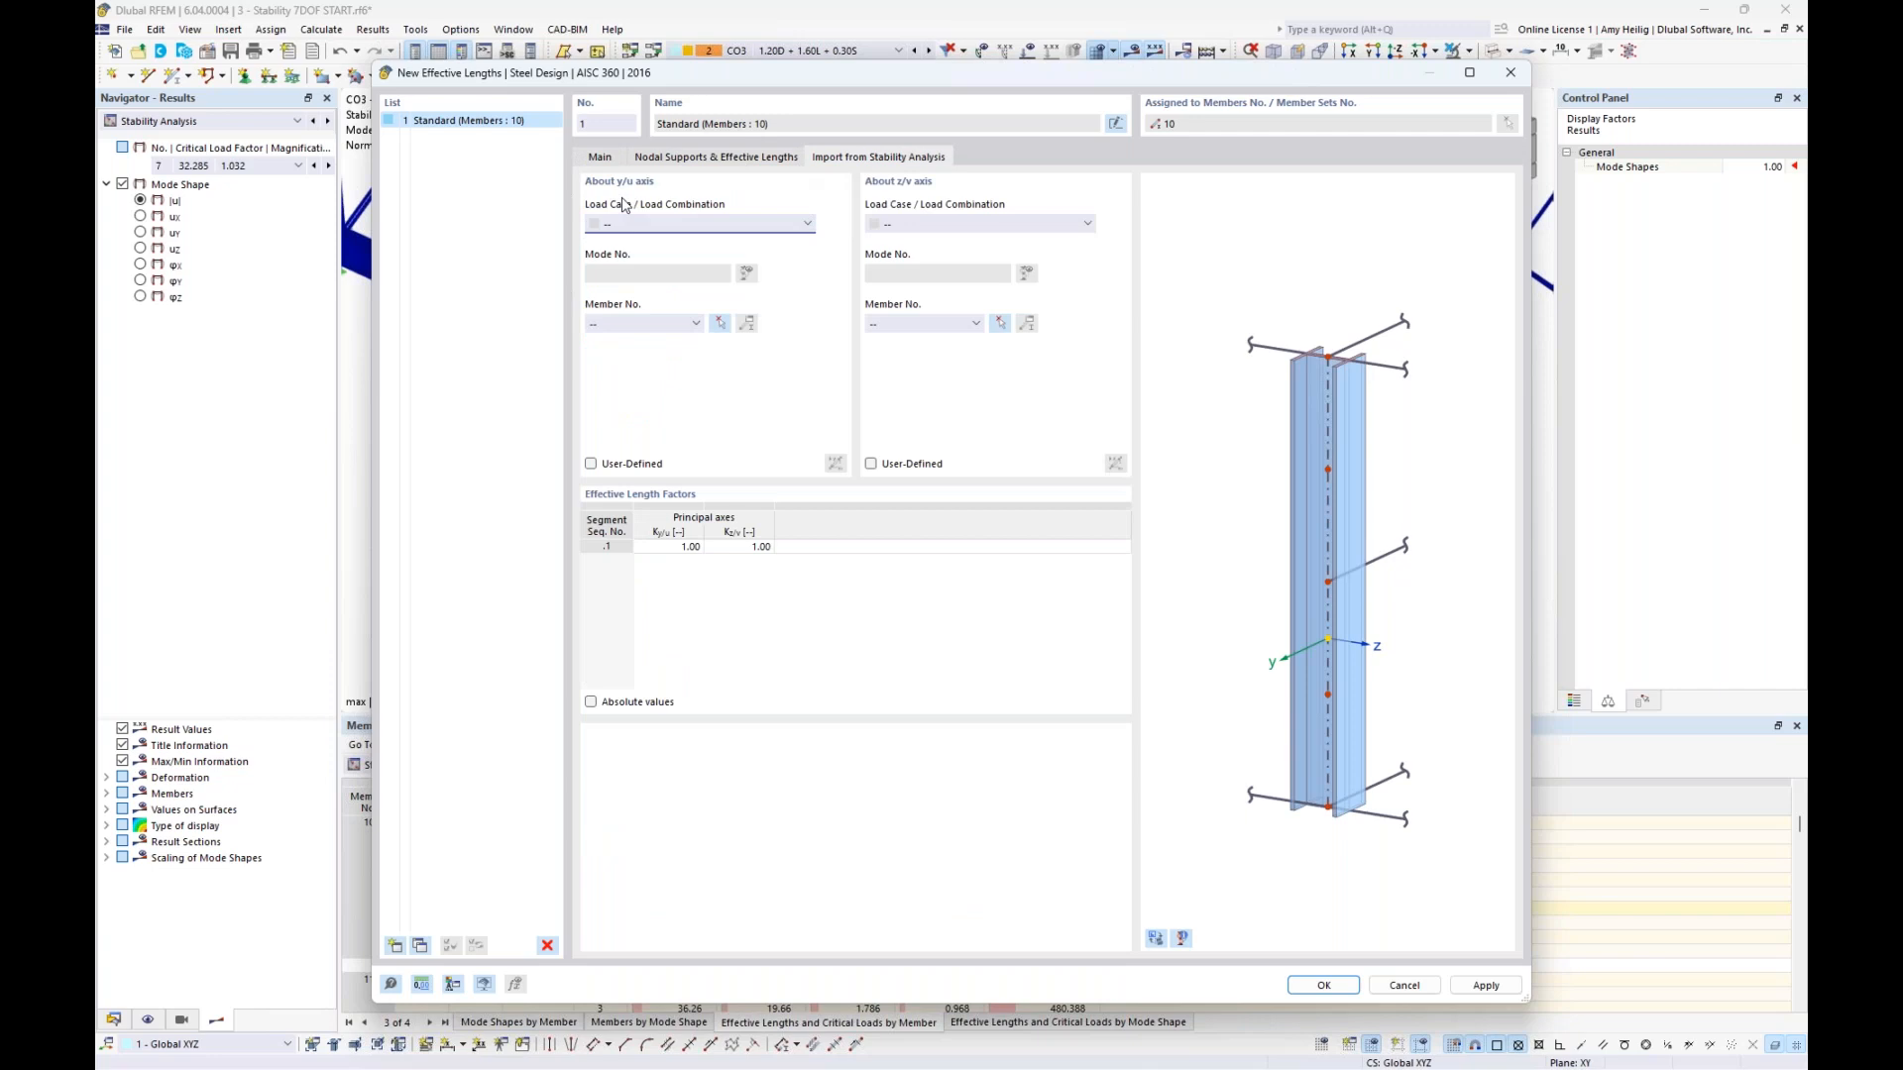
{"action": "left_click", "coordinate": [607, 157]}
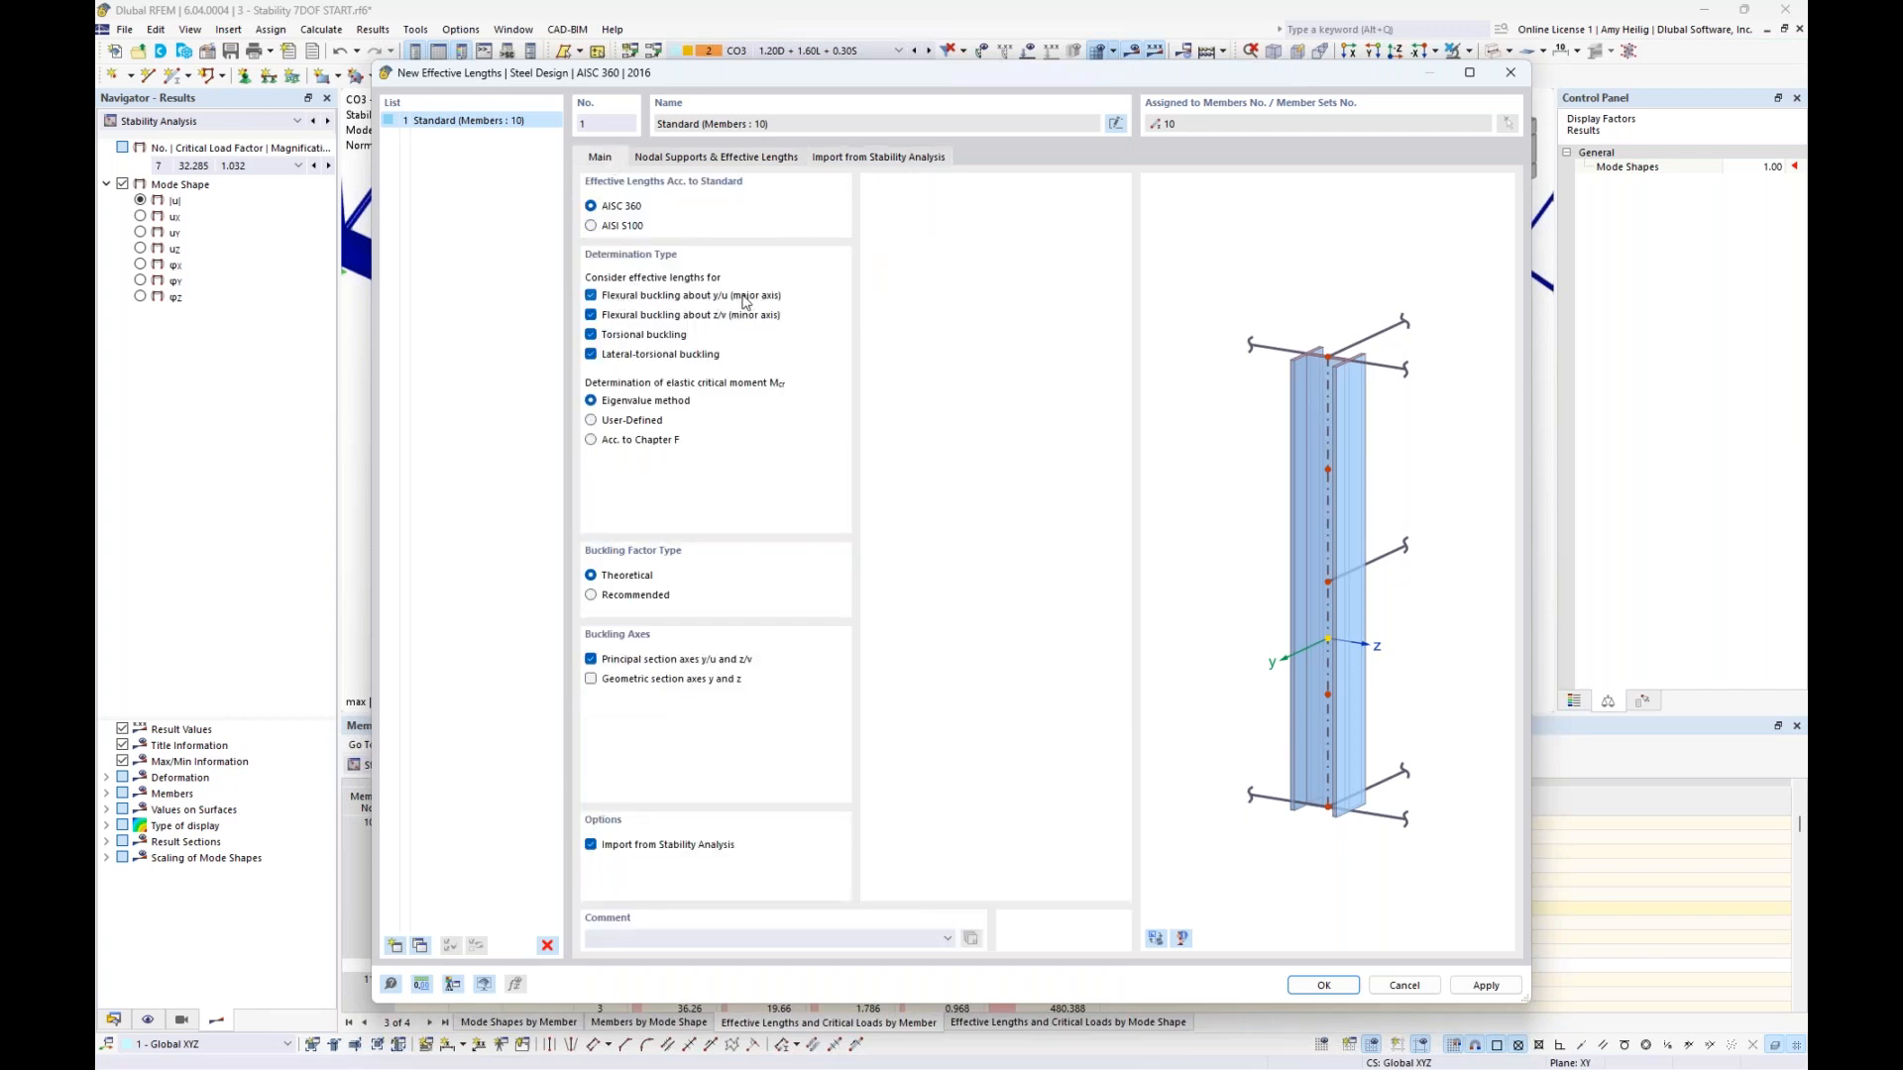
{"action": "left_click", "coordinate": [832, 161]}
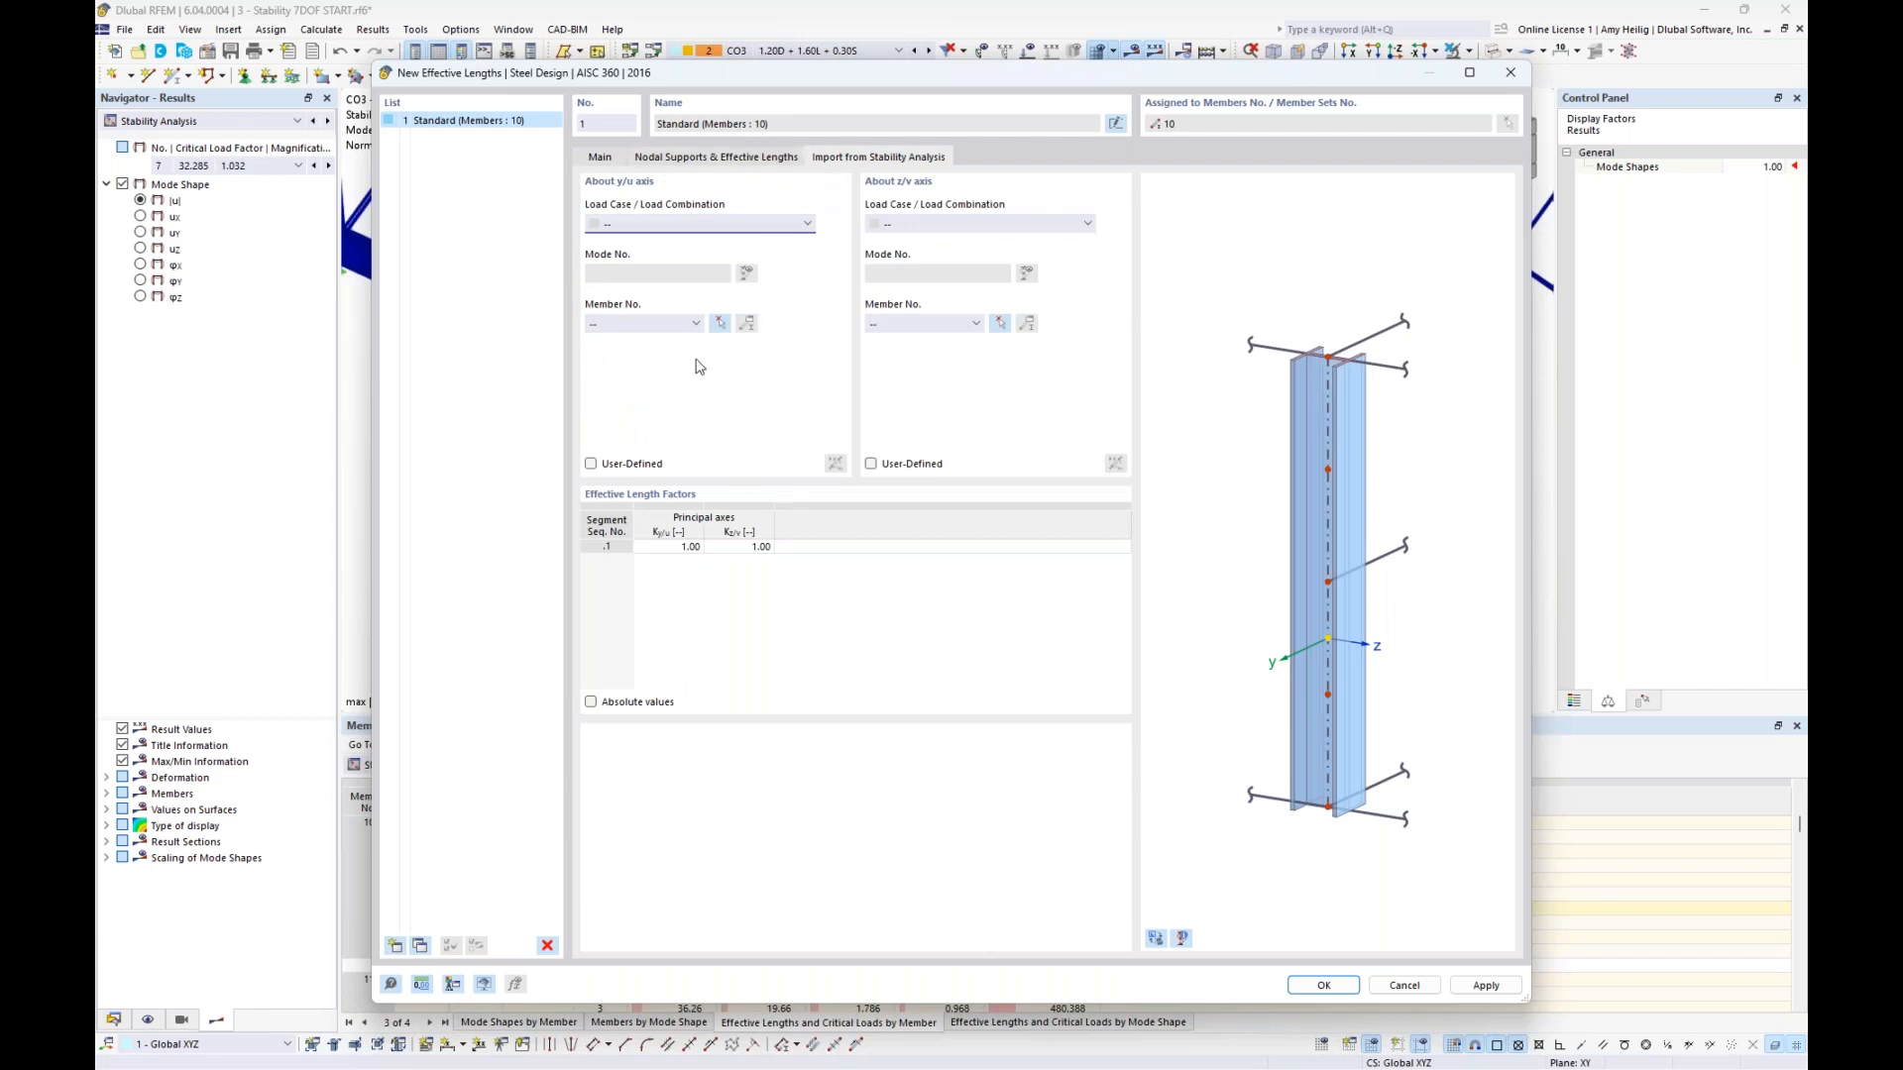
Import the y/u-axis effective length factor from CO3, mode 1, member 10, and show the column model in the preview
{"action": "left_click", "coordinate": [753, 222]}
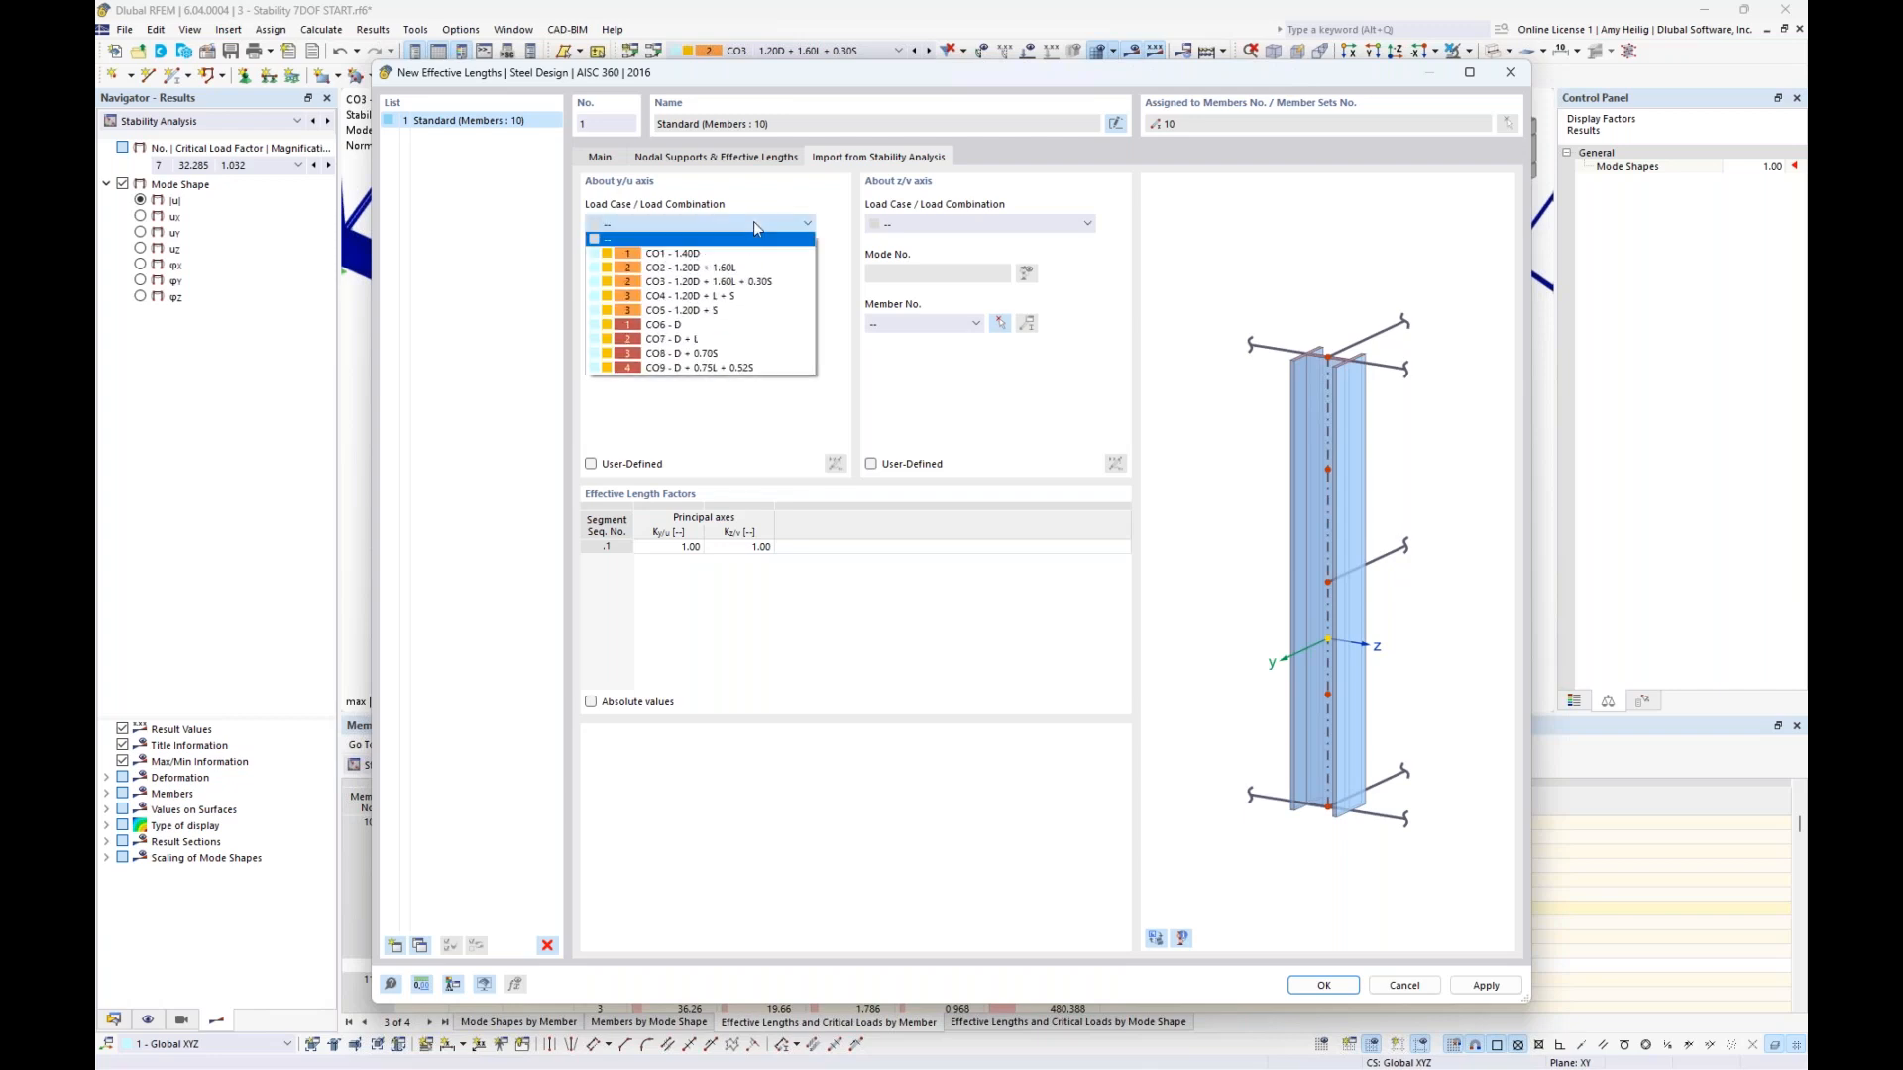
{"action": "left_click", "coordinate": [737, 283]}
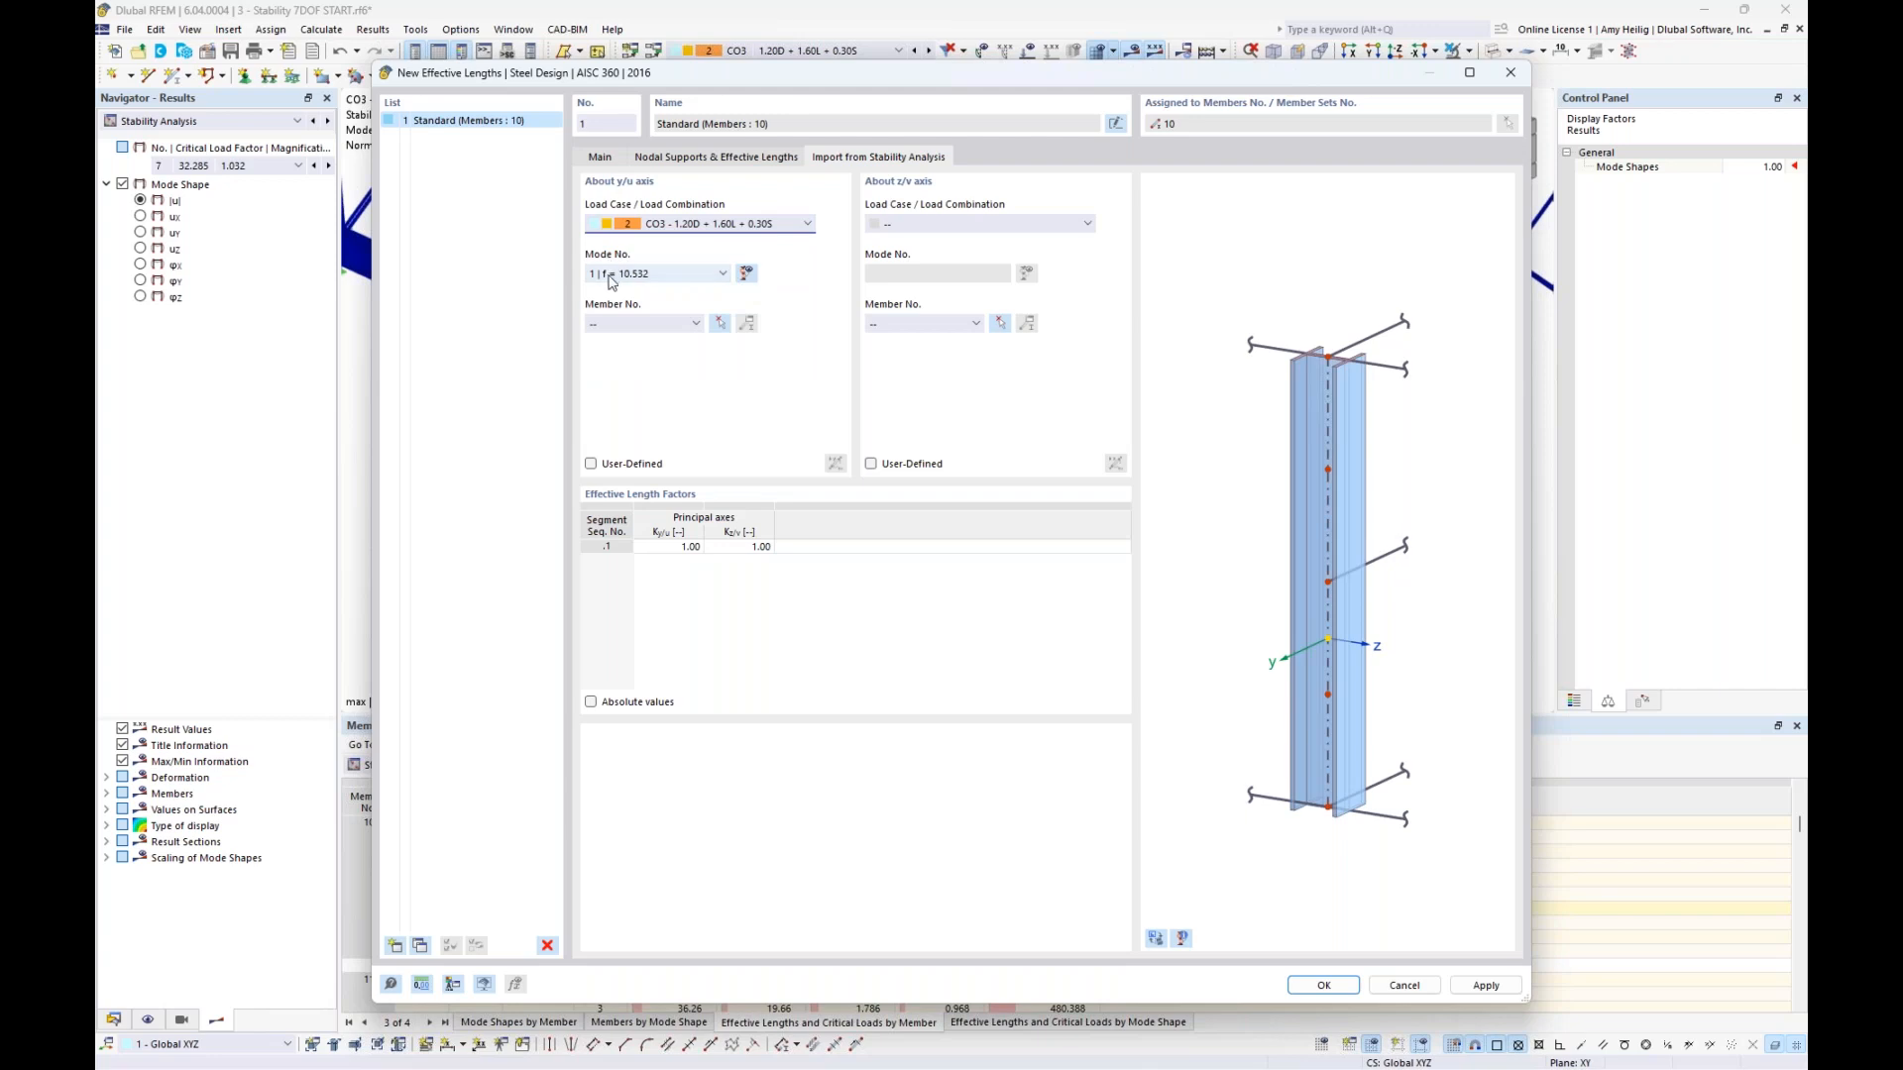
{"action": "left_click", "coordinate": [697, 324]}
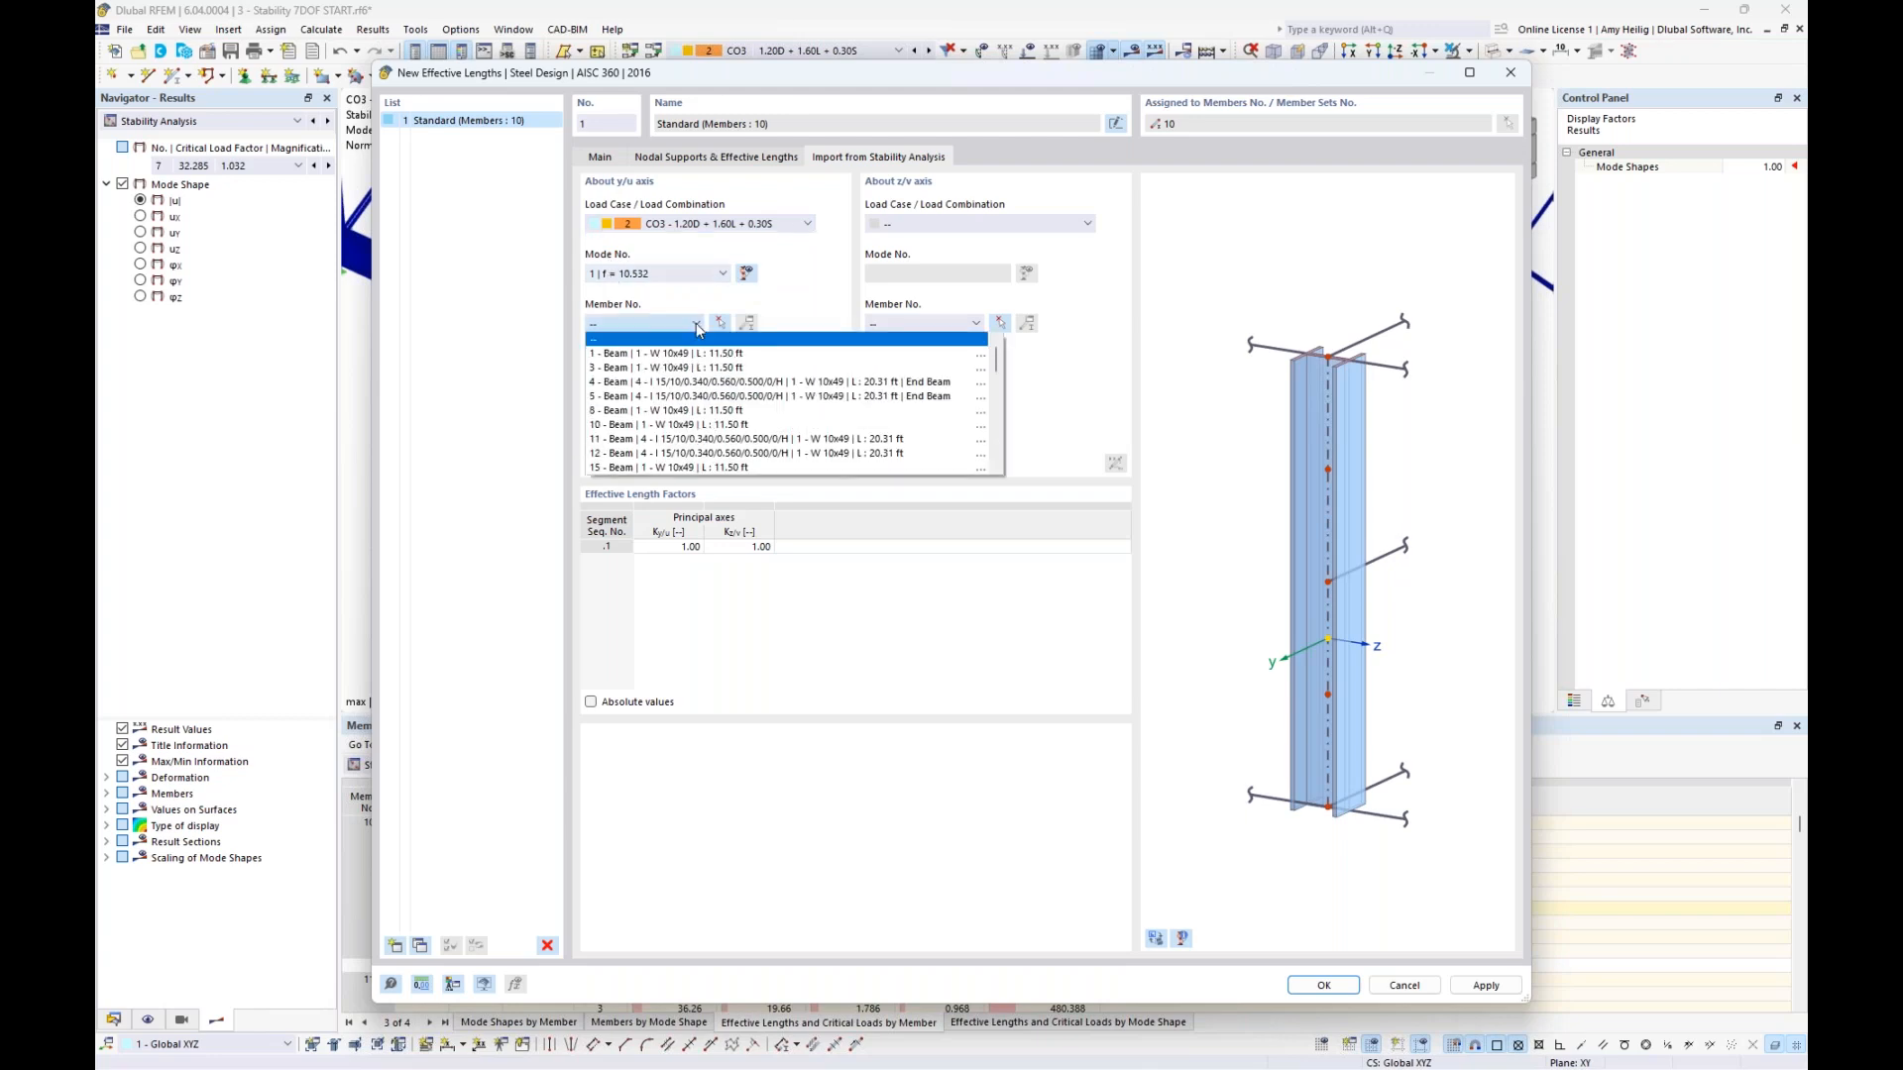
{"action": "left_click", "coordinate": [647, 426]}
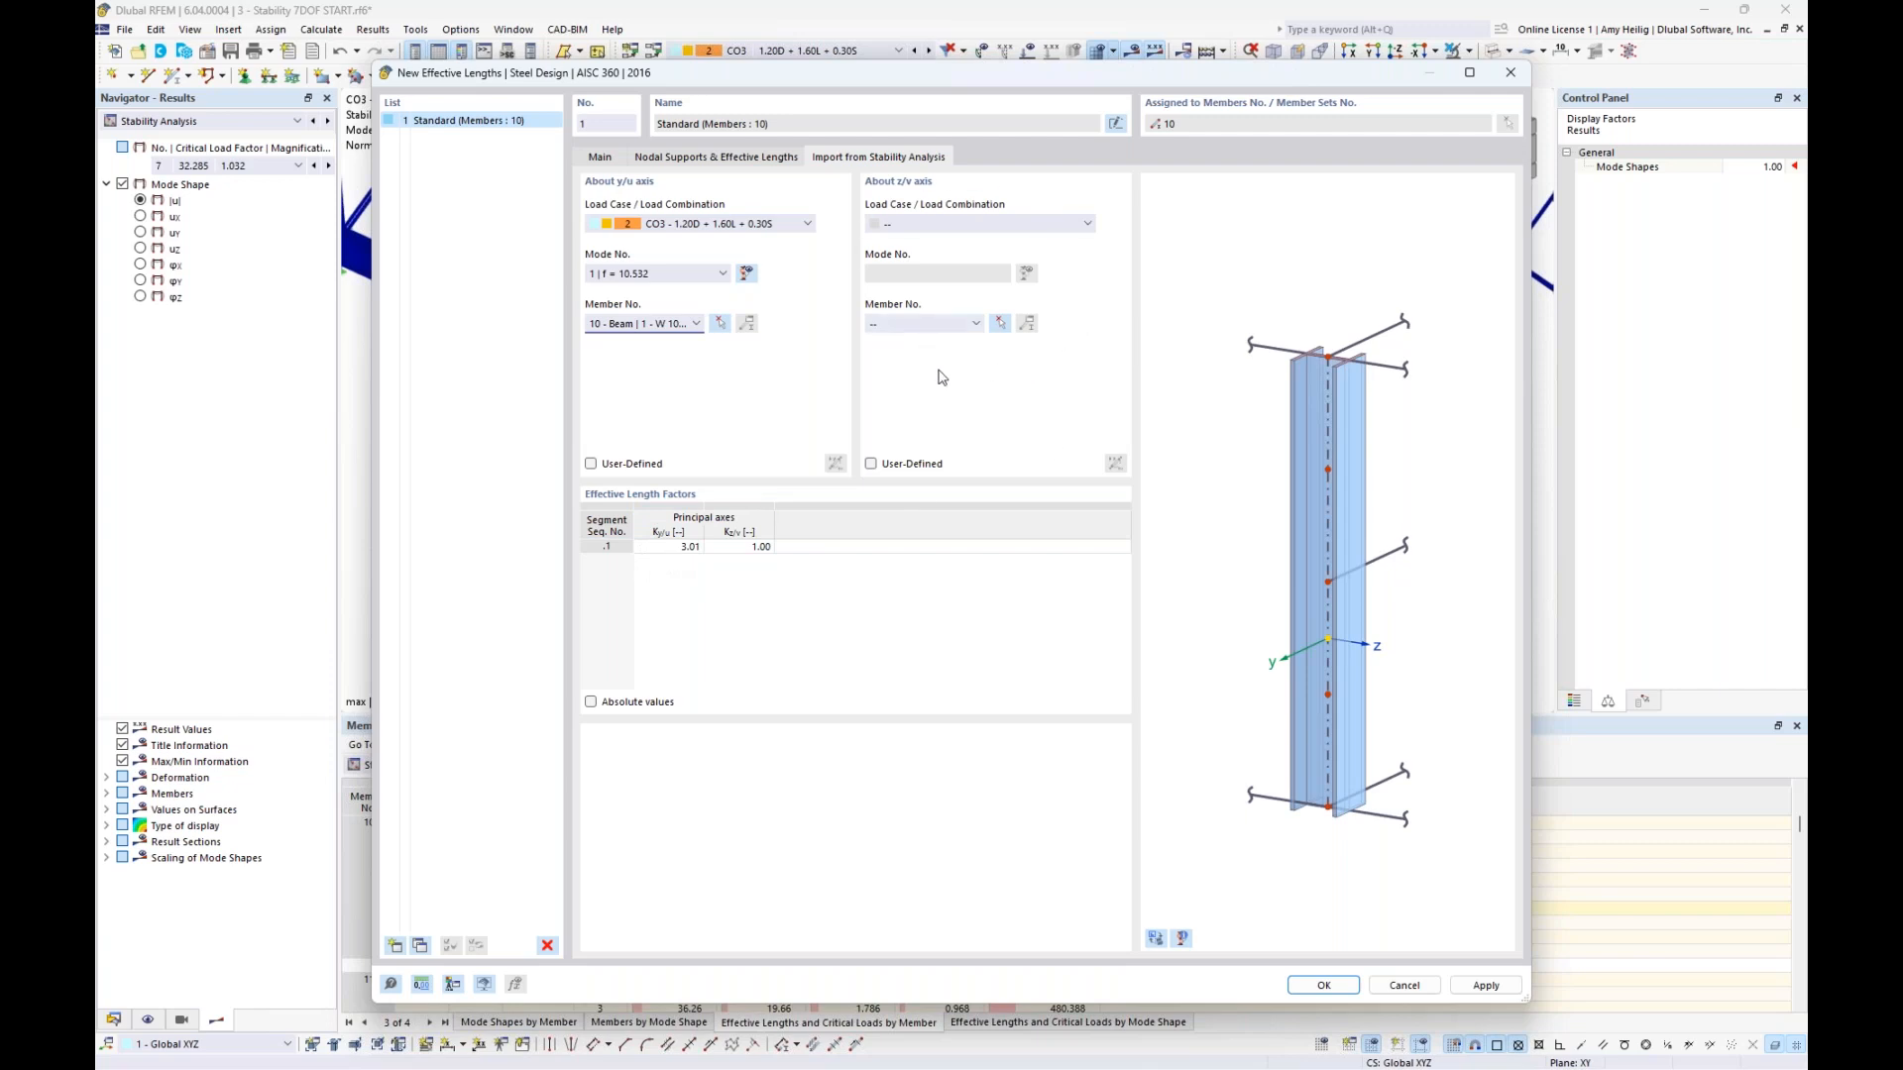
{"action": "left_click", "coordinate": [1156, 938]}
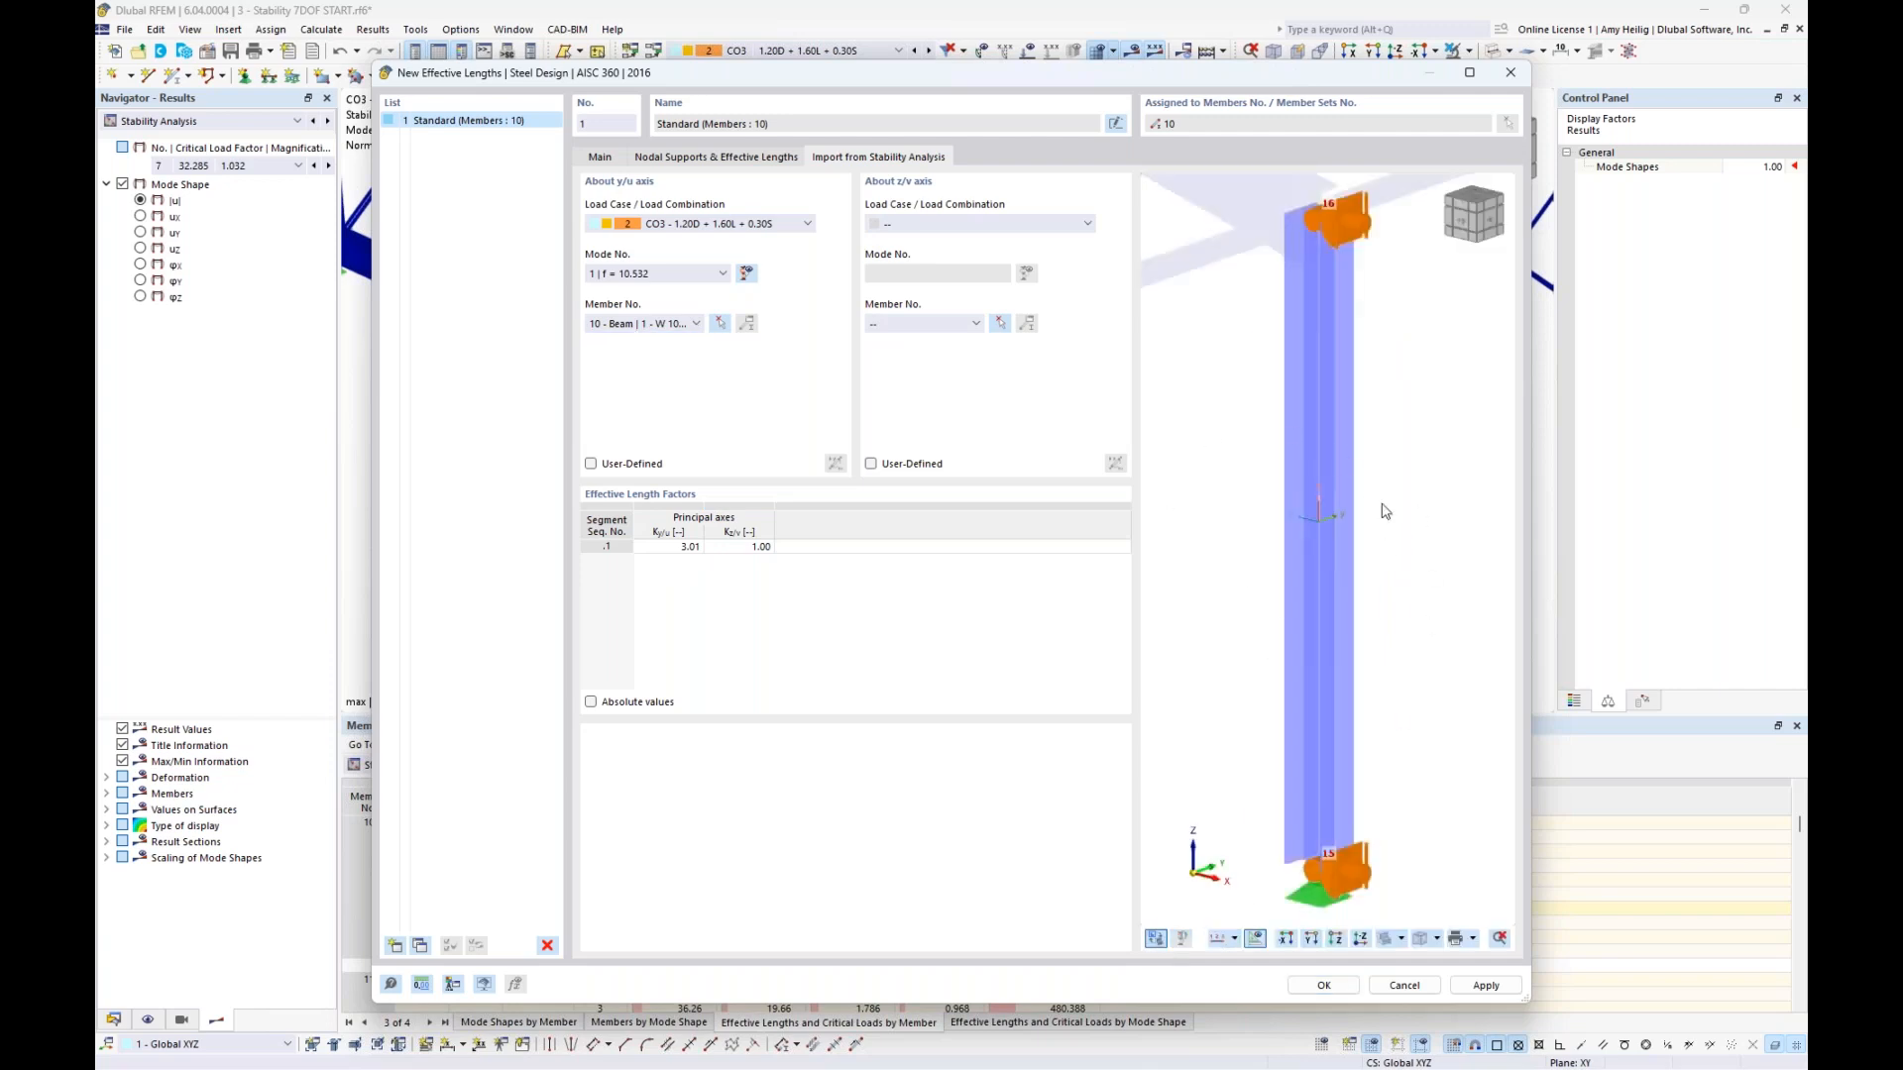
Import the z/v-axis effective length factor from CO3, mode 7, member 10, and check it among the nodal supports and effective lengths
{"action": "left_click", "coordinate": [994, 225]}
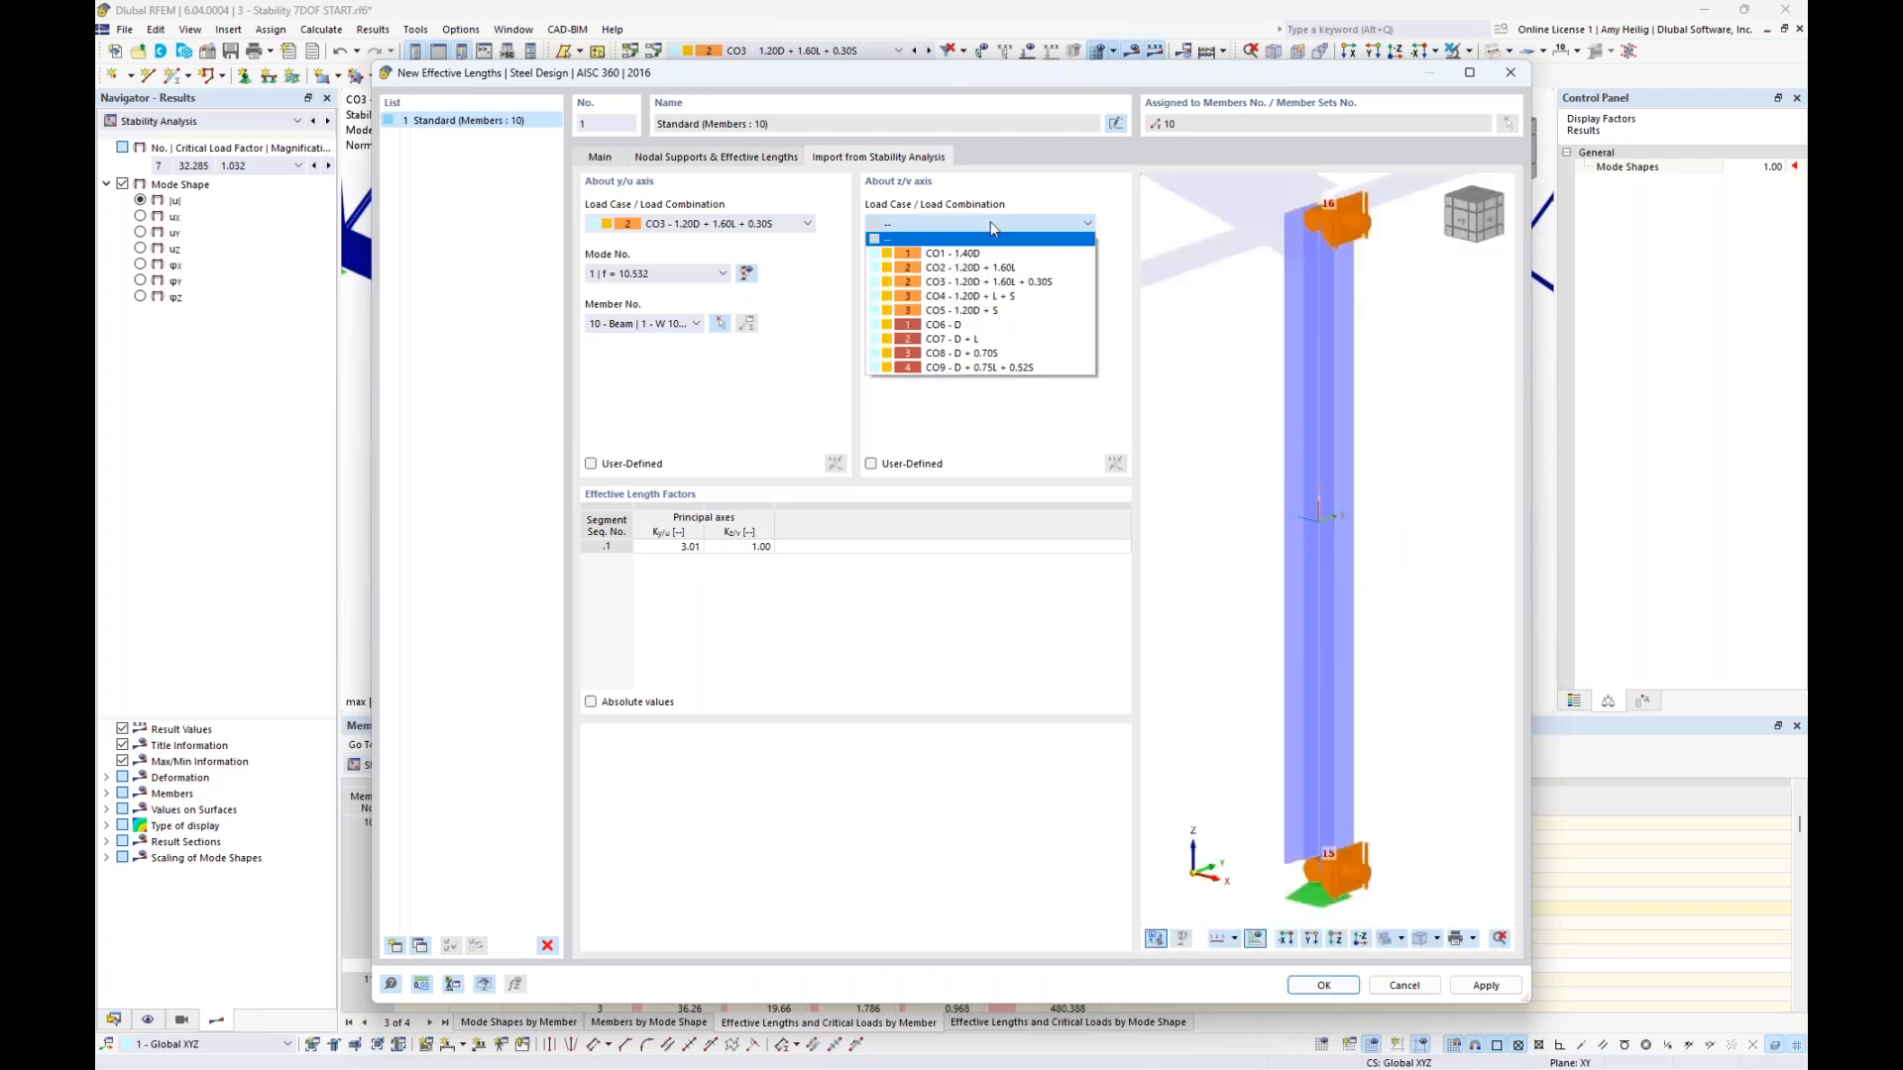
{"action": "left_click", "coordinate": [976, 288]}
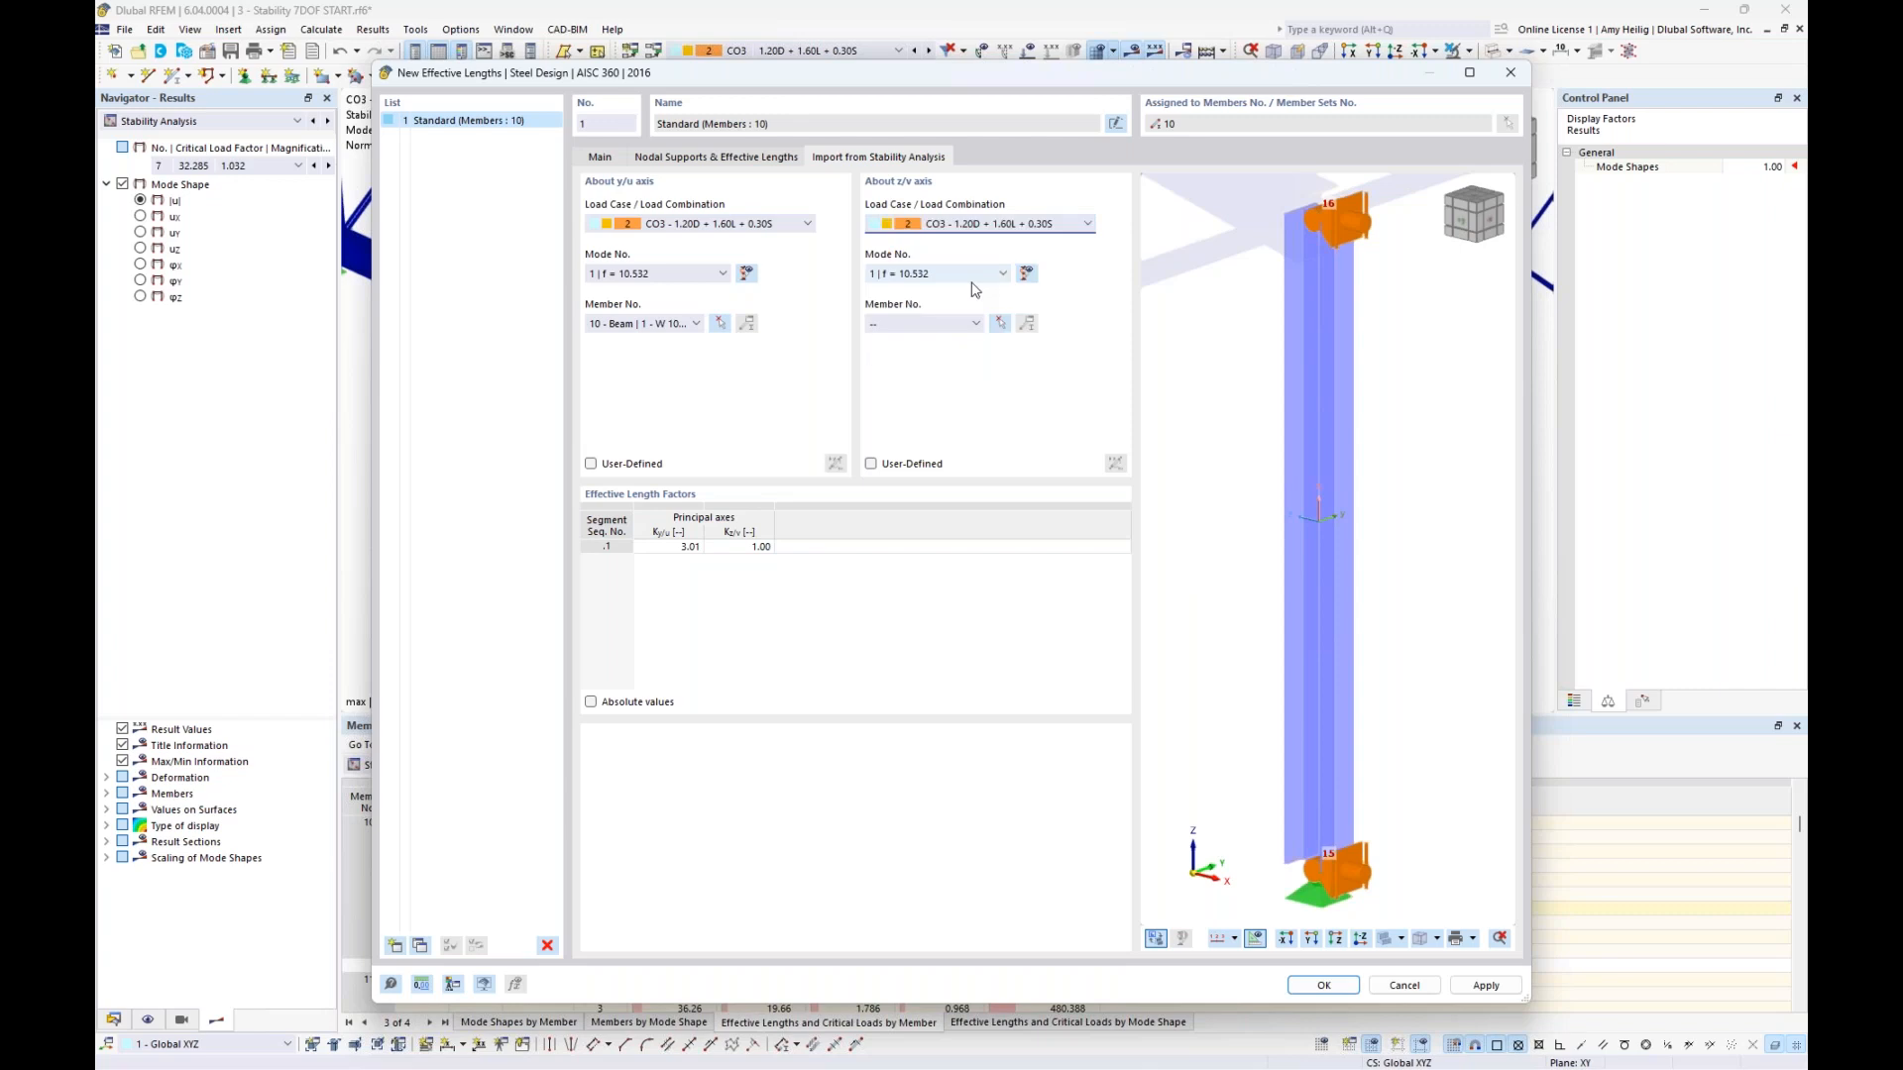
{"action": "left_click", "coordinate": [959, 276]}
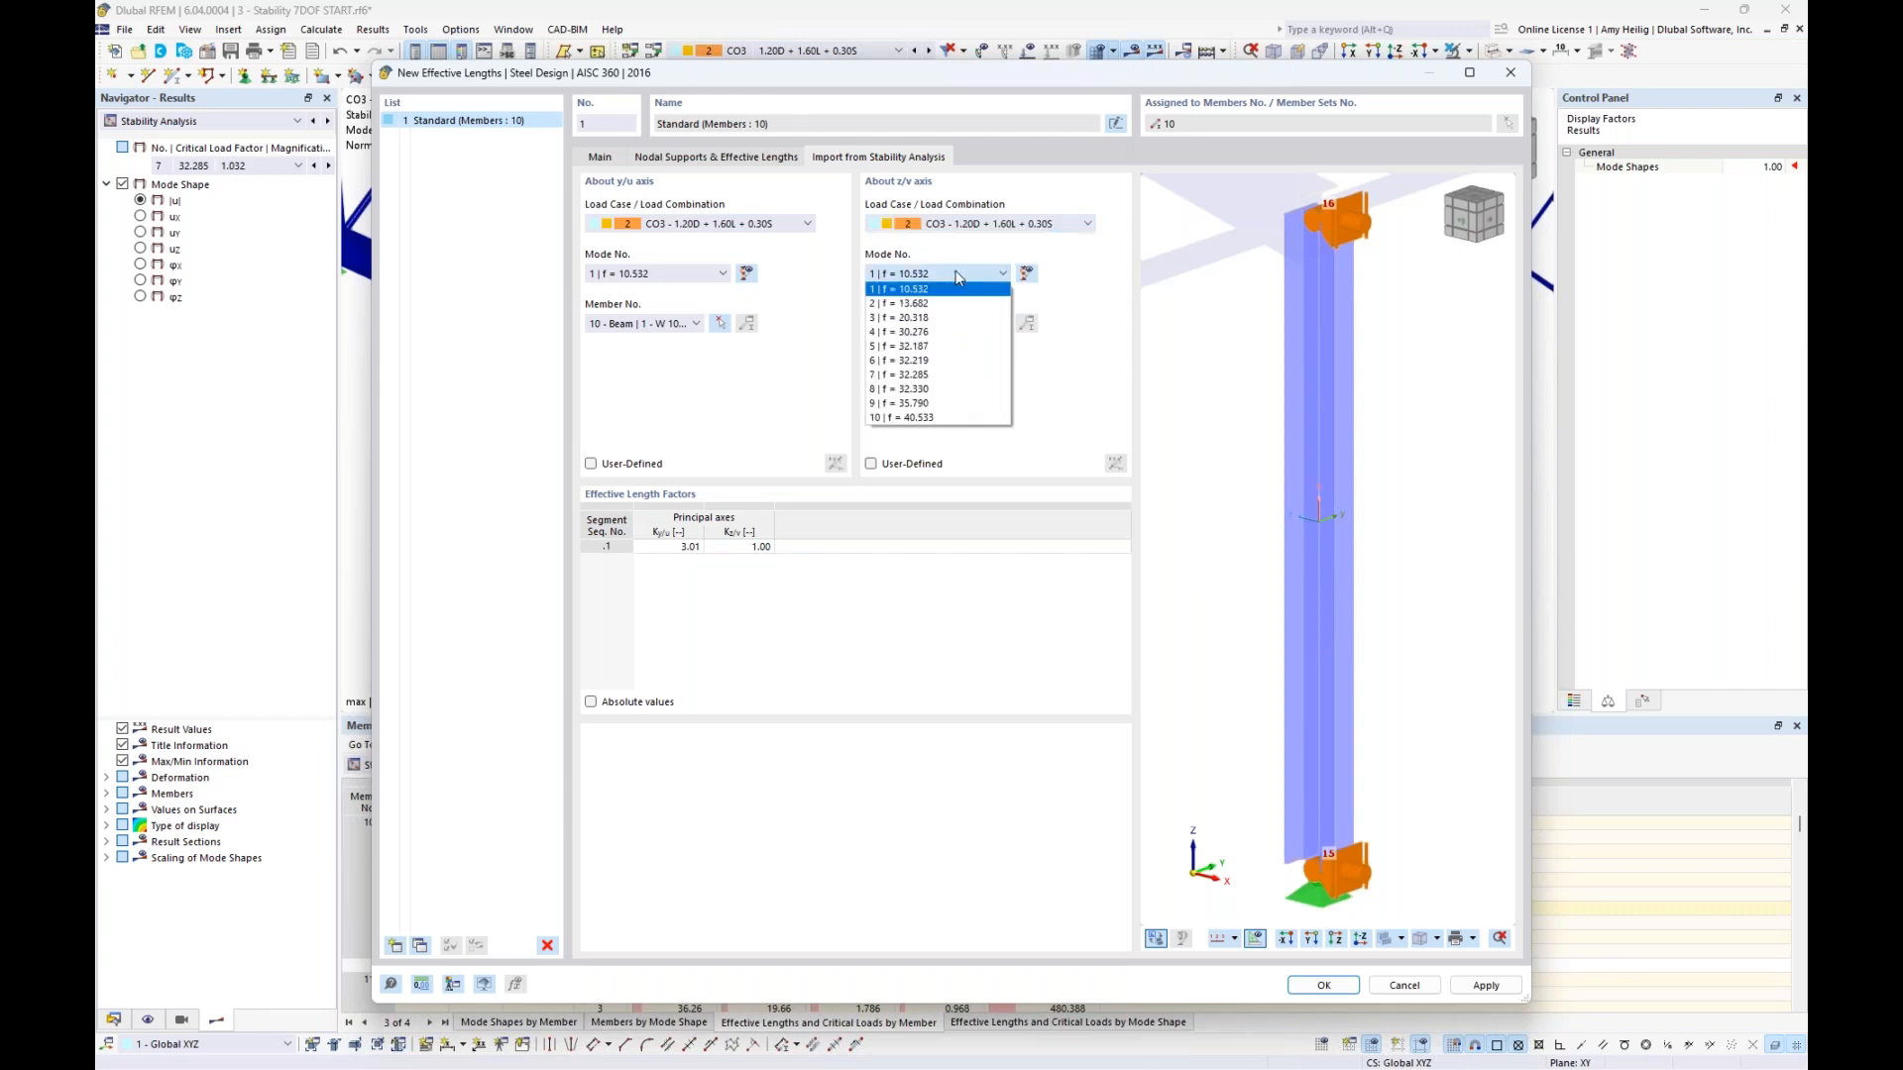
{"action": "left_click", "coordinate": [918, 375]}
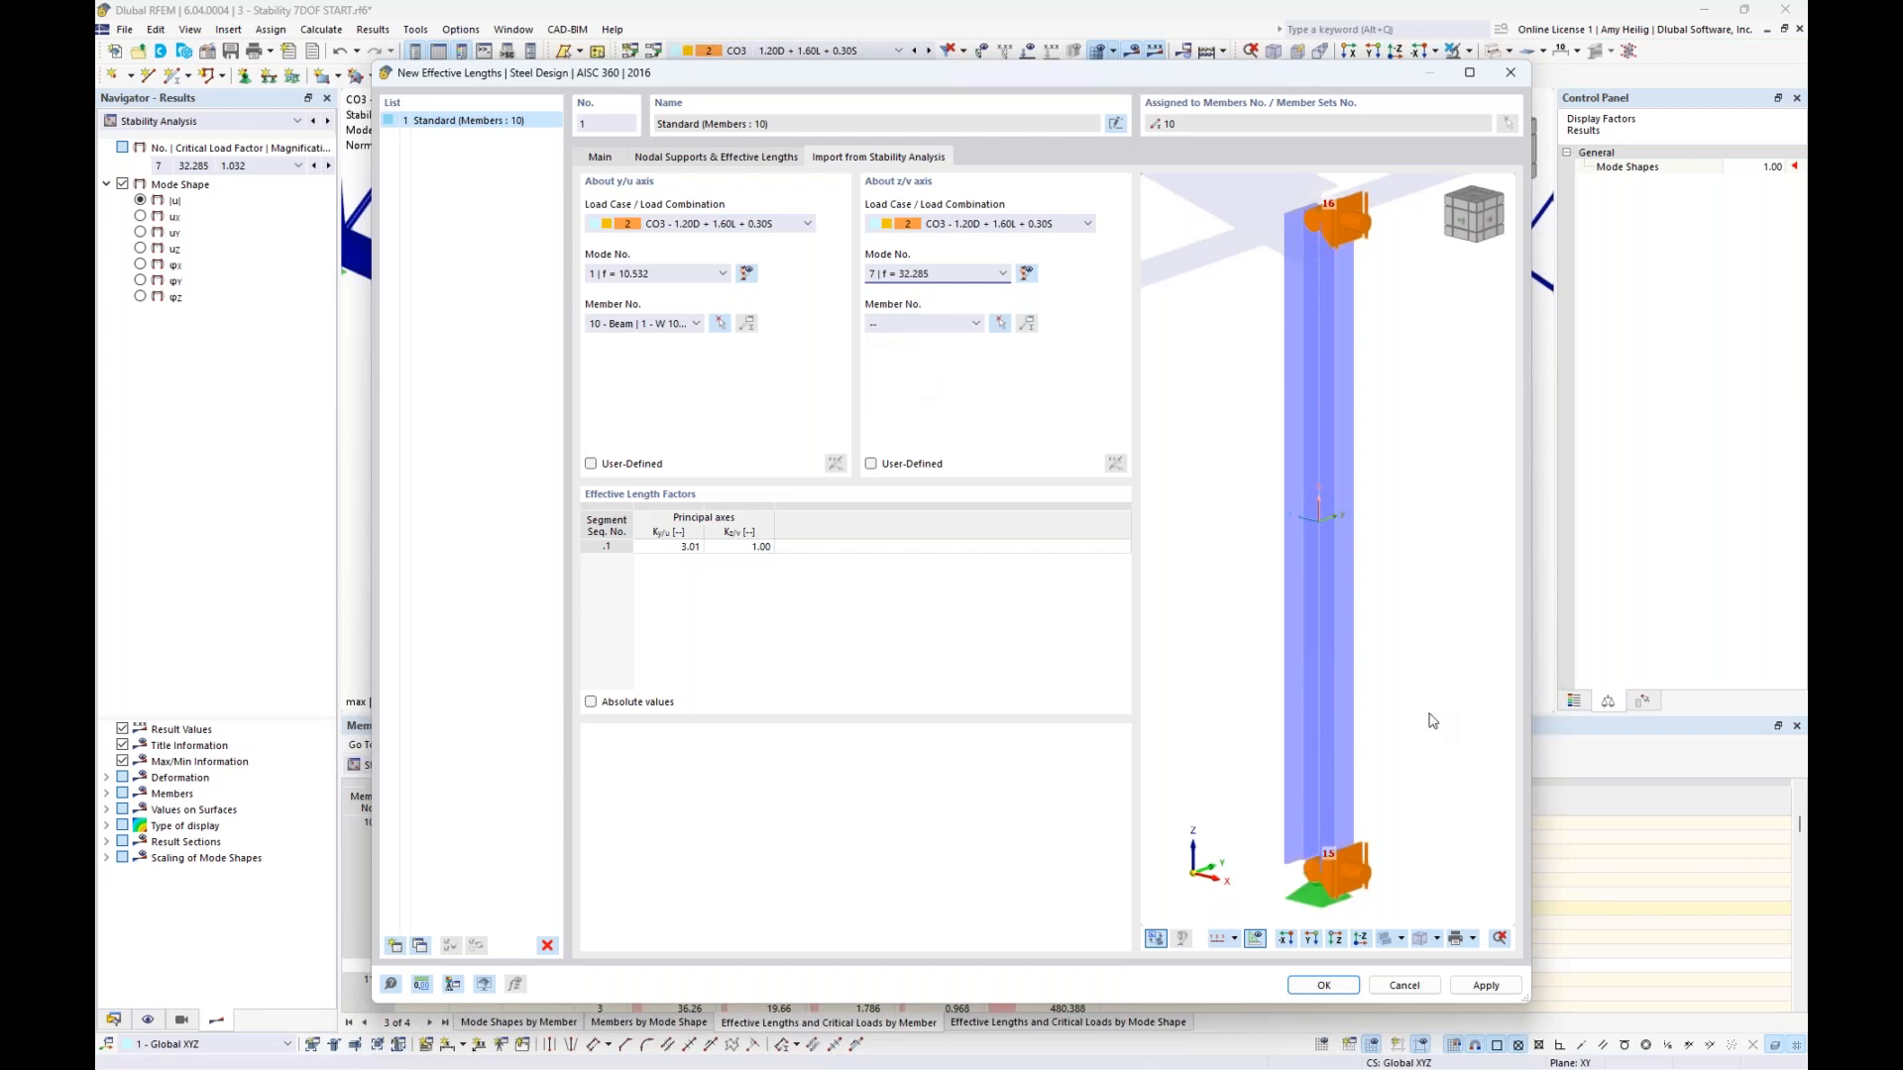
{"action": "left_click", "coordinate": [952, 327]}
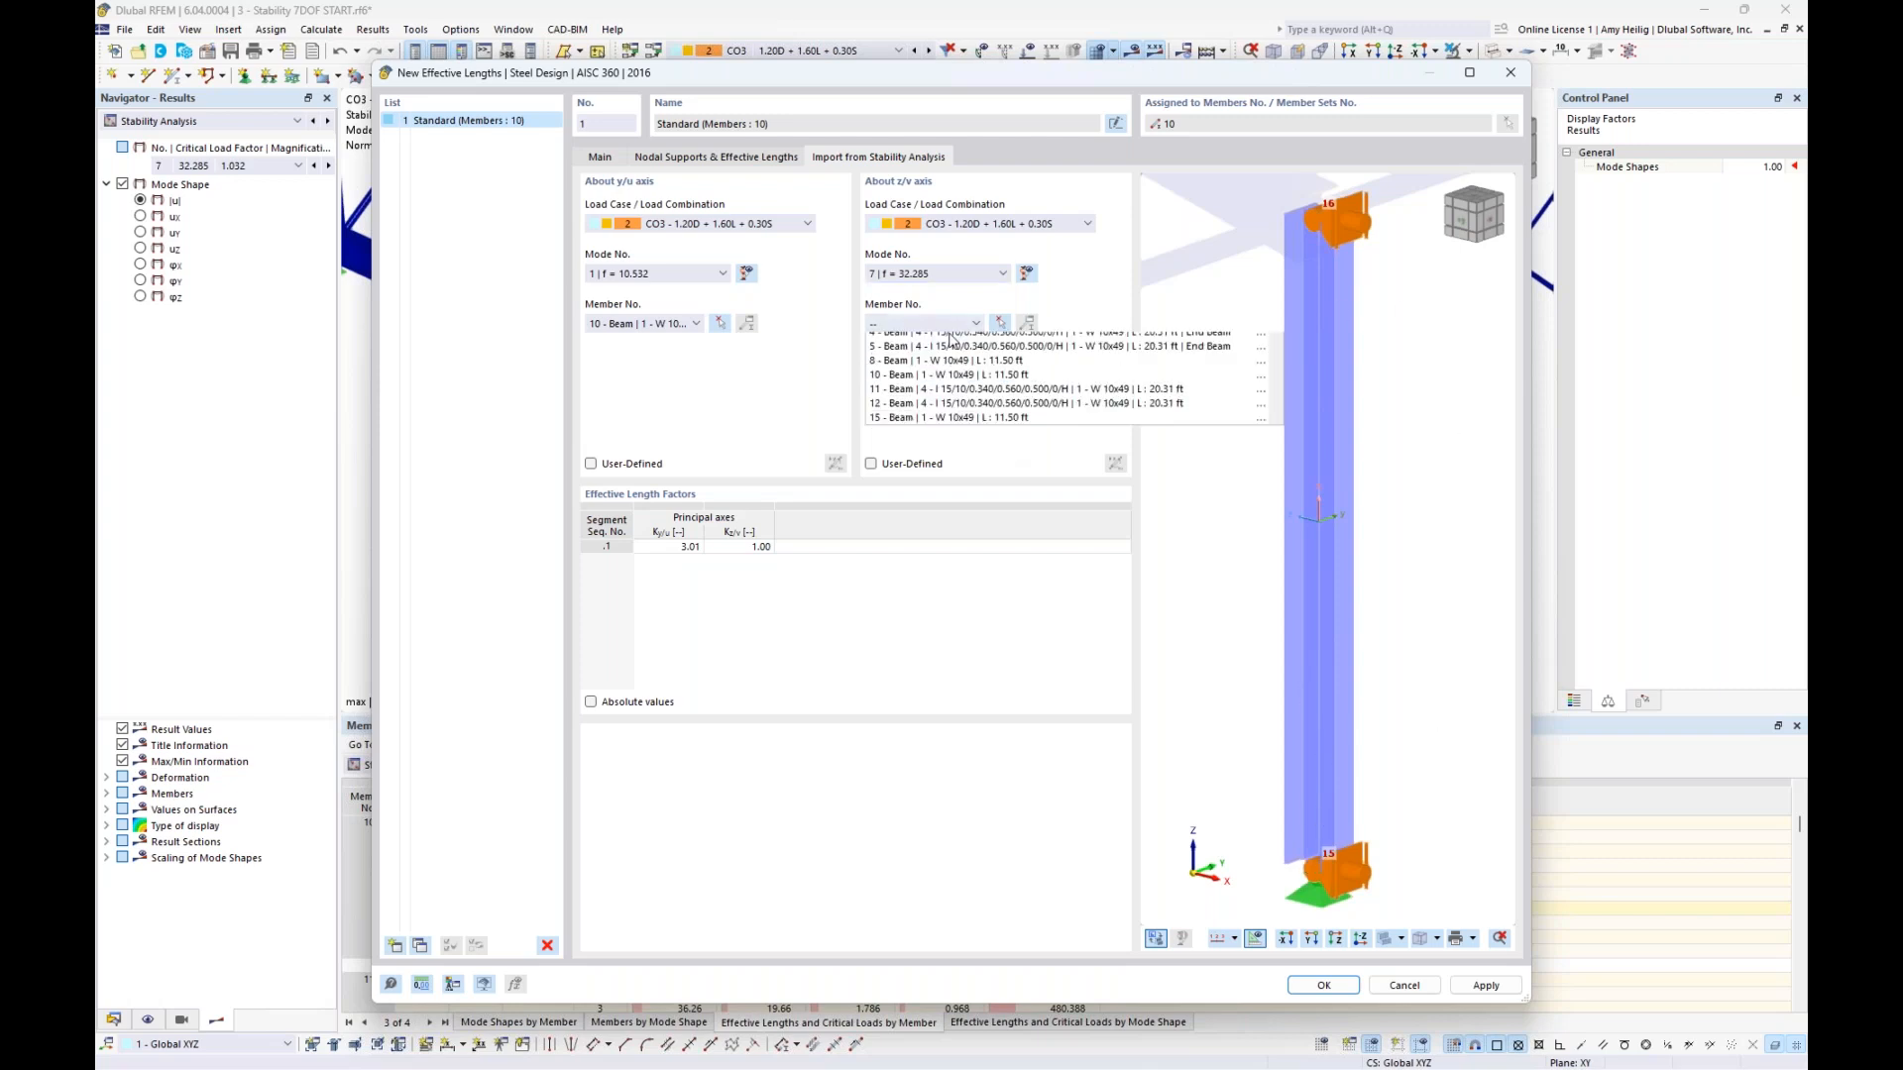
{"action": "left_click", "coordinate": [920, 422]}
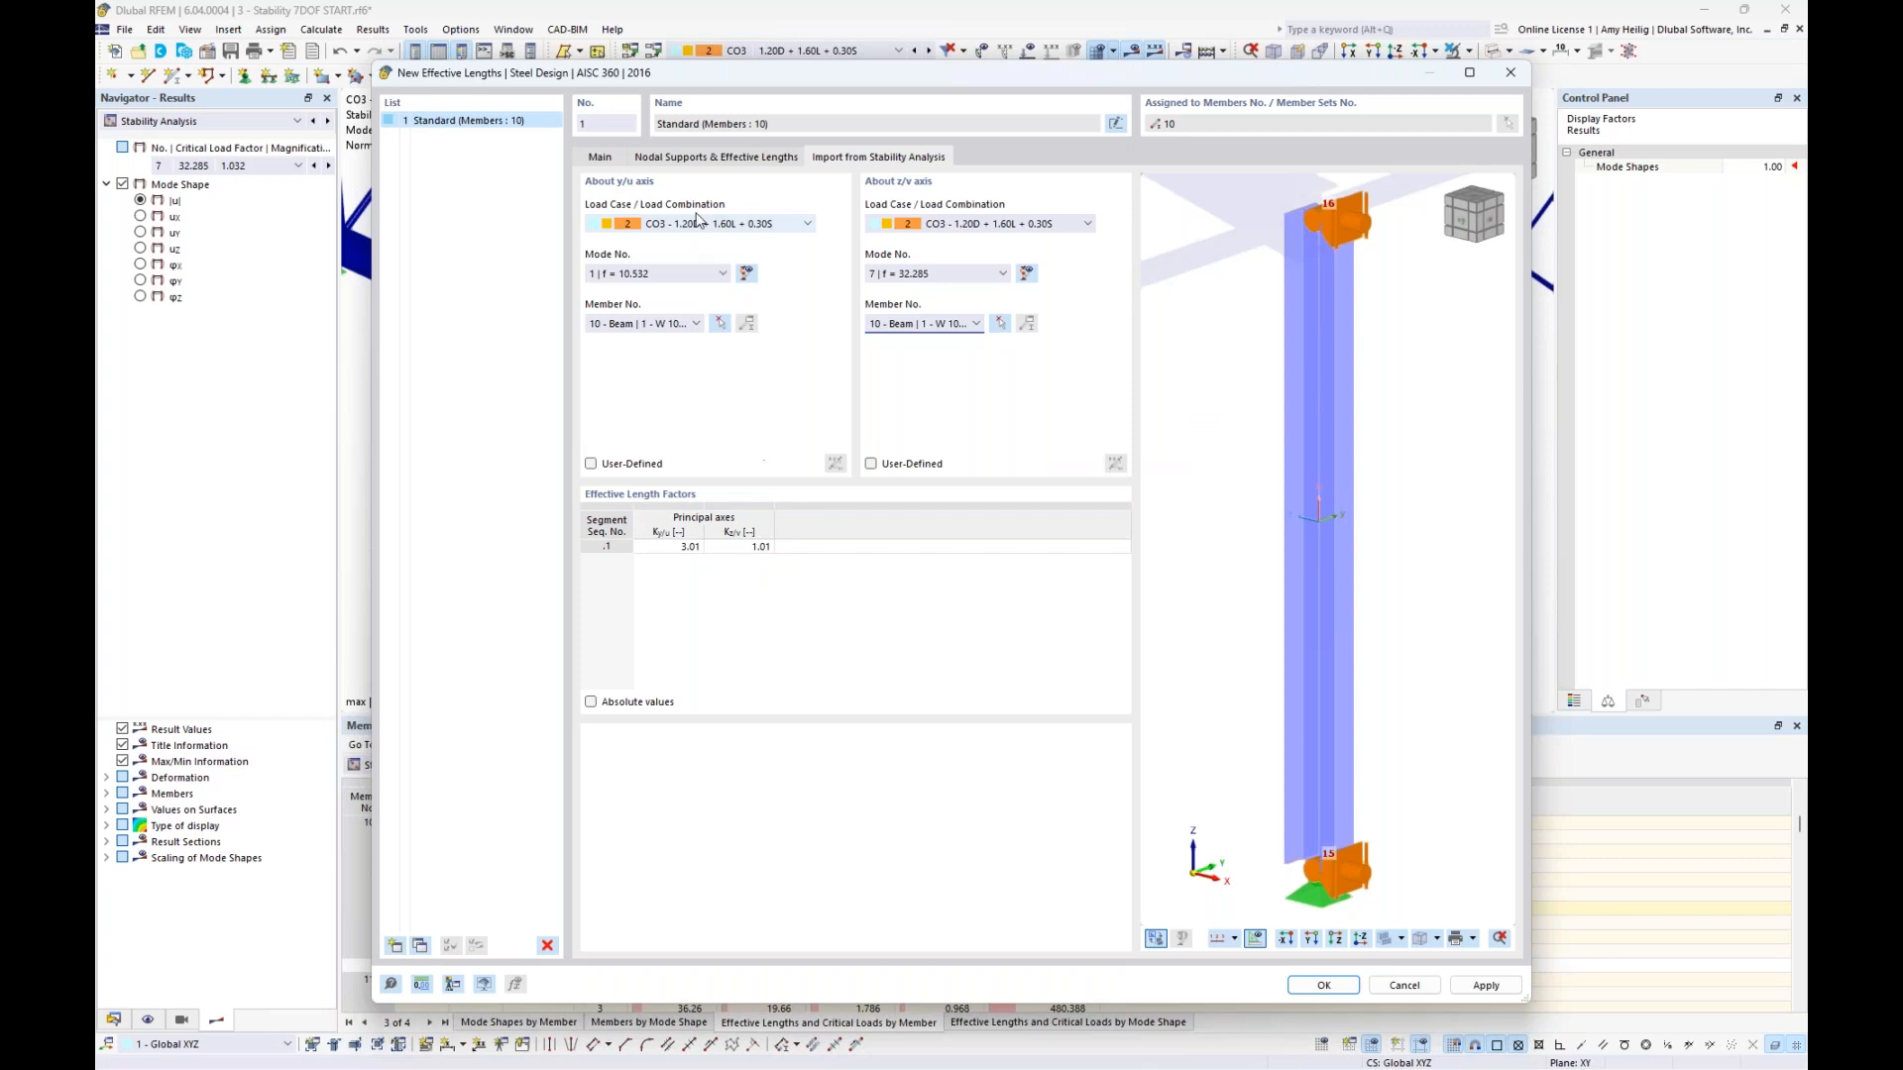
{"action": "left_click", "coordinate": [710, 162]}
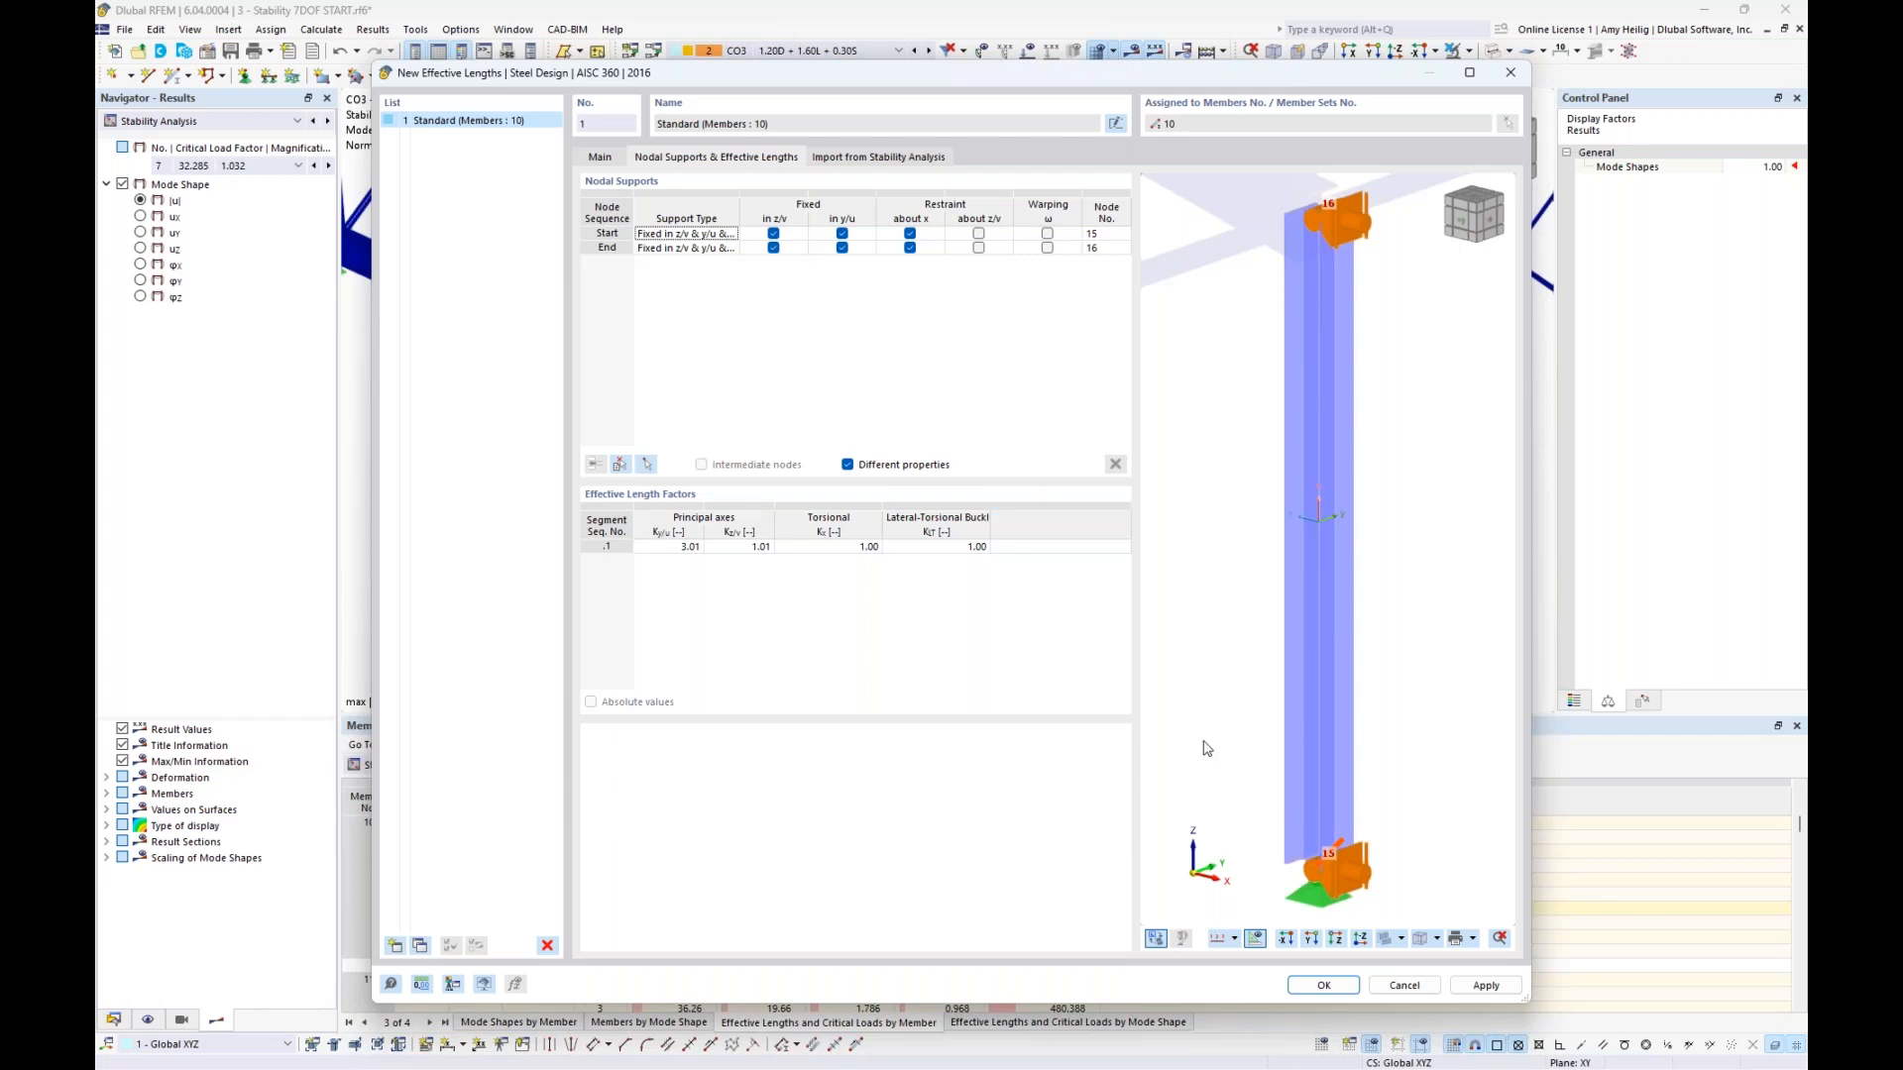
Accept the imported effective lengths definition and save the member 10 design settings
{"action": "left_click", "coordinate": [1338, 991]}
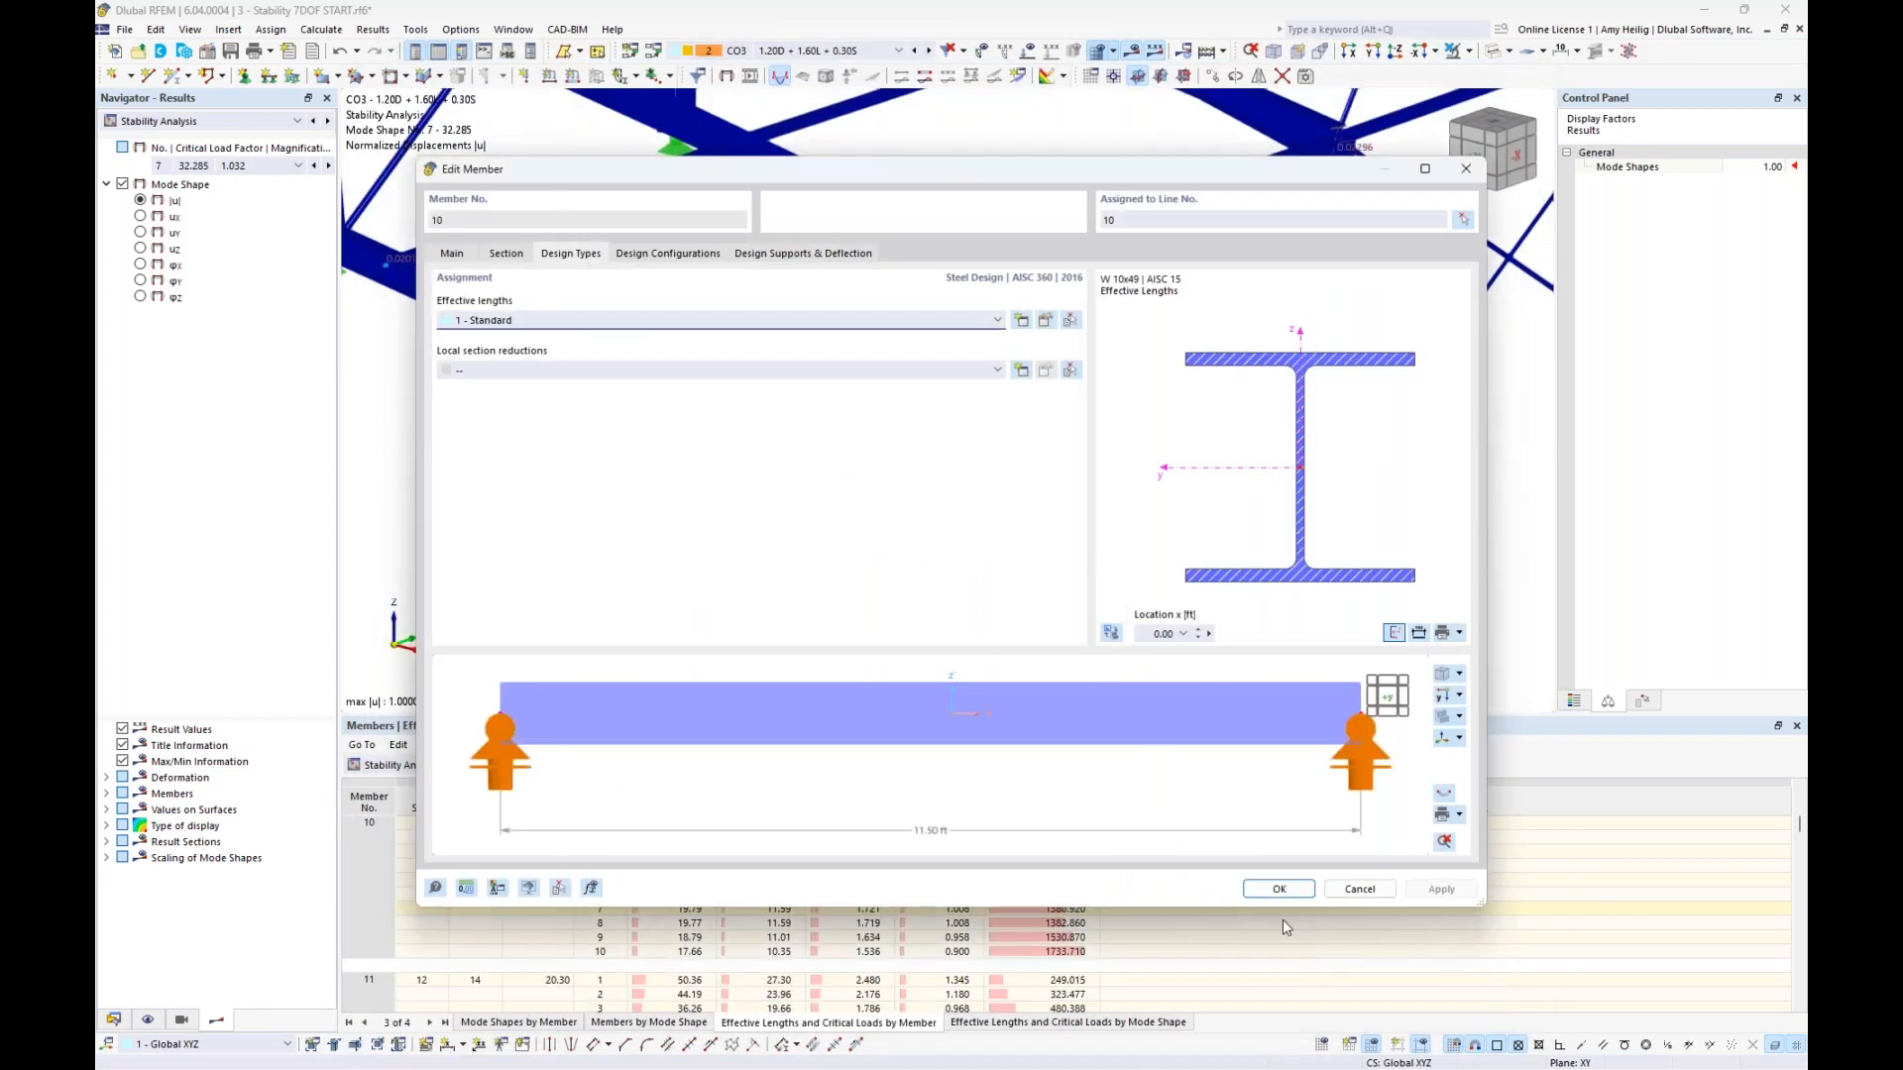
{"action": "left_click", "coordinate": [1280, 889]}
Display mode shapes 1, 2 and 3 on the whole frame to compare the global sway of the portal frames
{"action": "scroll", "coordinate": [1120, 468], "scroll_direction": "down", "scroll_amount": 5}
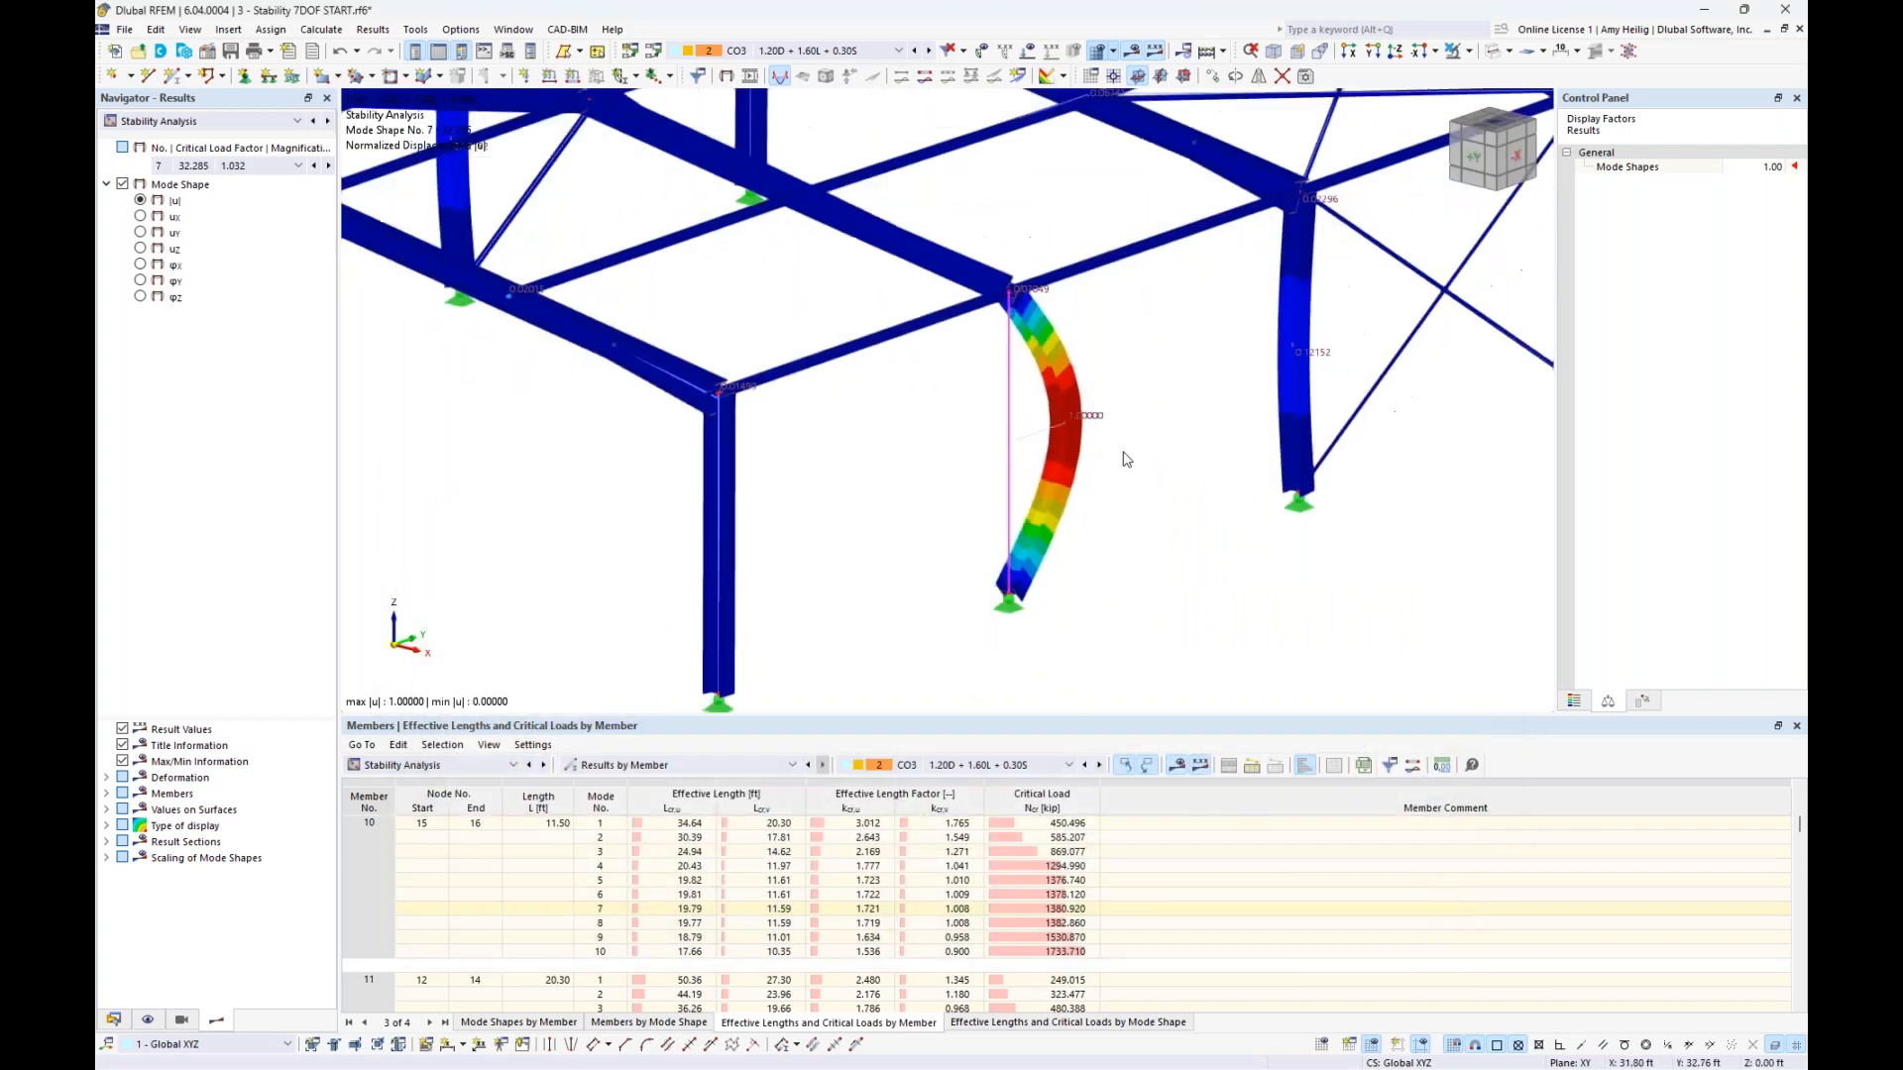
{"action": "middle_click_drag", "start_coordinate": [1127, 470], "coordinate": [1056, 515]}
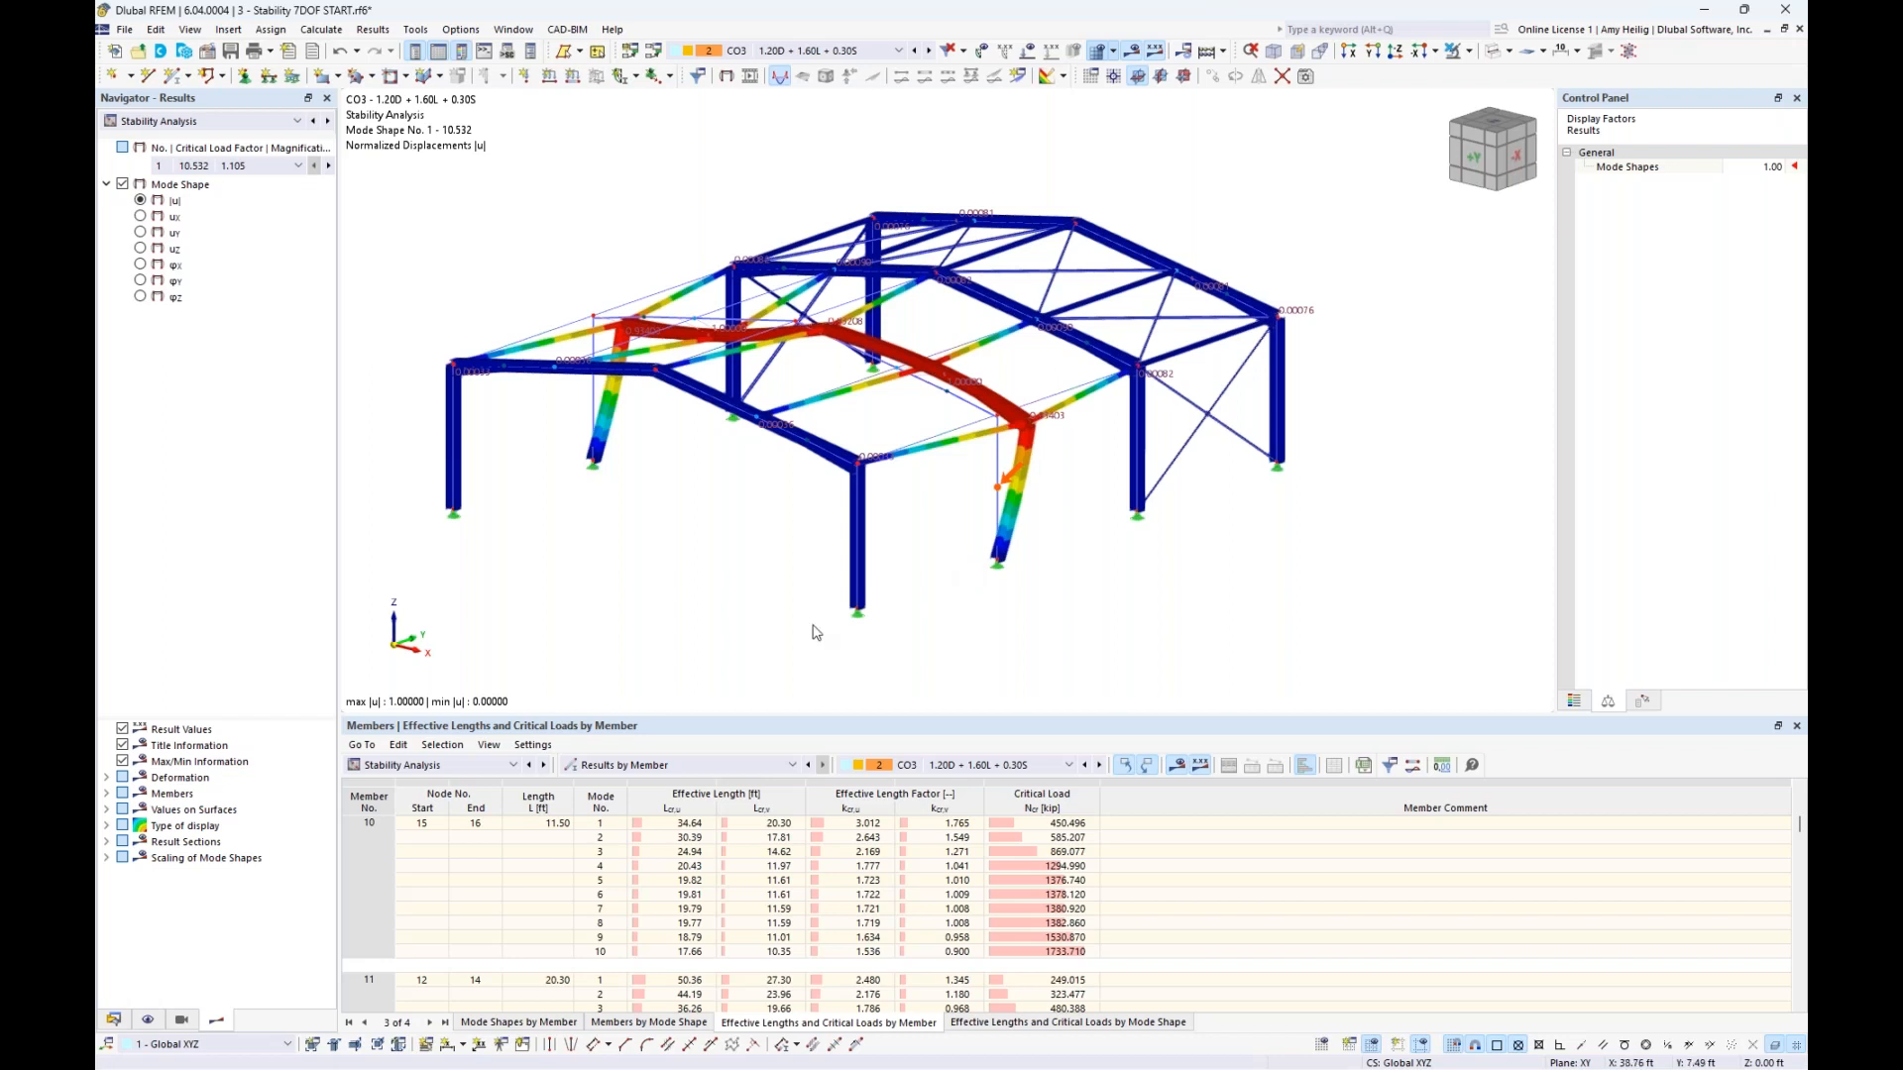
{"action": "left_click", "coordinate": [689, 839]}
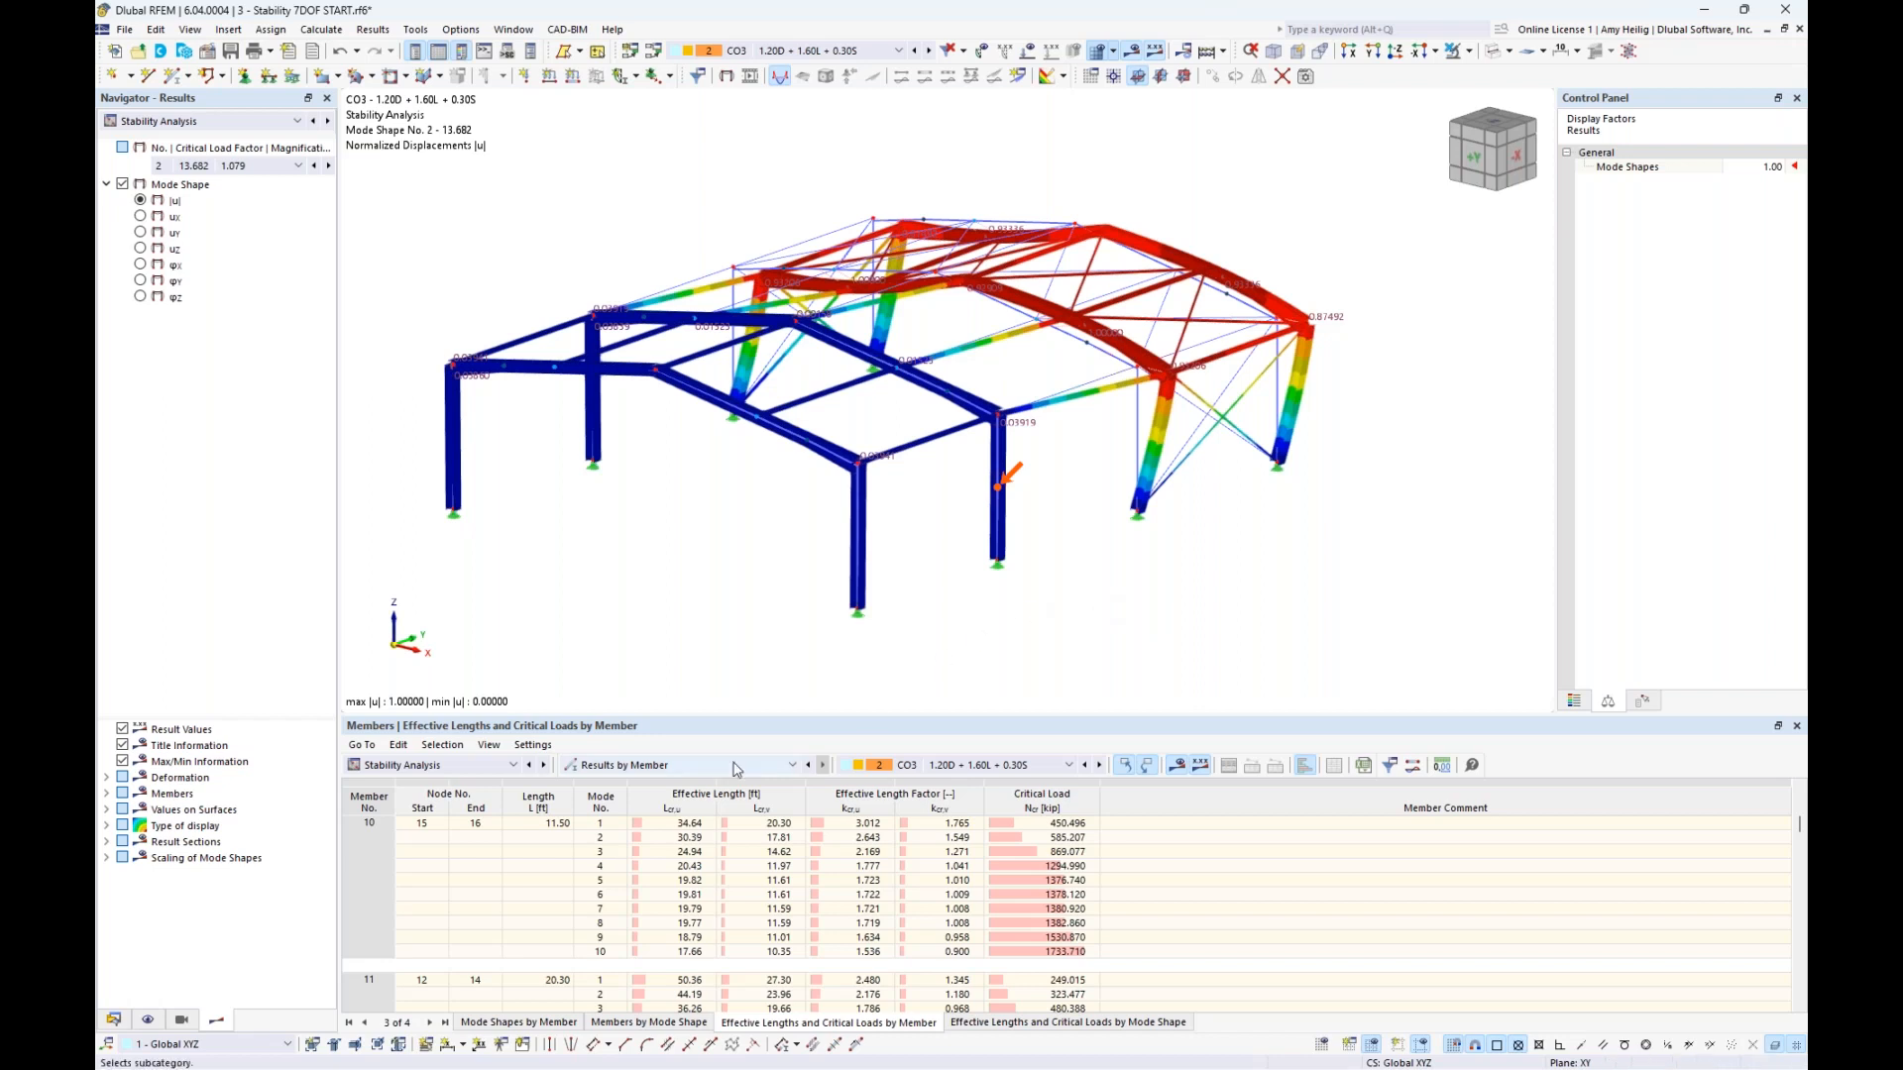
{"action": "left_click", "coordinate": [689, 852]}
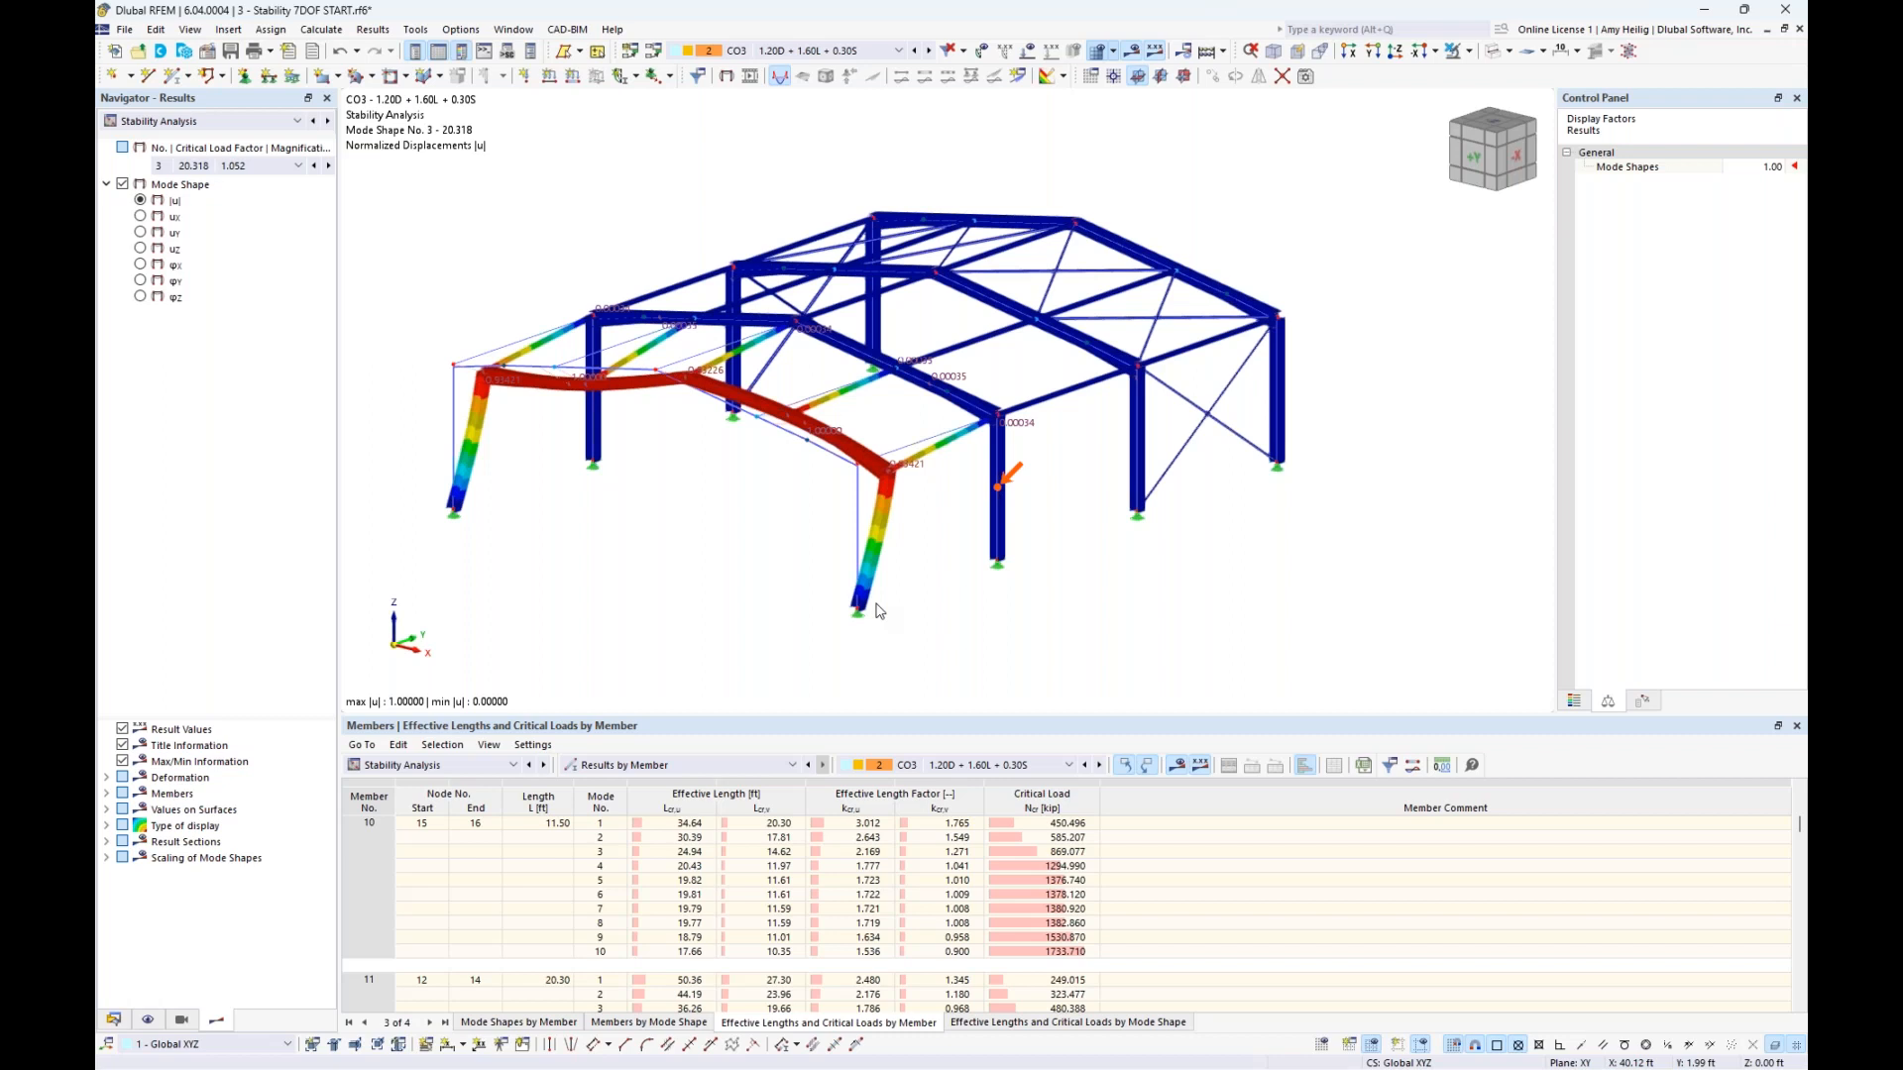
Display the static analysis member results for CO3, comparing the axial forces N with the bending moments My/Mu
{"action": "left_click", "coordinate": [225, 124]}
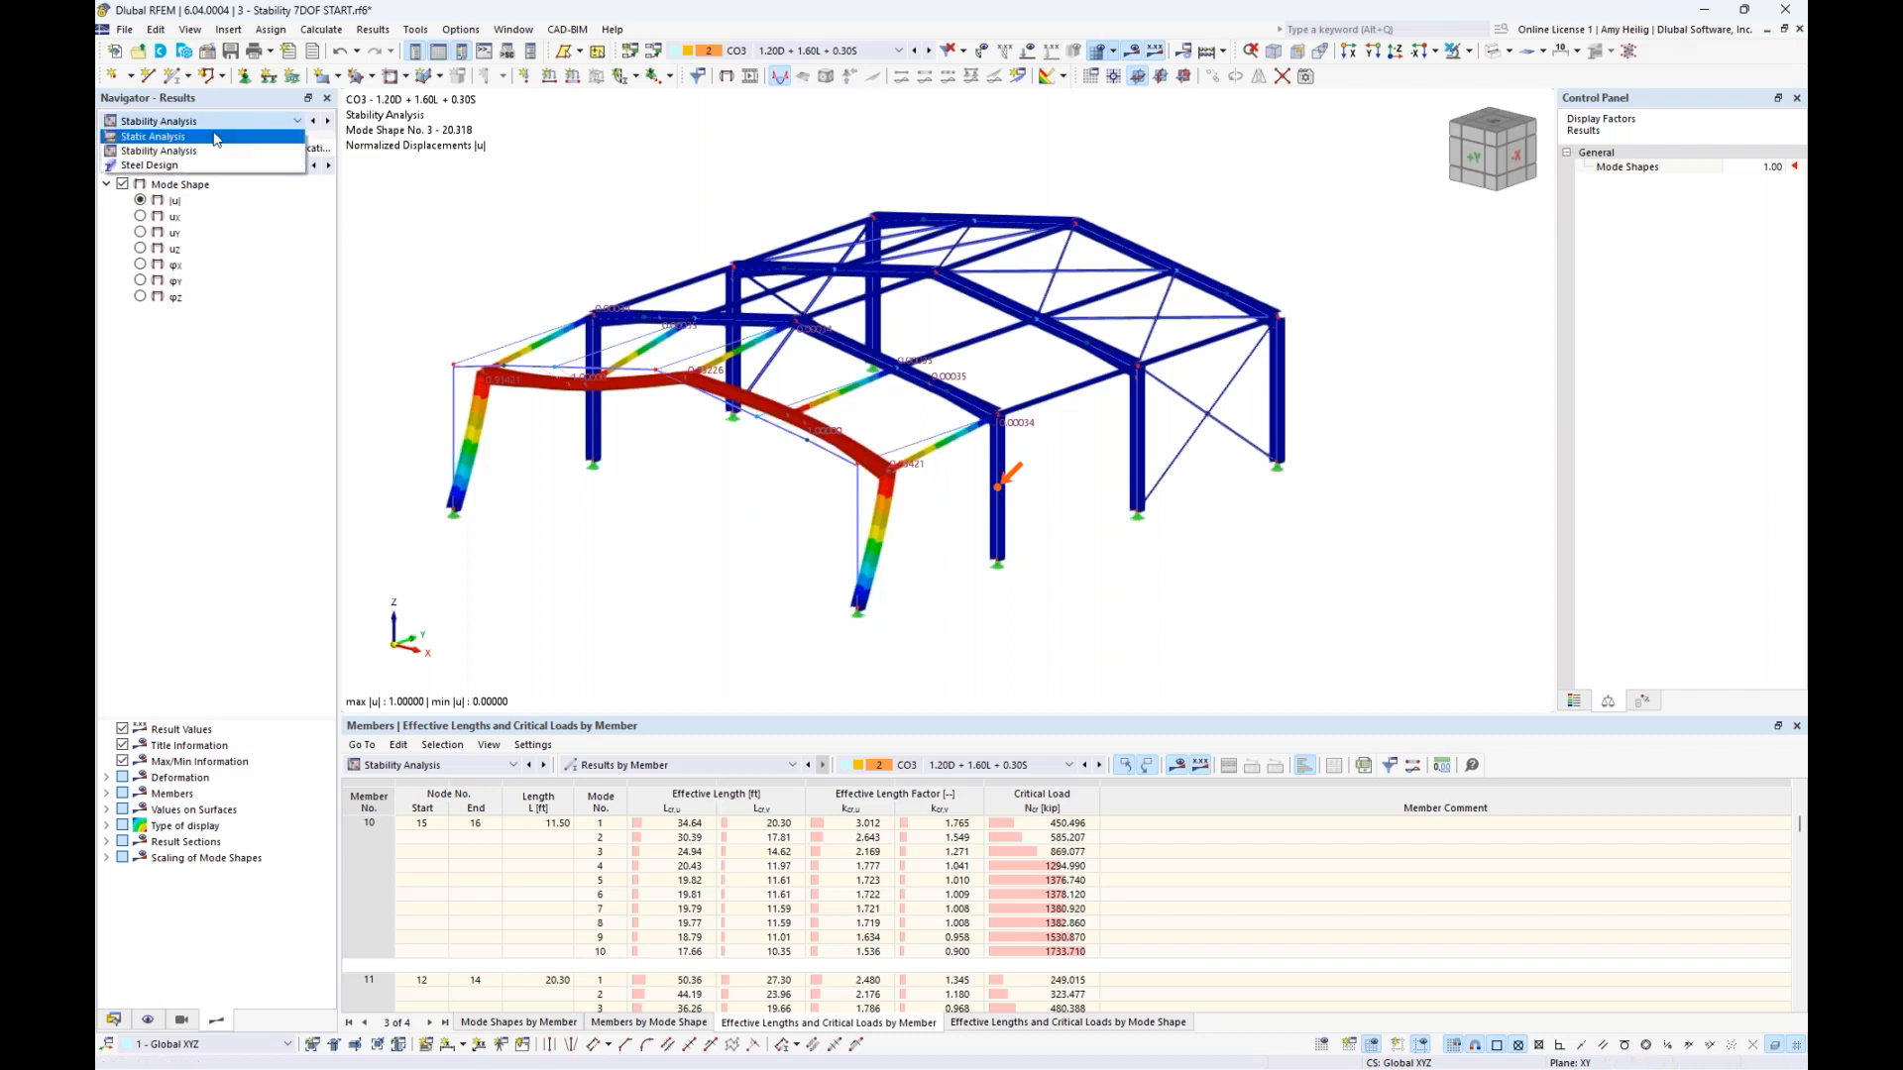
{"action": "left_click", "coordinate": [189, 137]}
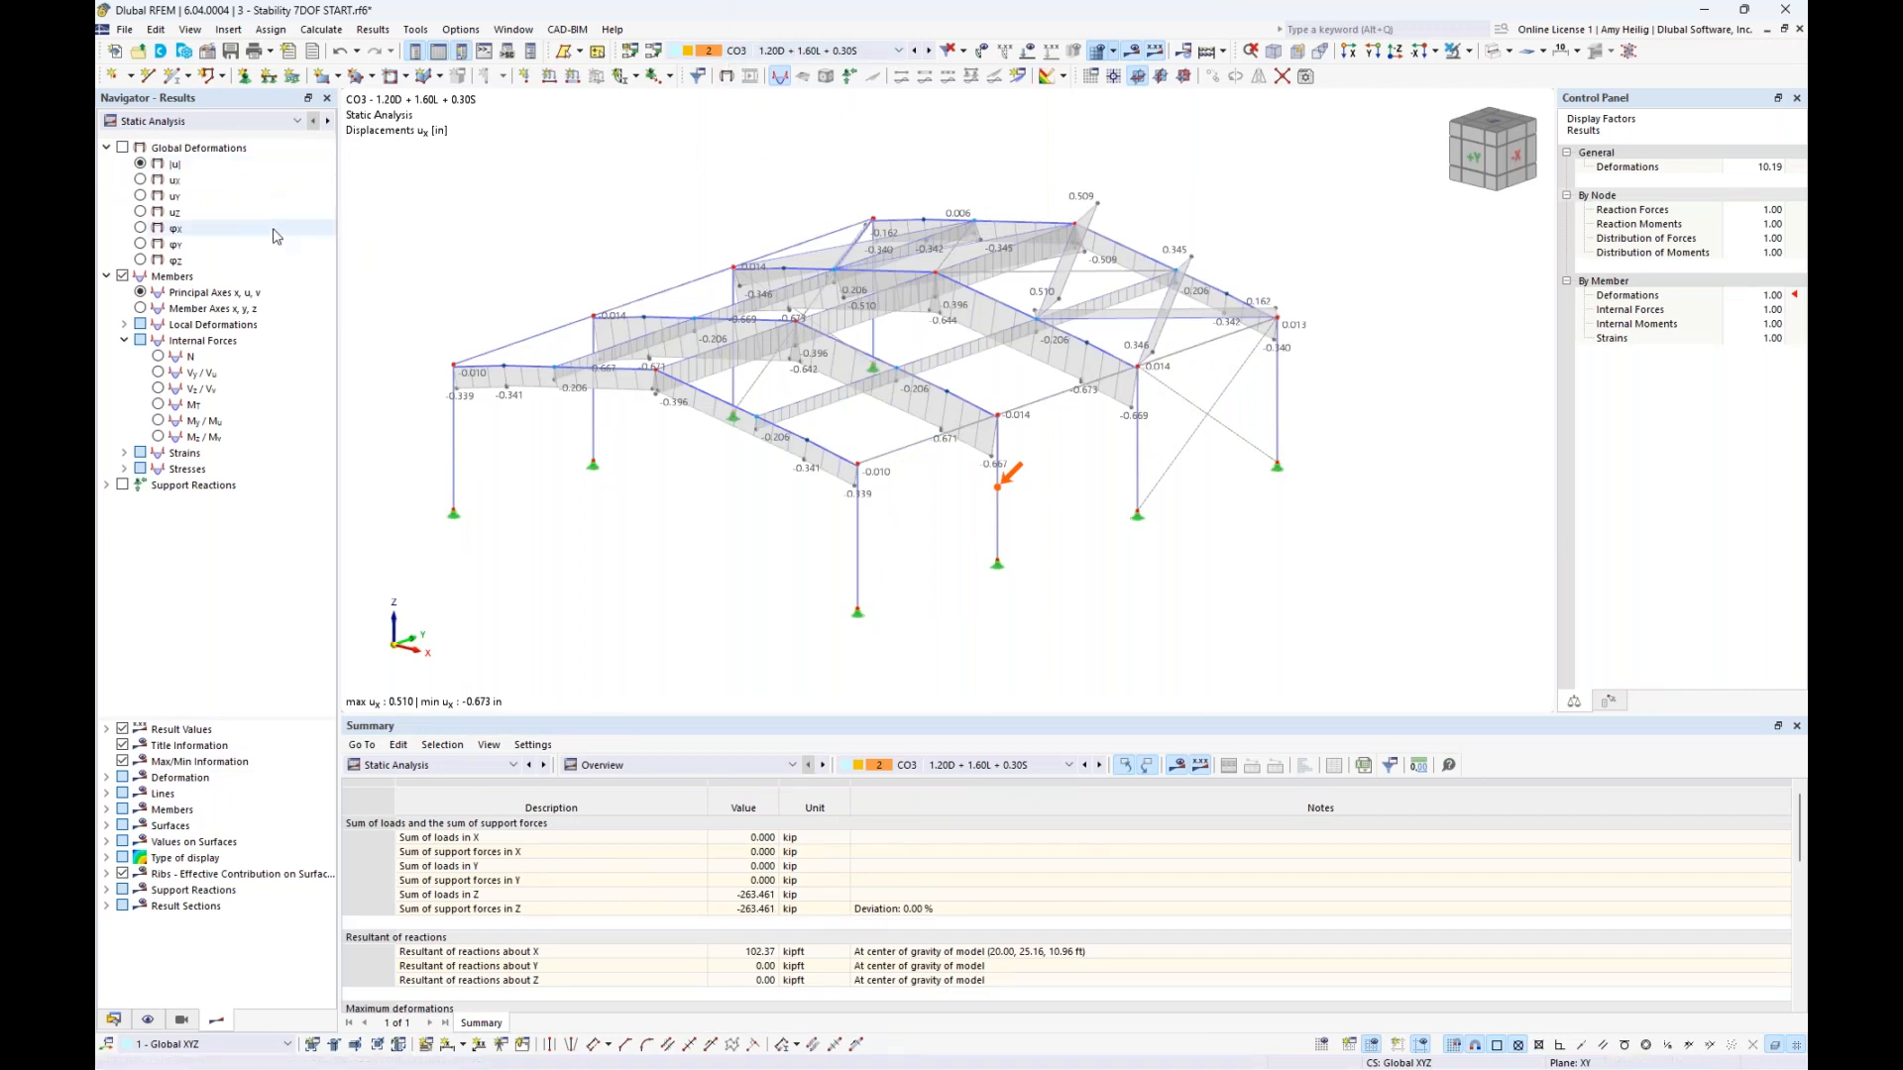
{"action": "left_click", "coordinate": [158, 421]}
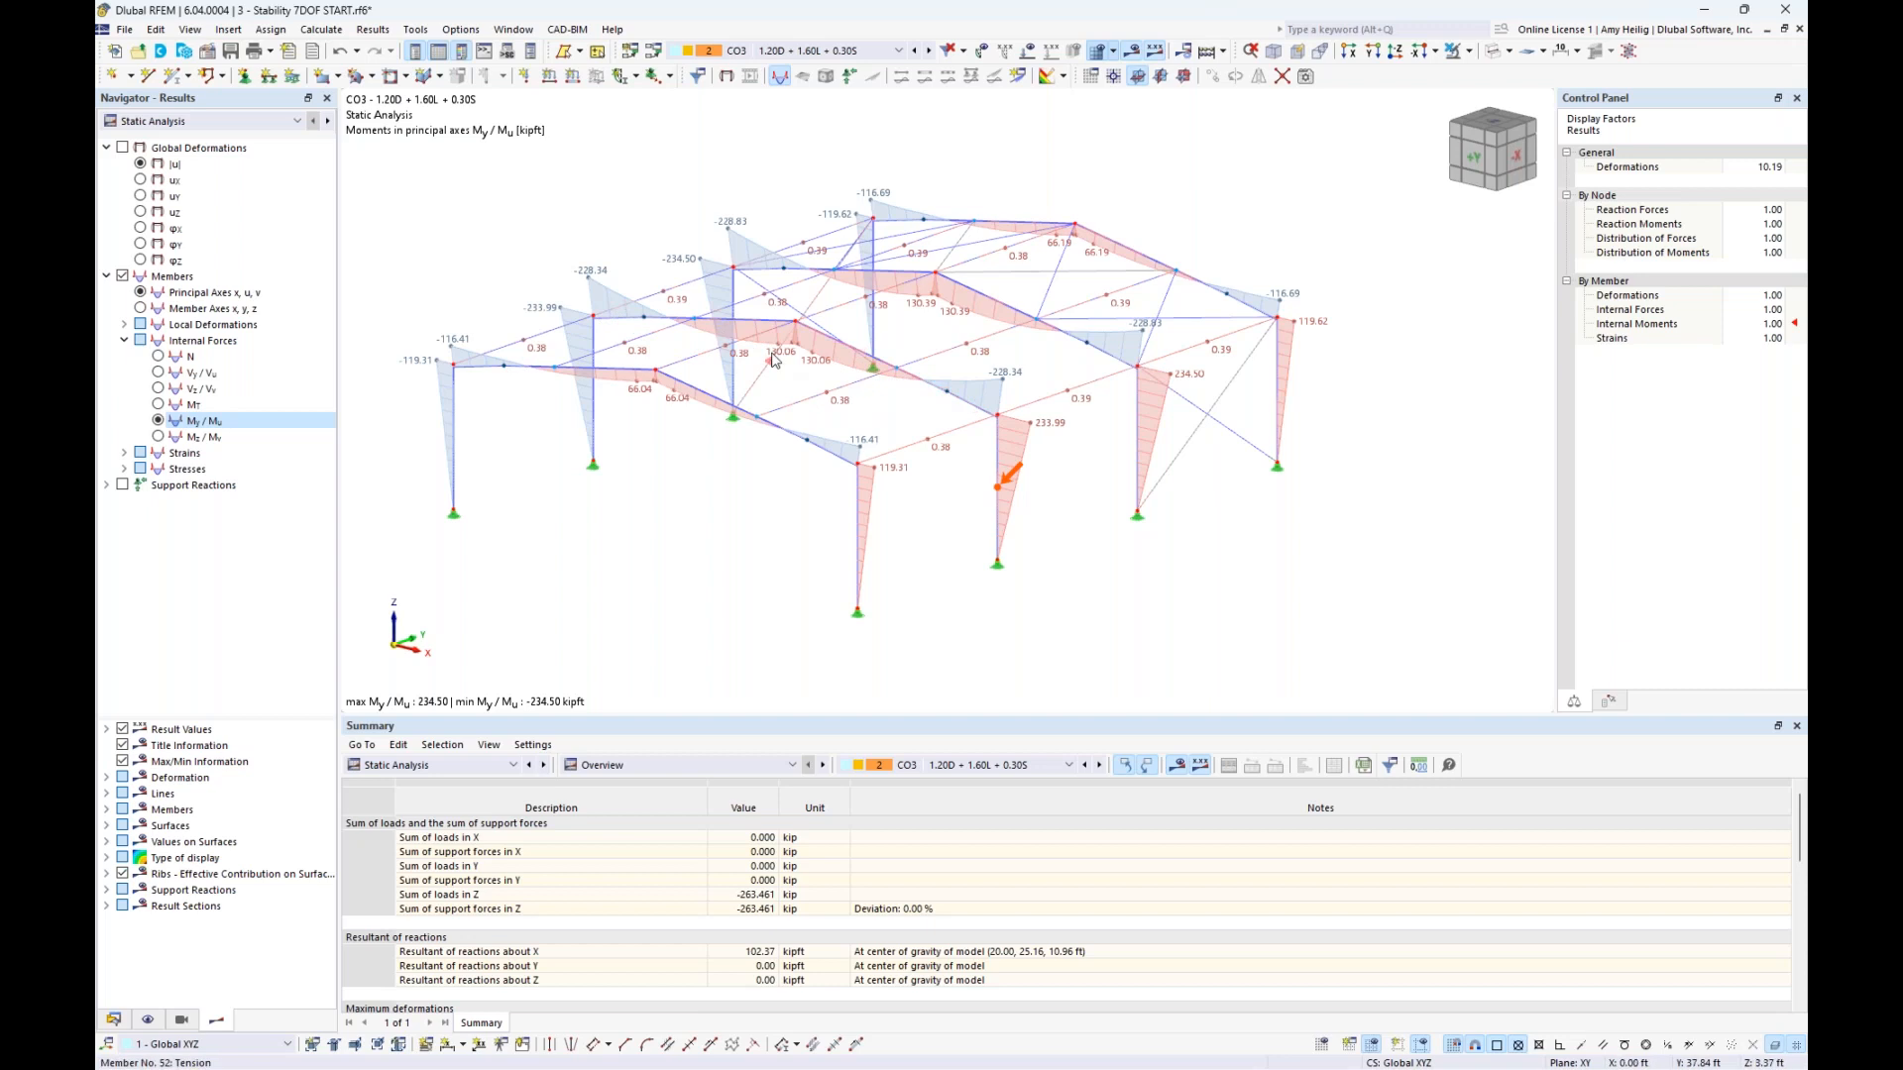
{"action": "left_click", "coordinate": [160, 357]}
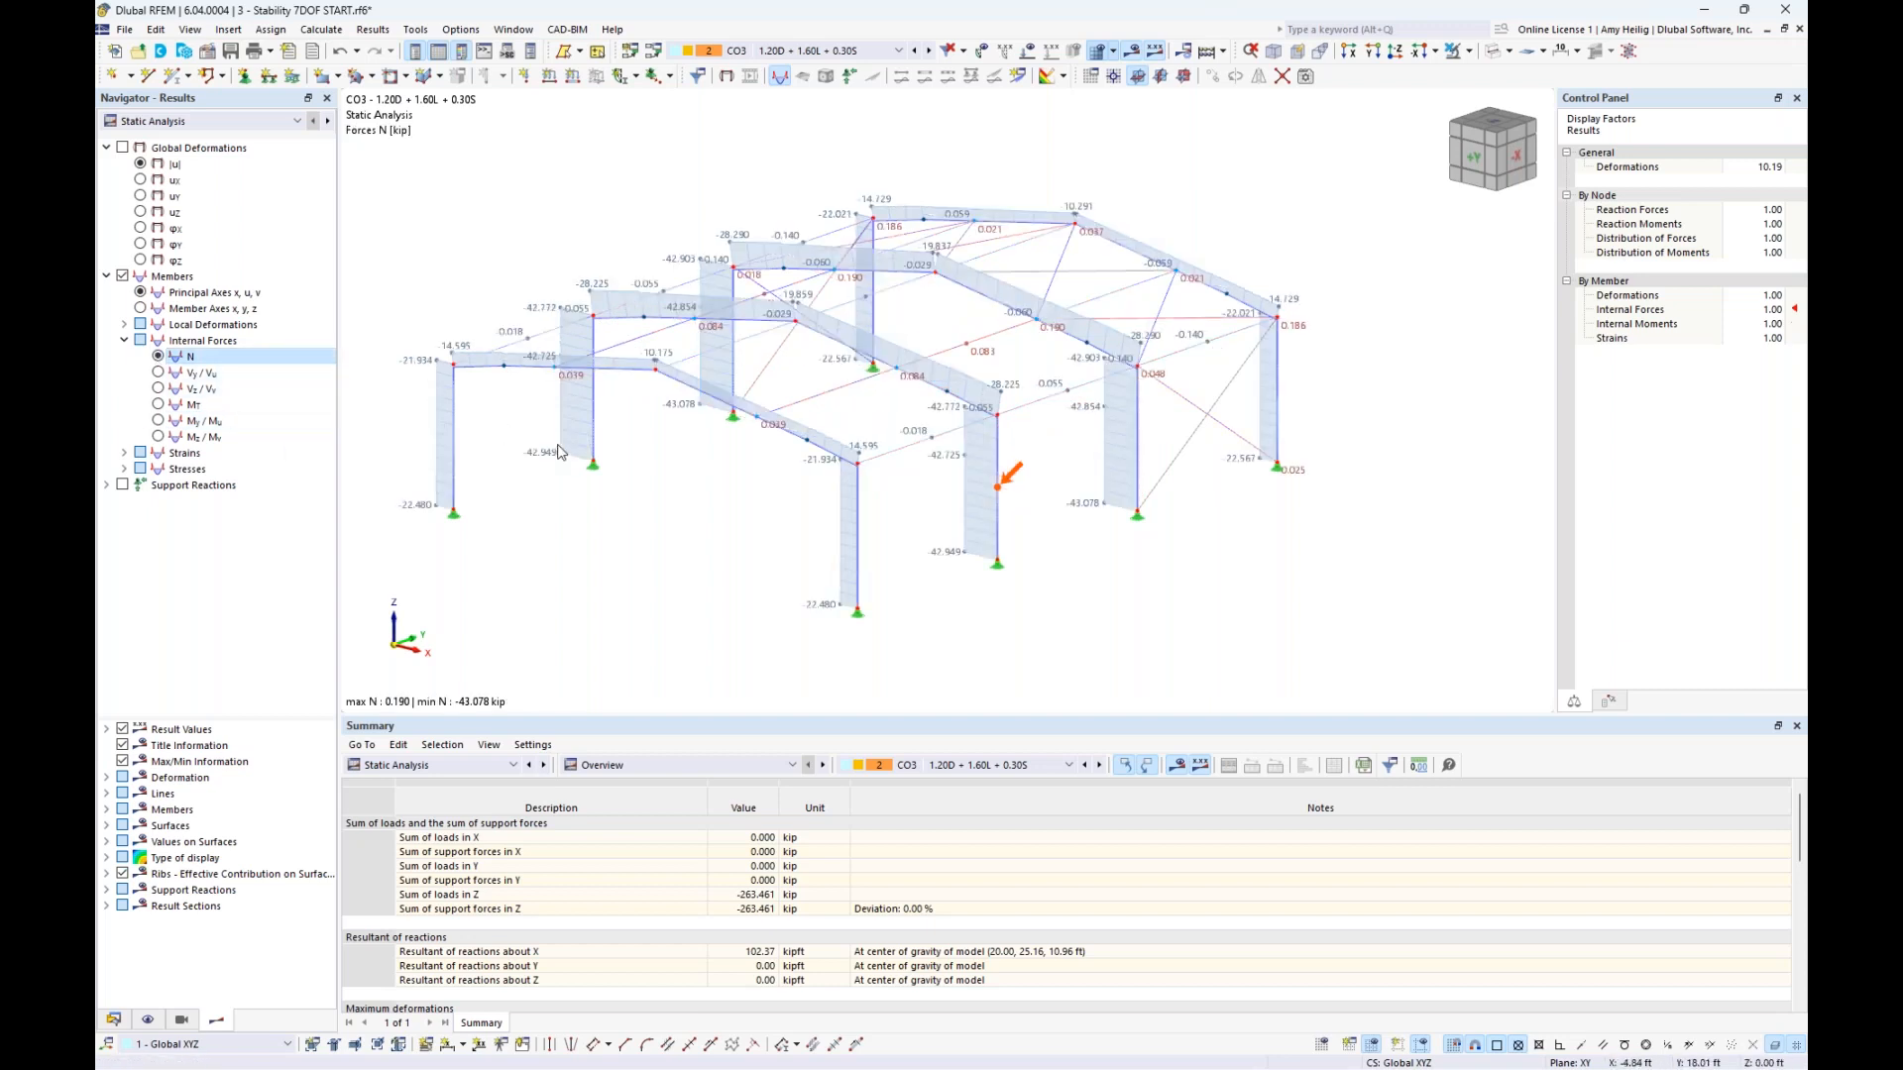
{"action": "left_click", "coordinate": [159, 421]}
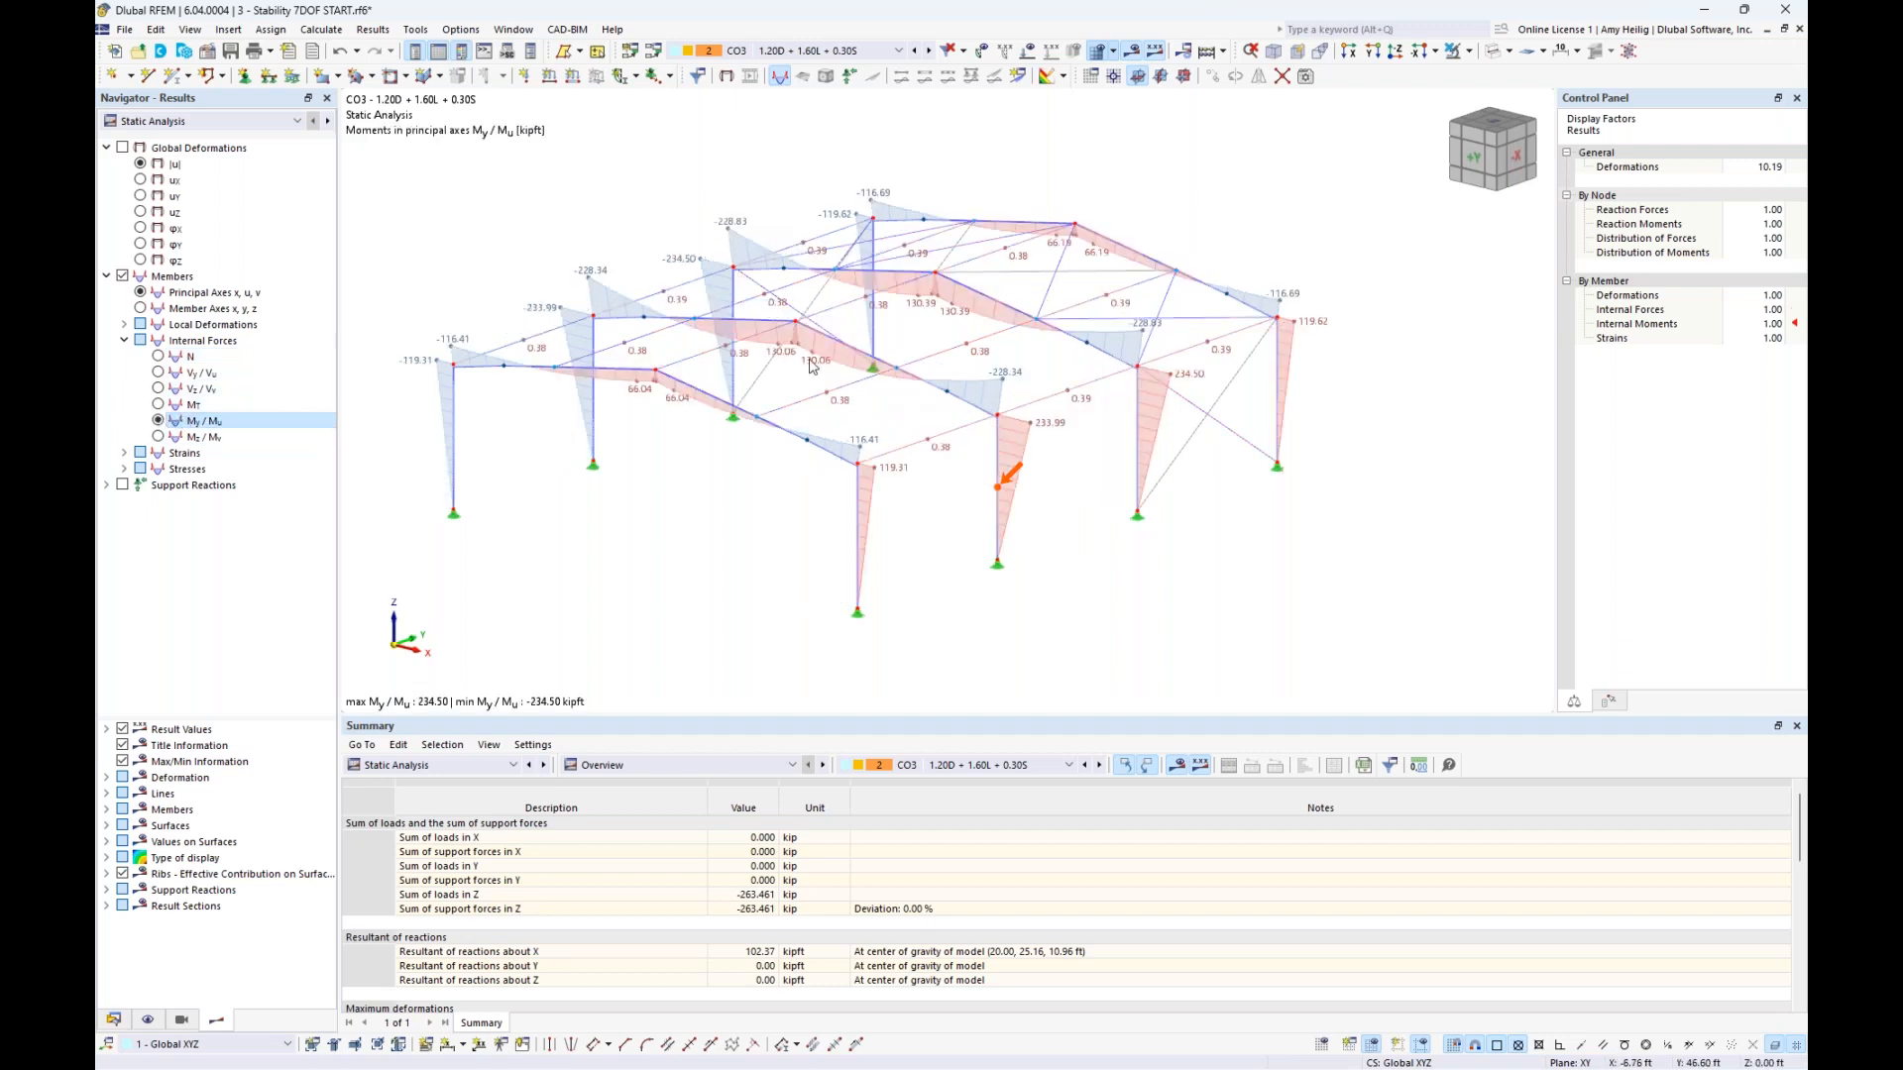
{"action": "key", "text": "super+Tab"}
{"action": "left_click", "coordinate": [939, 334]}
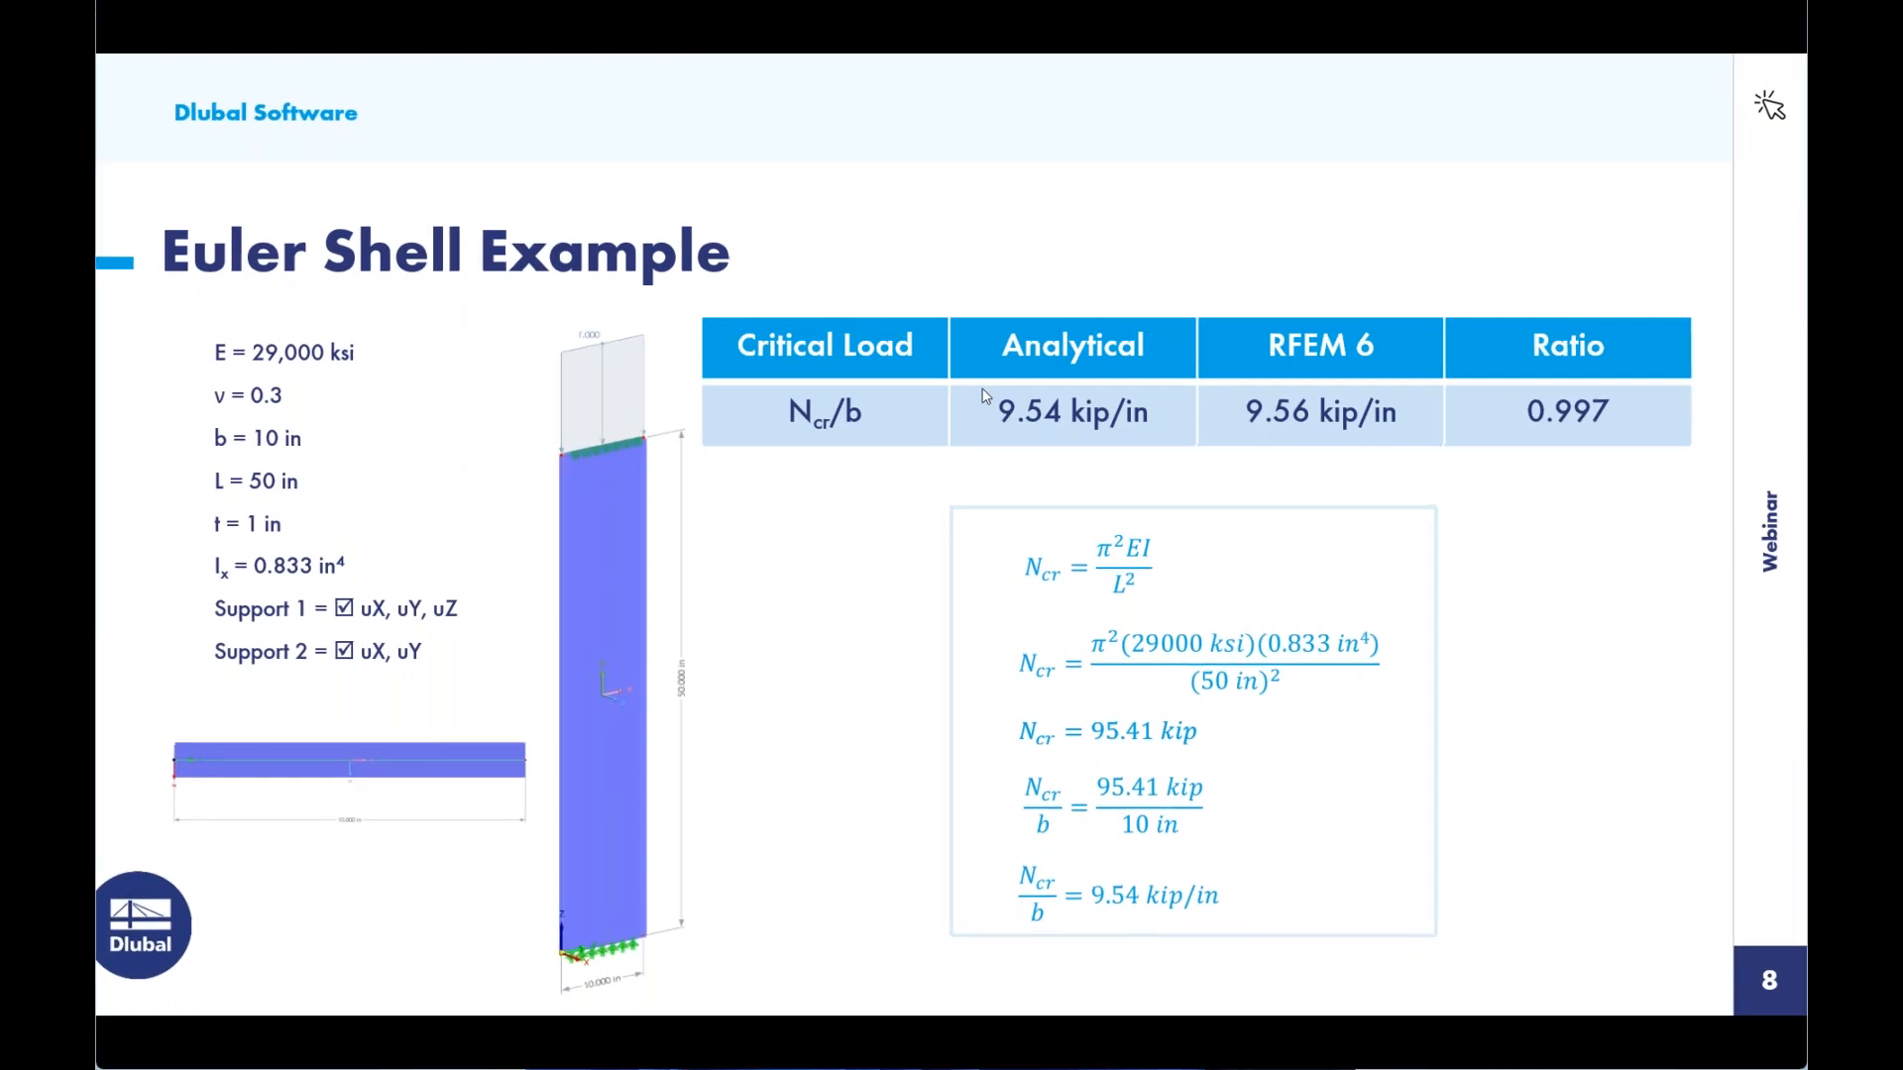
{"action": "key", "text": "Right"}
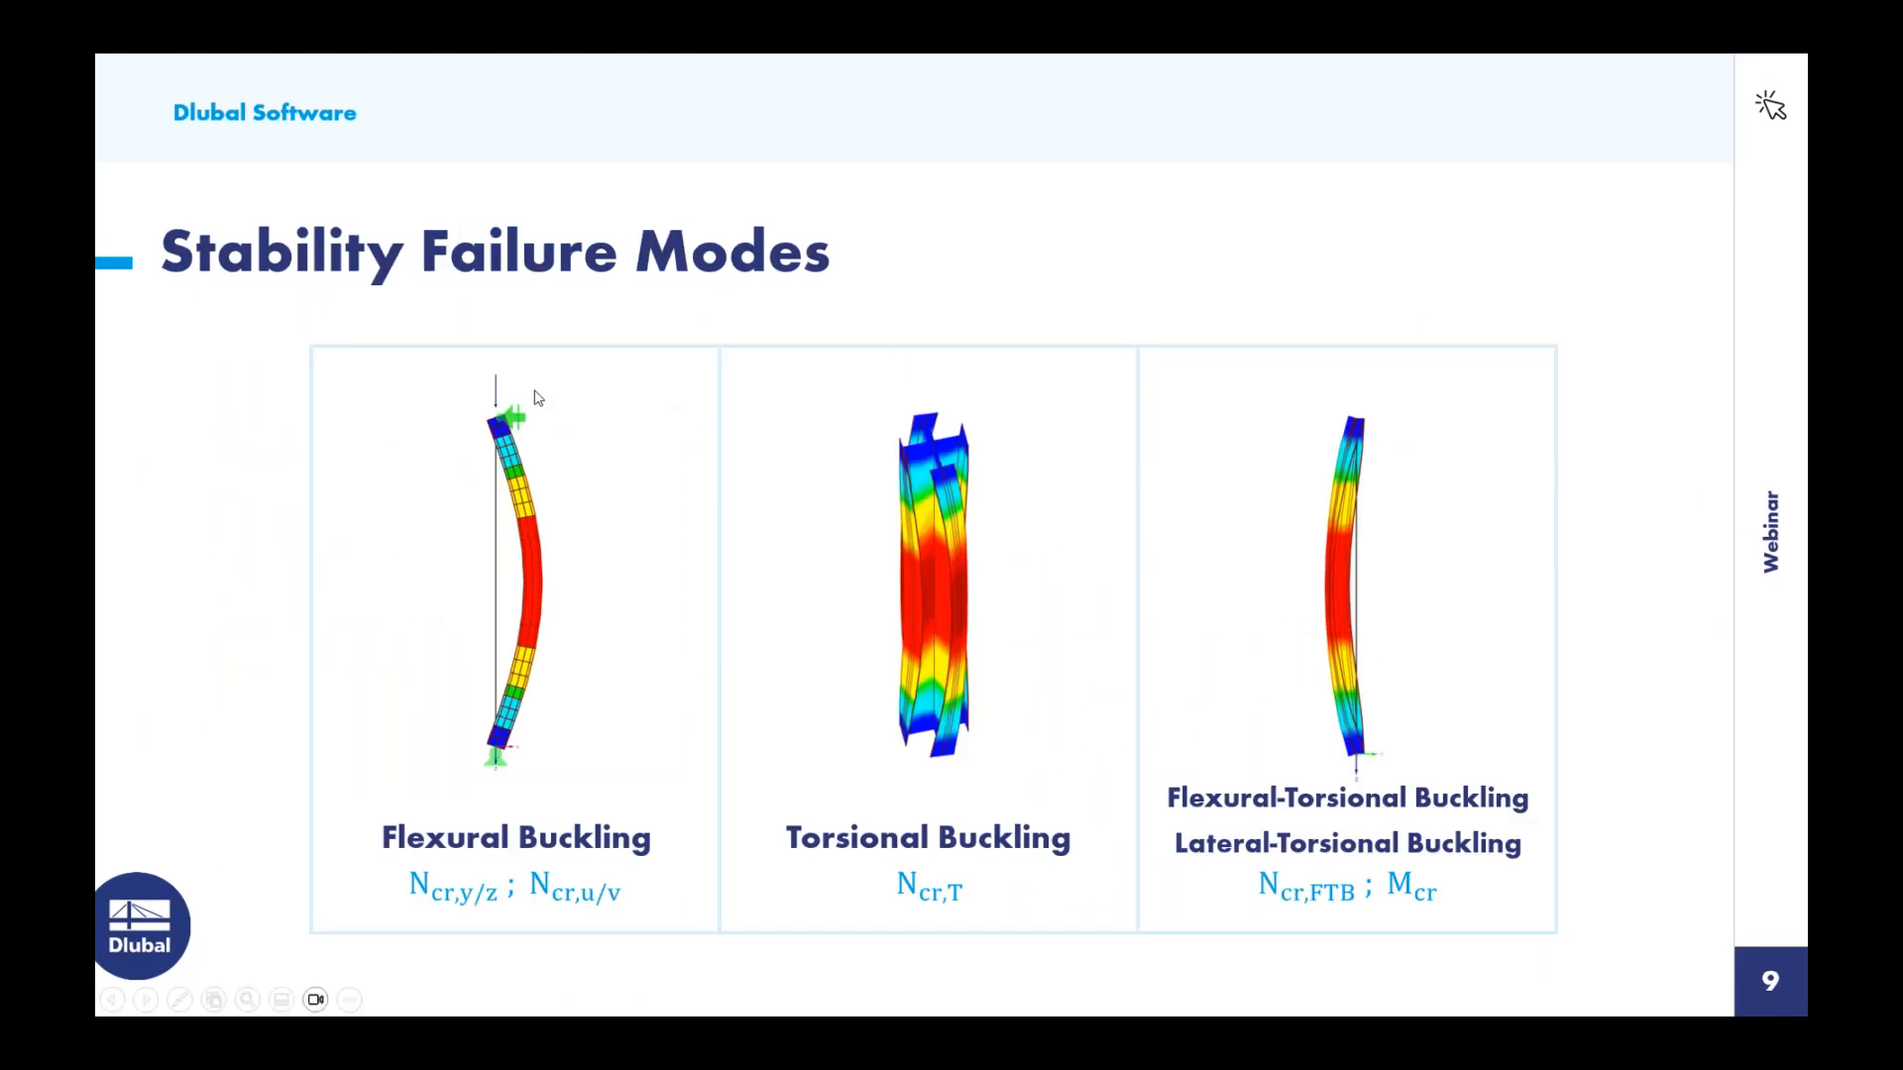
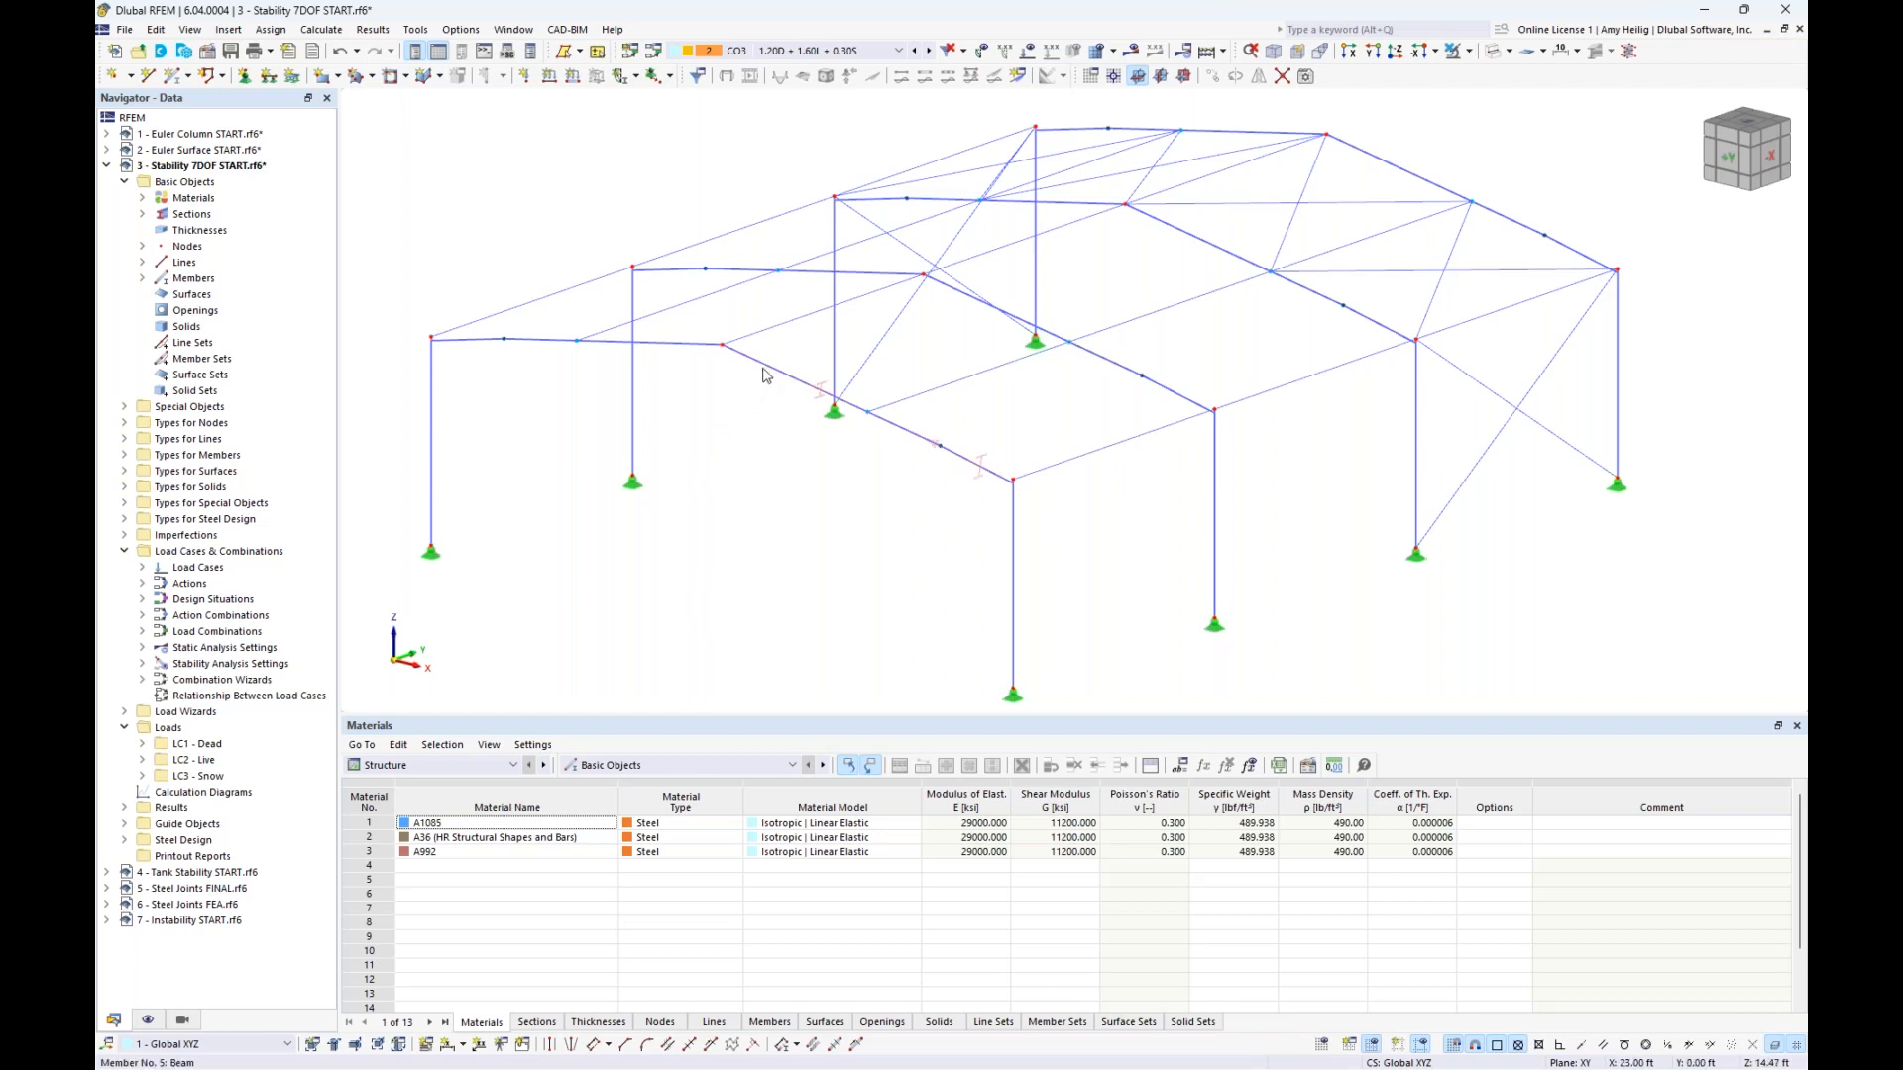
{"action": "mouse_move", "coordinate": [792, 382]}
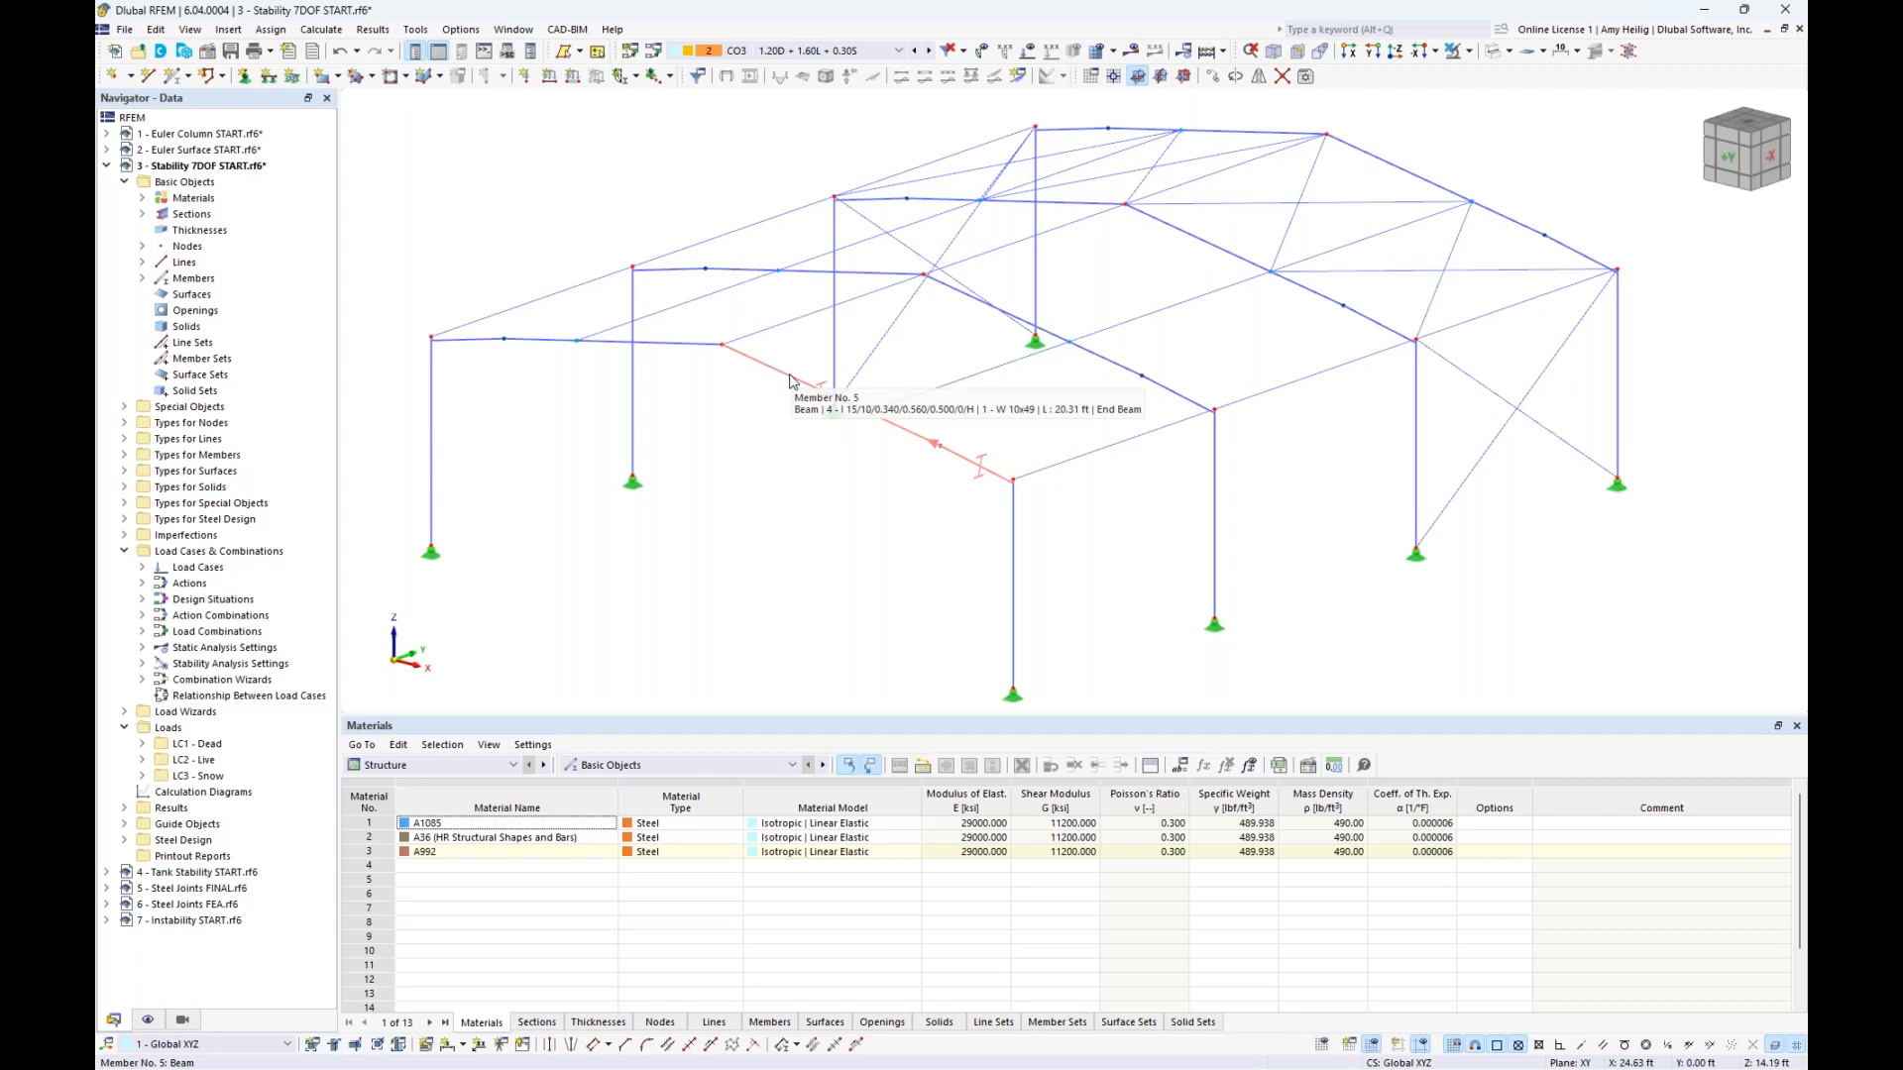
{"action": "left_click", "coordinate": [792, 384]}
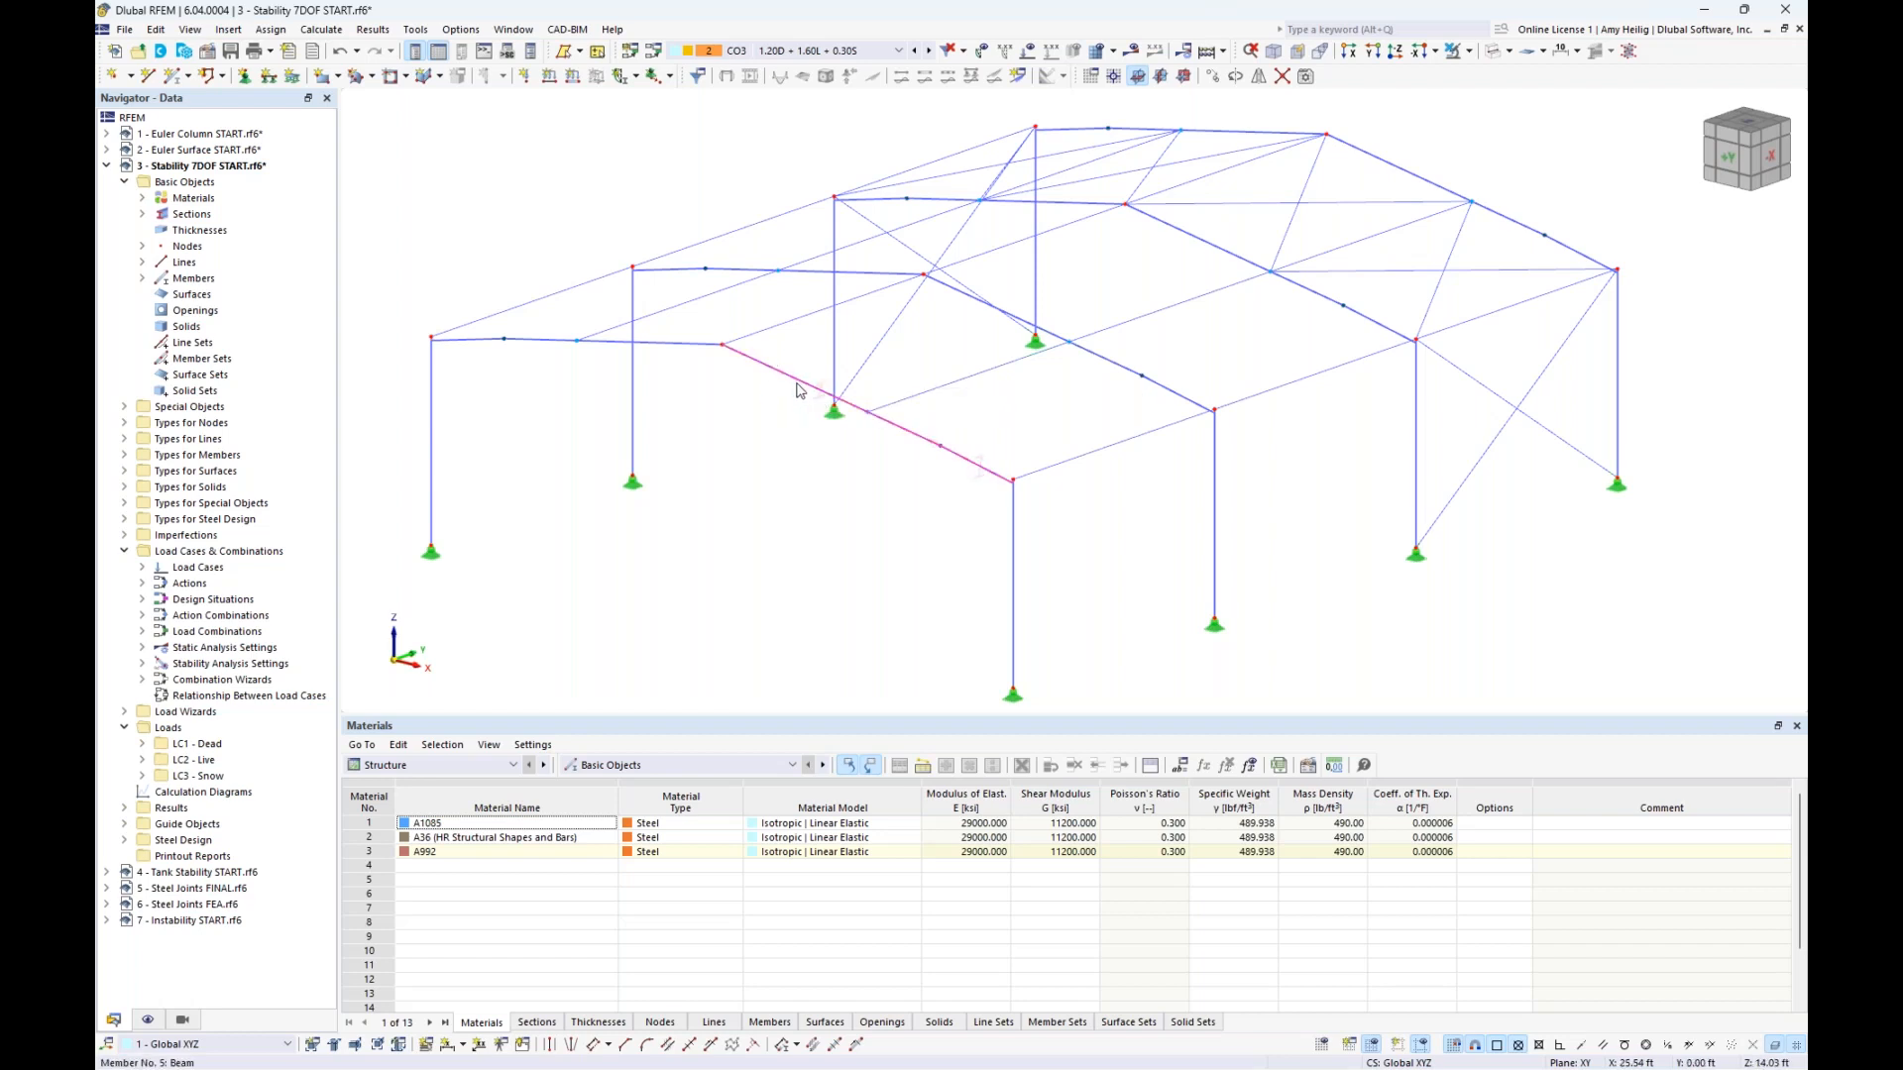
{"action": "left_click", "coordinate": [698, 351]}
{"action": "right_click", "coordinate": [771, 373]}
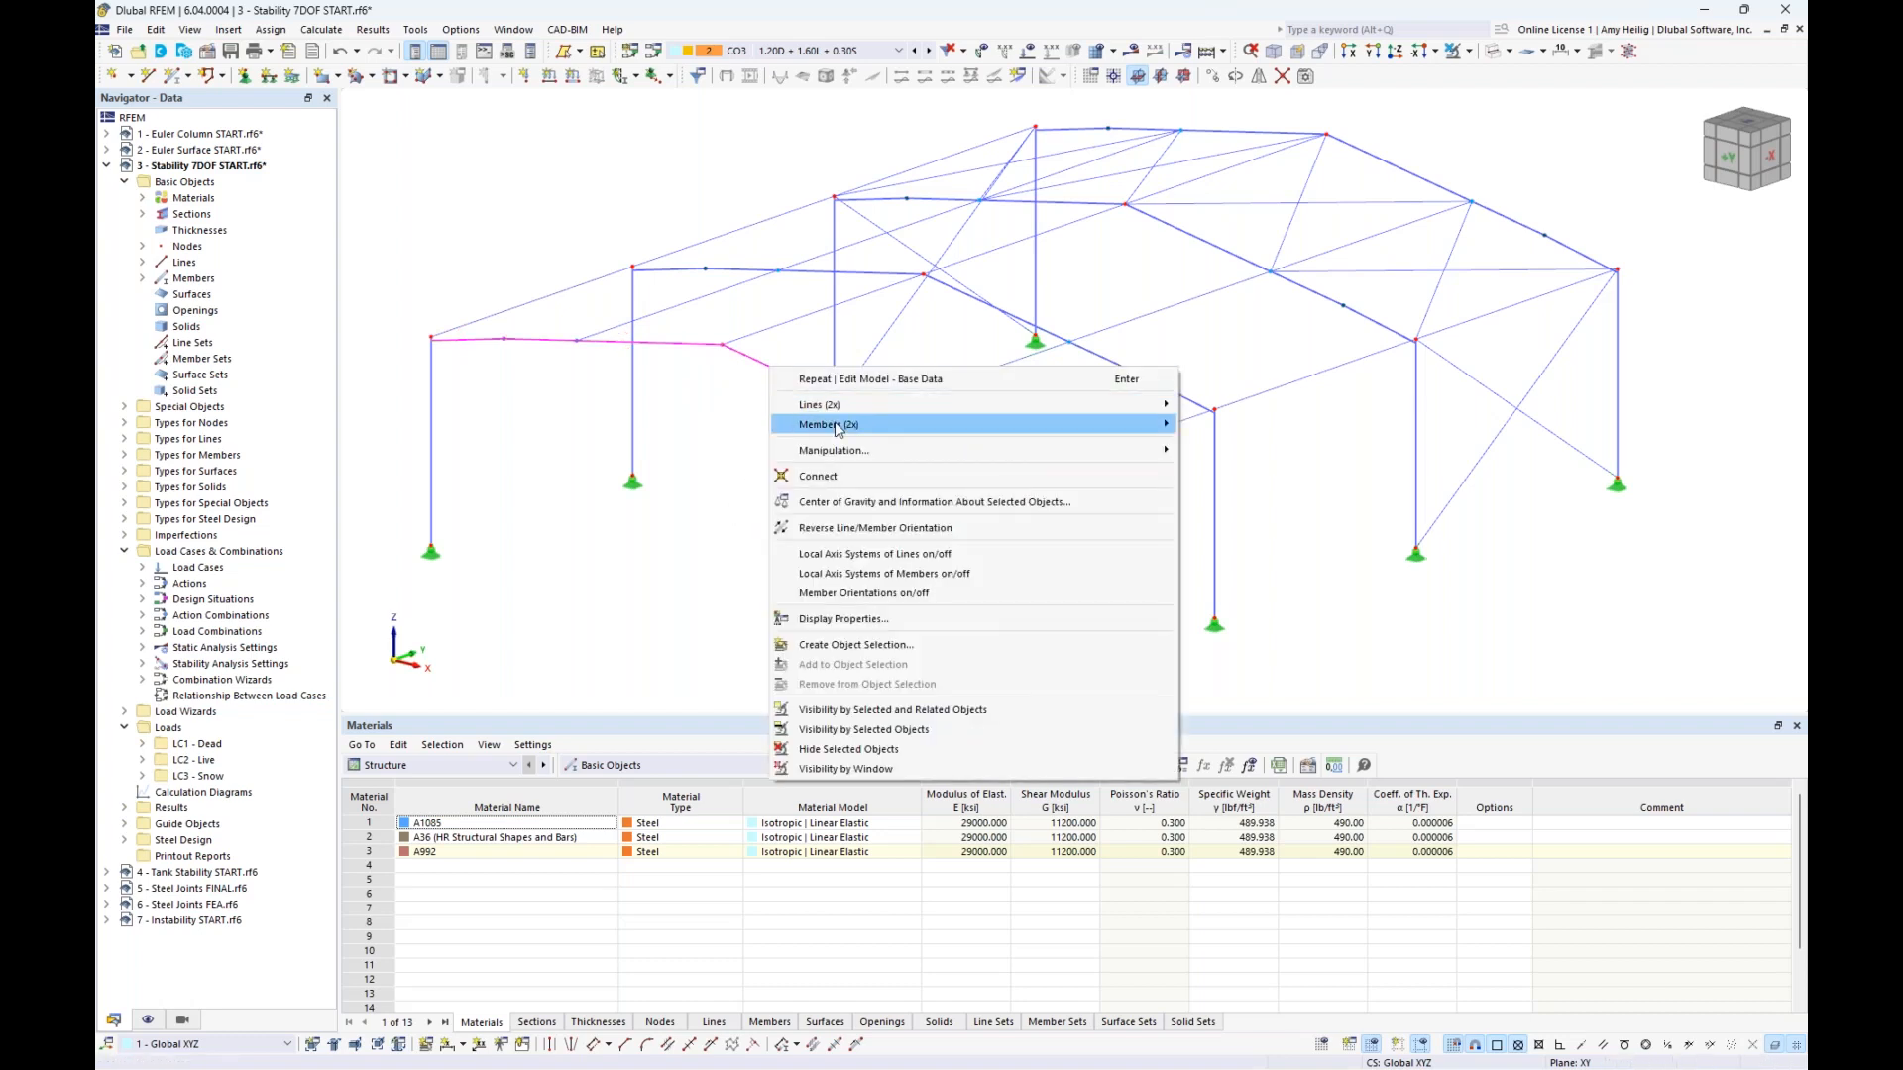
{"action": "mouse_move", "coordinate": [1150, 424]}
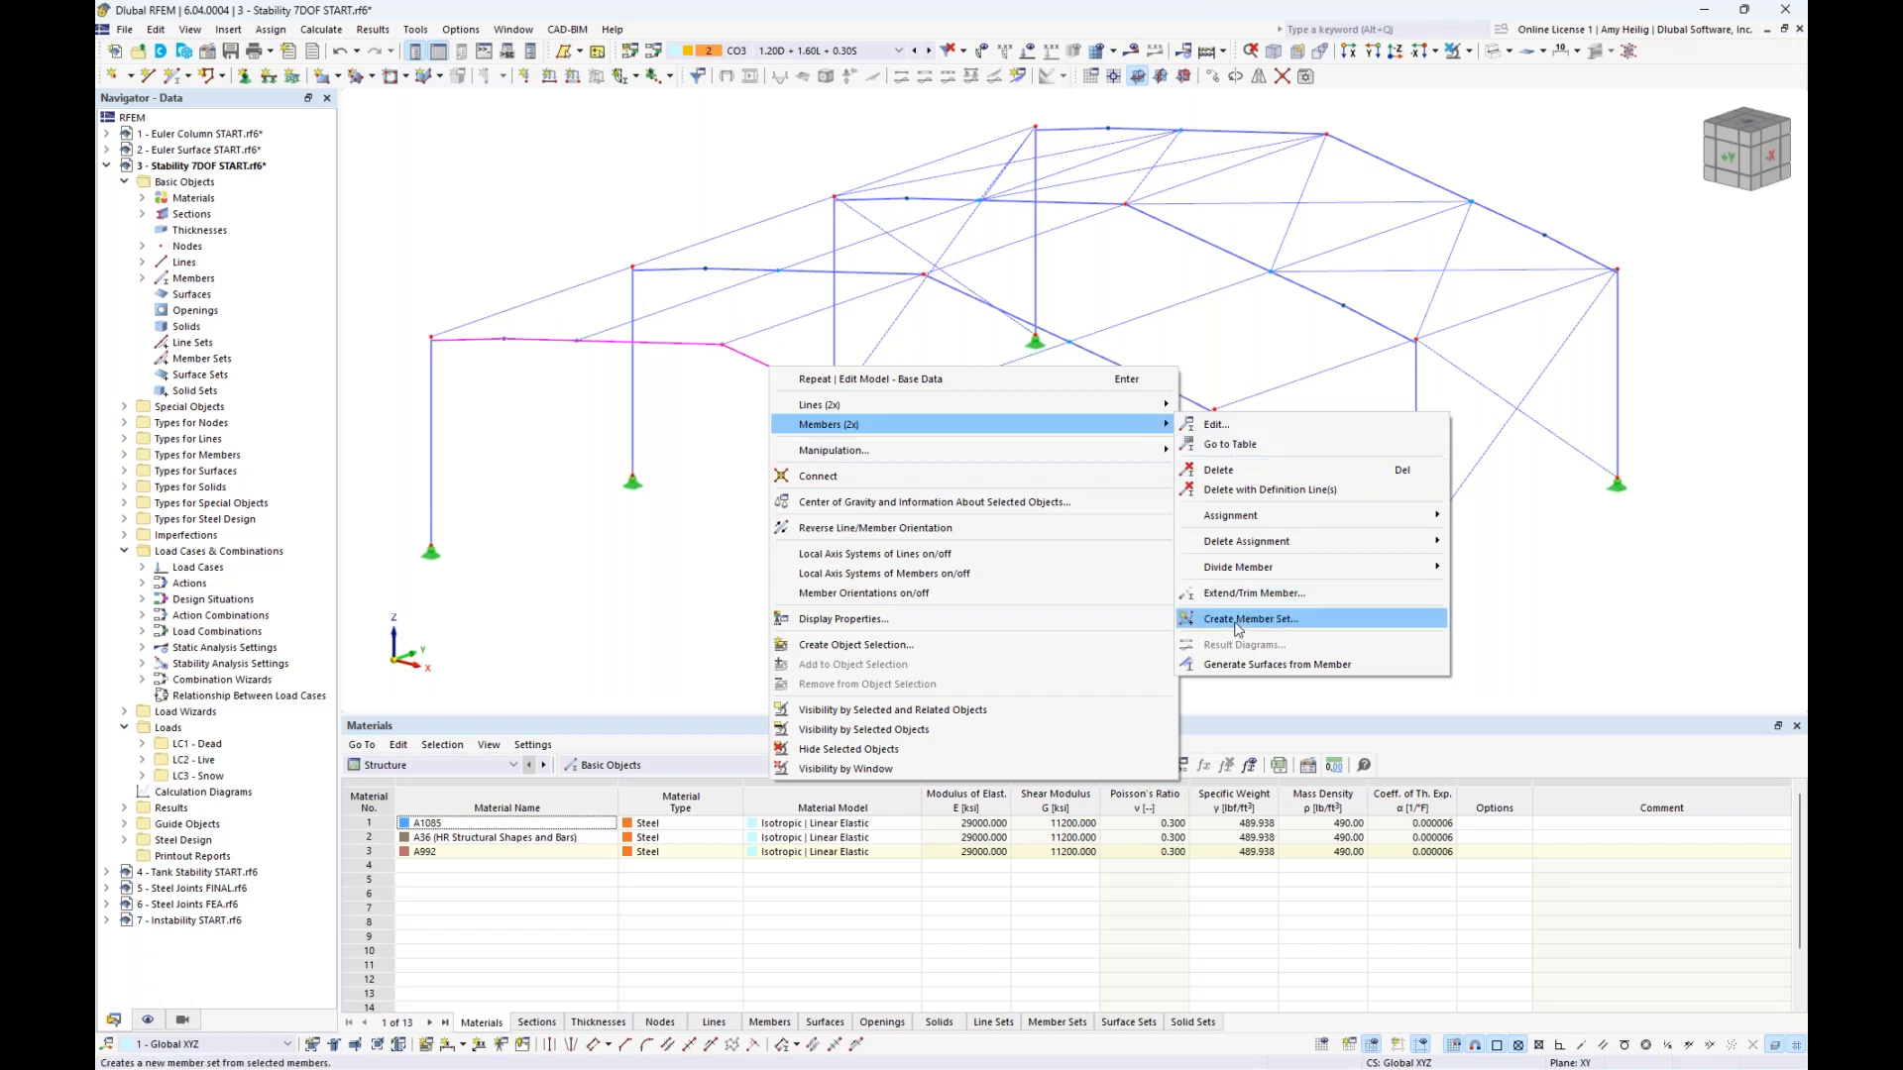
{"action": "left_click", "coordinate": [580, 581]}
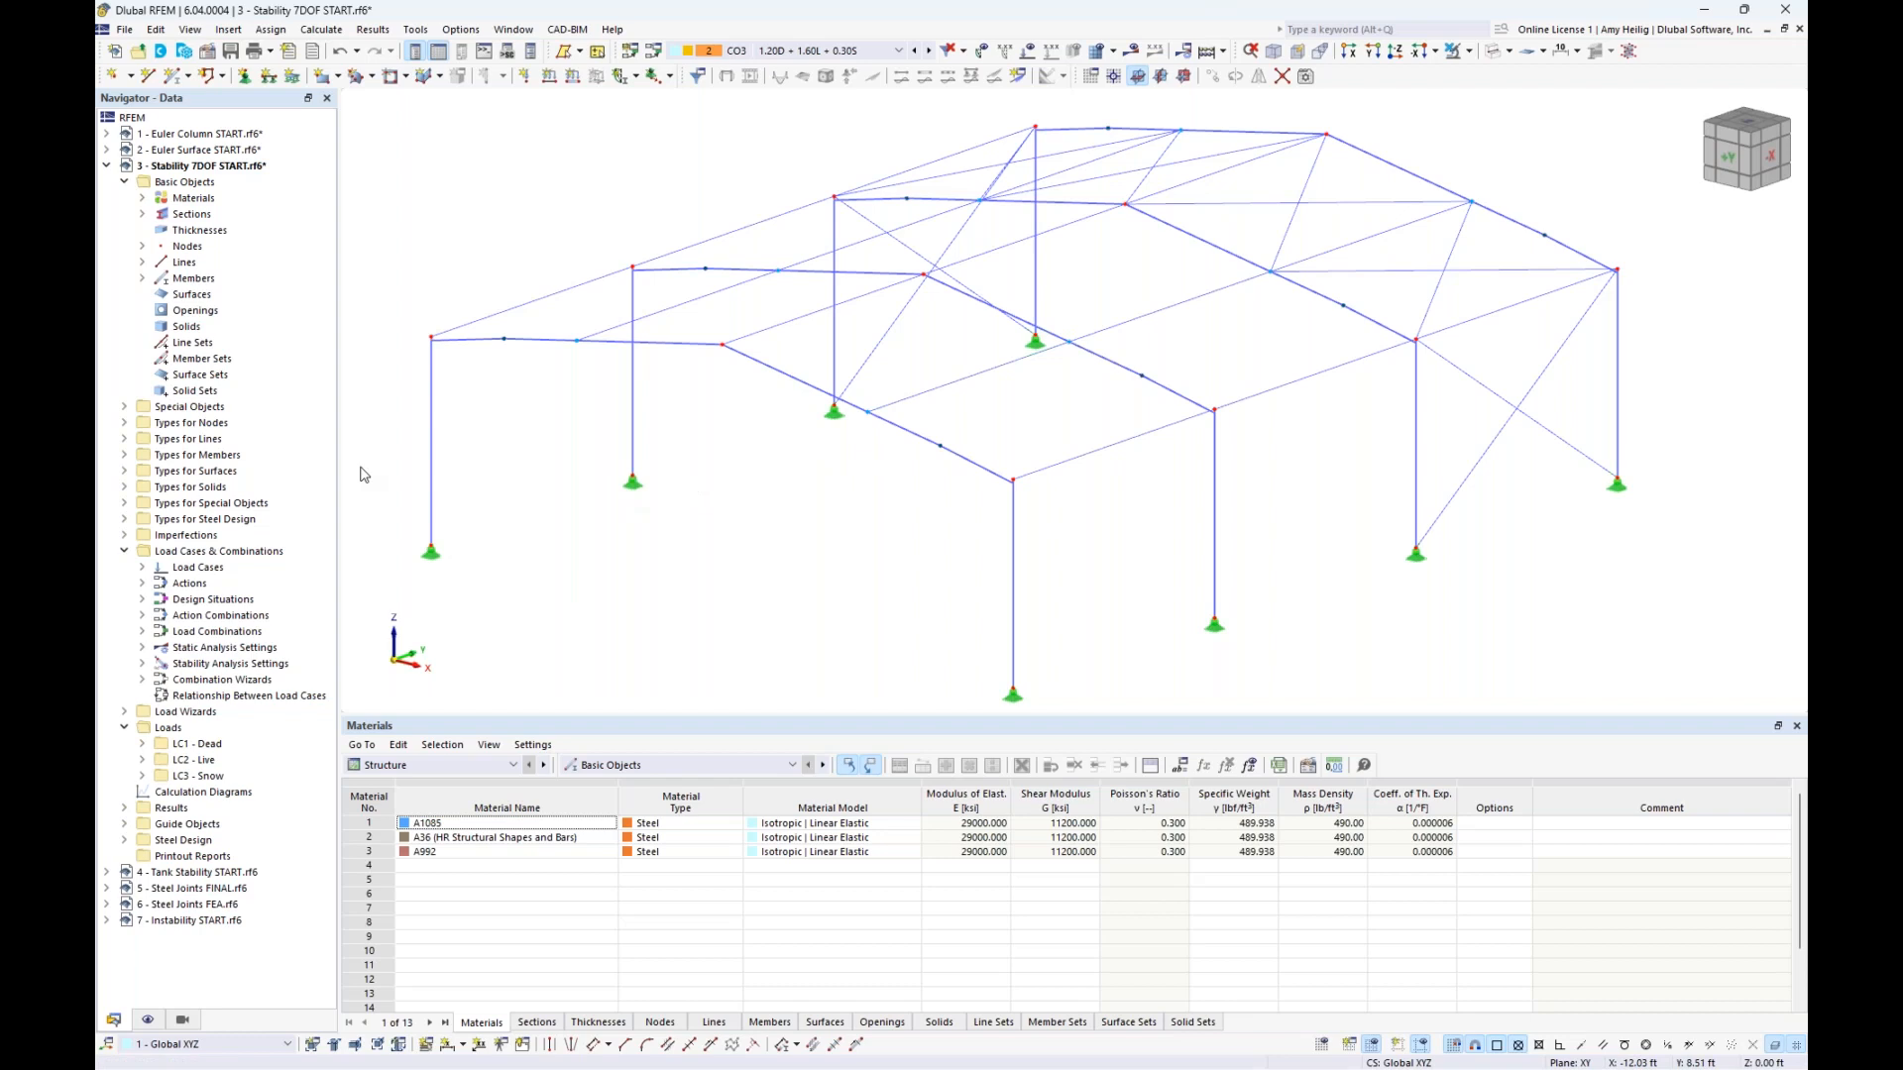
Create a new member transverse stiffener, trying the Flat type before setting the first entry to Warping restraint
{"action": "left_click", "coordinate": [125, 456]}
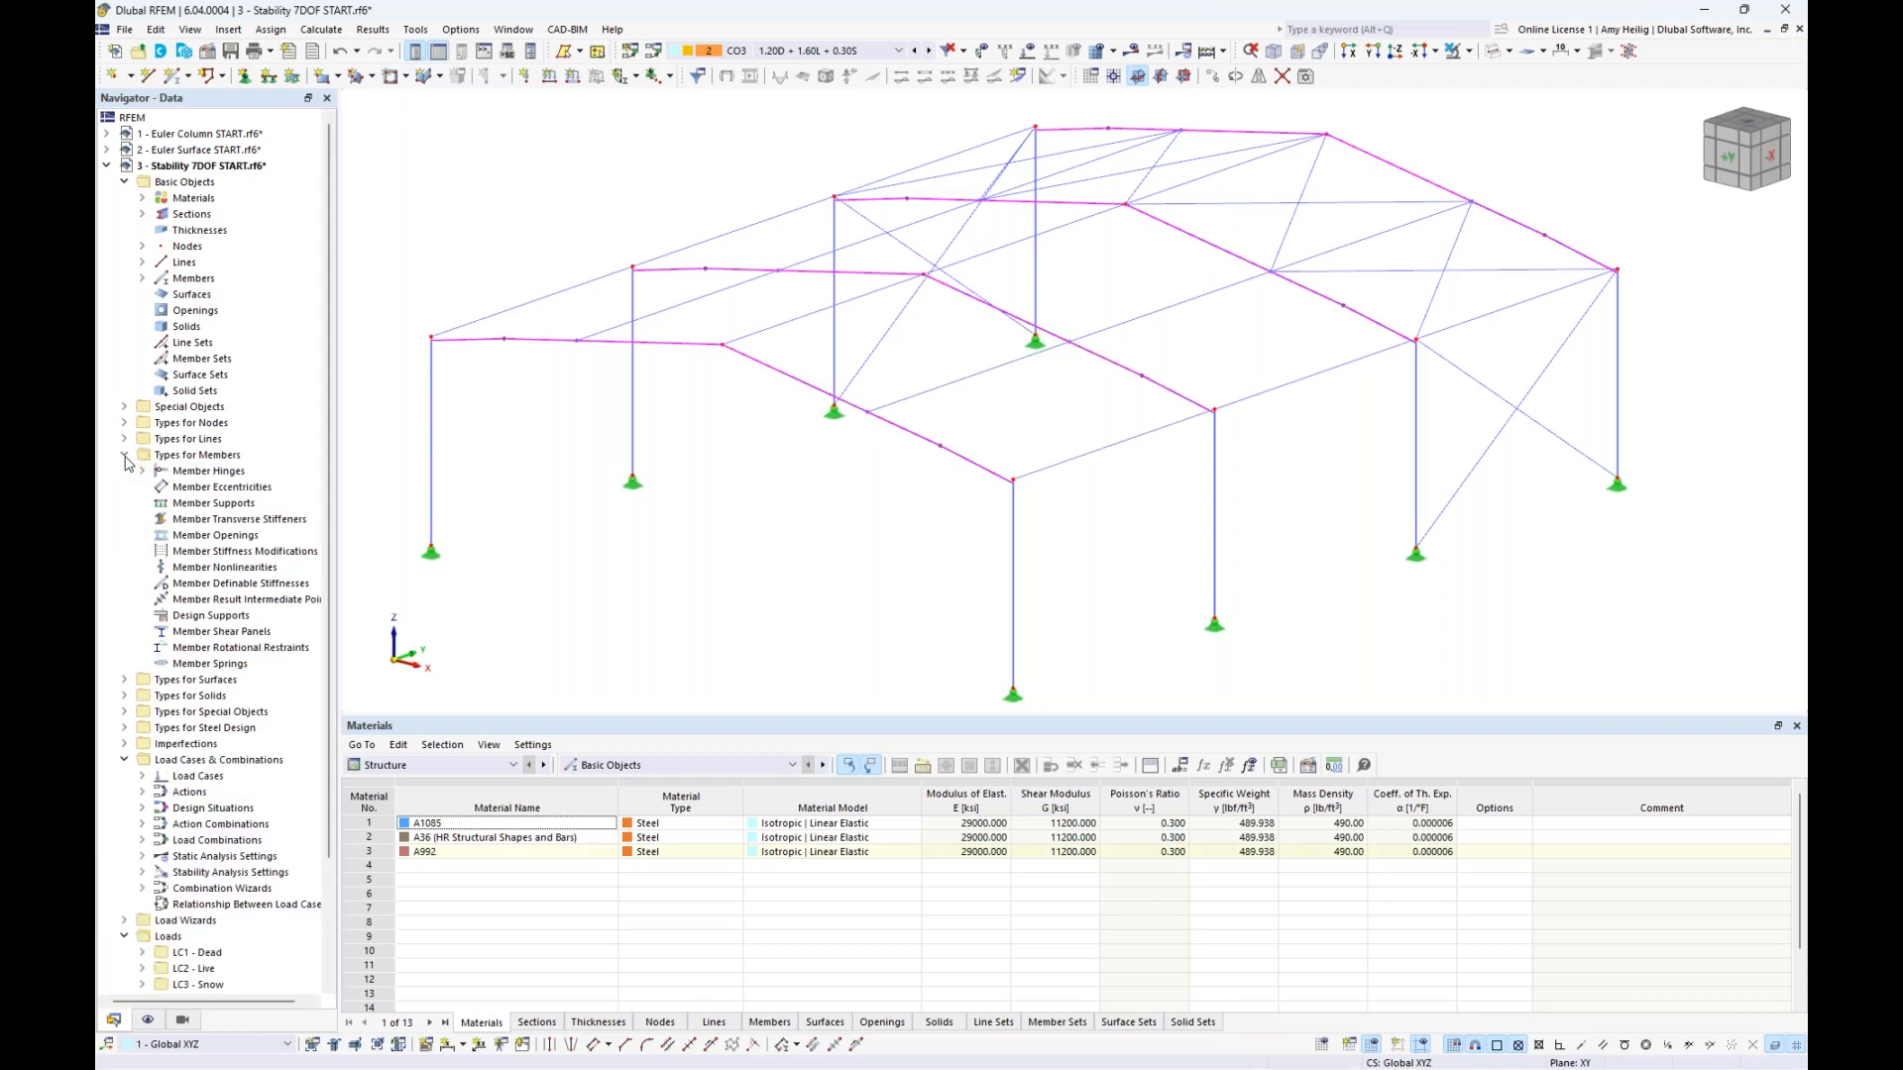
{"action": "double_click", "coordinate": [227, 521]}
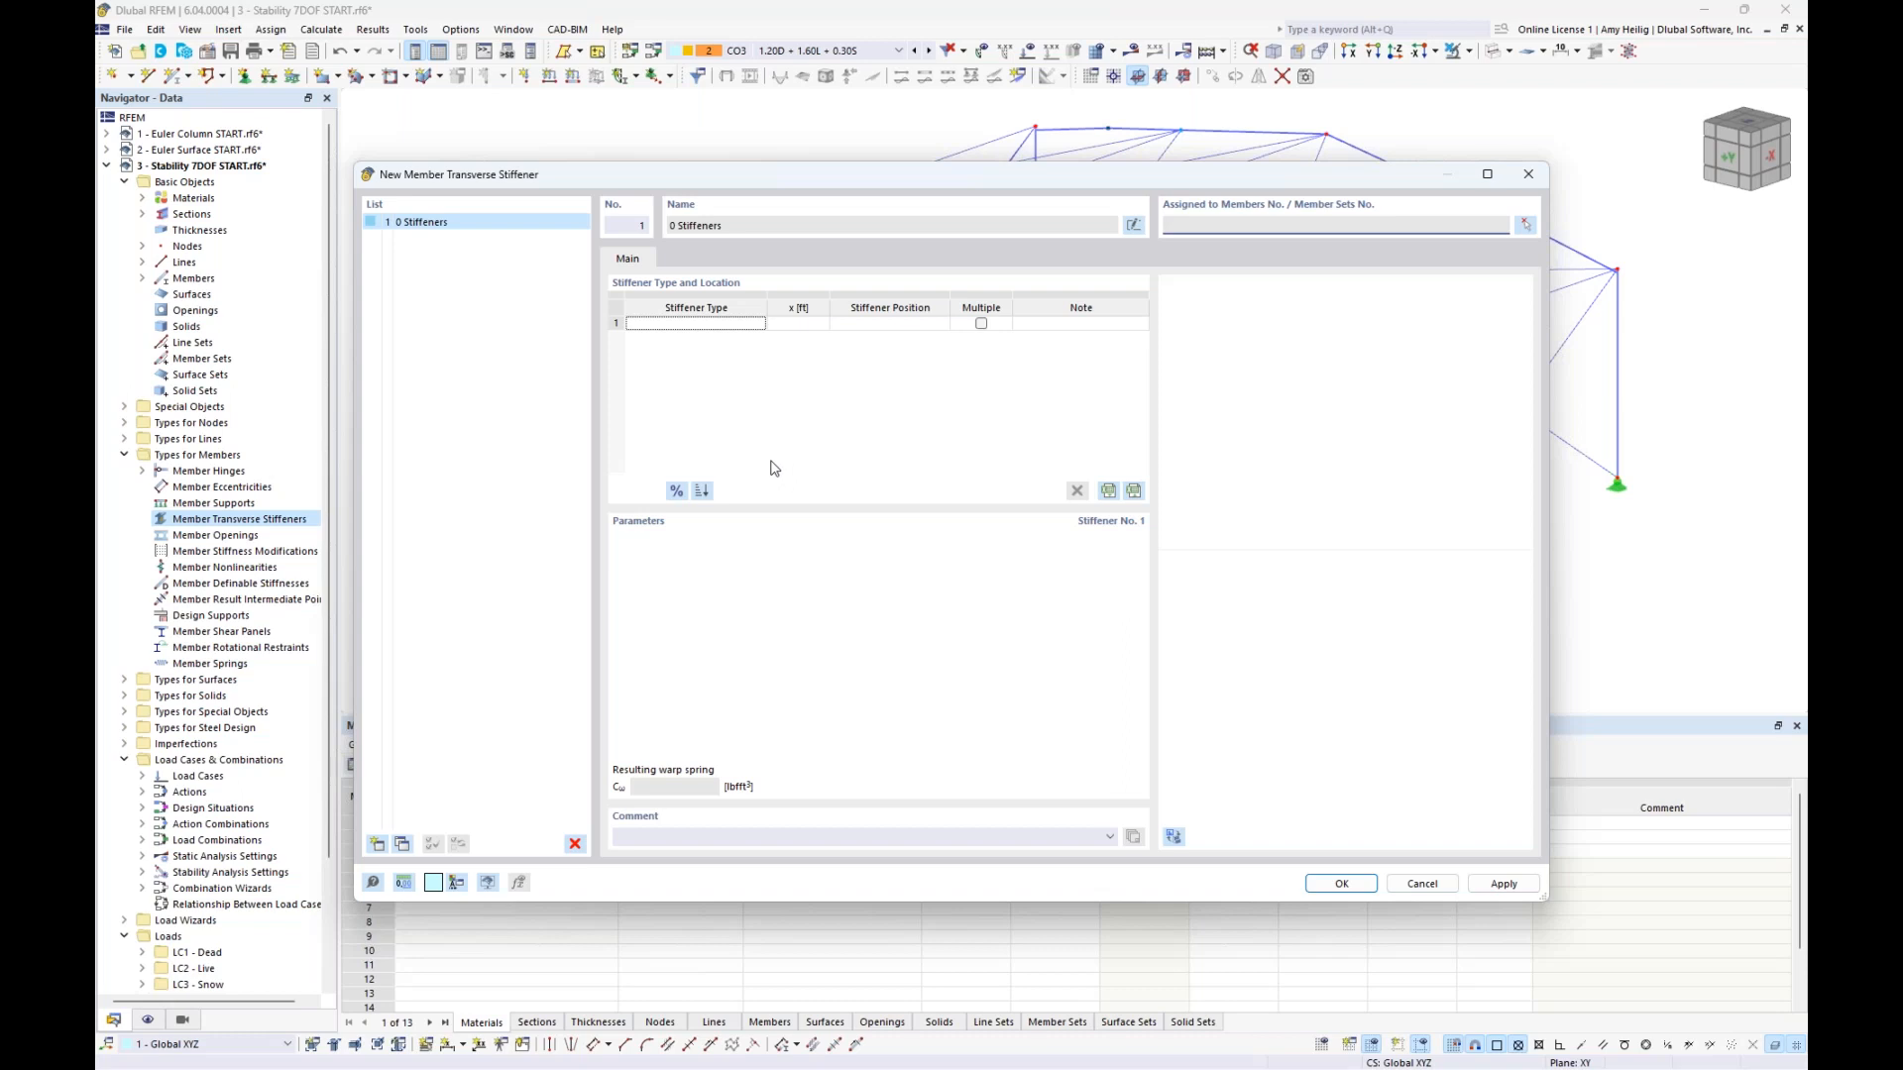
{"action": "left_click", "coordinate": [746, 327]}
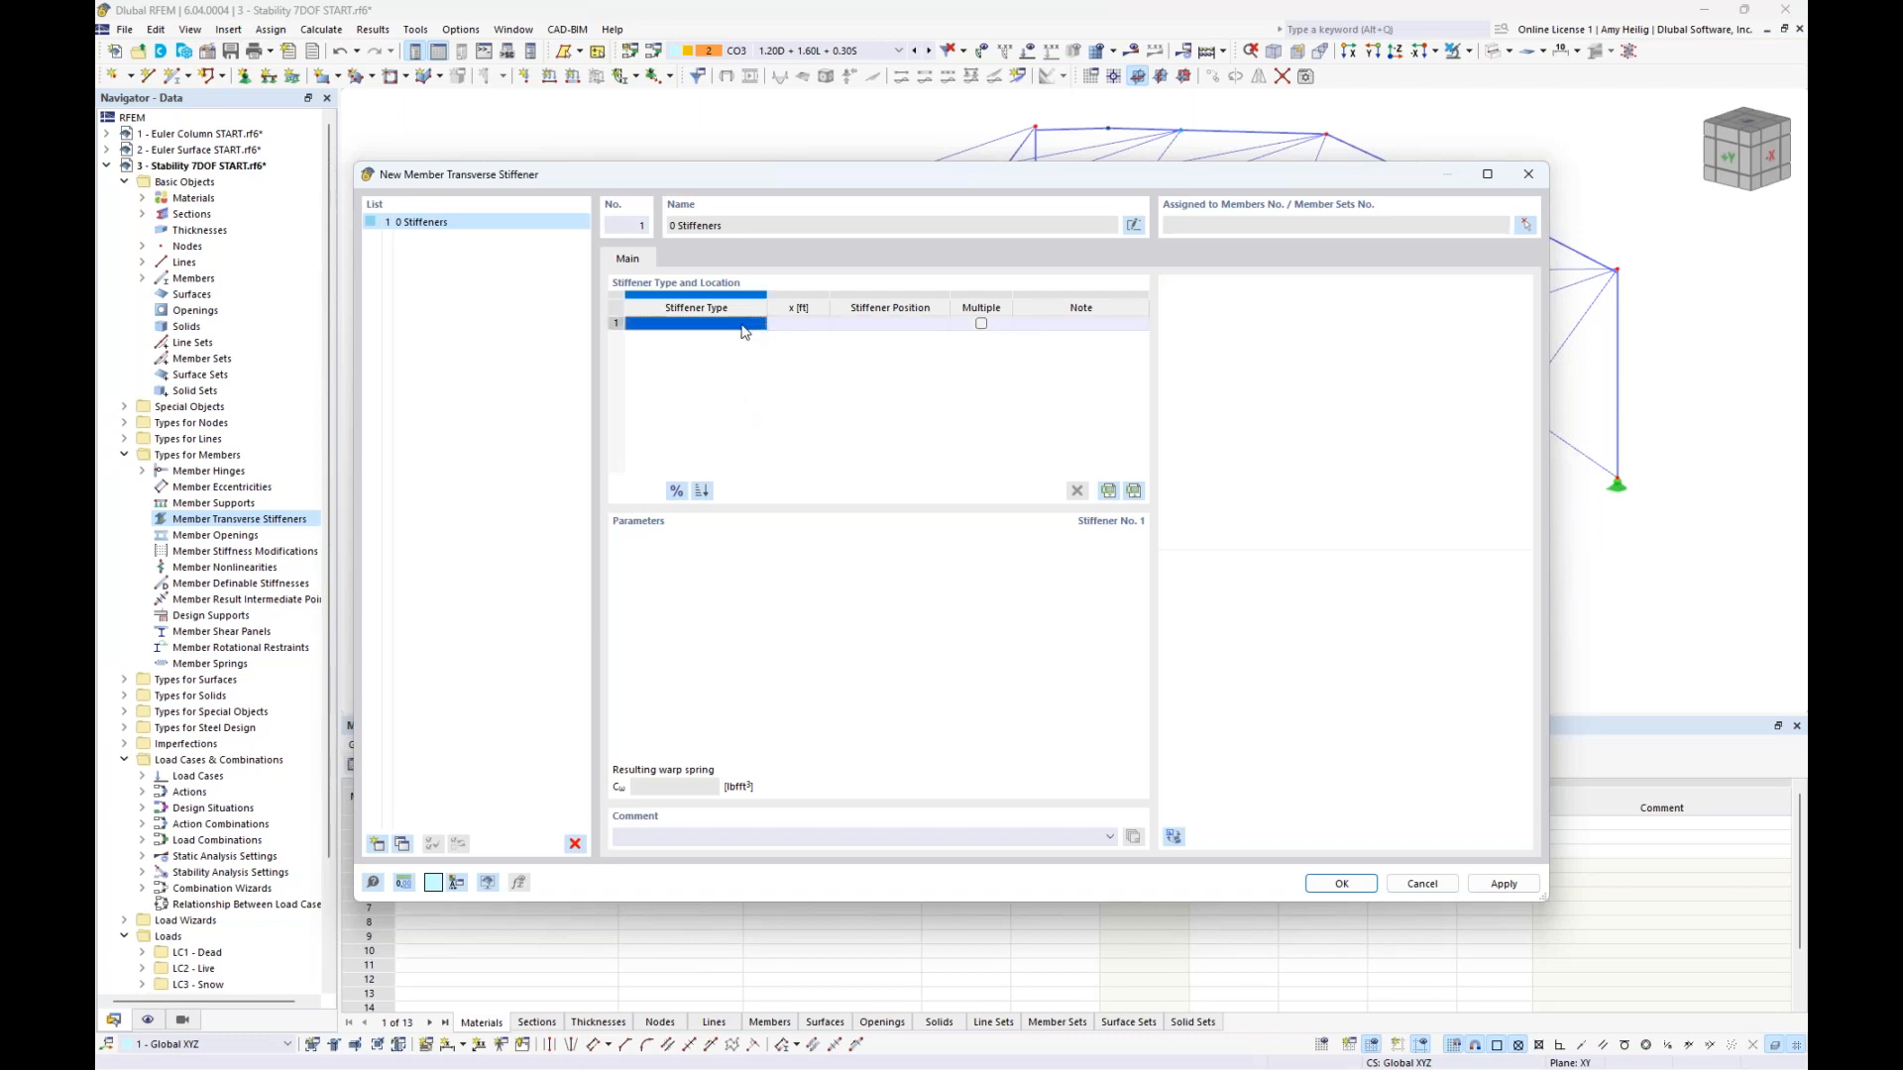
{"action": "left_click", "coordinate": [759, 327]}
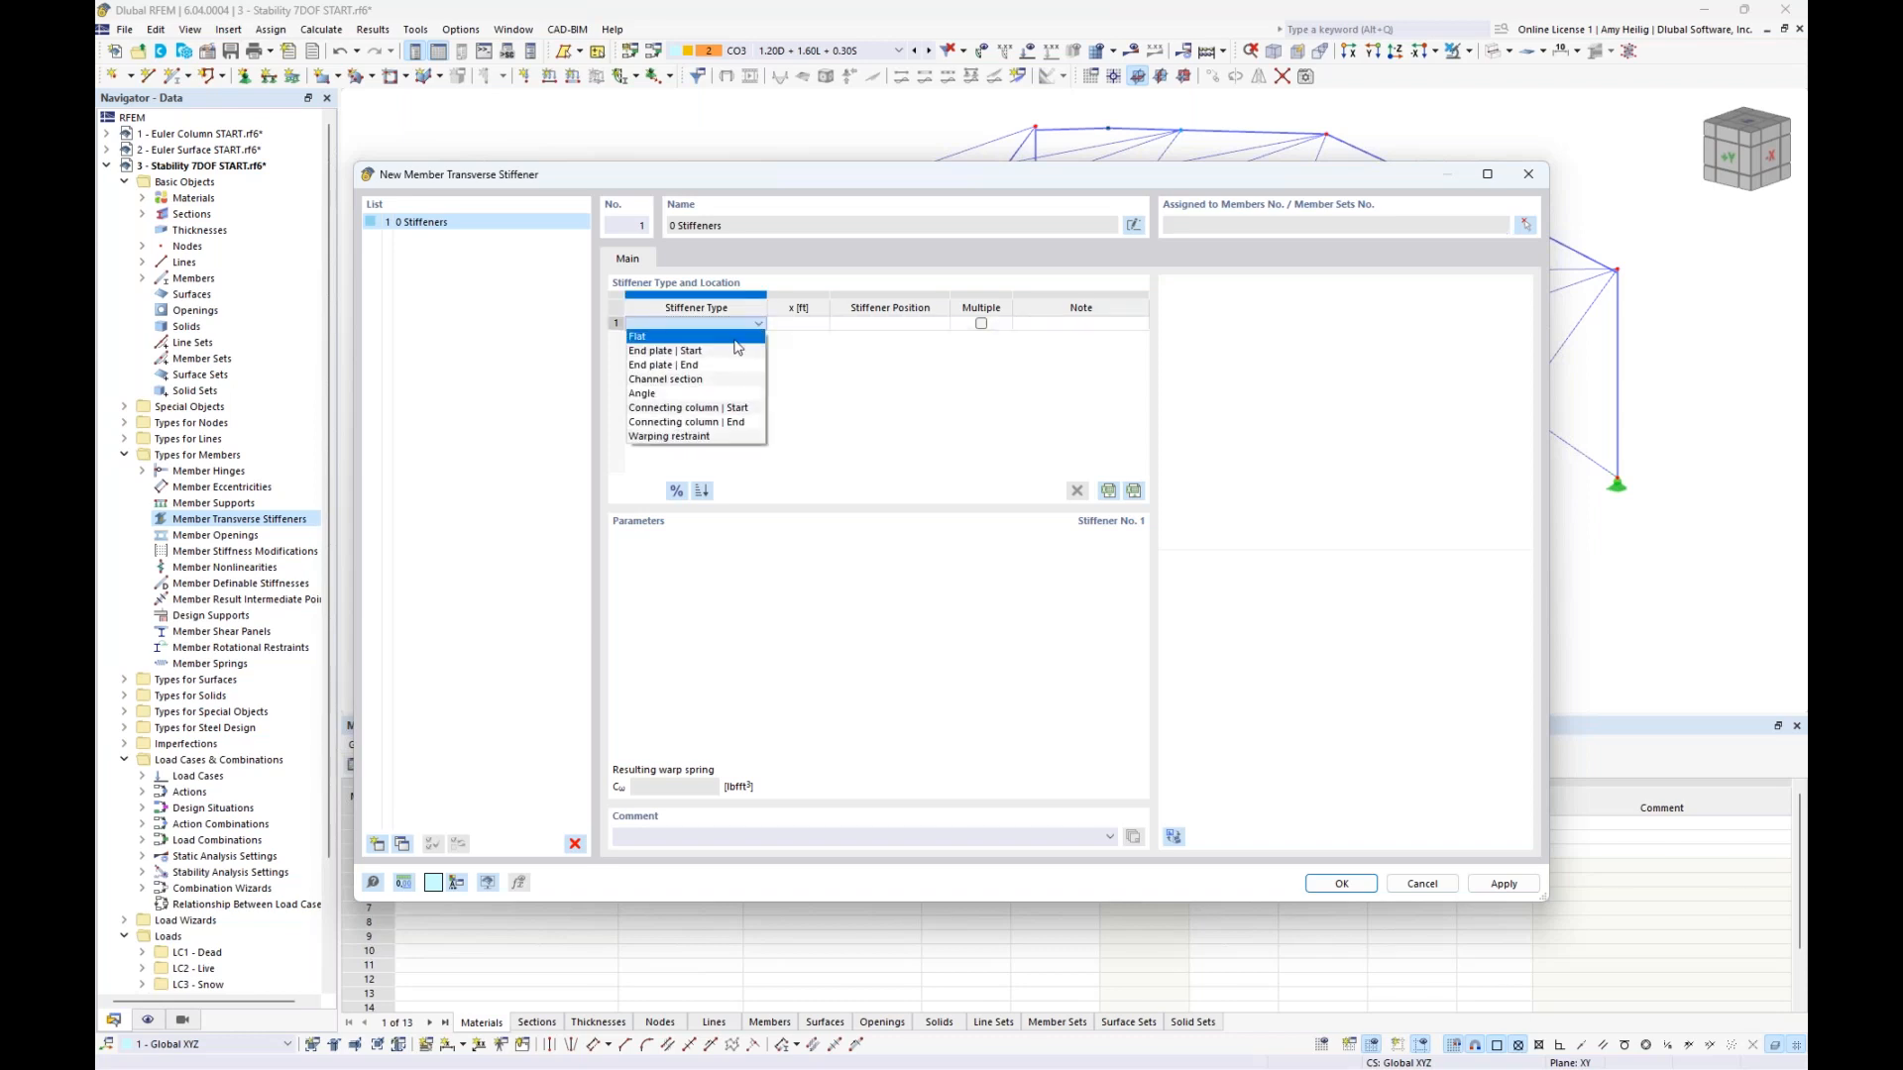
{"action": "left_click", "coordinate": [732, 338]}
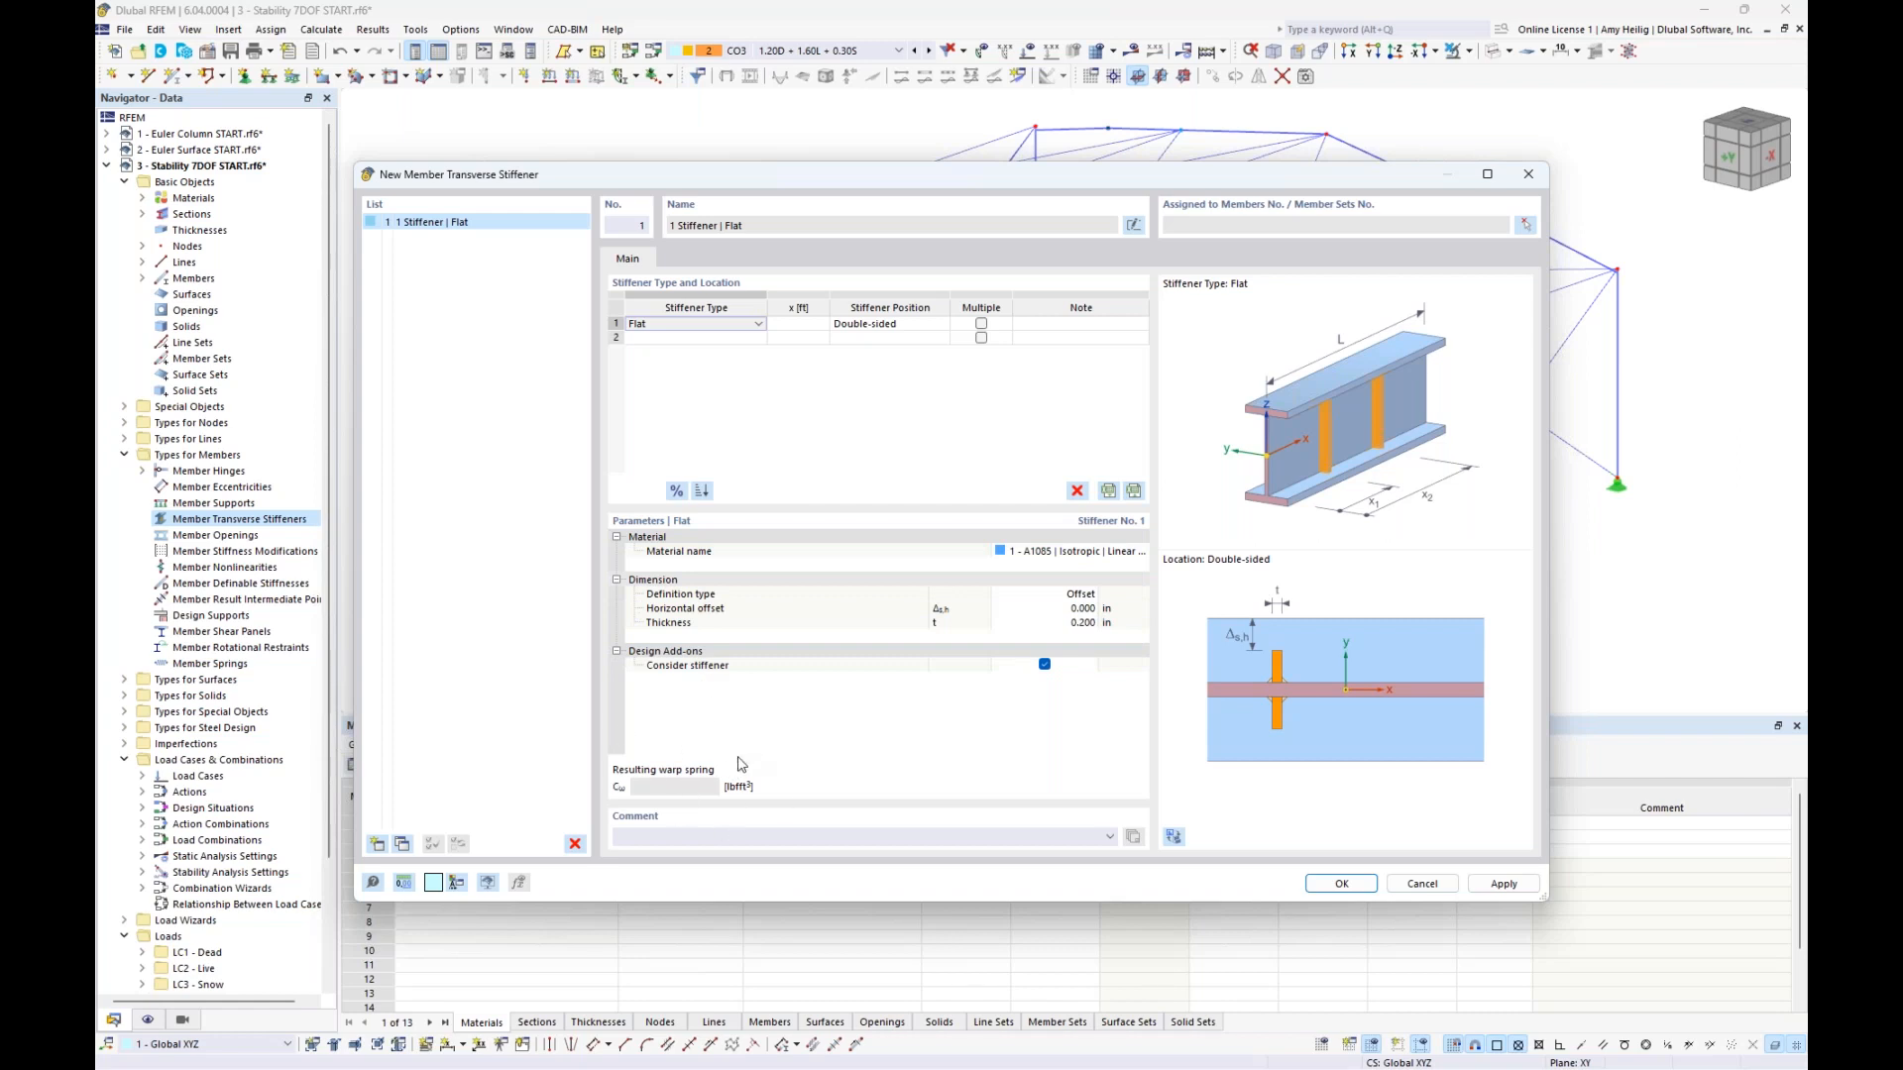
{"action": "left_click", "coordinate": [708, 323]}
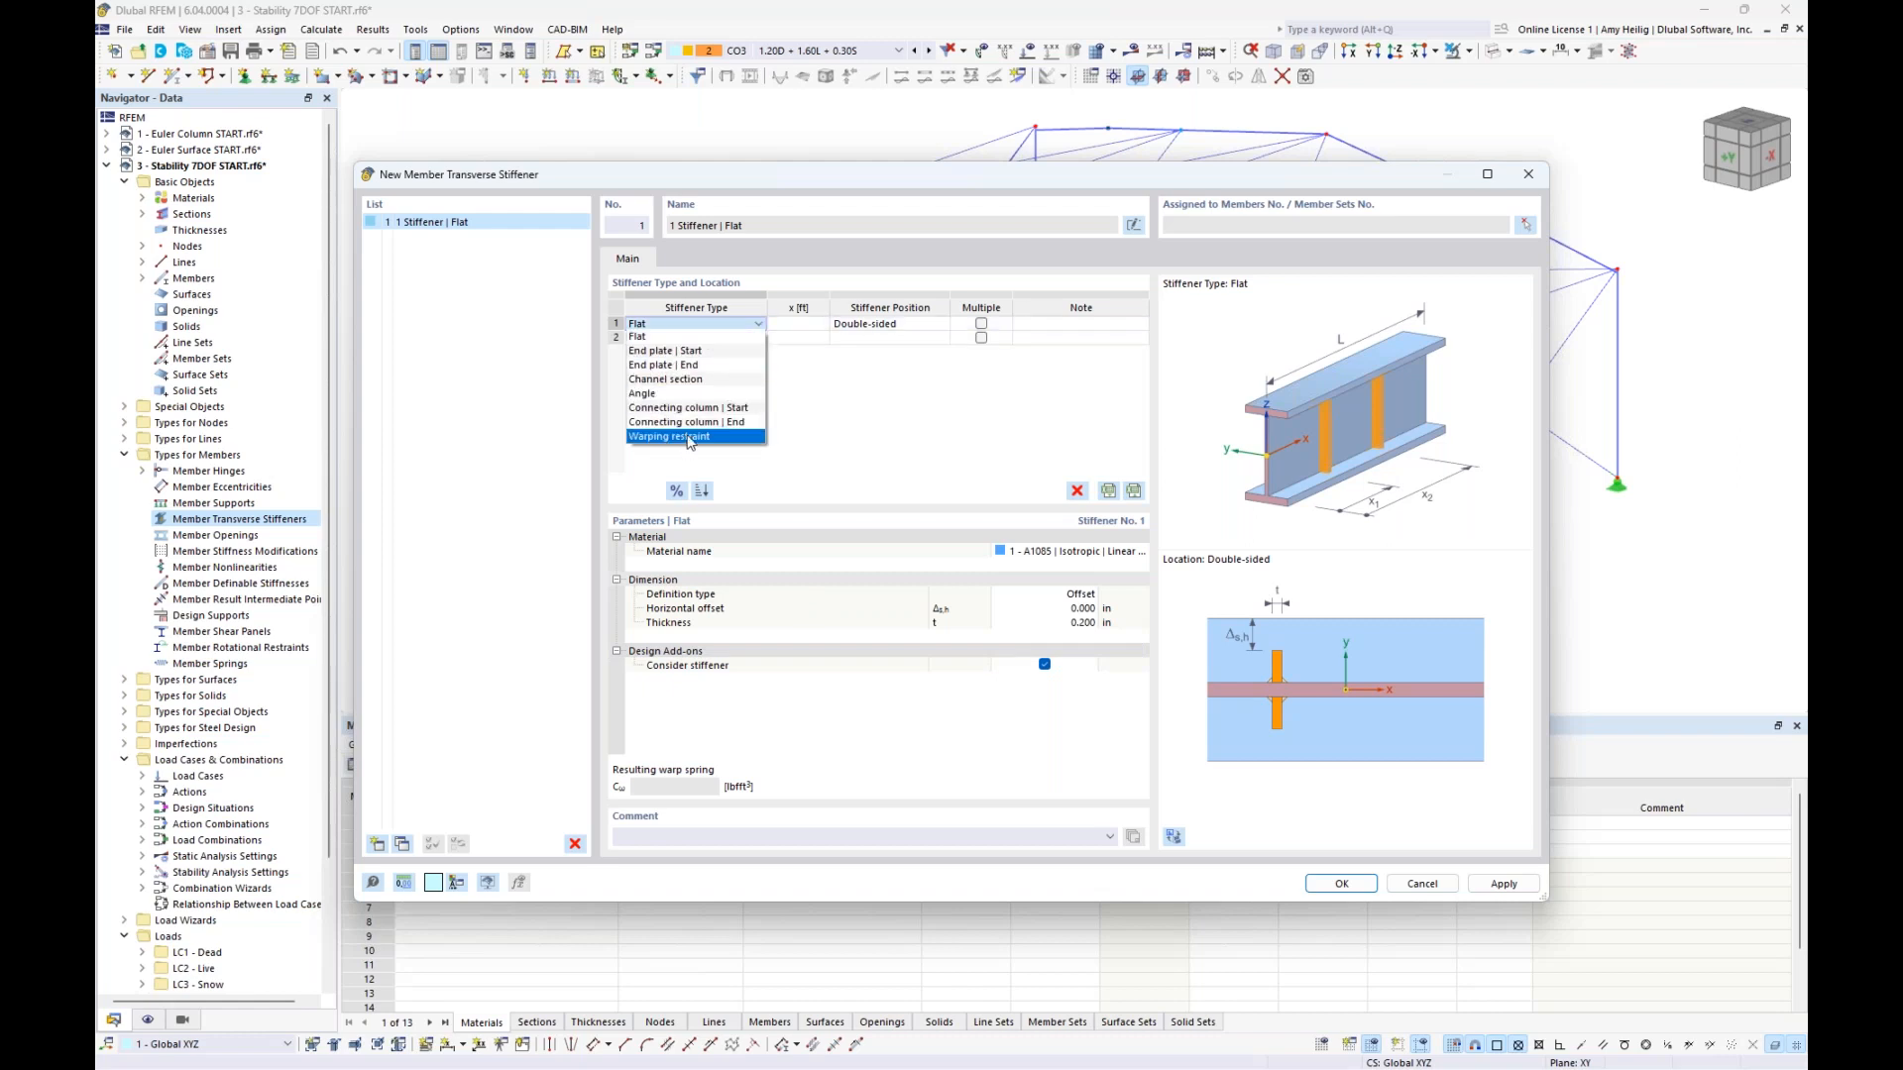
{"action": "left_click", "coordinate": [689, 438]}
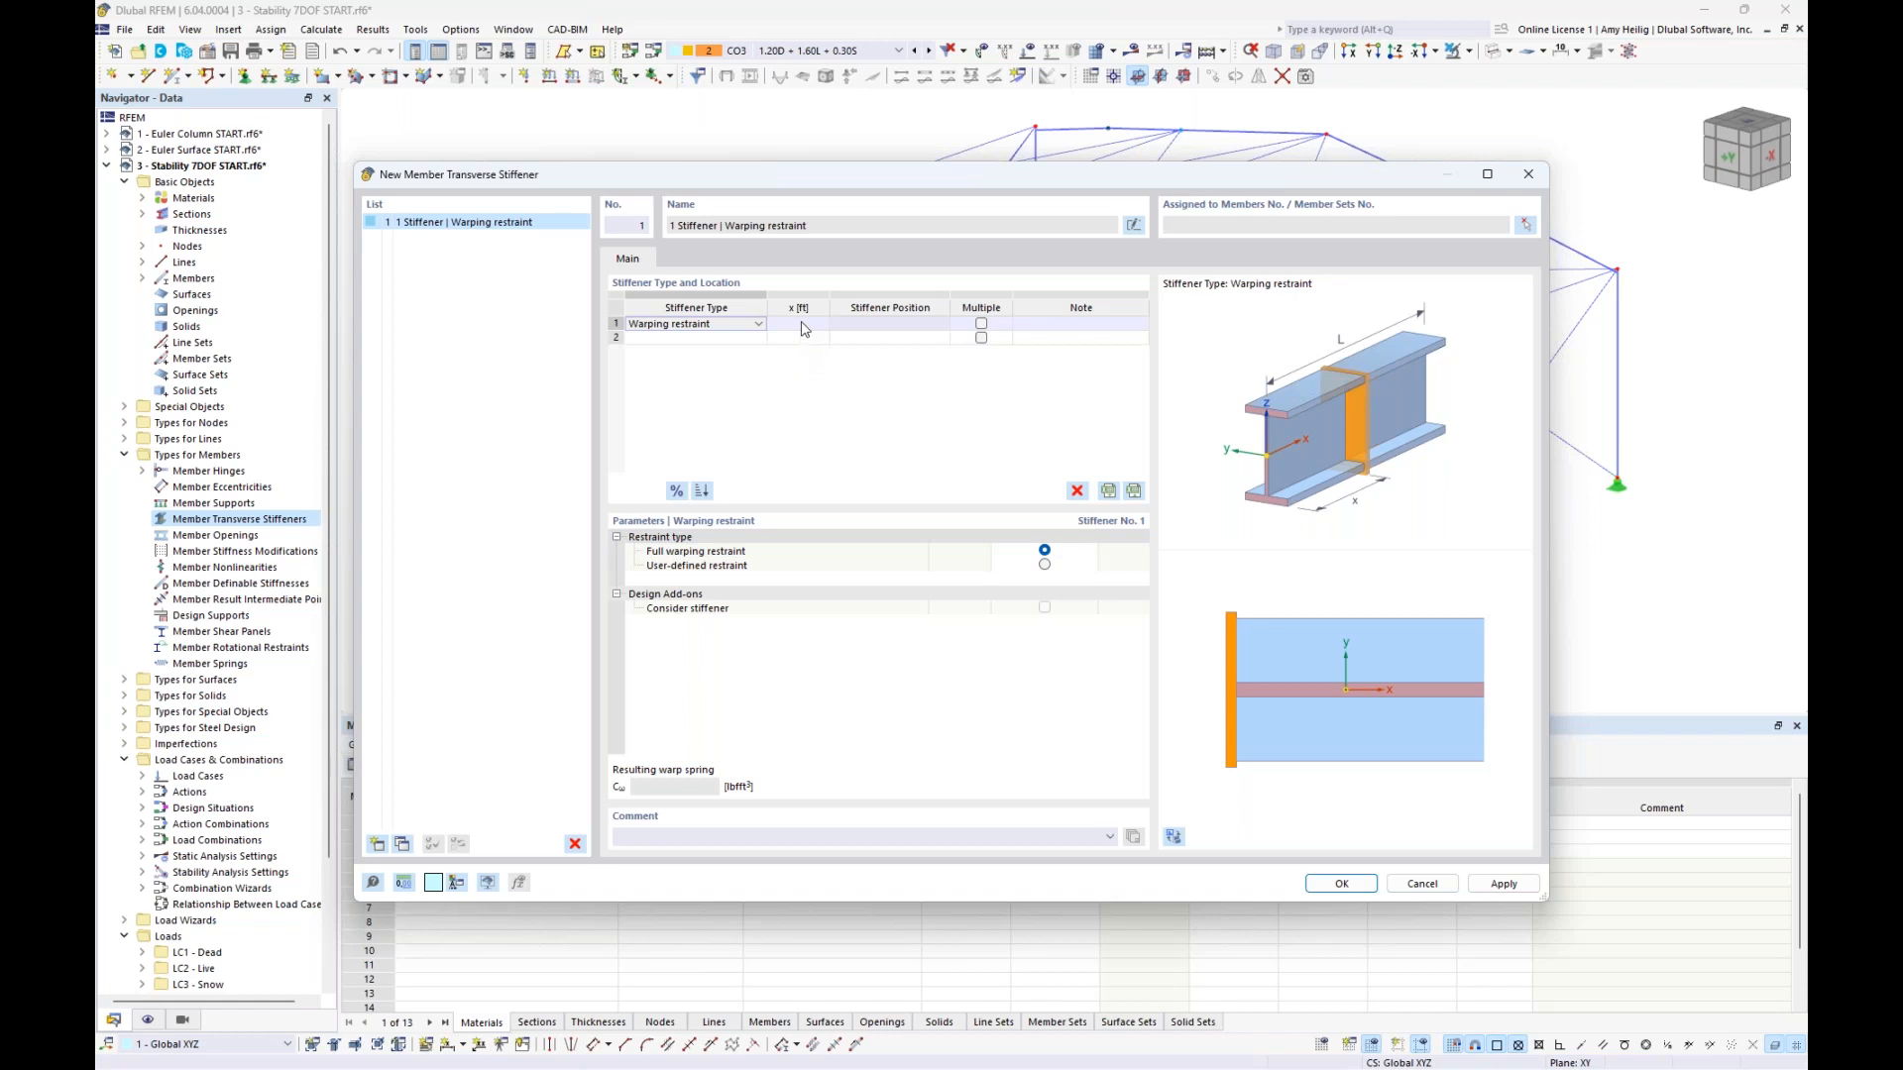
Place the warping restraint at a relative location of 0% and add a second warping restraint at 100%
{"action": "left_click", "coordinate": [676, 492]}
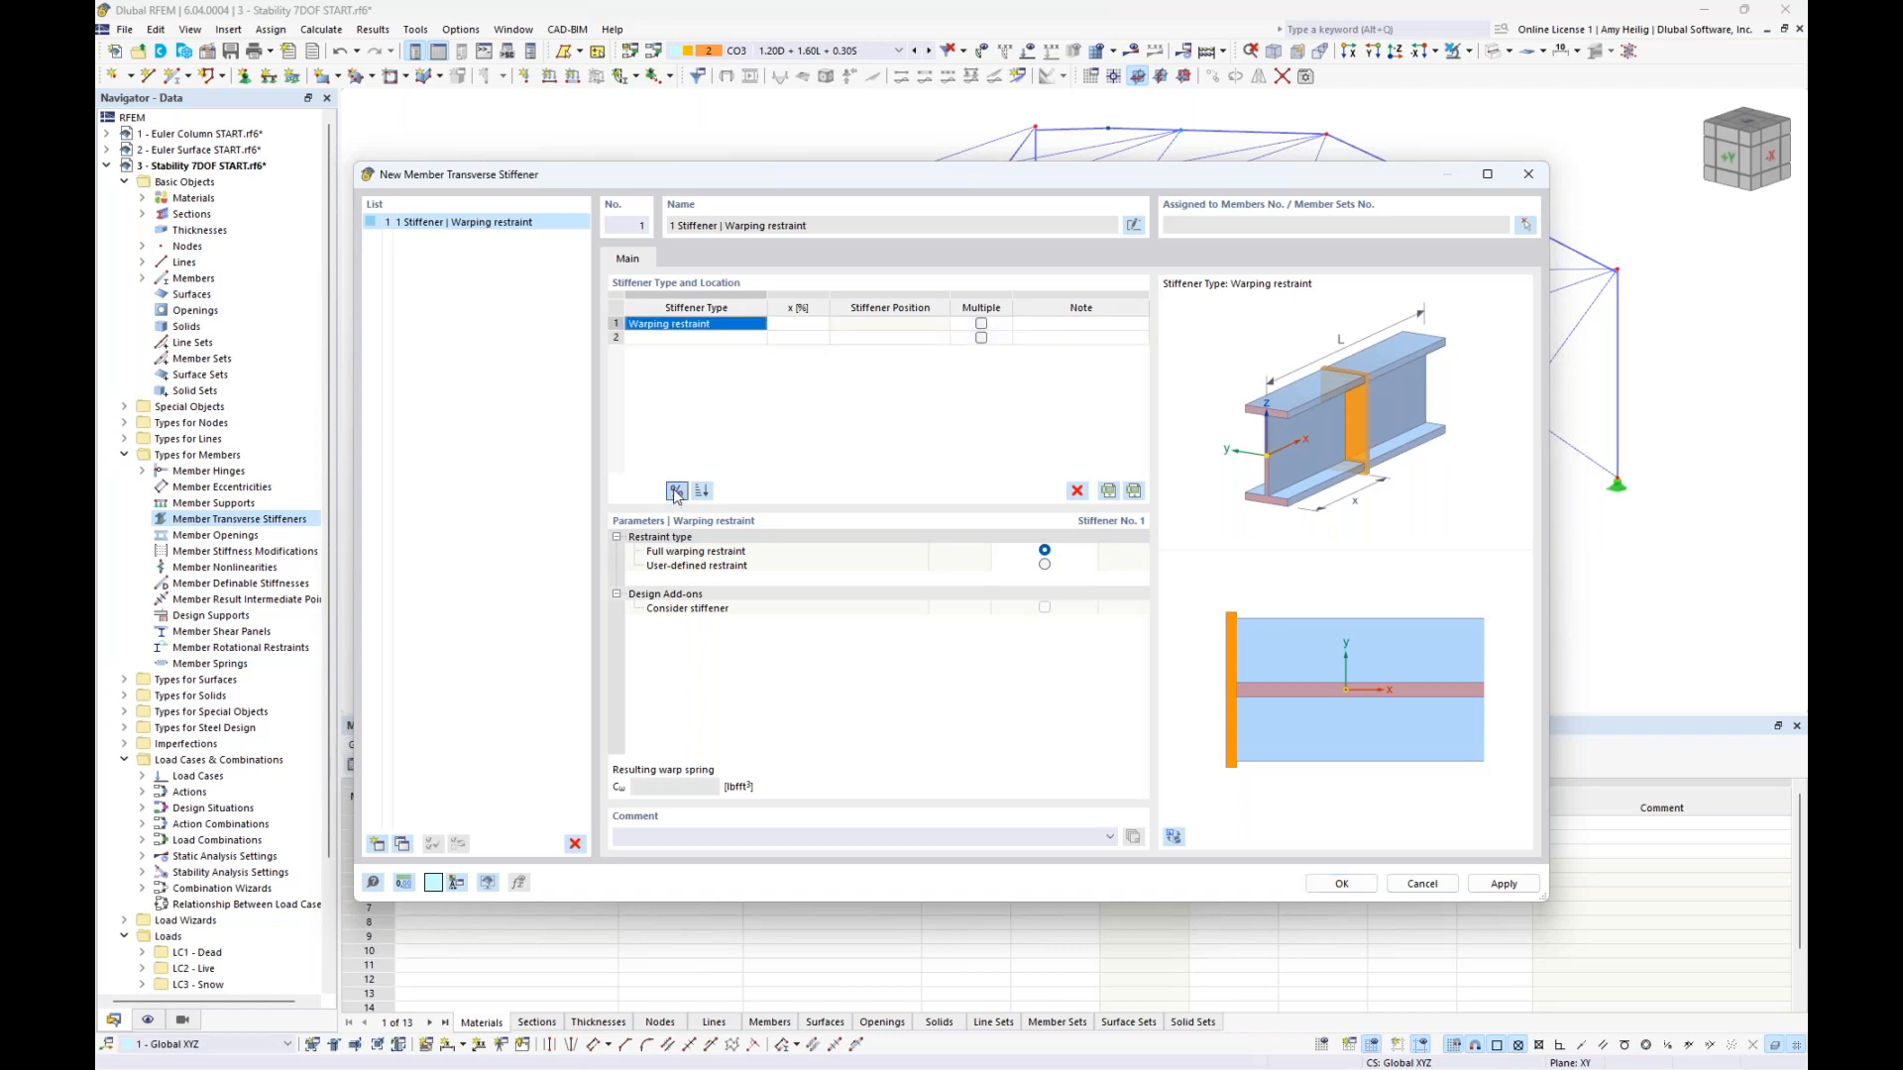
{"action": "left_click", "coordinate": [793, 326]}
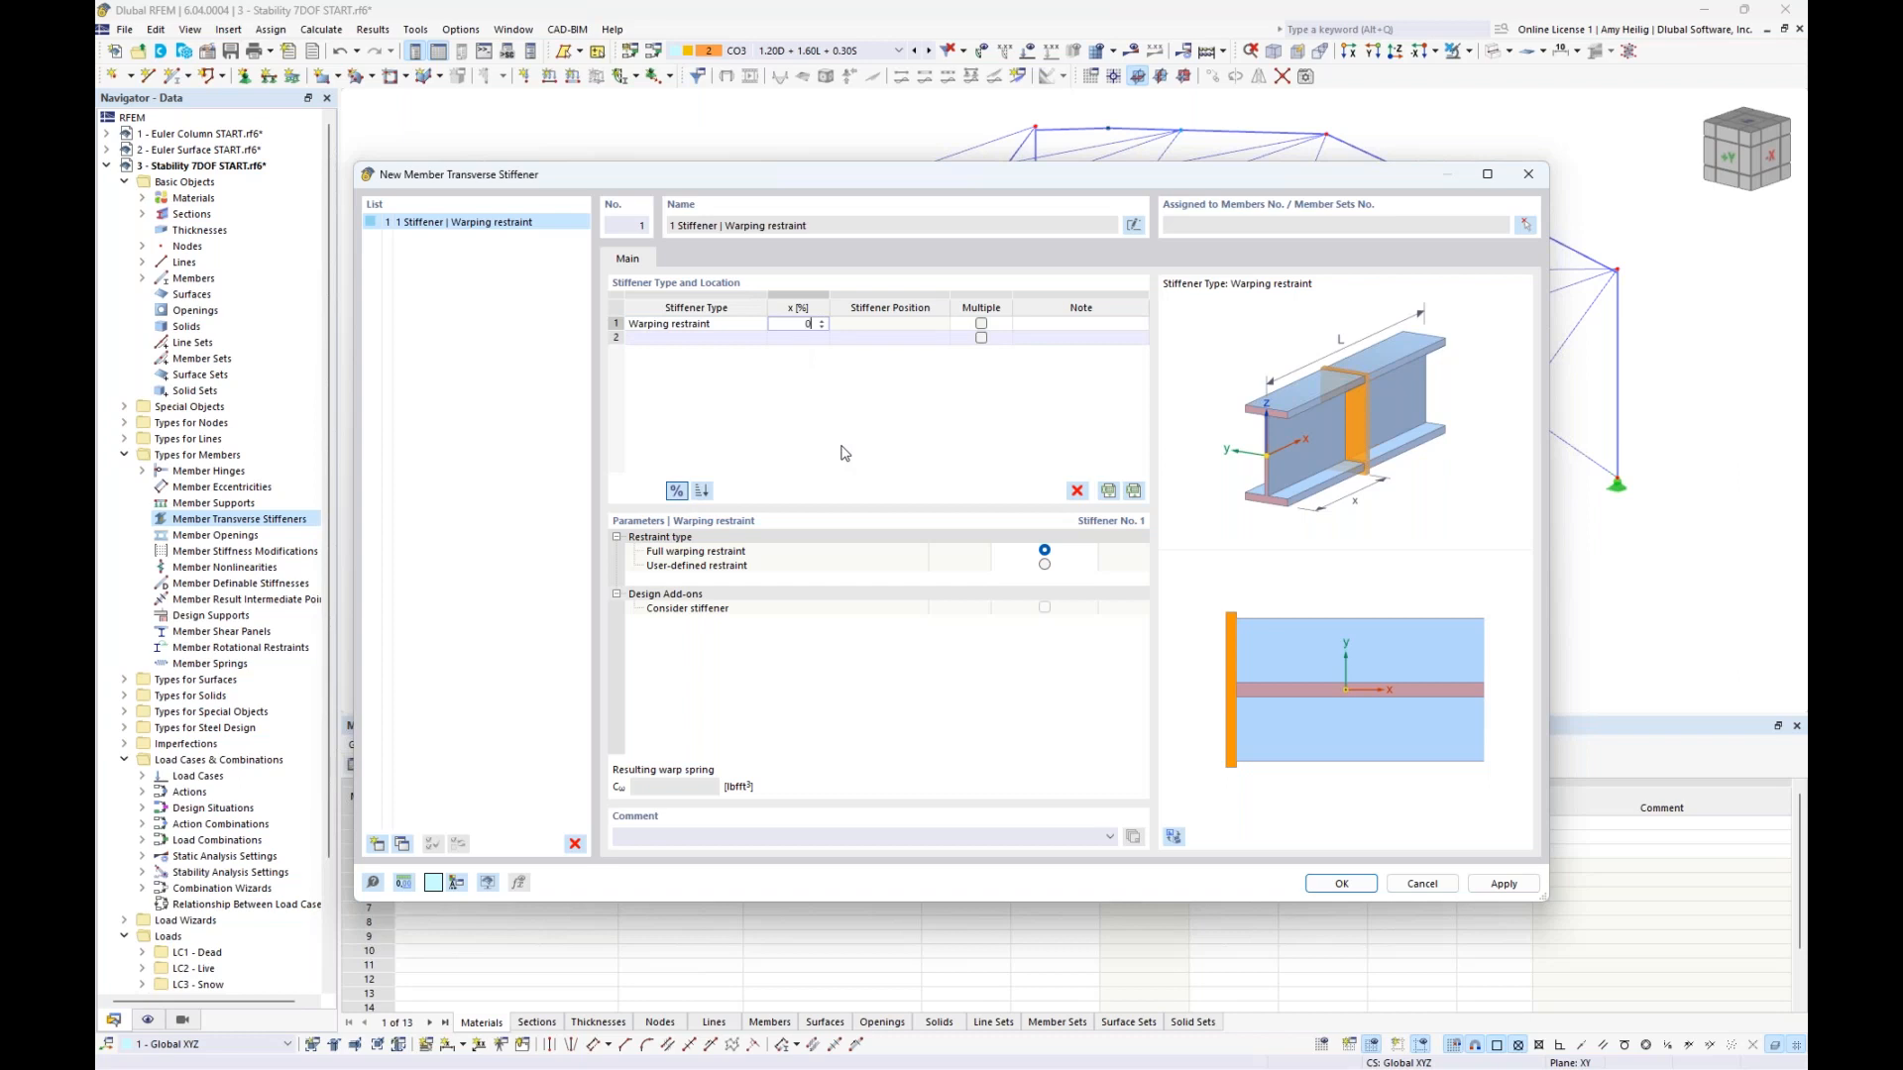
{"action": "left_click", "coordinate": [690, 337]}
{"action": "left_click", "coordinate": [674, 337]}
{"action": "left_click", "coordinate": [758, 338]}
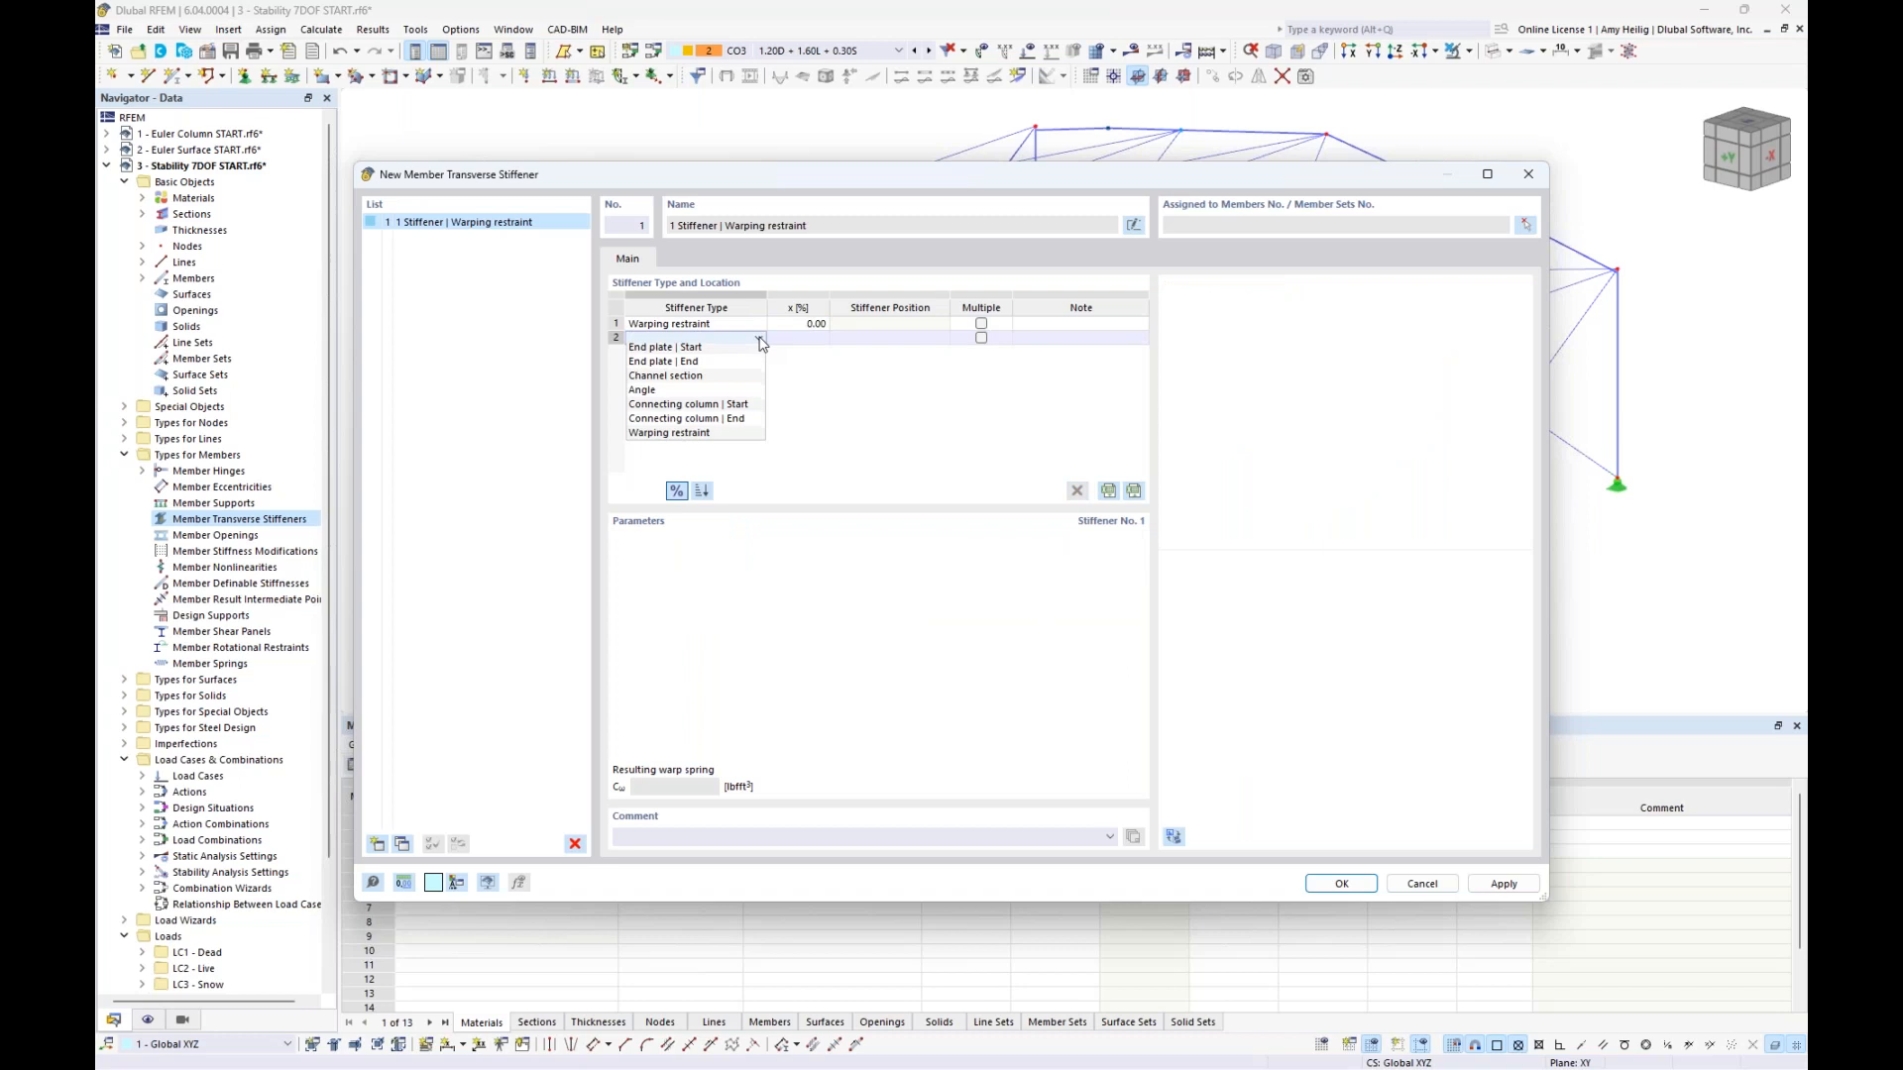
{"action": "left_click", "coordinate": [694, 442]}
{"action": "left_click", "coordinate": [808, 338]}
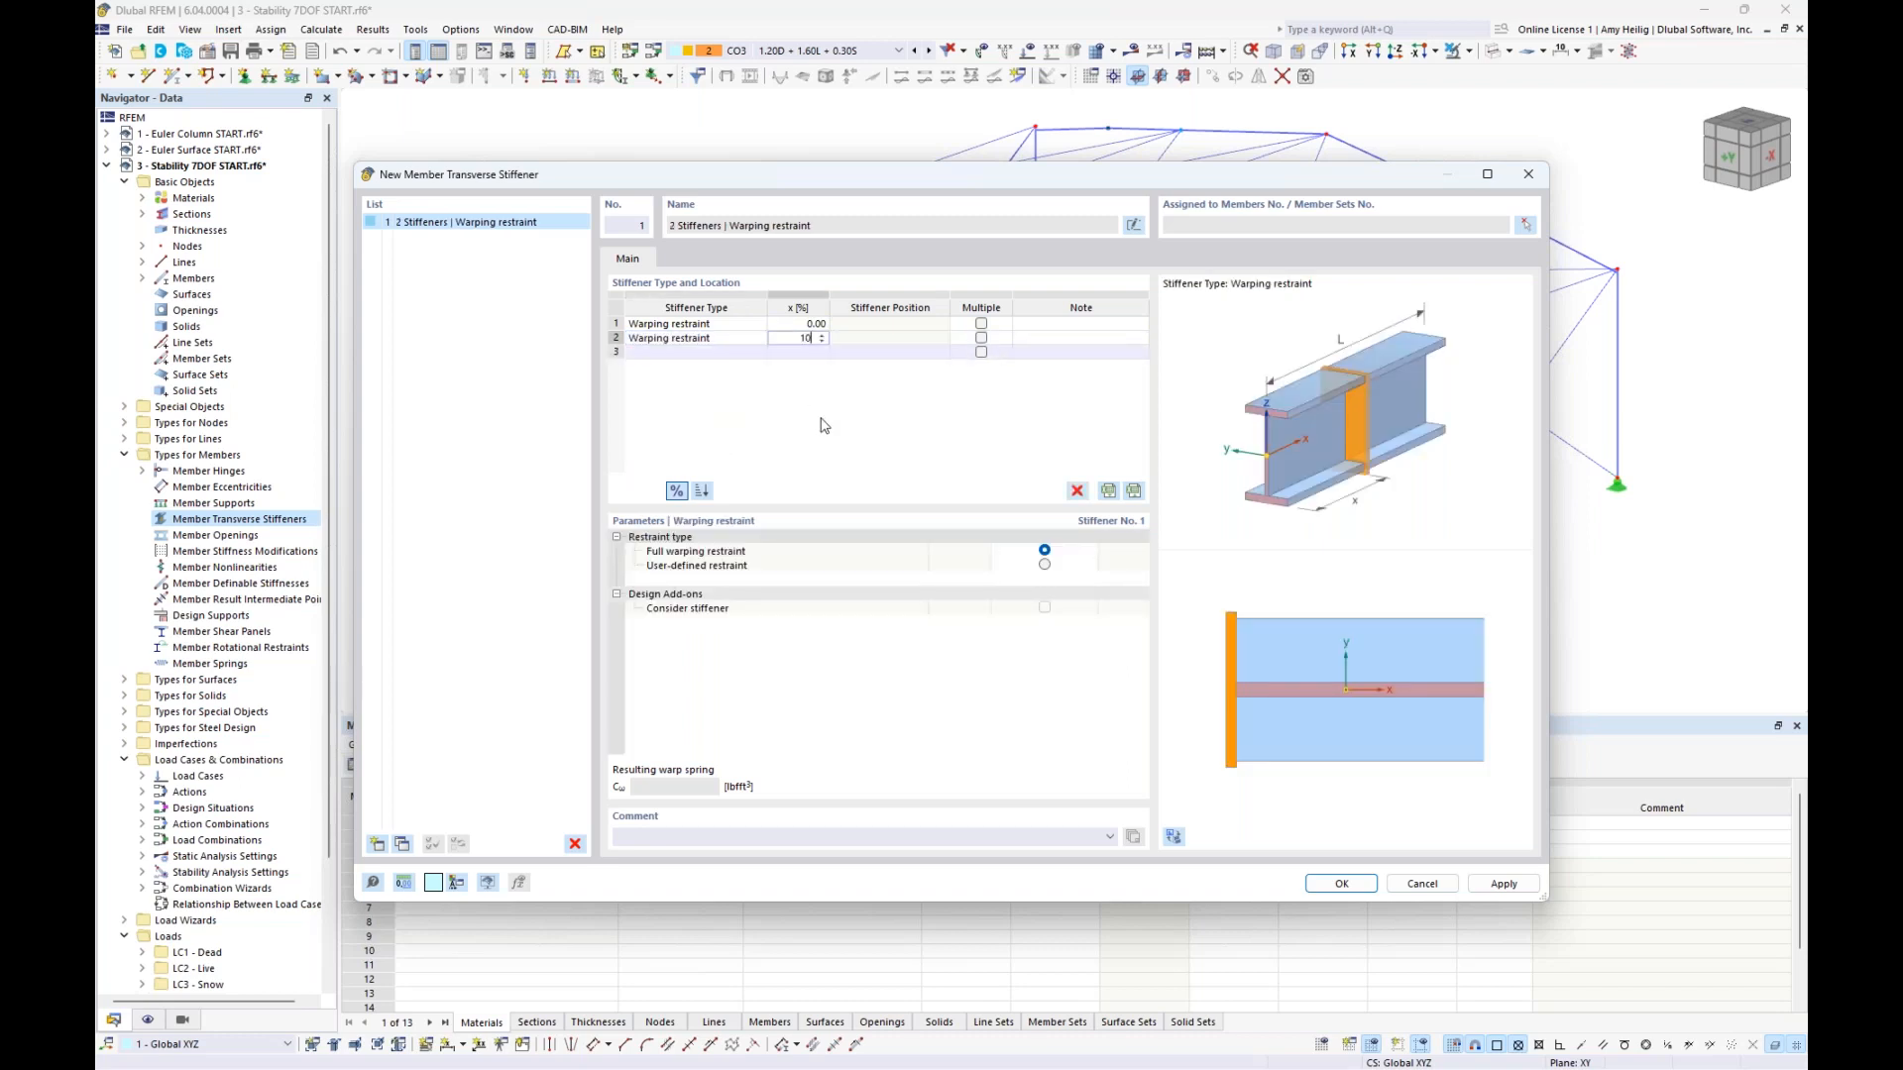
{"action": "key", "text": "Return"}
Assign the warping restraint stiffeners to all rafters, members 4, 5, 11, 12, 18, 19, 32 and 33, and save the definition
{"action": "left_click", "coordinate": [1526, 225]}
{"action": "middle_click_drag", "start_coordinate": [903, 446], "coordinate": [1049, 572], "text": "ctrl"}
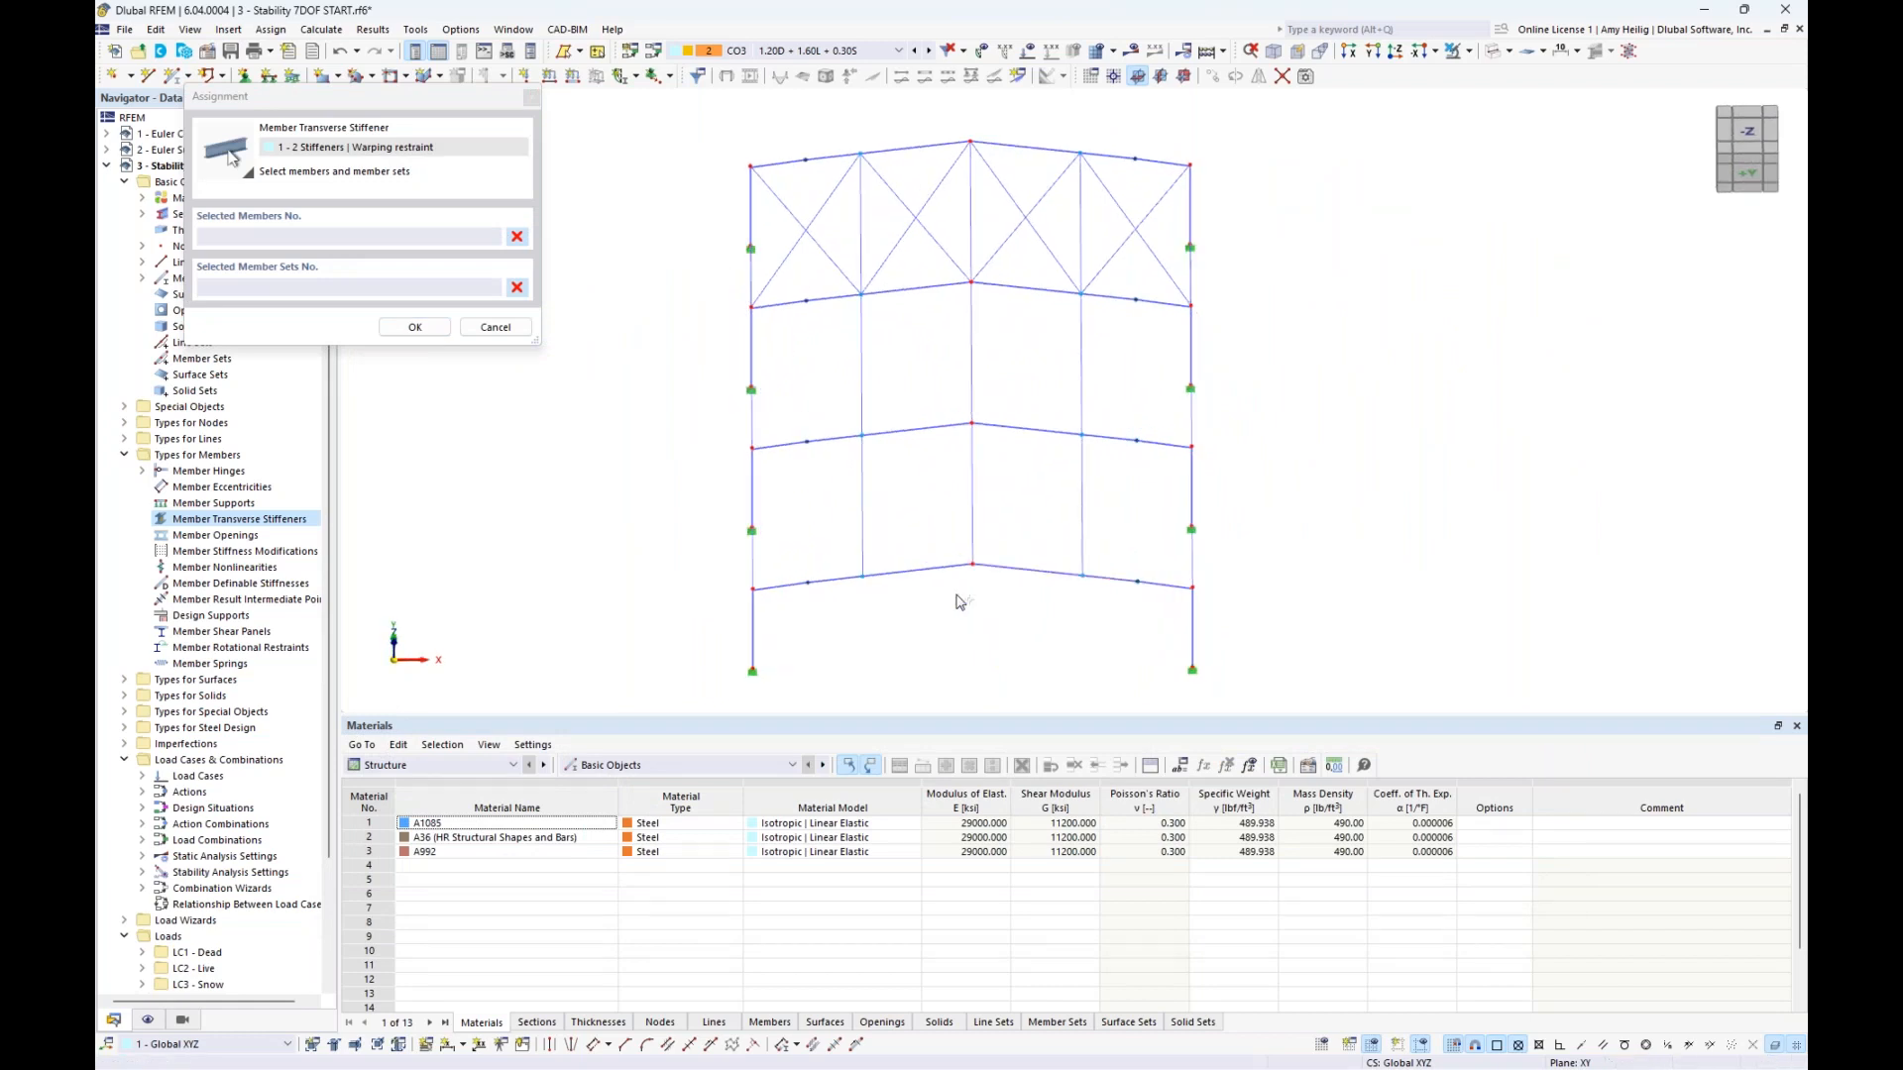
{"action": "left_click_drag", "start_coordinate": [949, 604], "coordinate": [895, 273]}
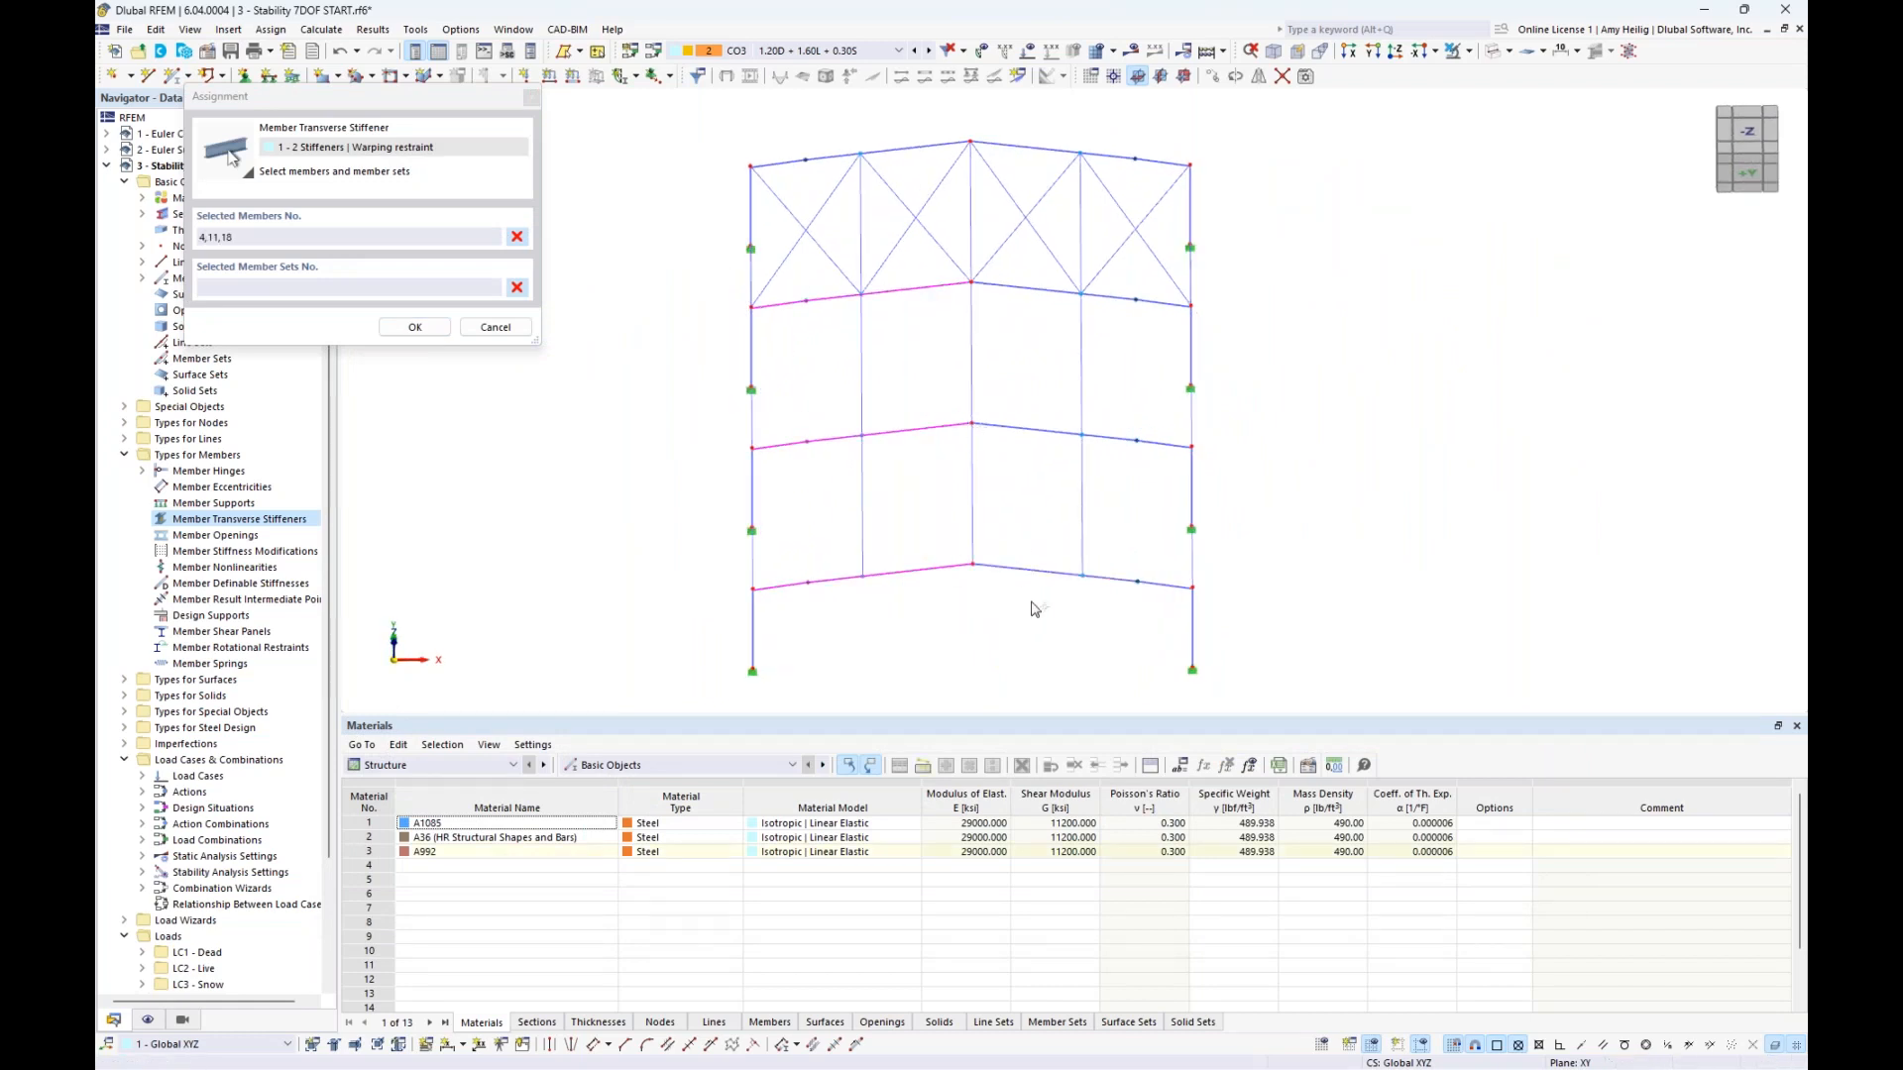
{"action": "left_click_drag", "start_coordinate": [1047, 612], "coordinate": [1001, 277]}
{"action": "left_click_drag", "start_coordinate": [930, 158], "coordinate": [891, 127]}
{"action": "left_click_drag", "start_coordinate": [1041, 170], "coordinate": [1003, 129]}
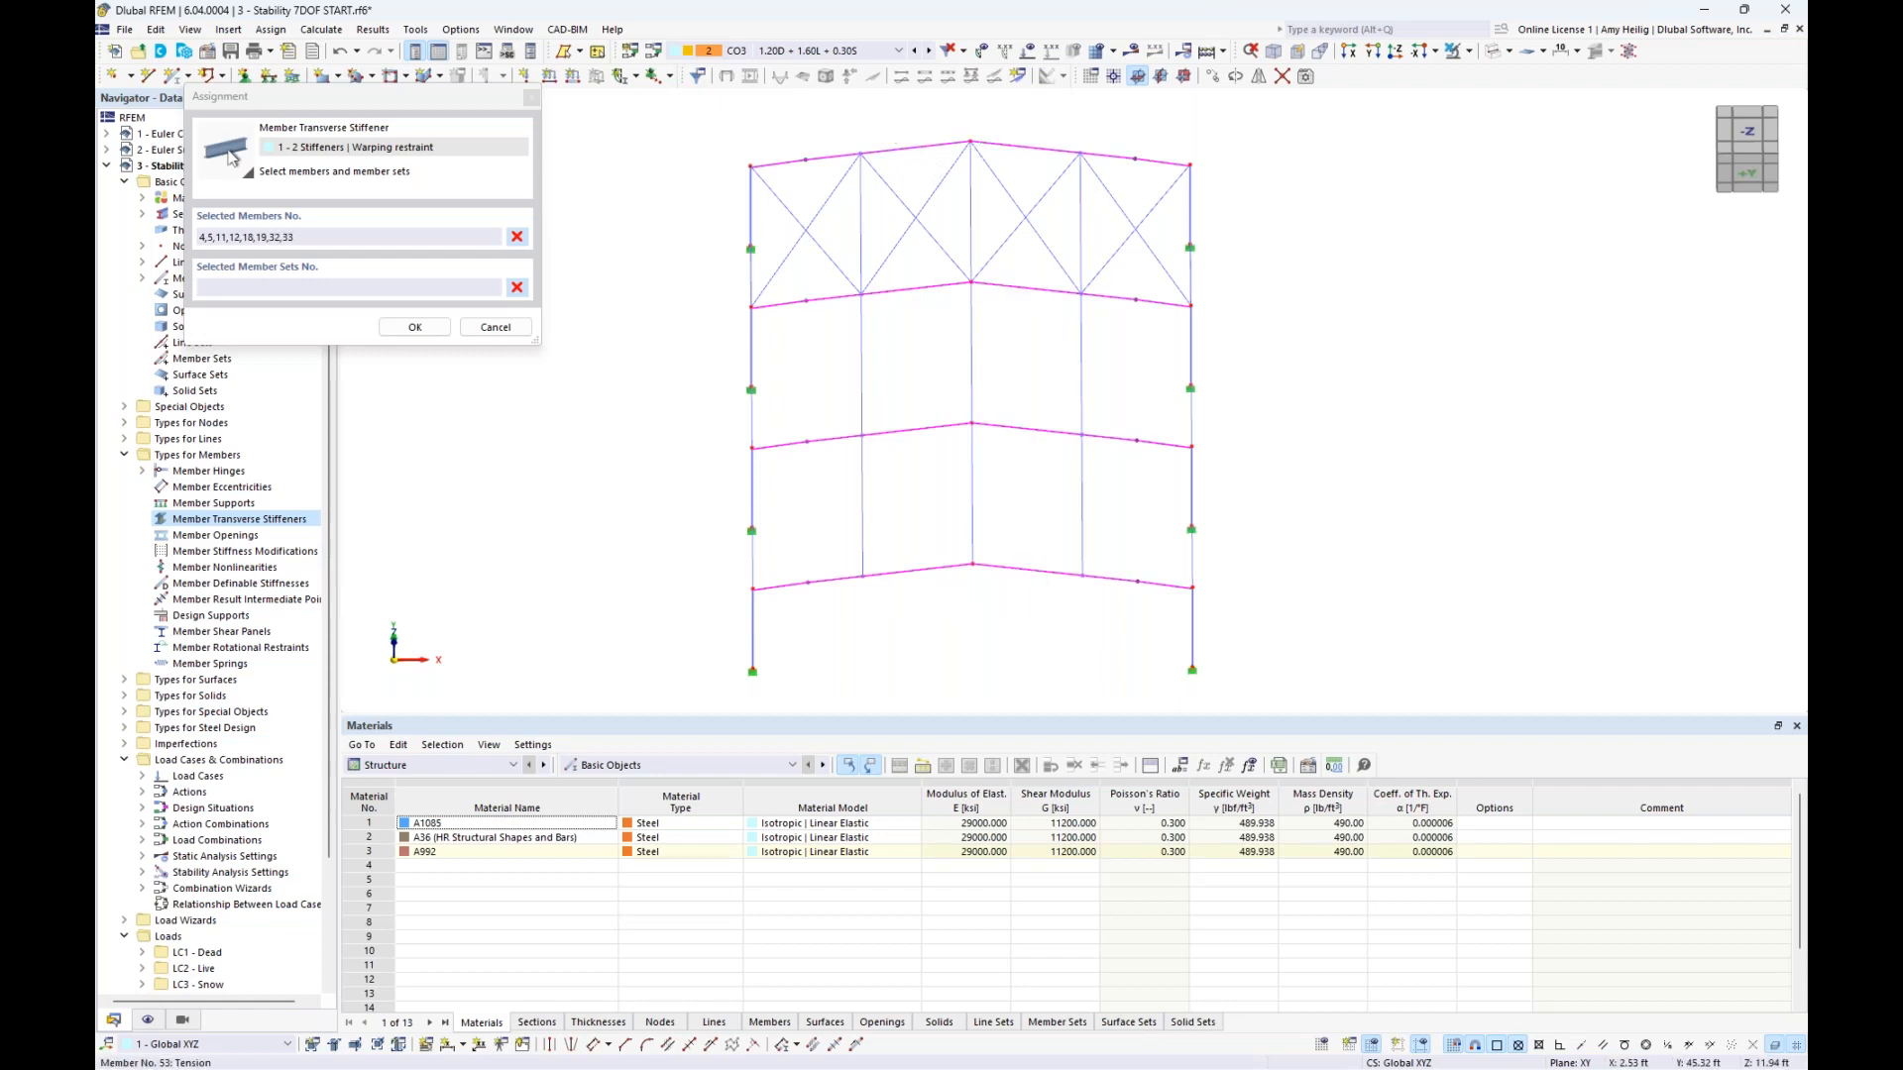
{"action": "left_click", "coordinate": [415, 328]}
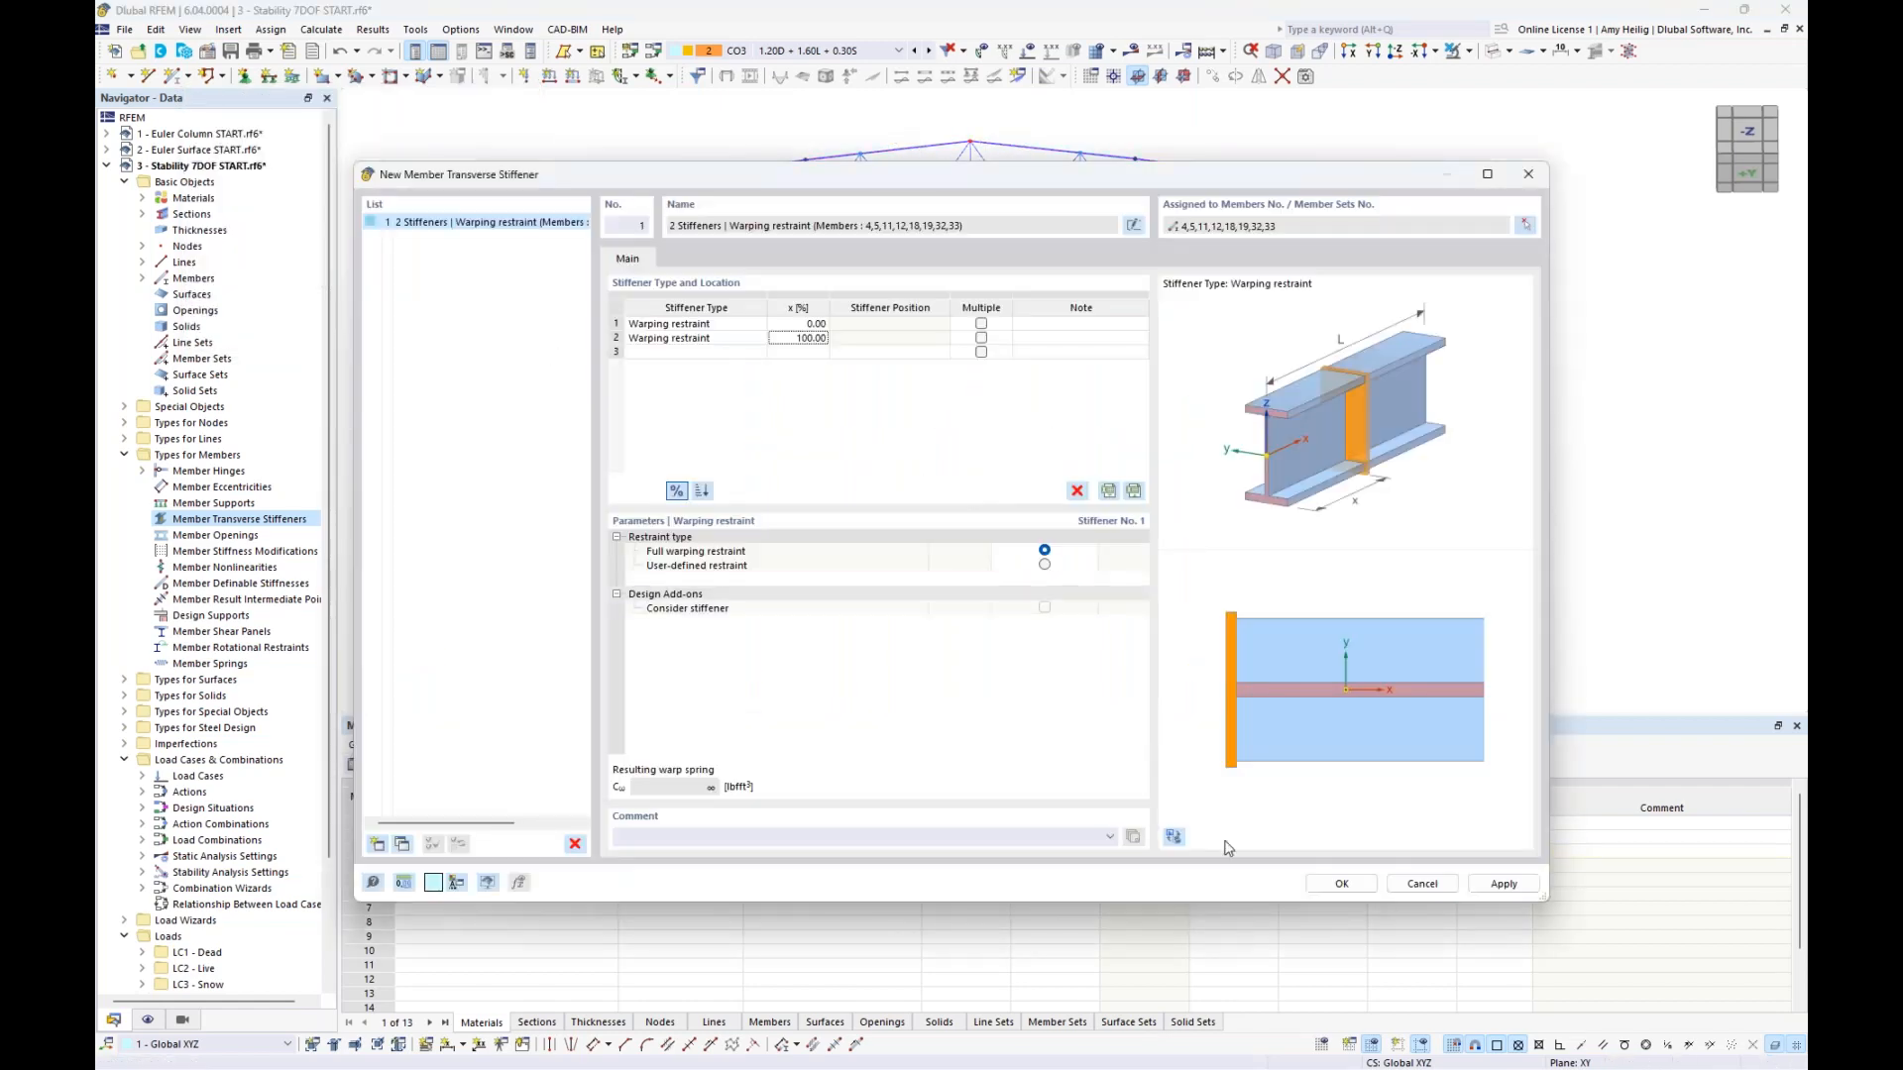
{"action": "left_click", "coordinate": [1350, 887]}
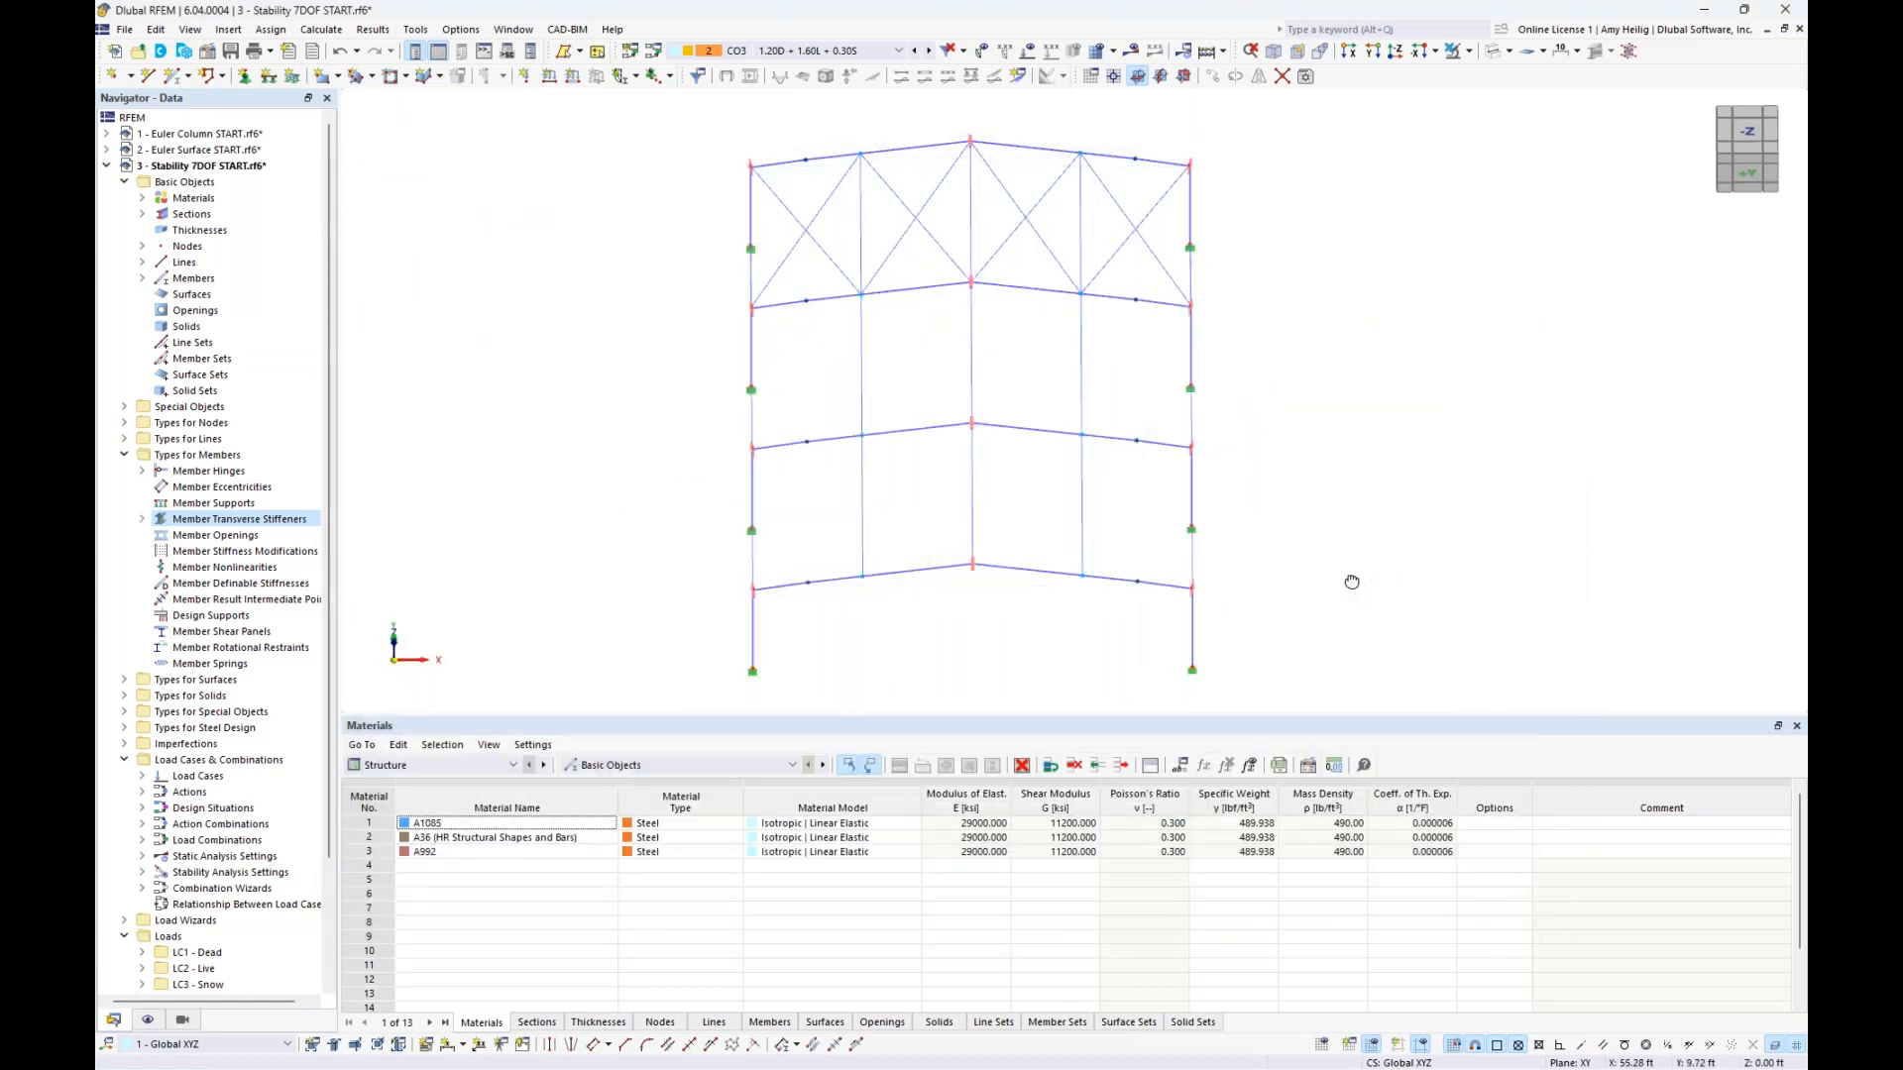
{"action": "scroll", "coordinate": [772, 401], "scroll_direction": "up", "scroll_amount": 4}
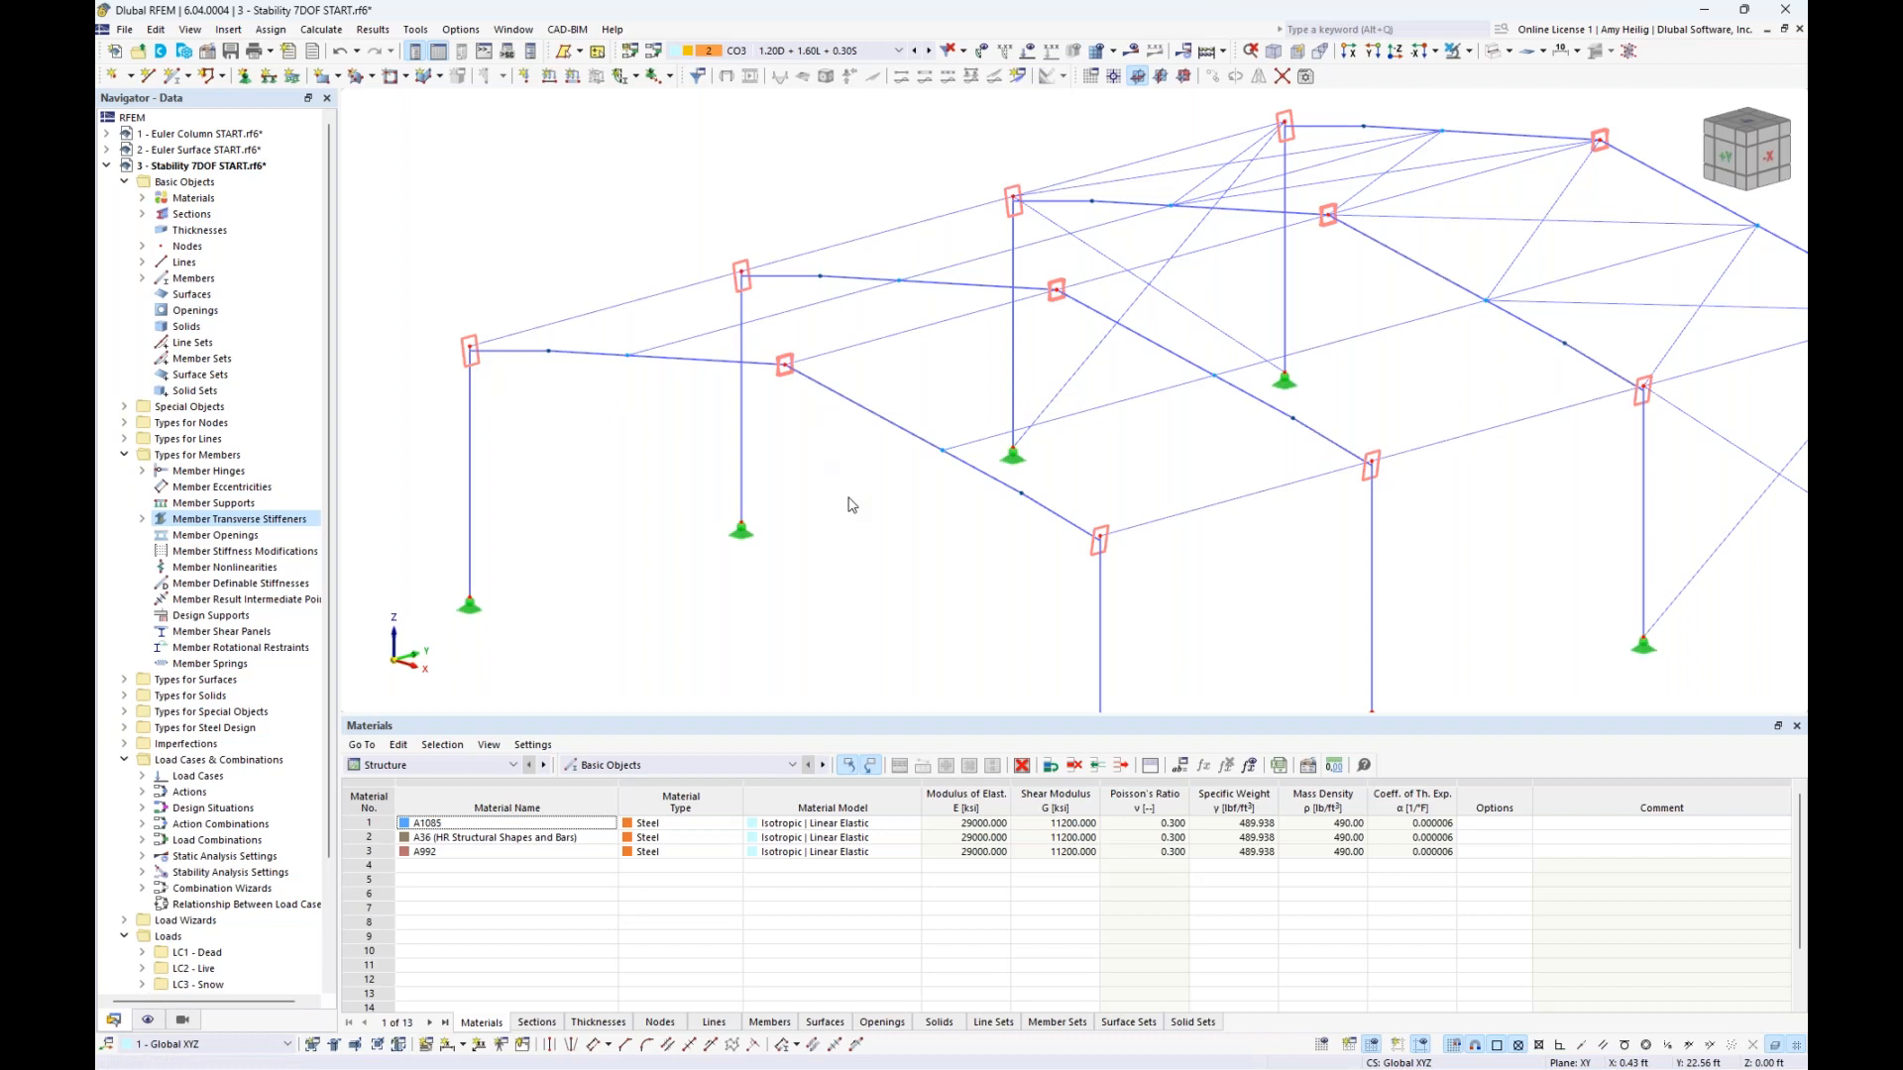
Calculate the 7DOF frame model and display the member axial forces N for CO3
{"action": "left_click", "coordinate": [321, 29]}
{"action": "left_click", "coordinate": [344, 51]}
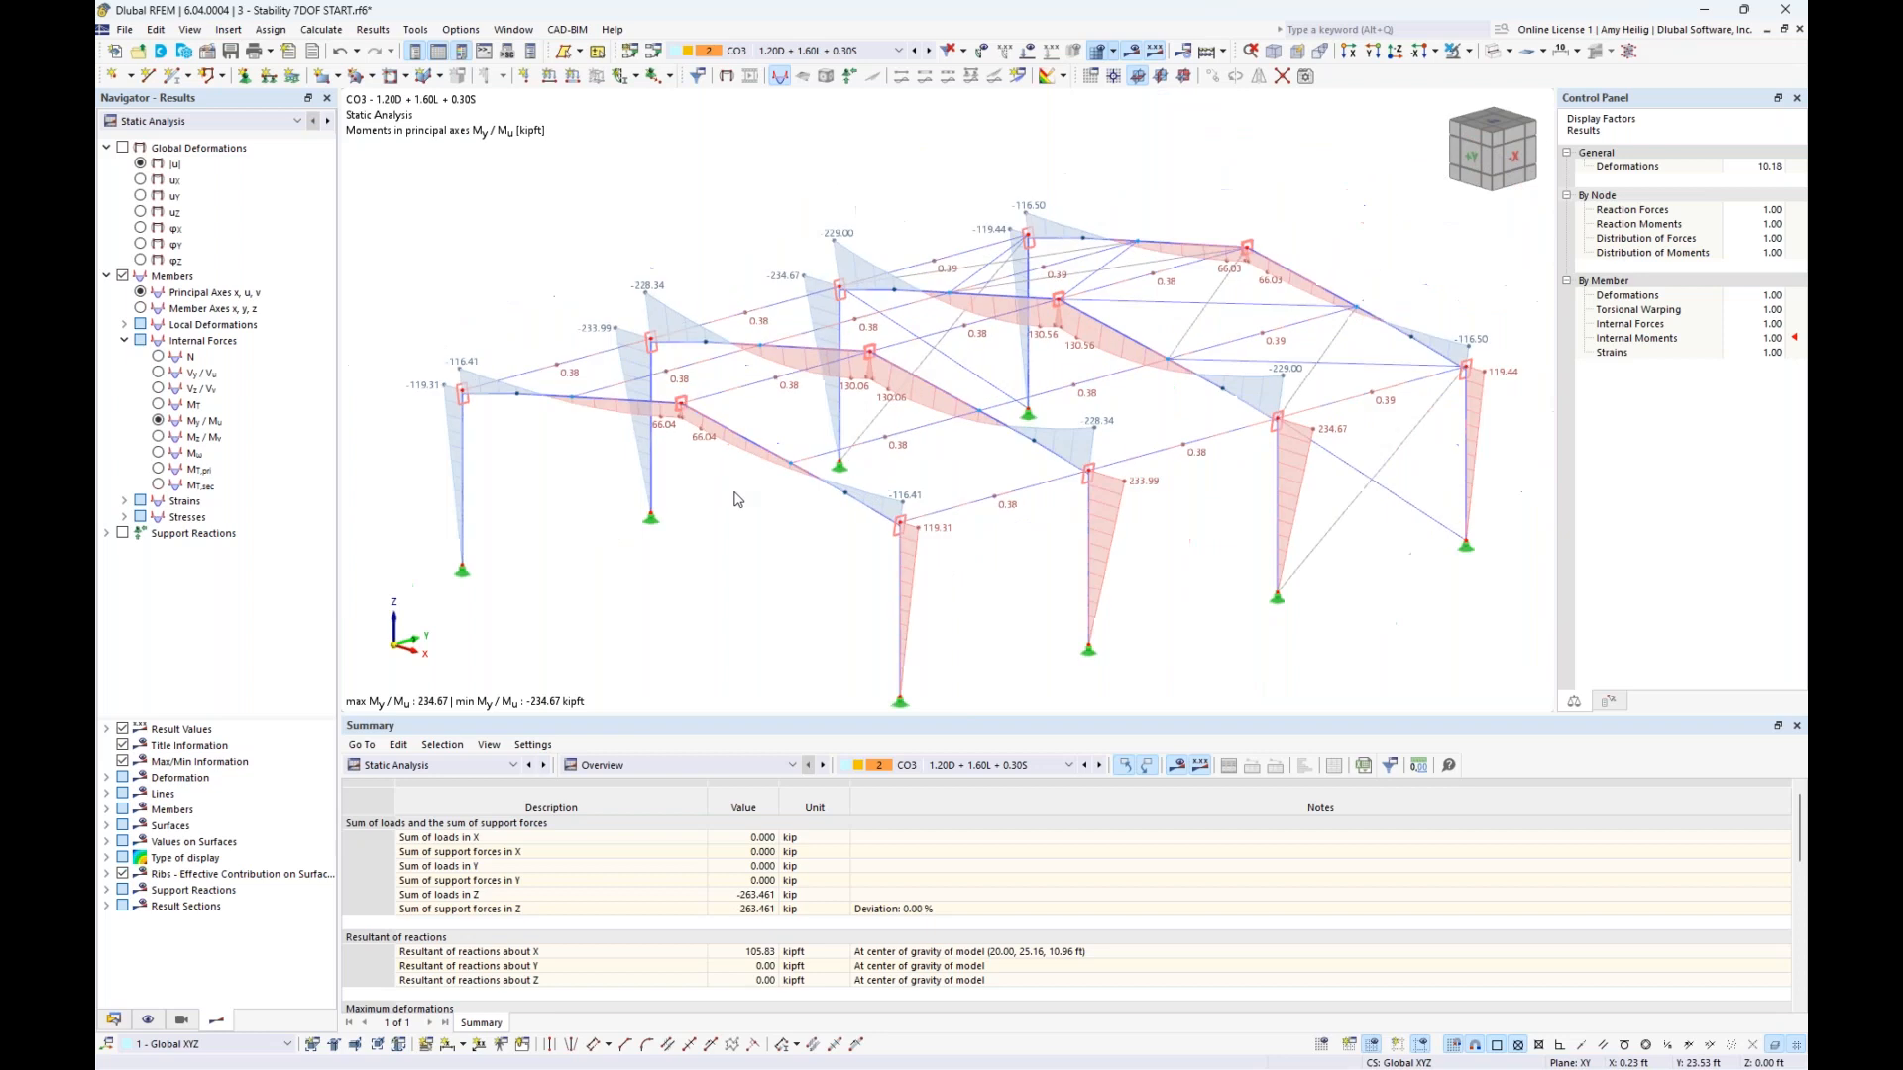
{"action": "middle_click_drag", "start_coordinate": [772, 544], "coordinate": [760, 509]}
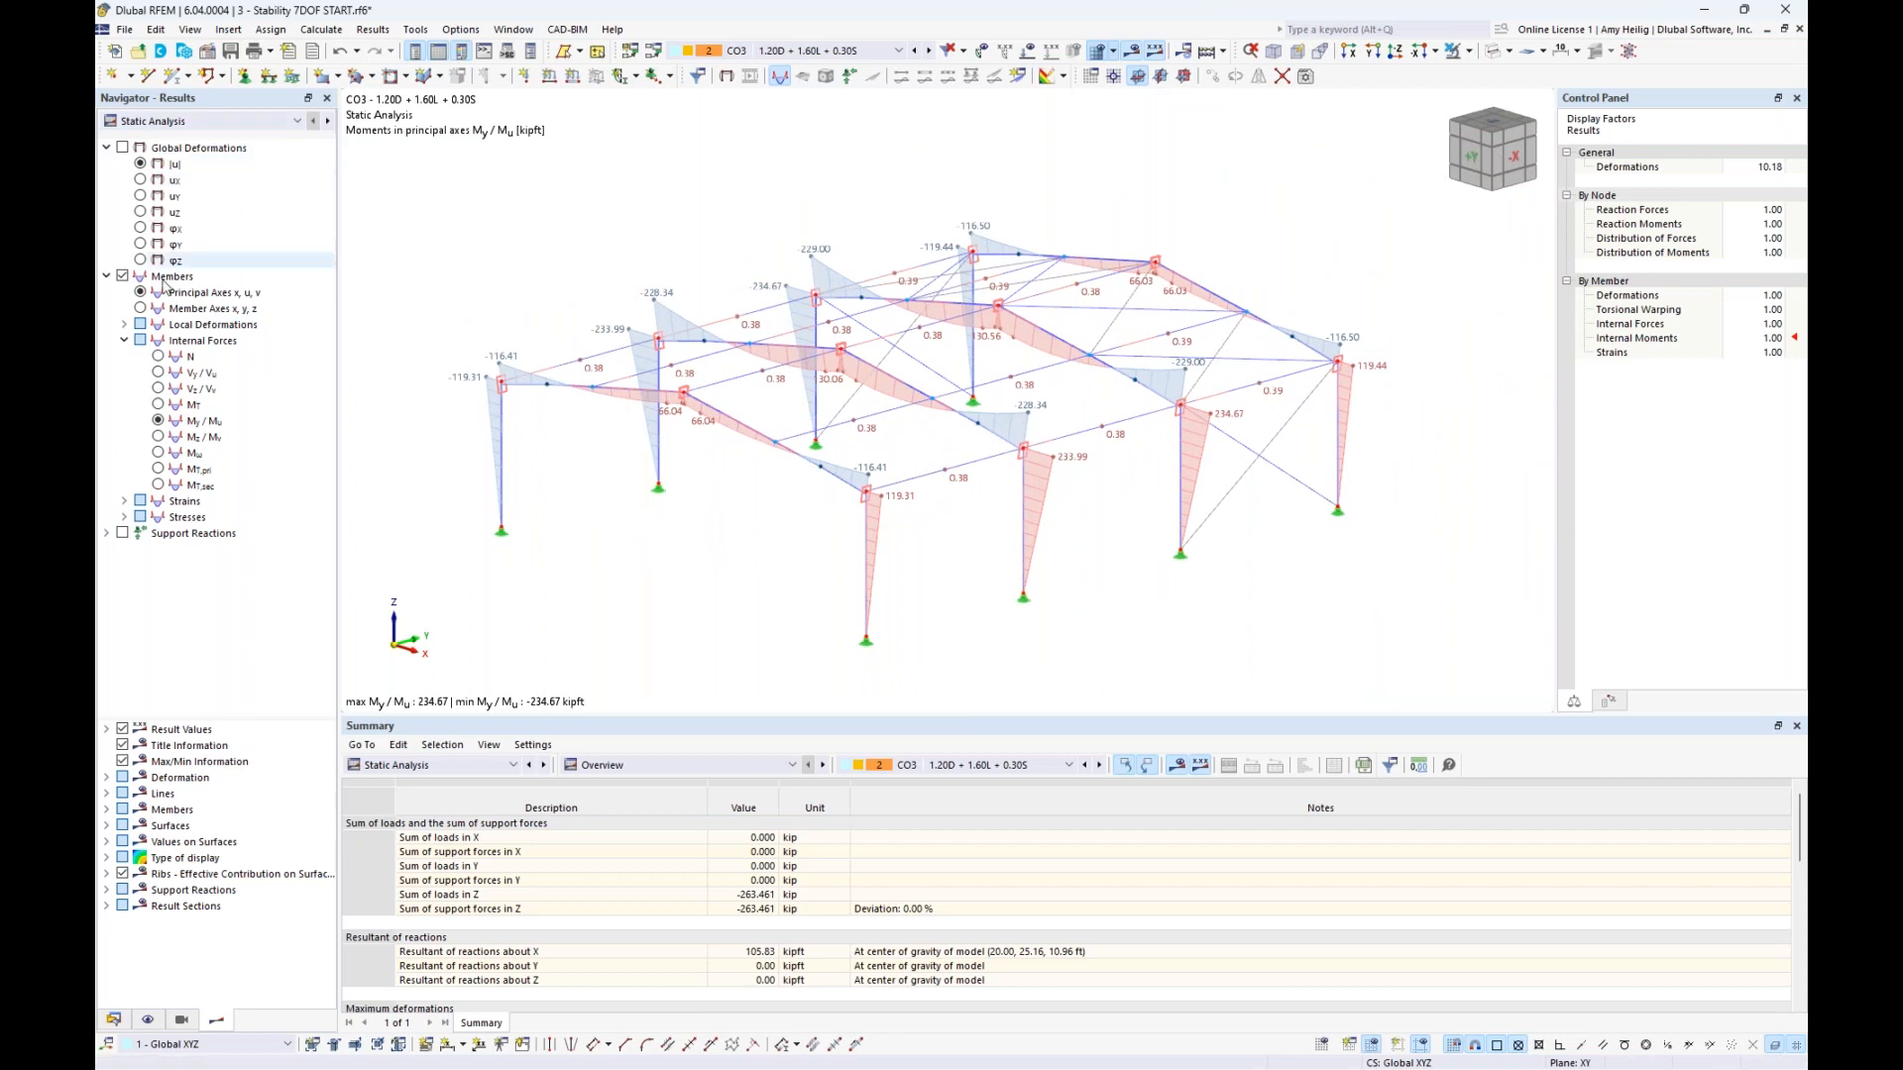
{"action": "left_click", "coordinate": [158, 357]}
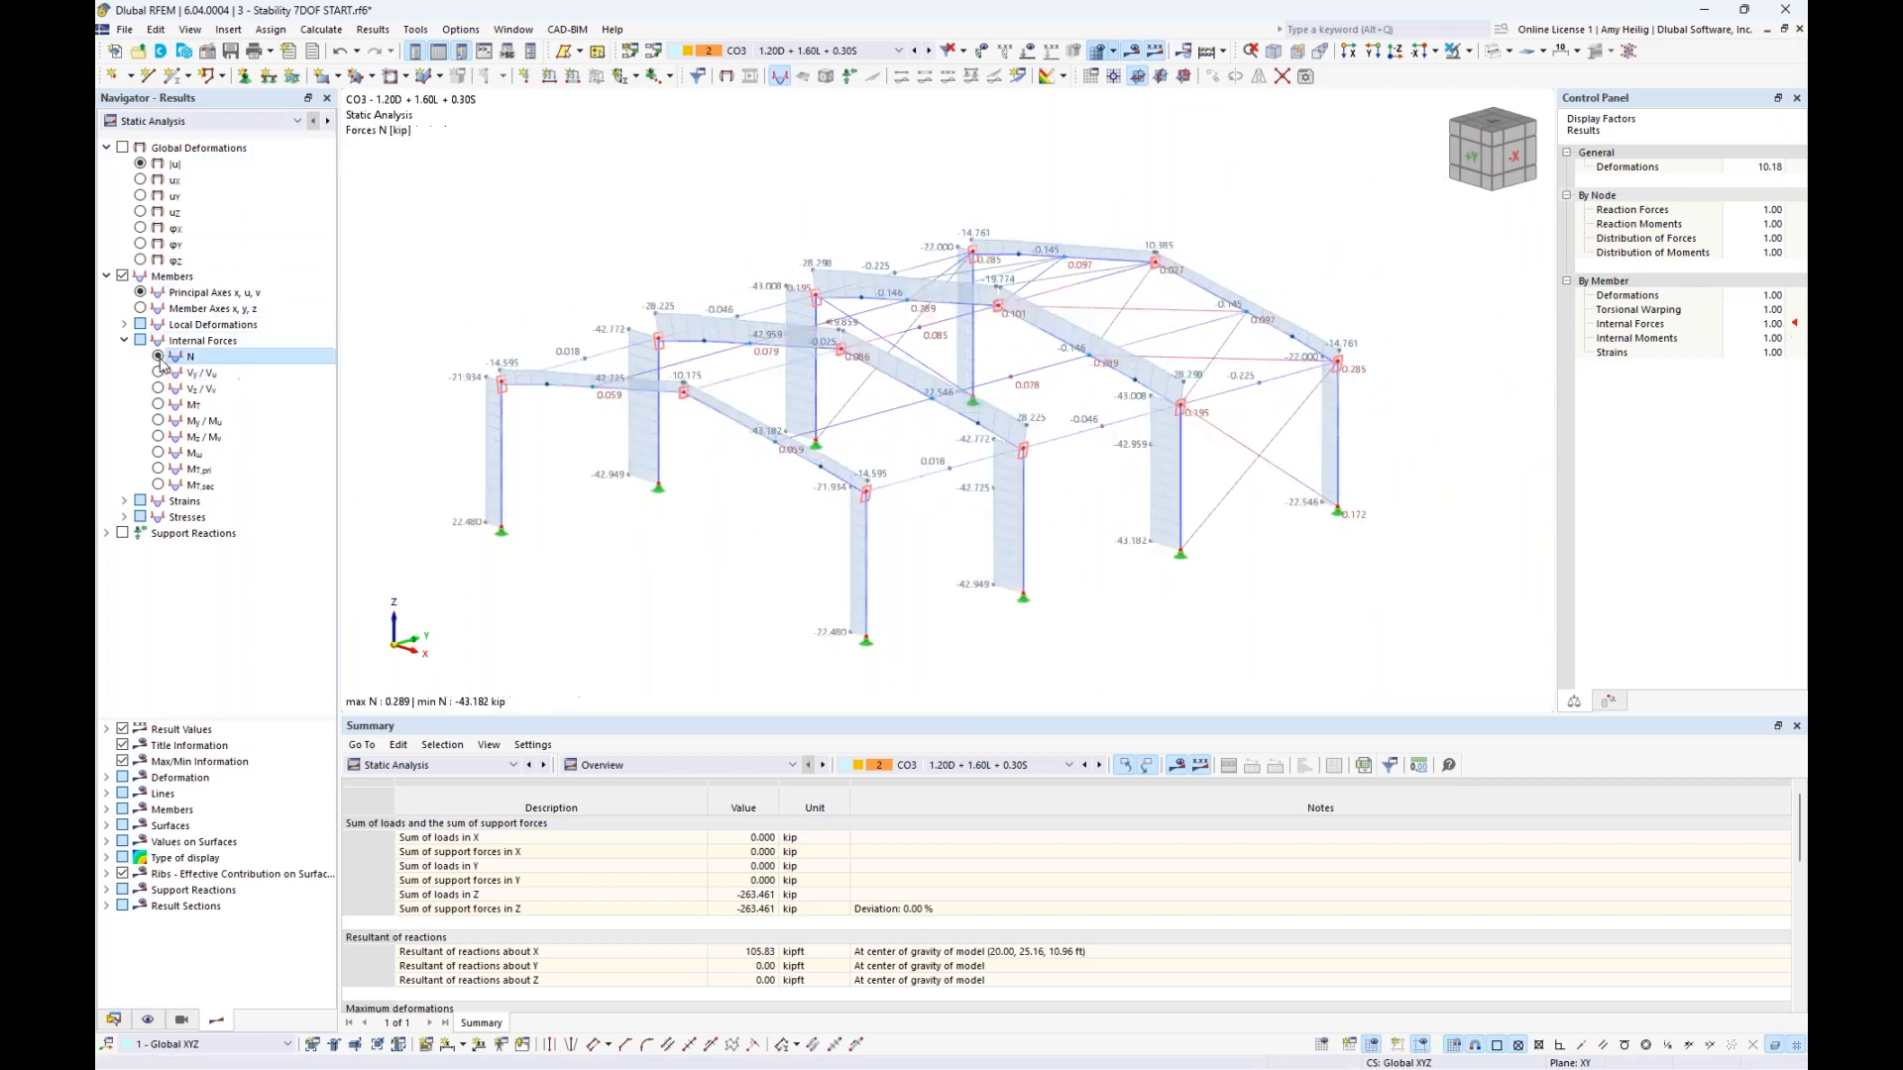
Review the warping moment Mω and the primary and secondary torsional moments MT,pri and MT,sec in the members
{"action": "left_click", "coordinate": [161, 455]}
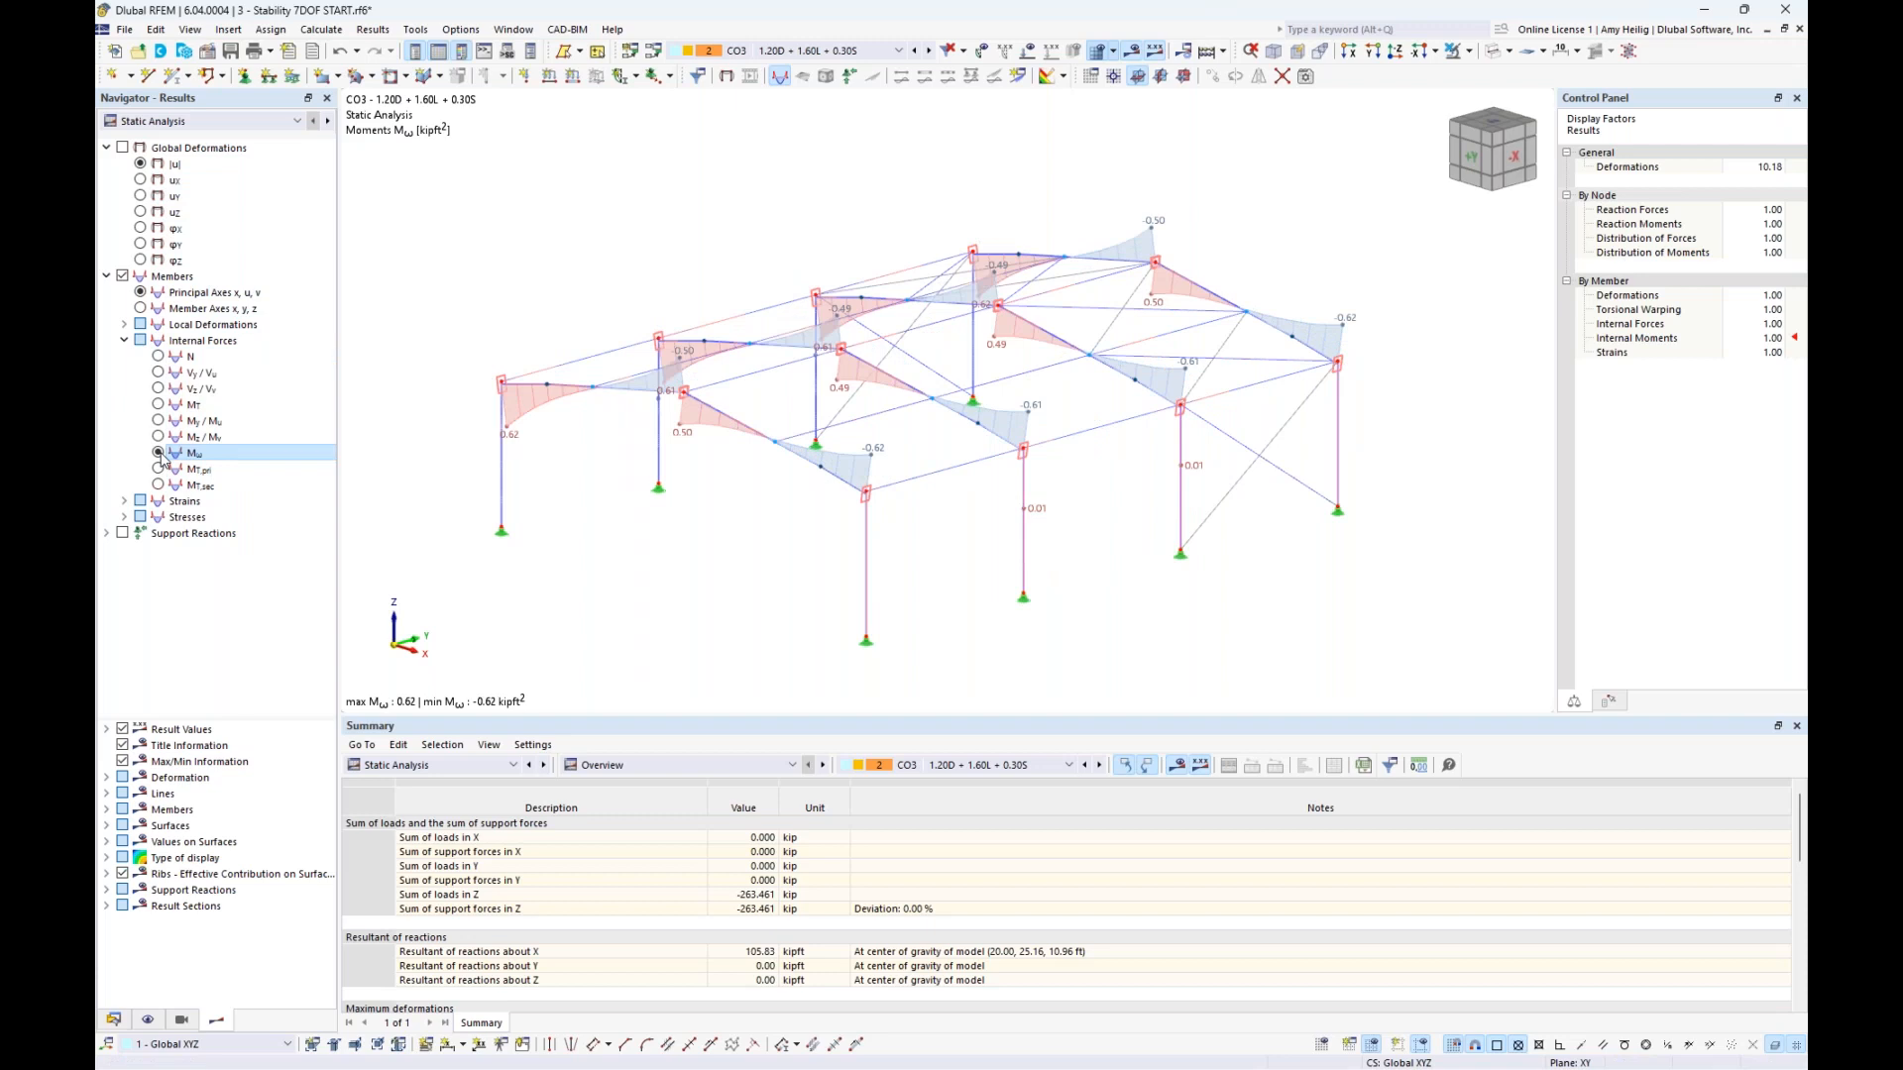
{"action": "middle_click_drag", "start_coordinate": [782, 543], "coordinate": [812, 562], "text": "ctrl"}
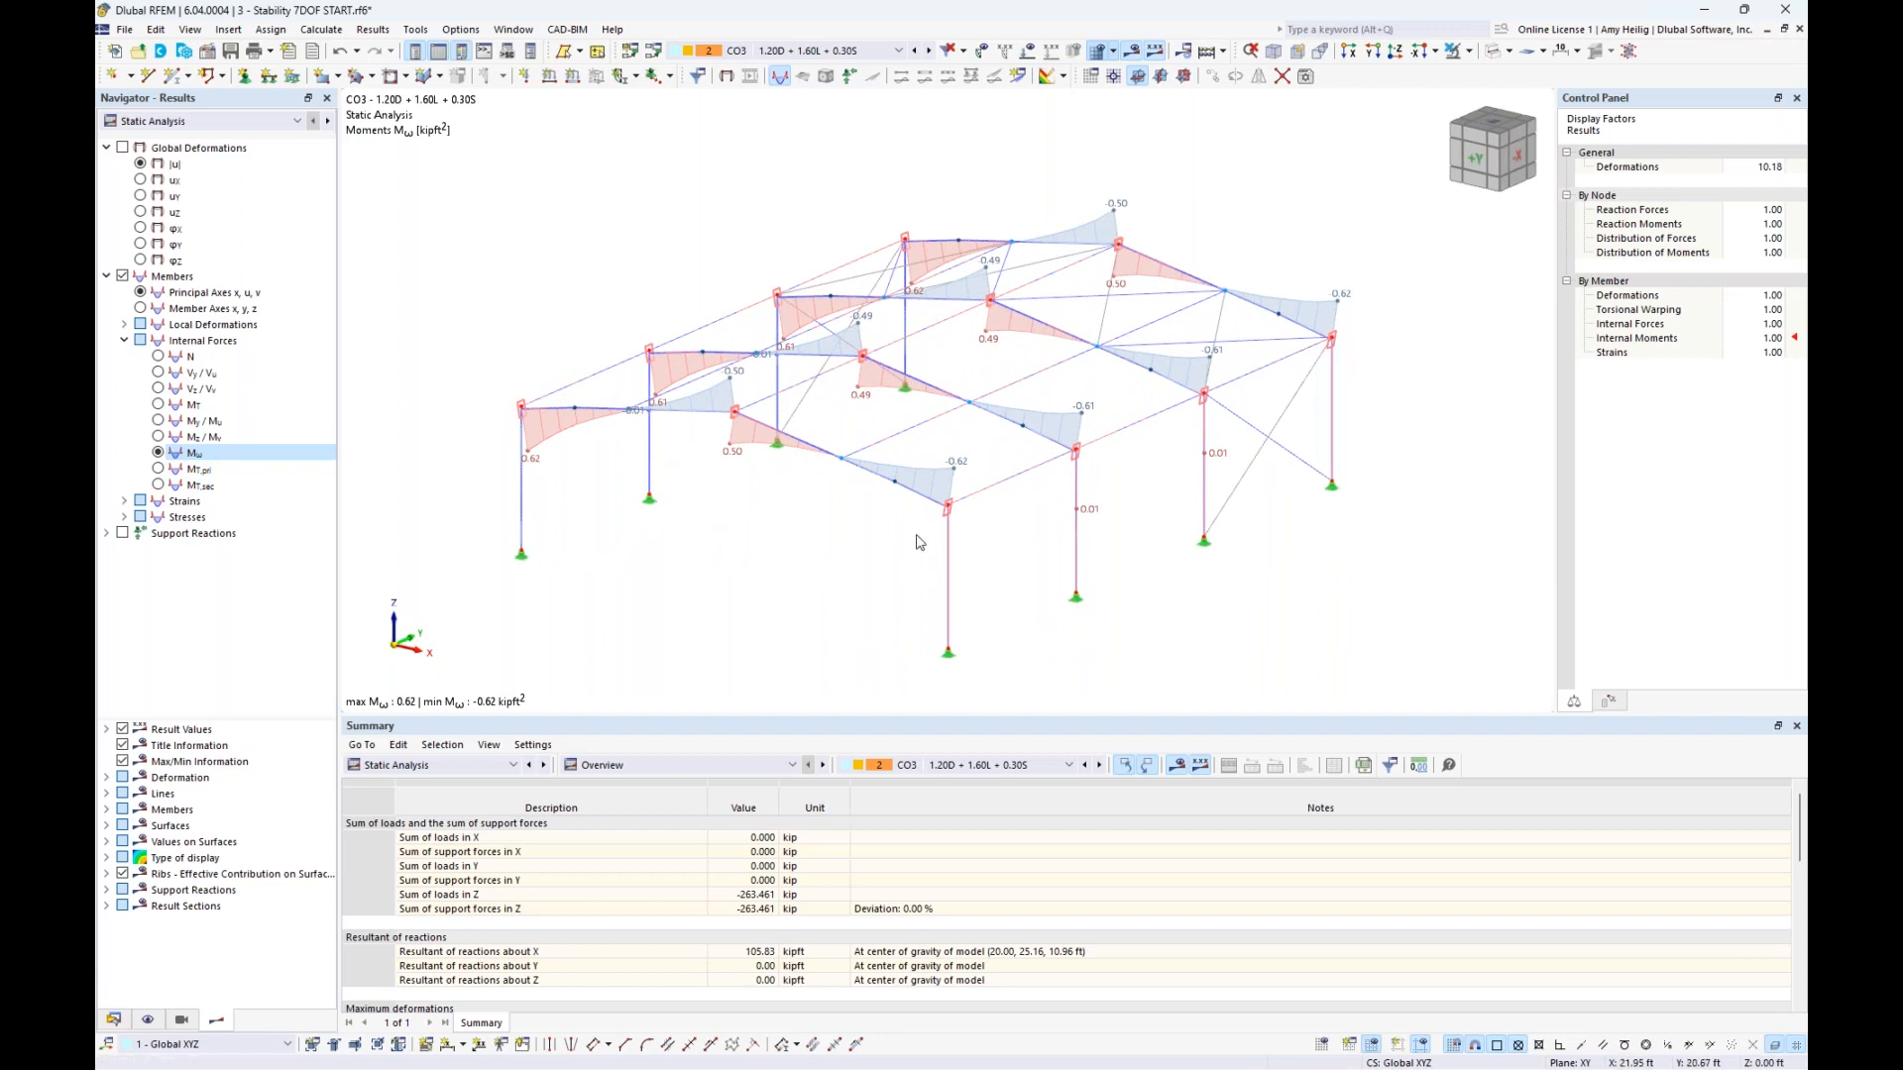
{"action": "left_click", "coordinate": [158, 469]}
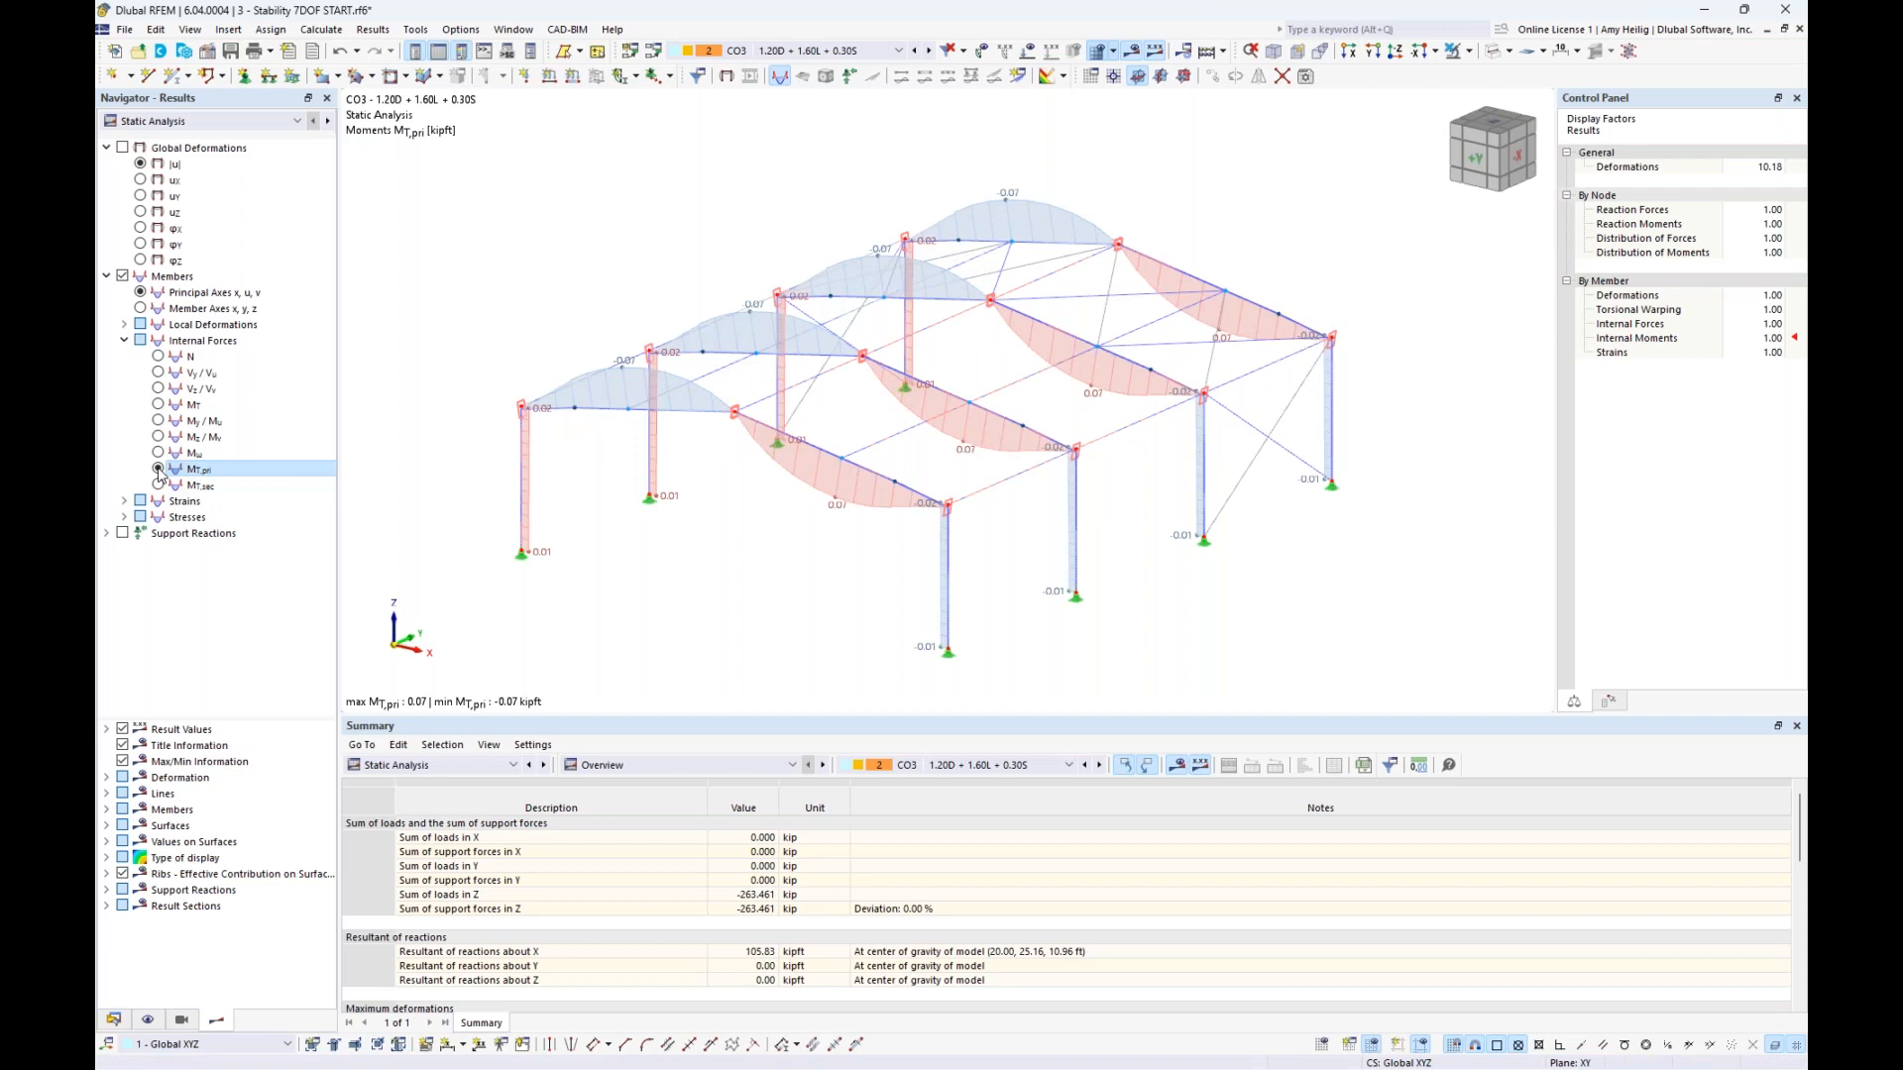
{"action": "left_click", "coordinate": [159, 485]}
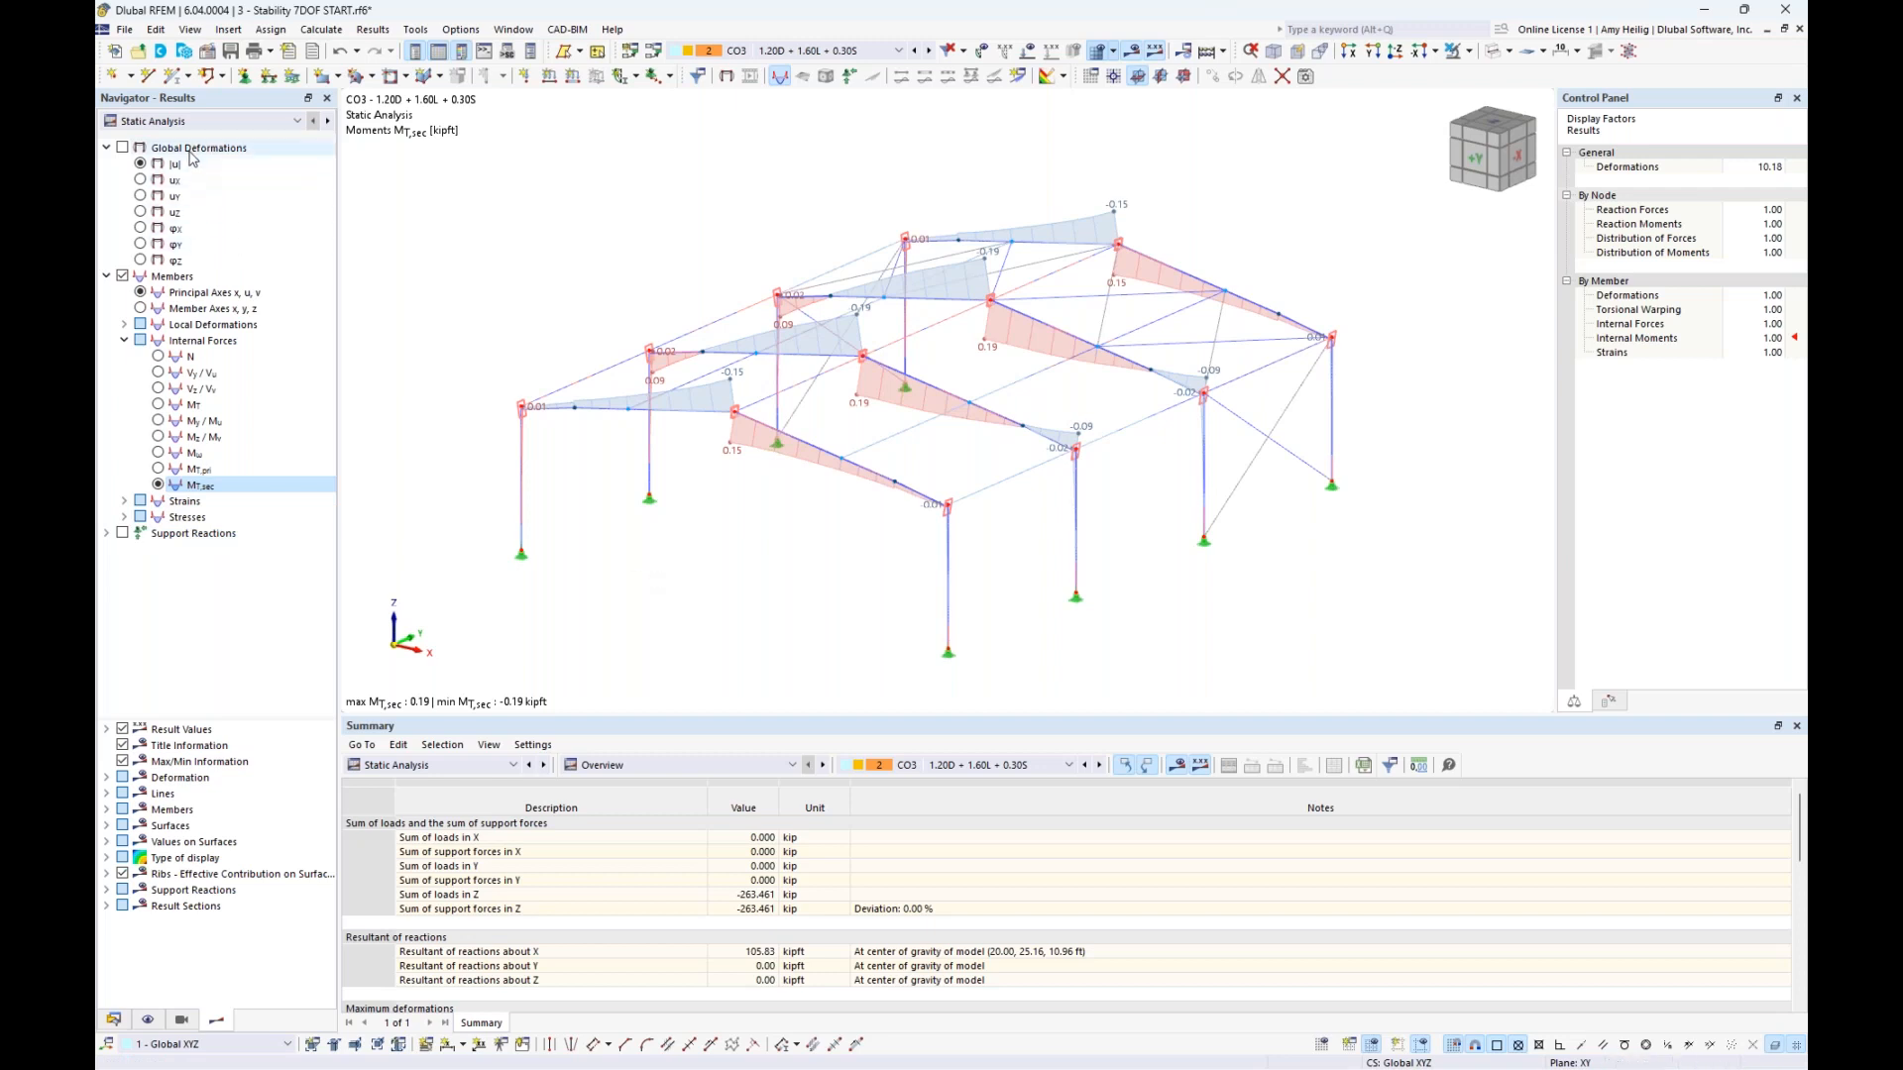
Display the stability analysis results for CO3, enlarge the critical load factor table and show mode shape 1
{"action": "left_click", "coordinate": [211, 124]}
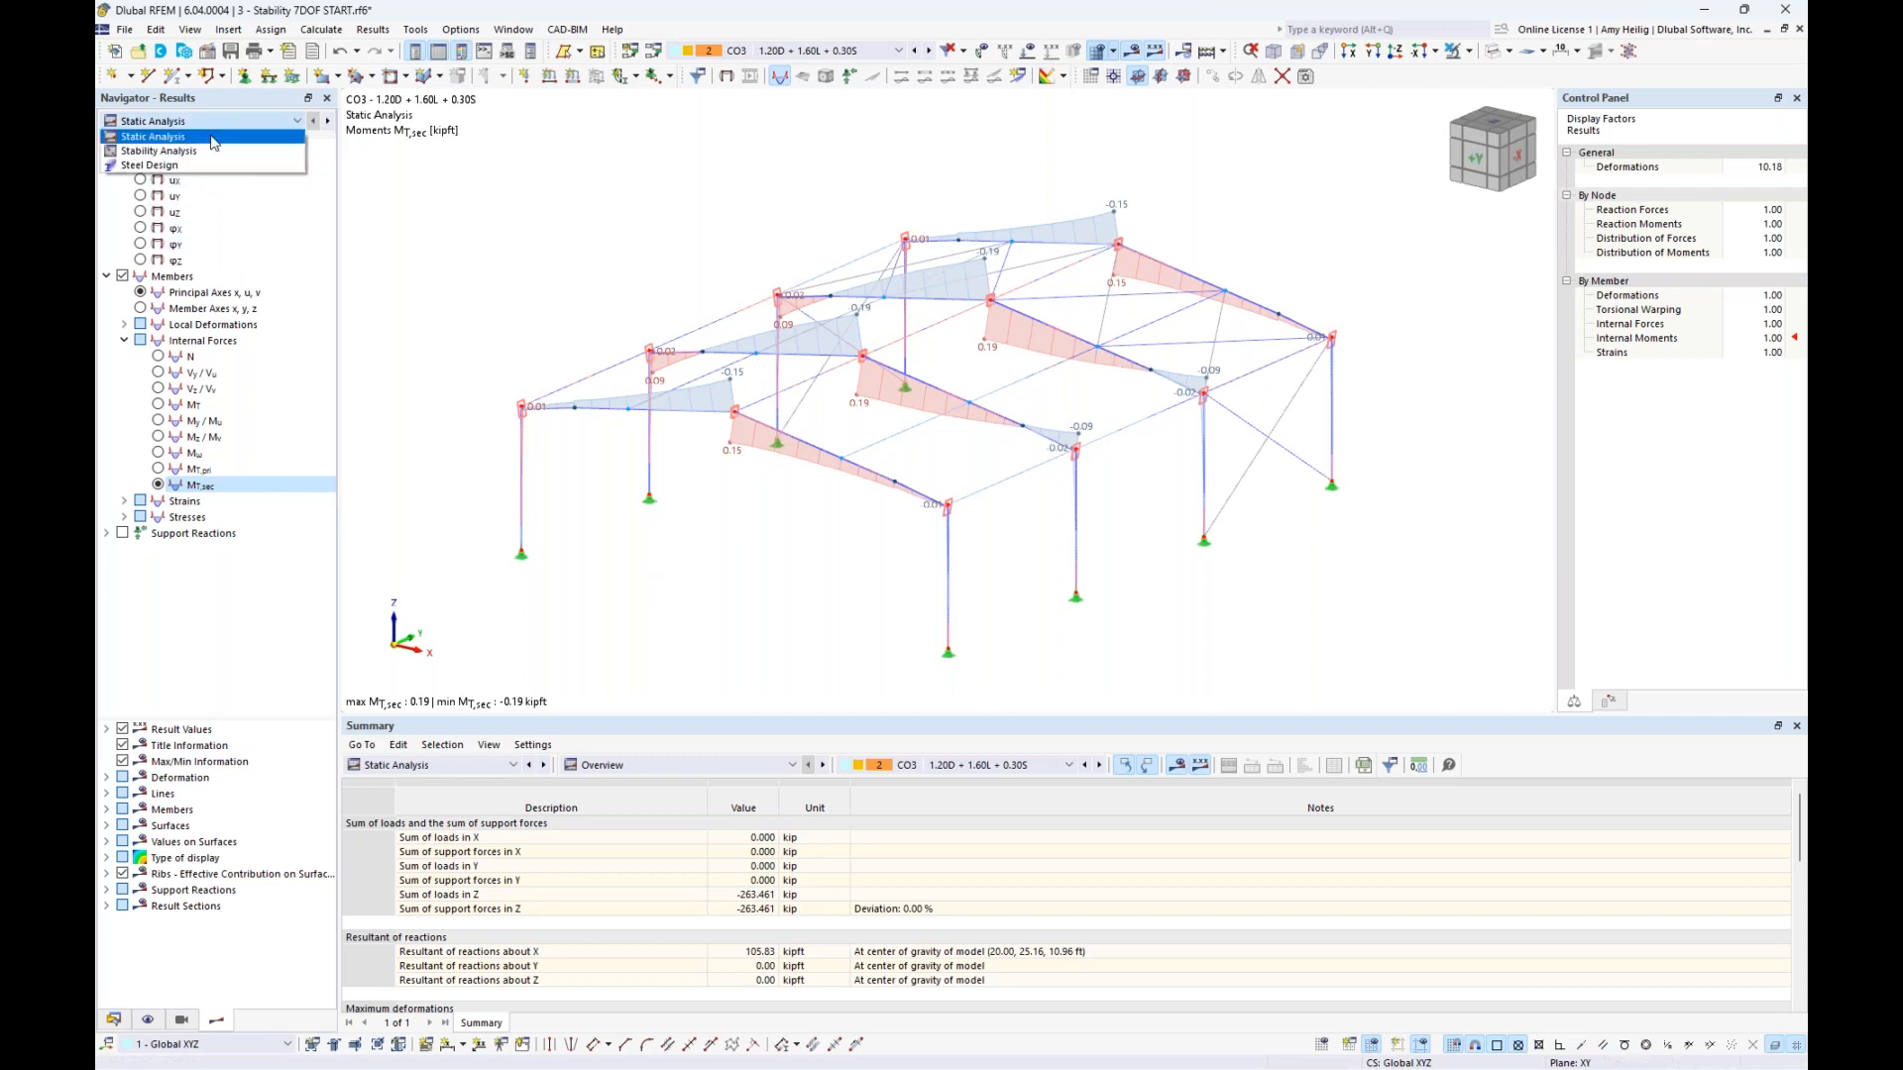
{"action": "left_click", "coordinate": [159, 150]}
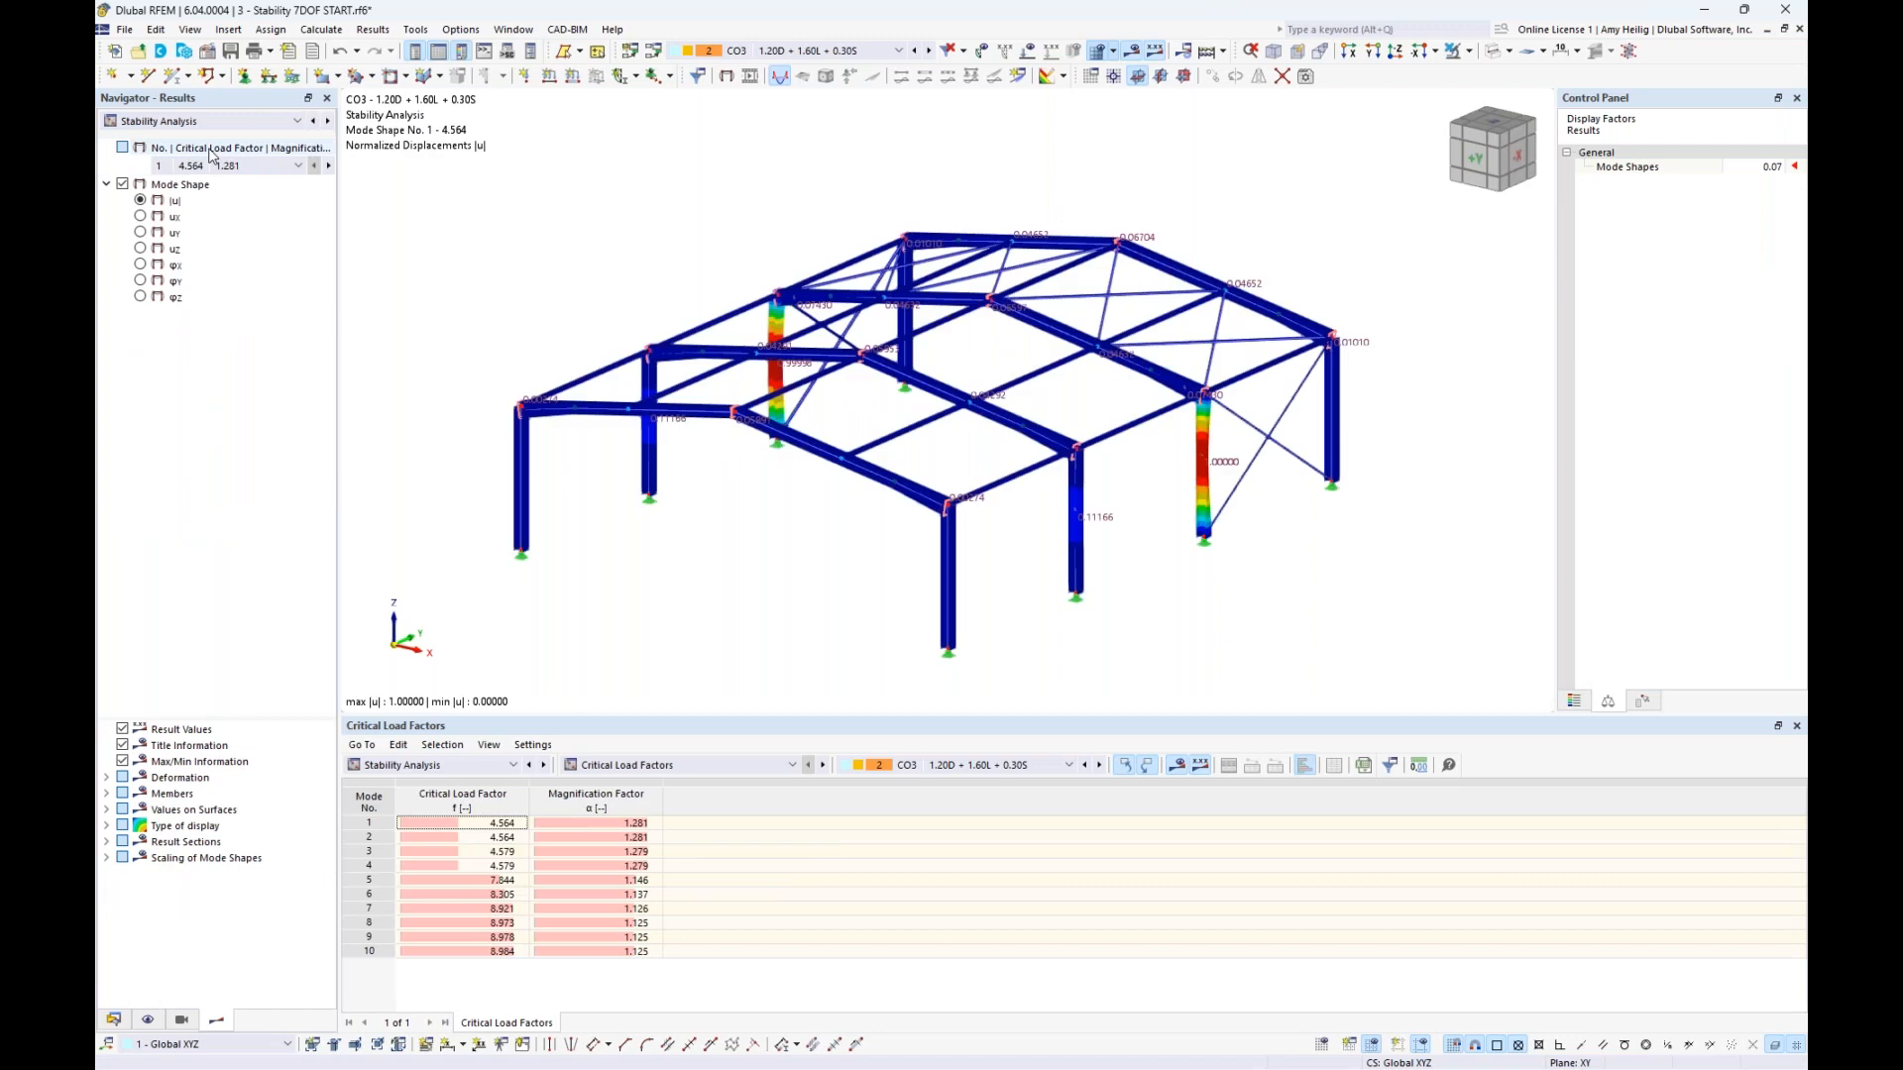
{"action": "middle_click_drag", "start_coordinate": [816, 583], "coordinate": [868, 582]}
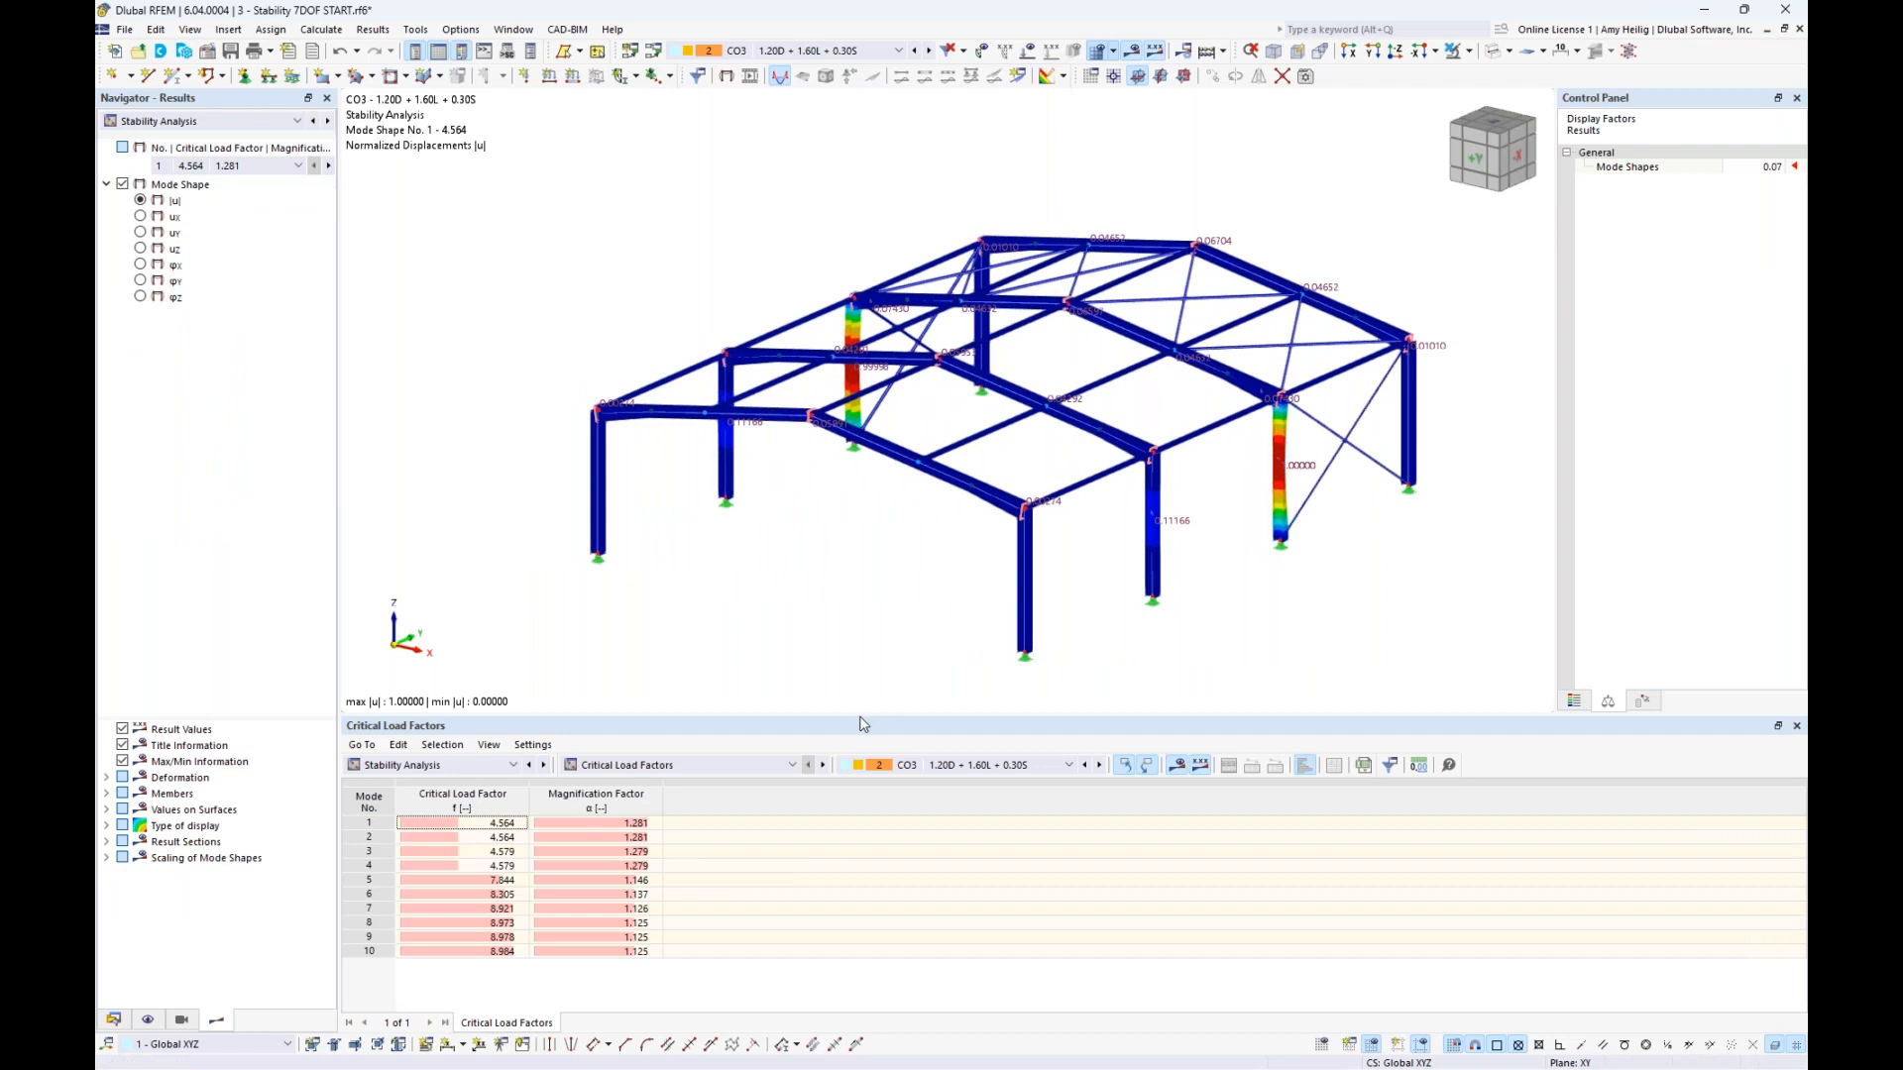
{"action": "left_click_drag", "start_coordinate": [861, 722], "coordinate": [862, 682]}
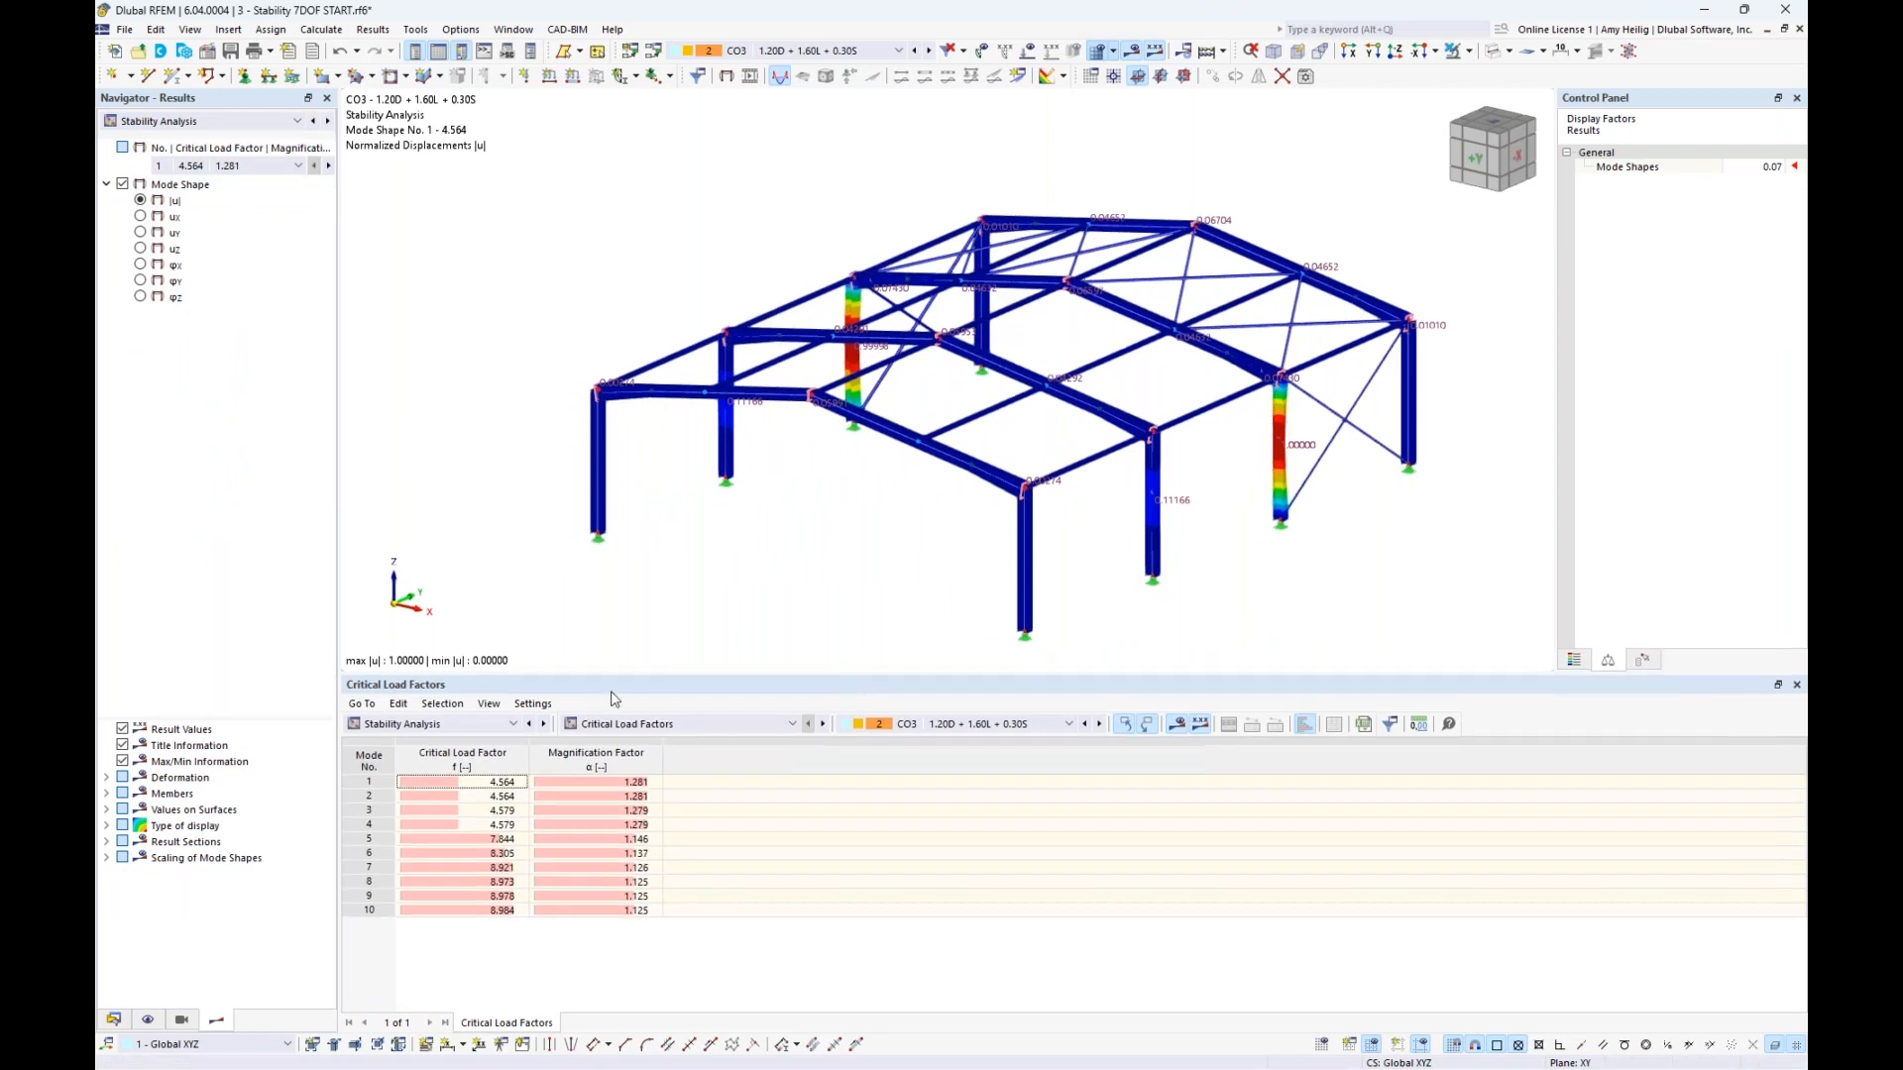
{"action": "left_click", "coordinate": [510, 784]}
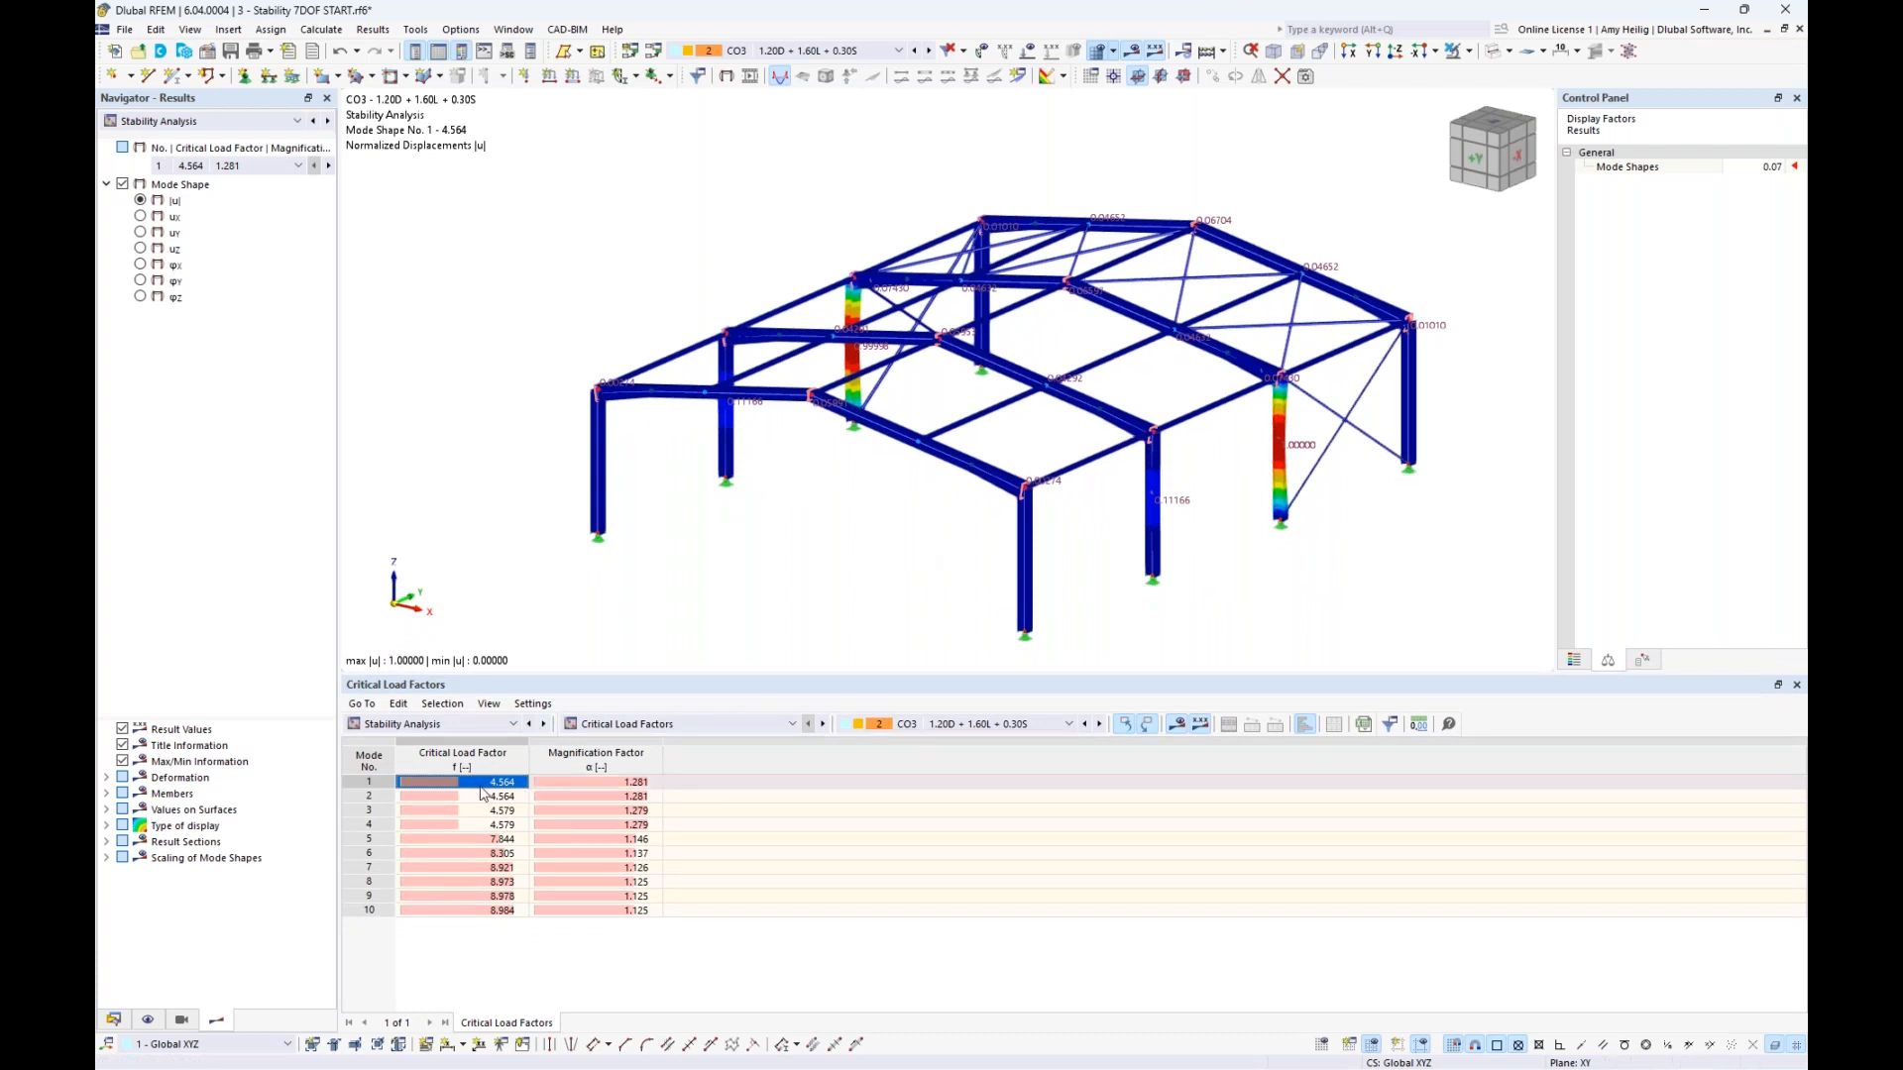
Inspect the buckled column of mode 1 up close and set the mode shape display factor to 0.20
{"action": "mouse_move", "coordinate": [765, 501]}
{"action": "middle_mouse_down", "text": "ctrl"}
{"action": "mouse_move", "coordinate": [1054, 509]}
{"action": "mouse_move", "coordinate": [1236, 489]}
{"action": "middle_mouse_up", "text": "ctrl"}
{"action": "scroll", "coordinate": [938, 550], "scroll_direction": "up", "scroll_amount": 3}
{"action": "scroll", "coordinate": [937, 551], "scroll_direction": "up", "scroll_amount": 2}
{"action": "left_click", "coordinate": [1759, 167]}
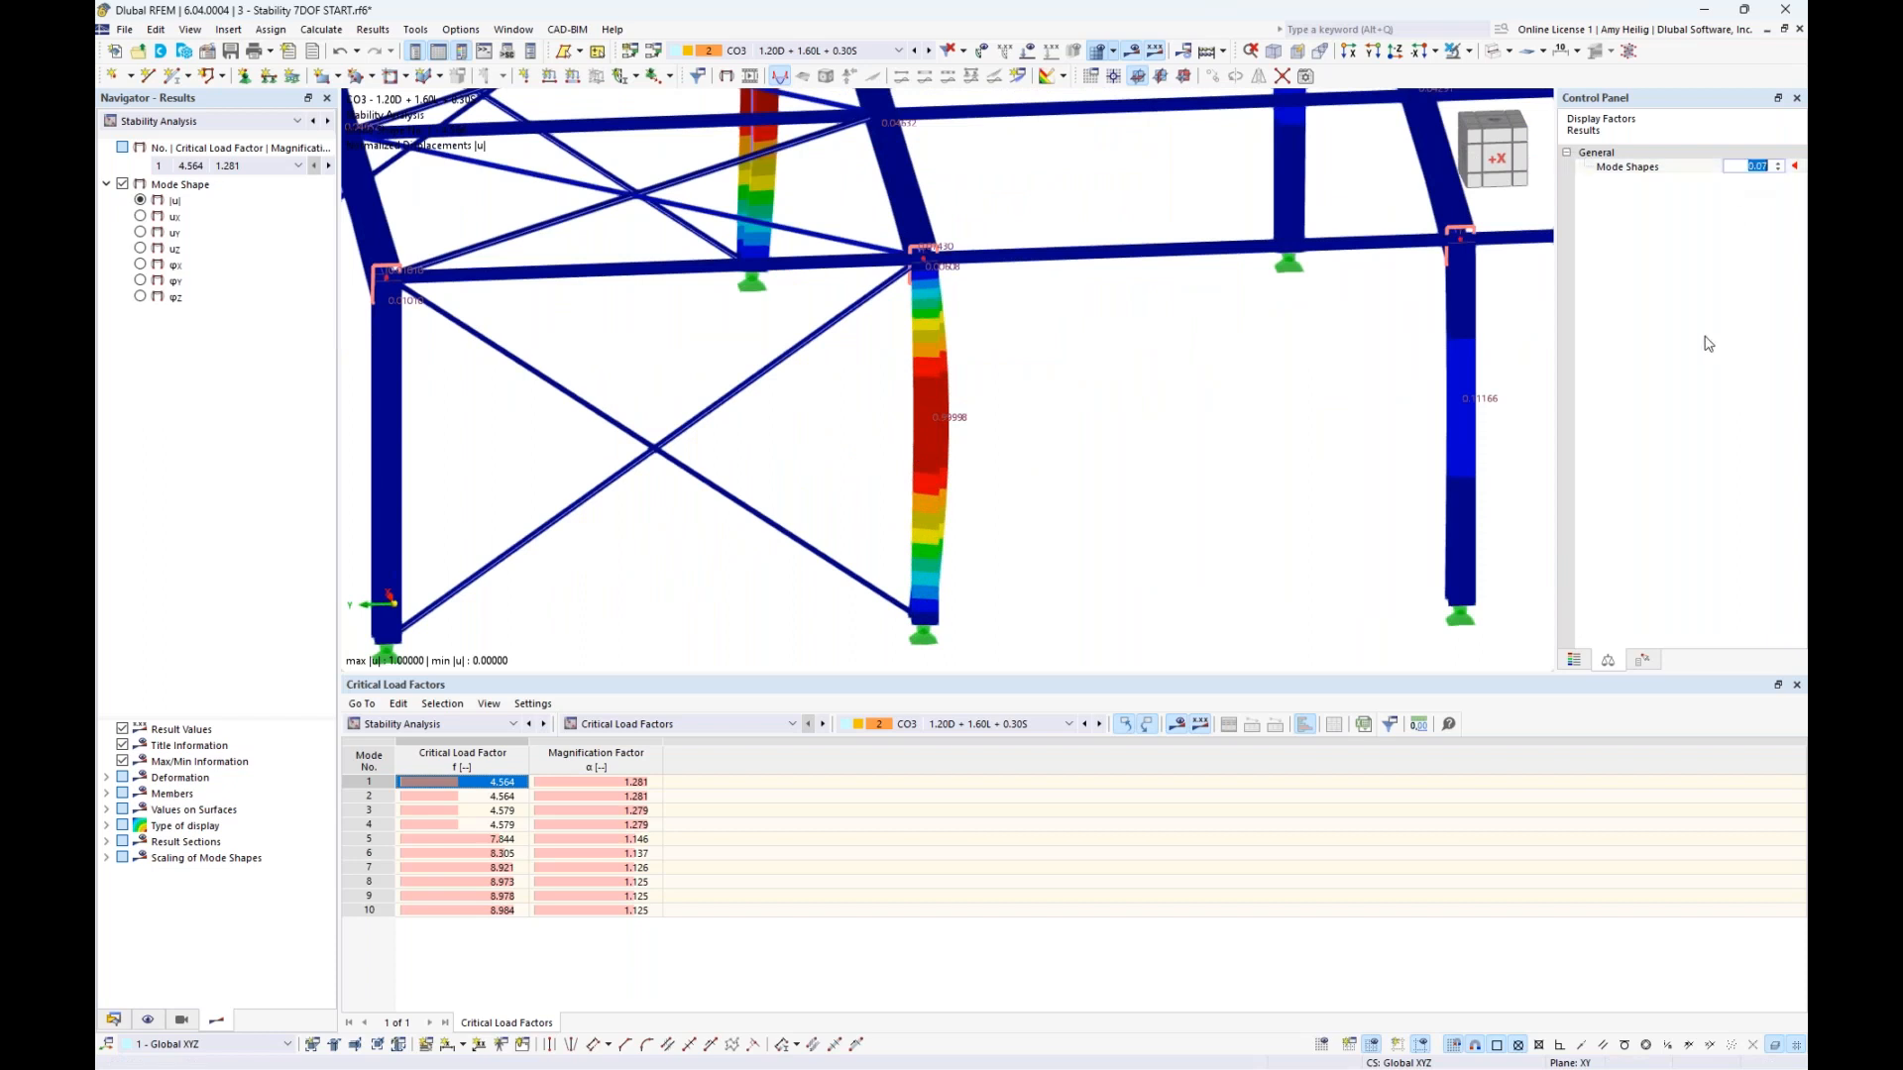
{"action": "type", "text": "0.2"}
{"action": "key", "text": "Return"}
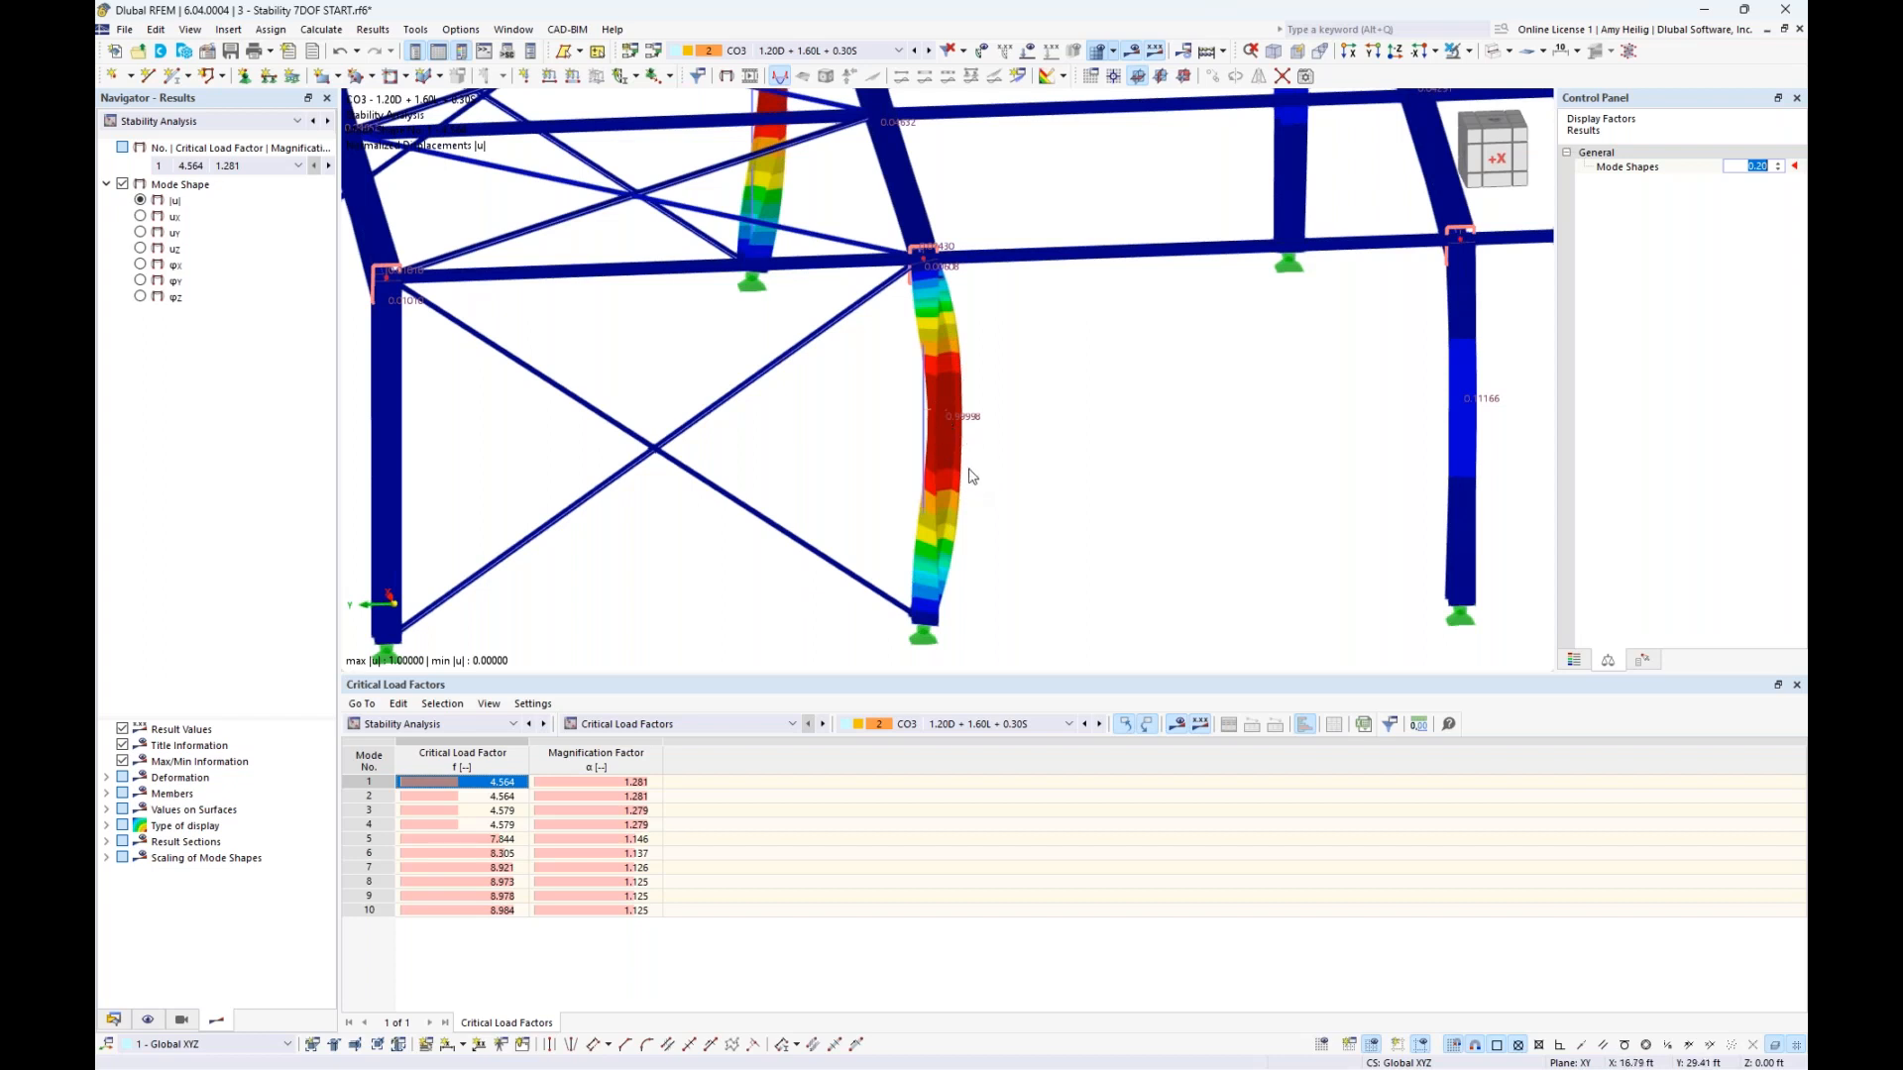
{"action": "scroll", "coordinate": [1026, 491], "scroll_direction": "down", "scroll_amount": 5}
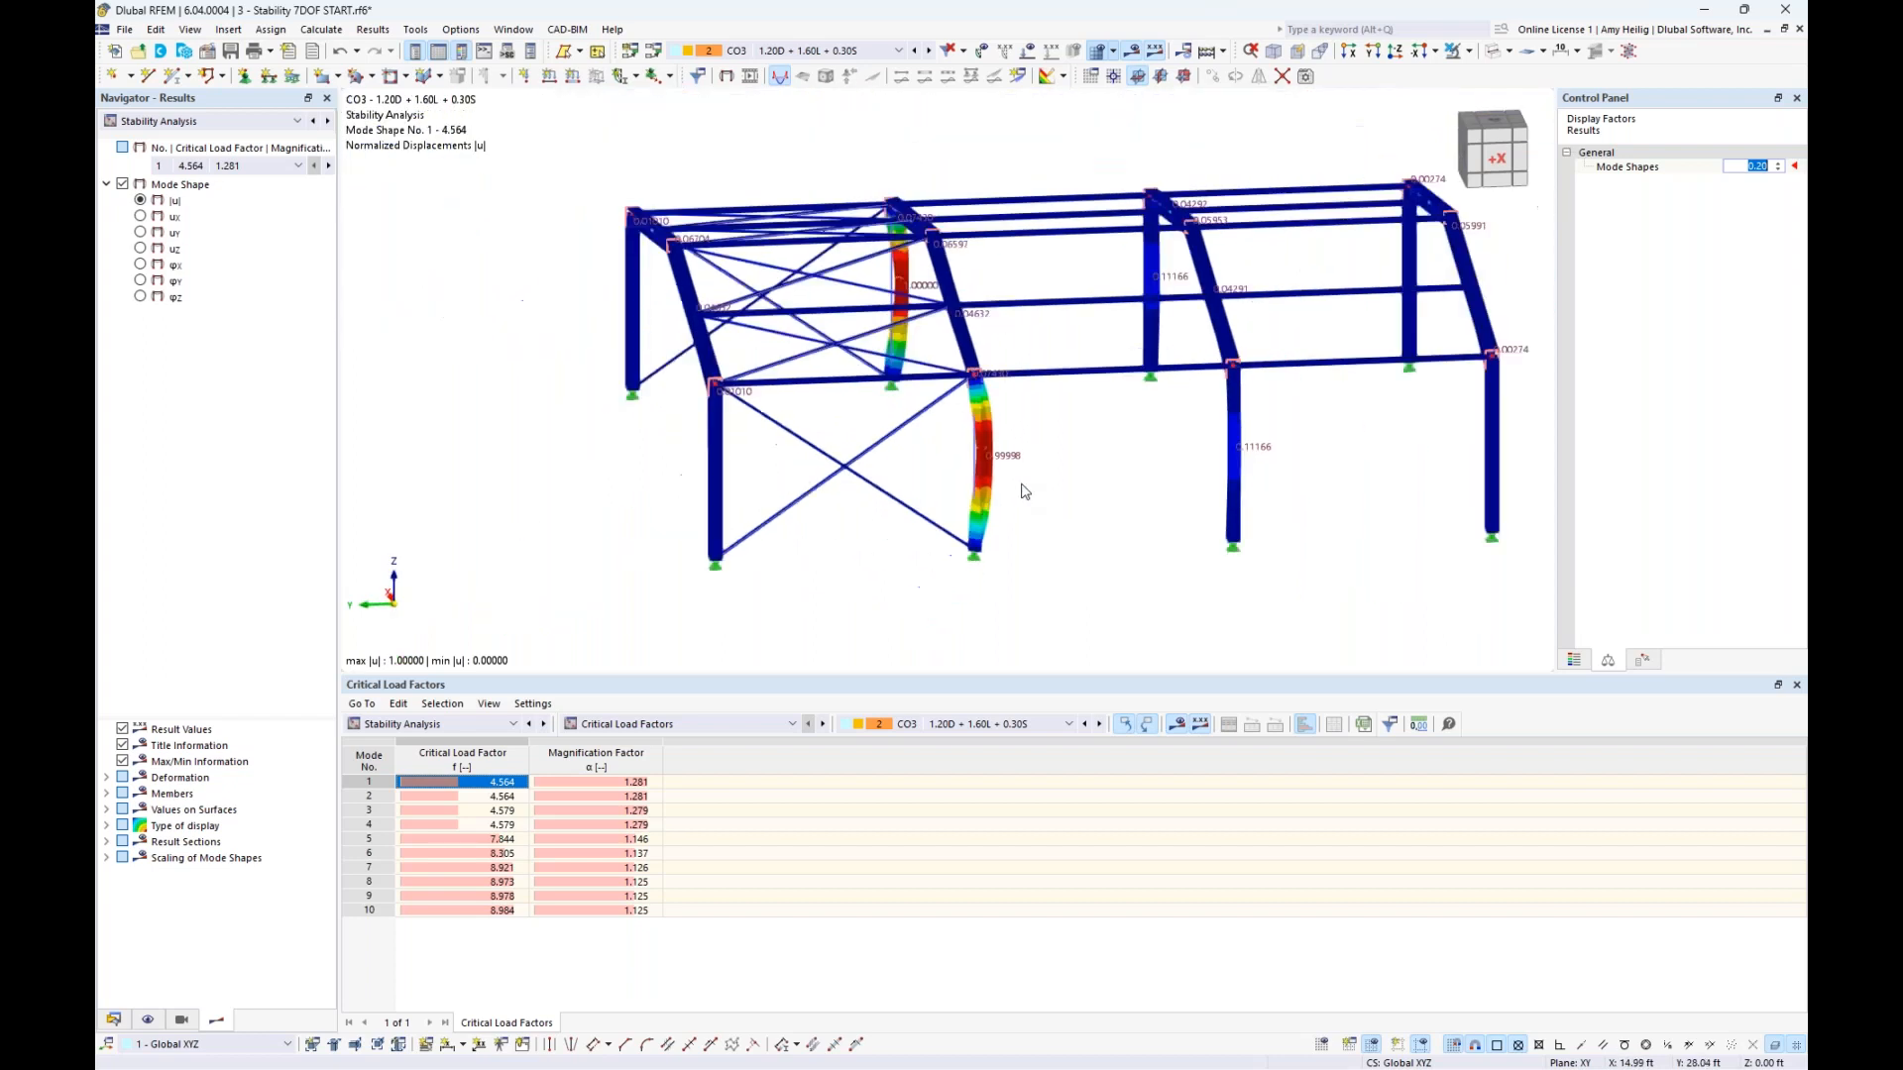
{"action": "middle_click_drag", "start_coordinate": [1325, 465], "coordinate": [951, 492], "text": "ctrl"}
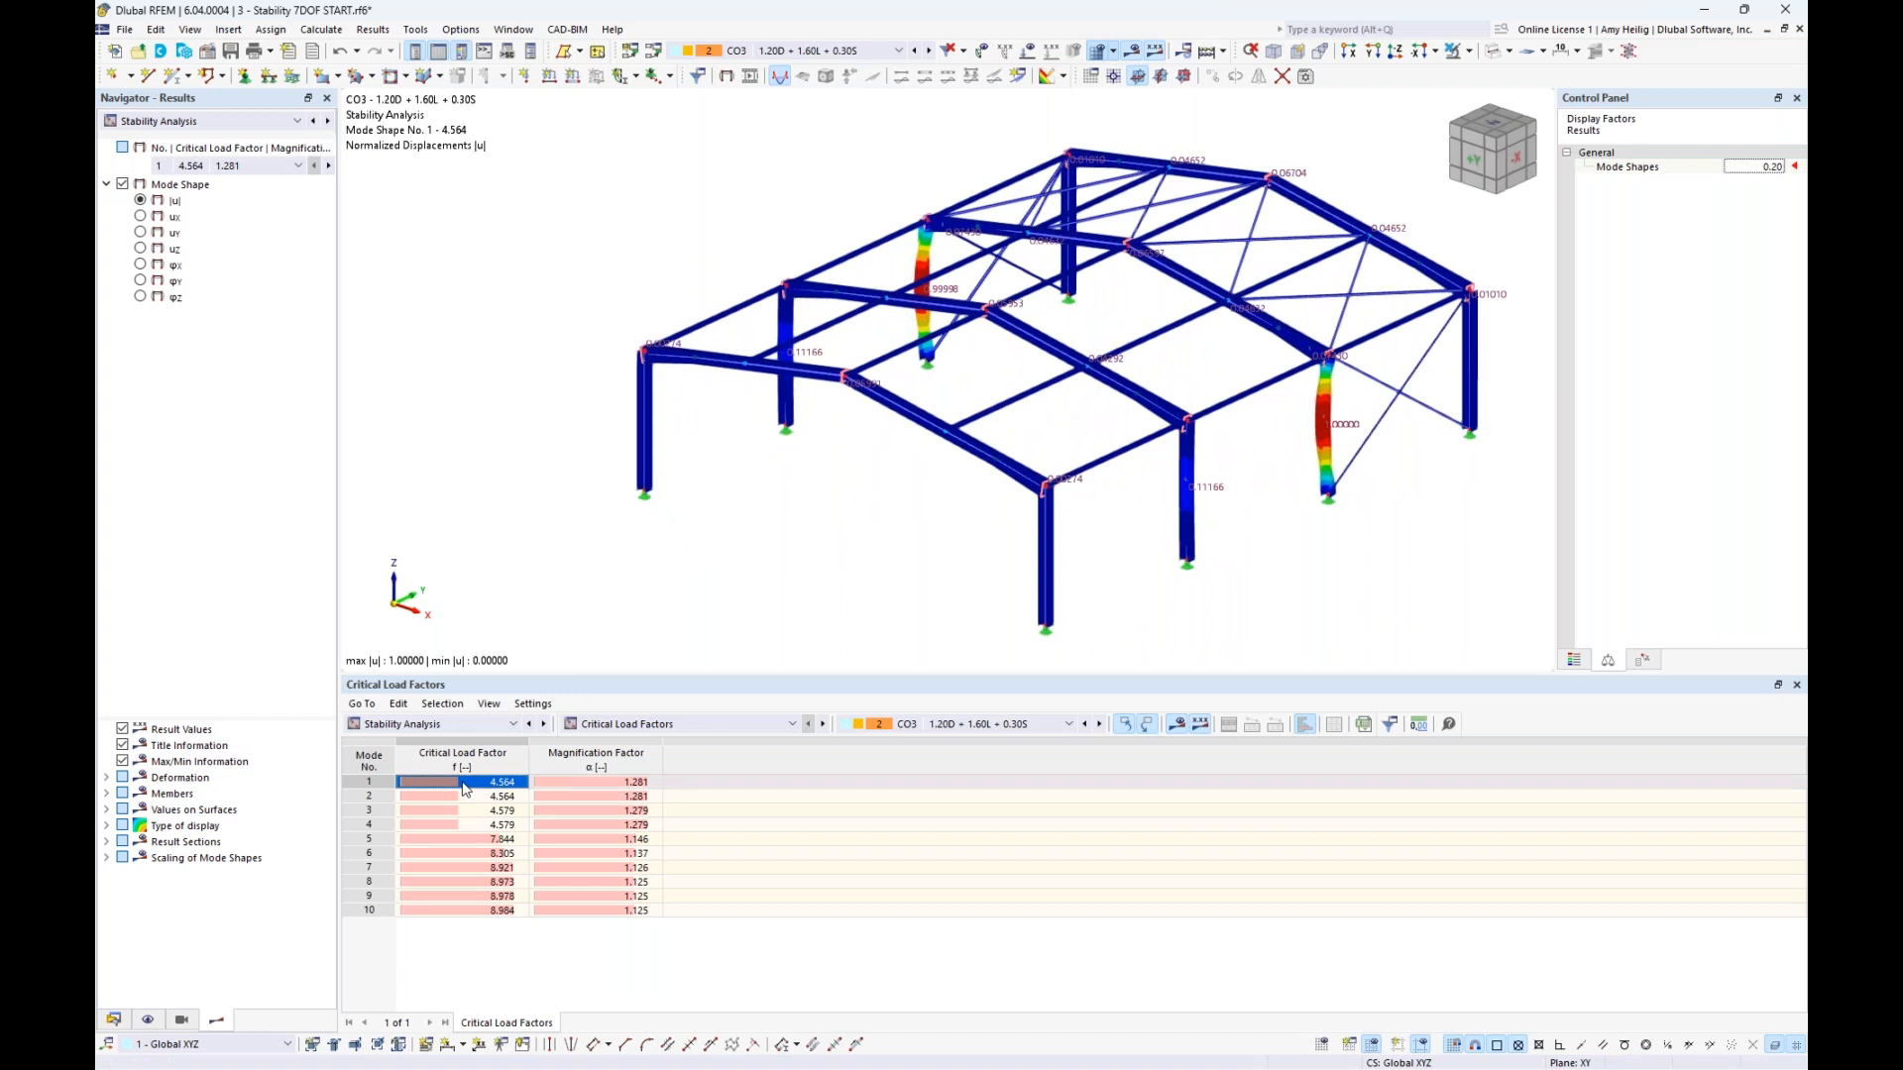
Step through mode shapes 2 to 5 and examine the buckling of the columns and rafters in the frame
{"action": "middle_click_drag", "start_coordinate": [936, 605], "coordinate": [883, 599]}
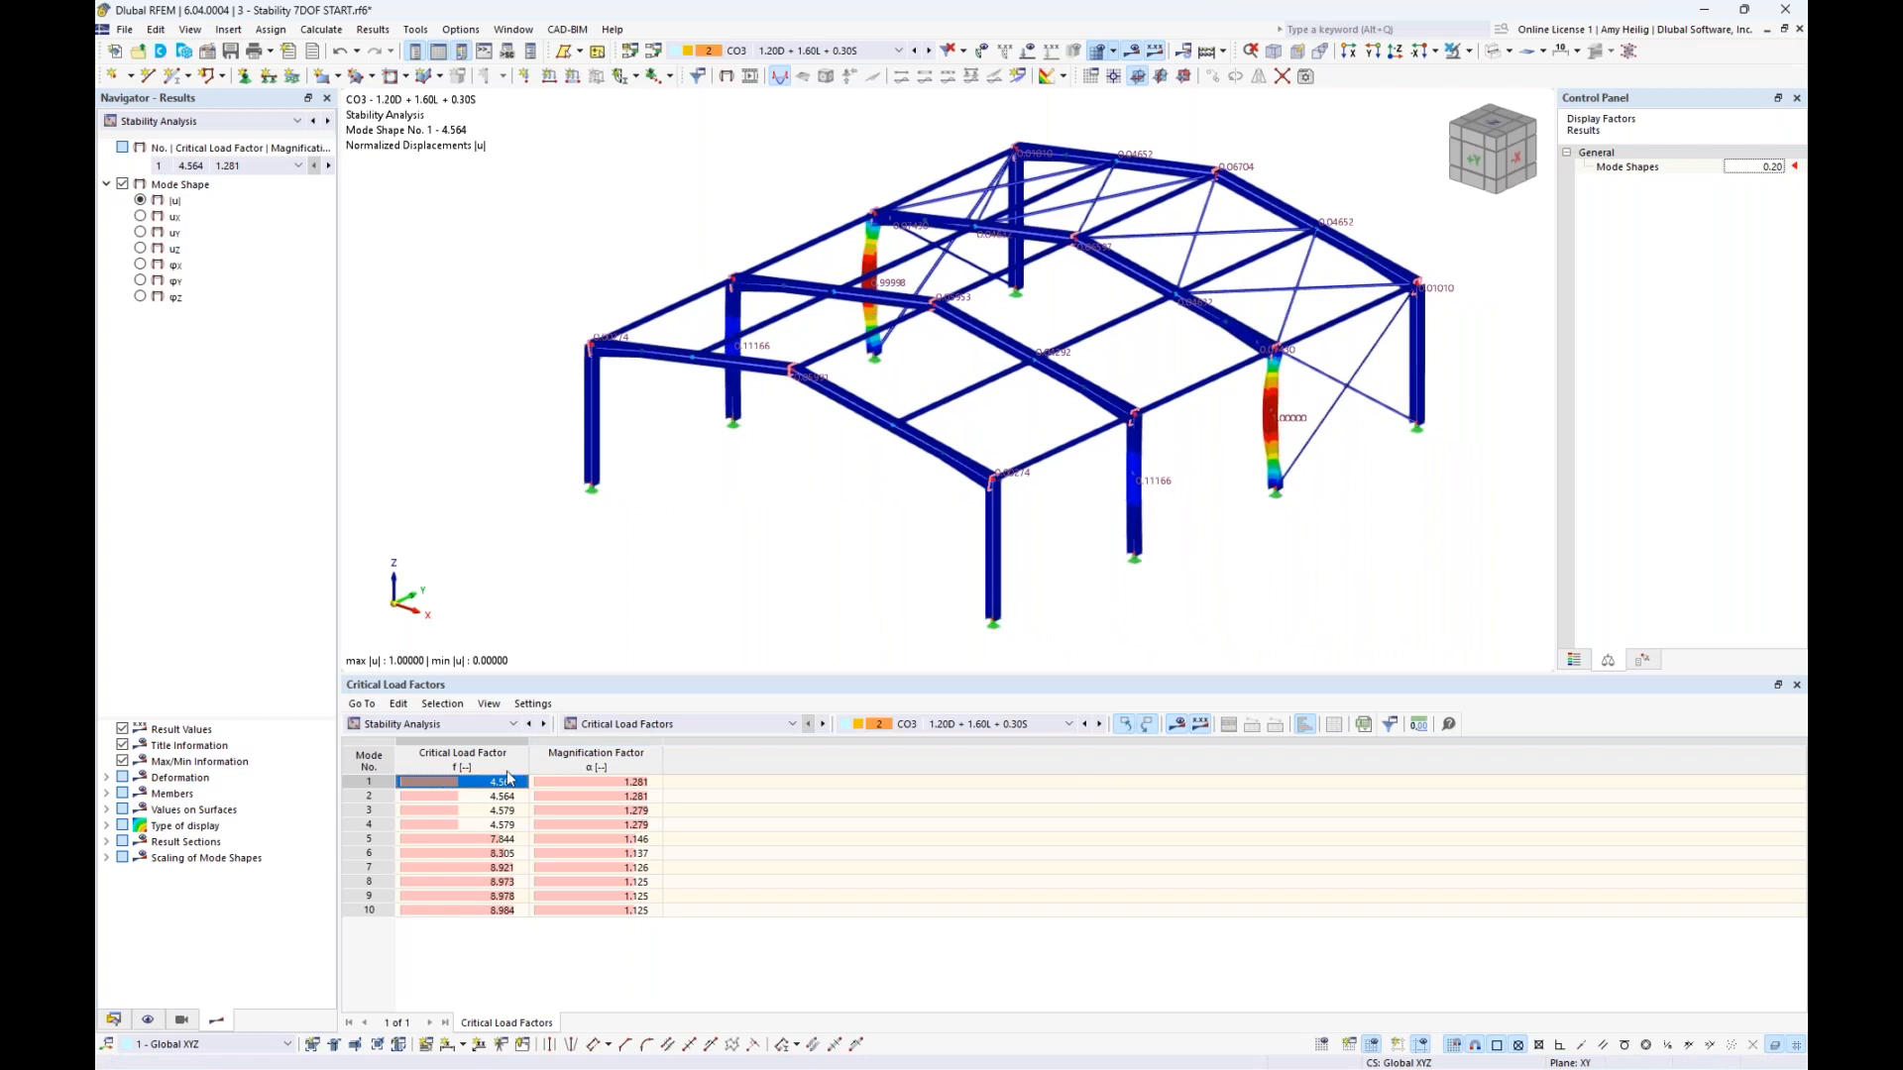
{"action": "left_click", "coordinate": [499, 801]}
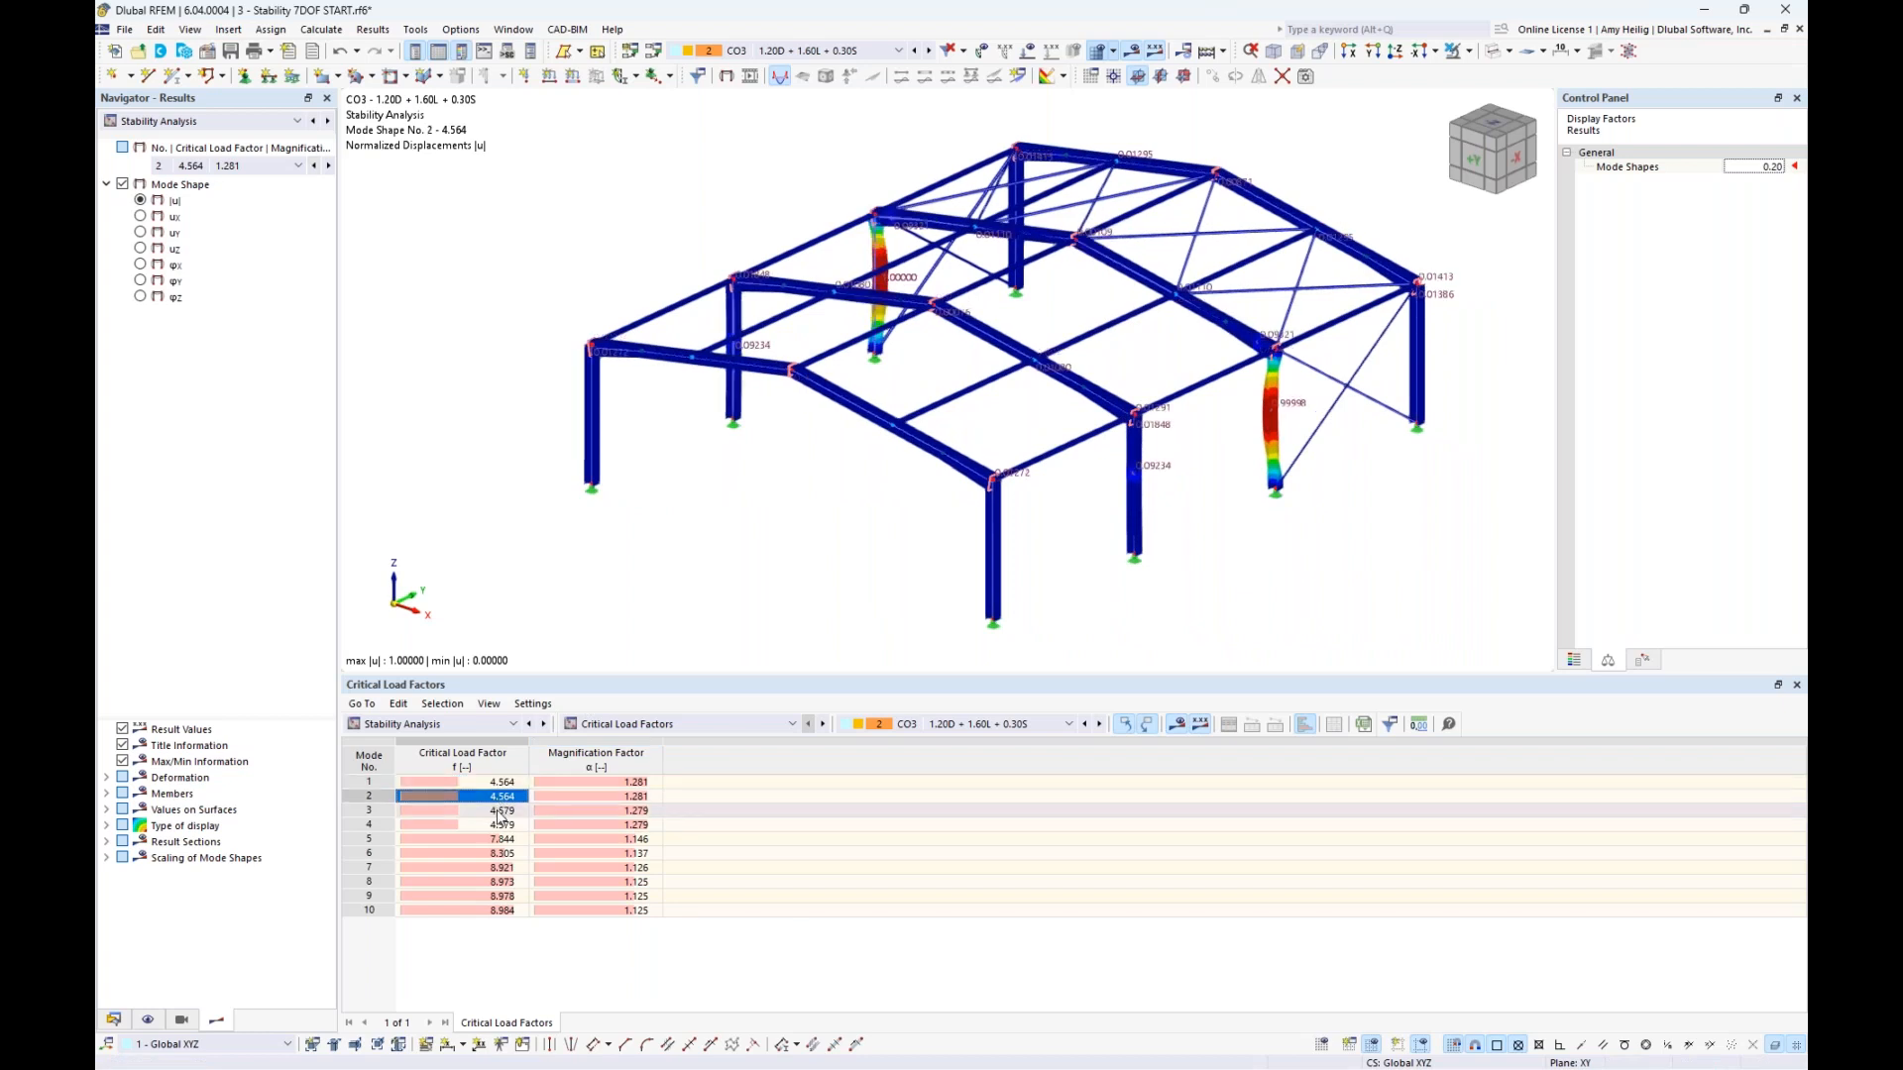
{"action": "left_click", "coordinate": [496, 811]}
{"action": "left_click", "coordinate": [490, 827]}
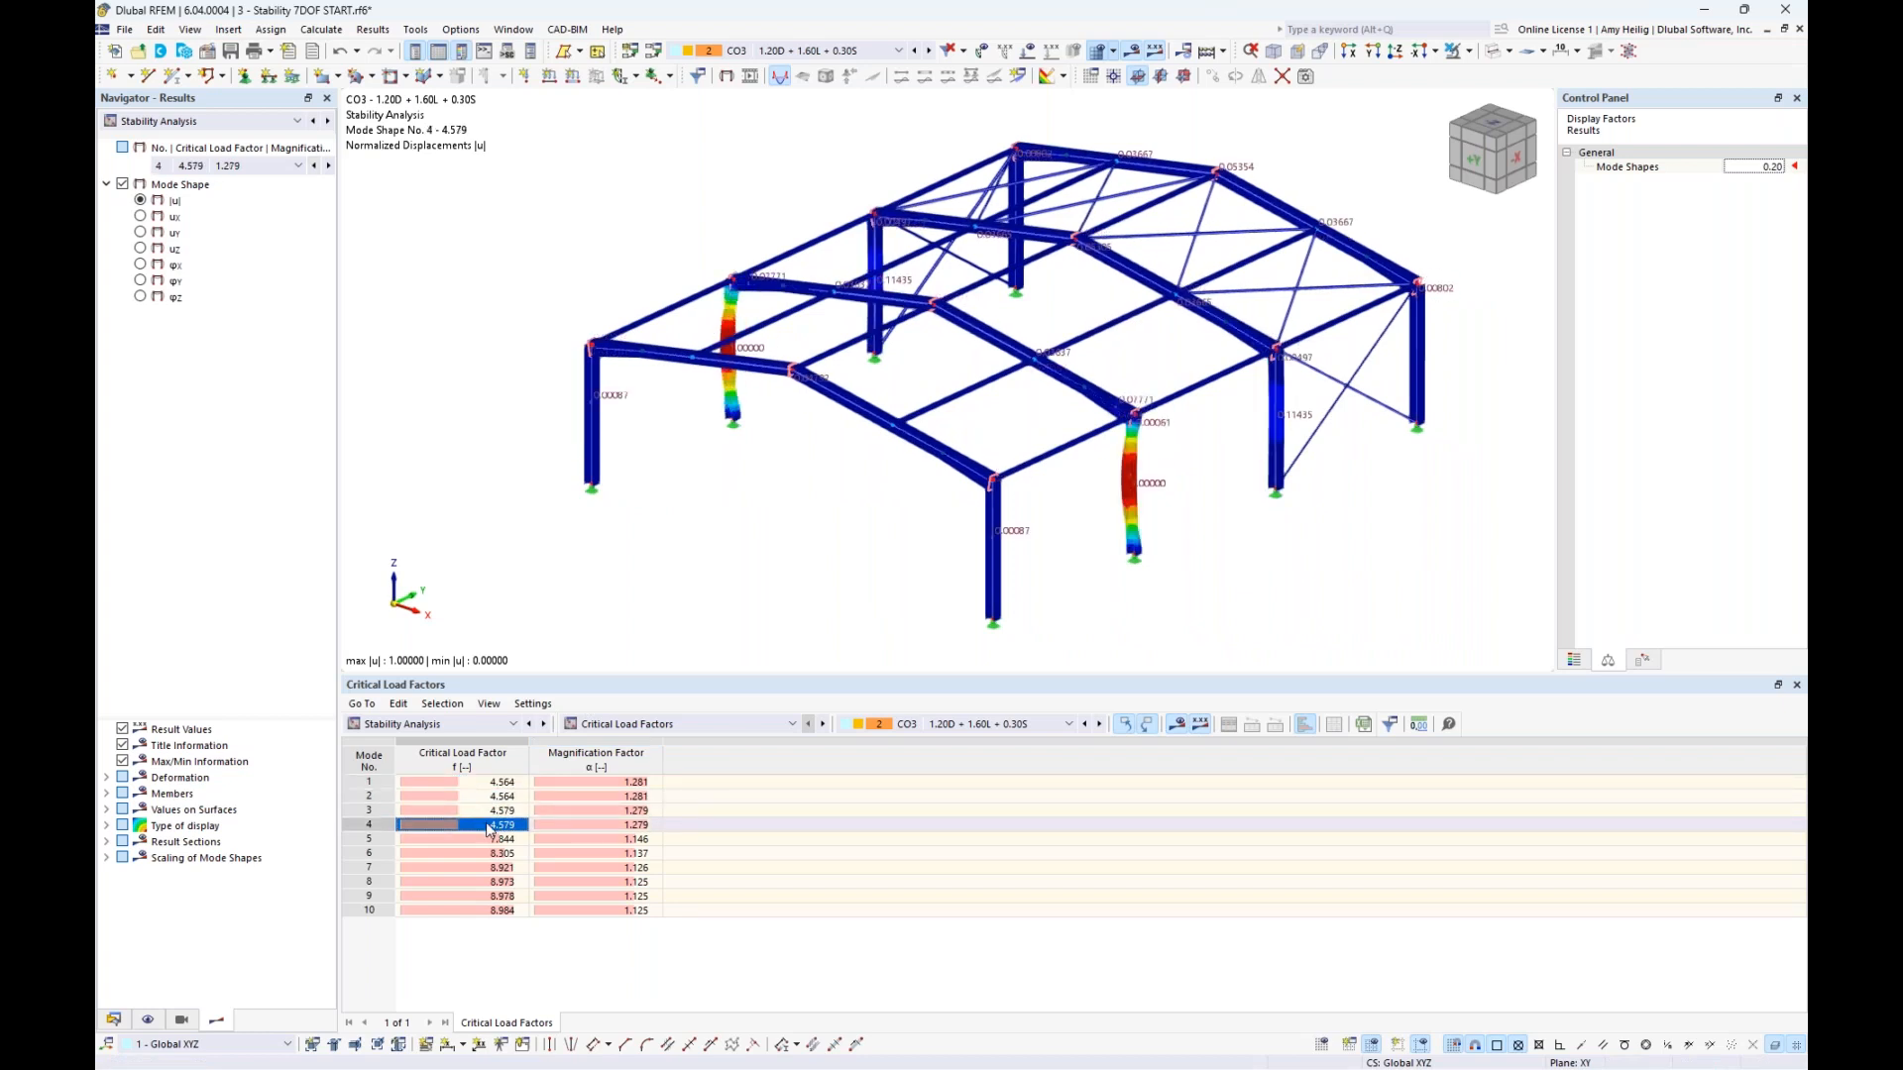
{"action": "left_click", "coordinate": [490, 840]}
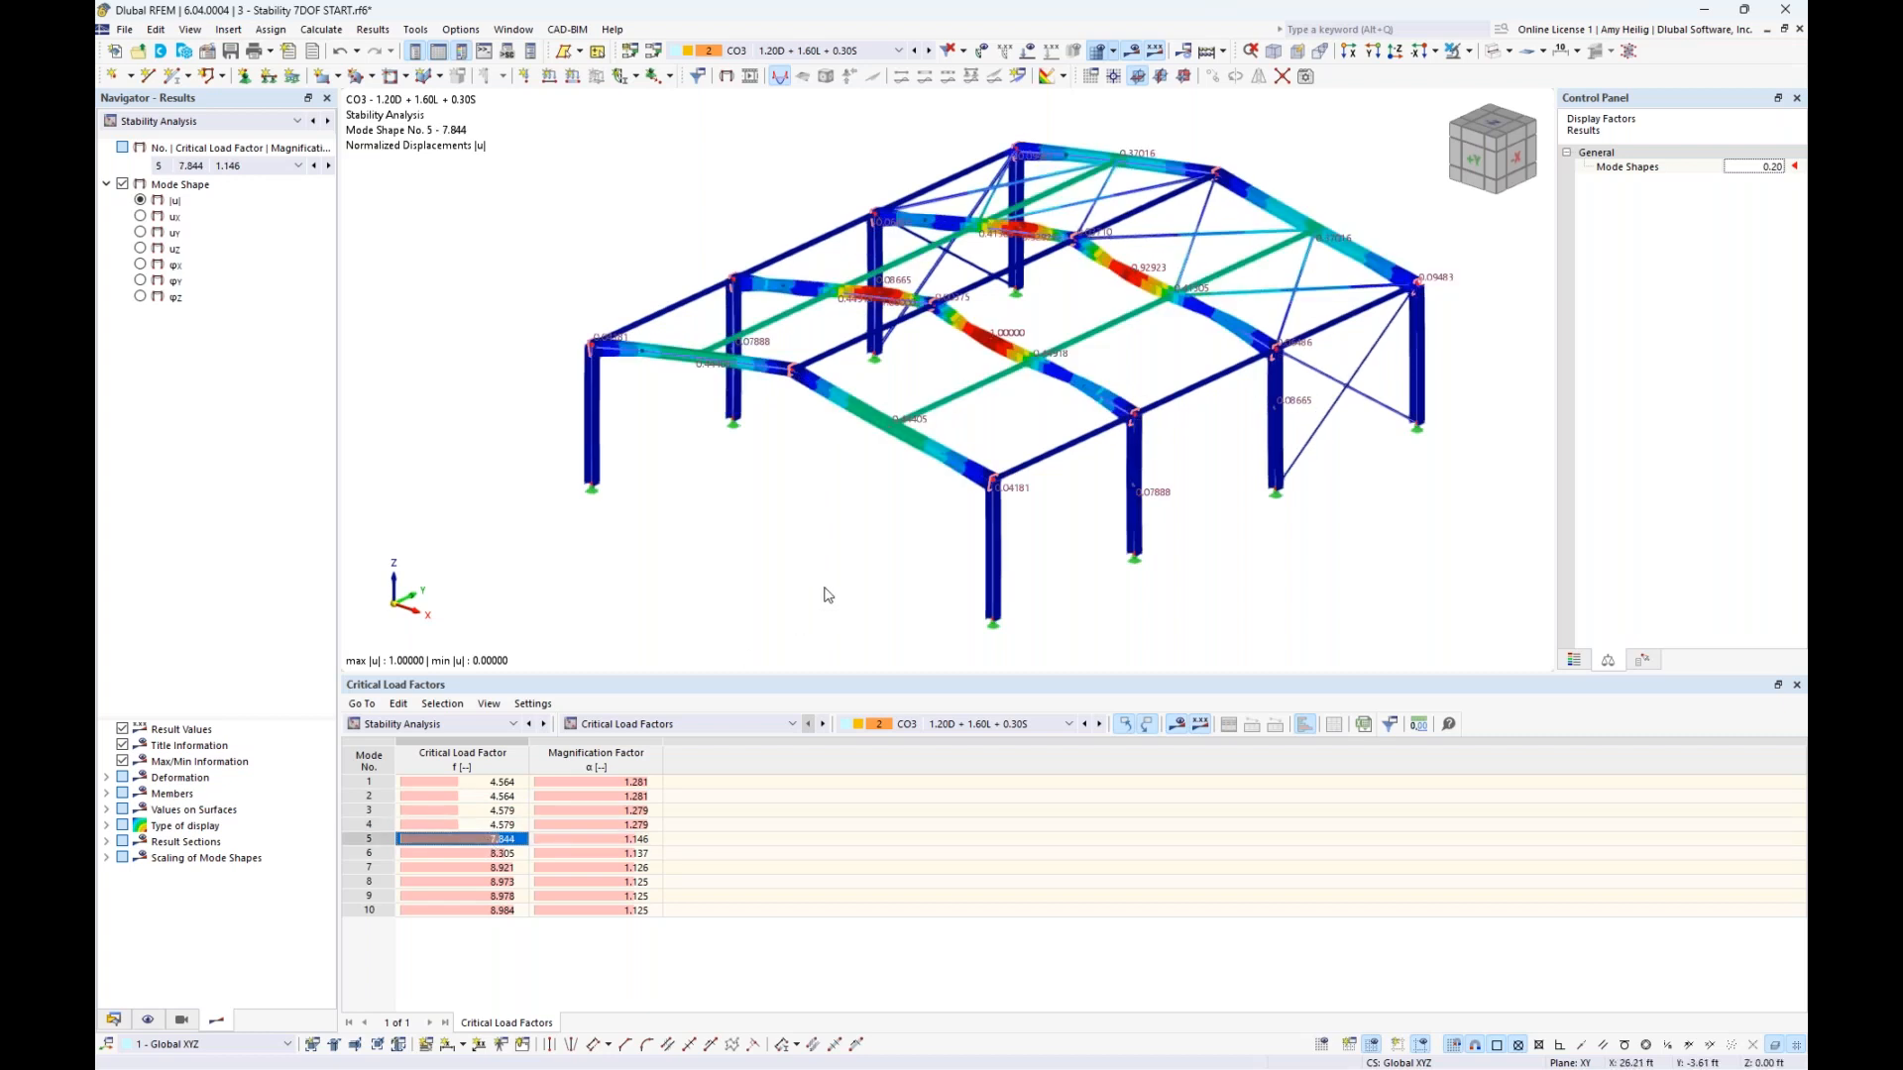
{"action": "middle_click_drag", "start_coordinate": [1041, 431], "coordinate": [923, 400]}
{"action": "scroll", "coordinate": [924, 400], "scroll_direction": "up", "scroll_amount": 3}
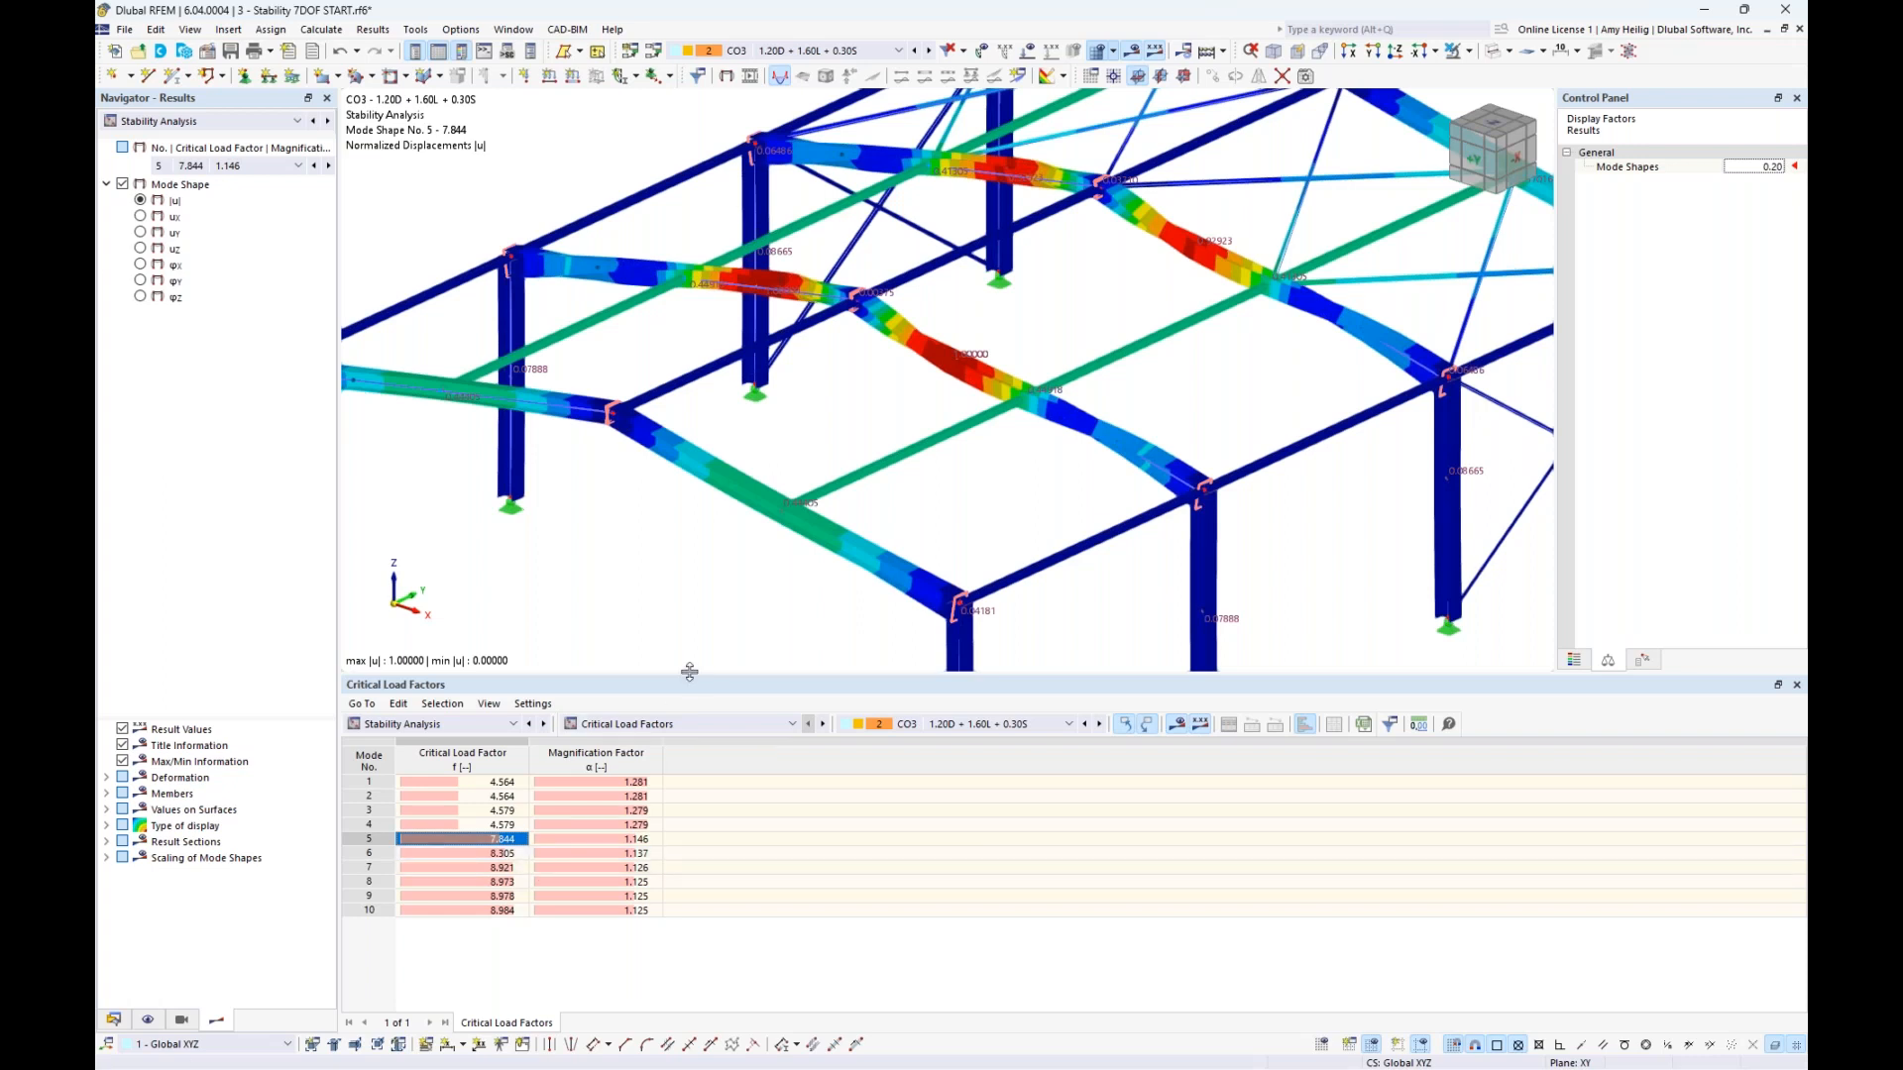
{"action": "scroll", "coordinate": [889, 438], "scroll_direction": "down", "scroll_amount": 5}
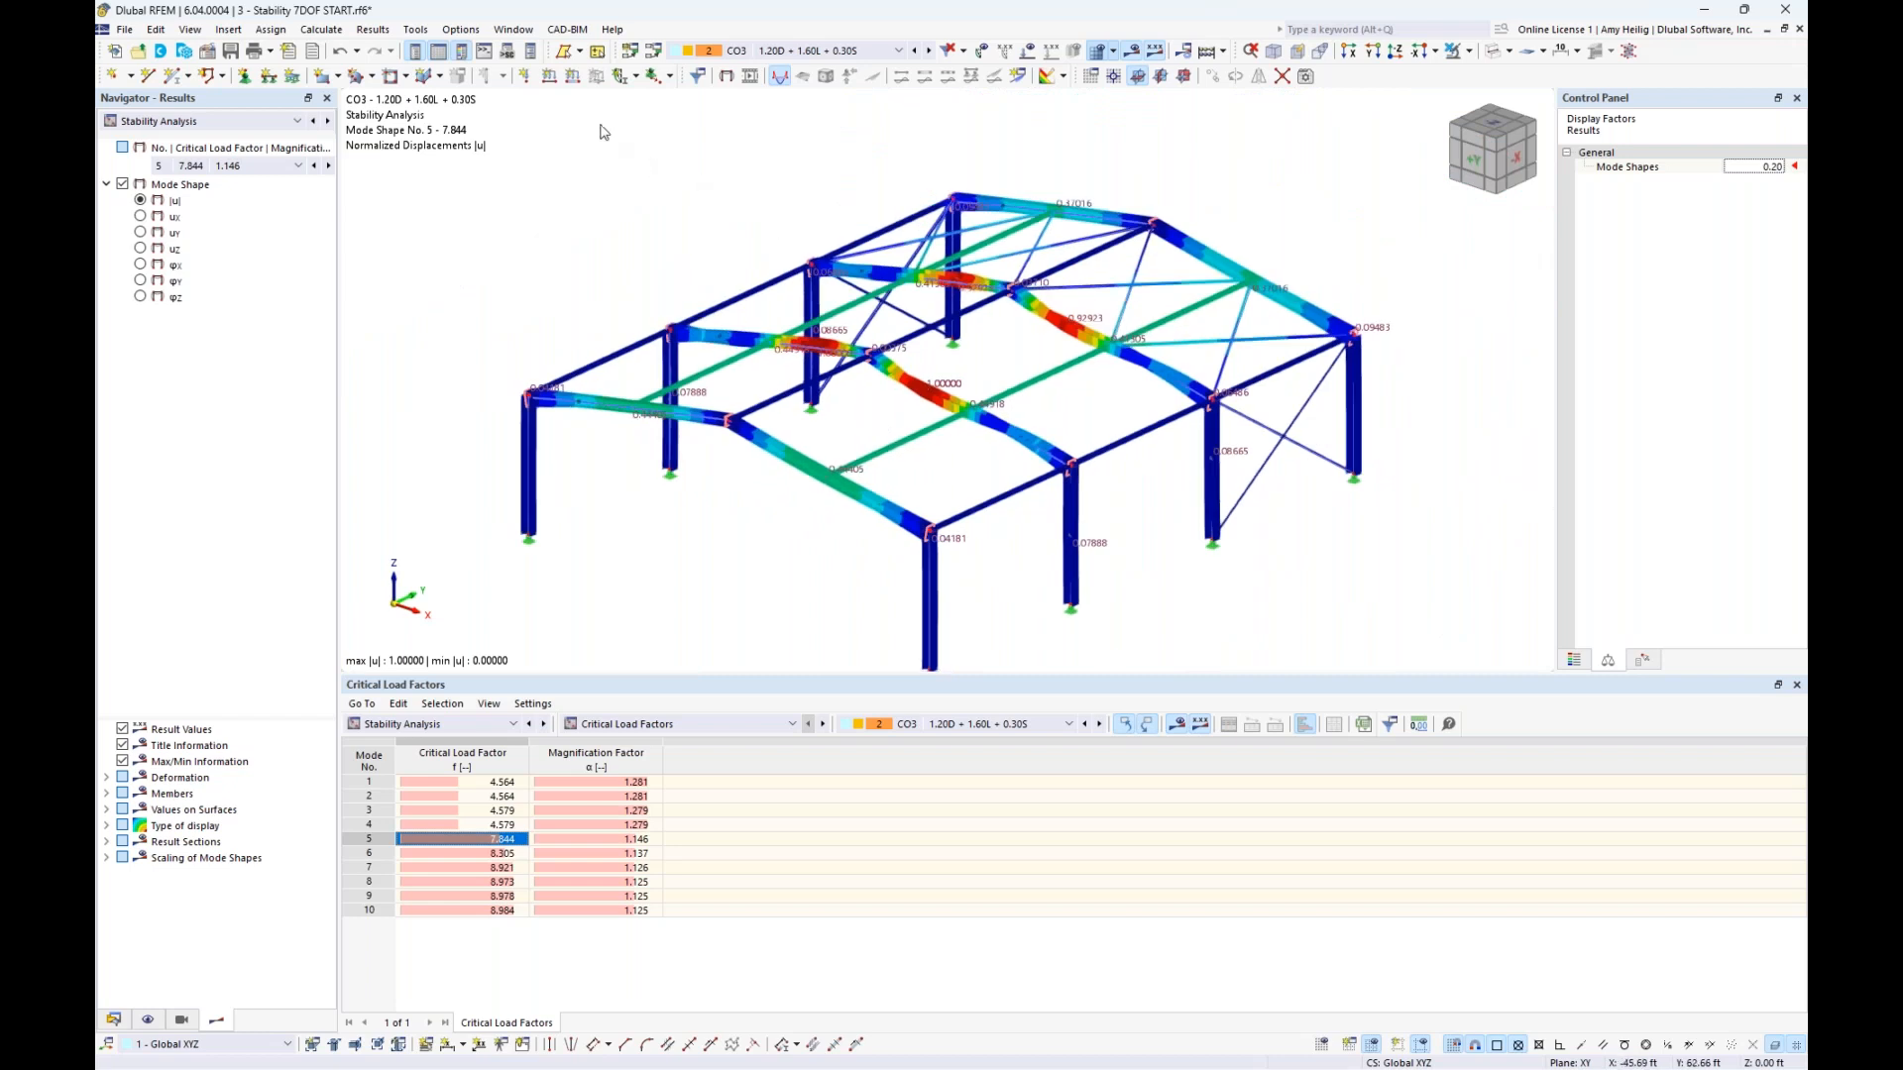
Switch to the model 4 - Tank Stability START.rf6 and centre the tank at a larger scale
{"action": "left_click", "coordinate": [513, 29]}
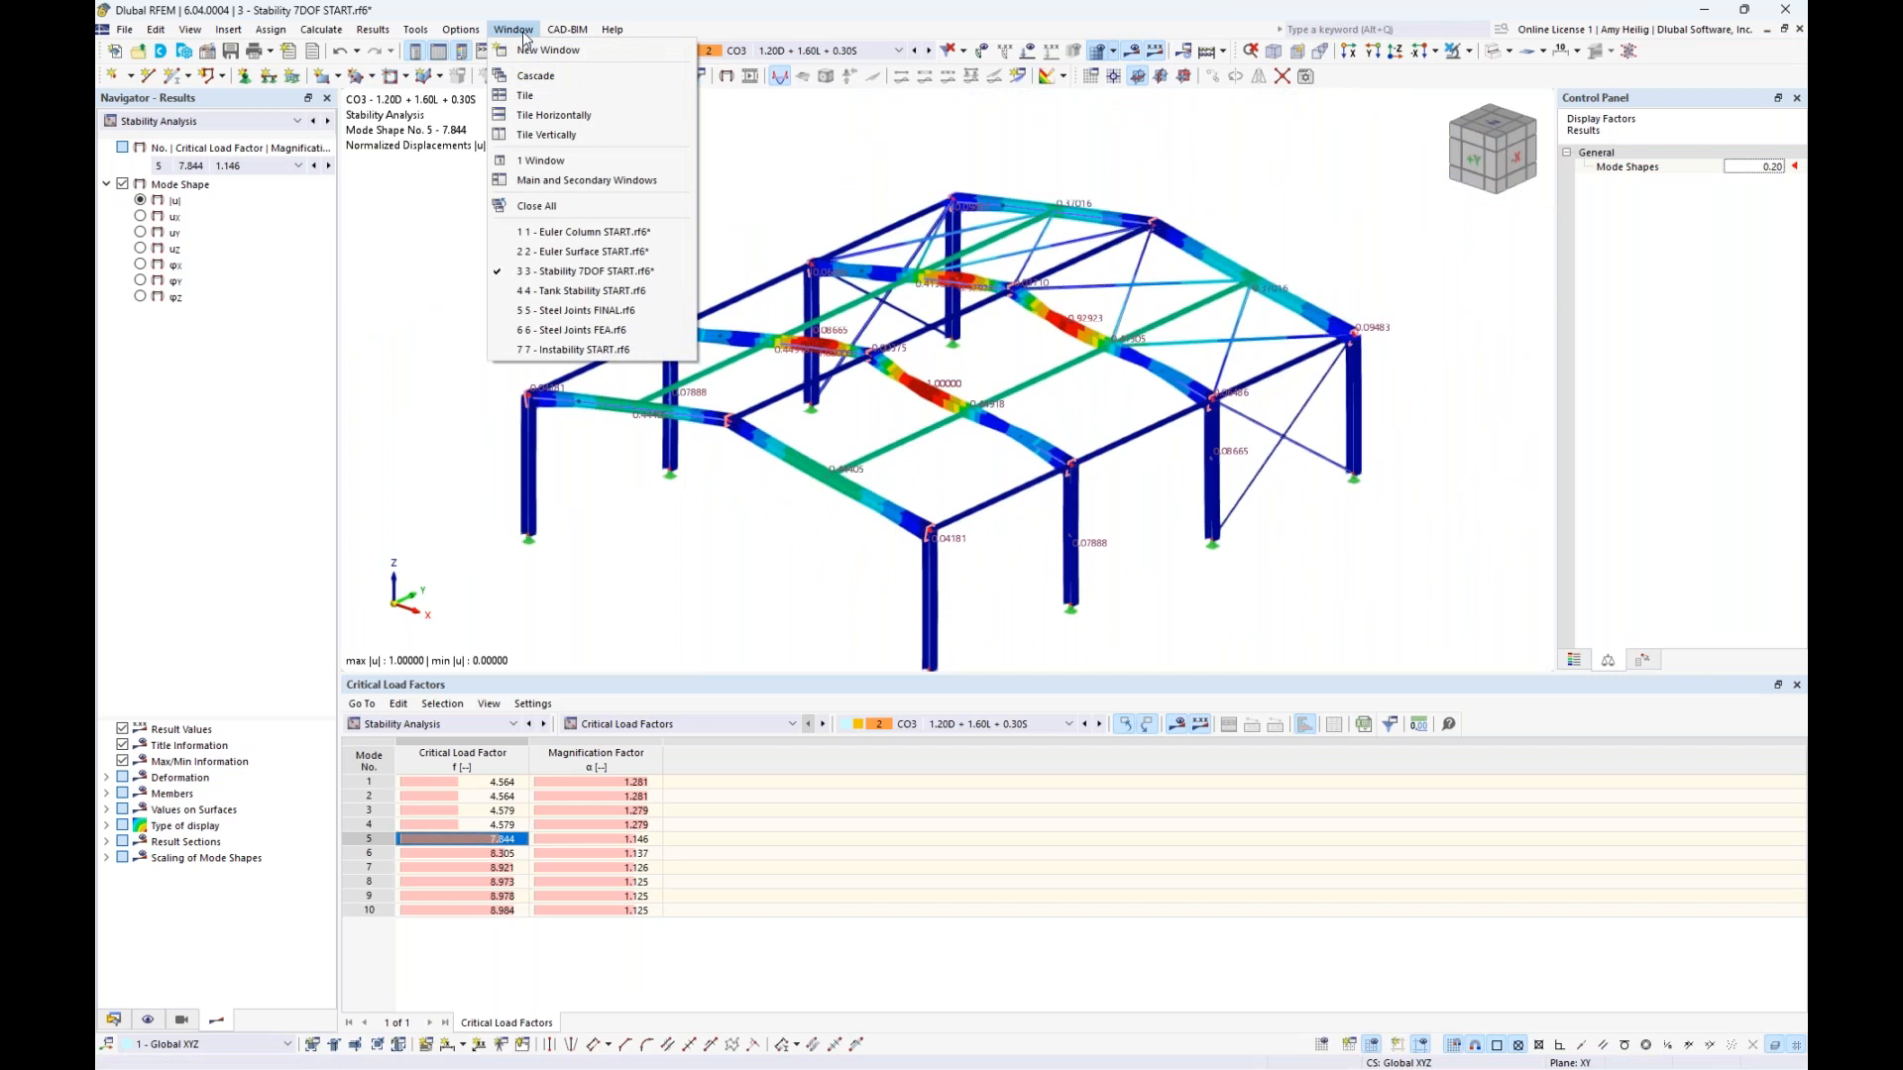
{"action": "left_click", "coordinate": [578, 290]}
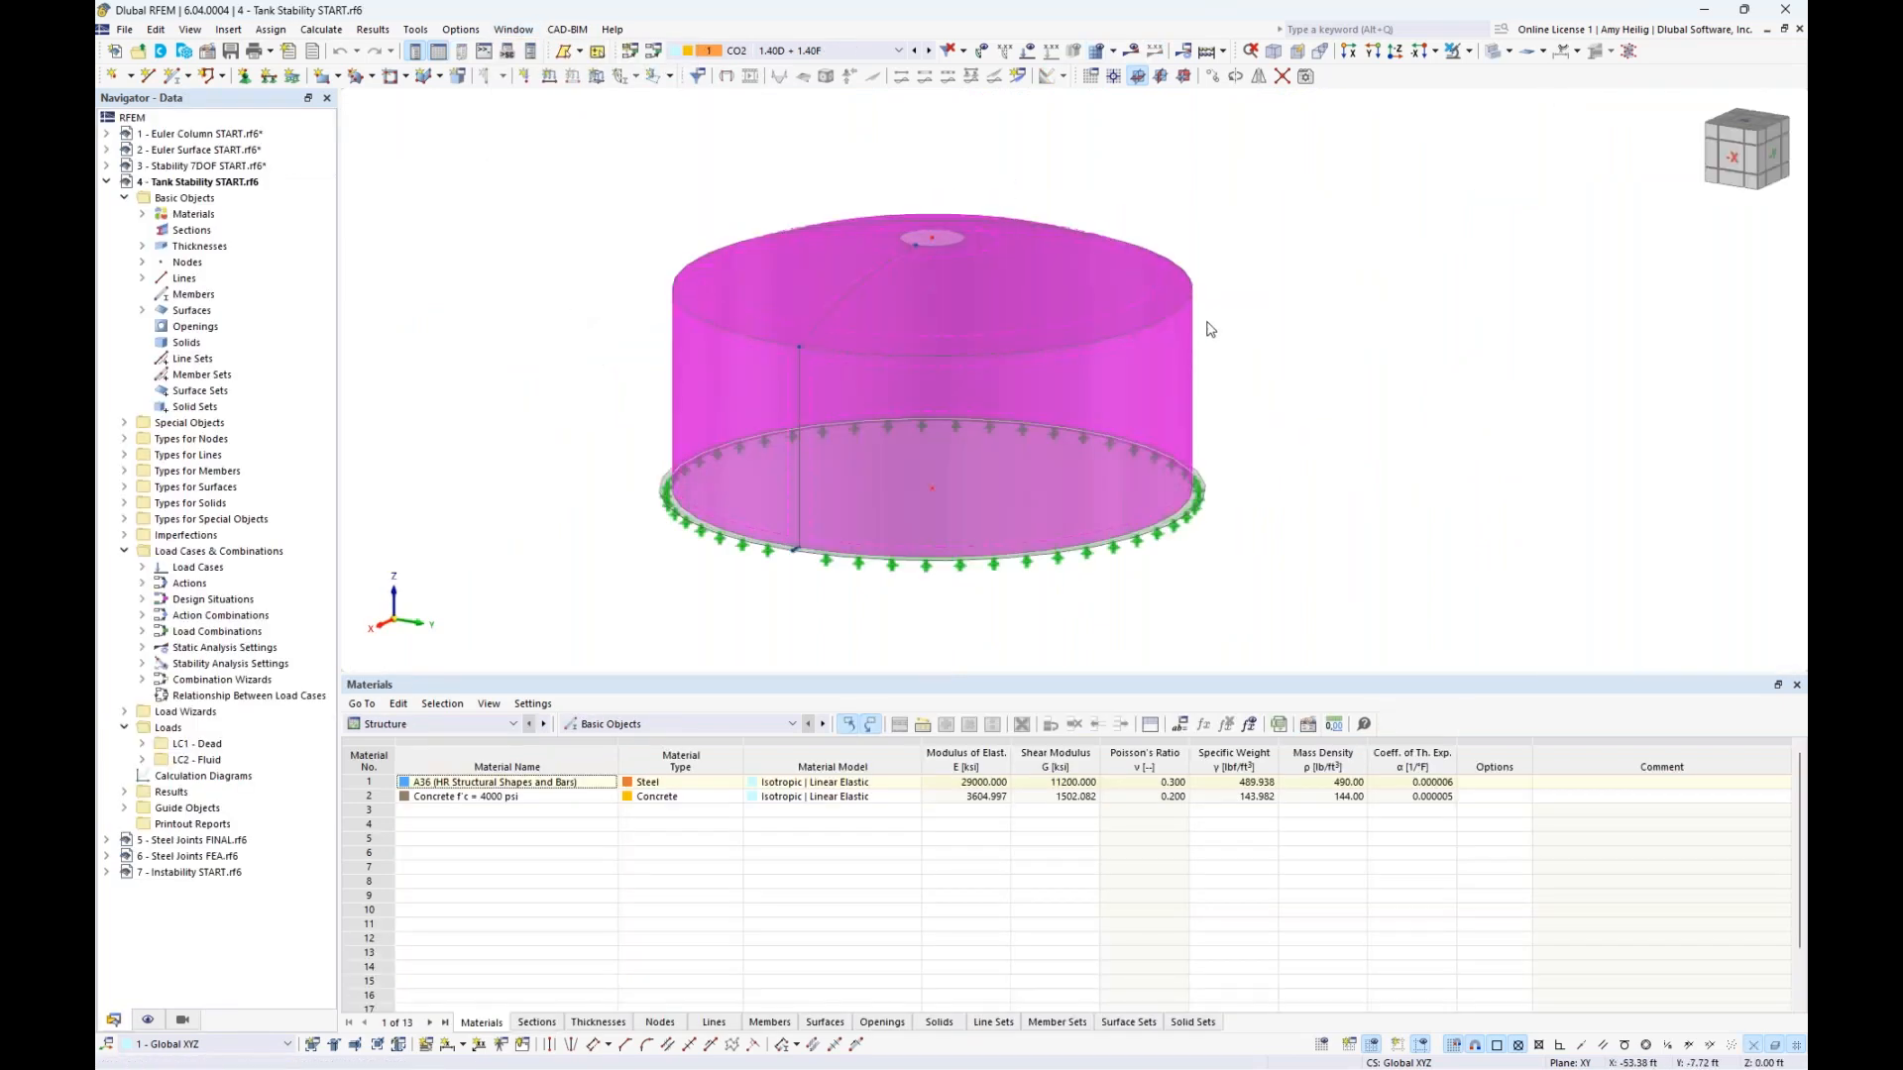
{"action": "middle_click_drag", "start_coordinate": [1270, 416], "coordinate": [1305, 438]}
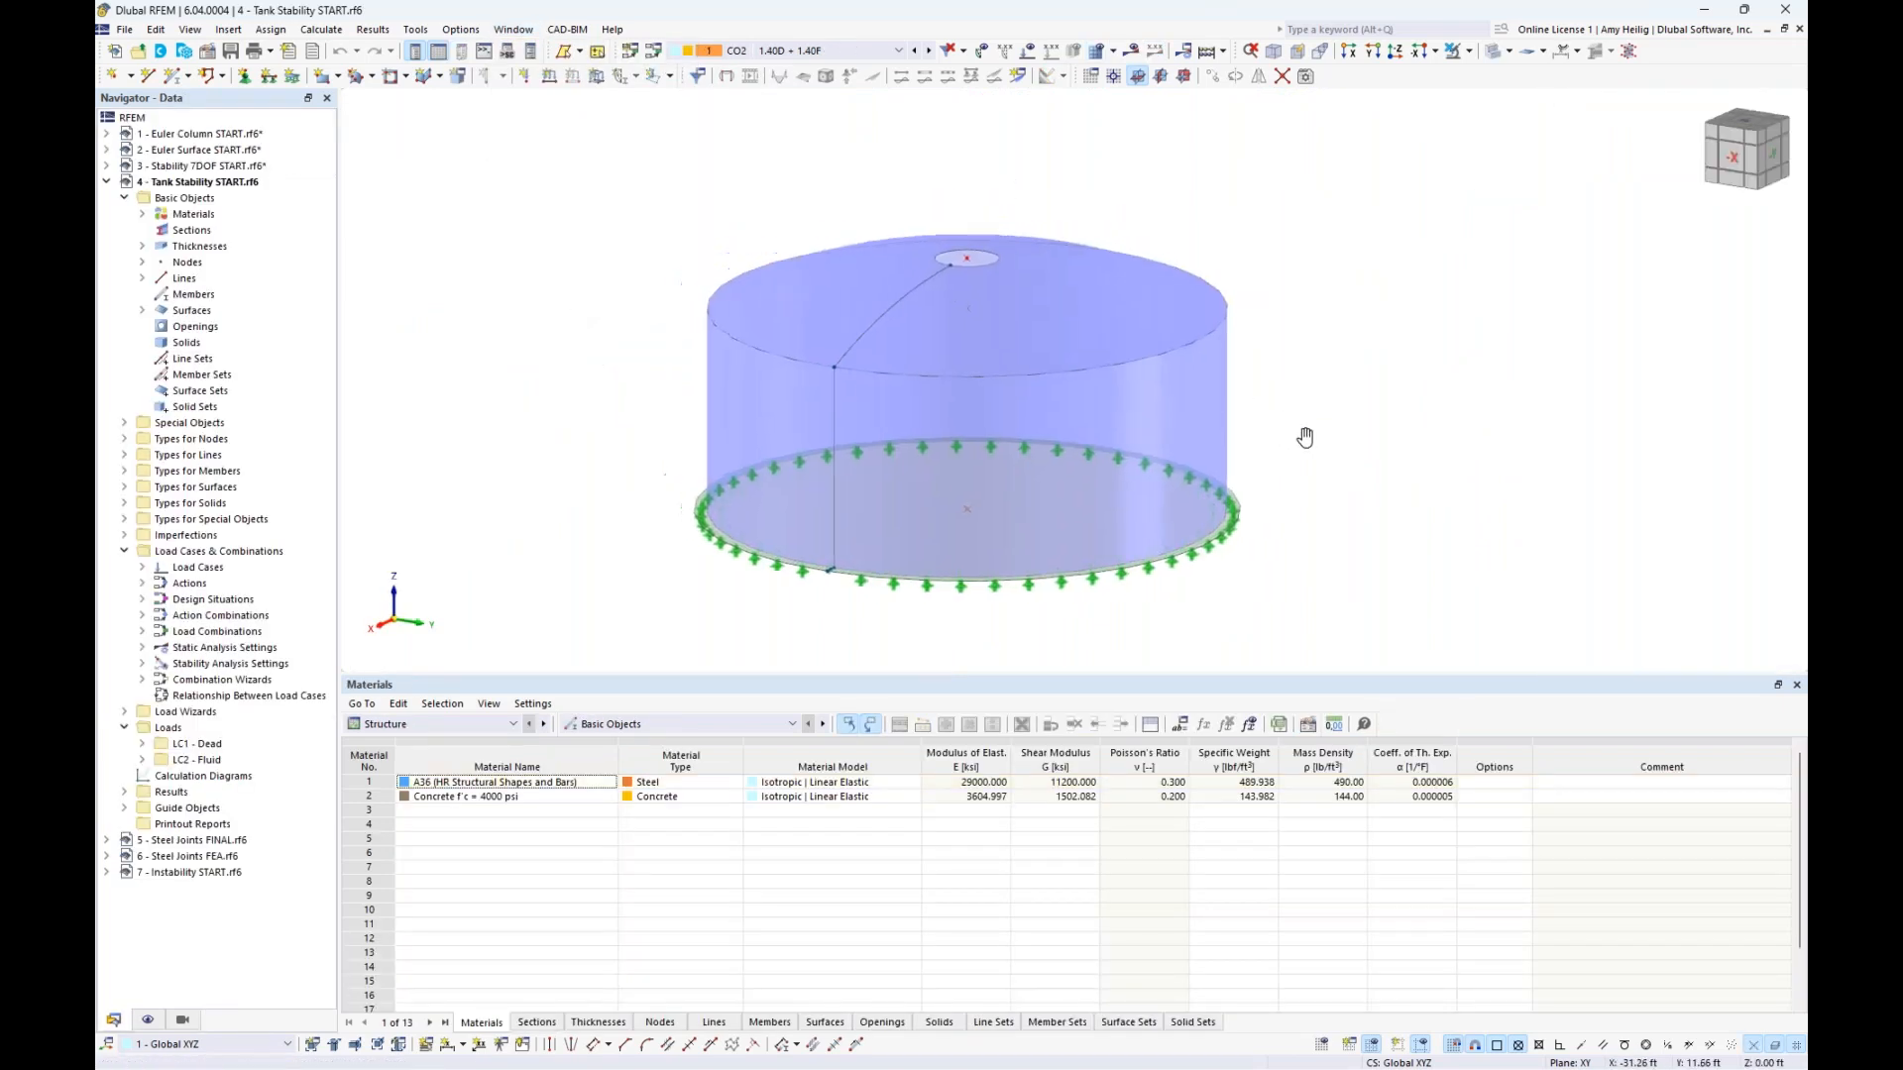
{"action": "scroll", "coordinate": [1318, 436], "scroll_direction": "up", "scroll_amount": 2}
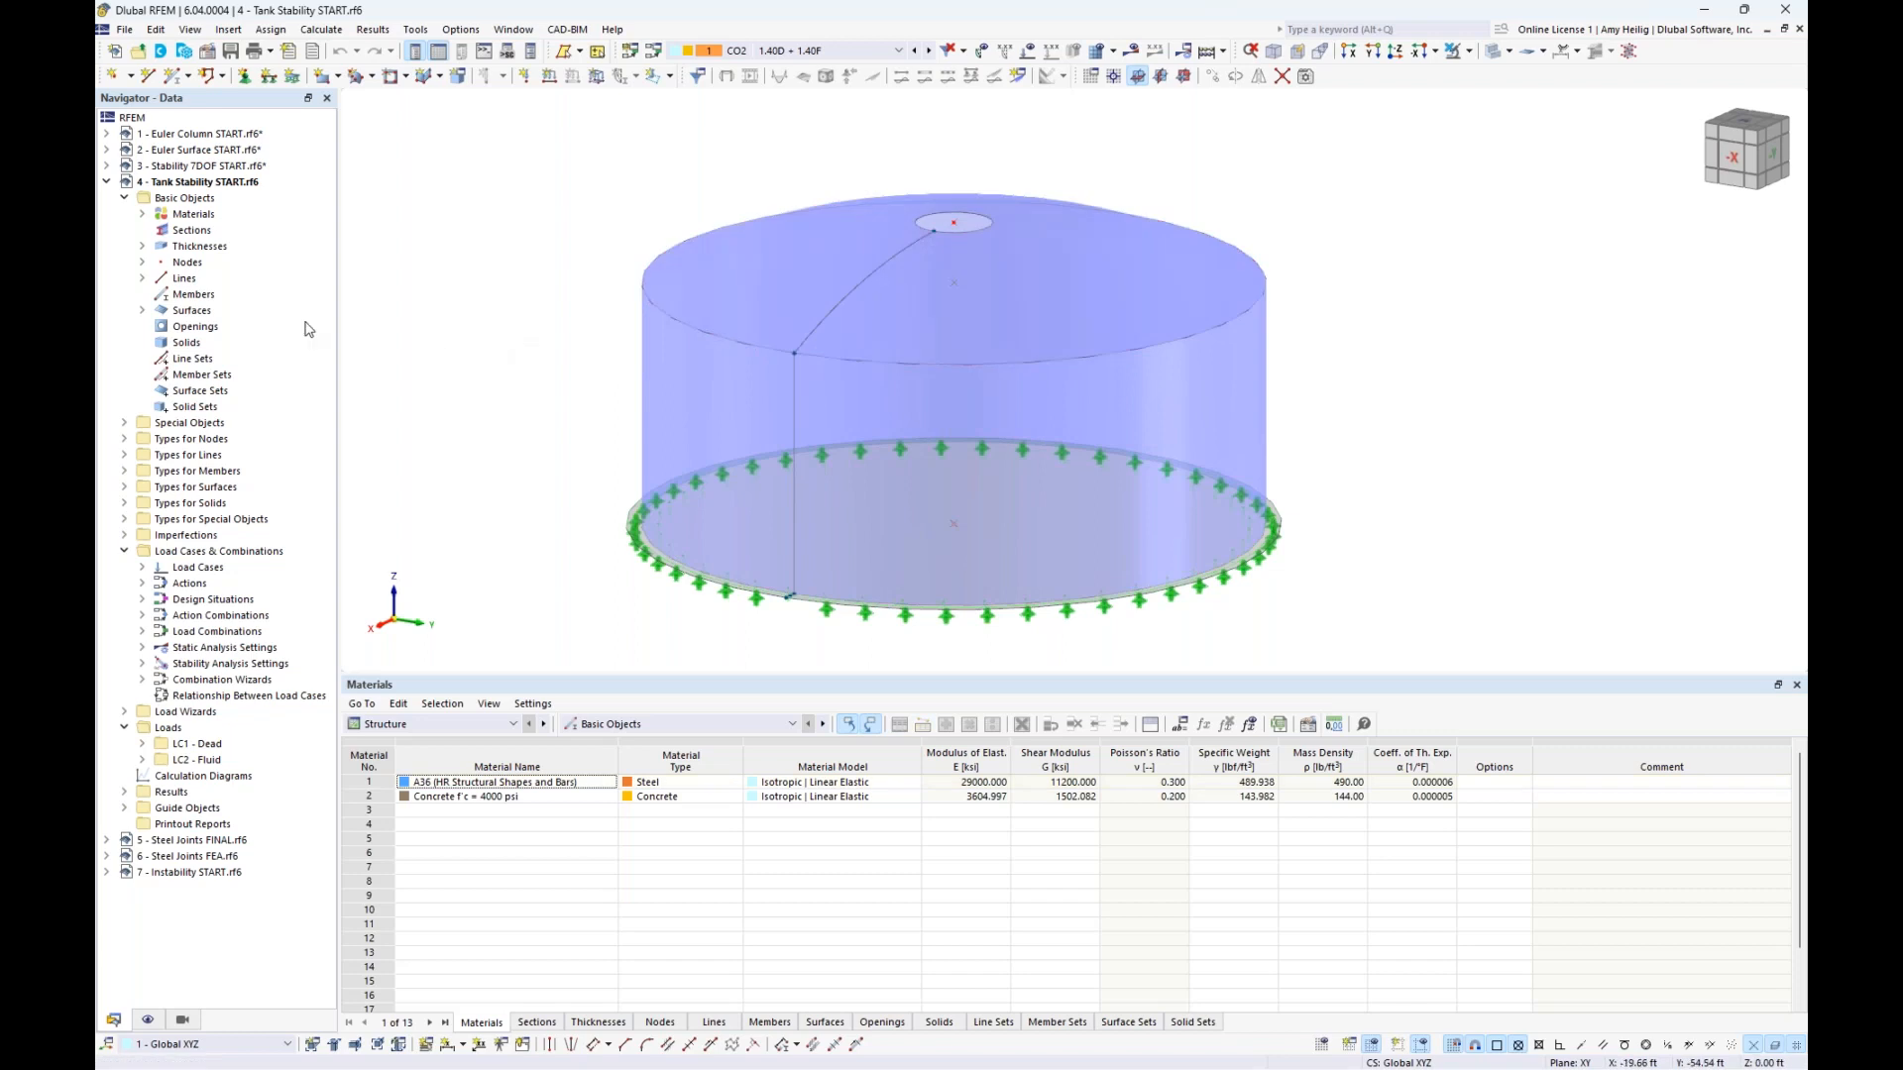
Check which tank surfaces use the 0.500 in A36 steel thickness and which use the 8.000 in concrete thickness
{"action": "left_click", "coordinate": [142, 245]}
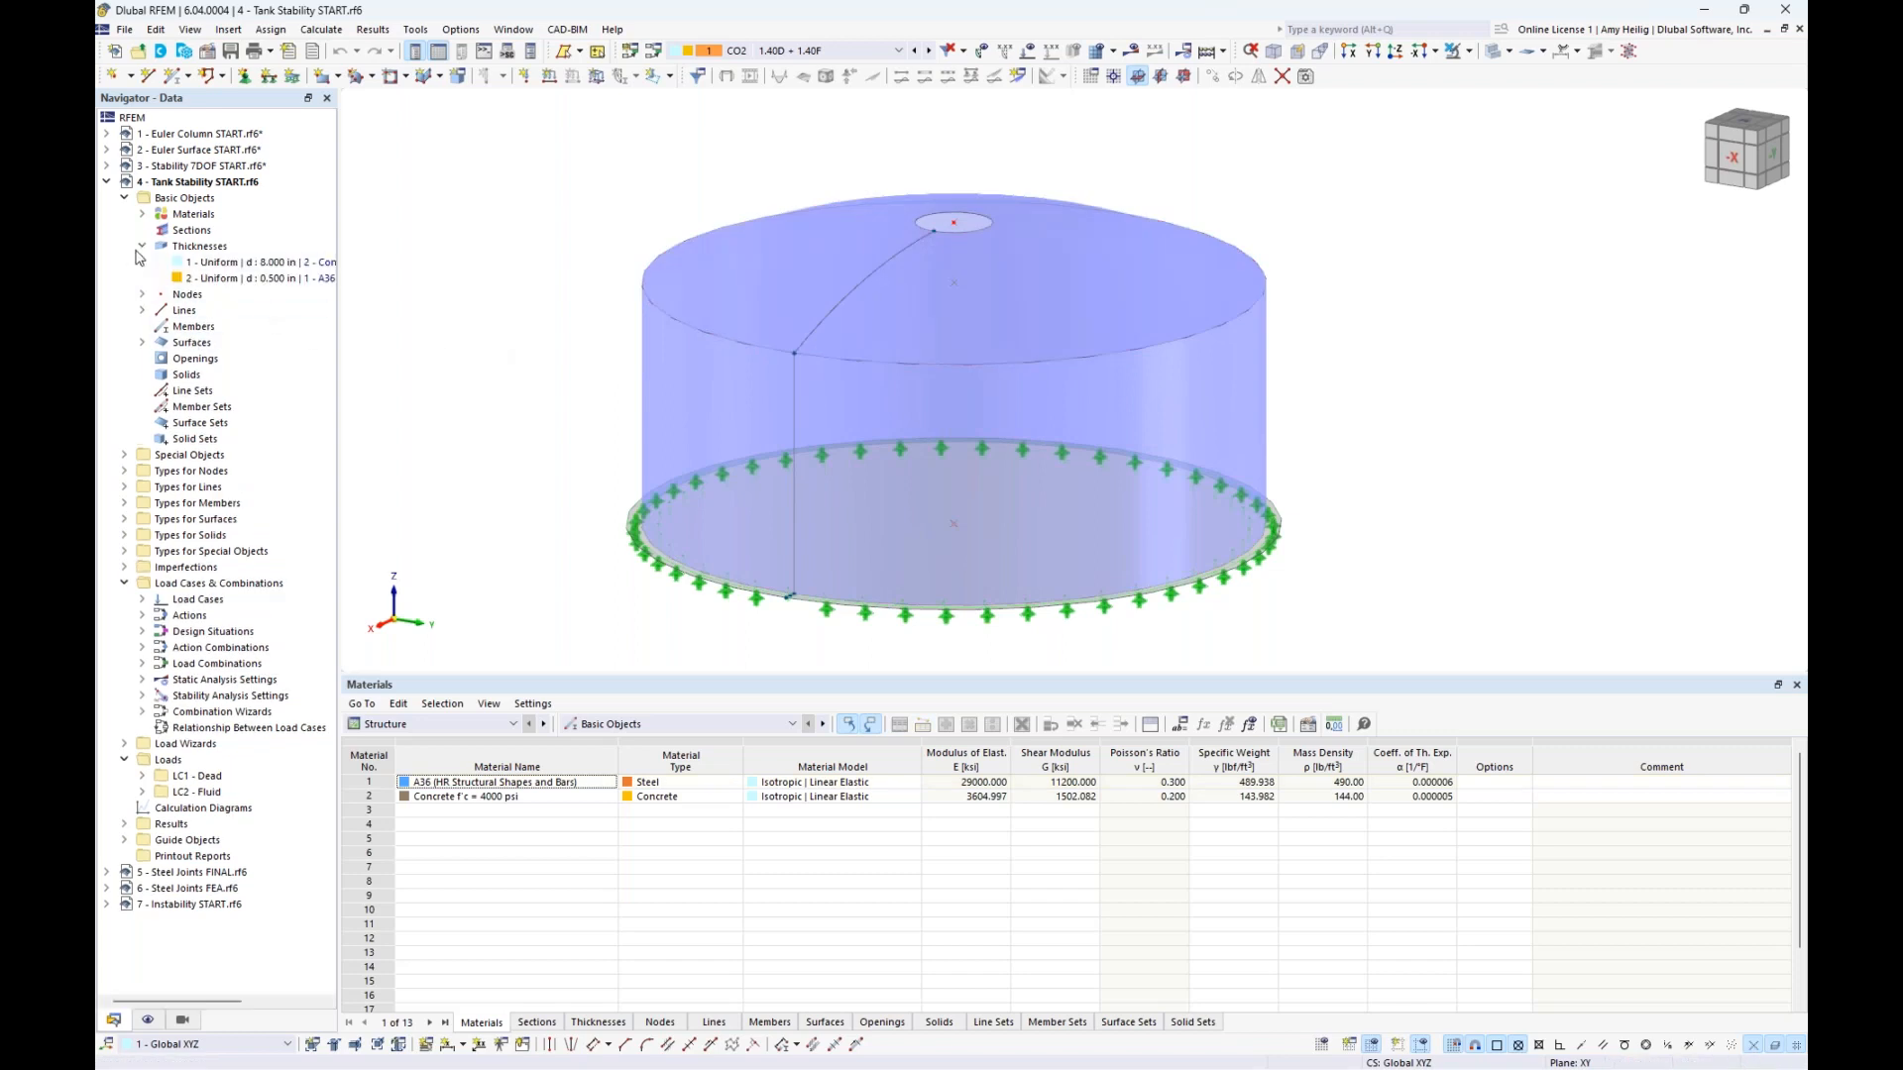
{"action": "left_click", "coordinate": [191, 281]}
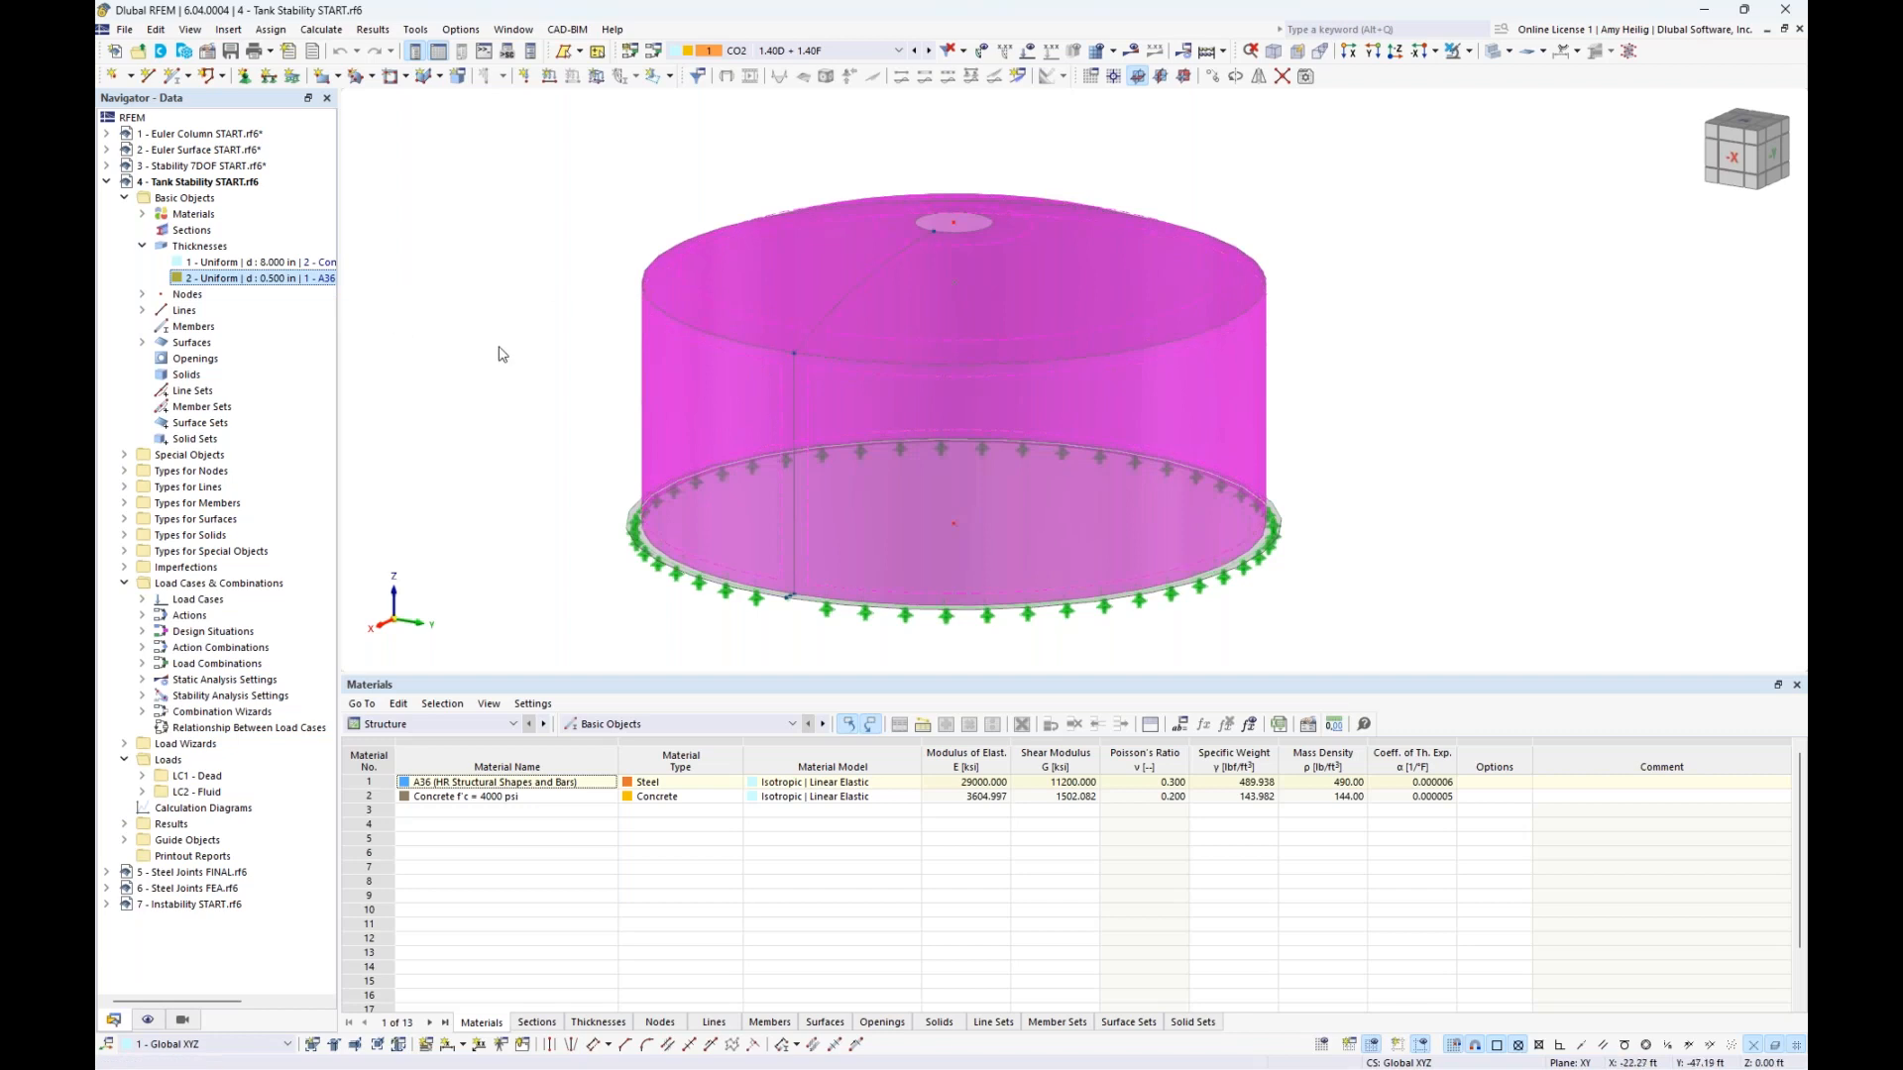
{"action": "left_click", "coordinate": [294, 265]}
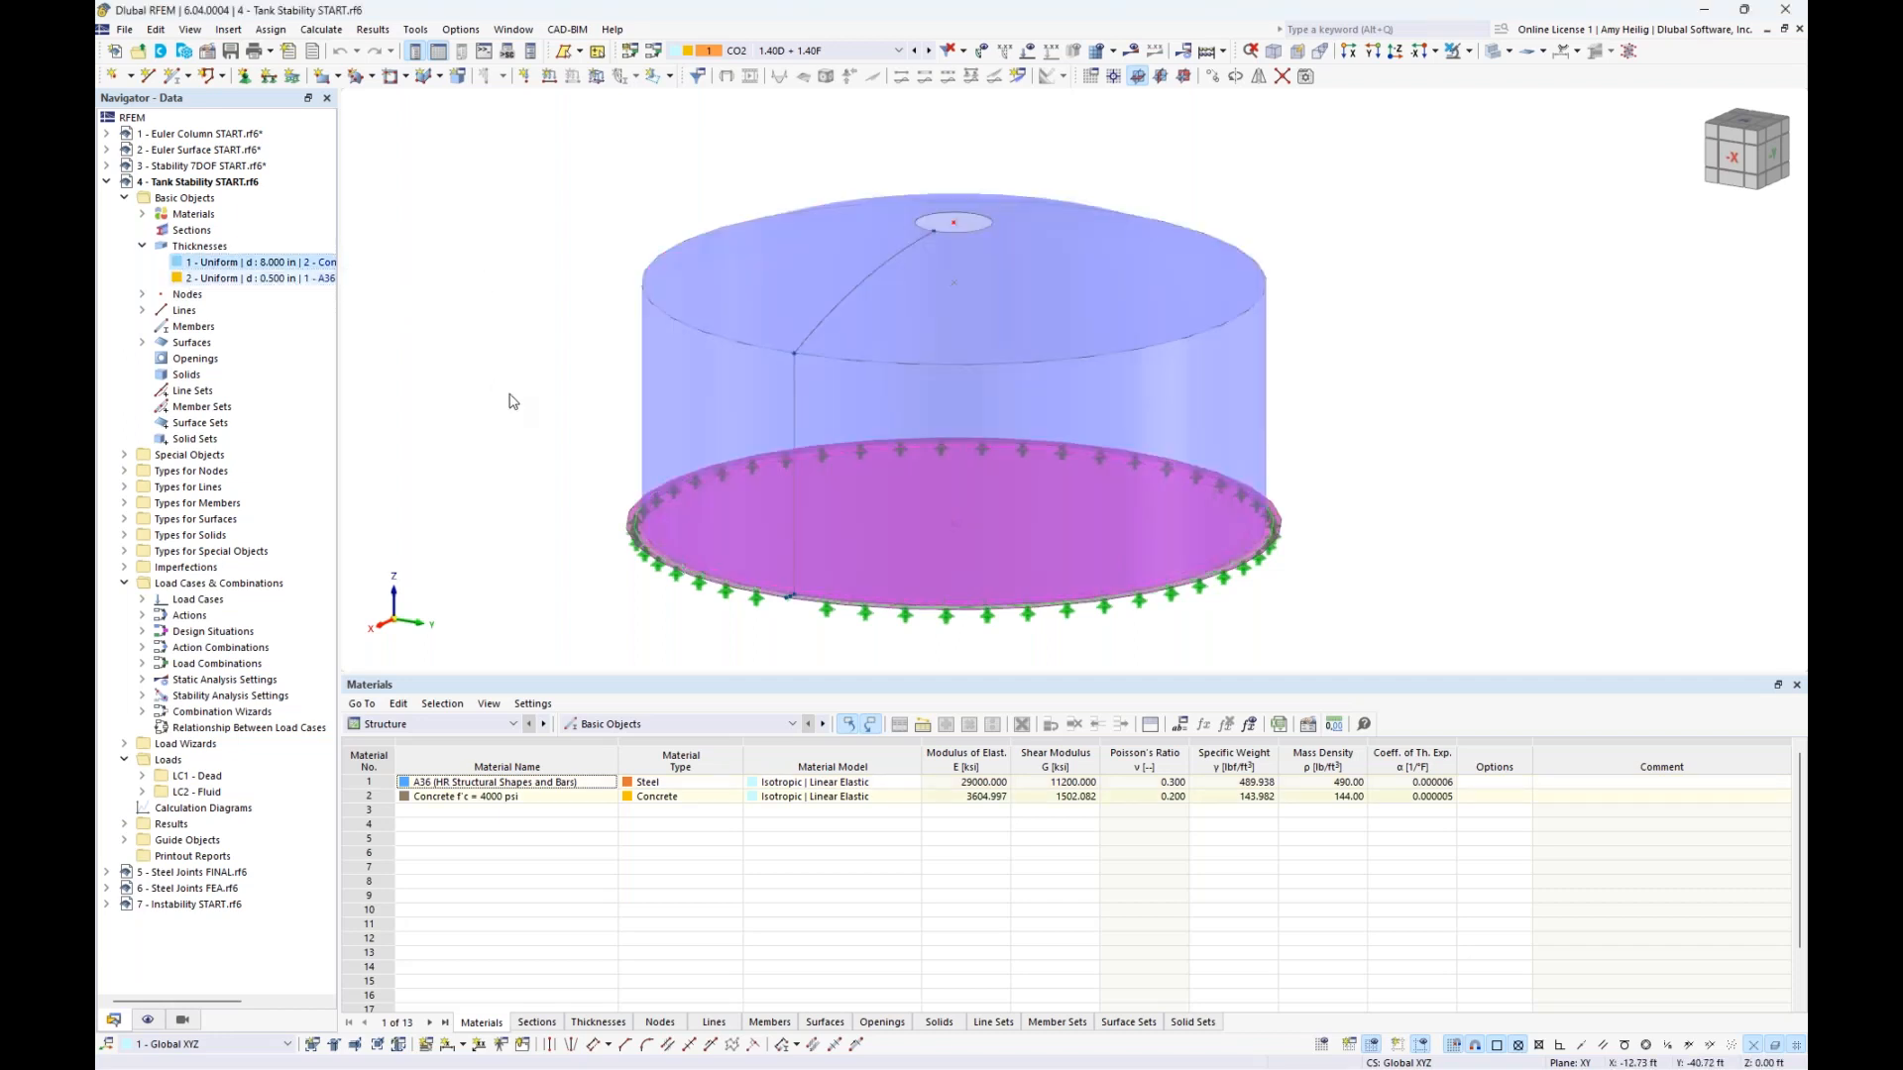
{"action": "left_click", "coordinate": [142, 247]}
{"action": "middle_click_drag", "start_coordinate": [462, 405], "coordinate": [512, 392]}
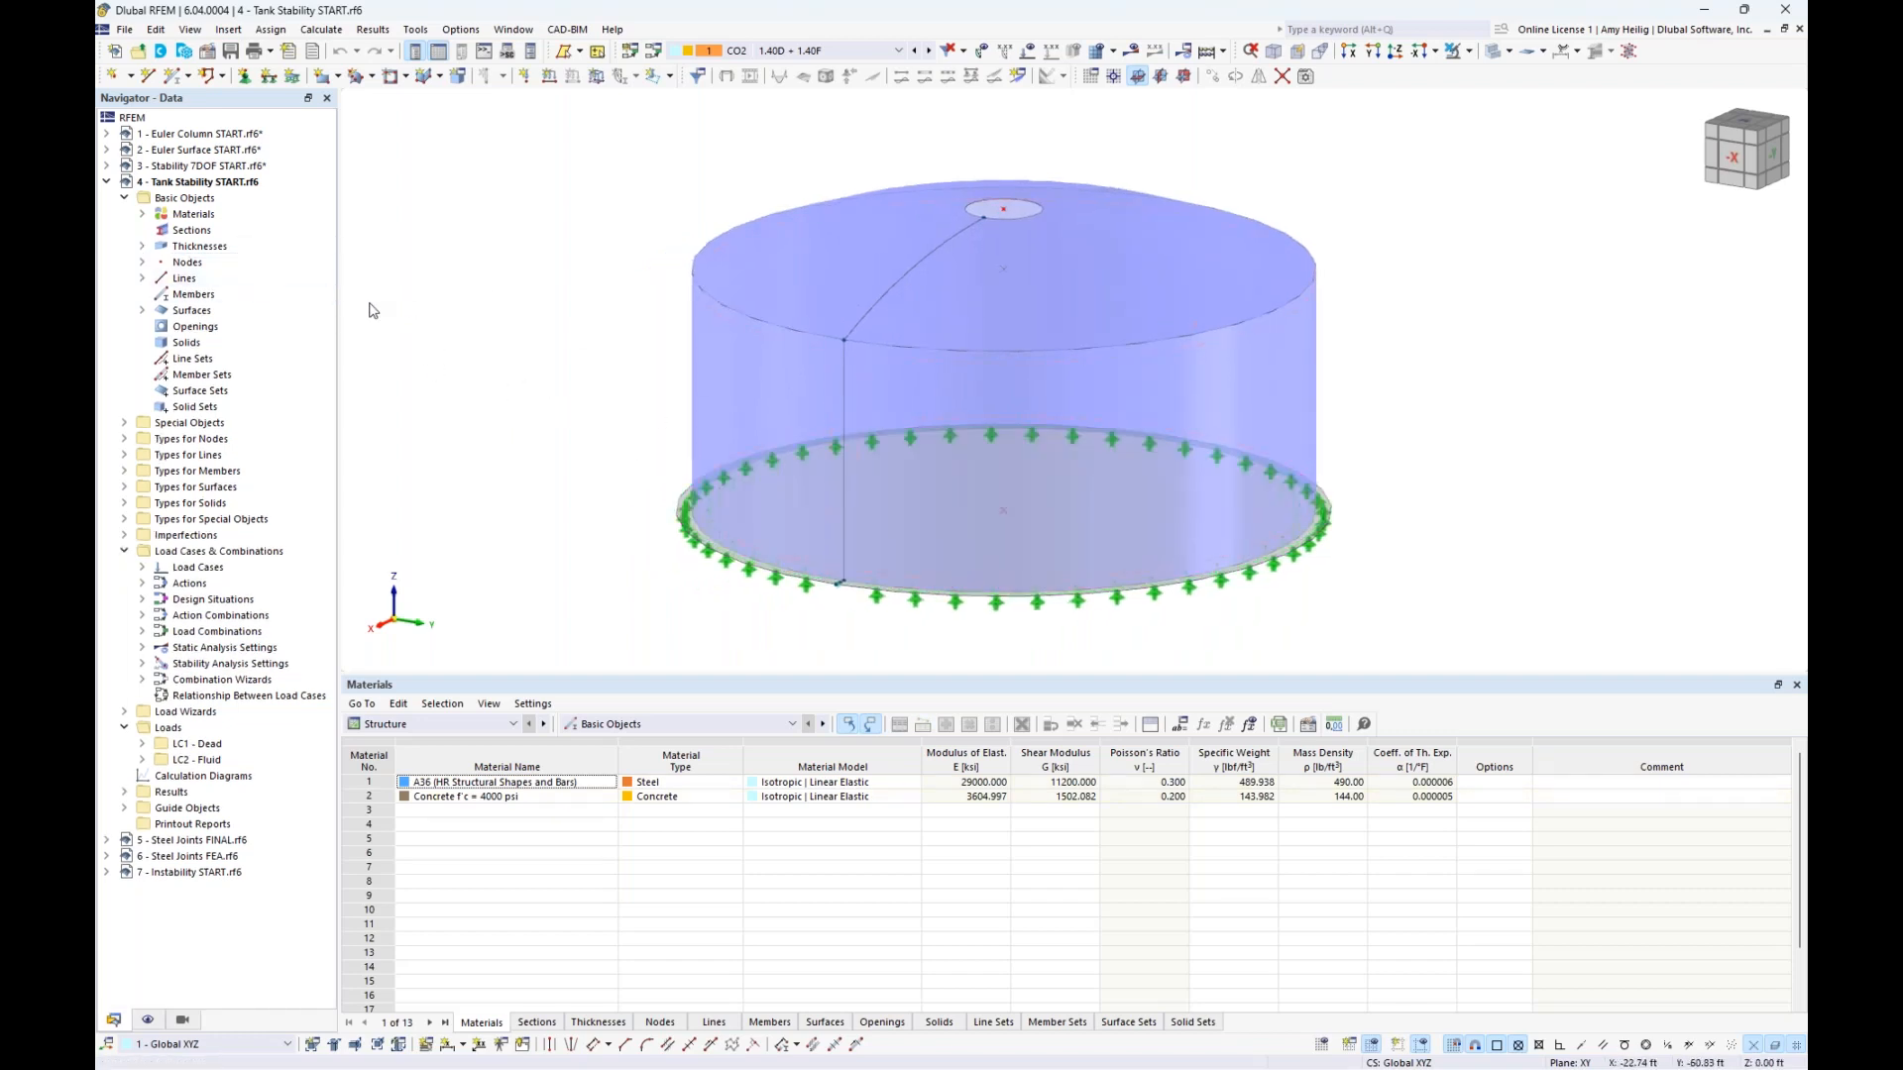
Open the Block Manager and browse to the circular blocks under Silos and Storage Tanks
{"action": "left_click", "coordinate": [184, 55]}
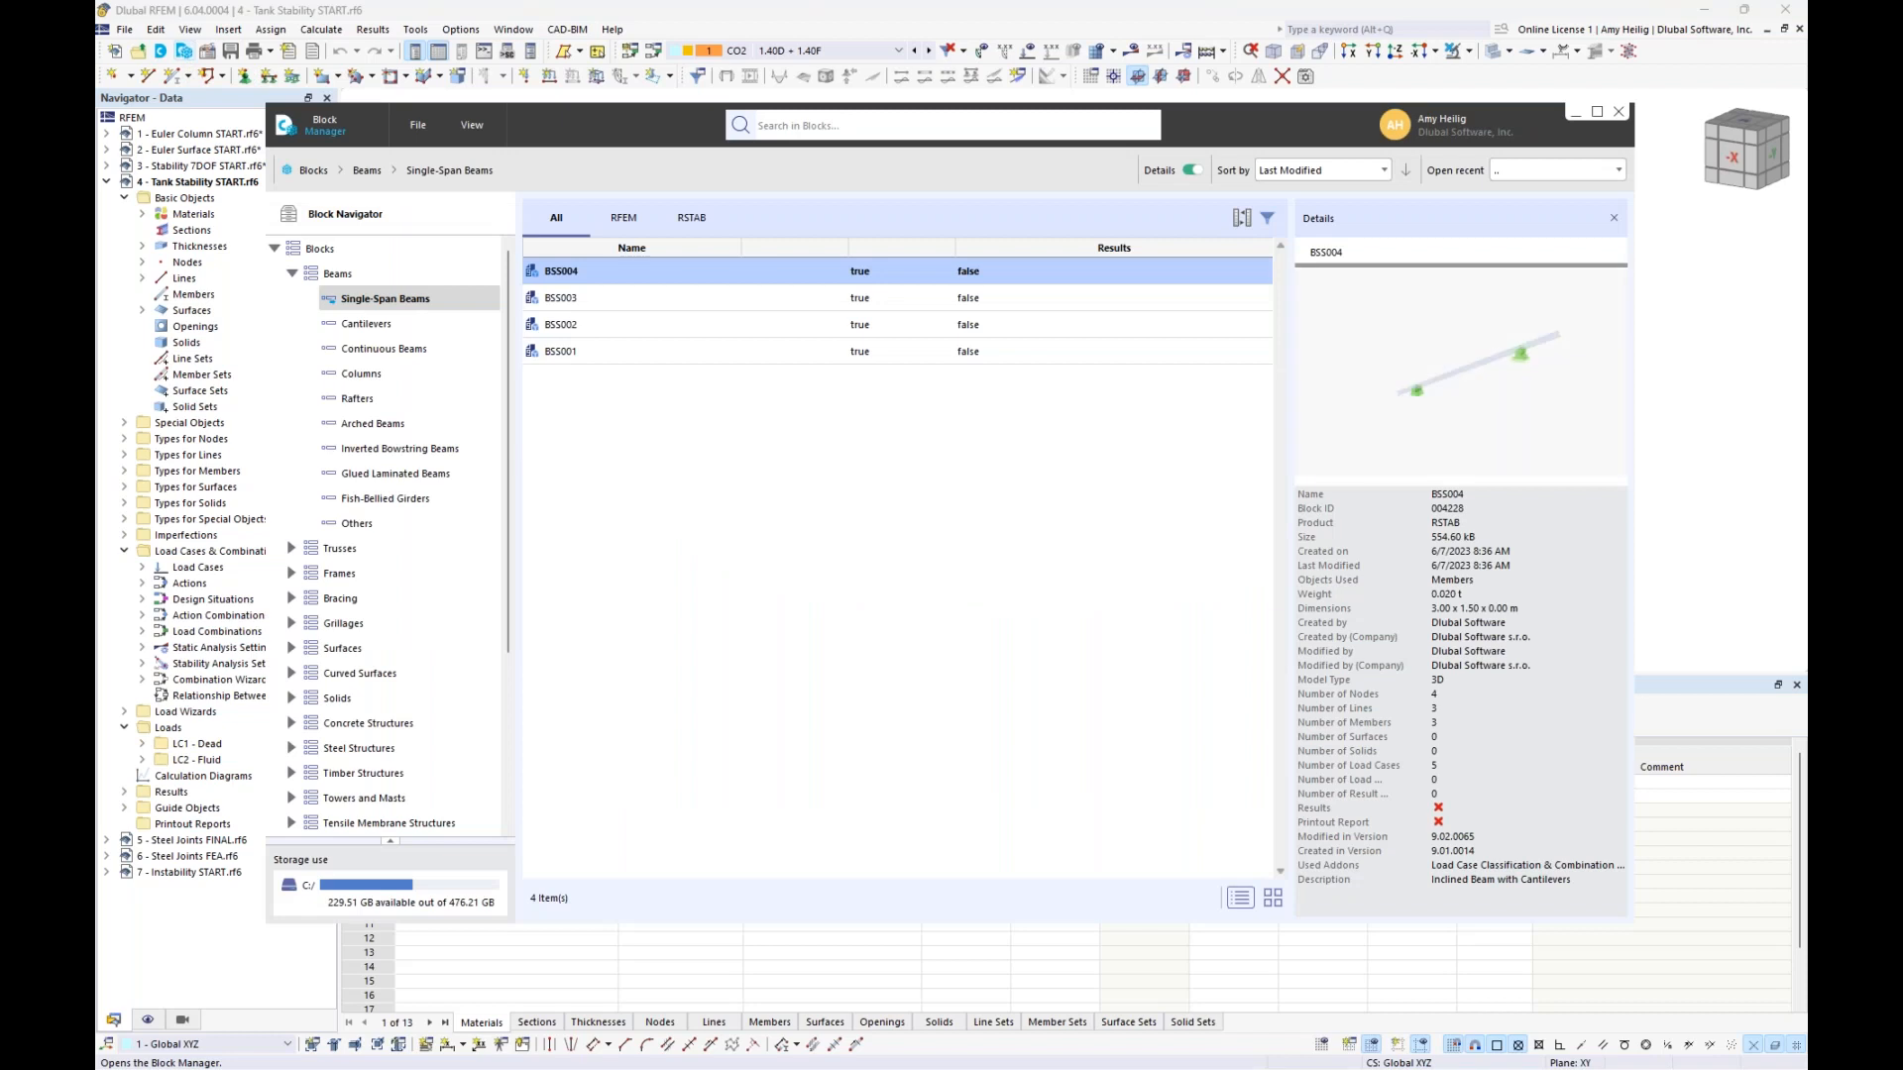
{"action": "left_click", "coordinate": [291, 273]}
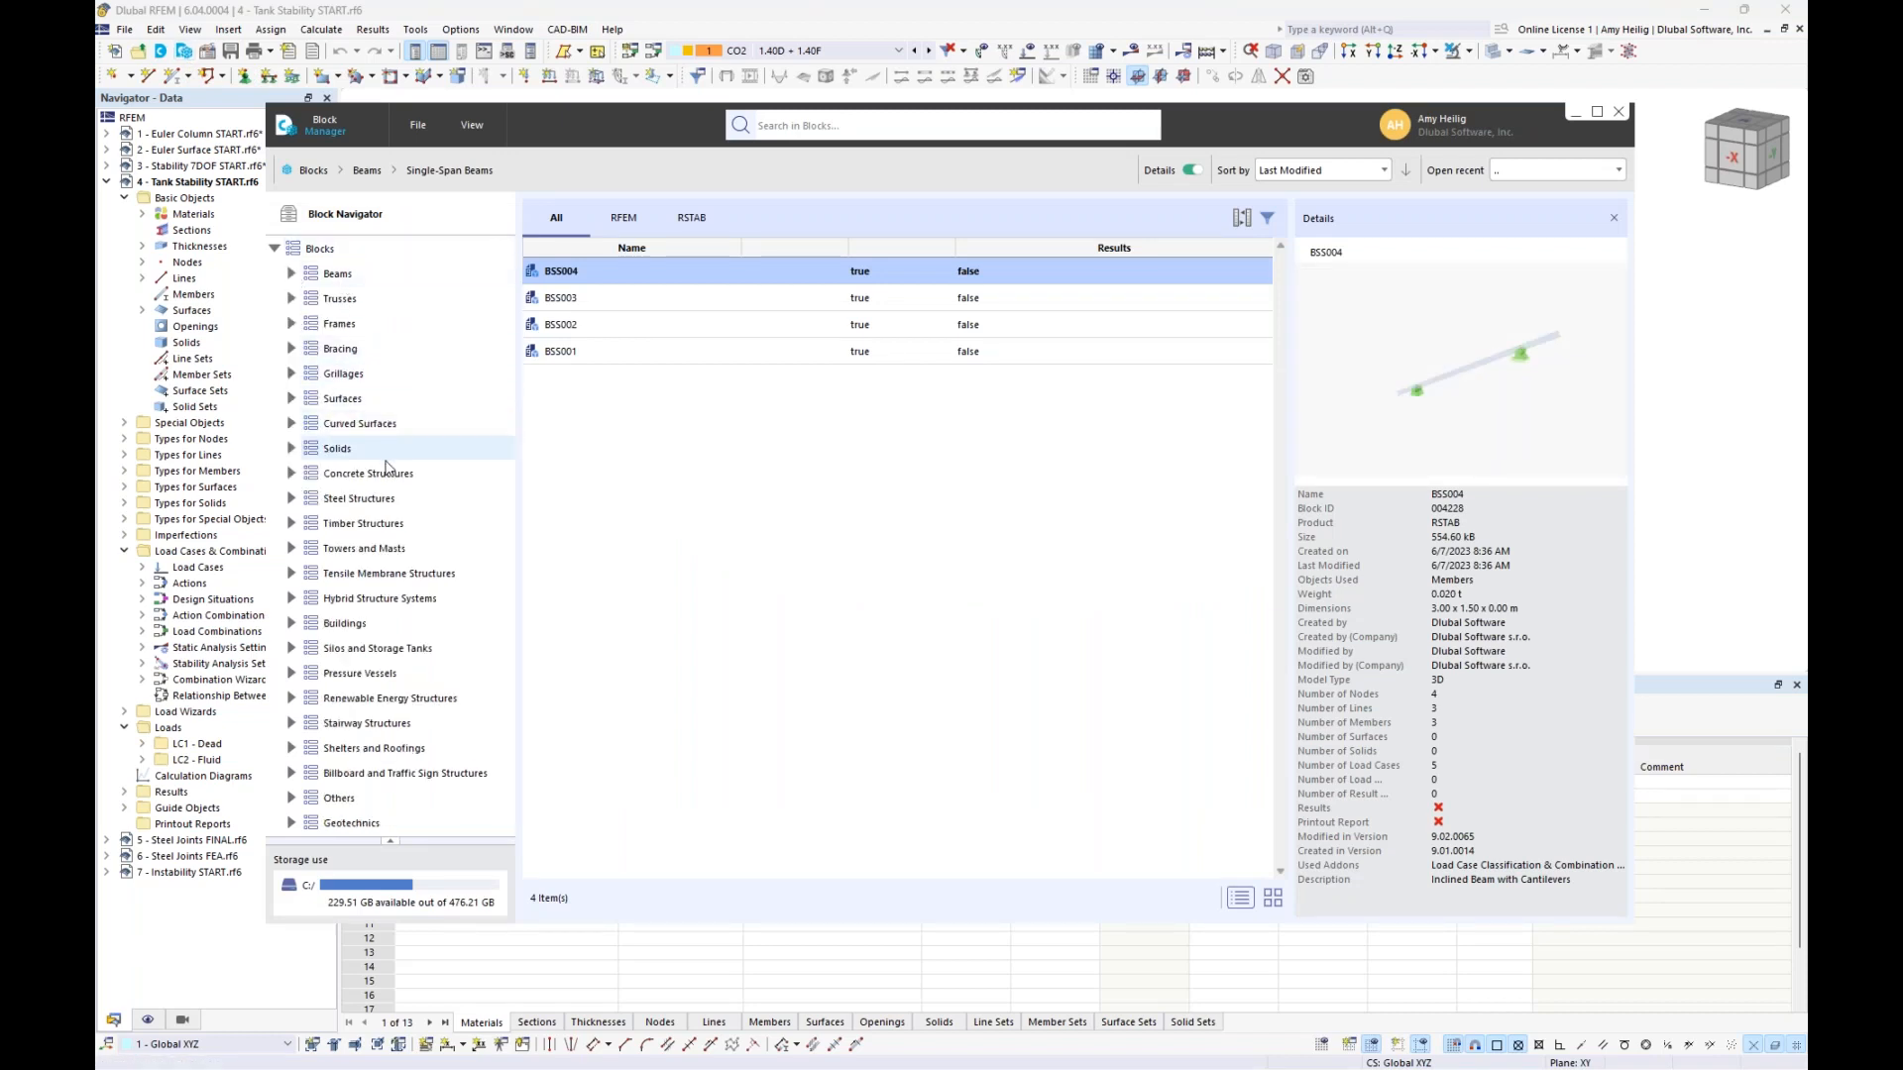
{"action": "left_click", "coordinate": [291, 649]}
{"action": "left_click", "coordinate": [361, 674]}
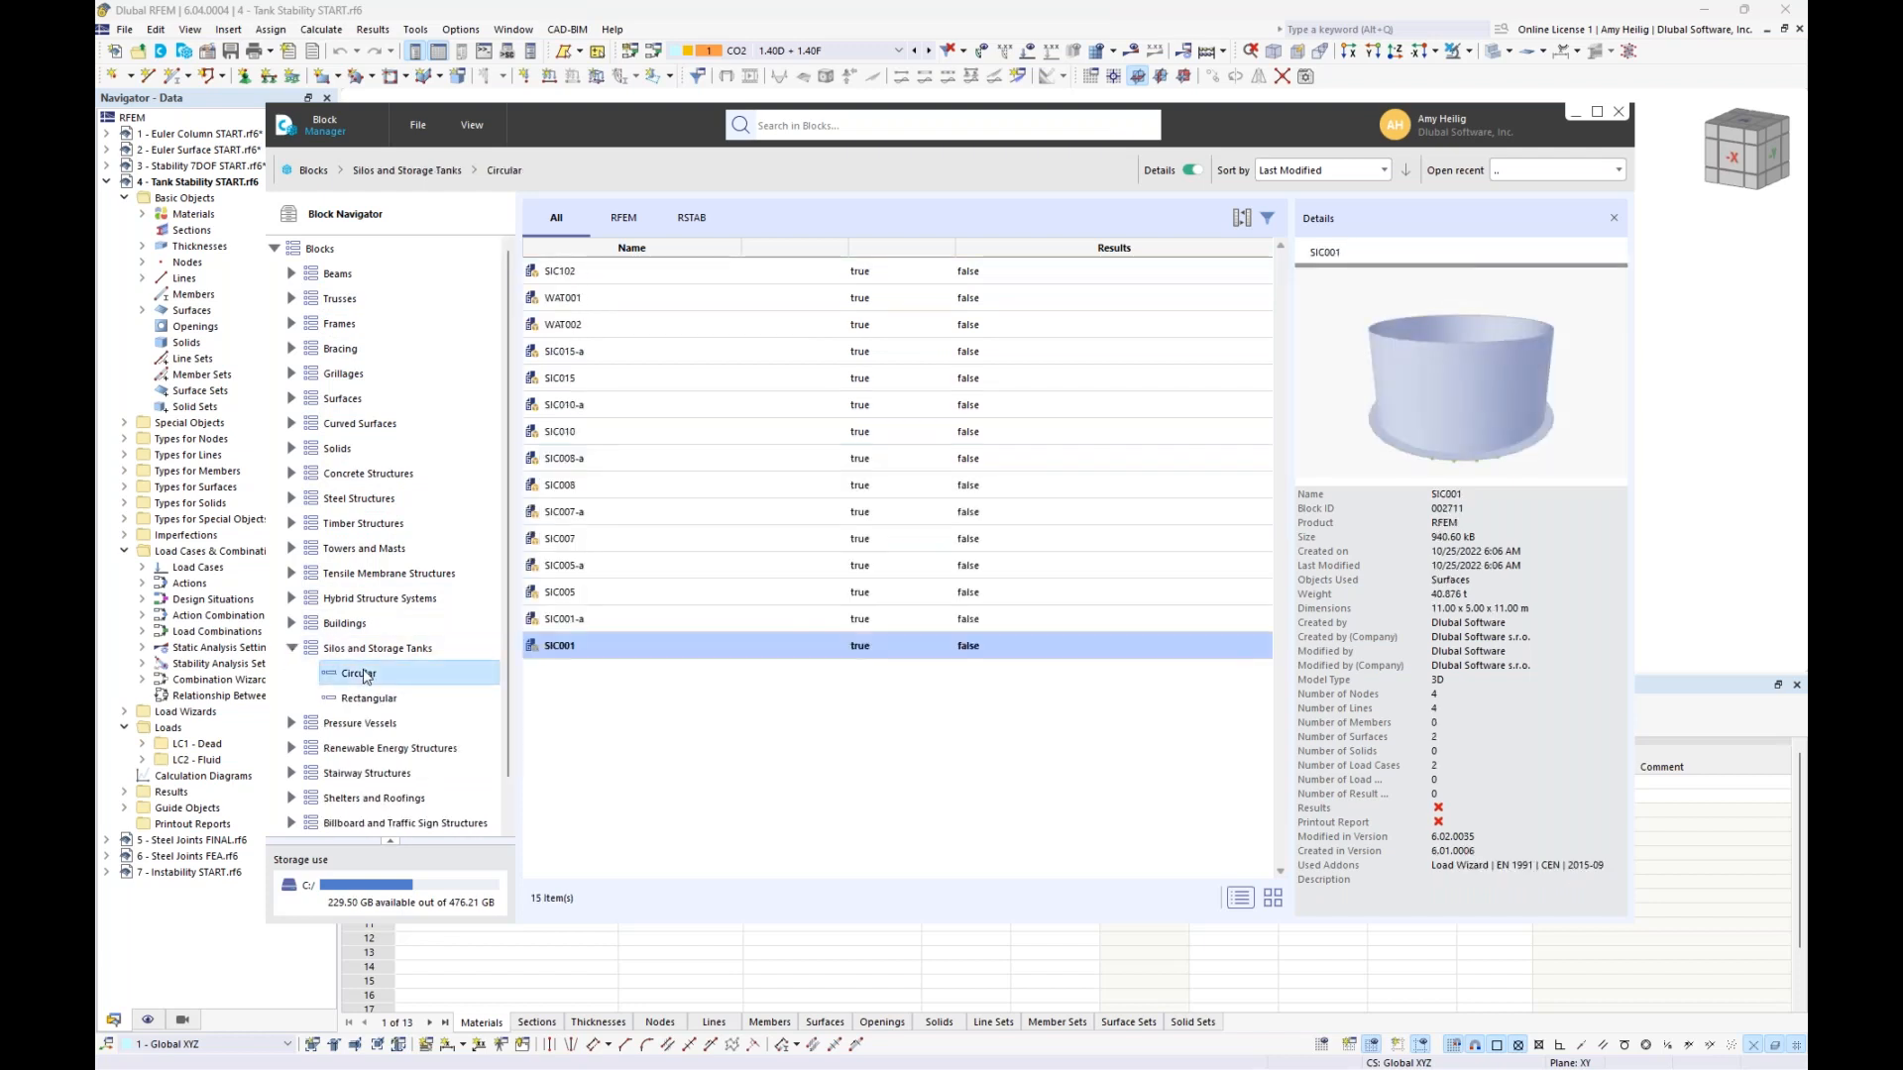
Preview the circular tank blocks from SIC102 through SIC015 and close the Block Manager
{"action": "left_click", "coordinate": [705, 279]}
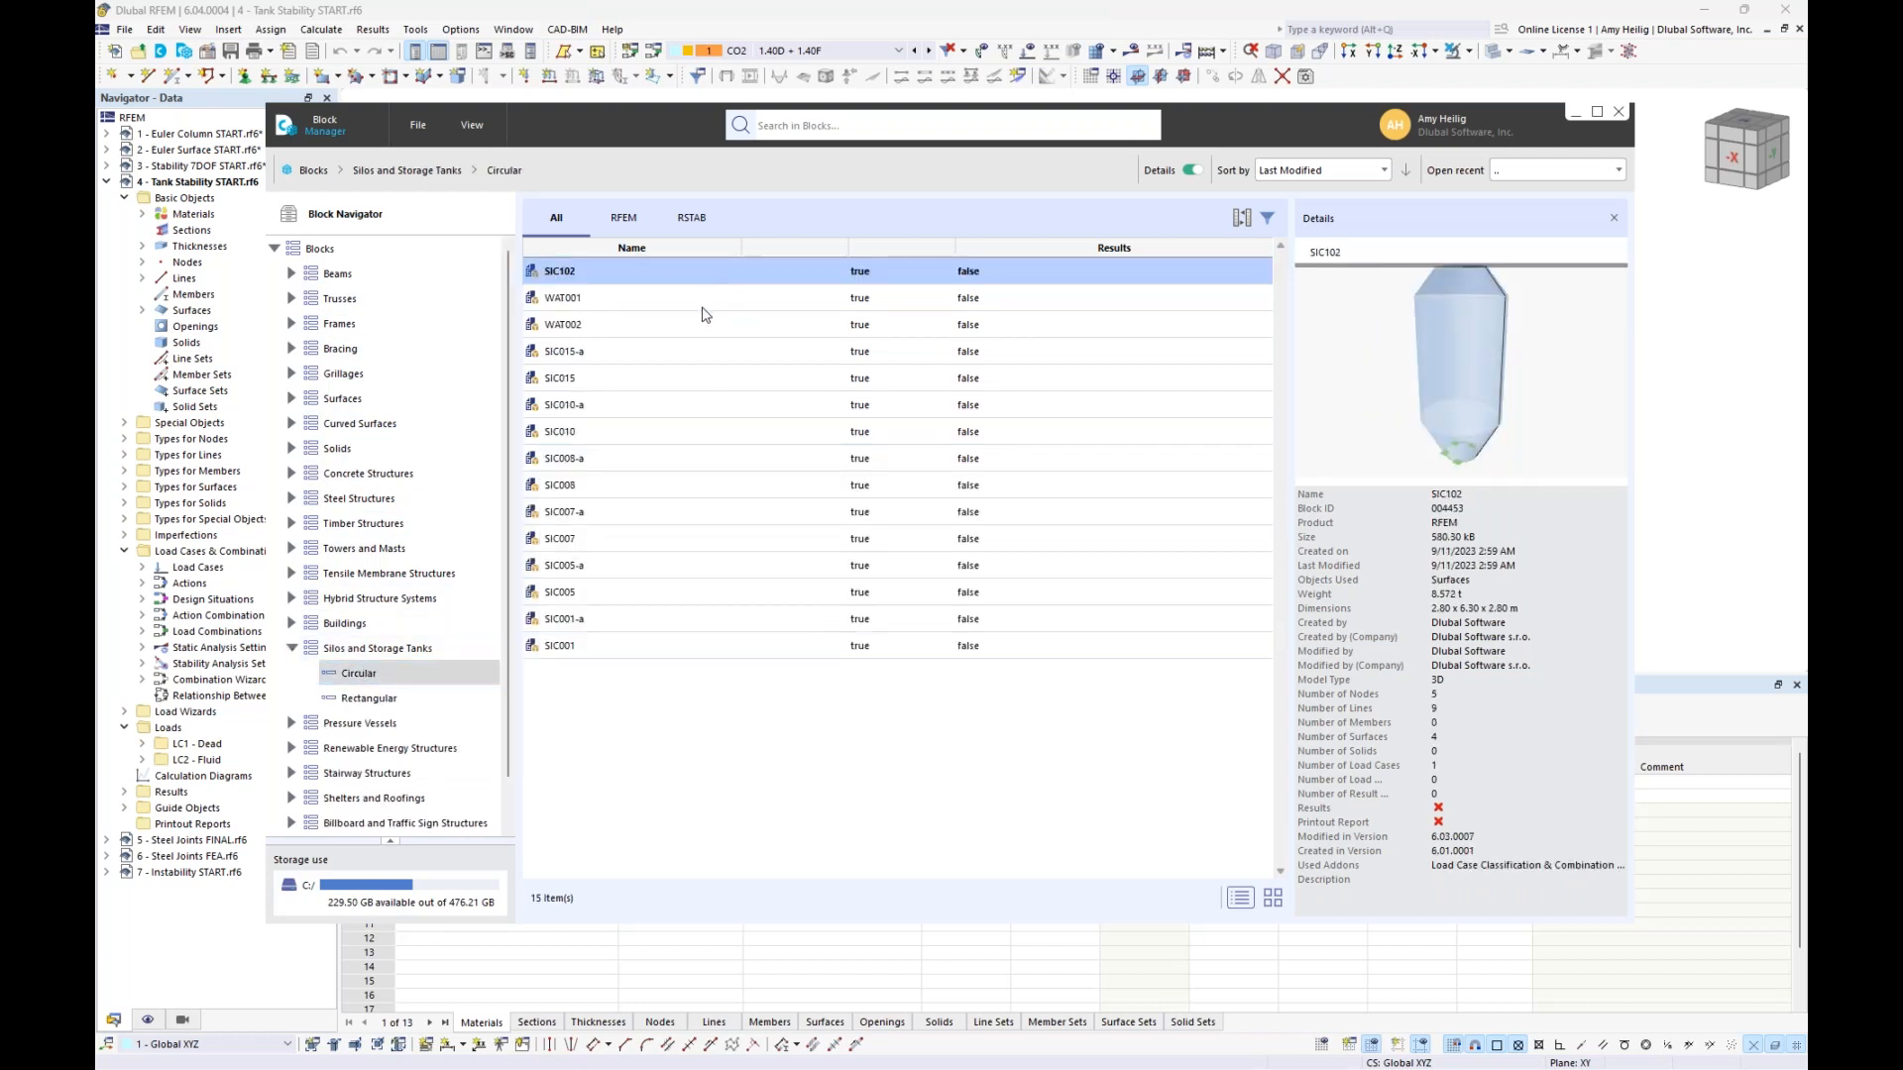
{"action": "left_click", "coordinate": [701, 306]}
{"action": "left_click", "coordinate": [703, 325]}
{"action": "left_click", "coordinate": [696, 363]}
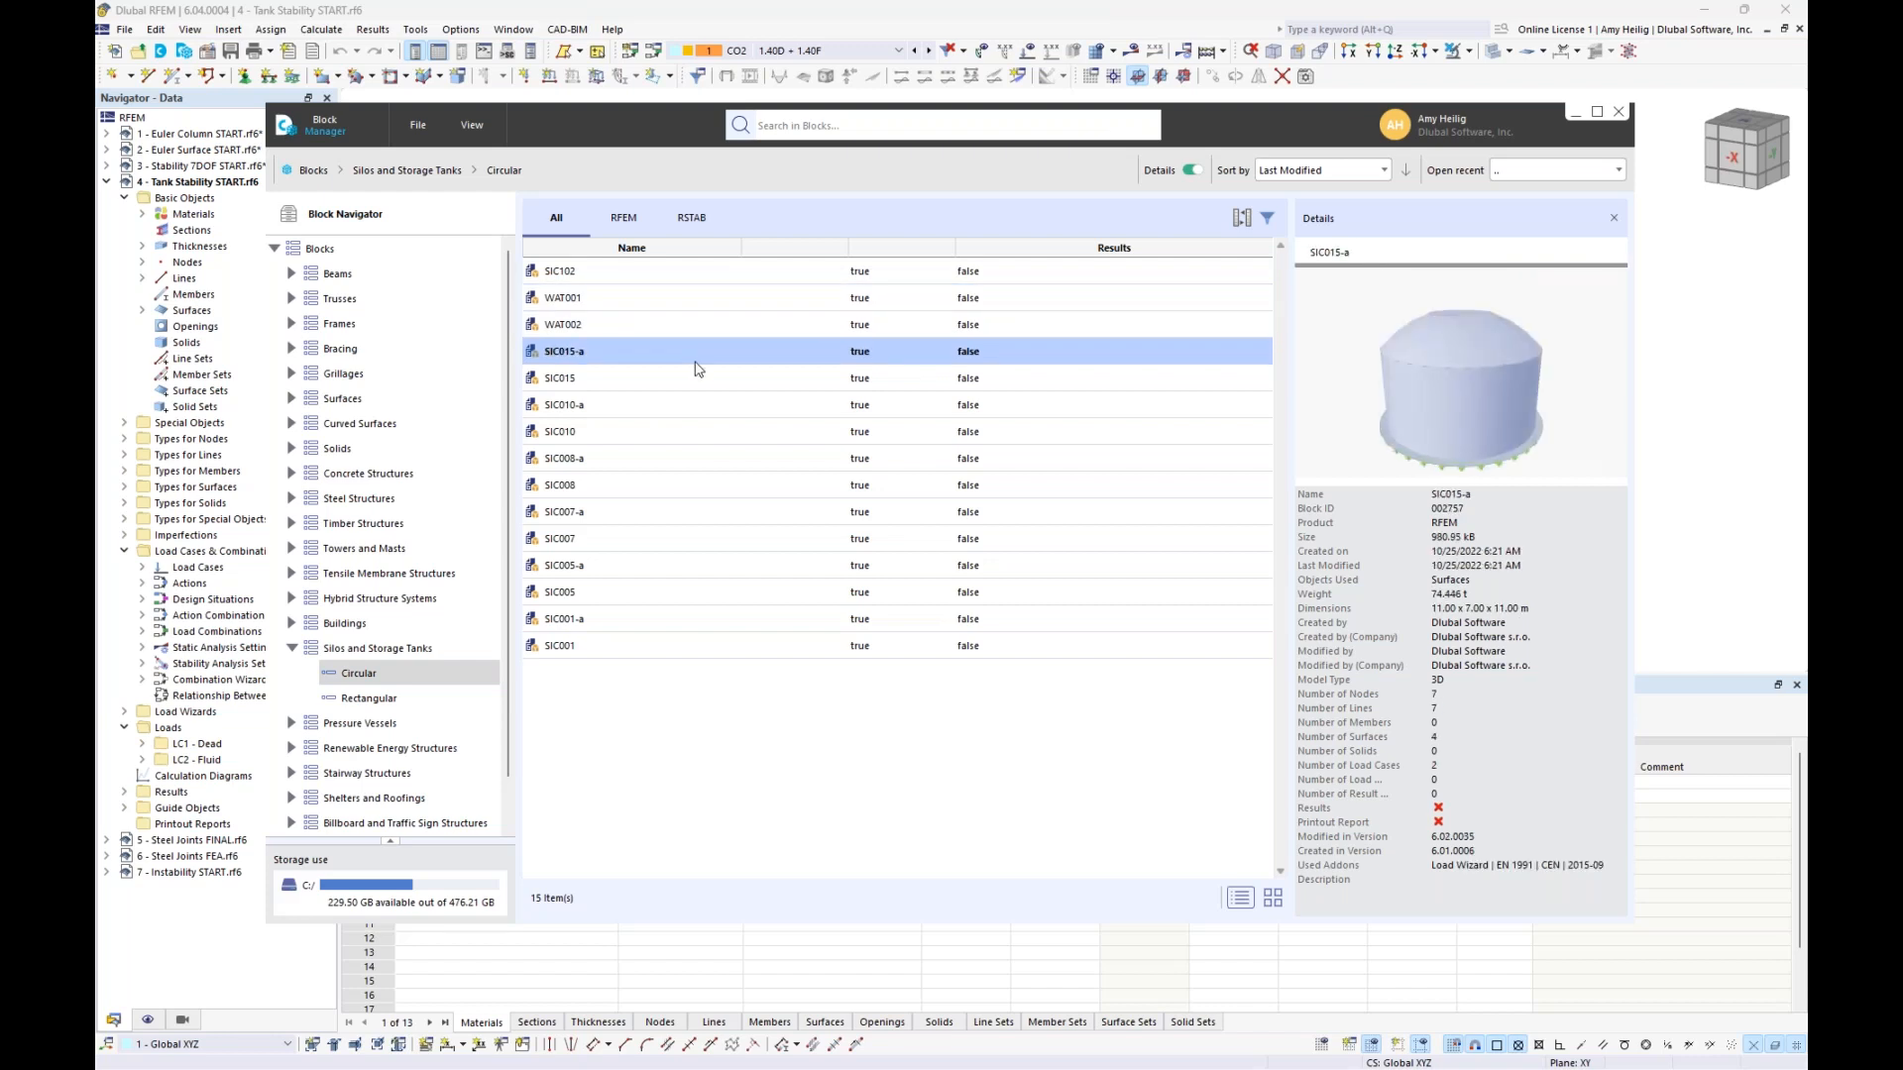
{"action": "left_click", "coordinate": [688, 381]}
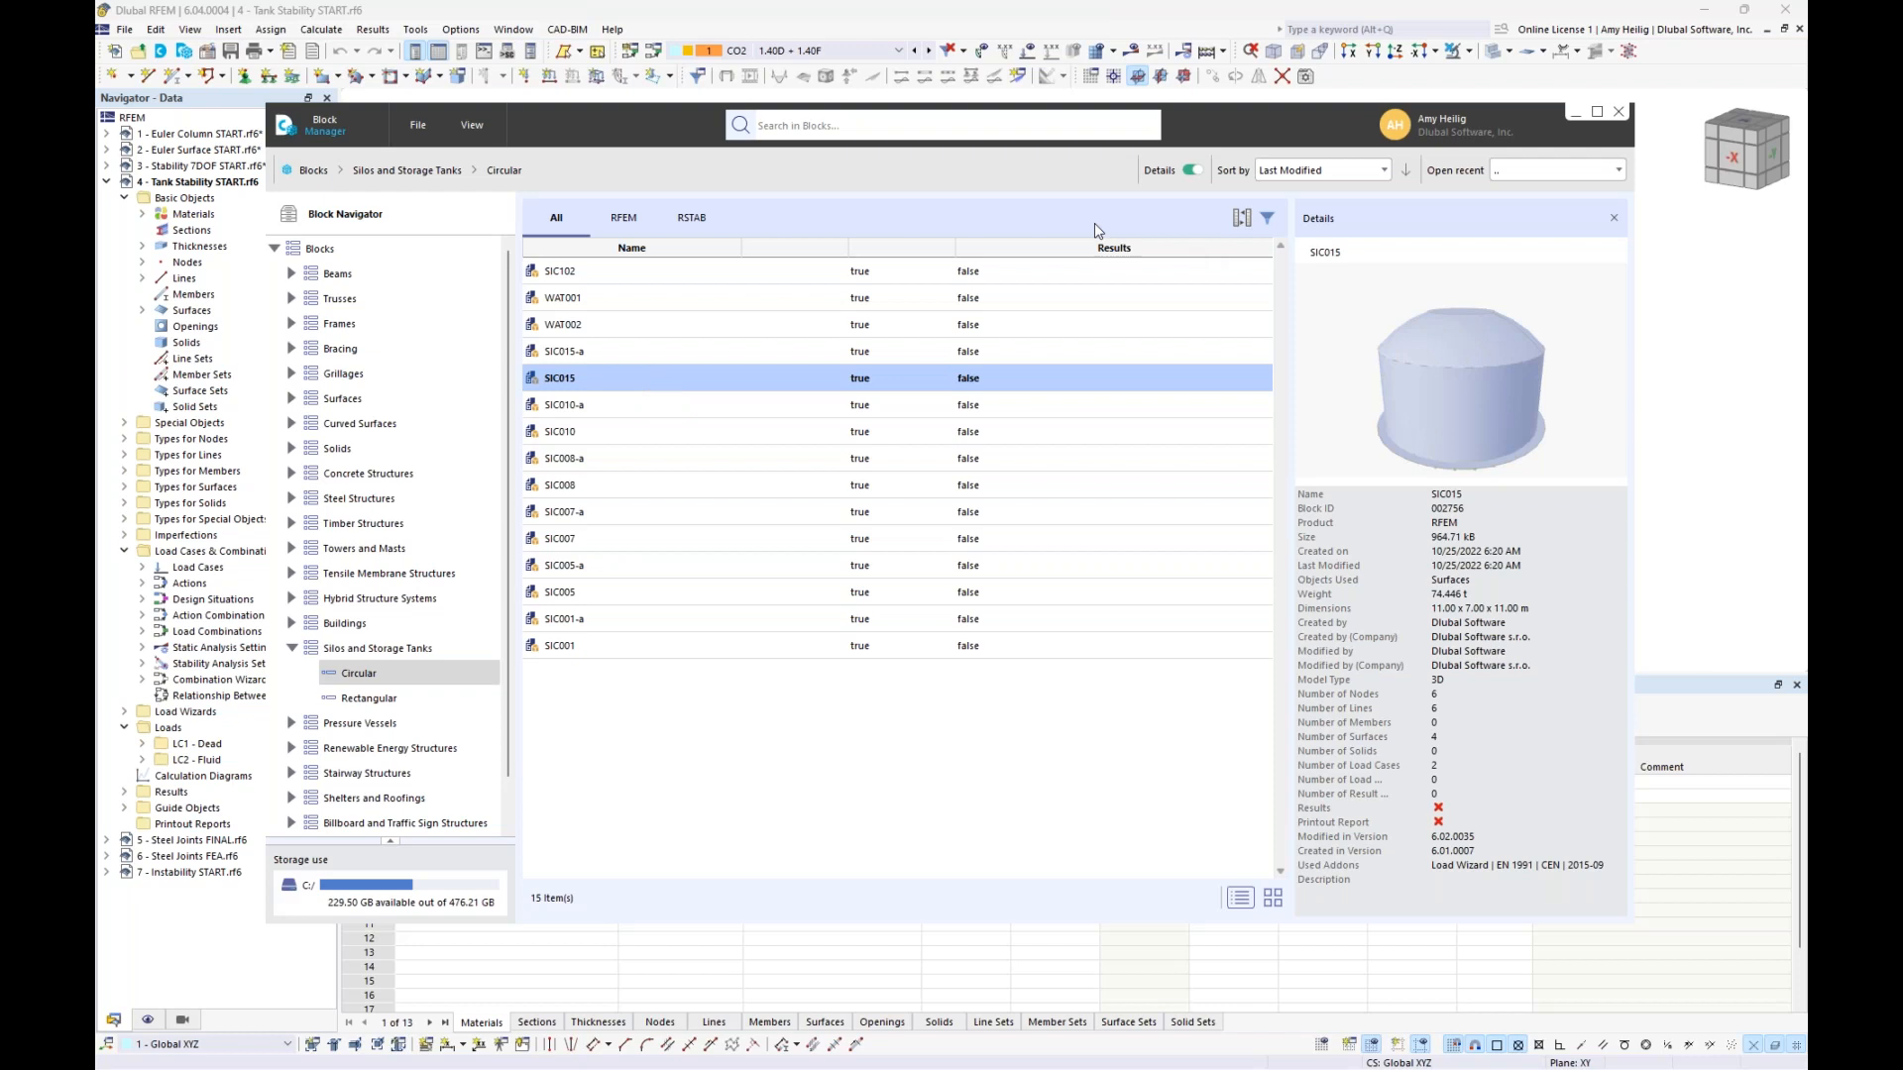
{"action": "left_click", "coordinate": [1618, 111]}
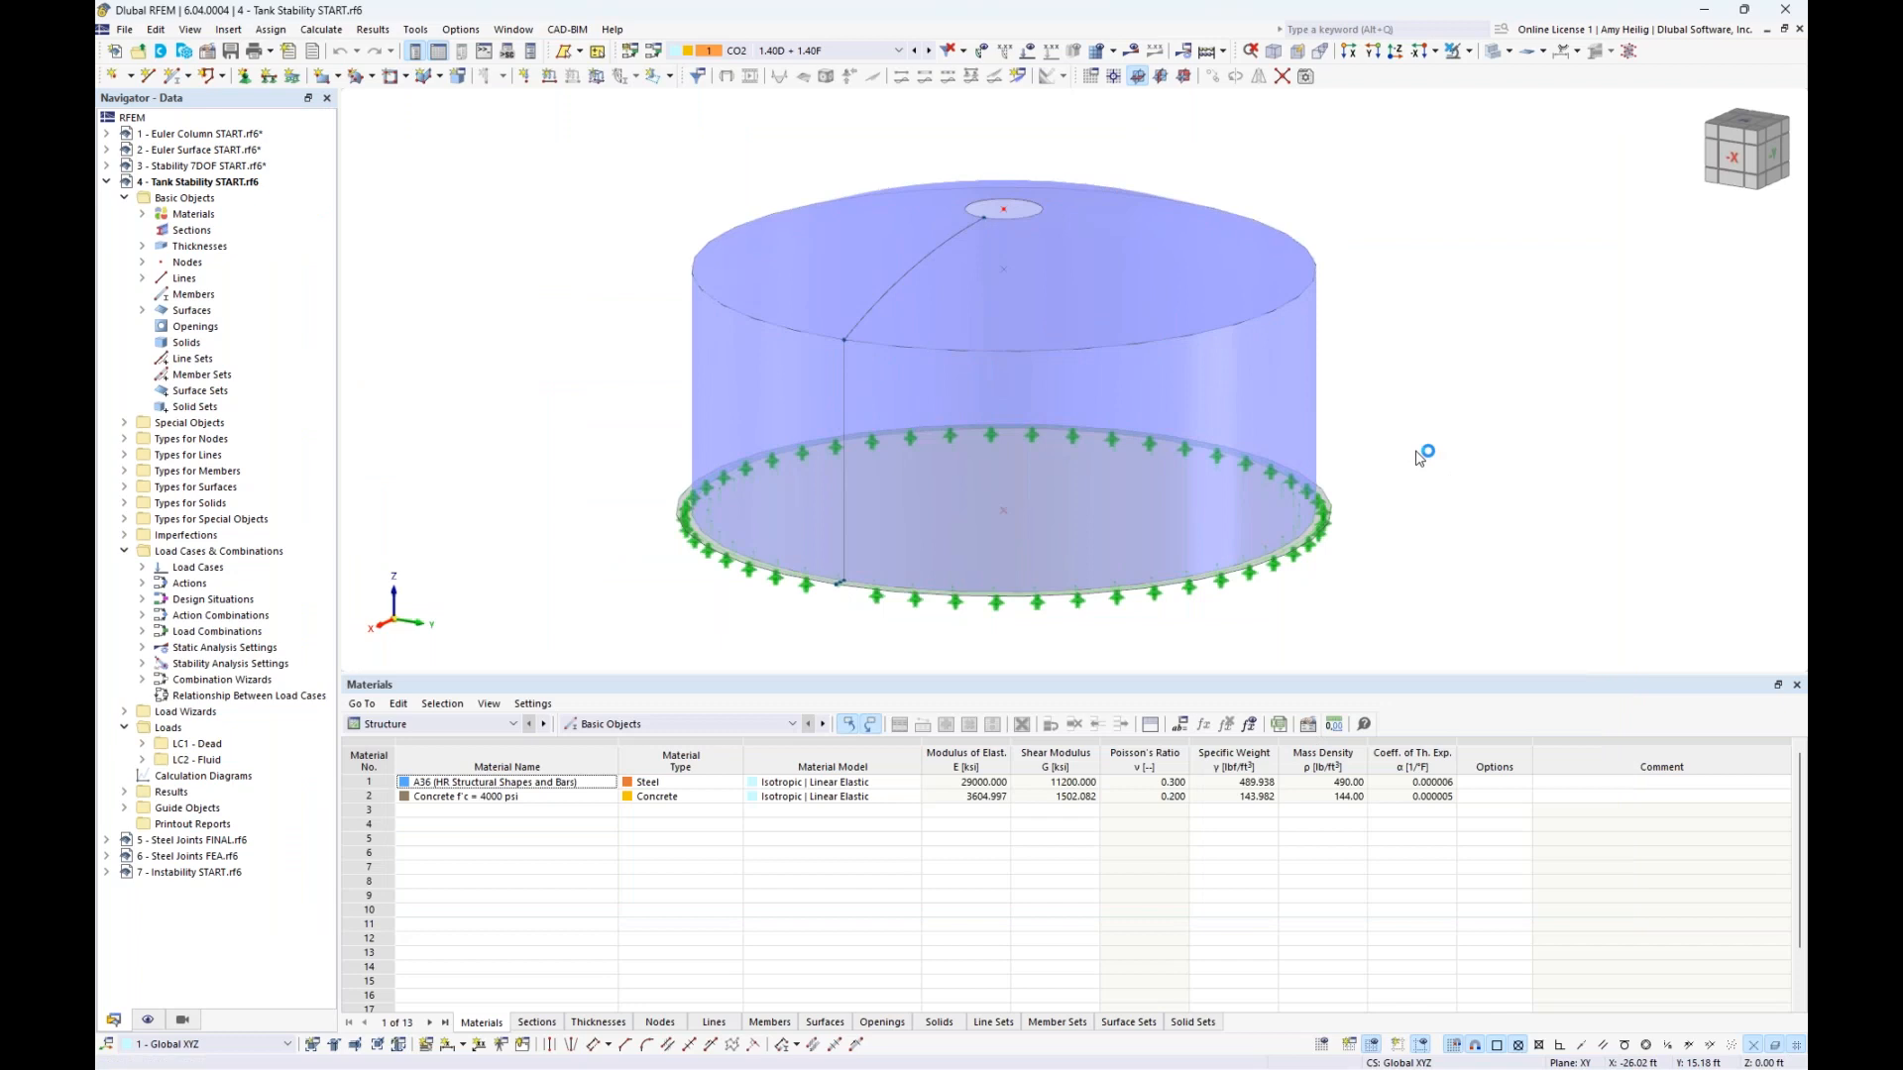
Make load case LC2 Fluid active and display its loads on the tank in wireframe rendering
{"action": "left_click", "coordinate": [800, 52]}
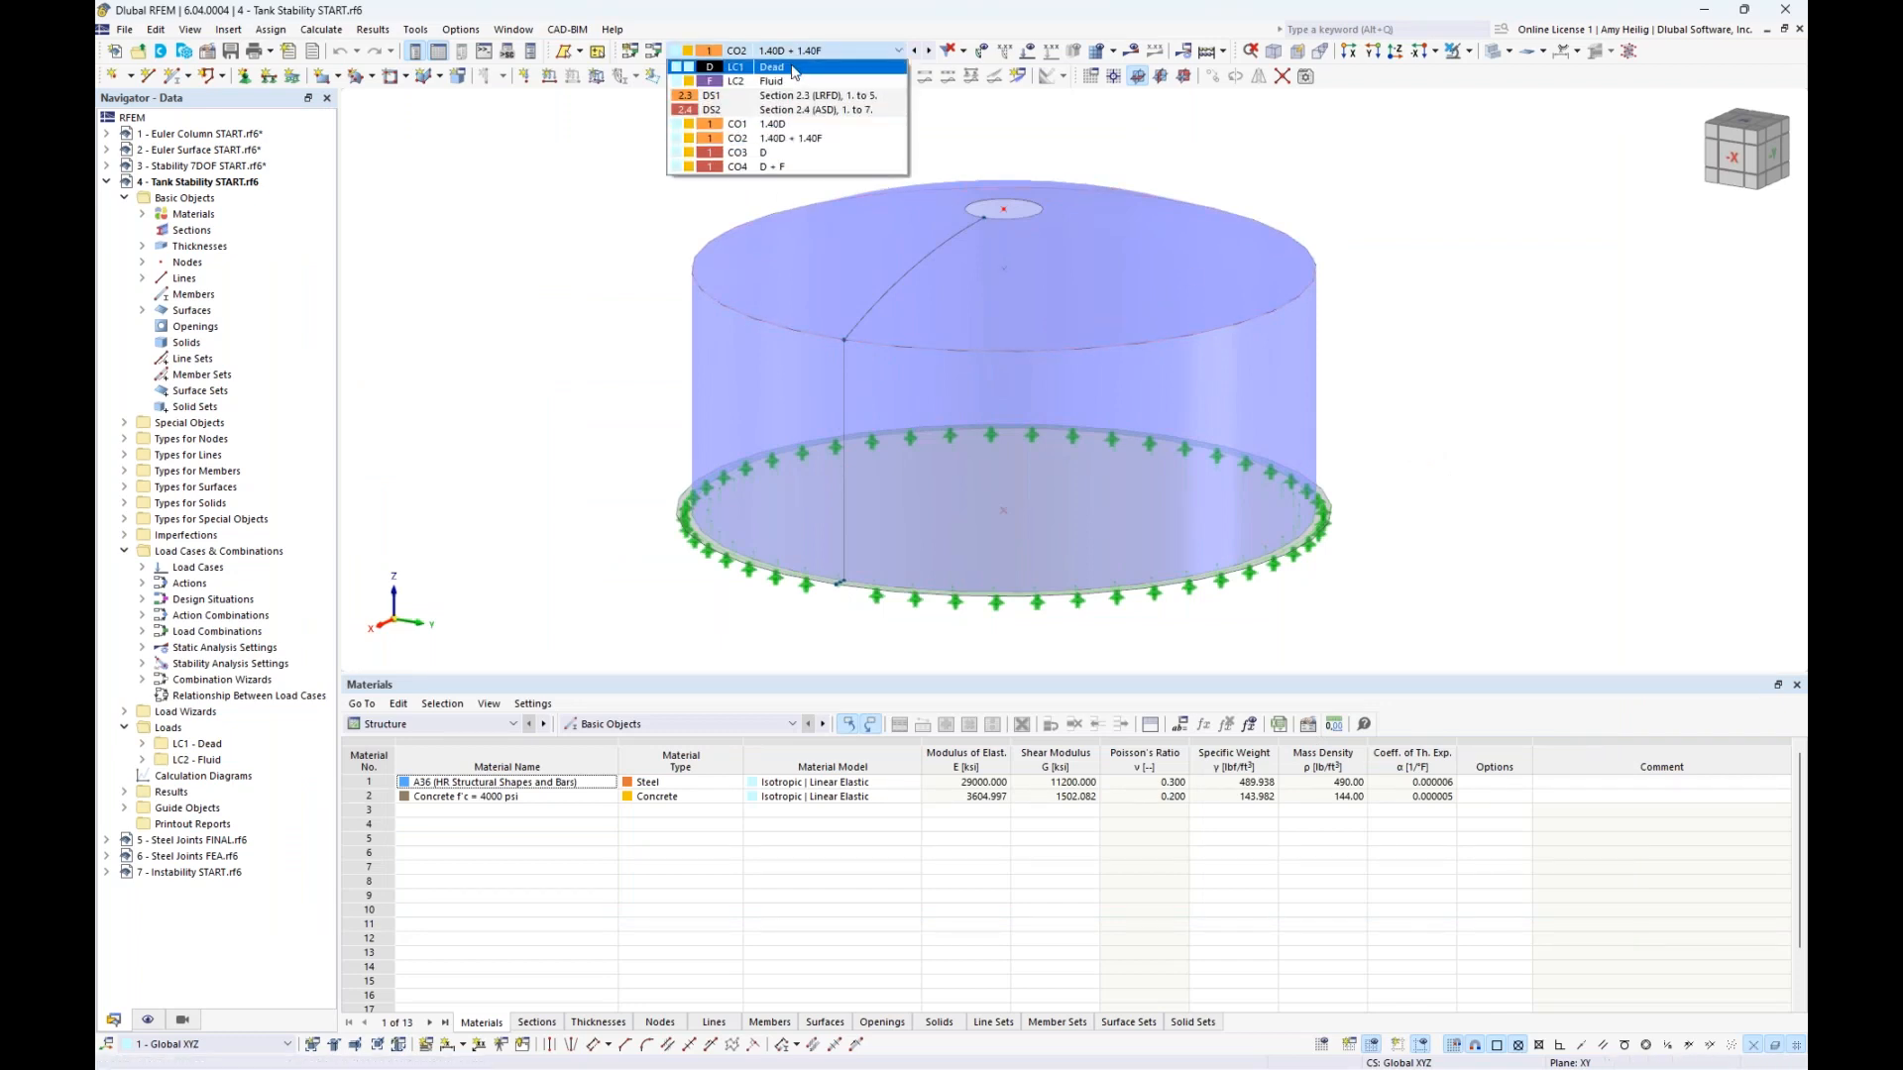
{"action": "left_click", "coordinate": [794, 68]}
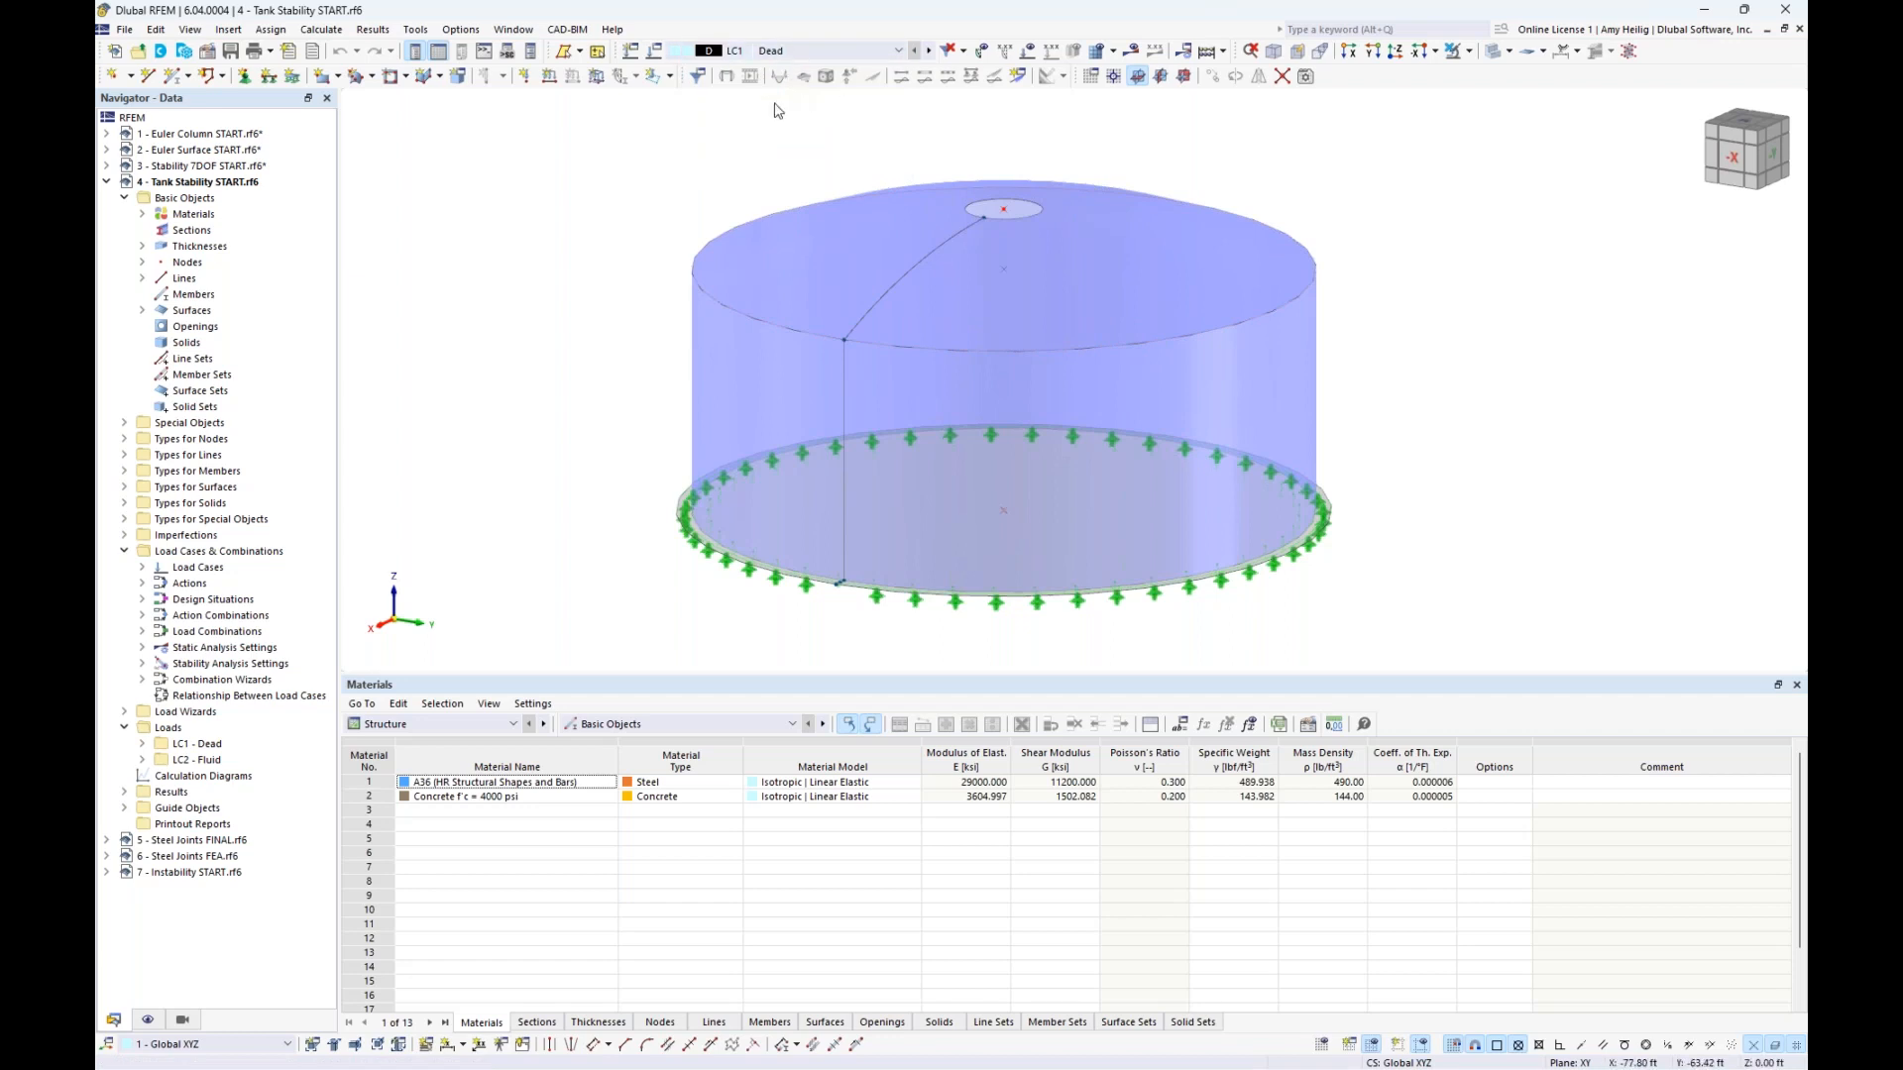
{"action": "left_click", "coordinate": [1029, 51]}
{"action": "left_click", "coordinate": [929, 52]}
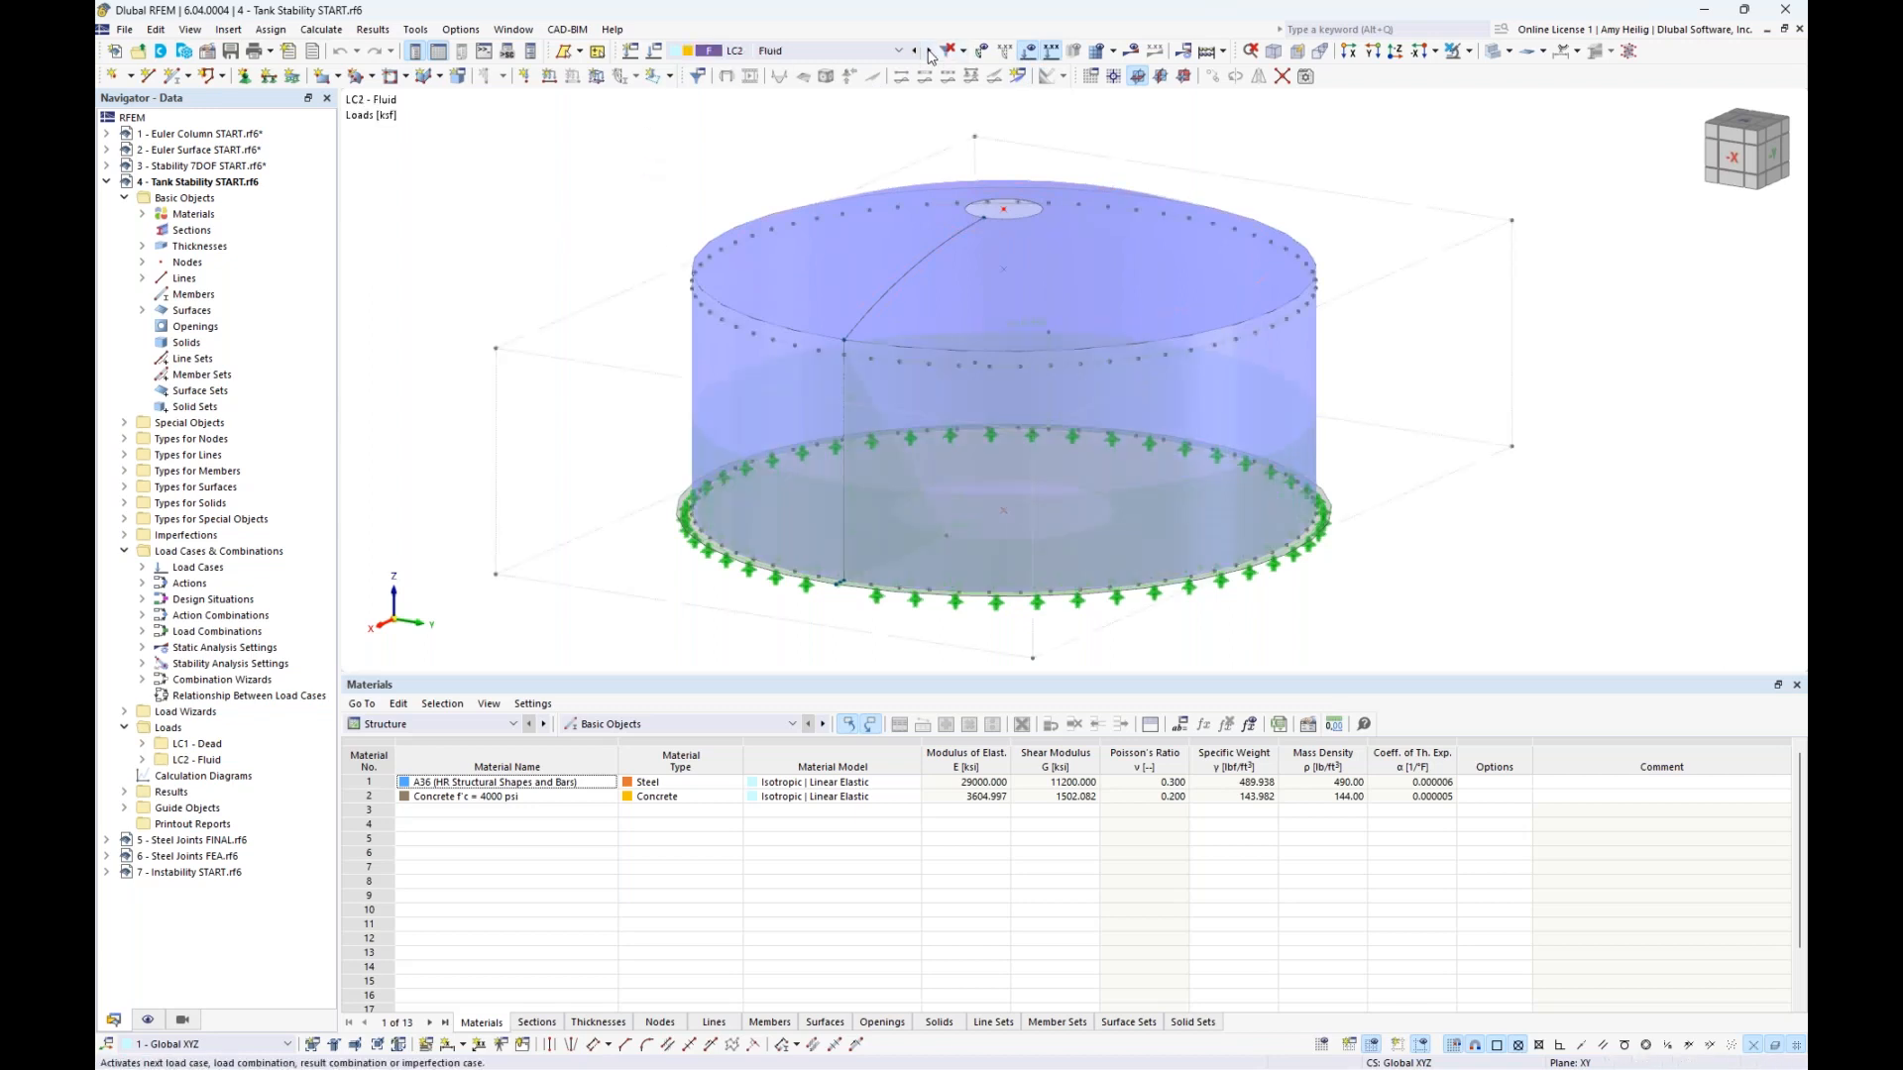
{"action": "left_click", "coordinate": [1491, 54]}
Examine the fluid pressure loads on the tank's bottom and wall, and hide the load display
{"action": "middle_click_drag", "start_coordinate": [1556, 357], "coordinate": [1355, 360], "text": "ctrl"}
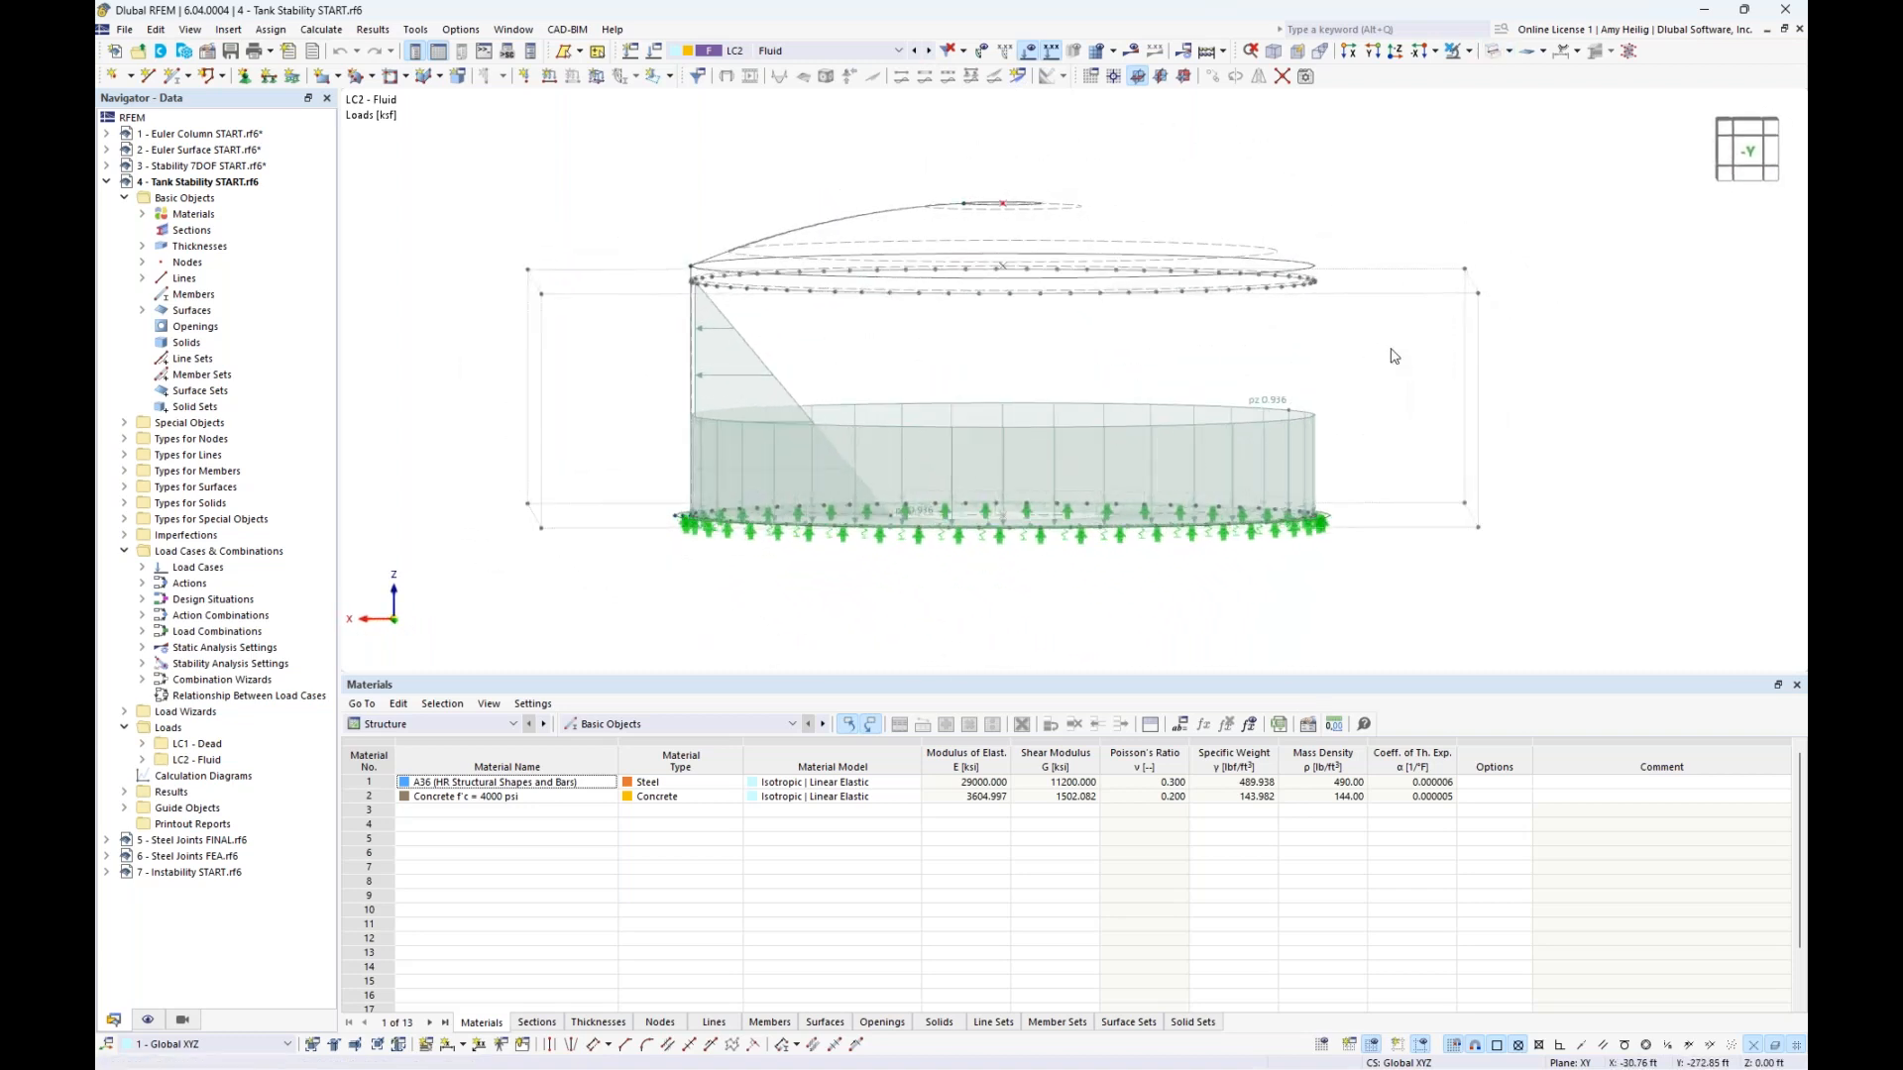
{"action": "middle_click_drag", "start_coordinate": [911, 335], "coordinate": [939, 353], "text": "ctrl"}
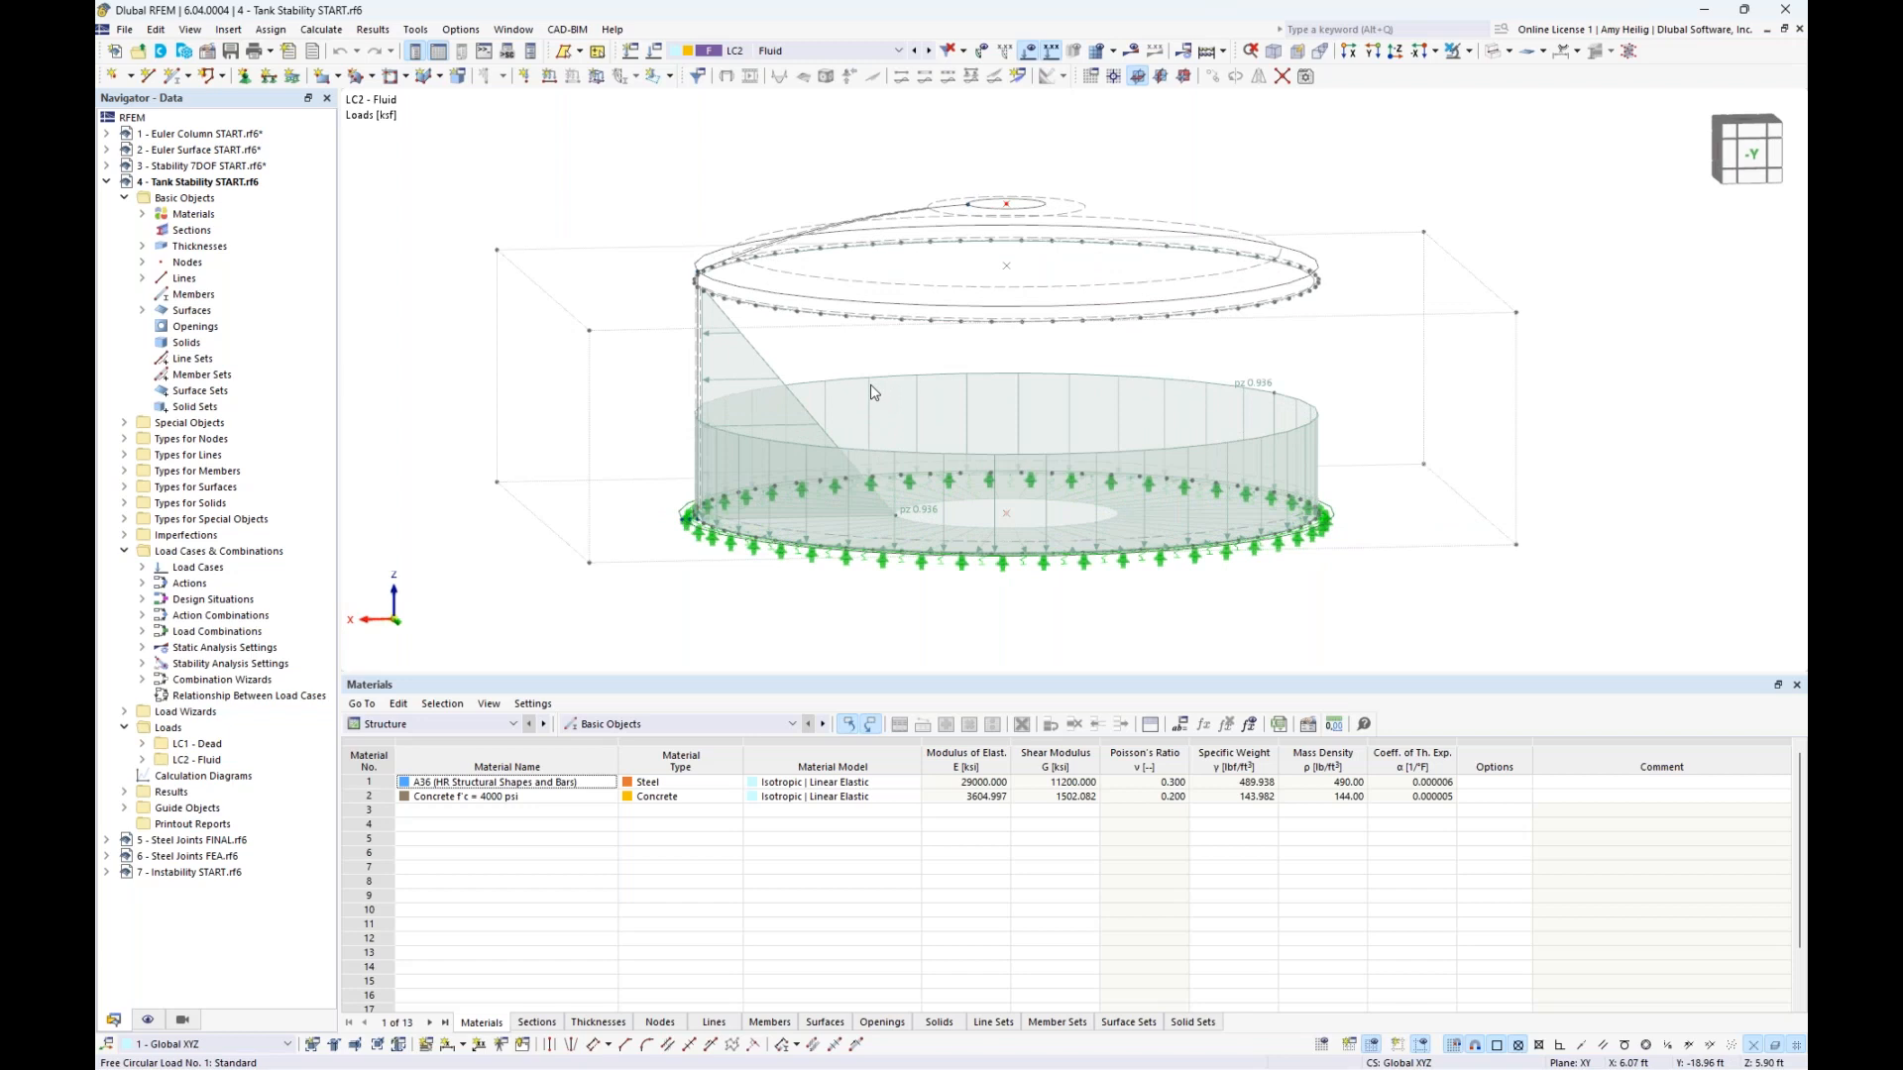
{"action": "scroll", "coordinate": [874, 389], "scroll_direction": "up", "scroll_amount": 2}
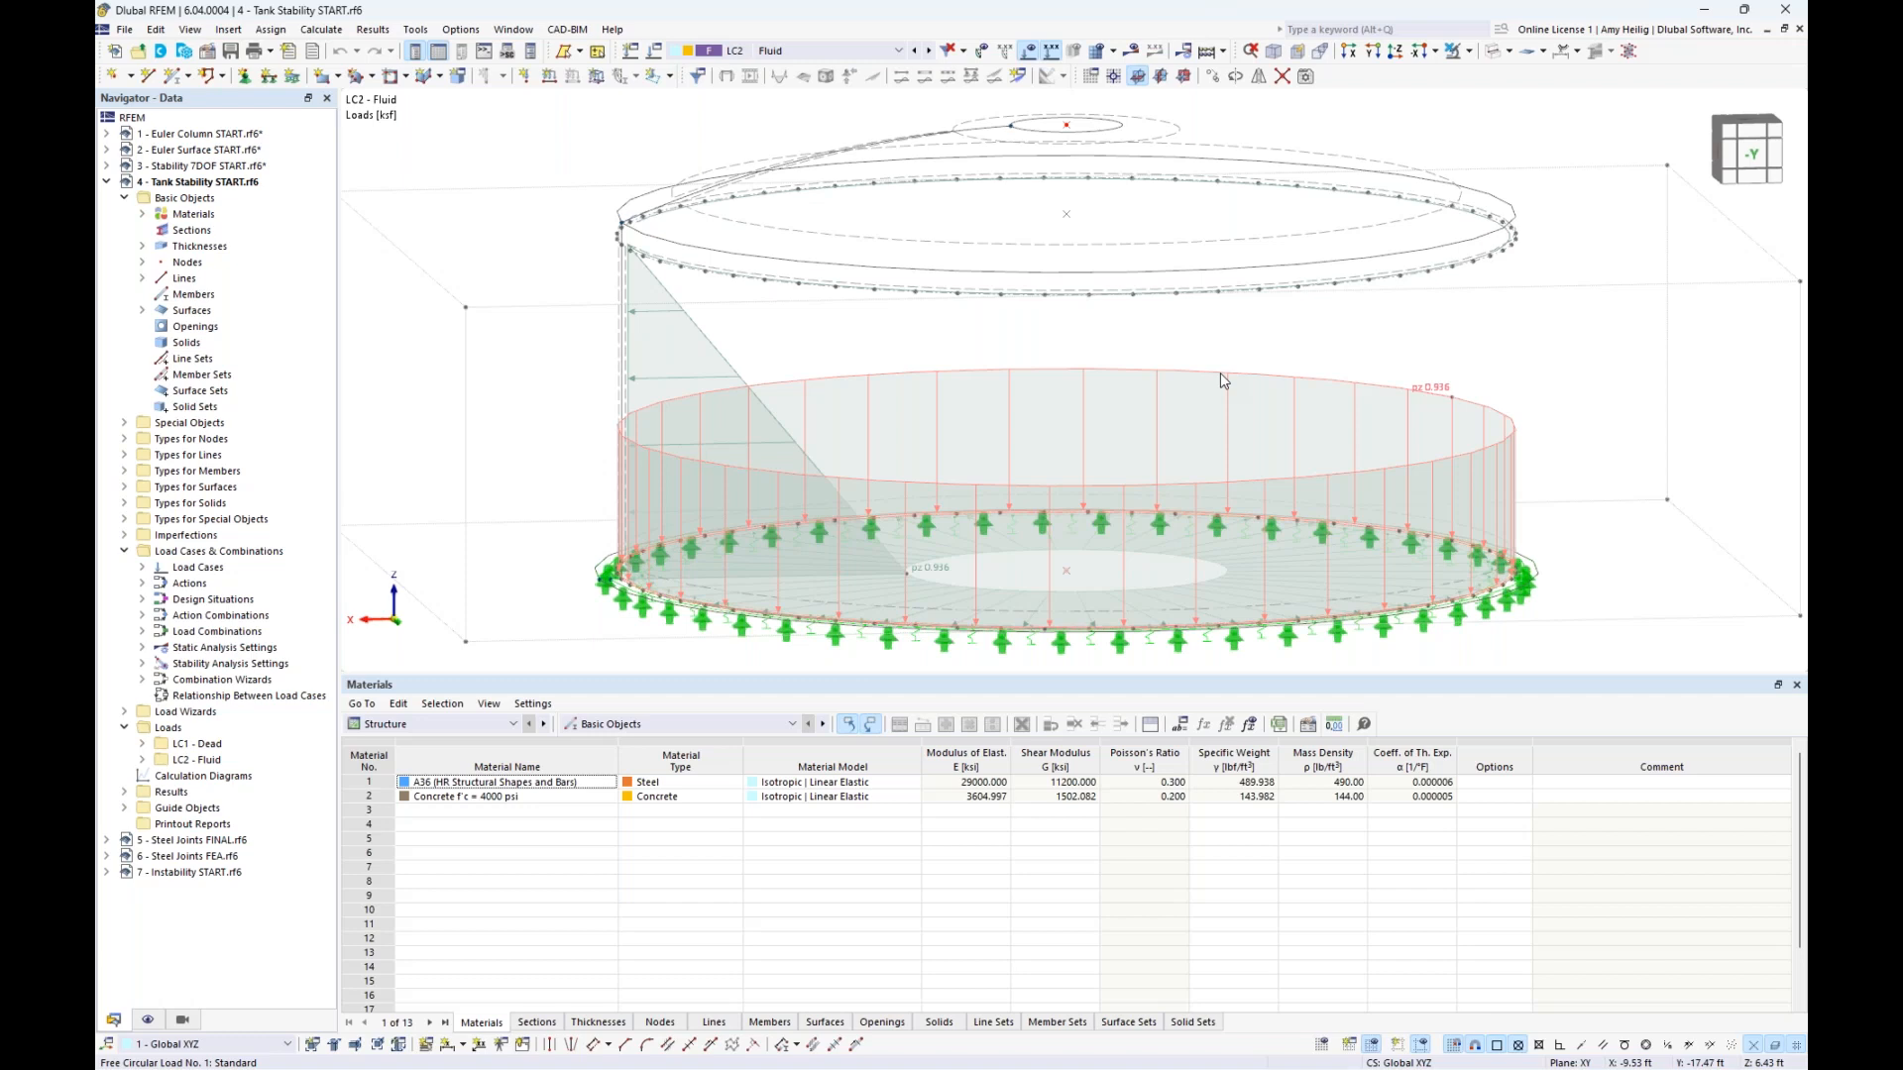
{"action": "scroll", "coordinate": [1061, 337], "scroll_direction": "down", "scroll_amount": 2}
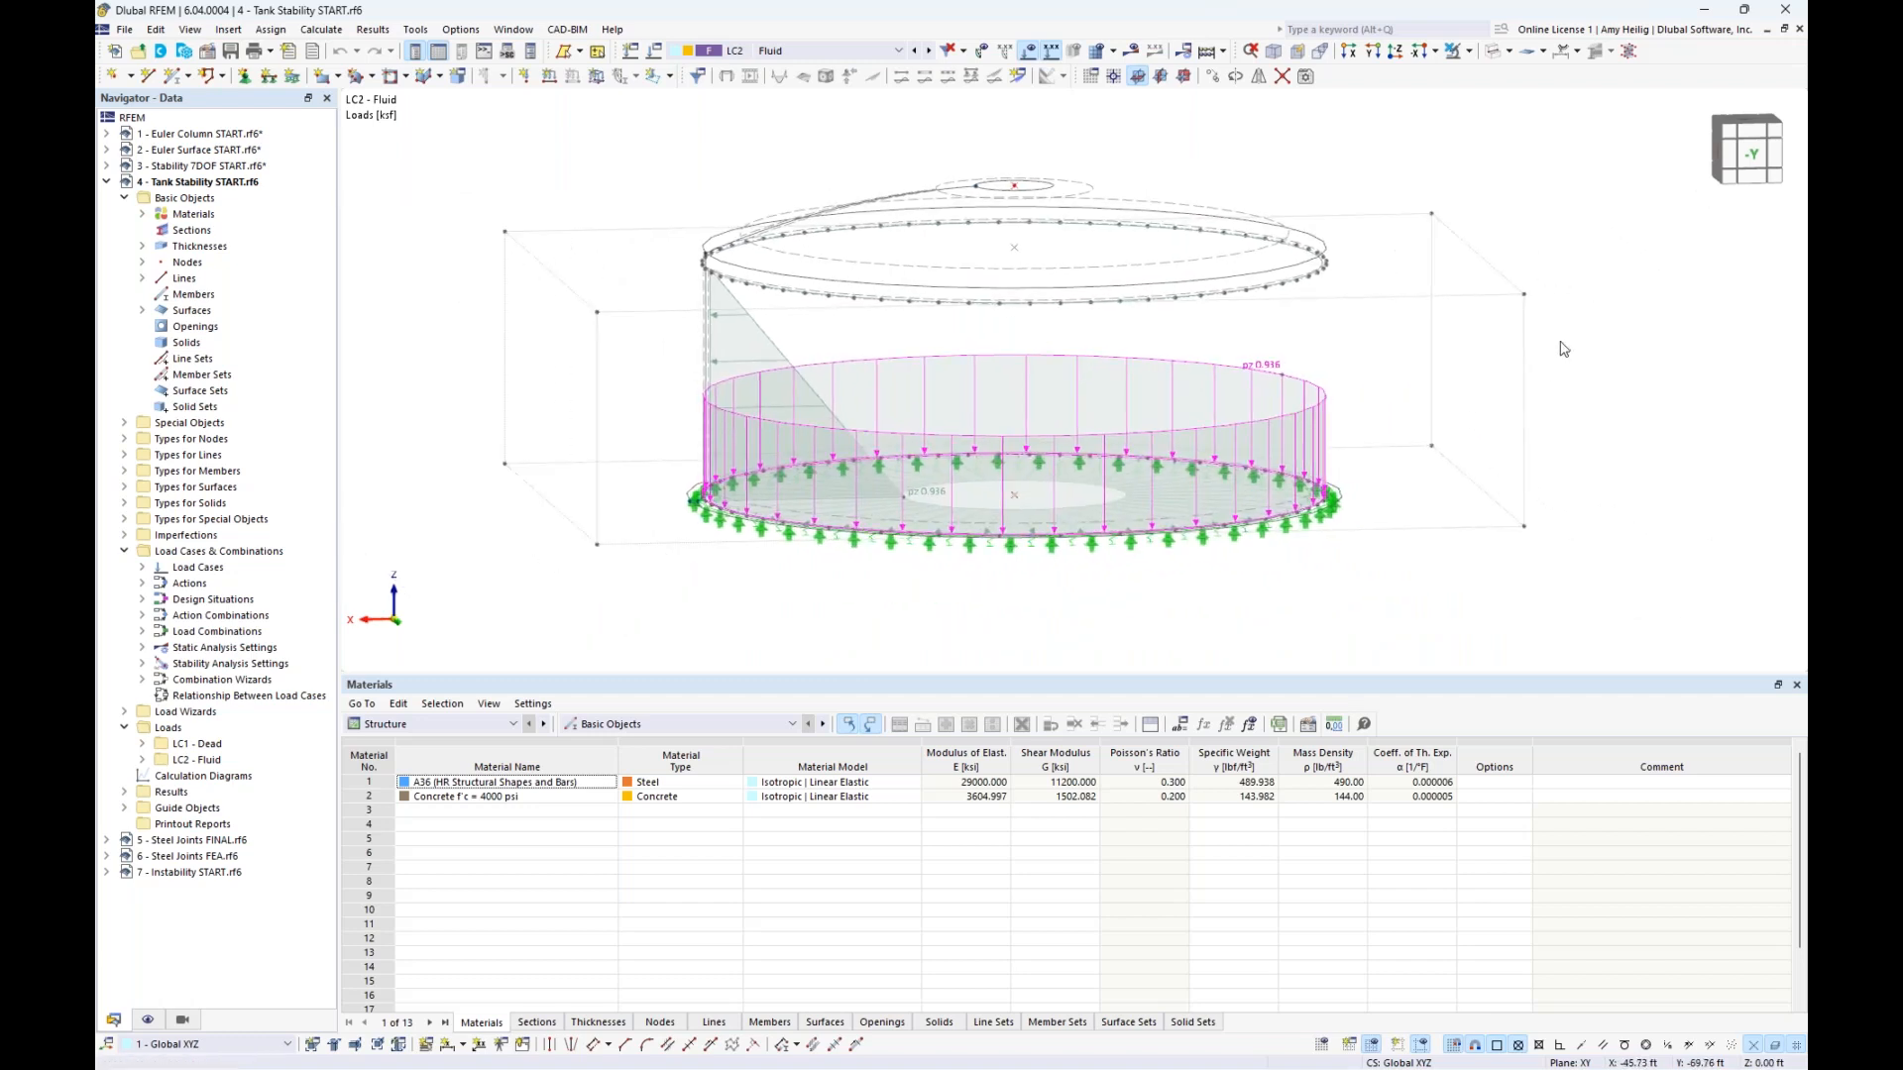
{"action": "left_click", "coordinate": [772, 351]}
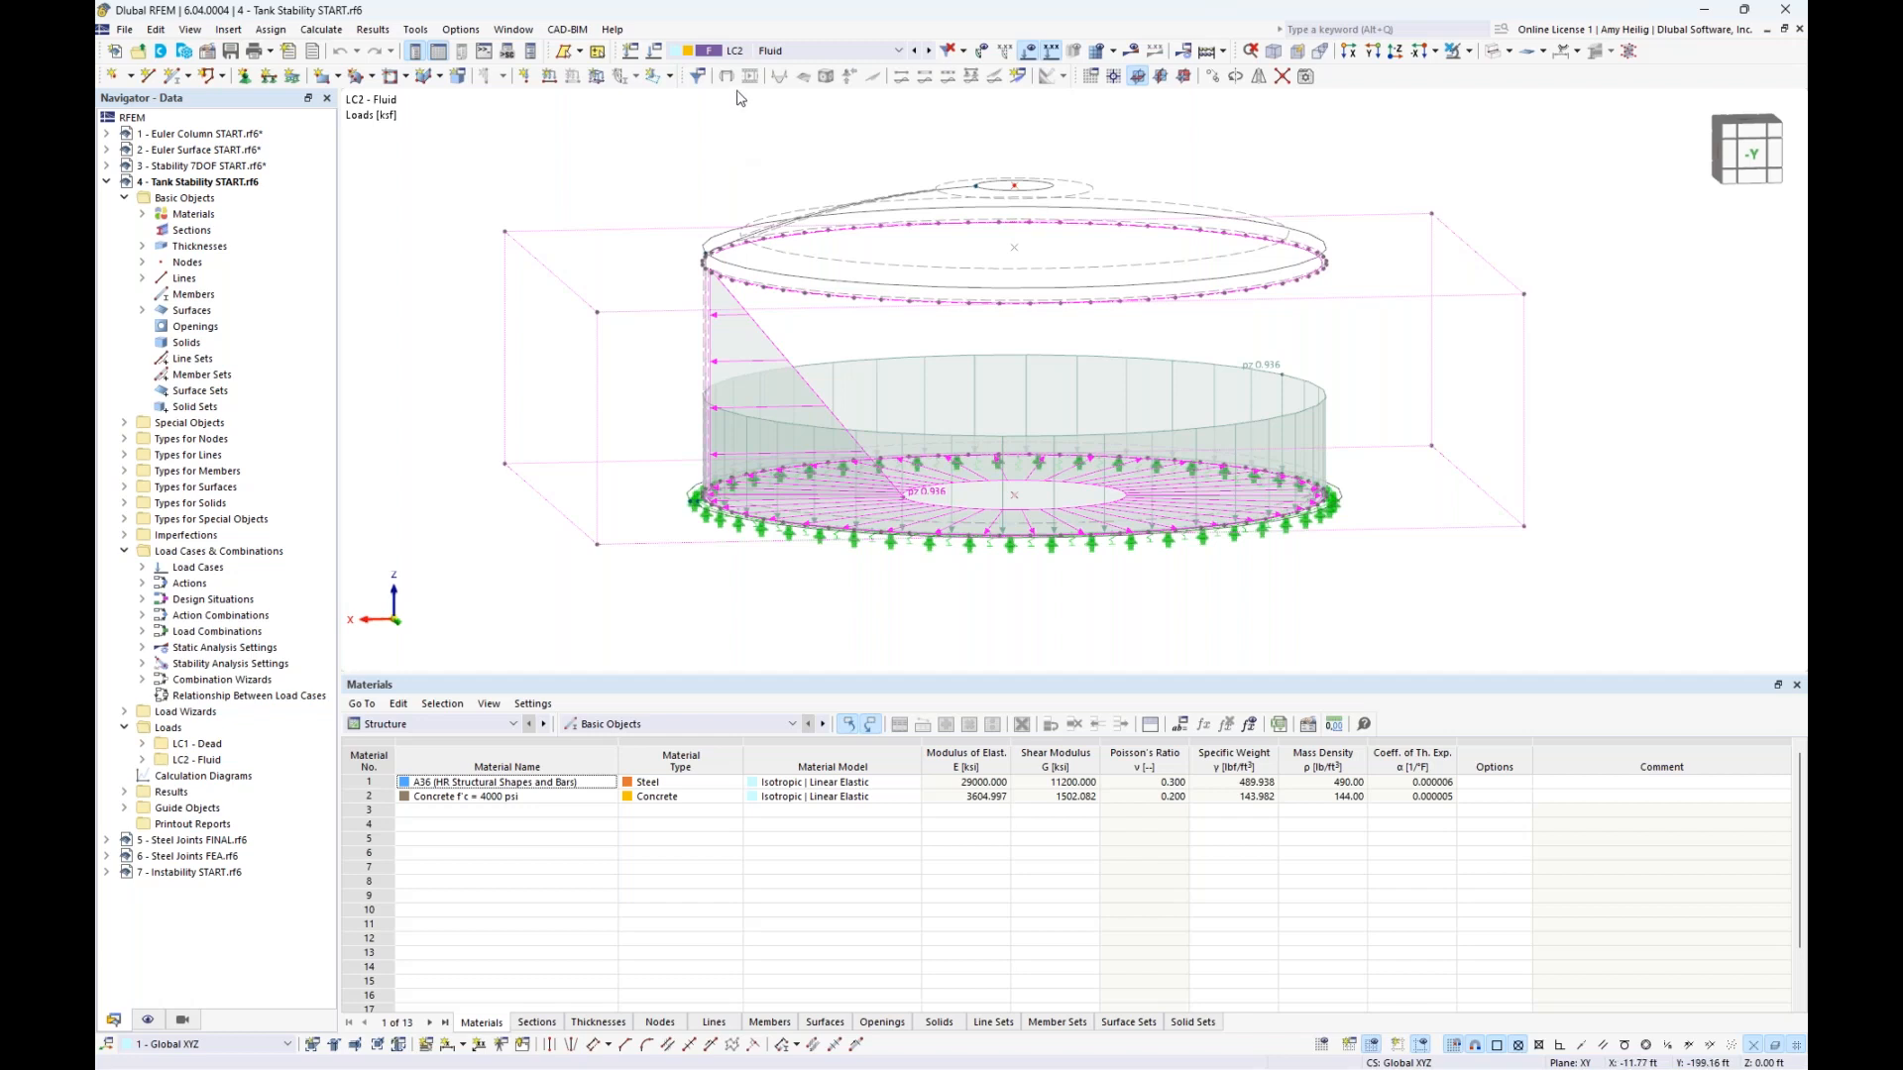
{"action": "left_click", "coordinate": [670, 157]}
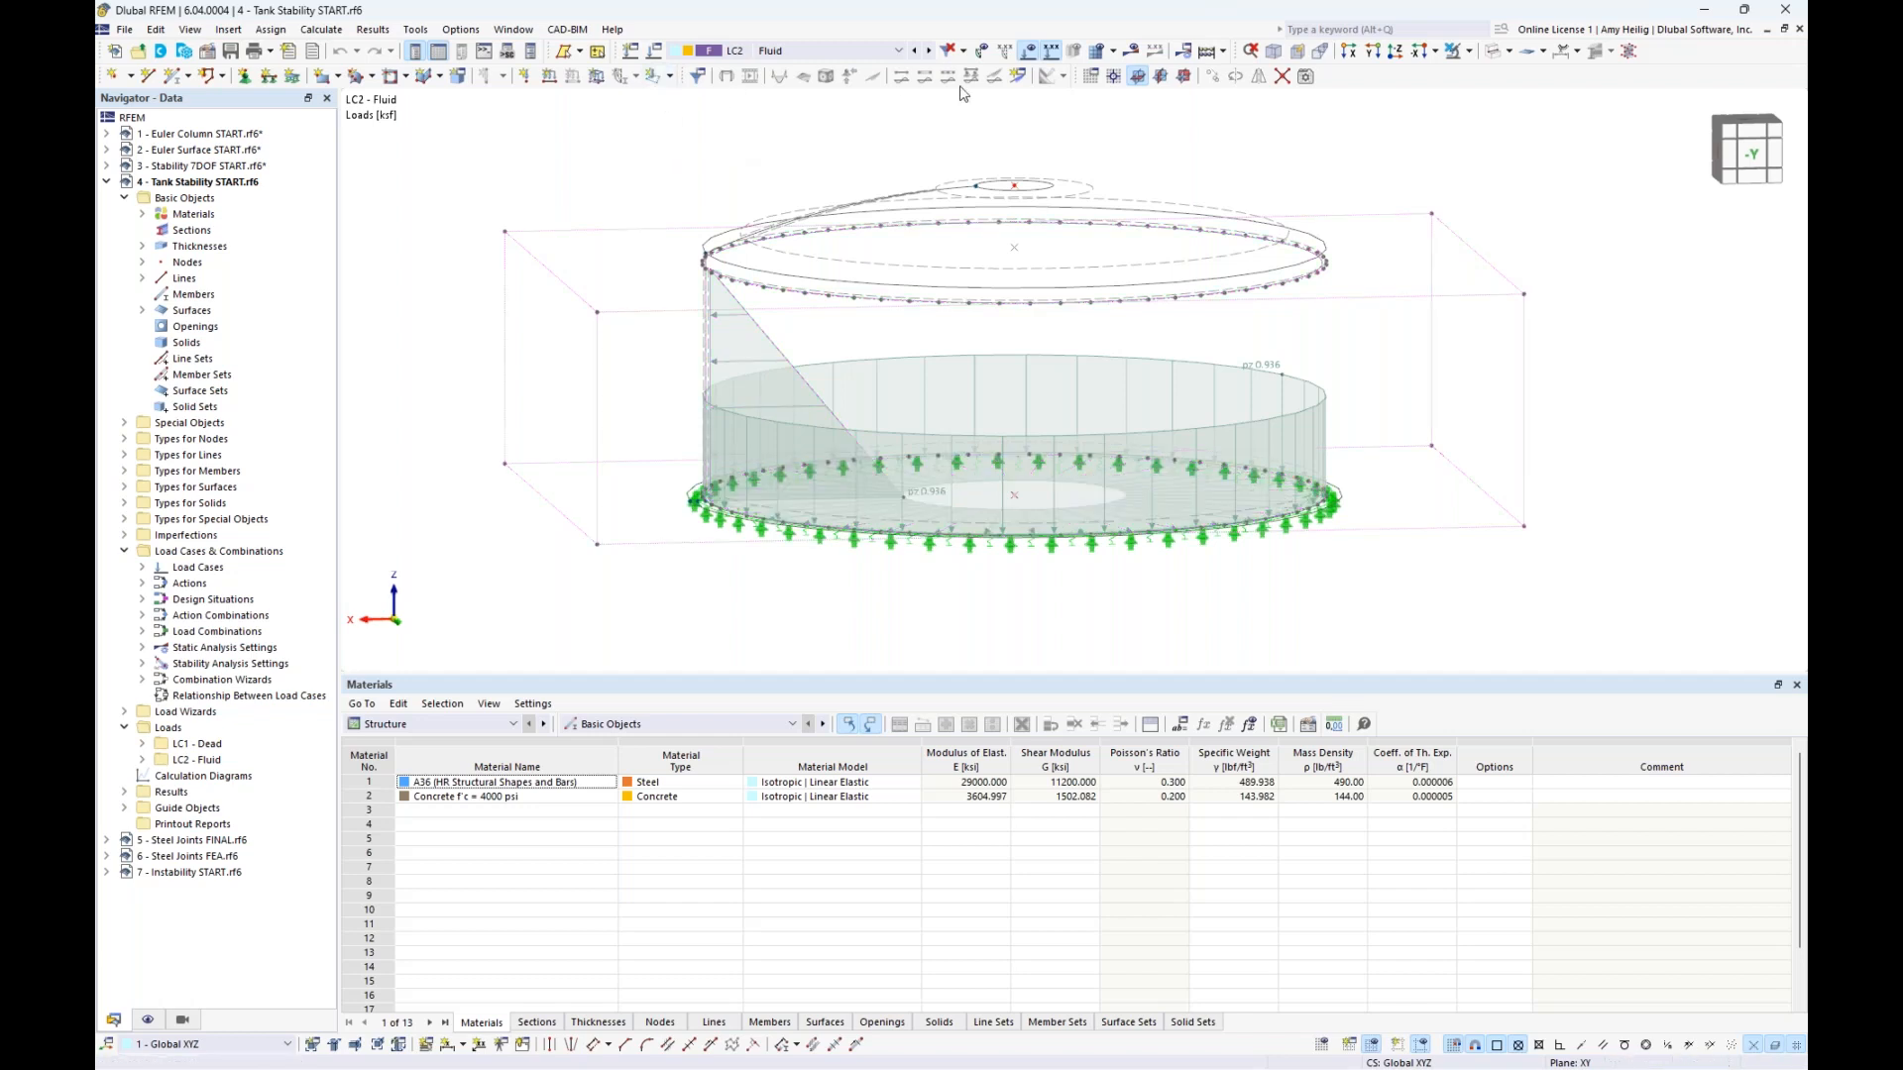
{"action": "left_click", "coordinate": [1030, 51]}
Enable the critical load calculation with the Structure Stability add-on for LC2 Fluid and calculate it
{"action": "left_click", "coordinate": [655, 53]}
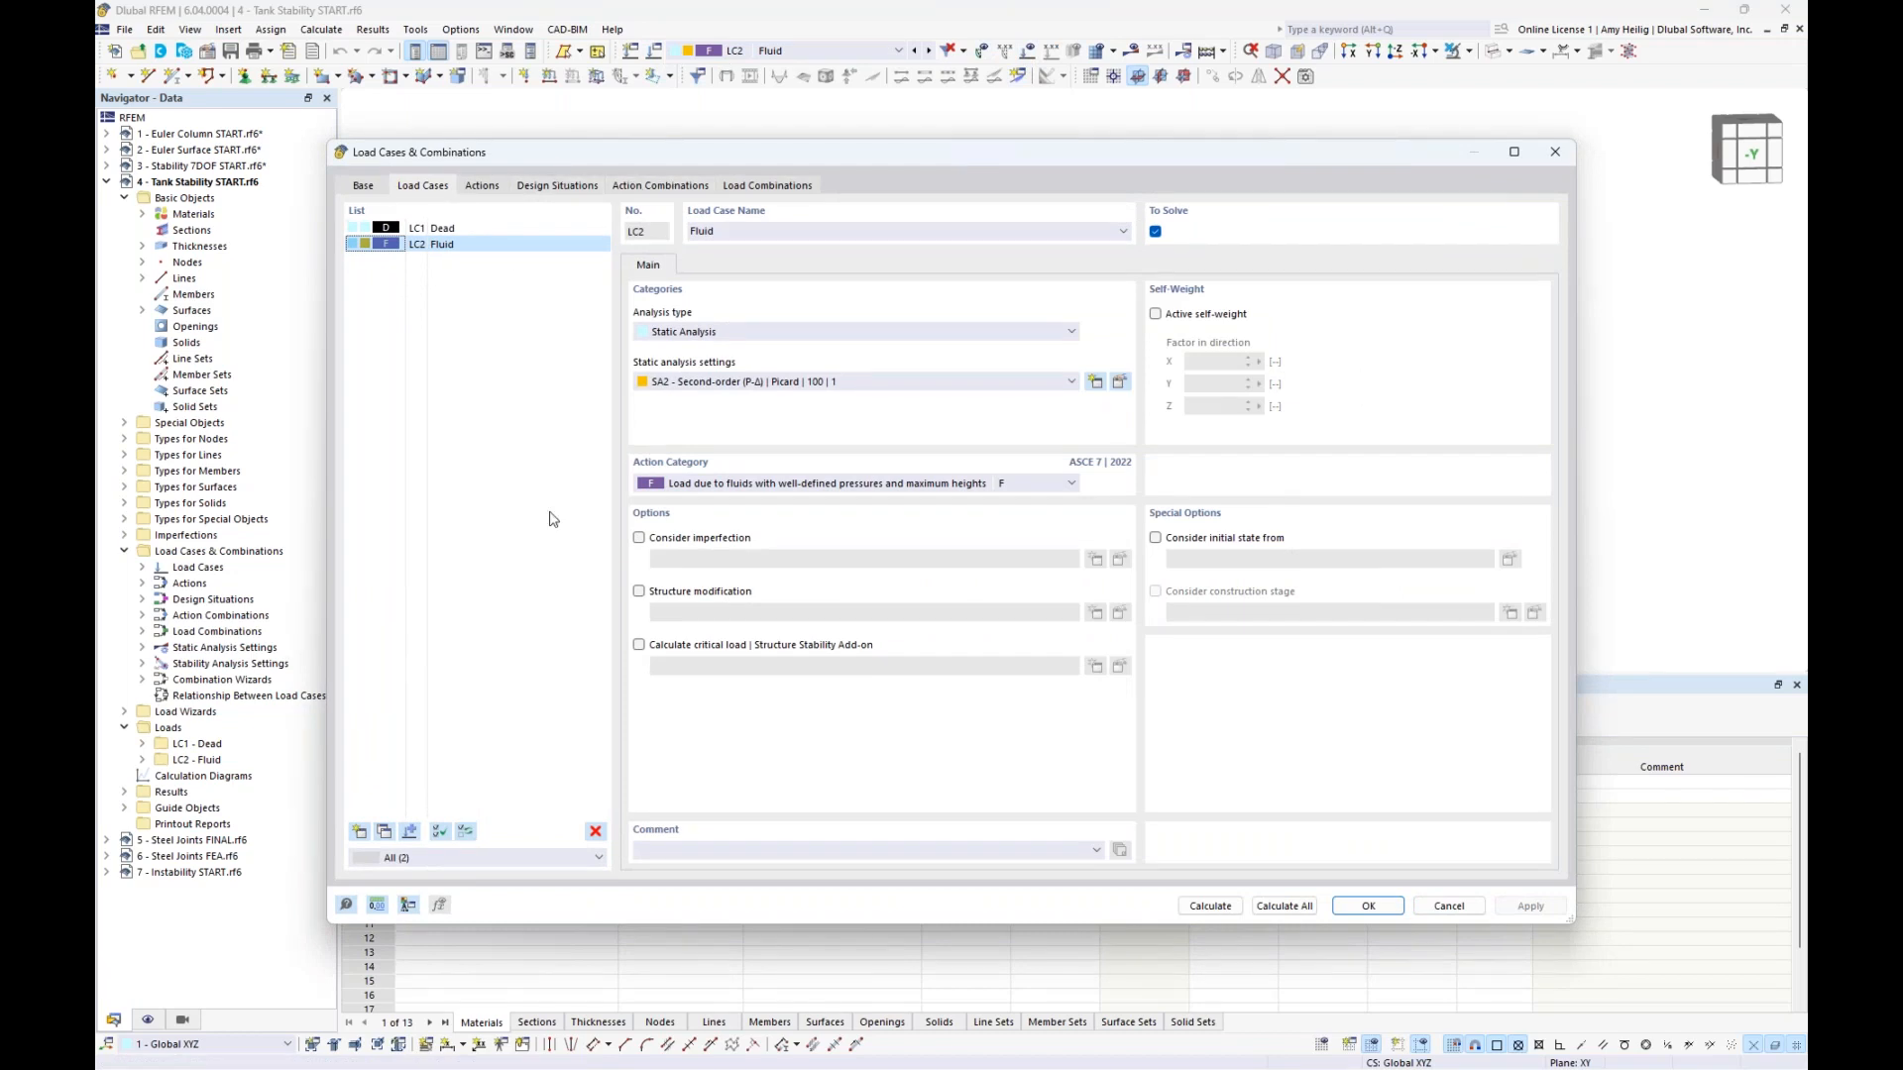
{"action": "left_click", "coordinate": [638, 646]}
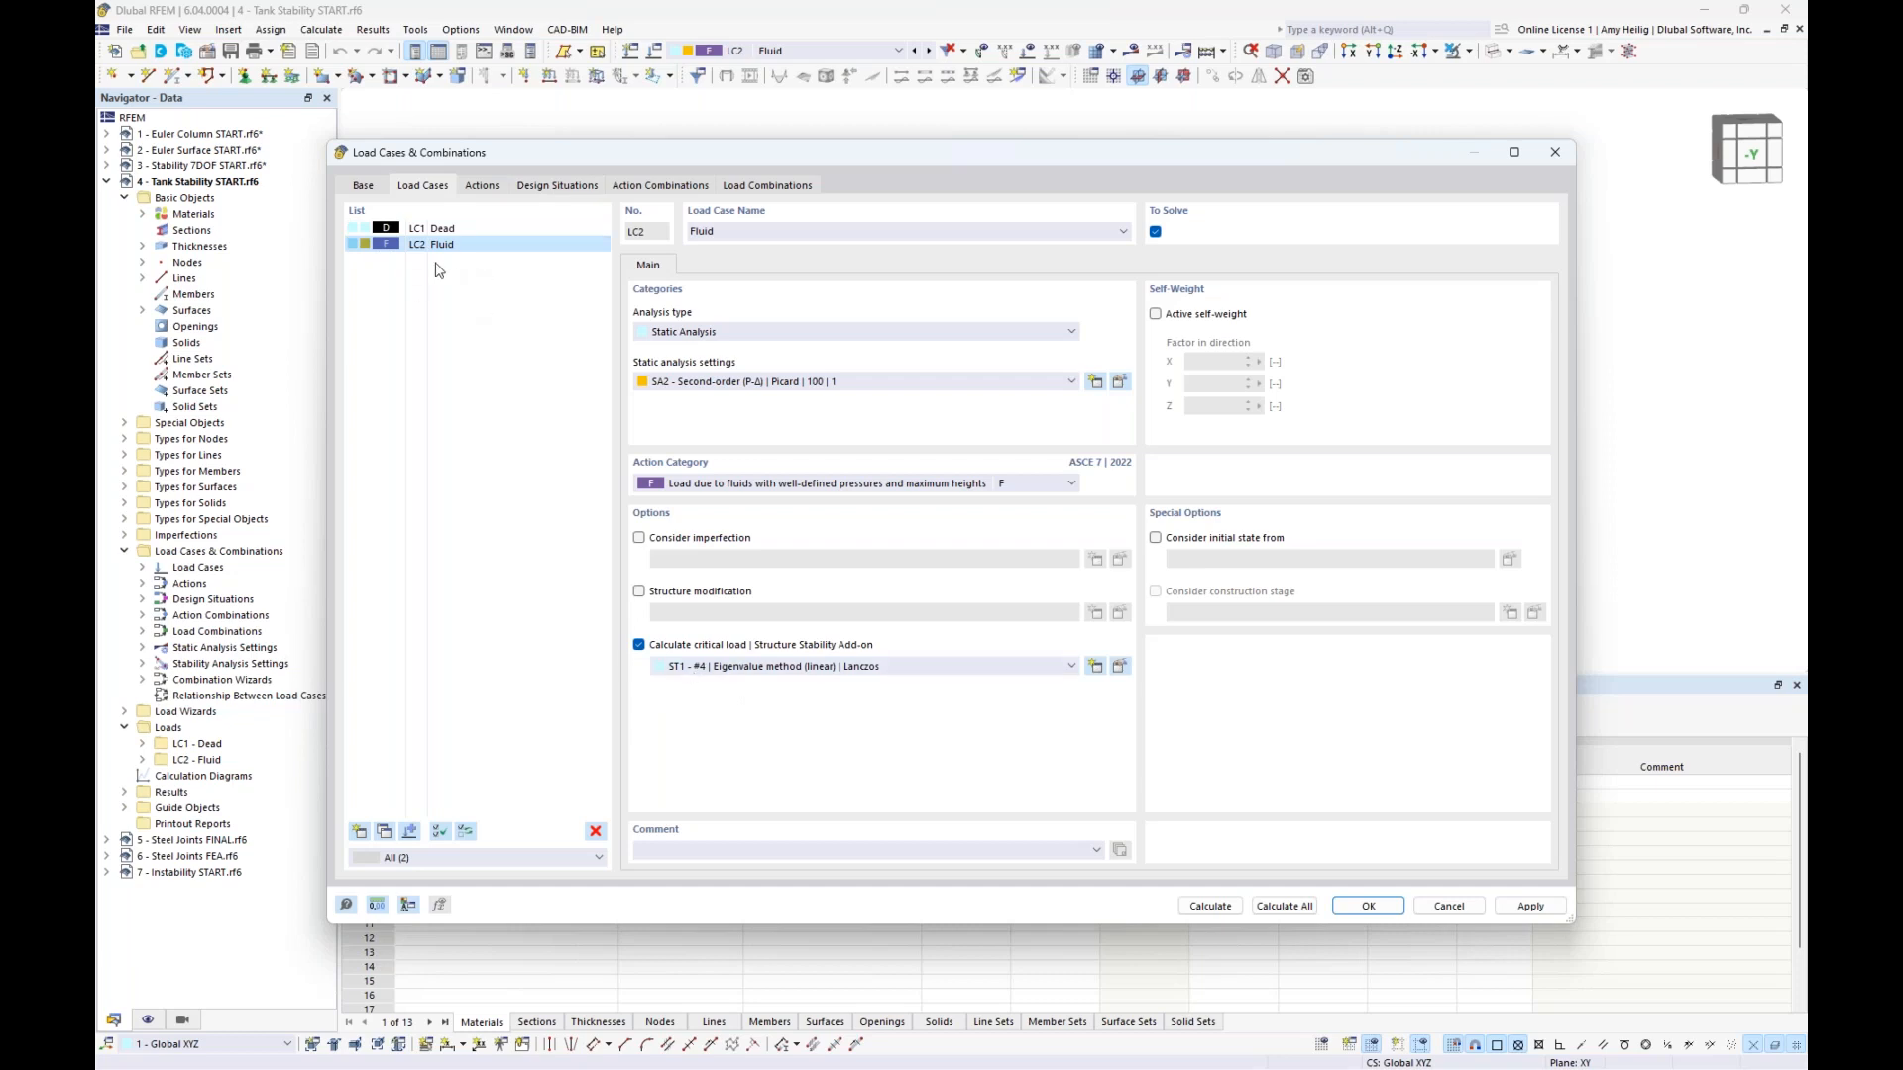
{"action": "left_click", "coordinate": [1229, 910]}
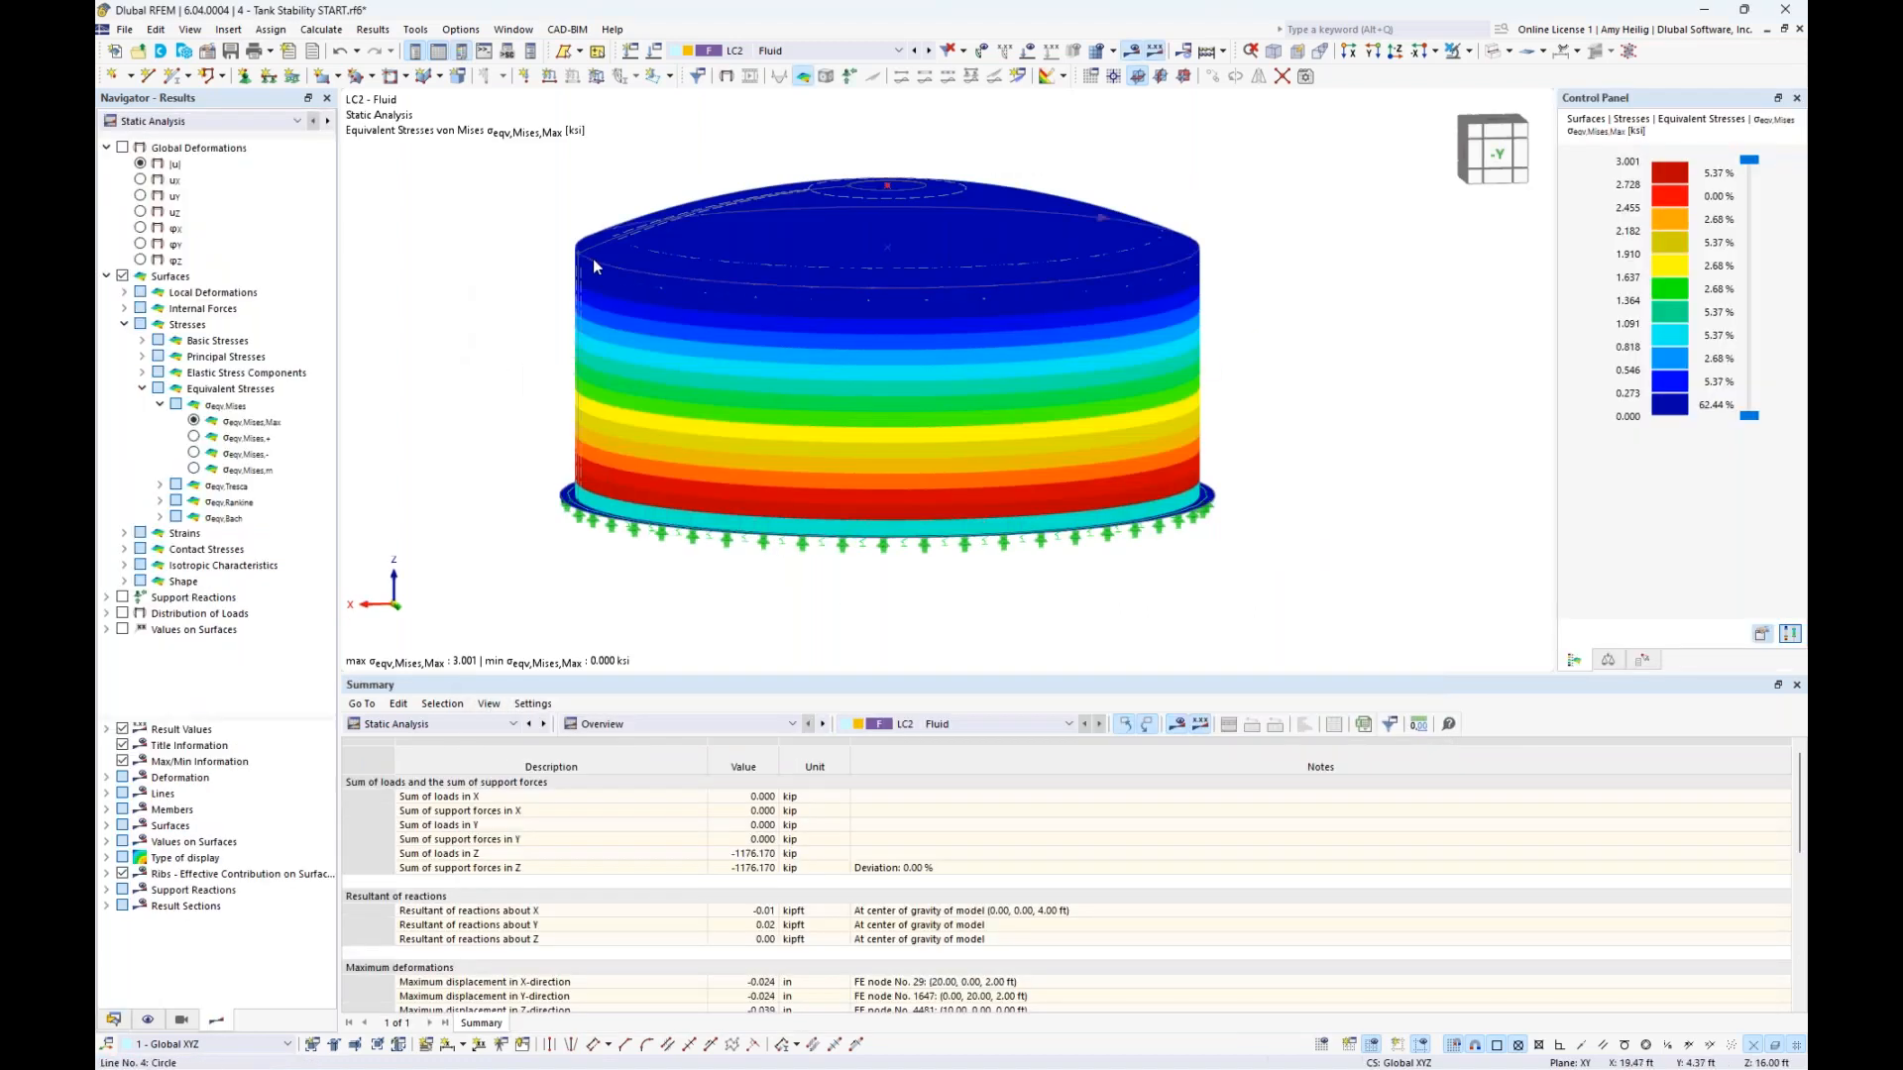
Show the stability analysis mode shape results and isolate the tank's cylindrical wall surface
{"action": "left_click", "coordinate": [222, 121]}
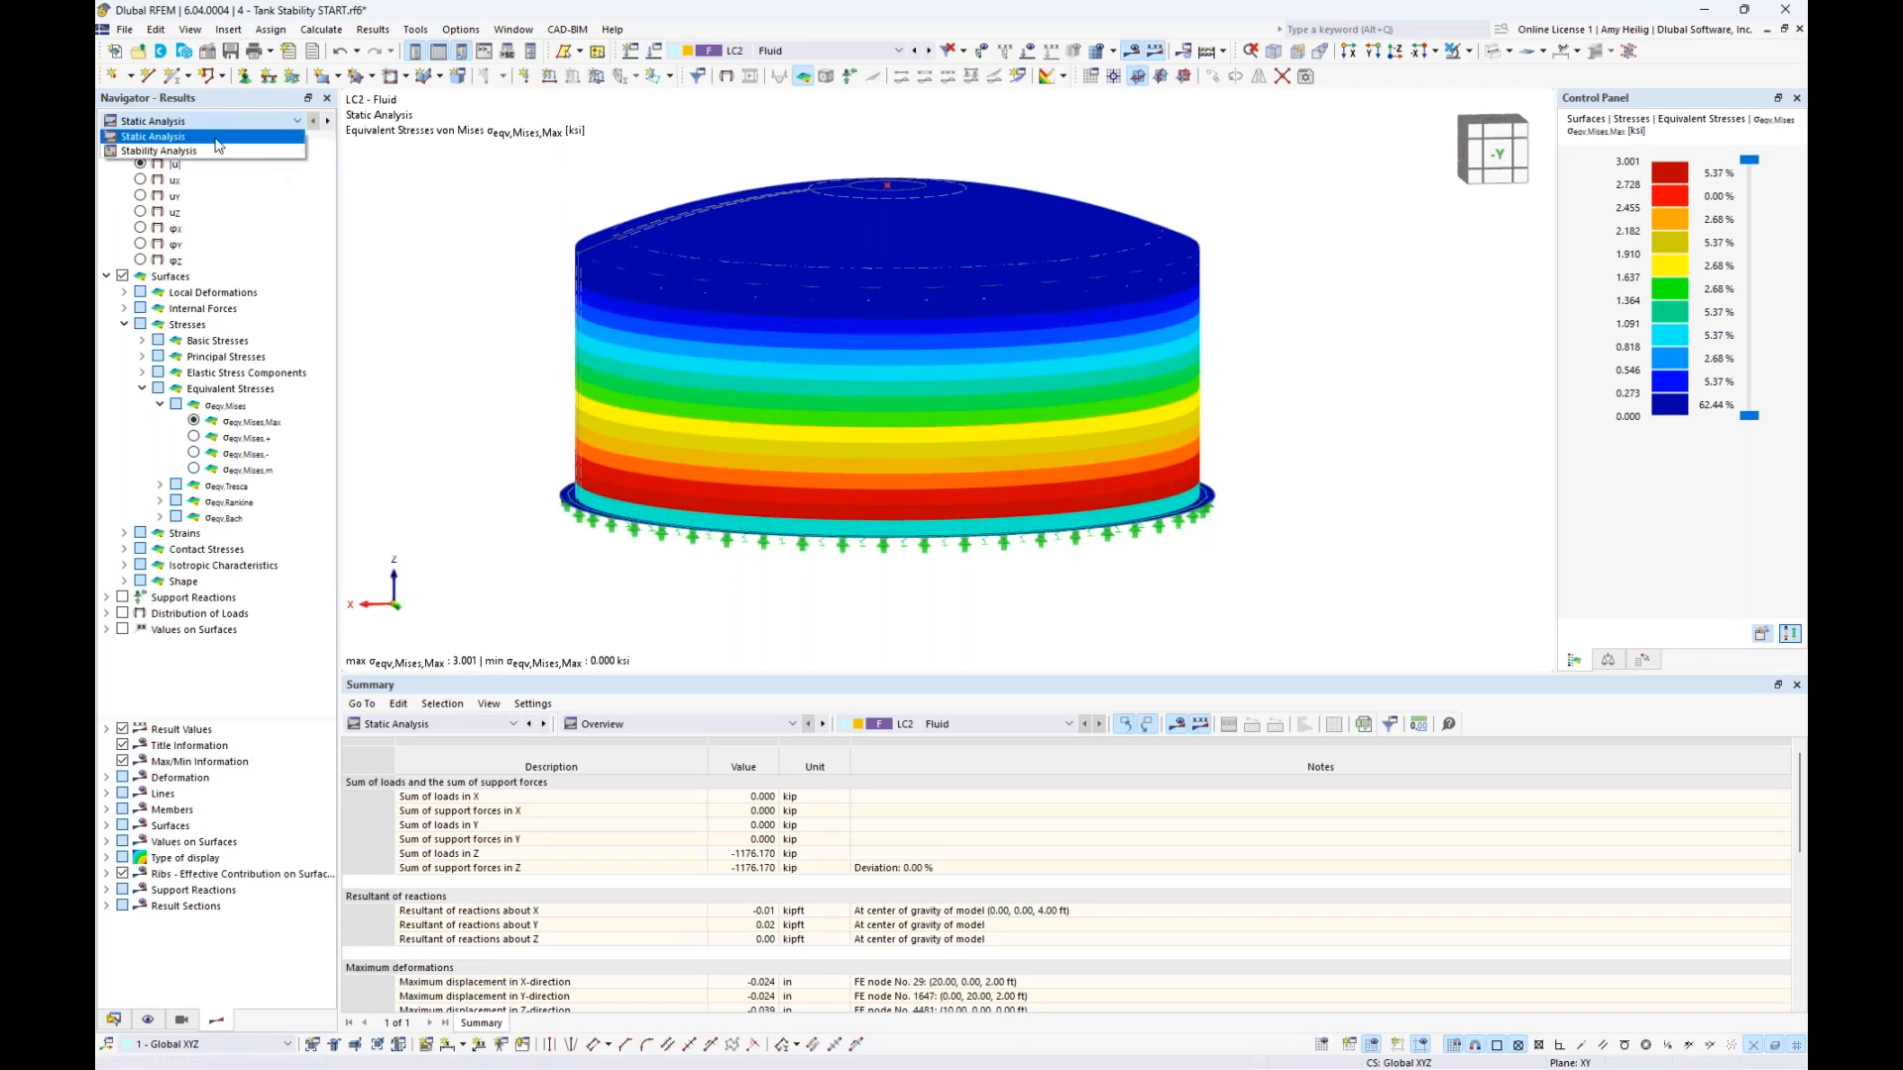
{"action": "left_click", "coordinate": [216, 153]}
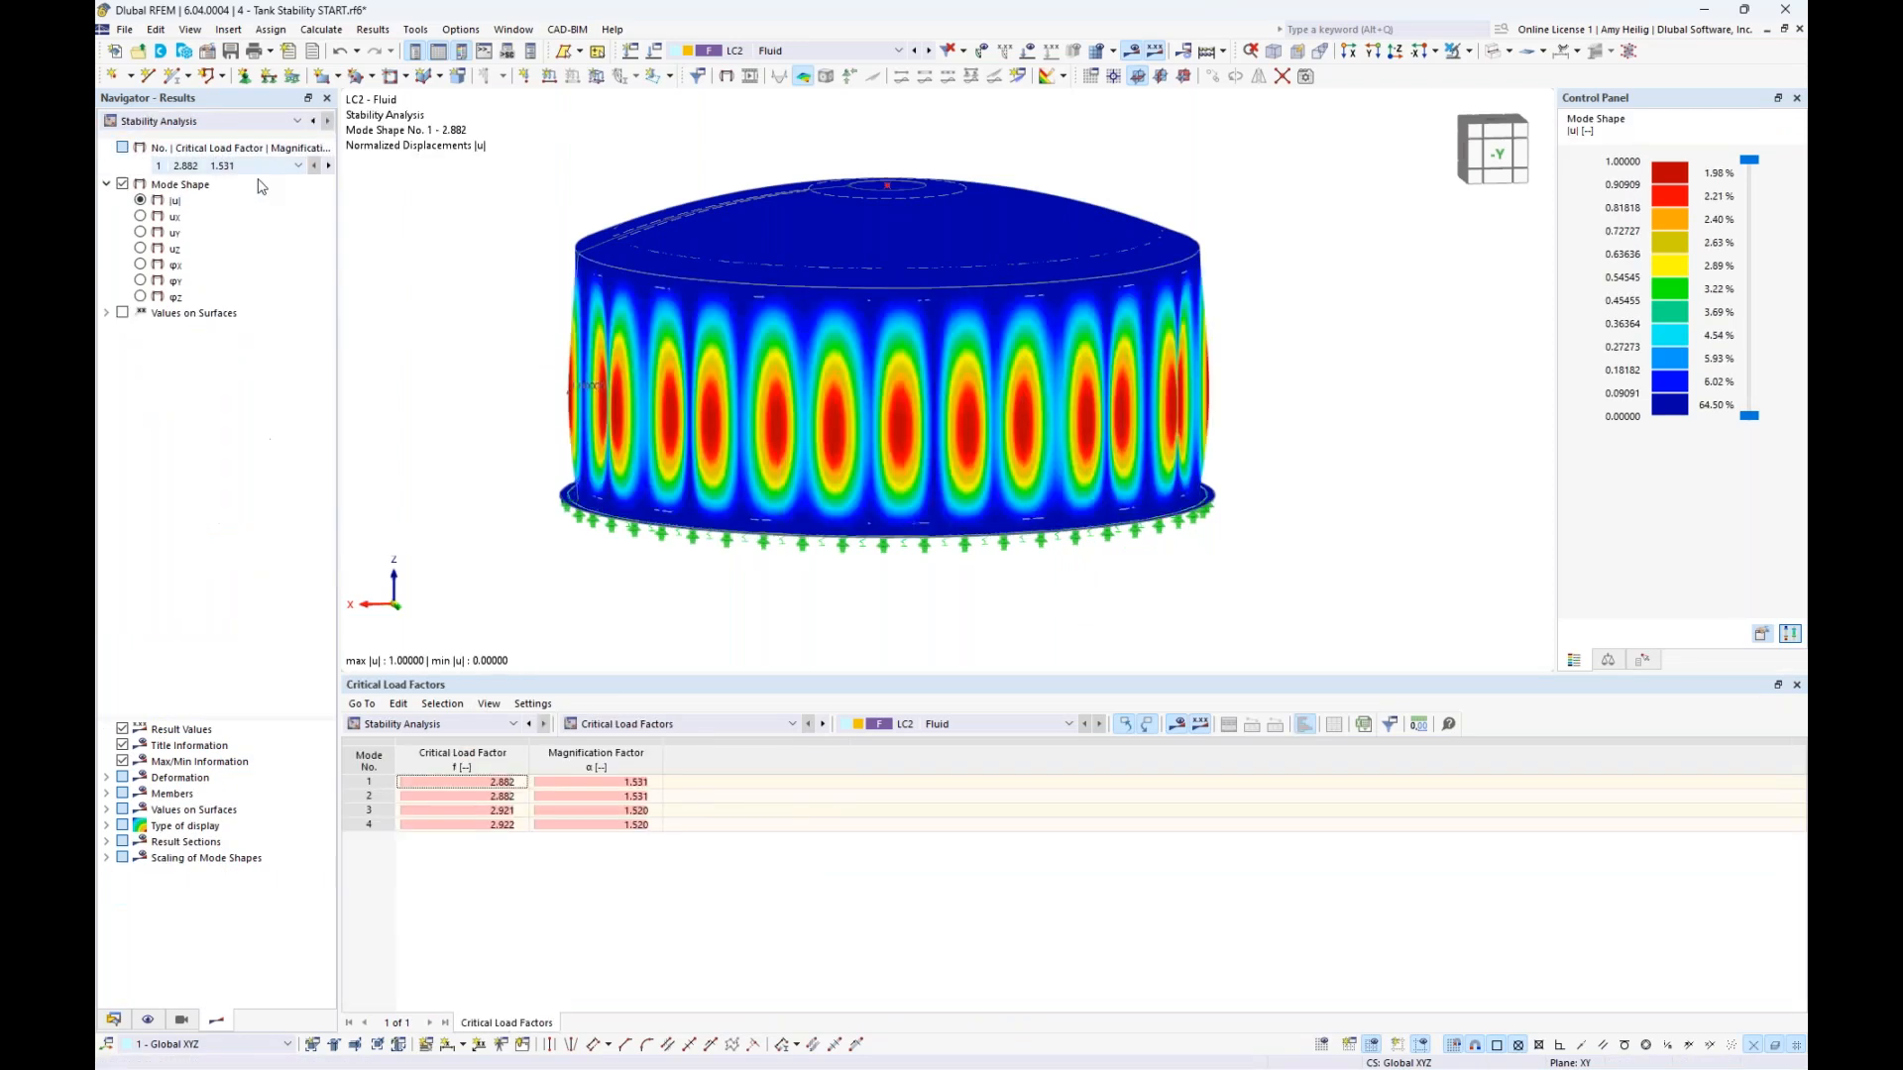
{"action": "middle_click_drag", "start_coordinate": [472, 365], "coordinate": [496, 377]}
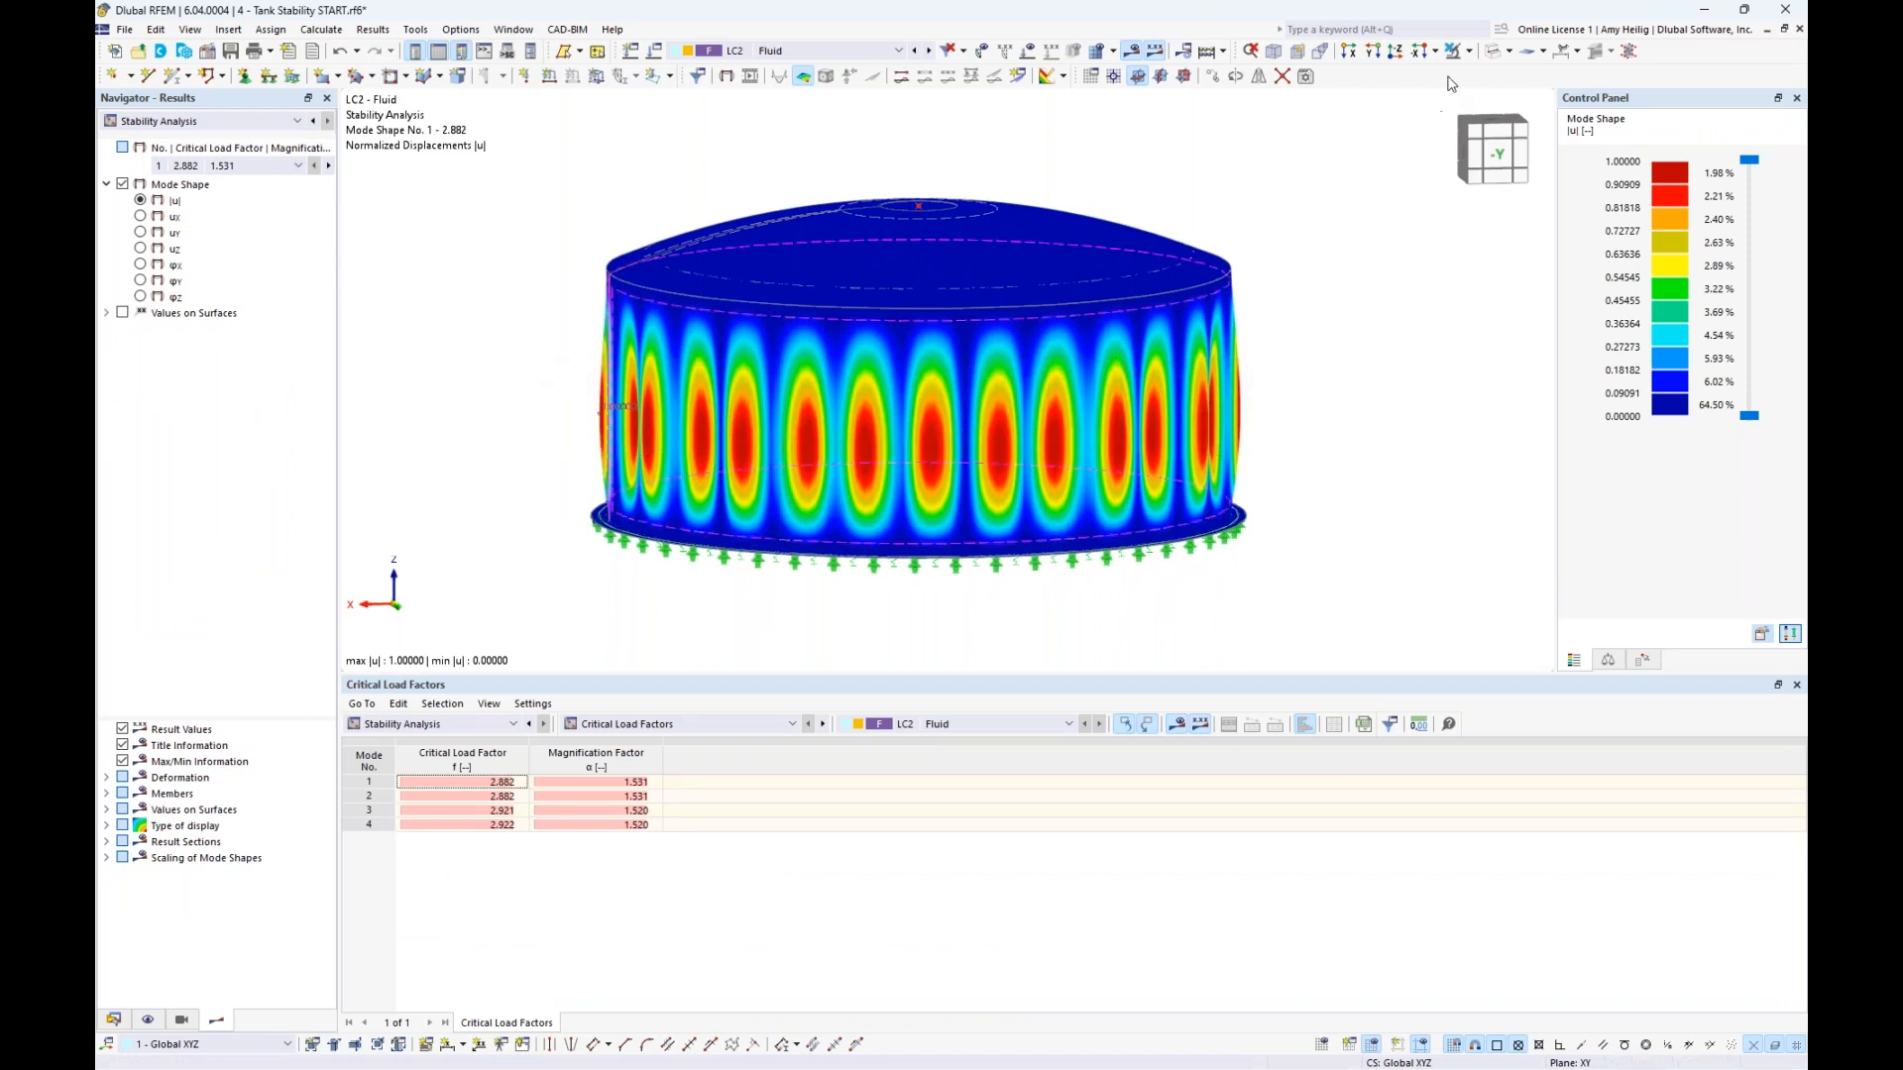
{"action": "left_click", "coordinate": [1468, 50]}
{"action": "left_click", "coordinate": [1507, 69]}
{"action": "middle_click_drag", "start_coordinate": [1295, 259], "coordinate": [1317, 309], "text": "ctrl"}
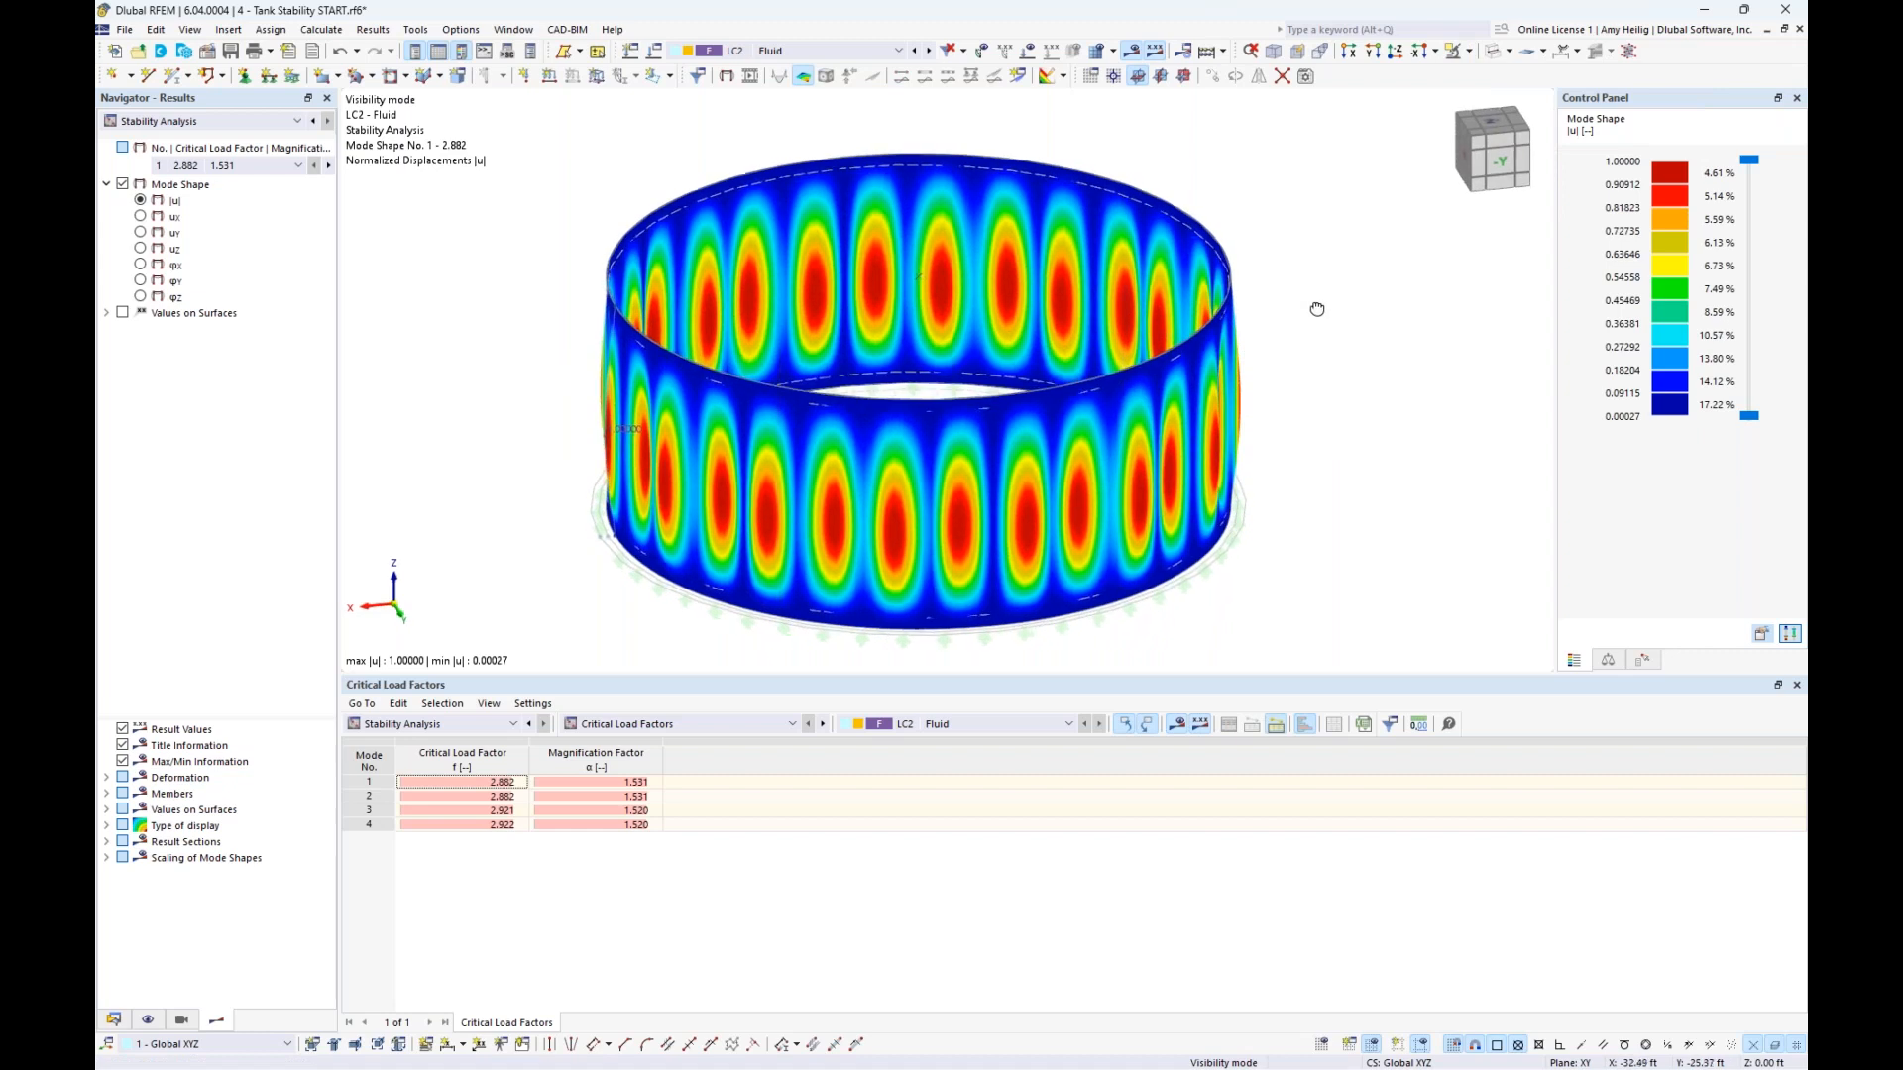
Compare mode shapes 1 to 4 and their critical load factors on the tank wall, returning to mode 1
{"action": "left_click", "coordinate": [467, 783]}
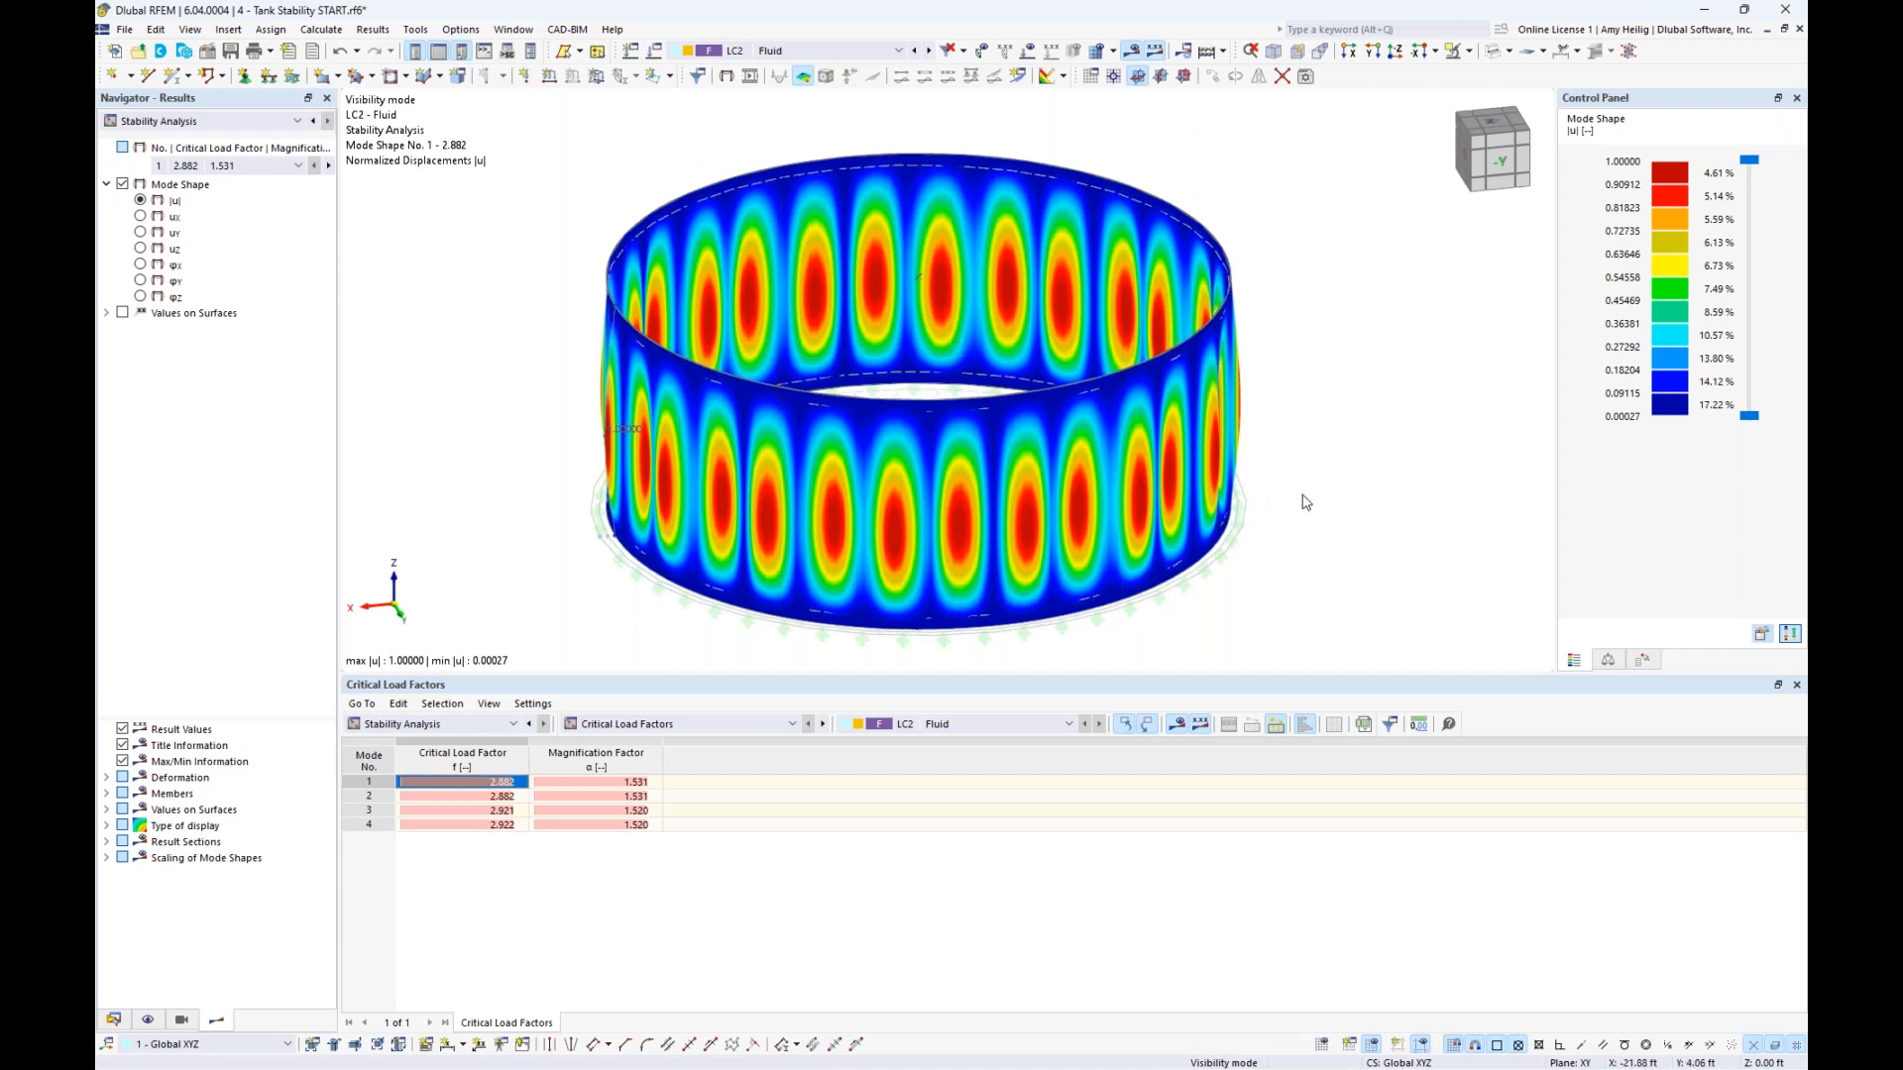
{"action": "middle_click_drag", "start_coordinate": [1335, 496], "coordinate": [974, 494], "text": "ctrl"}
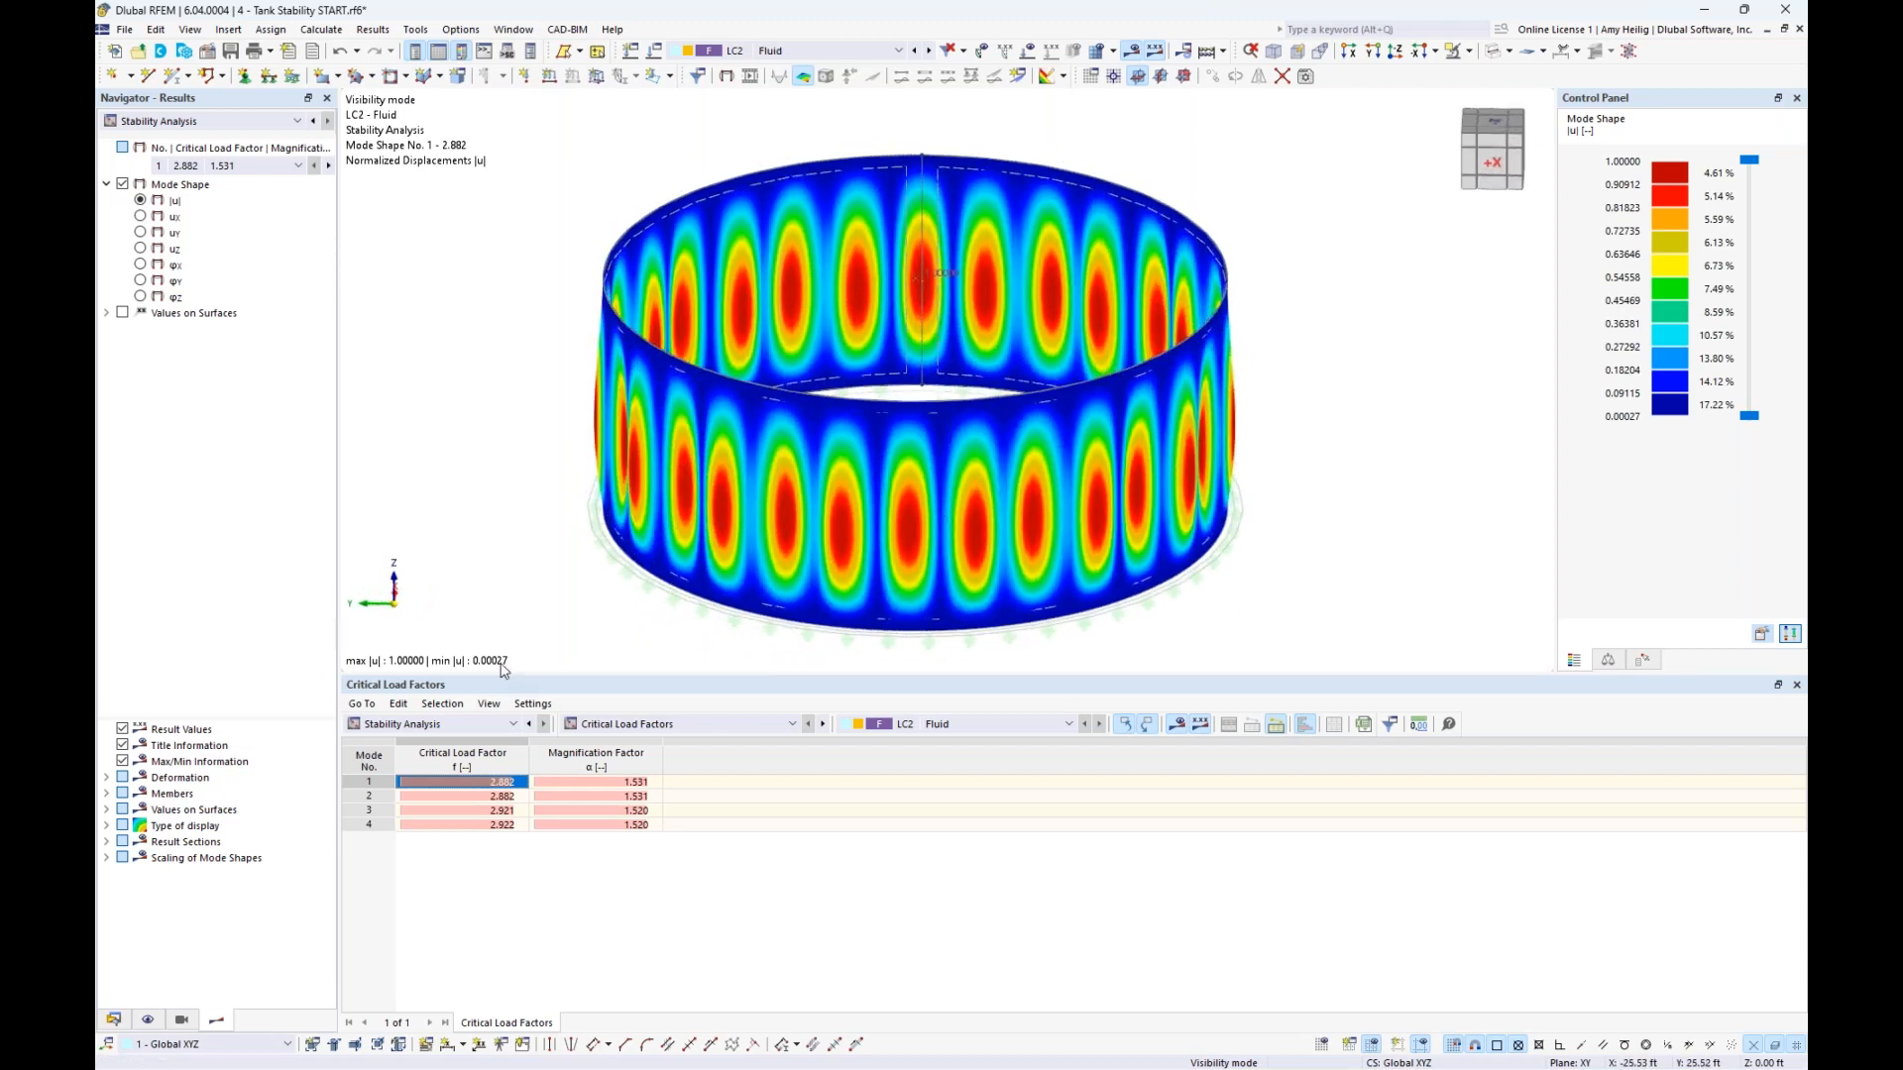
{"action": "left_click", "coordinate": [460, 796]}
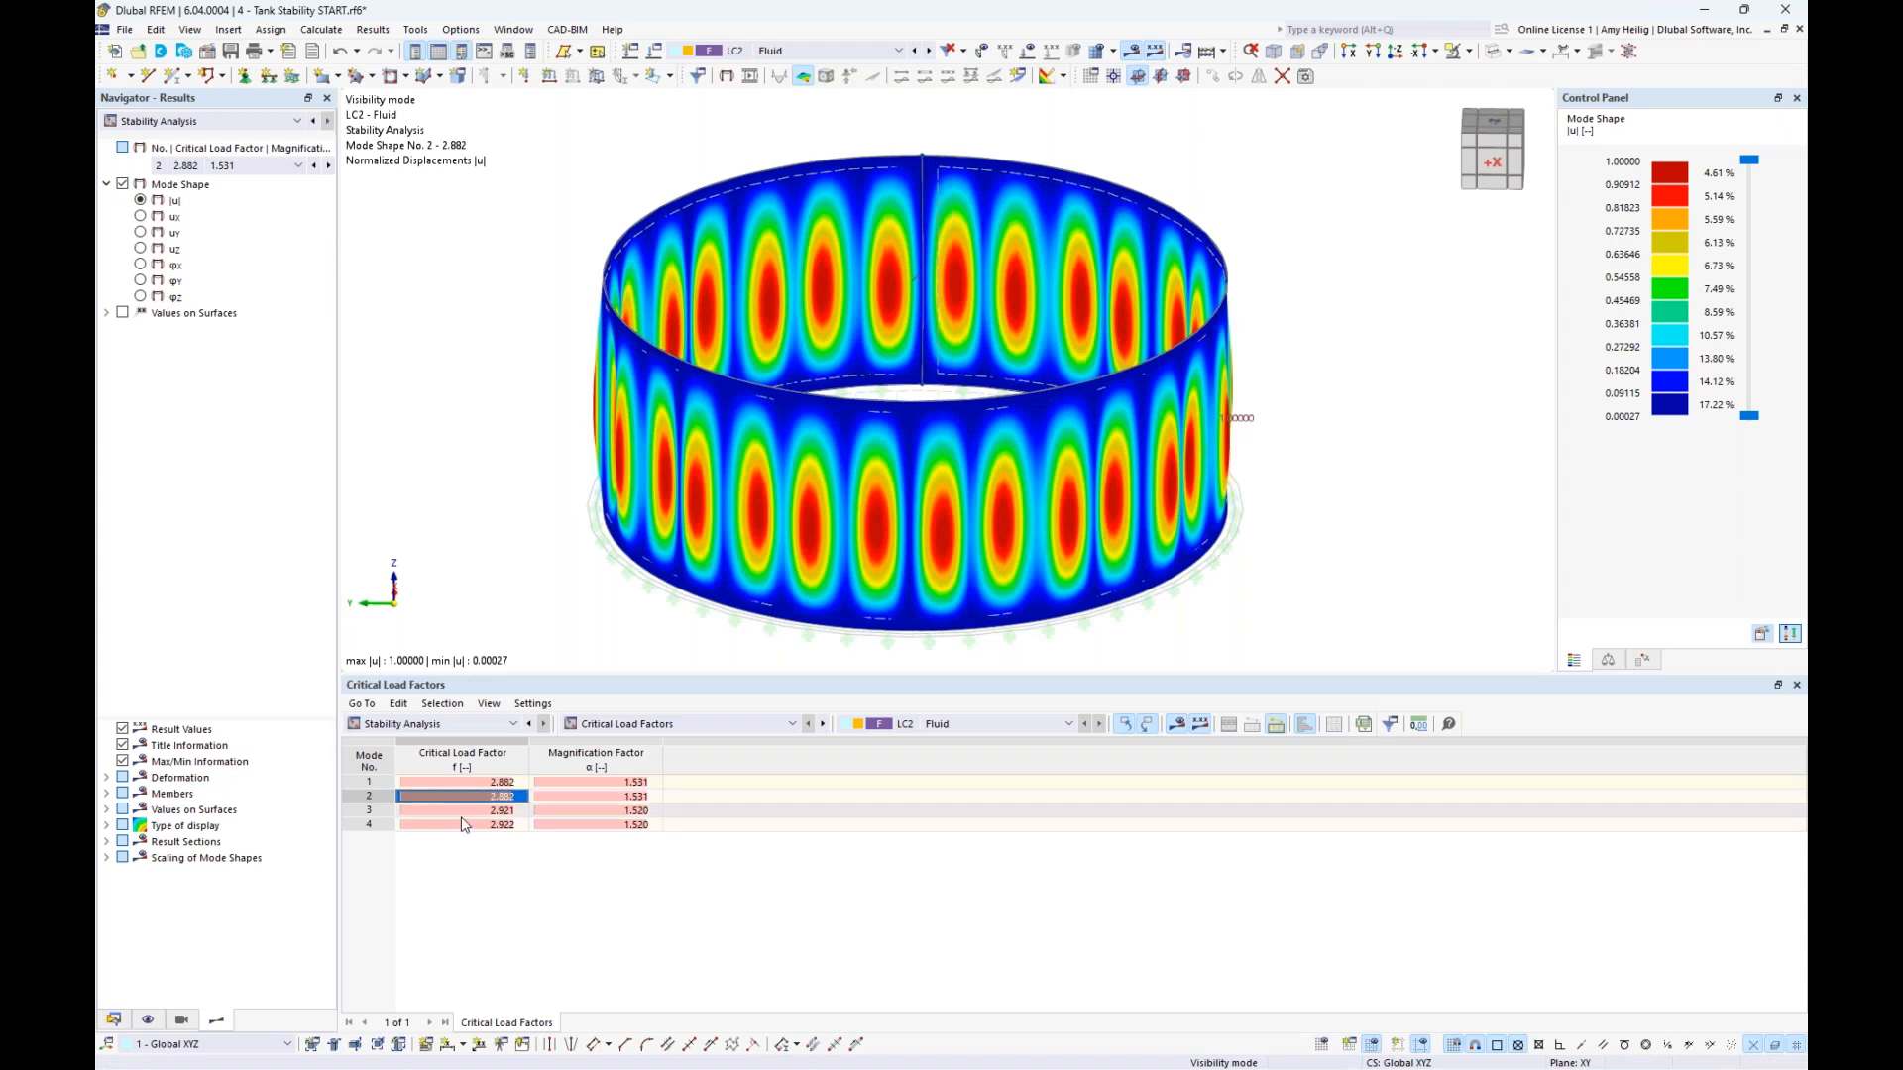
{"action": "left_click", "coordinate": [460, 810]}
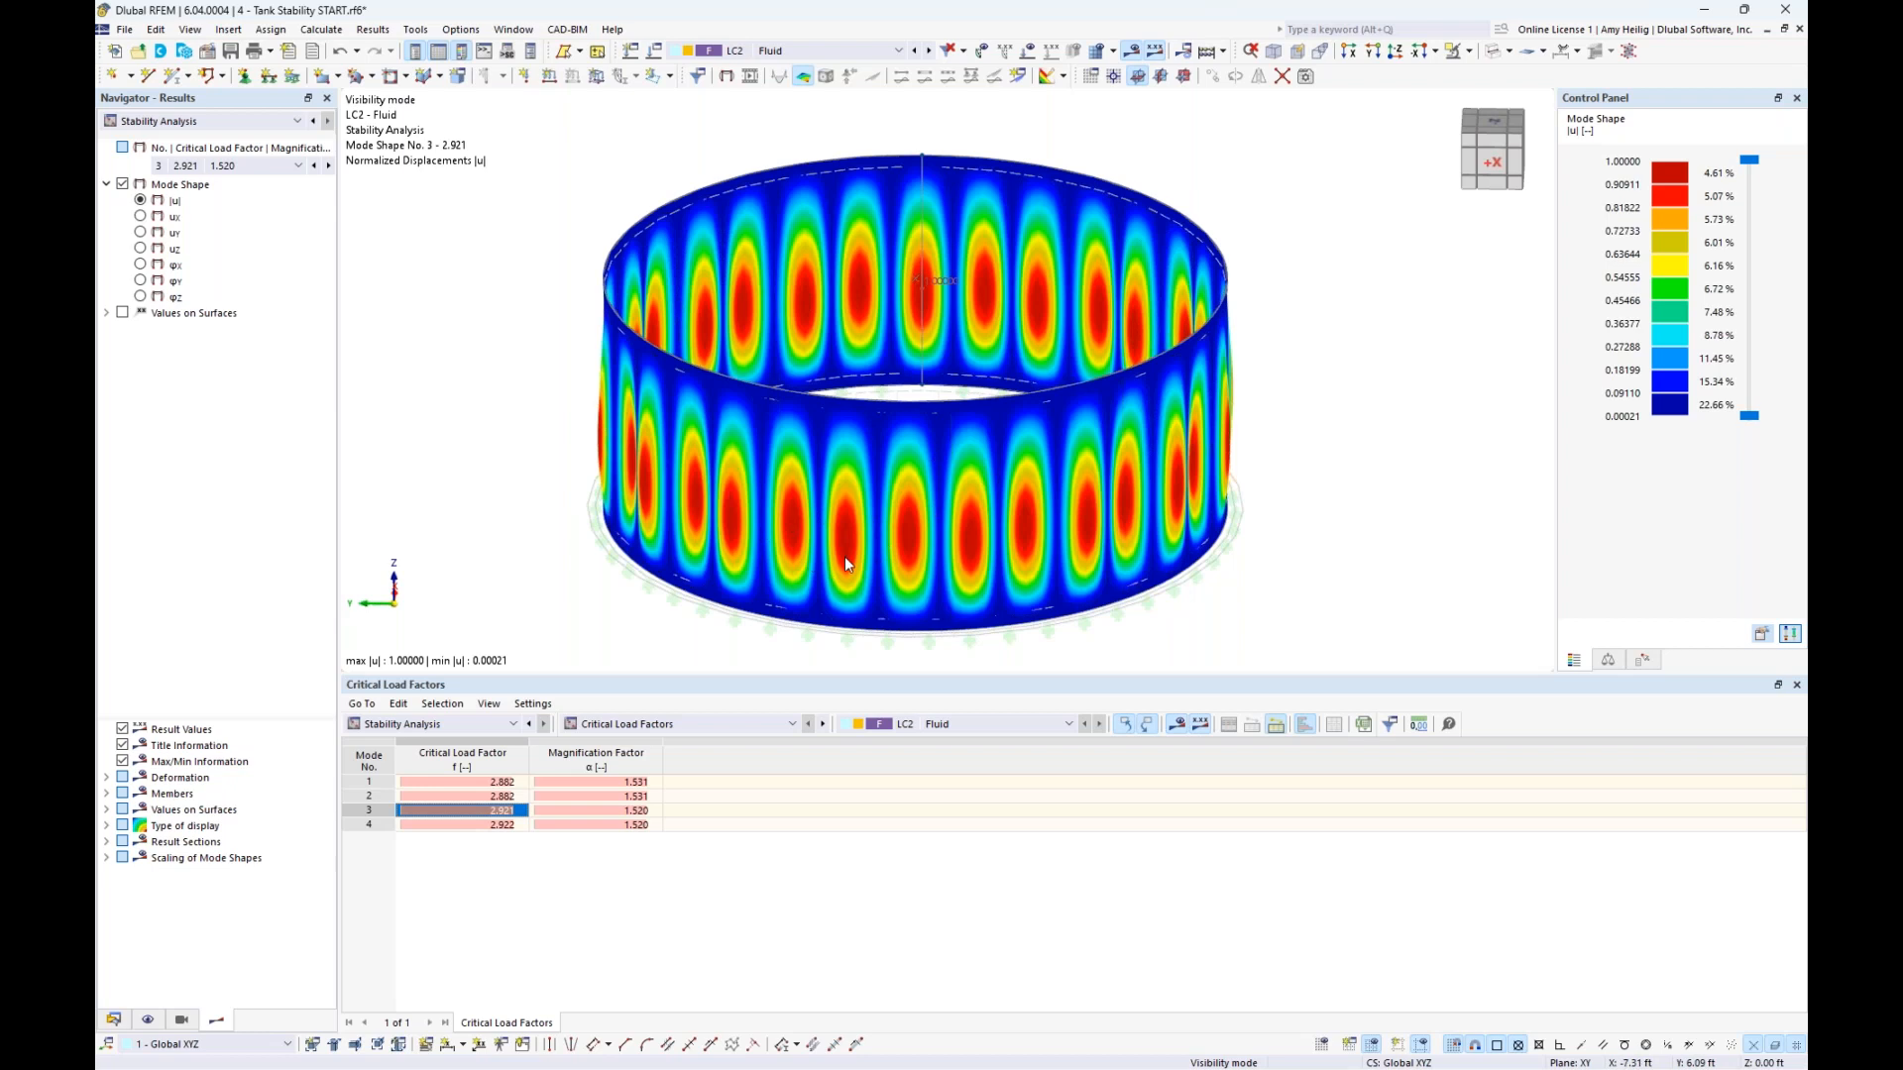
{"action": "left_click", "coordinate": [454, 825]}
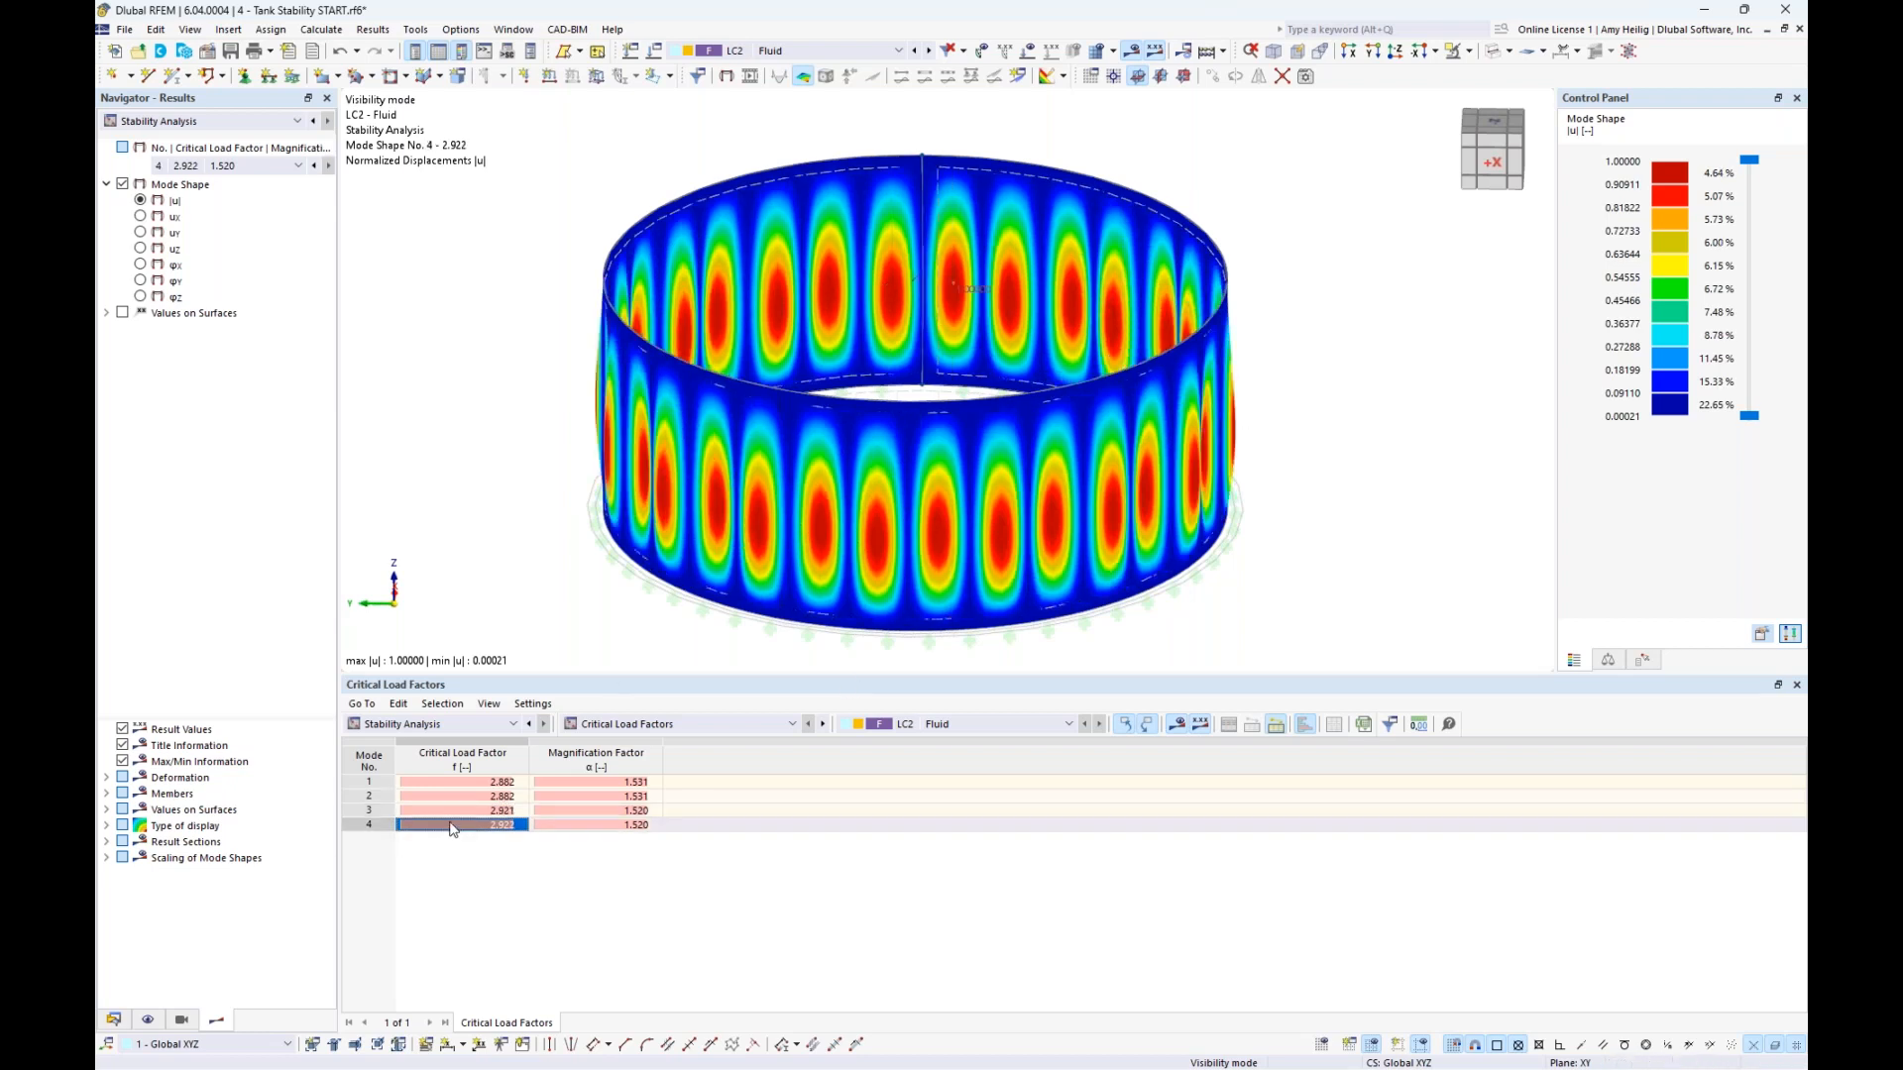
{"action": "left_click", "coordinate": [454, 783]}
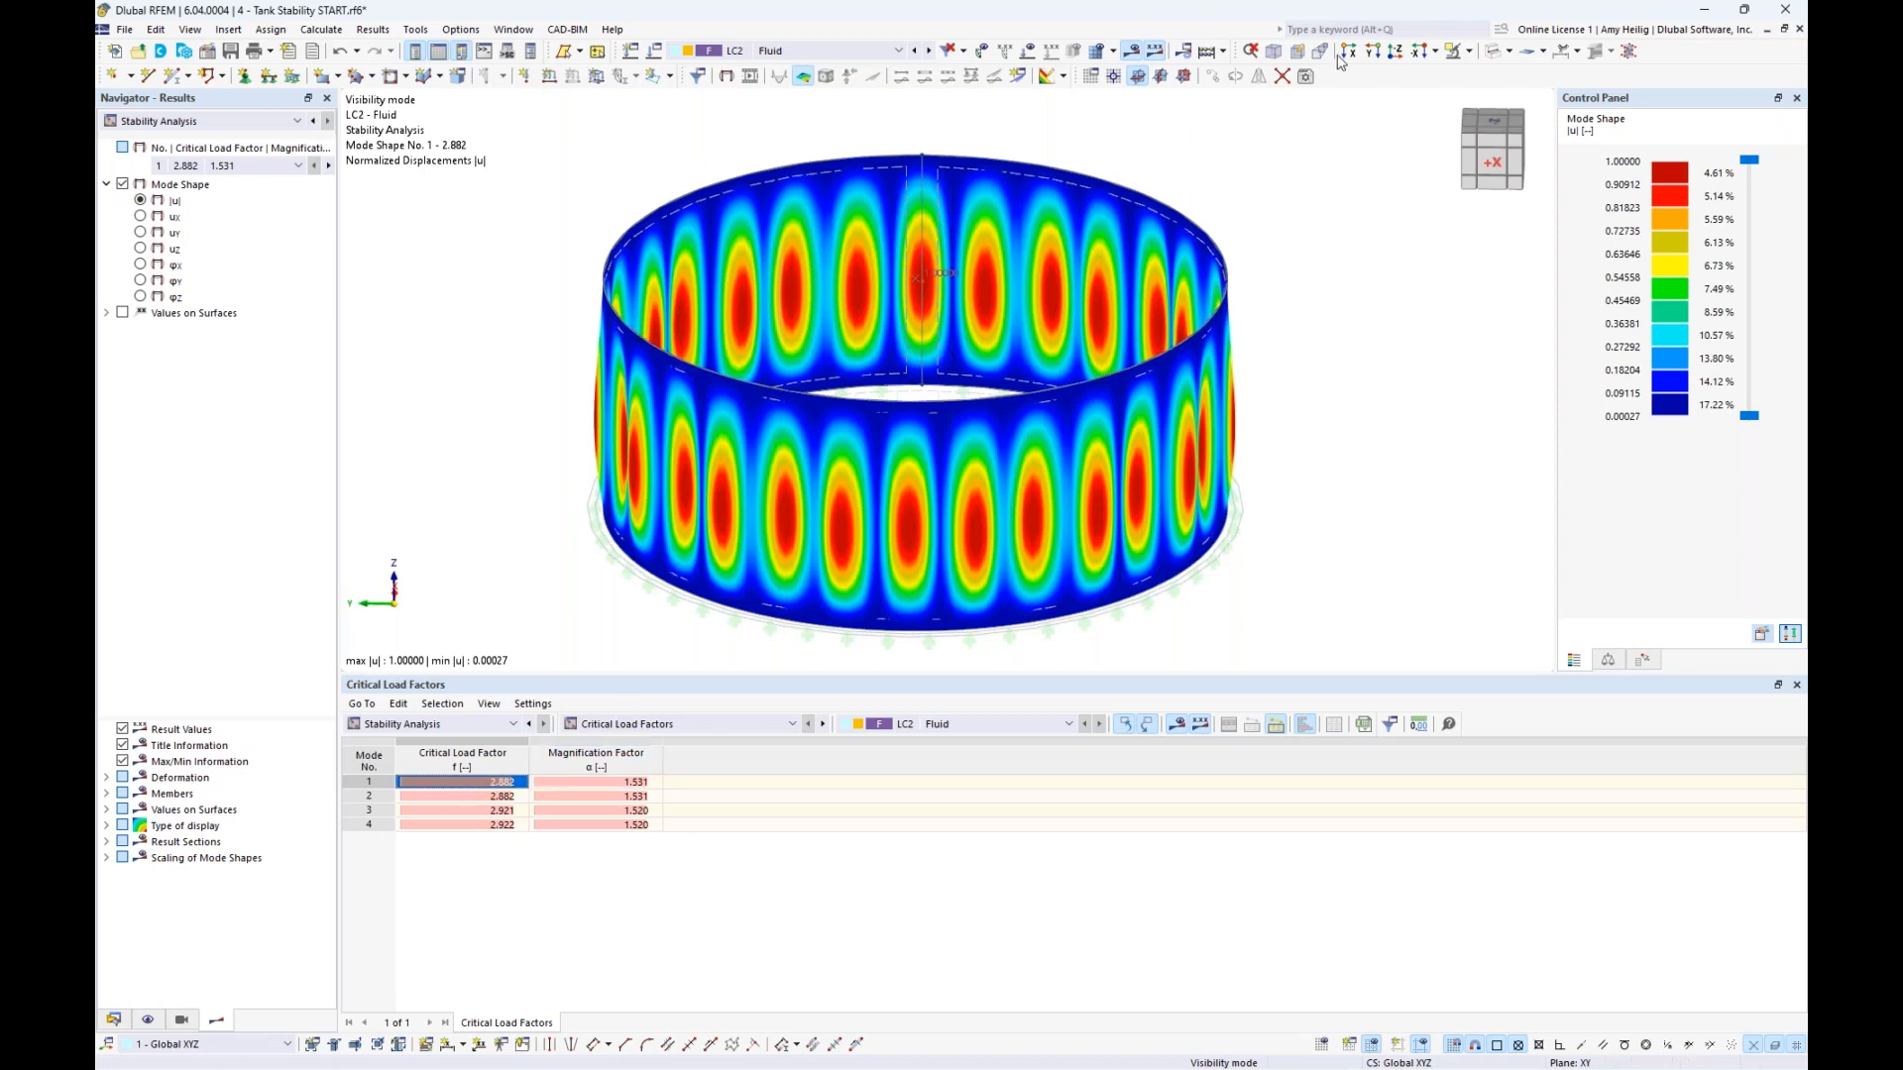
Hide the results and display the tank model in transparent shaded rendering
{"action": "left_click", "coordinate": [1135, 52]}
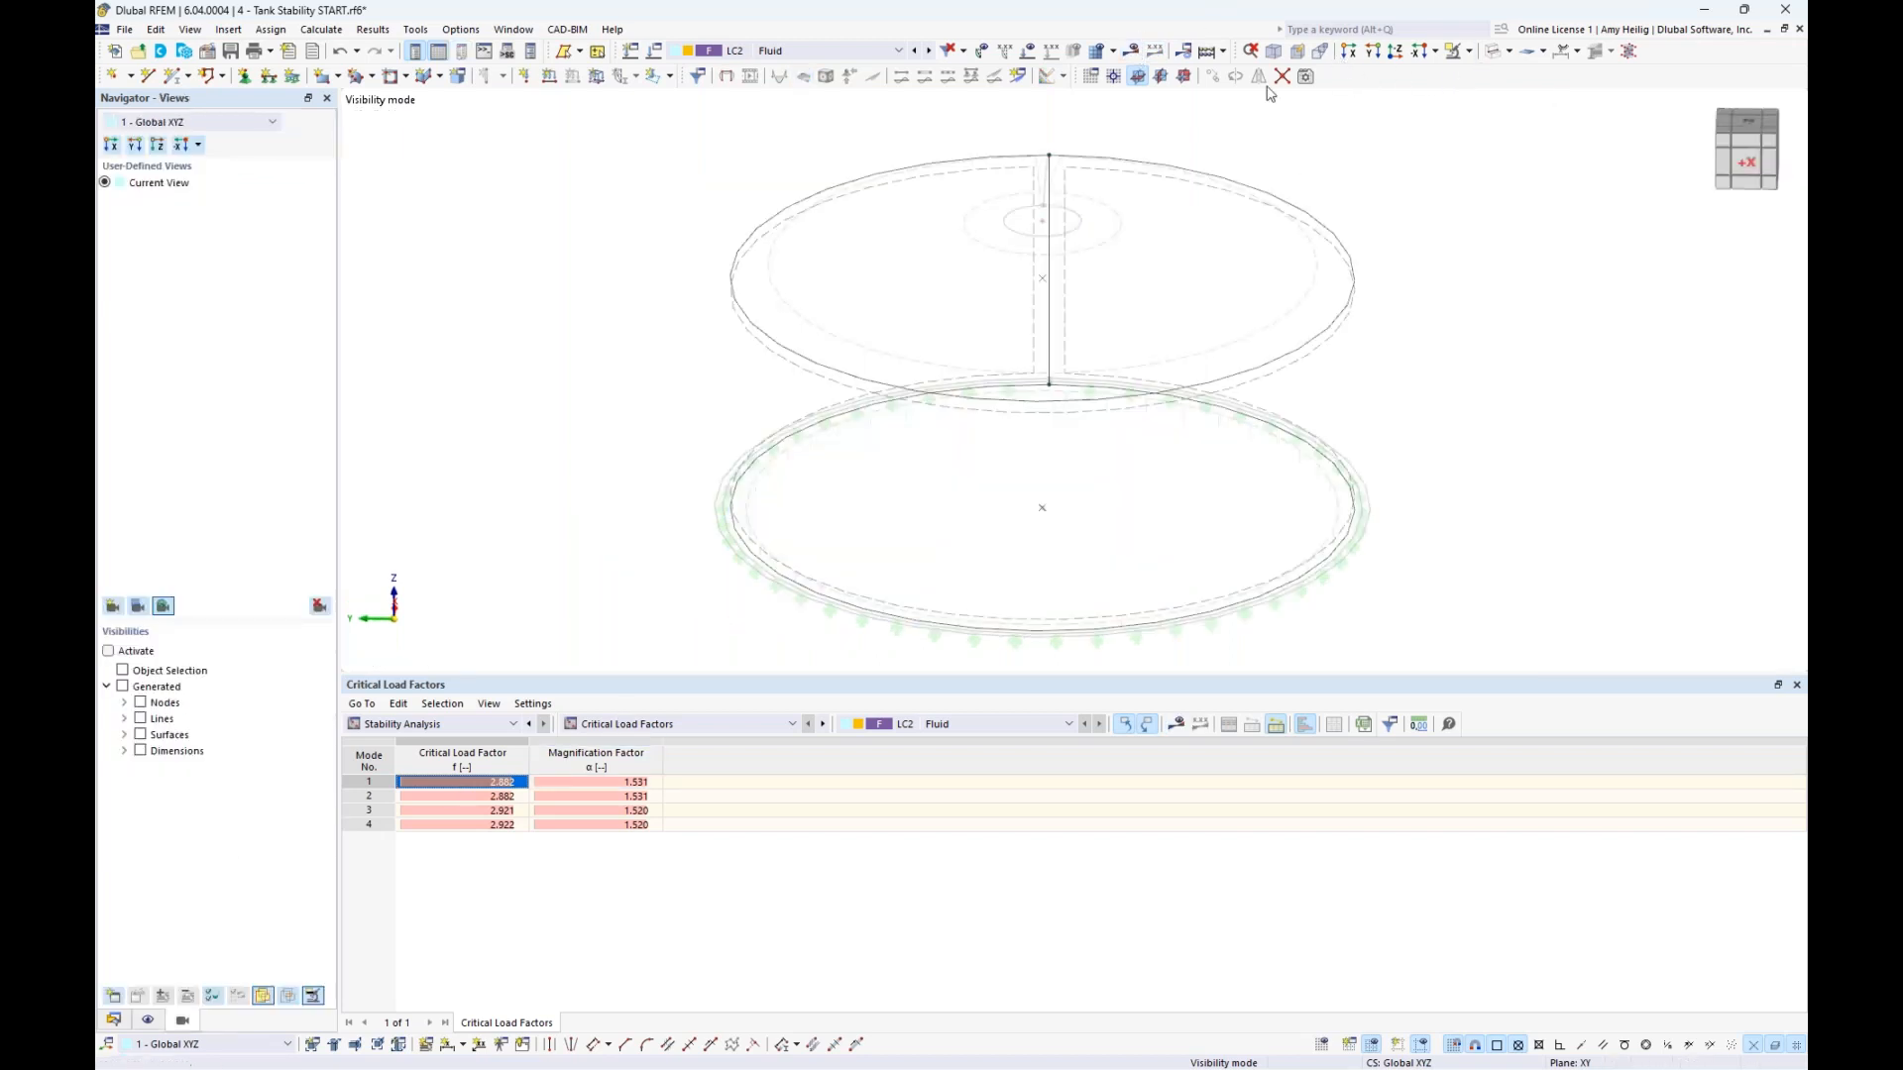
{"action": "left_click", "coordinate": [1511, 55]}
{"action": "left_click", "coordinate": [1555, 114]}
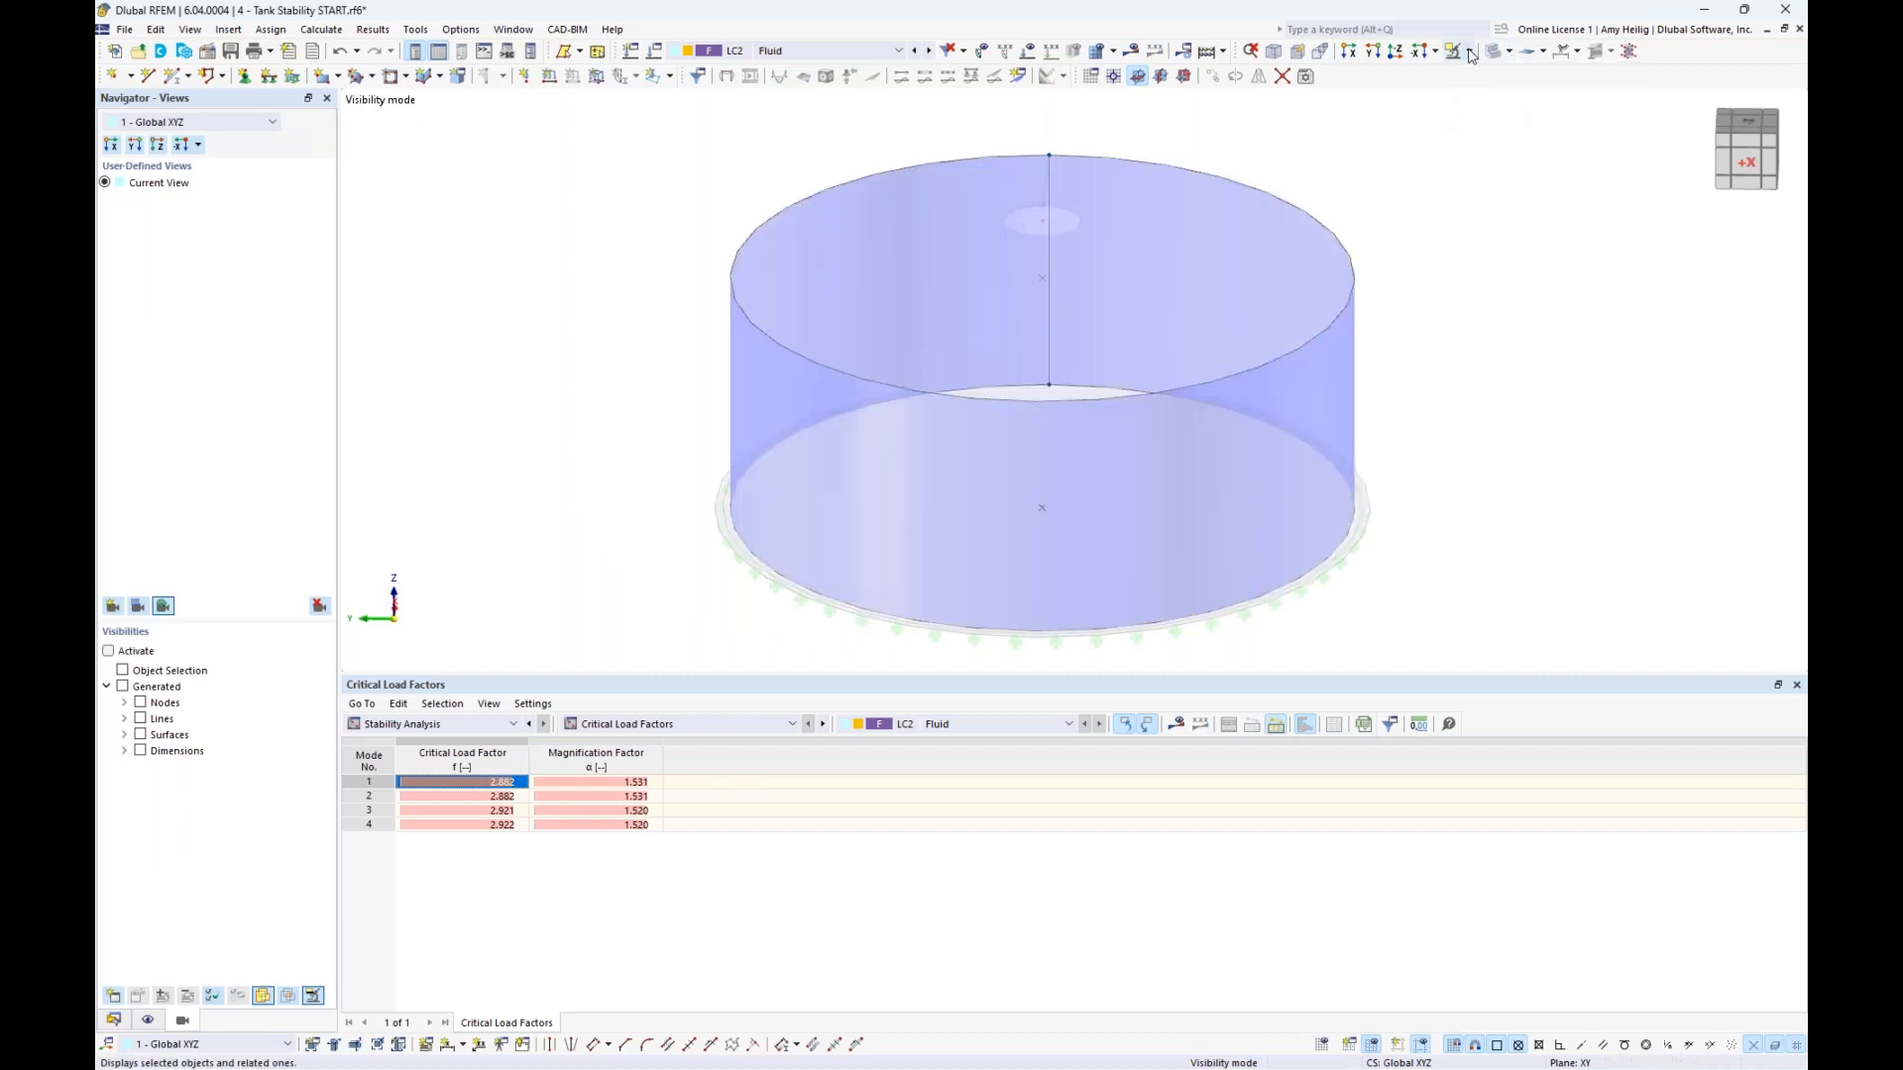
Cancel the visibility mode to show all tank objects and set the axonometric view
{"action": "left_click", "coordinate": [1467, 50]}
{"action": "left_click", "coordinate": [1522, 205]}
{"action": "middle_click_drag", "start_coordinate": [1469, 221], "coordinate": [1384, 193]}
{"action": "left_click", "coordinate": [1274, 55]}
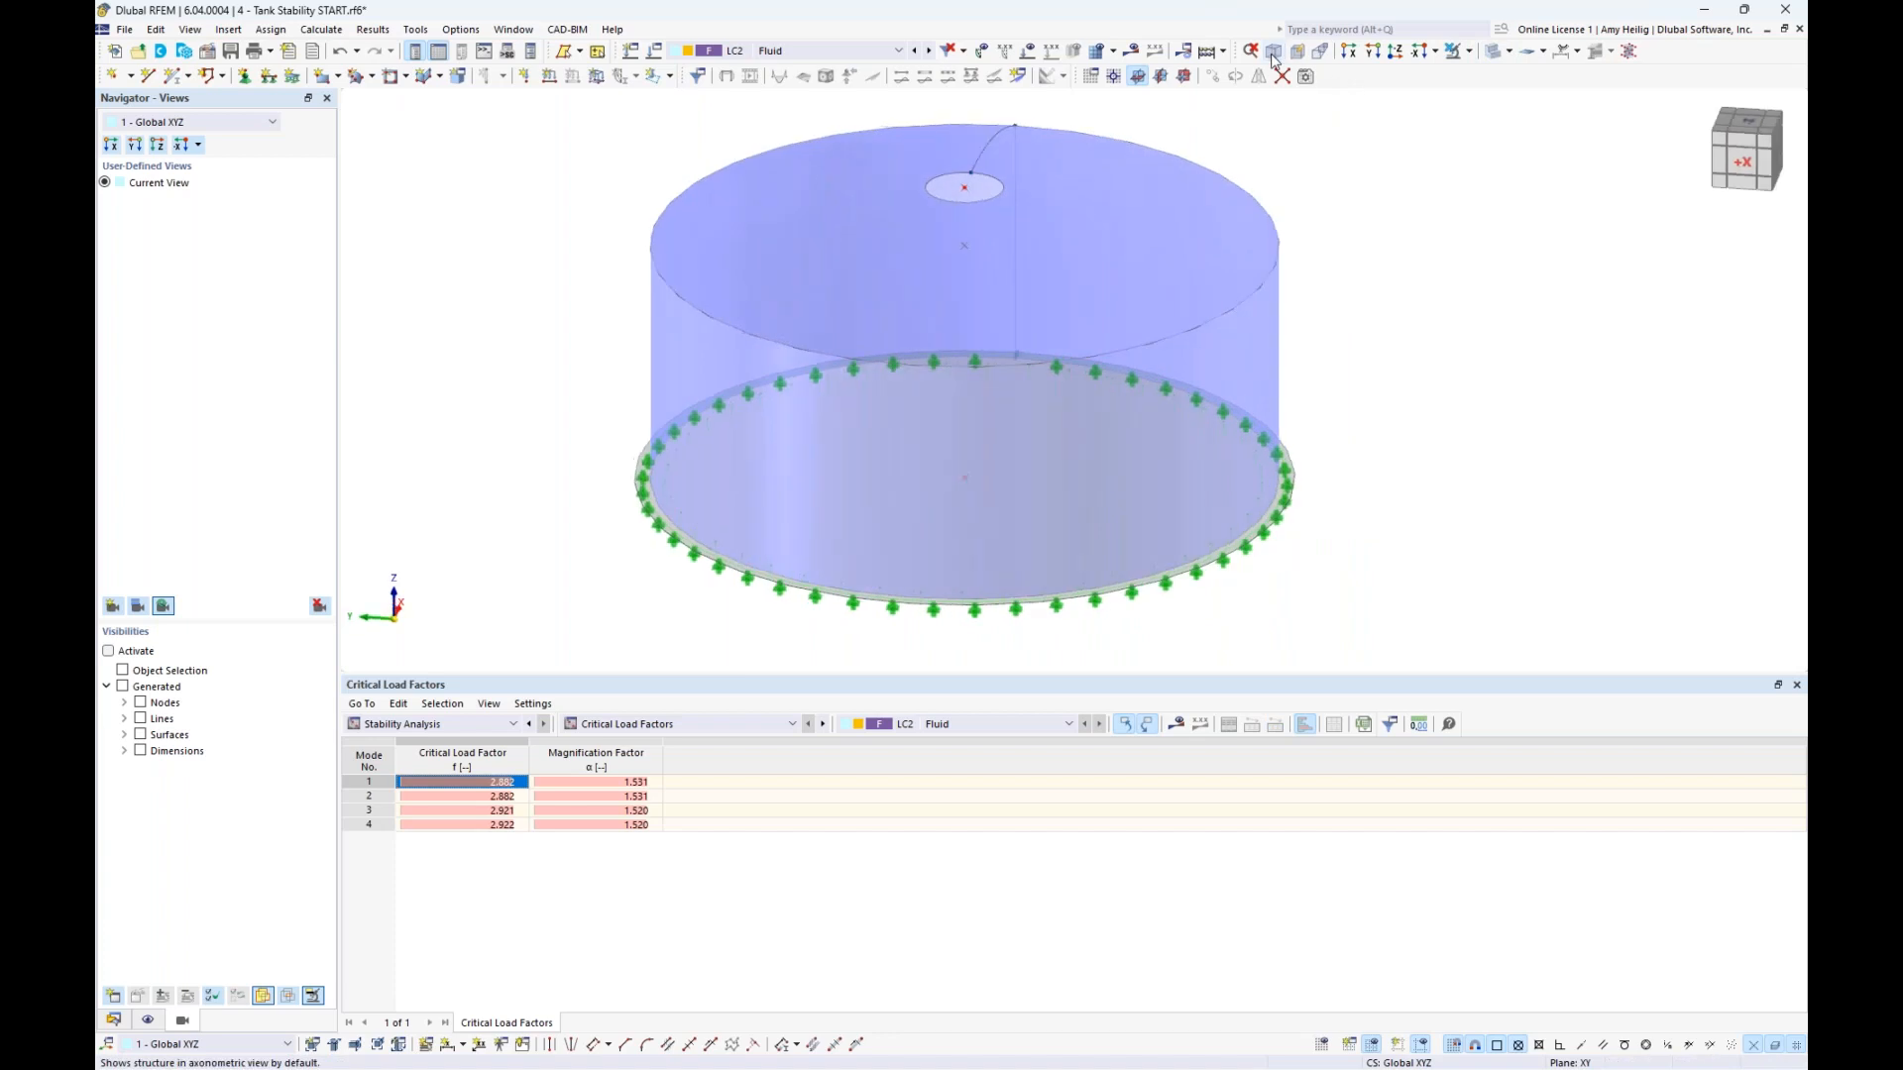
{"action": "middle_click_drag", "start_coordinate": [1516, 372], "coordinate": [1398, 406]}
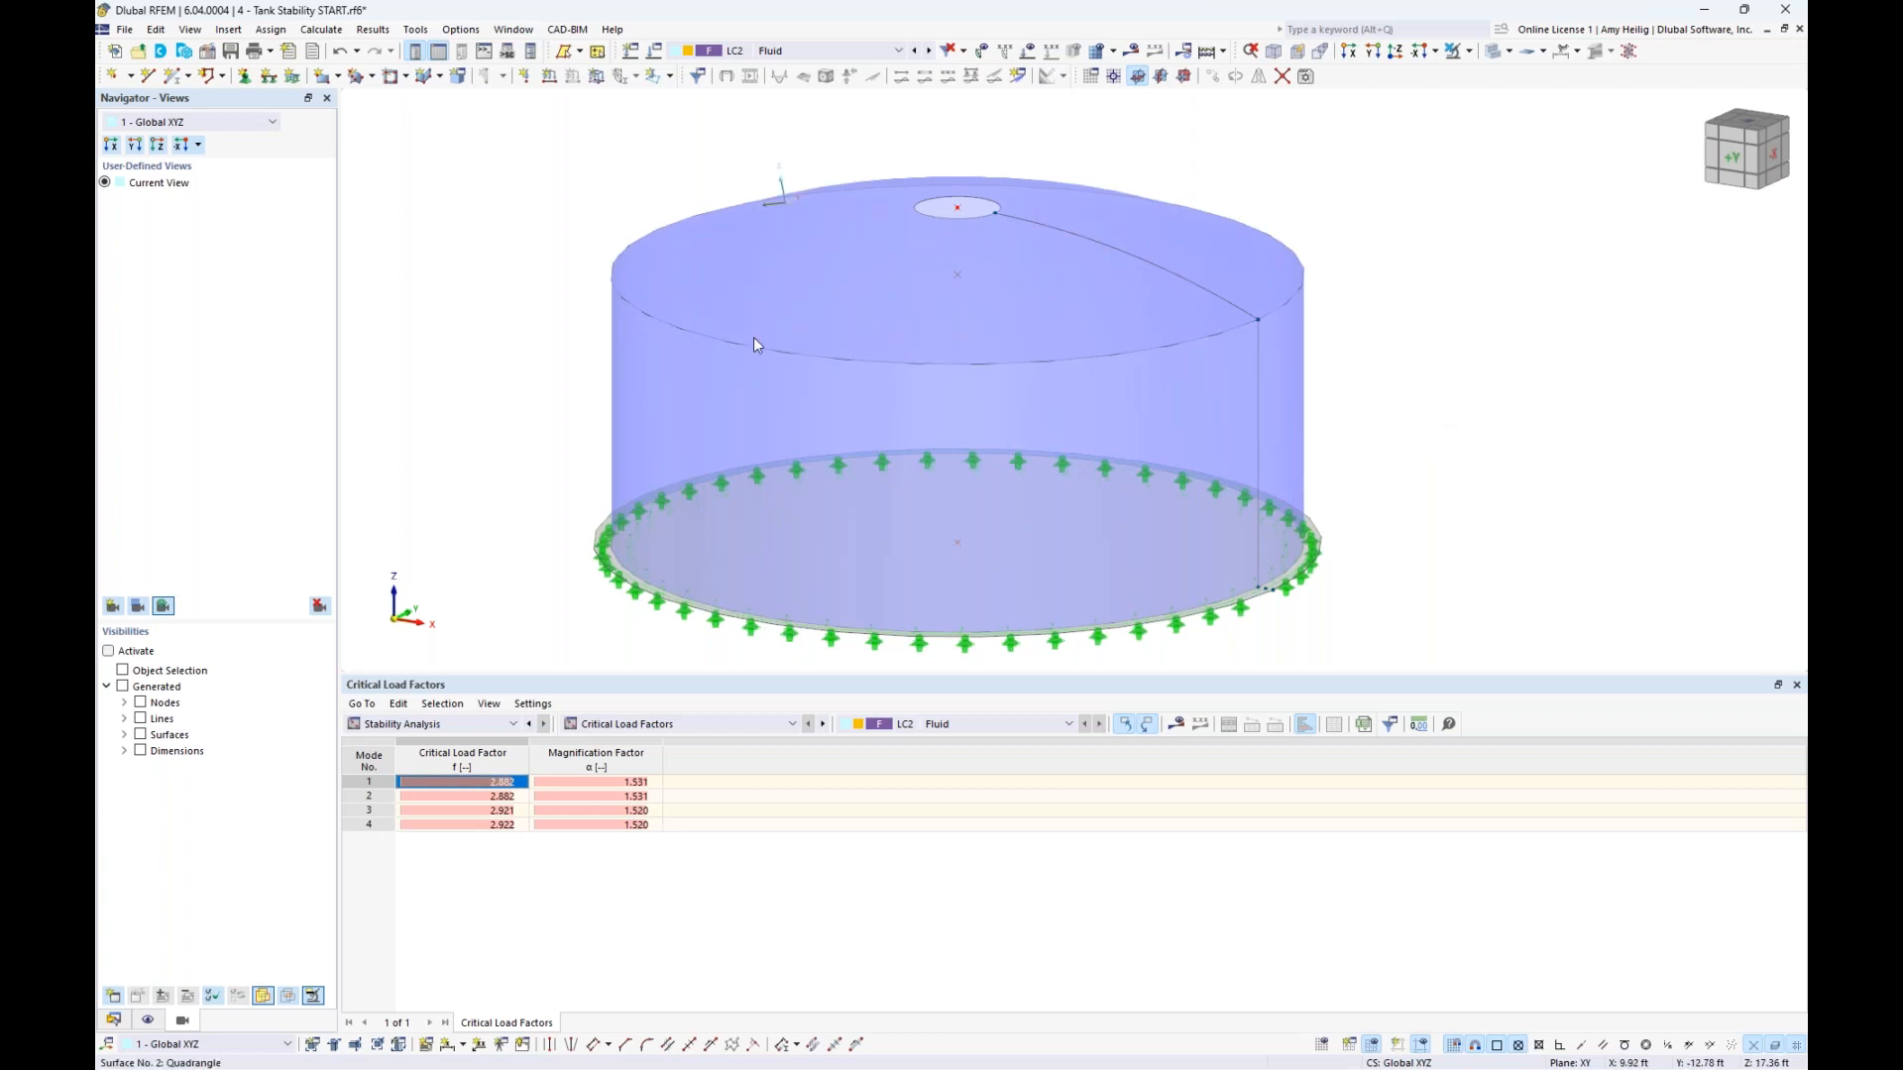
Create a new imperfection case for the tank and set its type to Buckling Mode
{"action": "left_click", "coordinate": [114, 1021]}
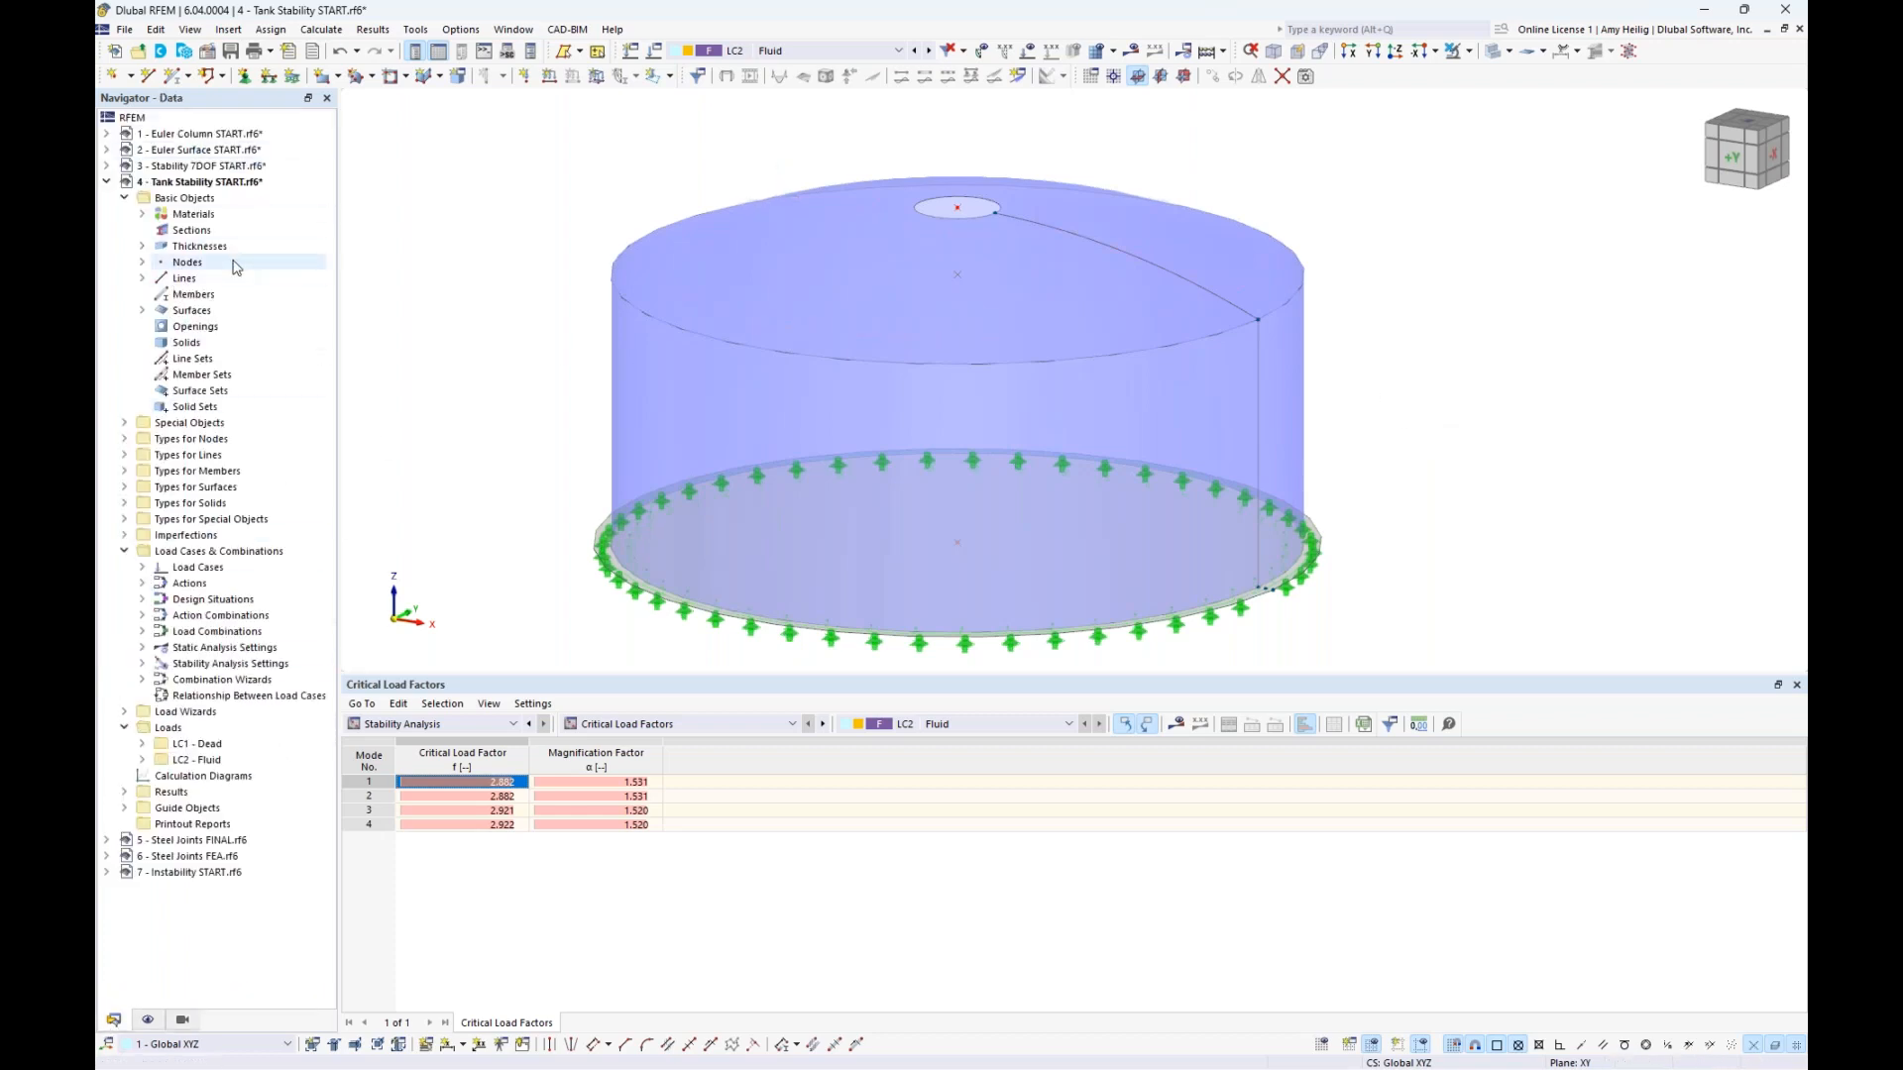
{"action": "left_click", "coordinate": [124, 536]}
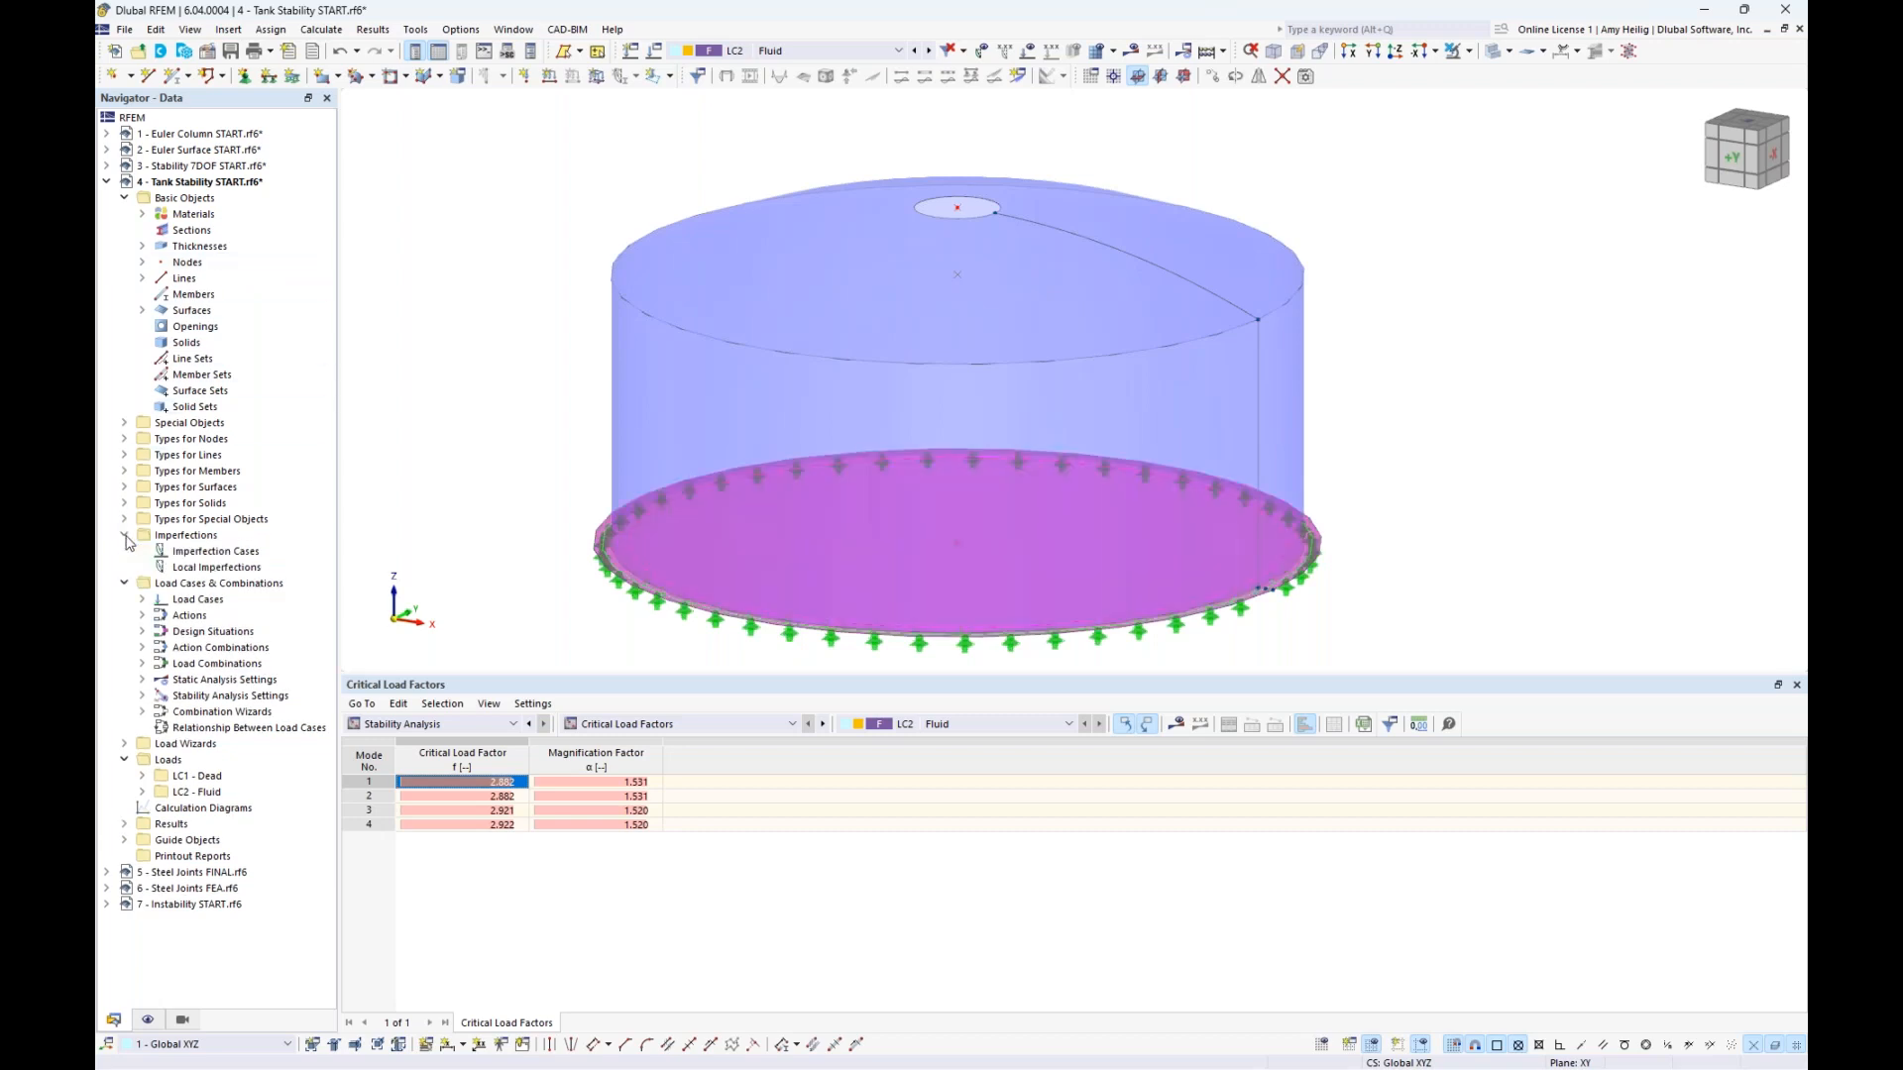
{"action": "double_click", "coordinate": [246, 552]}
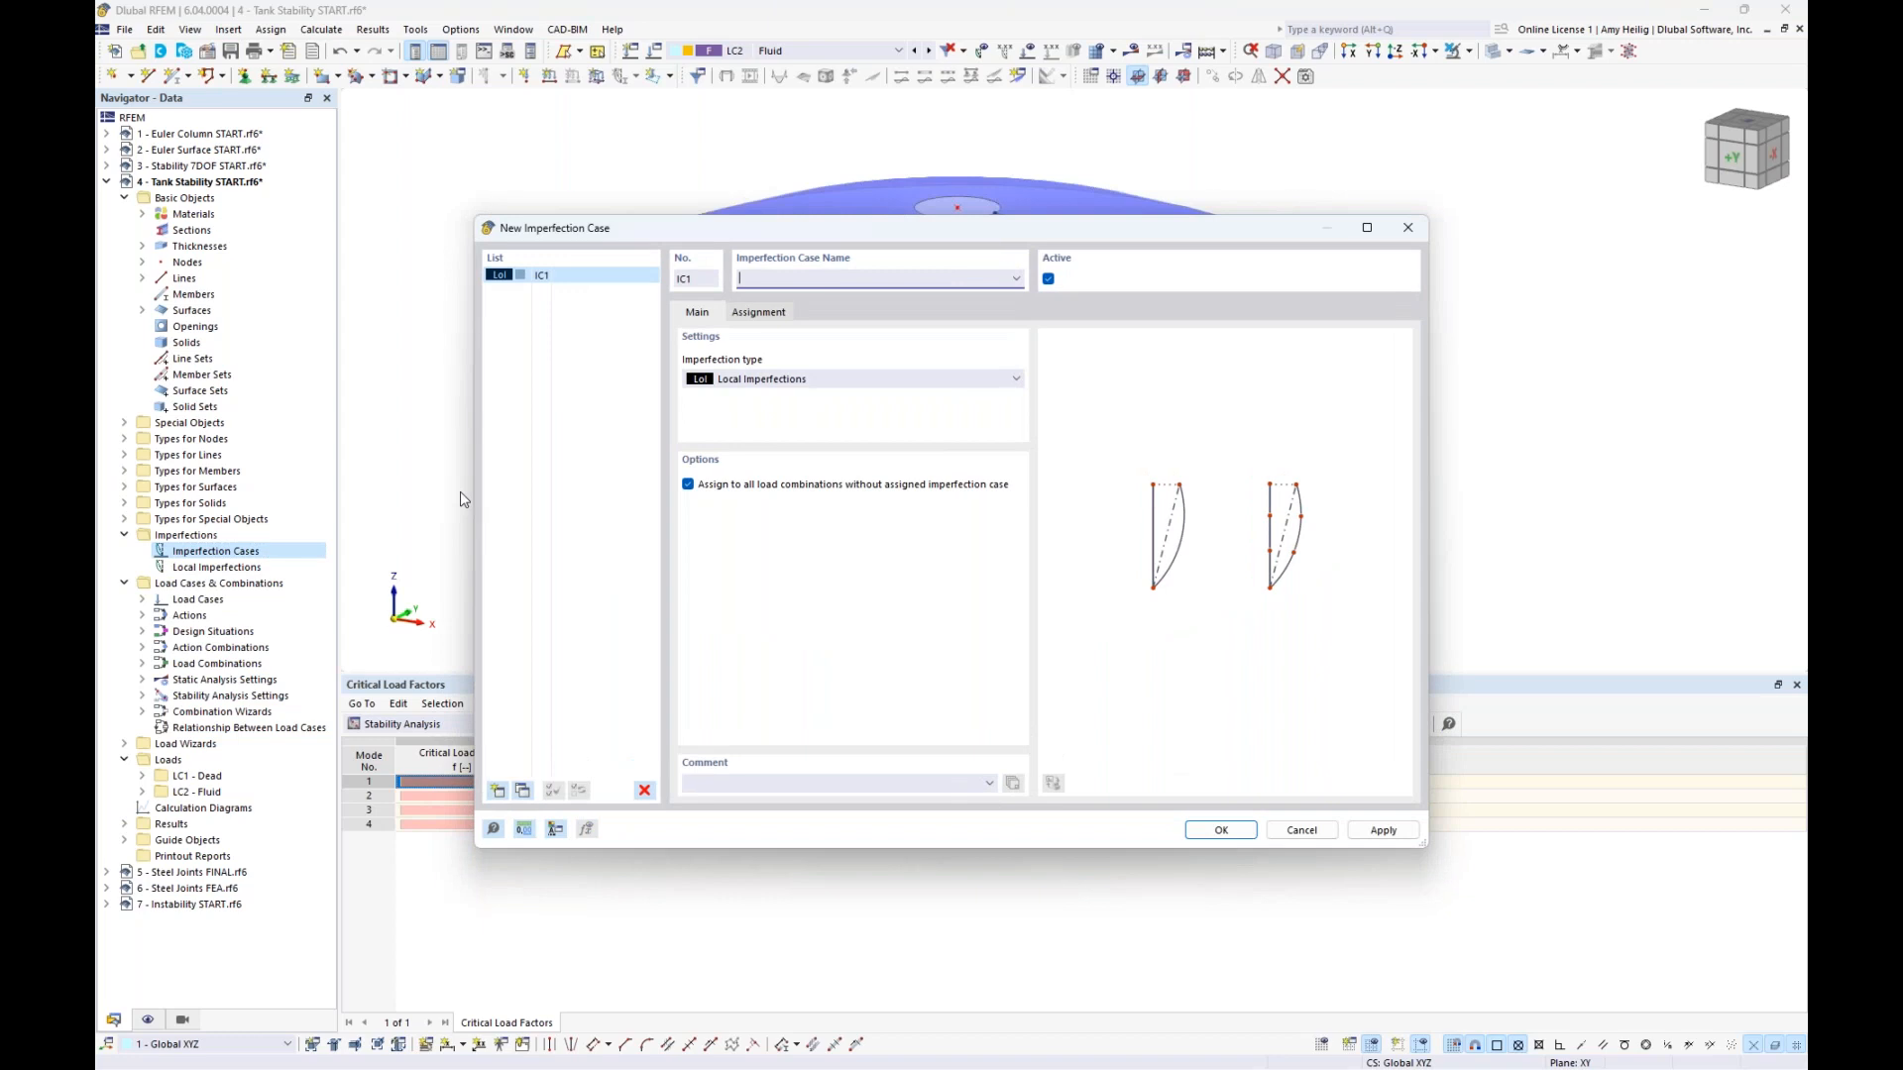
{"action": "left_click", "coordinate": [777, 381]}
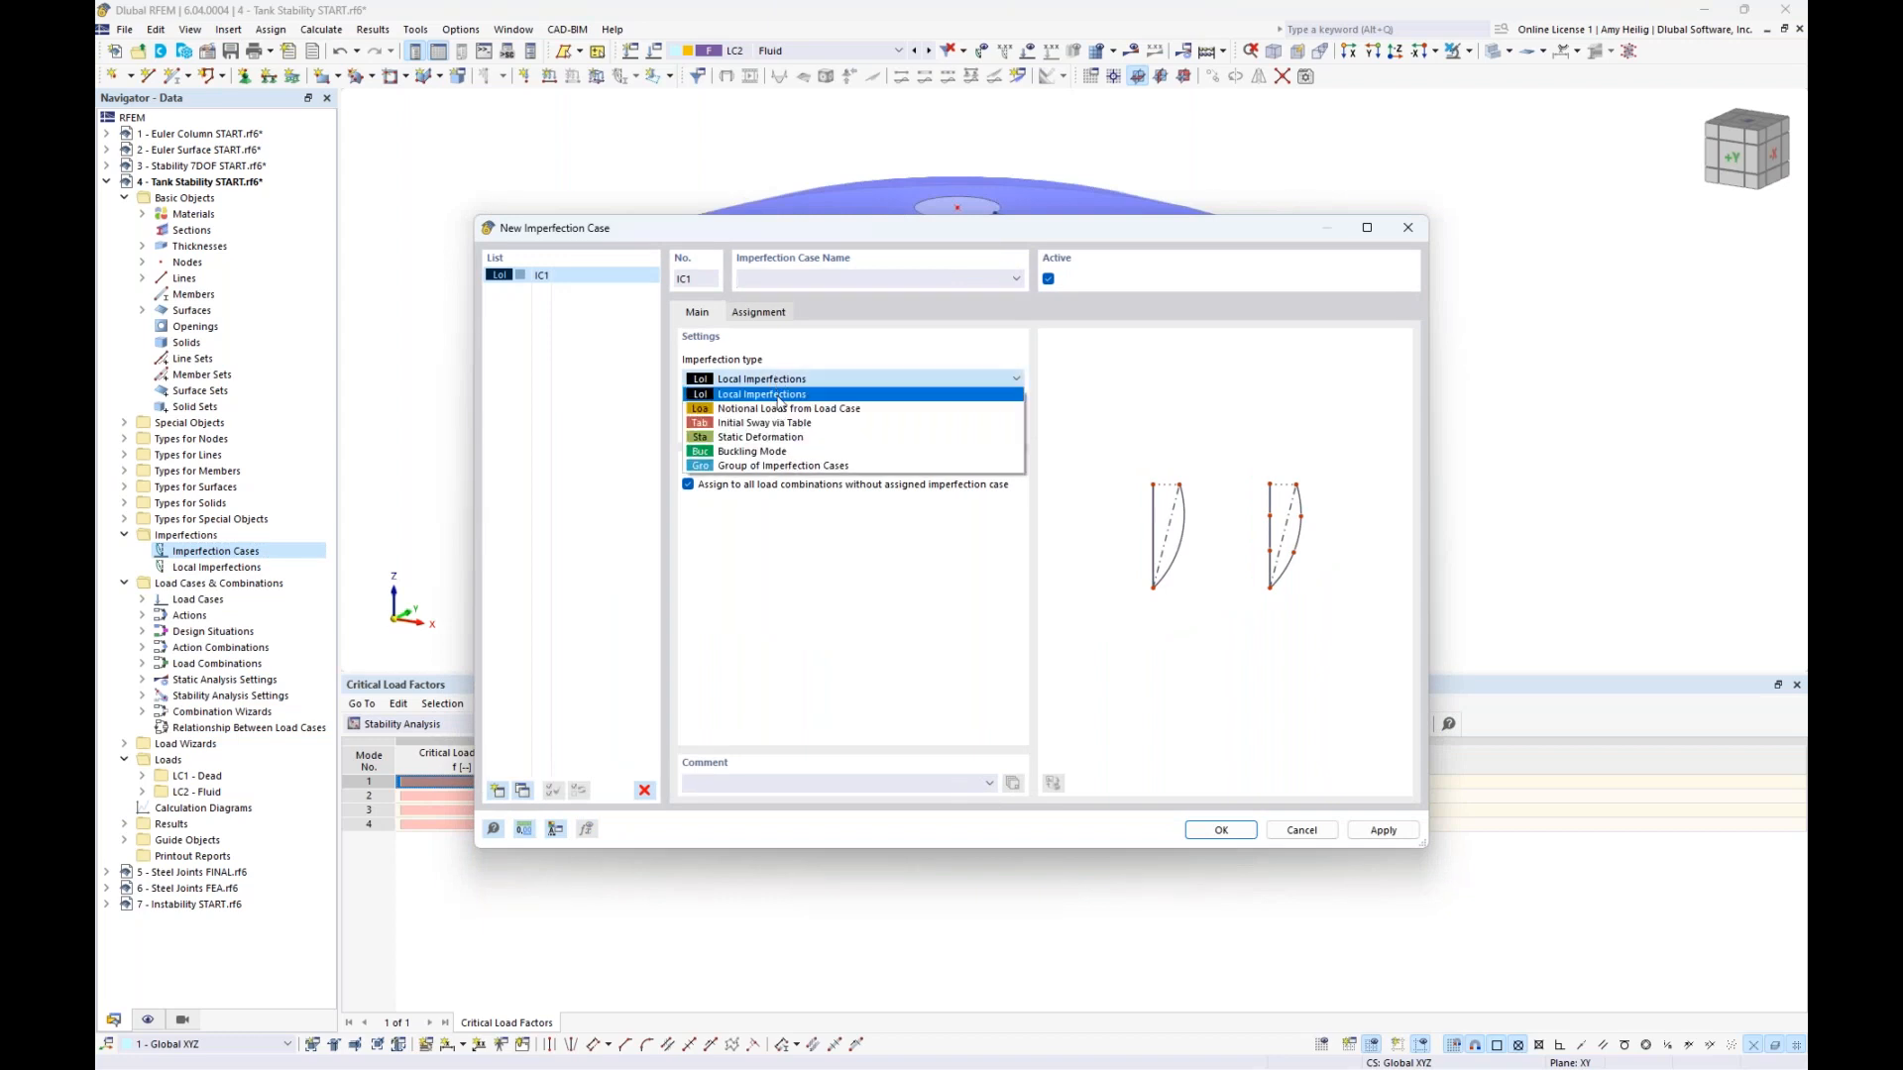
{"action": "left_click", "coordinate": [770, 452]}
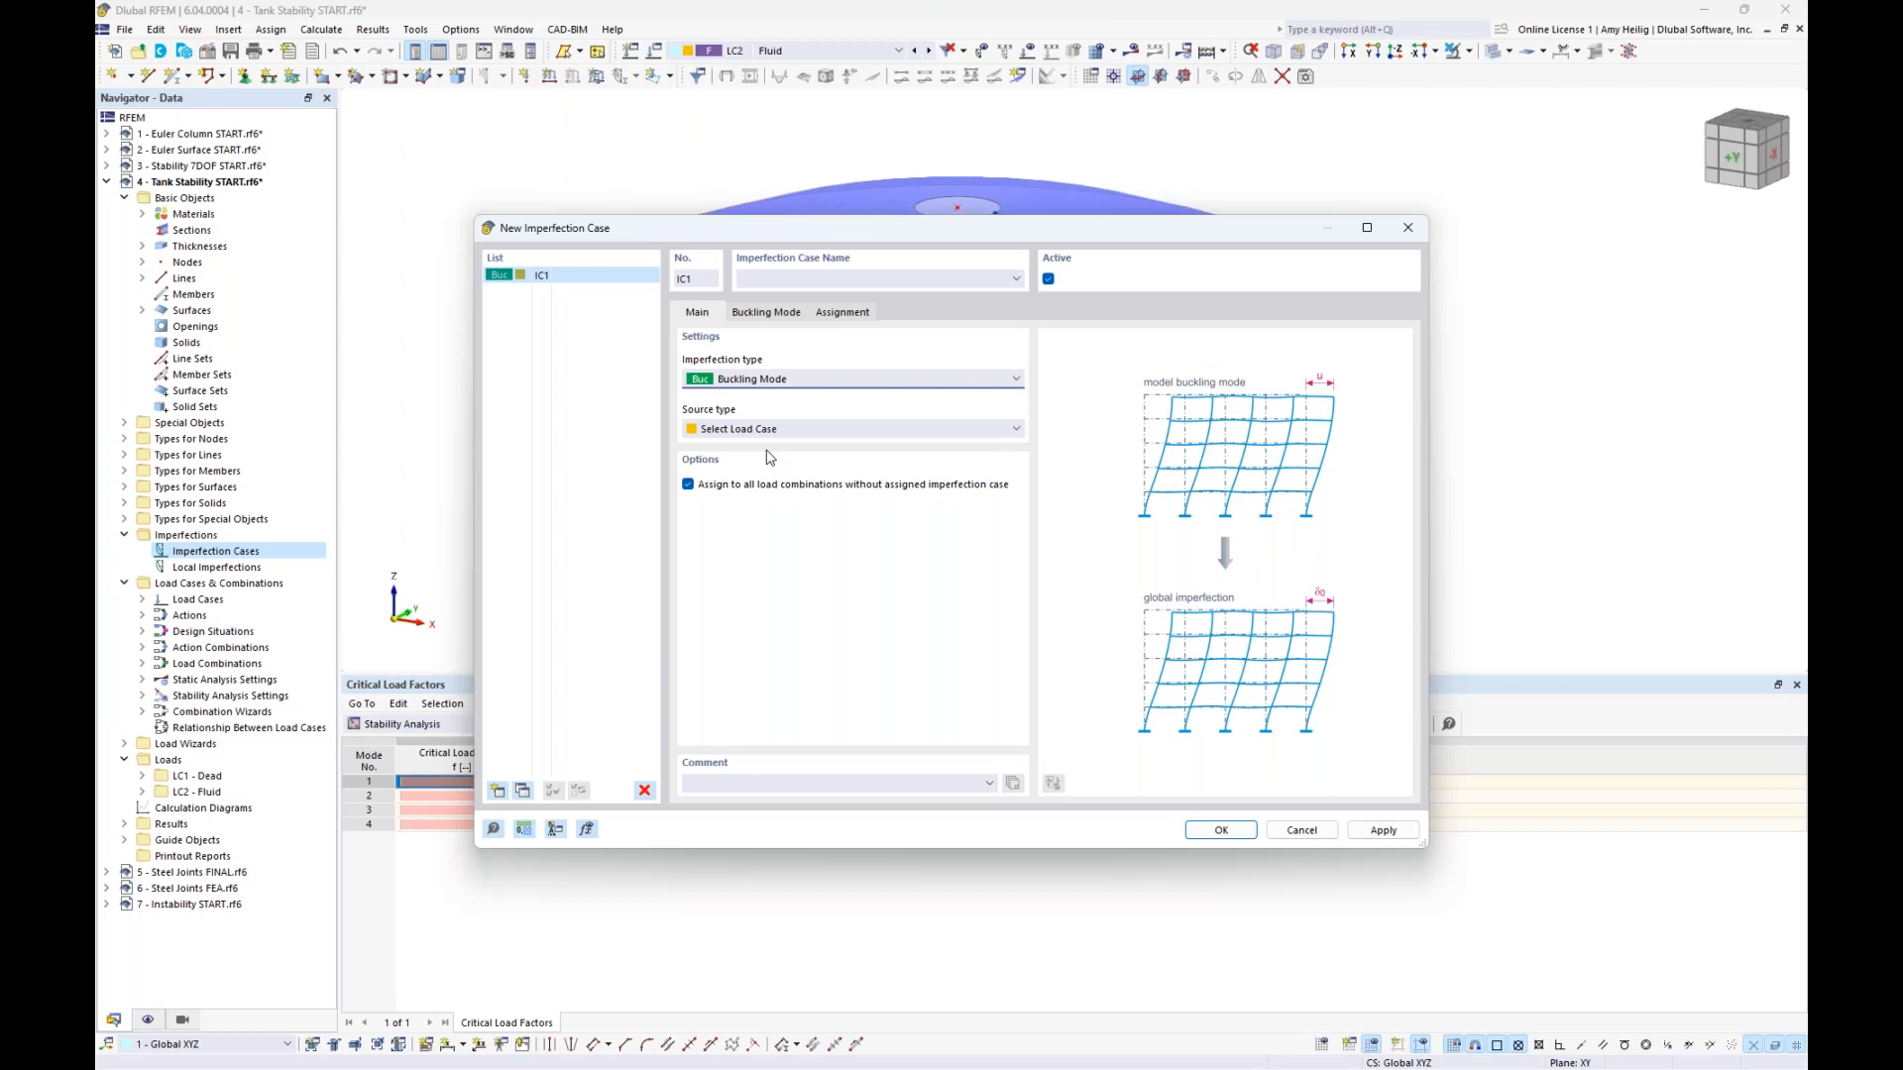
Use buckling mode 1 of load case LC2 - Fluid as the imperfection shape
{"action": "left_click", "coordinate": [783, 315]}
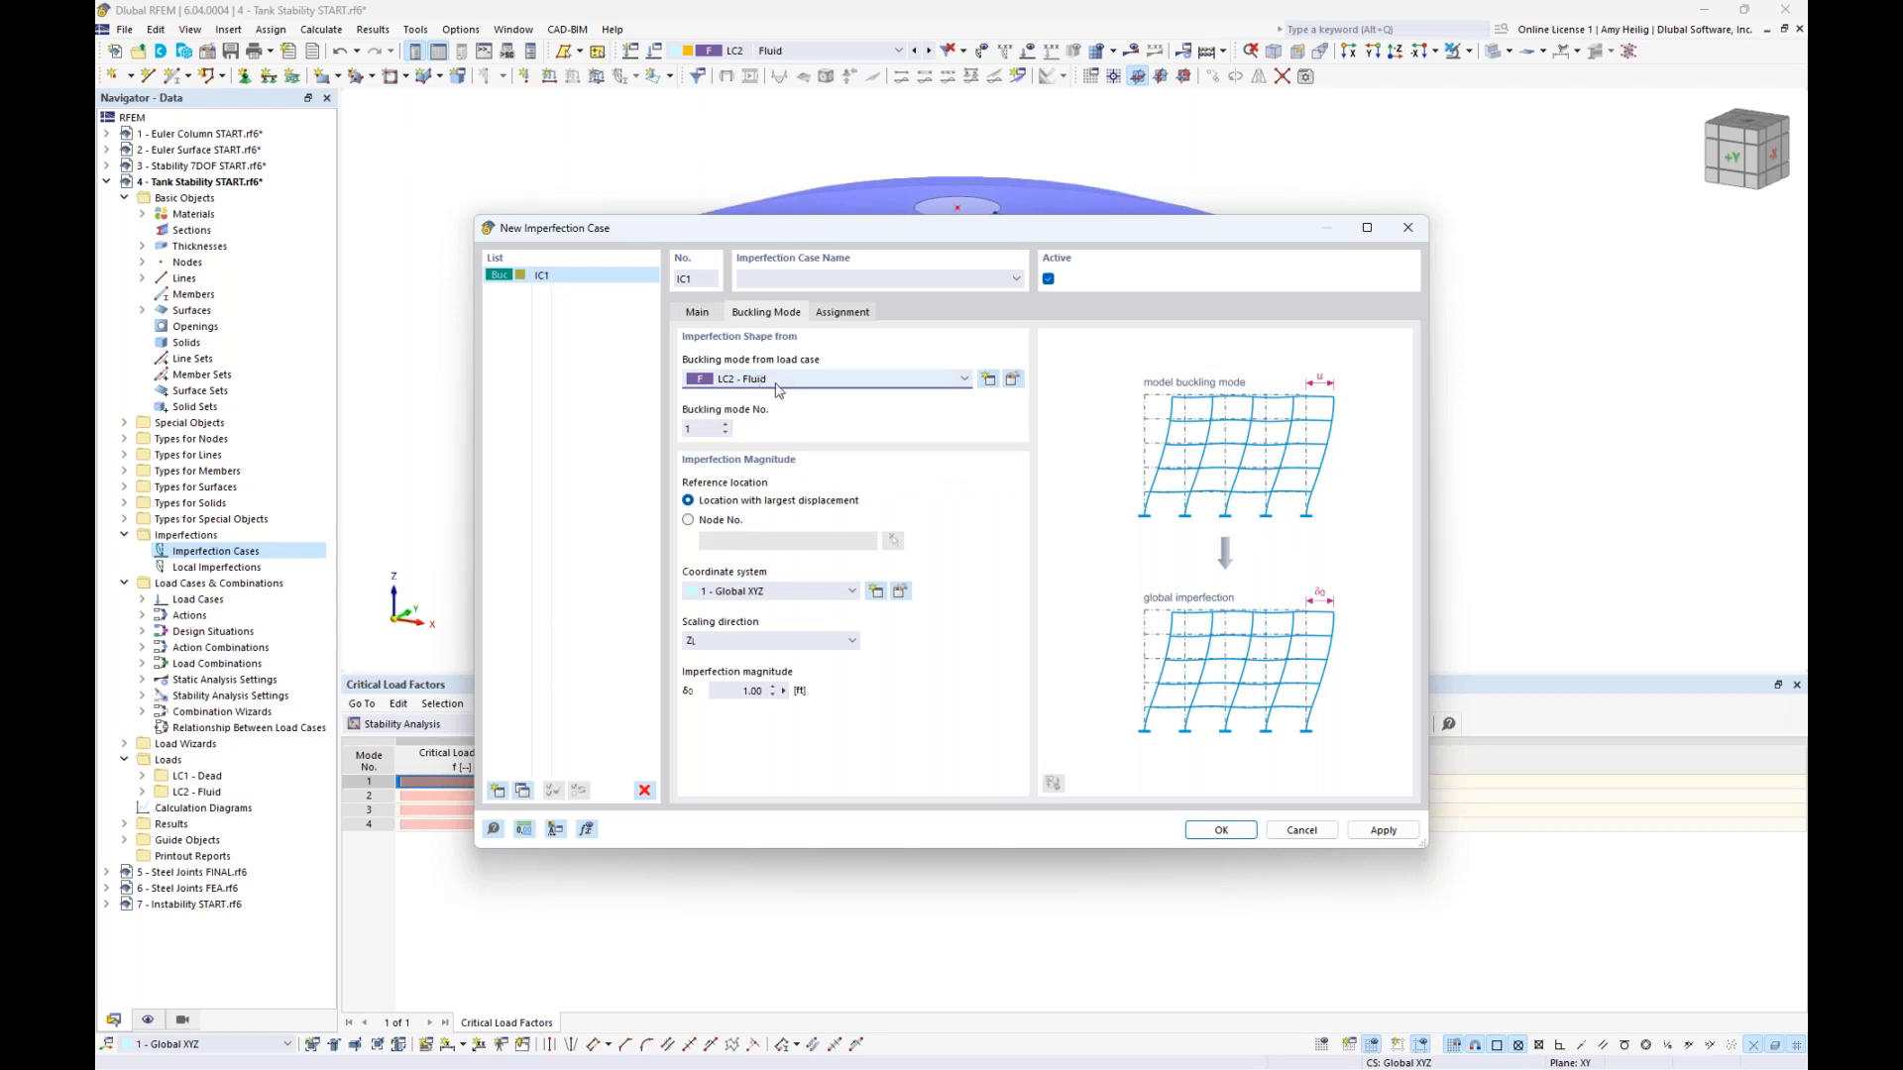
{"action": "double_click", "coordinate": [703, 429]}
{"action": "left_click_drag", "start_coordinate": [798, 230], "coordinate": [811, 435]}
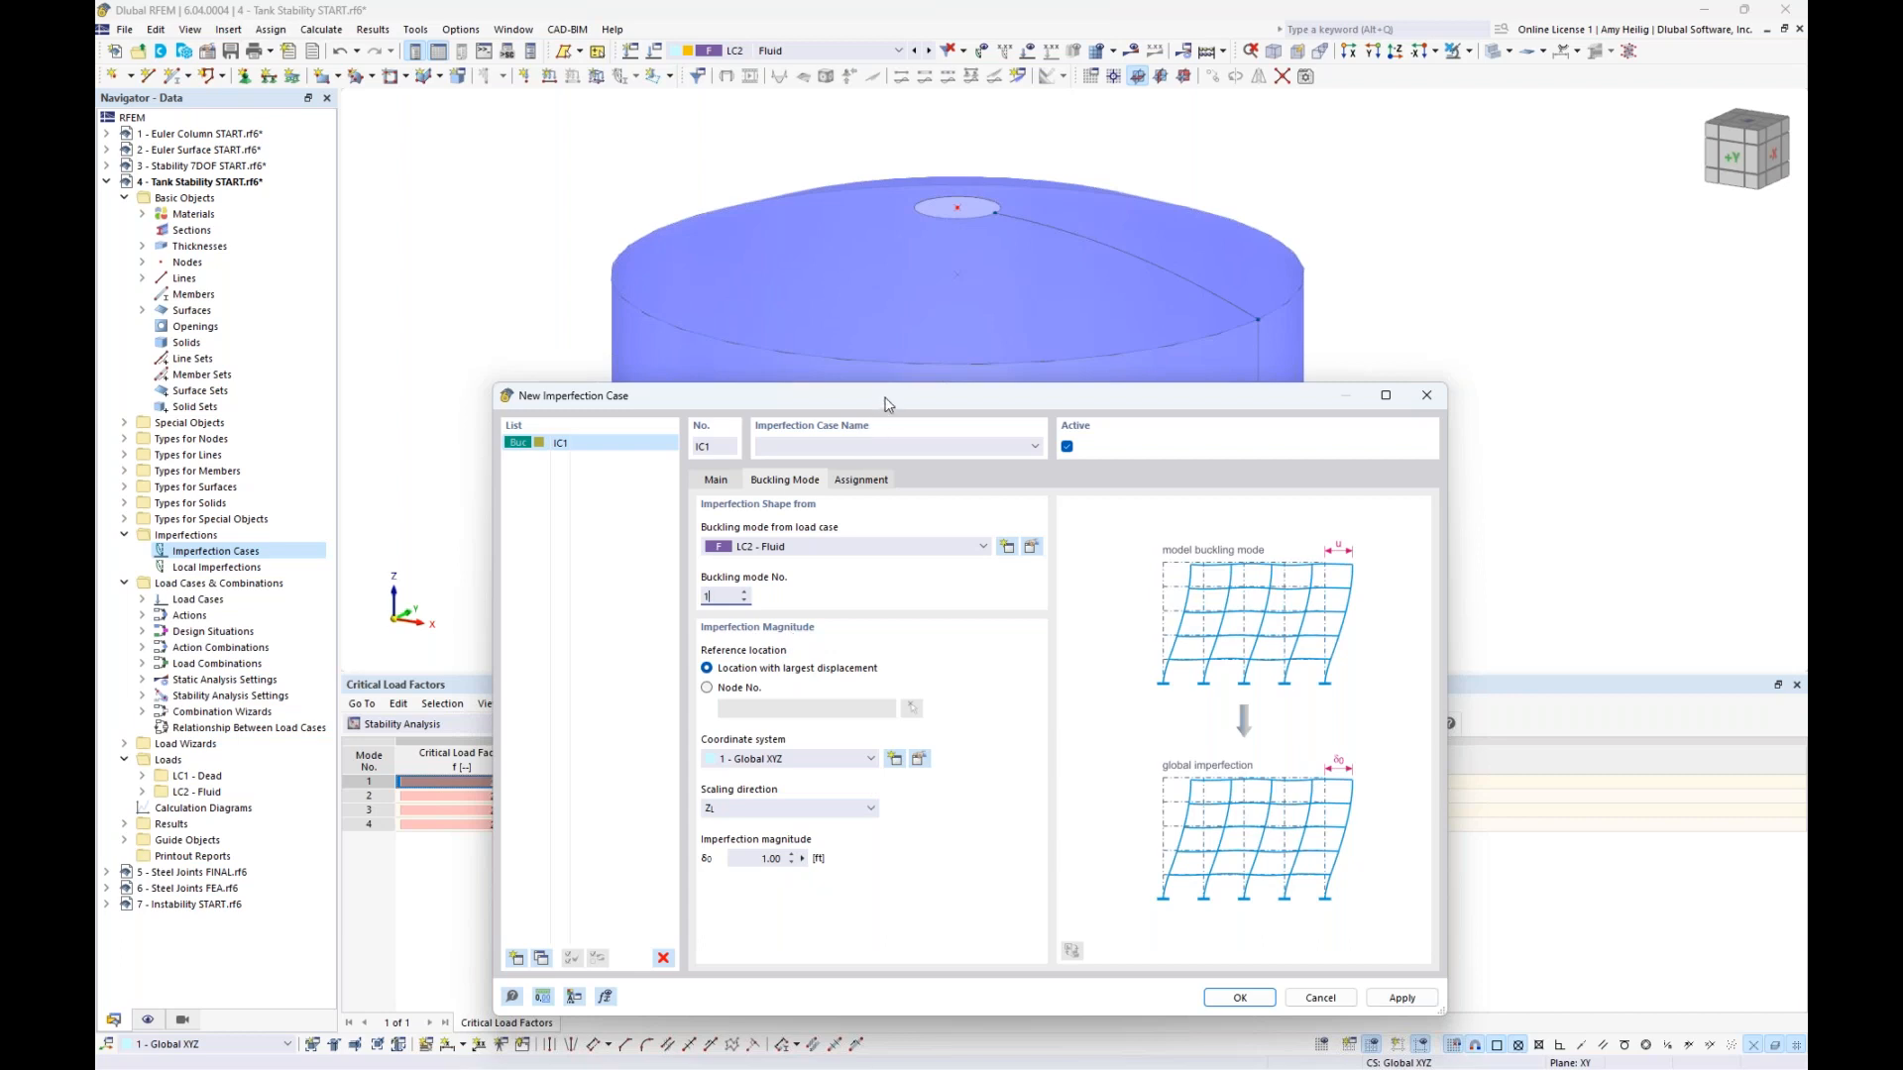
{"action": "left_click_drag", "start_coordinate": [886, 404], "coordinate": [912, 237]}
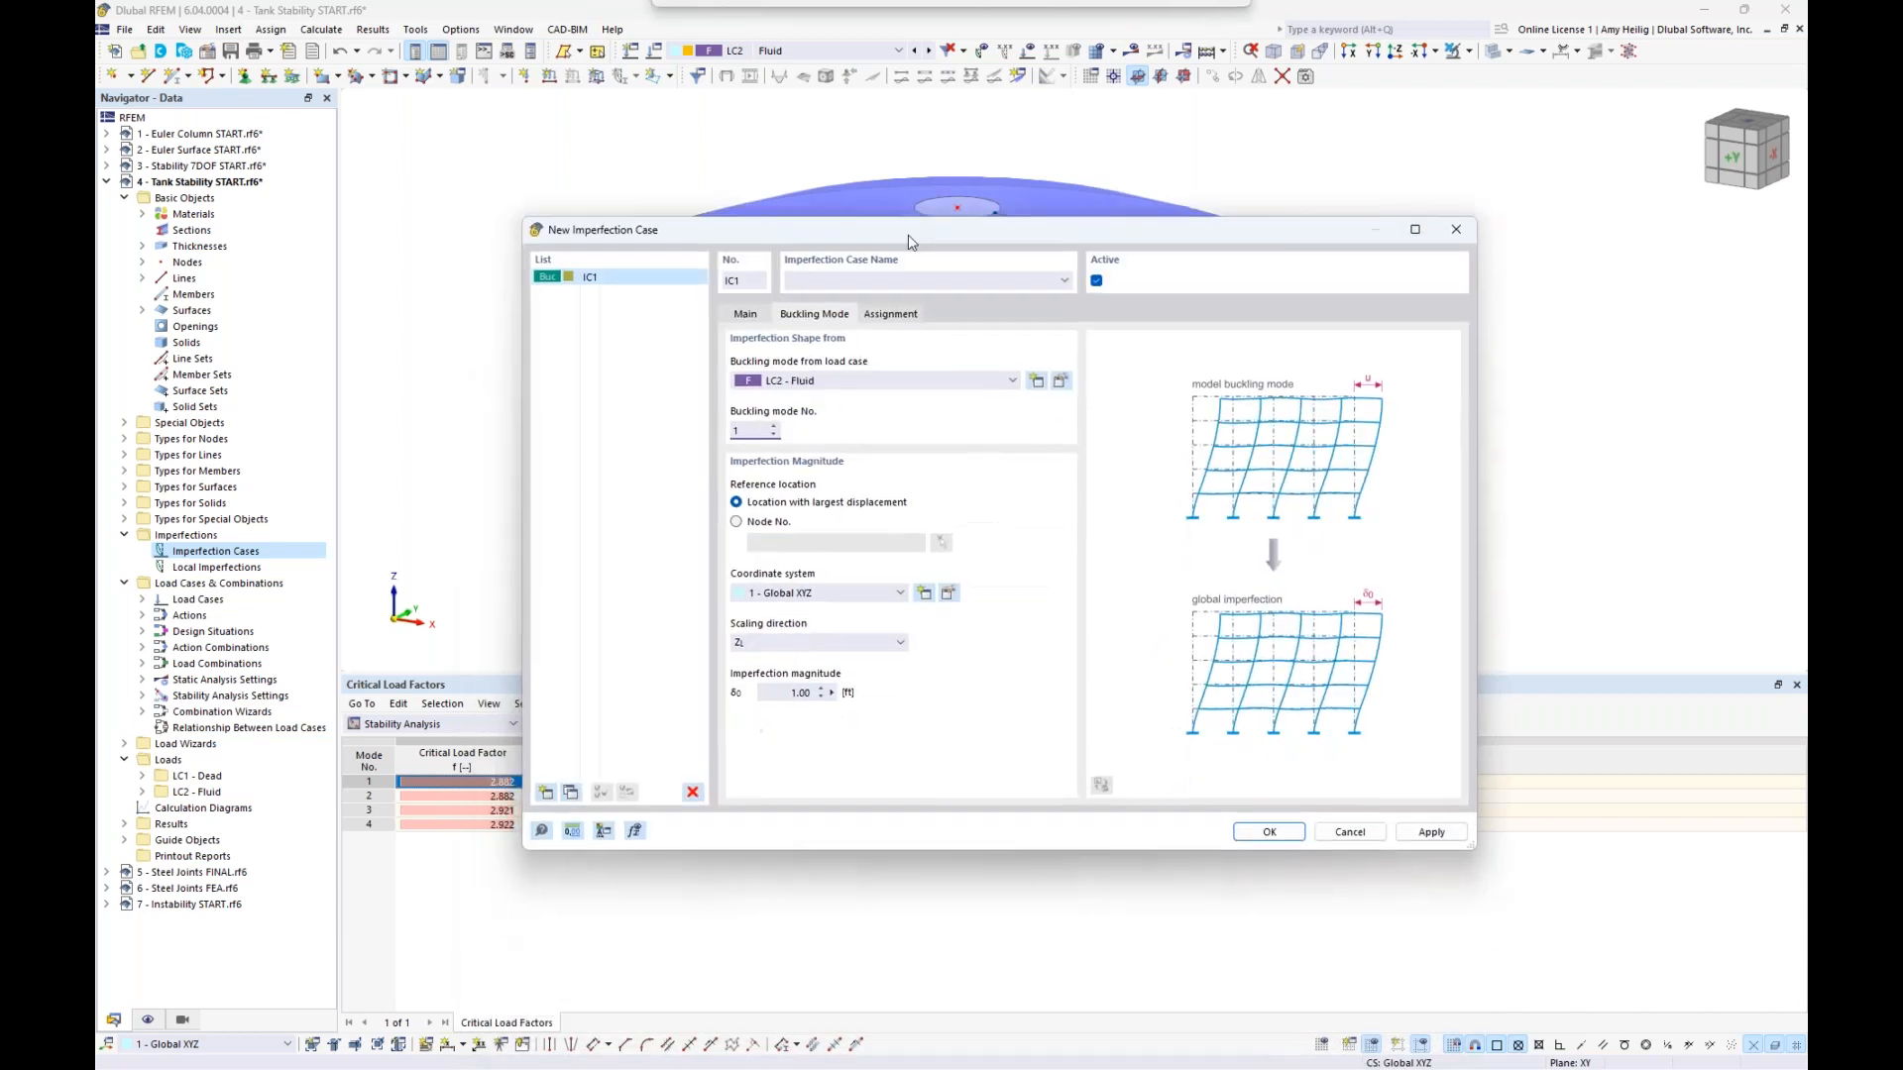
Set the imperfection's scaling direction to Spatial, enter its magnitude, and save the imperfection case
{"action": "left_click", "coordinate": [793, 644]}
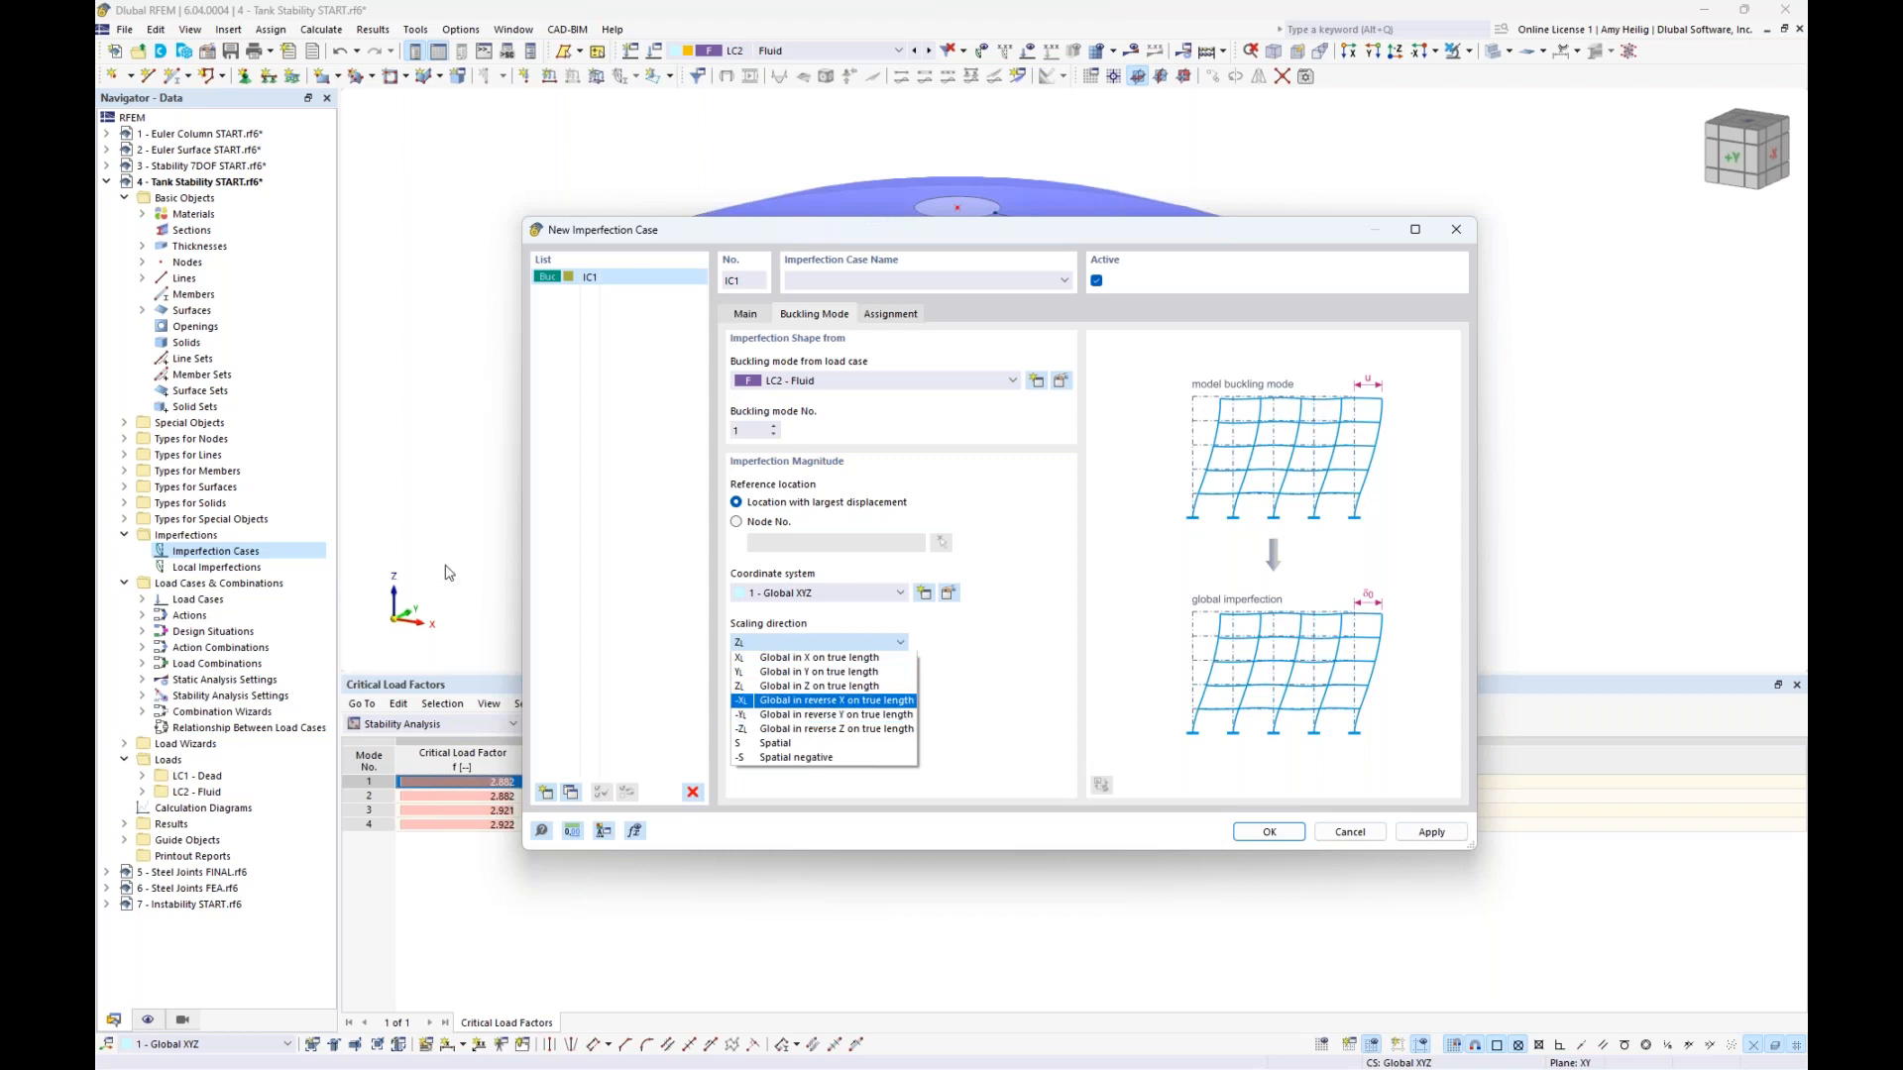
{"action": "left_click", "coordinate": [820, 744]}
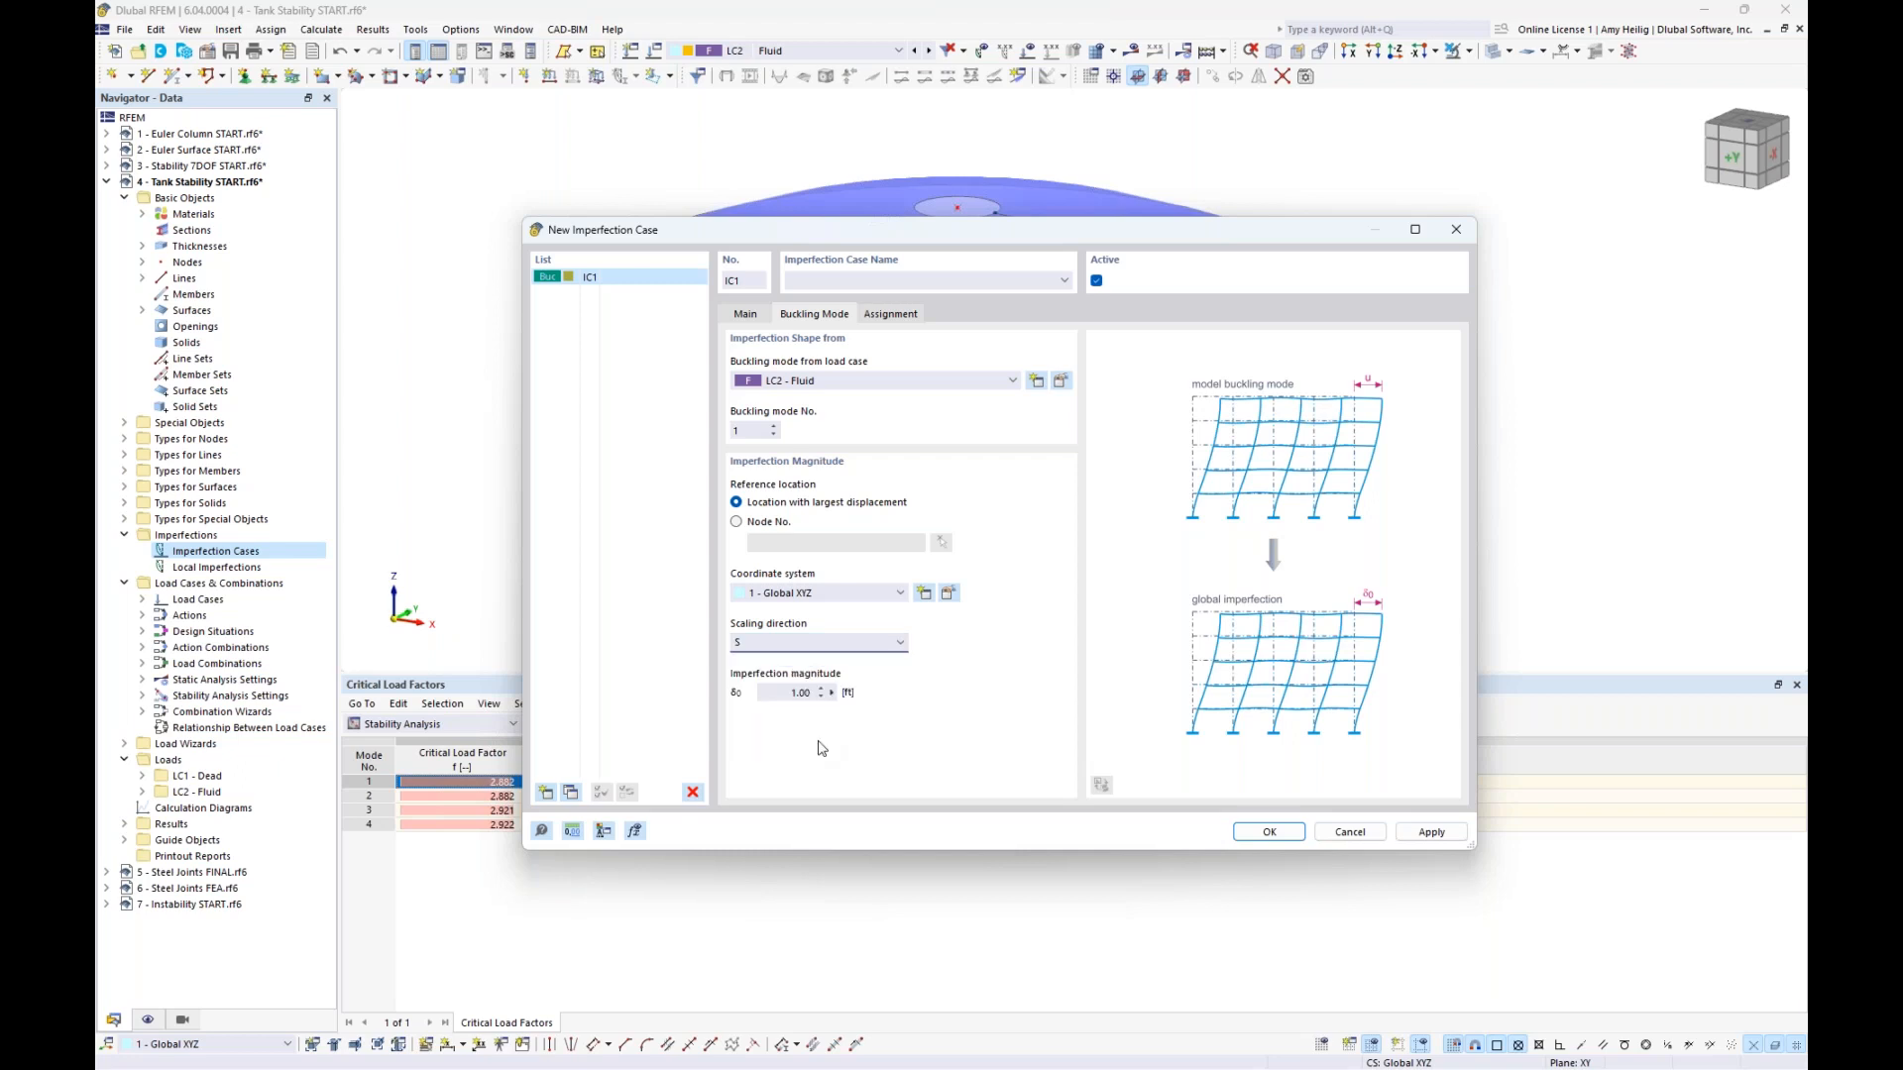
{"action": "key", "text": "Tab"}
{"action": "type", "text": "0."}
{"action": "left_click", "coordinate": [1269, 833]}
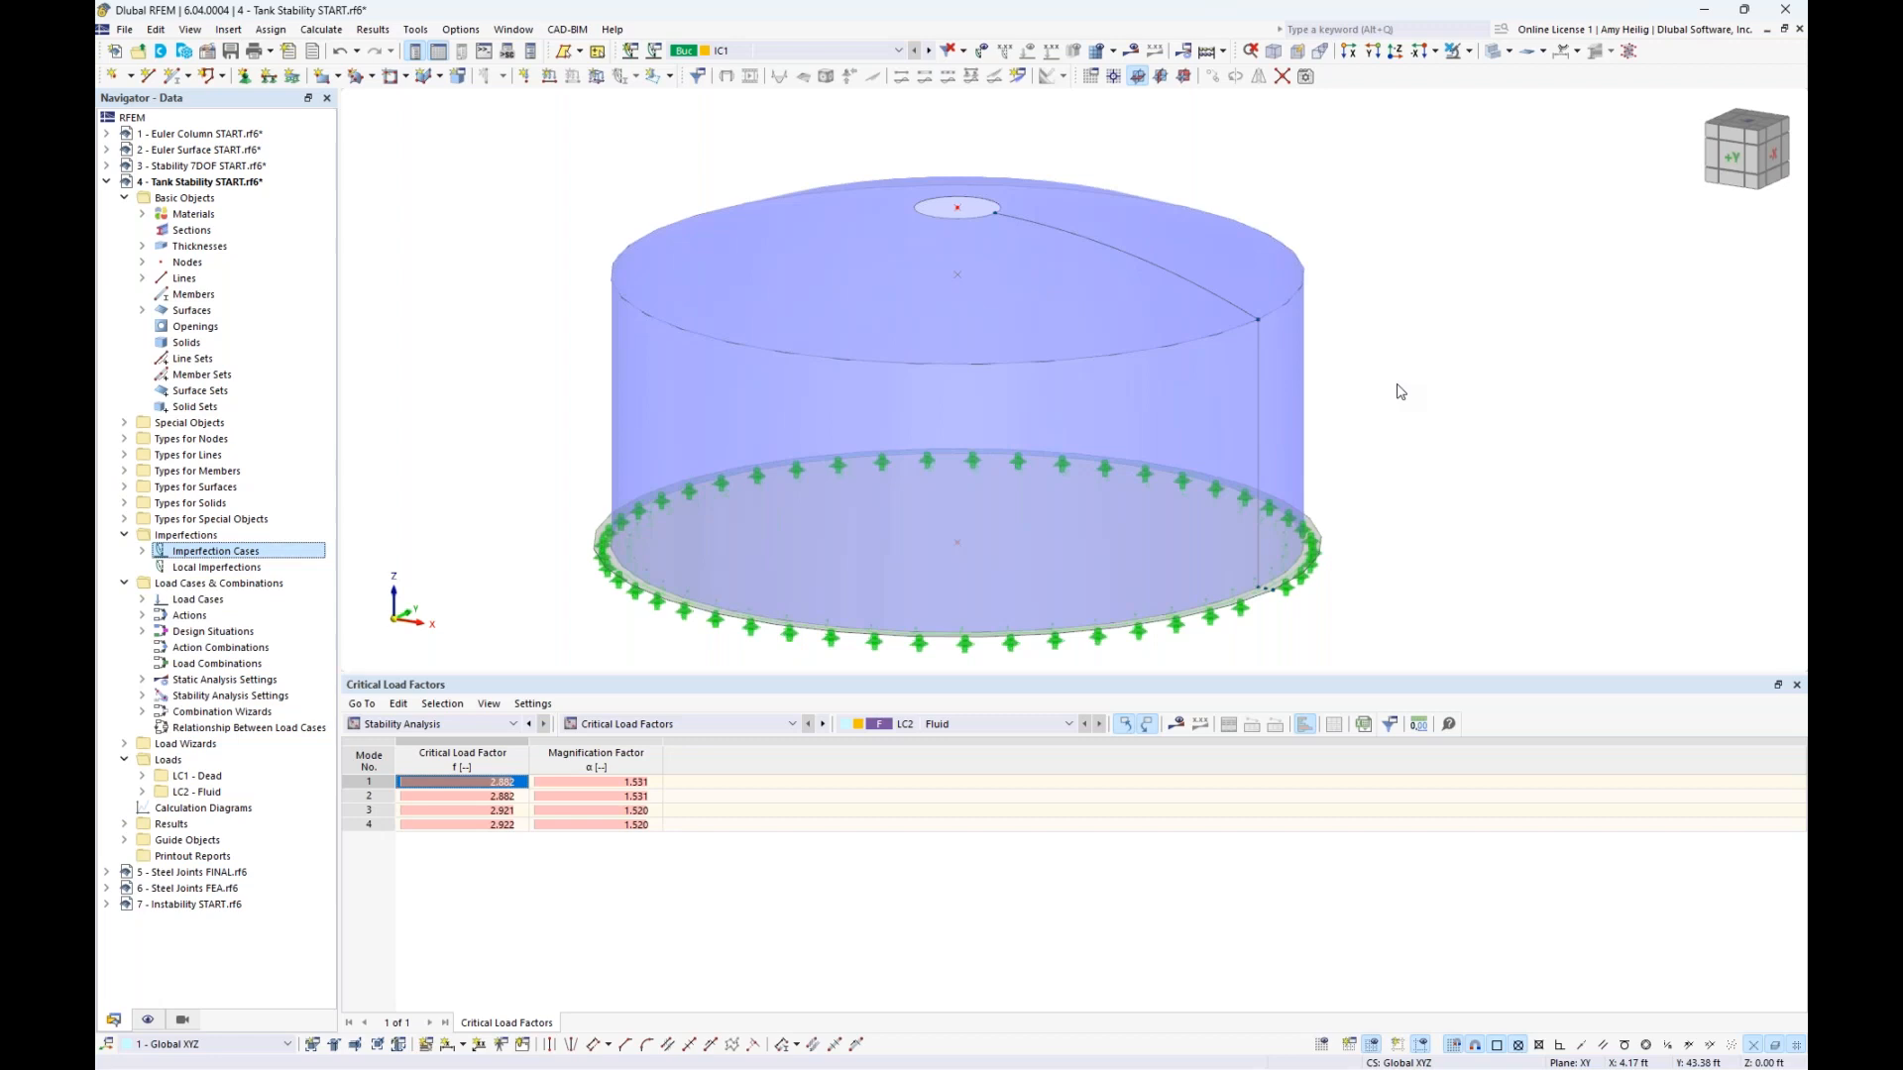
Check that the combination wizard of the Section 2.3 (LRFD) design situation considers imperfection cases
{"action": "left_click", "coordinate": [143, 552]}
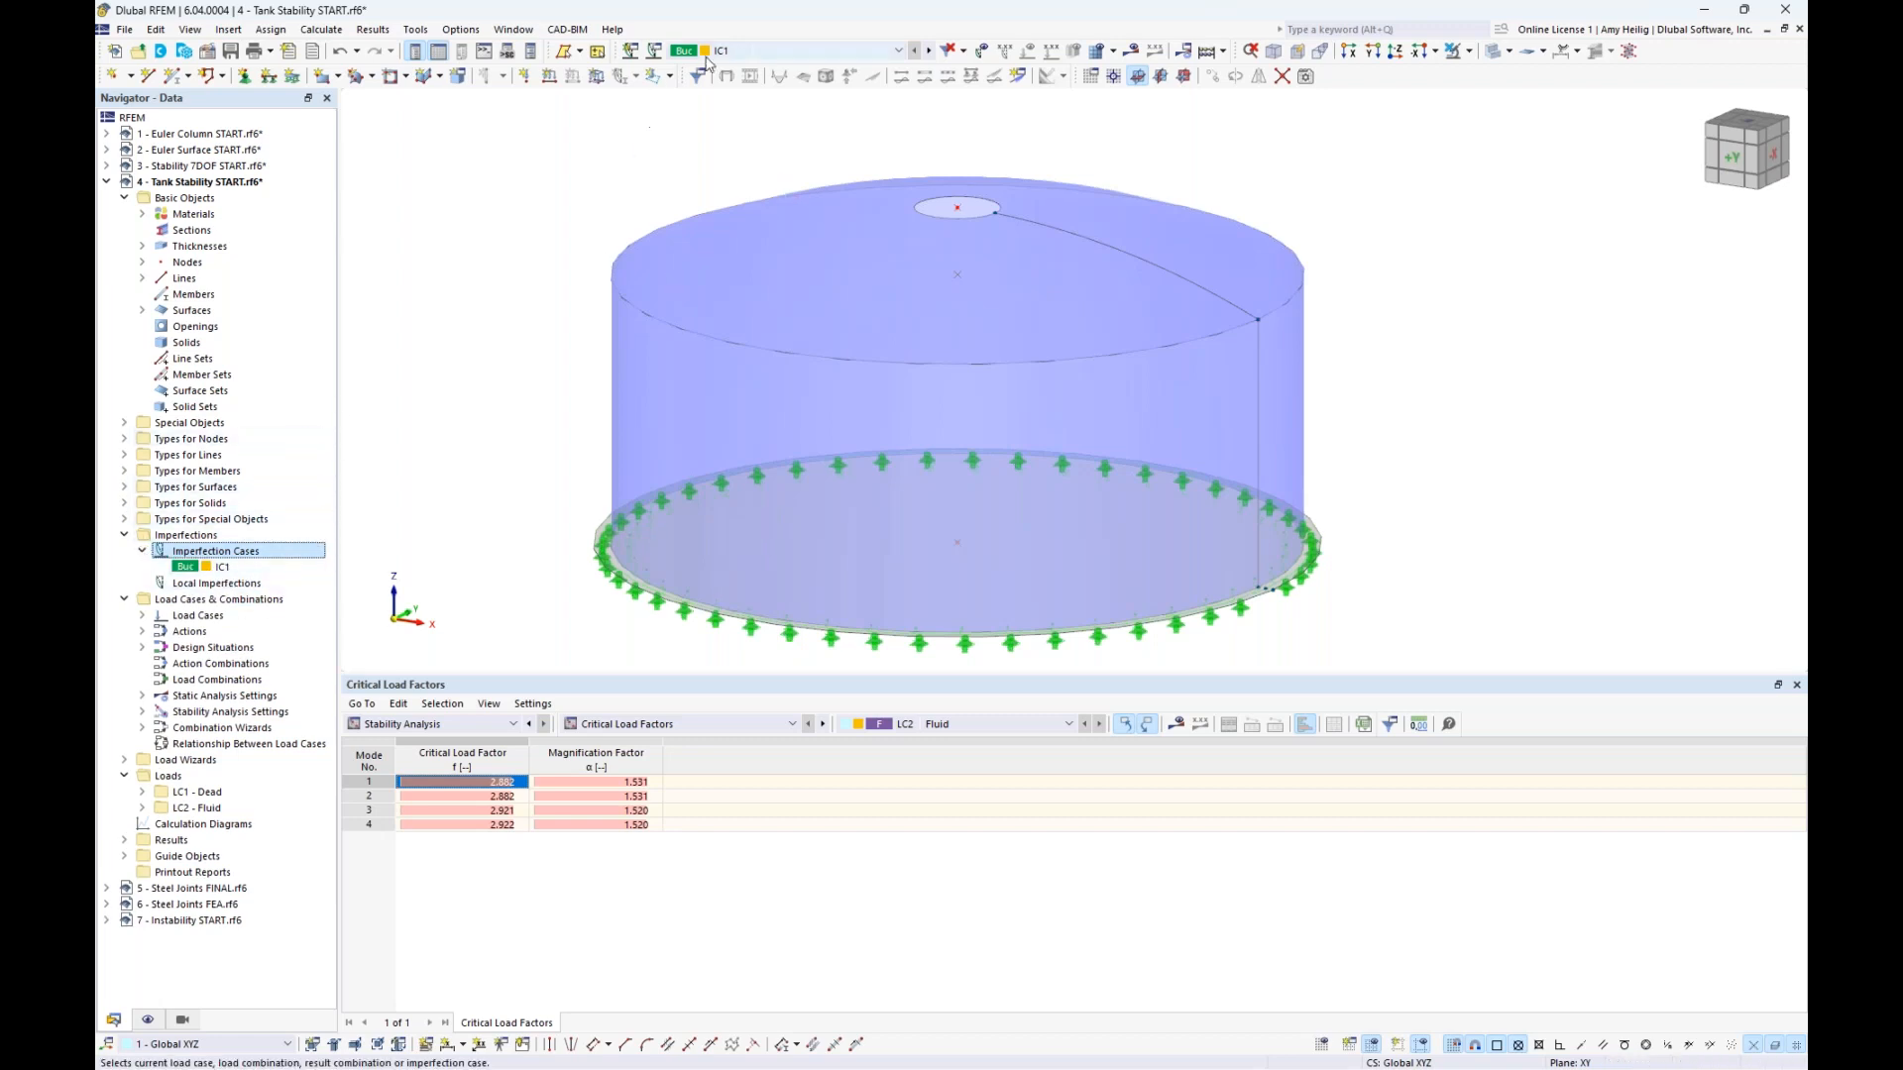
{"action": "left_click", "coordinate": [745, 51]}
{"action": "key", "text": "Escape"}
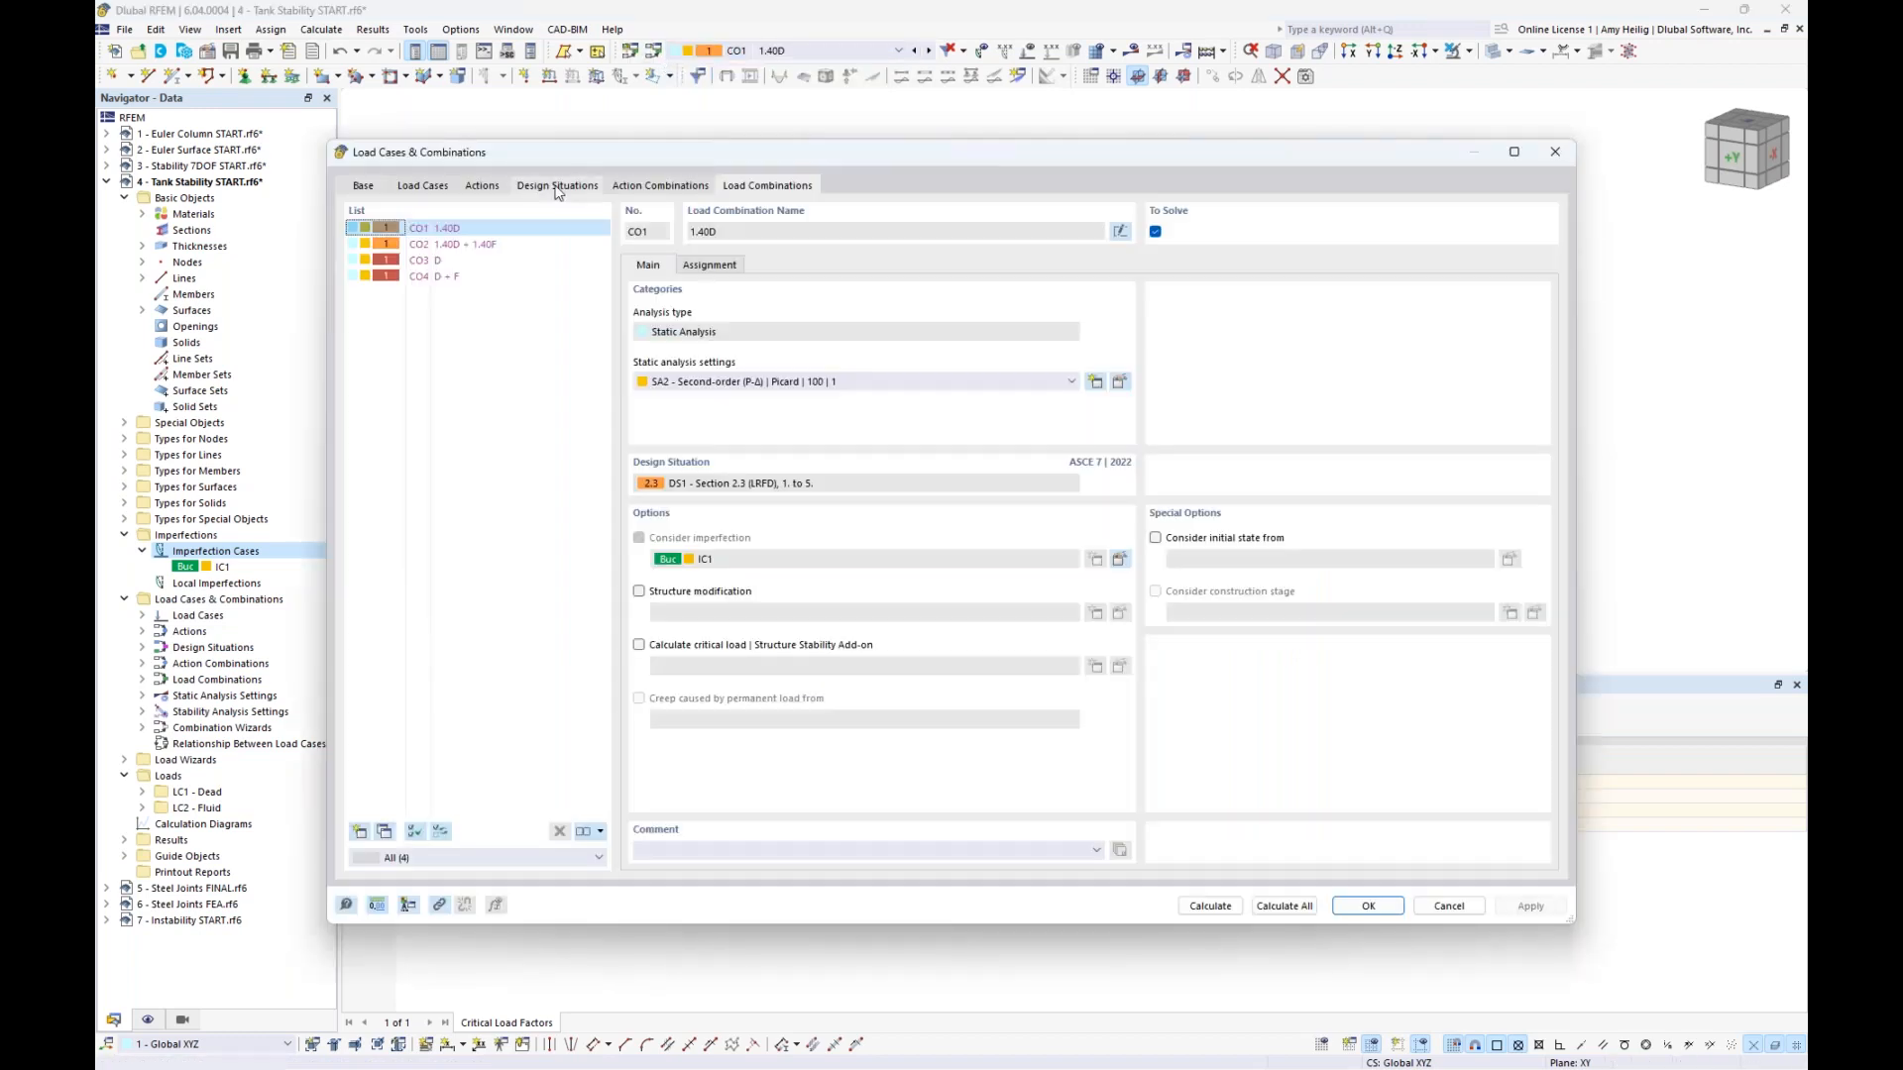
{"action": "left_click", "coordinate": [558, 192]}
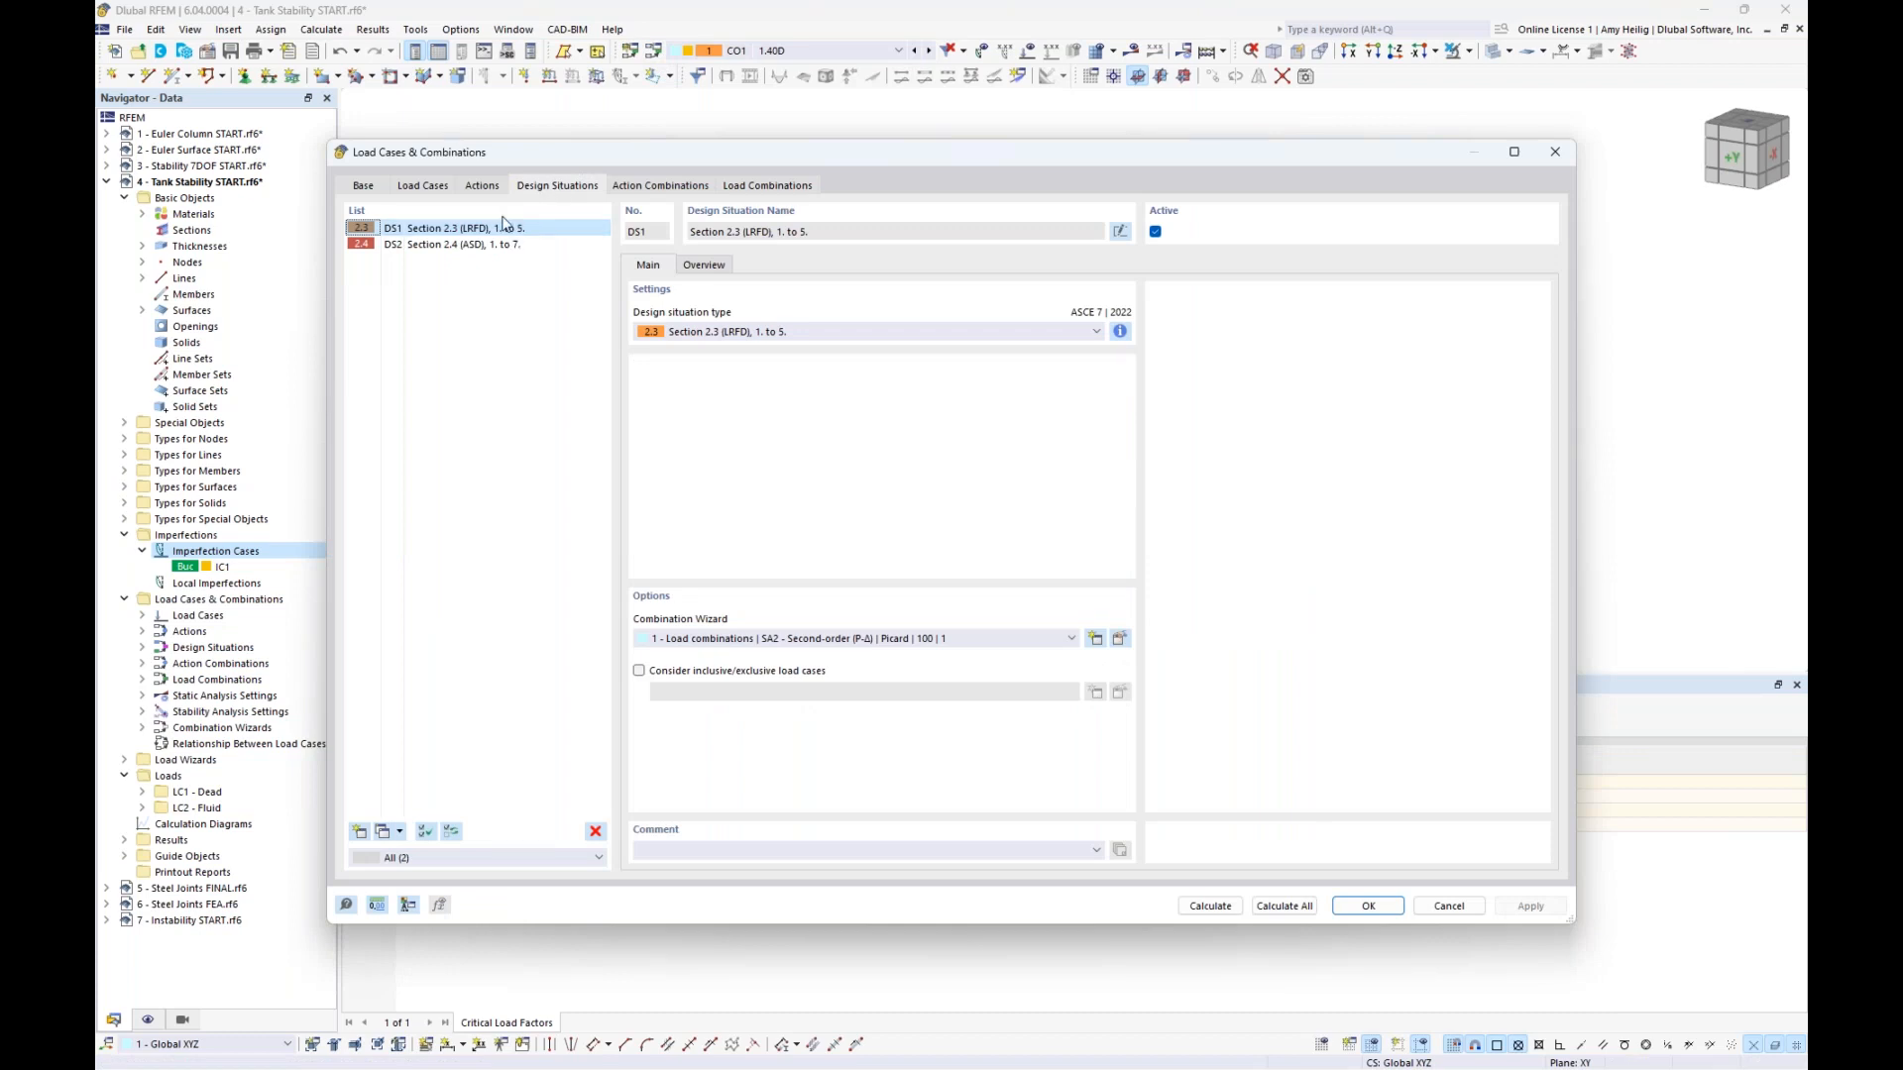
{"action": "left_click", "coordinate": [1120, 639]}
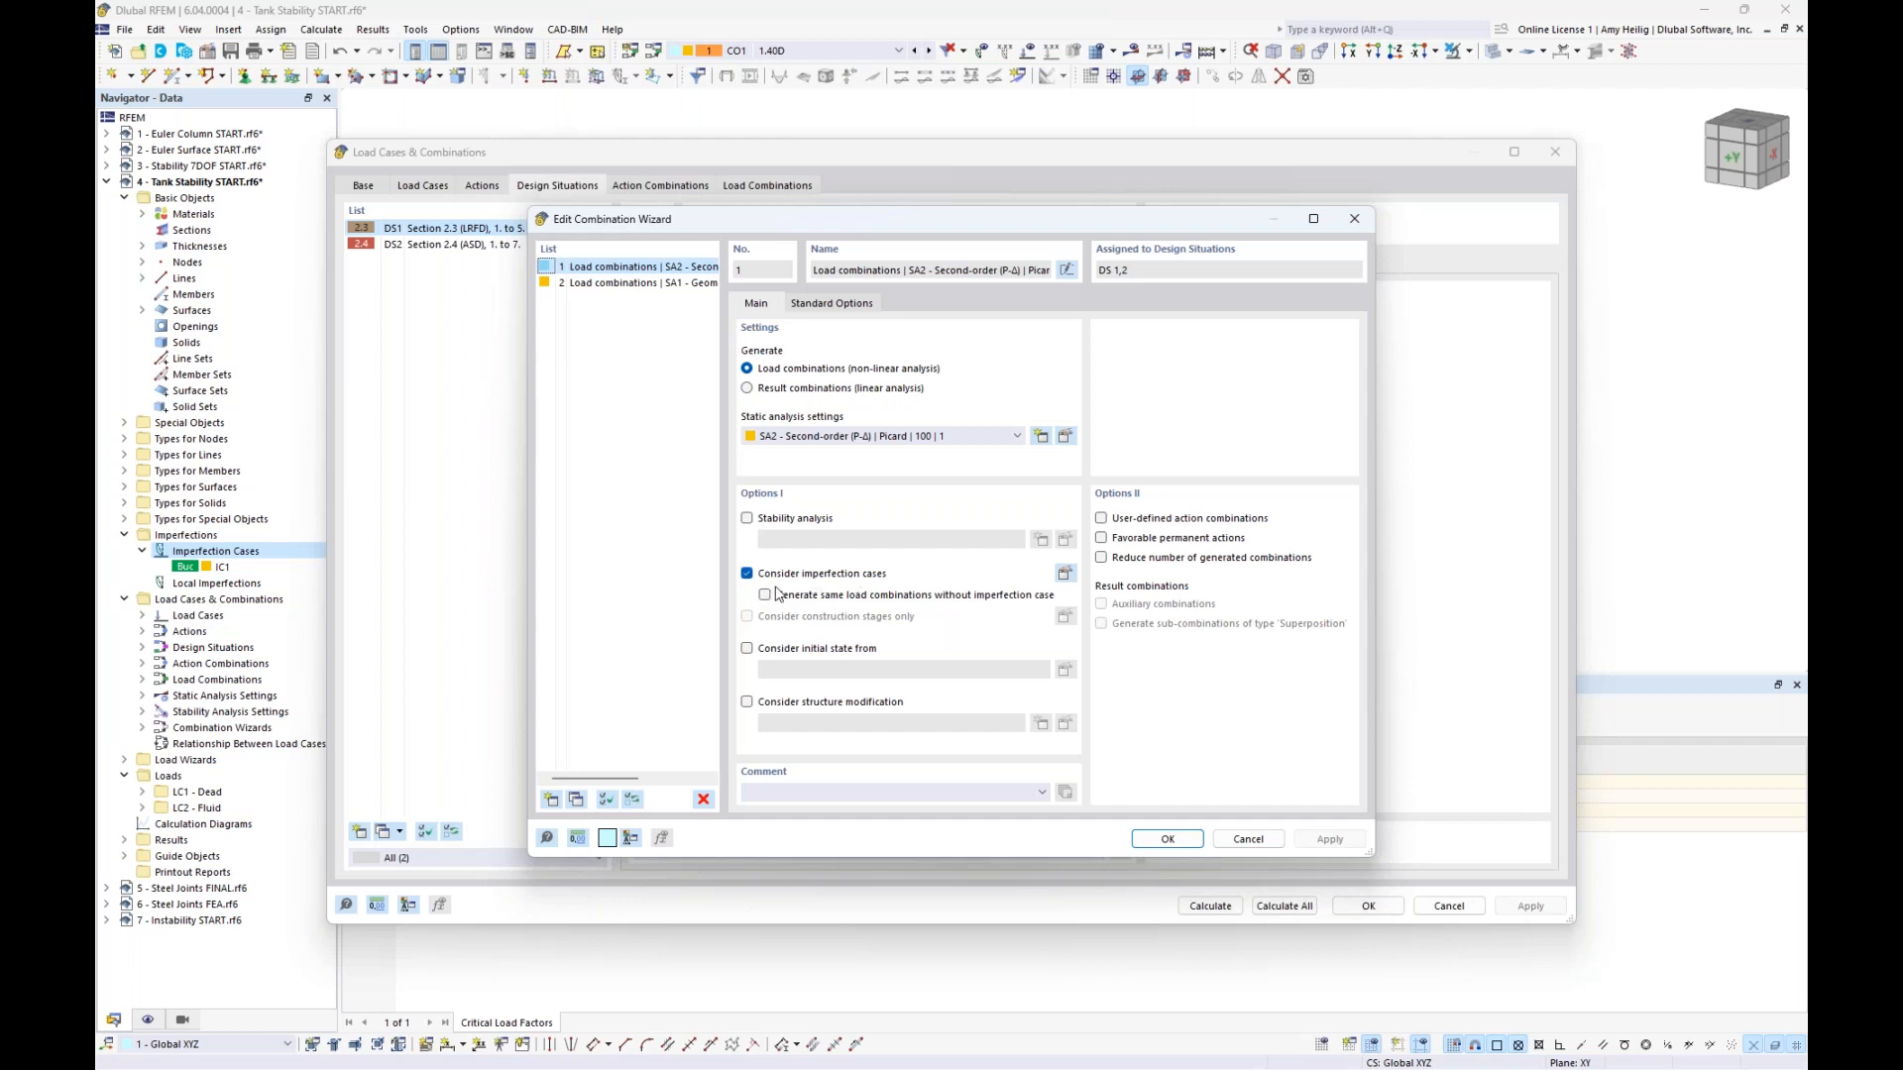
{"action": "left_click", "coordinate": [1158, 839]}
Review the imperfection assigned to load combinations CO1 and CO2, and calculate all load combinations
{"action": "left_click", "coordinate": [768, 185]}
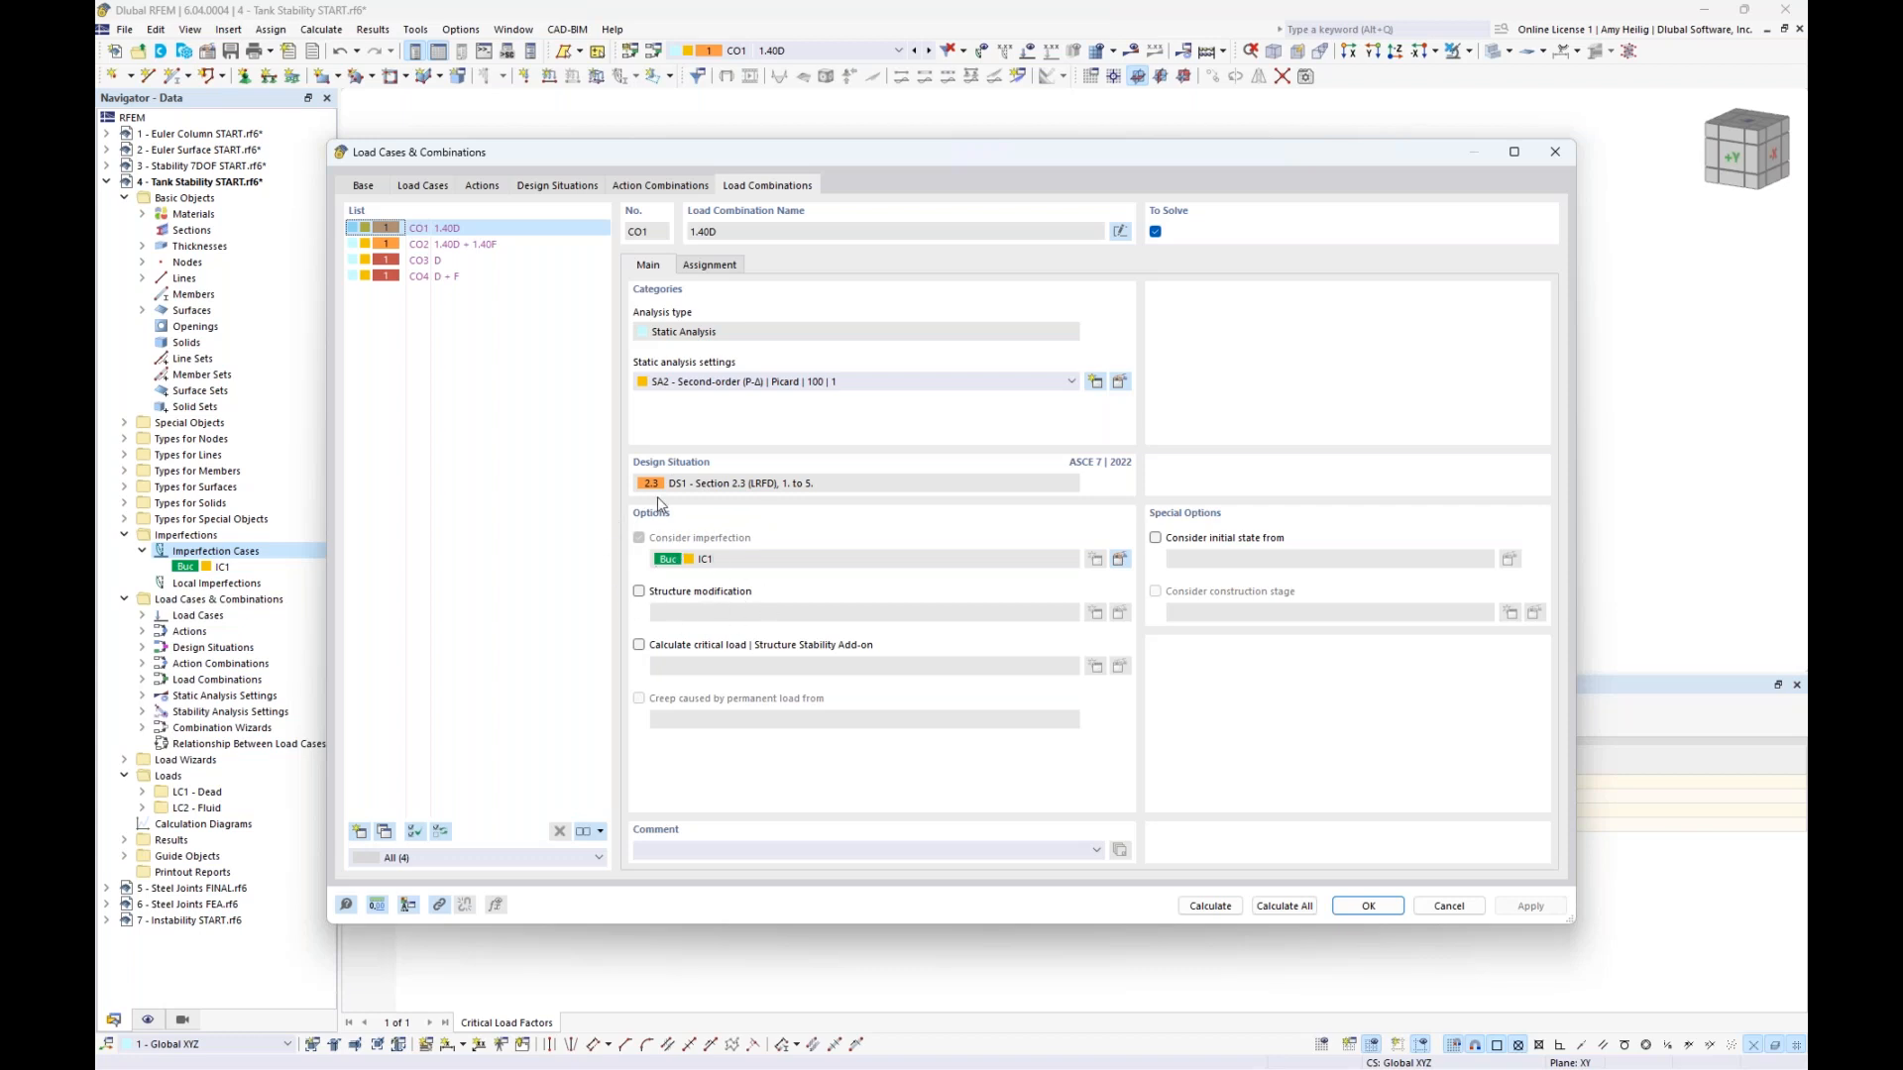
{"action": "left_click", "coordinate": [511, 247]}
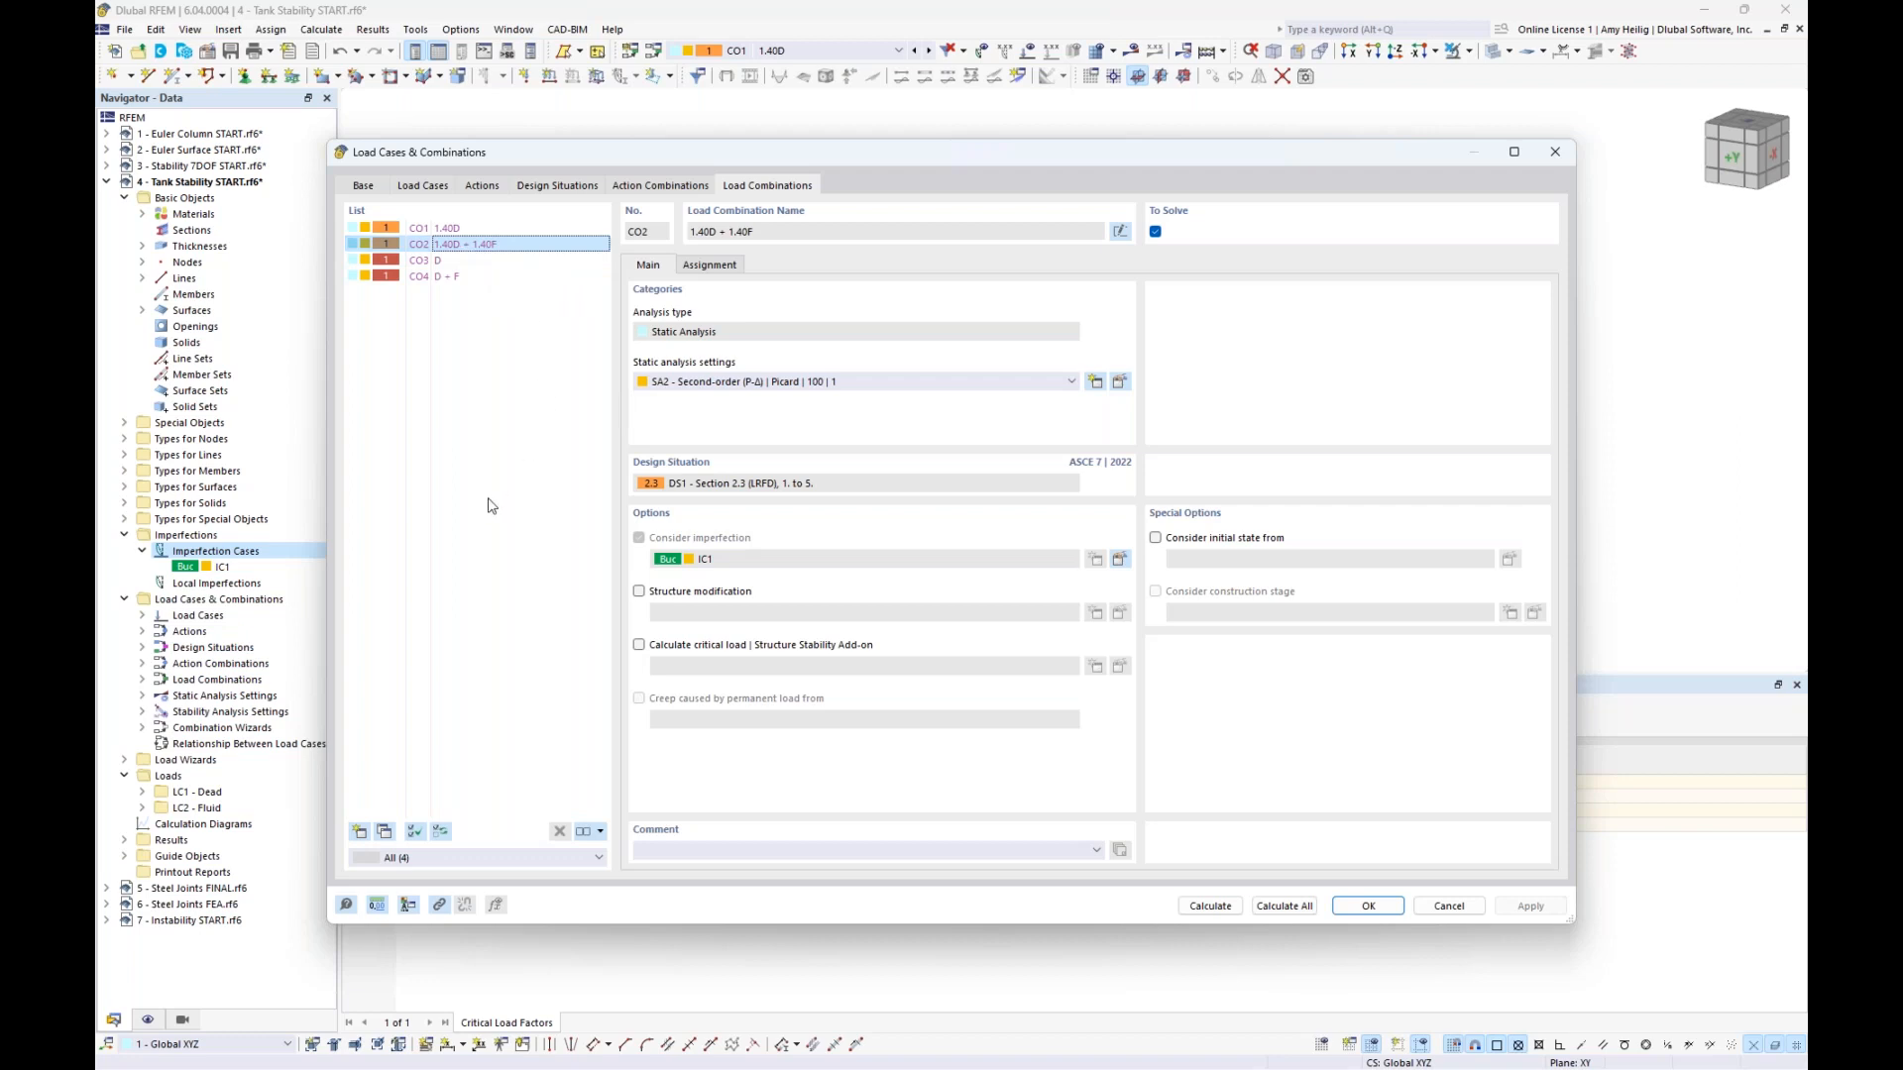
{"action": "left_click", "coordinate": [1265, 906]}
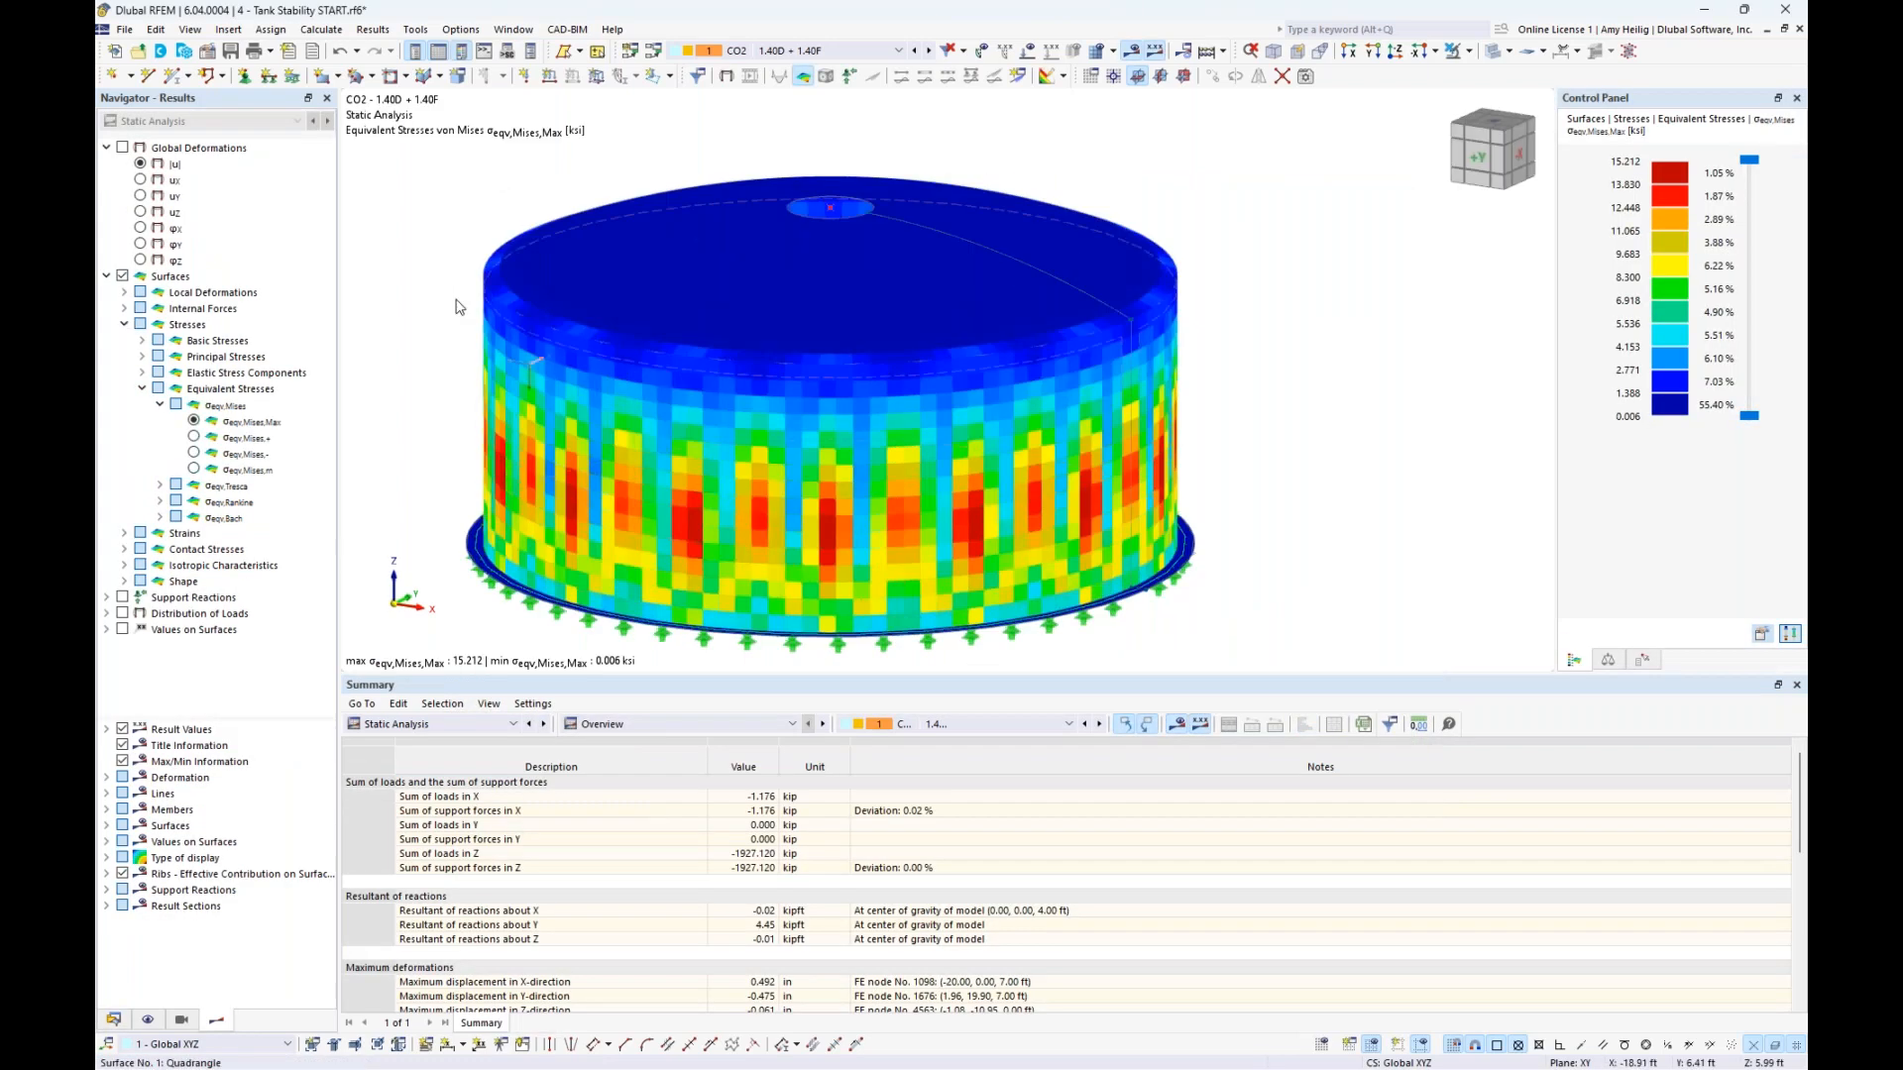
Display the global deformations |u| of CO2 and examine them around the tank wall
{"action": "left_click", "coordinate": [123, 147]}
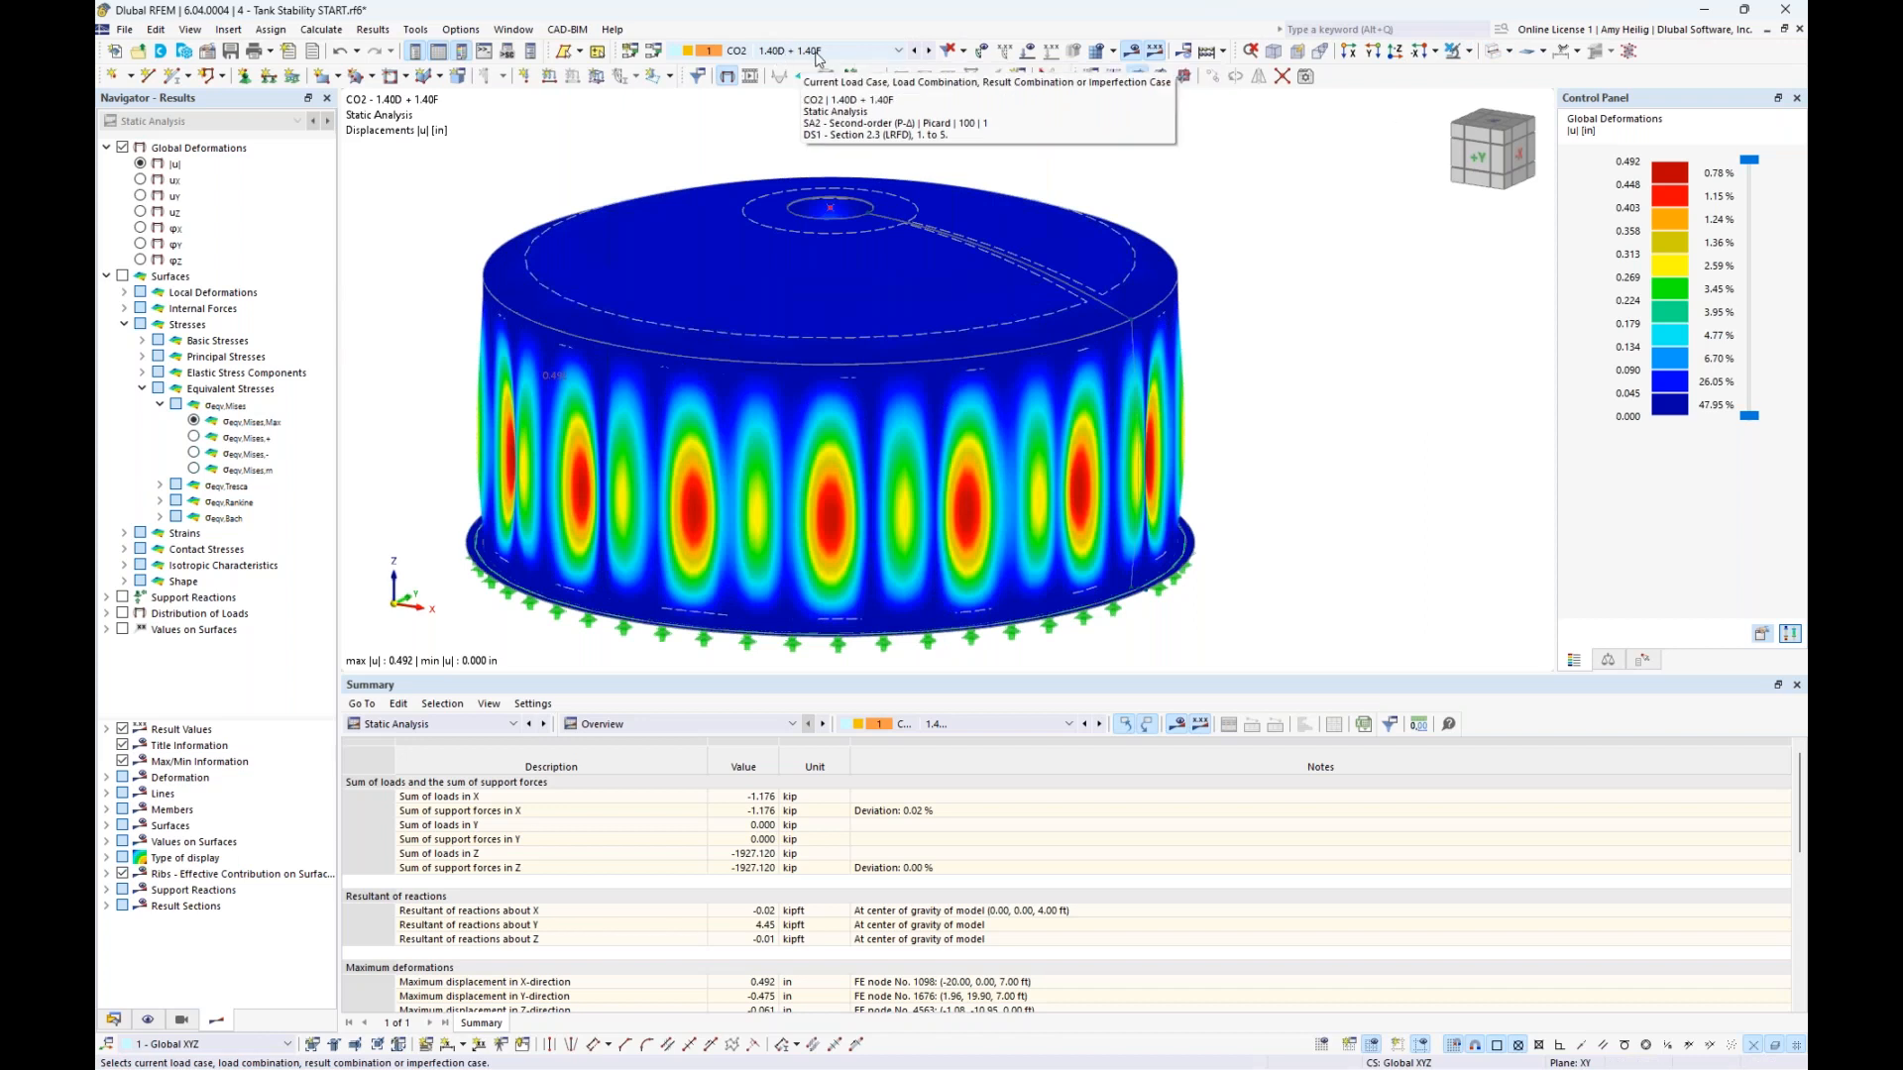
{"action": "middle_click_drag", "start_coordinate": [1229, 401], "coordinate": [1310, 365]}
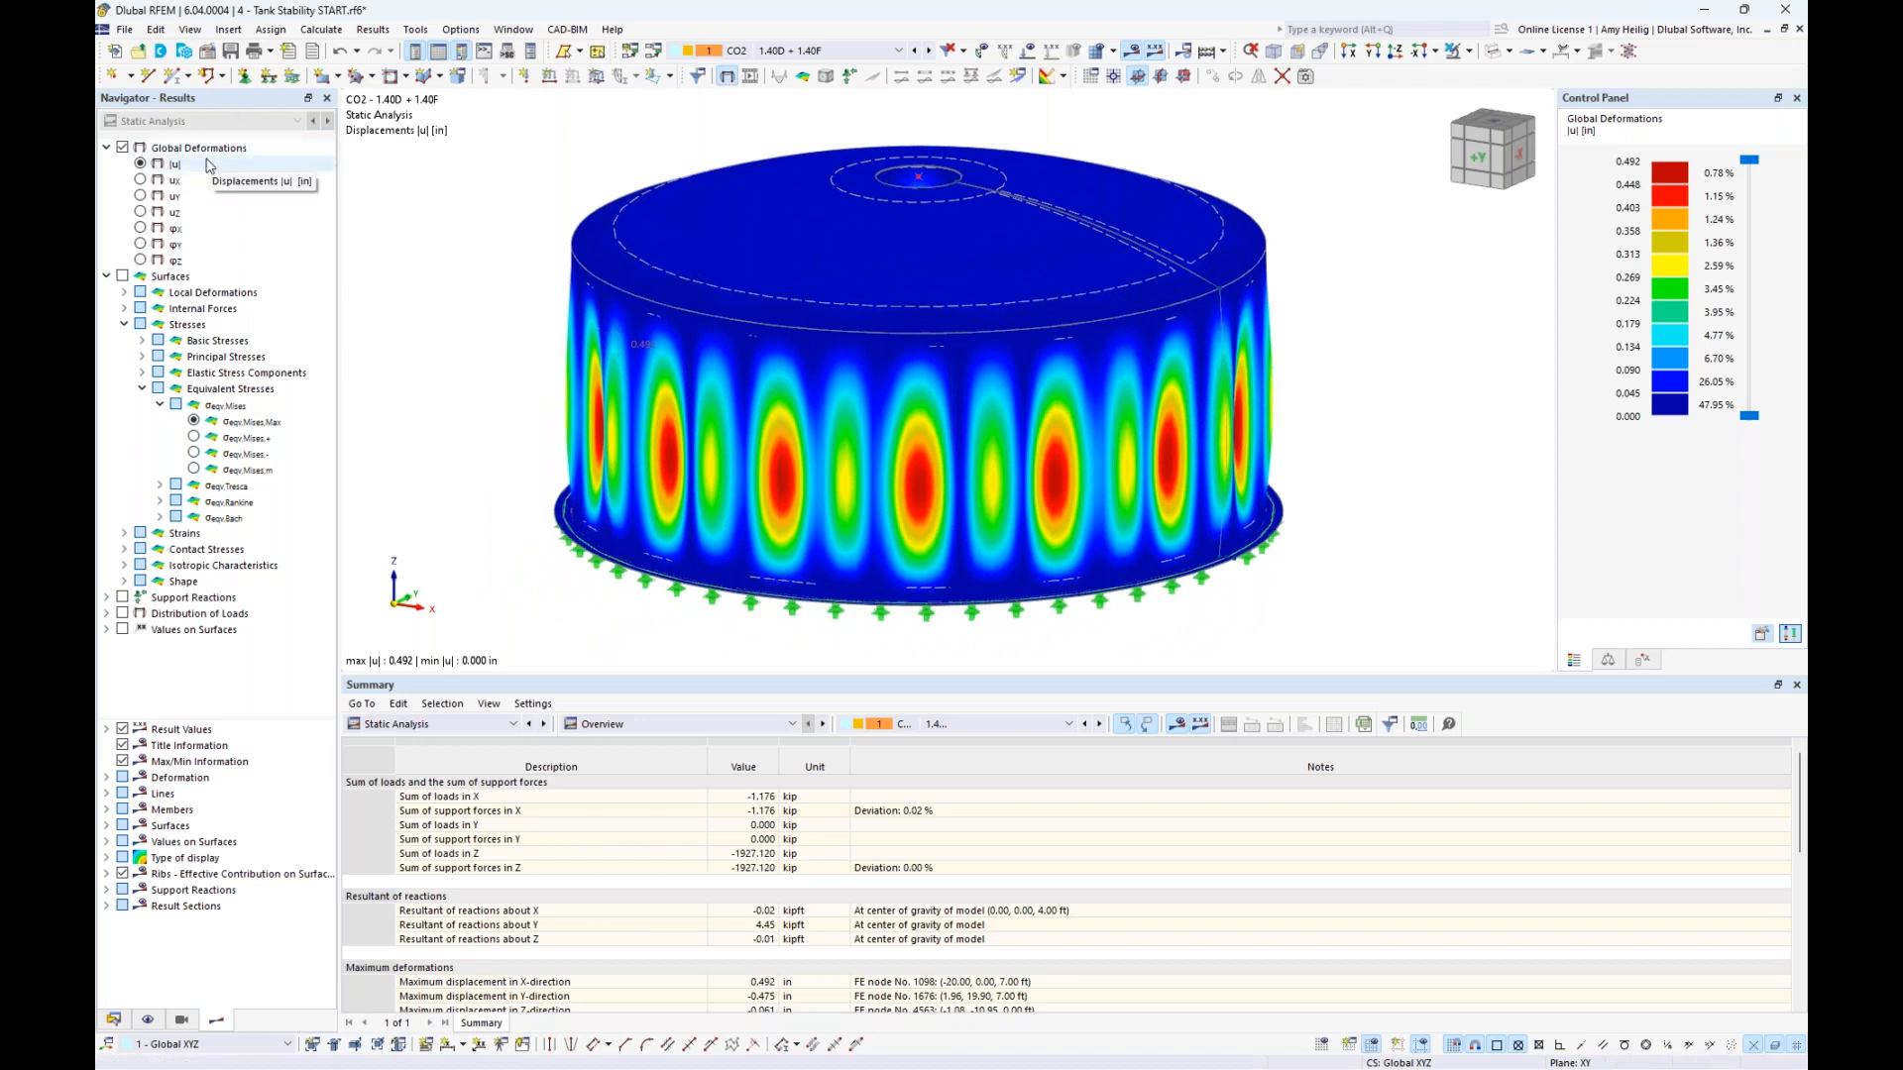
{"action": "middle_click_drag", "start_coordinate": [1383, 501], "coordinate": [1424, 498], "text": "ctrl"}
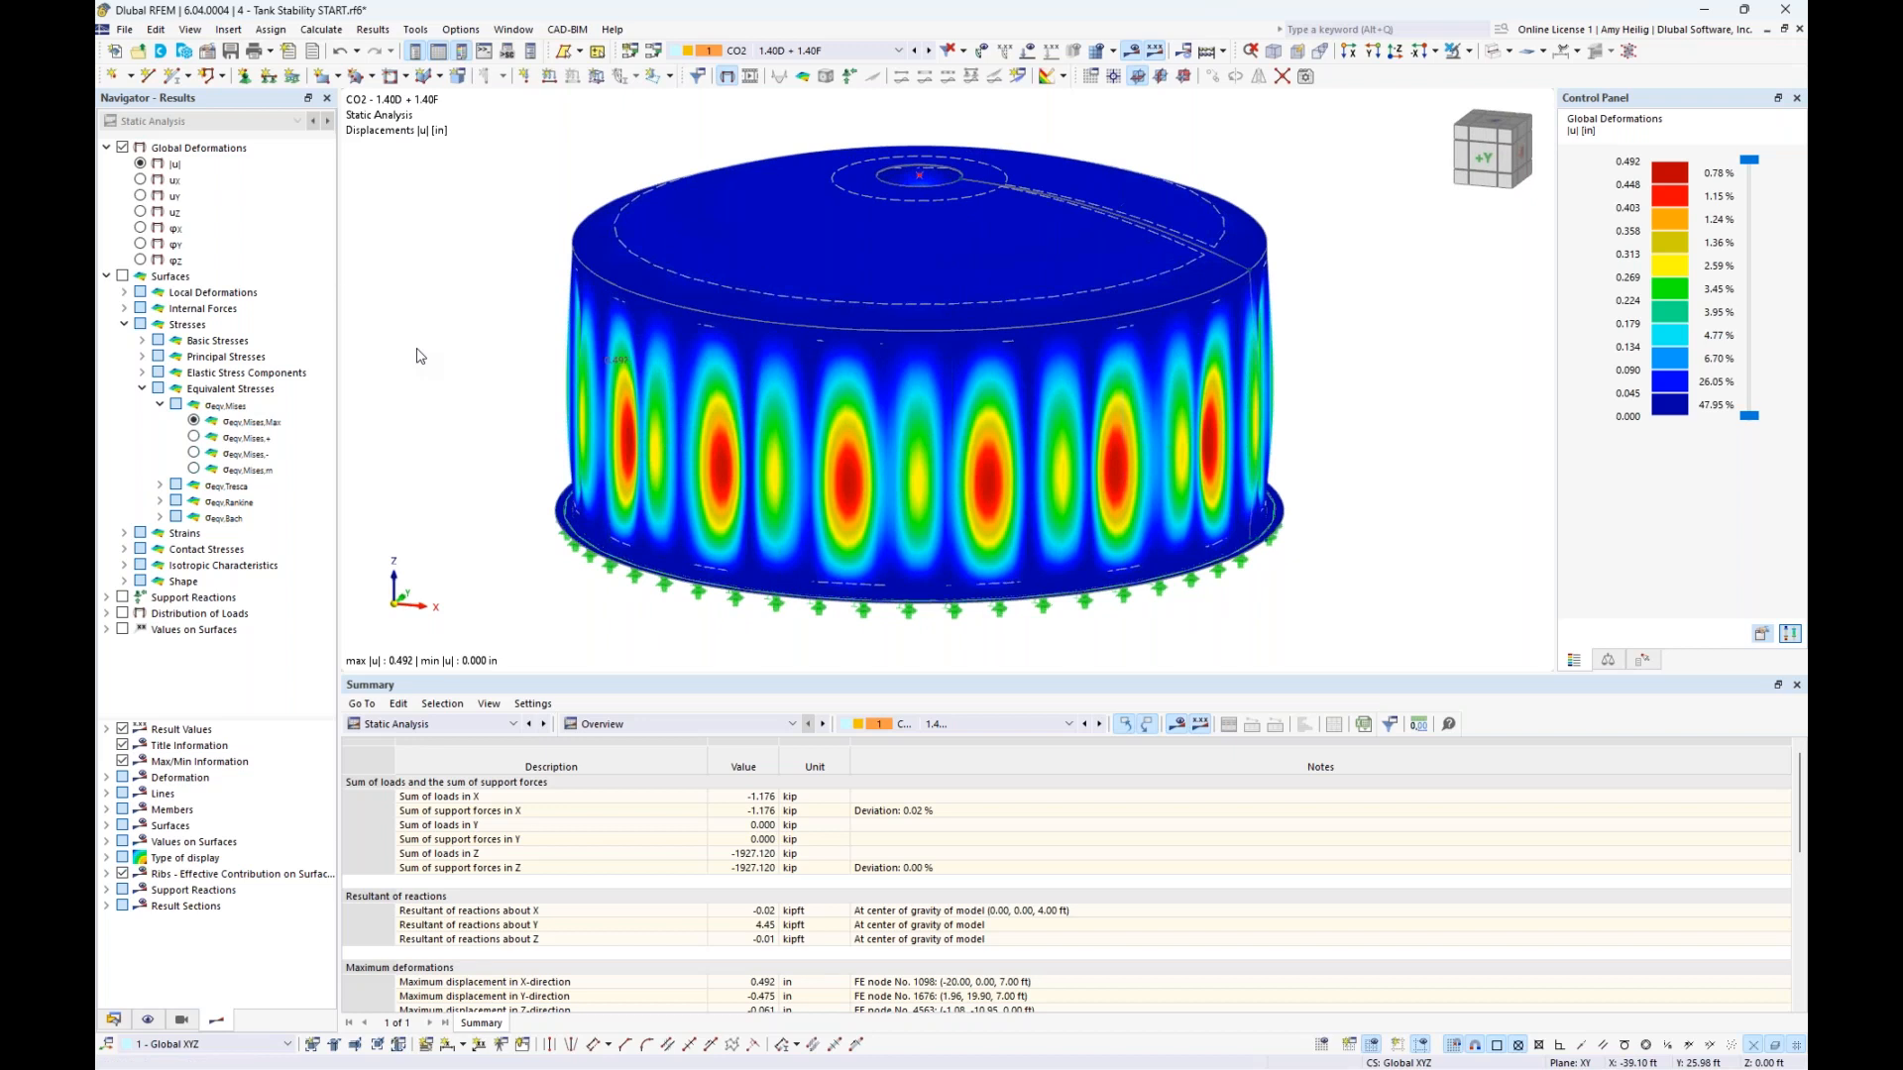
Display the maximum von Mises equivalent surface stresses of CO2 and examine them around the tank wall
{"action": "left_click", "coordinate": [123, 276]}
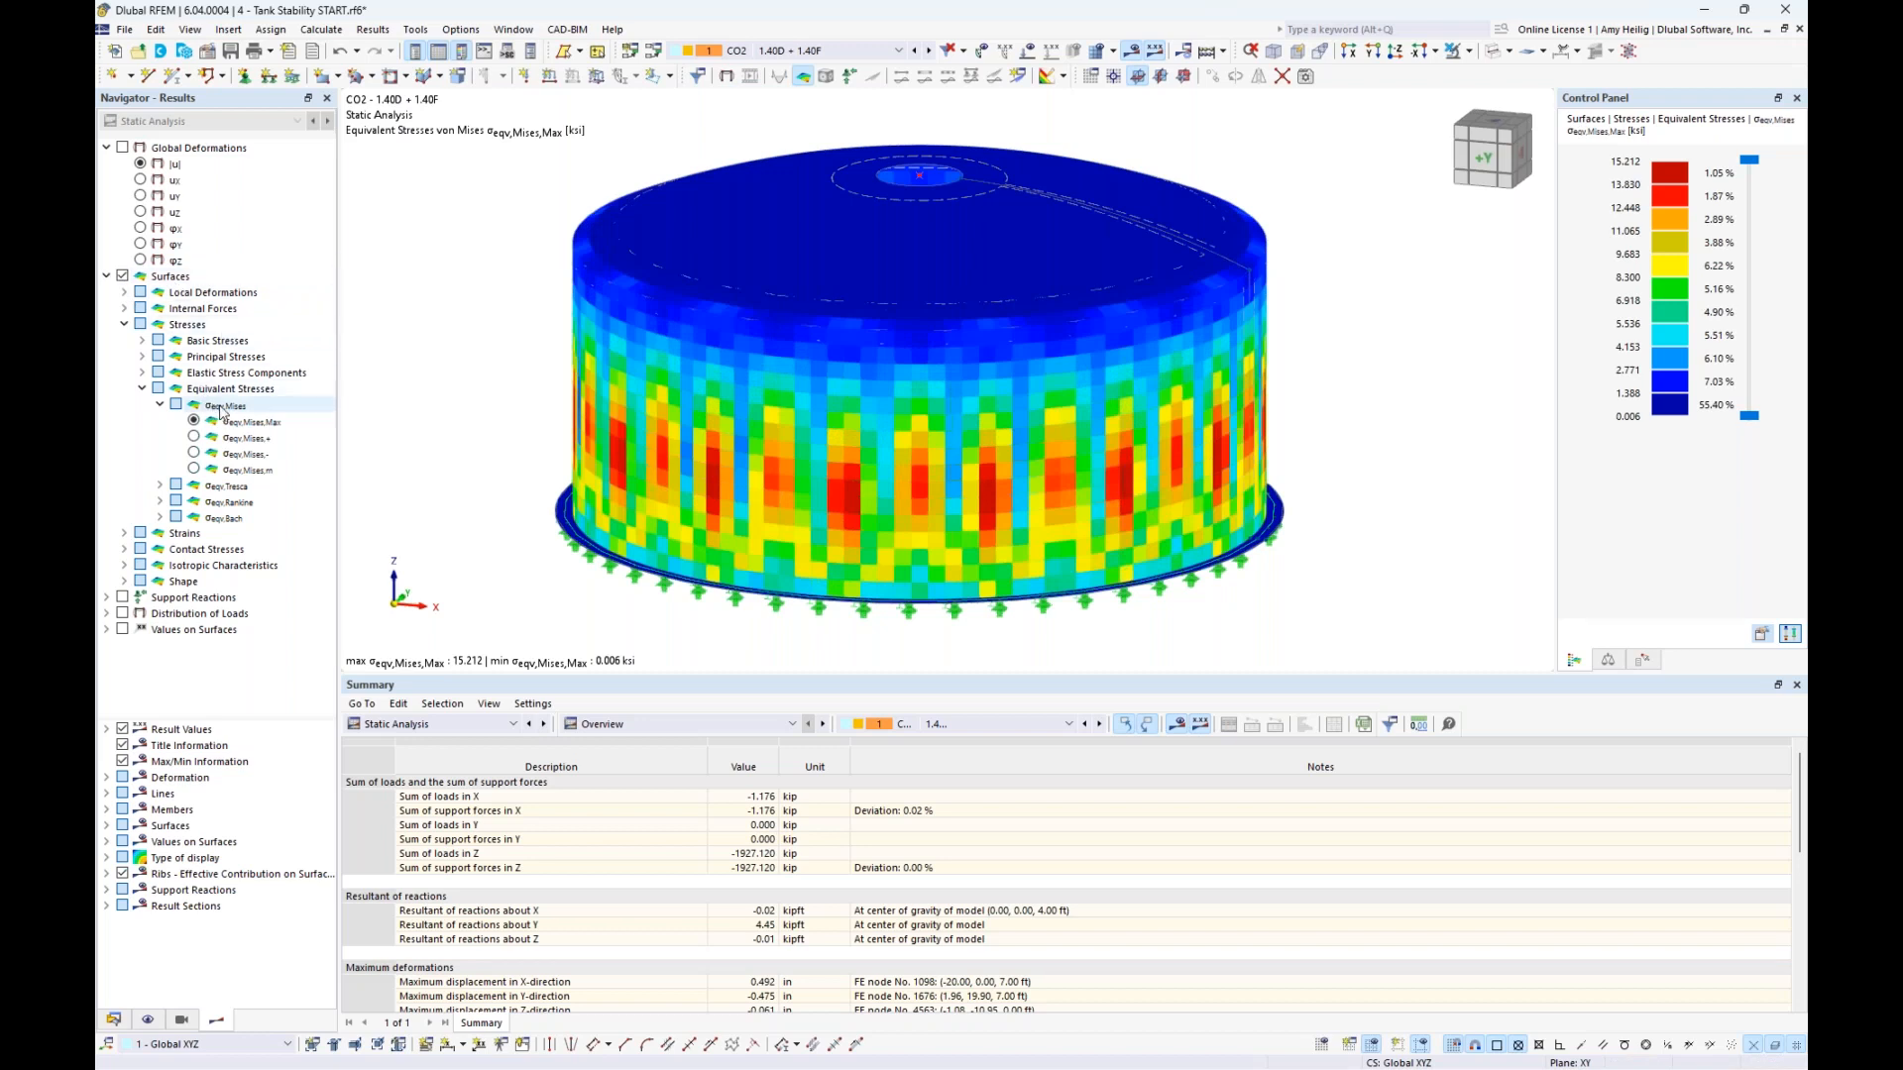
{"action": "middle_click_drag", "start_coordinate": [1394, 561], "coordinate": [917, 500], "text": "ctrl"}
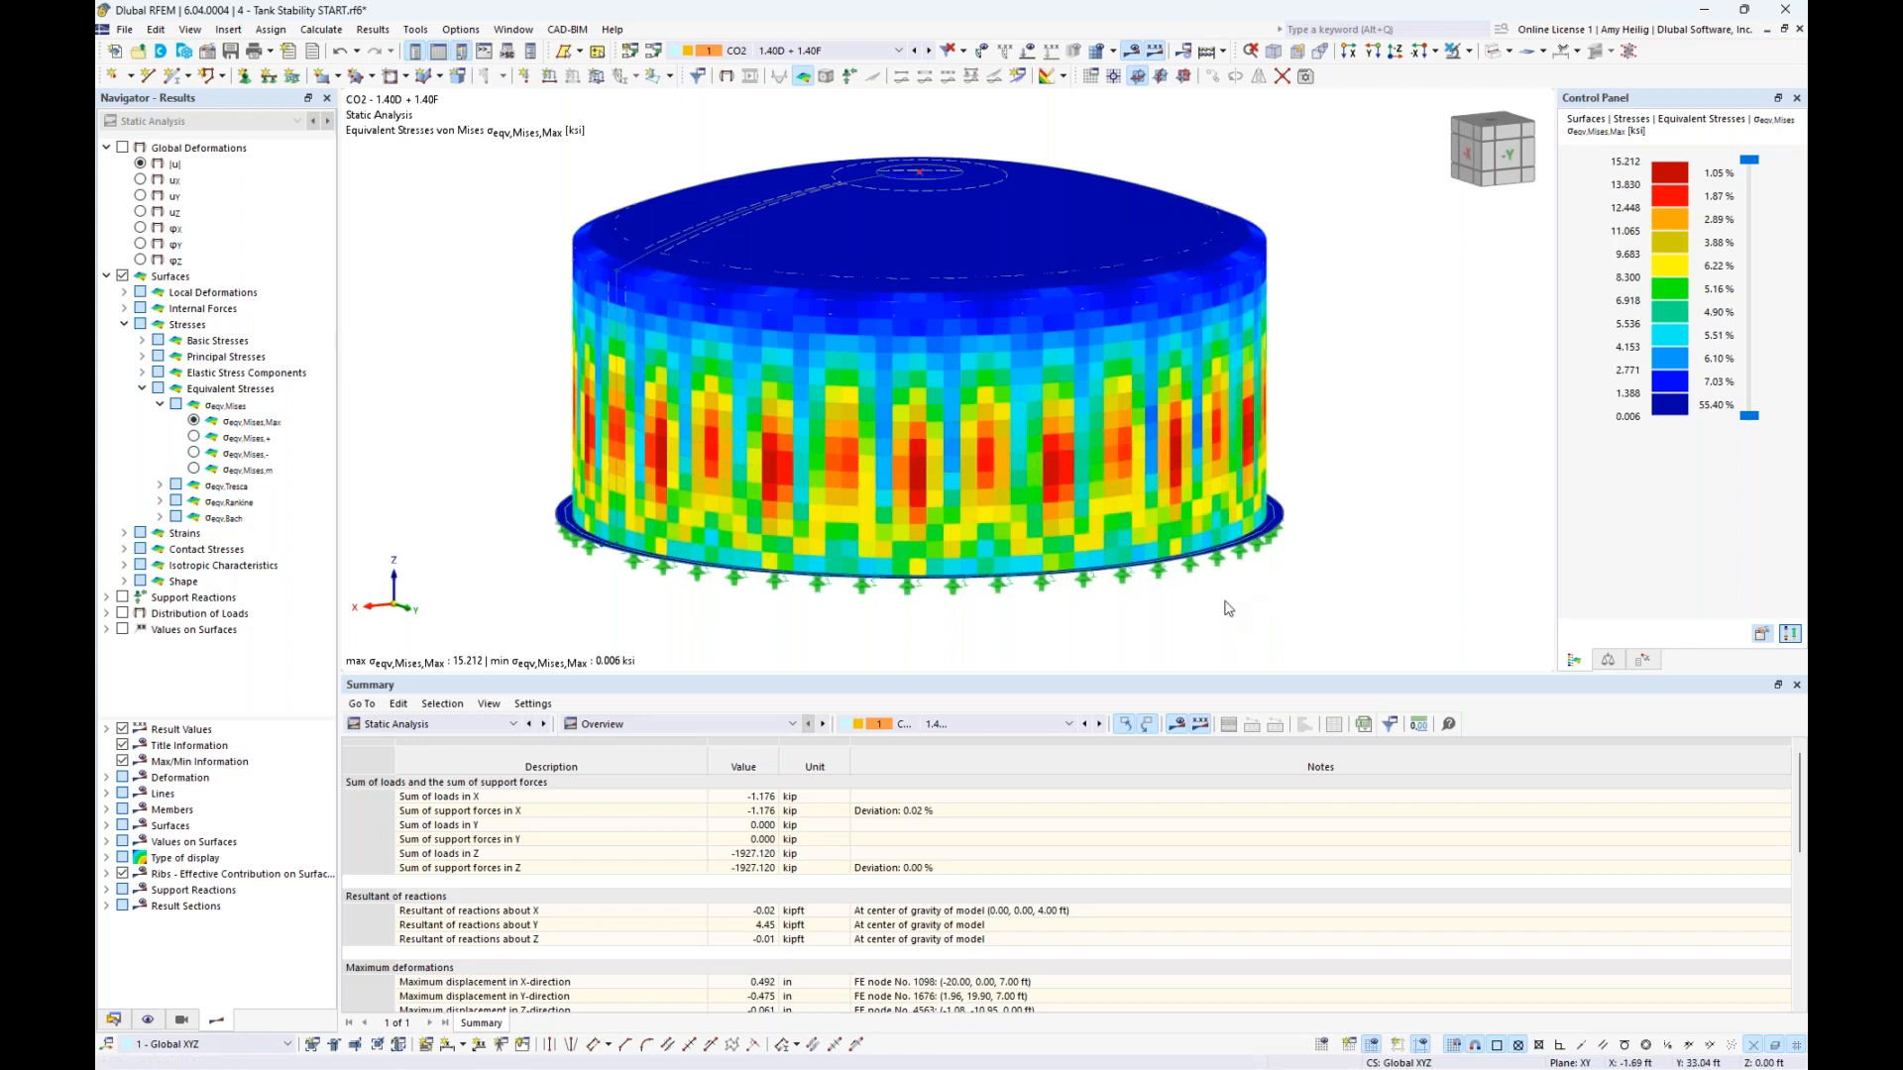
{"action": "middle_click_drag", "start_coordinate": [1239, 611], "coordinate": [1305, 620], "text": "ctrl"}
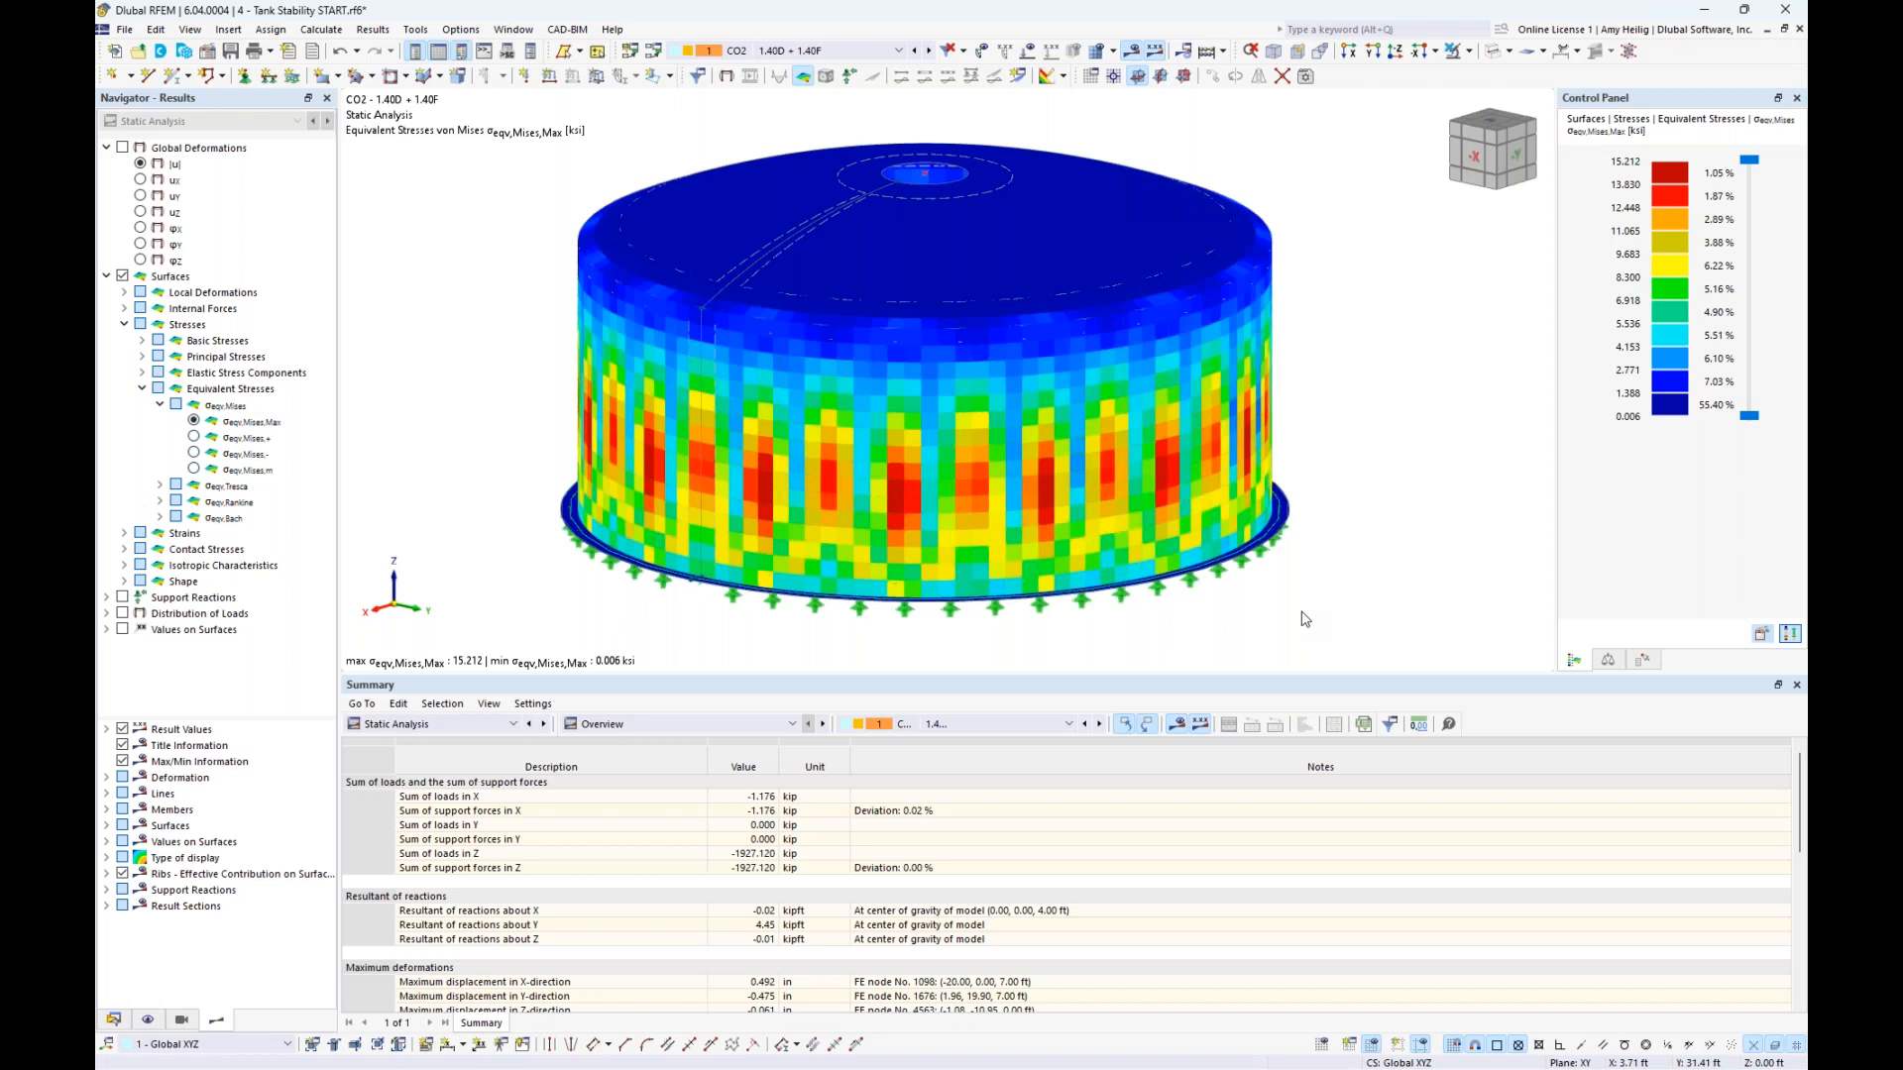
Switch to the 5 - Steel Joints FINAL model and inspect its beam, column and load in solid rendering
{"action": "left_click", "coordinate": [516, 30]}
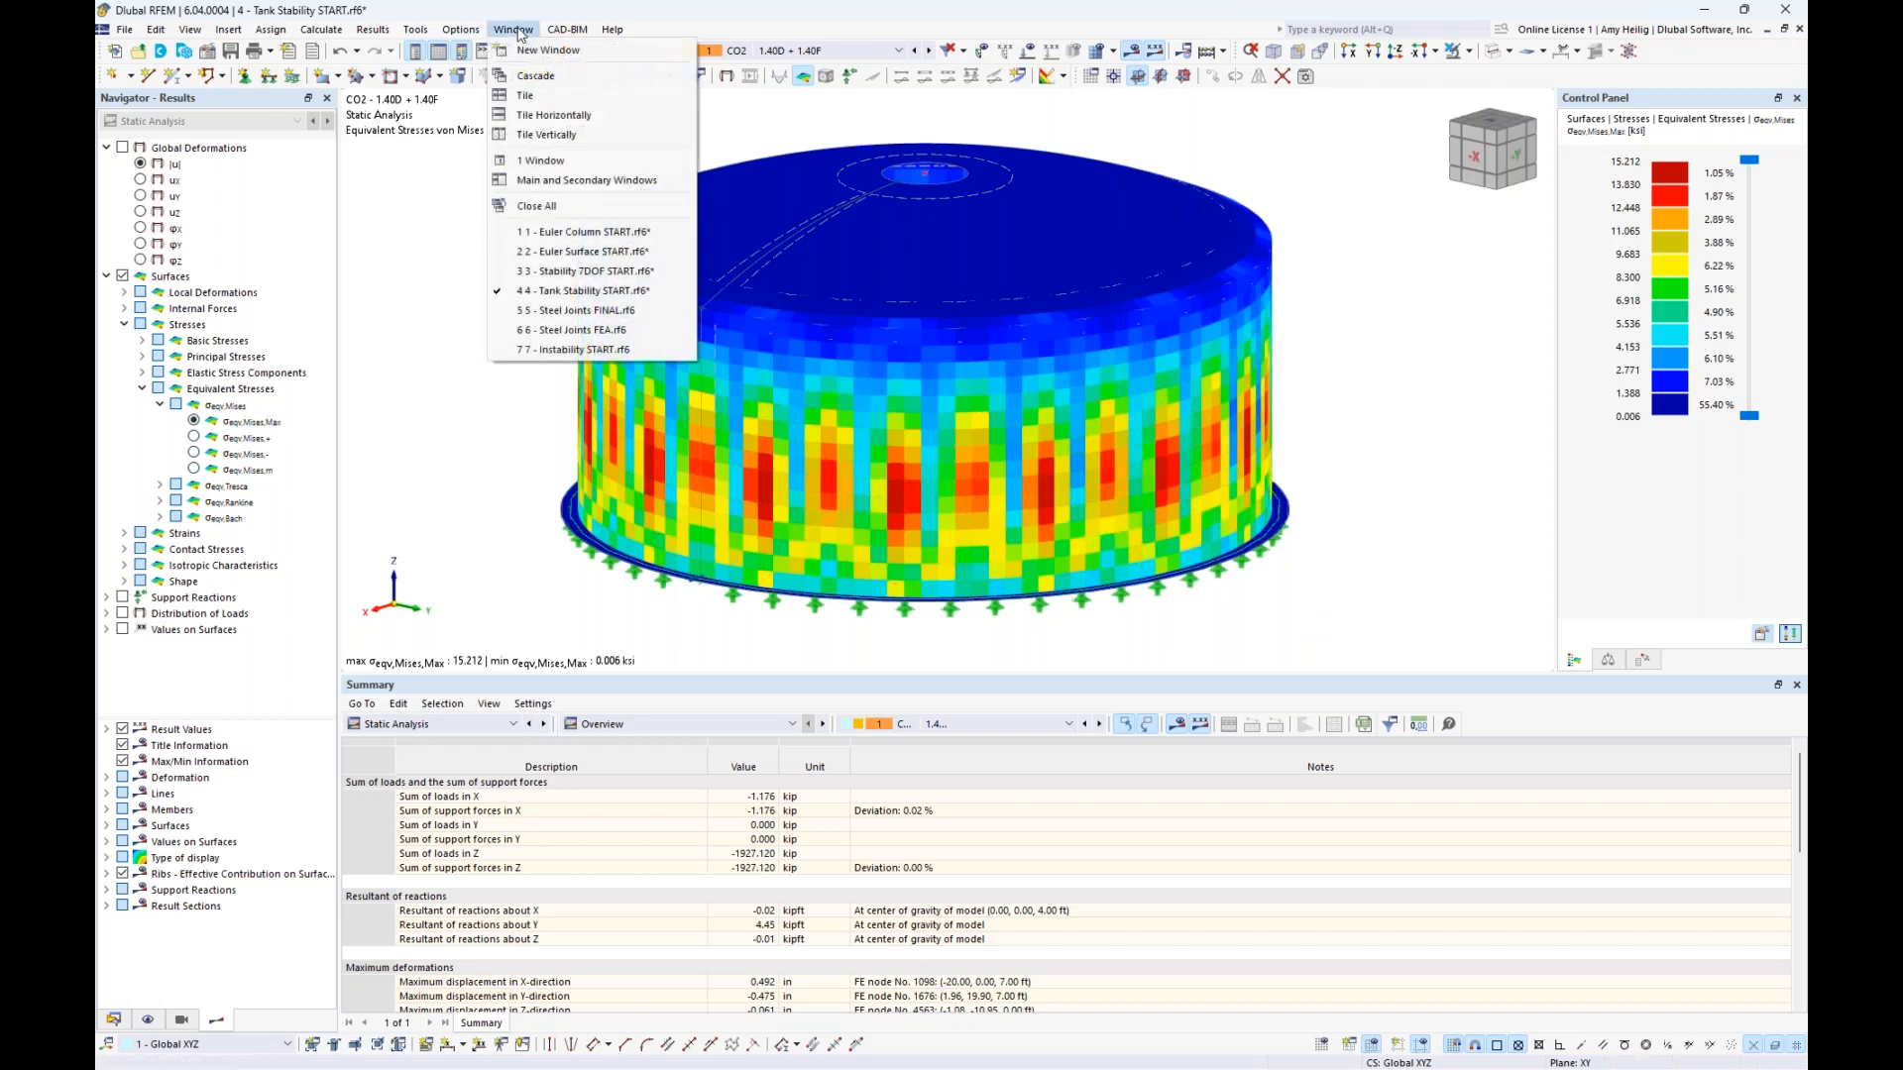
{"action": "left_click", "coordinate": [580, 311]}
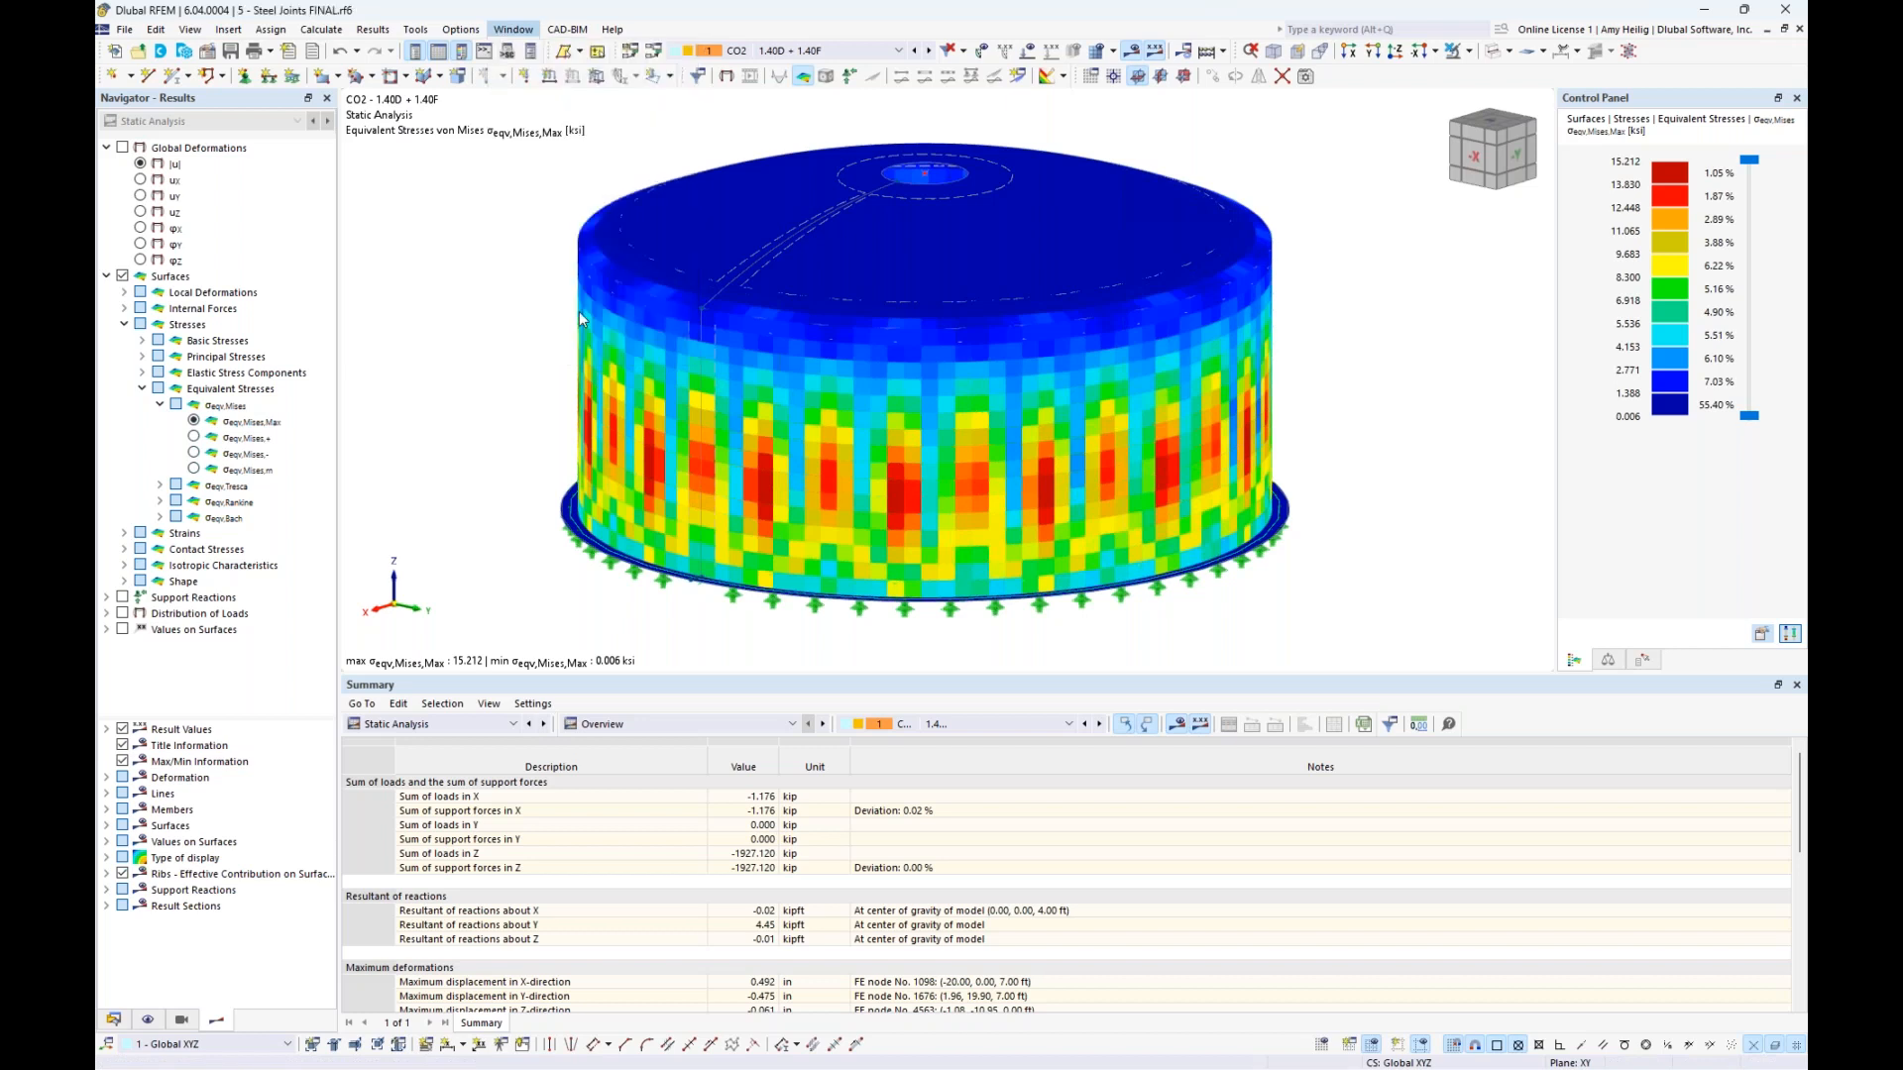
{"action": "middle_click_drag", "start_coordinate": [781, 399], "coordinate": [725, 415]}
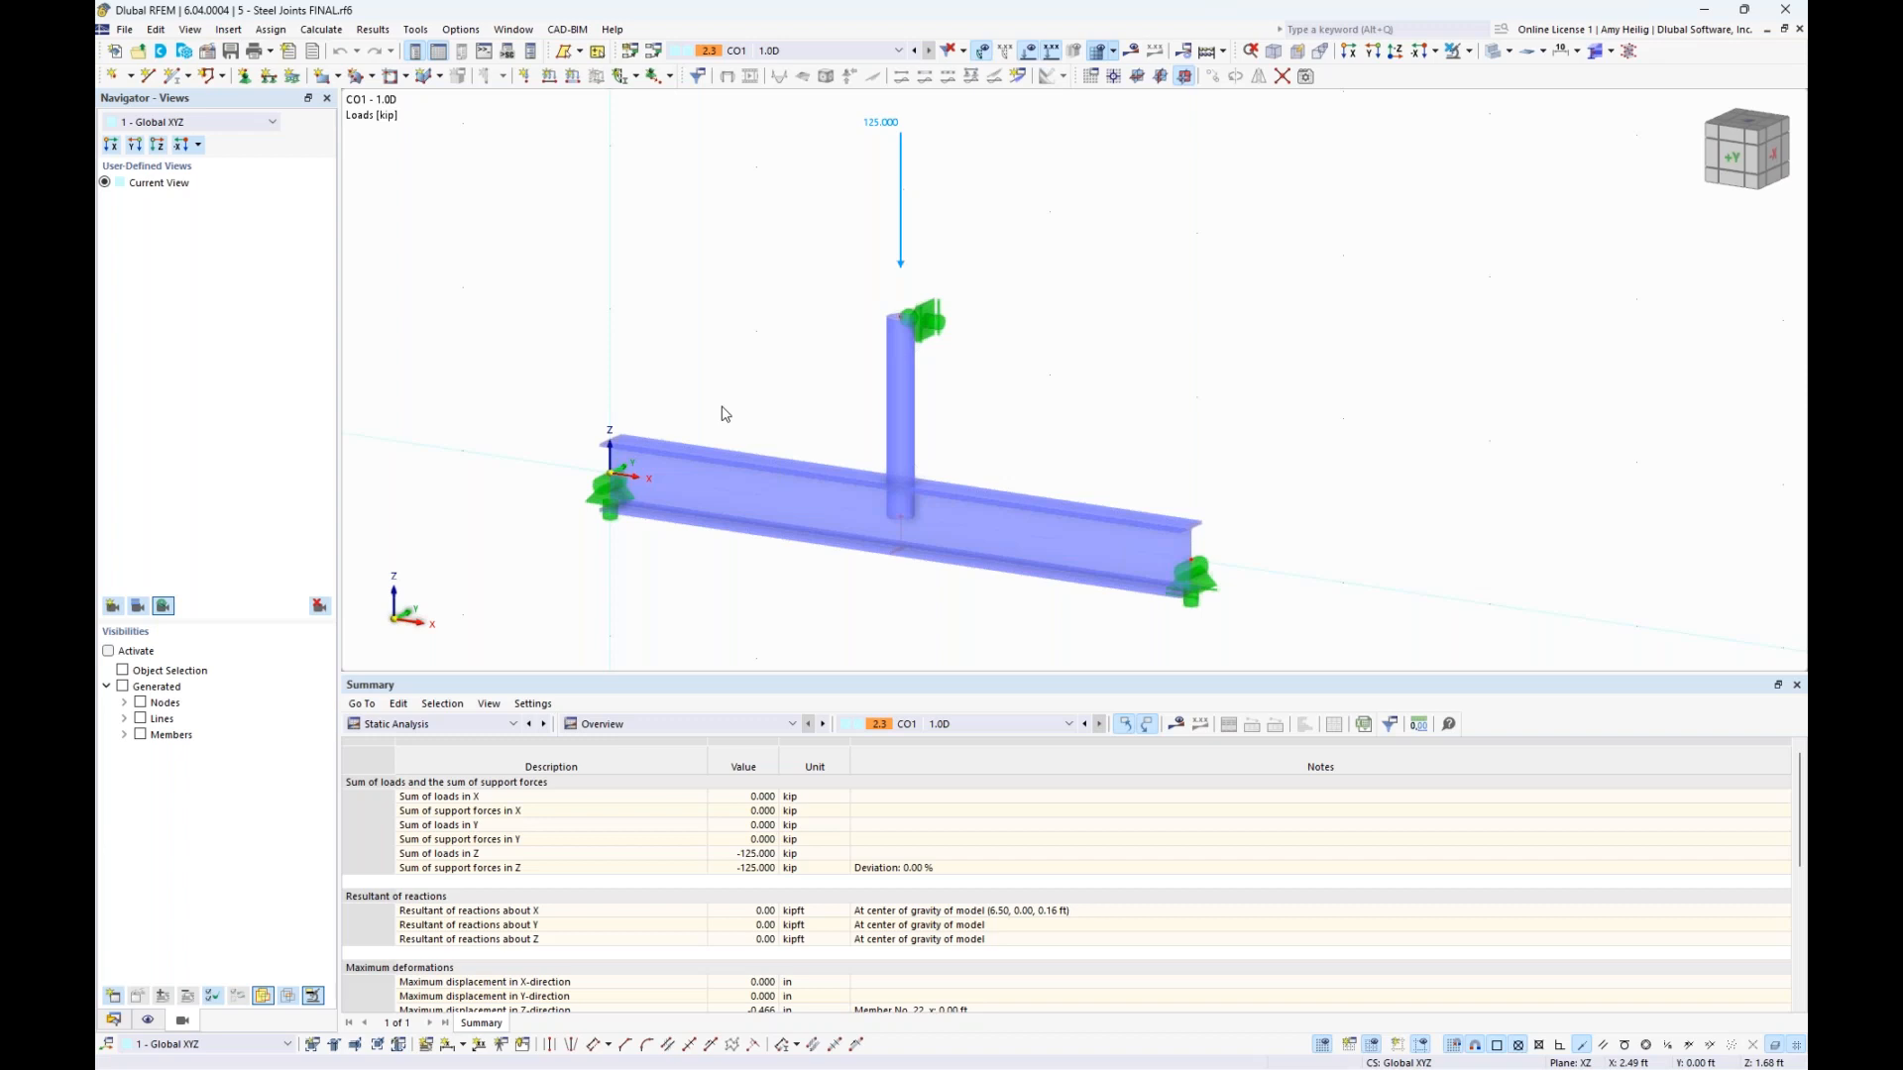
{"action": "left_click", "coordinate": [1495, 55]}
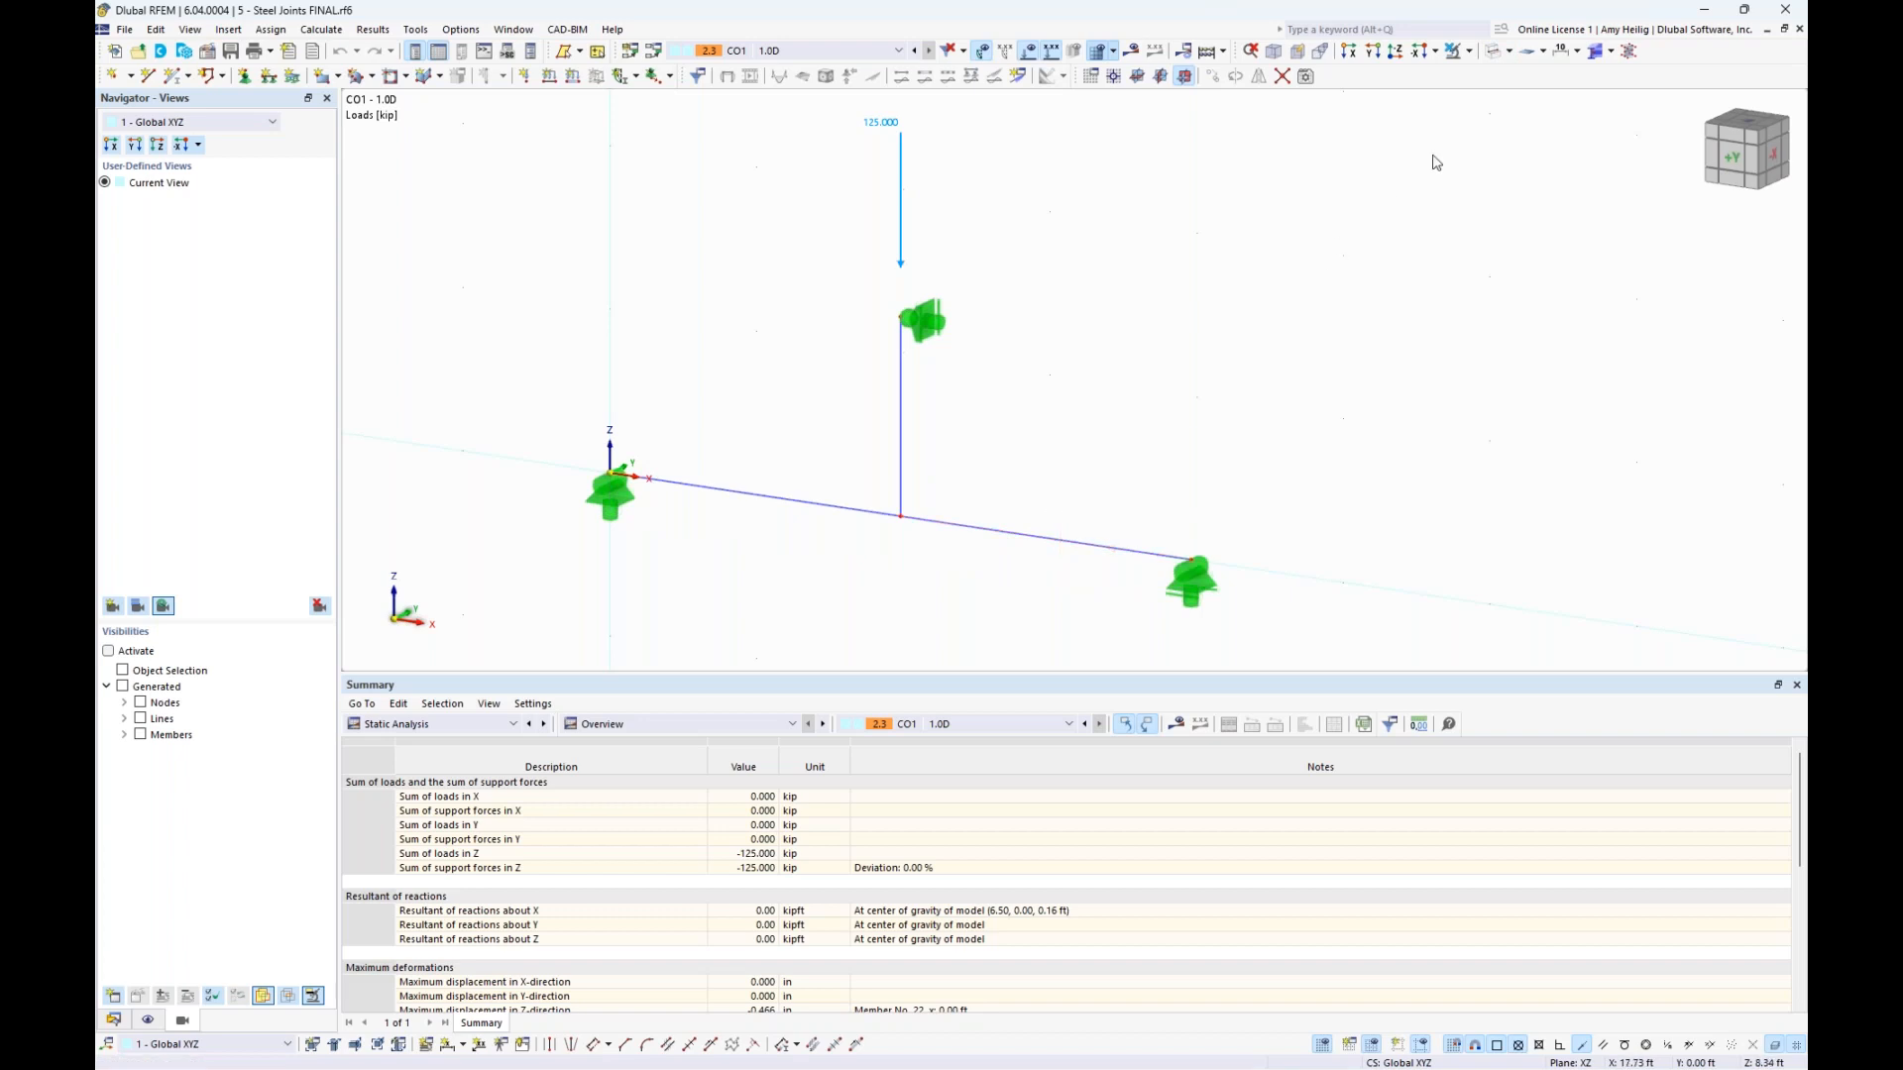
{"action": "left_click", "coordinate": [1493, 58]}
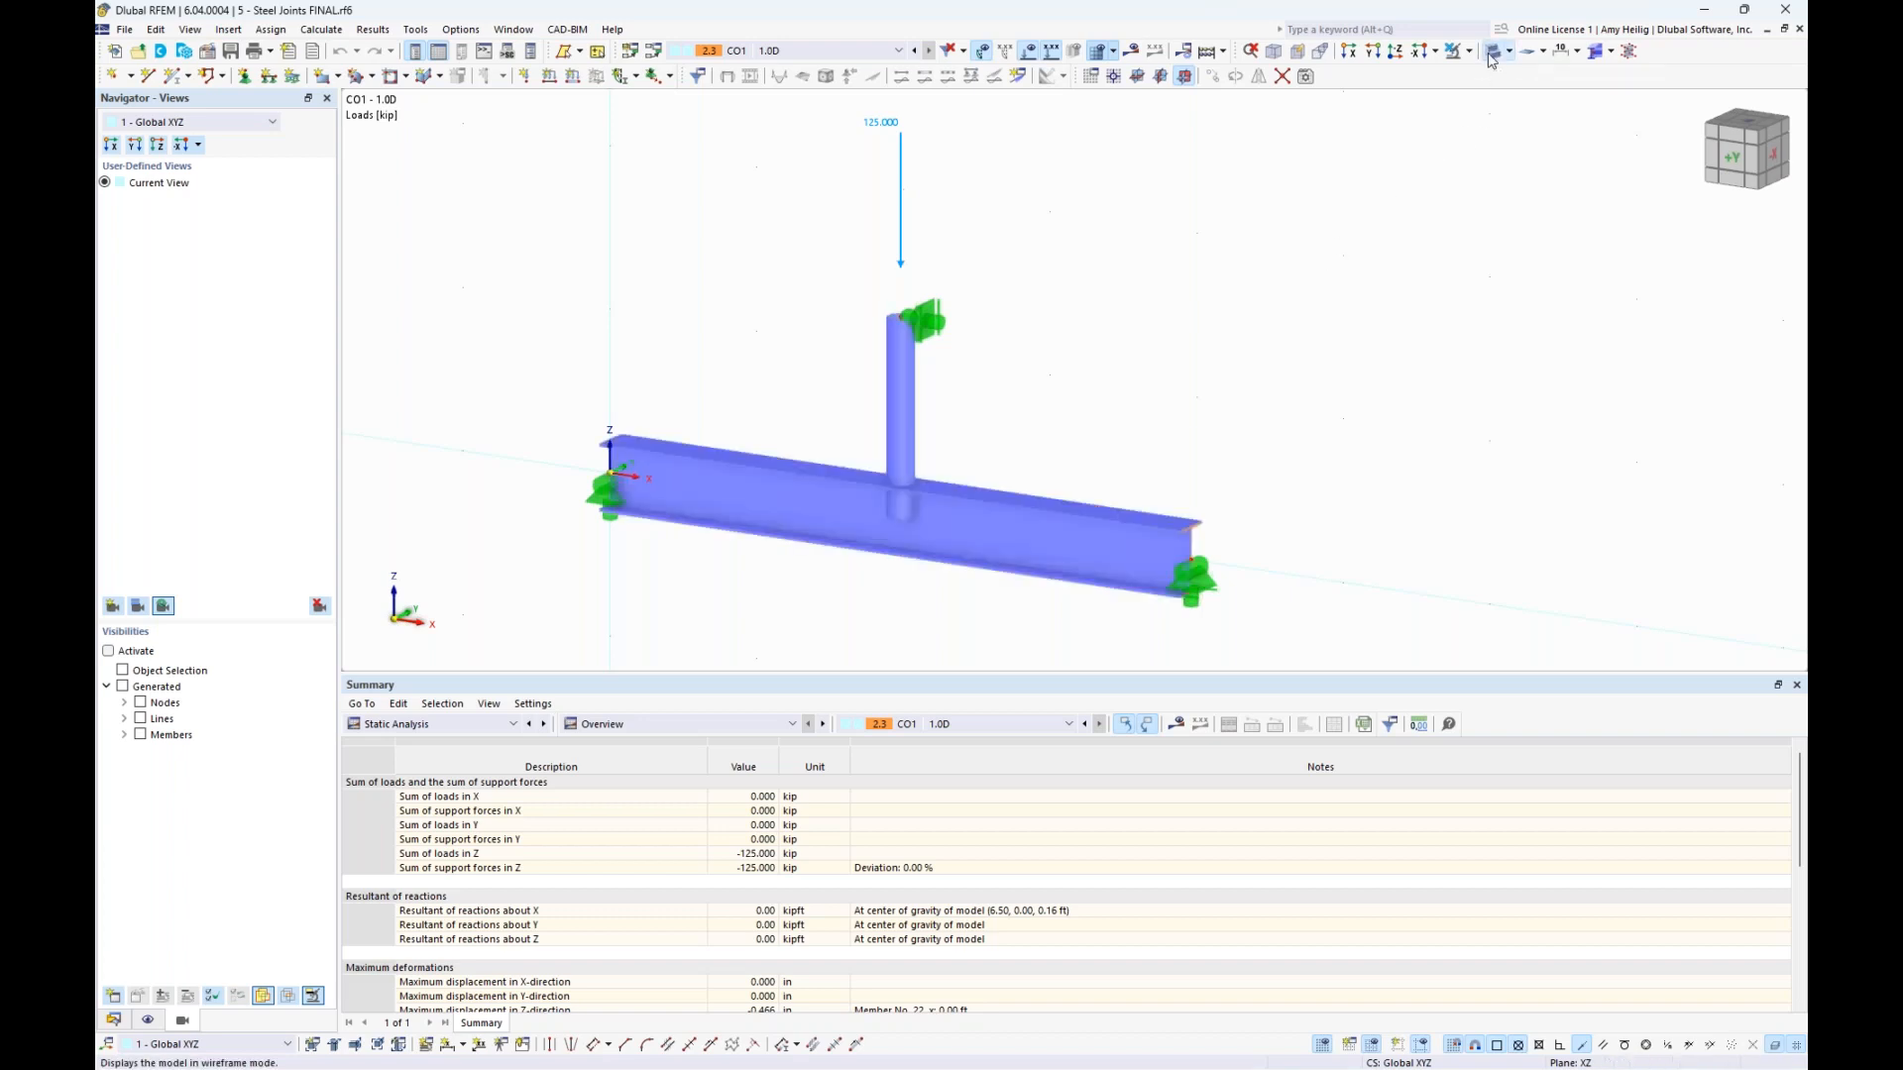
{"action": "scroll", "coordinate": [1086, 526], "scroll_direction": "up", "scroll_amount": 2}
{"action": "middle_click_drag", "start_coordinate": [1086, 526], "coordinate": [1181, 446]}
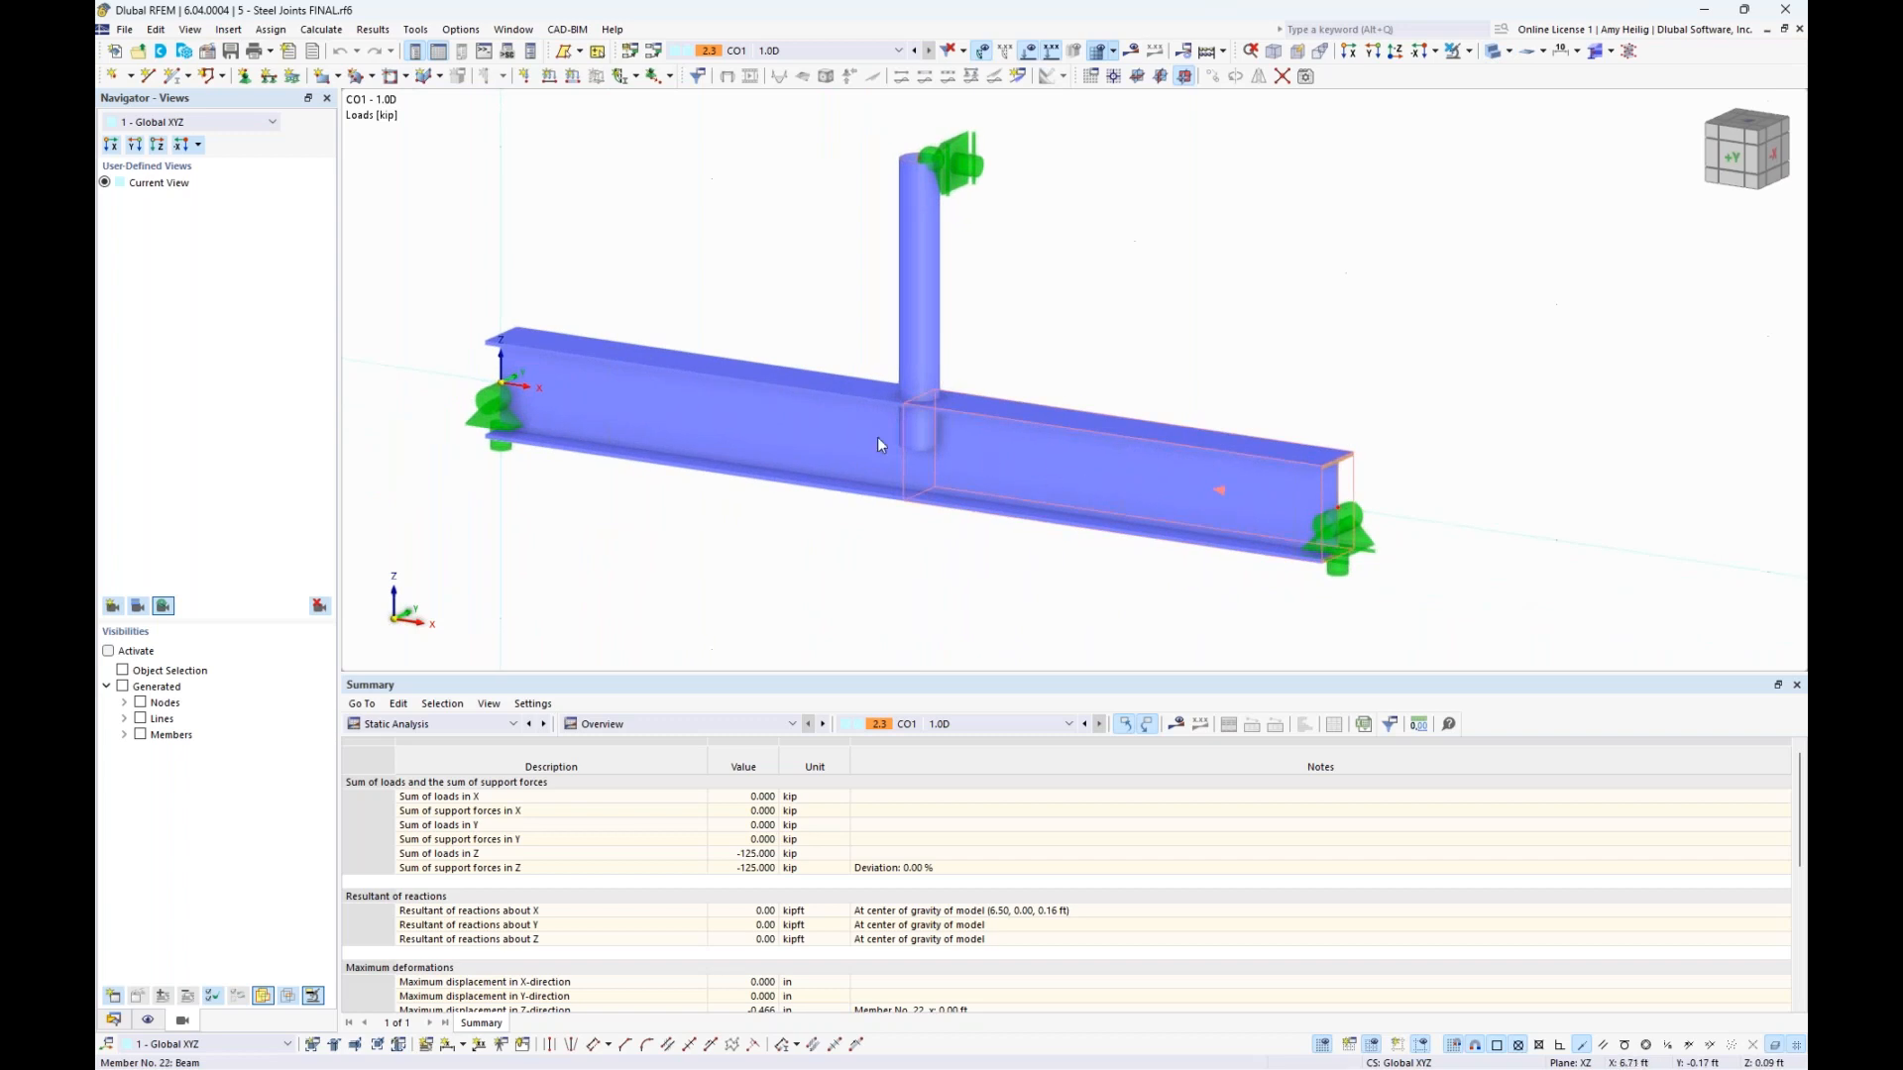
{"action": "middle_click_drag", "start_coordinate": [1053, 233], "coordinate": [1041, 289]}
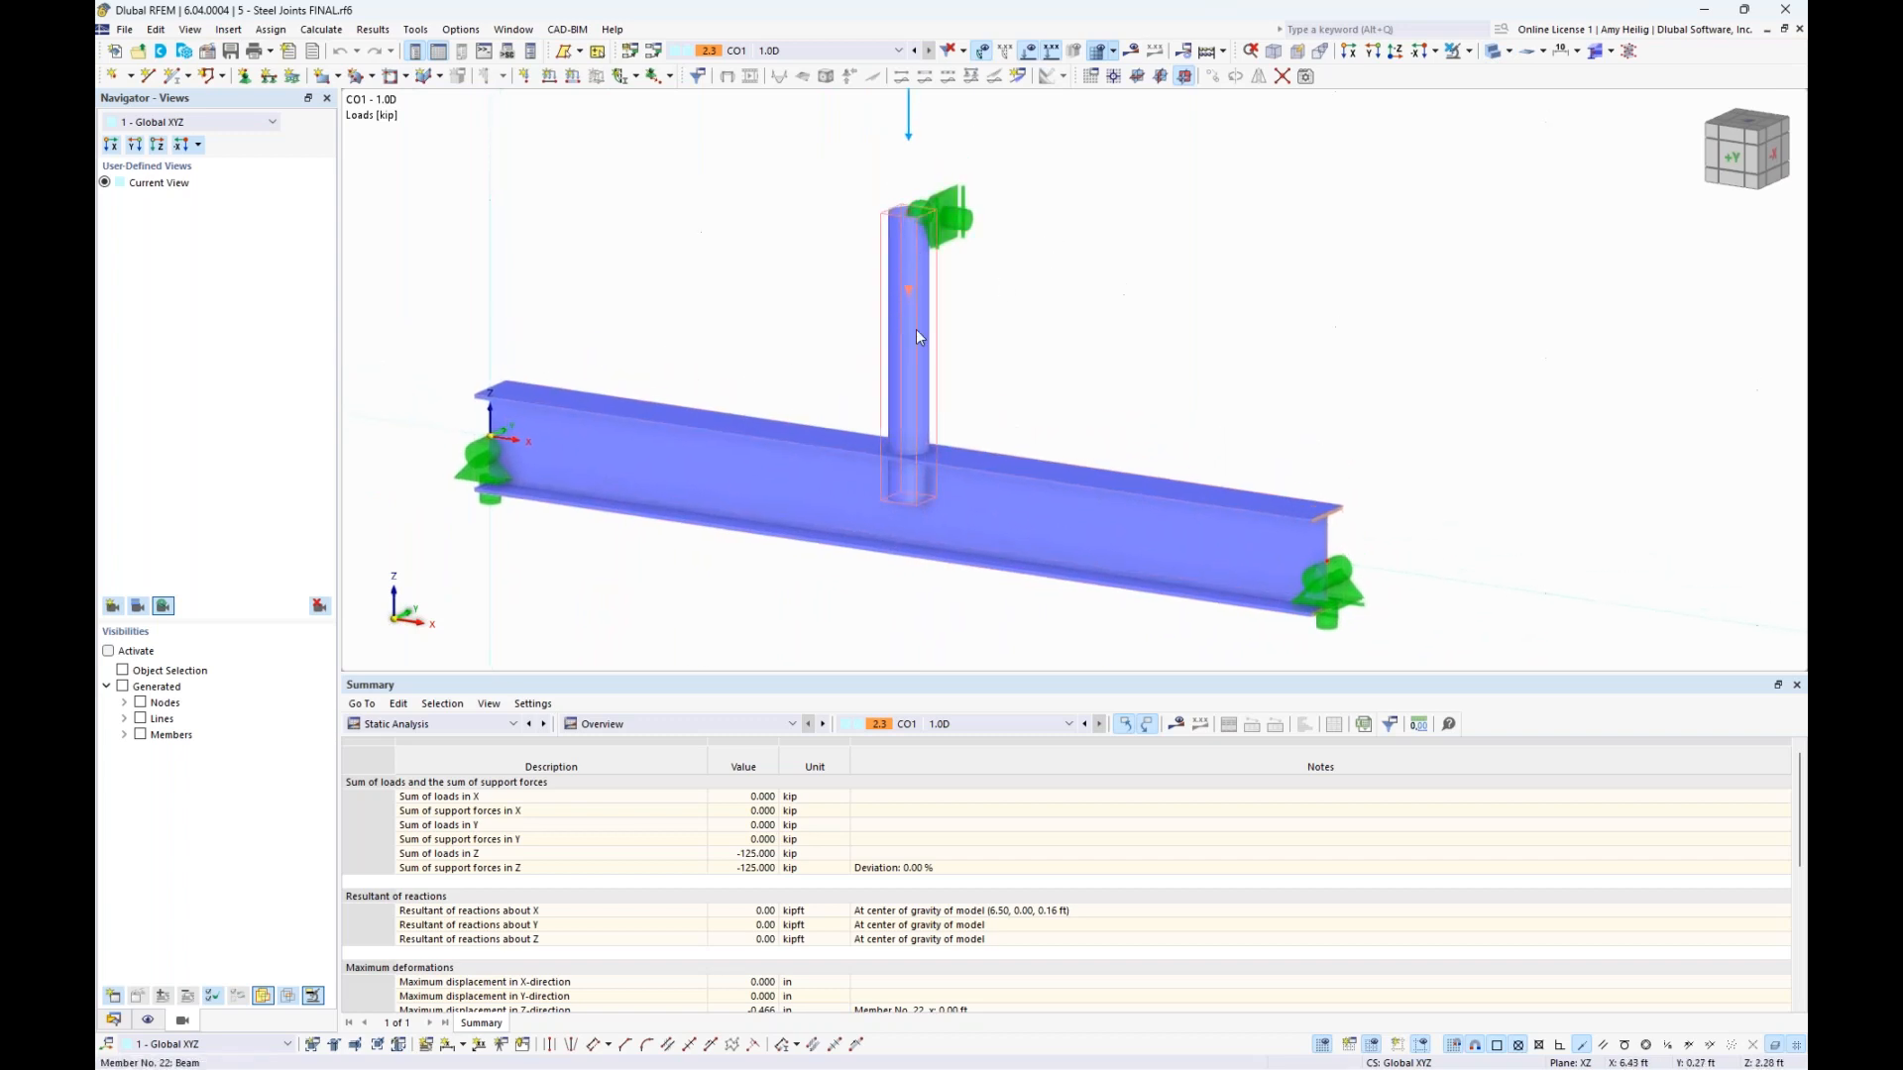
{"action": "scroll", "coordinate": [1096, 317], "scroll_direction": "down", "scroll_amount": 2}
{"action": "middle_click_drag", "start_coordinate": [1096, 306], "coordinate": [1056, 400]}
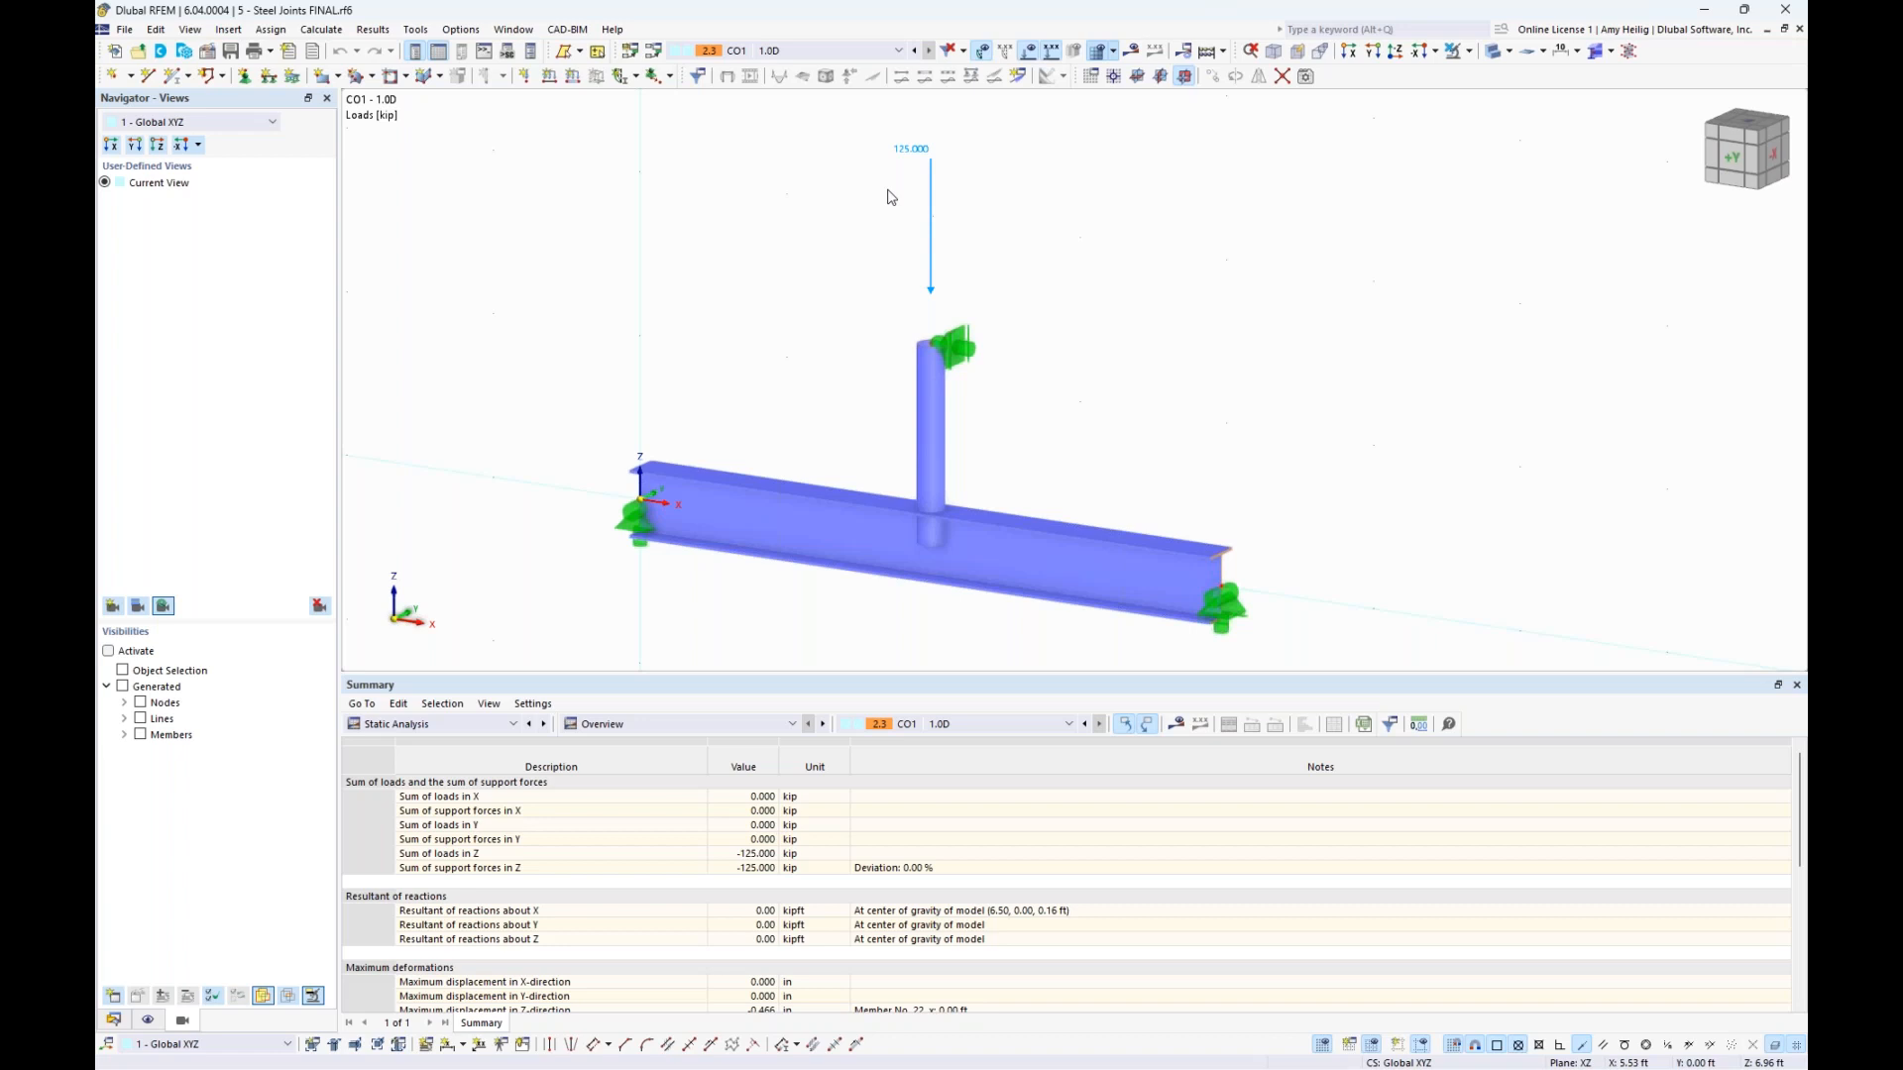
Display the steel joint's base plate, bolts and stiffeners in solid rendering, and bring up the model's data tree
{"action": "left_click", "coordinate": [1611, 52]}
{"action": "left_click", "coordinate": [1662, 114]}
{"action": "scroll", "coordinate": [922, 585], "scroll_direction": "up", "scroll_amount": 2}
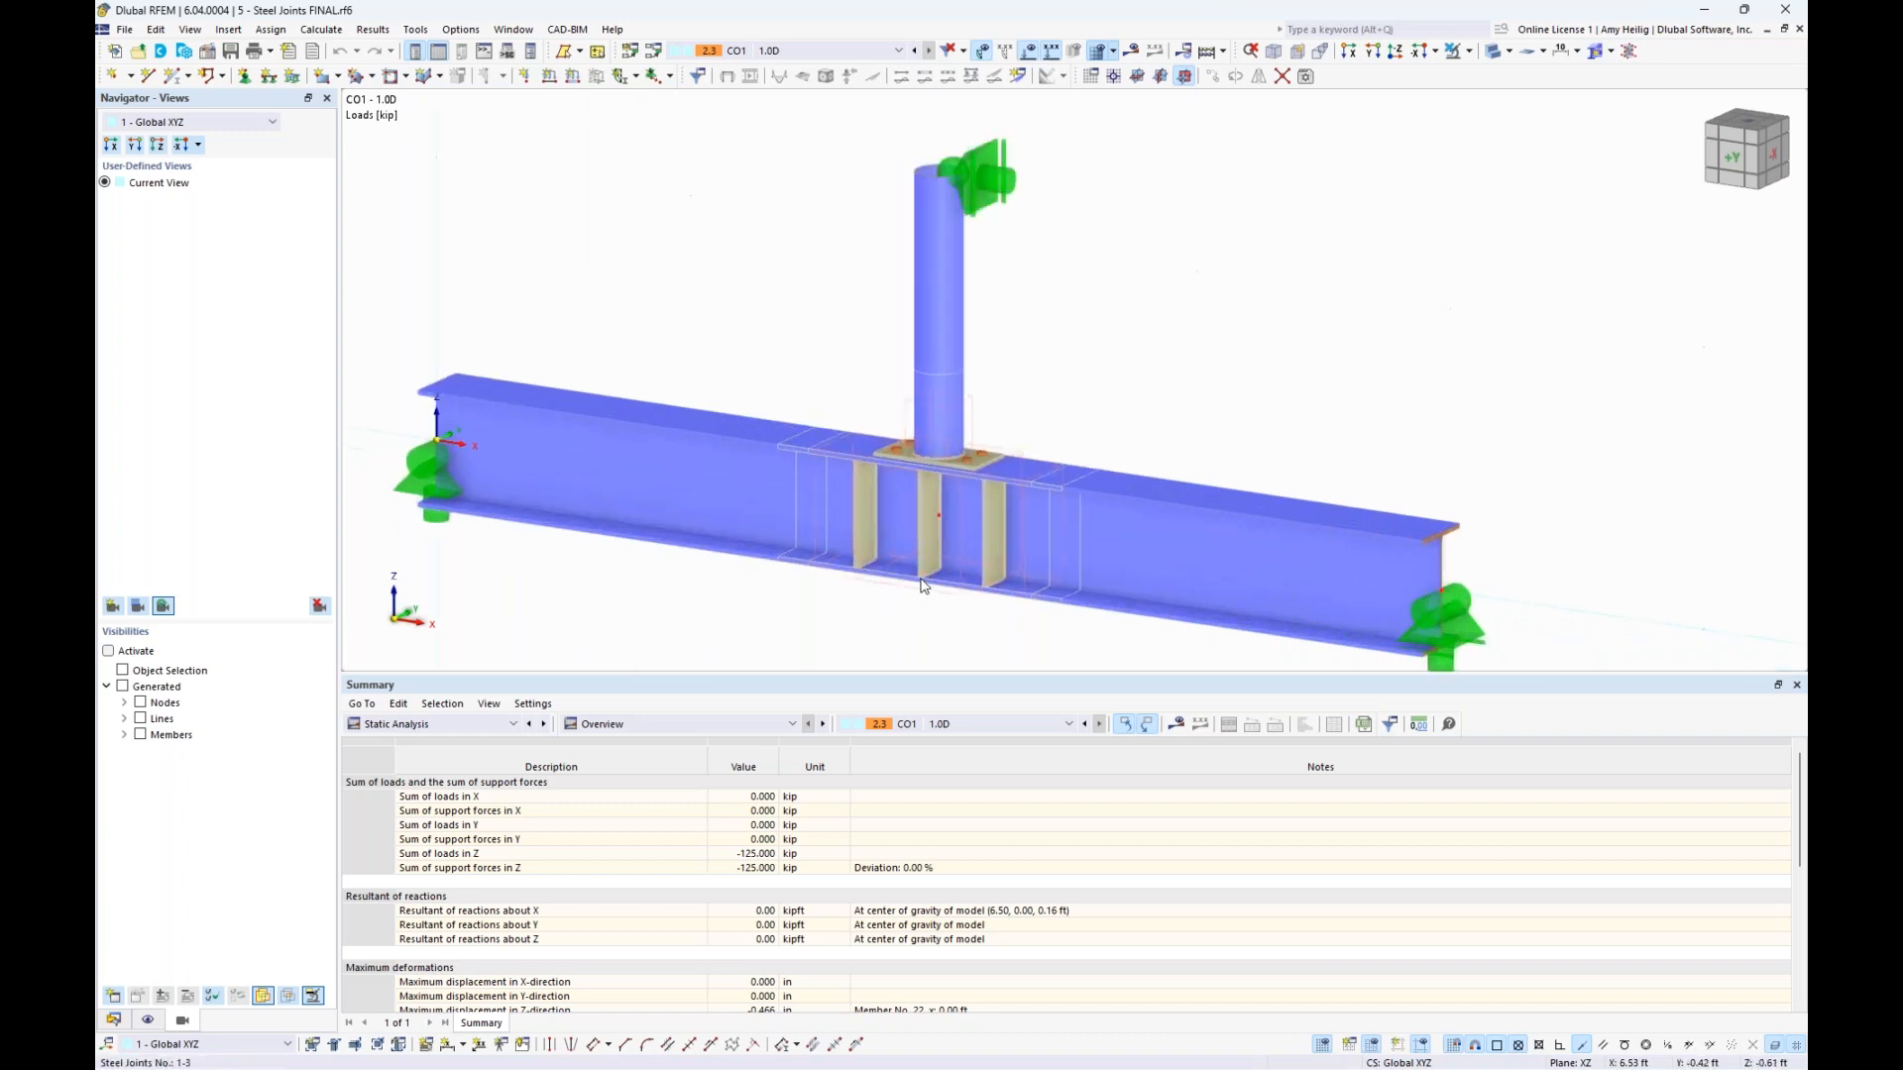
{"action": "scroll", "coordinate": [922, 585], "scroll_direction": "up", "scroll_amount": 3}
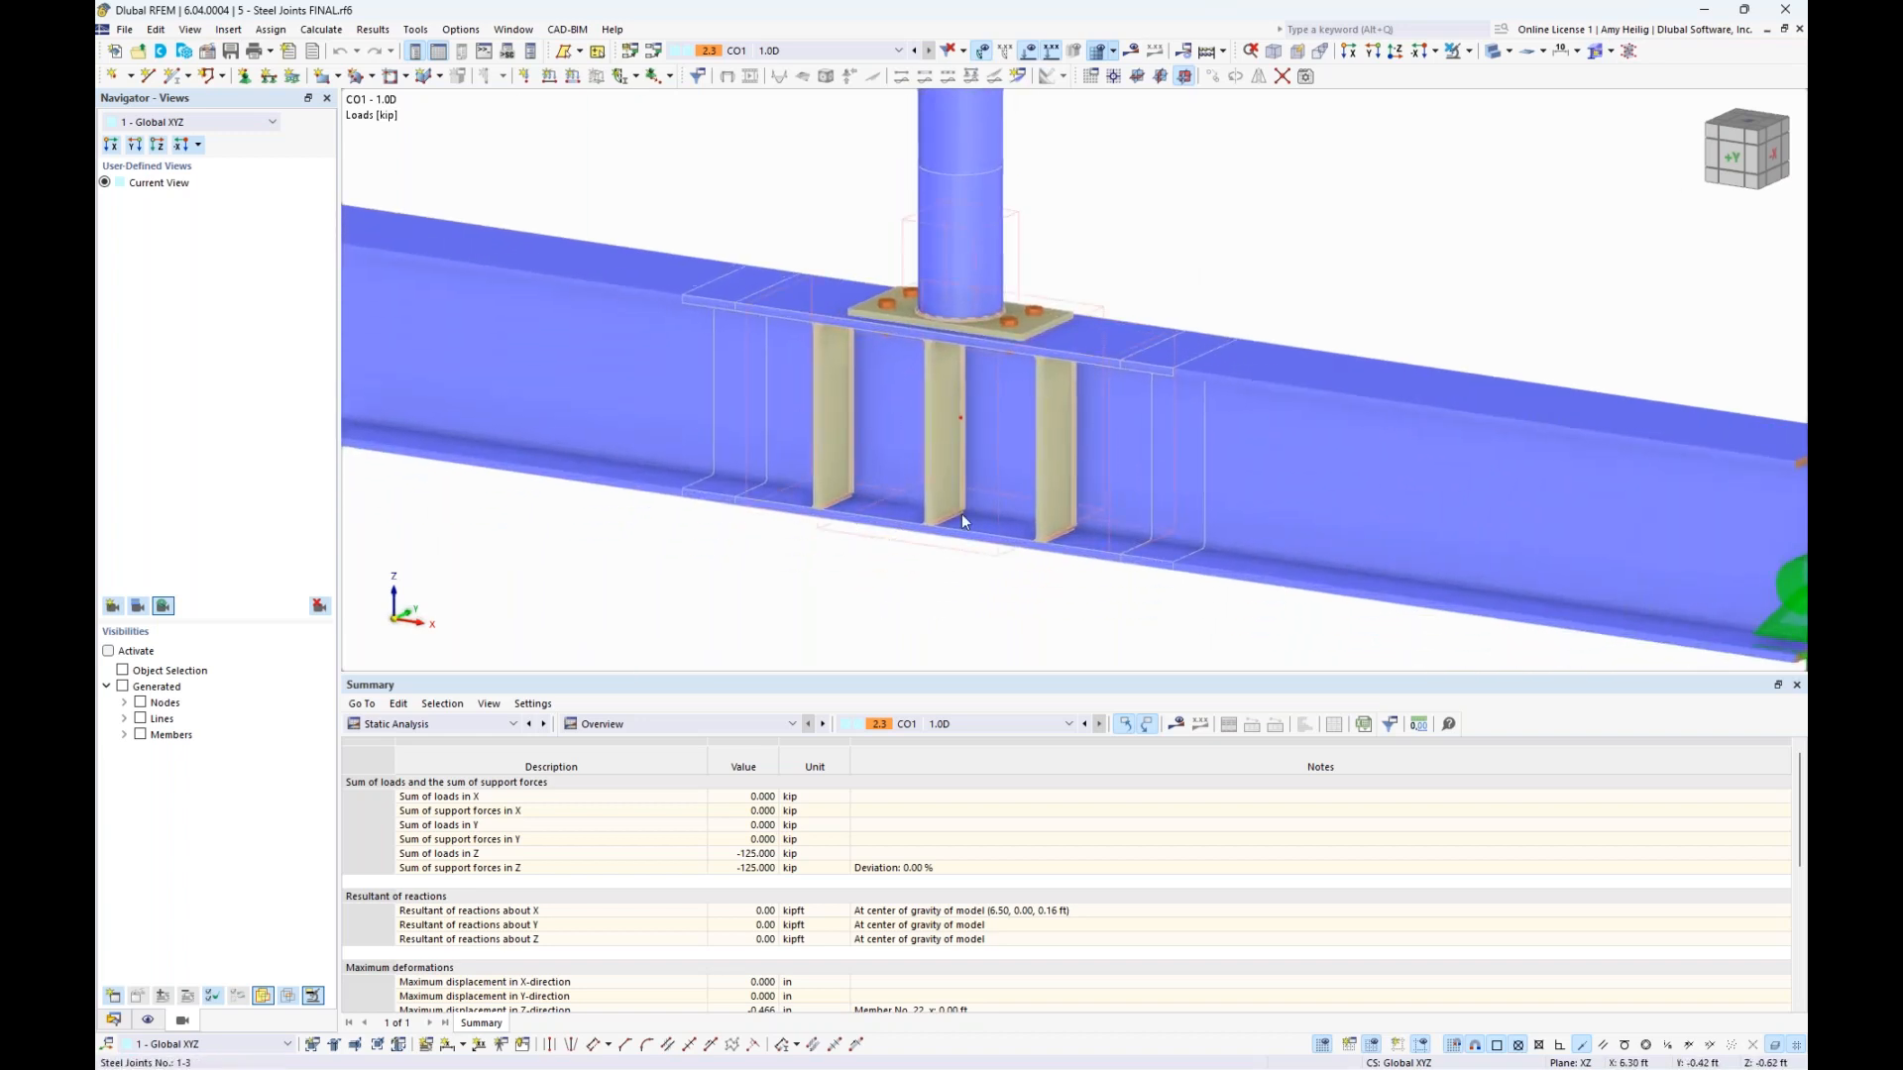
{"action": "left_click", "coordinate": [114, 1021]}
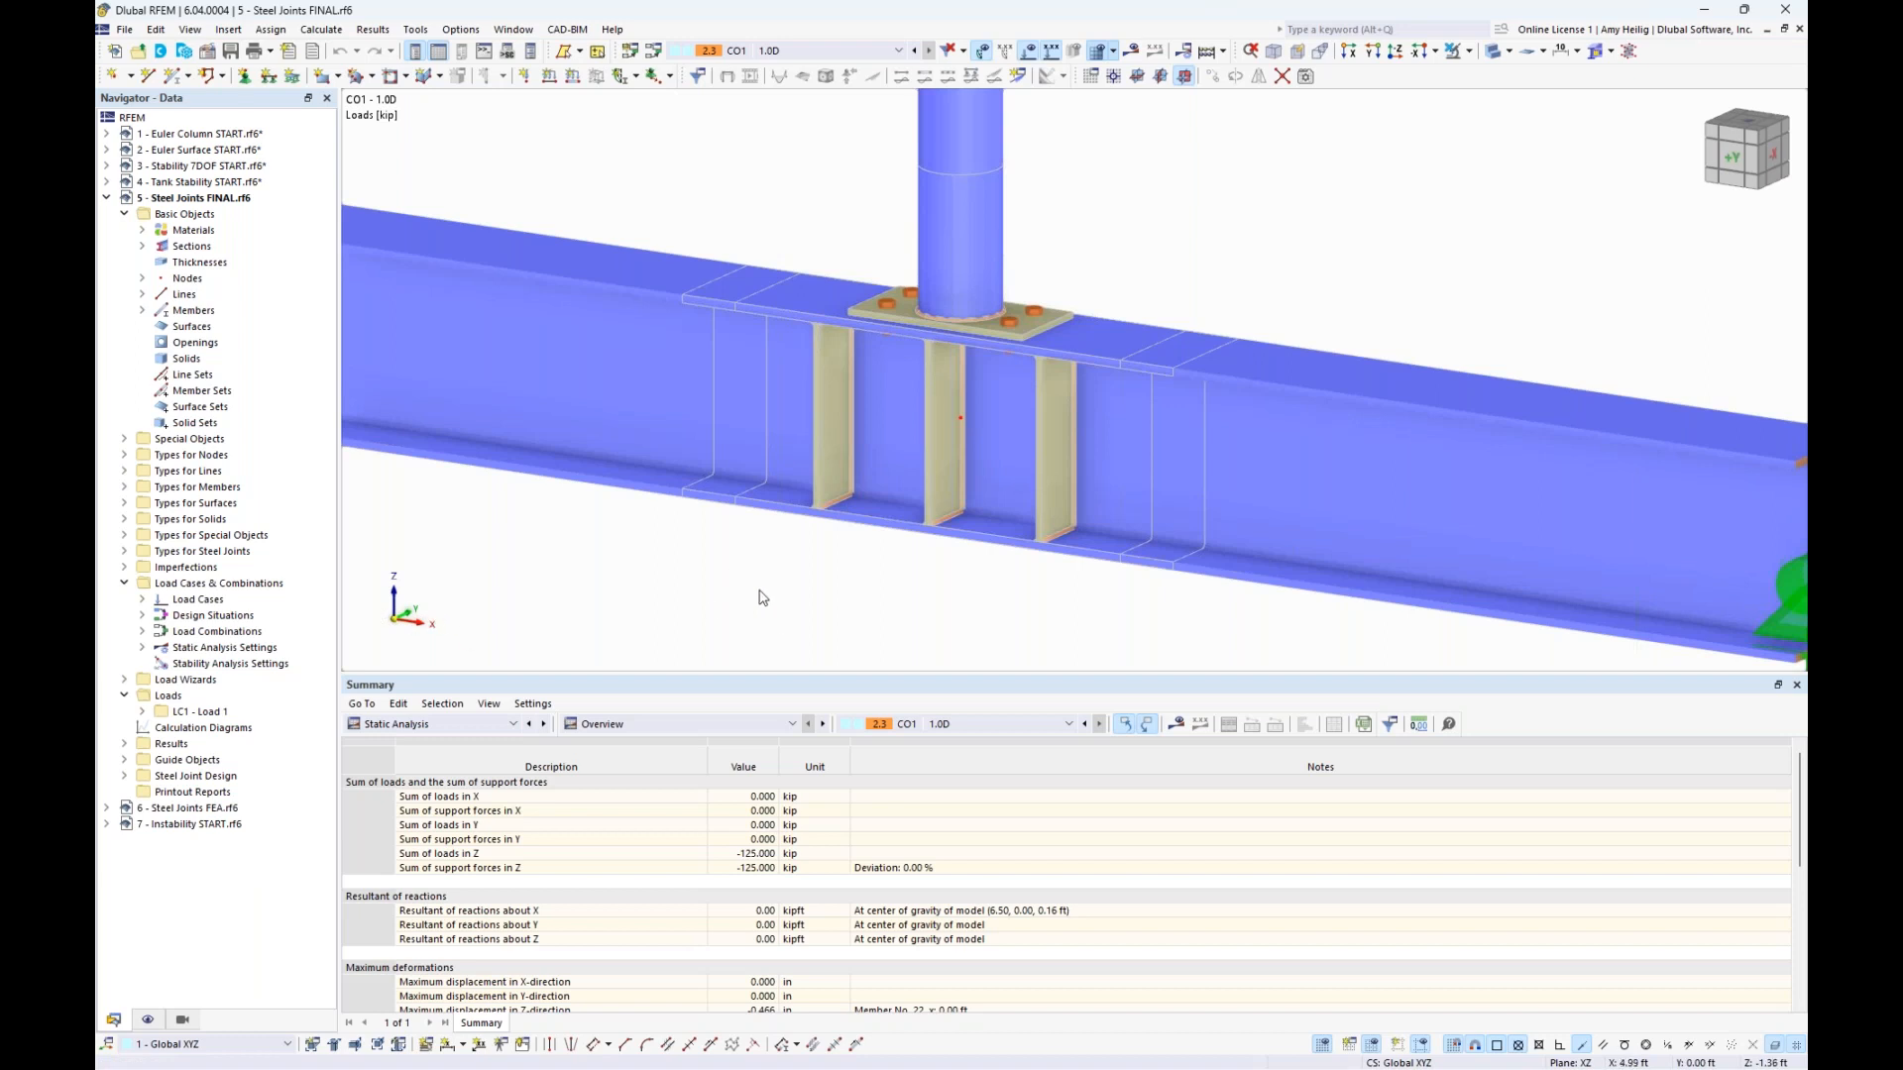
List the steel joints defined in the model and open them for editing
{"action": "middle_click_drag", "start_coordinate": [841, 609], "coordinate": [801, 616]}
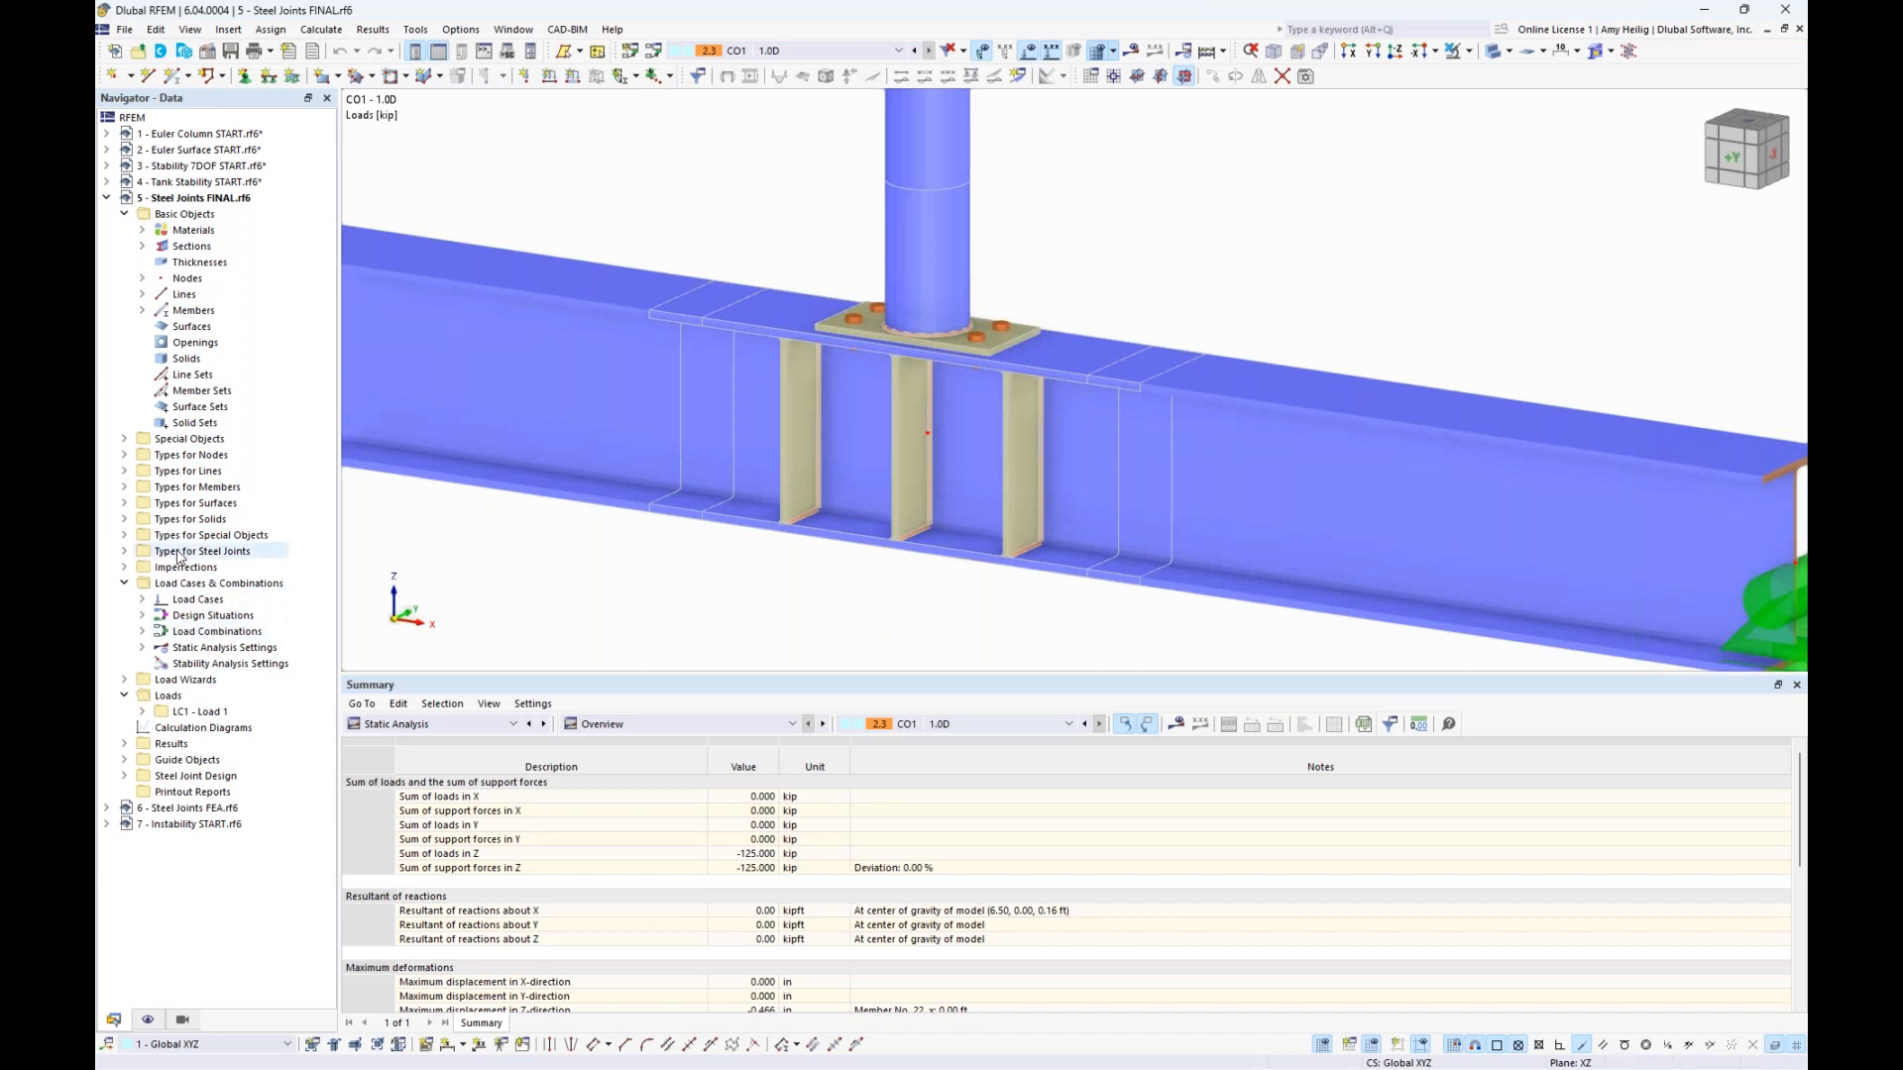
{"action": "left_click", "coordinate": [125, 551]}
{"action": "left_click", "coordinate": [142, 567]}
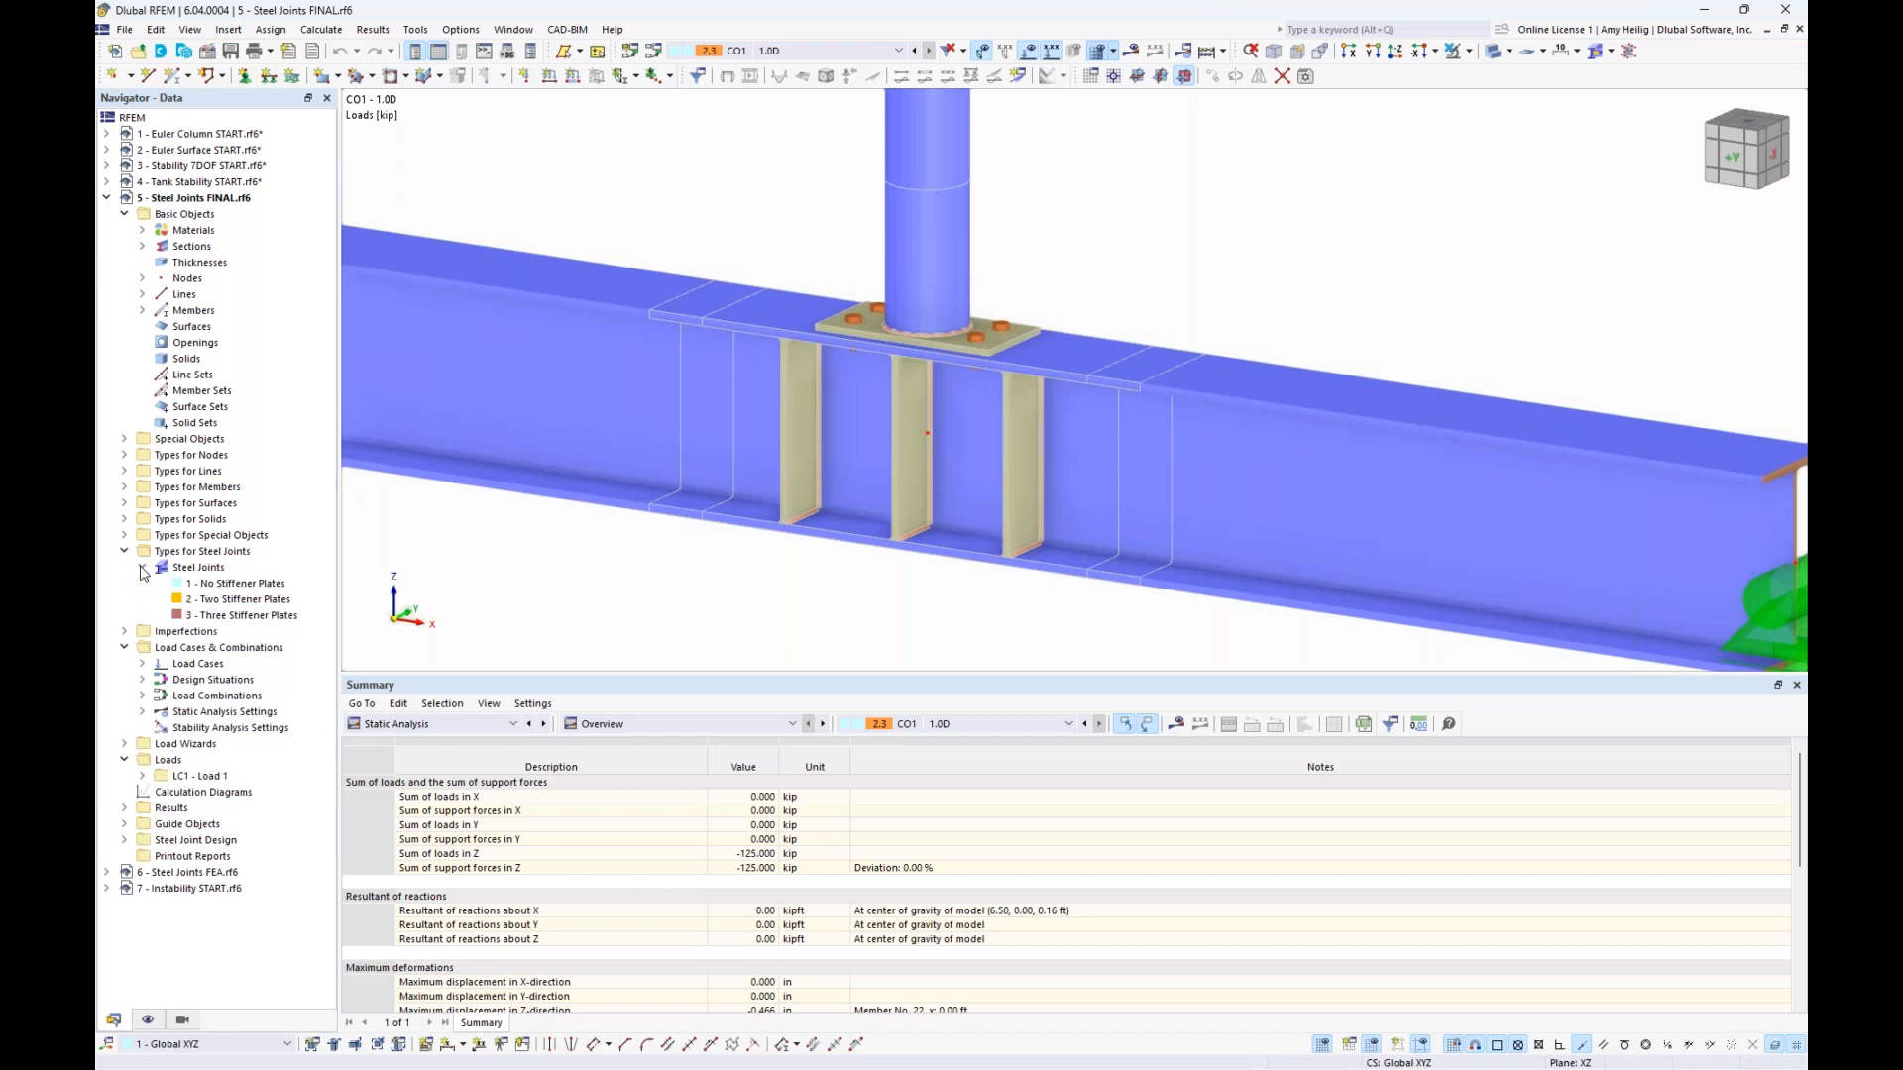
{"action": "left_click", "coordinate": [234, 600]}
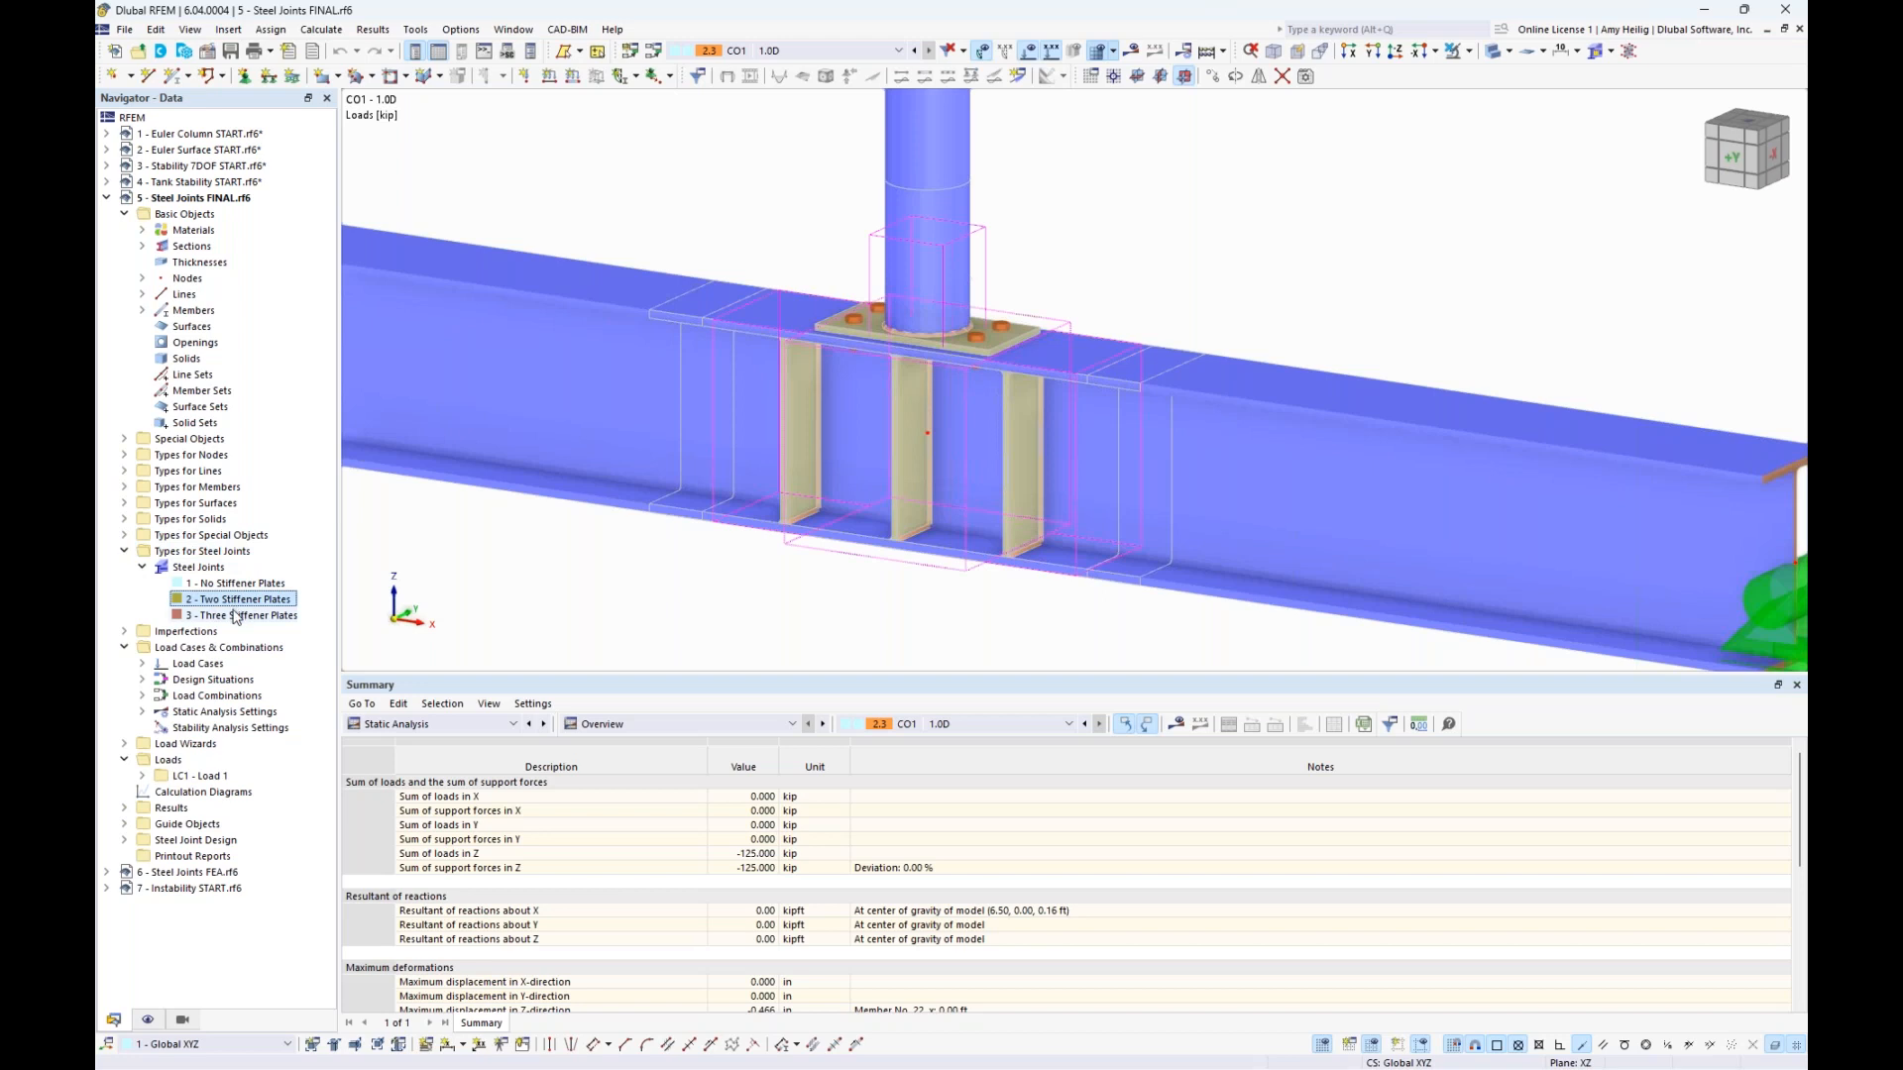
{"action": "left_click", "coordinate": [198, 567]}
{"action": "right_click", "coordinate": [225, 569]}
{"action": "left_click", "coordinate": [259, 578]}
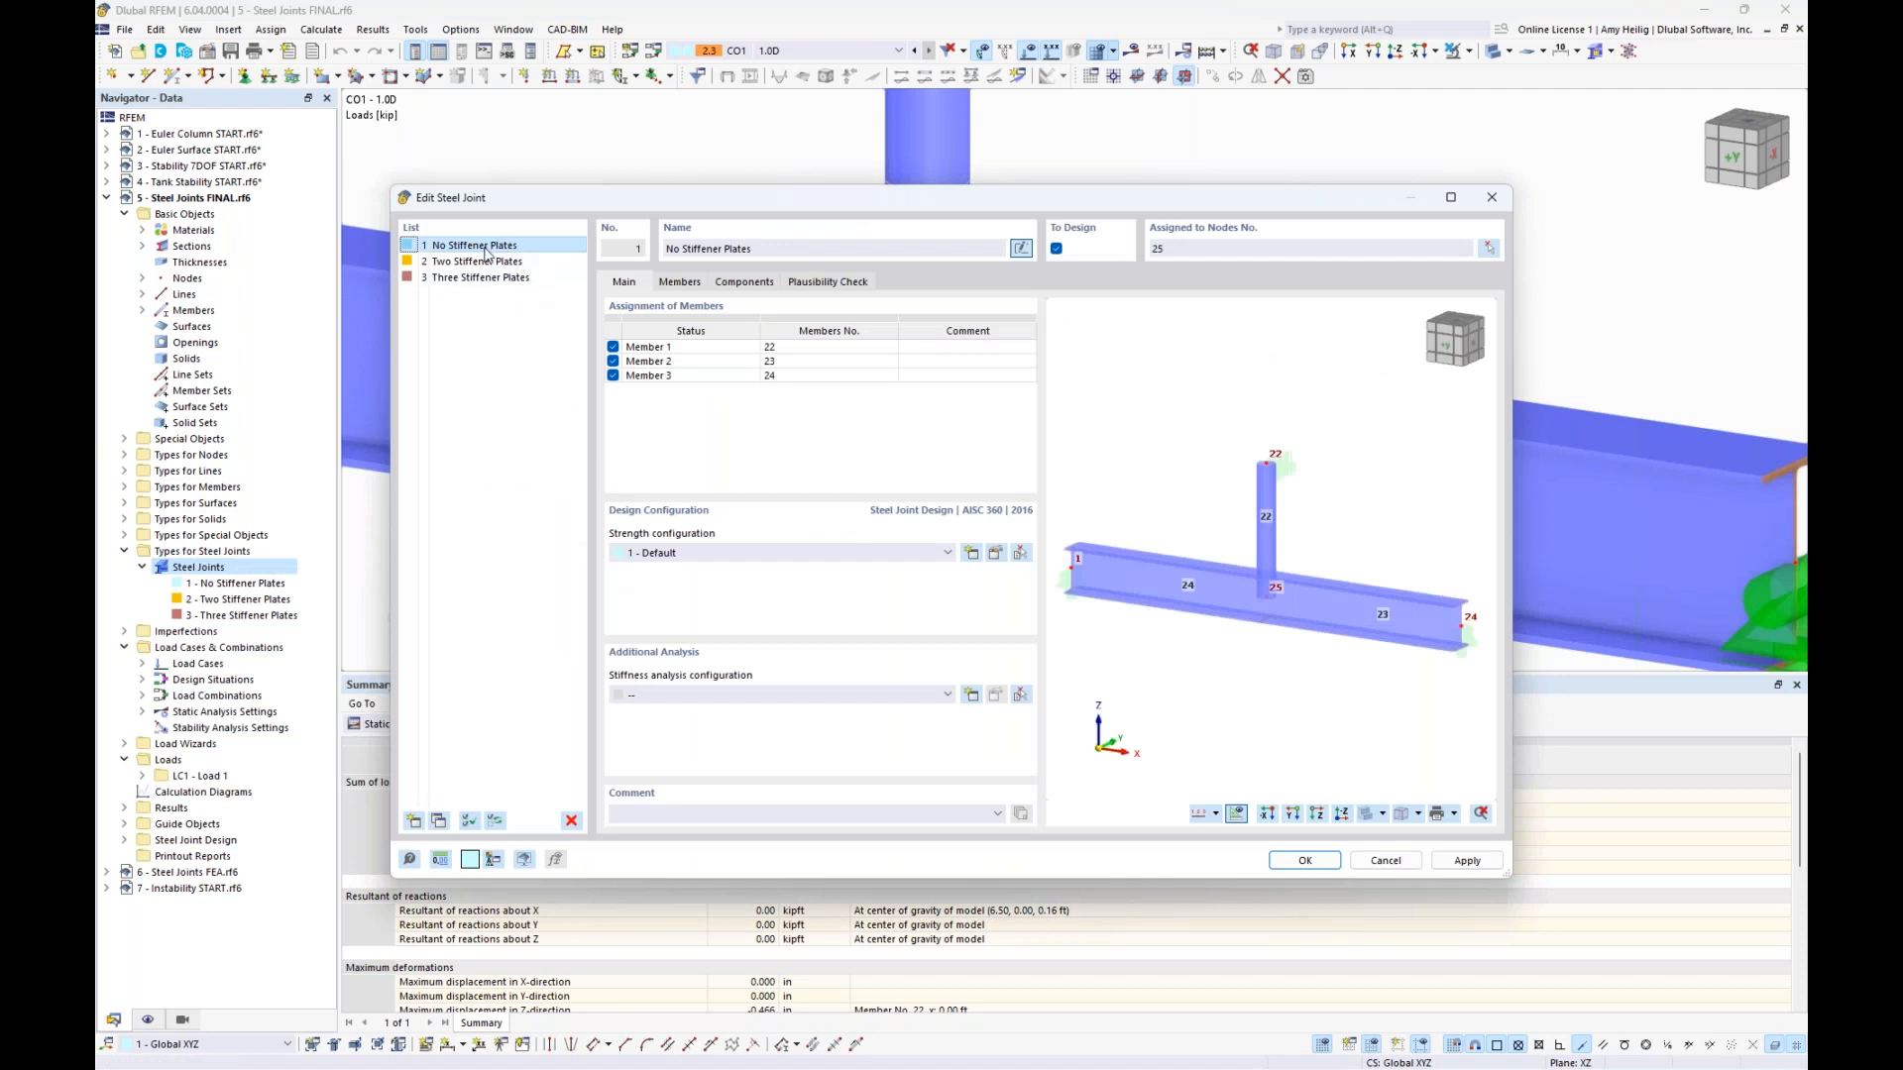
Inspect the components of the No Stiffener Plates joint, viewing its end plate and bolts up close
{"action": "left_click", "coordinate": [743, 282]}
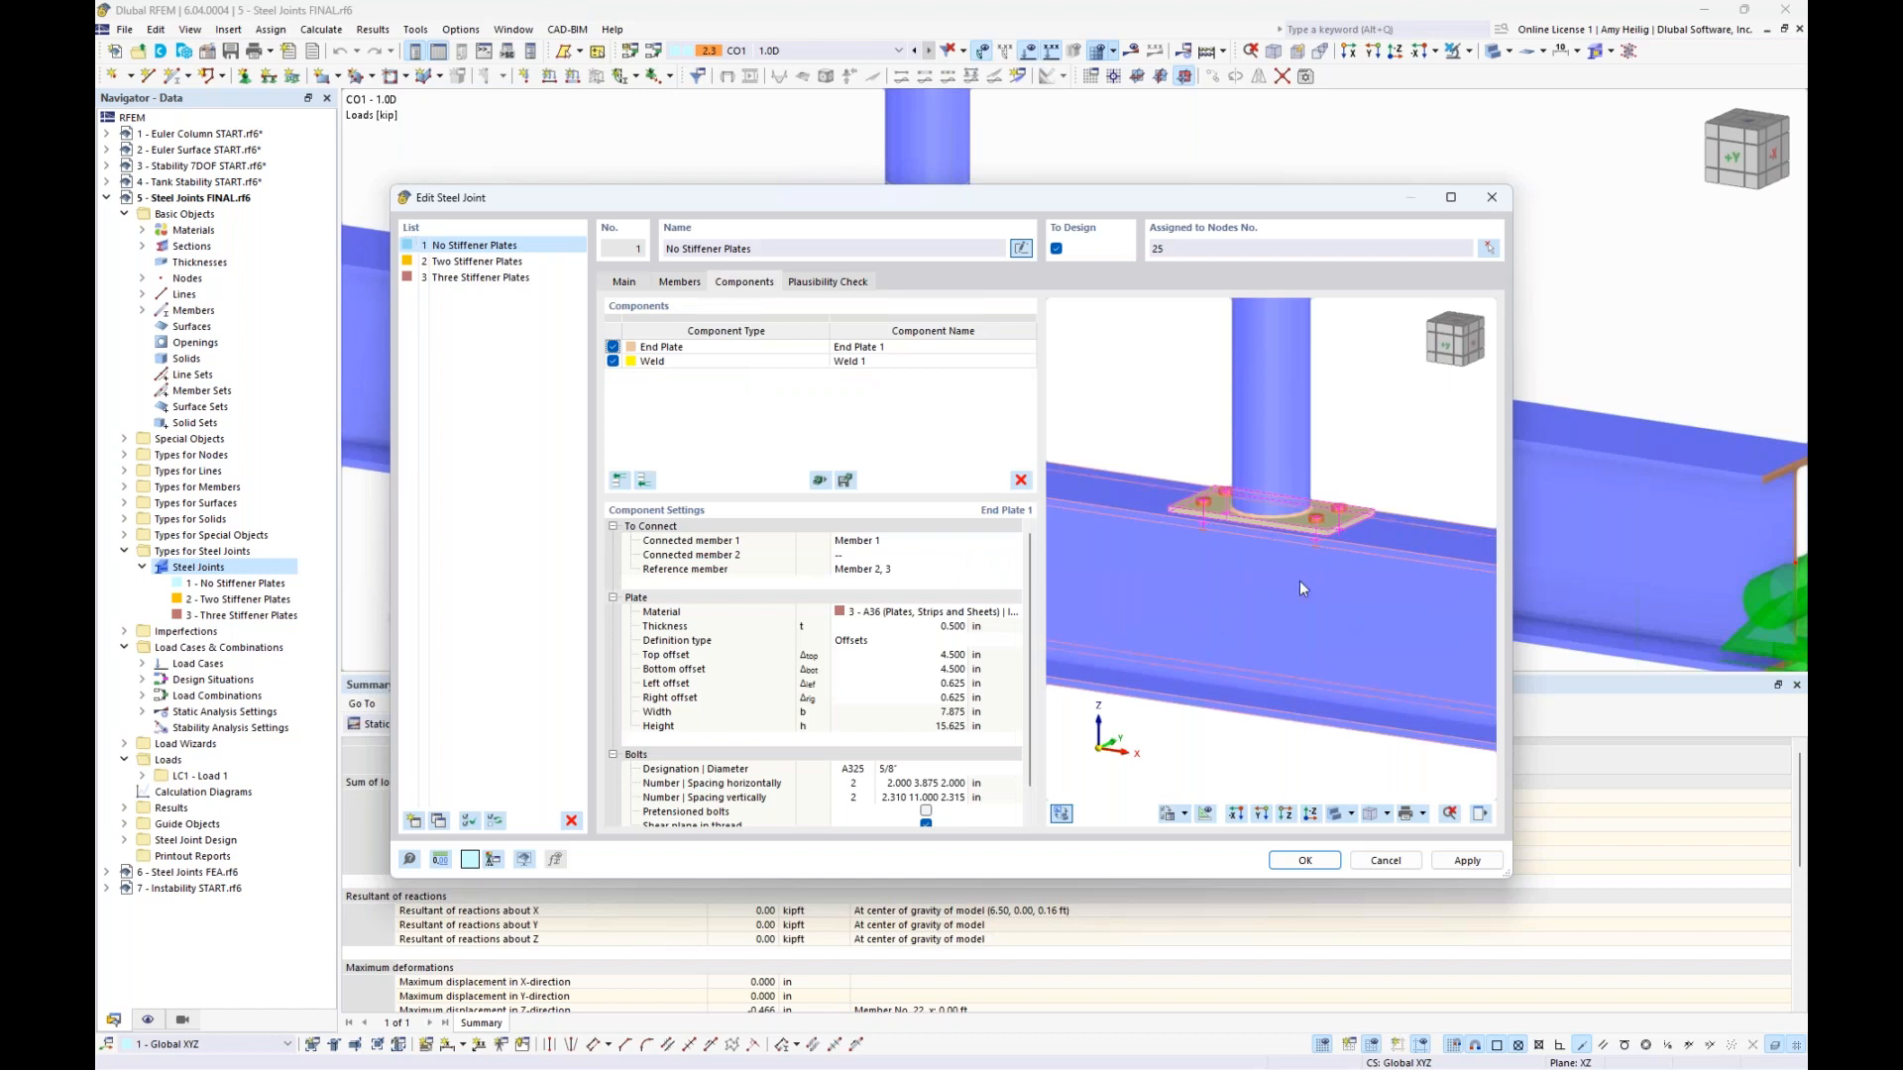
{"action": "scroll", "coordinate": [1304, 536], "scroll_direction": "up", "scroll_amount": 3}
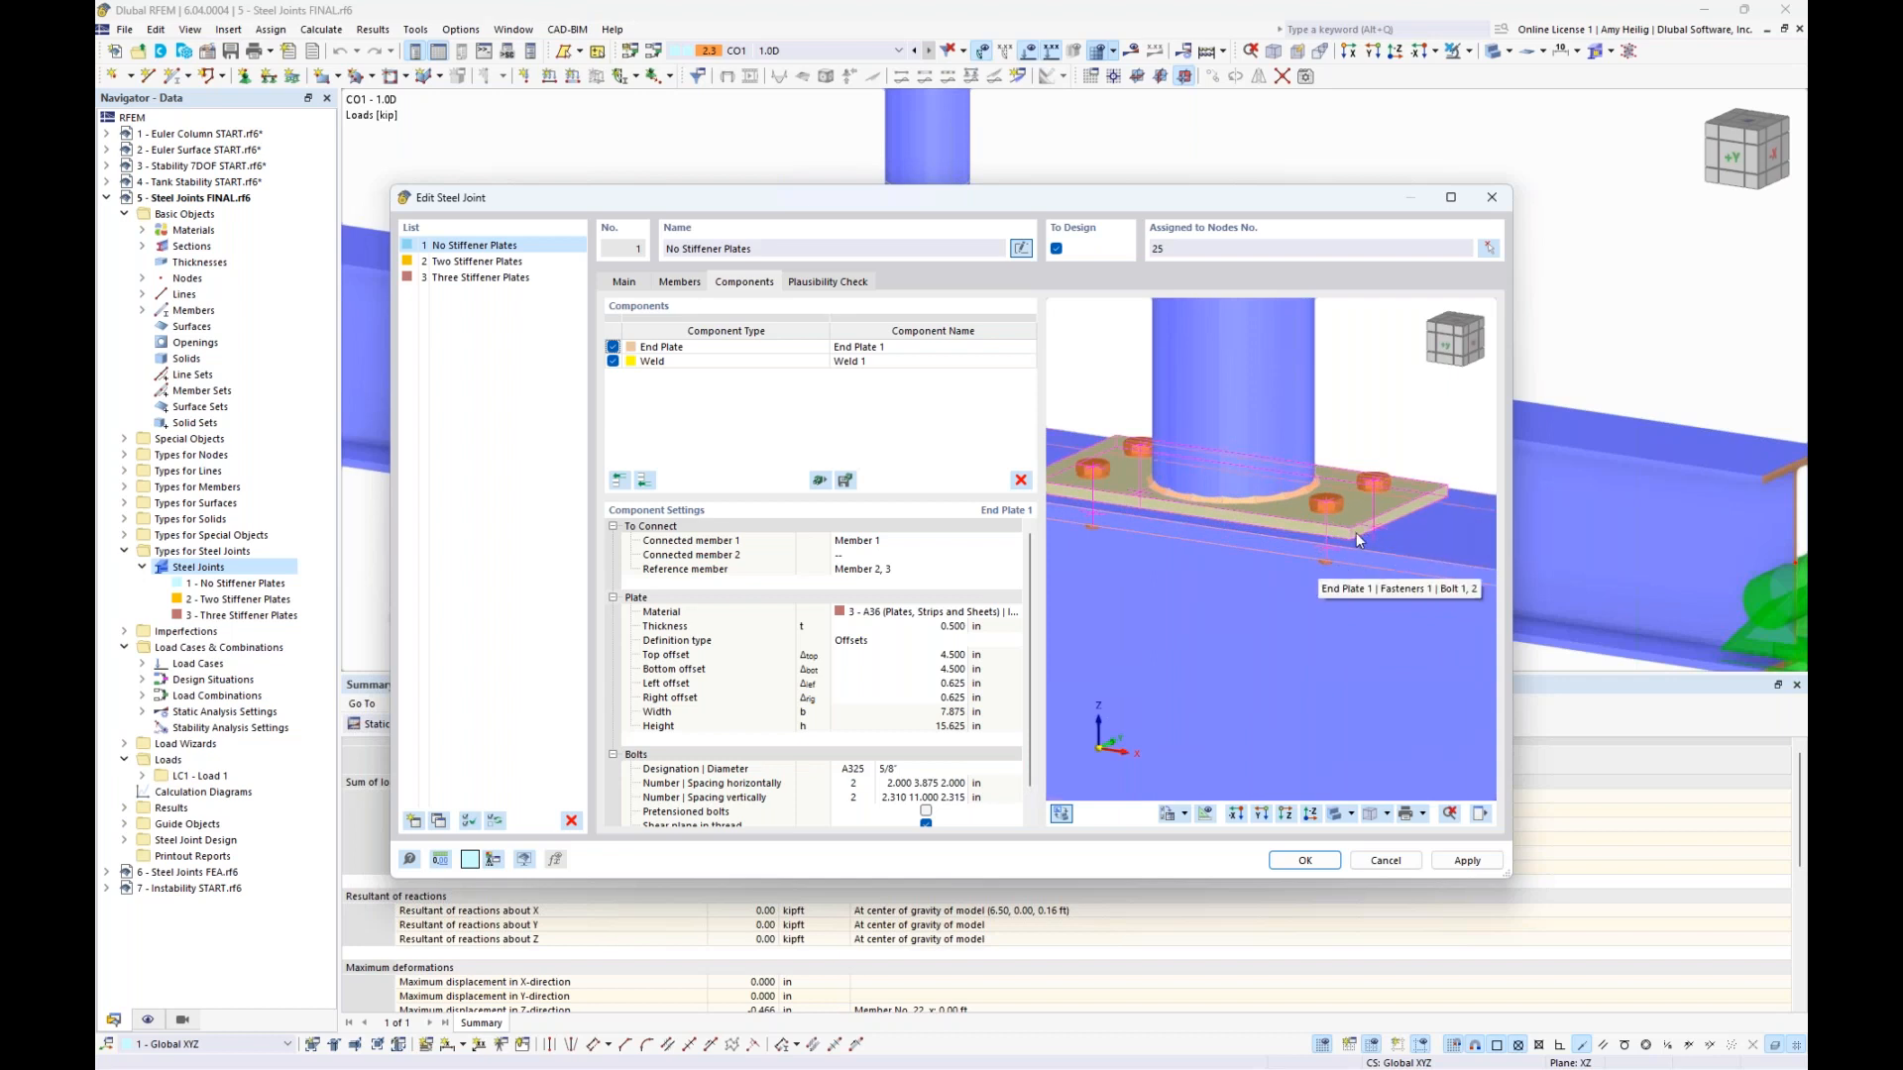
{"action": "middle_click_drag", "start_coordinate": [1354, 446], "coordinate": [1398, 477]}
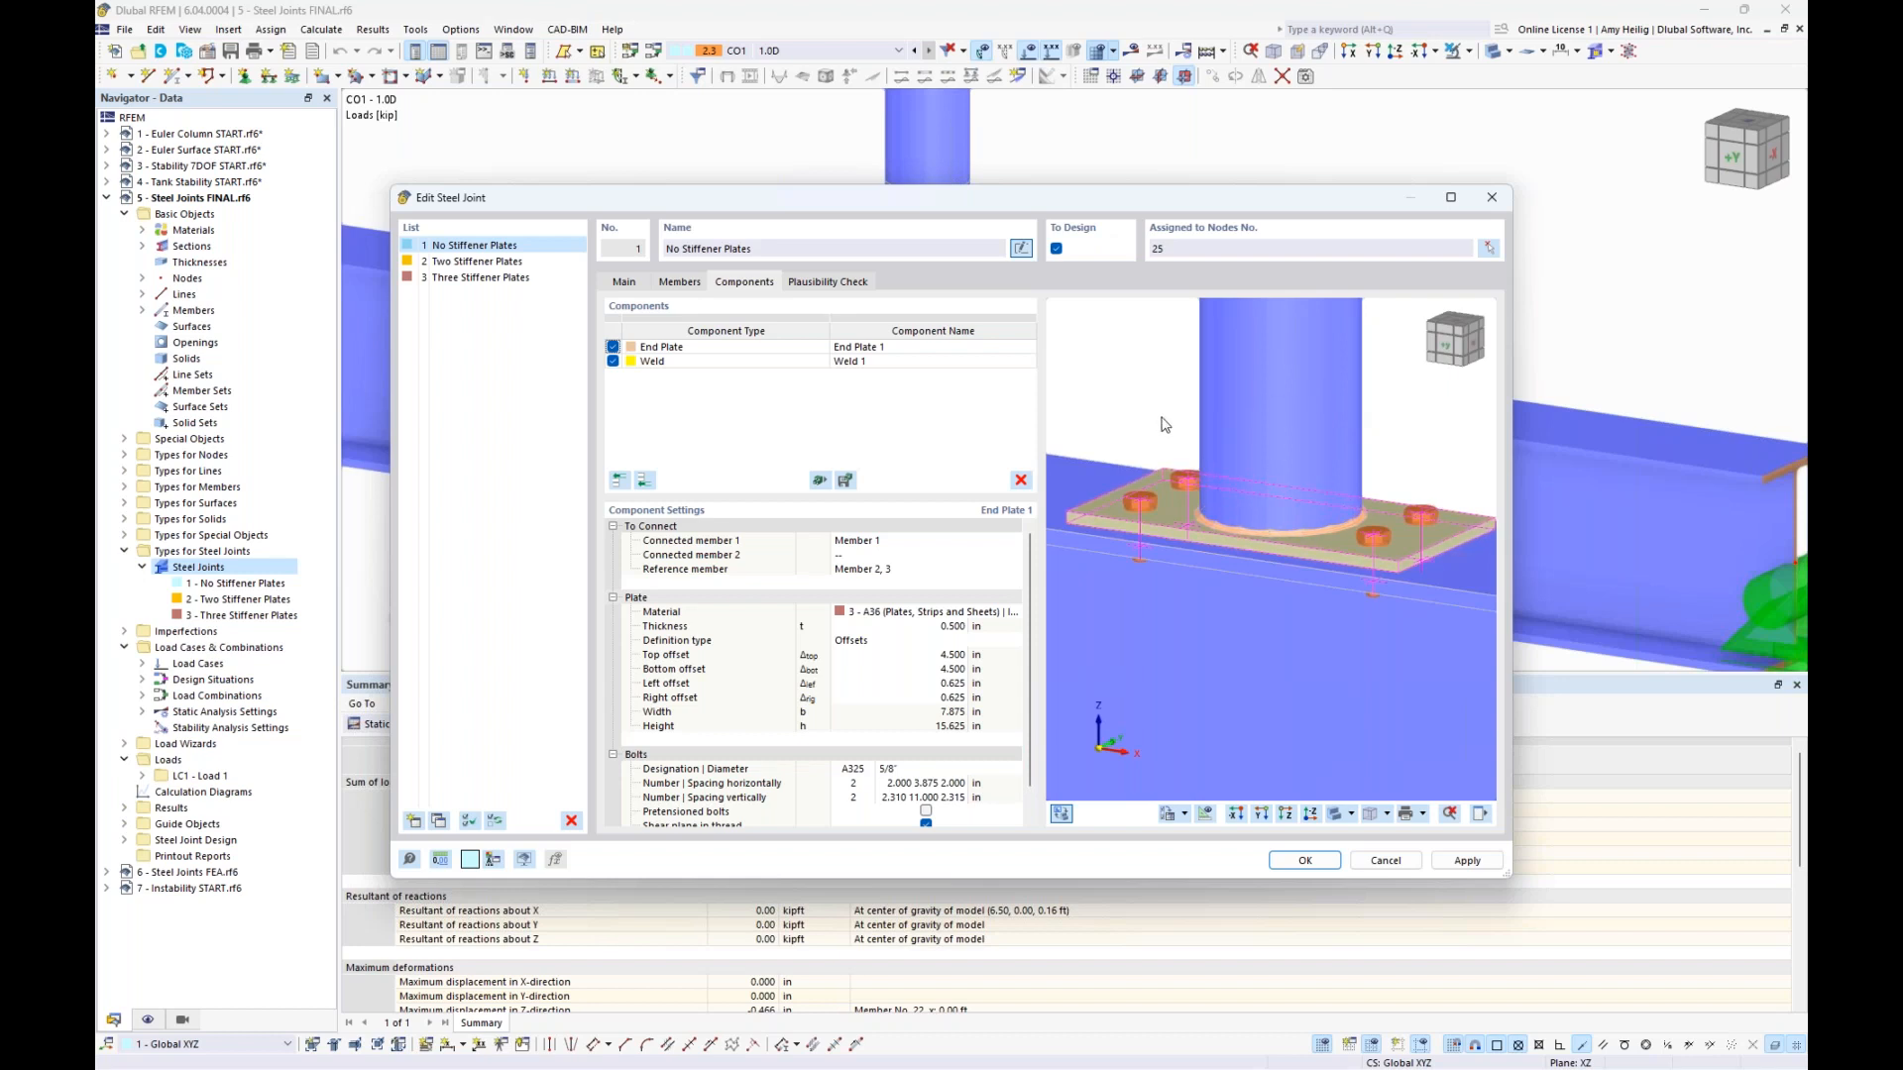
{"action": "scroll", "coordinate": [1197, 514], "scroll_direction": "down", "scroll_amount": 2}
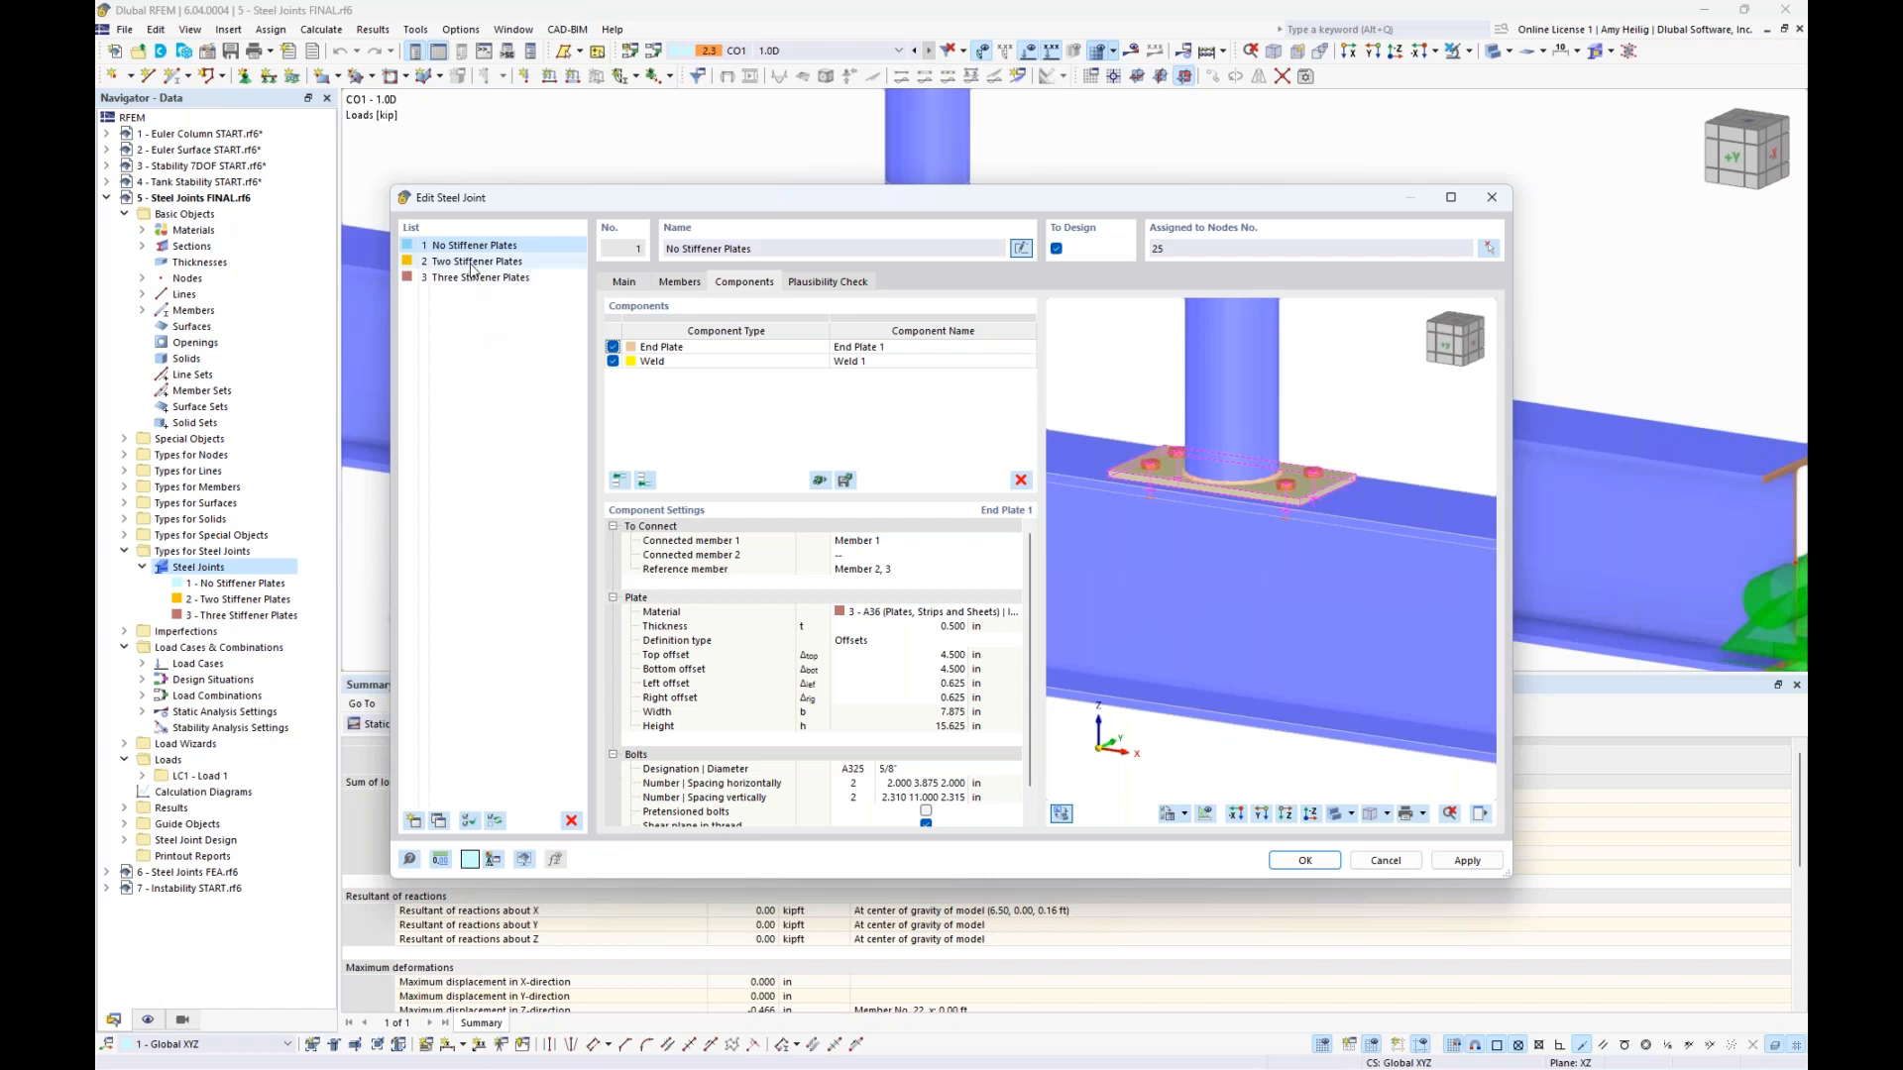
Inspect the Stiffener component of the Two Stiffener Plates joint and its plates on the beam
{"action": "left_click", "coordinate": [472, 264]}
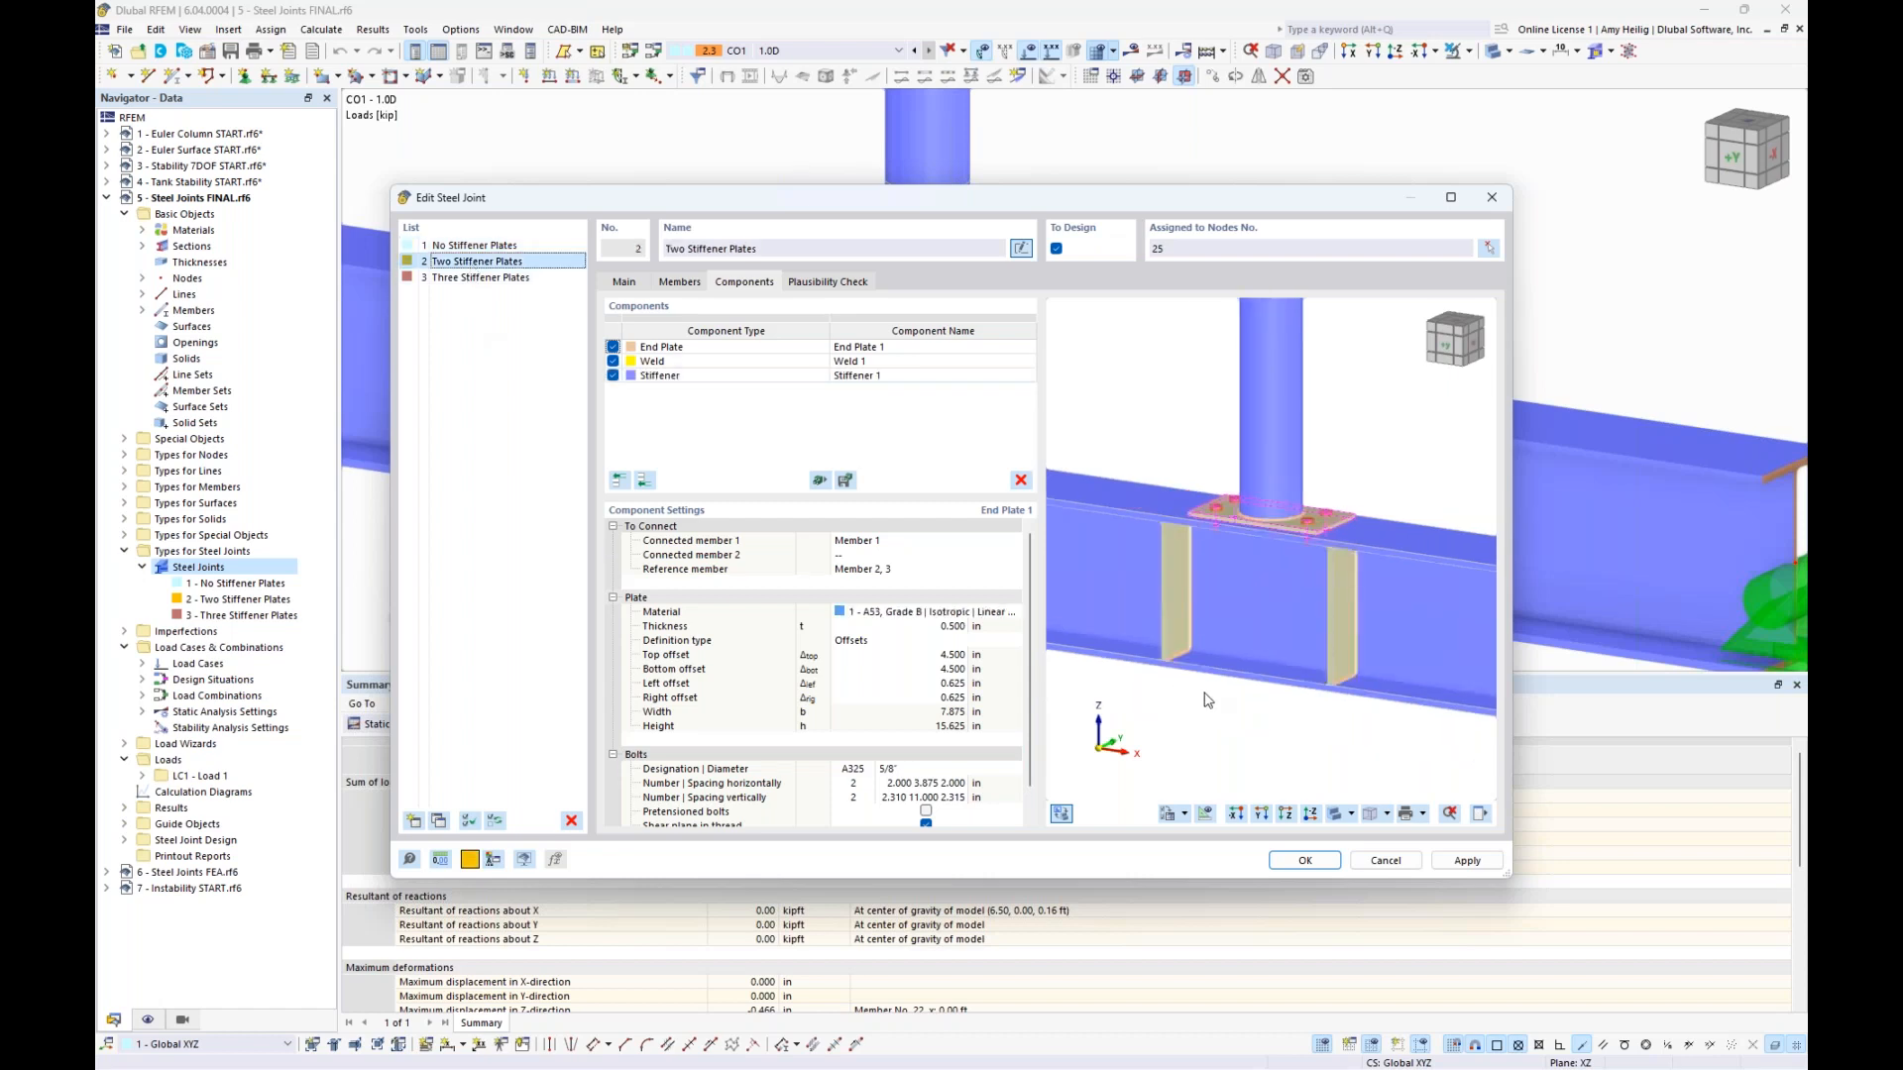
{"action": "left_click", "coordinate": [791, 377]}
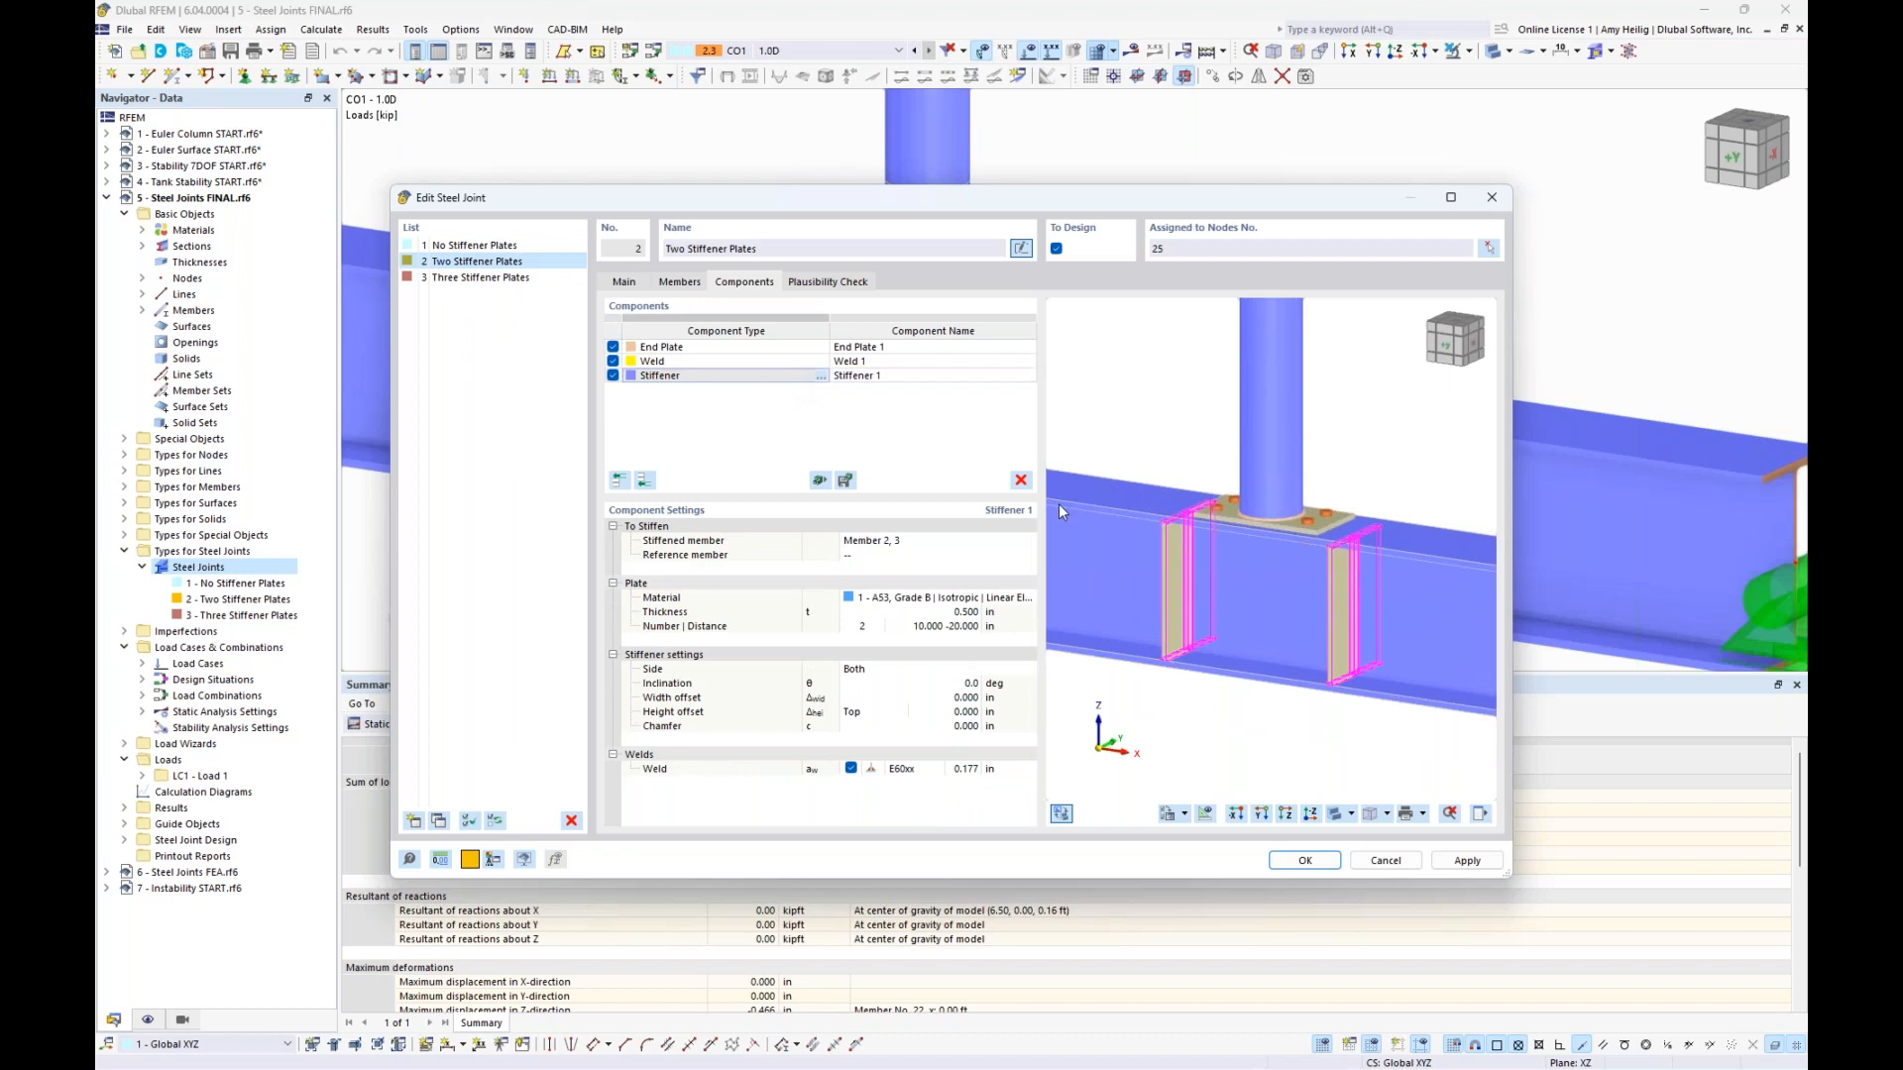
{"action": "middle_click_drag", "start_coordinate": [1298, 635], "coordinate": [1383, 629], "text": "ctrl"}
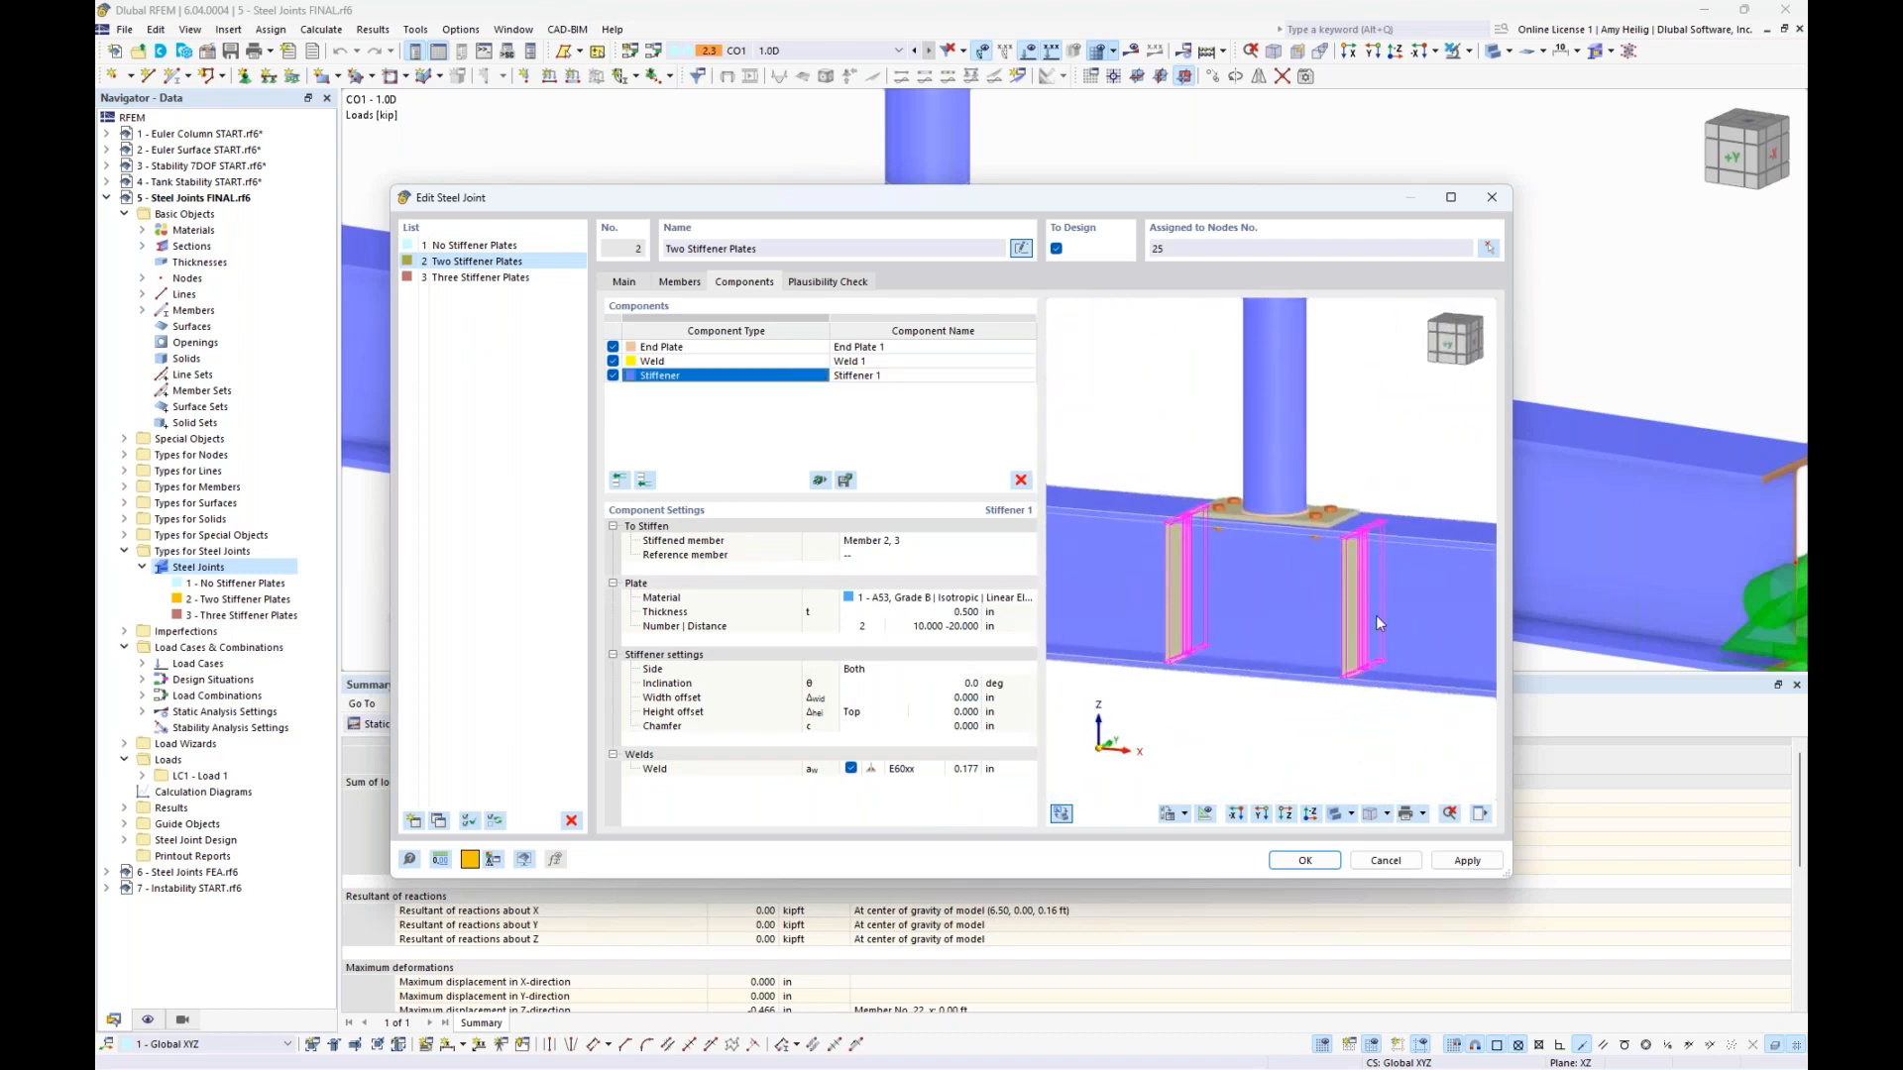
{"action": "scroll", "coordinate": [1288, 582], "scroll_direction": "up", "scroll_amount": 1}
Inspect the Stiffener component of the Three Stiffener Plates joint, then leave the joint definitions without changes
{"action": "left_click", "coordinate": [501, 279]}
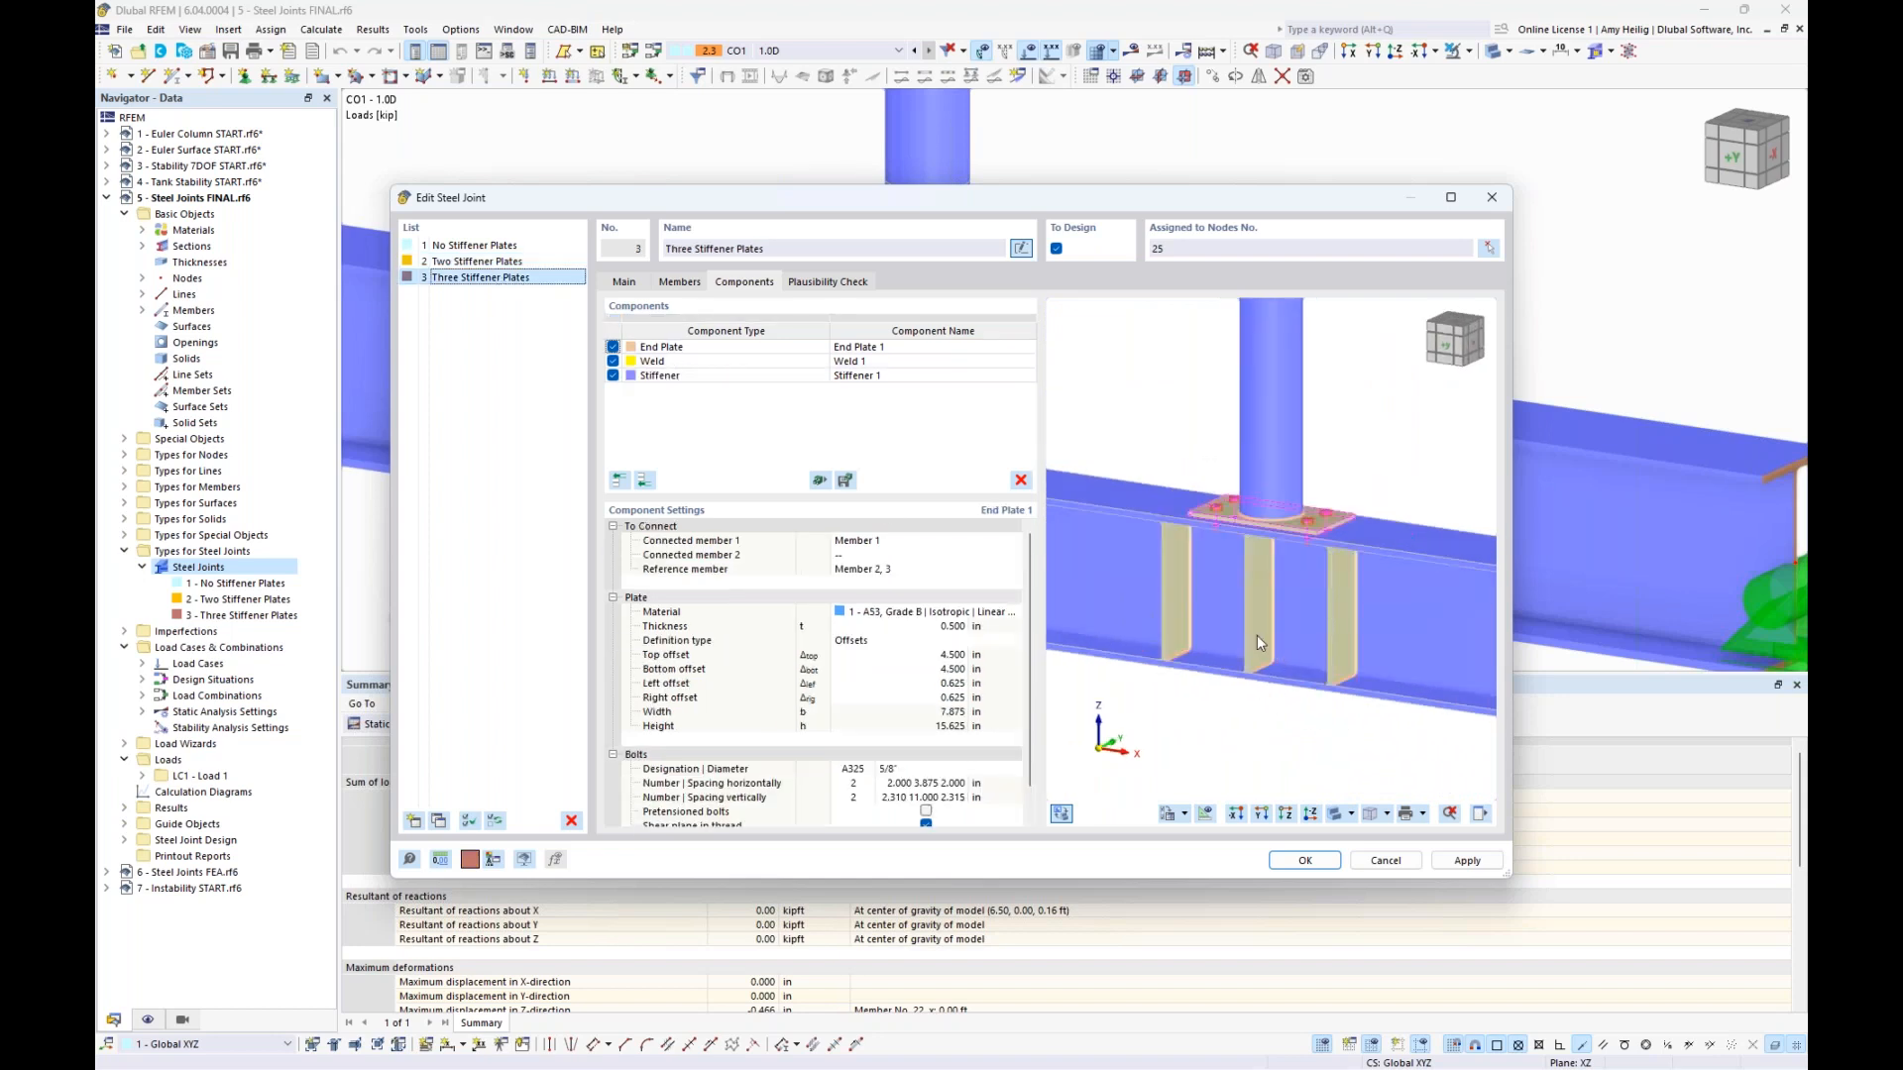
{"action": "left_click", "coordinate": [734, 376]}
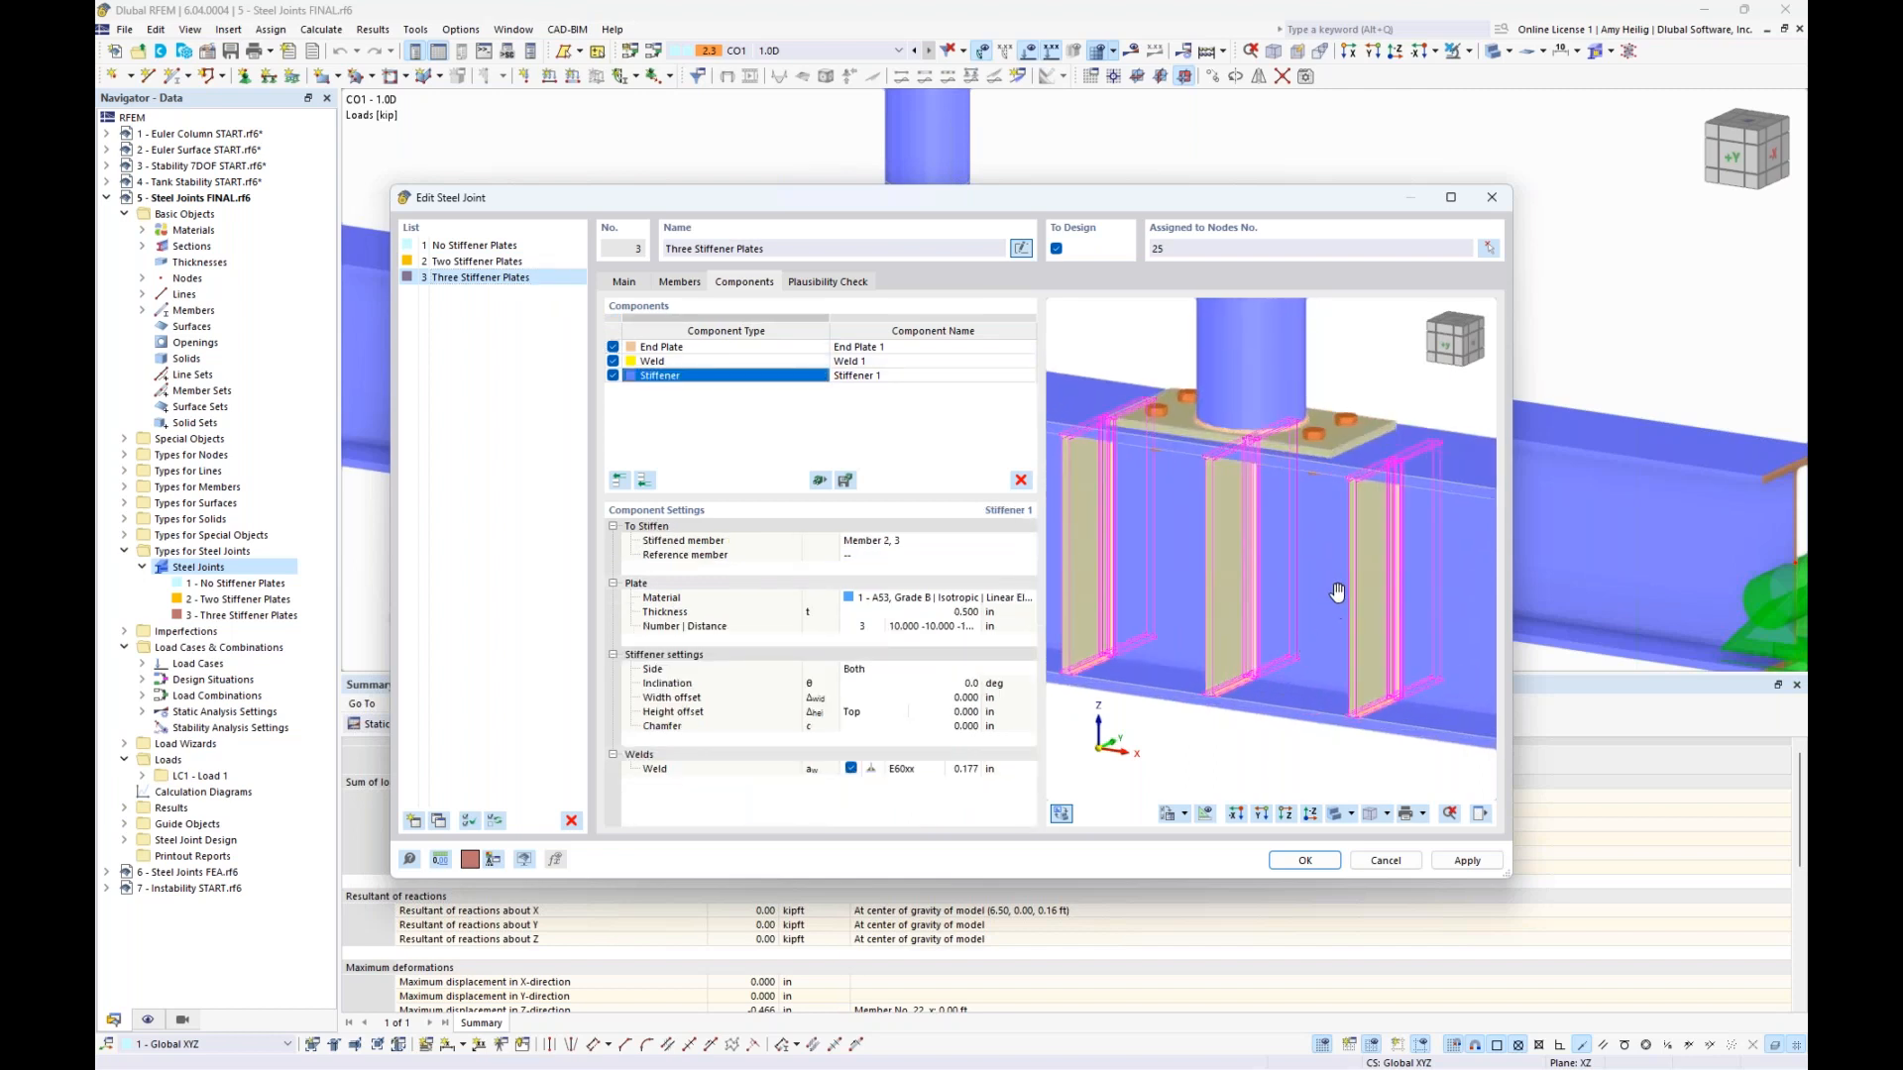
{"action": "middle_click_drag", "start_coordinate": [927, 558], "coordinate": [1311, 586], "text": "ctrl"}
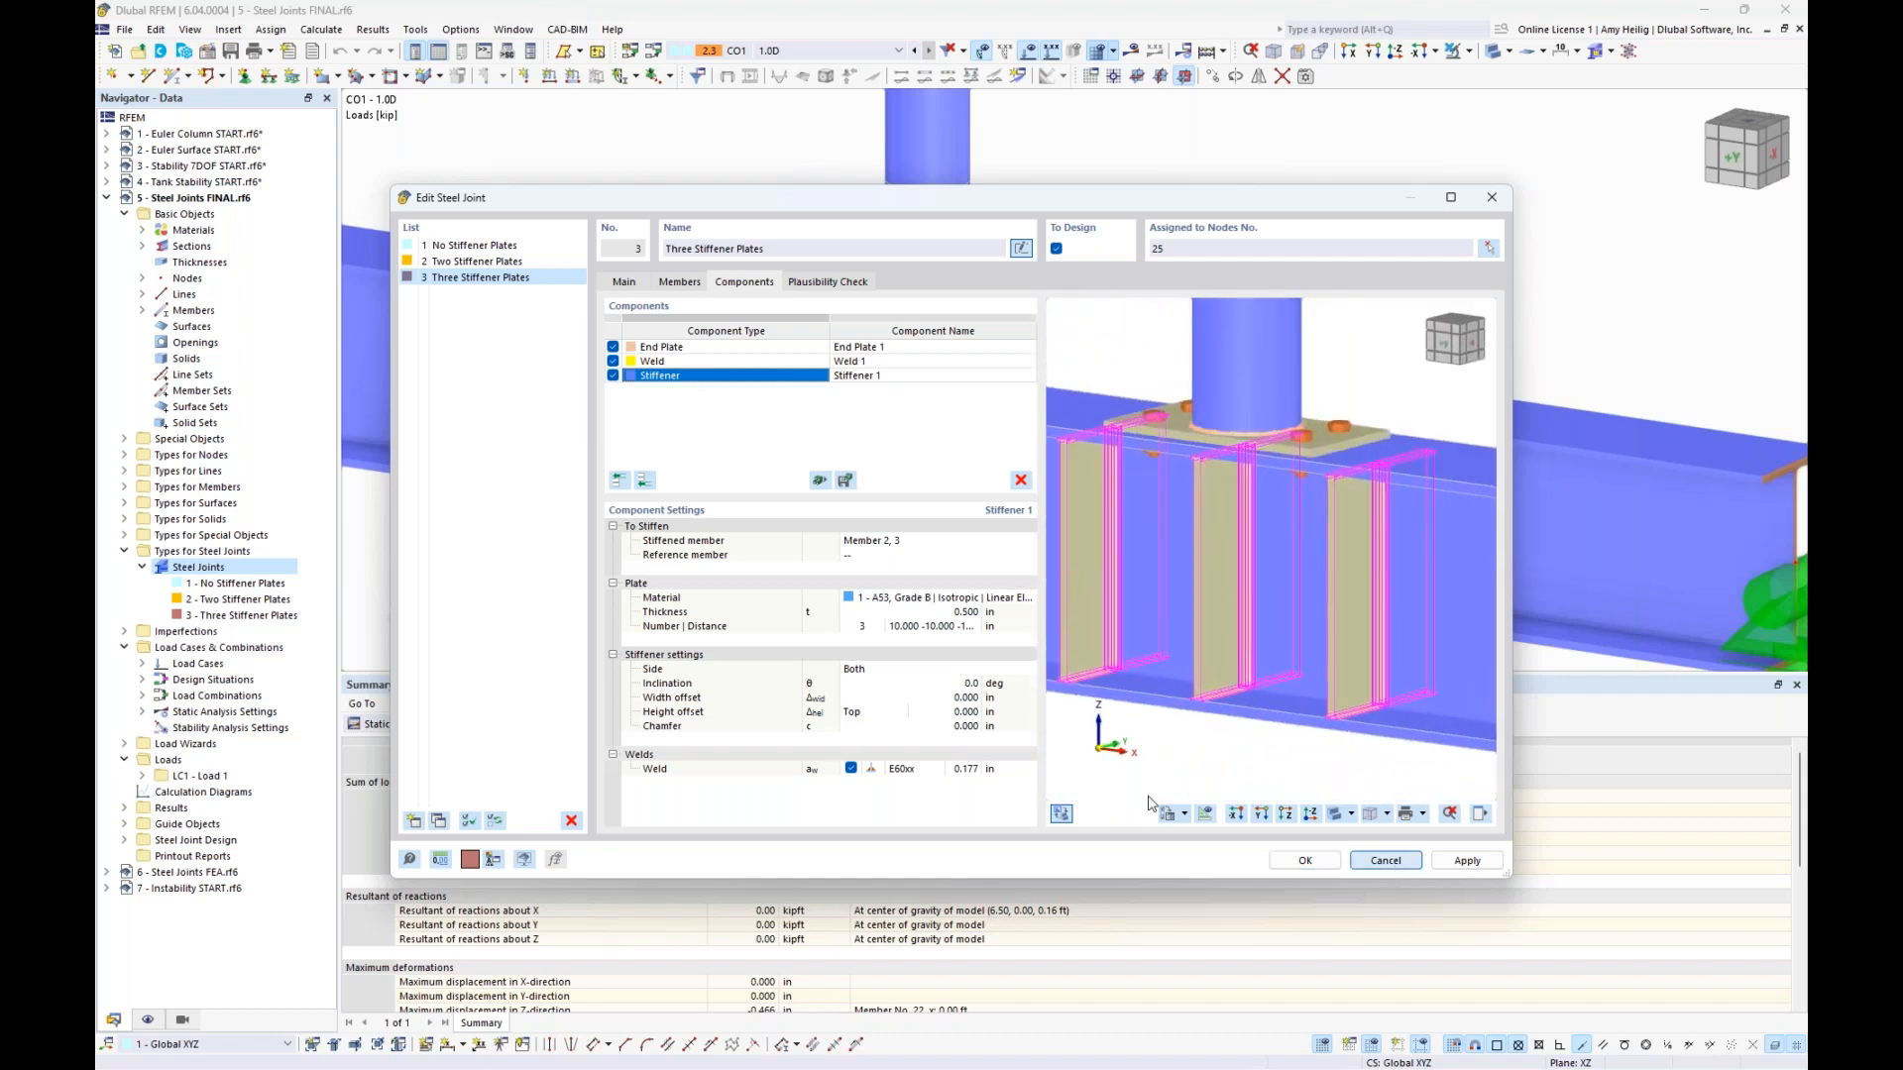
{"action": "key", "text": "Escape"}
Show the Steel Joint Design result tables, going from the Stress-Strain Analysis to the Buckling Analysis
{"action": "left_click", "coordinate": [436, 725]}
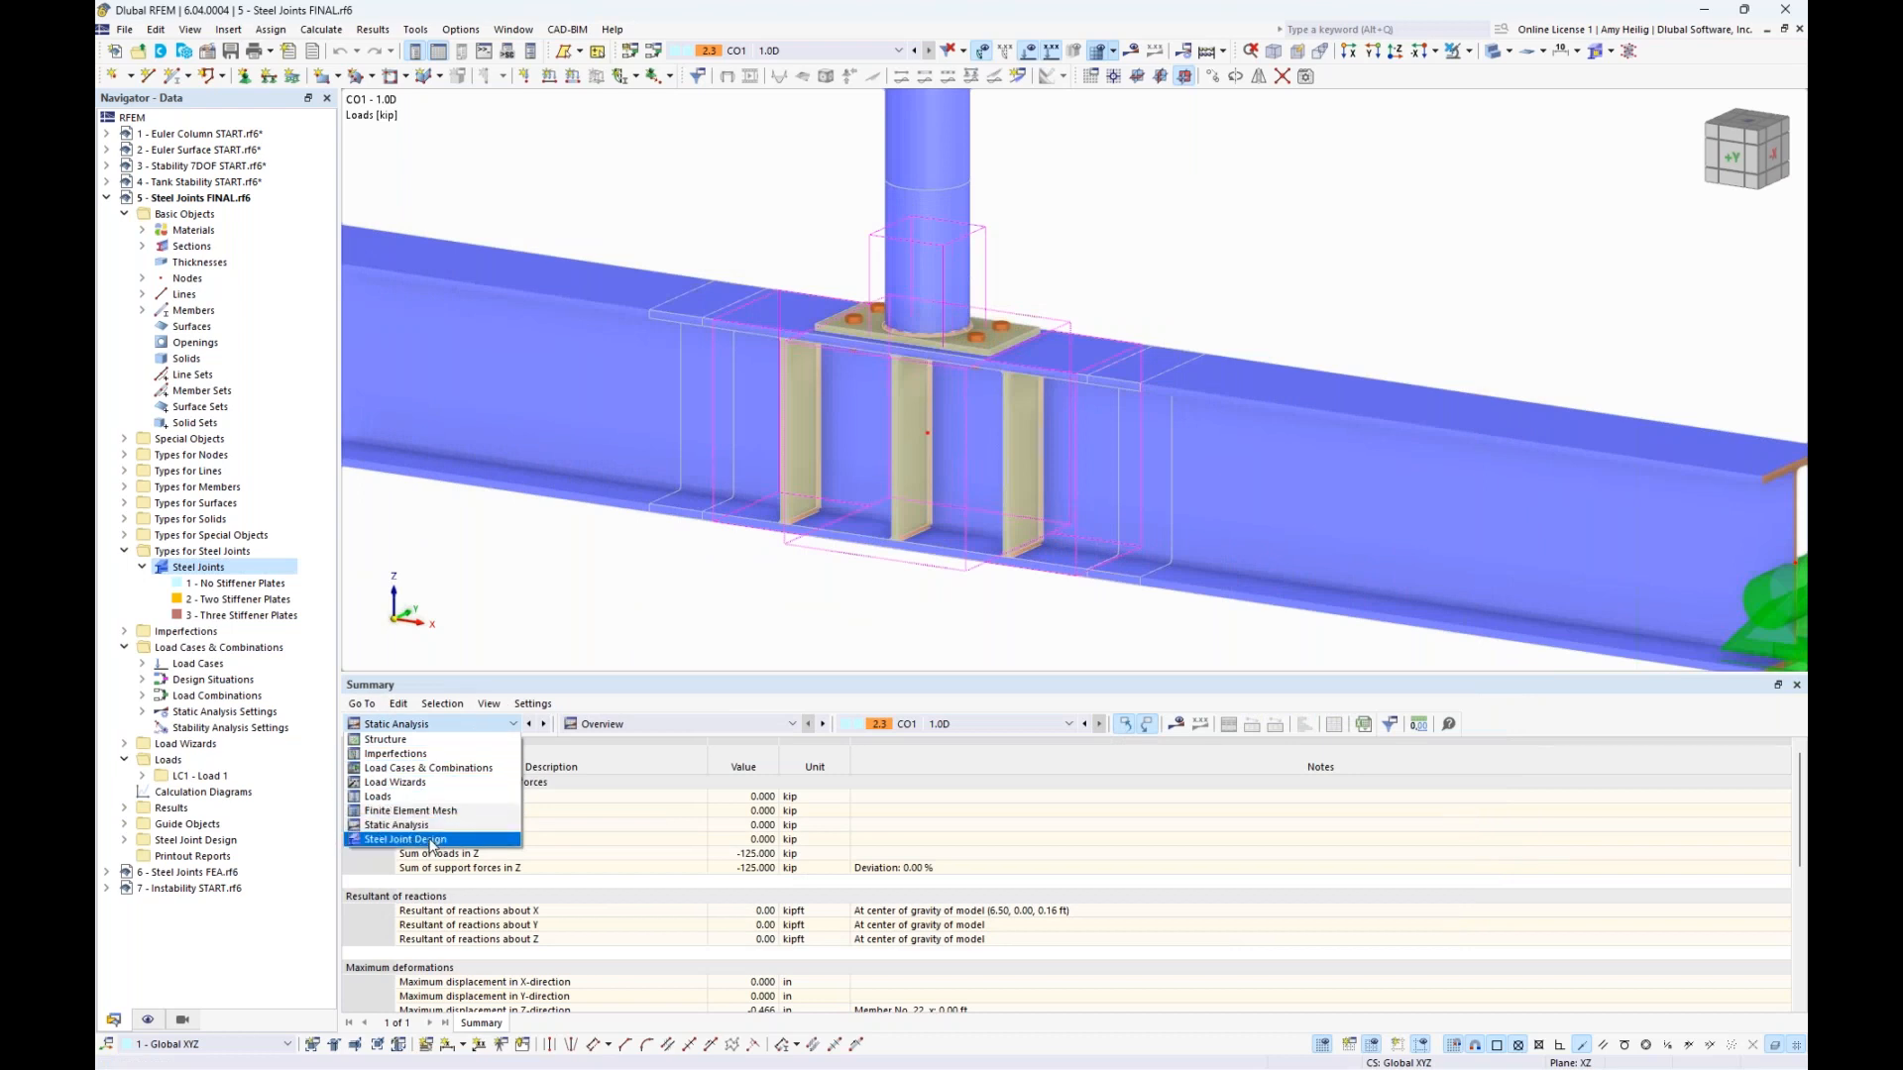
{"action": "left_click", "coordinate": [432, 841]}
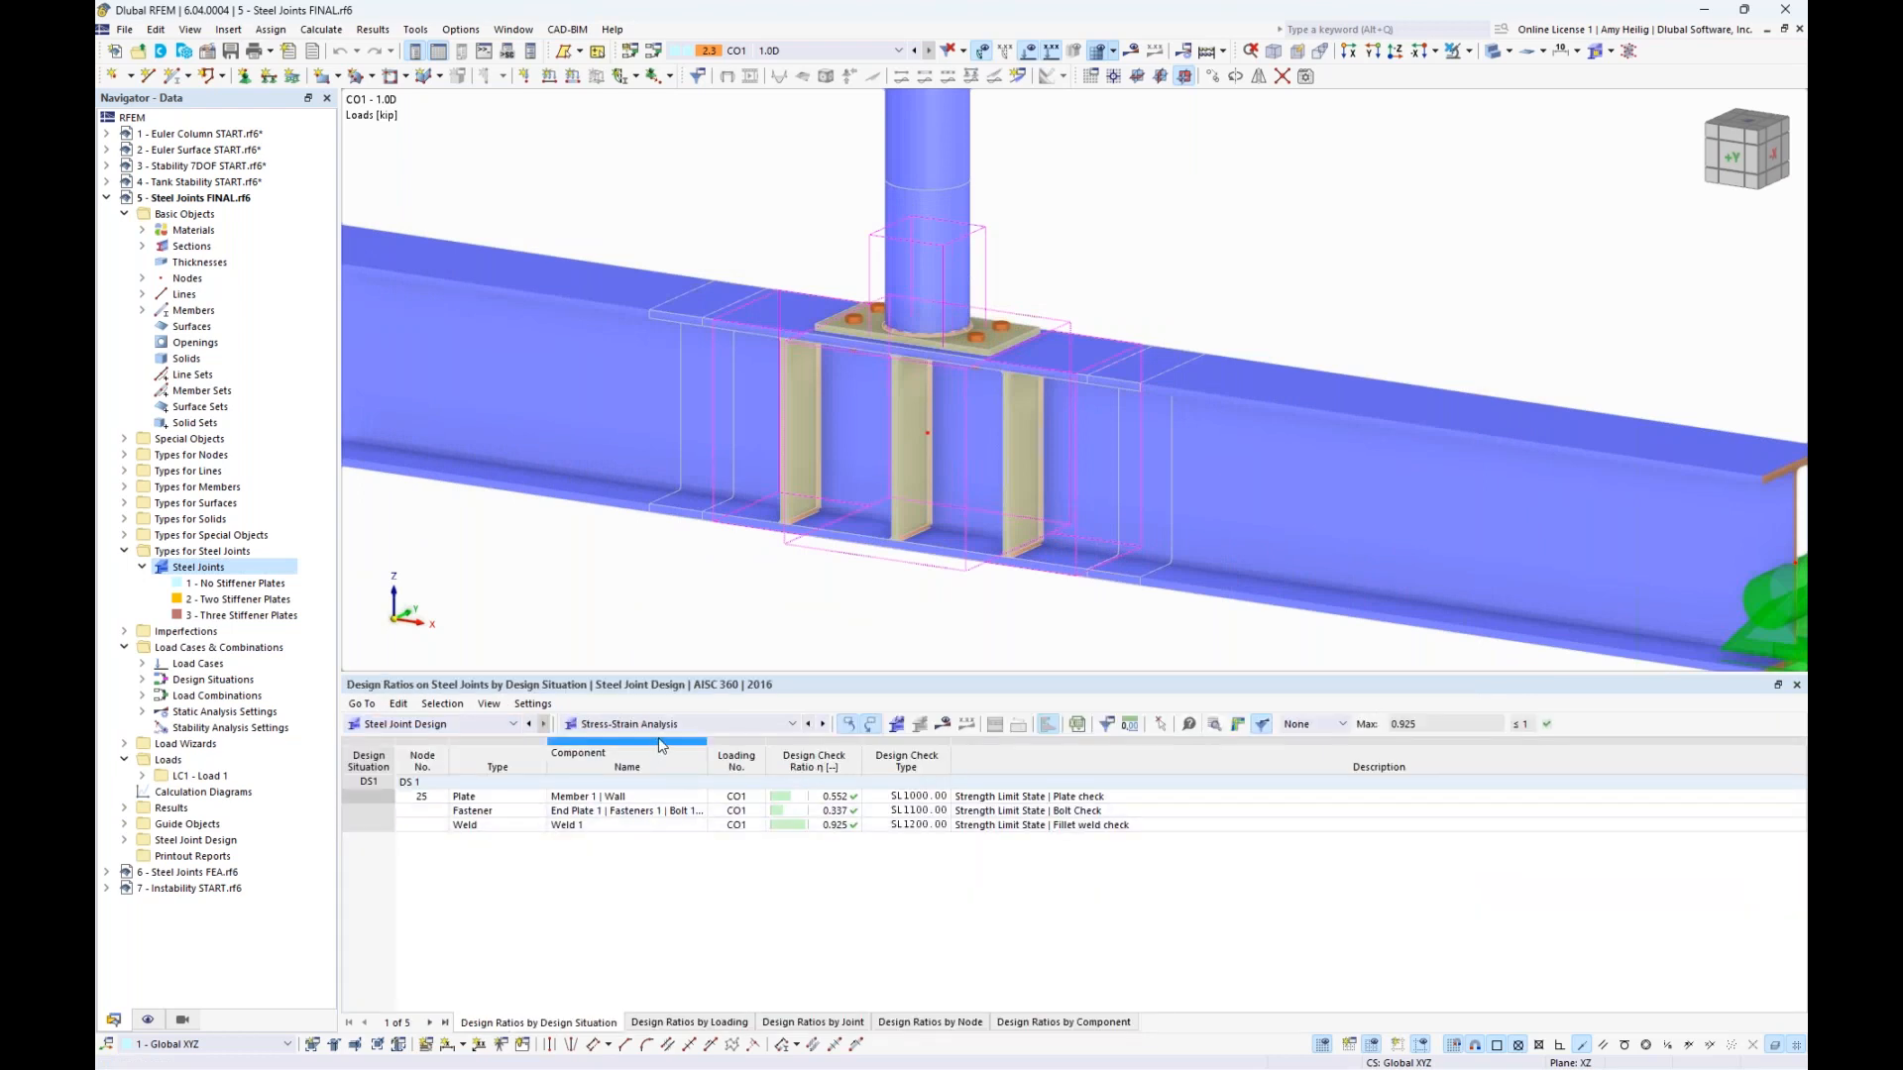
{"action": "left_click", "coordinate": [721, 725]}
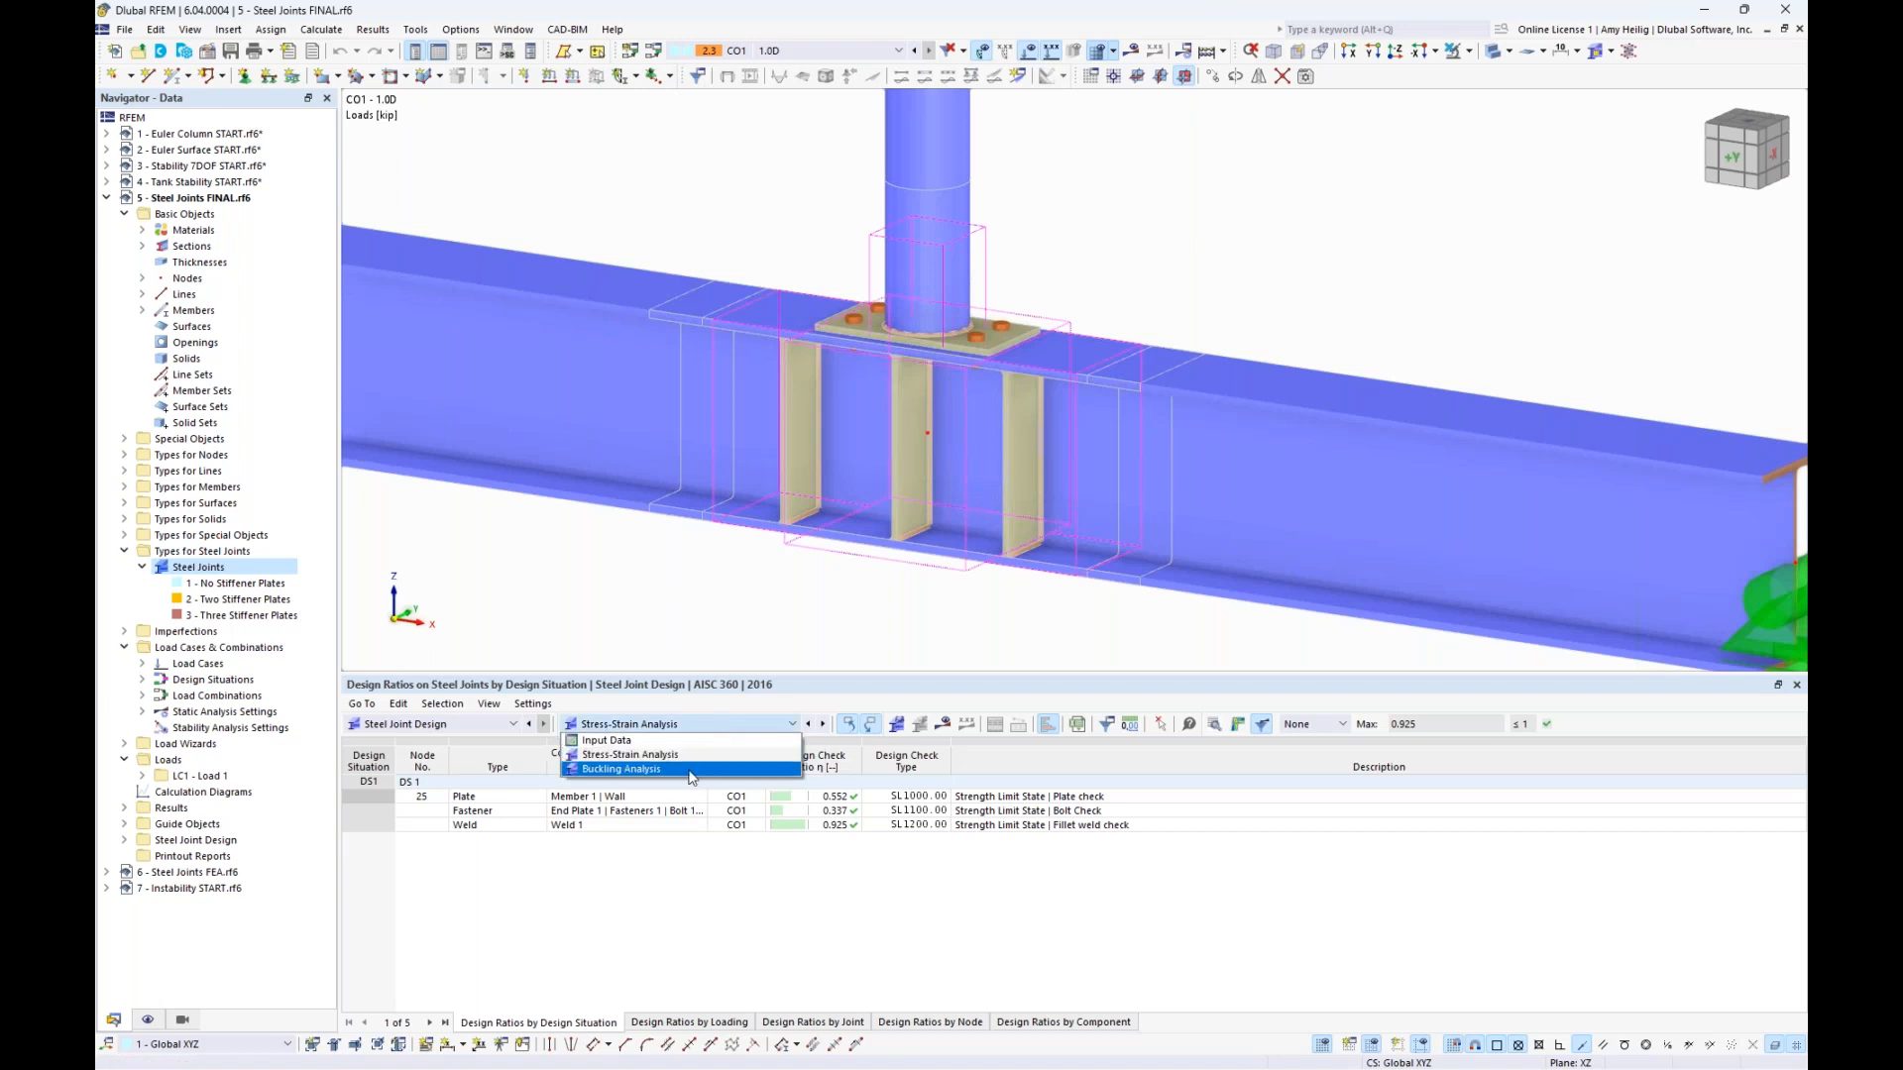
{"action": "left_click", "coordinate": [691, 770]}
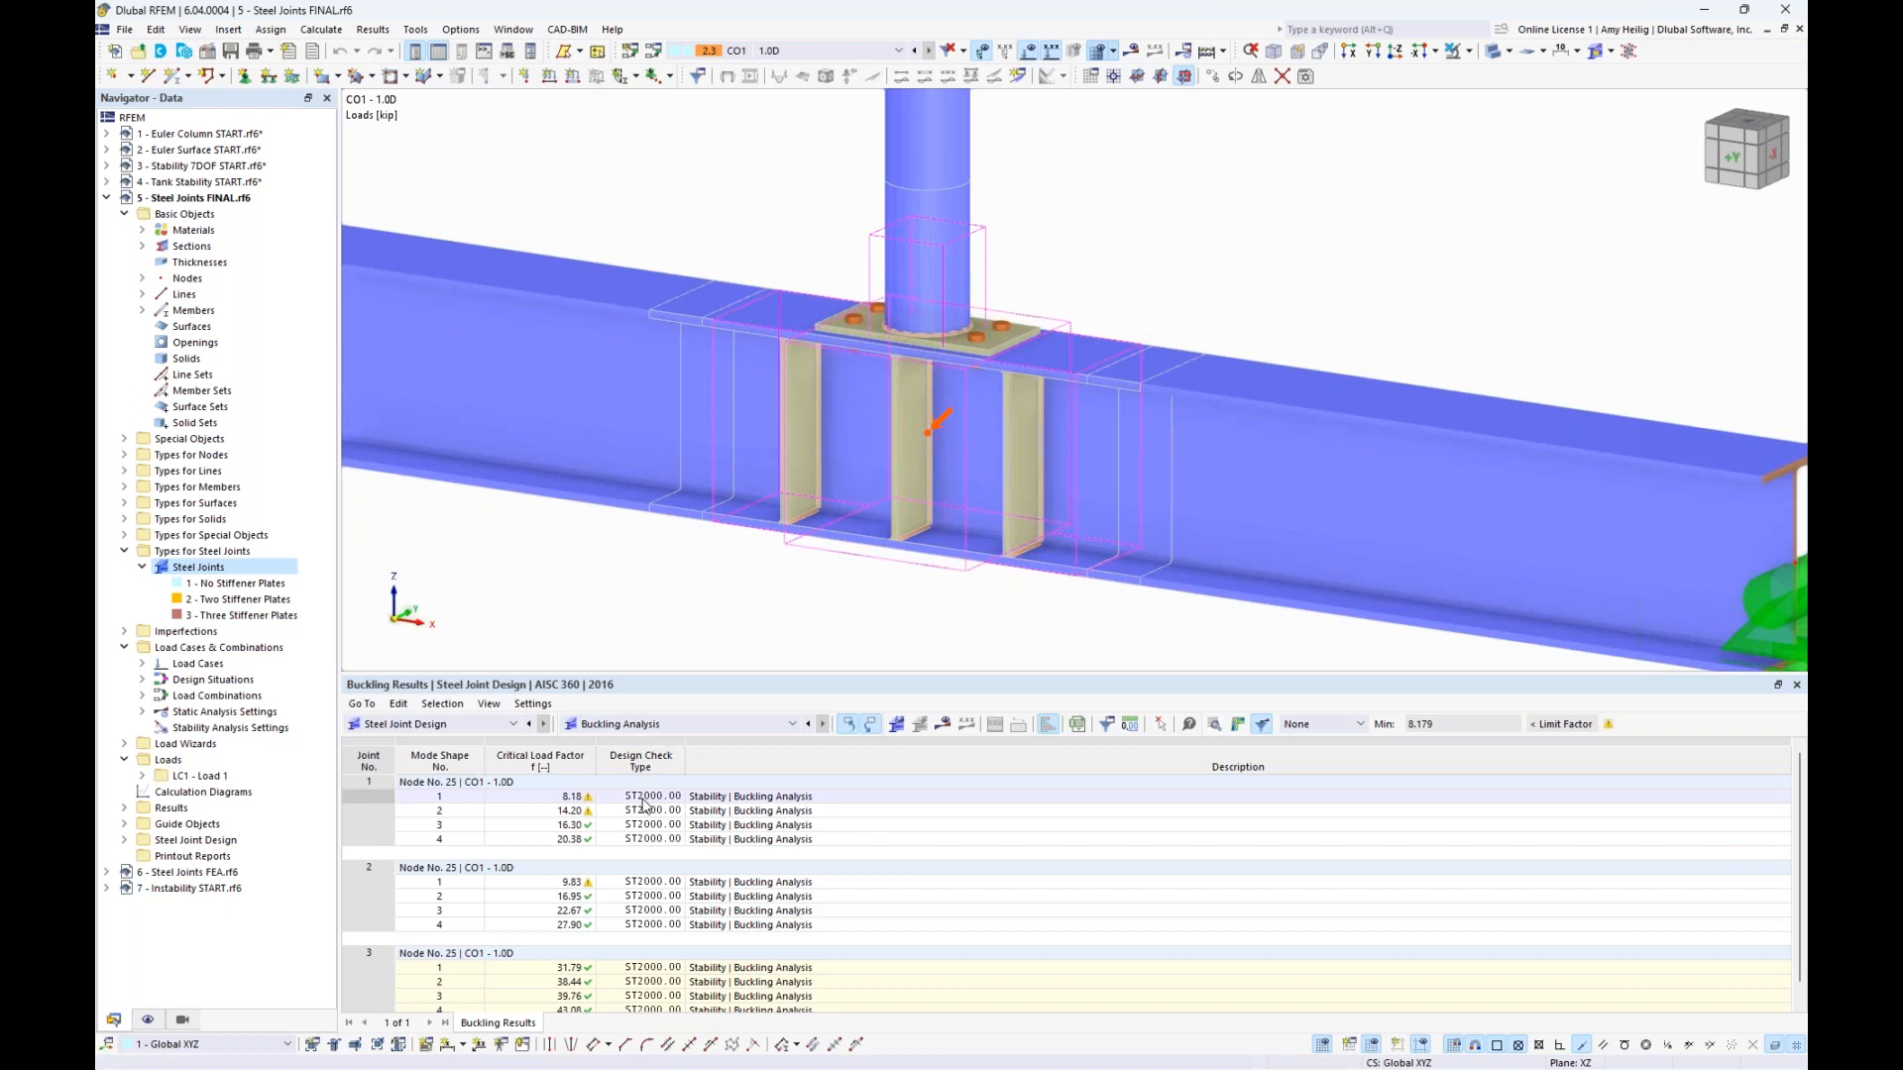
Display mode shape 1 of steel joint 1 with a display factor of 0.1, examine the web buckling, and close the results
{"action": "left_click", "coordinate": [569, 798]}
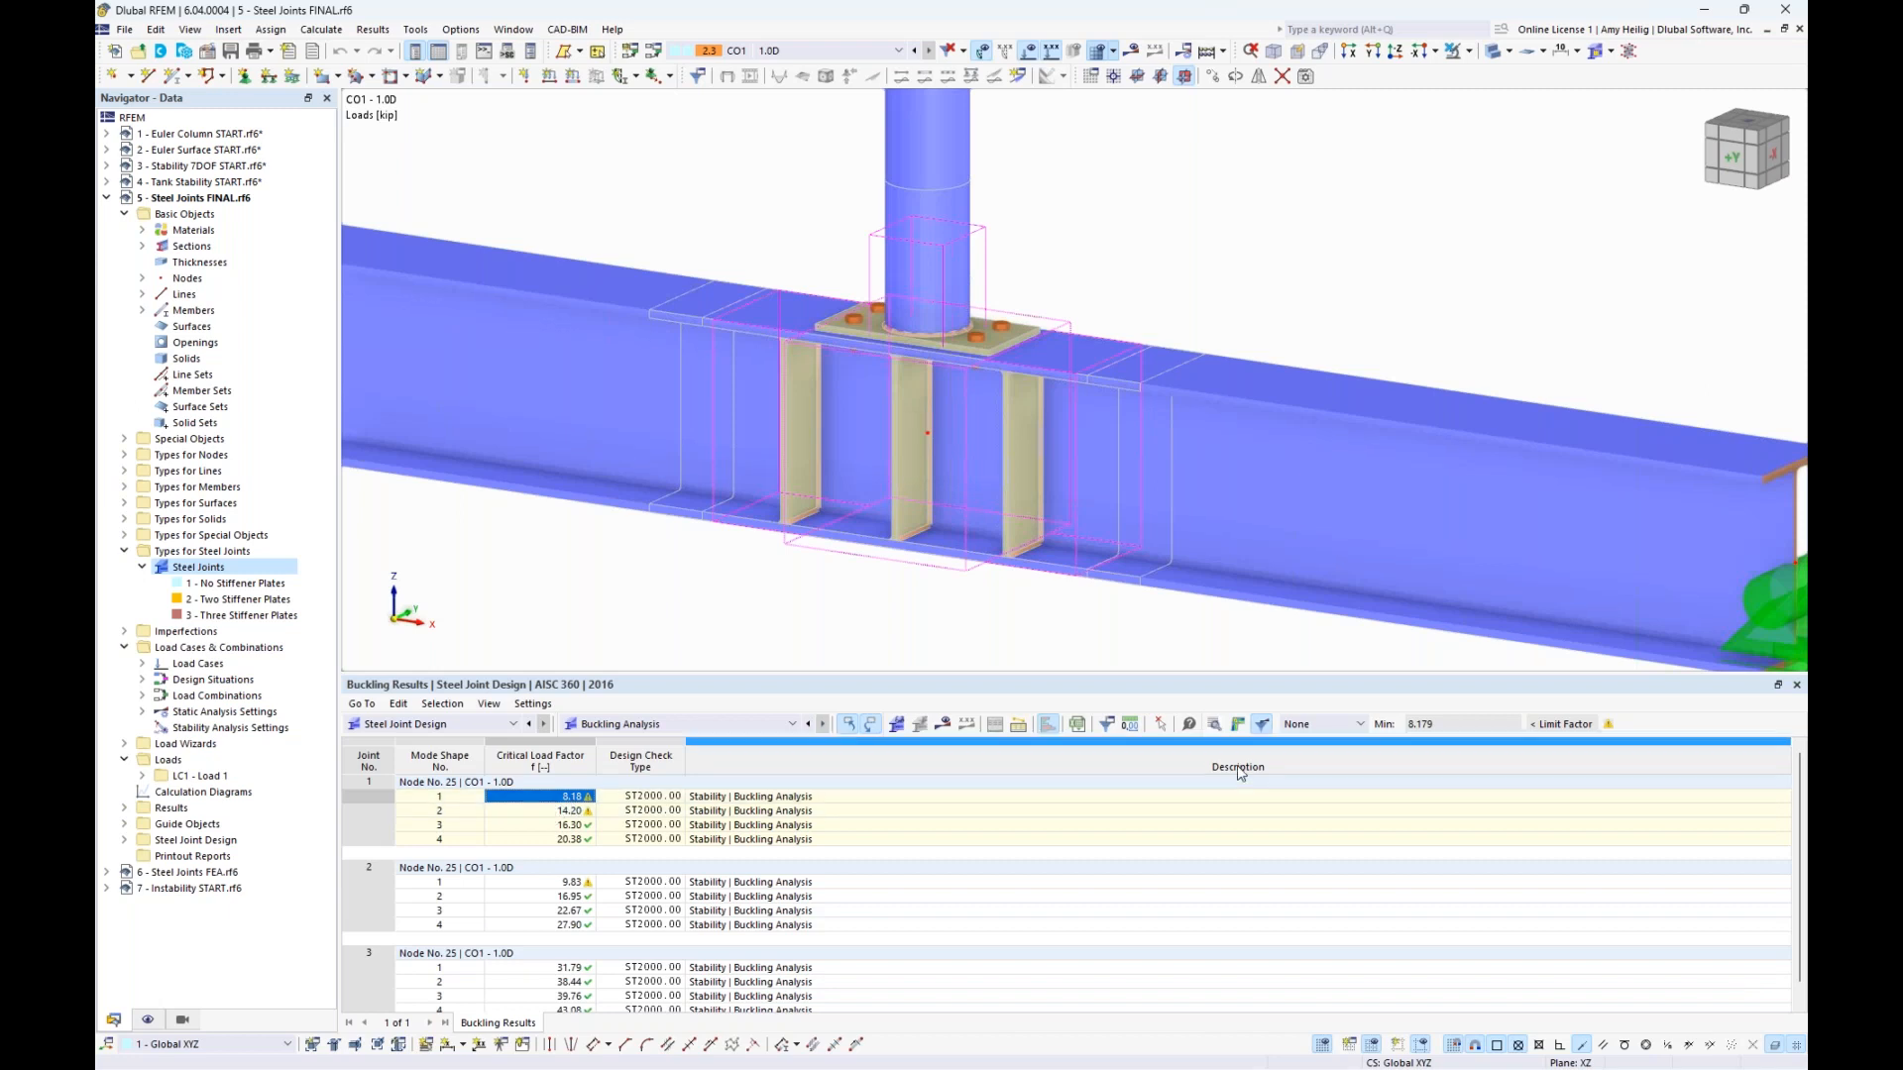
{"action": "left_click", "coordinate": [1238, 723]}
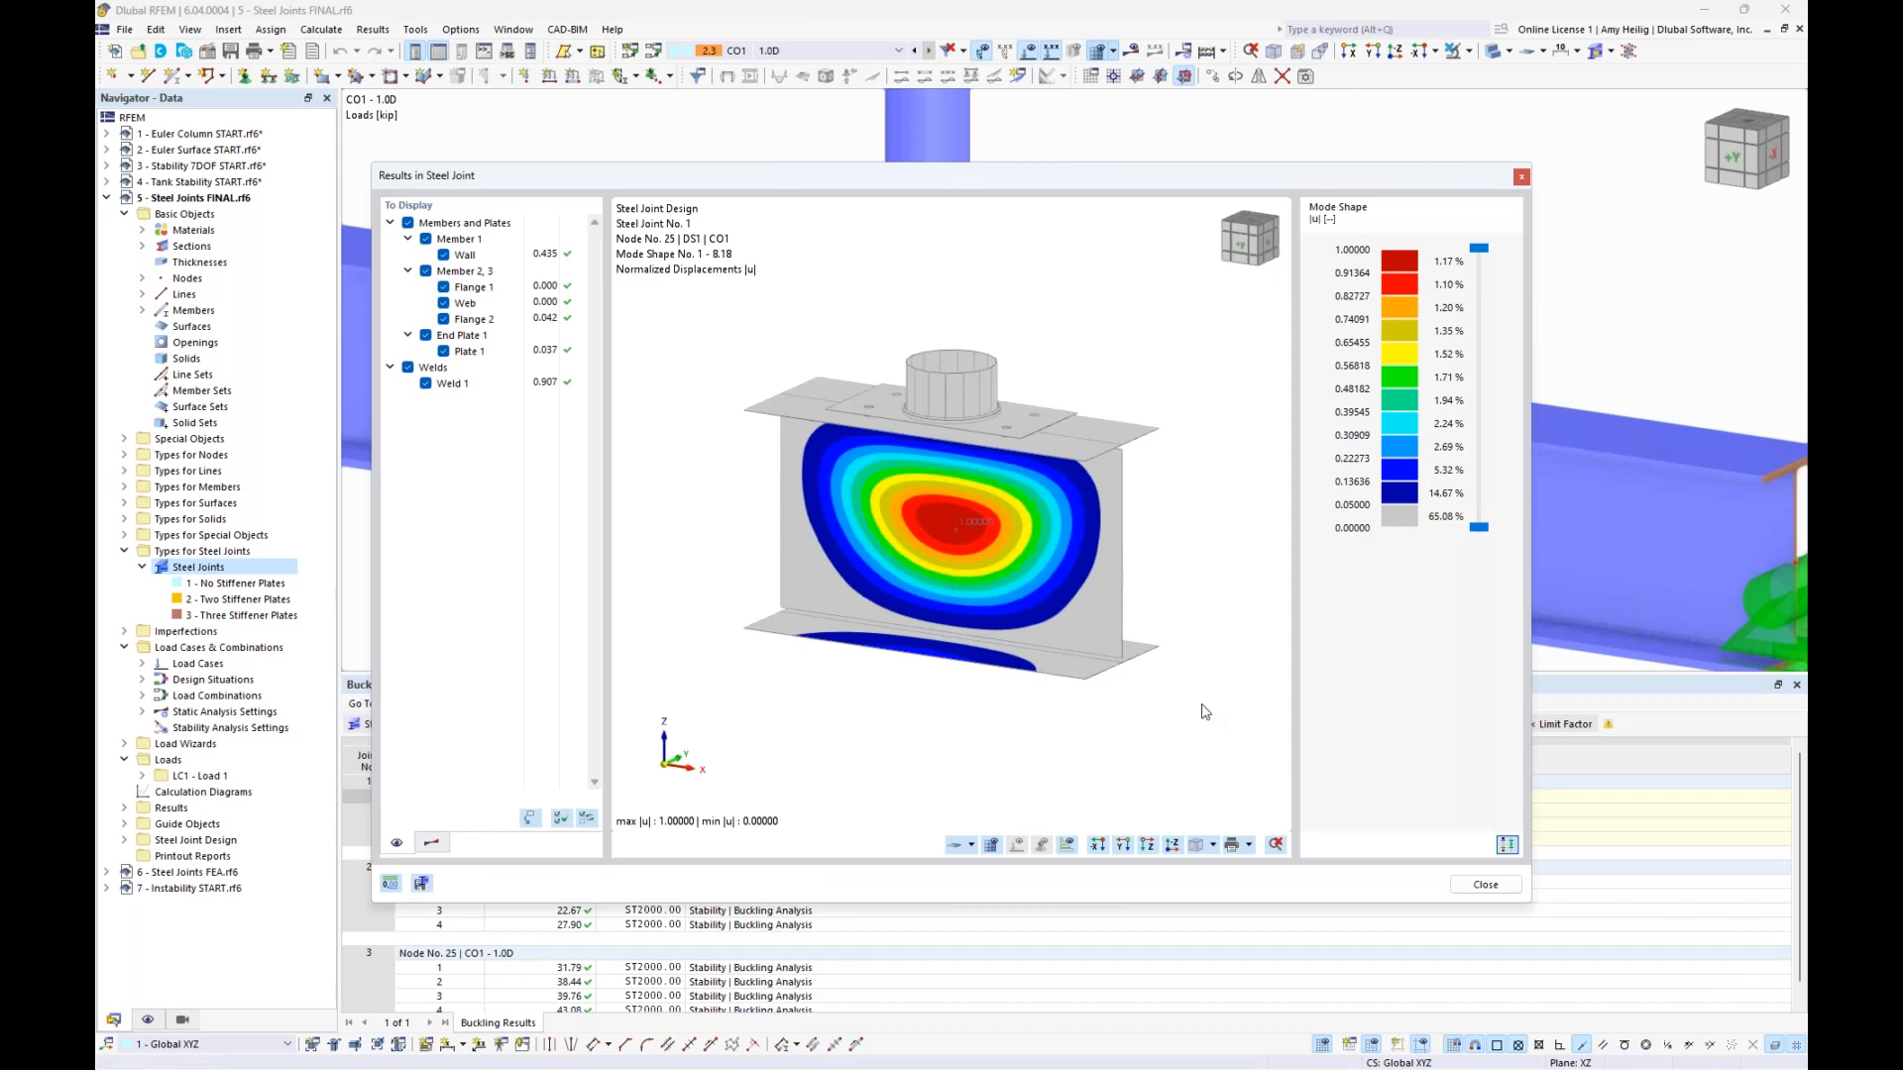
{"action": "left_click", "coordinate": [431, 843]}
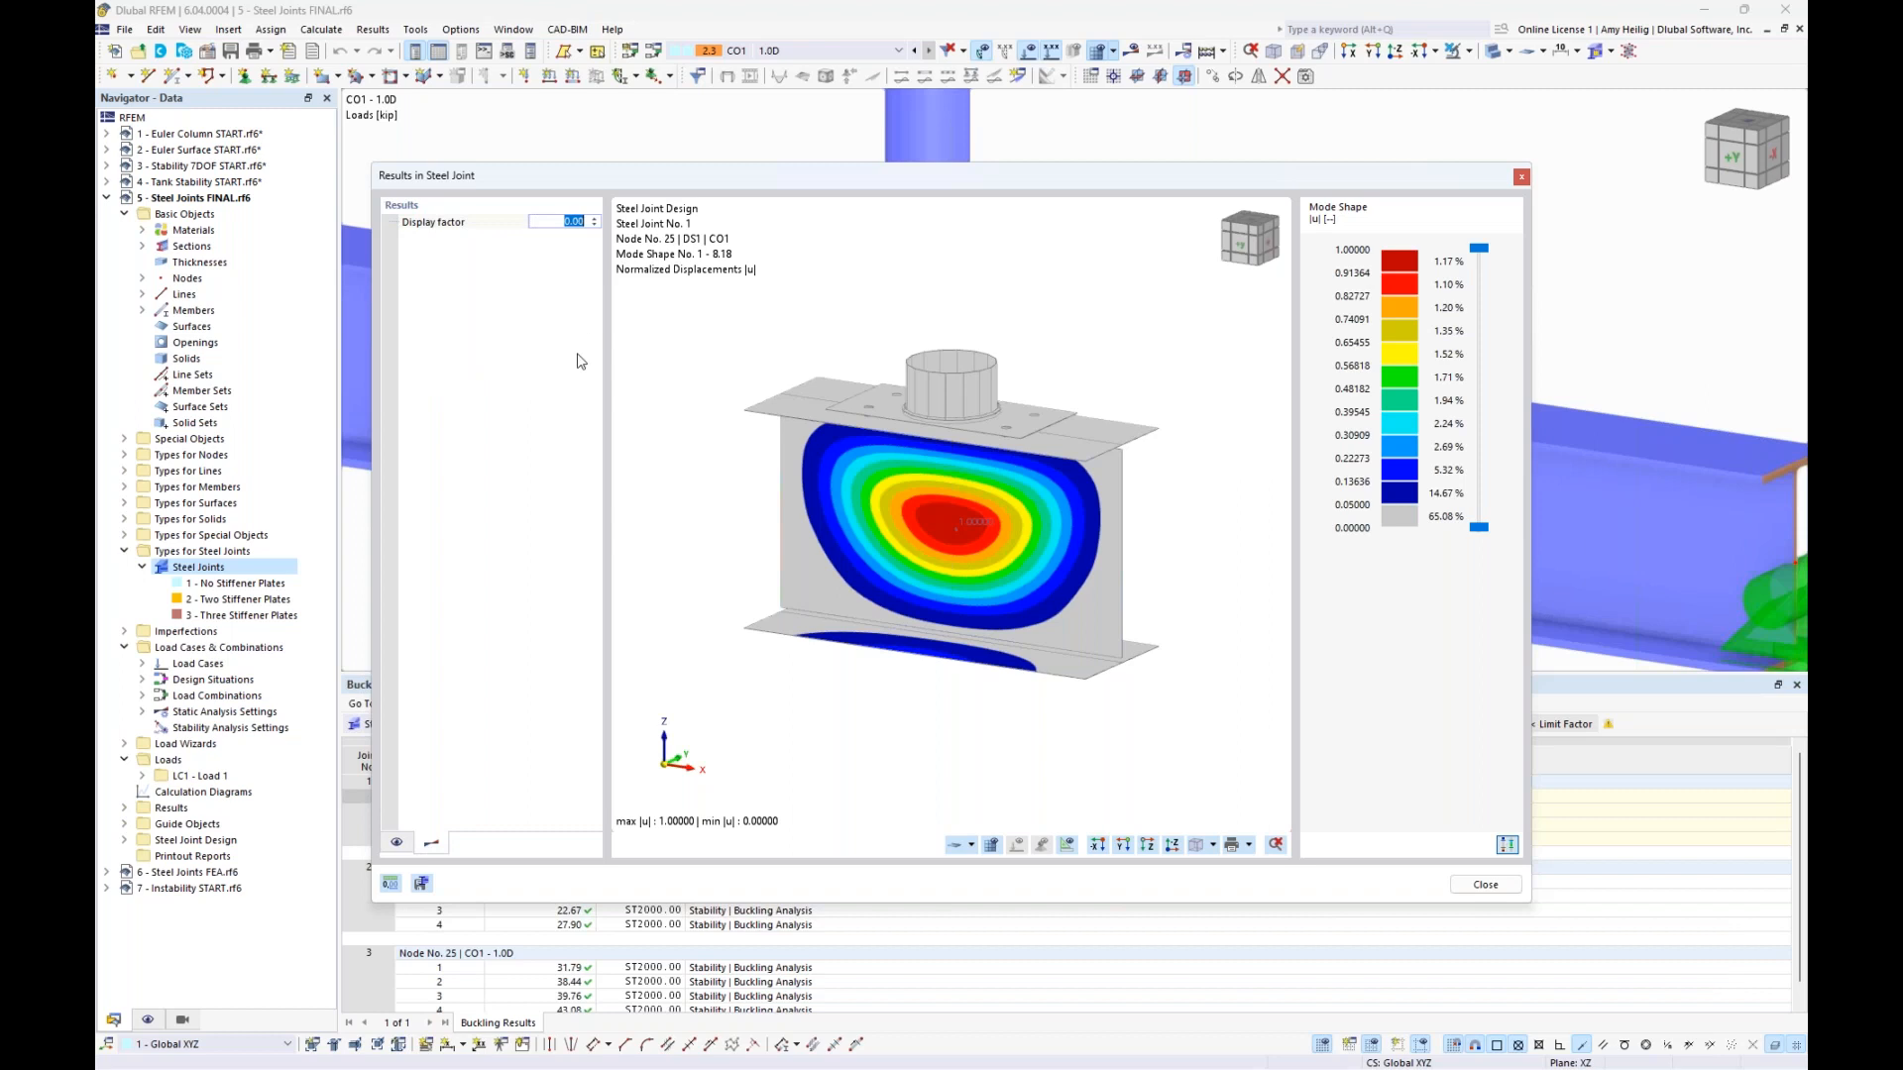
{"action": "type", "text": "0.1"}
{"action": "key", "text": "Return"}
{"action": "middle_click_drag", "start_coordinate": [1154, 515], "coordinate": [791, 464], "text": "ctrl"}
{"action": "scroll", "coordinate": [982, 551], "scroll_direction": "up", "scroll_amount": 5}
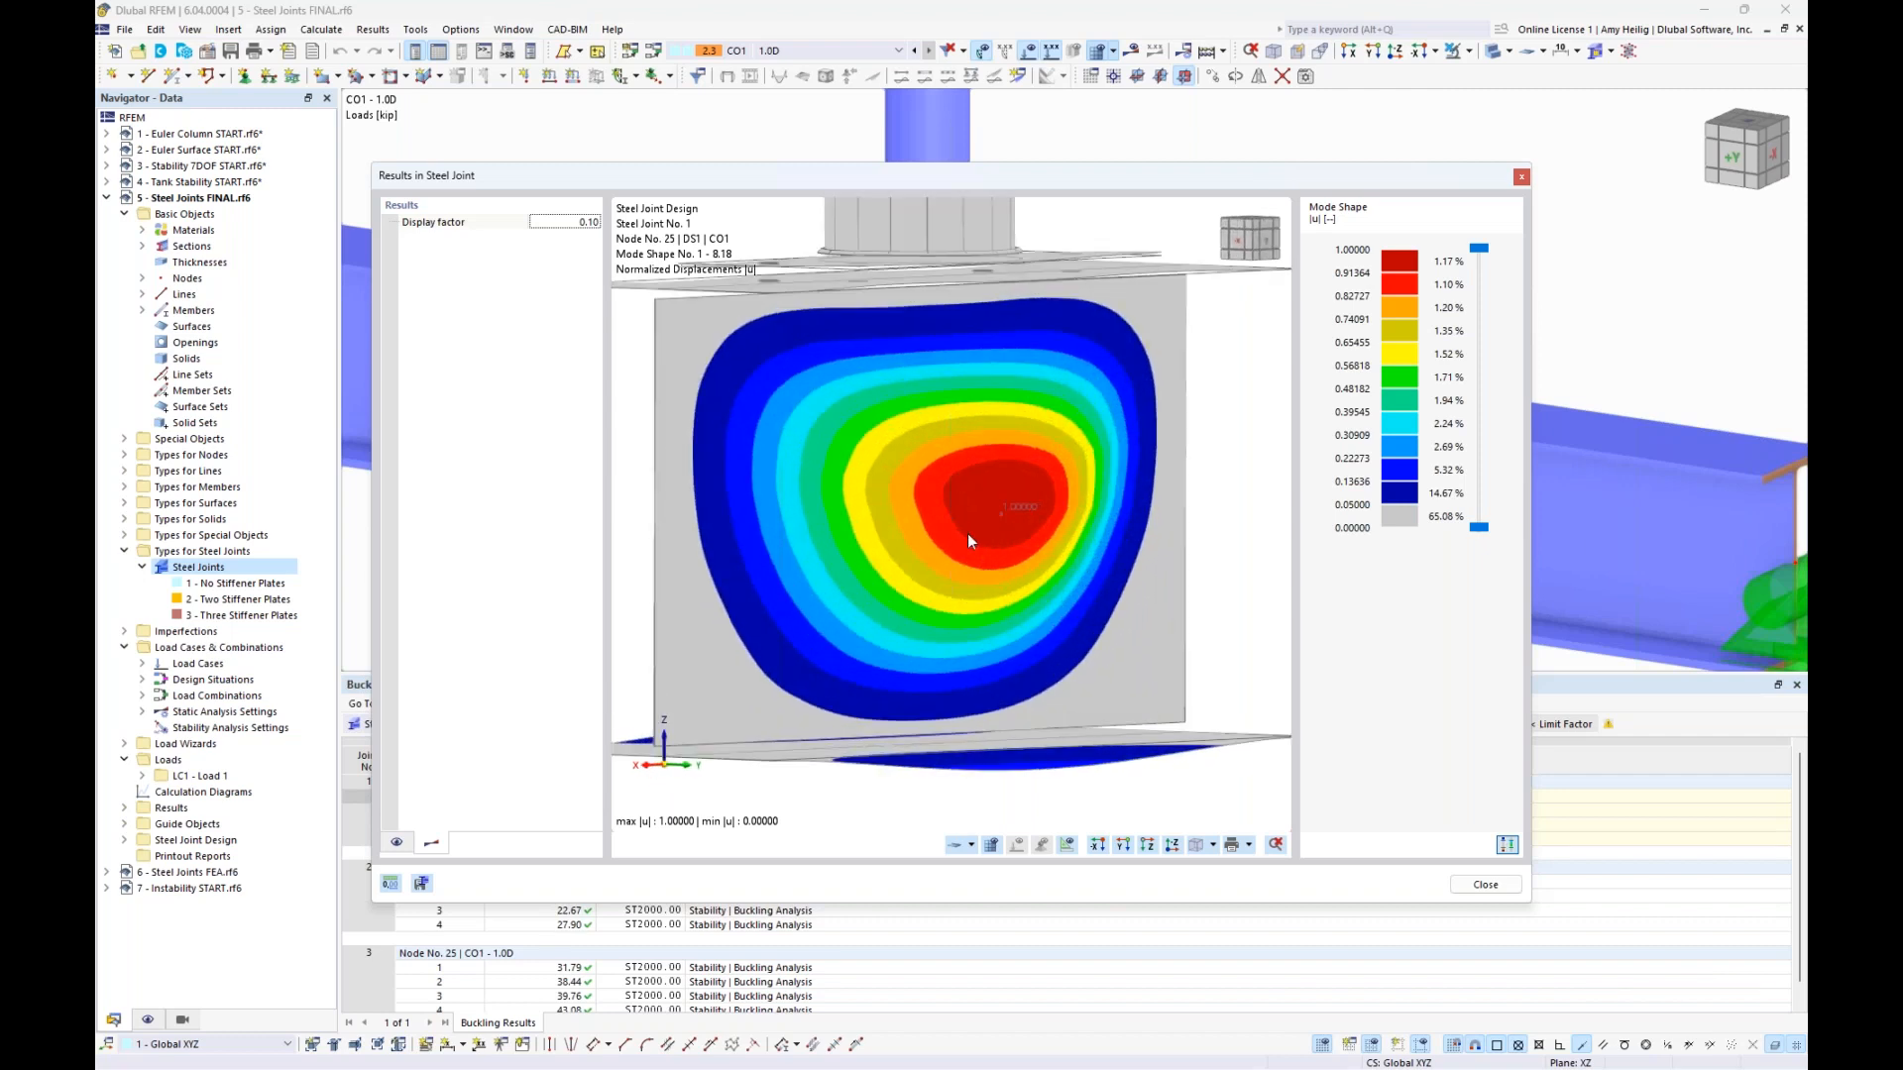
{"action": "middle_click_drag", "start_coordinate": [967, 533], "coordinate": [1116, 597], "text": "ctrl"}
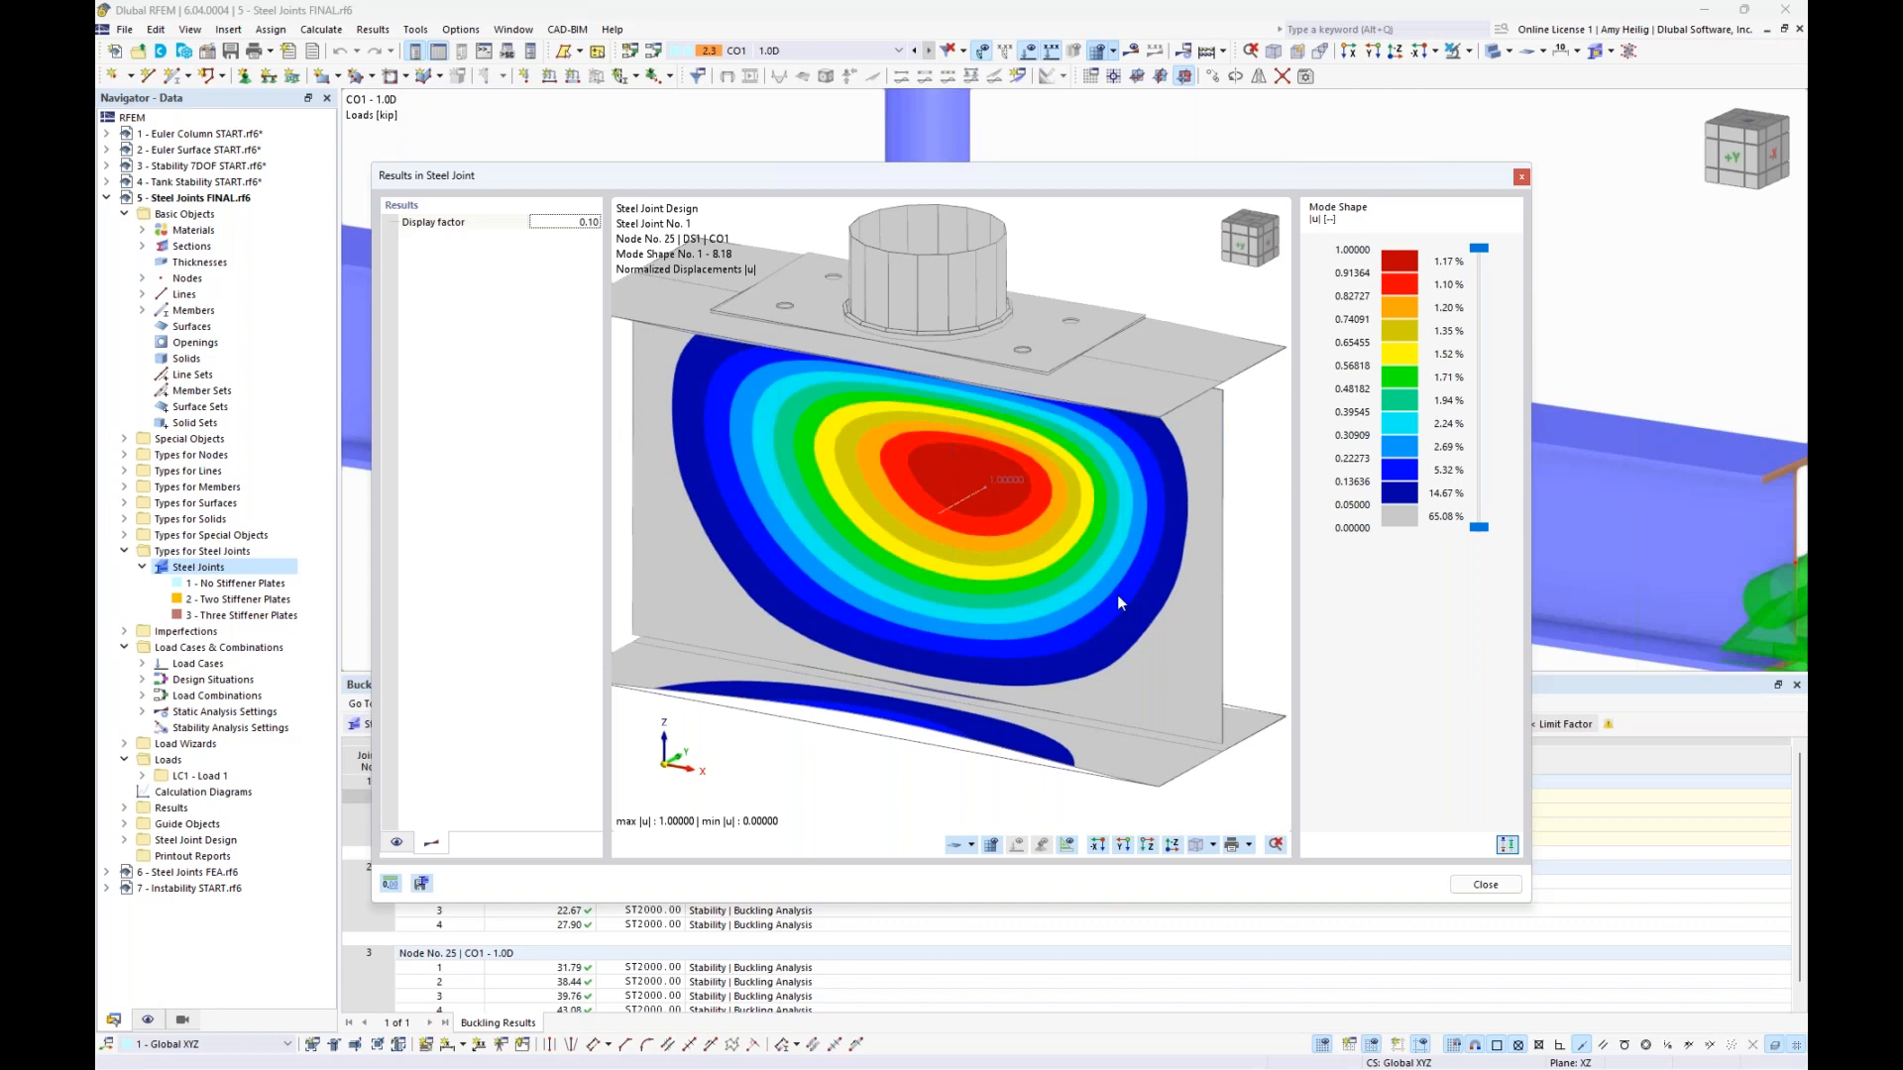
{"action": "left_click", "coordinate": [1483, 885]}
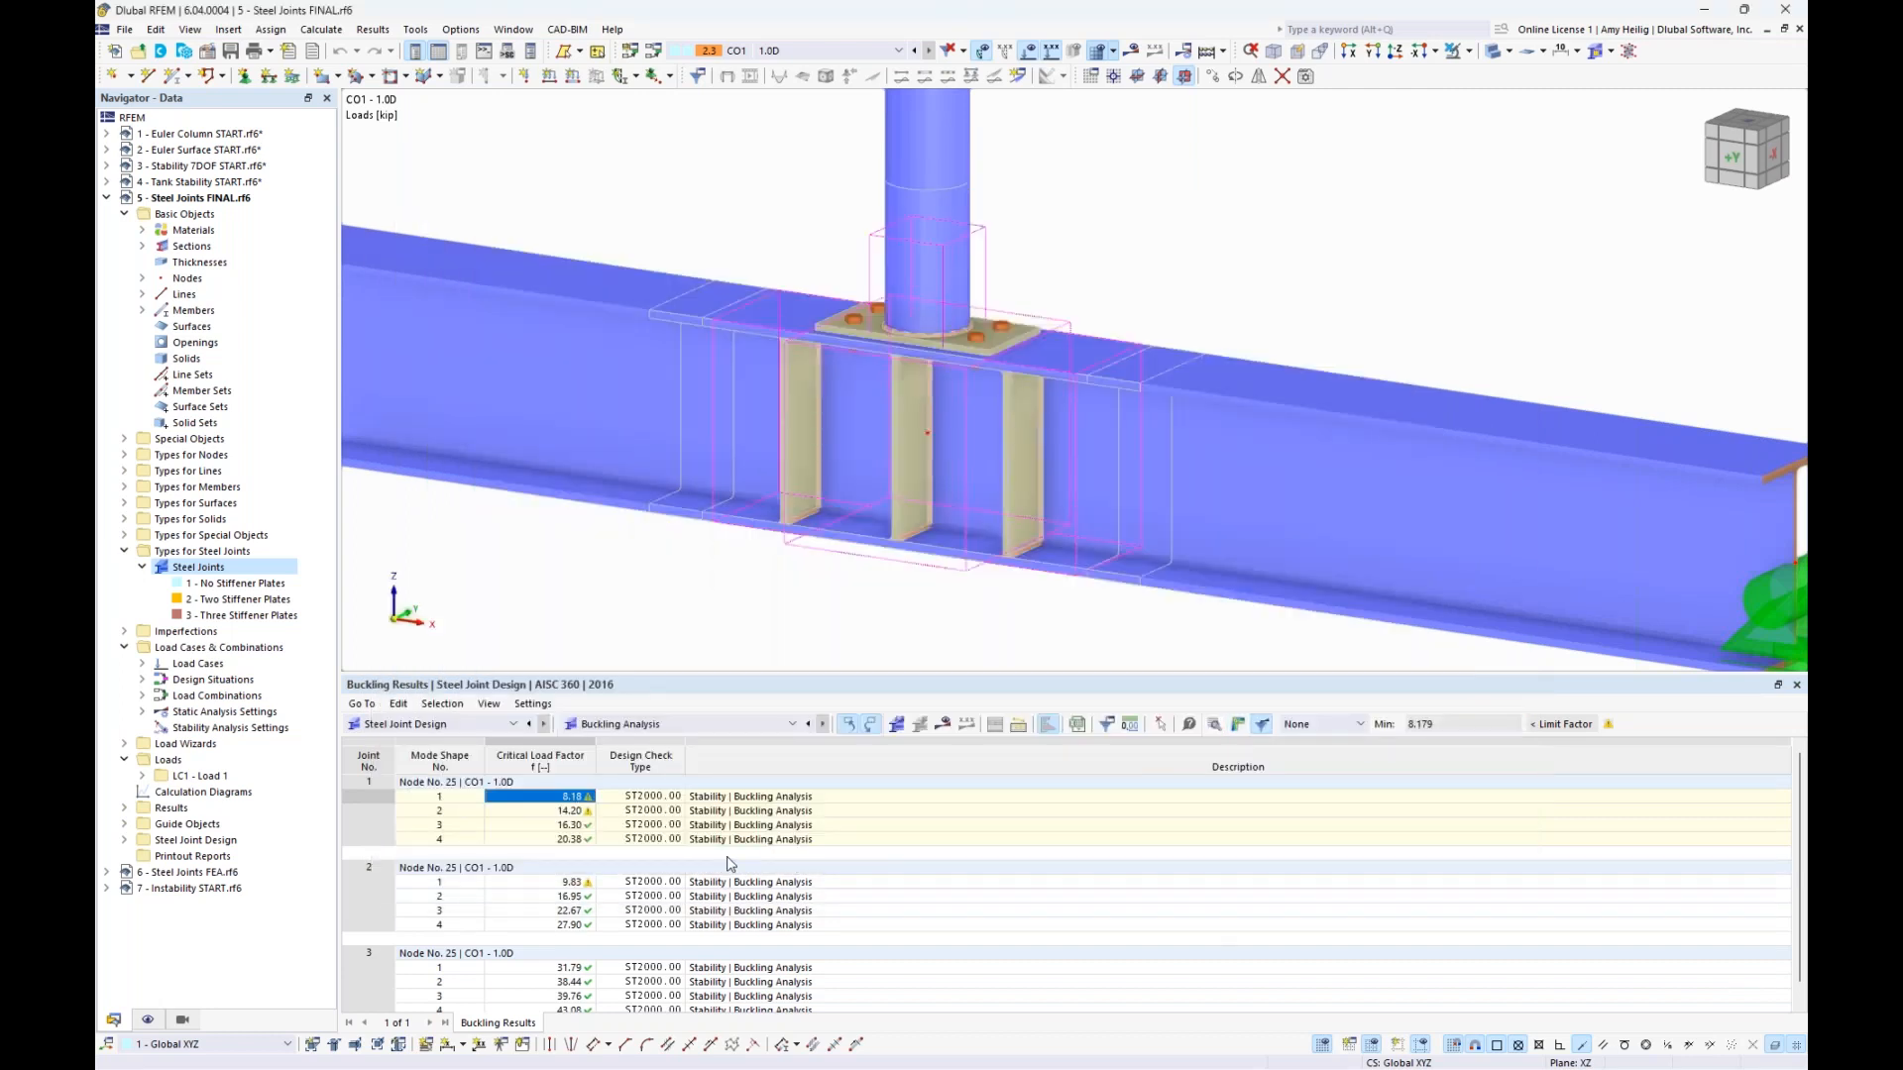
Display mode shape 1 of steel joint 2, examine the web between the two stiffeners, and close the results
{"action": "left_click", "coordinate": [541, 885]}
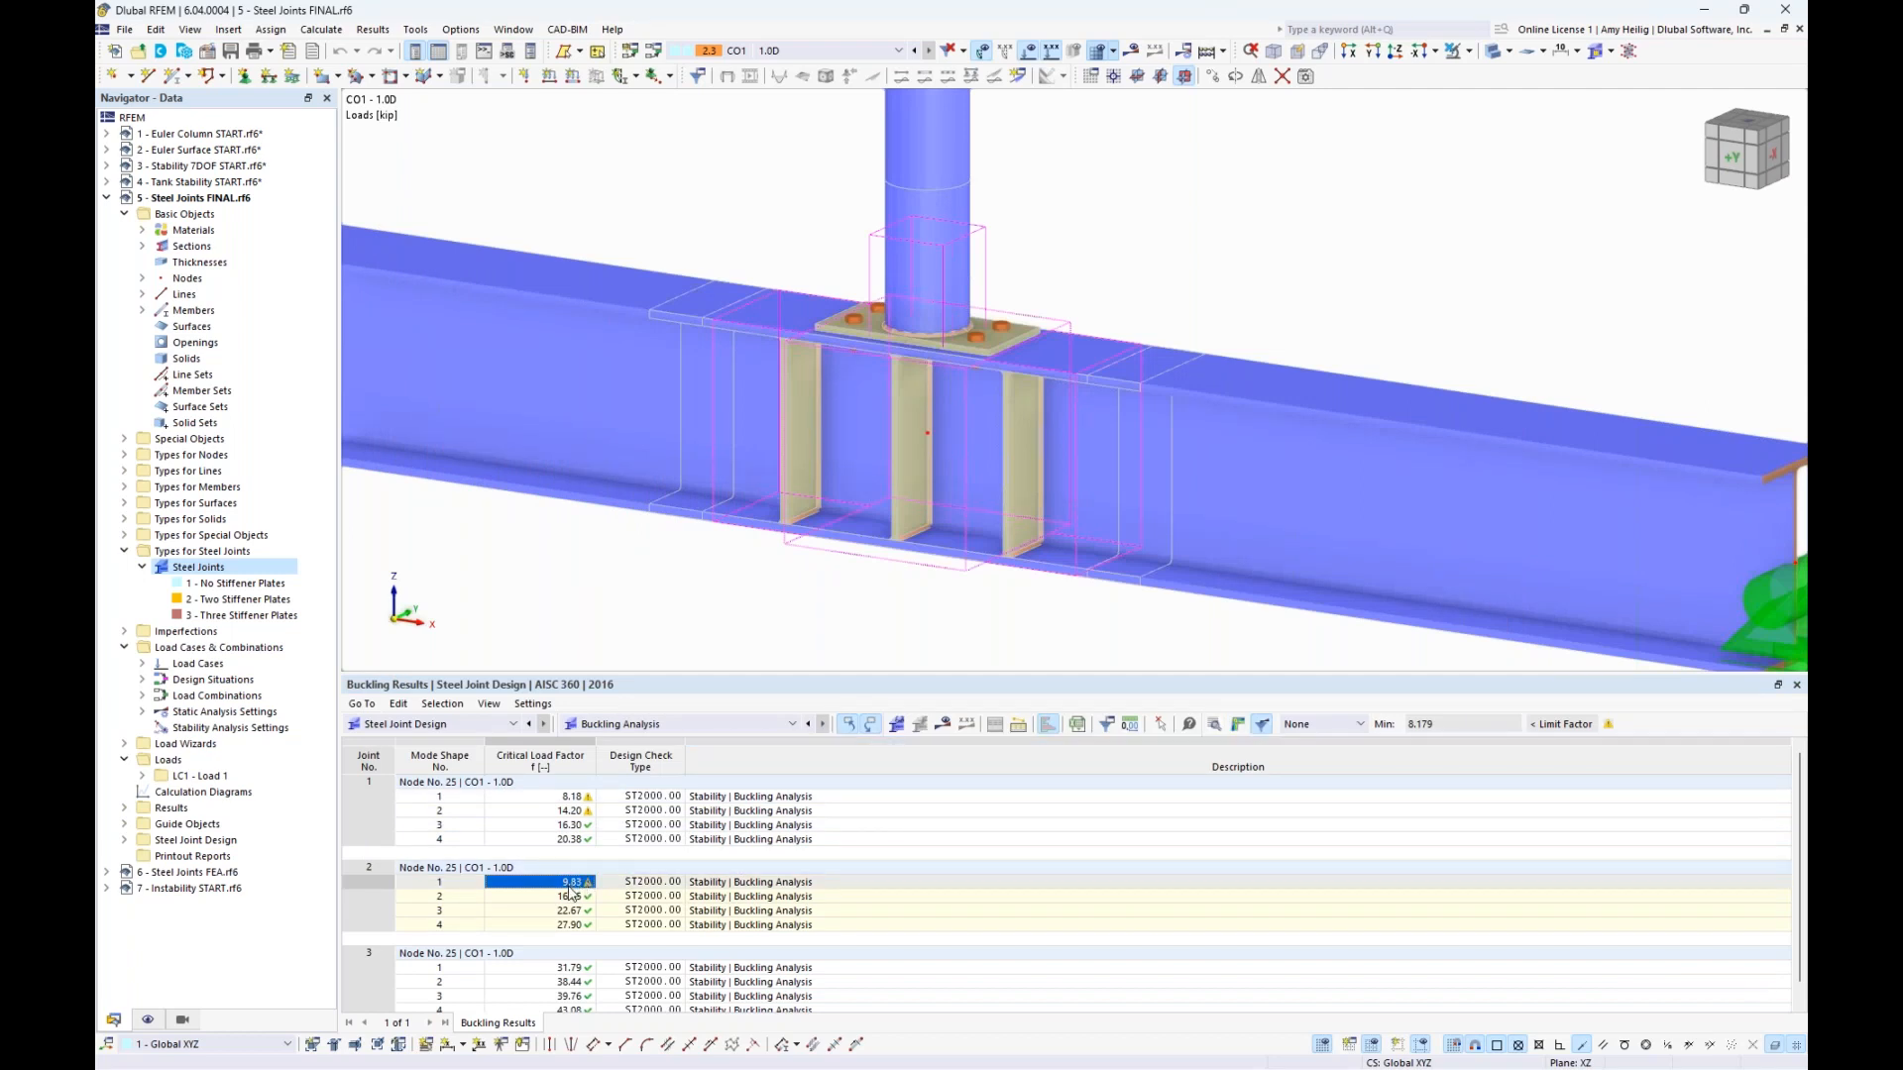
{"action": "left_click", "coordinate": [1237, 725]}
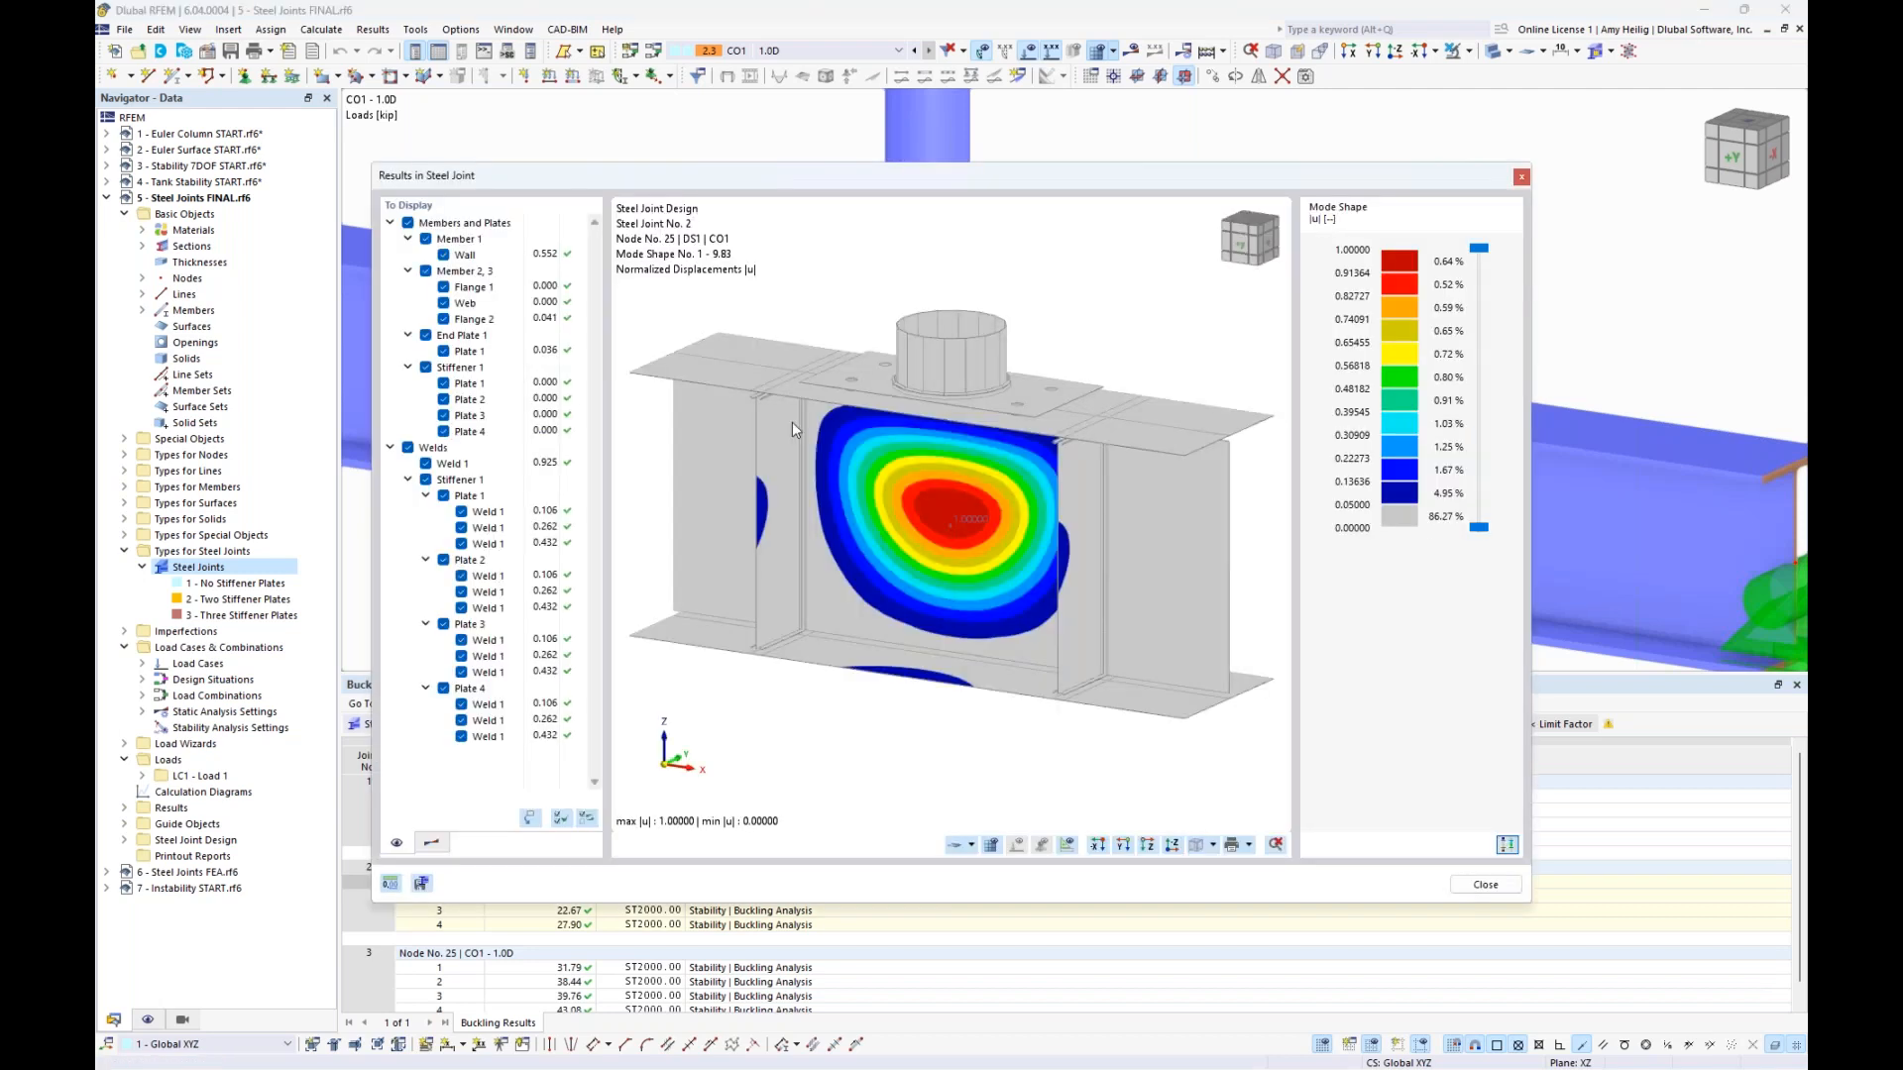
{"action": "left_click", "coordinate": [433, 845]}
{"action": "middle_click_drag", "start_coordinate": [1222, 515], "coordinate": [1083, 512], "text": "ctrl"}
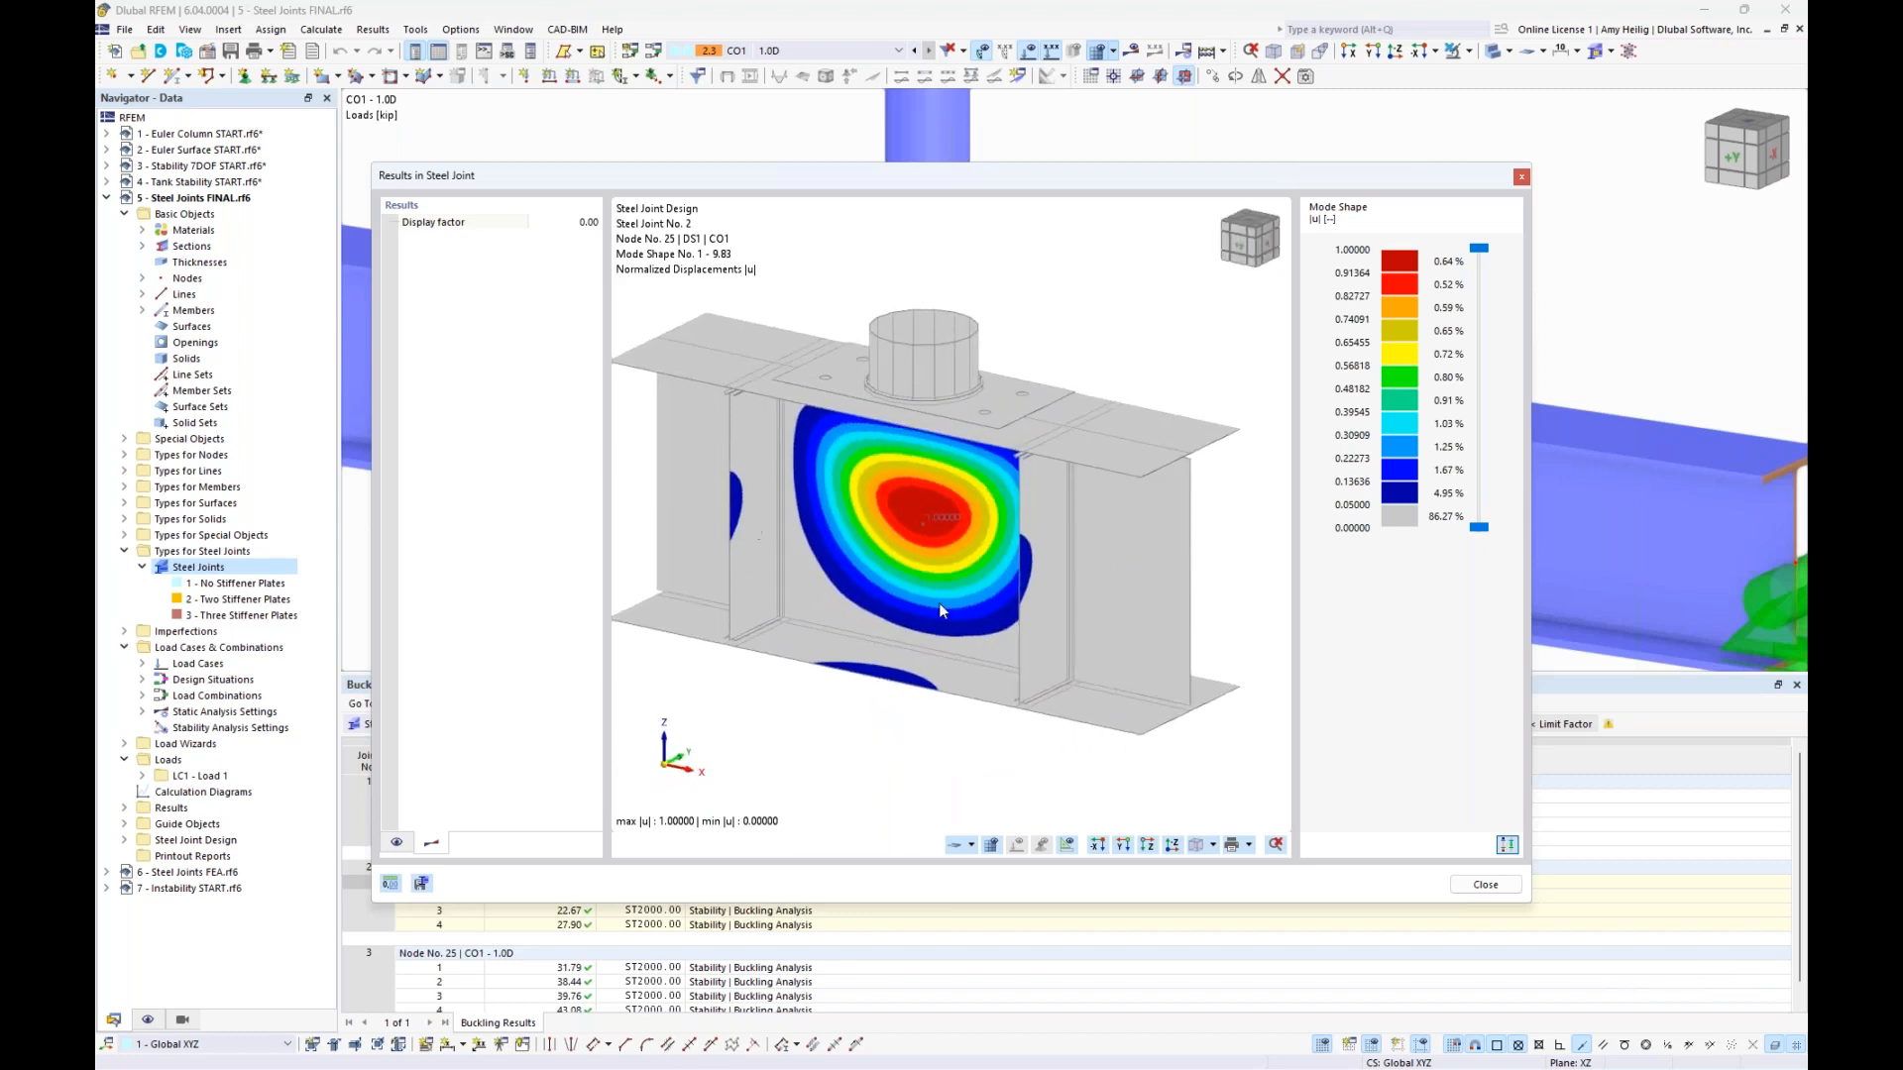
{"action": "left_click", "coordinate": [1521, 176]}
Display mode shape 1 of steel joint 3 with a display factor of 0.1, examine its buckling, and close the results
{"action": "left_click", "coordinate": [565, 968]}
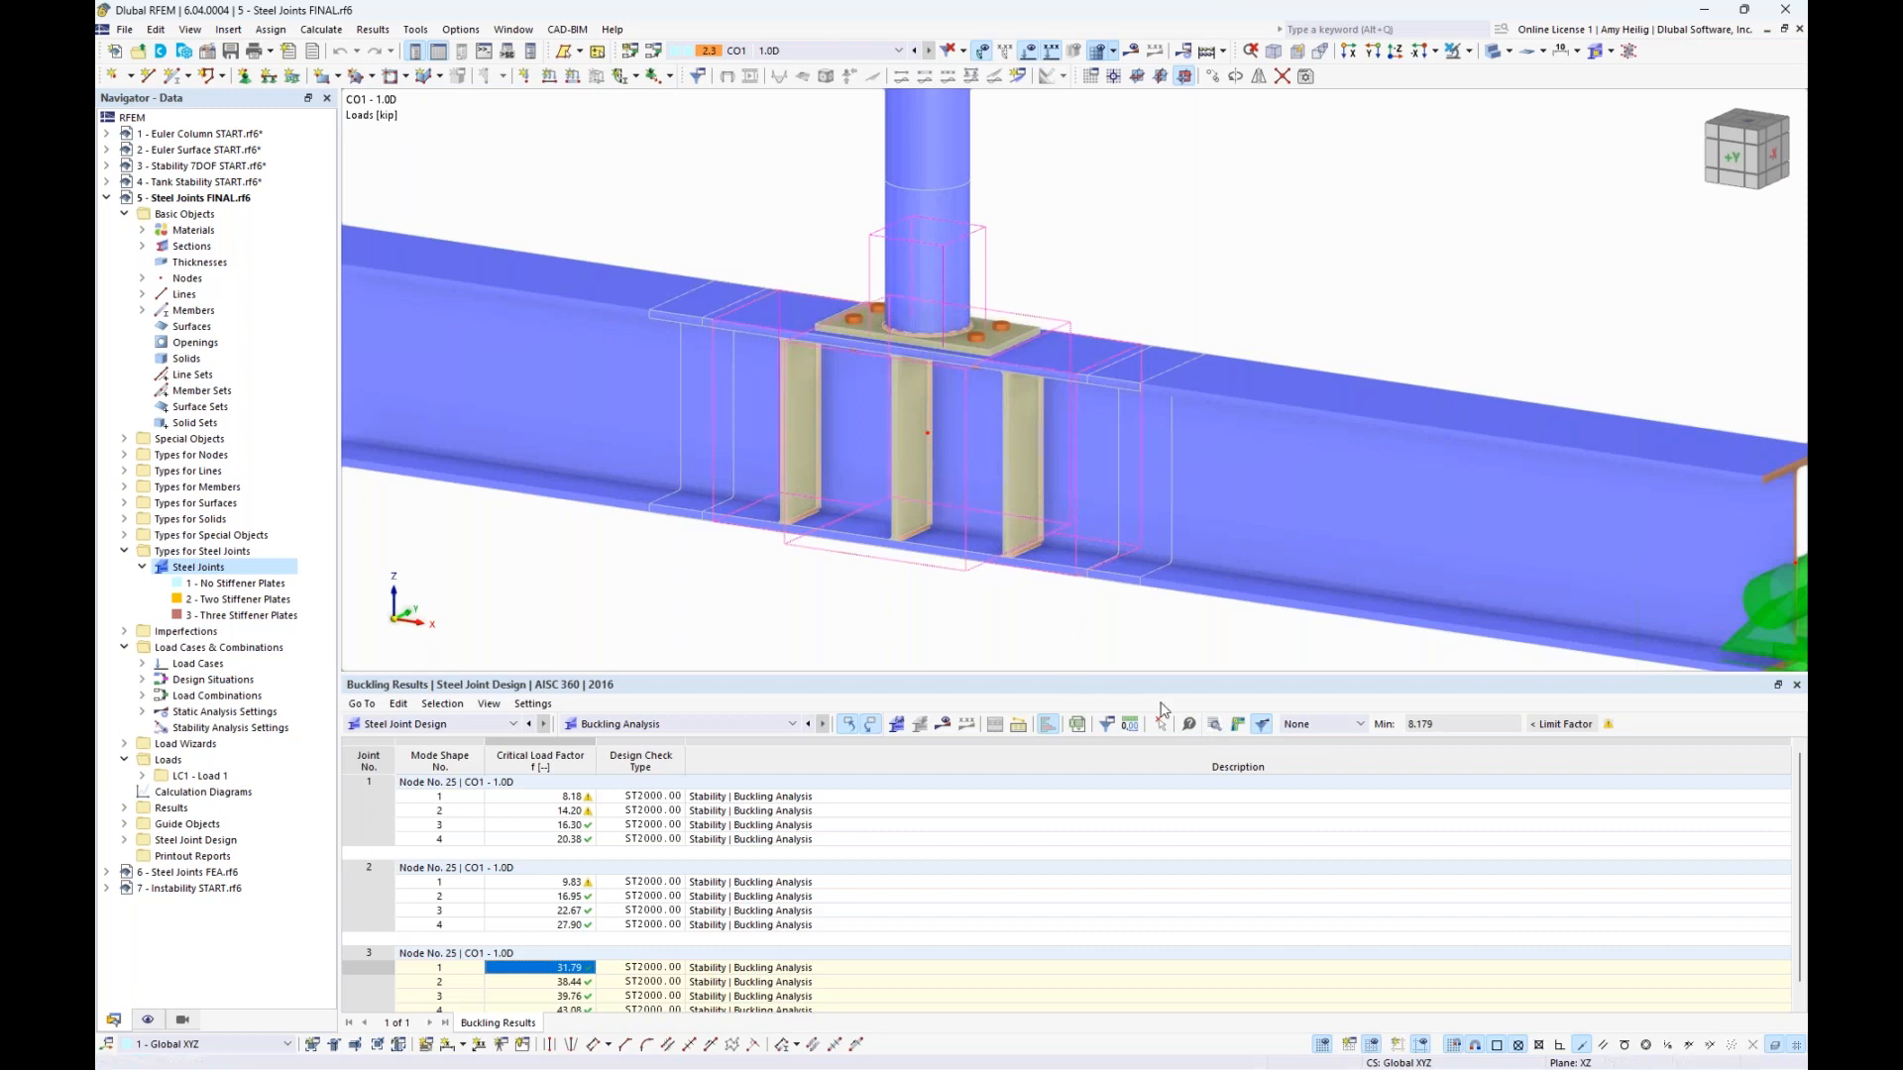
{"action": "left_click", "coordinate": [1238, 725]}
{"action": "left_click_drag", "start_coordinate": [919, 176], "coordinate": [969, 138]}
{"action": "left_click", "coordinate": [483, 806]}
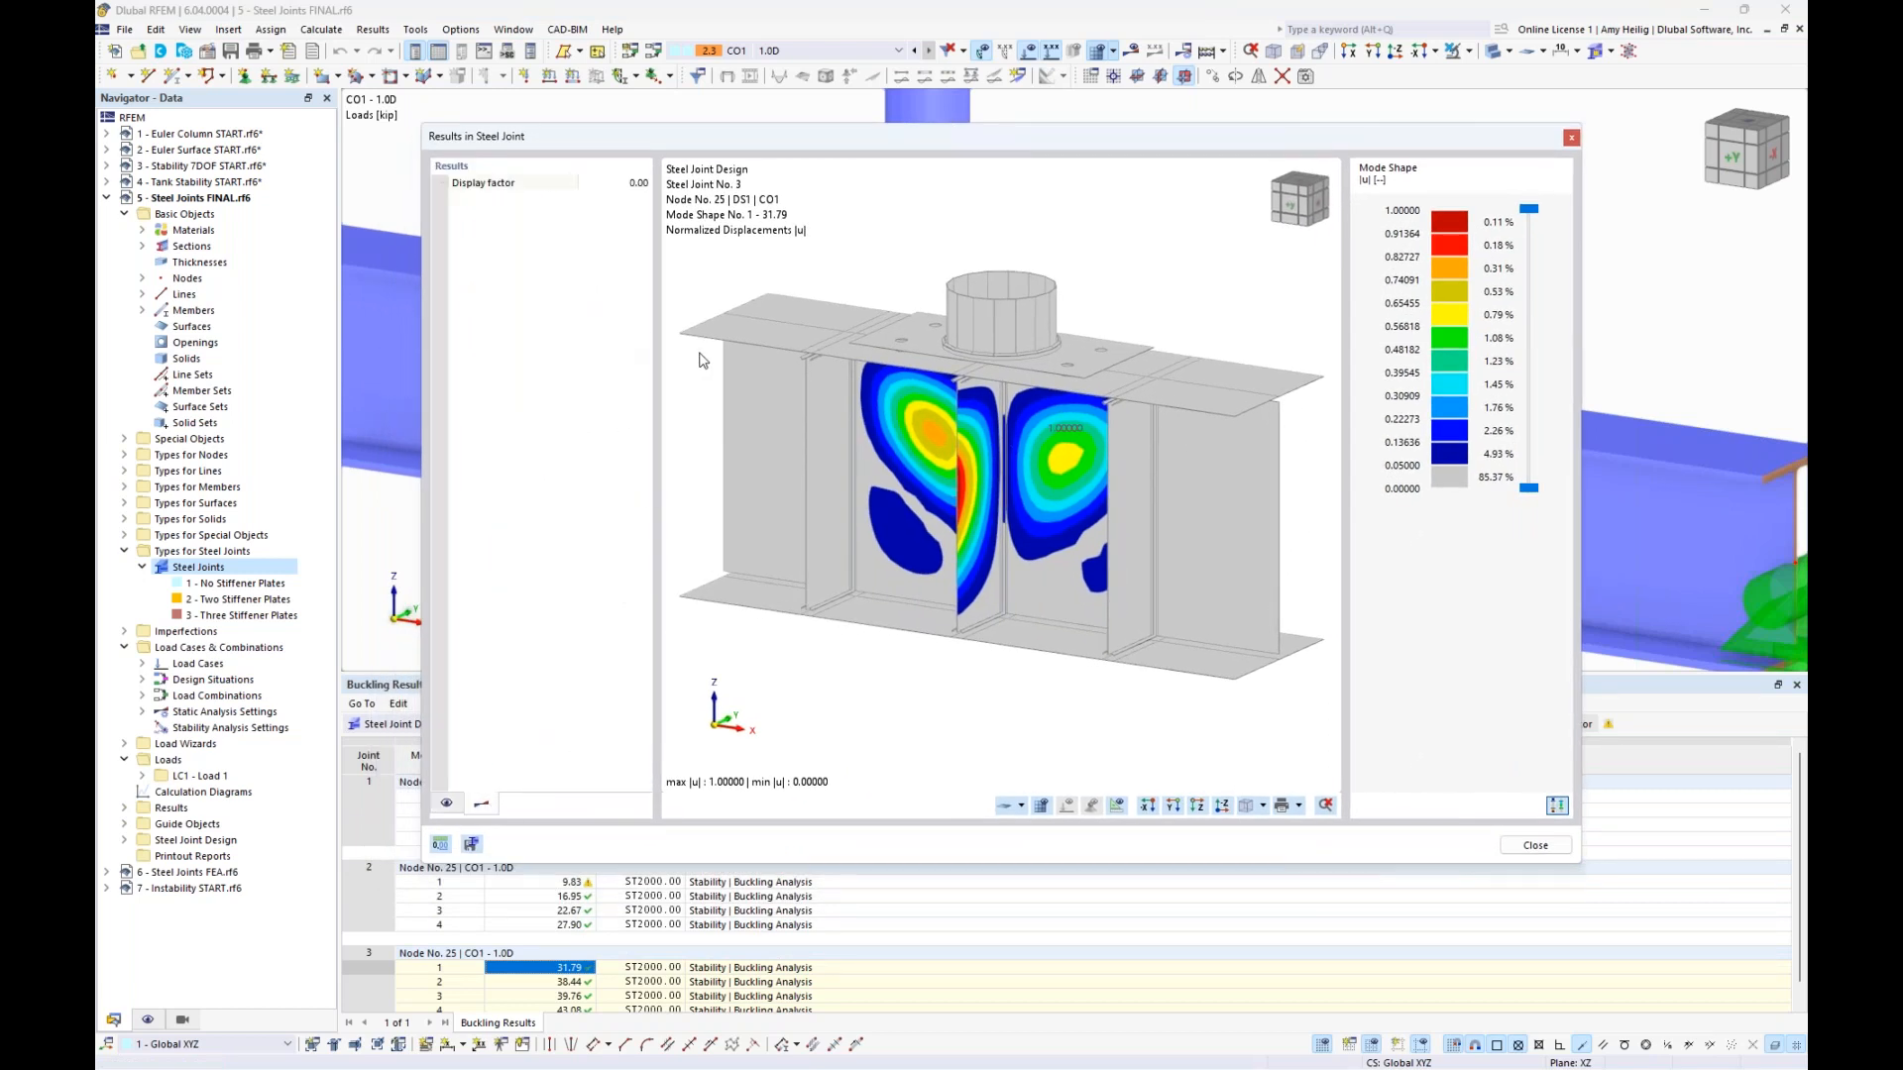
{"action": "left_click", "coordinate": [610, 184]}
{"action": "type", "text": "0.1"}
{"action": "key", "text": "Return"}
{"action": "middle_click_drag", "start_coordinate": [957, 464], "coordinate": [961, 552], "text": "ctrl"}
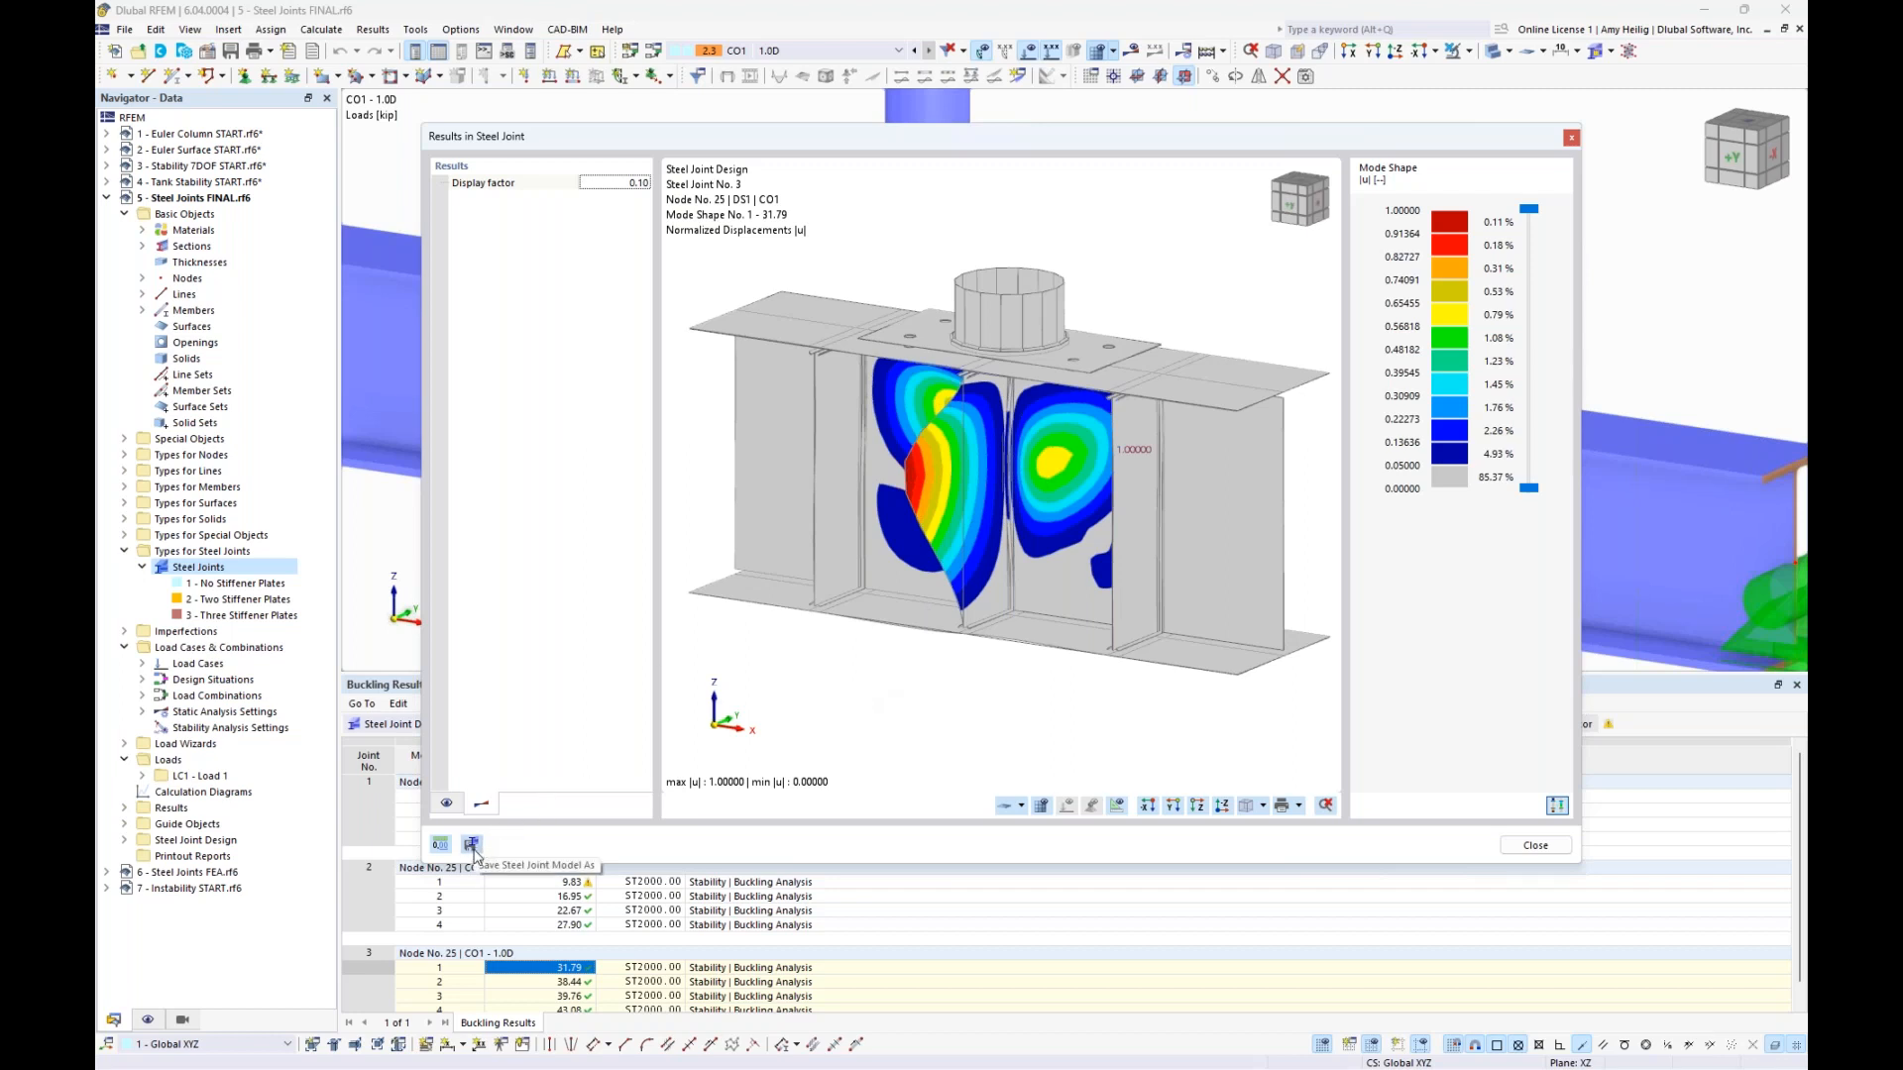
{"action": "left_click", "coordinate": [1535, 846]}
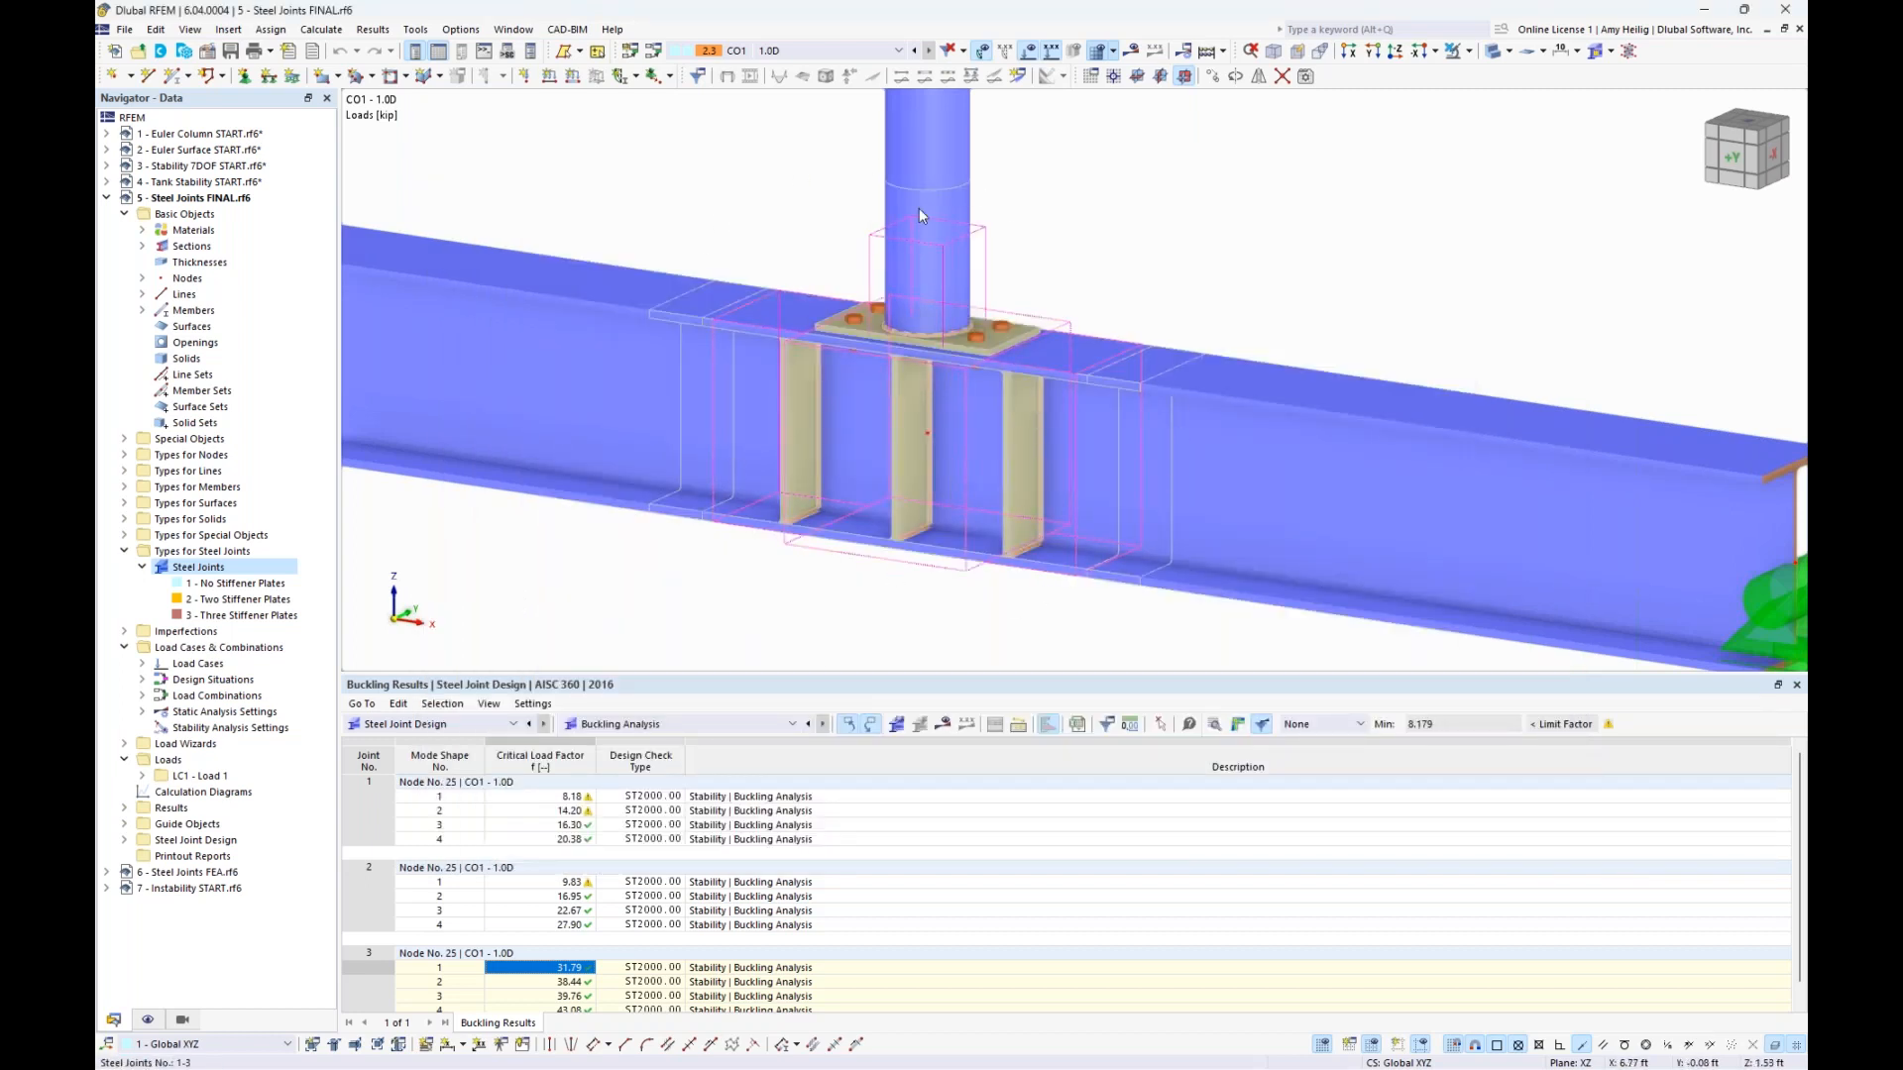
Switch to the 6 - Steel Joints FEA model and enlarge the model view above the materials table
{"action": "left_click", "coordinate": [540, 30]}
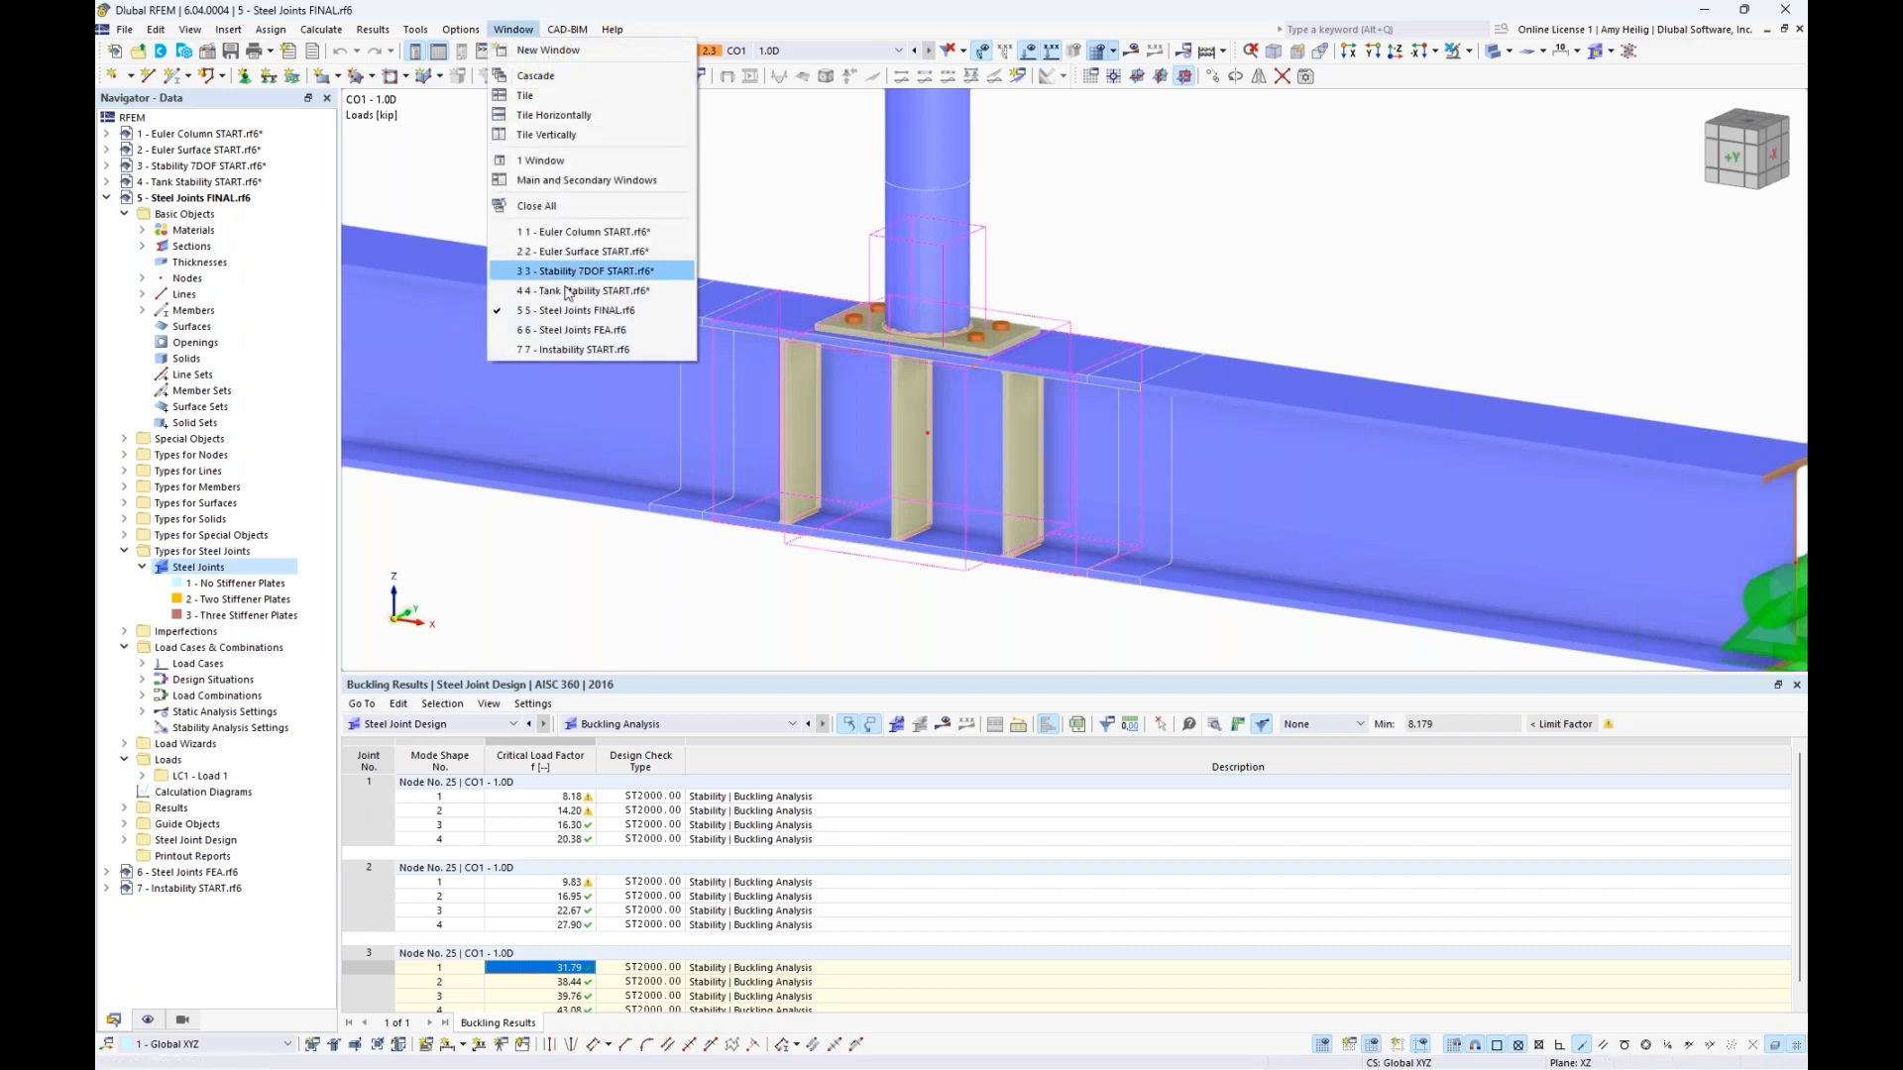
{"action": "left_click", "coordinate": [555, 339]}
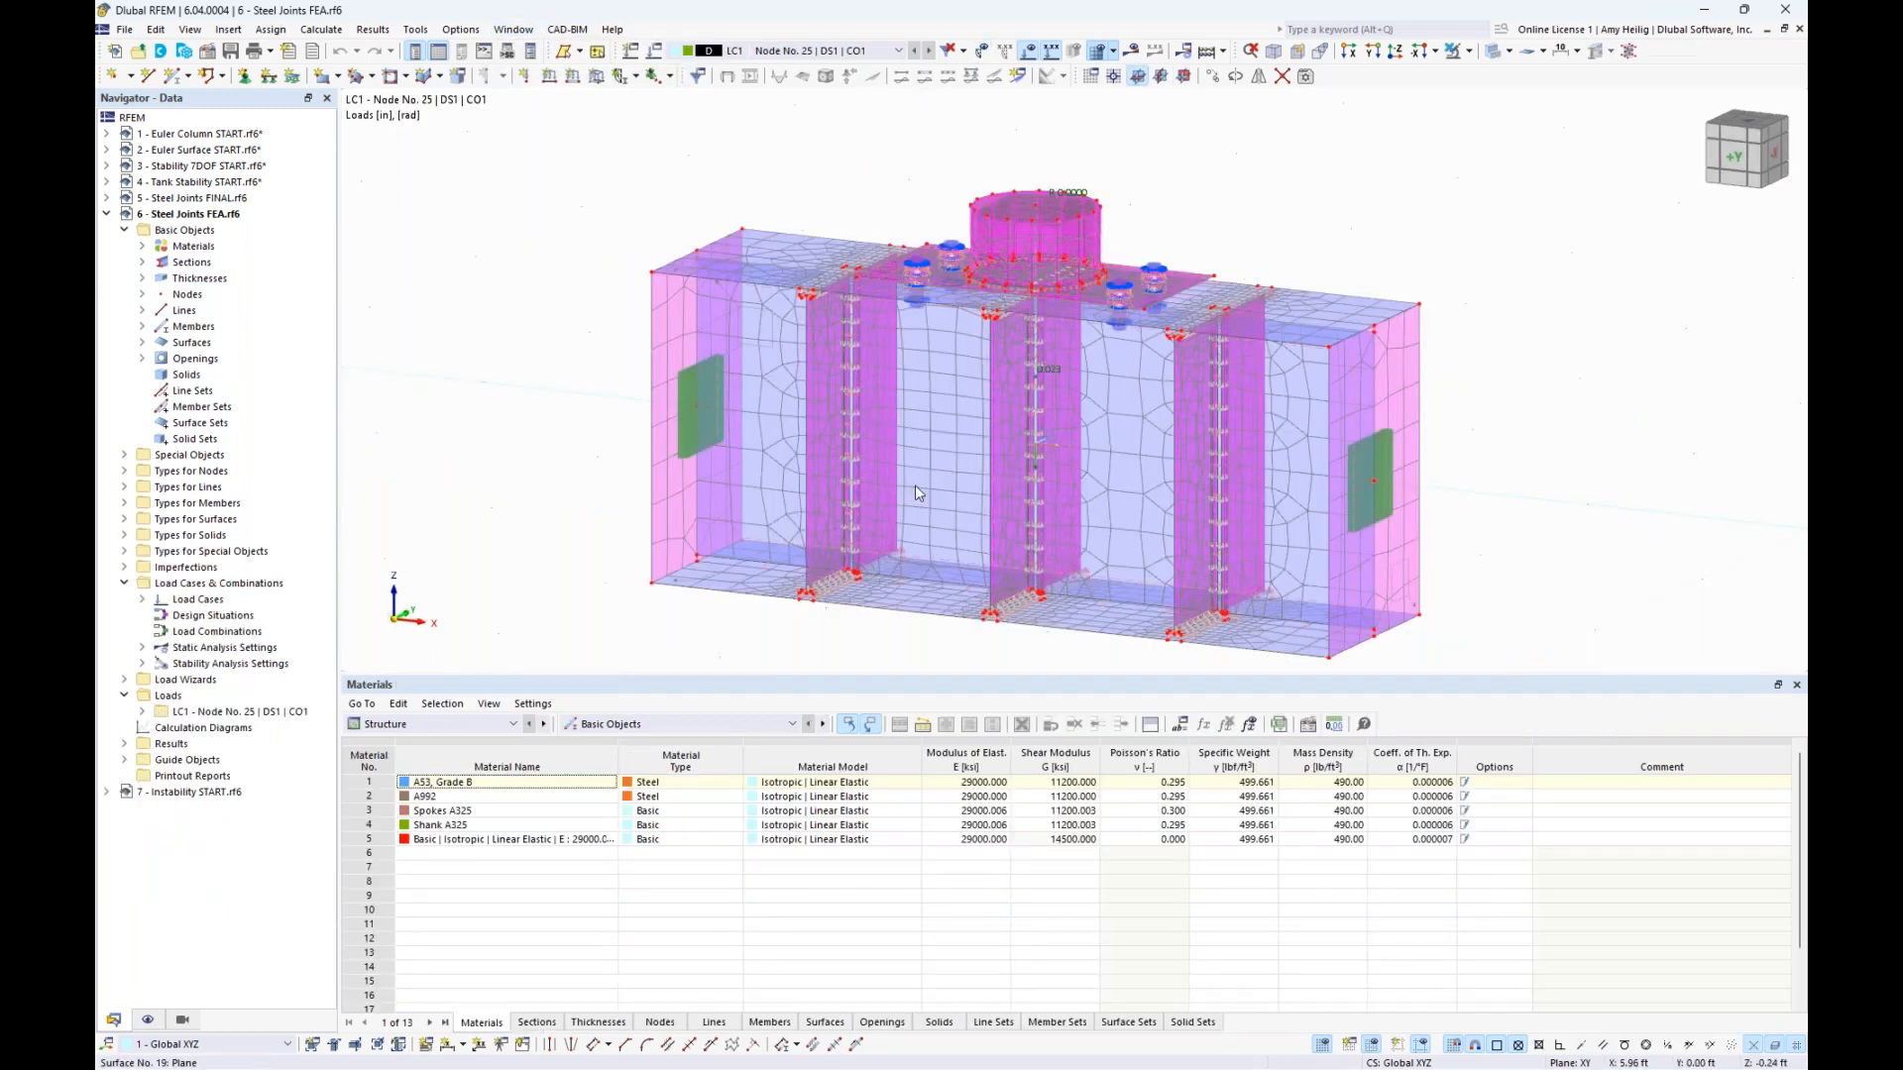
{"action": "middle_click_drag", "start_coordinate": [1509, 448], "coordinate": [1448, 424]}
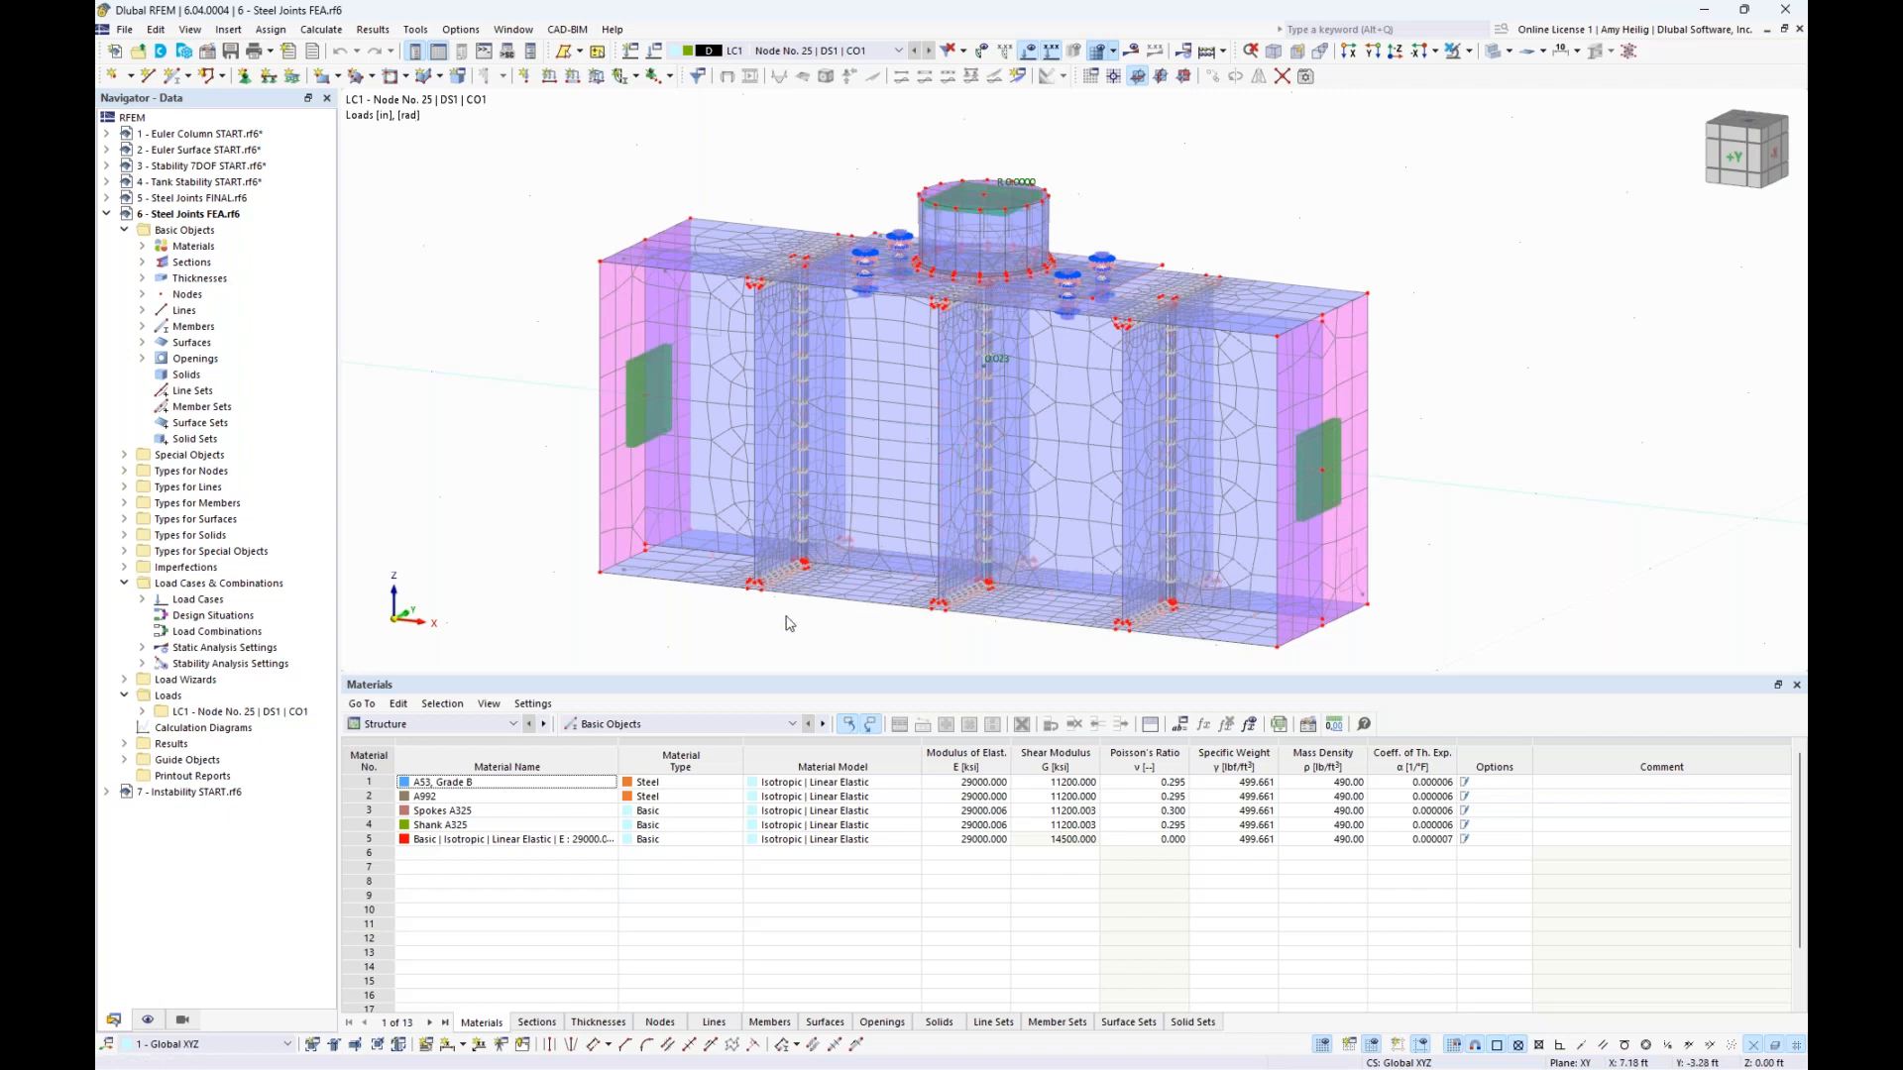
{"action": "left_click_drag", "start_coordinate": [811, 675], "coordinate": [797, 768]}
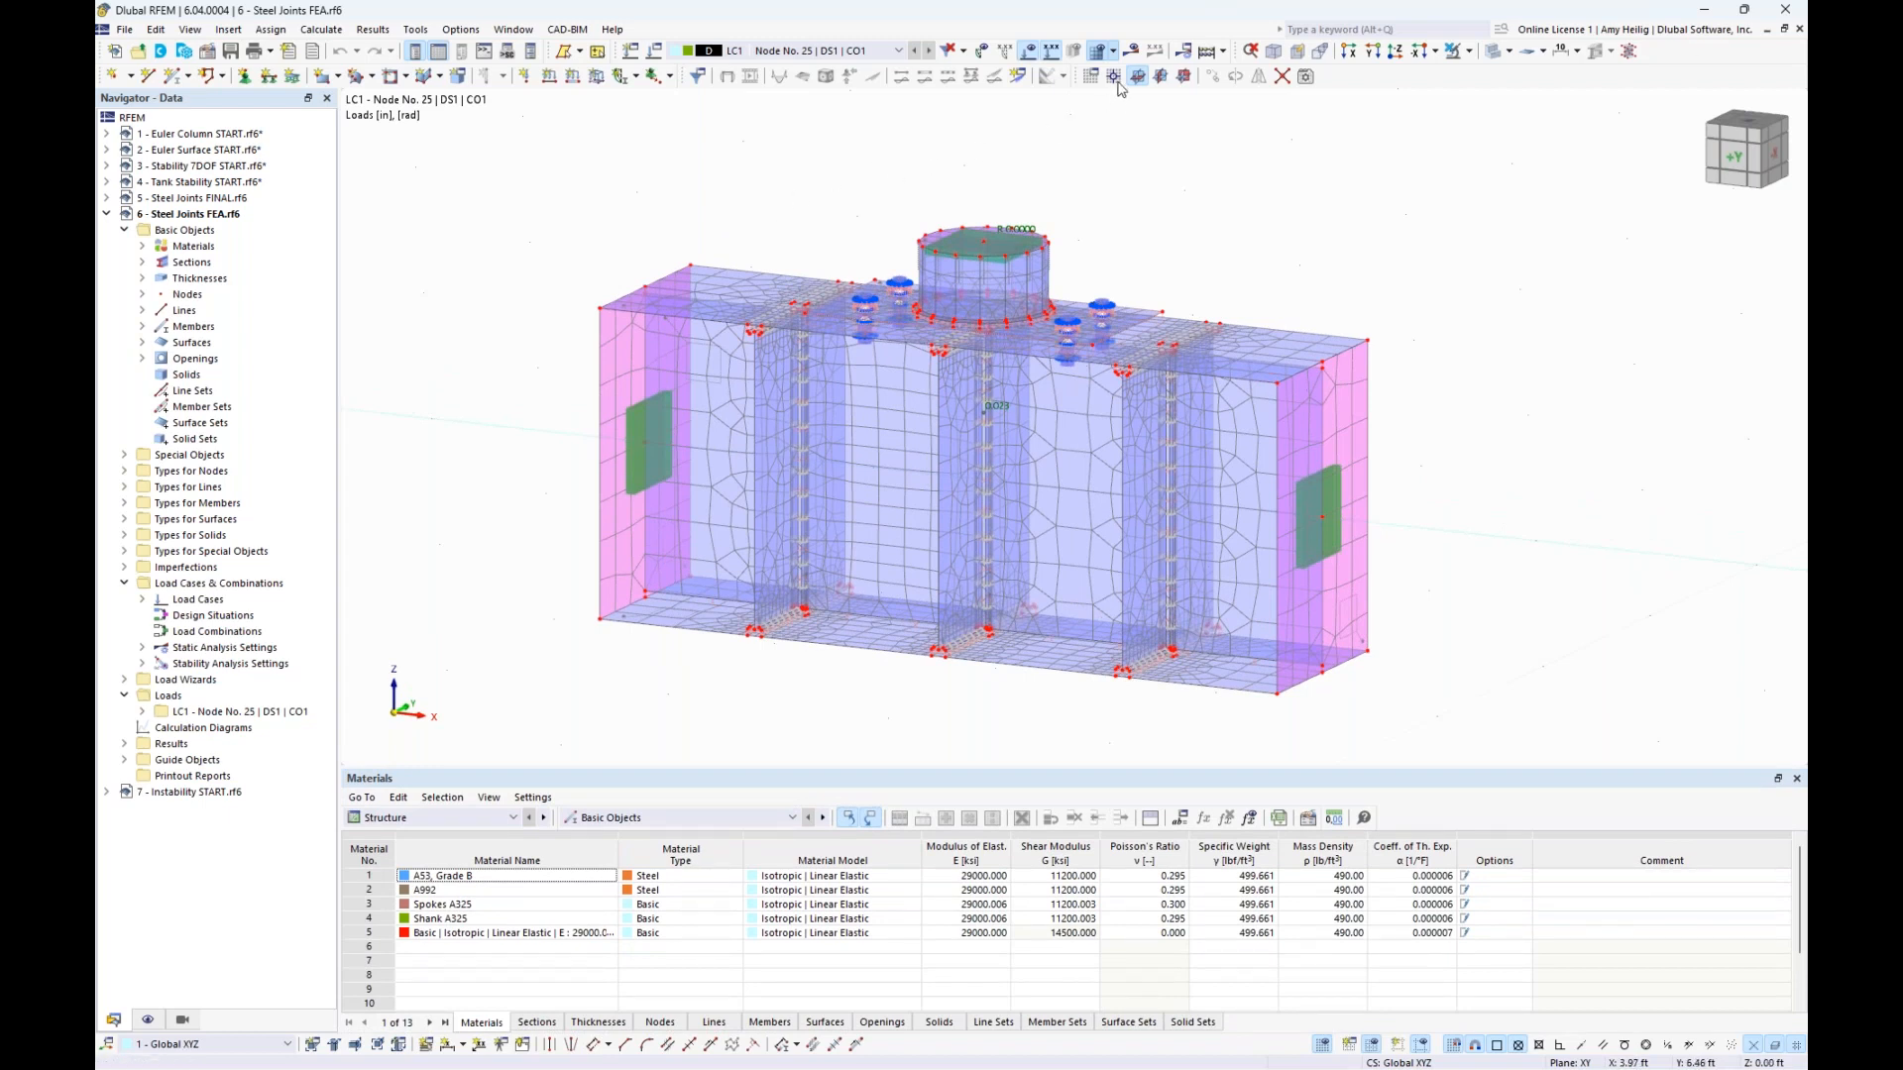
Display the joint model's stability results, list the critical load factors in the results table, and examine mode shape 1
{"action": "left_click", "coordinate": [1132, 52]}
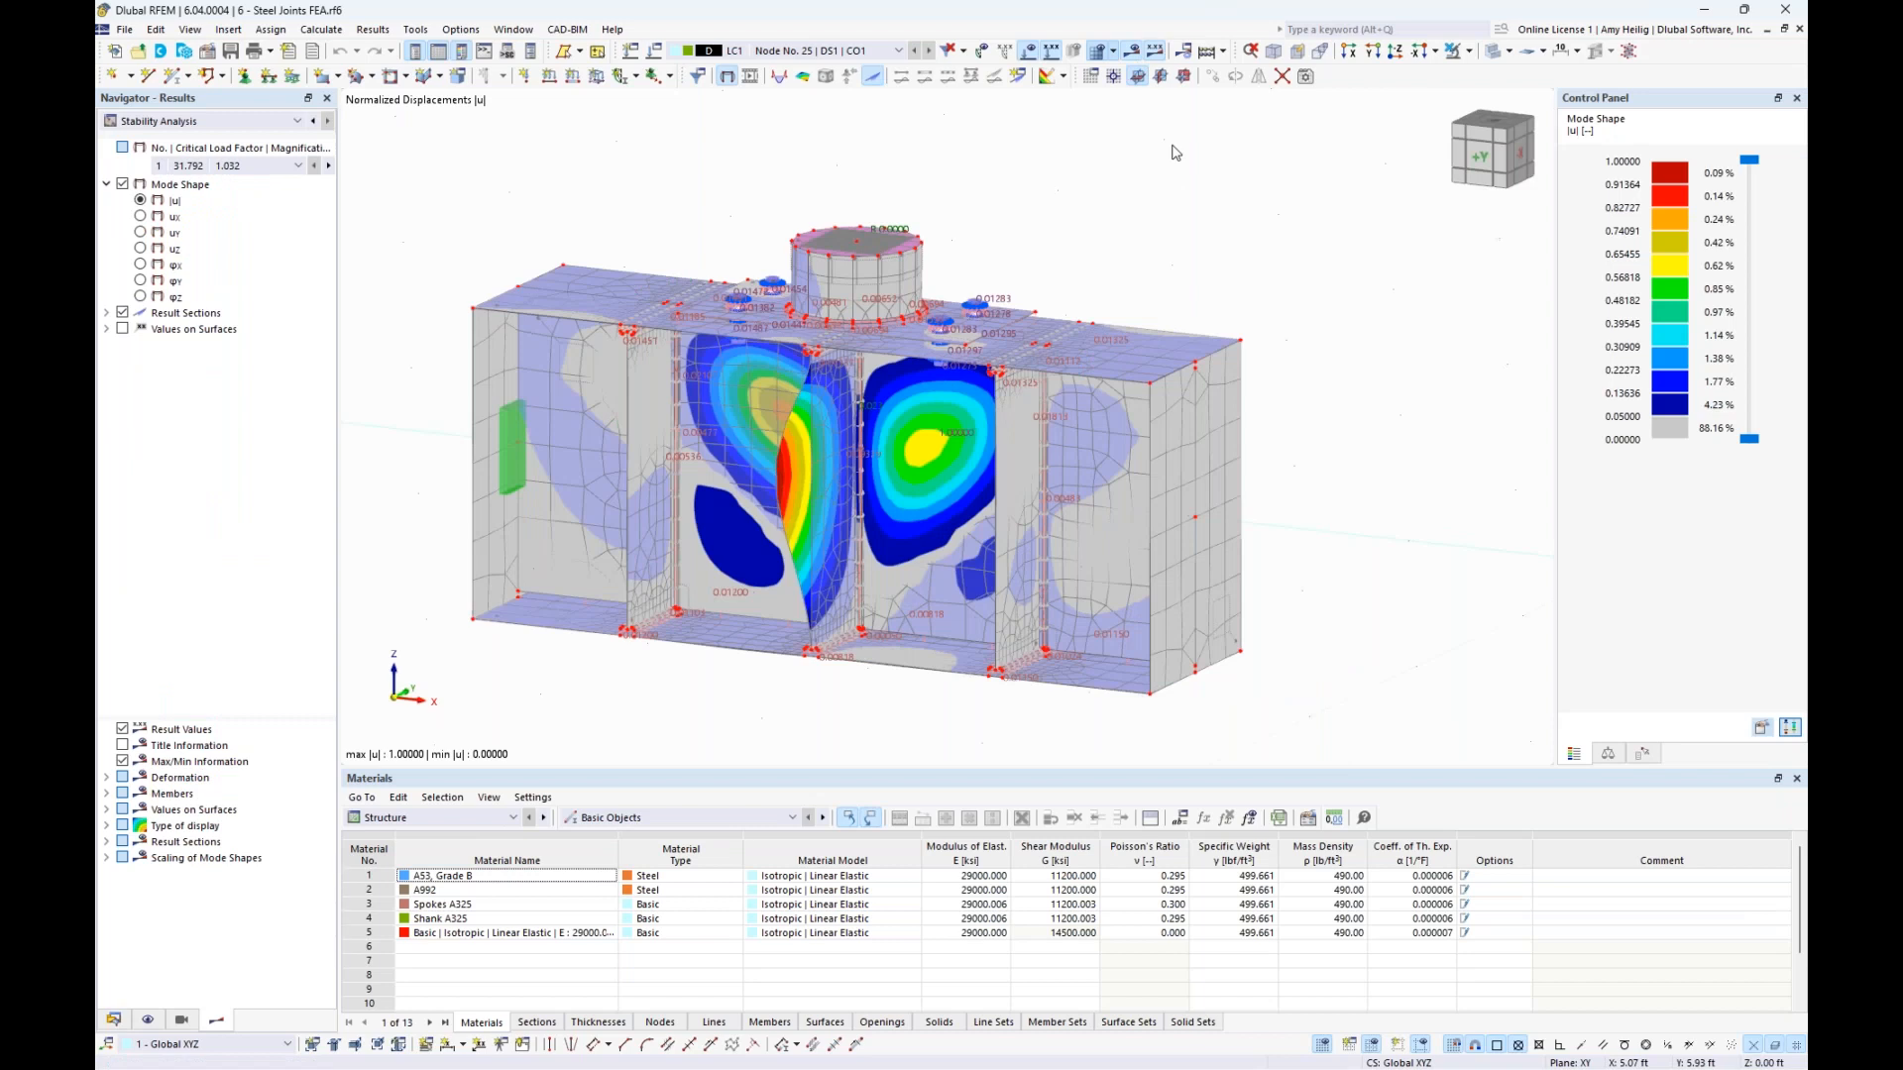
{"action": "middle_click_drag", "start_coordinate": [1098, 243], "coordinate": [1136, 234]}
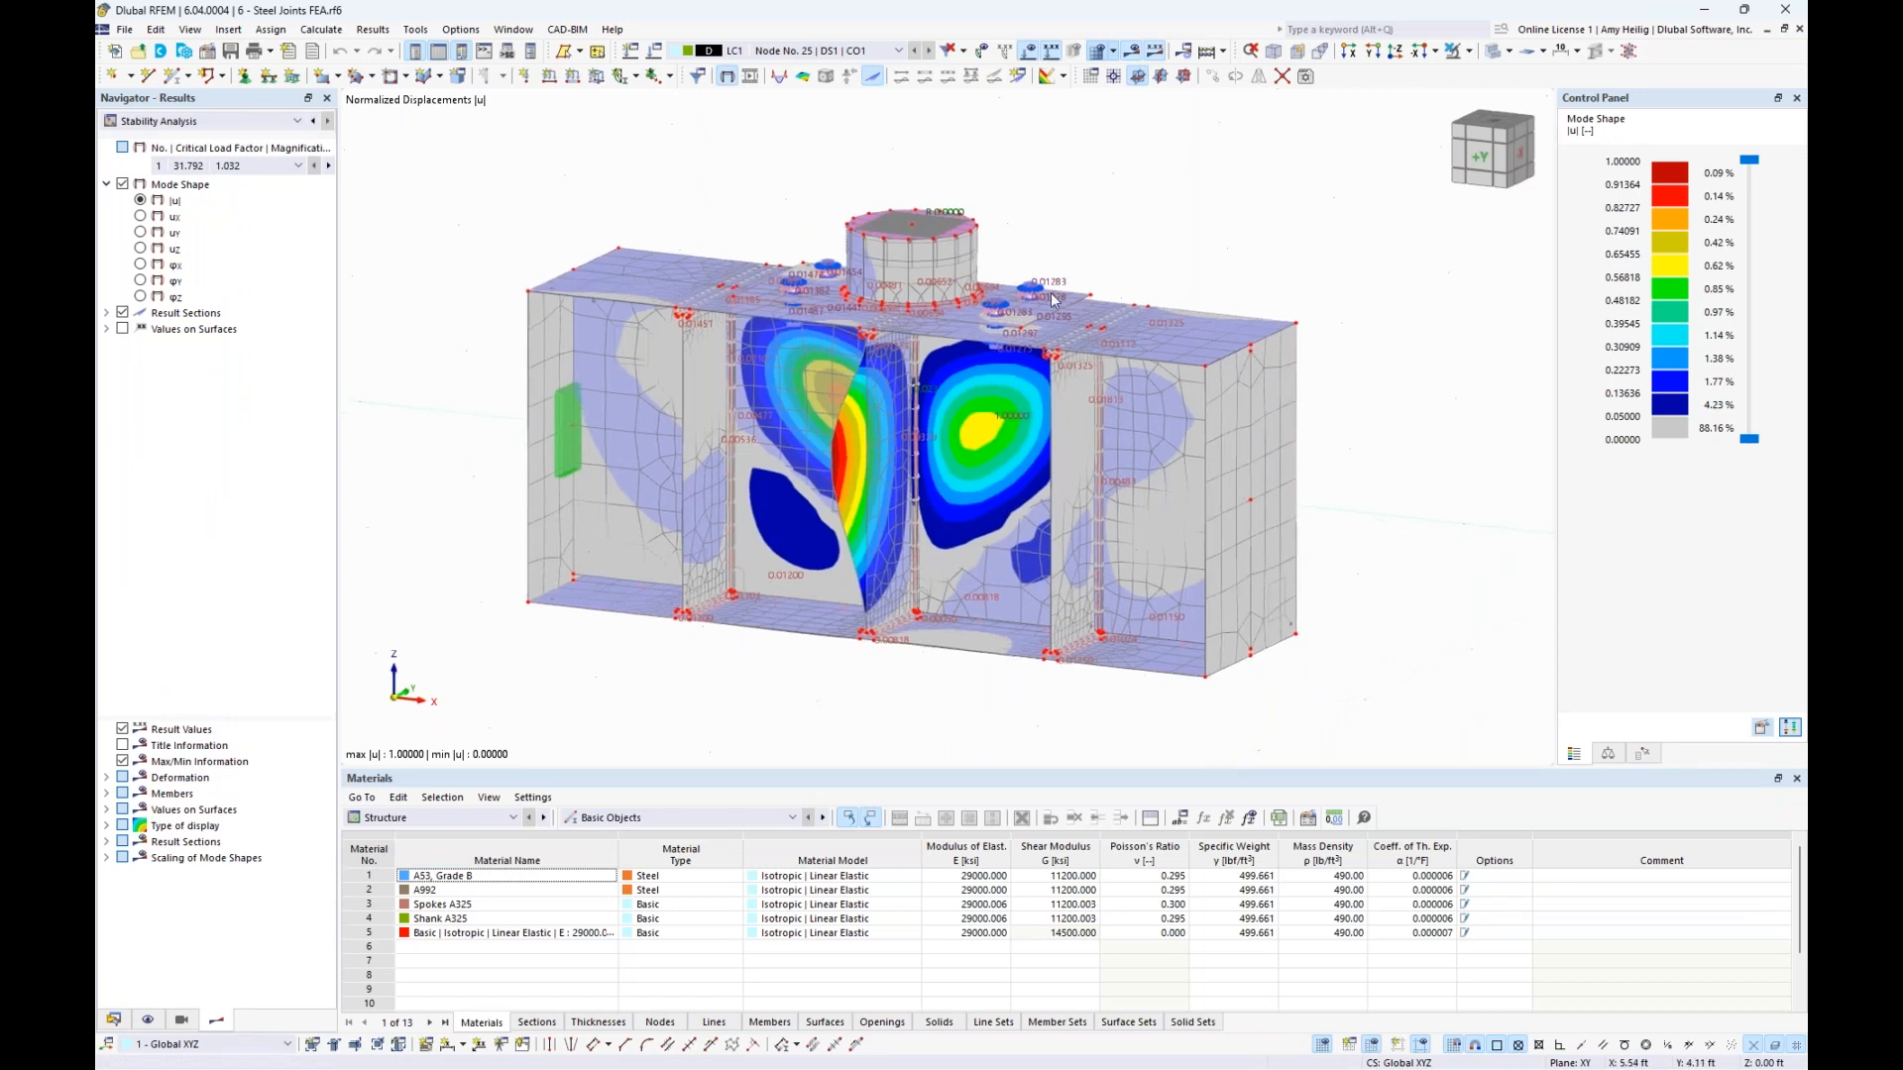
{"action": "left_click", "coordinate": [466, 816]}
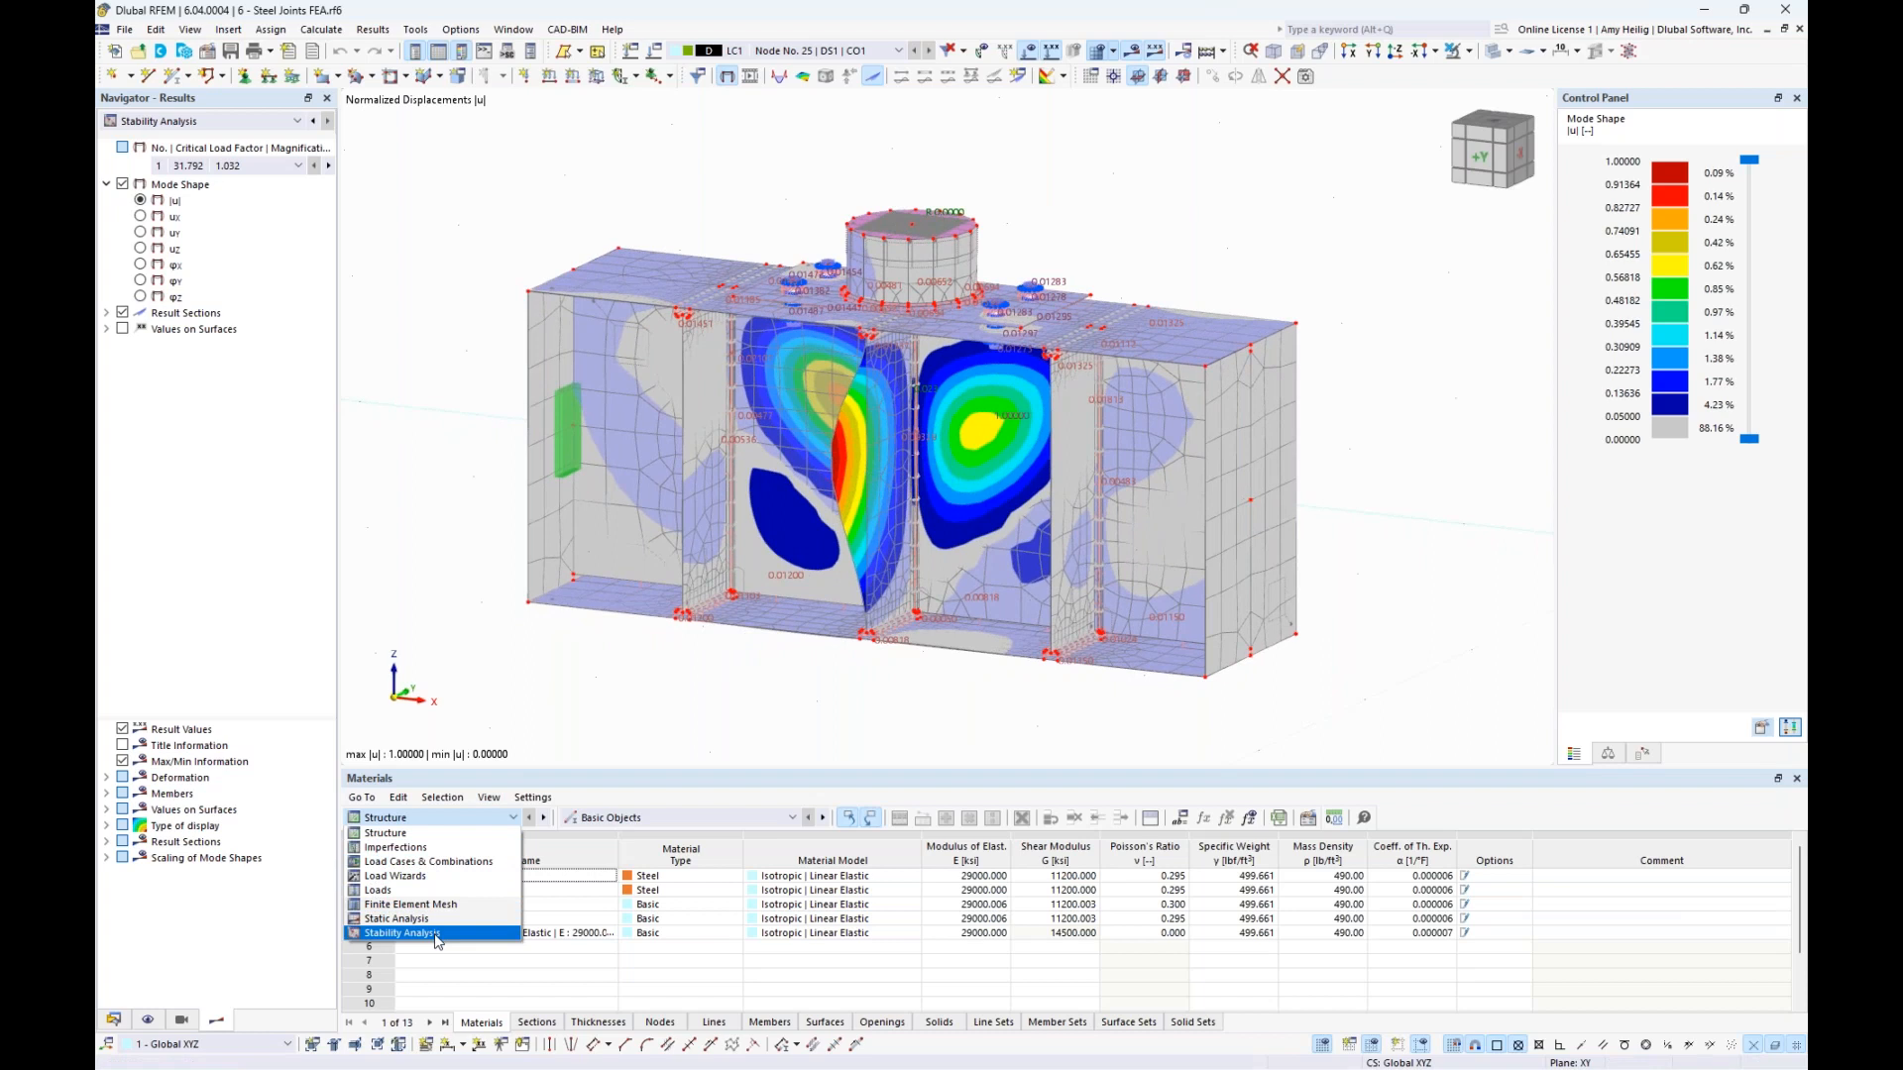
{"action": "left_click", "coordinate": [436, 940]}
{"action": "left_click", "coordinate": [472, 878]}
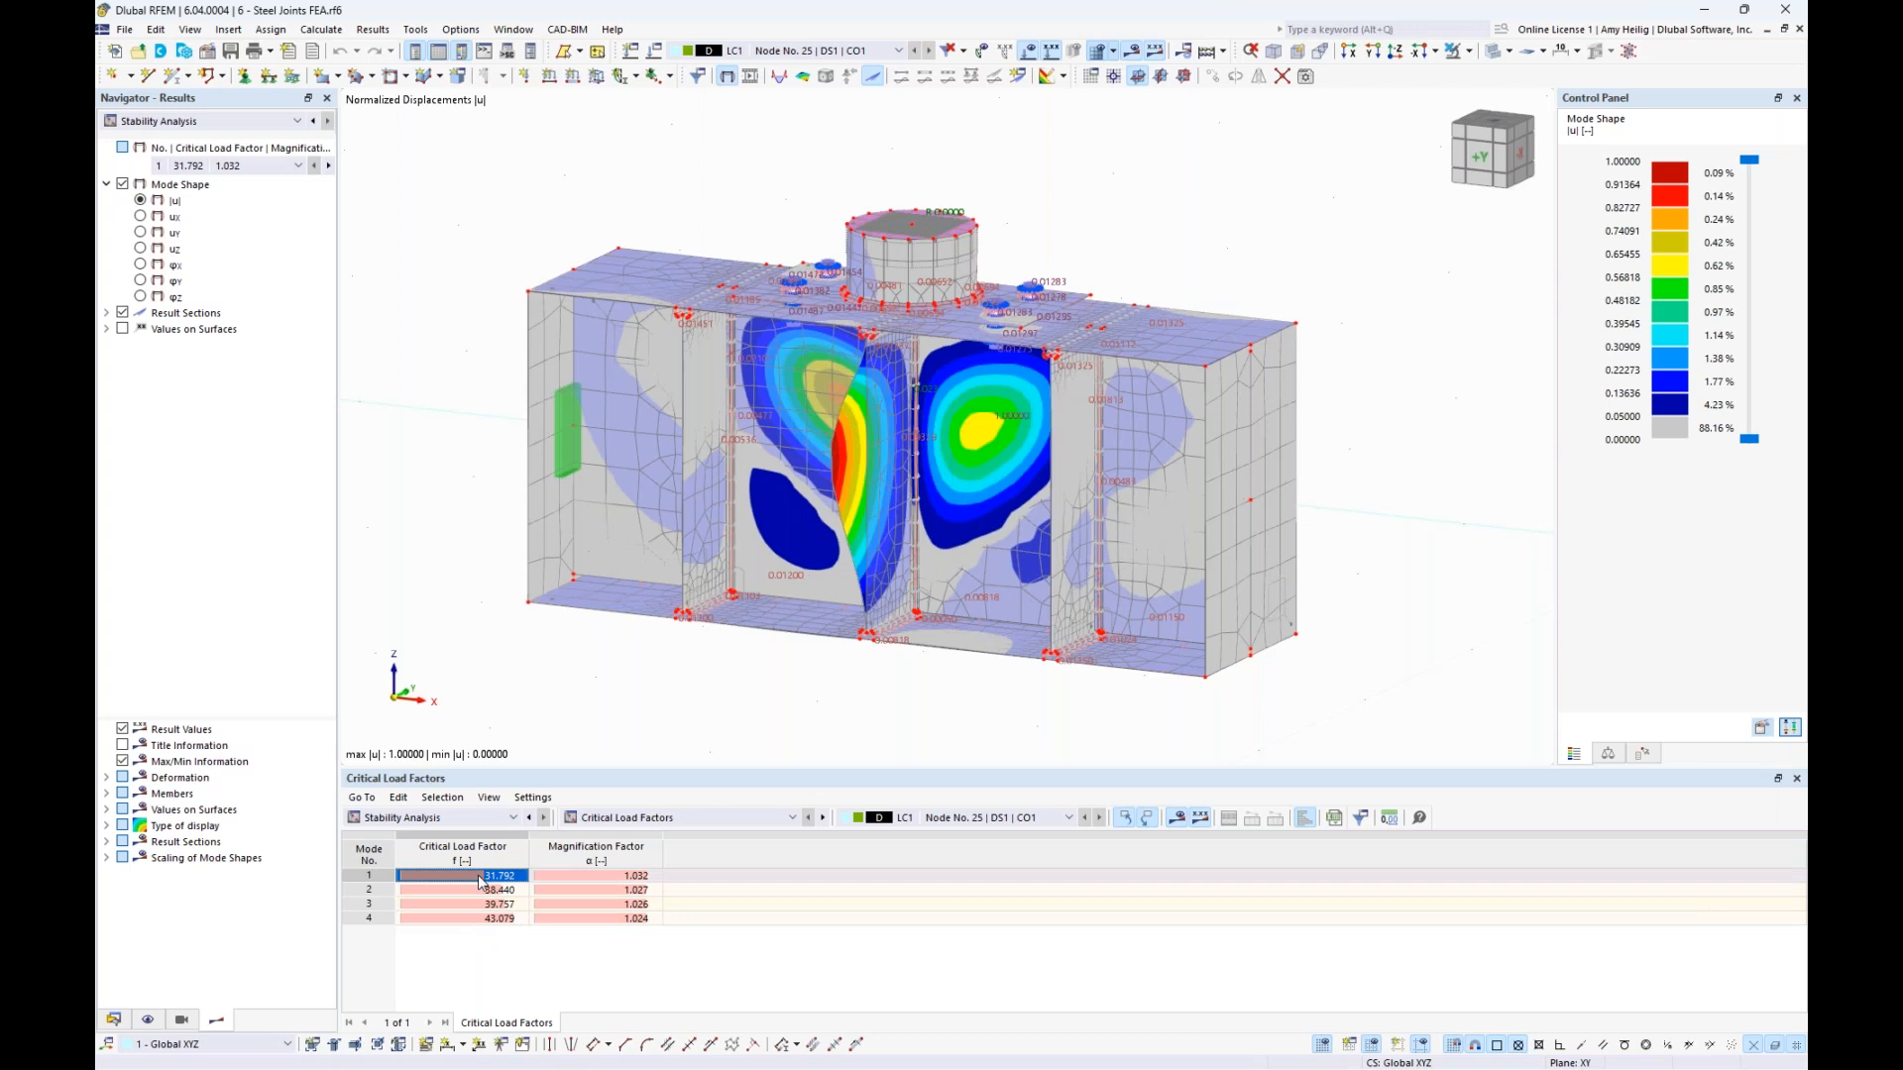
{"action": "middle_click_drag", "start_coordinate": [703, 682], "coordinate": [759, 690], "text": "ctrl"}
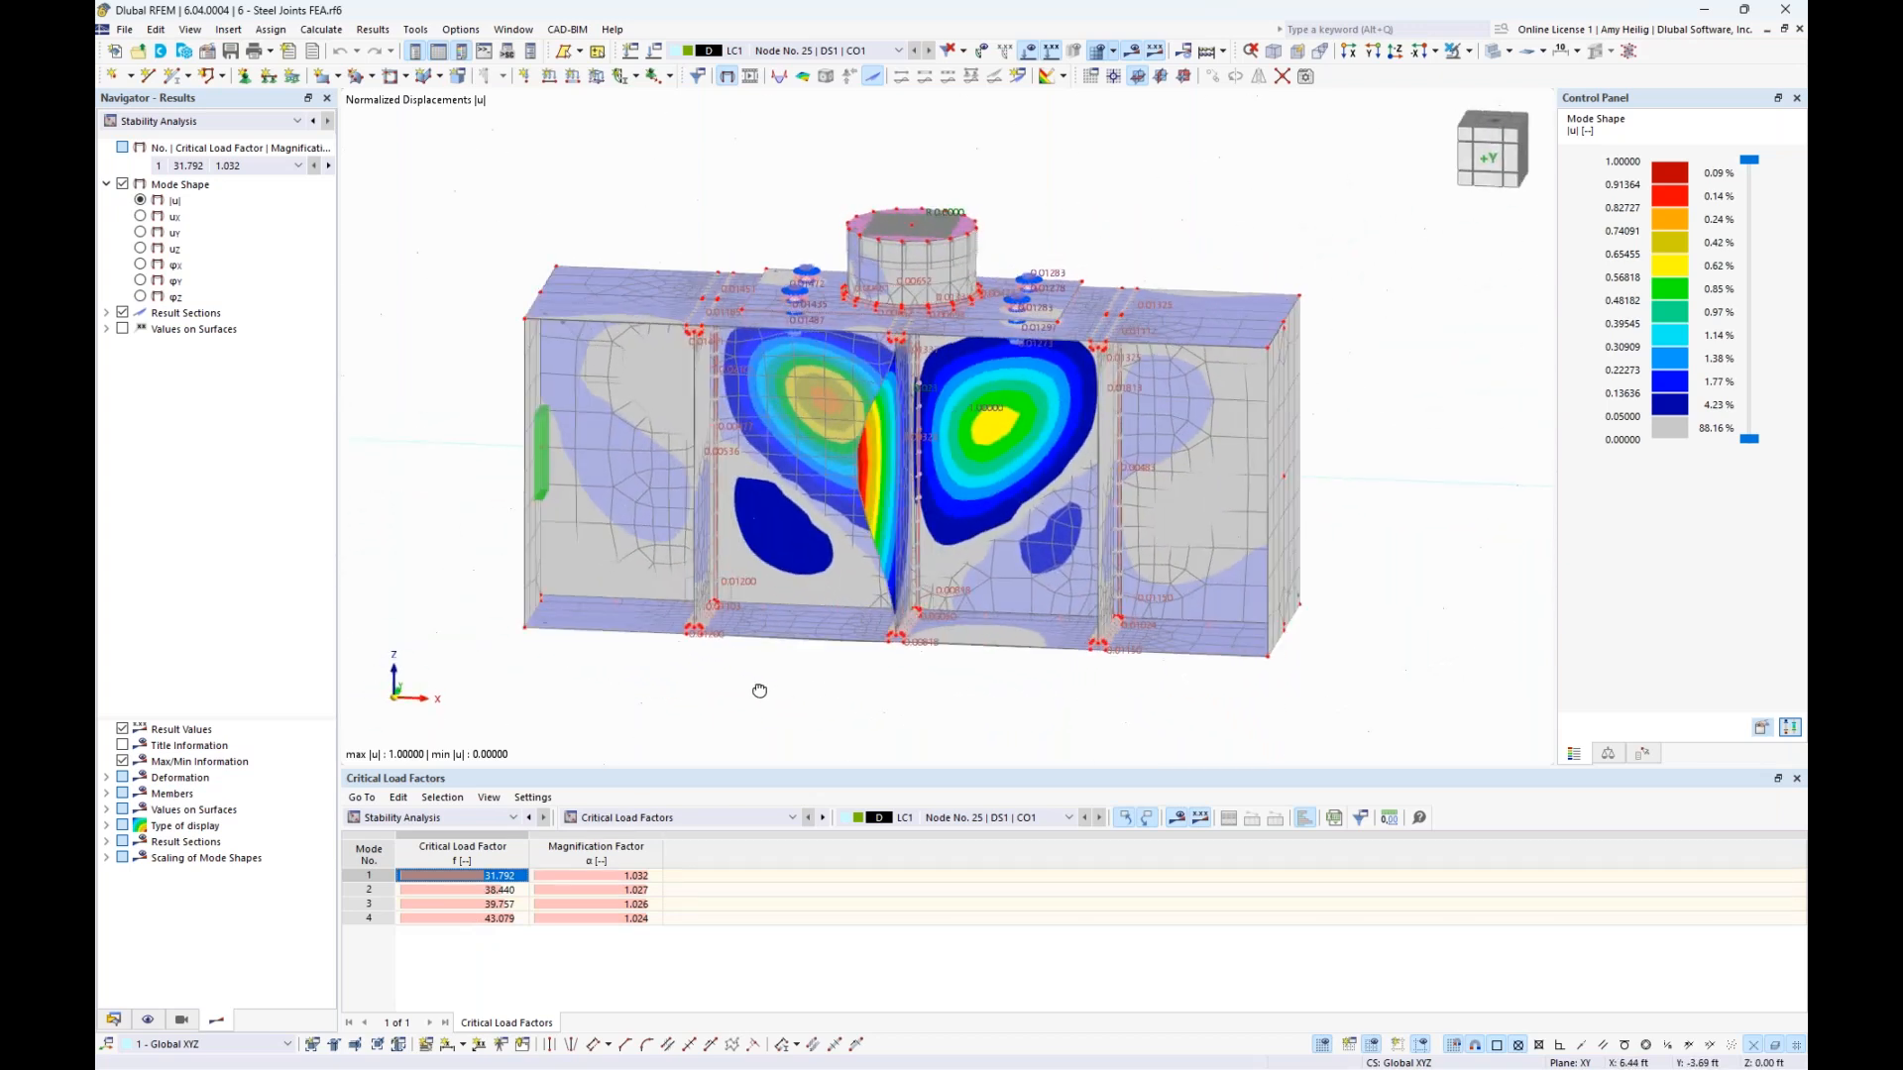
Display mode shapes 2 and 3 of the joint model and examine the plate buckling from both sides
{"action": "left_click", "coordinate": [502, 890]}
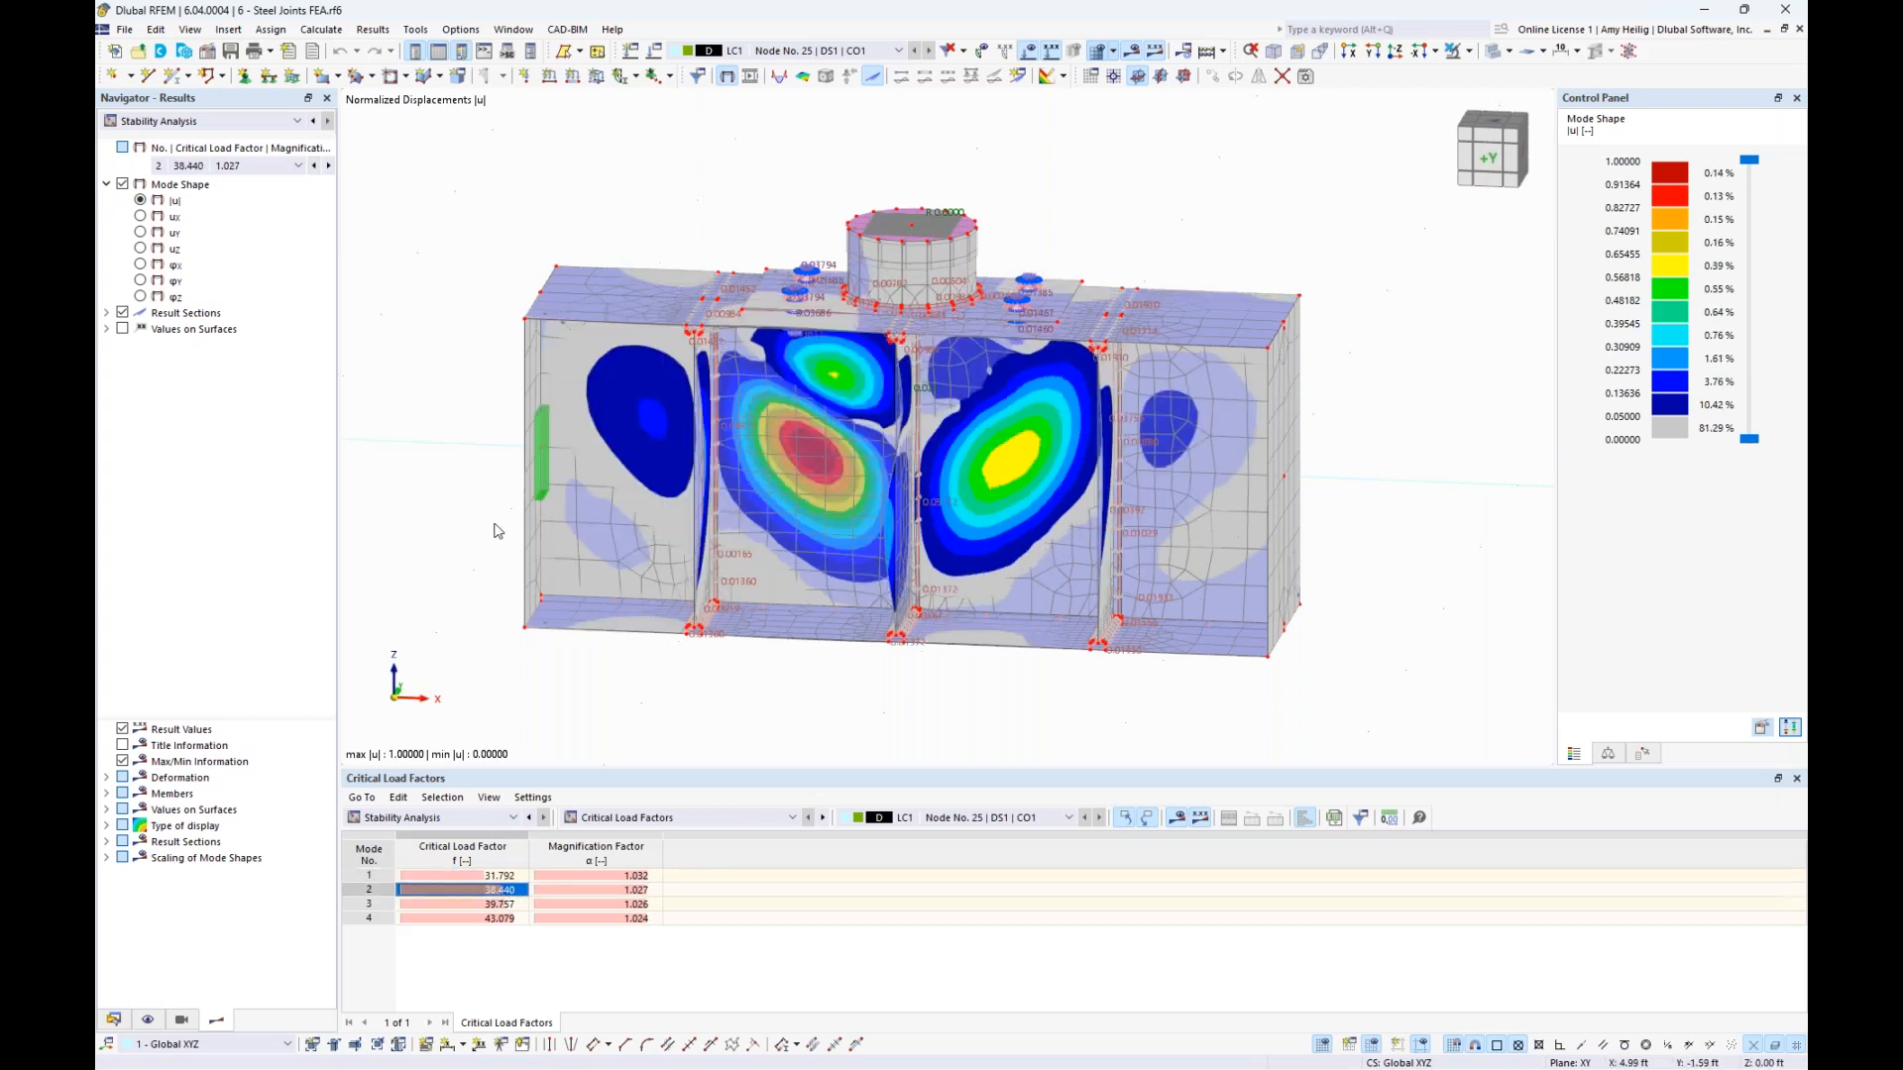
{"action": "middle_click_drag", "start_coordinate": [486, 491], "coordinate": [728, 436], "text": "ctrl"}
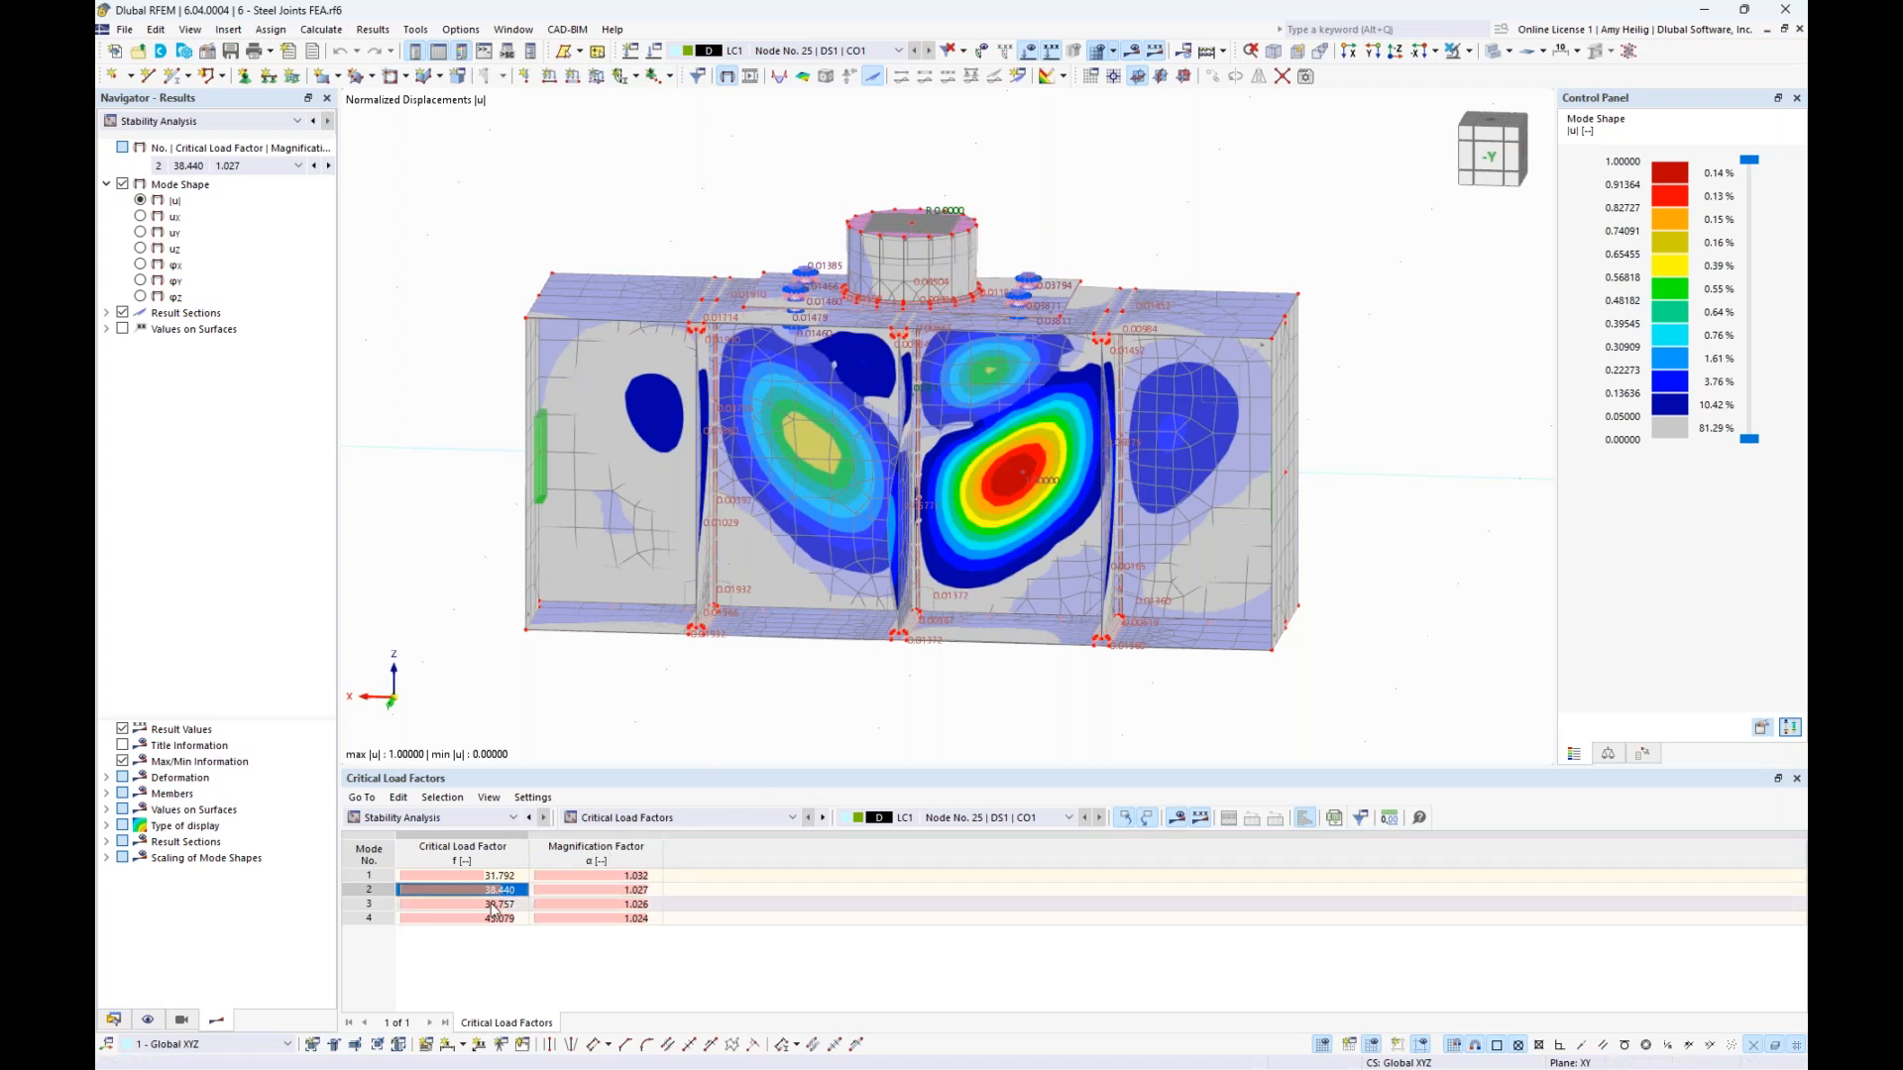
{"action": "left_click", "coordinate": [501, 904]}
{"action": "middle_click_drag", "start_coordinate": [1458, 513], "coordinate": [781, 537], "text": "ctrl"}
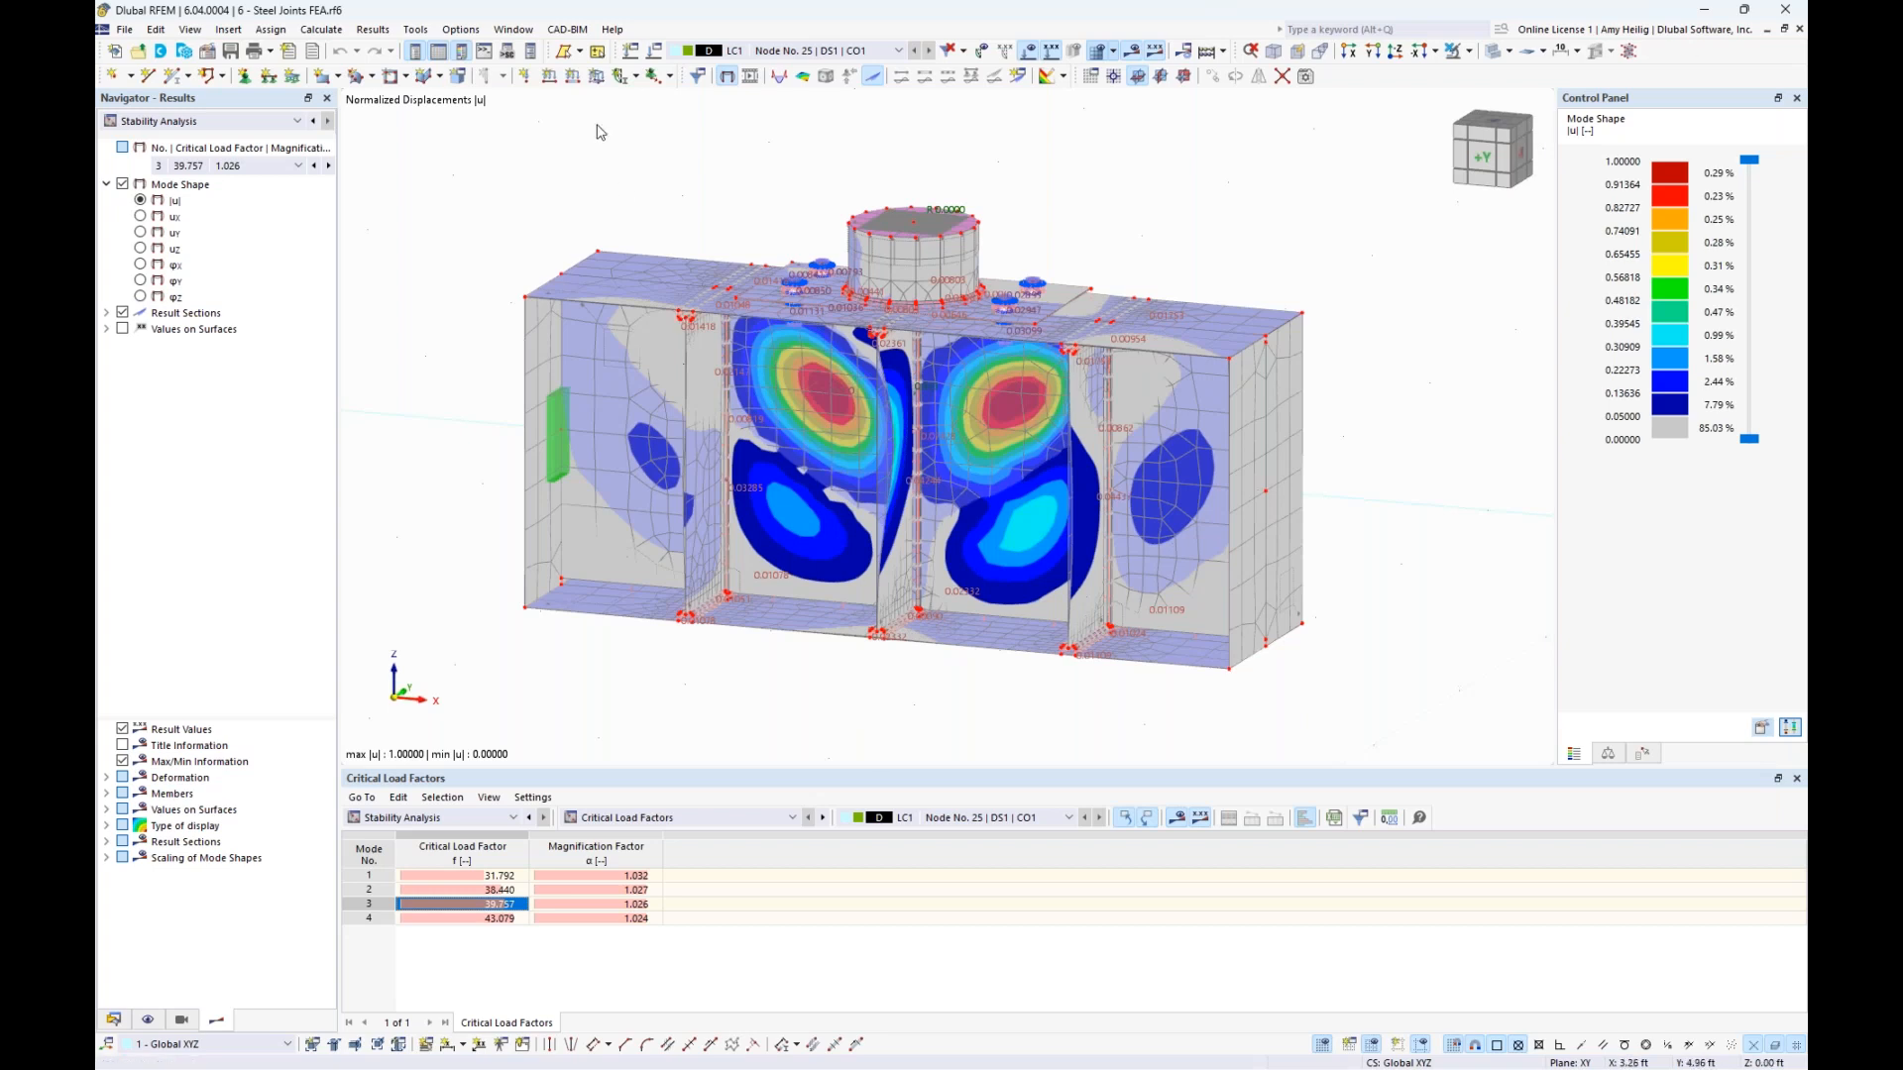
Switch to the 7 - Instability START model and centre the hall frame in the view
{"action": "left_click", "coordinate": [514, 30]}
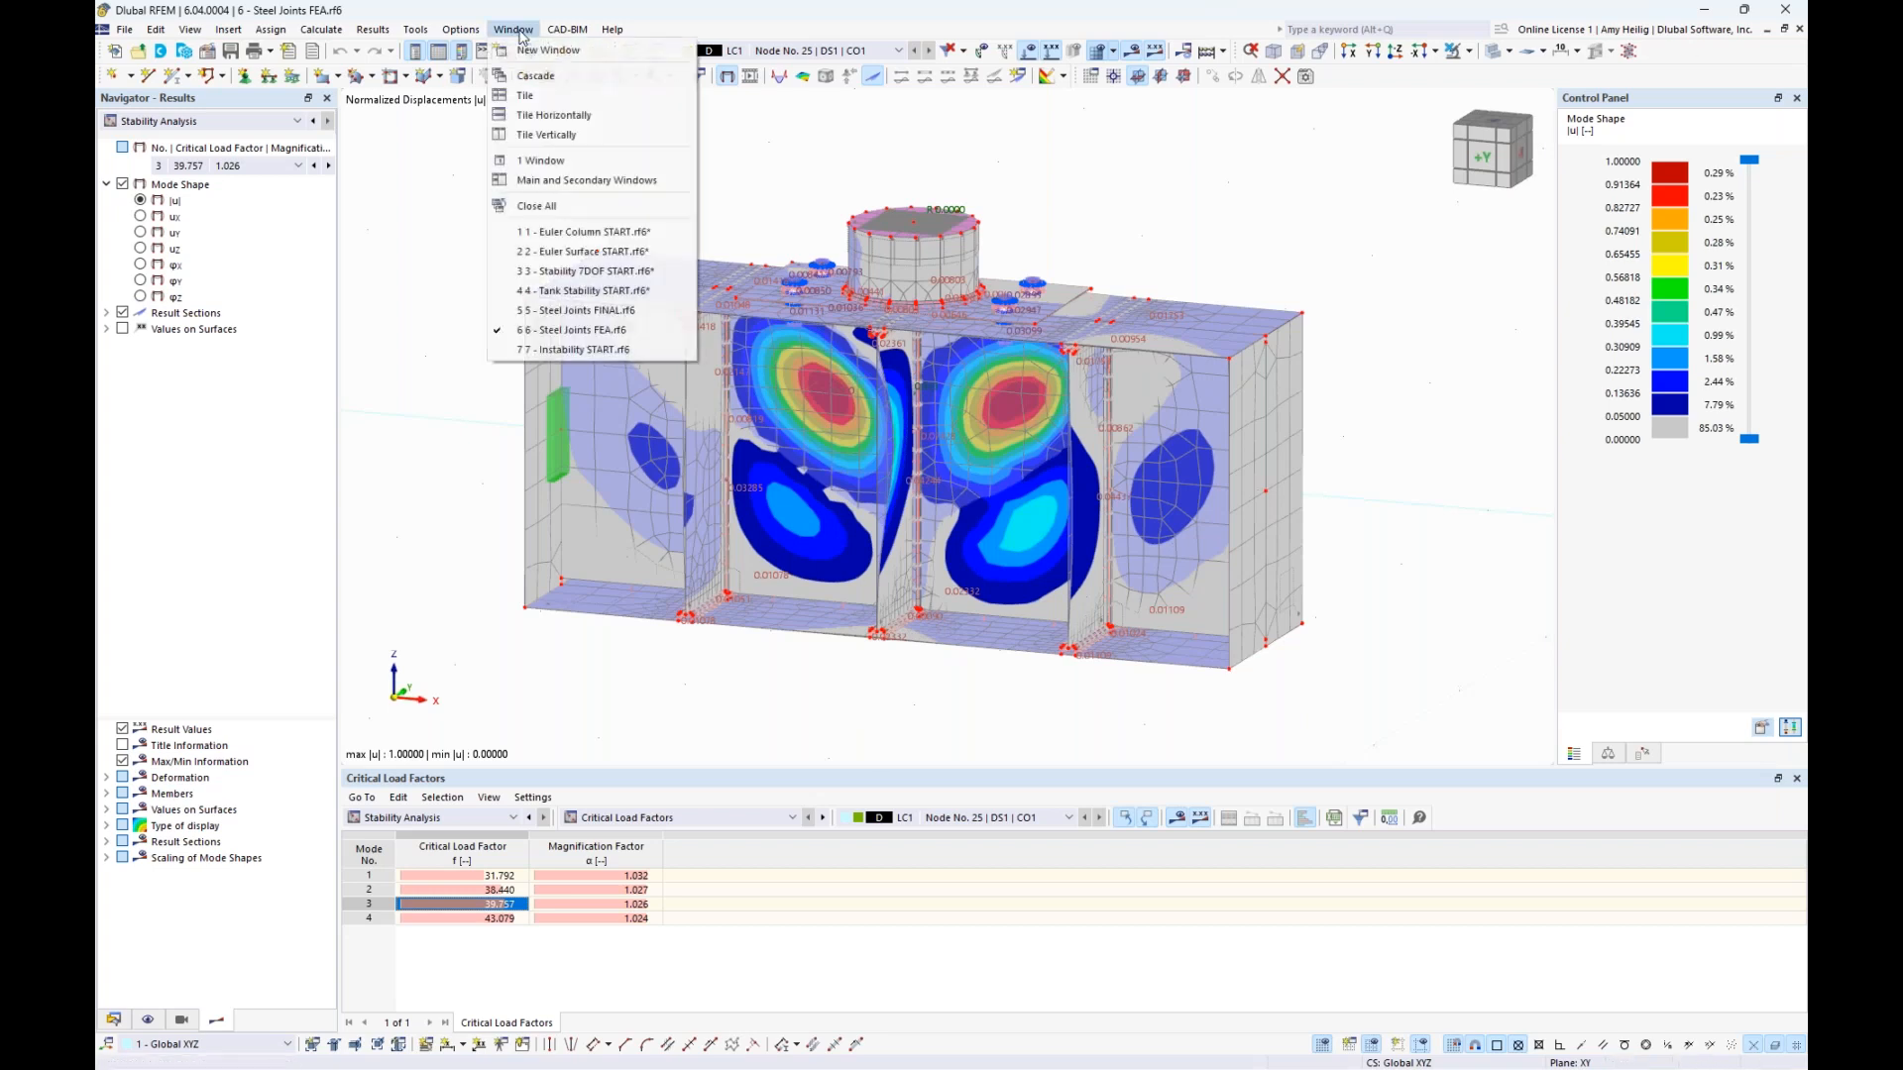
{"action": "left_click", "coordinate": [583, 352]}
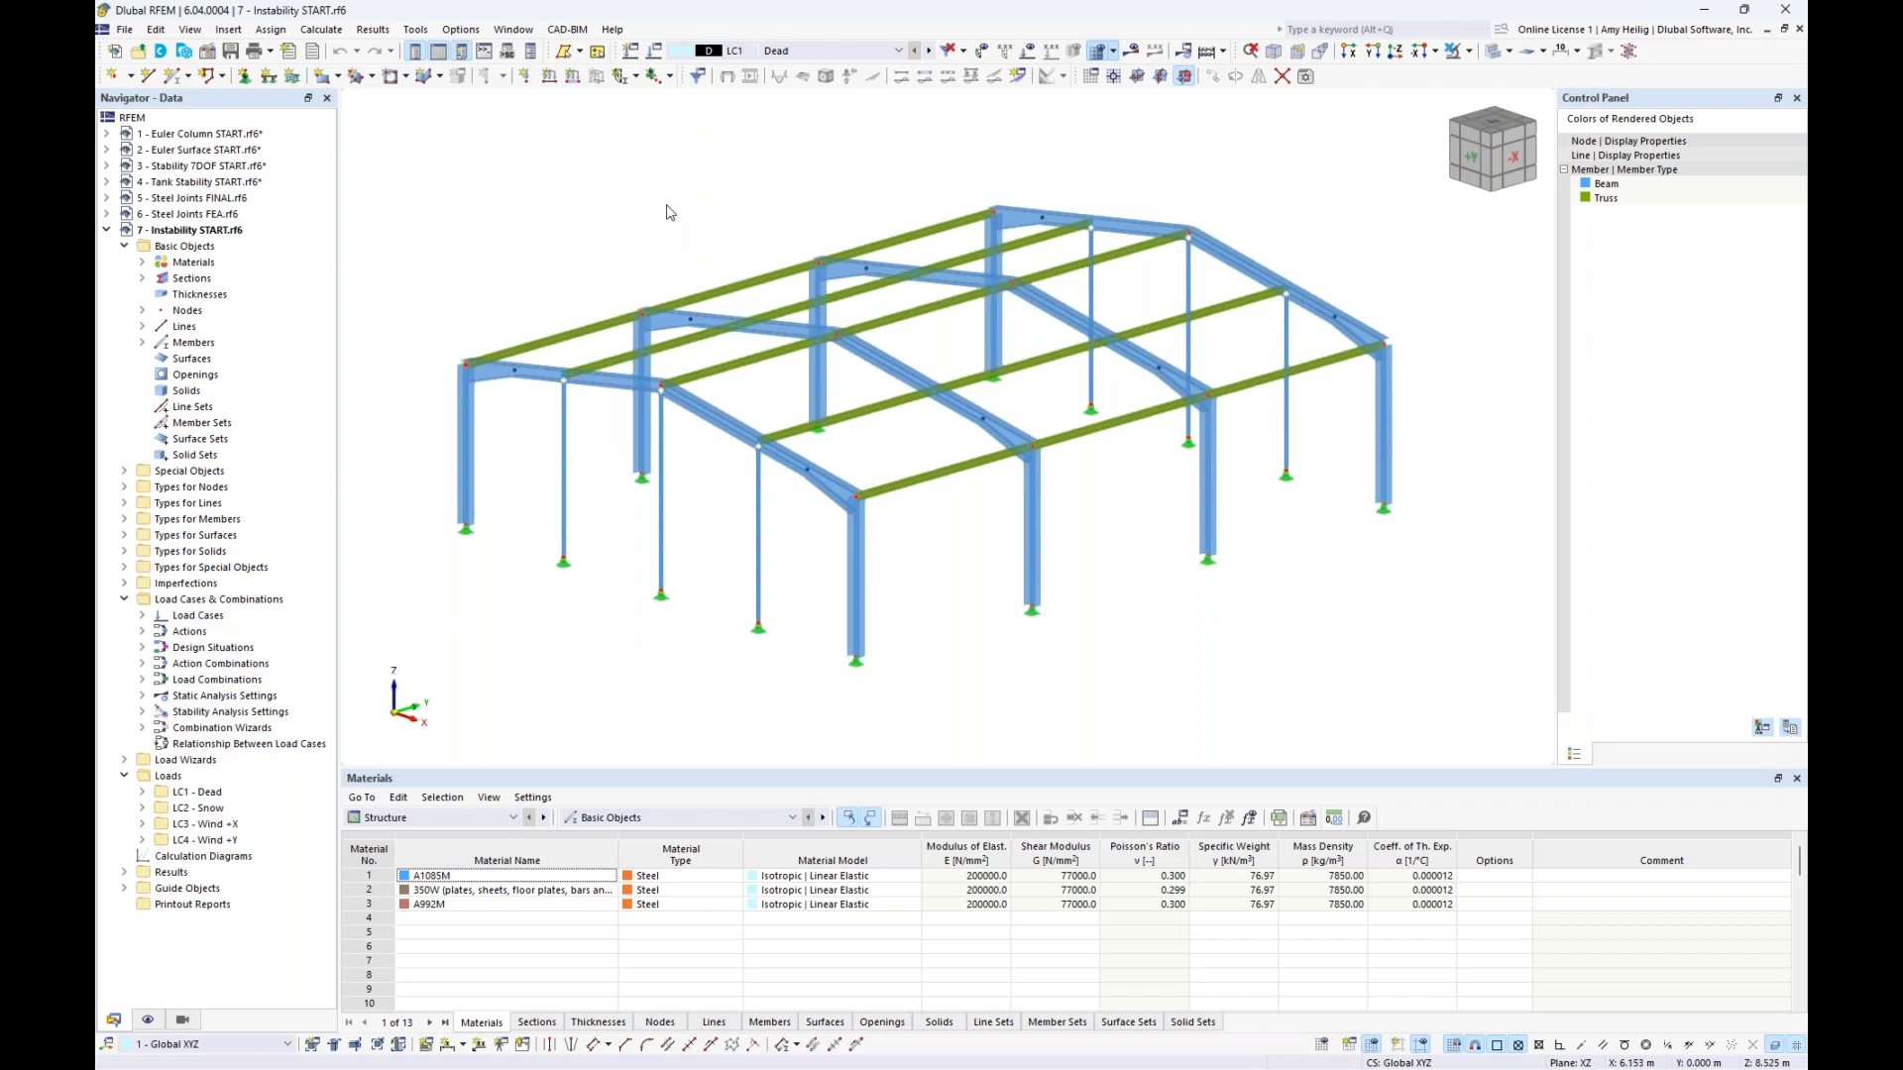
{"action": "middle_click_drag", "start_coordinate": [642, 227], "coordinate": [678, 247]}
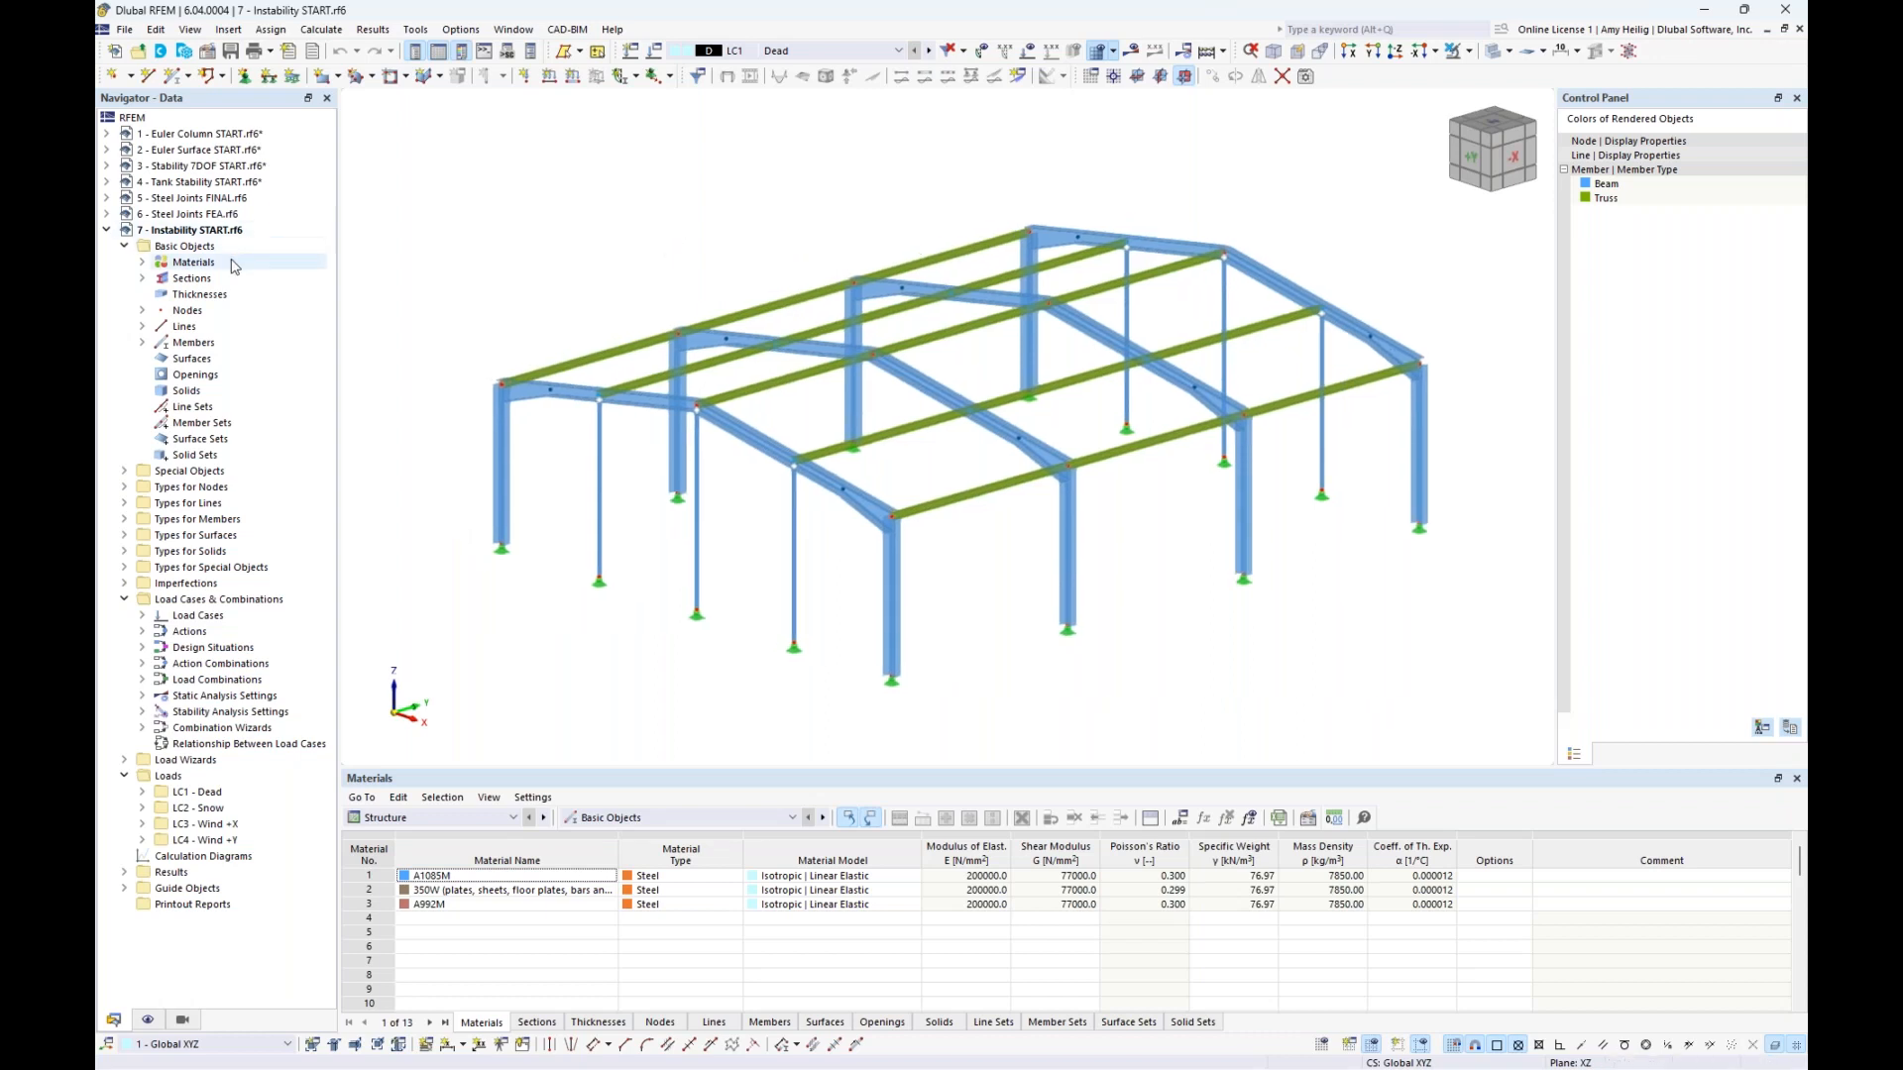
Highlight the members using section 1 (W 250x80) and section 2 (Sqr HSS 127x127x4.8), then collapse the section list and clear the selection
{"action": "left_click", "coordinate": [142, 279]}
{"action": "left_click", "coordinate": [208, 295]}
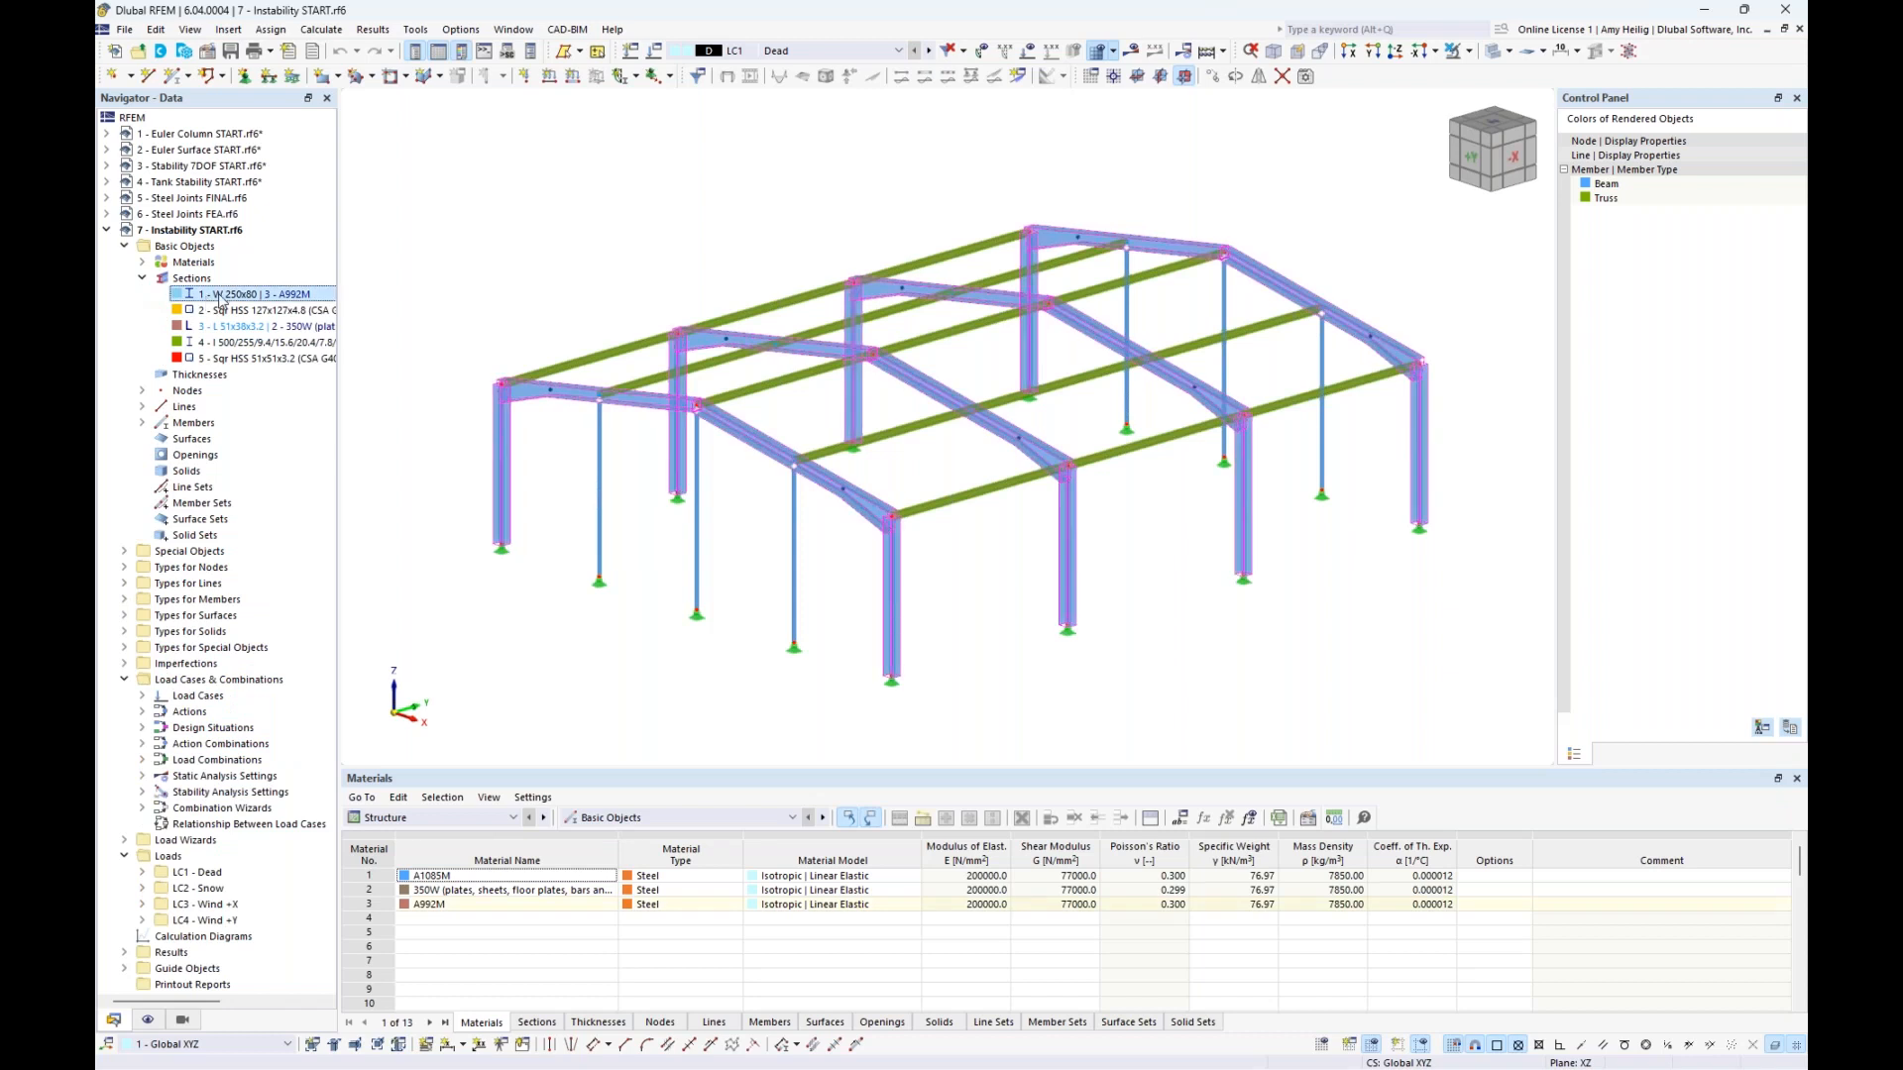
{"action": "left_click", "coordinate": [222, 312]}
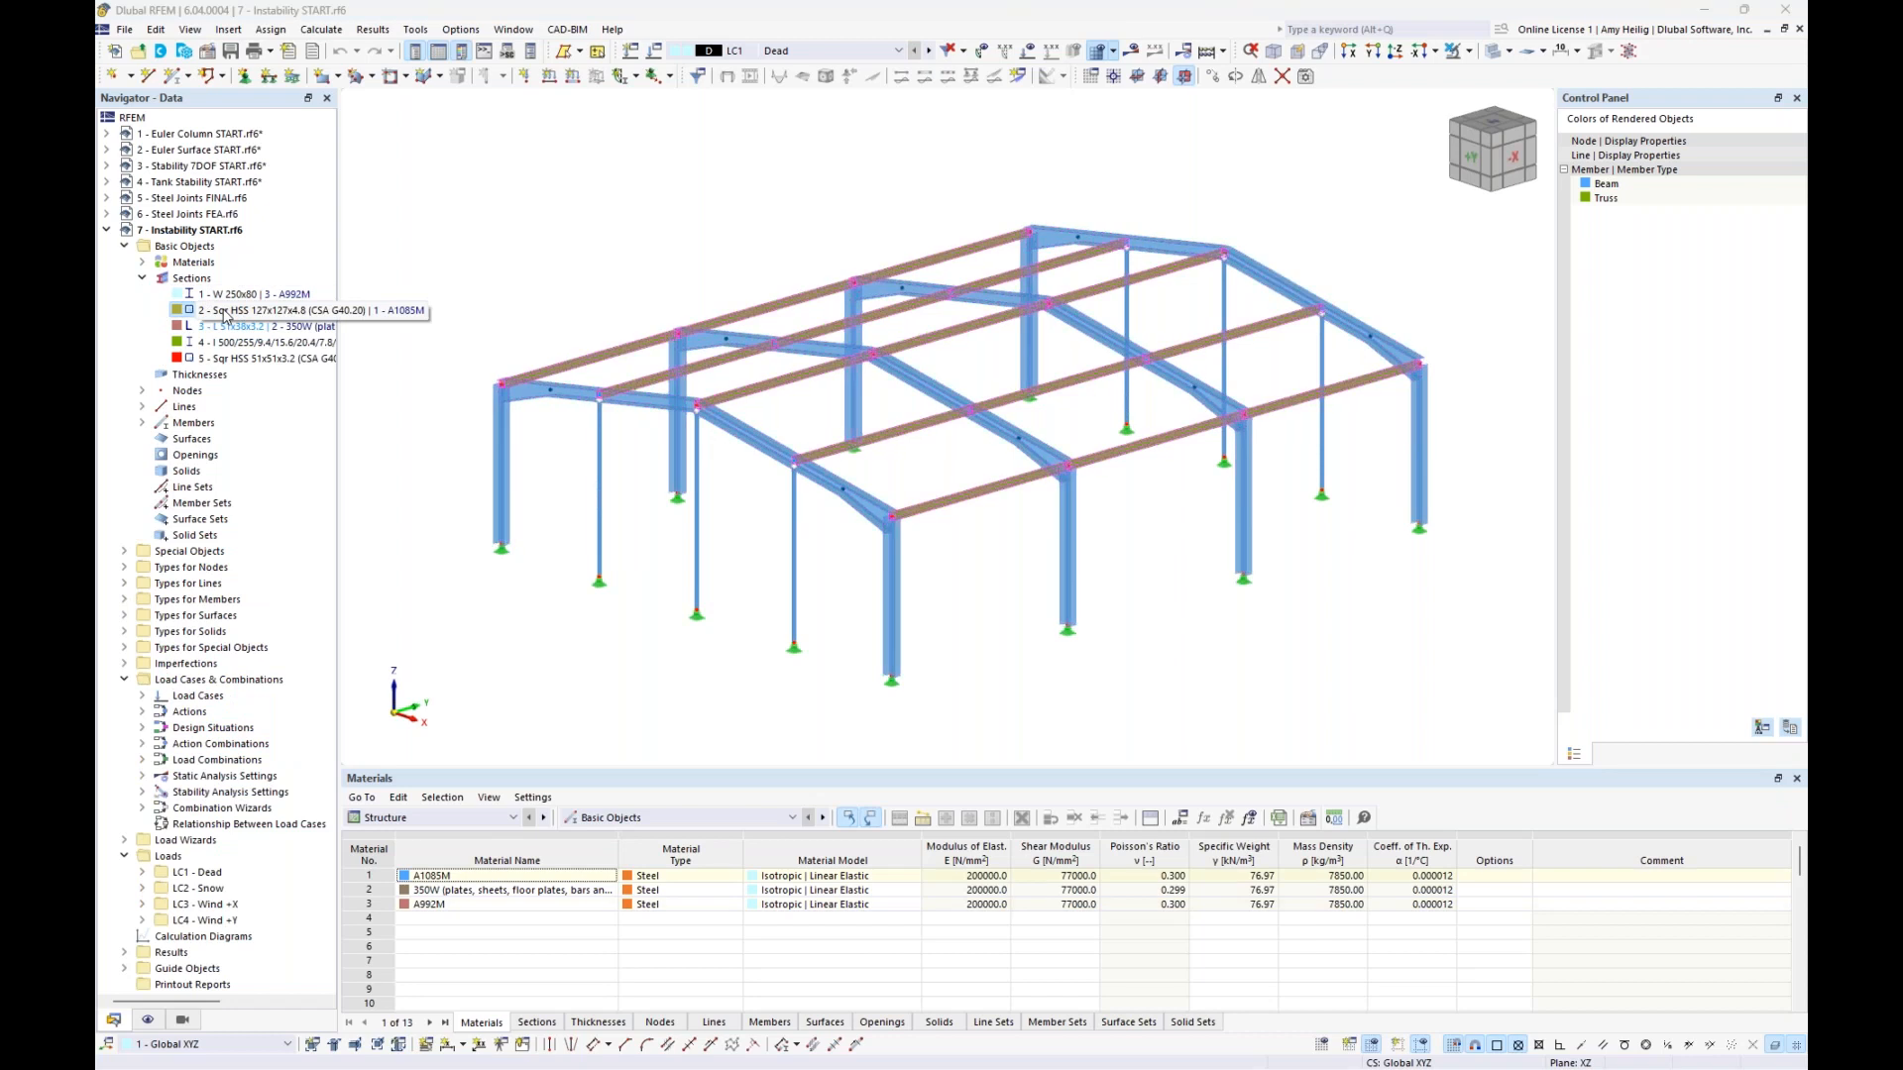
{"action": "left_click", "coordinate": [142, 279]}
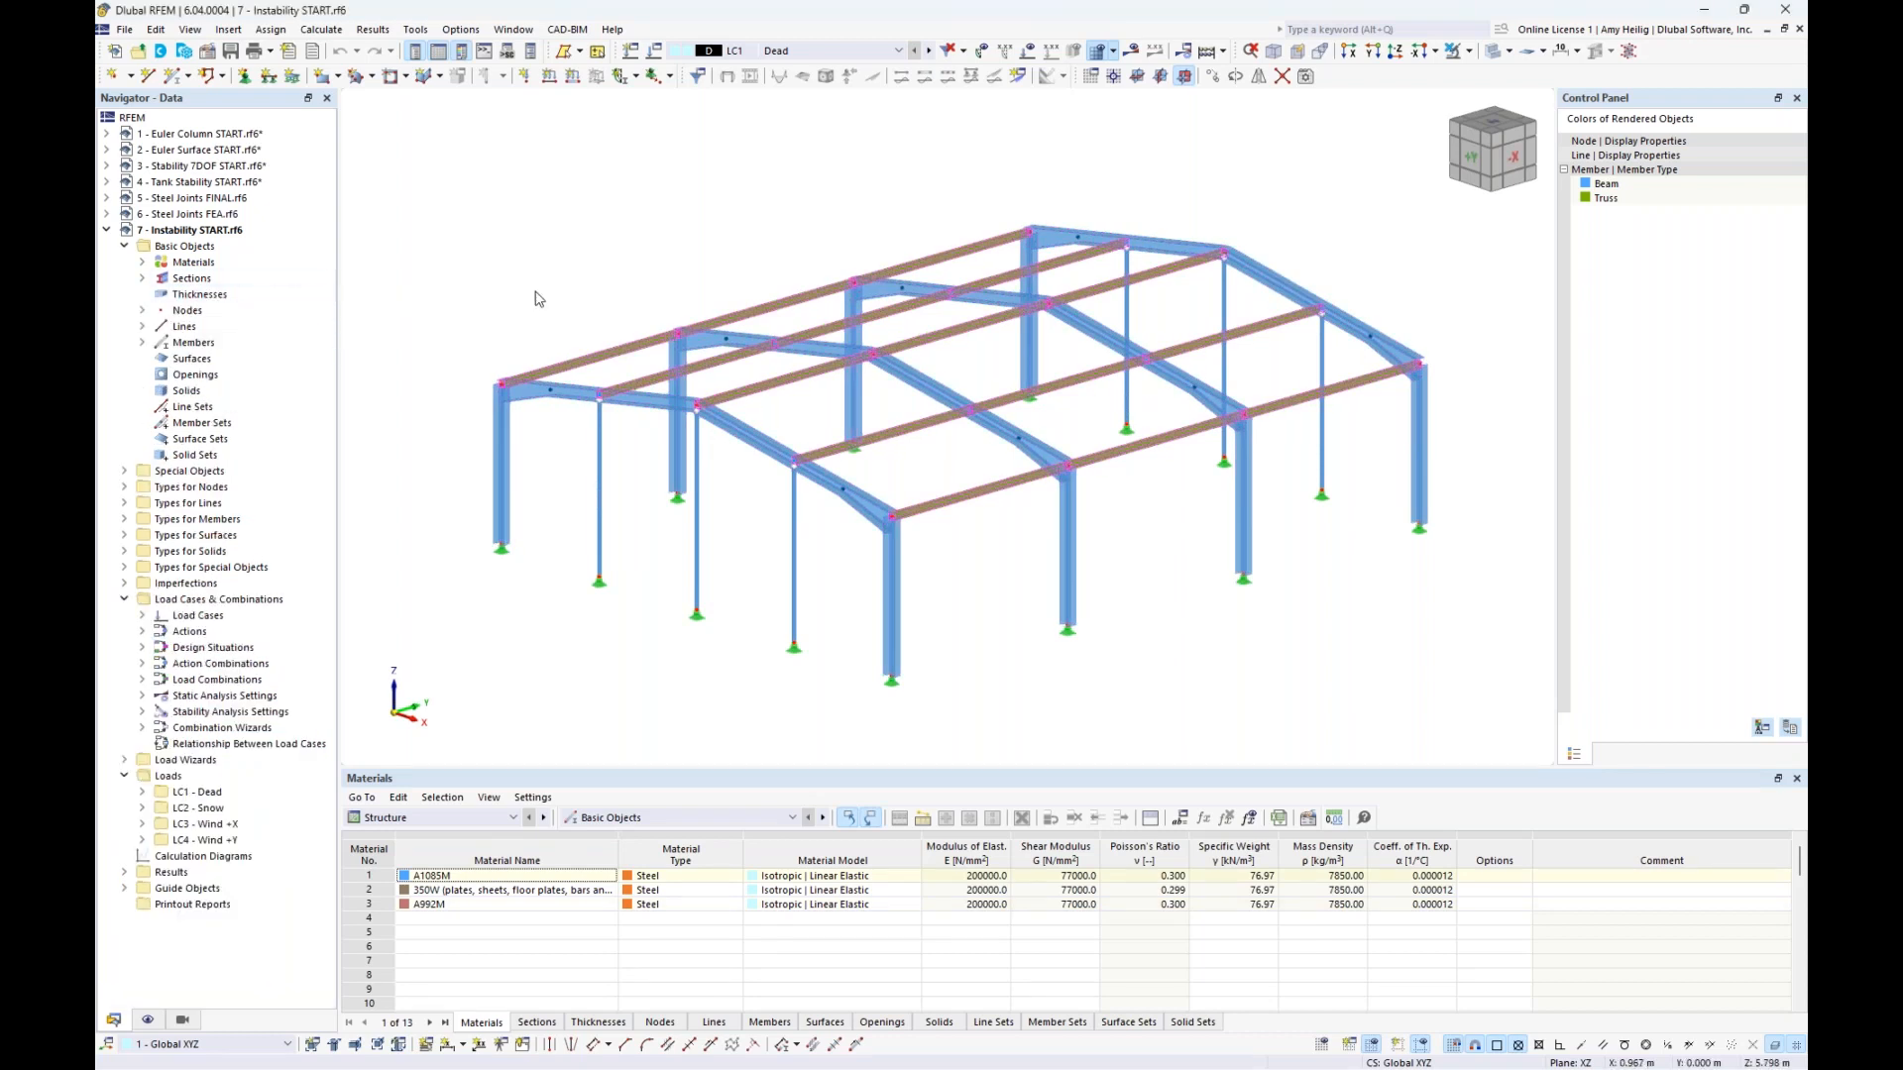
{"action": "mouse_move", "coordinate": [645, 289]}
{"action": "middle_mouse_down"}
{"action": "mouse_move", "coordinate": [659, 240]}
{"action": "mouse_move", "coordinate": [622, 287]}
{"action": "middle_mouse_up"}
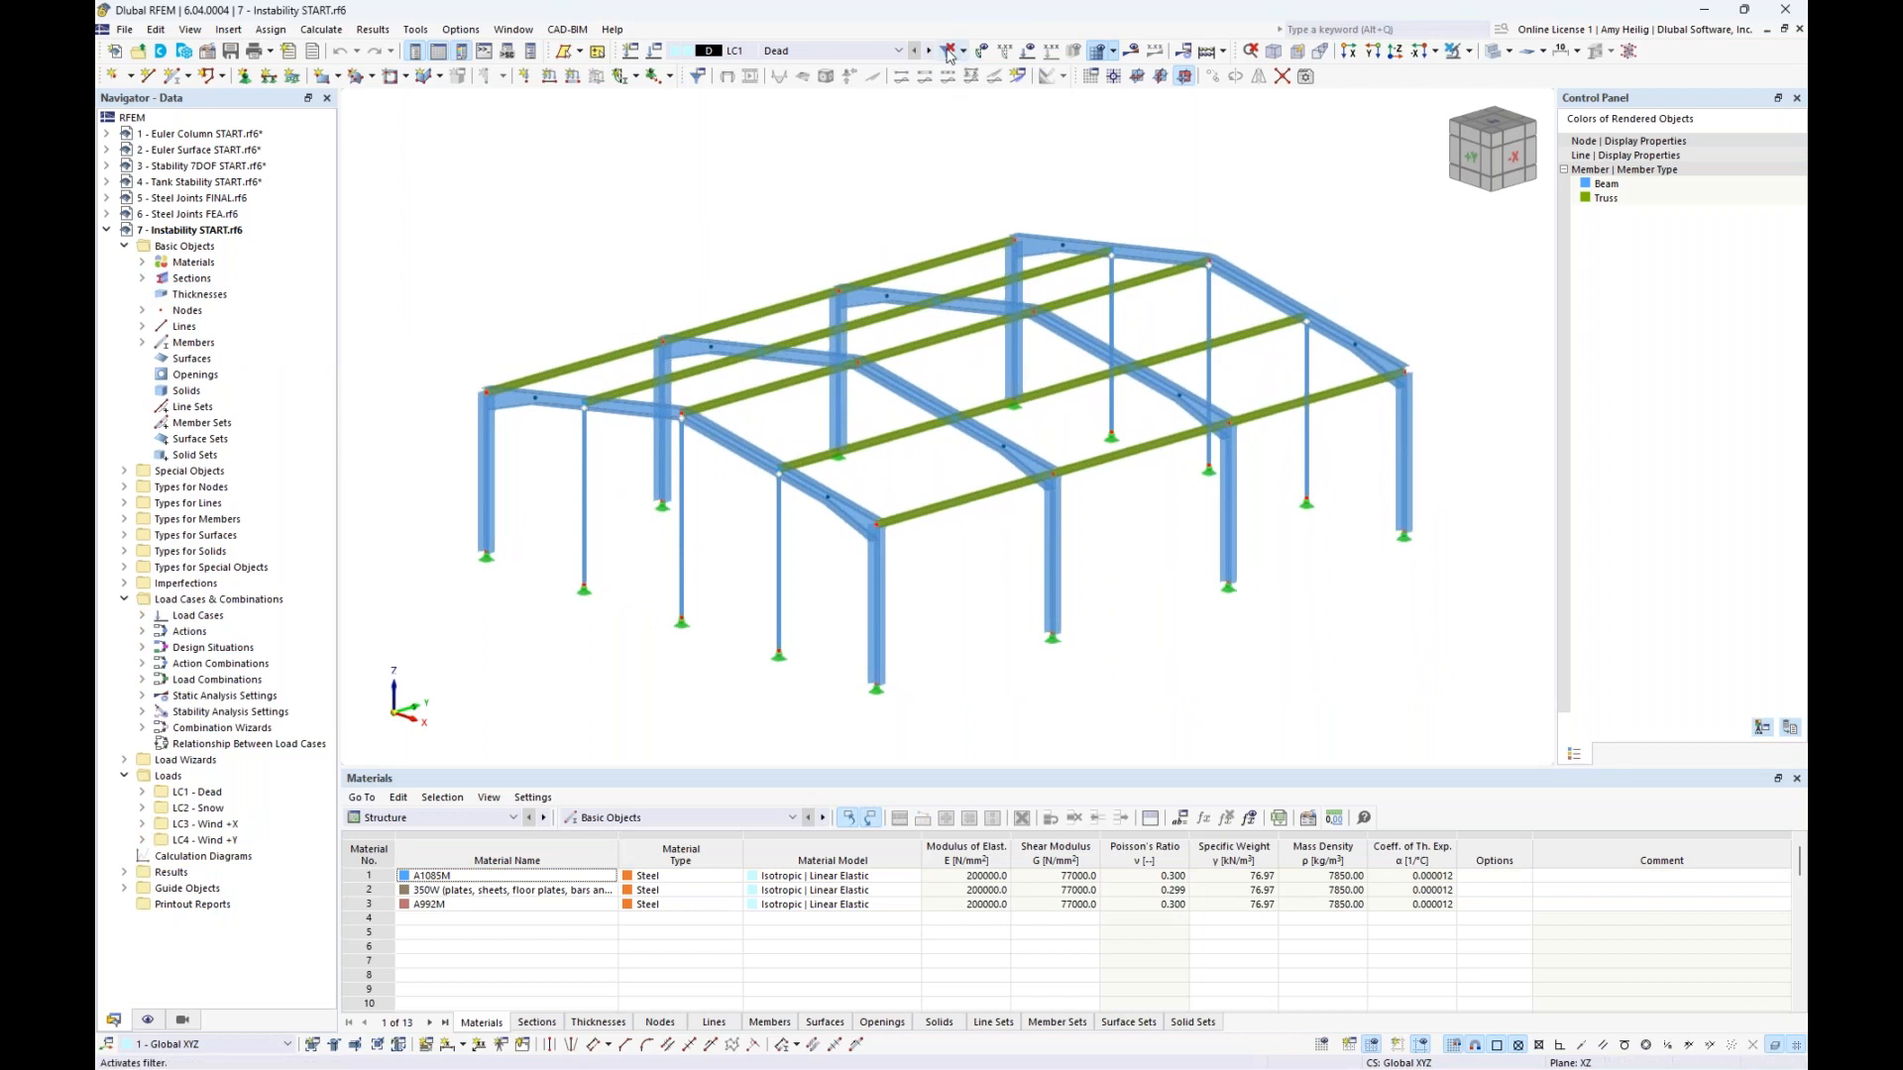
Display the loads on the frame and step through the load cases from LC1 Dead to LC4 Wind +Y
{"action": "left_click", "coordinate": [1029, 50]}
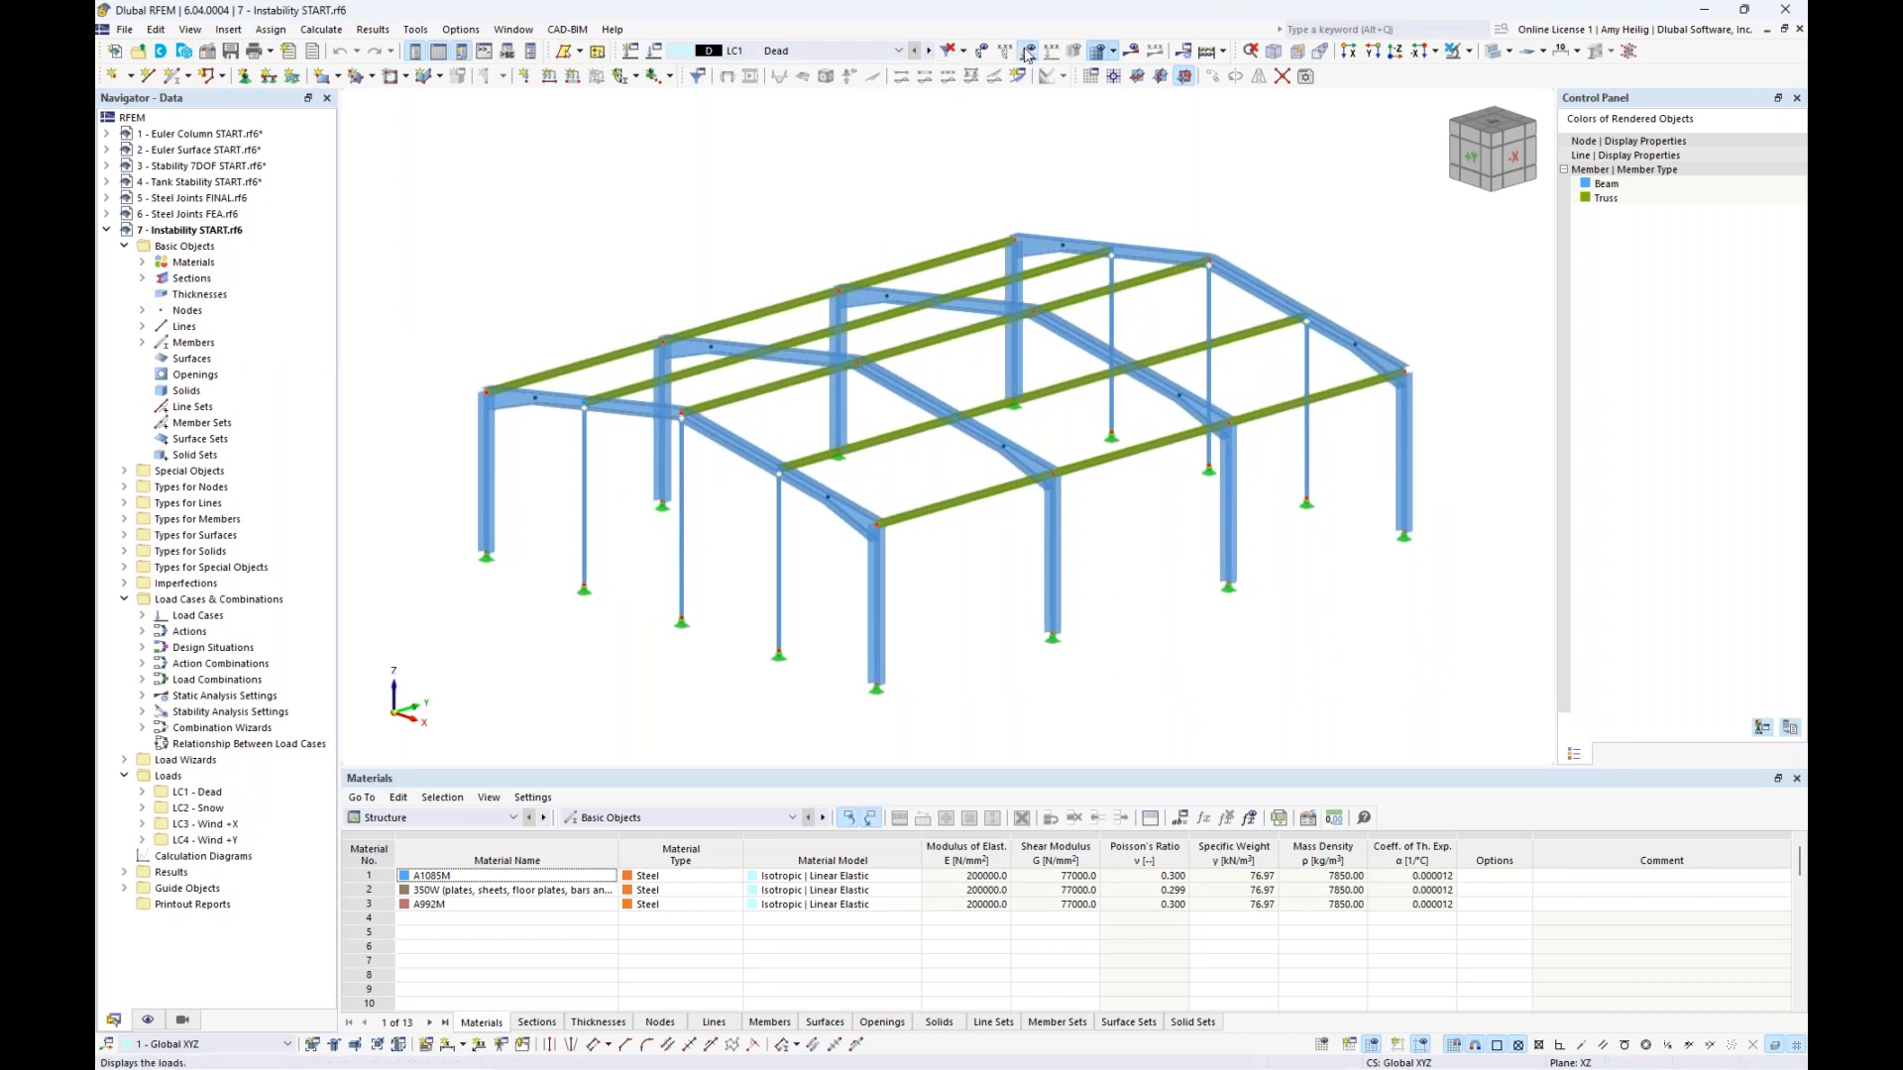
{"action": "left_click", "coordinate": [930, 50]}
{"action": "left_click", "coordinate": [929, 51]}
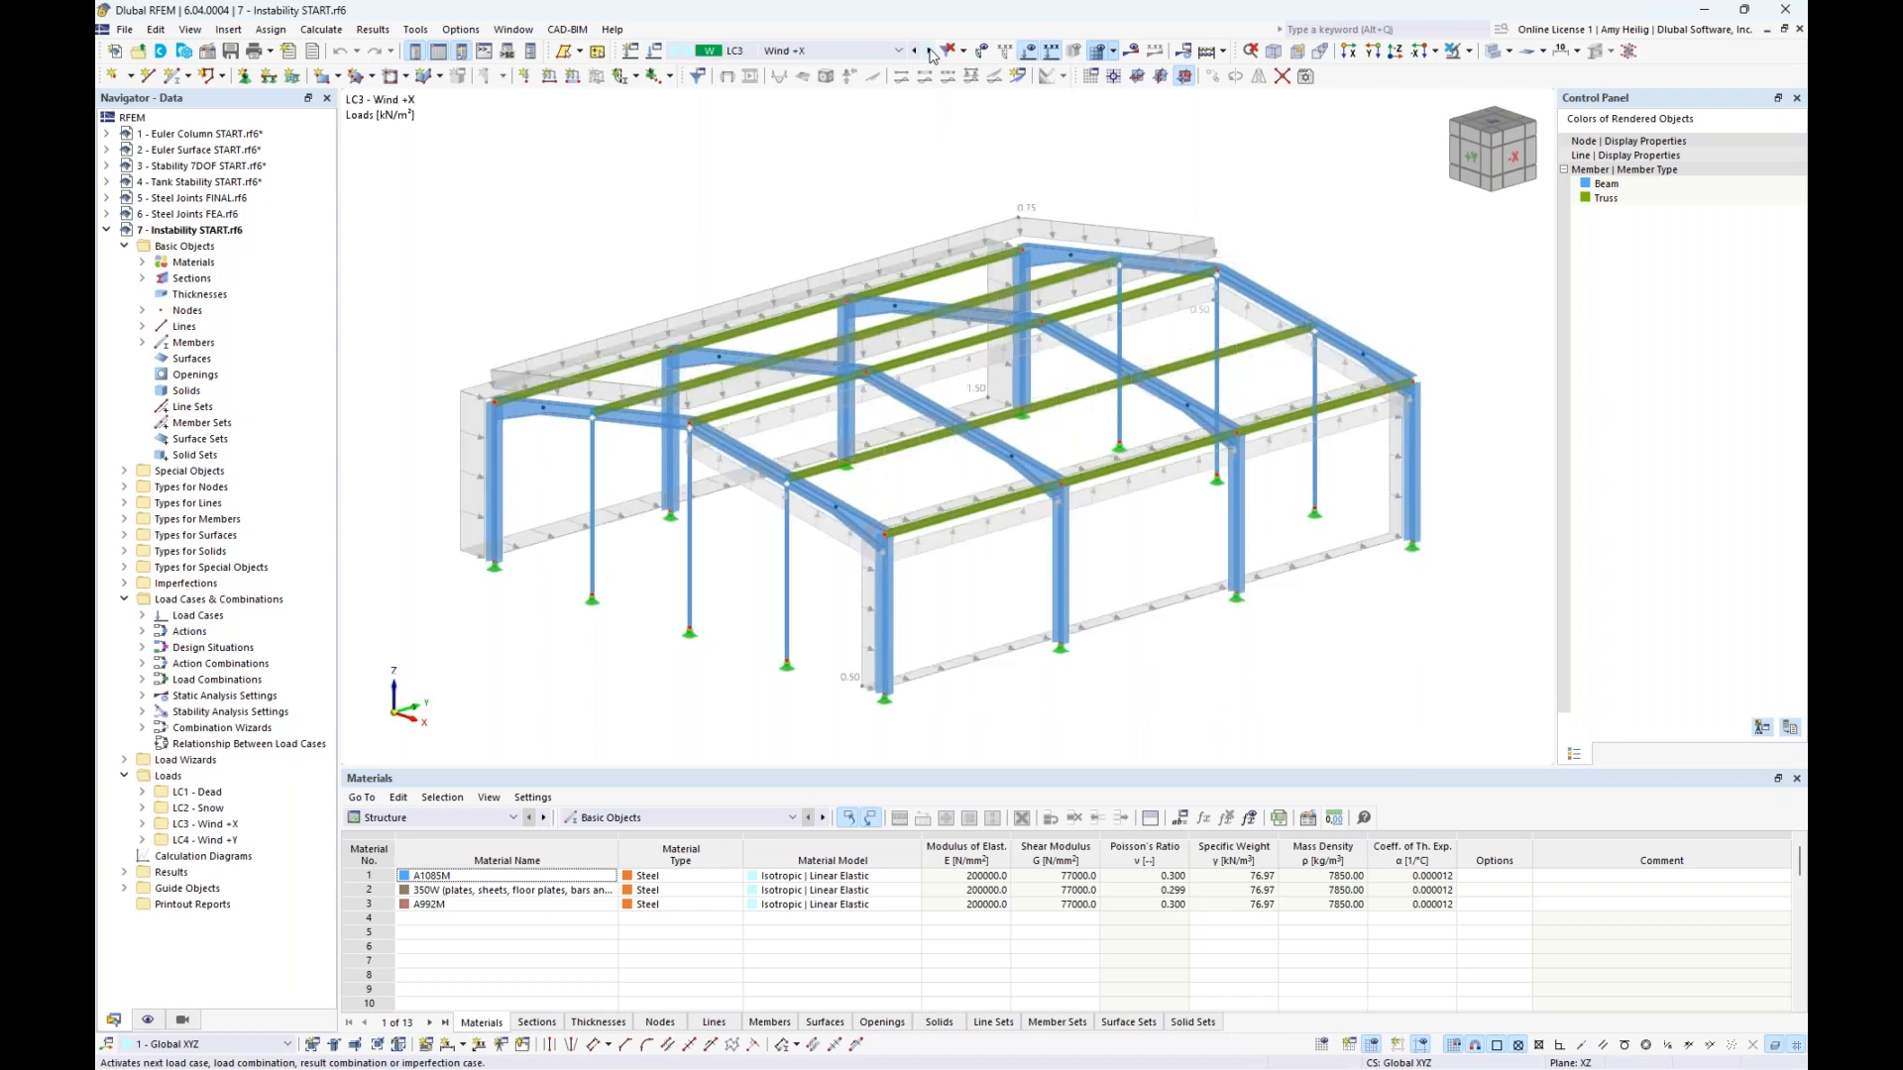
{"action": "left_click", "coordinate": [929, 51]}
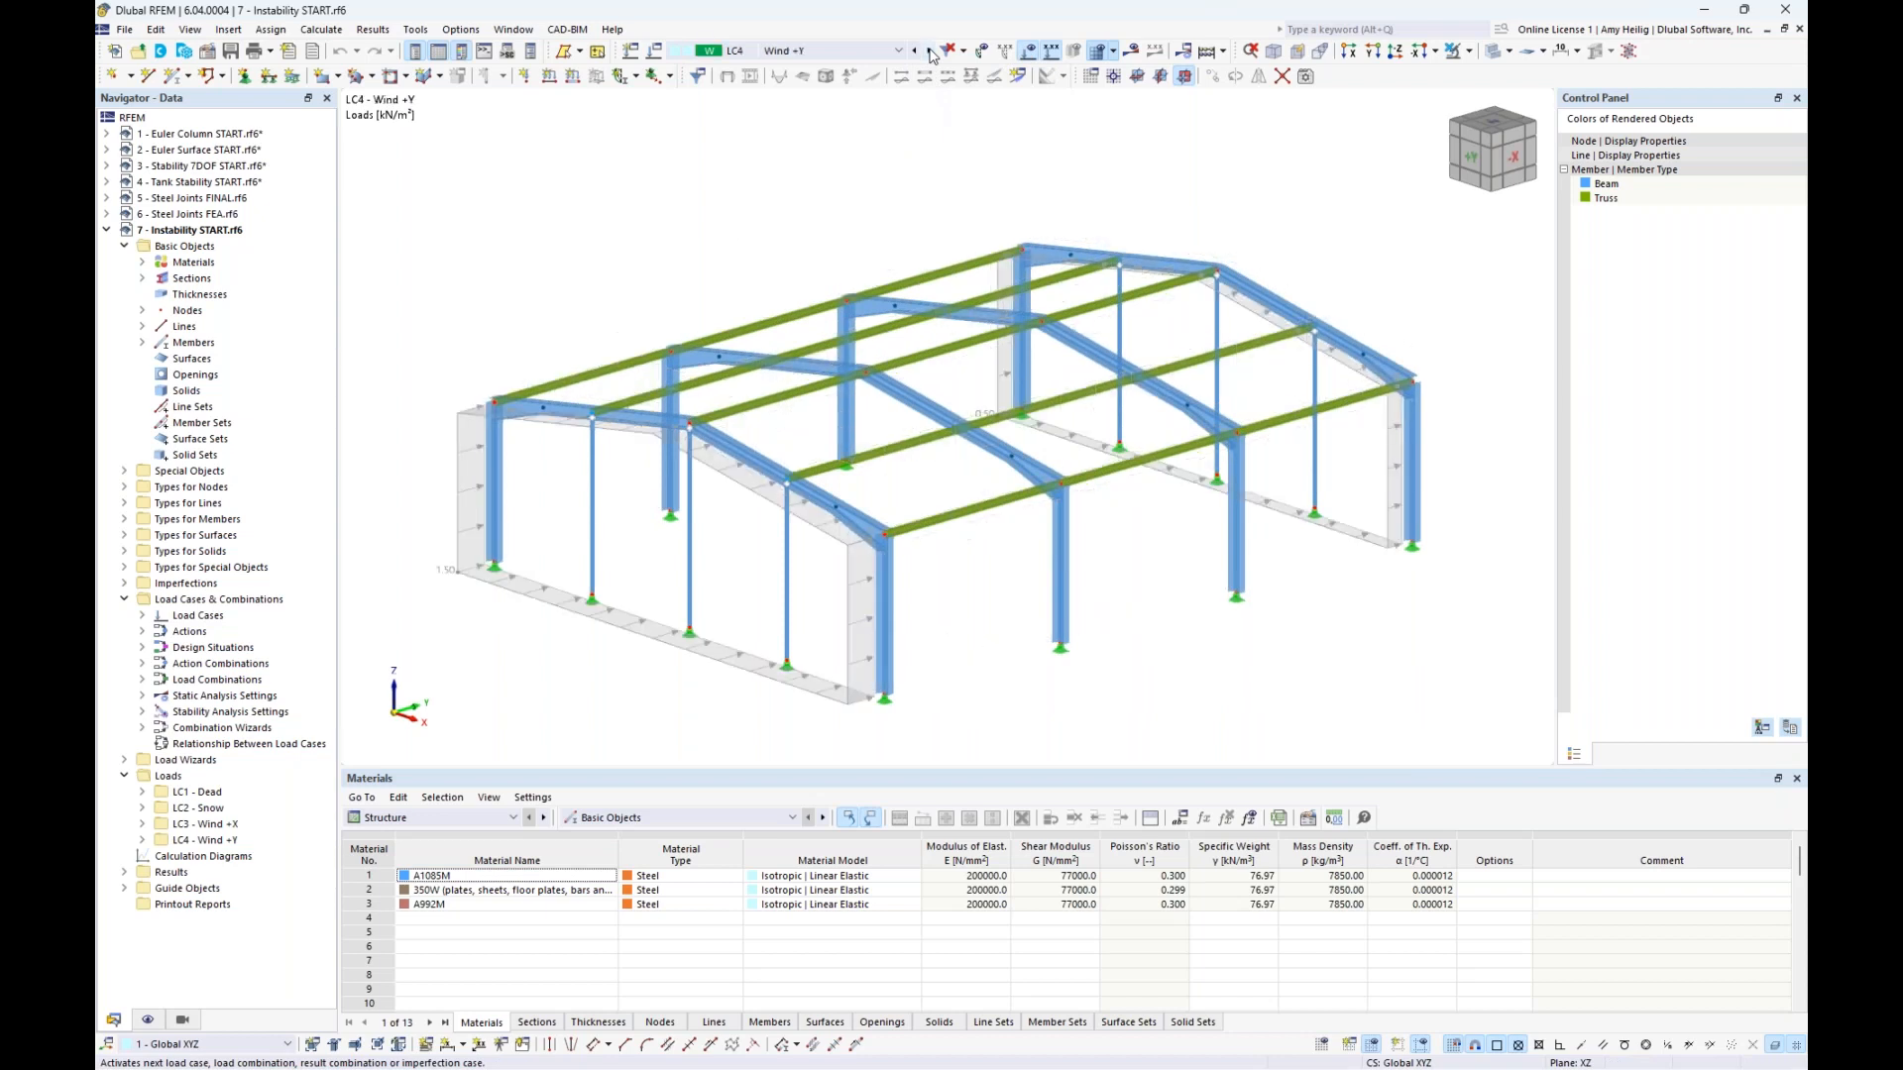
Review the loads of combinations CO1 to CO3, then return to load case LC1 Dead and hide the loads
{"action": "left_click", "coordinate": [898, 51]}
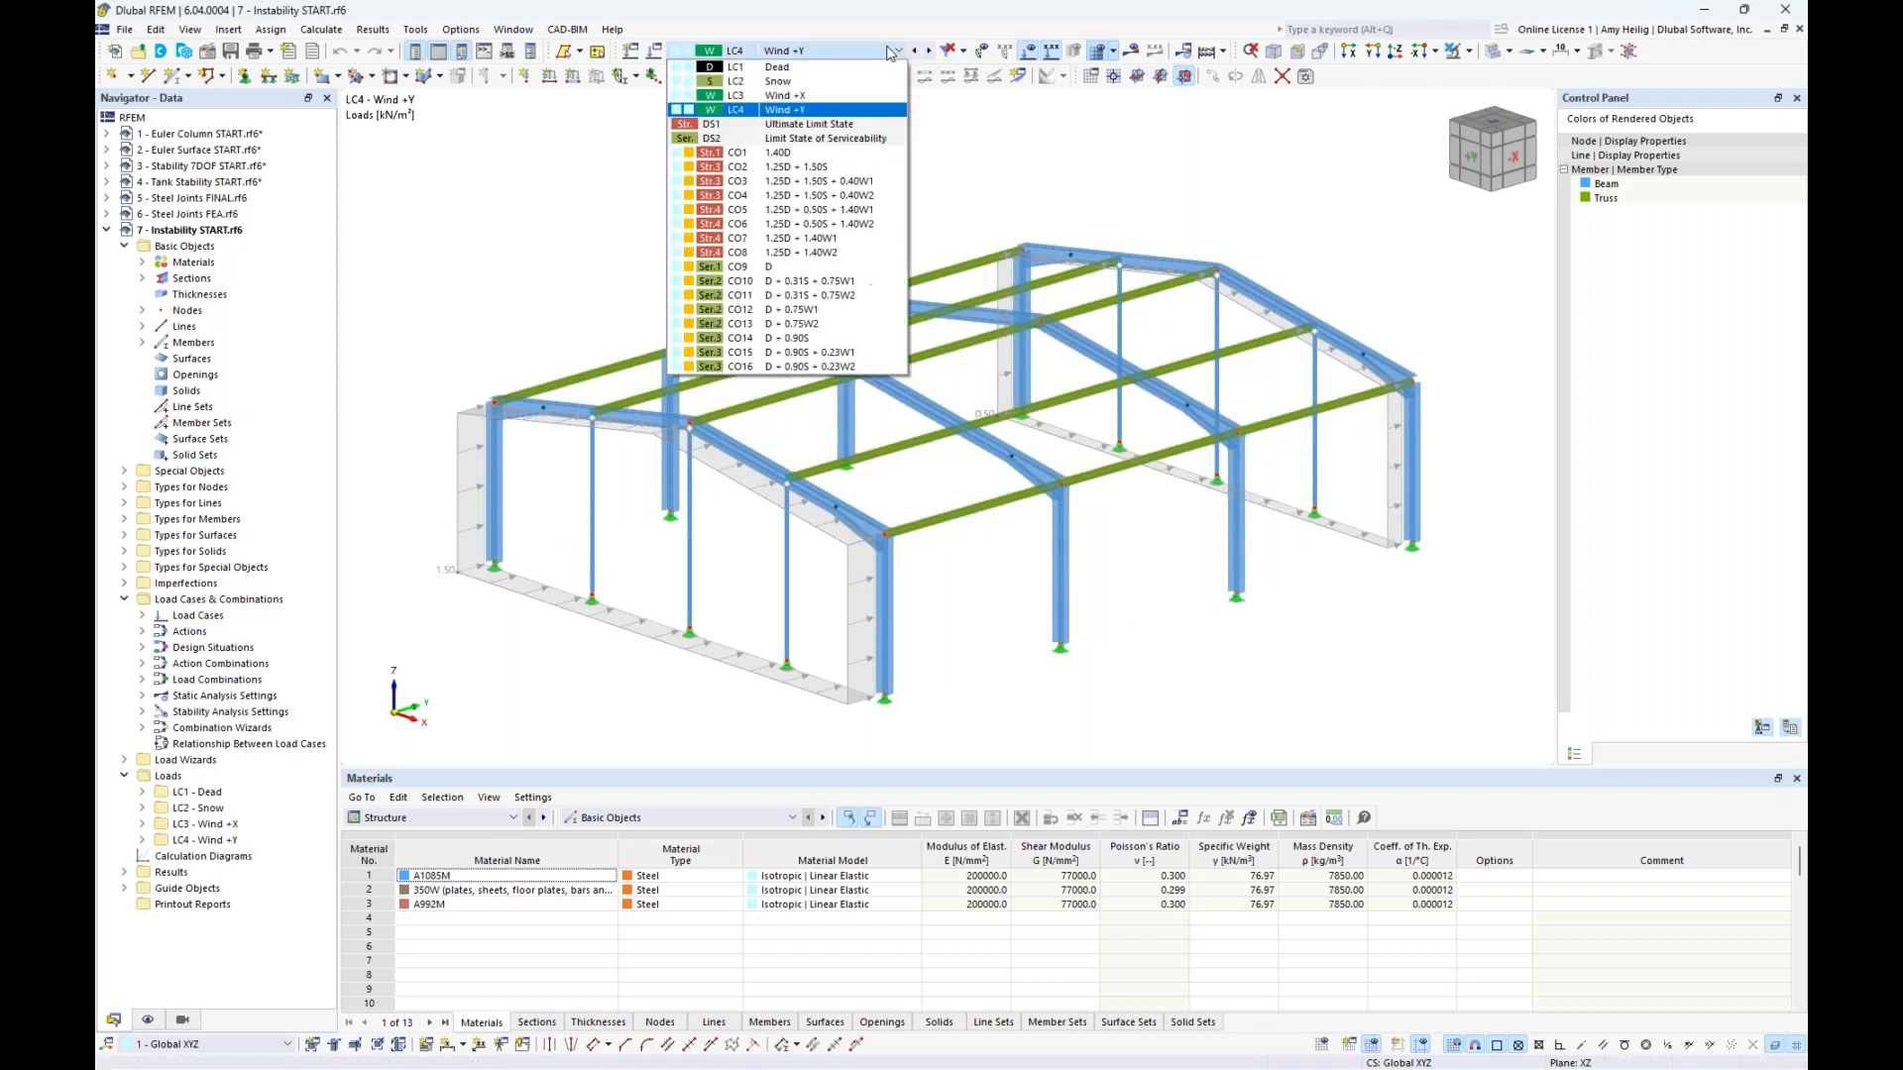
{"action": "left_click", "coordinate": [843, 168]}
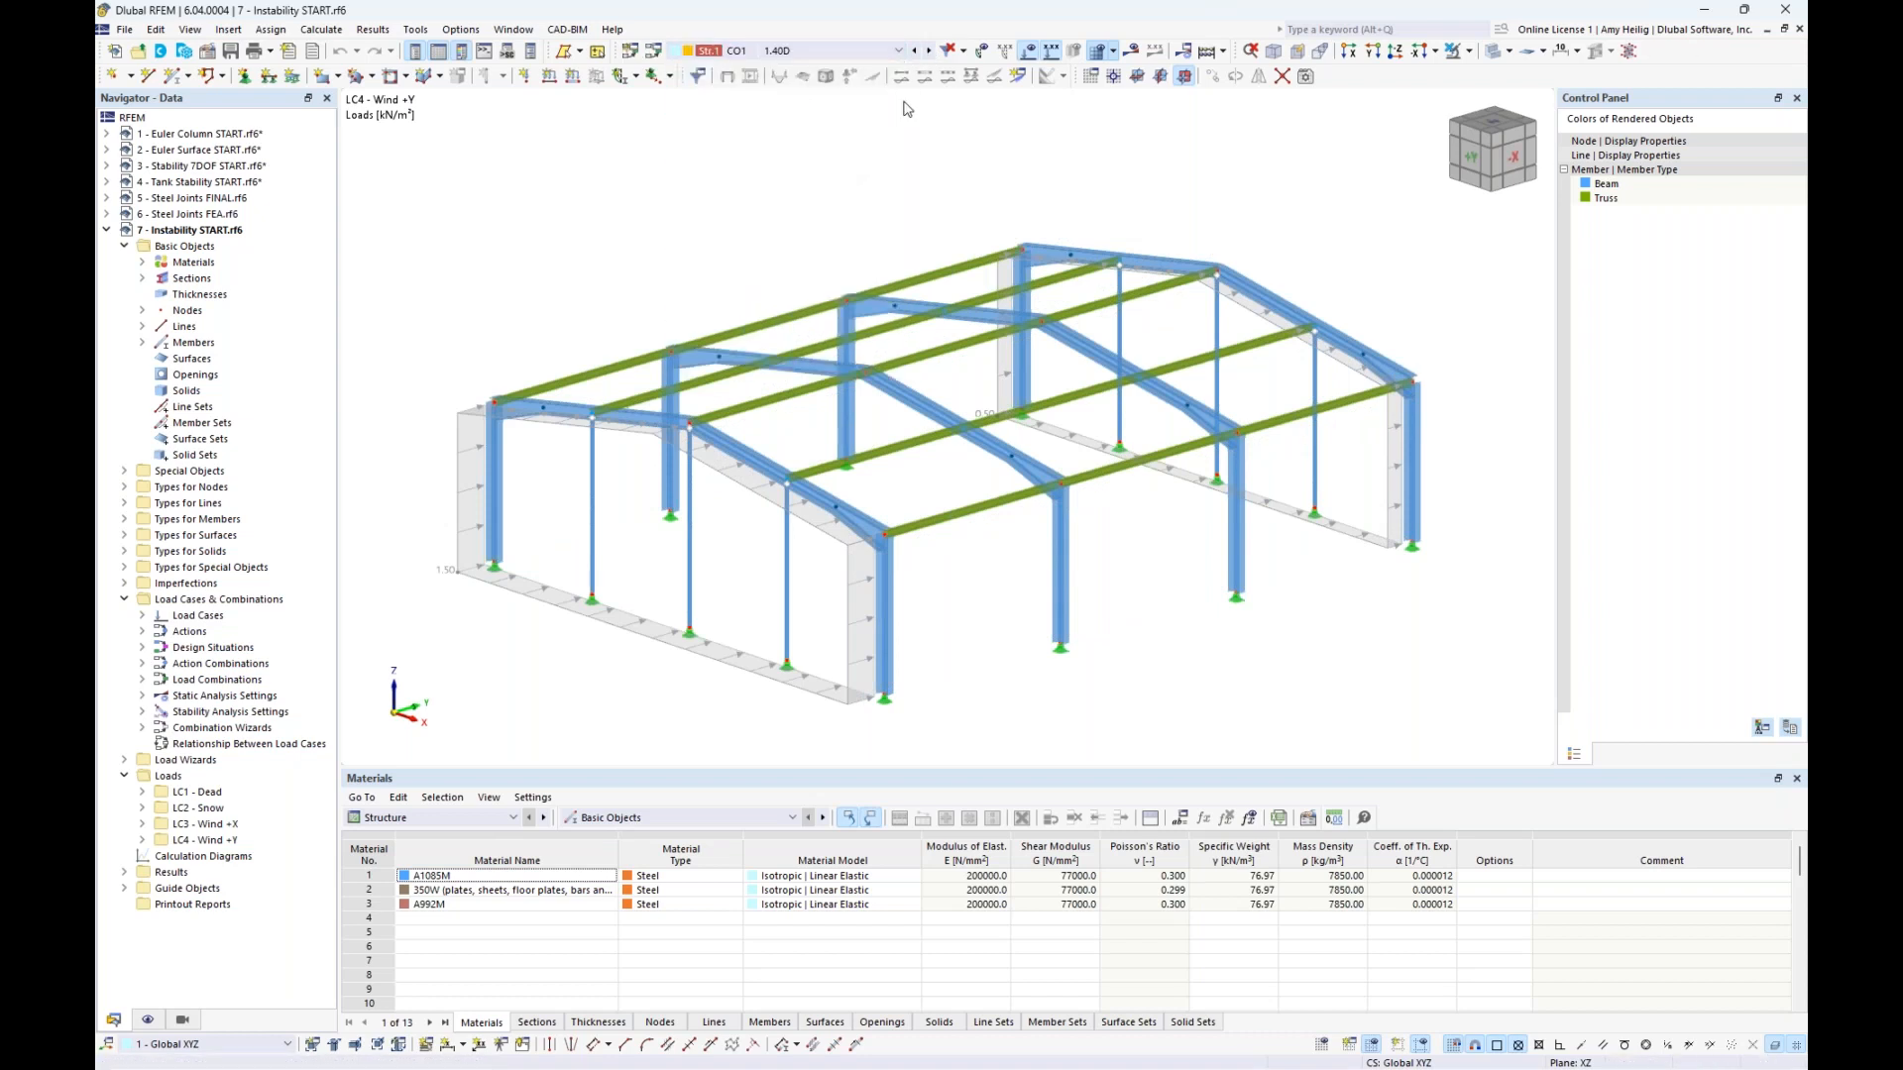
{"action": "left_click", "coordinate": [929, 51]}
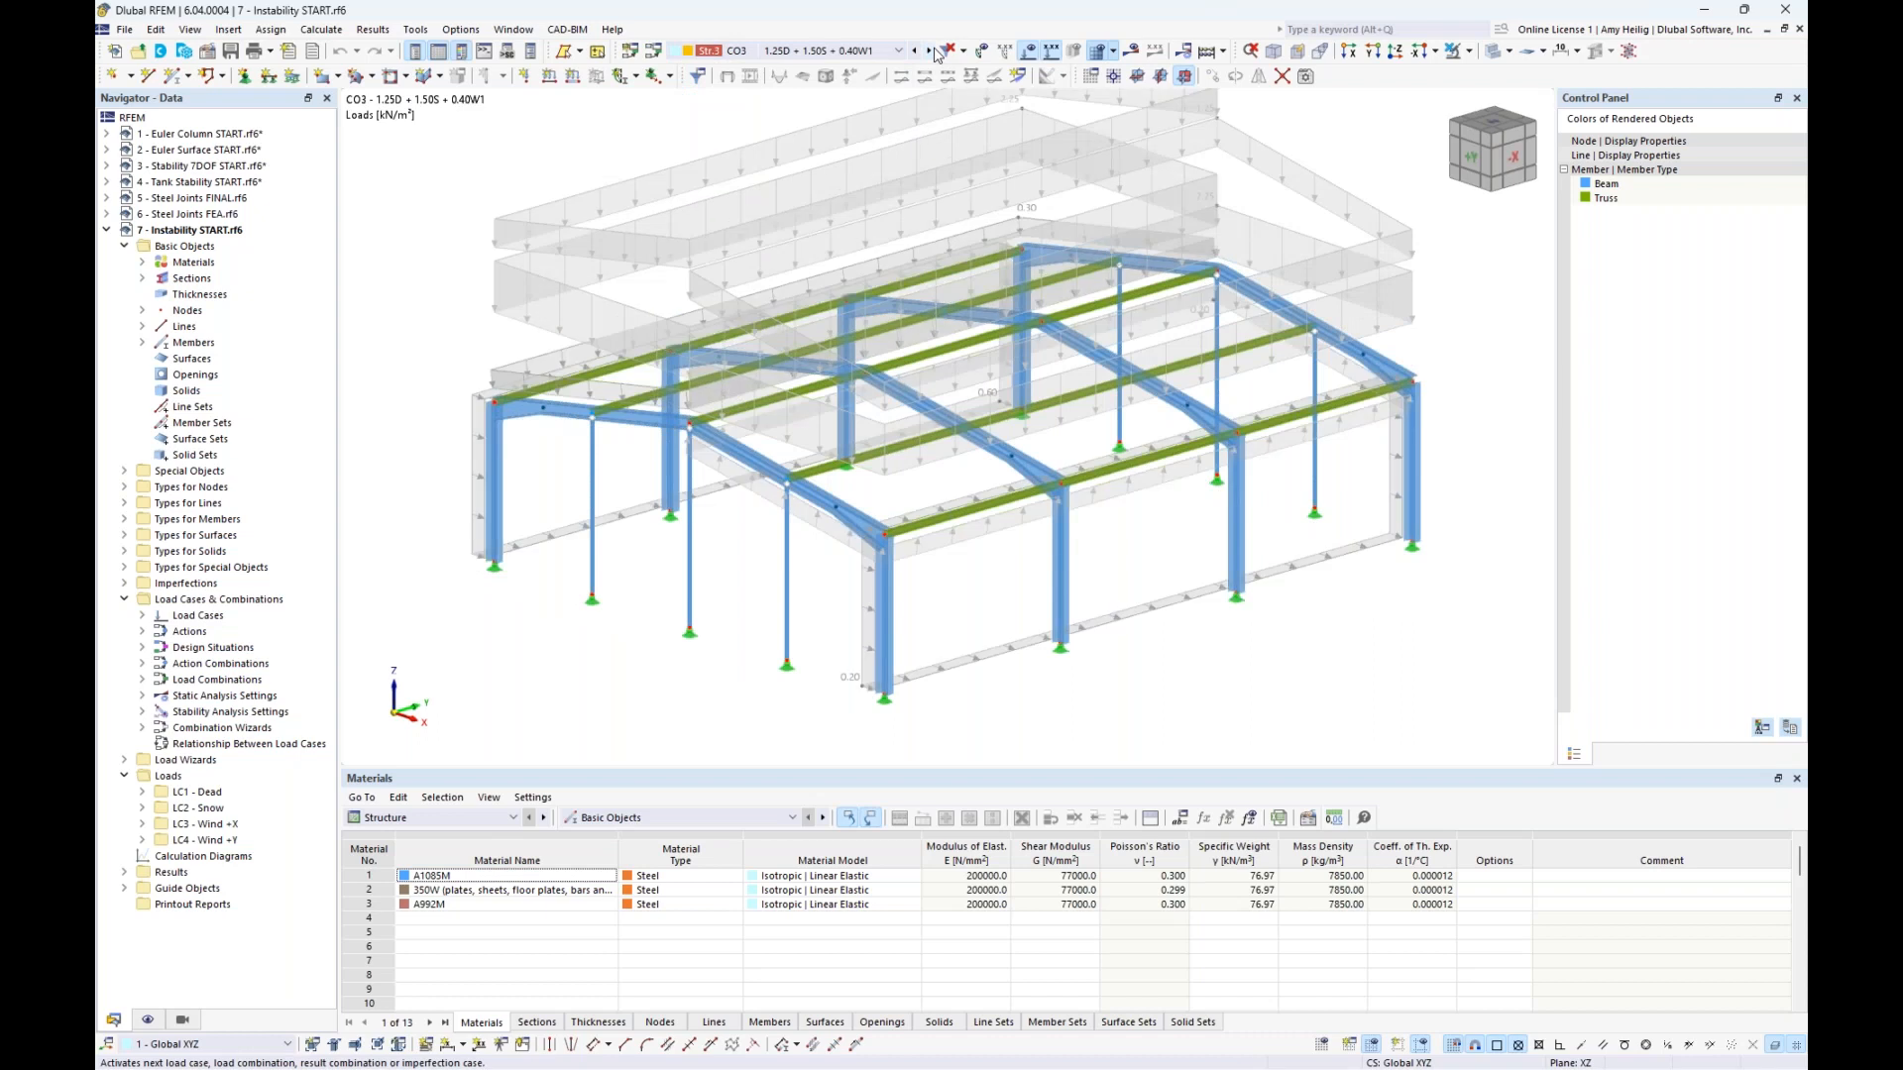
{"action": "left_click", "coordinate": [854, 52]}
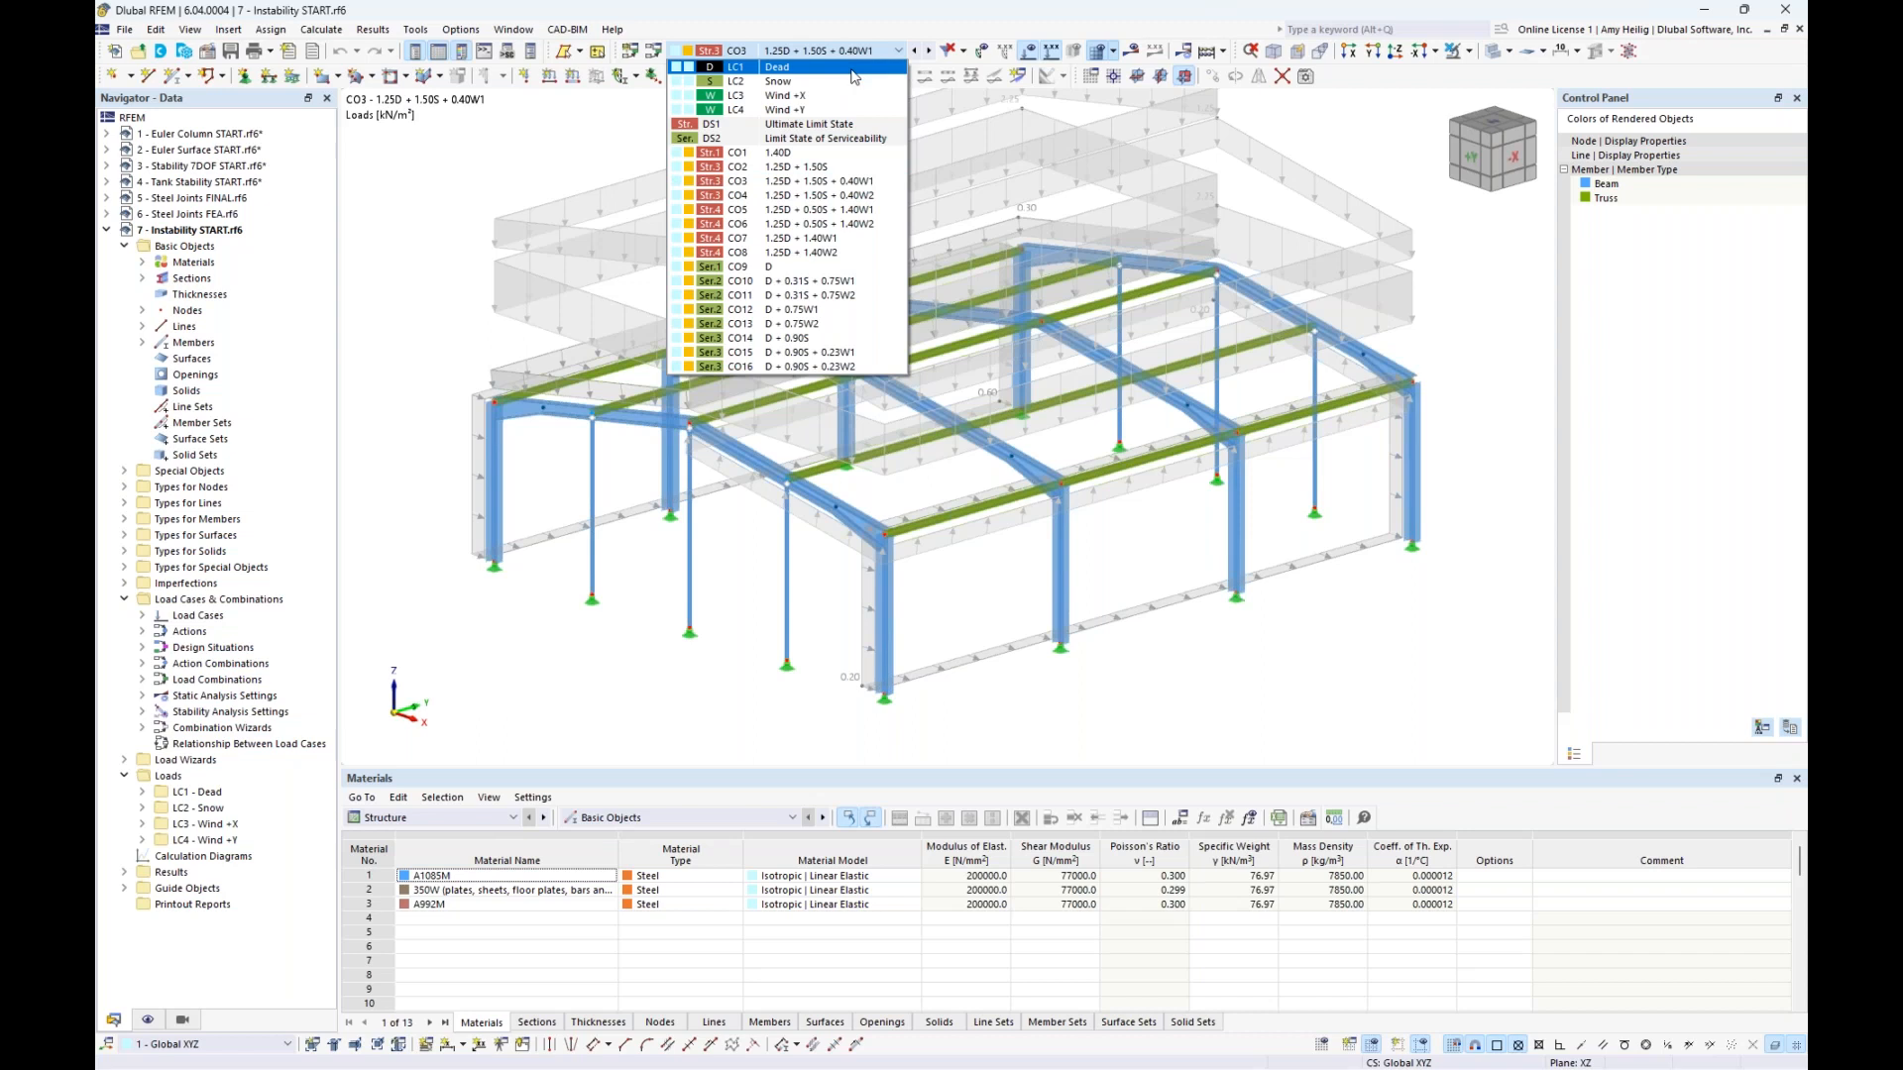
{"action": "left_click", "coordinate": [854, 68]}
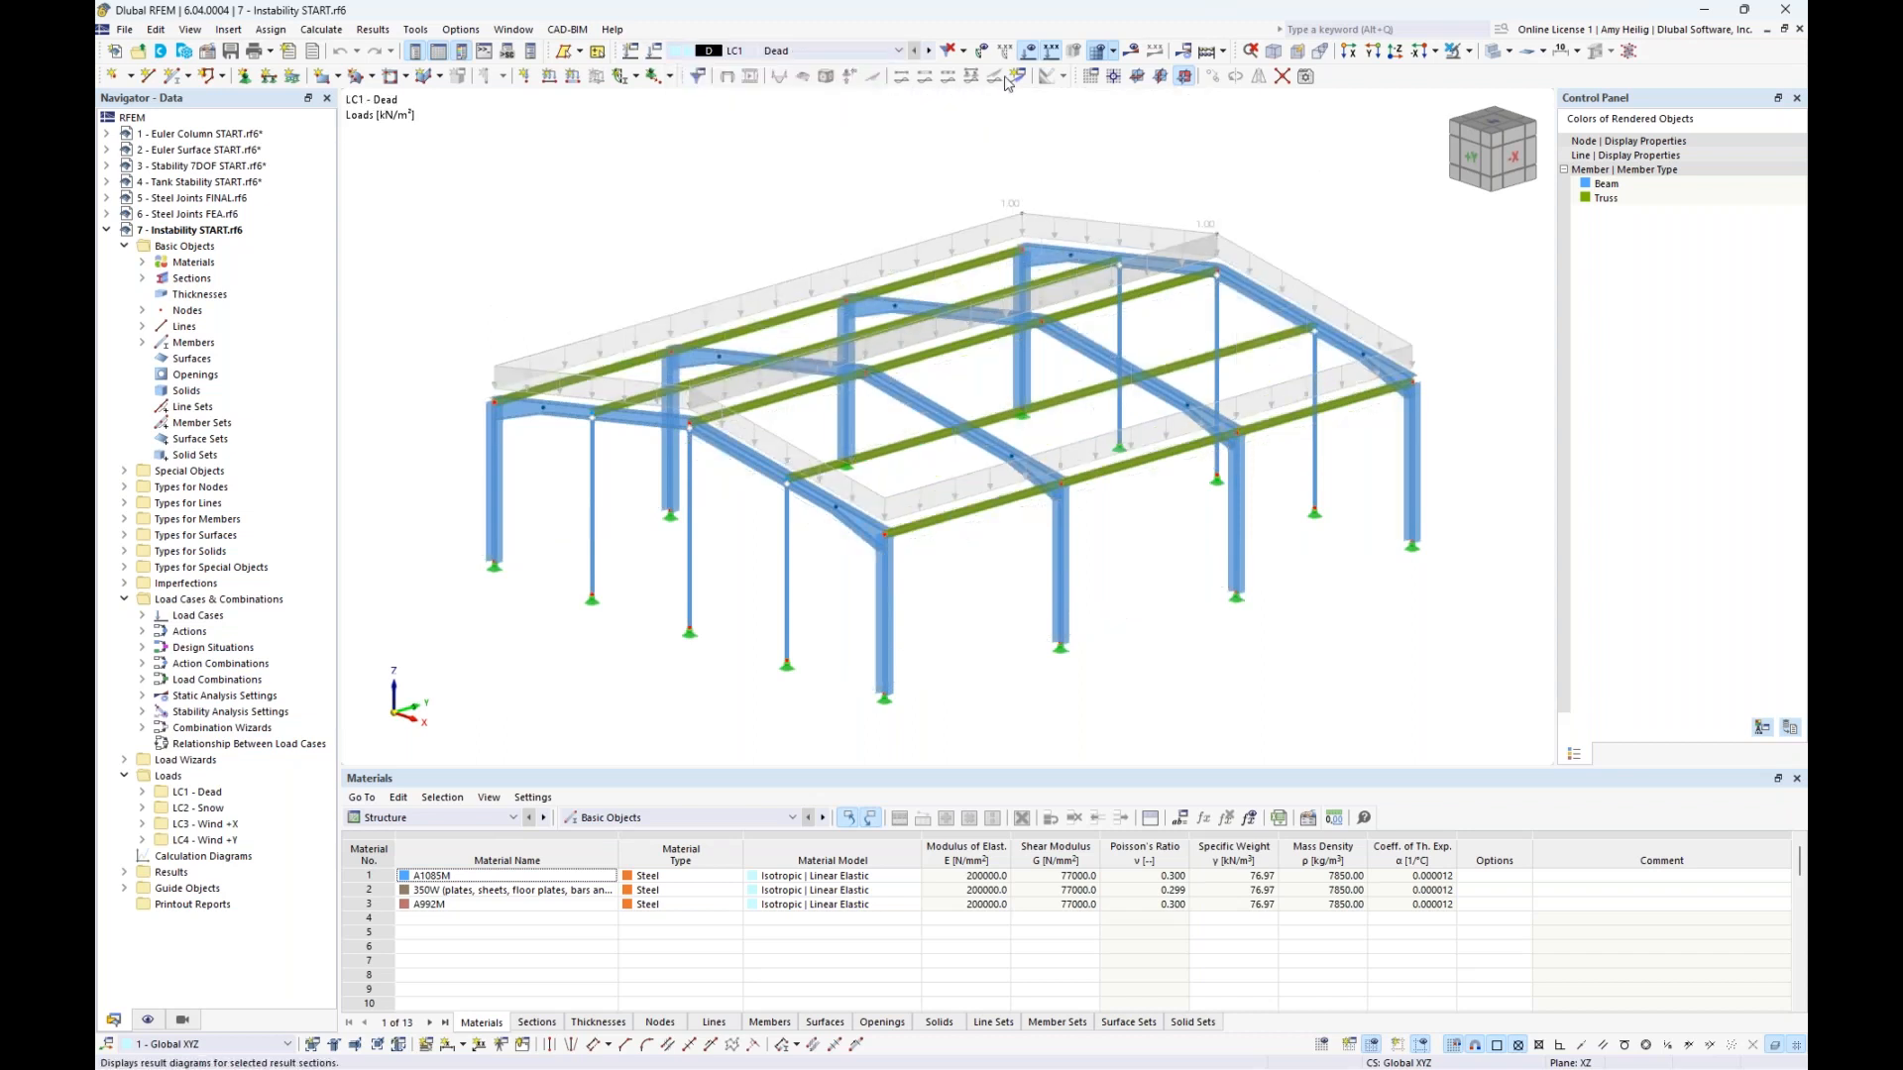
{"action": "left_click", "coordinate": [1032, 55]}
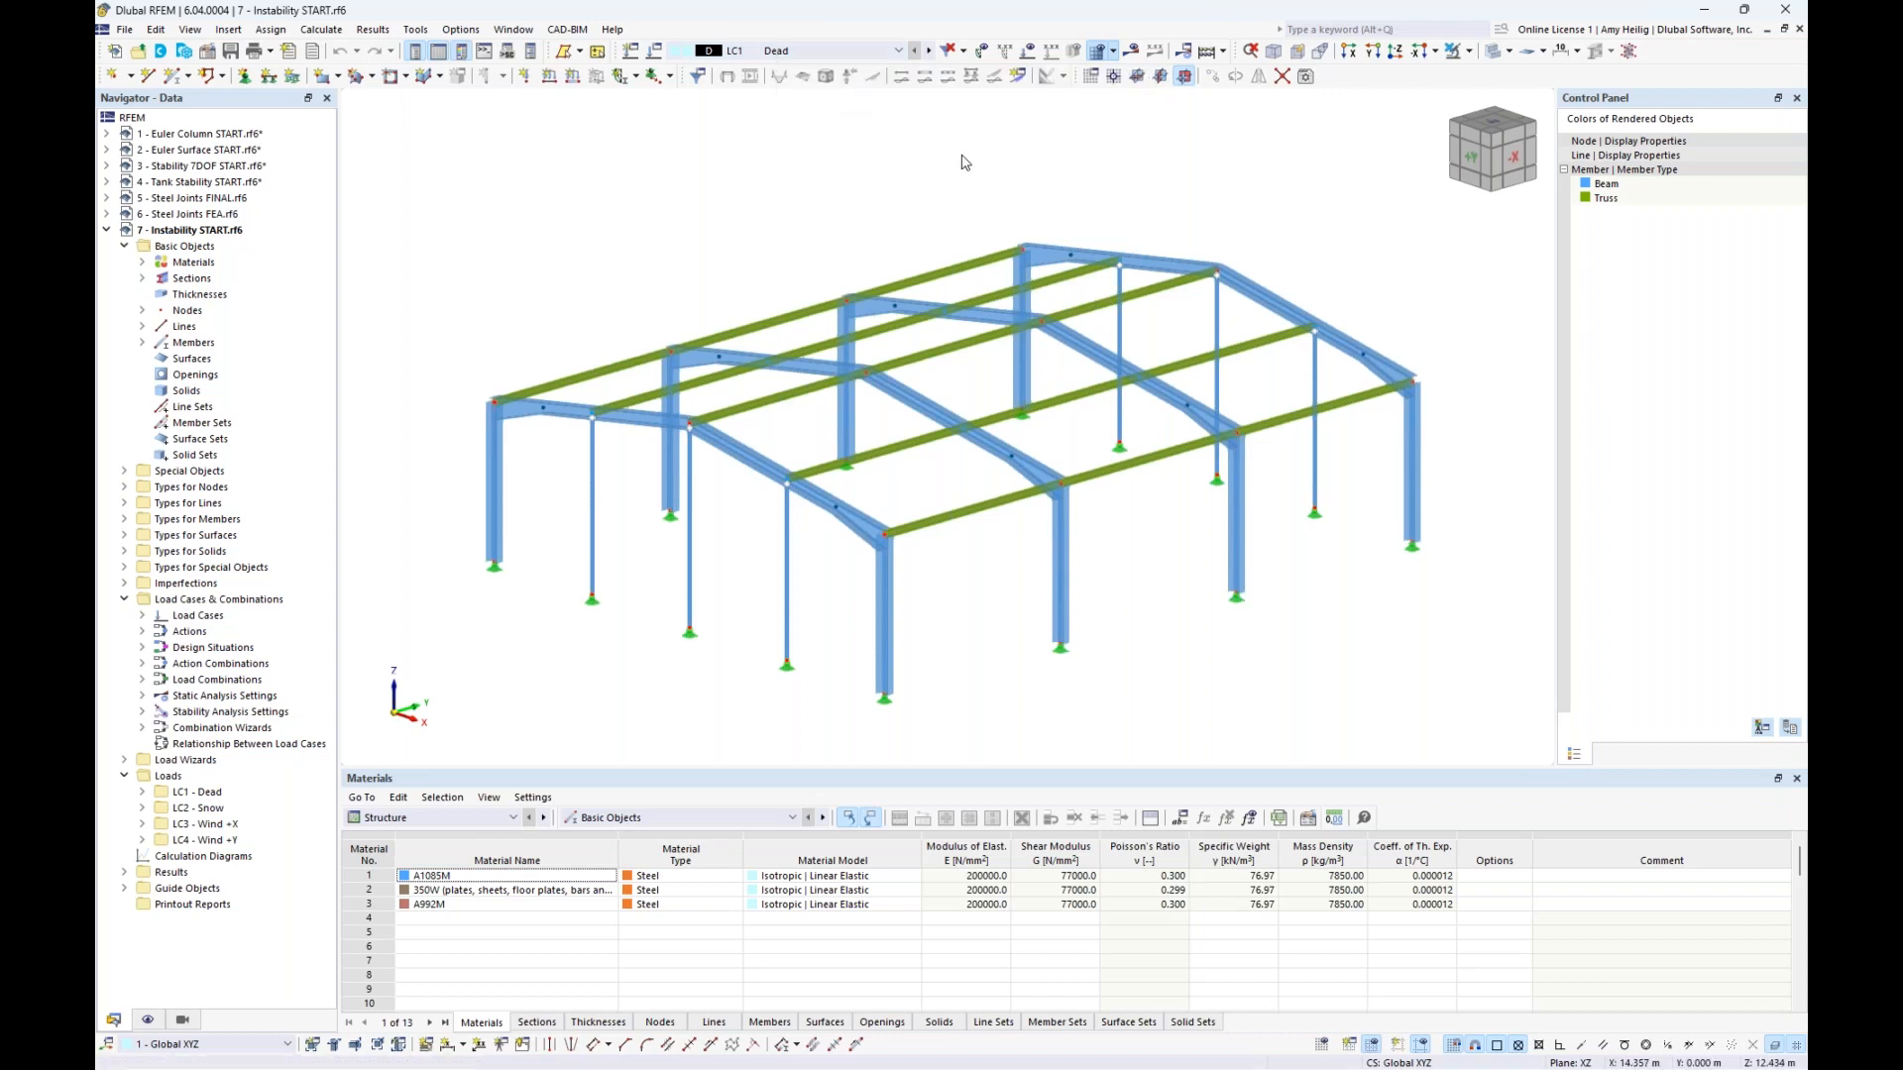
Calculate load case LC1 and read the entry's description in the Errors & Warnings table, adjusting the table height
{"action": "left_click", "coordinate": [1140, 55]}
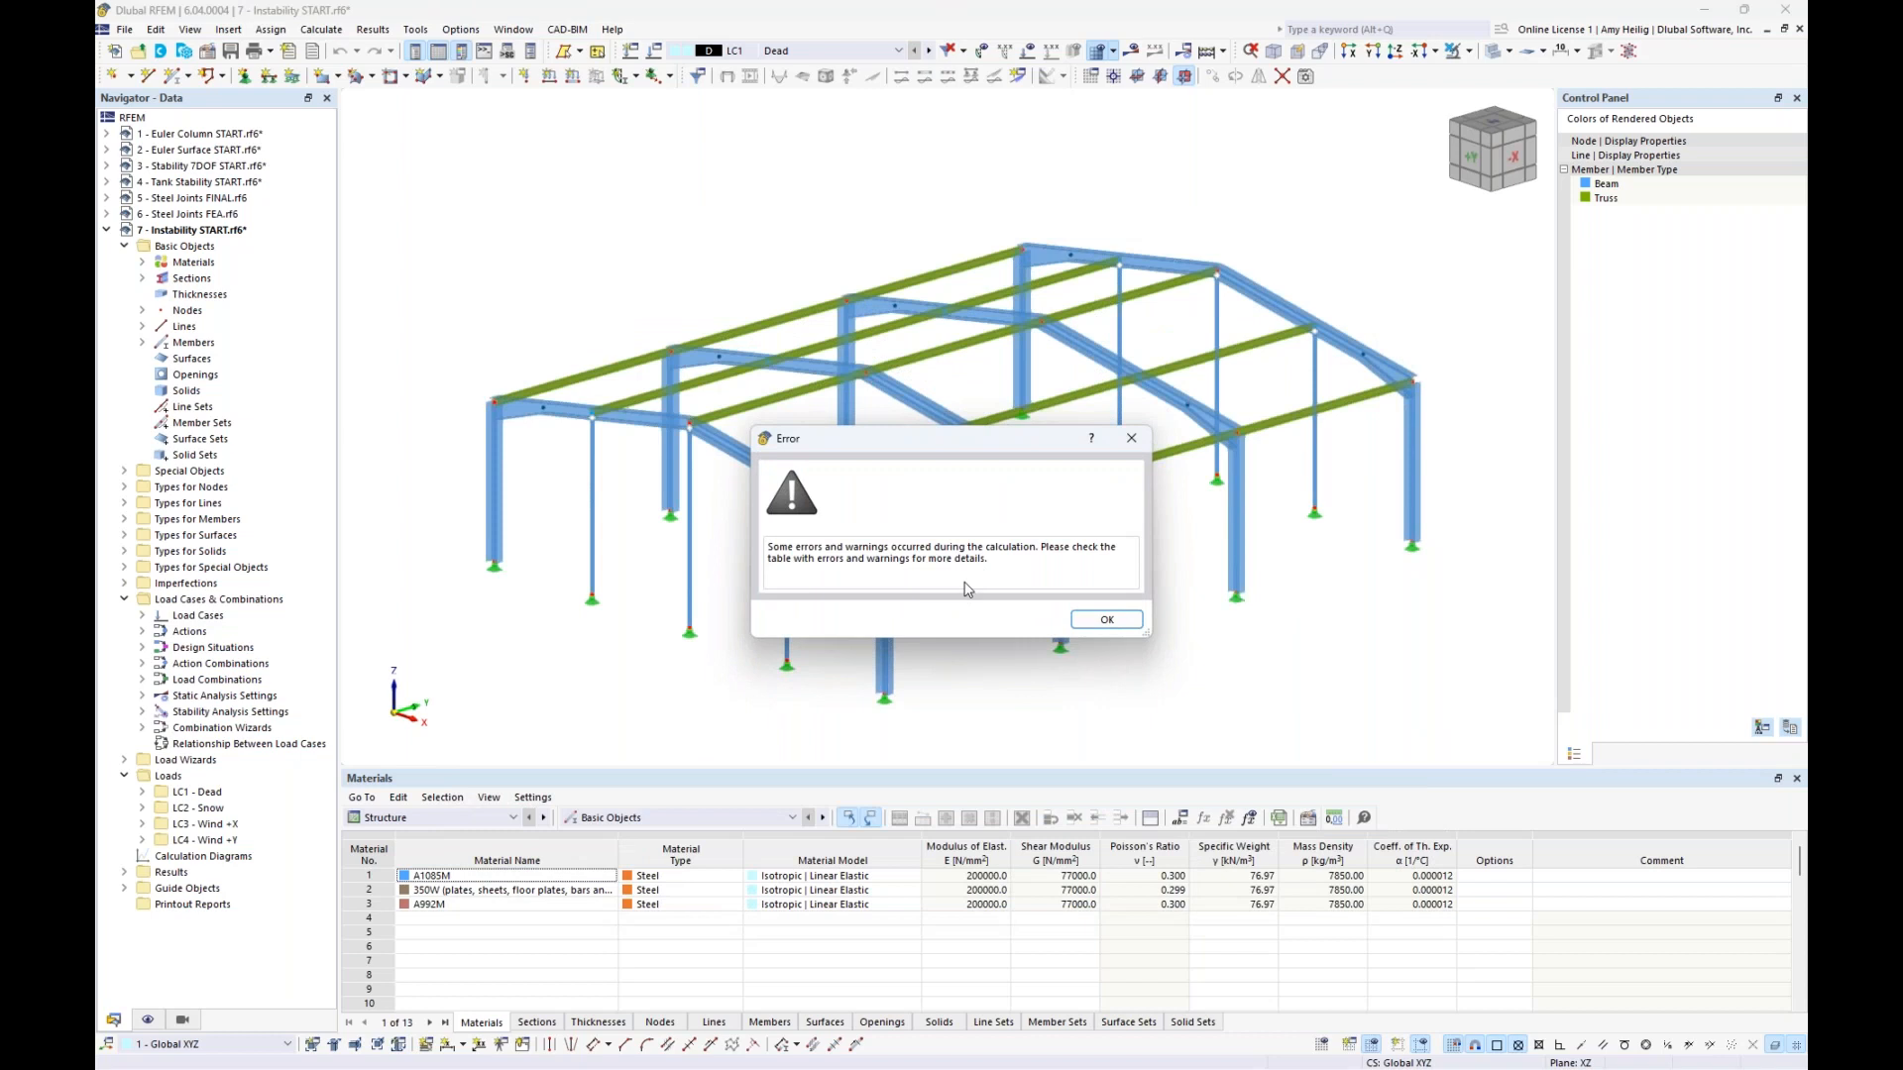
{"action": "left_click", "coordinate": [1107, 620]}
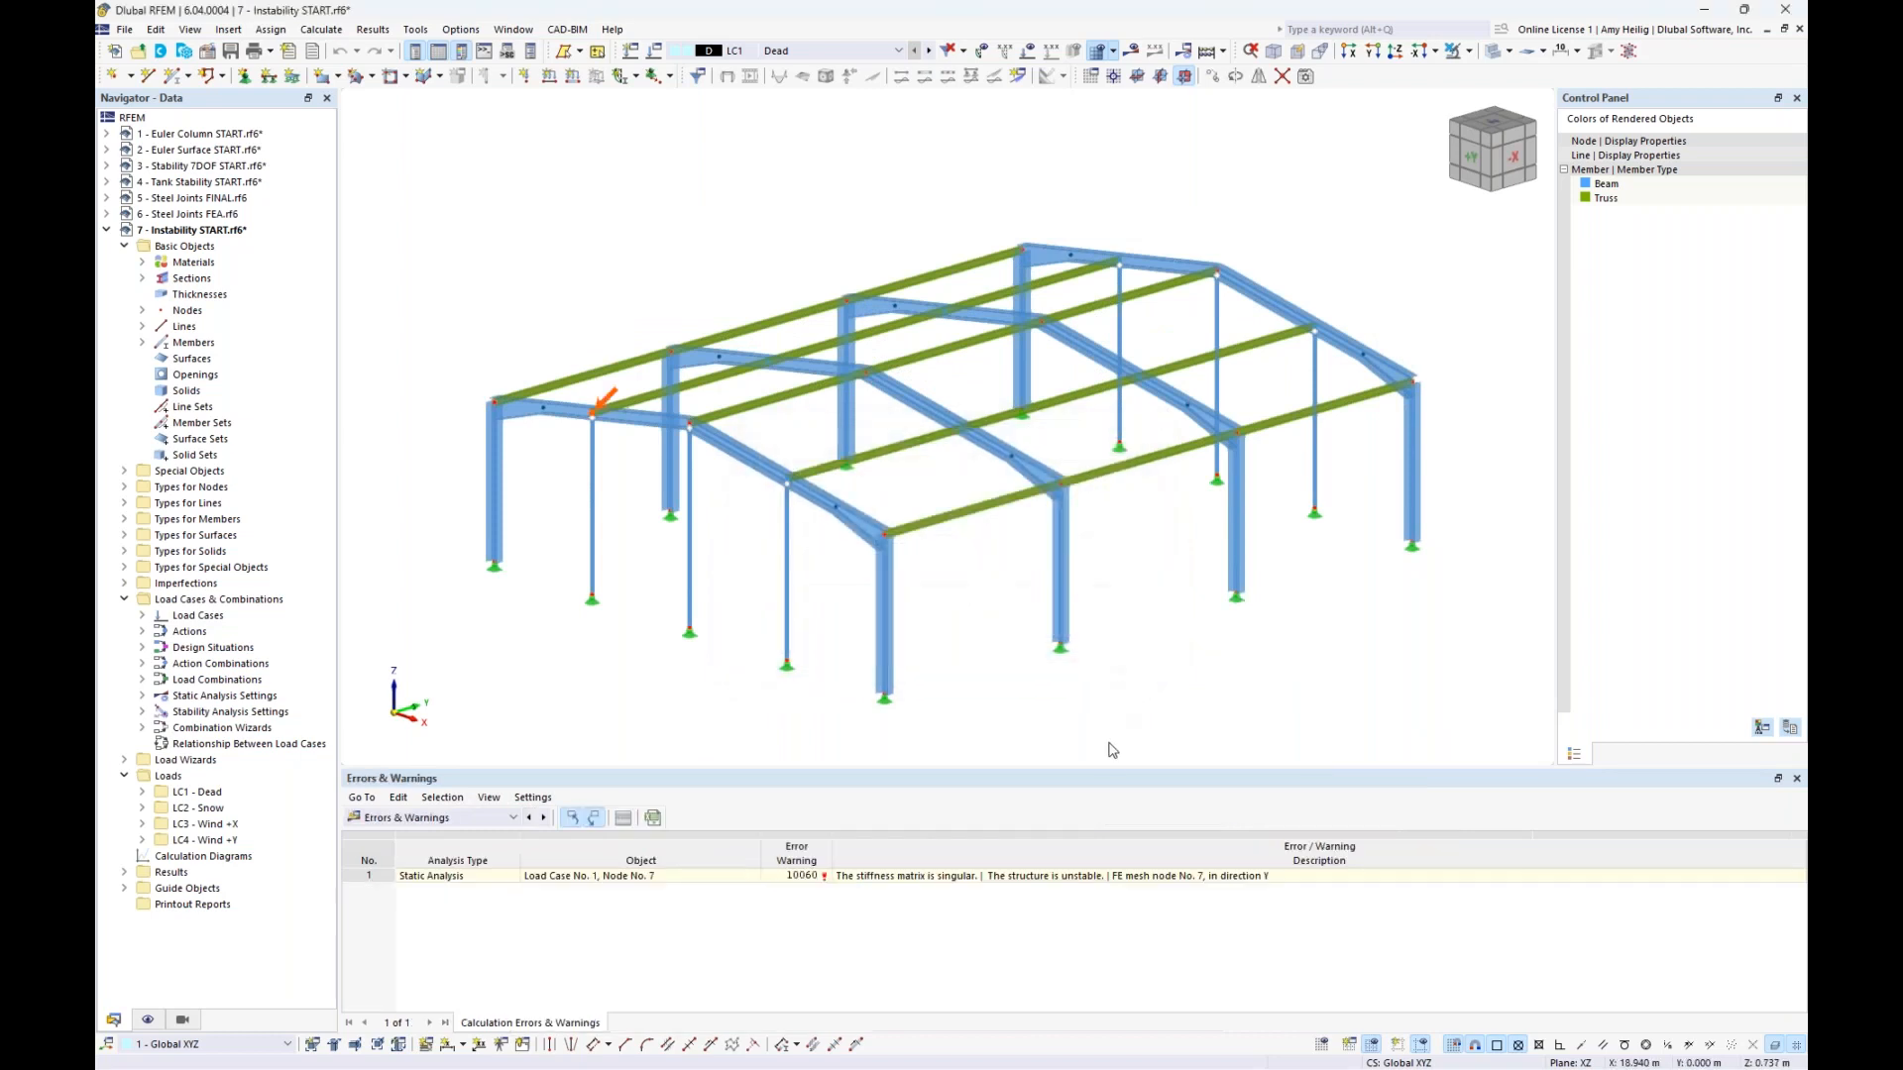
{"action": "left_click_drag", "start_coordinate": [1110, 771], "coordinate": [1120, 670]}
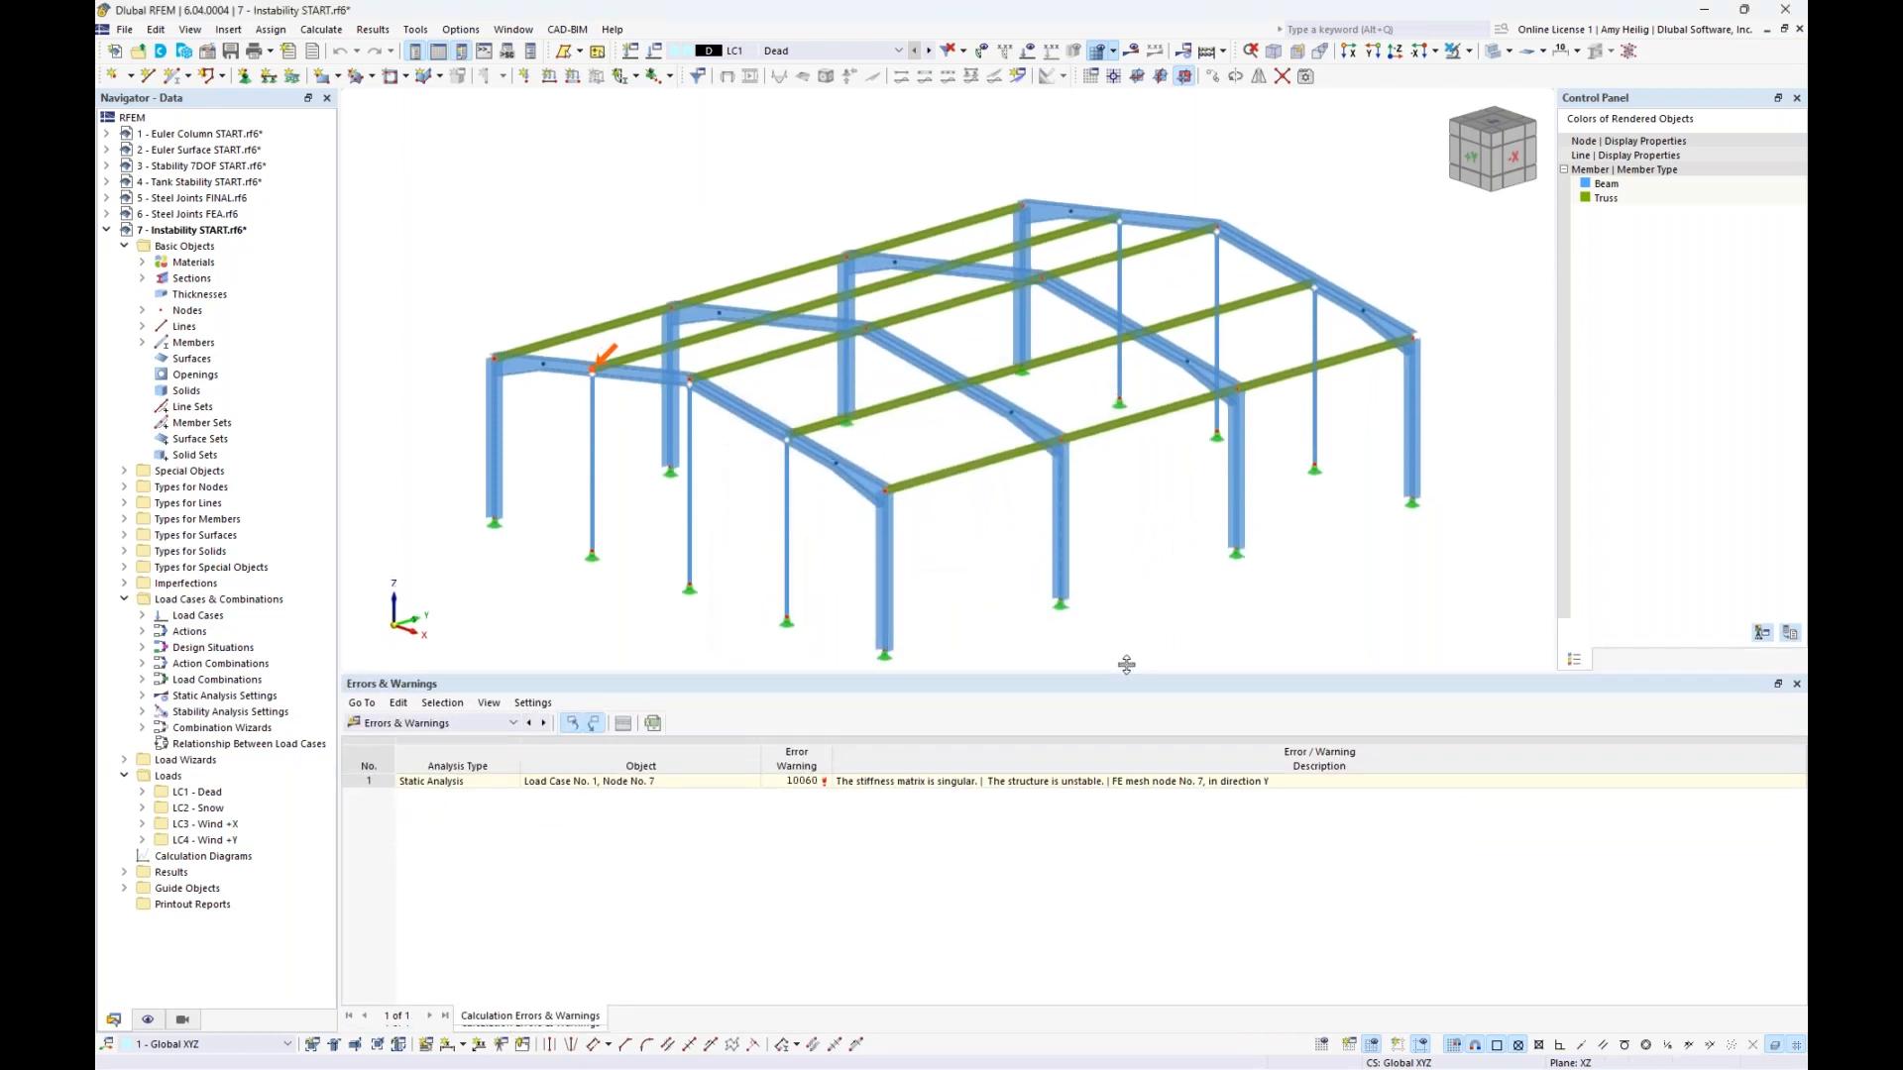
{"action": "left_click", "coordinate": [1077, 776]}
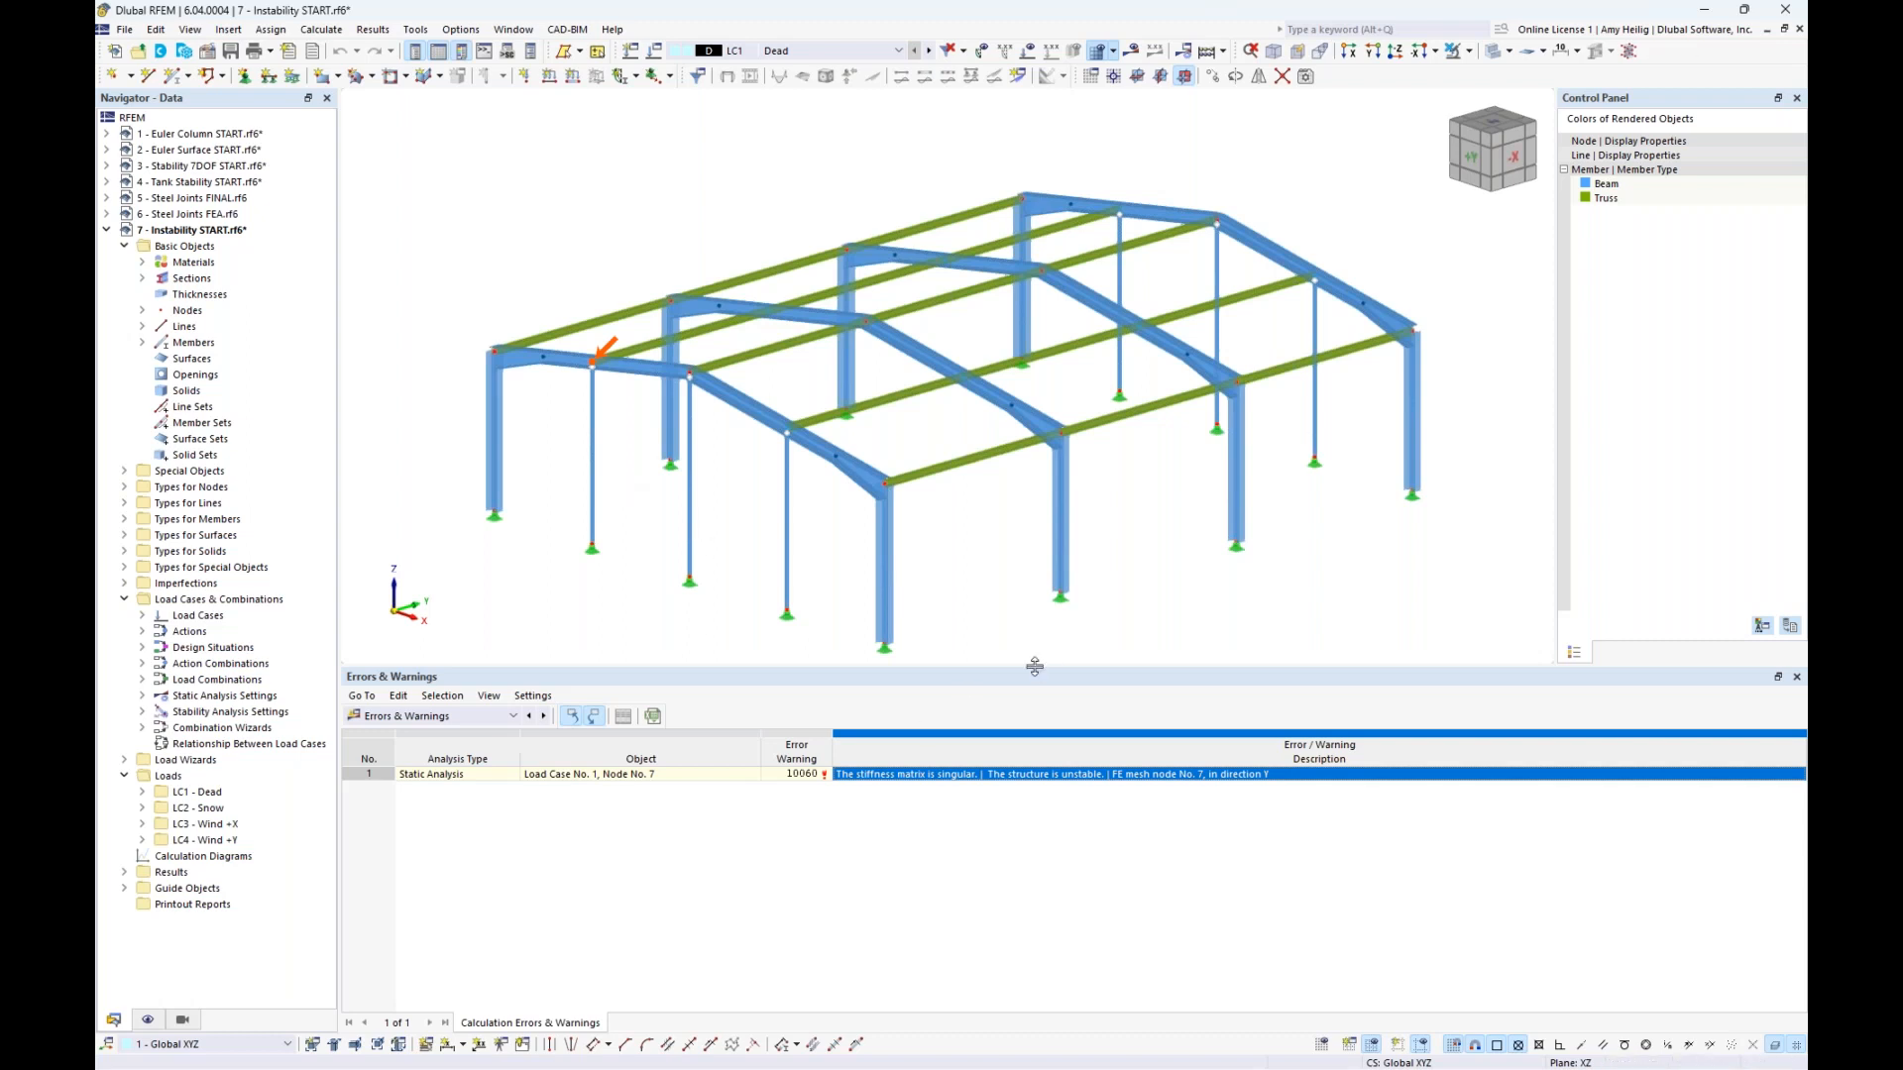
{"action": "left_click_drag", "start_coordinate": [1035, 666], "coordinate": [1037, 736]}
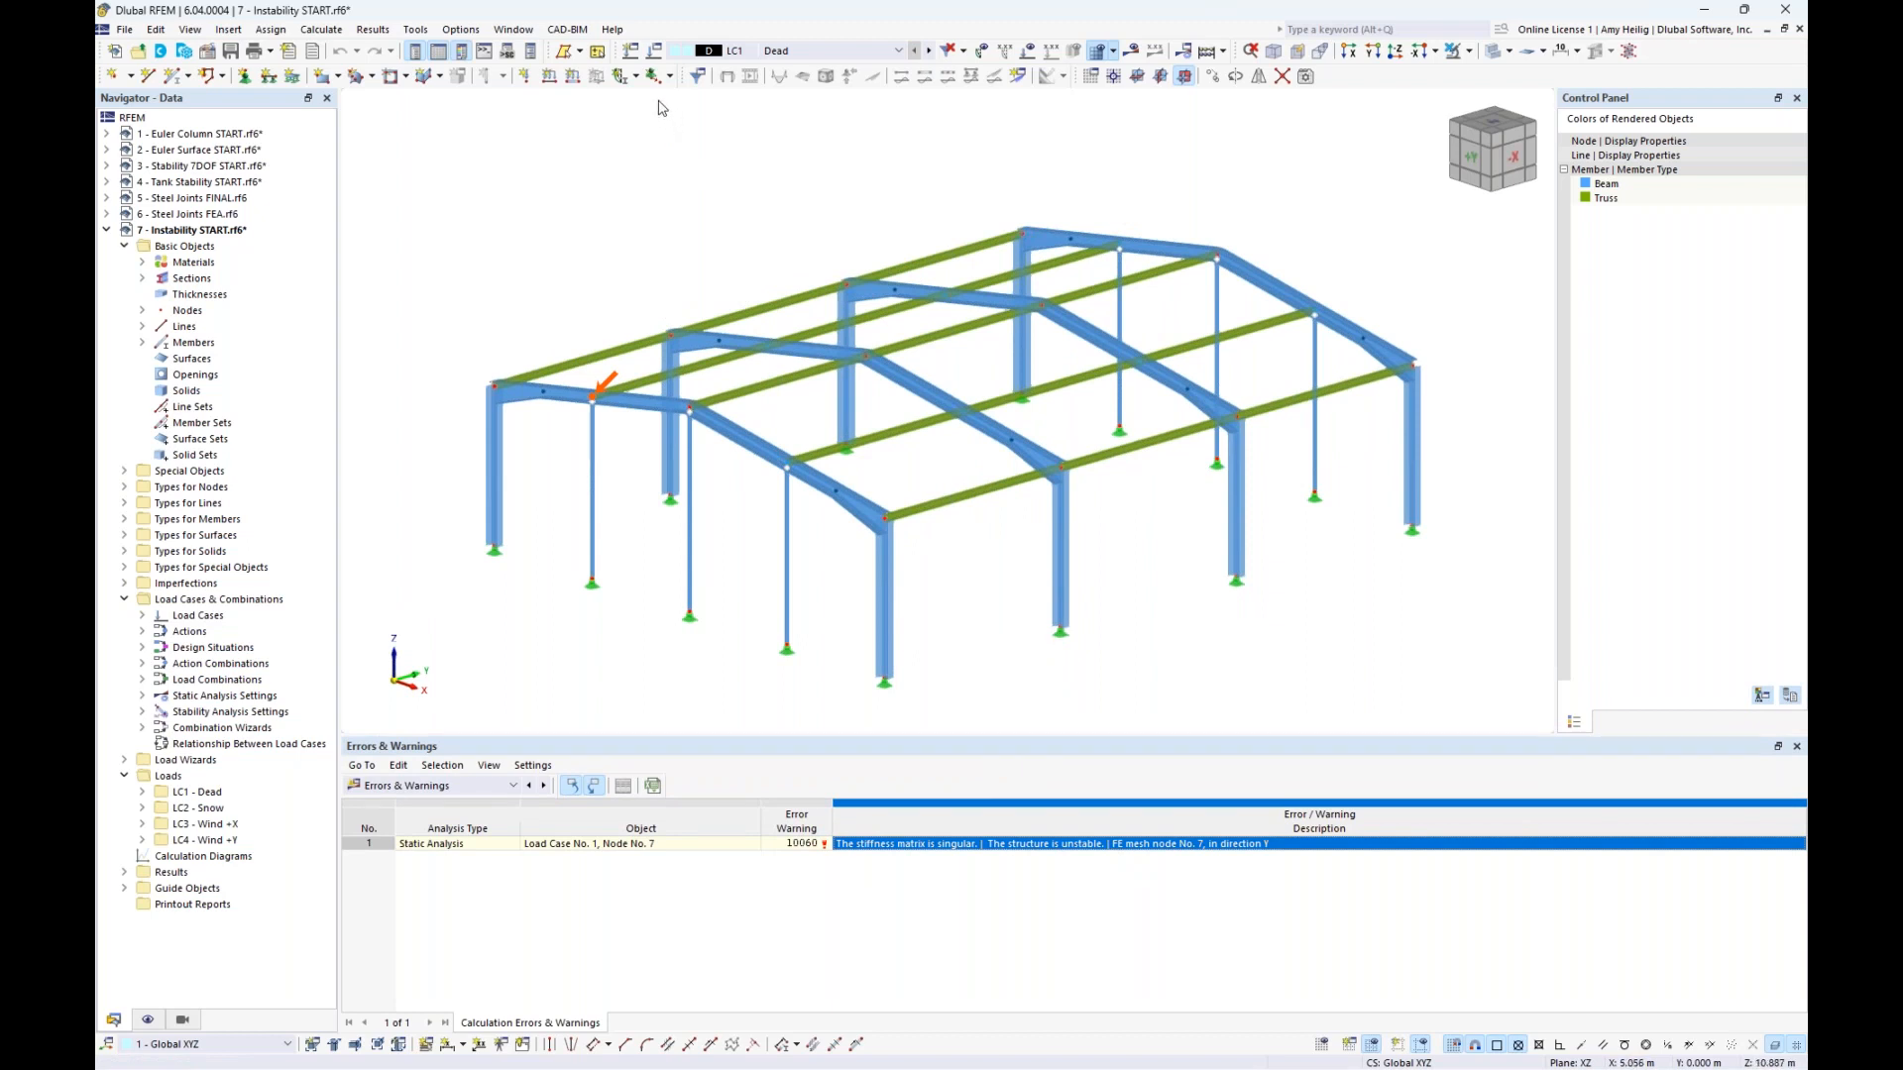
Enable LC1's critical load calculation with stability settings ST1, activate calculation without loading for the instability check by mode shape, and calculate
{"action": "left_click", "coordinate": [658, 50]}
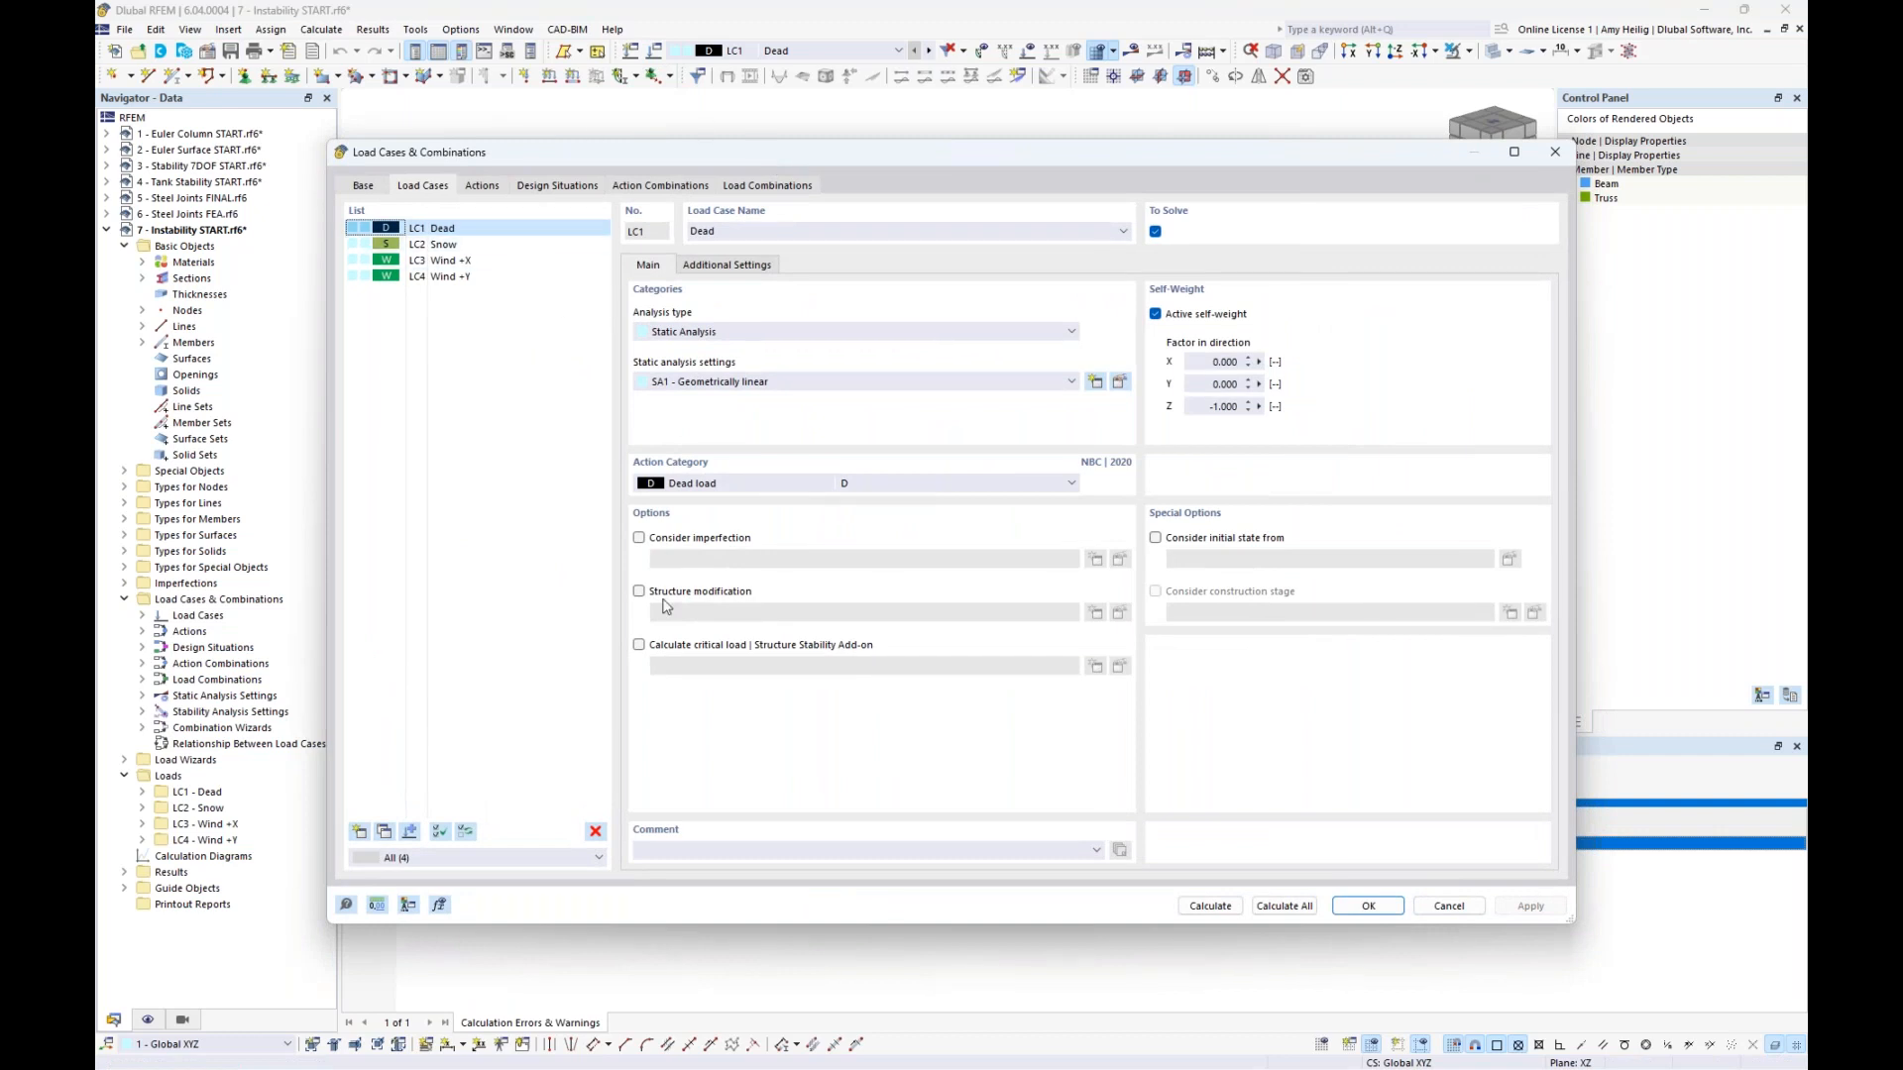
{"action": "left_click", "coordinate": [639, 646]}
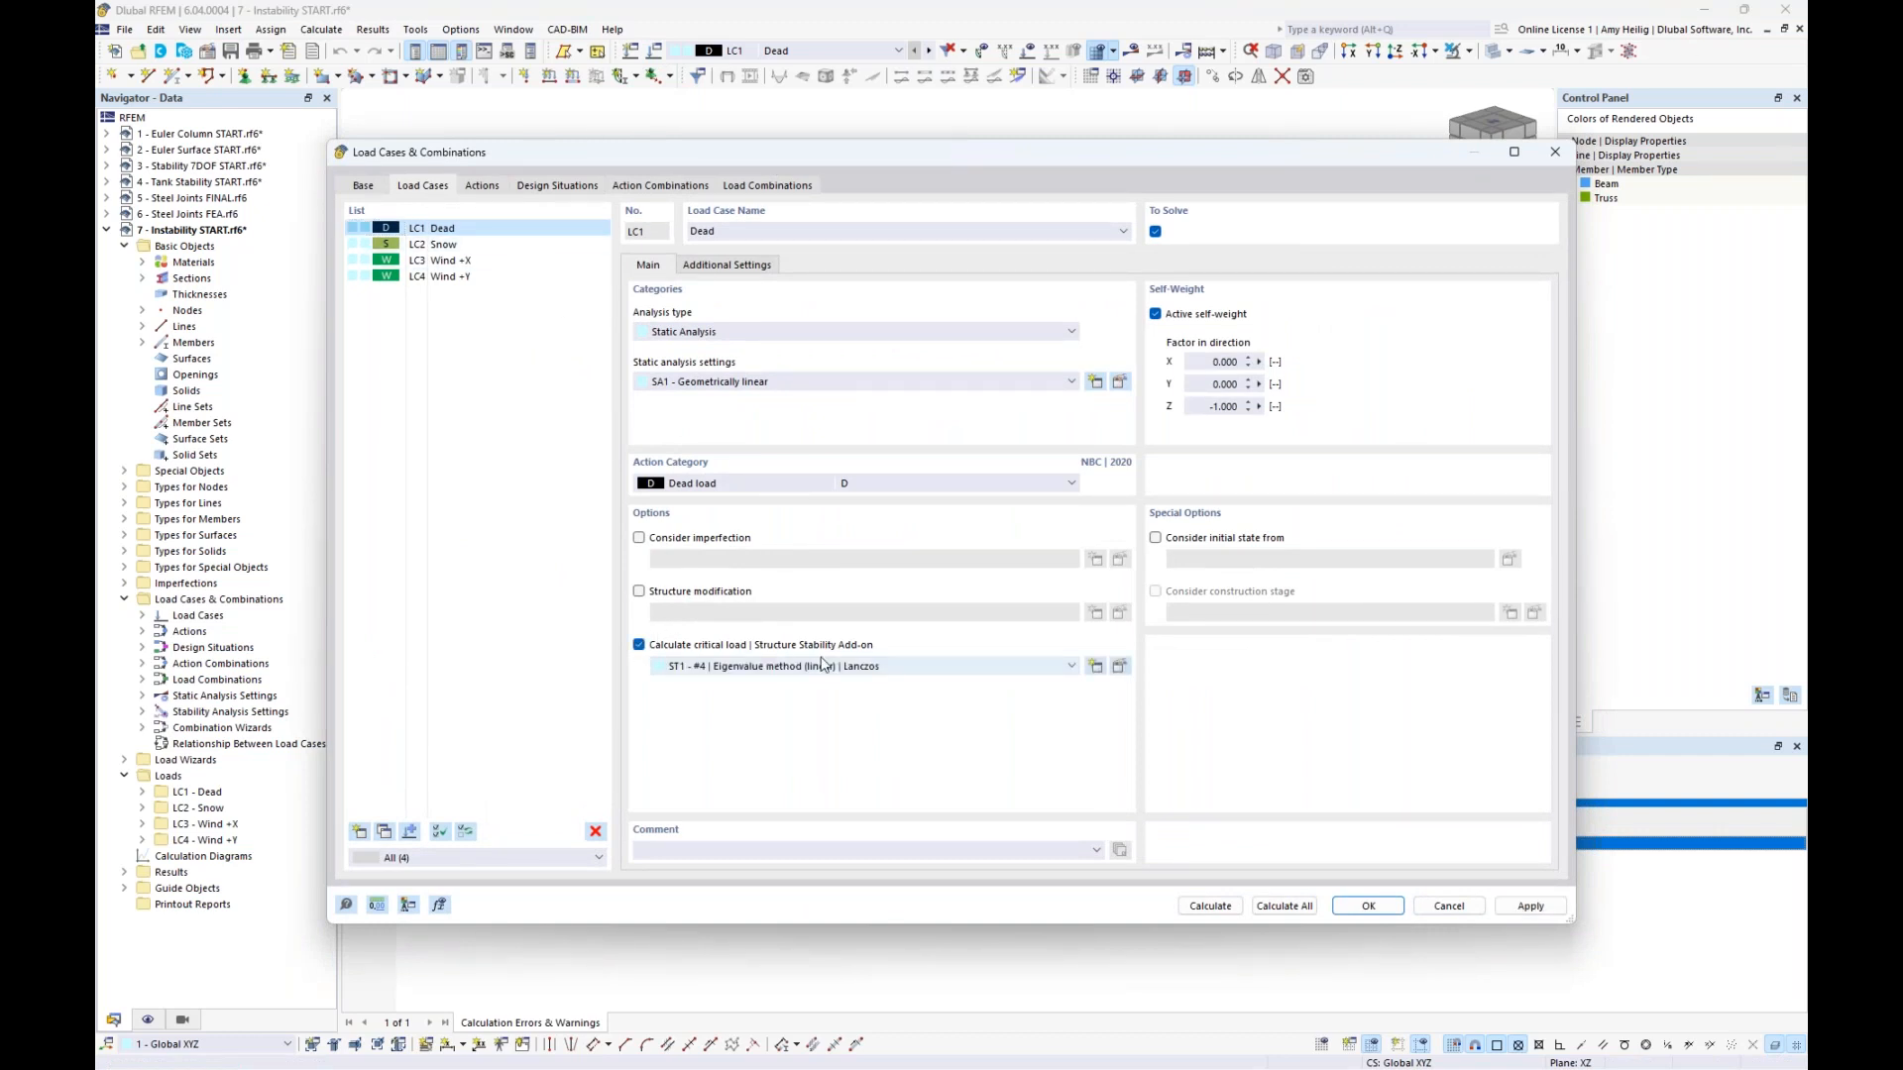
{"action": "left_click", "coordinate": [1120, 669]}
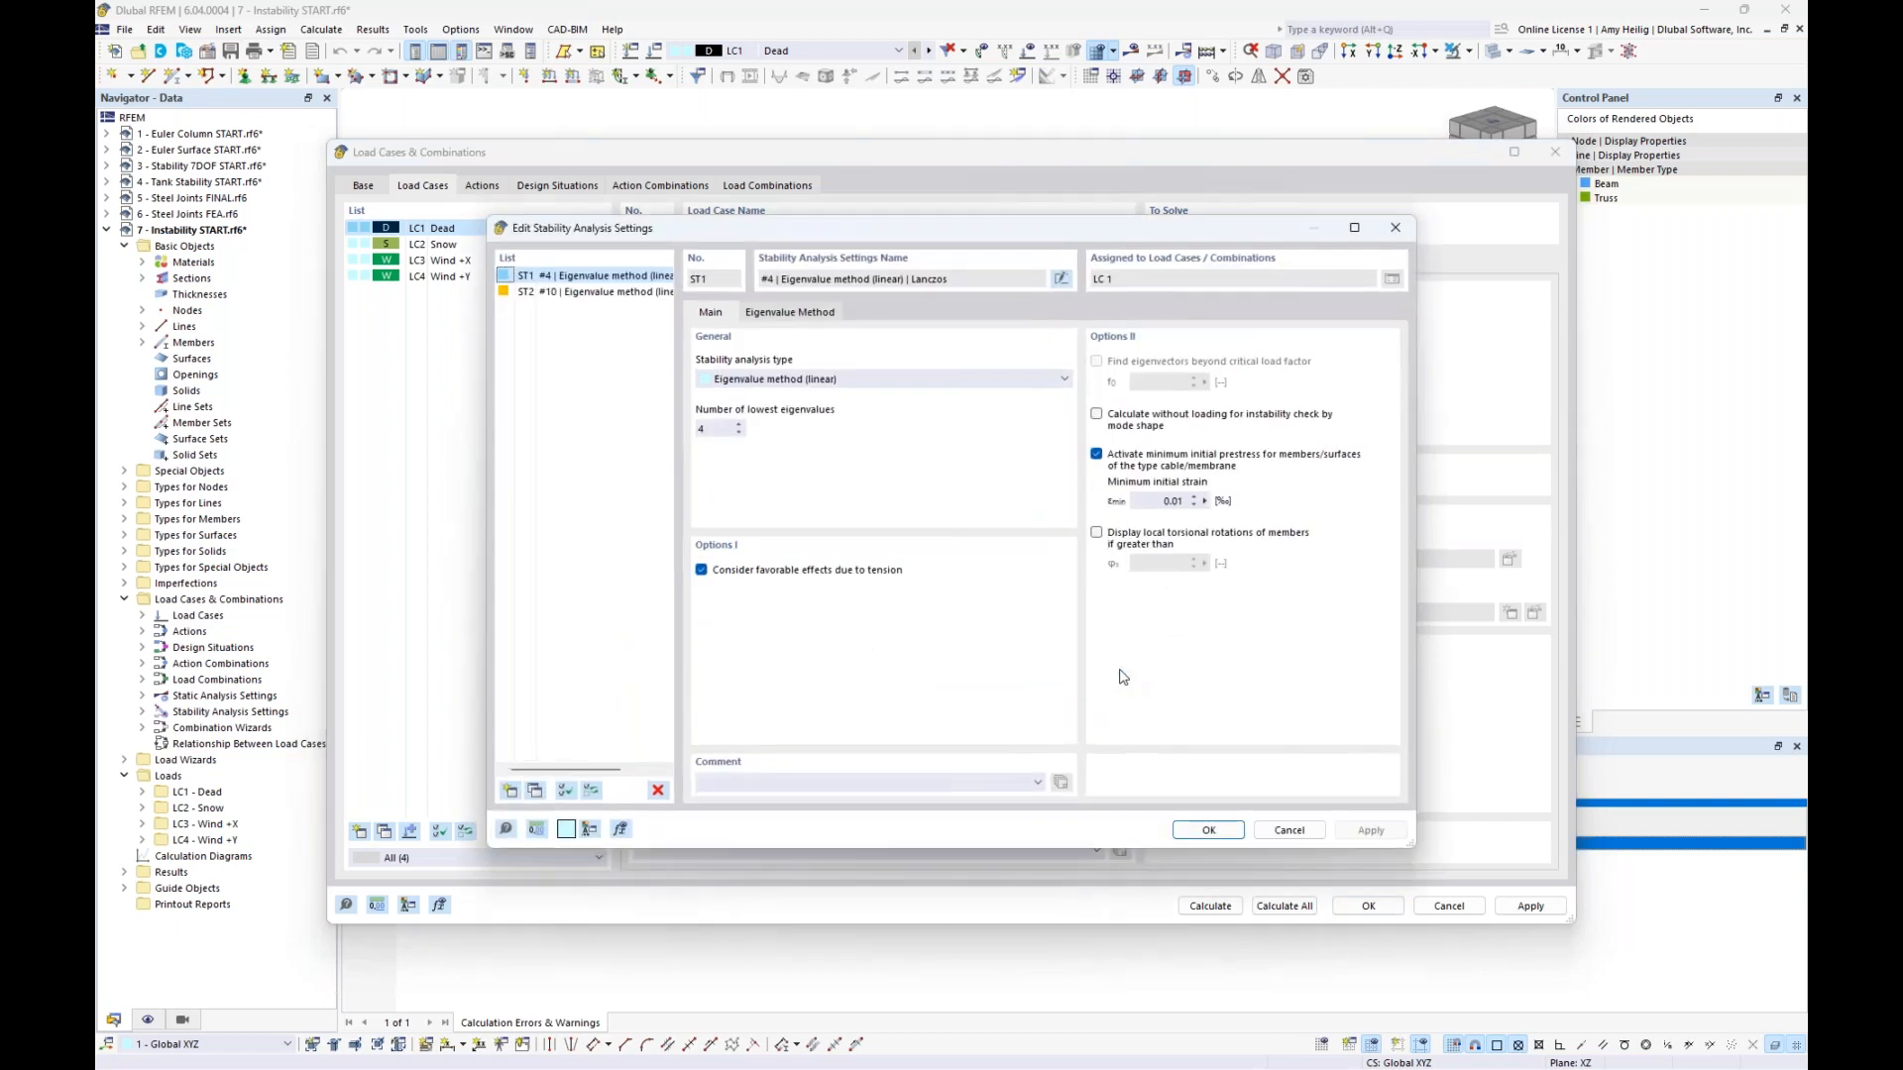
{"action": "left_click", "coordinate": [1096, 414]}
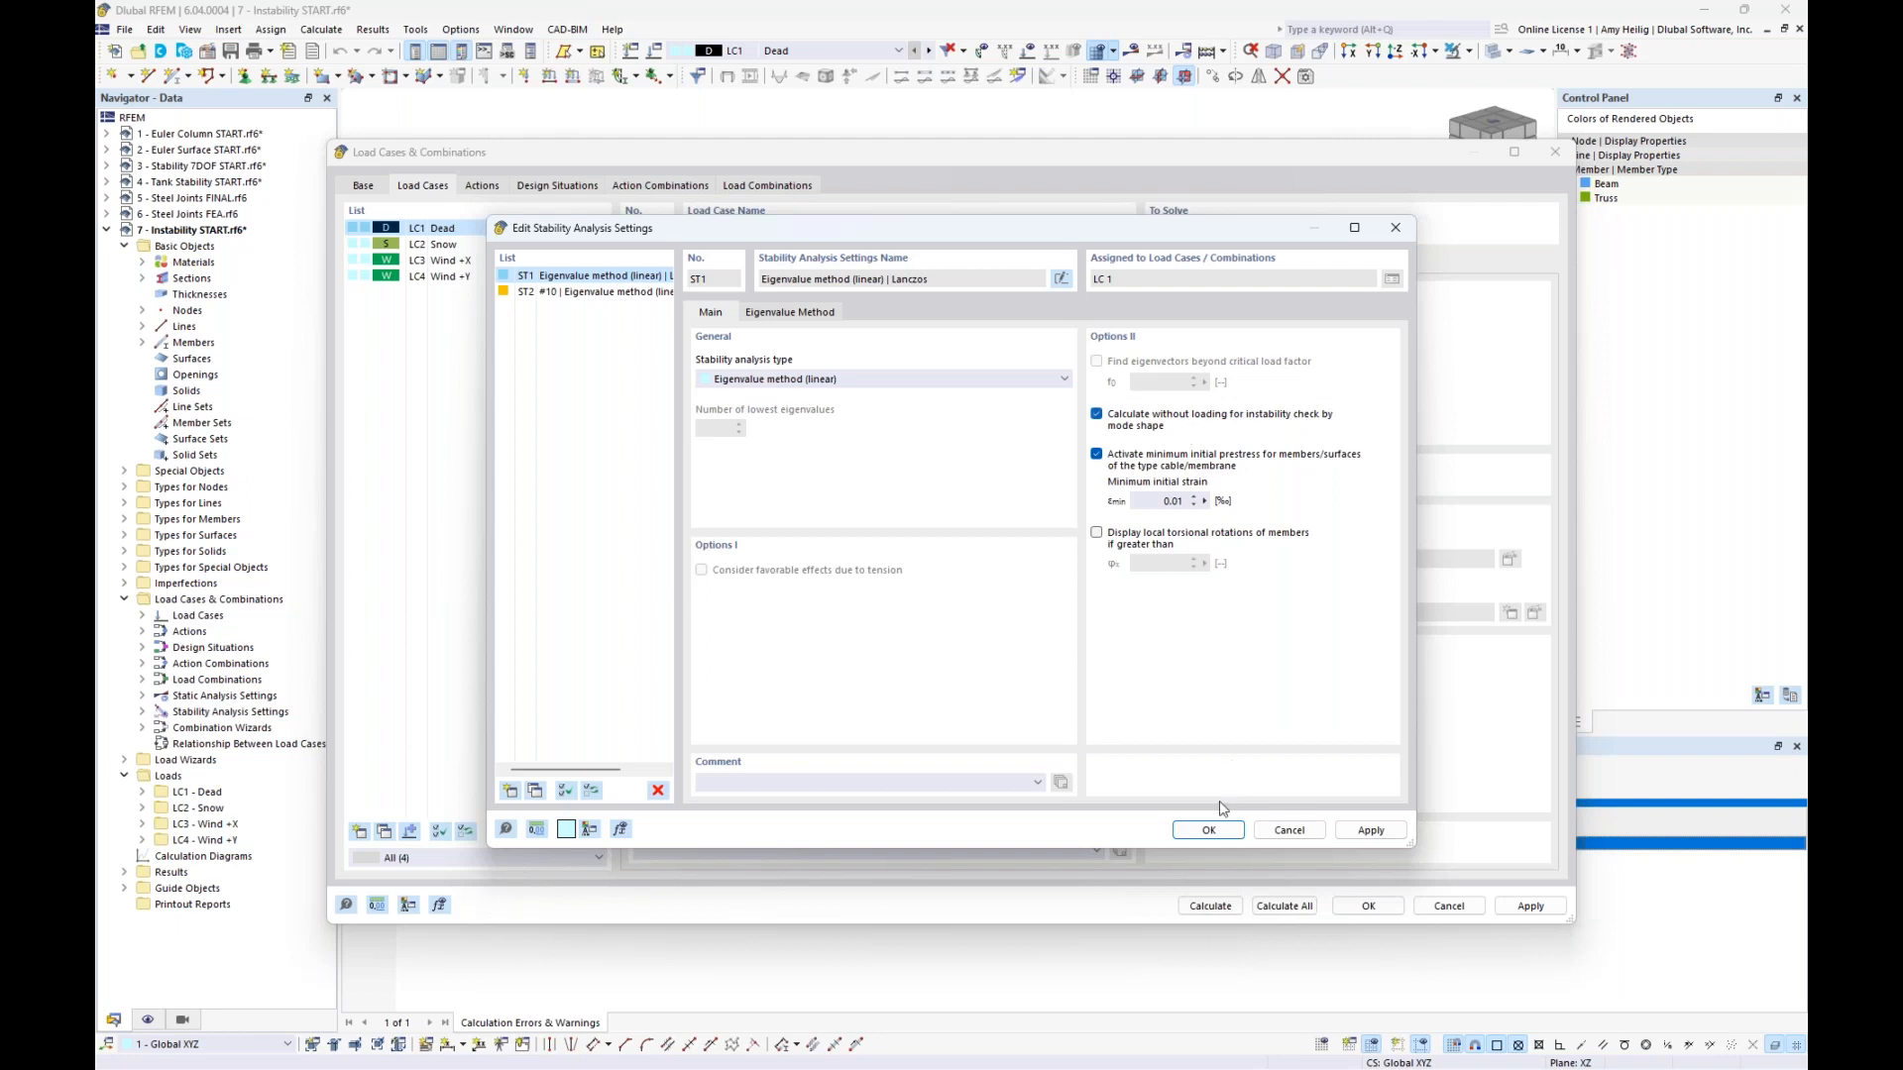
{"action": "left_click", "coordinate": [1209, 829]}
{"action": "left_click", "coordinate": [1208, 906]}
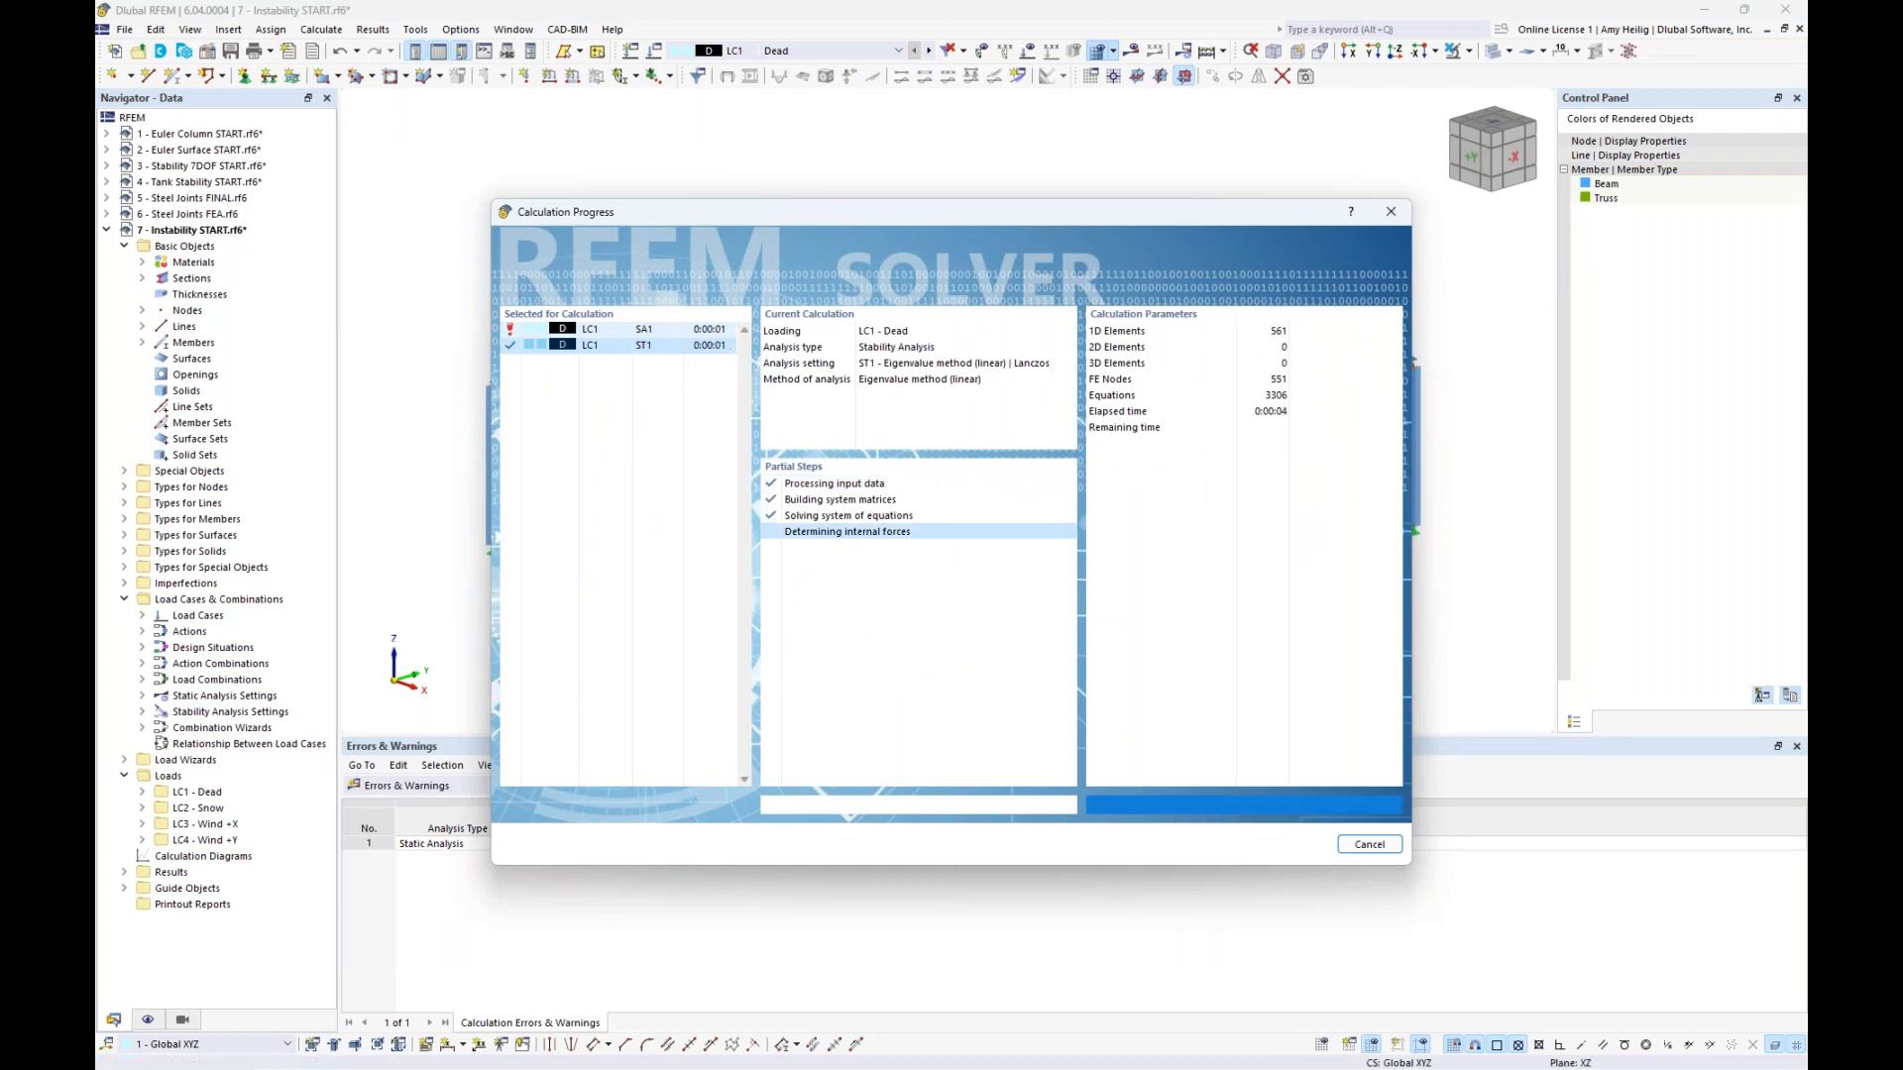
{"action": "left_click", "coordinate": [1112, 624]}
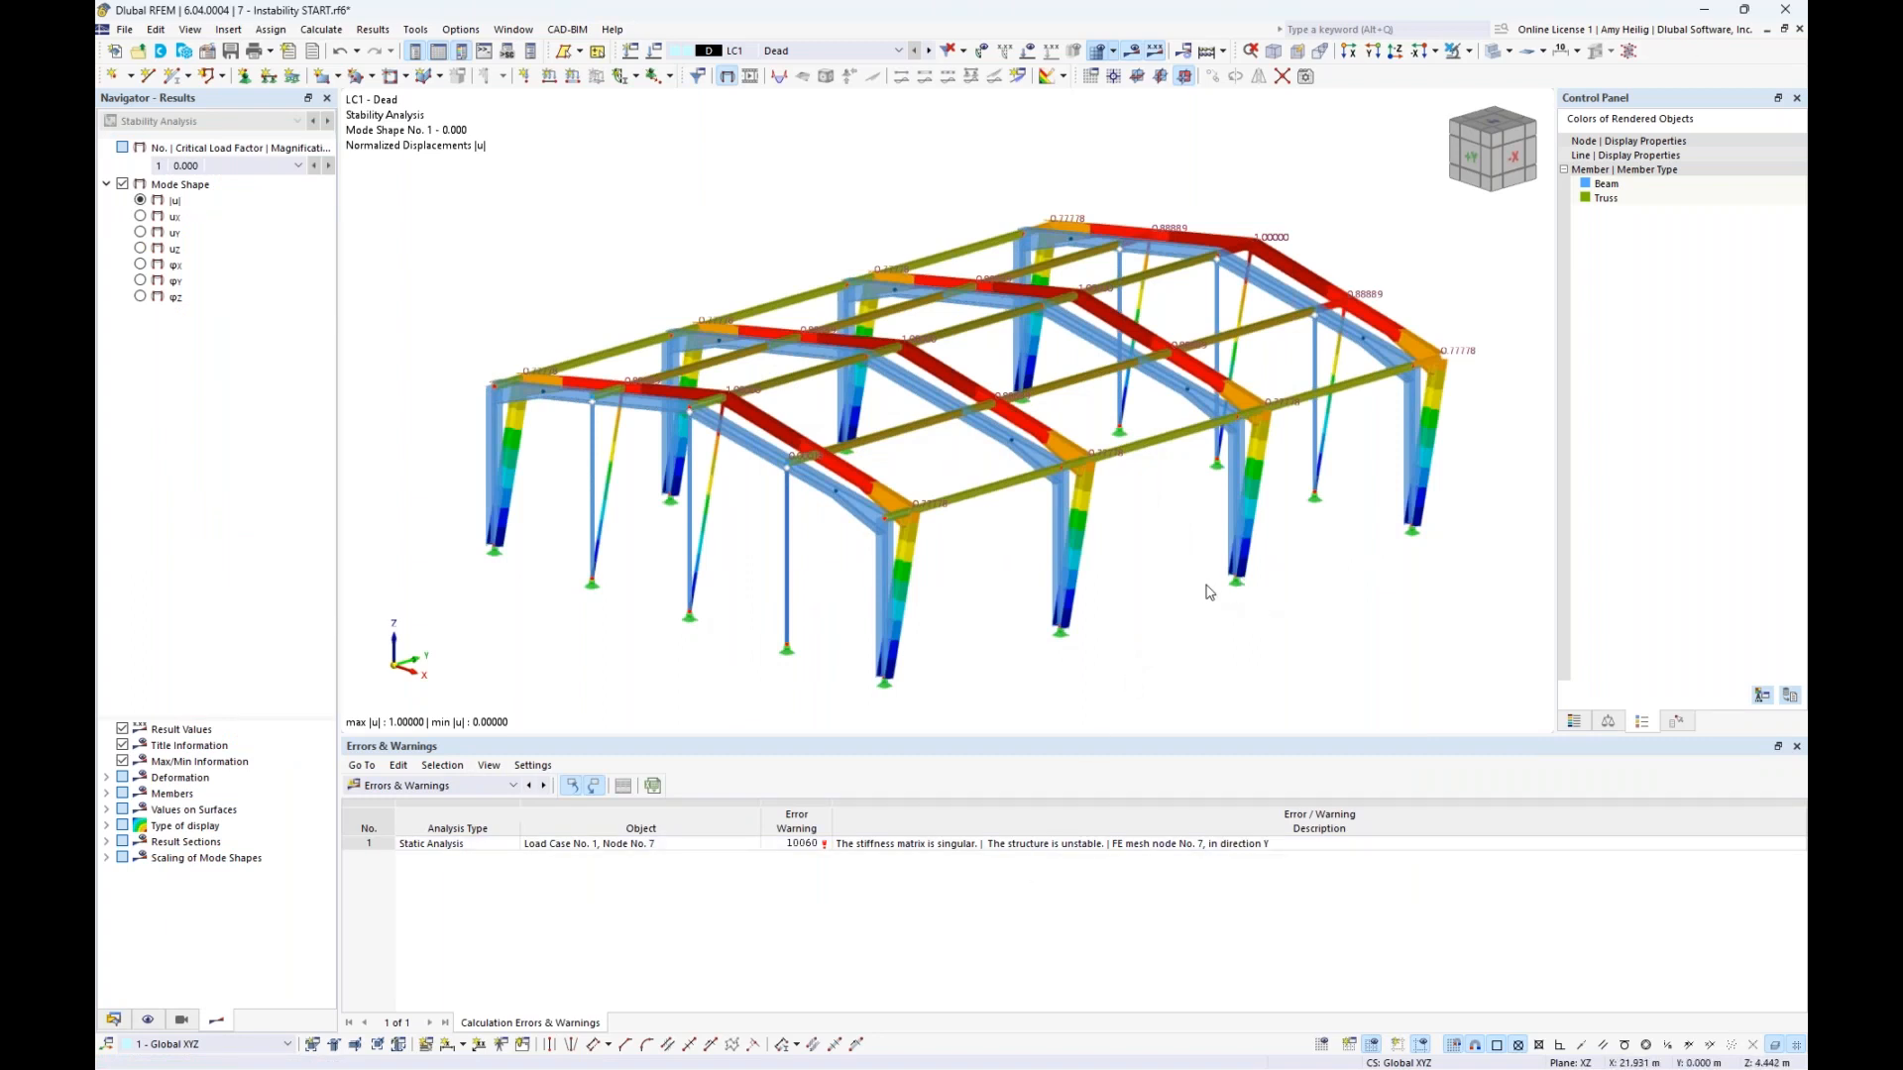
Raise the mode shape display factor to 1.74, examine the frame's sway from an angle, and hide the results
{"action": "middle_click_drag", "start_coordinate": [1207, 592], "coordinate": [1137, 592], "text": "ctrl"}
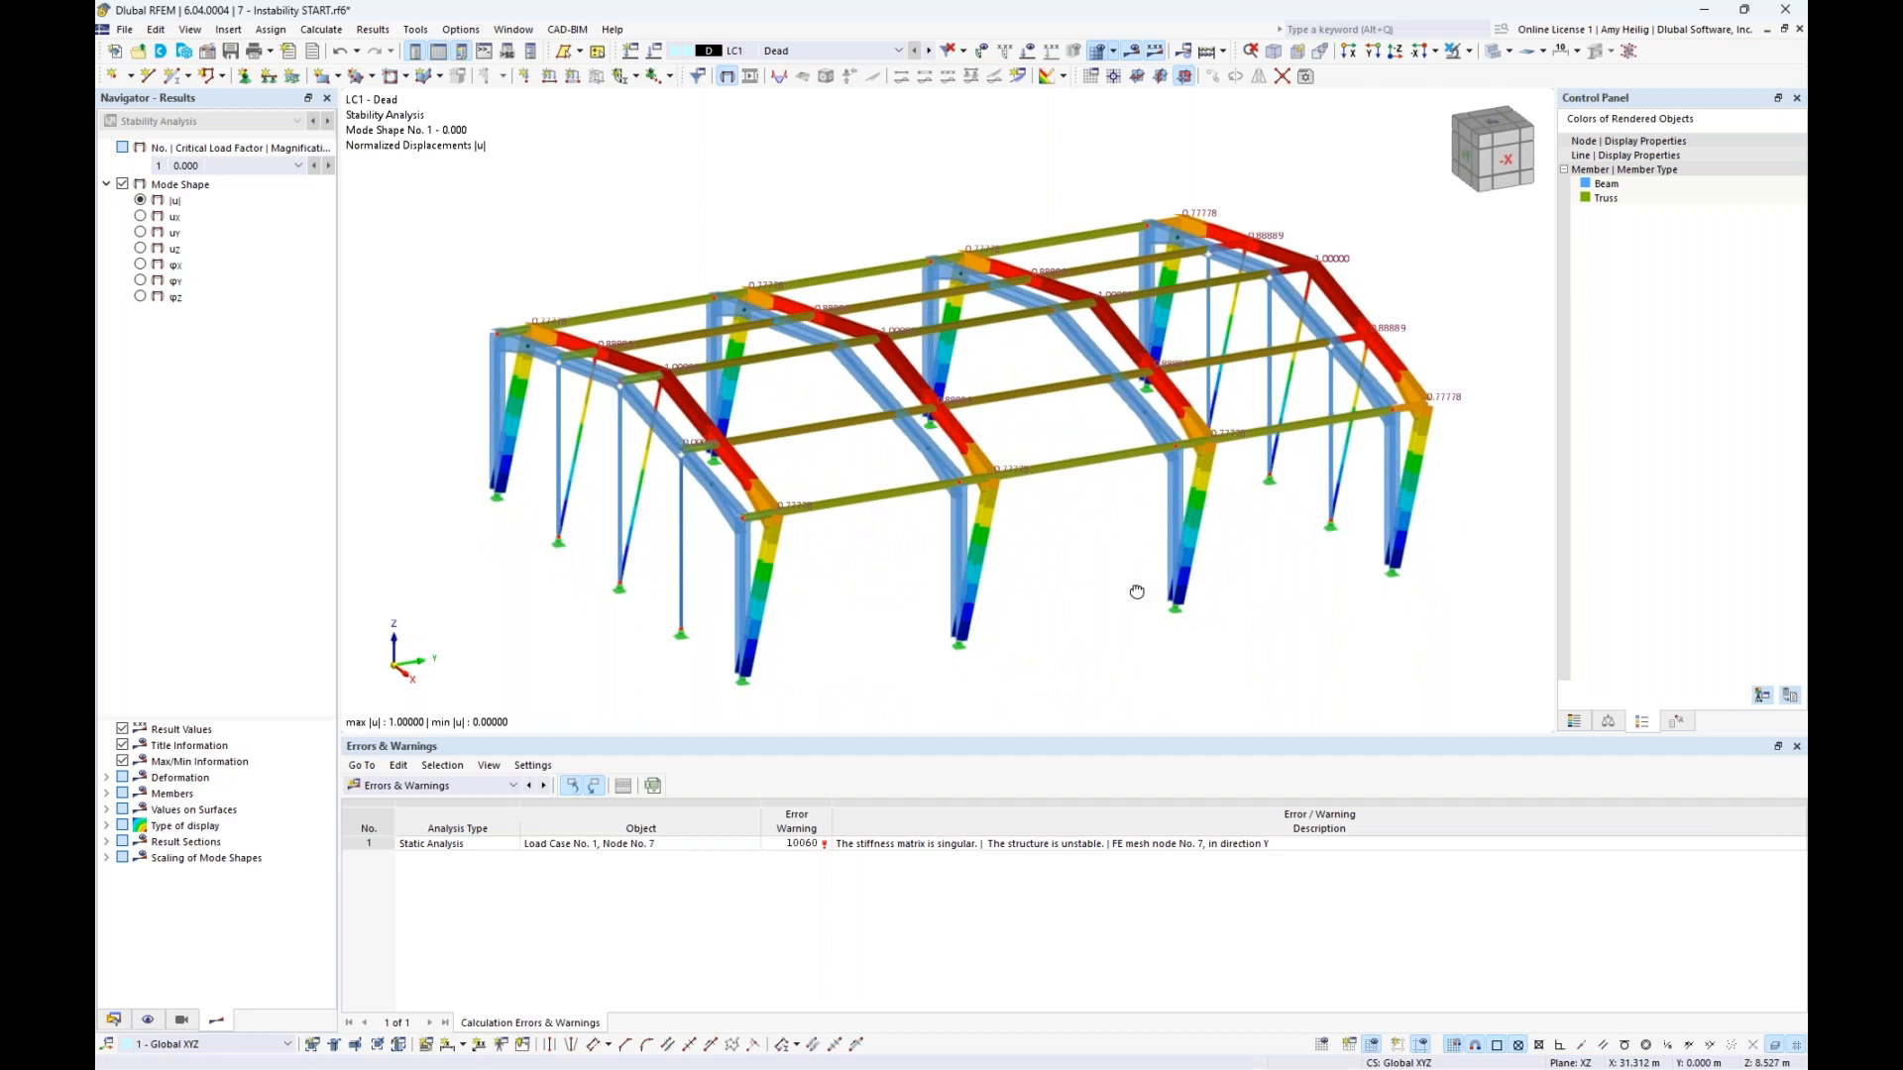
{"action": "left_click", "coordinate": [1607, 722]}
{"action": "left_click", "coordinate": [1759, 169]}
{"action": "left_click", "coordinate": [1778, 164]}
{"action": "left_click", "coordinate": [1779, 164]}
{"action": "left_click", "coordinate": [1778, 164]}
{"action": "middle_click_drag", "start_coordinate": [1248, 622], "coordinate": [1177, 658]}
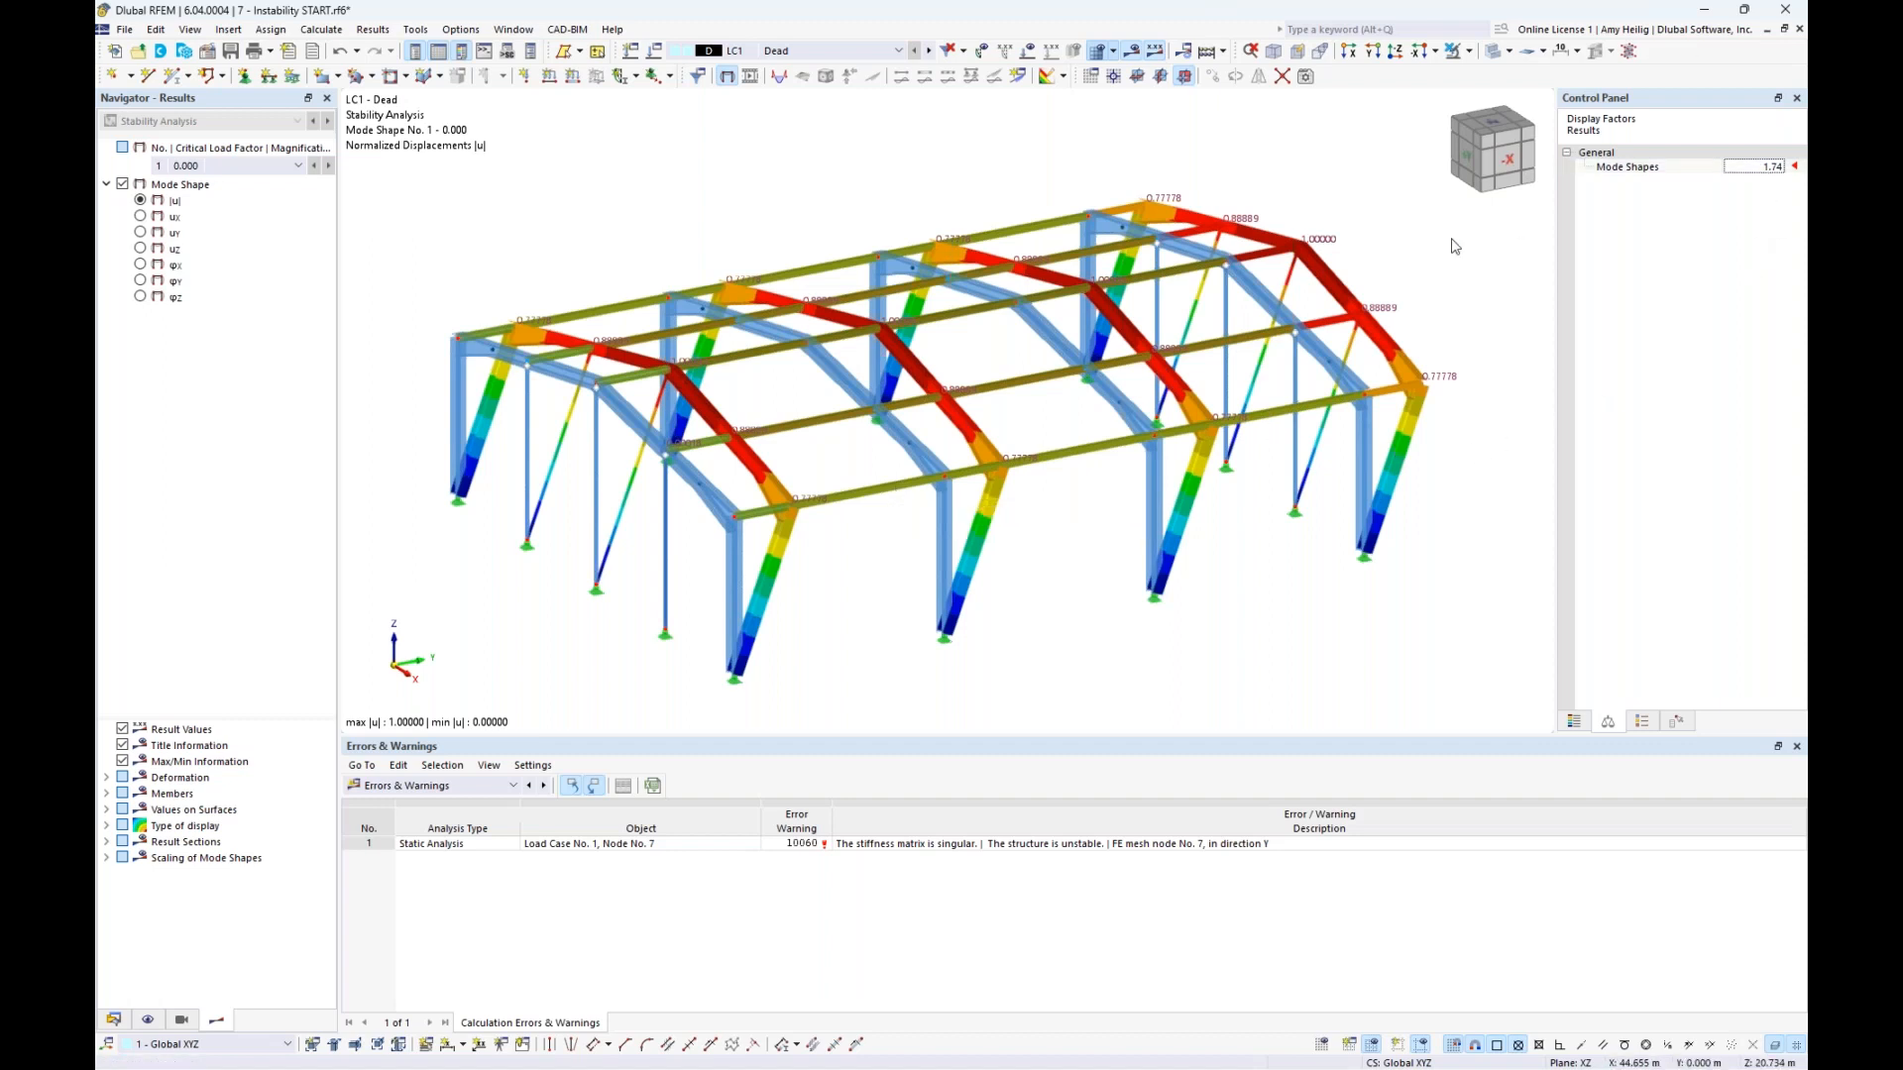
{"action": "left_click", "coordinate": [1132, 53]}
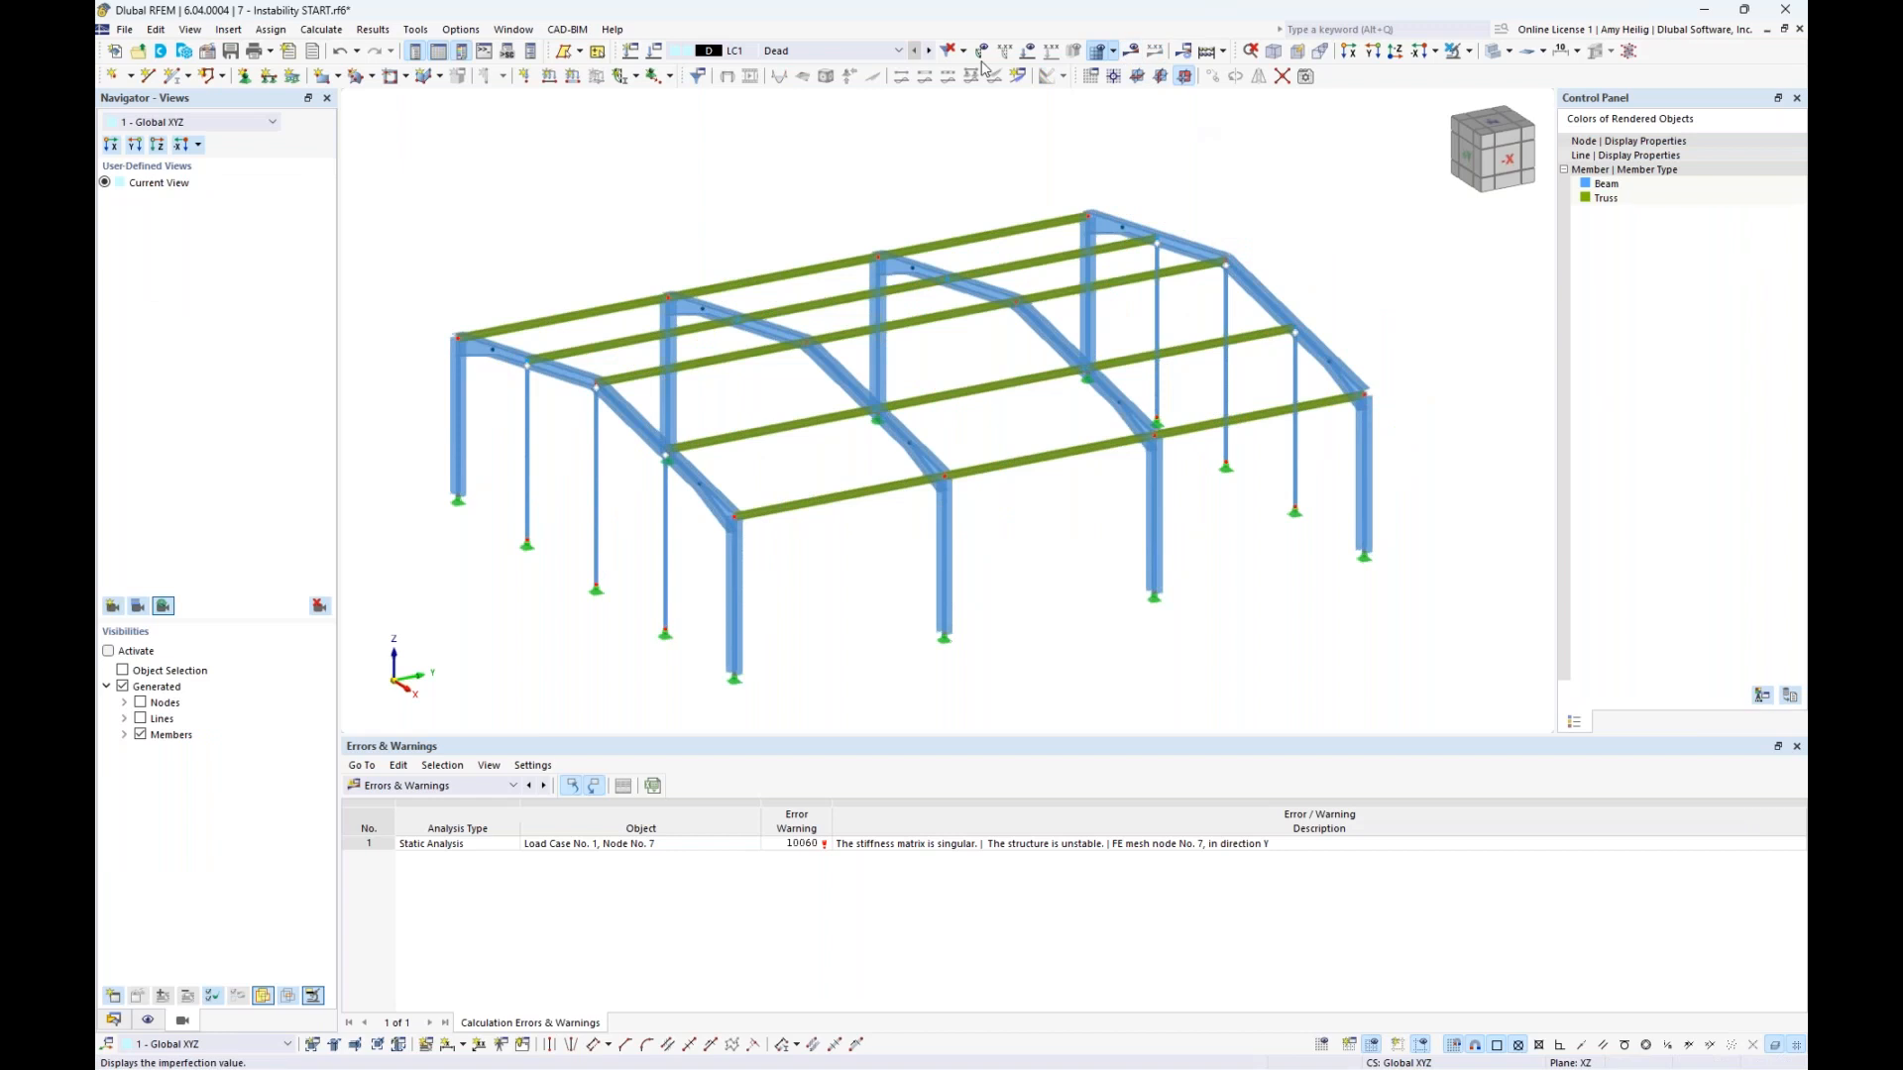
Define a new Tension member with section 3 - L 51x38x3.2 in 350W steel
{"action": "left_click", "coordinate": [171, 77]}
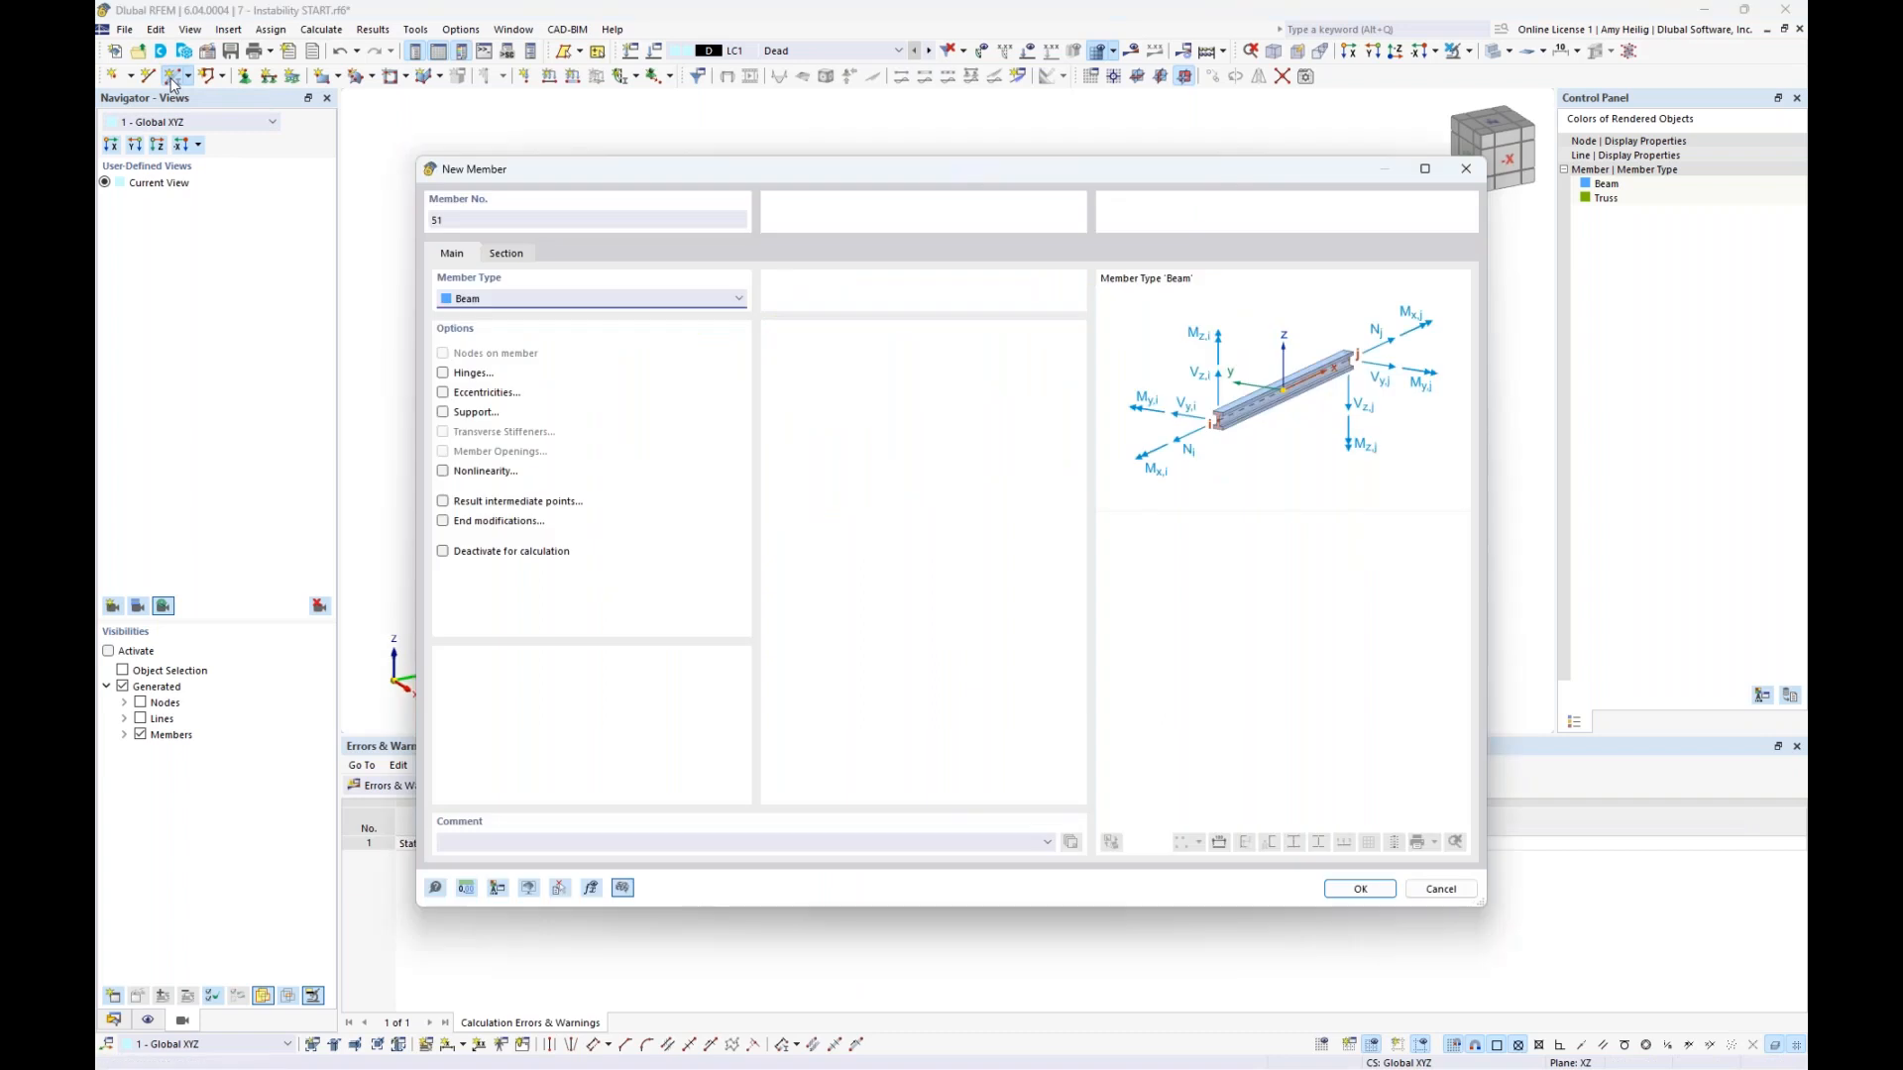
{"action": "left_click", "coordinate": [531, 298]}
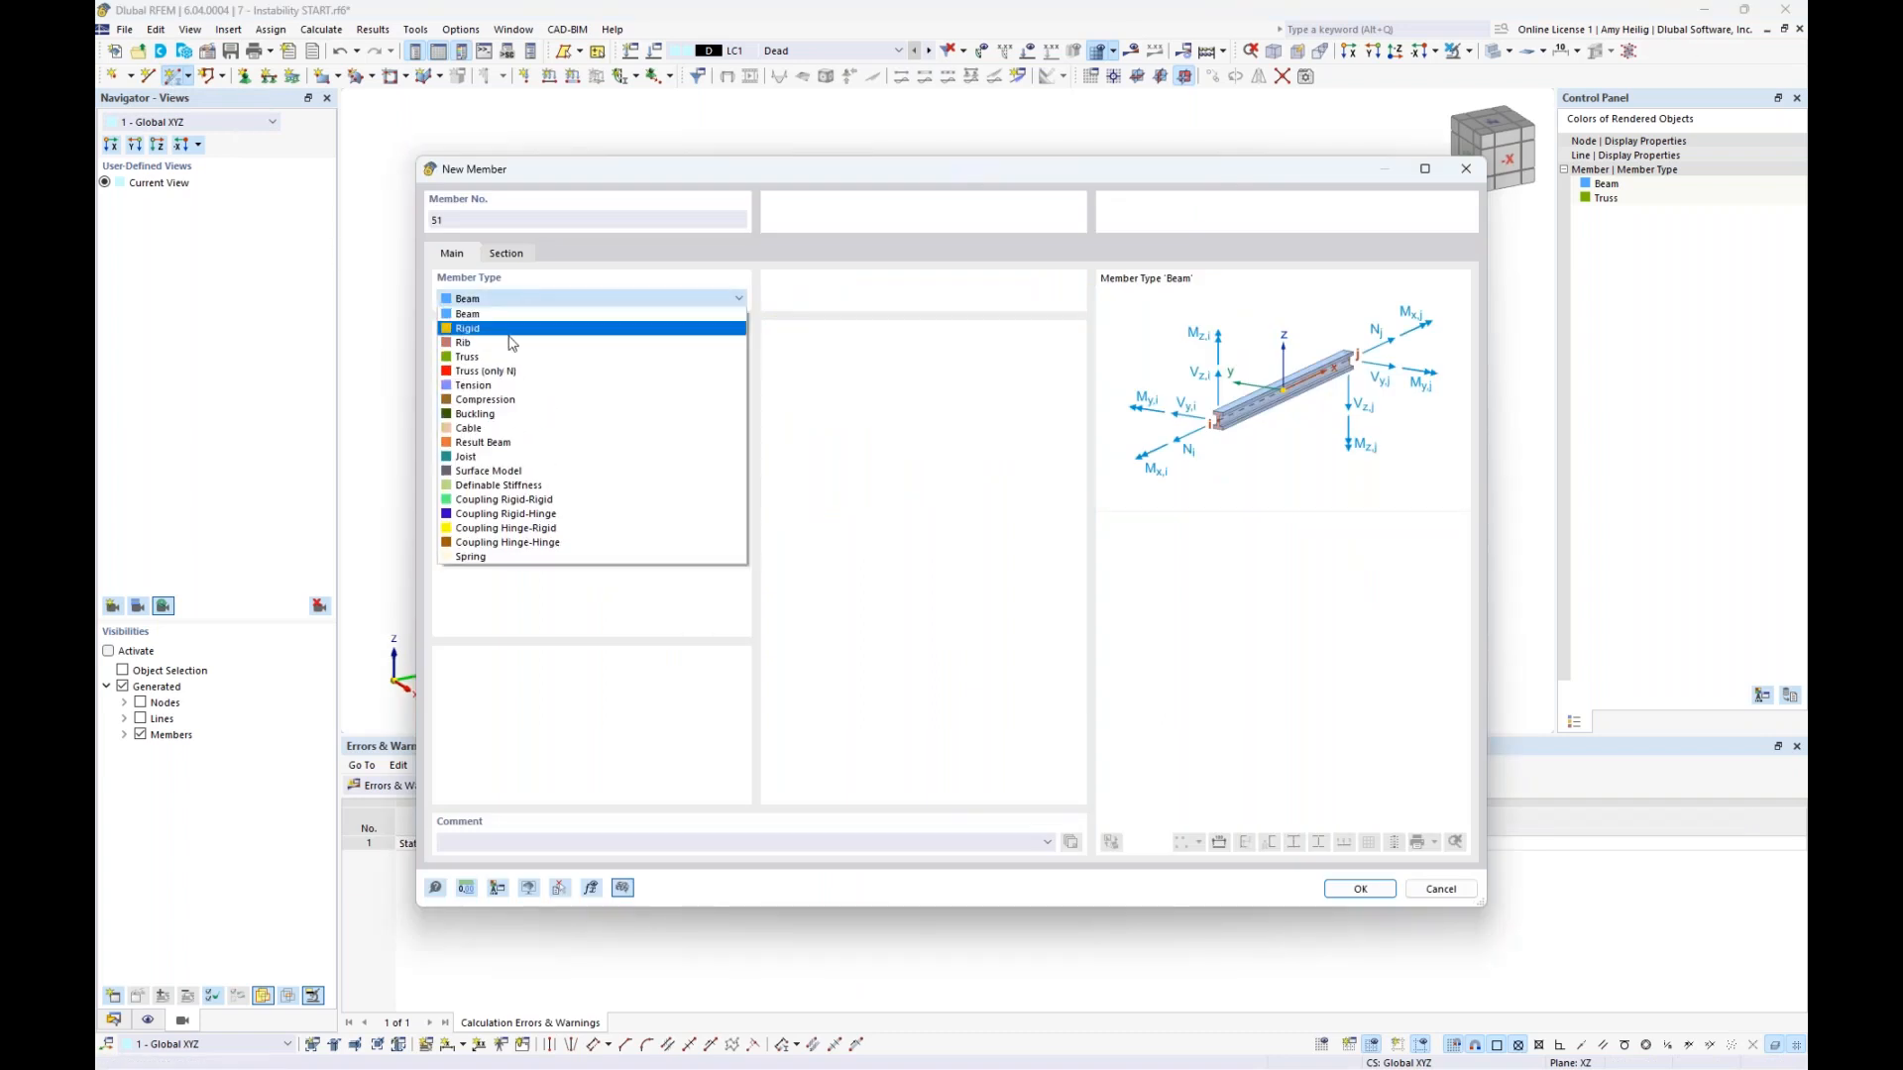
{"action": "left_click", "coordinate": [490, 388]}
{"action": "left_click", "coordinate": [506, 254]}
{"action": "left_click", "coordinate": [776, 694]}
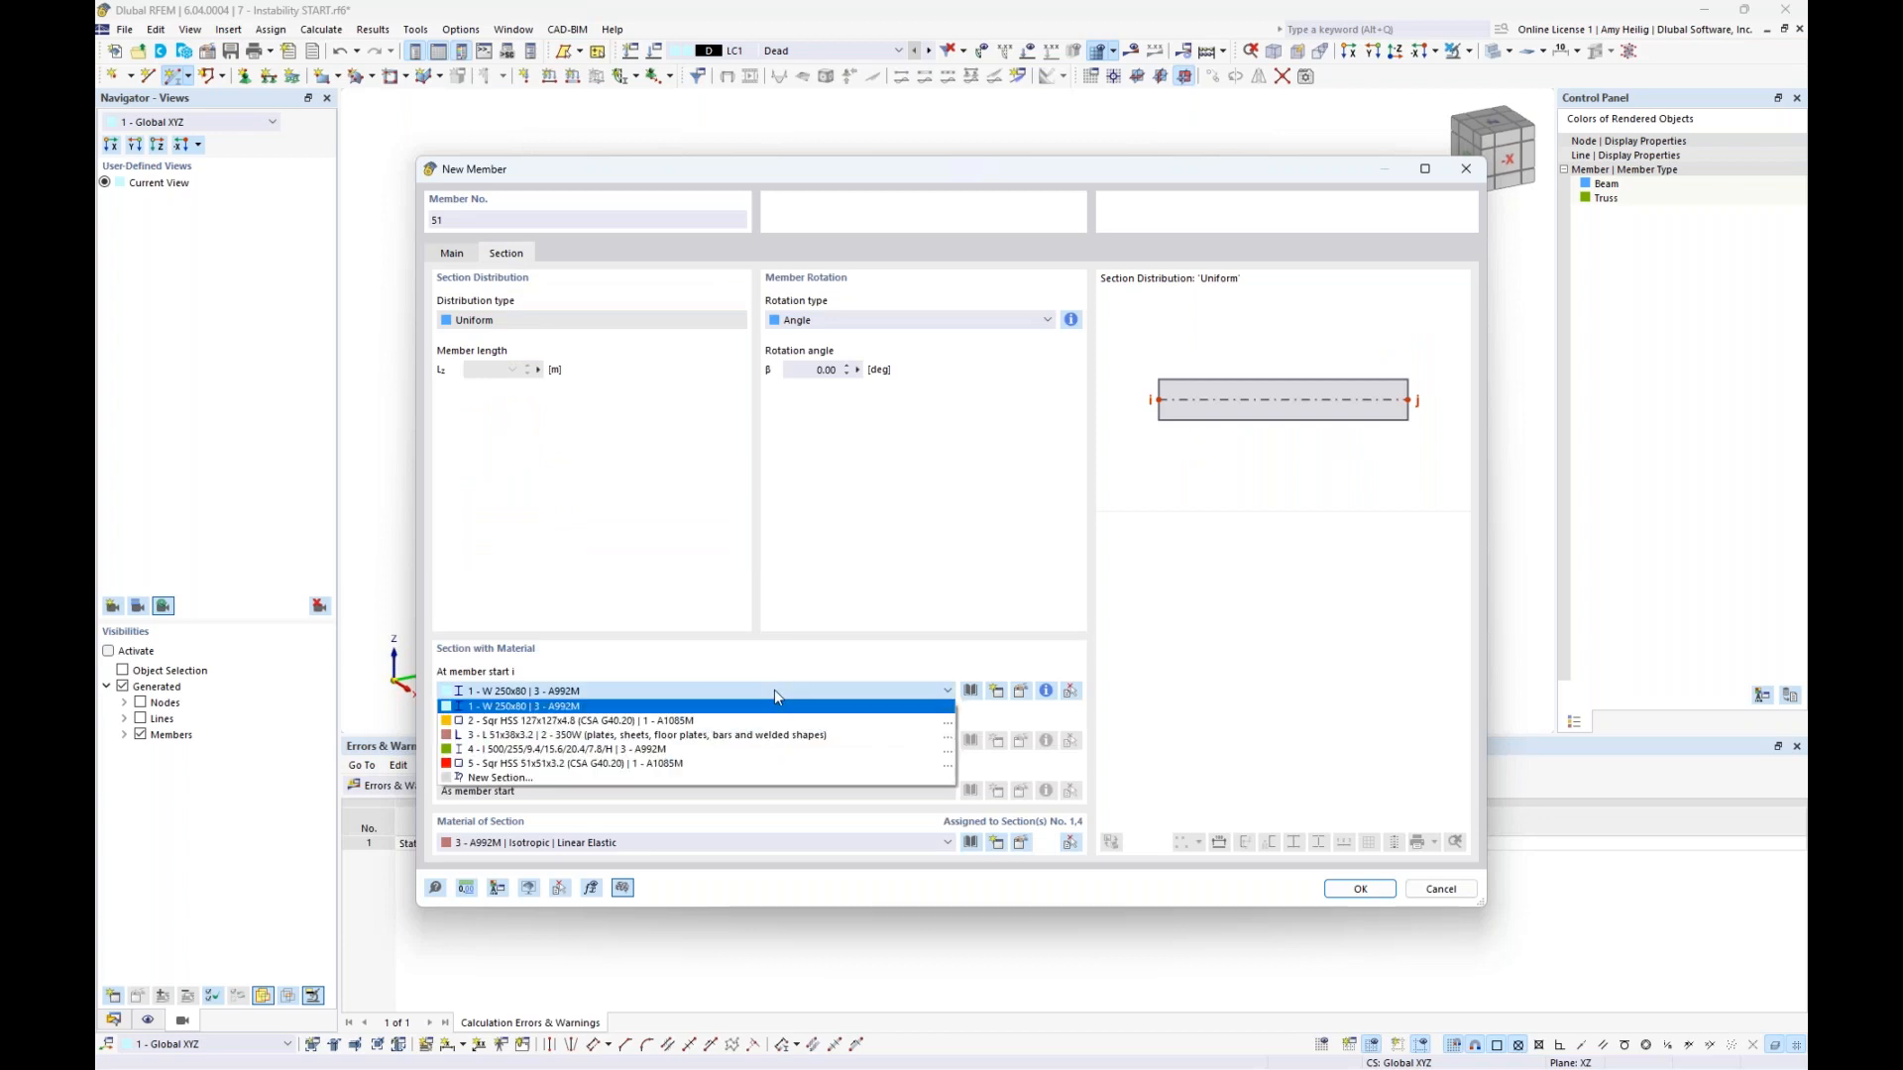
{"action": "left_click", "coordinate": [709, 736]}
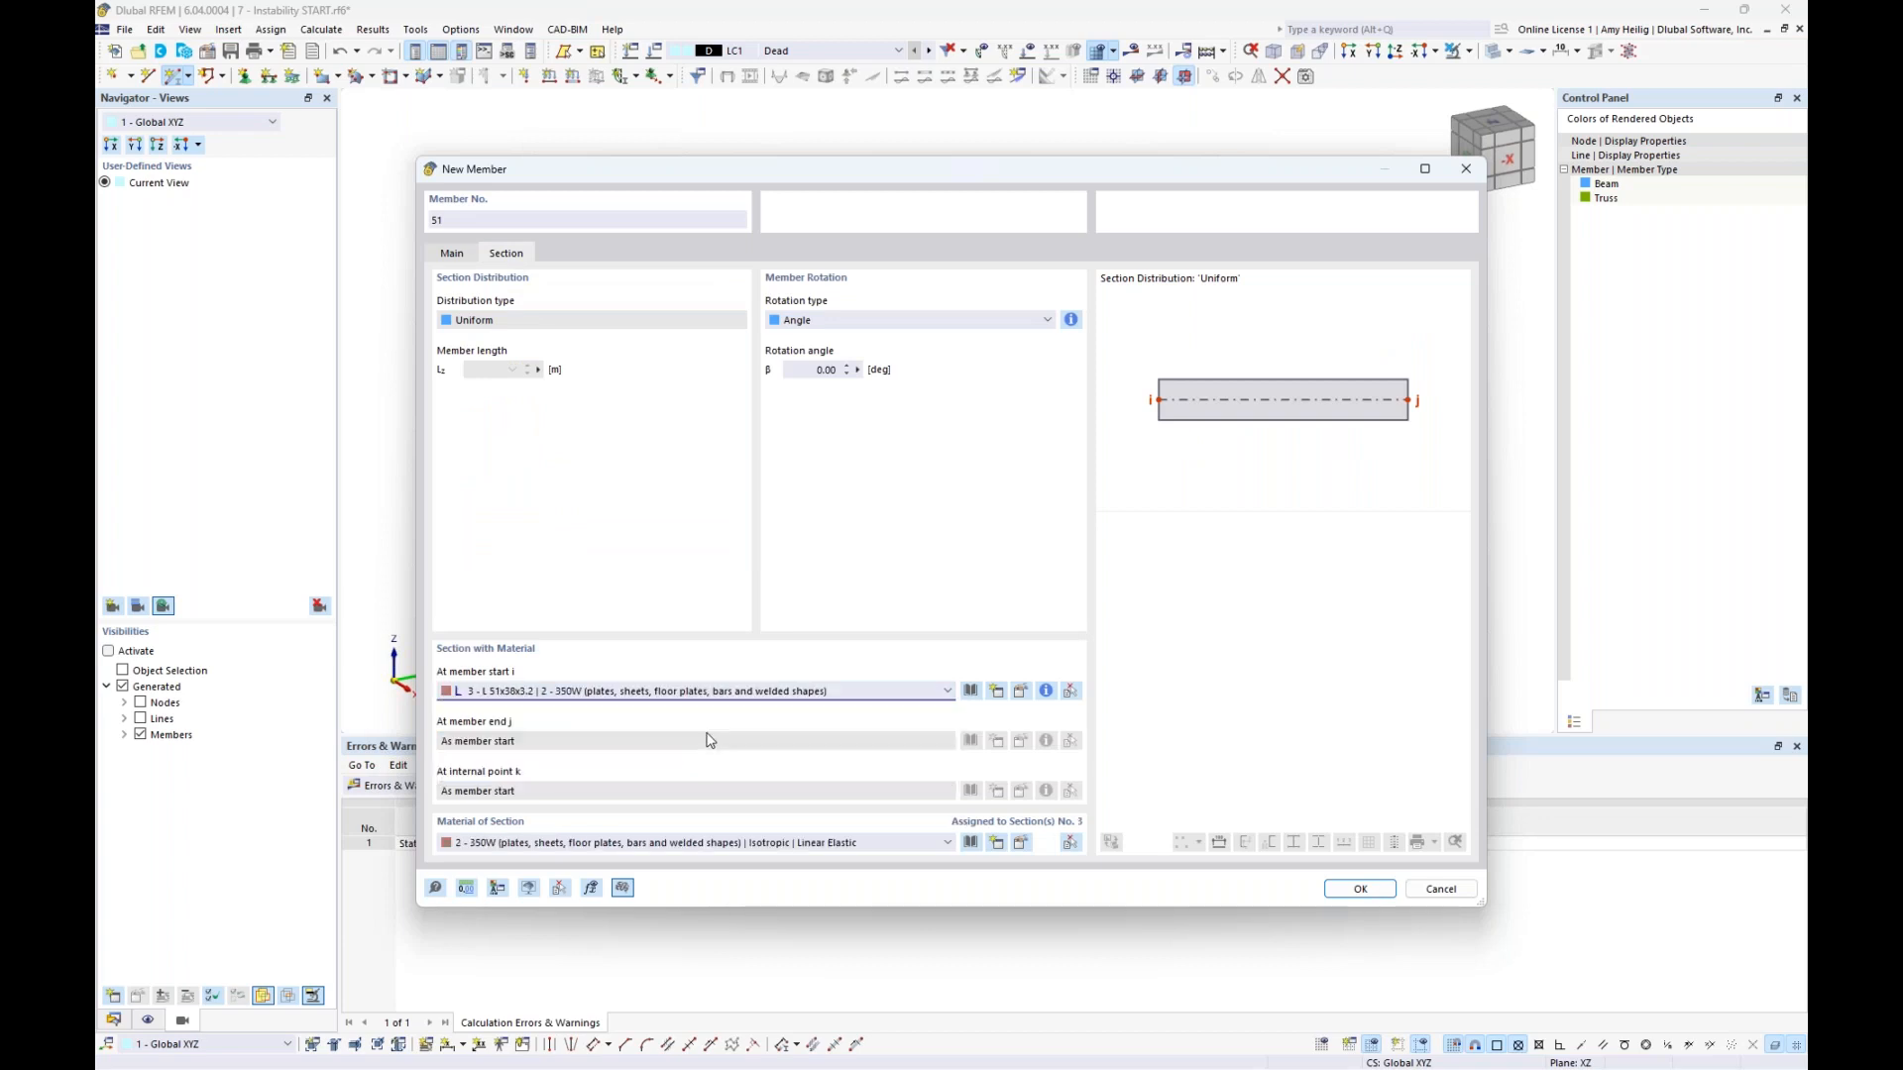
{"action": "left_click", "coordinate": [1348, 888]}
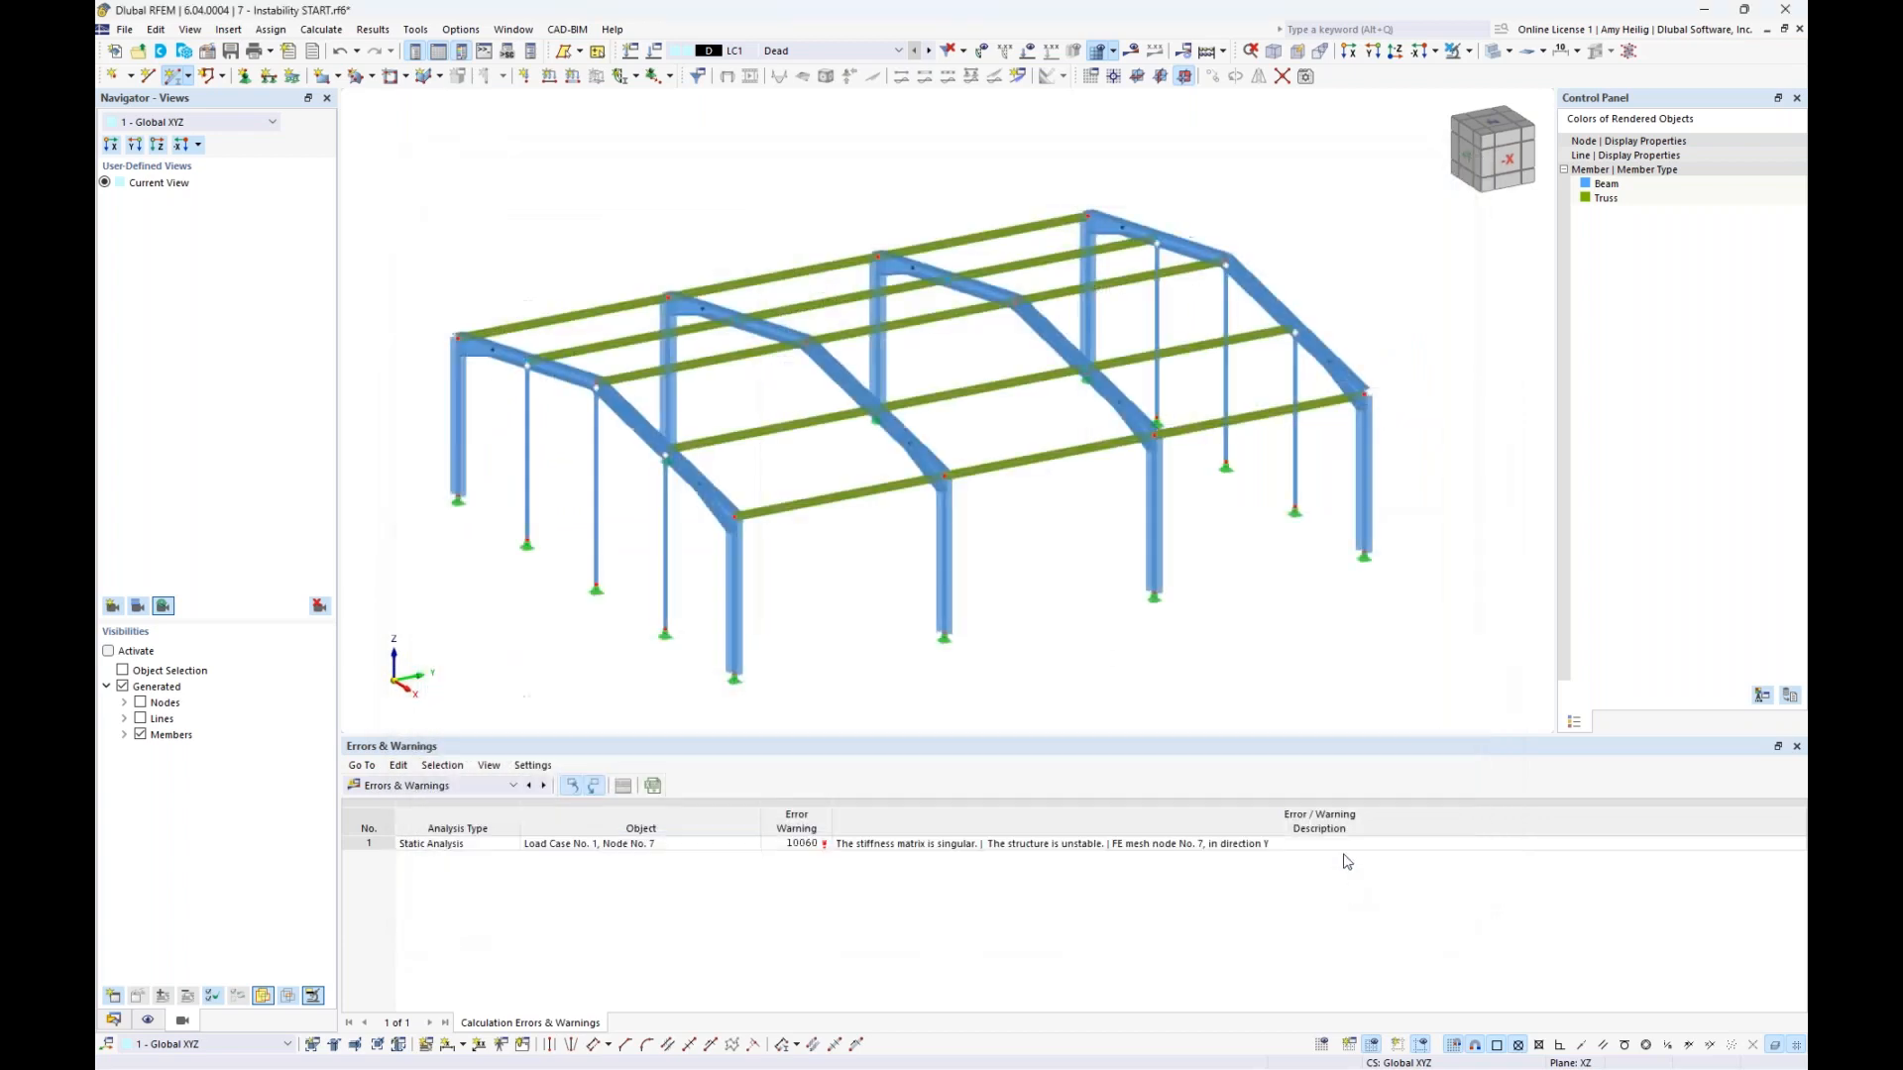
Switch to wireframe display and place crossing diagonal tension members in the end bay's side wall, accepting deletion of the existing results
{"action": "left_click", "coordinate": [1495, 49]}
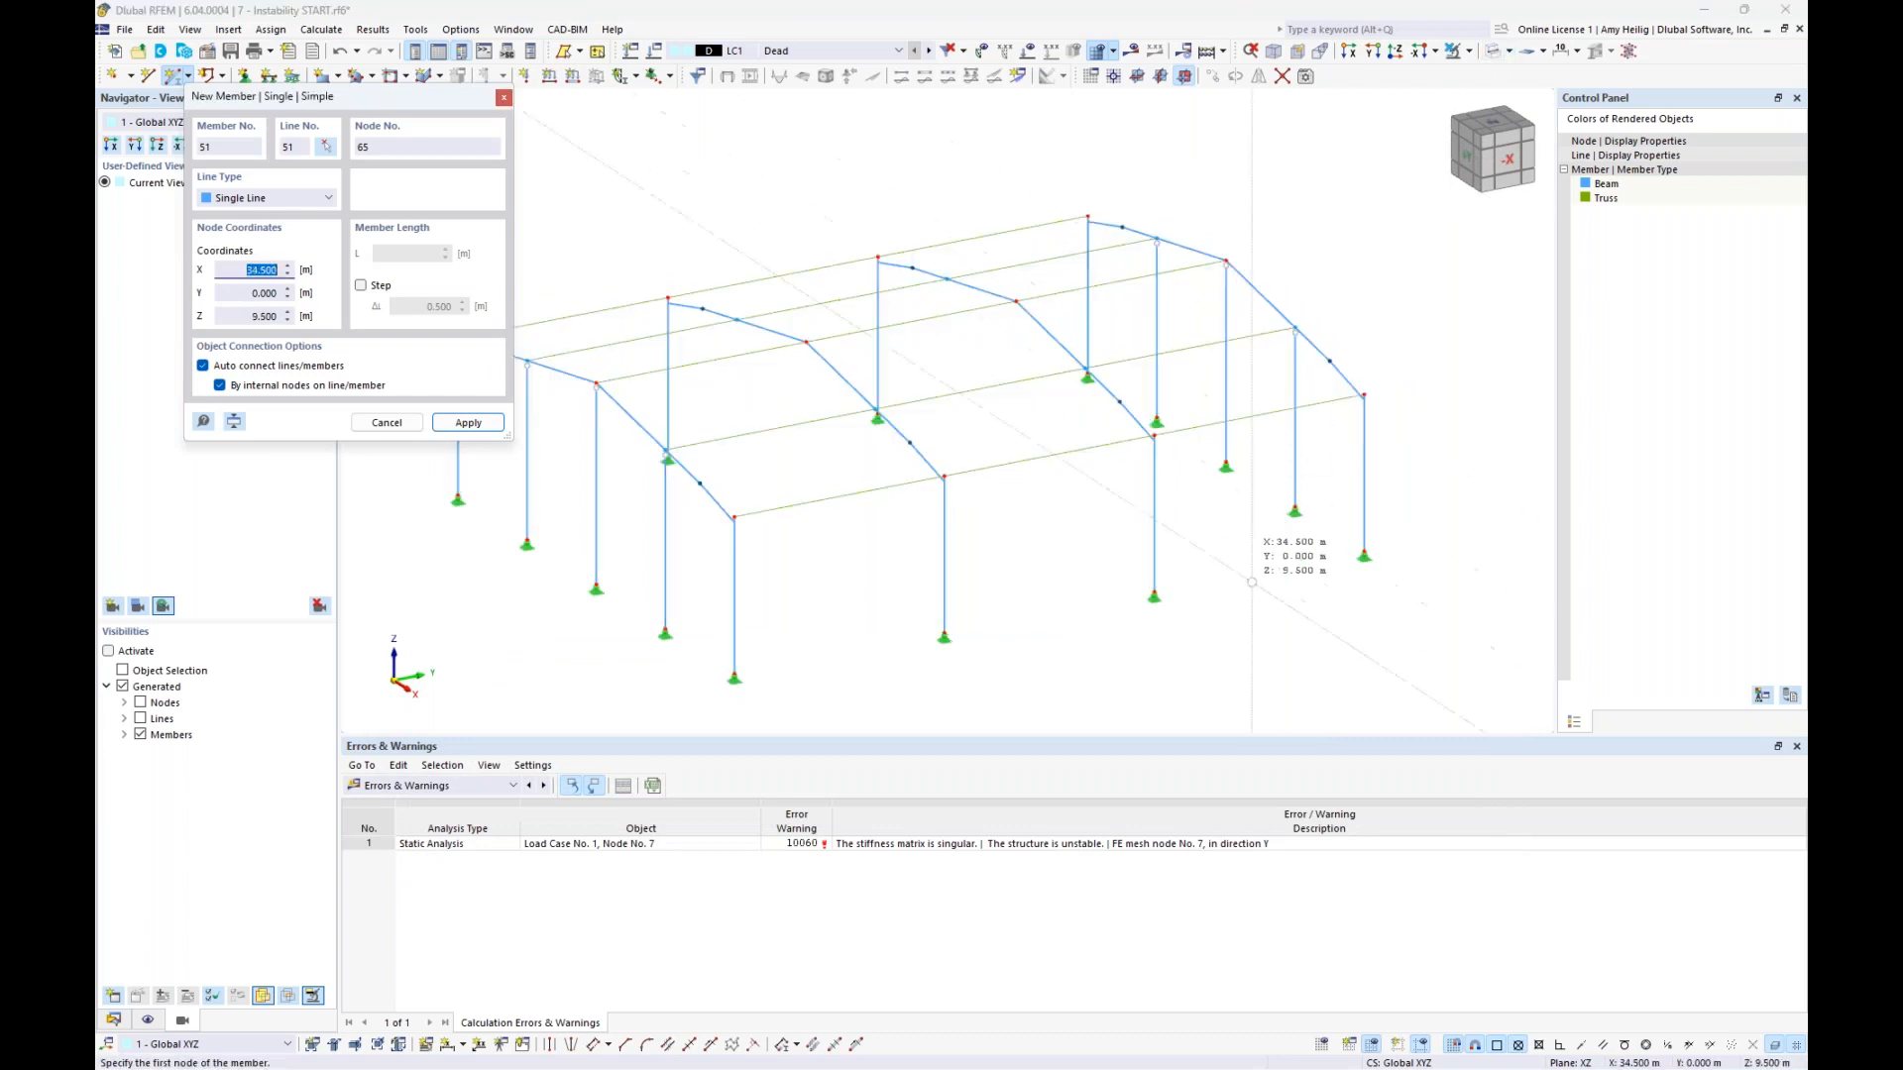
{"action": "left_click", "coordinate": [1158, 592]}
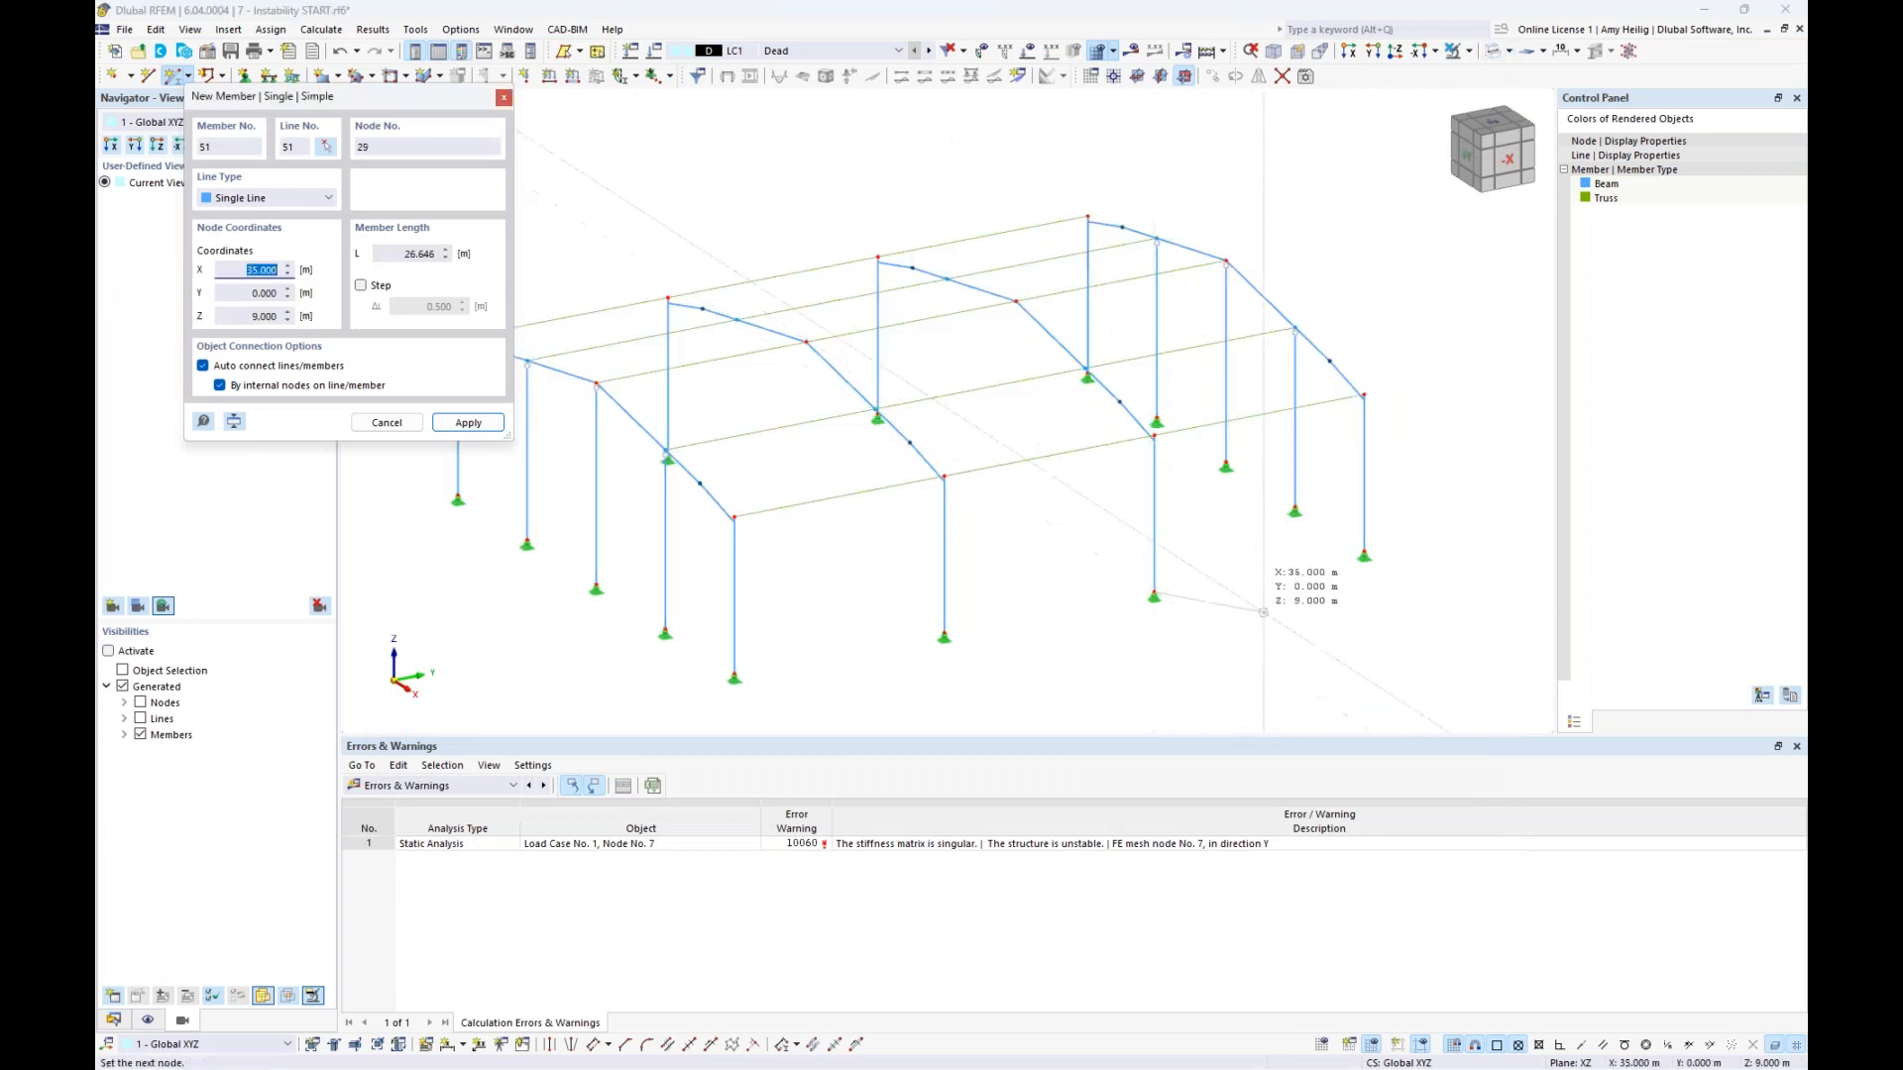
{"action": "left_click", "coordinate": [1364, 395]}
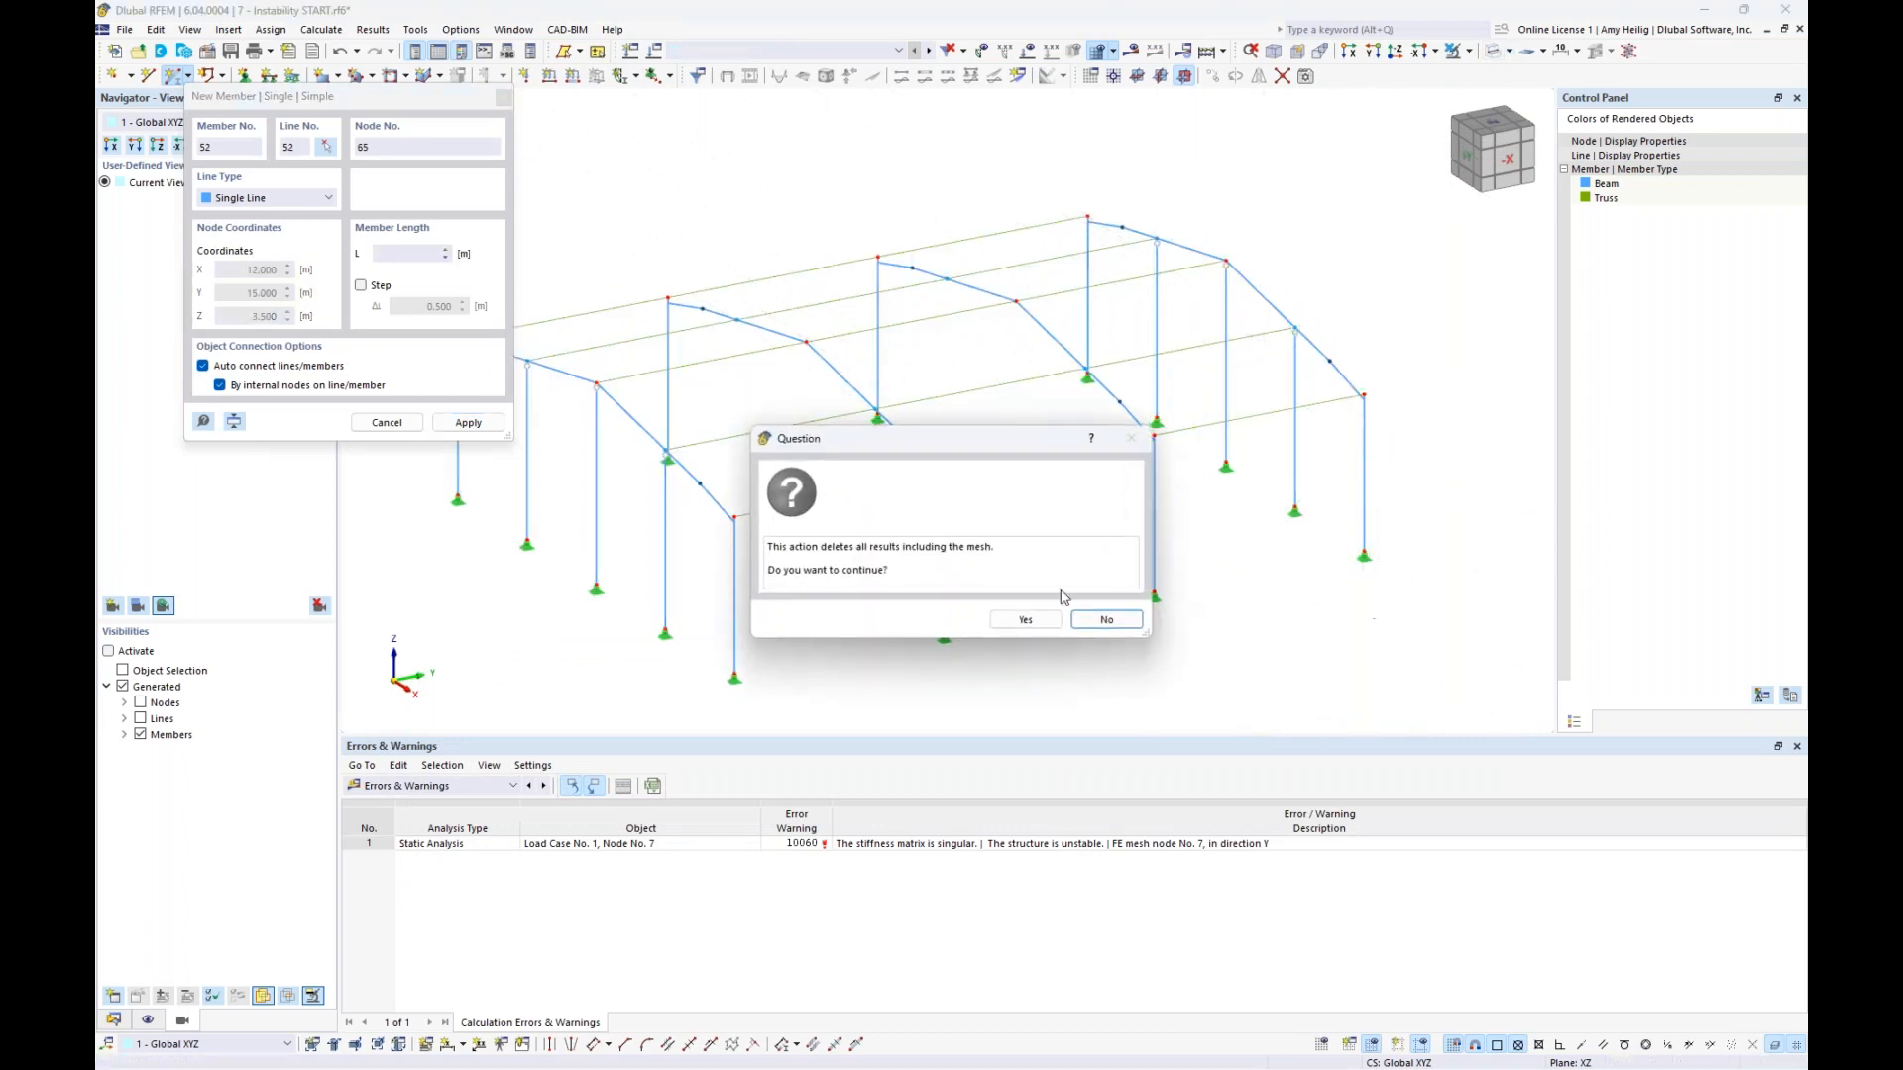
{"action": "left_click", "coordinate": [1024, 621]}
{"action": "scroll", "coordinate": [1223, 628], "scroll_direction": "up", "scroll_amount": 5}
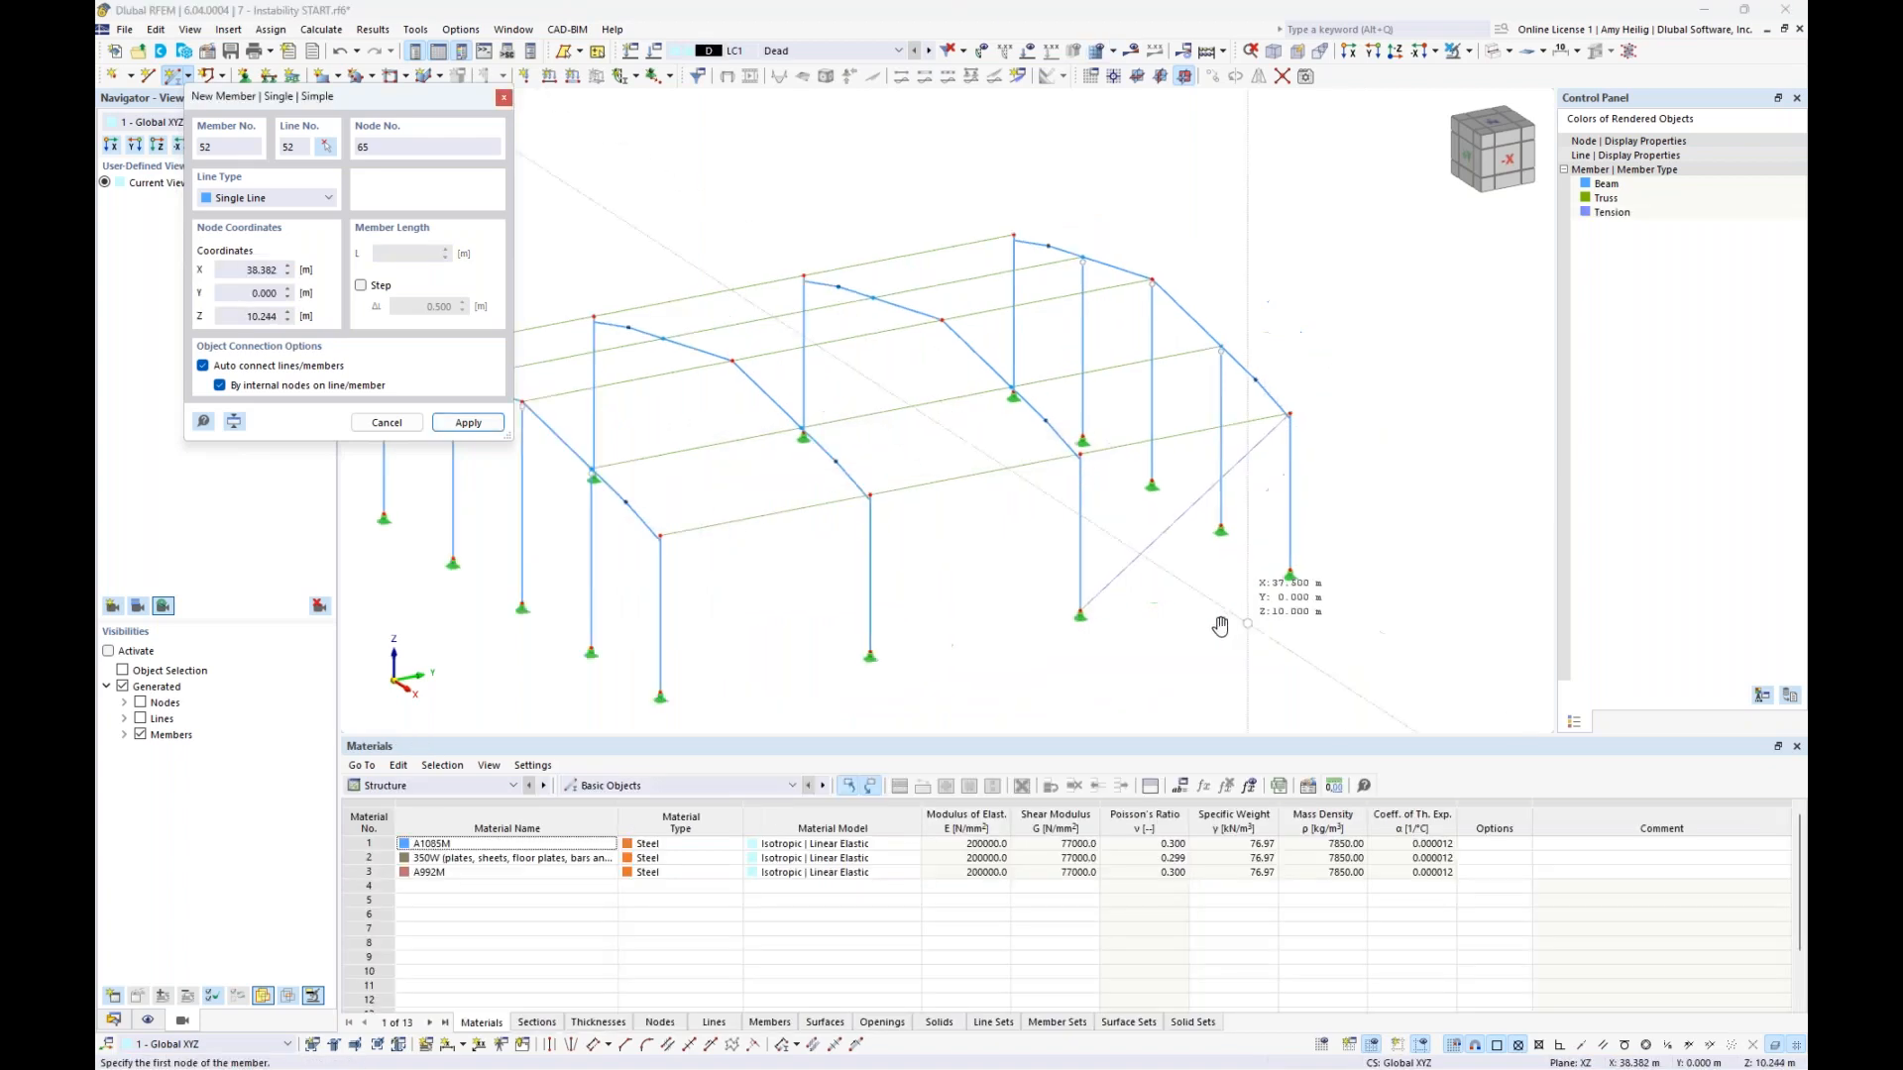
{"action": "left_click", "coordinate": [1254, 563]}
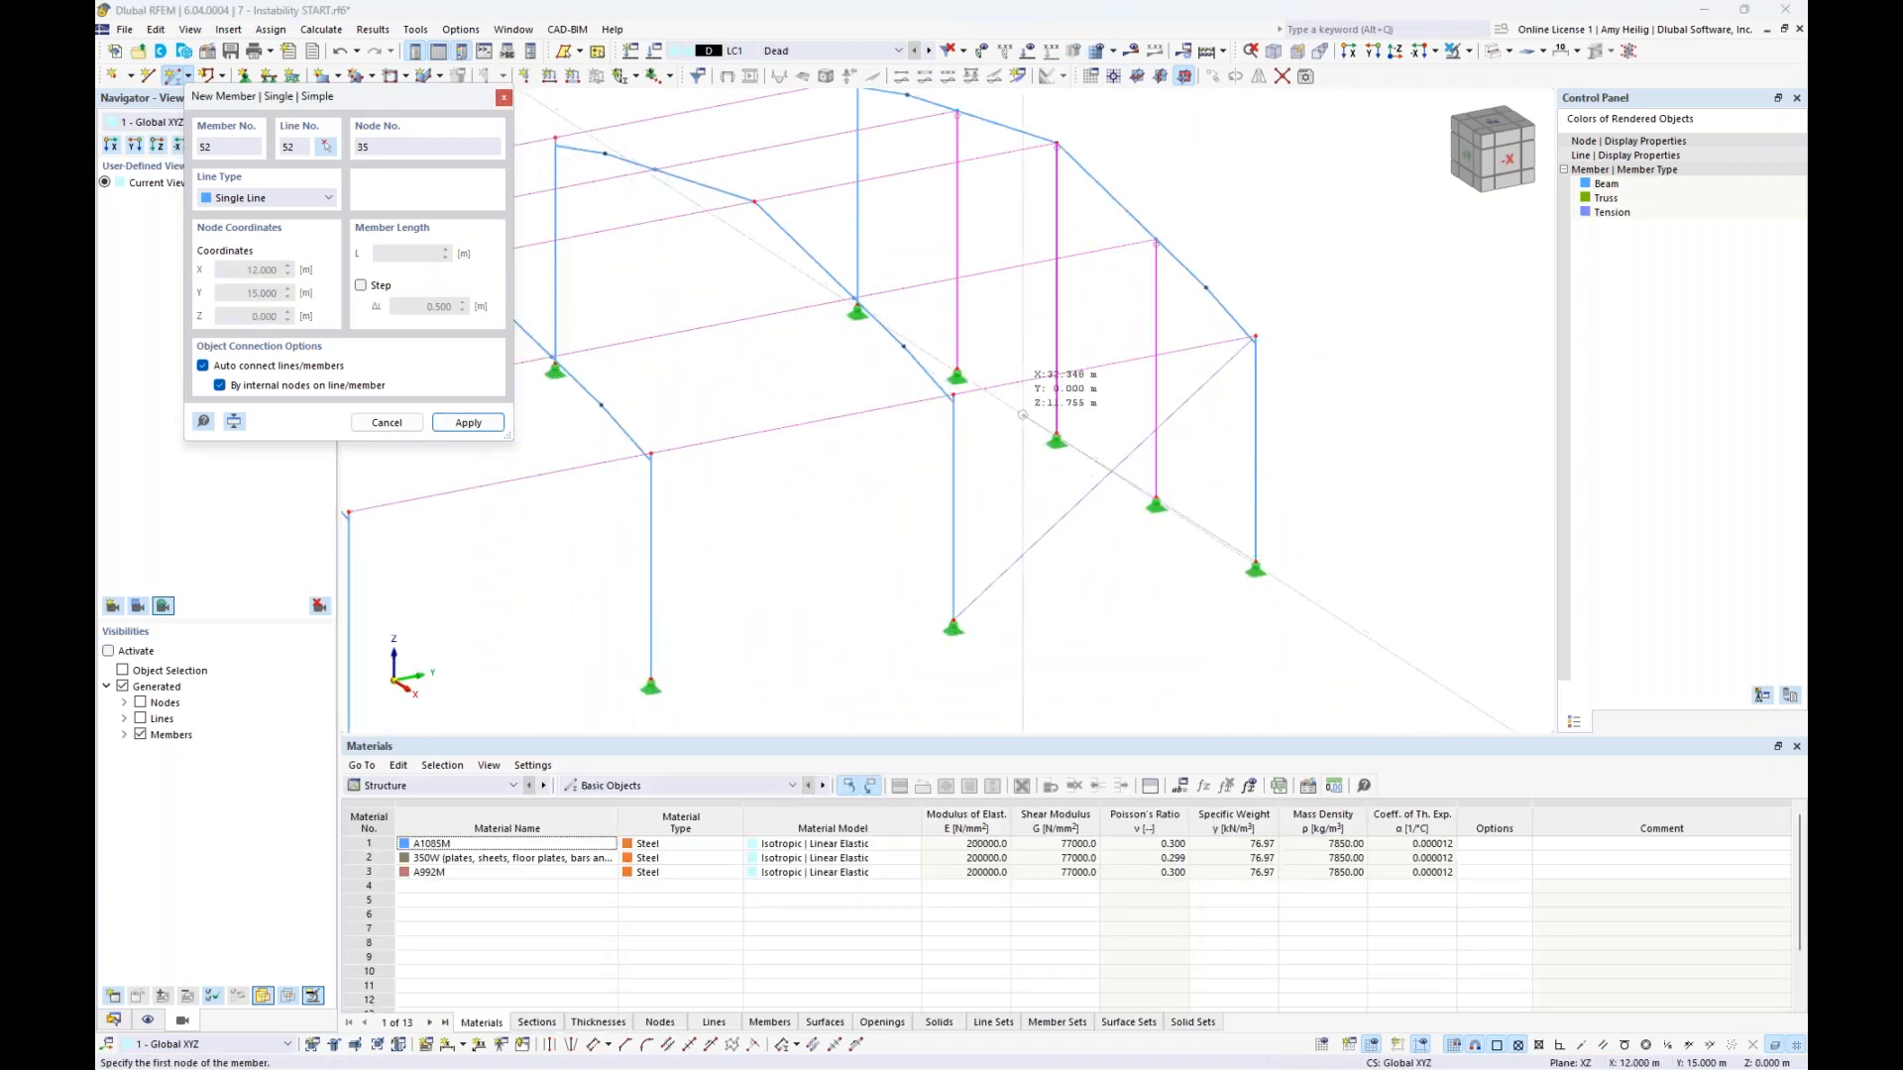
{"action": "left_click", "coordinate": [954, 394]}
Add two pairs of crossing tension members between the last two frames, from eave to ridge on the same roof slope, and finish placement
{"action": "left_click", "coordinate": [957, 377]}
{"action": "left_click", "coordinate": [1156, 240]}
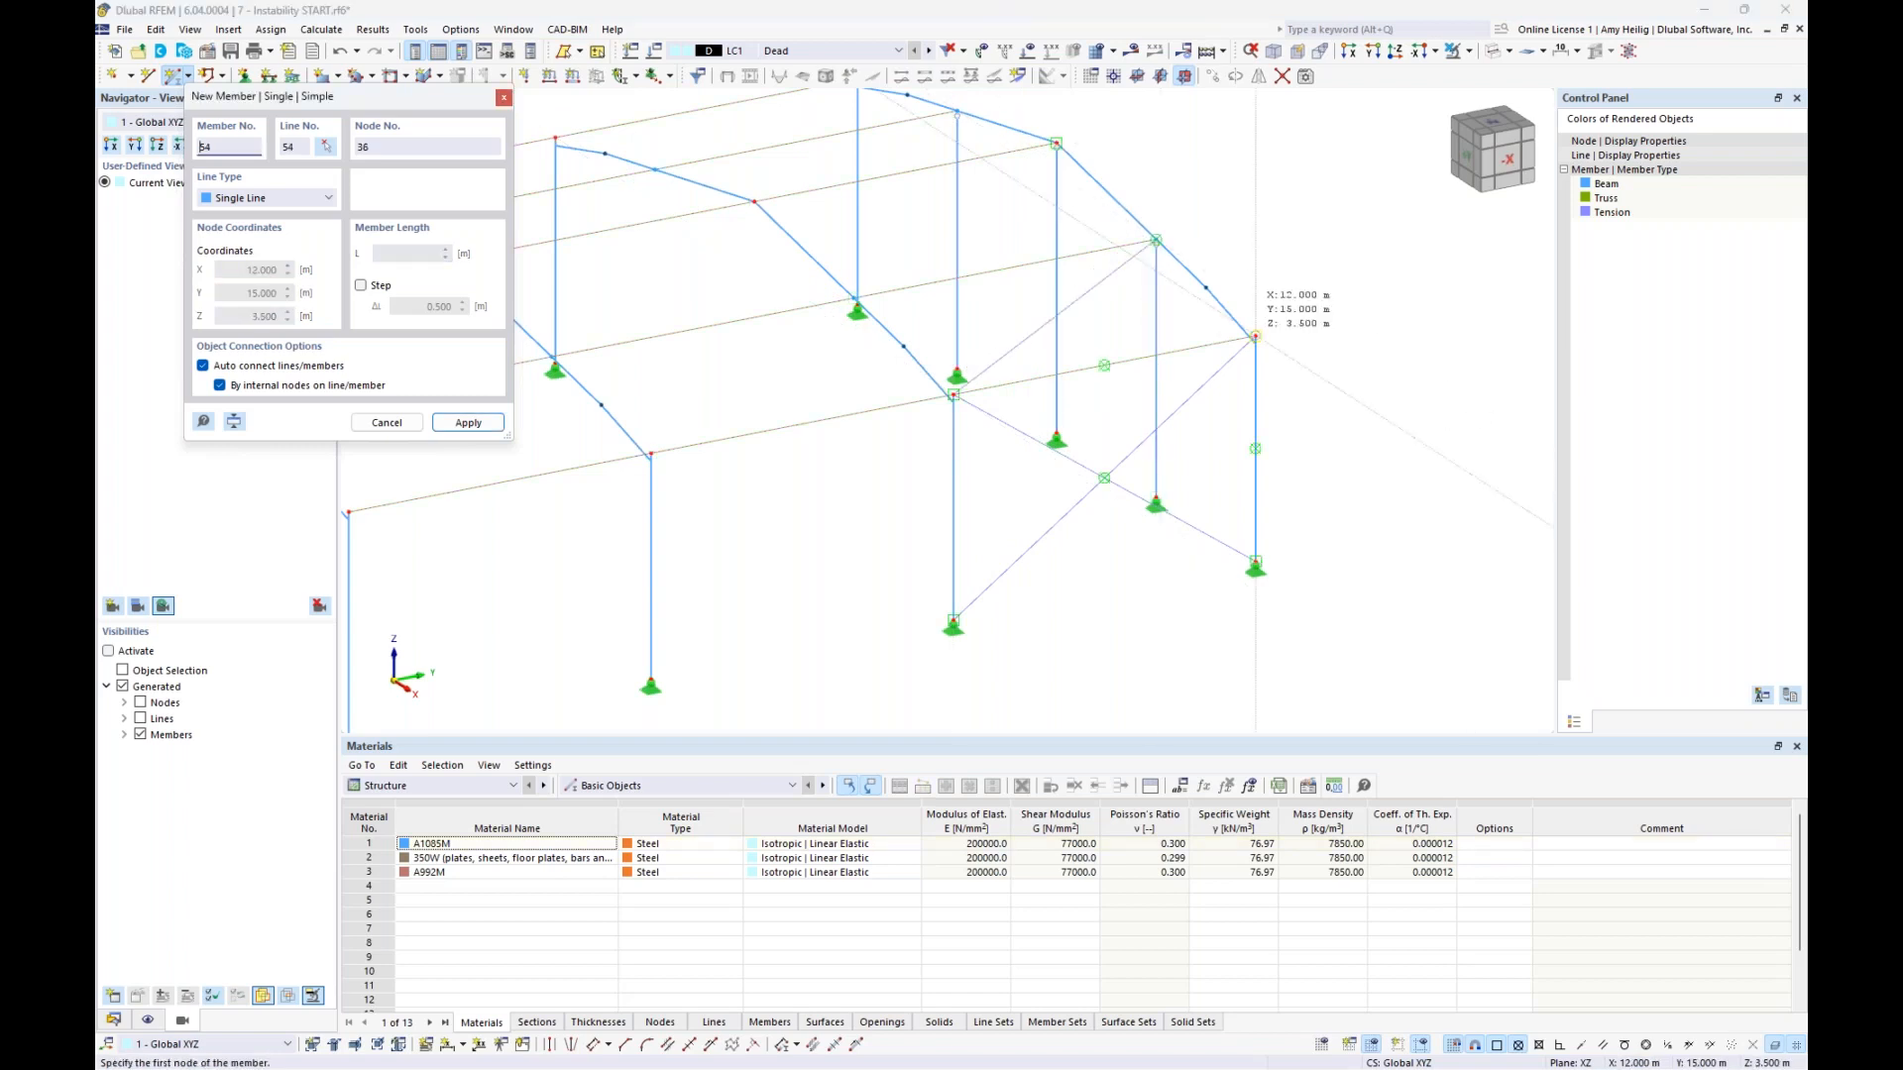
{"action": "left_click", "coordinate": [1255, 337]}
{"action": "left_click", "coordinate": [855, 298]}
{"action": "left_click", "coordinate": [1057, 144]}
{"action": "left_click", "coordinate": [1156, 240]}
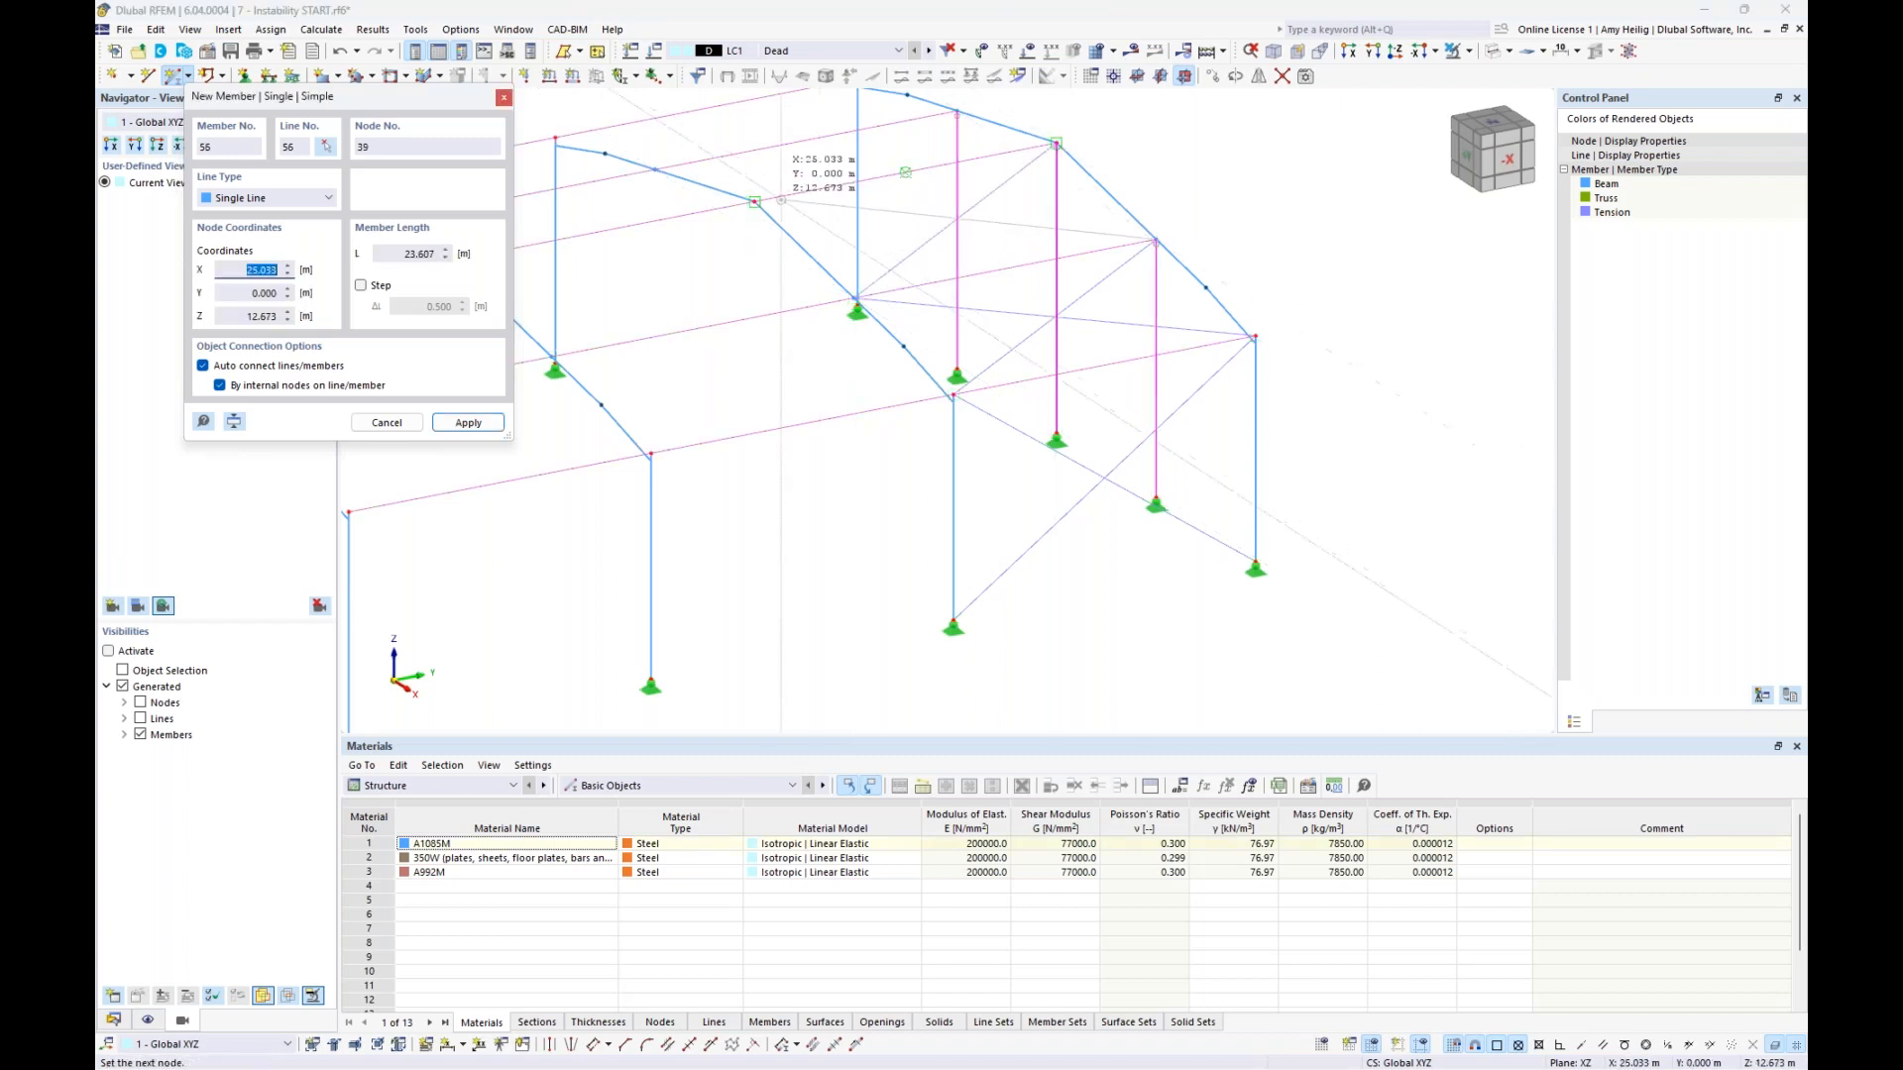
{"action": "left_click", "coordinate": [754, 203]}
{"action": "right_click", "coordinate": [1277, 279]}
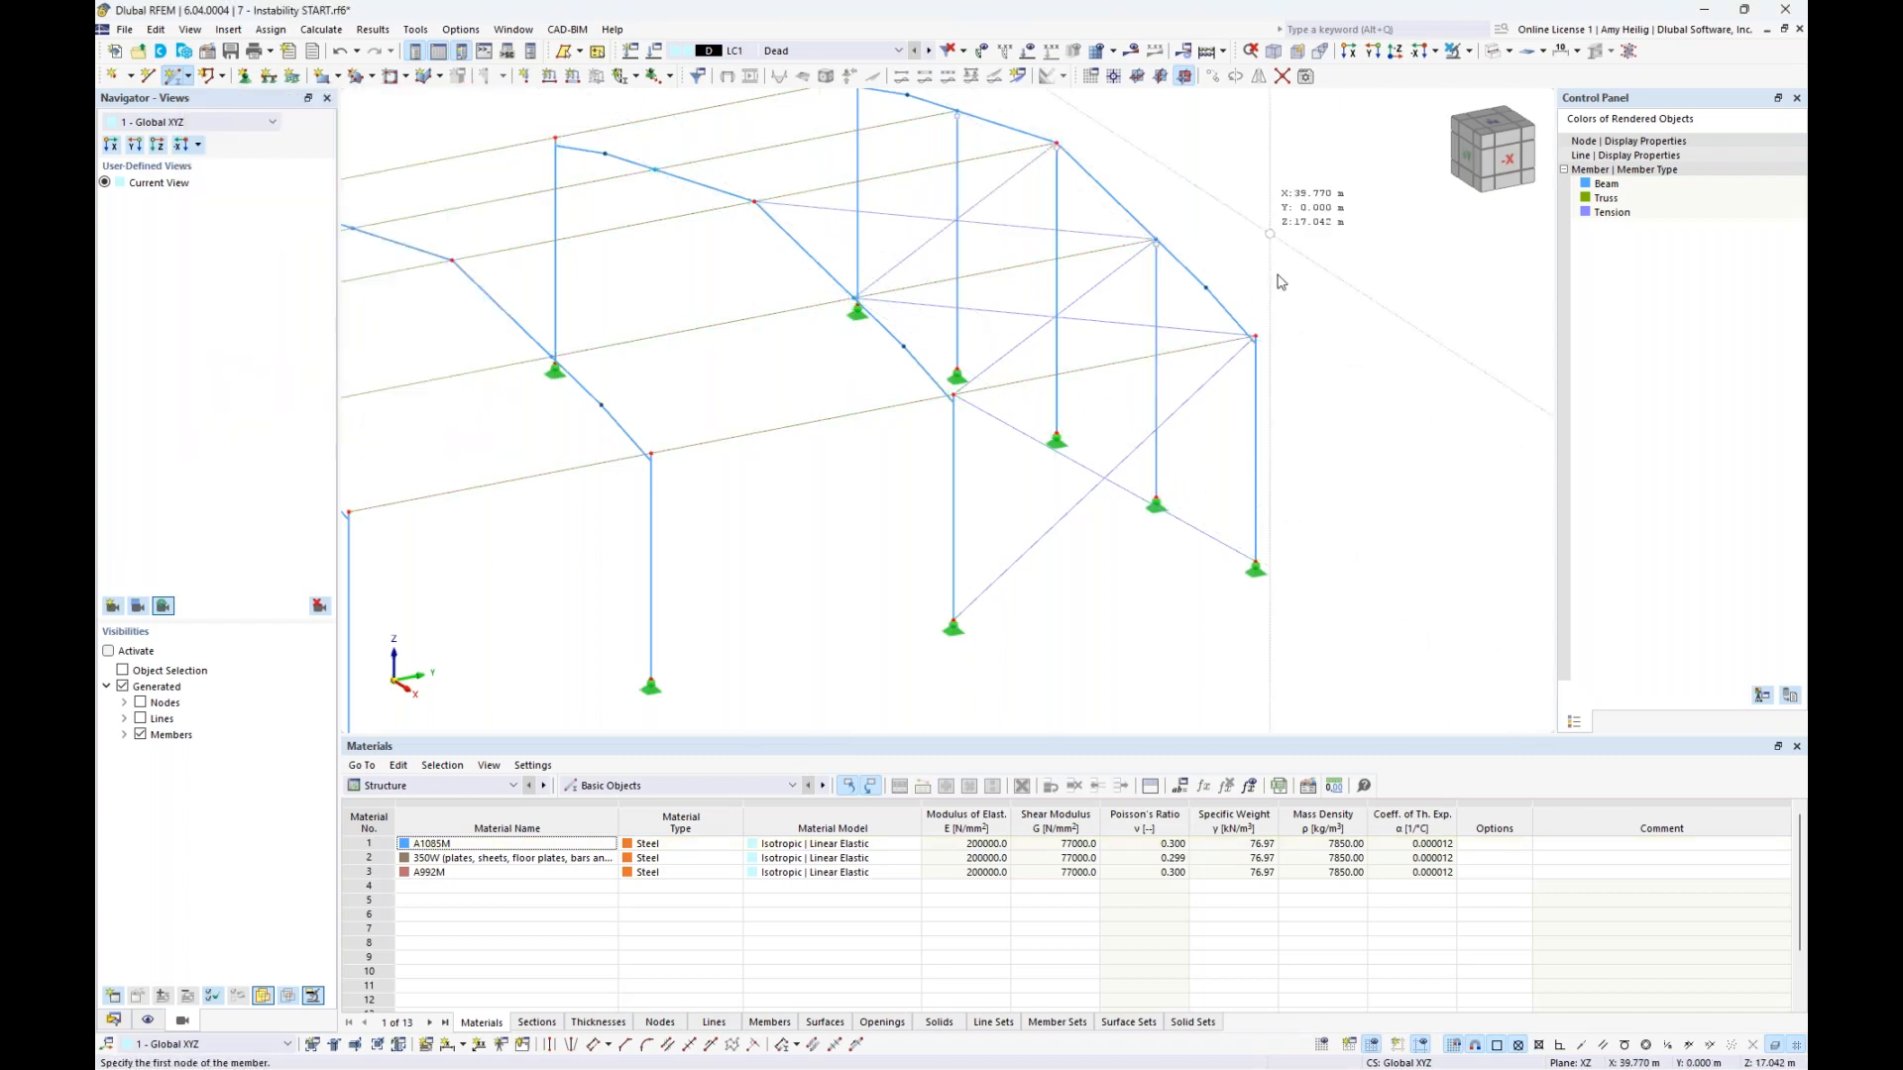
Select the wall and roof braces and mirror a copy of them about the YZ plane through the ridge node
{"action": "middle_click_drag", "start_coordinate": [1278, 280], "coordinate": [1221, 290], "text": "ctrl"}
{"action": "left_click_drag", "start_coordinate": [1028, 603], "coordinate": [982, 509]}
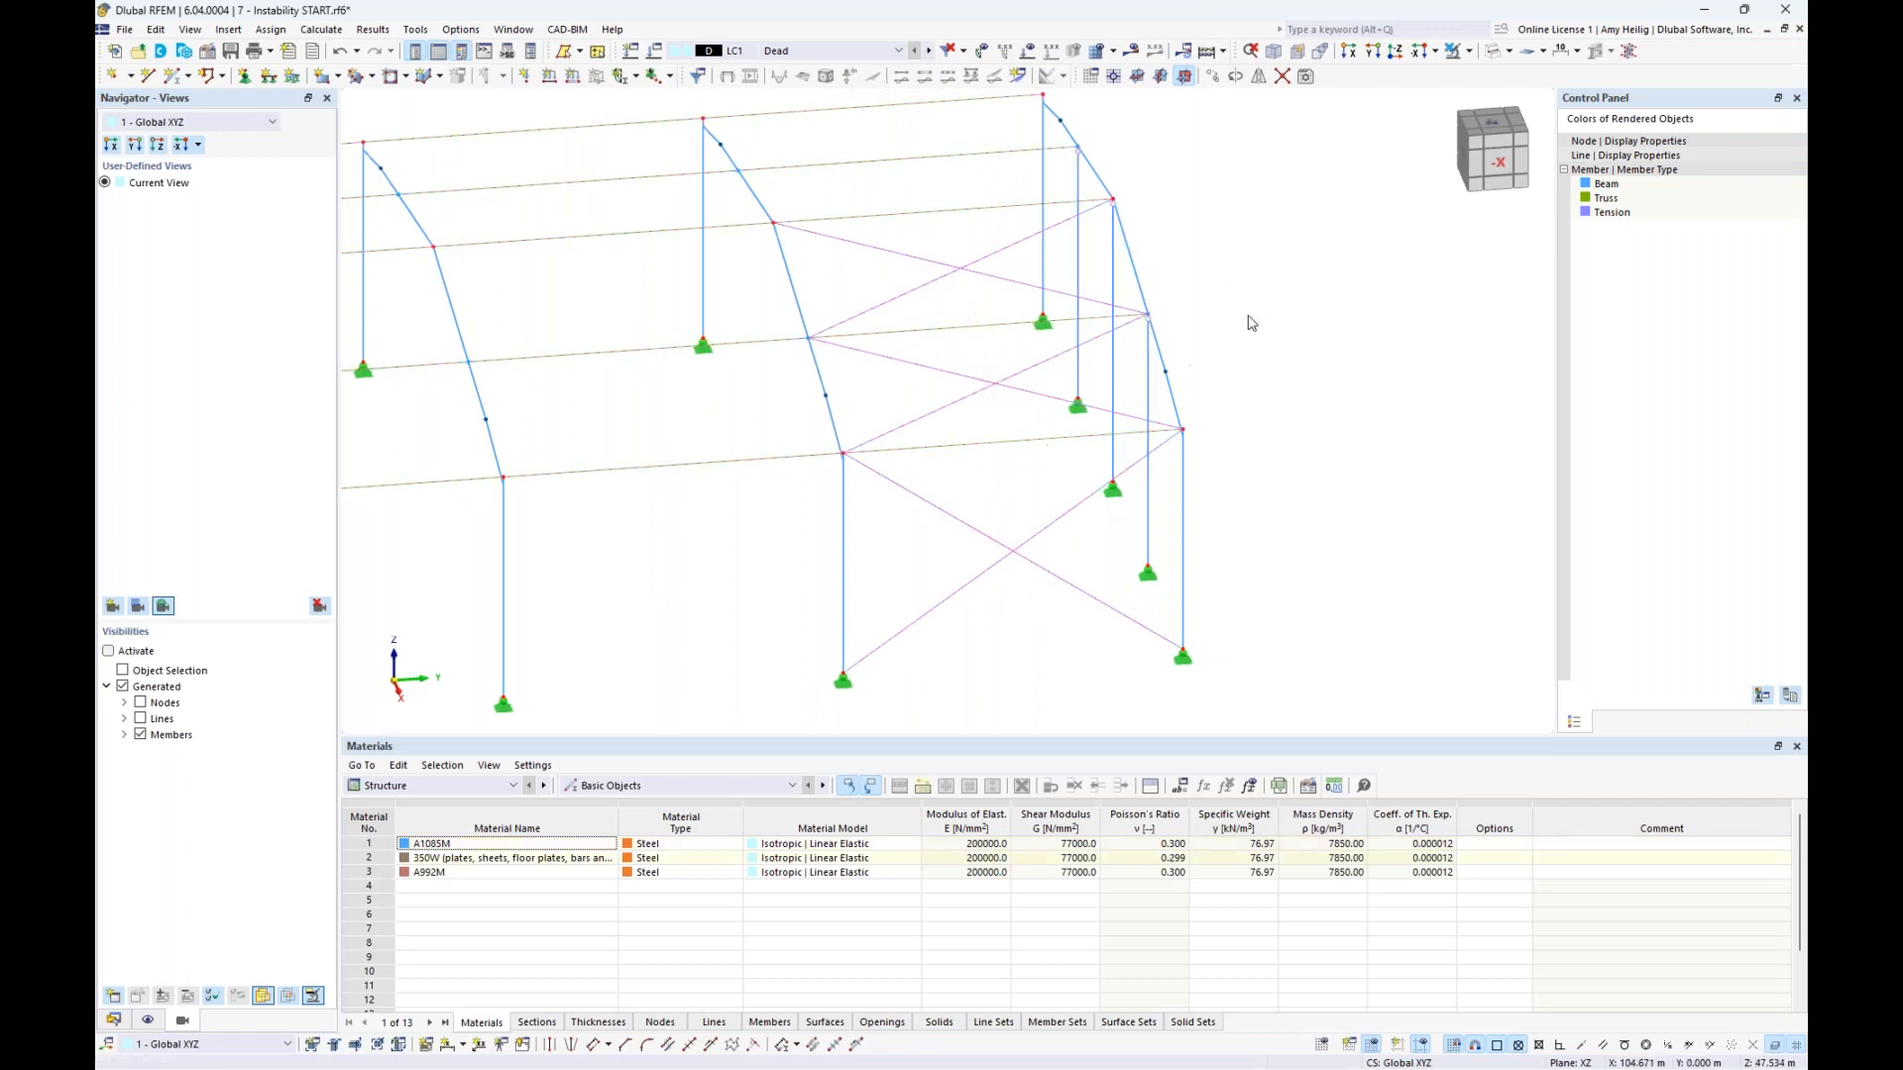
{"action": "left_click", "coordinate": [1259, 79]}
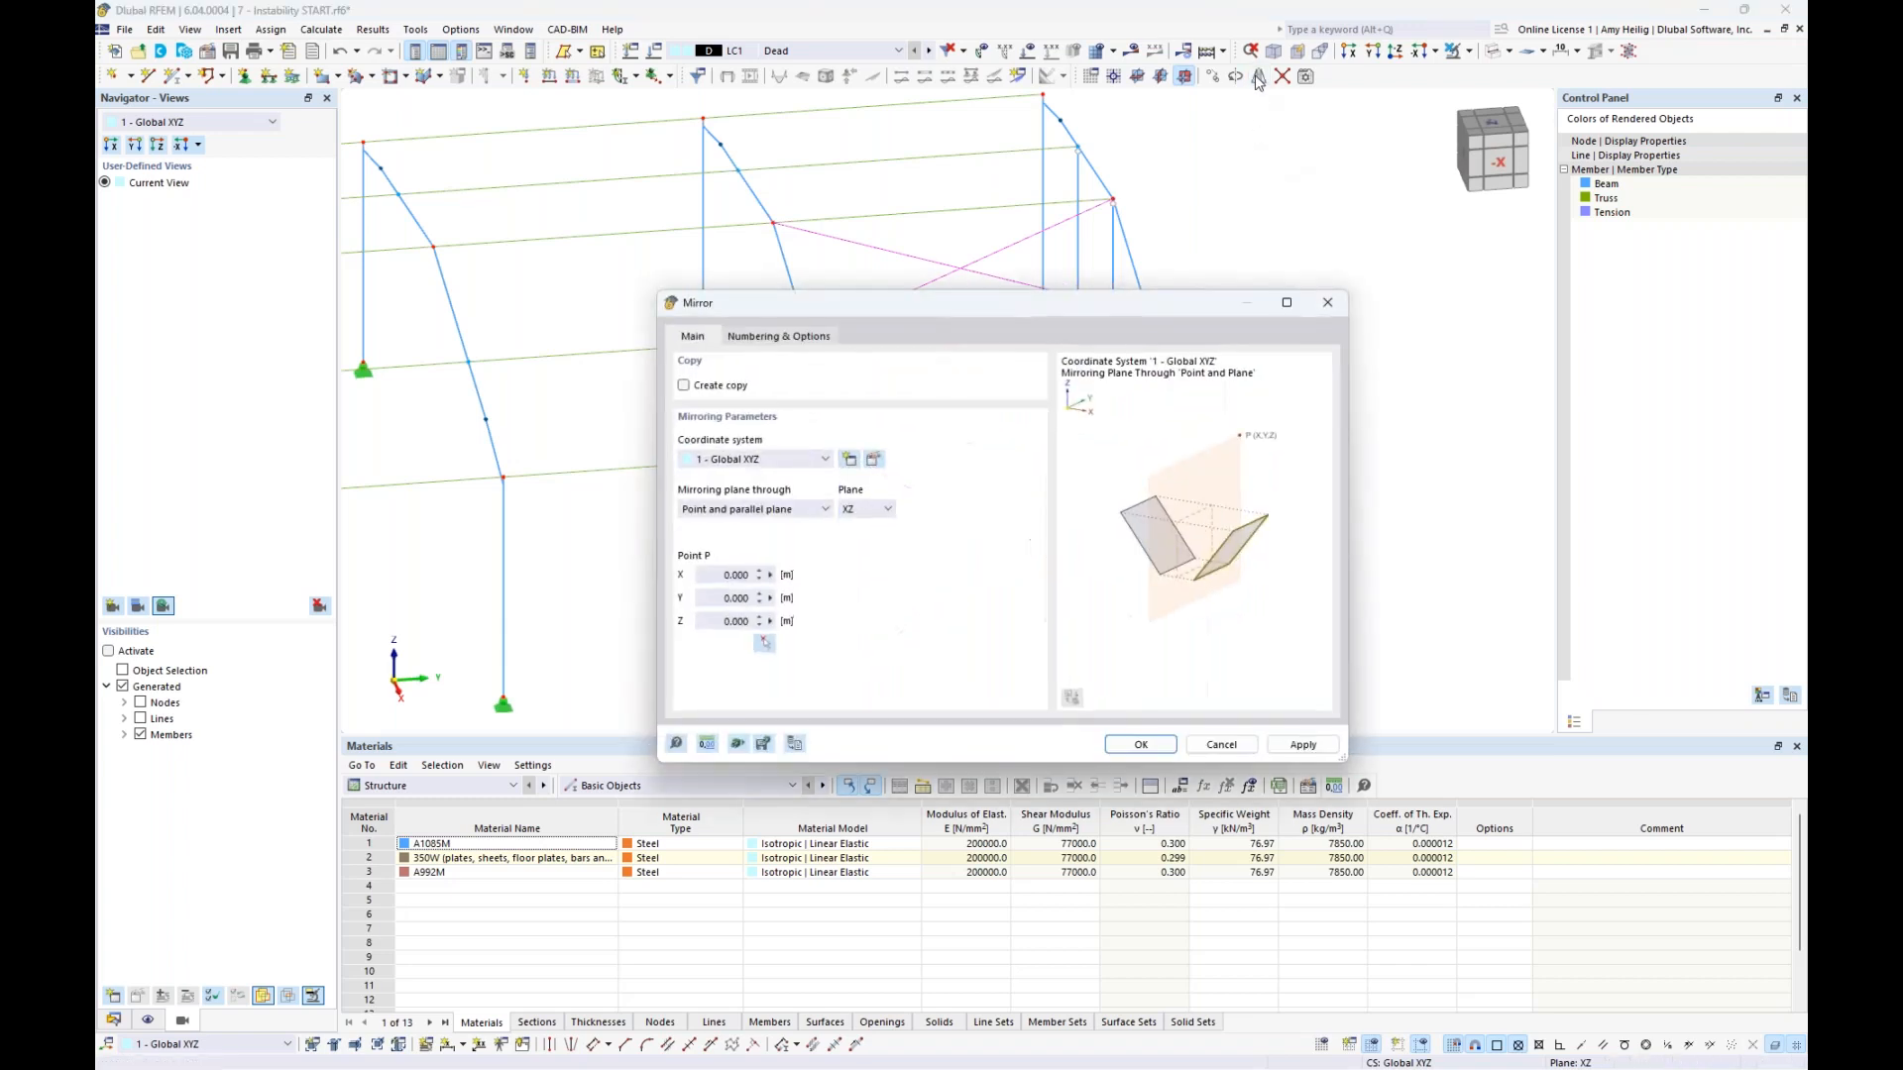
{"action": "left_click", "coordinate": [865, 508]}
{"action": "left_click", "coordinate": [863, 552]}
{"action": "left_click", "coordinate": [765, 642]}
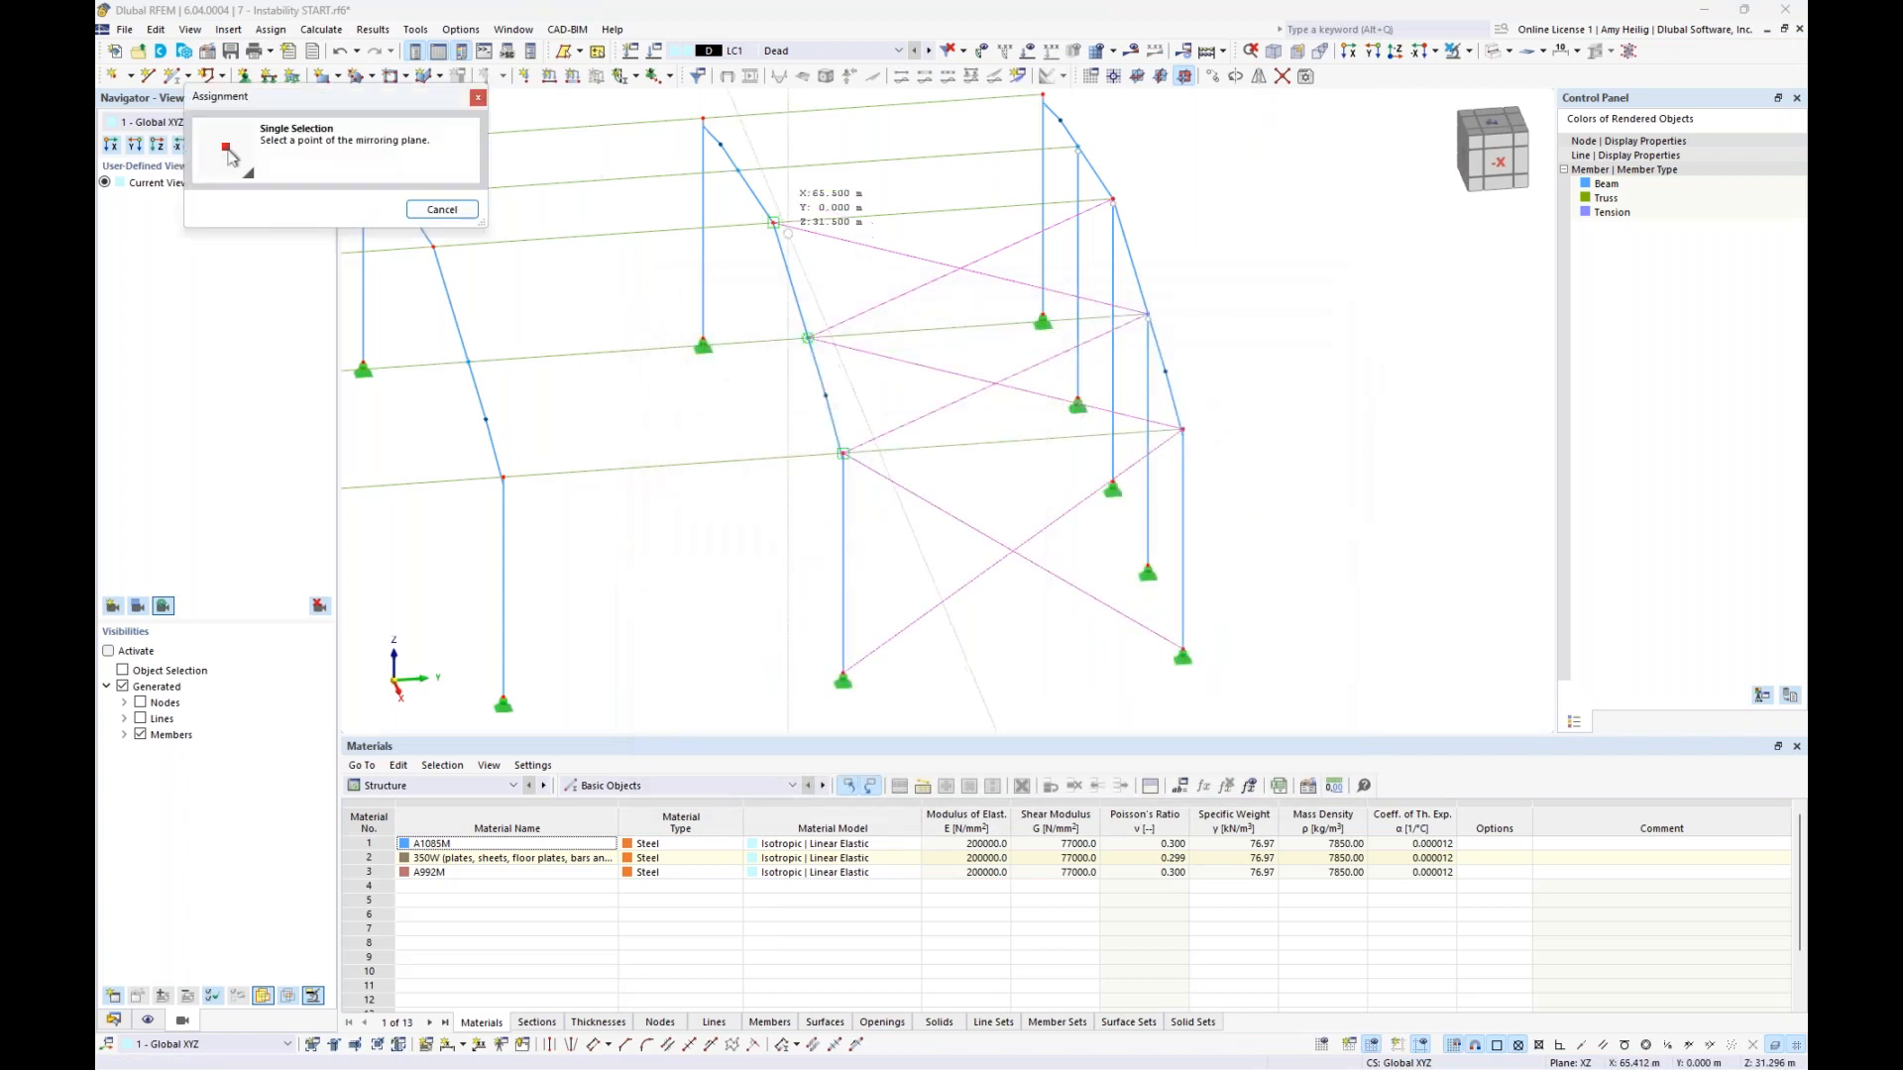
{"action": "left_click", "coordinate": [773, 222]}
{"action": "left_click", "coordinate": [1090, 751]}
{"action": "middle_click_drag", "start_coordinate": [924, 570], "coordinate": [1051, 572], "text": "ctrl"}
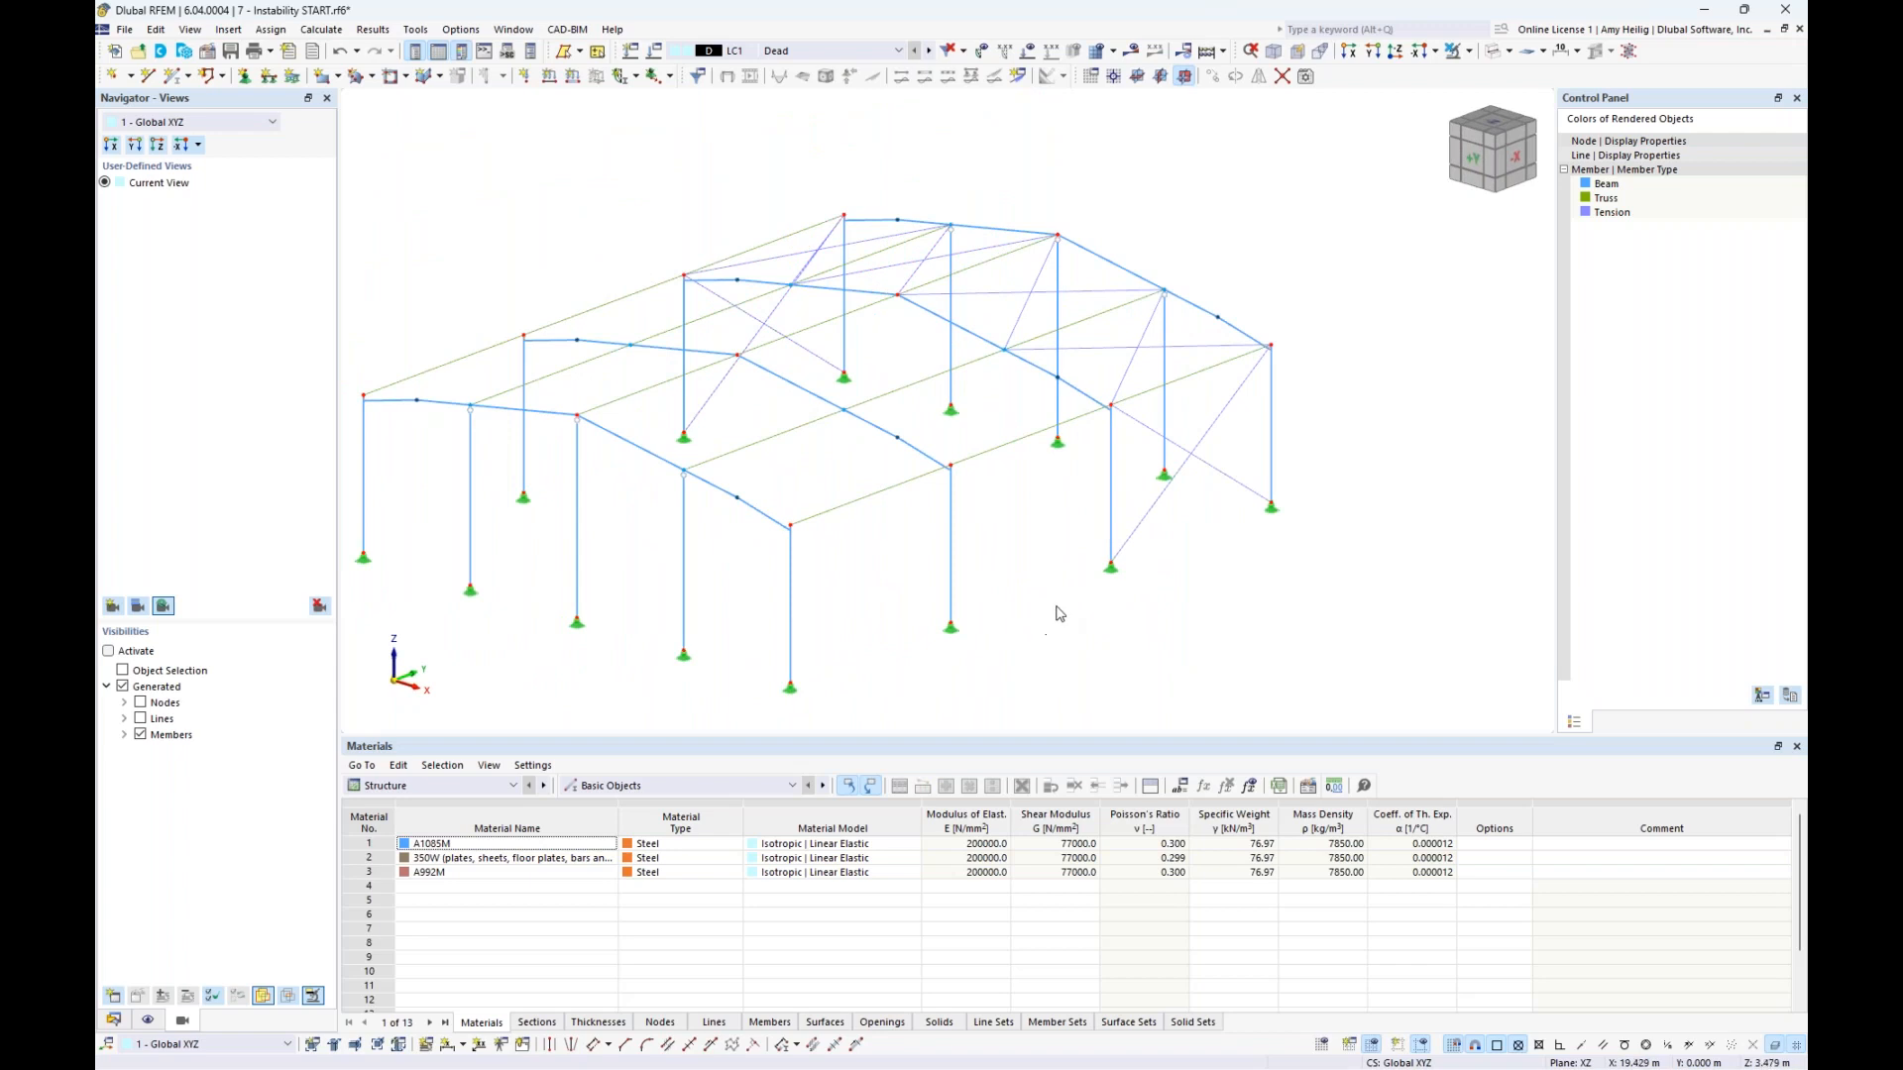
Recalculate load case LC1 with its stability analysis and read the entry's description in the Errors & Warnings table
{"action": "scroll", "coordinate": [1061, 613], "scroll_direction": "down", "scroll_amount": 2}
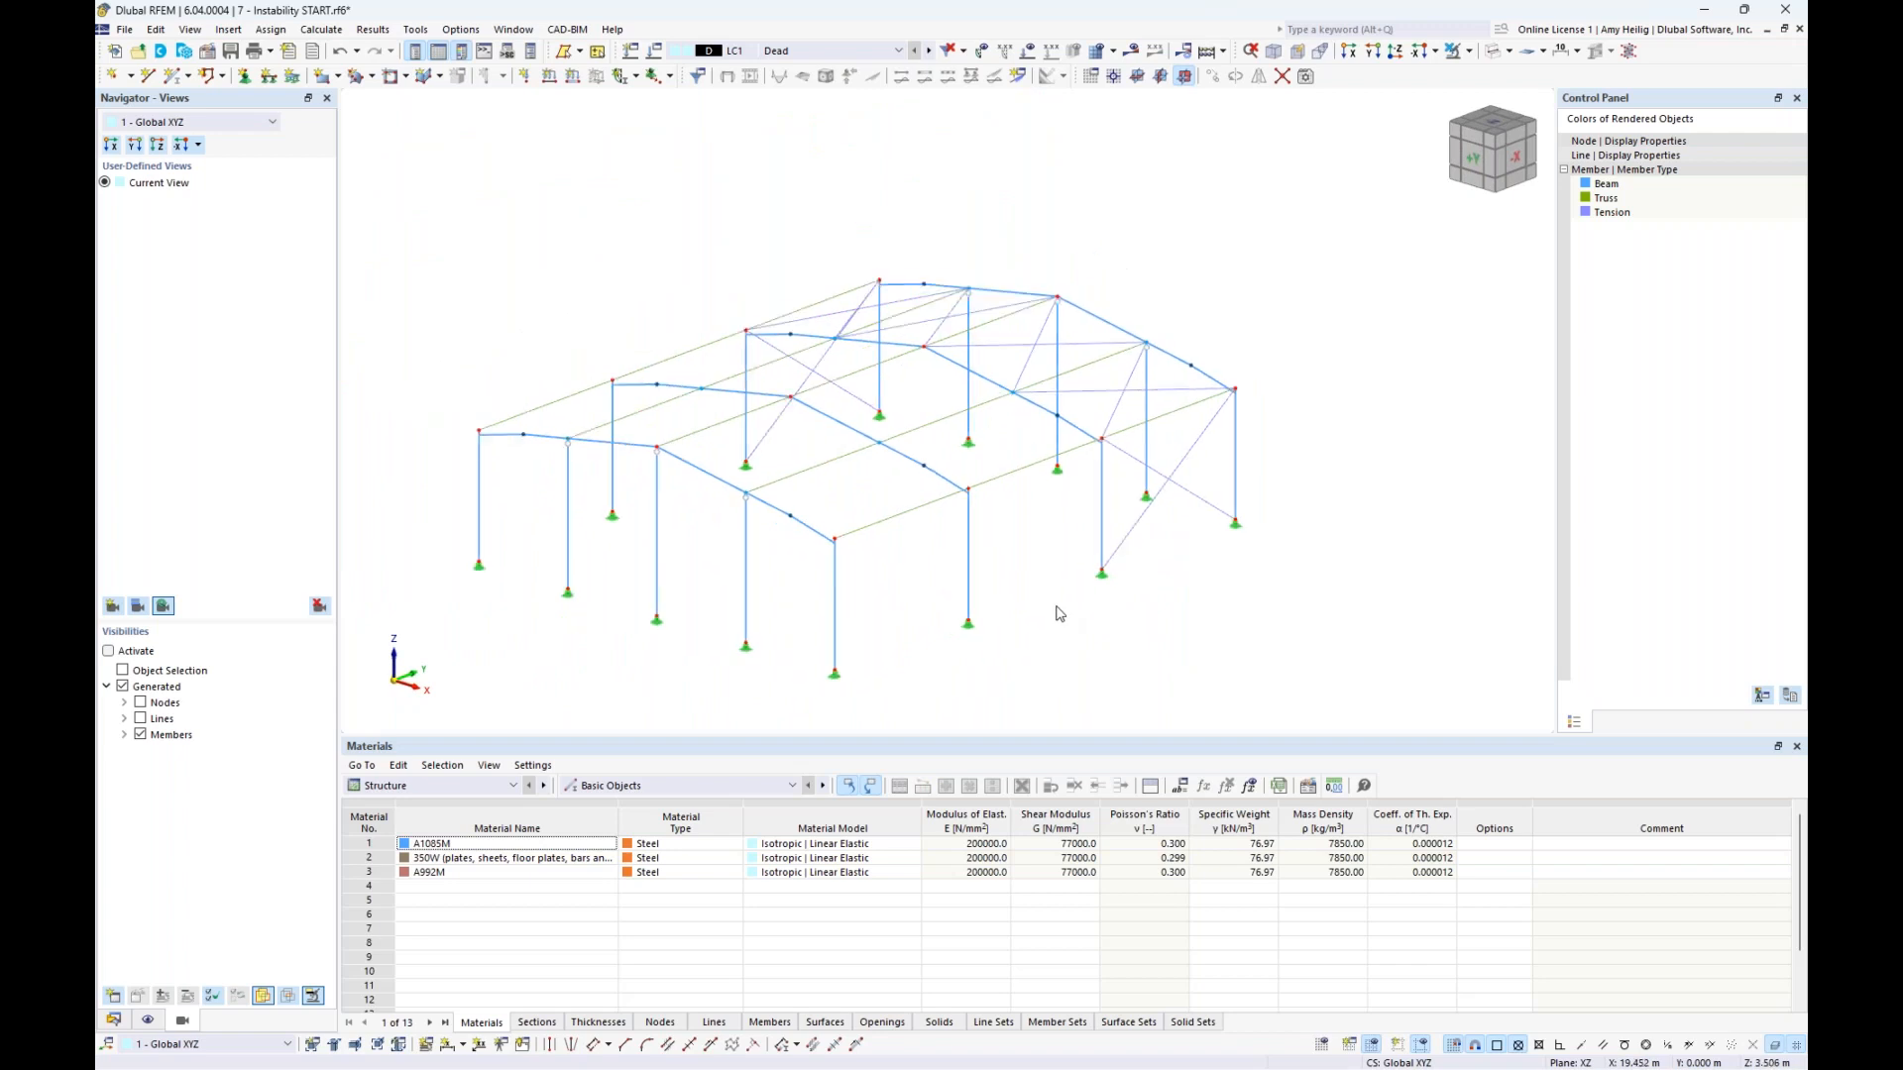
{"action": "left_click", "coordinate": [1131, 51]}
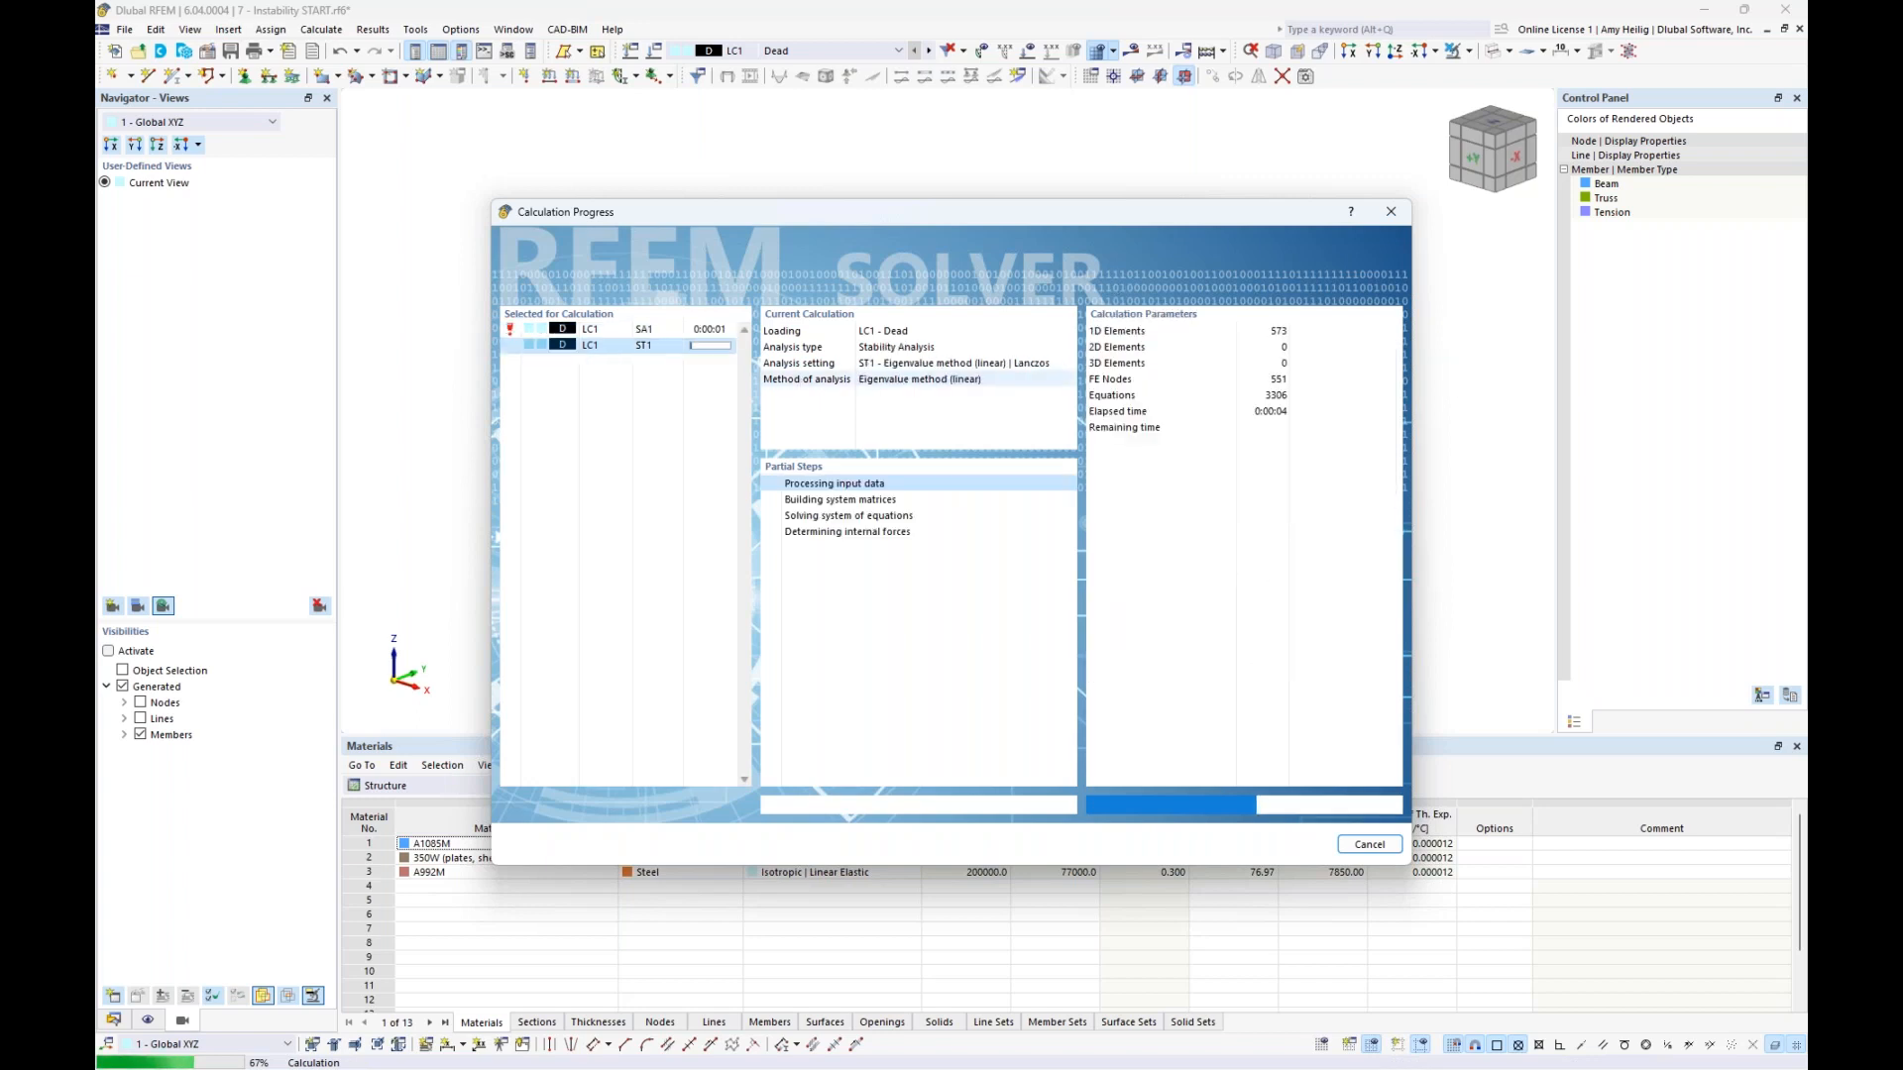
{"action": "left_click", "coordinate": [1100, 621]}
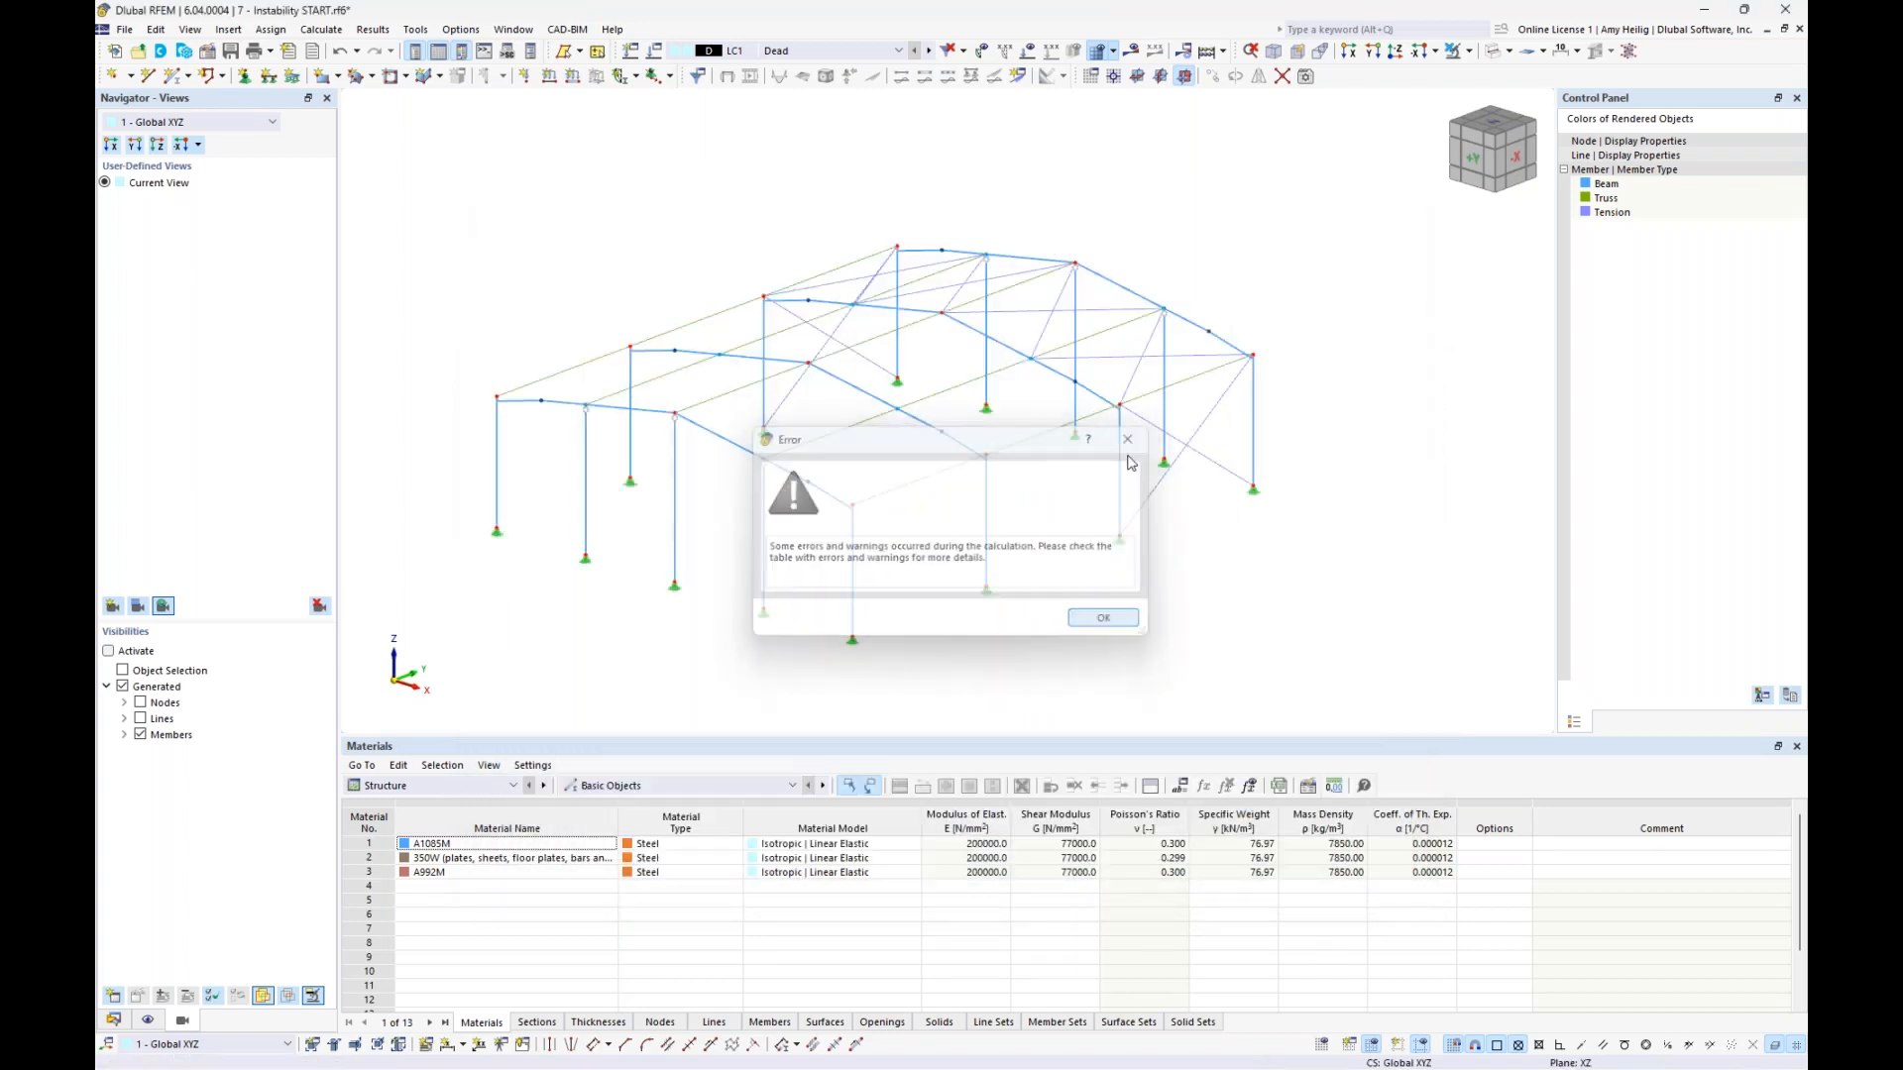
{"action": "left_click", "coordinate": [1128, 58]}
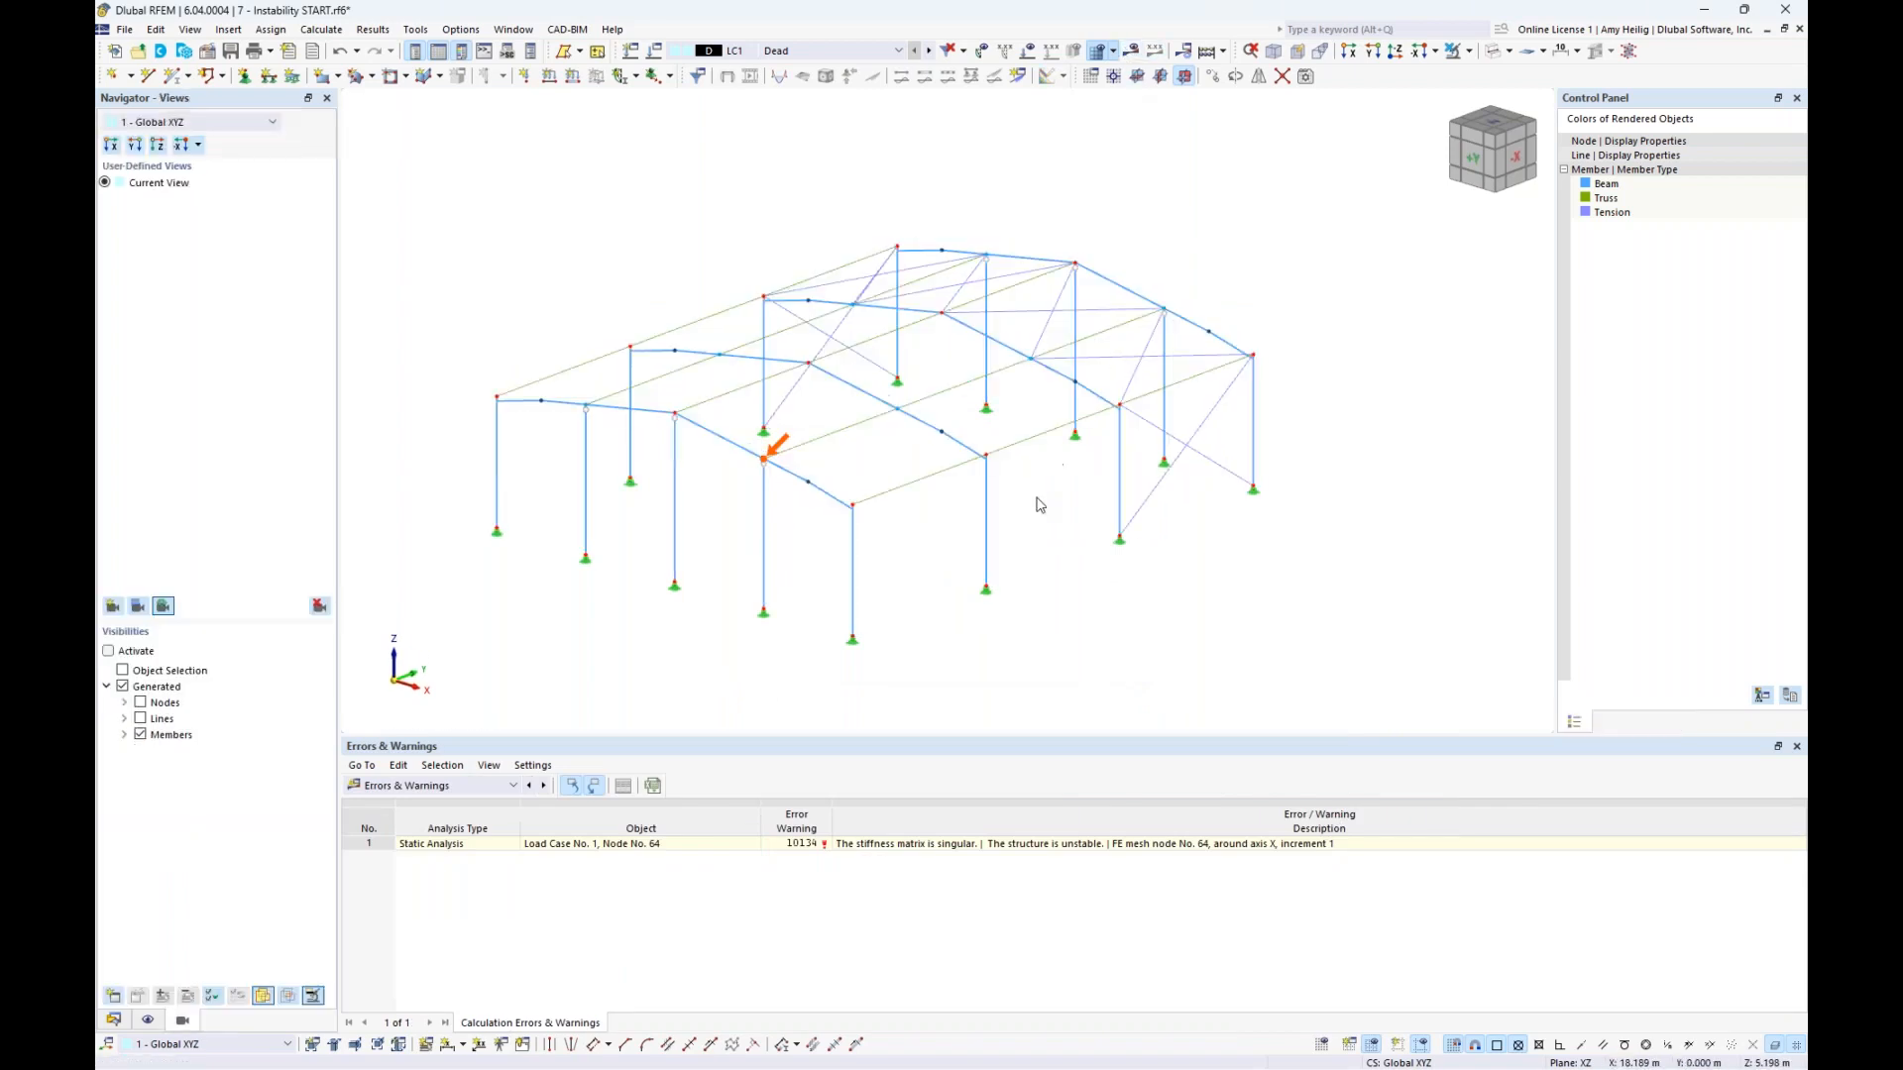
{"action": "left_click", "coordinate": [1032, 845]}
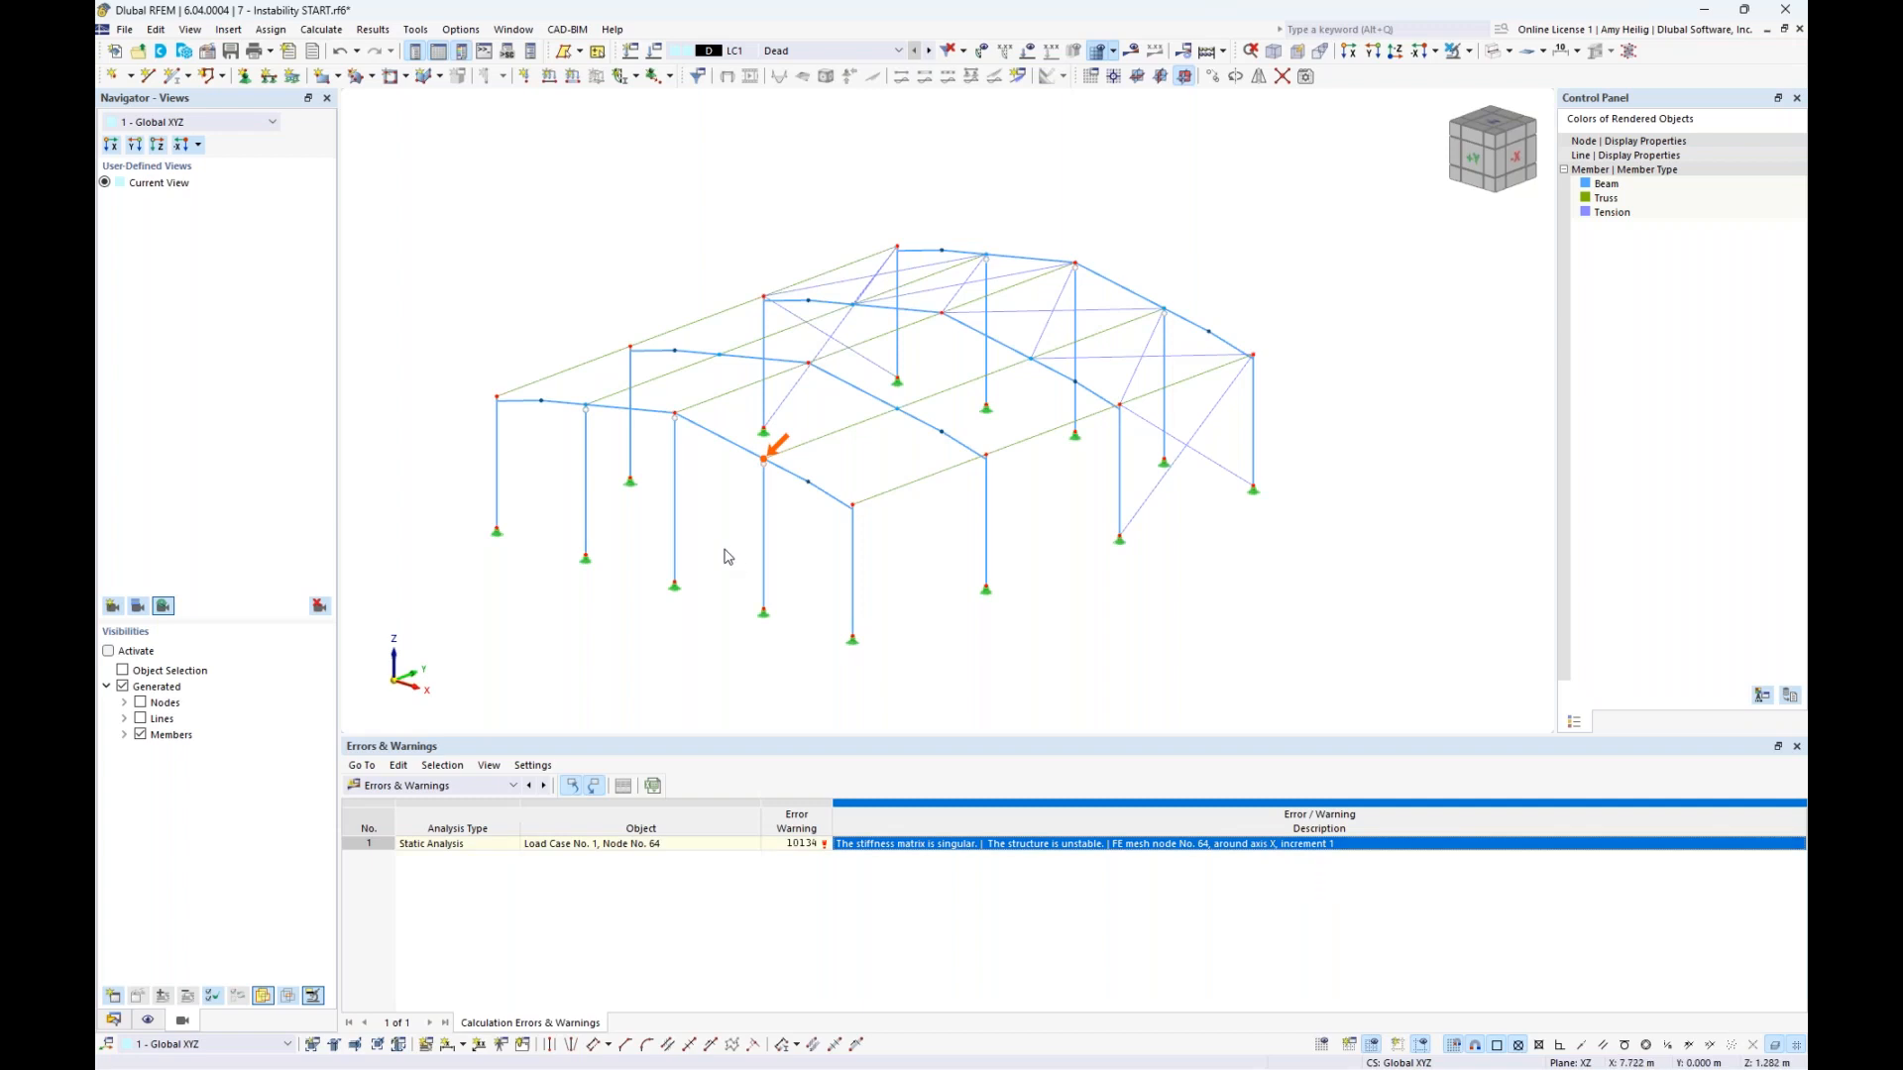
Display LC1's mode shape and examine the gable column at the marked node 64
{"action": "scroll", "coordinate": [954, 505], "scroll_direction": "up", "scroll_amount": 3}
{"action": "scroll", "coordinate": [953, 492], "scroll_direction": "up", "scroll_amount": 2}
{"action": "middle_click_drag", "start_coordinate": [970, 524], "coordinate": [863, 503]}
{"action": "scroll", "coordinate": [862, 503], "scroll_direction": "down", "scroll_amount": 1}
{"action": "scroll", "coordinate": [831, 517], "scroll_direction": "down", "scroll_amount": 1}
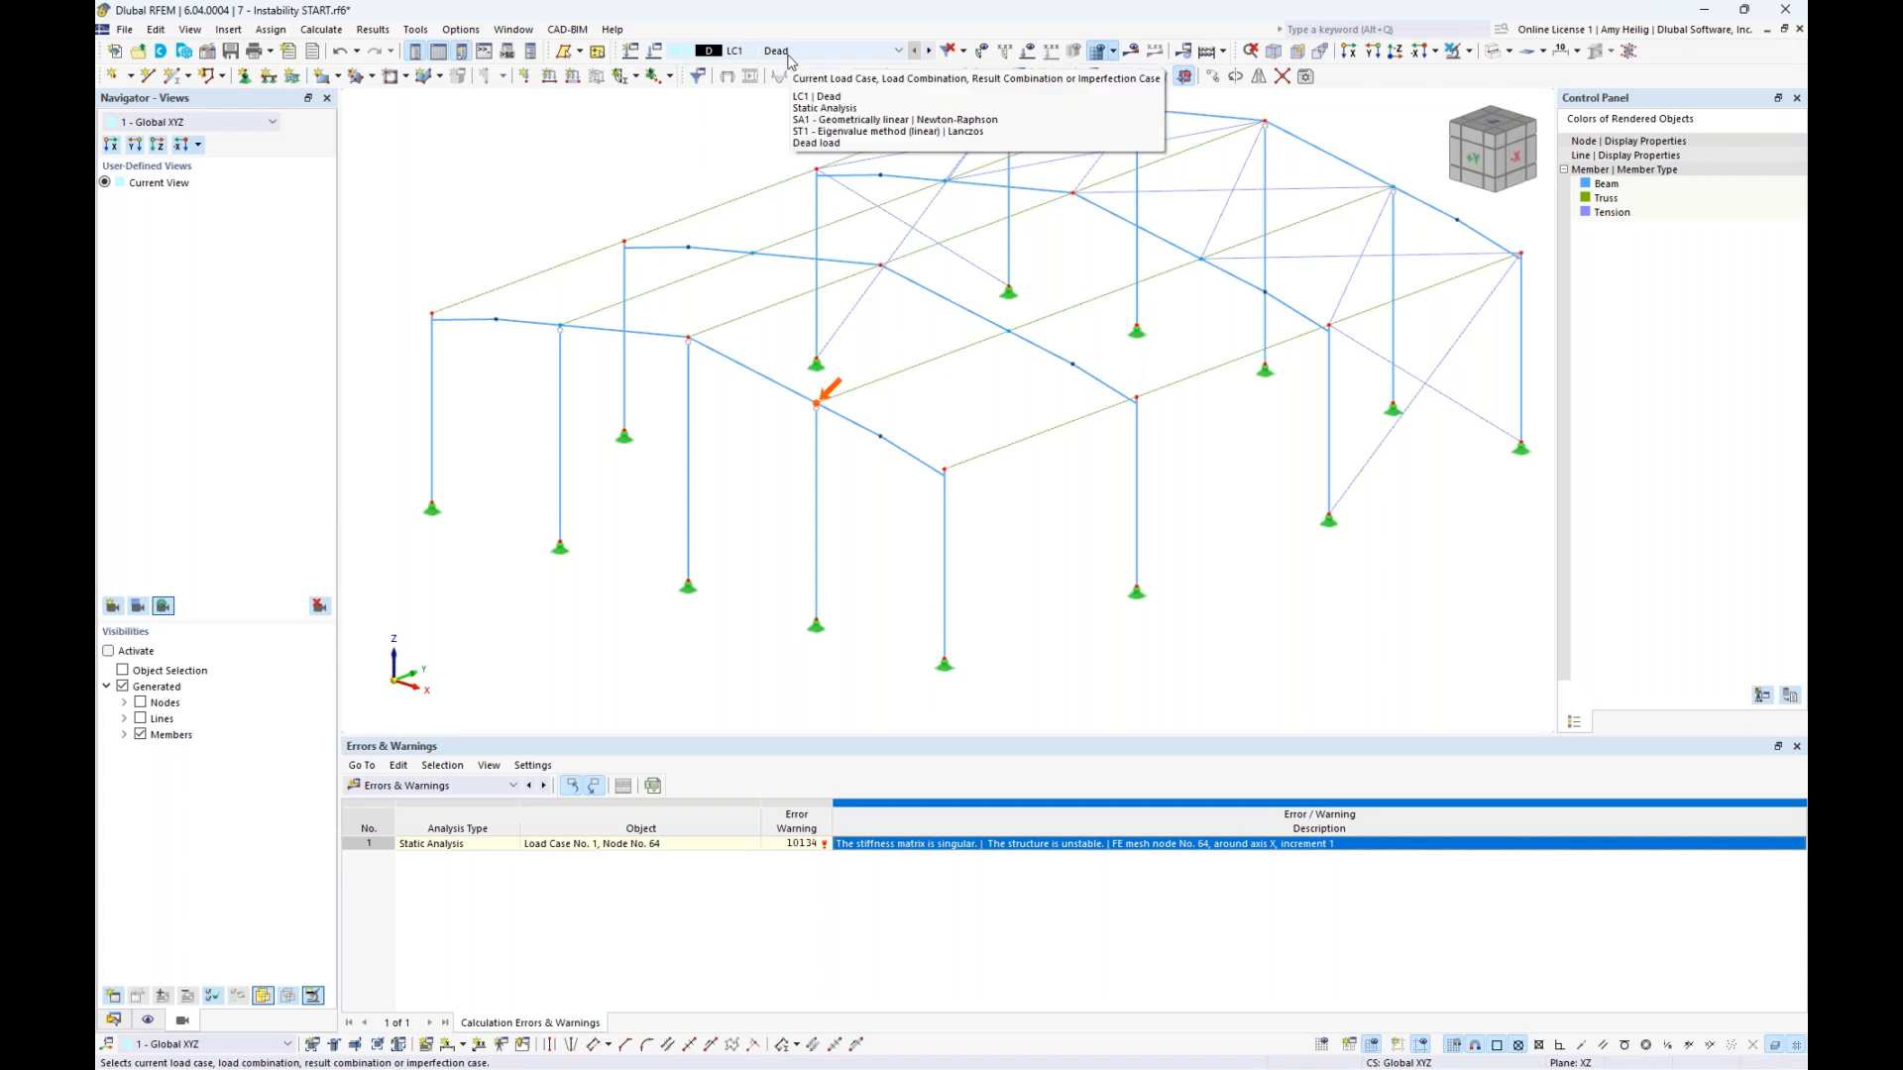
{"action": "left_click", "coordinate": [1133, 54]}
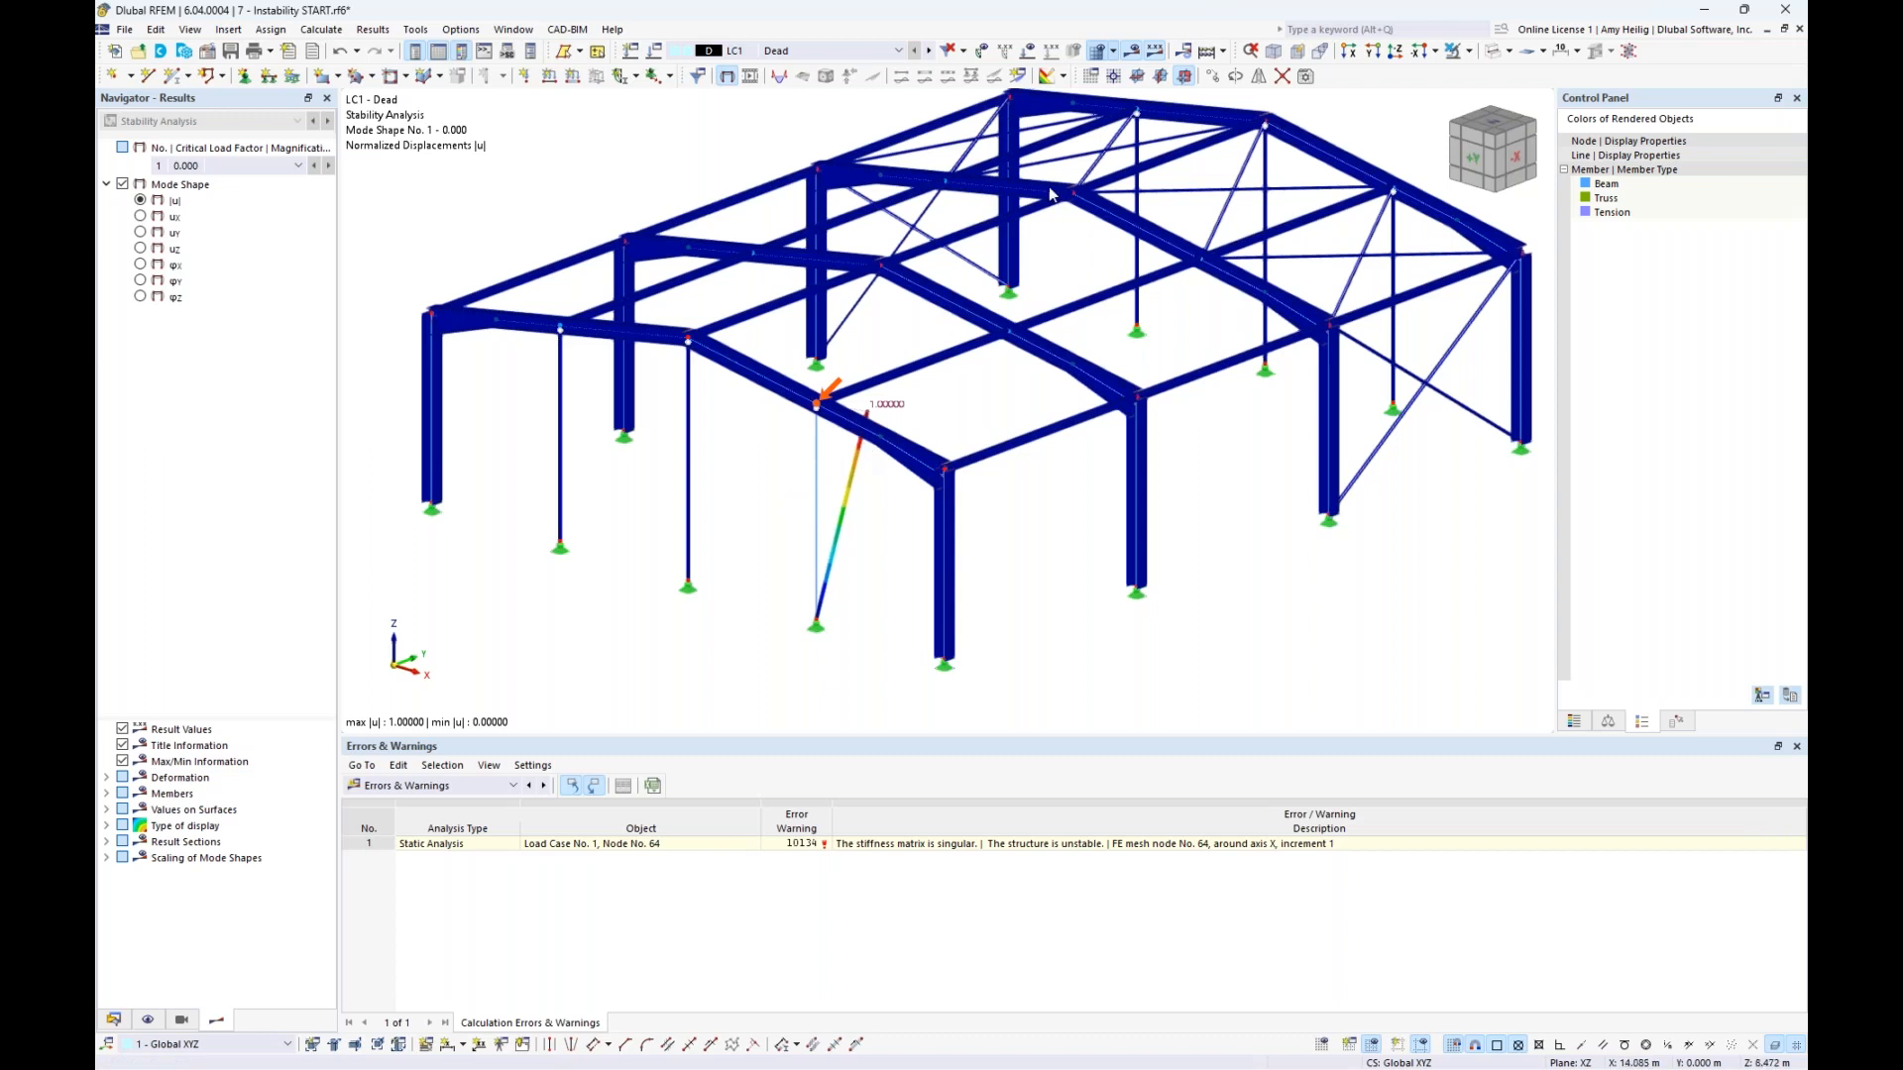
{"action": "mouse_move", "coordinate": [1056, 337]}
{"action": "middle_mouse_down", "text": "ctrl"}
{"action": "mouse_move", "coordinate": [926, 340]}
{"action": "mouse_move", "coordinate": [1021, 349]}
{"action": "middle_mouse_up", "text": "ctrl"}
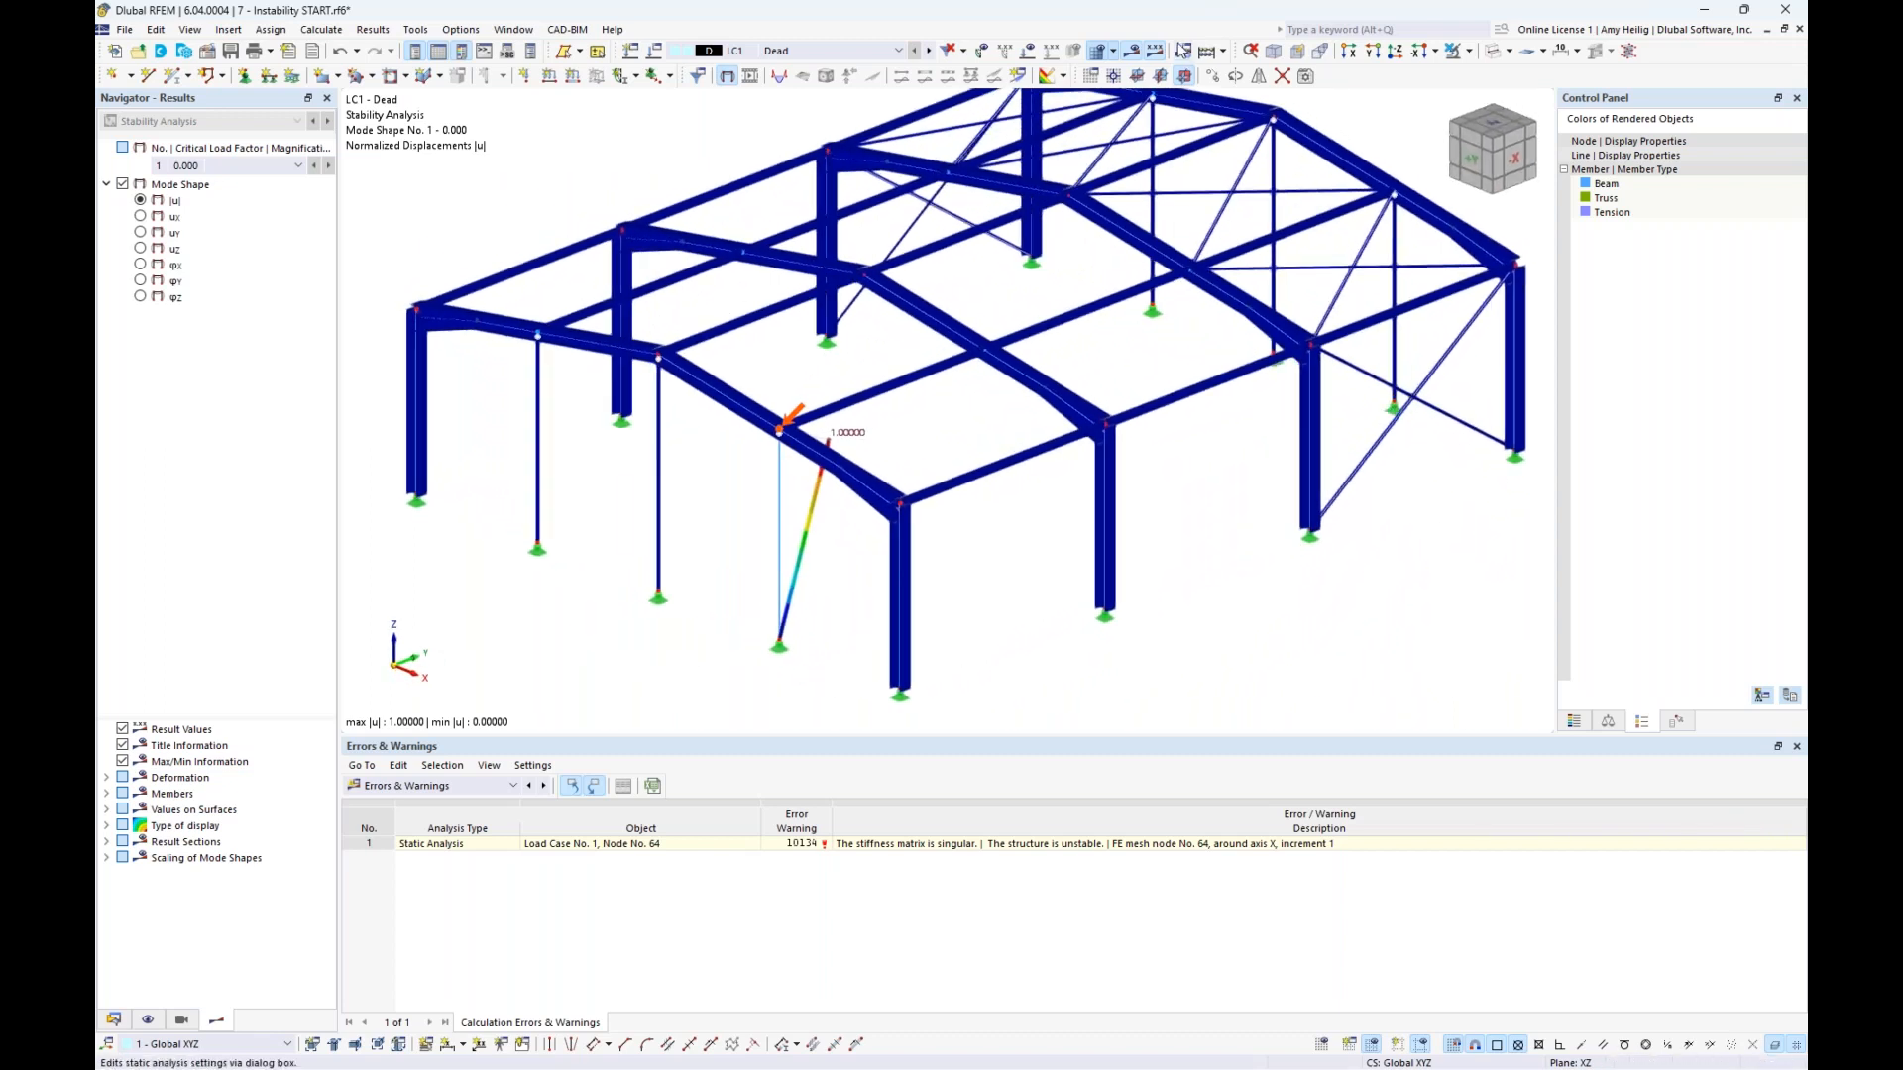
Hide the results and move the gable column's top node 64 onto the rafter node, accepting deletion of the existing results
{"action": "left_click", "coordinate": [1133, 51]}
{"action": "scroll", "coordinate": [829, 384], "scroll_direction": "up", "scroll_amount": 6}
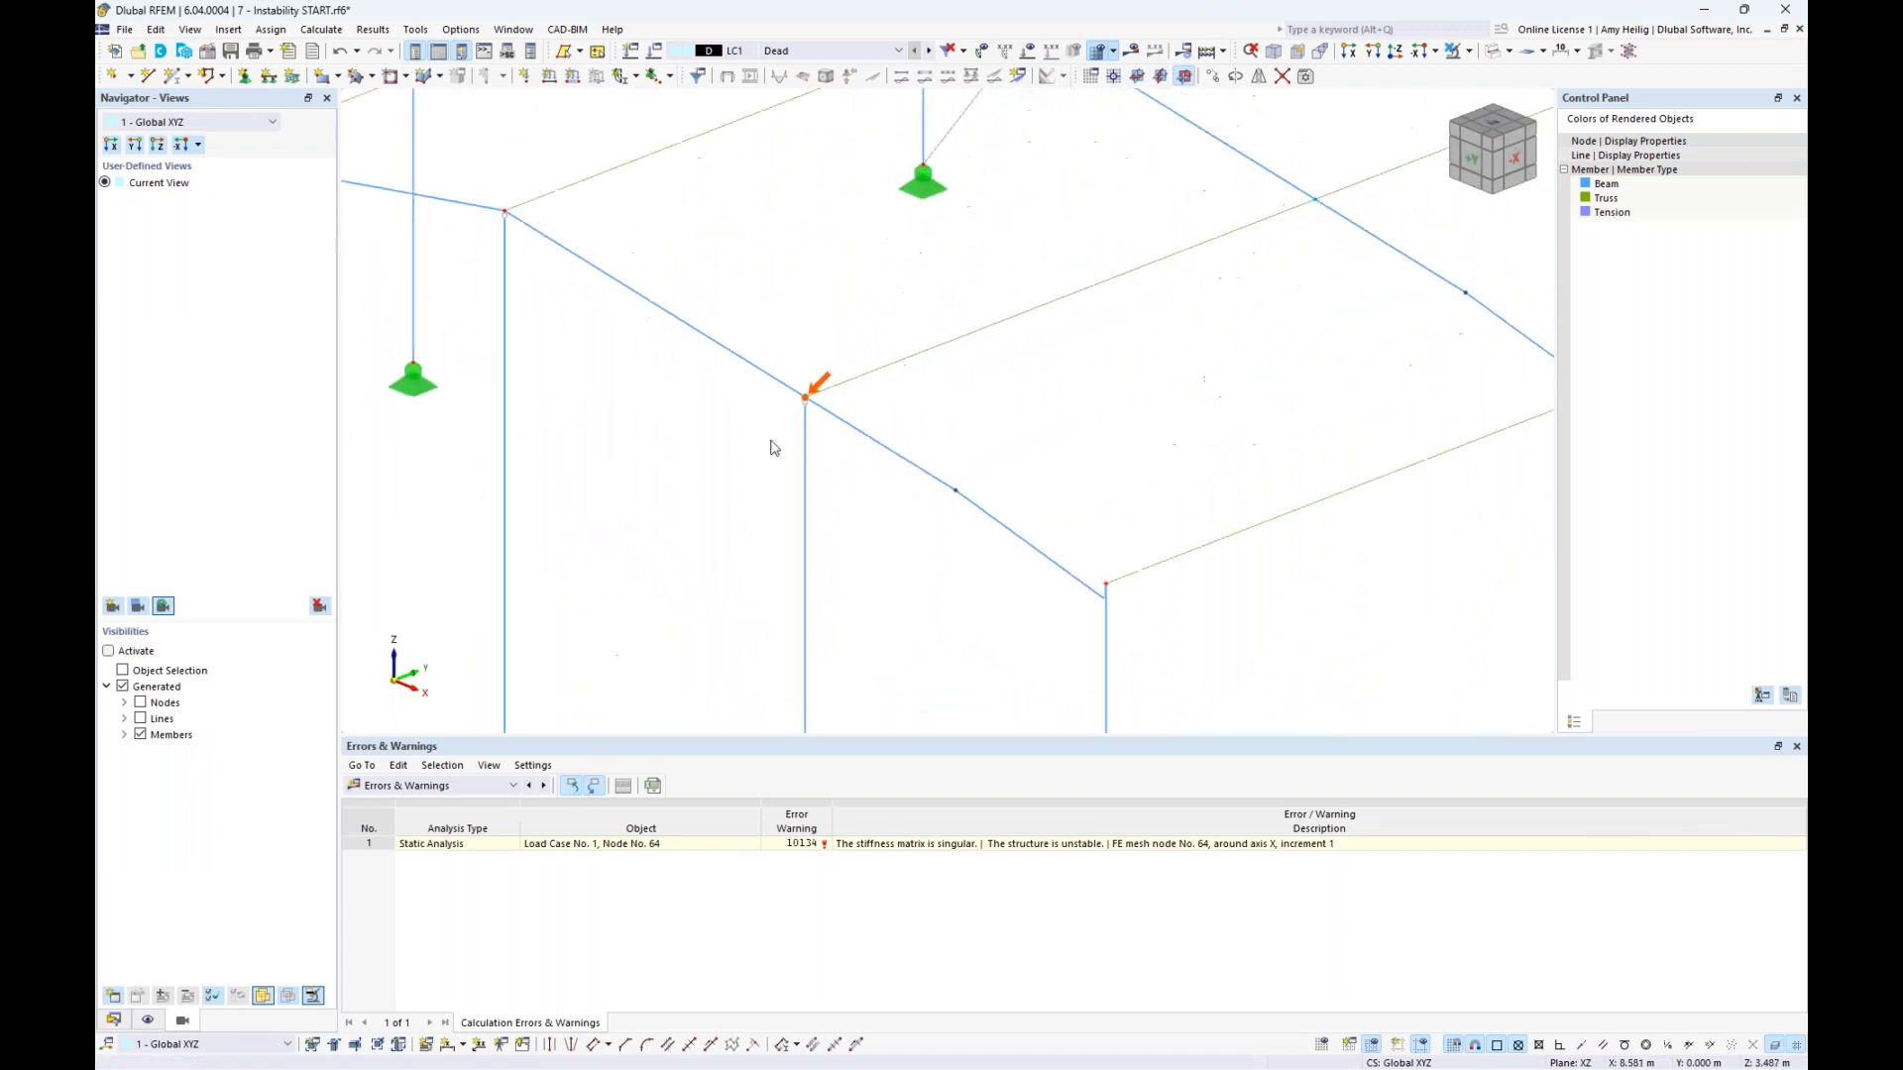
{"action": "scroll", "coordinate": [829, 385], "scroll_direction": "up", "scroll_amount": 5}
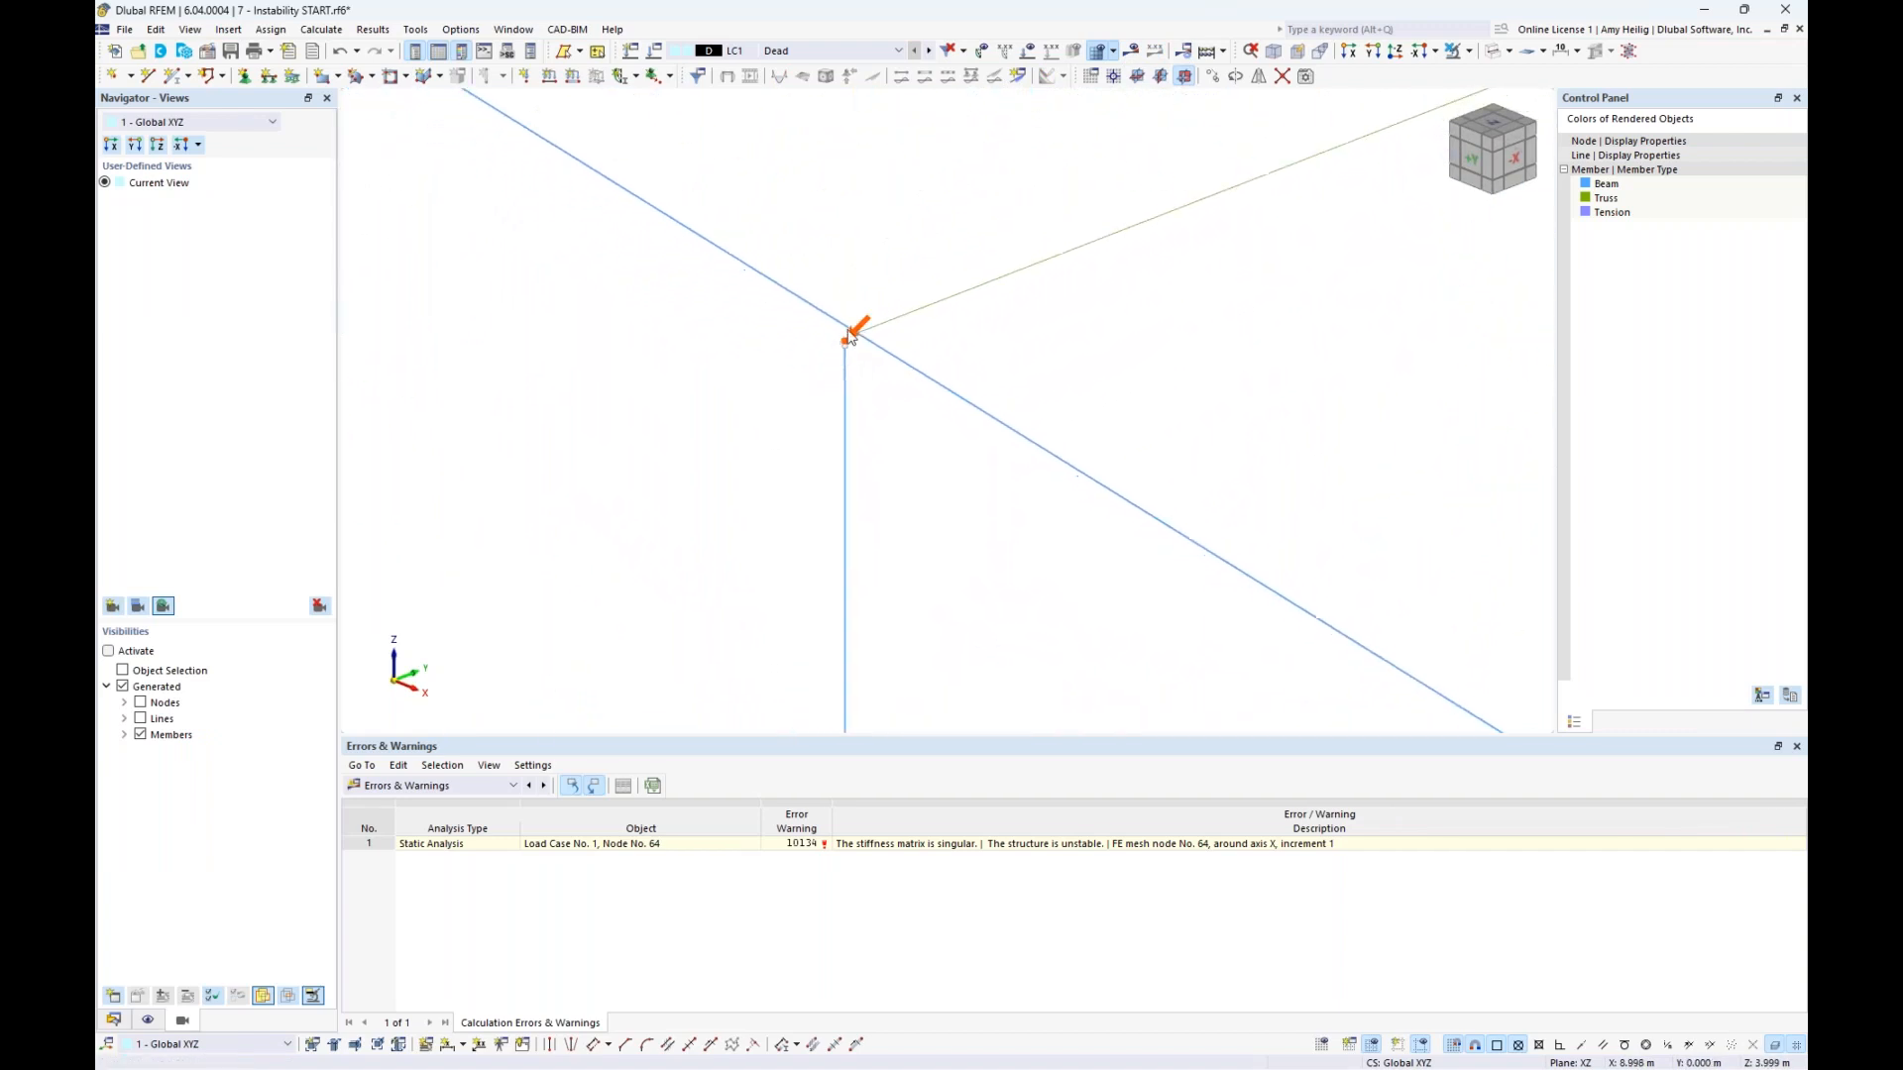
{"action": "scroll", "coordinate": [865, 369], "scroll_direction": "up", "scroll_amount": 3}
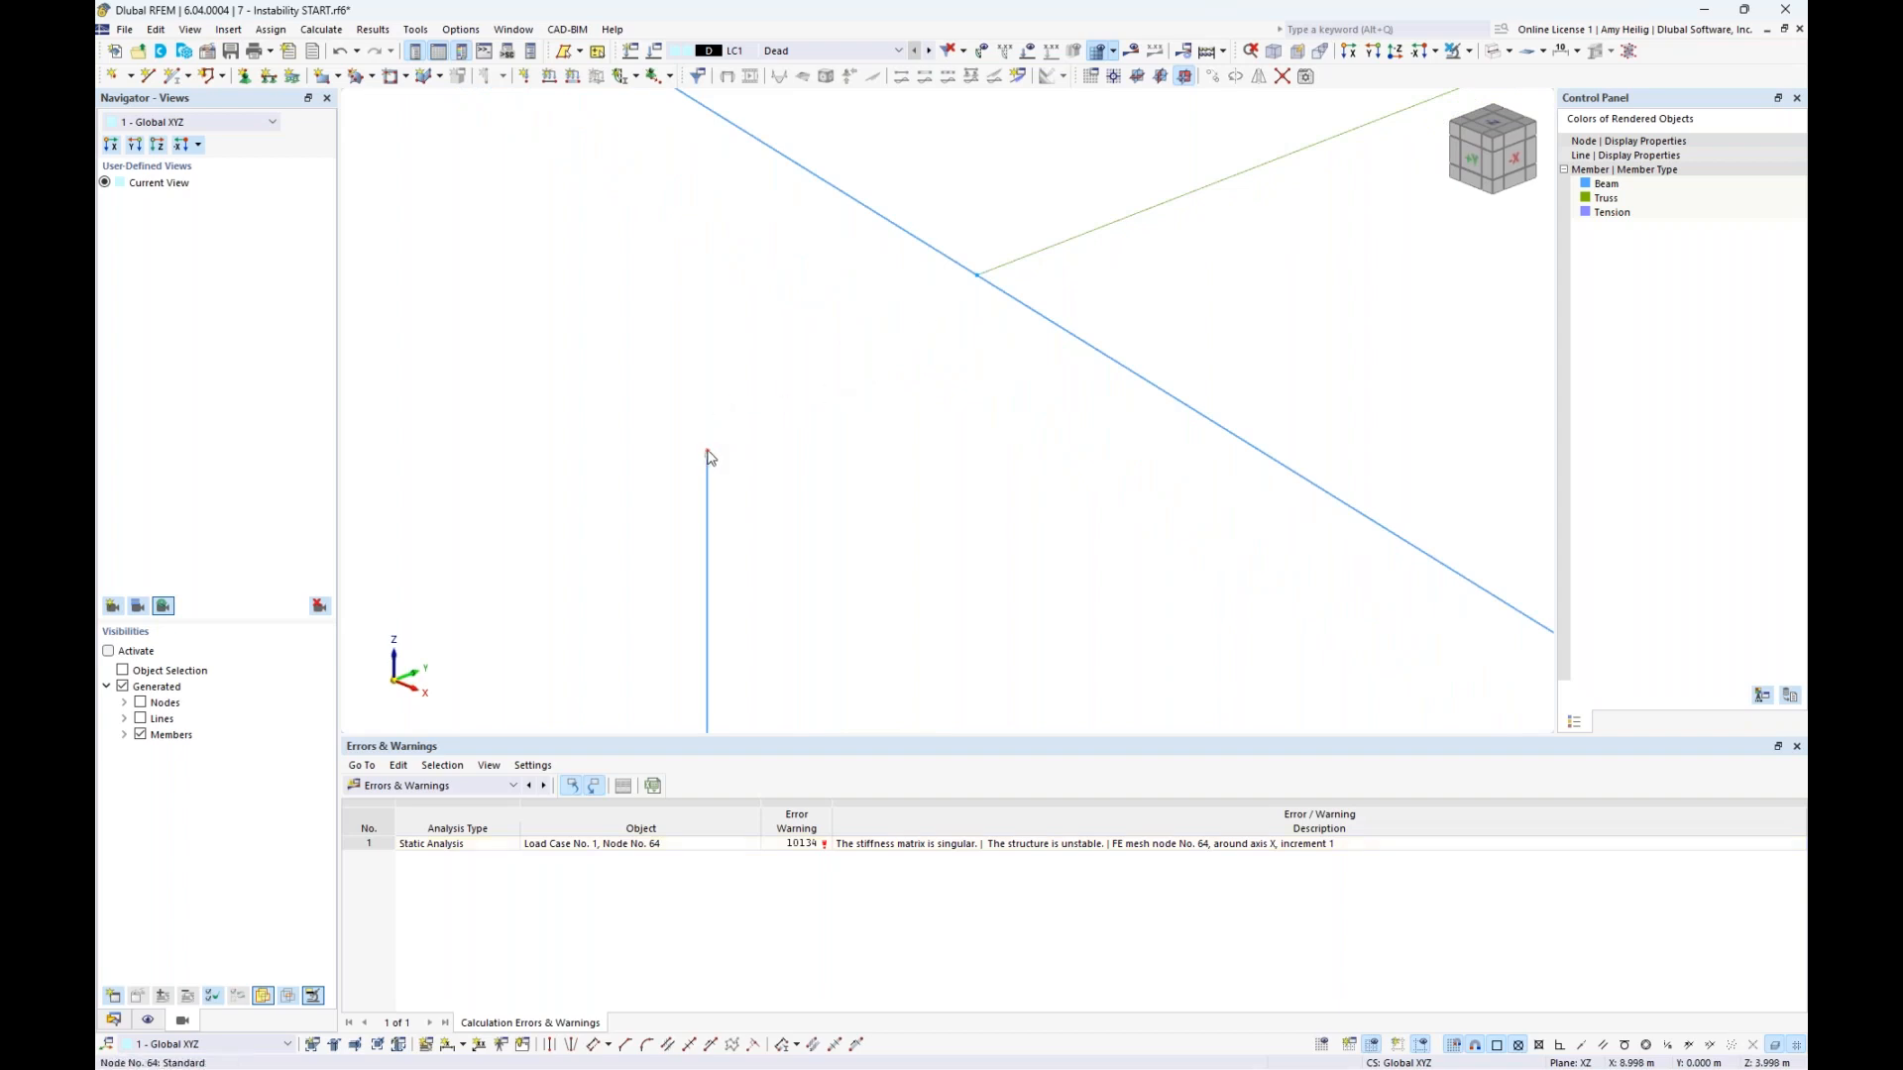
{"action": "left_click_drag", "start_coordinate": [710, 446], "coordinate": [979, 277]}
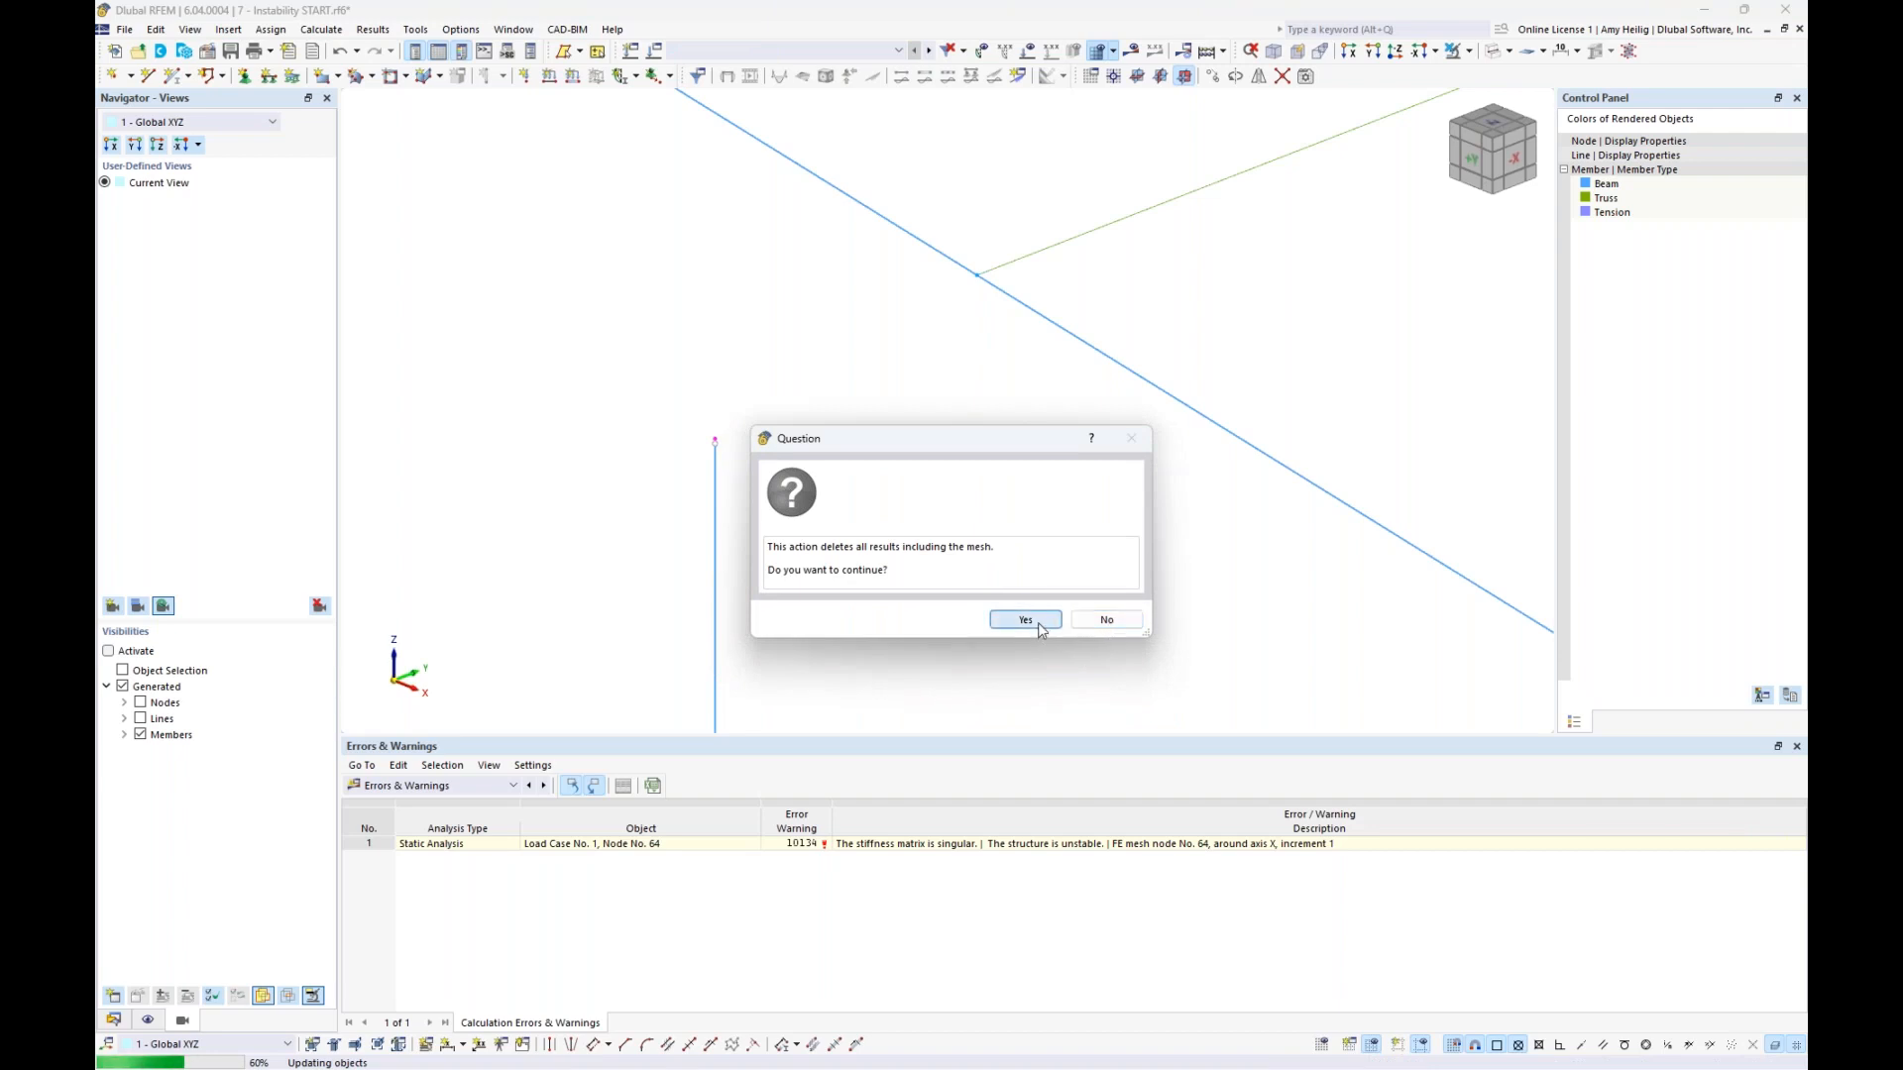
{"action": "left_click", "coordinate": [1031, 621]}
{"action": "left_click_drag", "start_coordinate": [718, 444], "coordinate": [979, 279]}
{"action": "scroll", "coordinate": [1018, 410], "scroll_direction": "down", "scroll_amount": 15}
{"action": "scroll", "coordinate": [1018, 410], "scroll_direction": "down", "scroll_amount": 10}
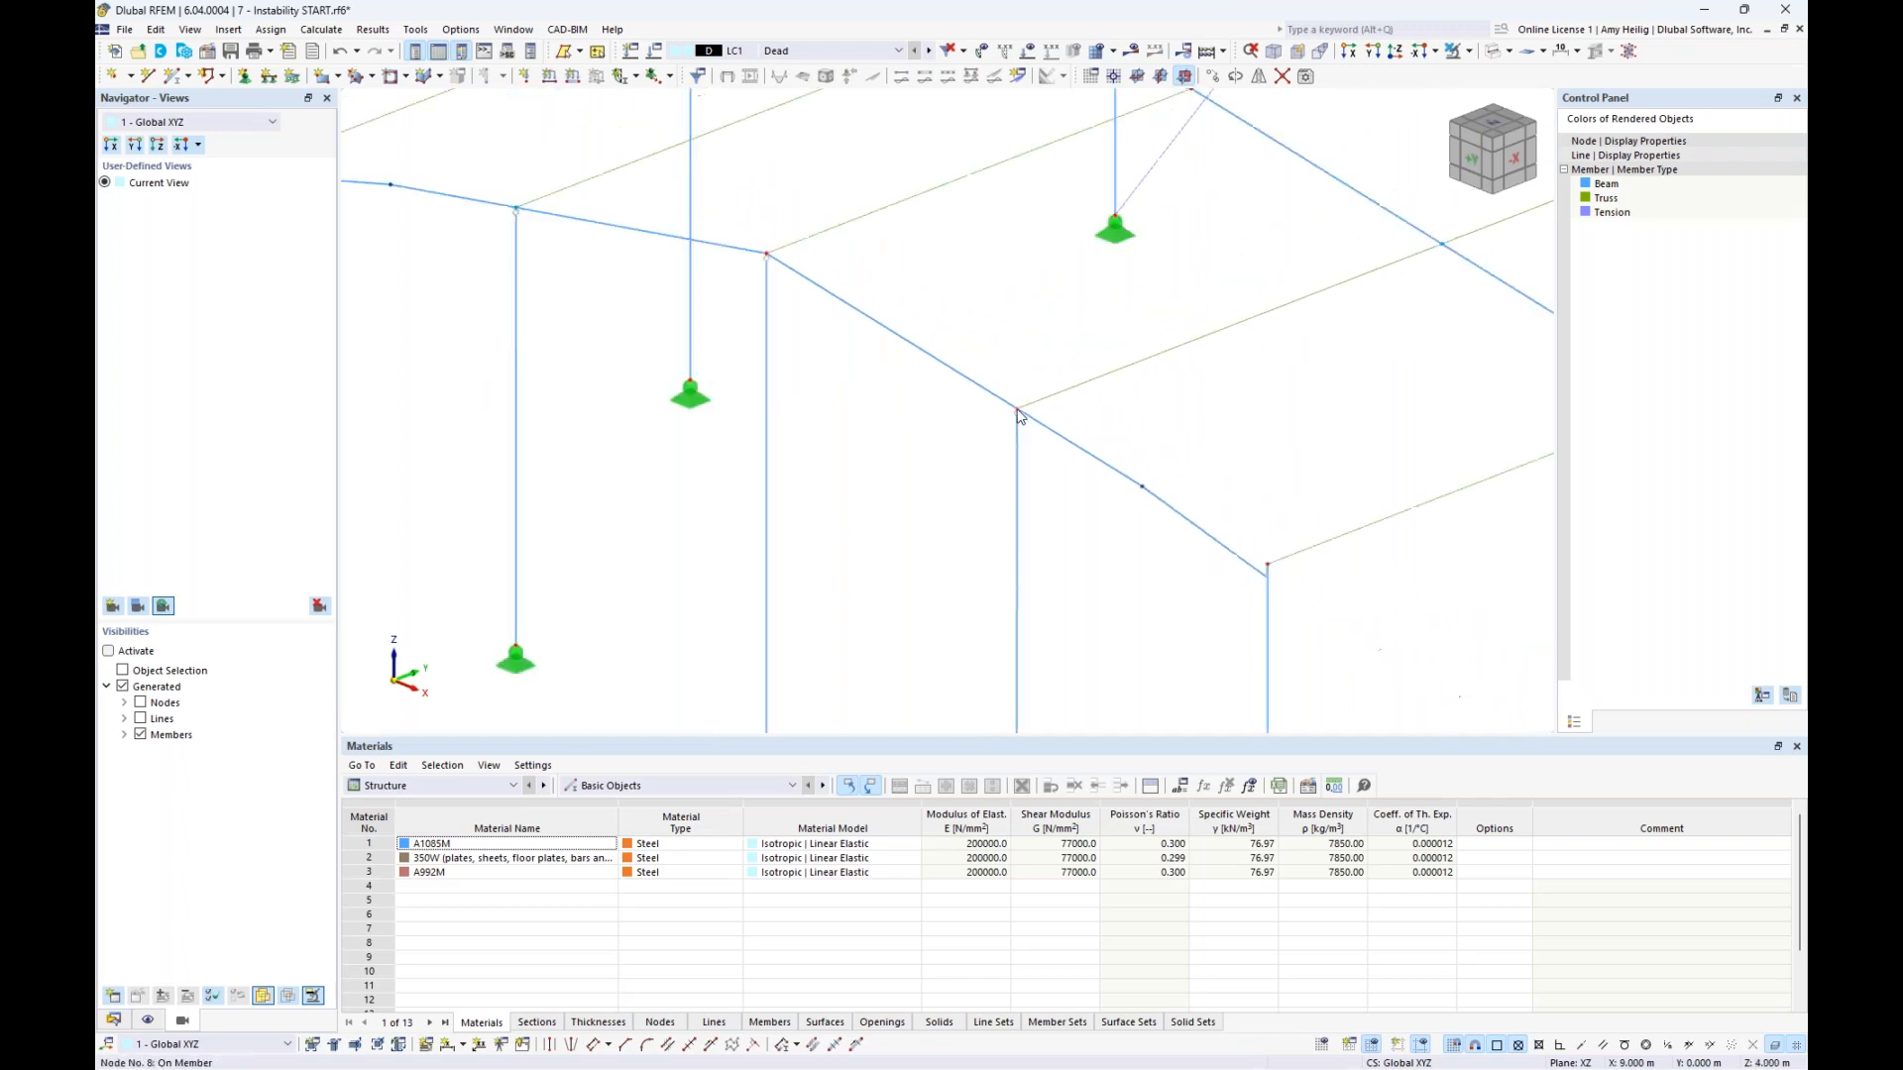
Switch to load combination CO2 (1.25D + 1.50S) and display its loads on the whole hall frame
{"action": "middle_click_drag", "start_coordinate": [995, 601], "coordinate": [842, 595]}
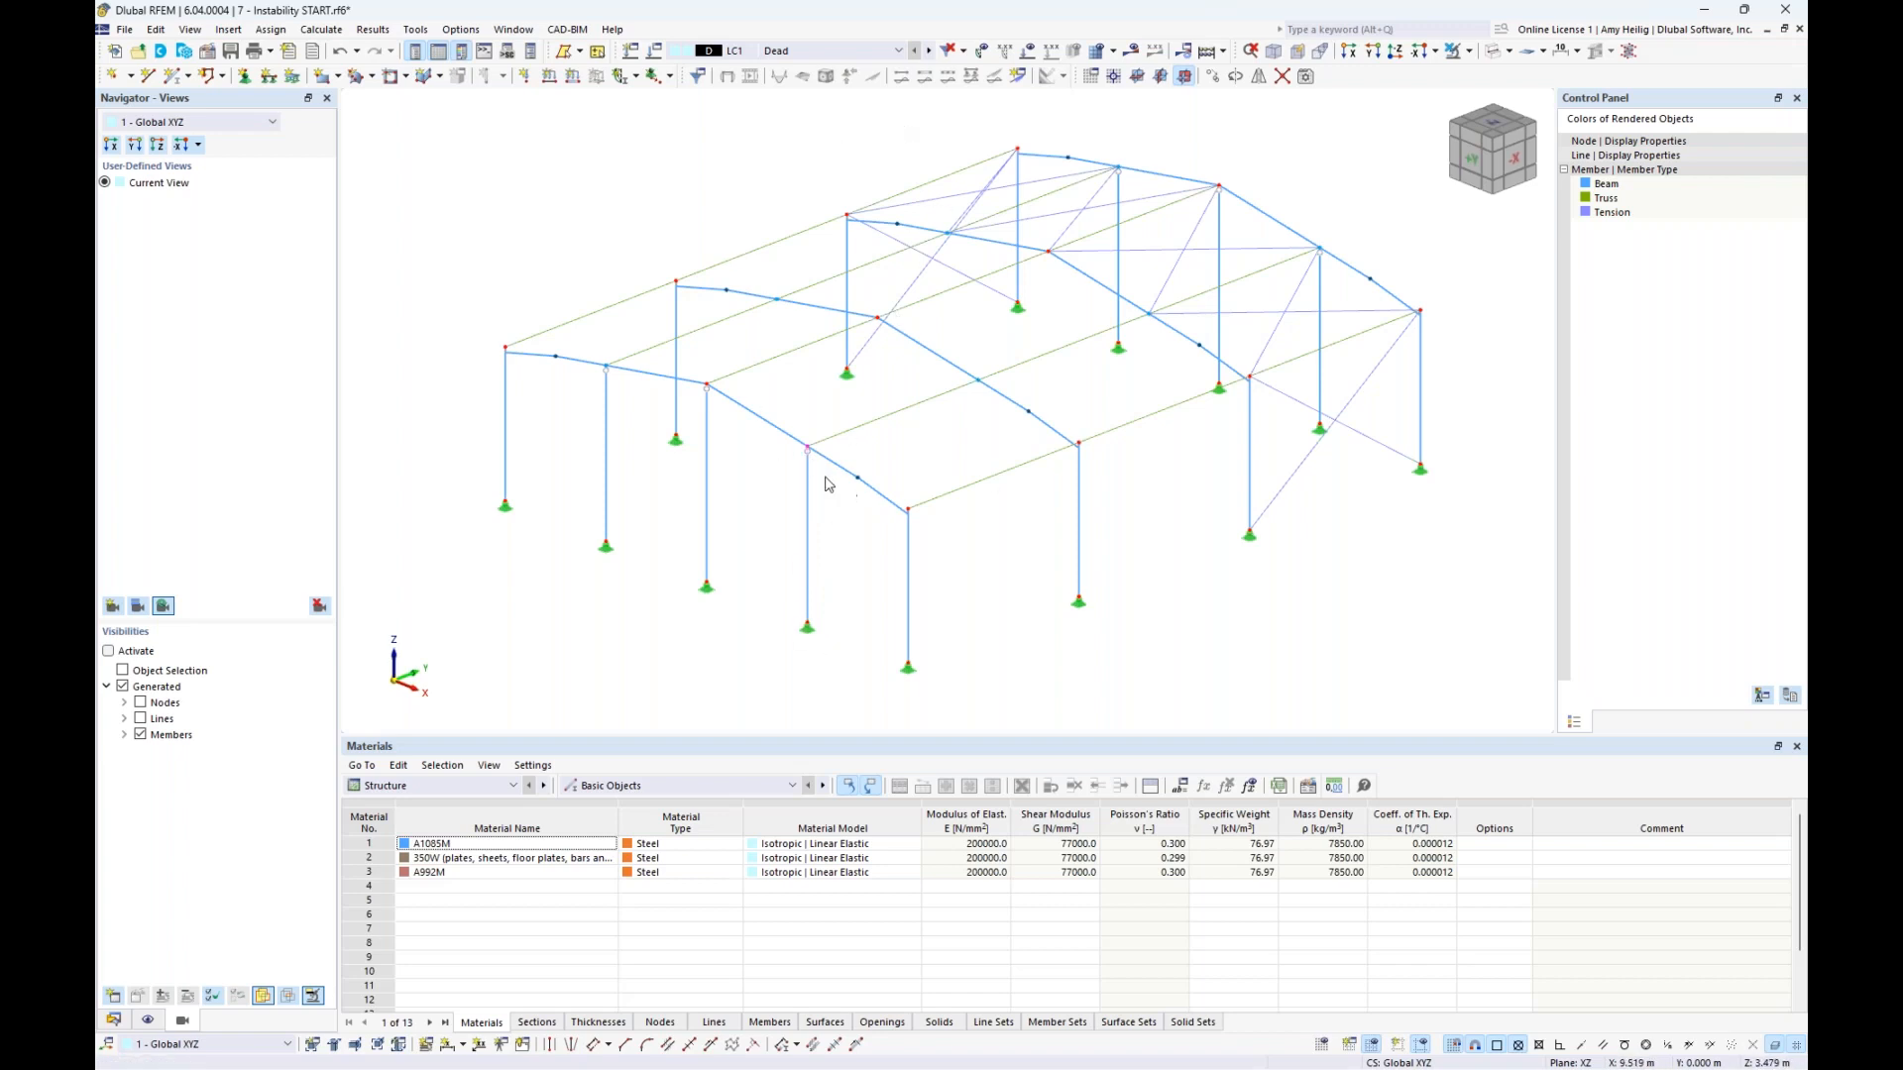
{"action": "left_click", "coordinate": [825, 55]}
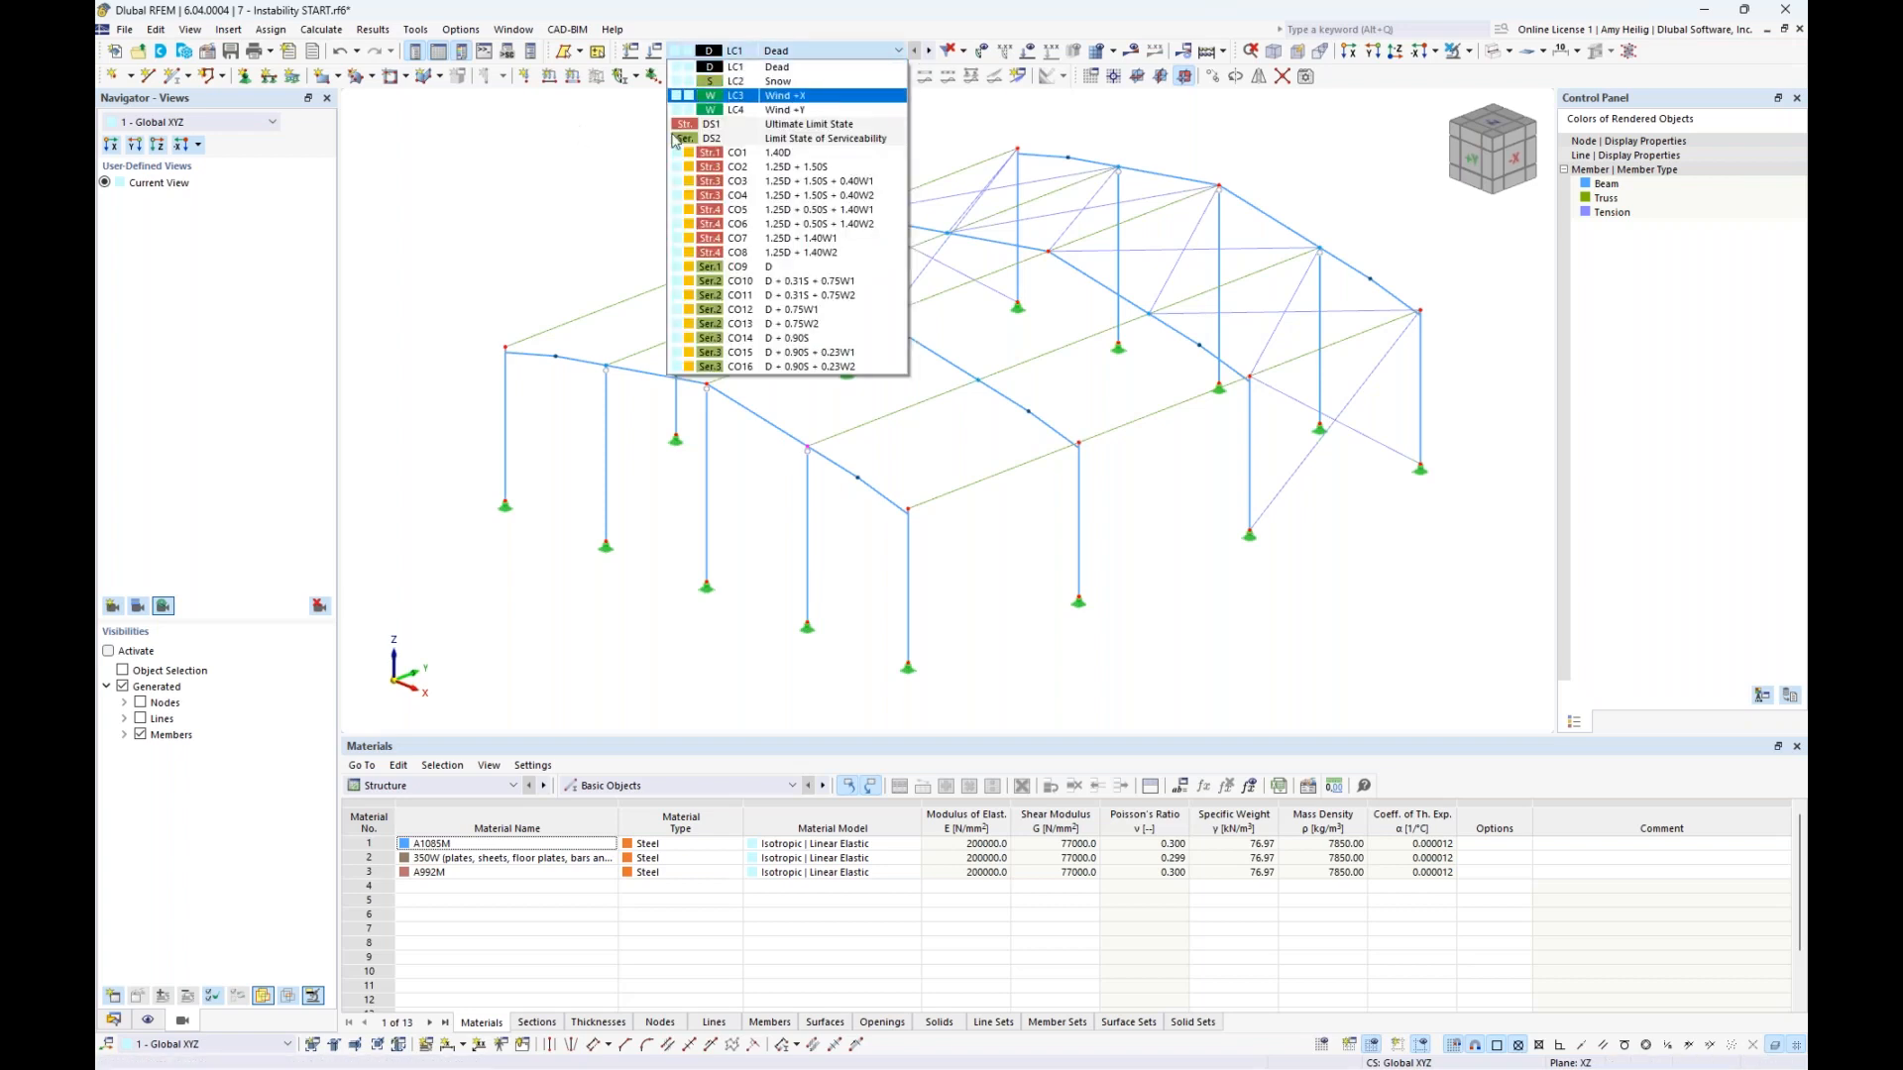
{"action": "left_click", "coordinate": [805, 168]}
{"action": "left_click", "coordinate": [1031, 52]}
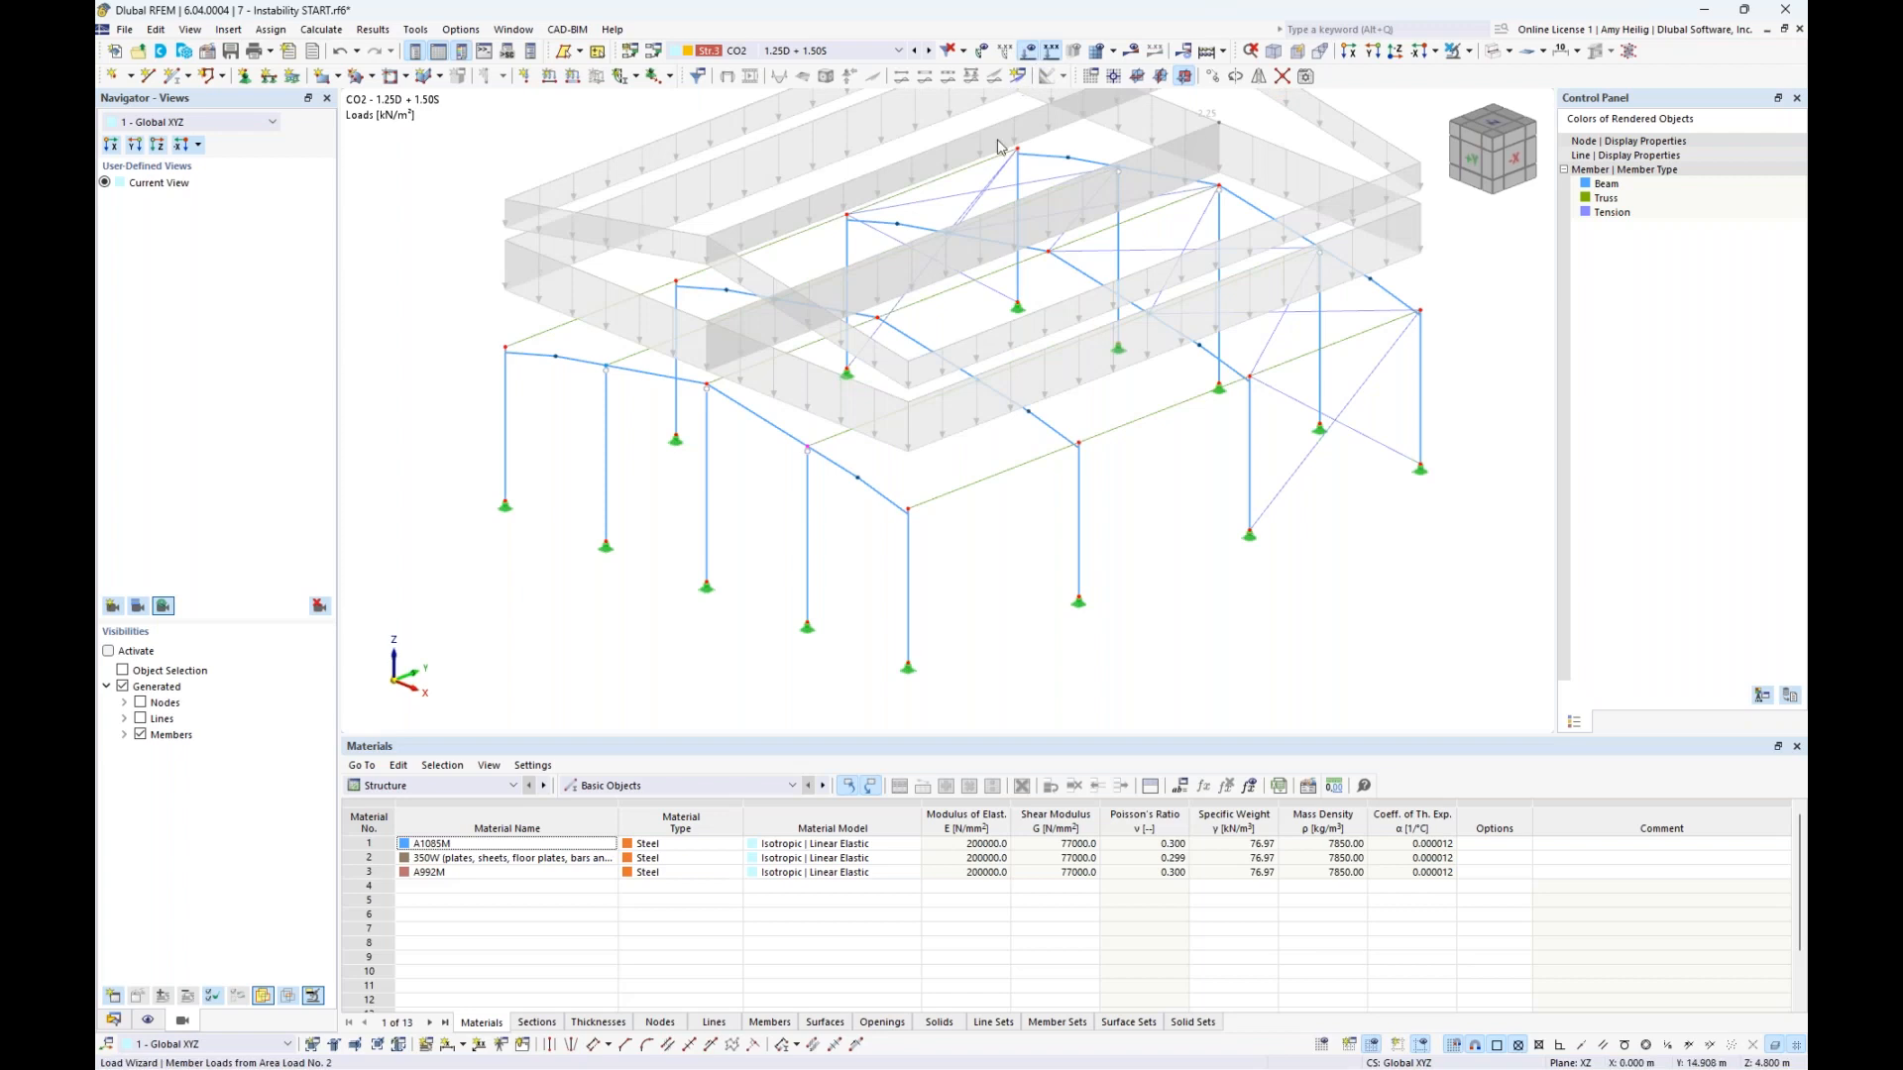
{"action": "middle_click_drag", "start_coordinate": [997, 303], "coordinate": [1051, 377]}
{"action": "scroll", "coordinate": [997, 395], "scroll_direction": "down", "scroll_amount": 2}
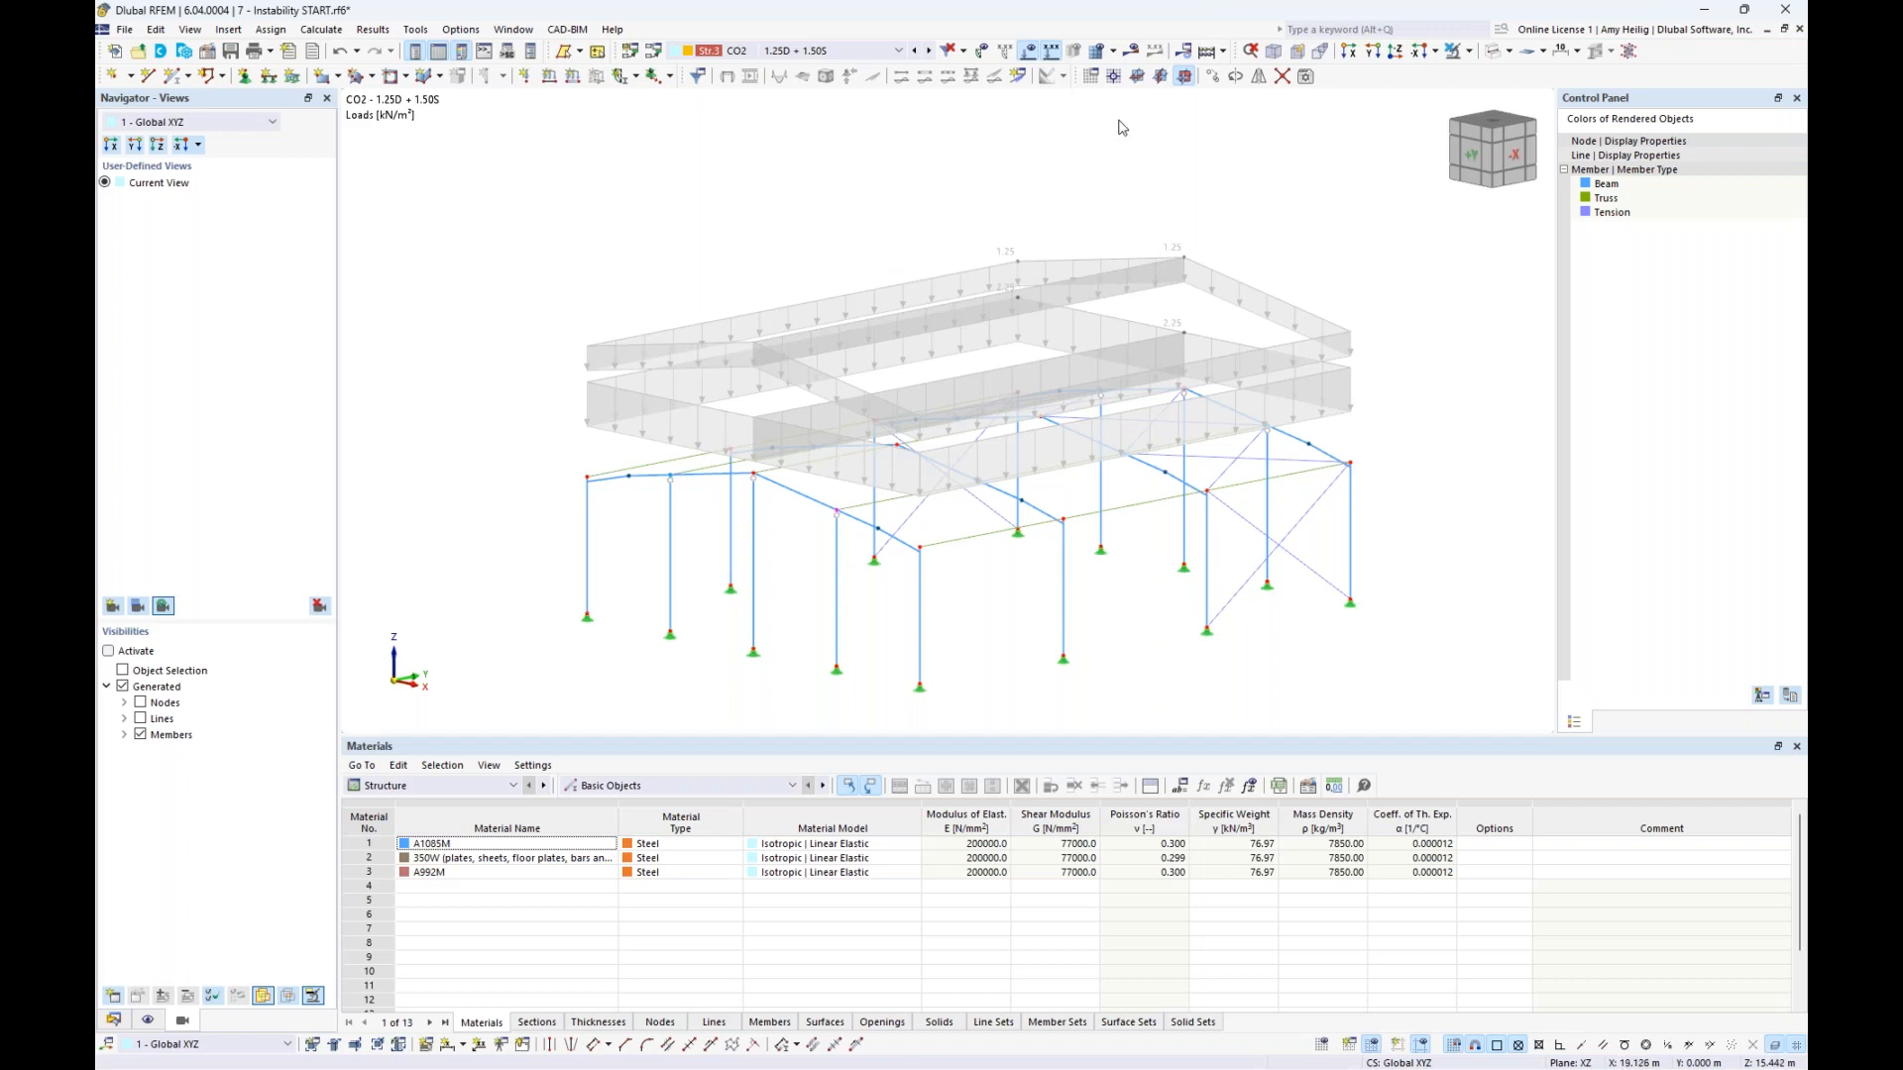
Calculate load combination CO2 and read the entry's description in the Errors & Warnings table
{"action": "left_click", "coordinate": [1133, 53]}
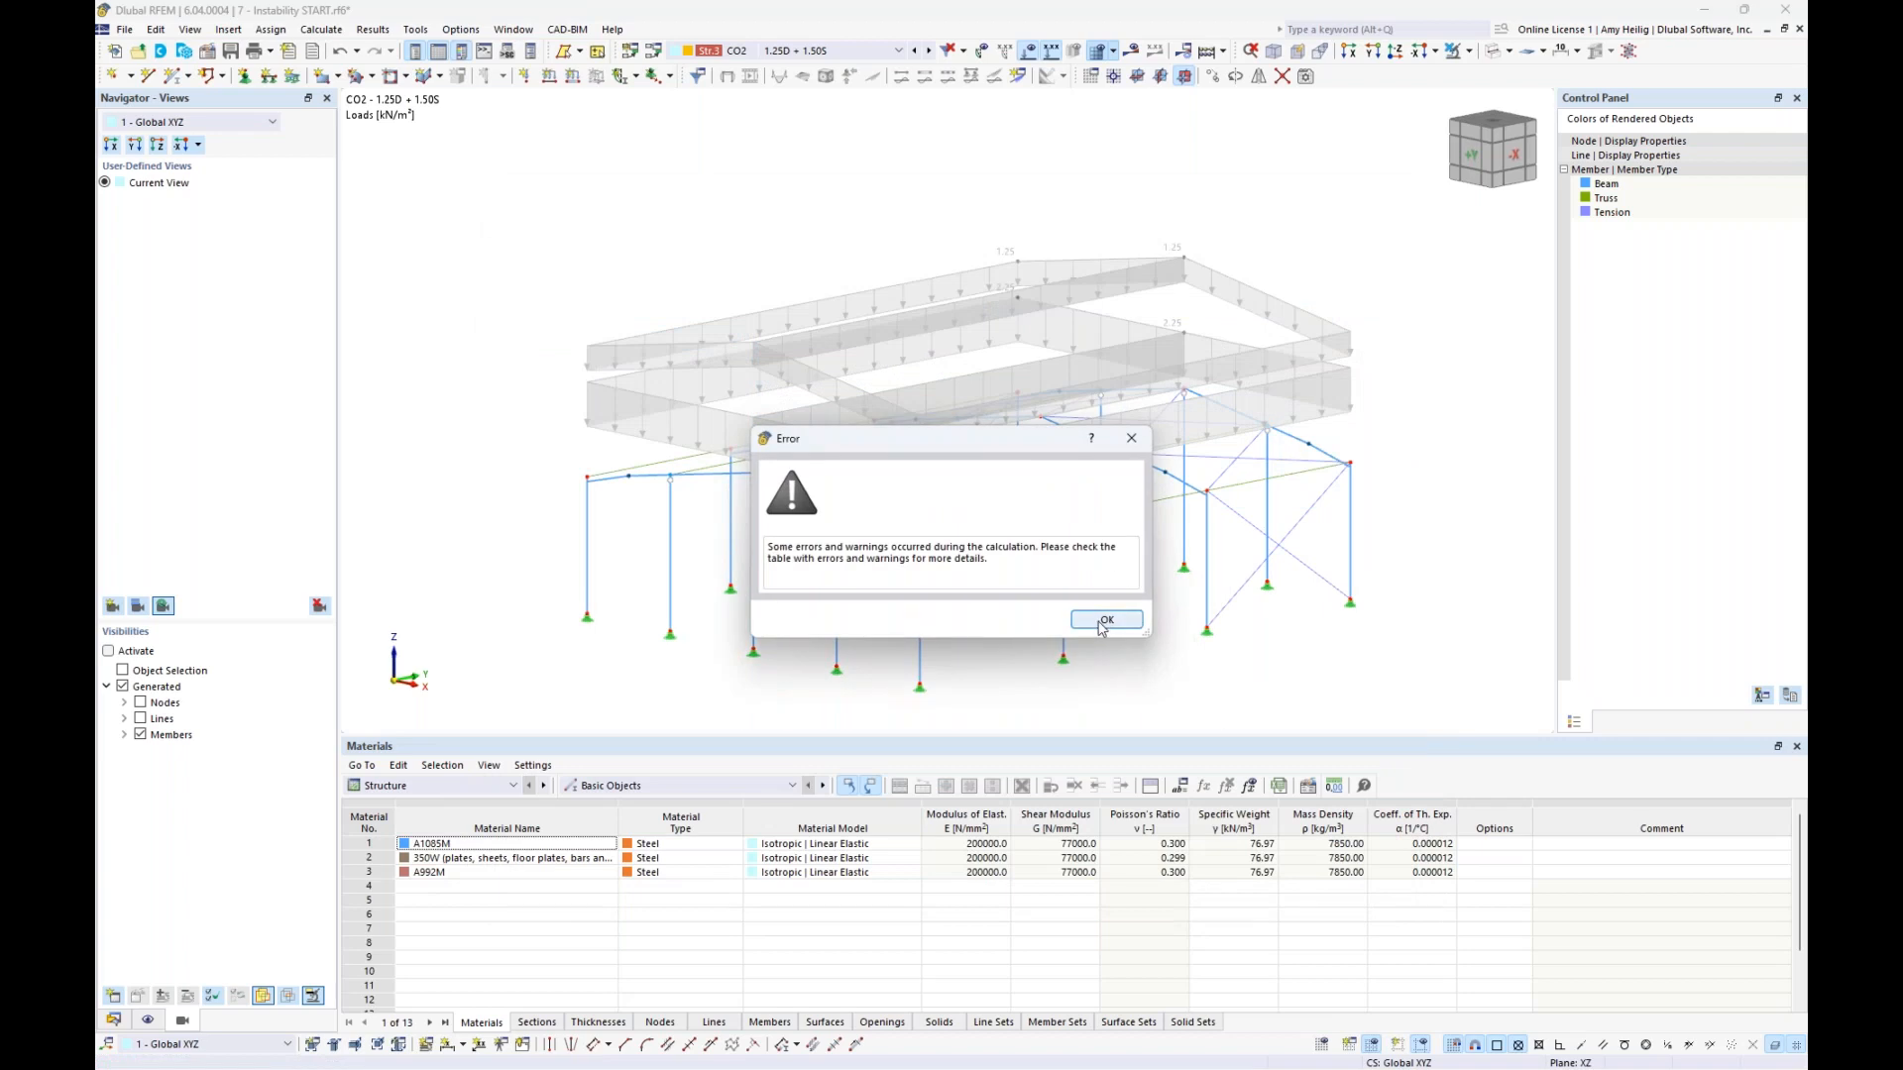
{"action": "left_click", "coordinate": [1103, 622]}
{"action": "left_click", "coordinate": [1110, 846]}
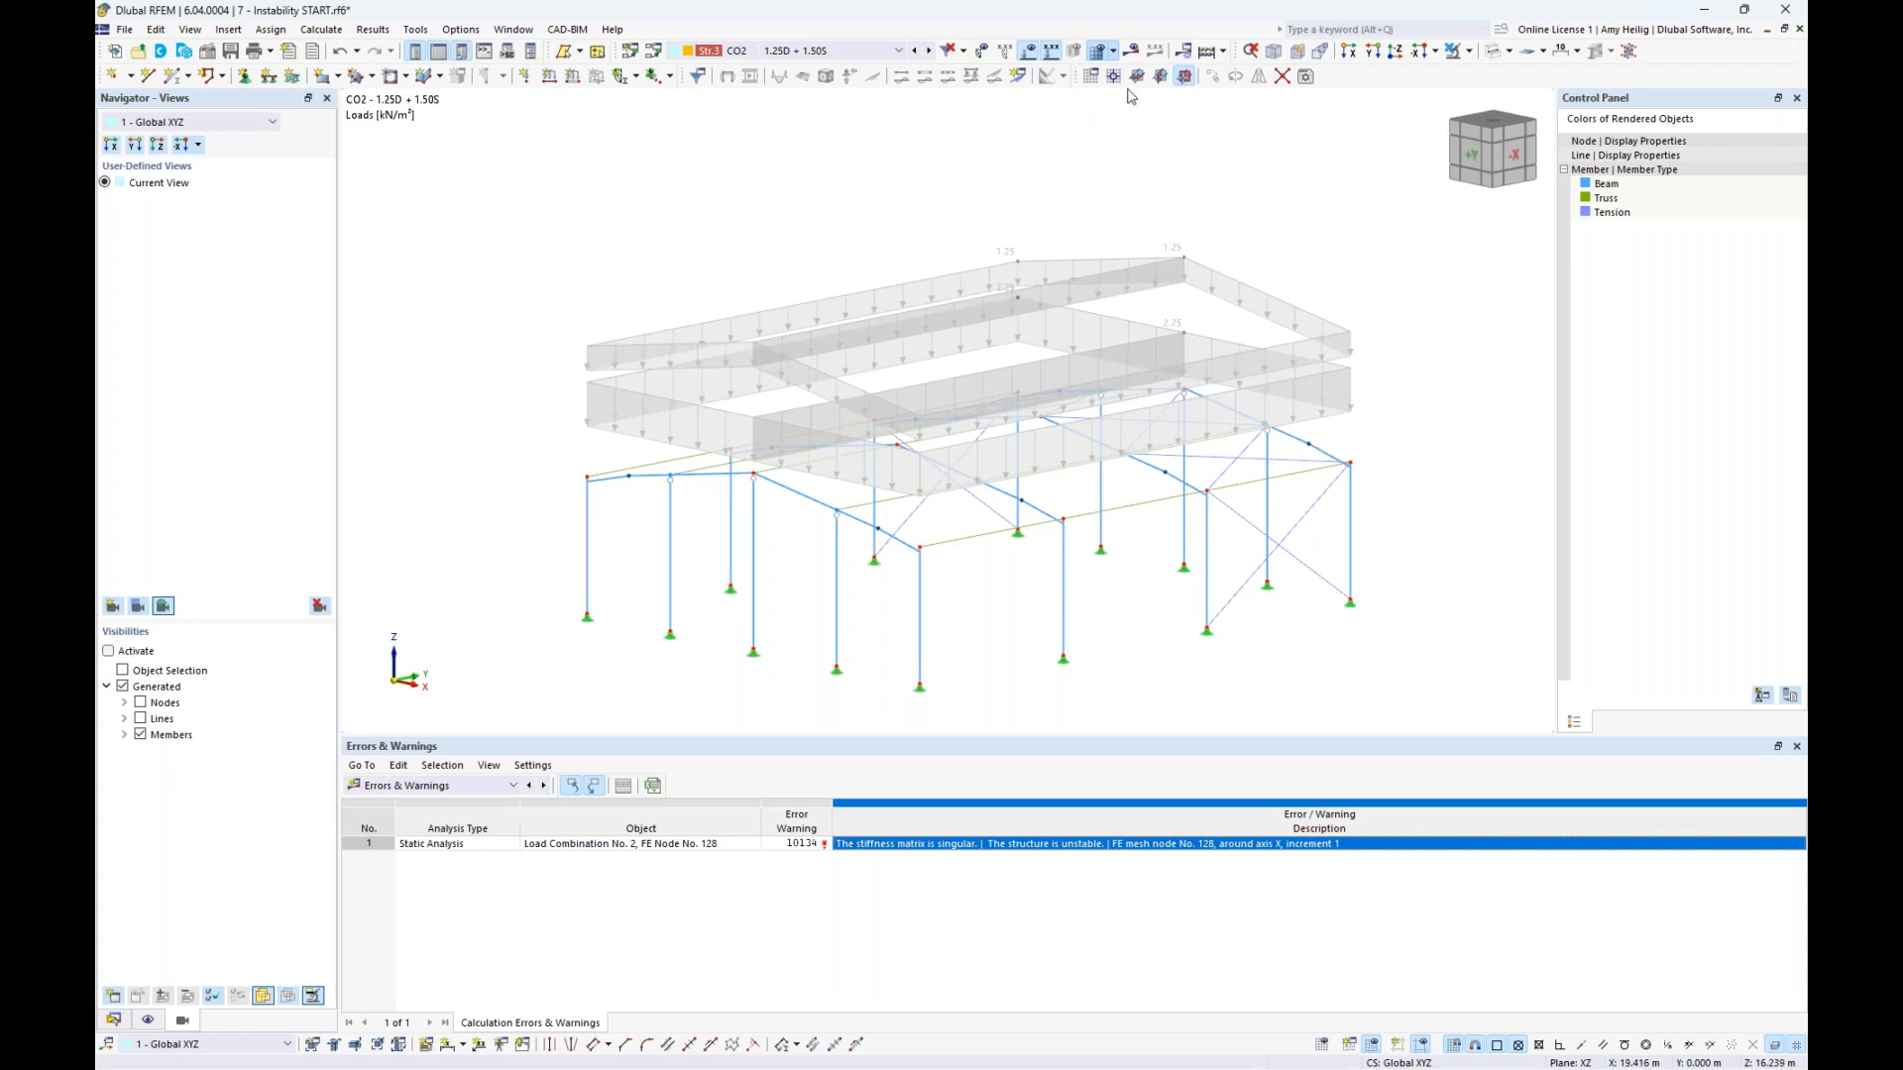
Hide the loads, assign CO2 the geometrically linear static analysis settings SA1 and activate its critical load calculation with ST1
{"action": "left_click", "coordinate": [1031, 52]}
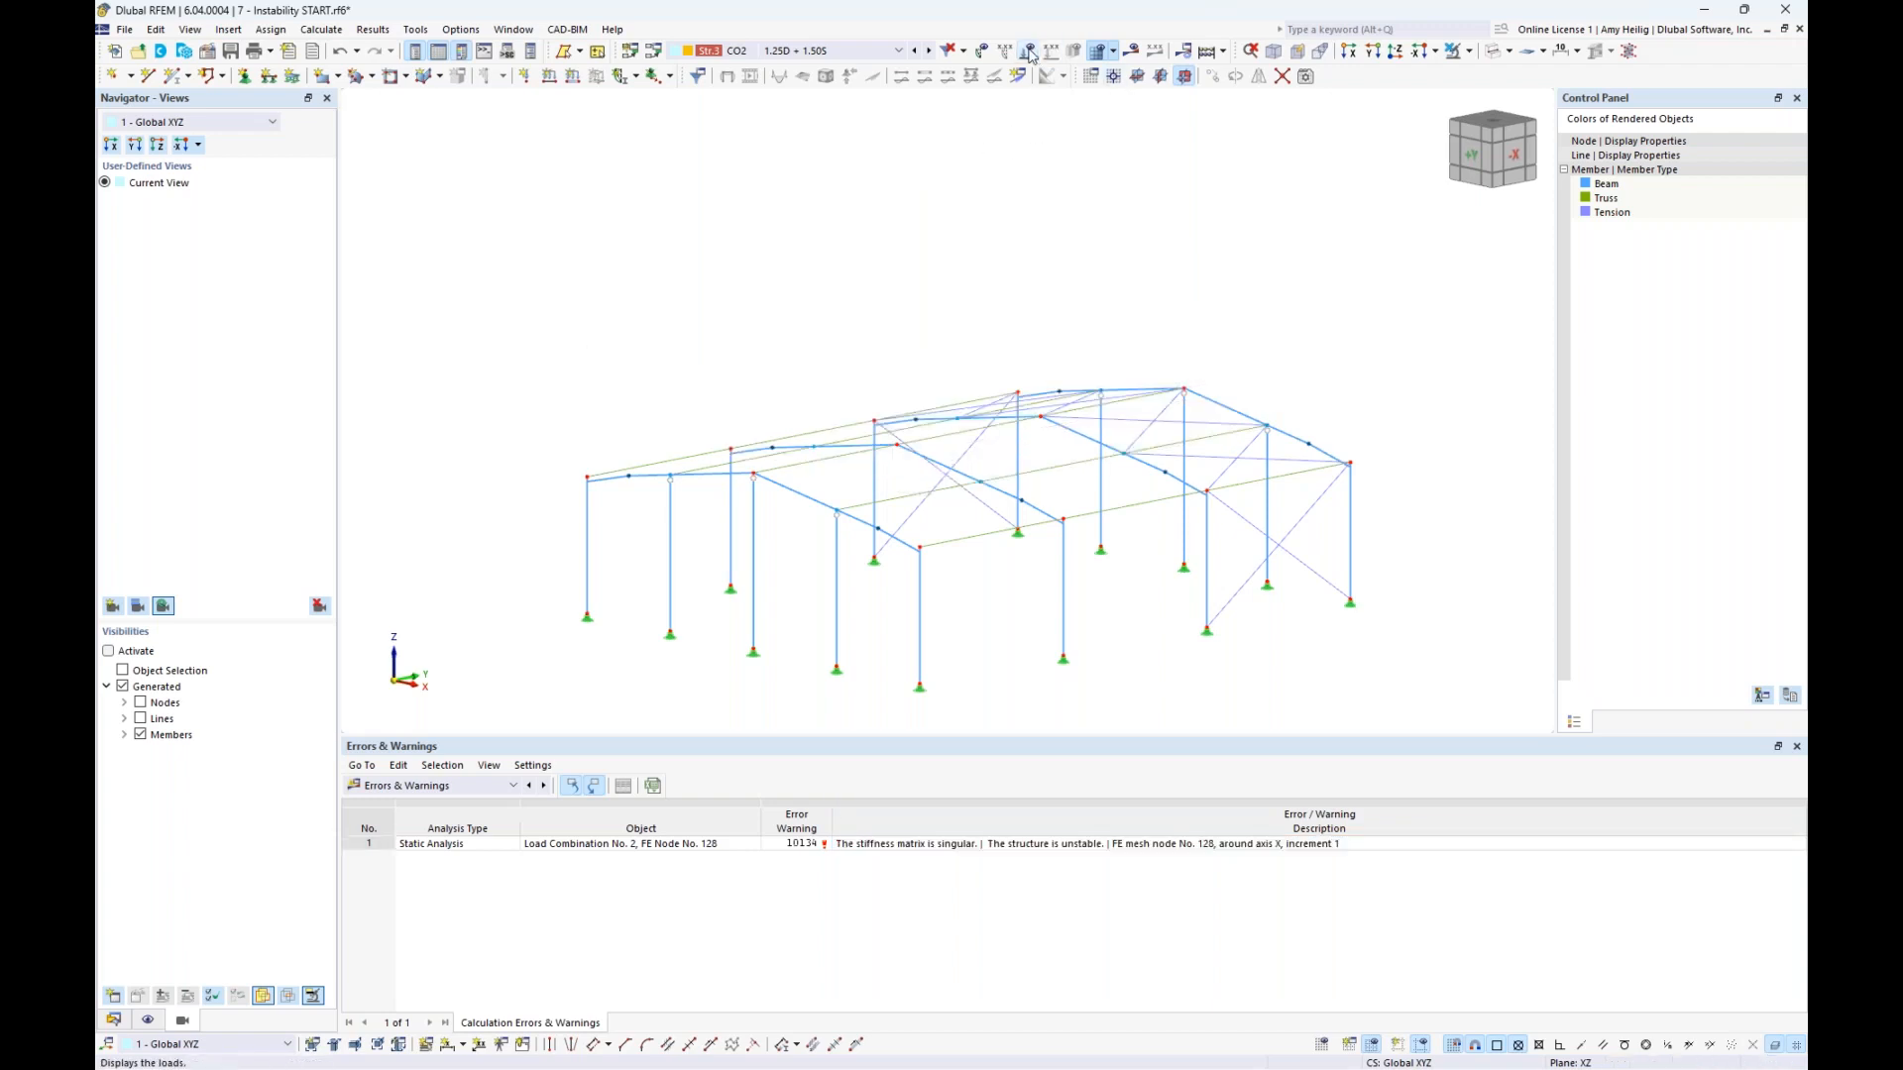
{"action": "middle_click_drag", "start_coordinate": [959, 370], "coordinate": [833, 272], "text": "ctrl"}
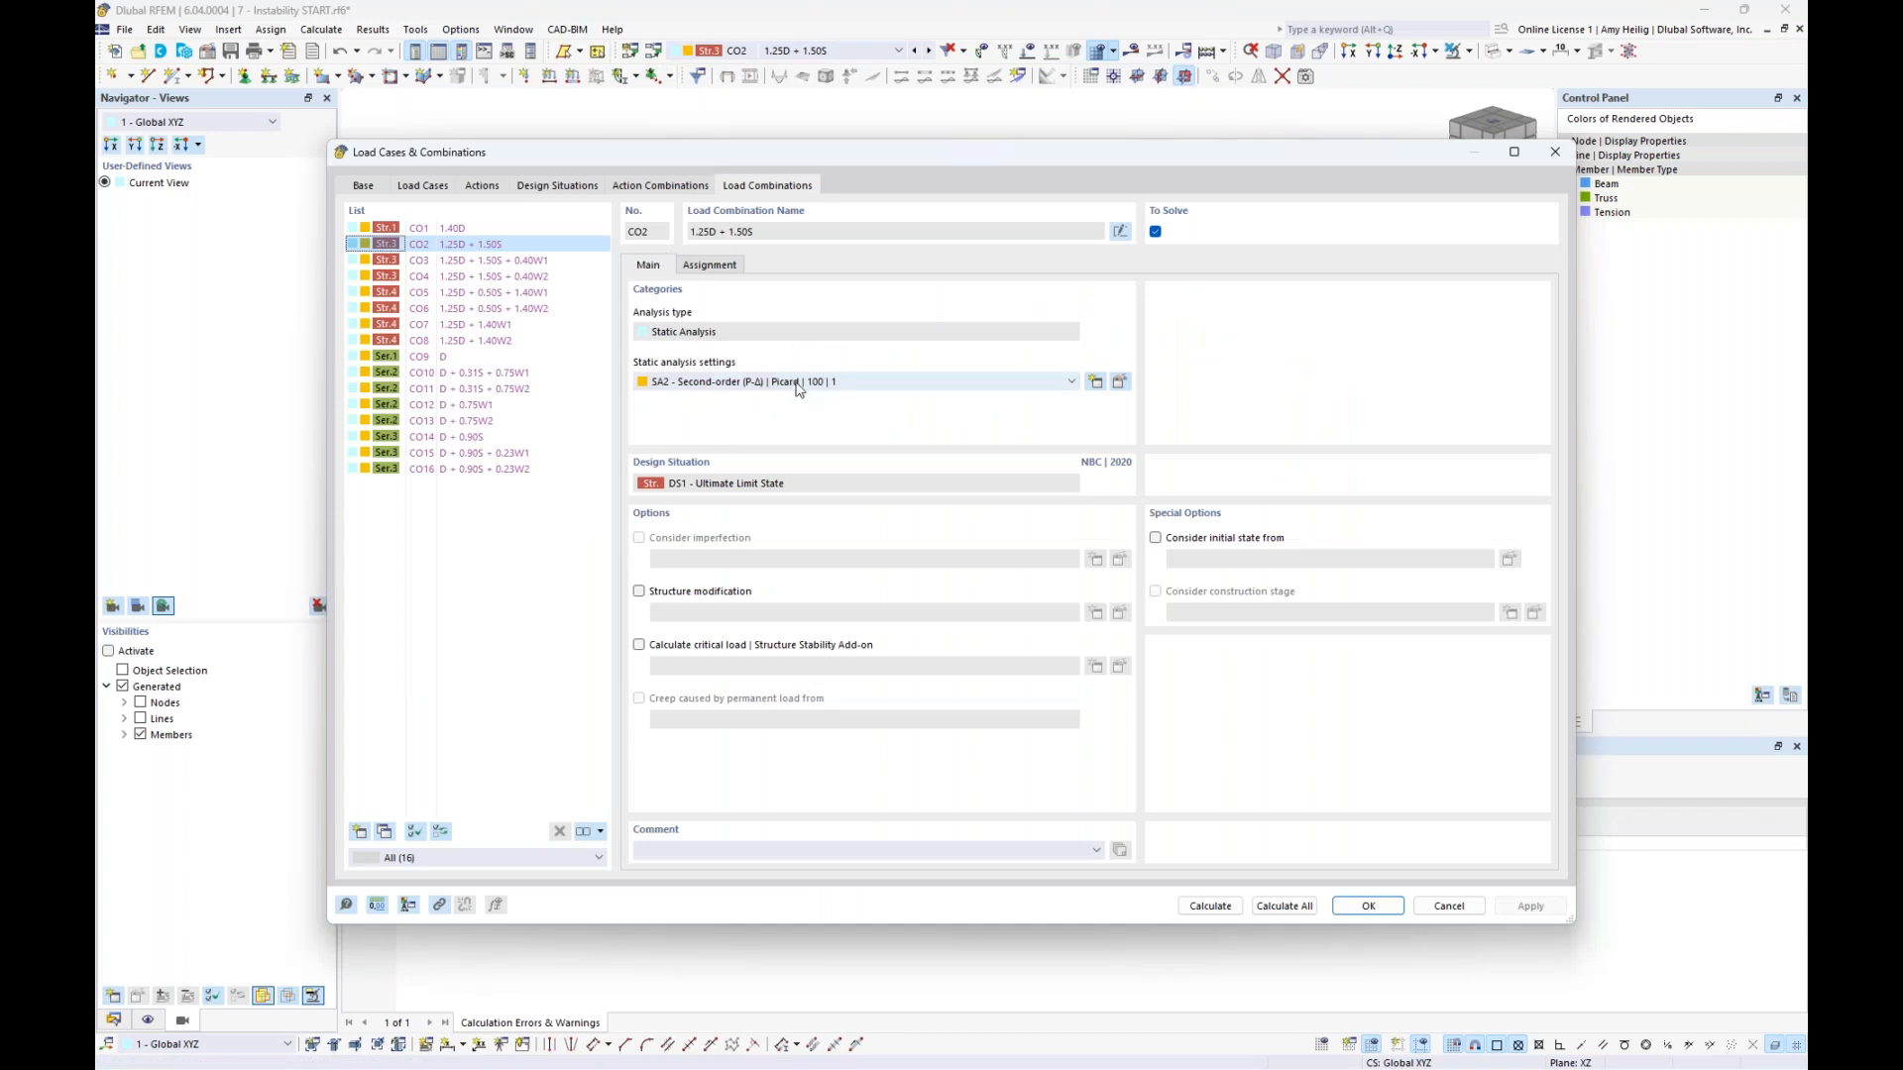
{"action": "left_click", "coordinate": [769, 391]}
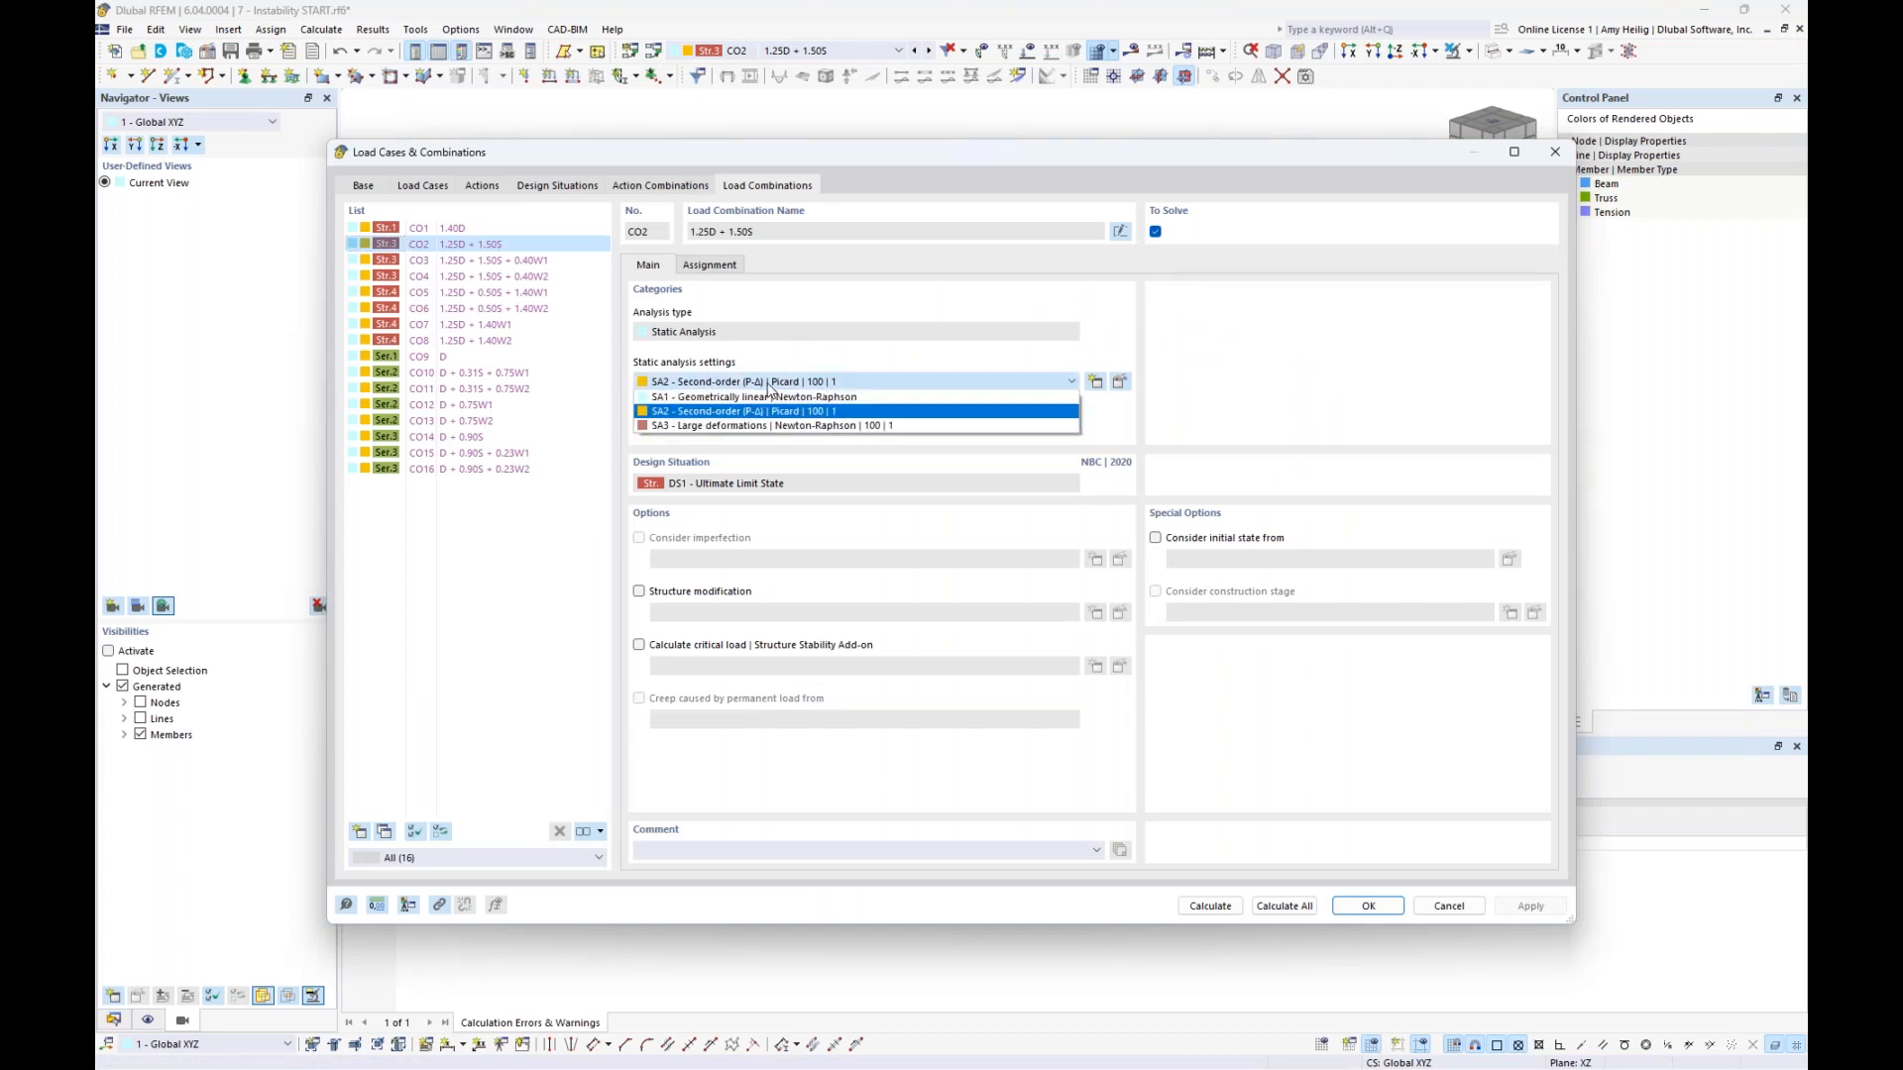
{"action": "left_click", "coordinate": [769, 396]}
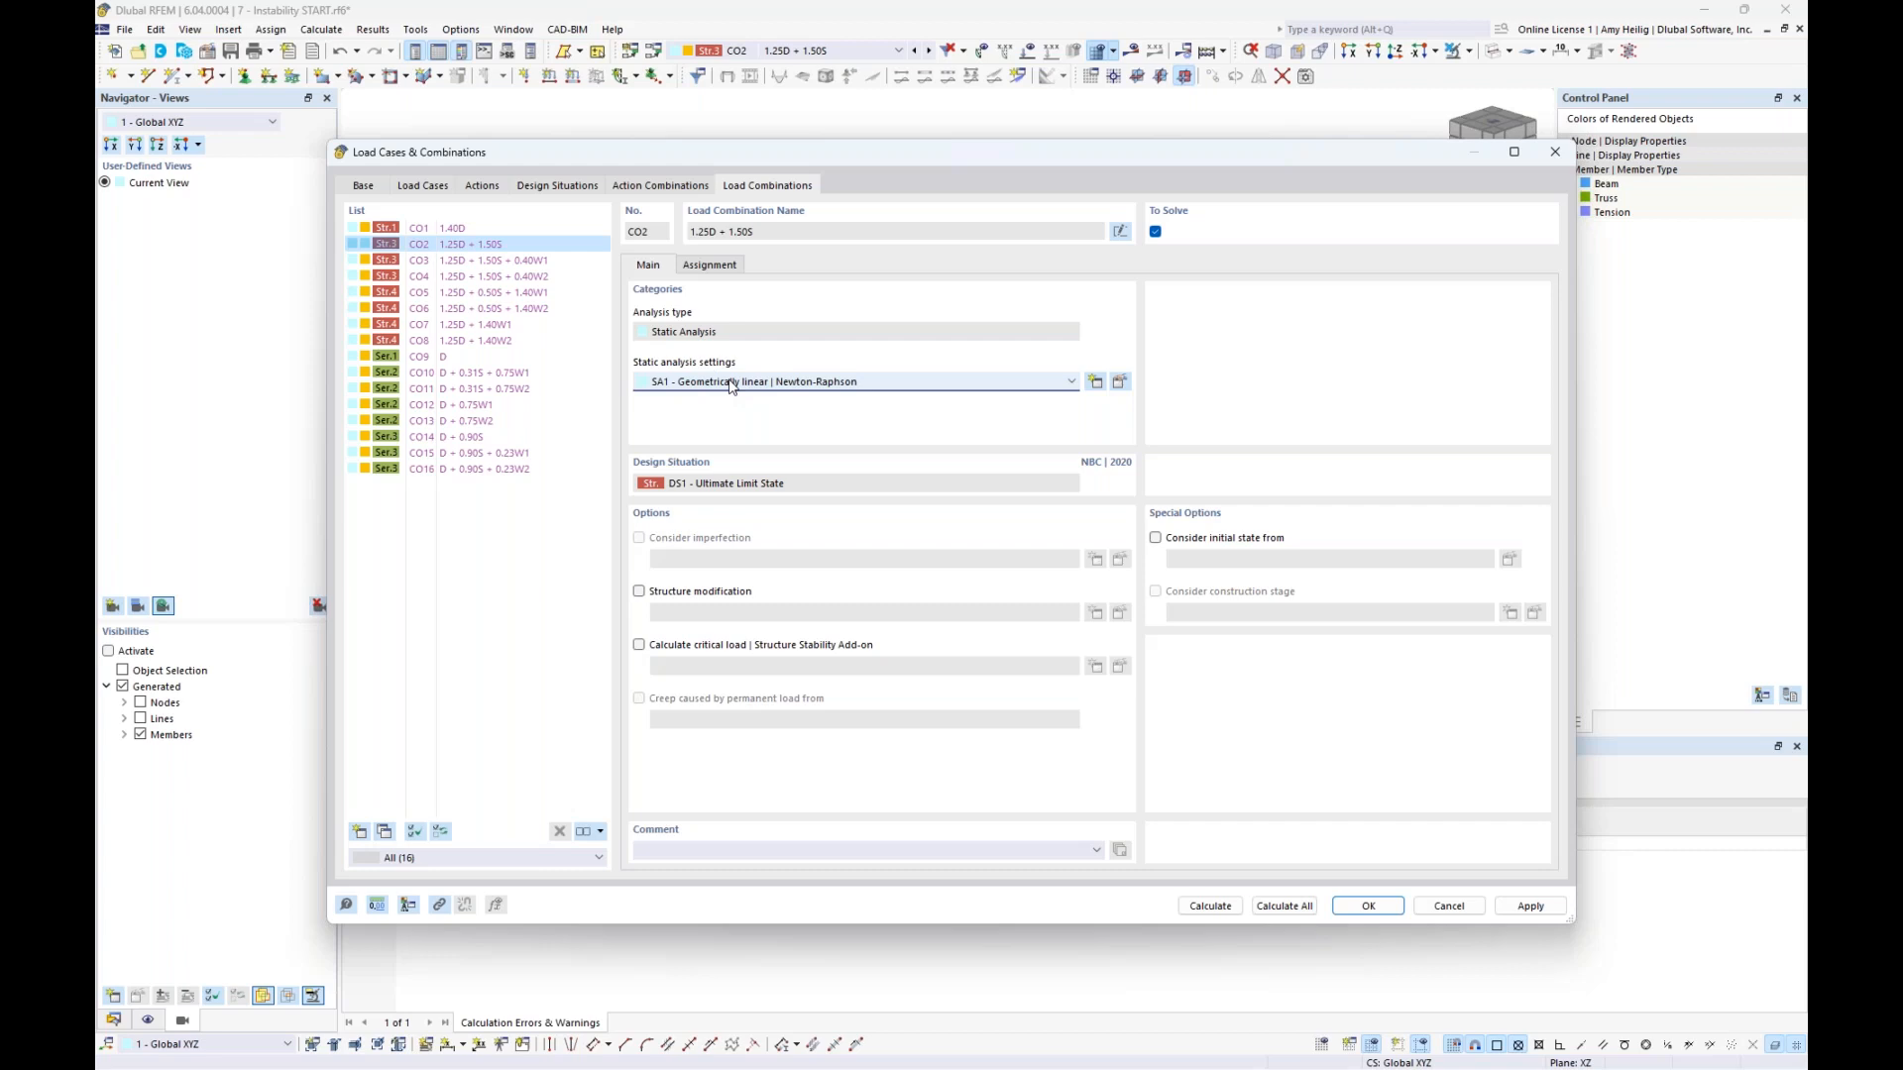
{"action": "left_click", "coordinate": [639, 645]}
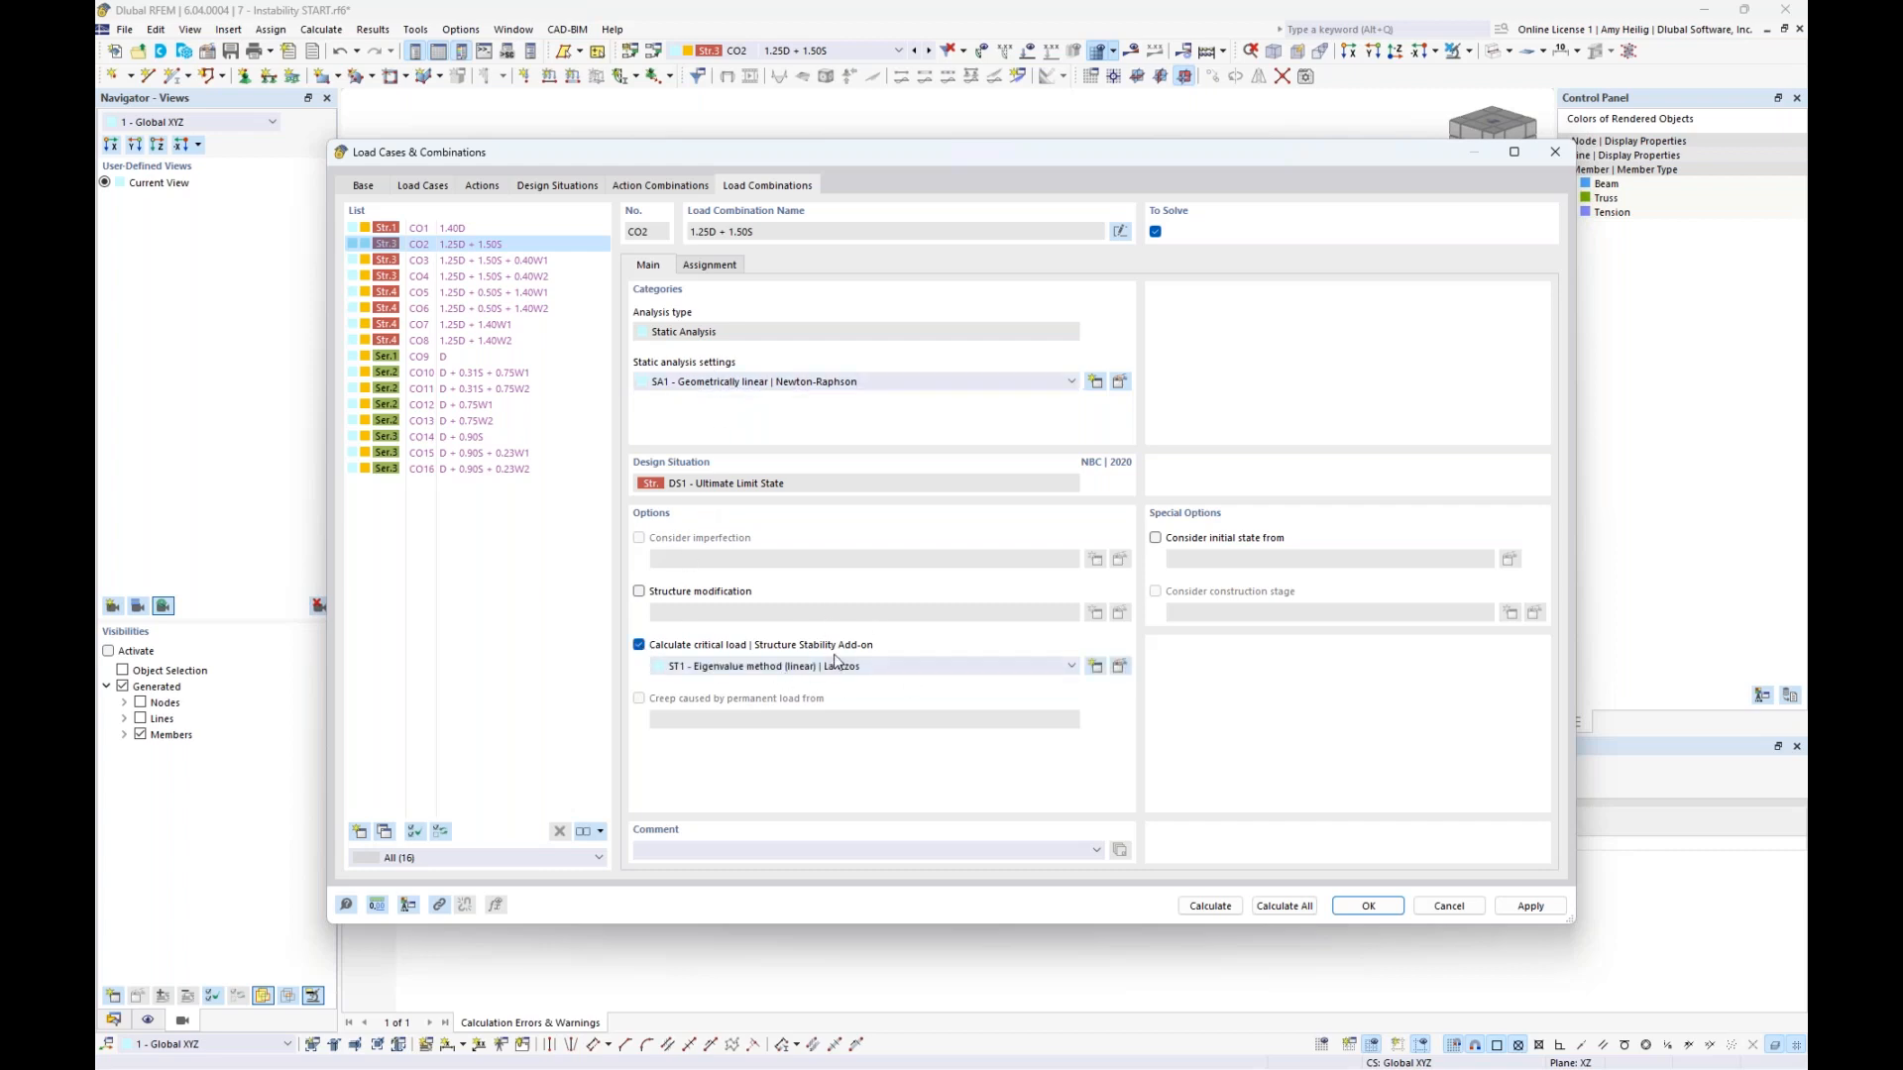
Turn off the calculation without loading in stability settings ST1, keep 4 lowest eigenvalues, and calculate CO2
{"action": "left_click", "coordinate": [1121, 668]}
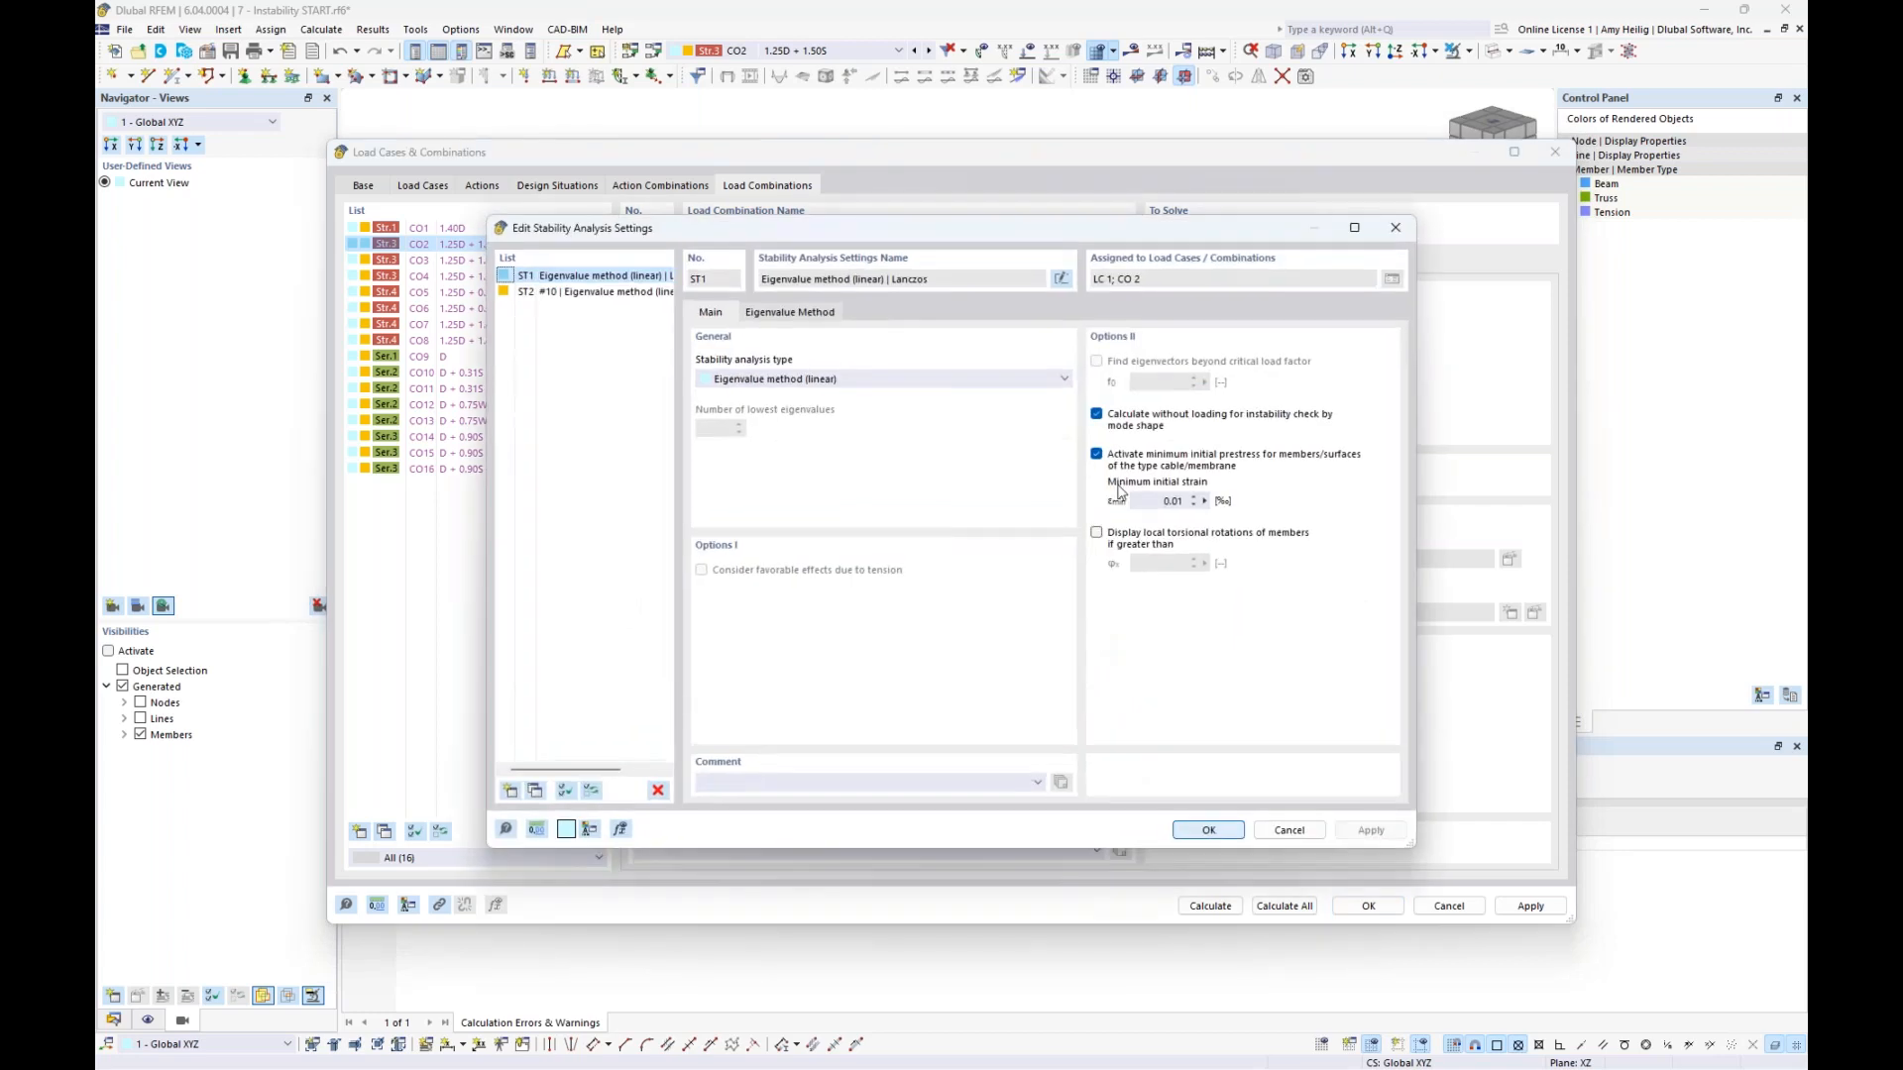
{"action": "left_click", "coordinate": [1097, 416]}
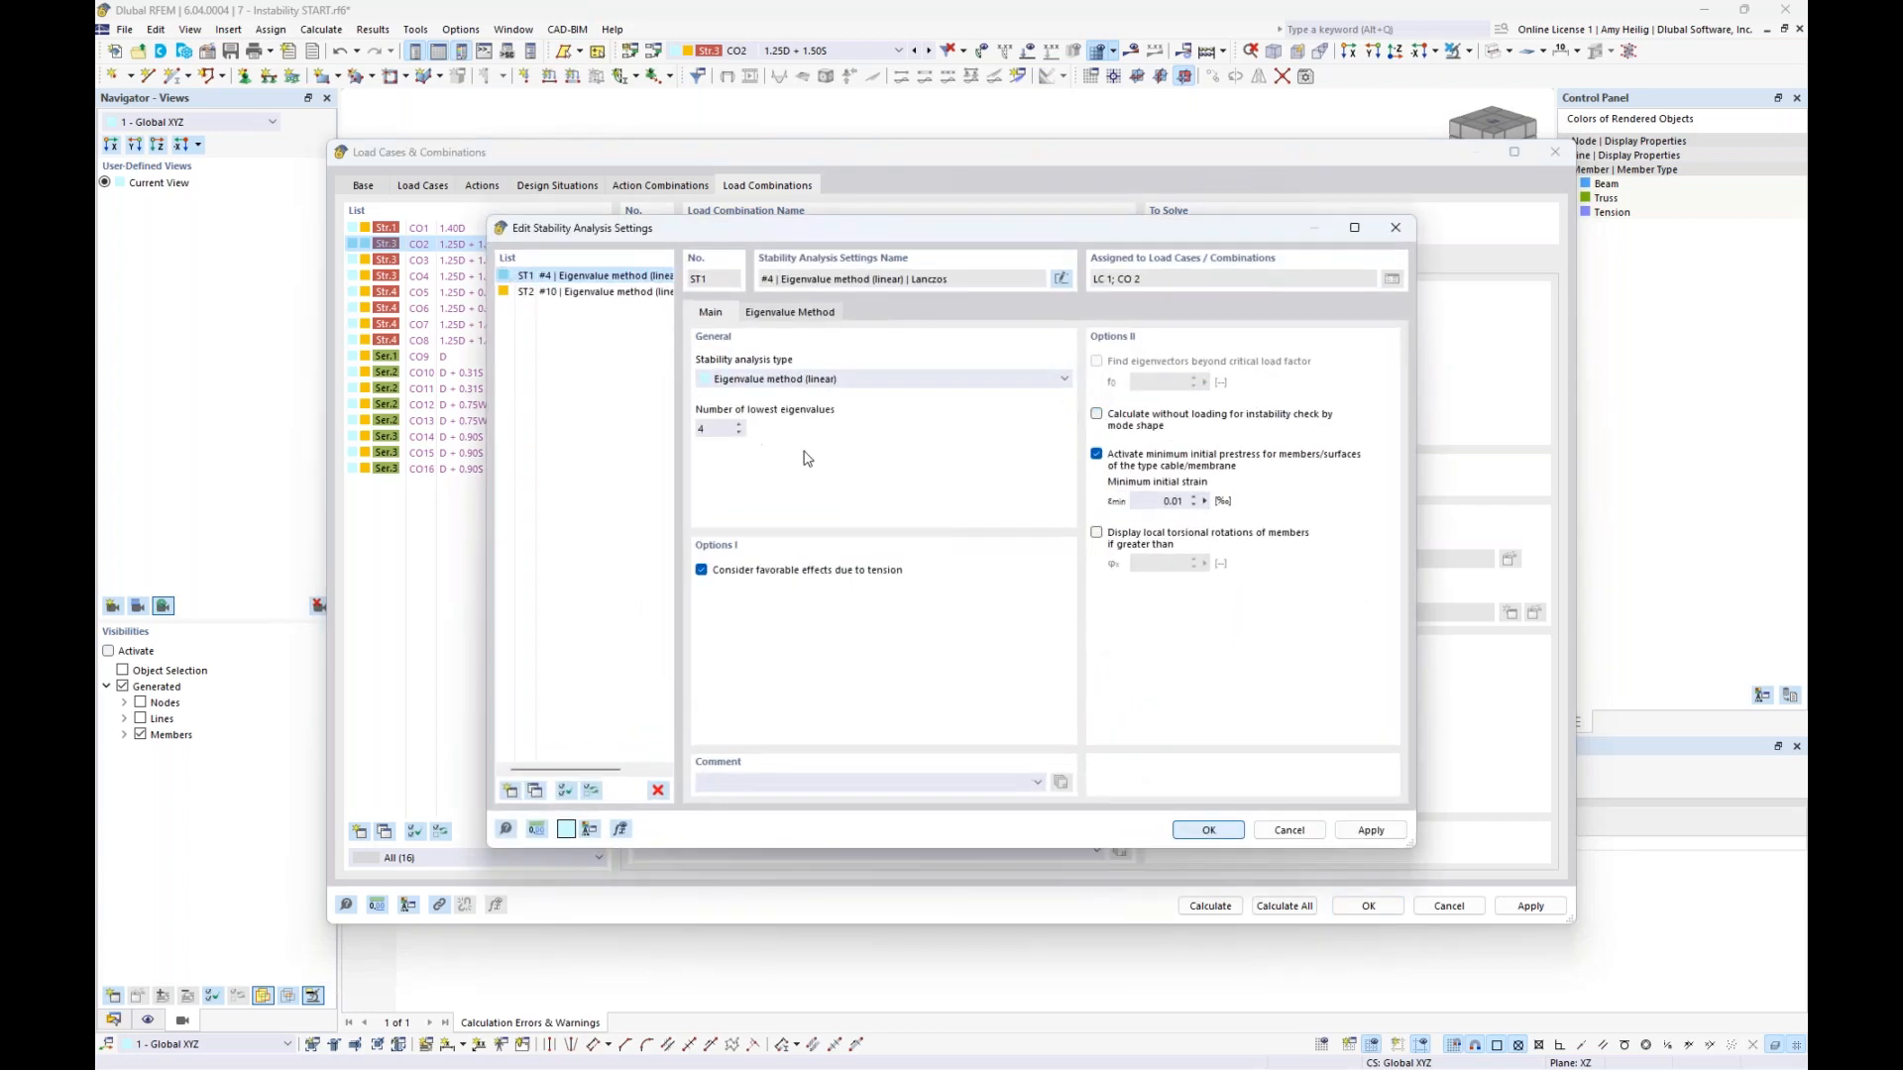
{"action": "double_click", "coordinate": [726, 423]}
{"action": "left_click", "coordinate": [1204, 831]}
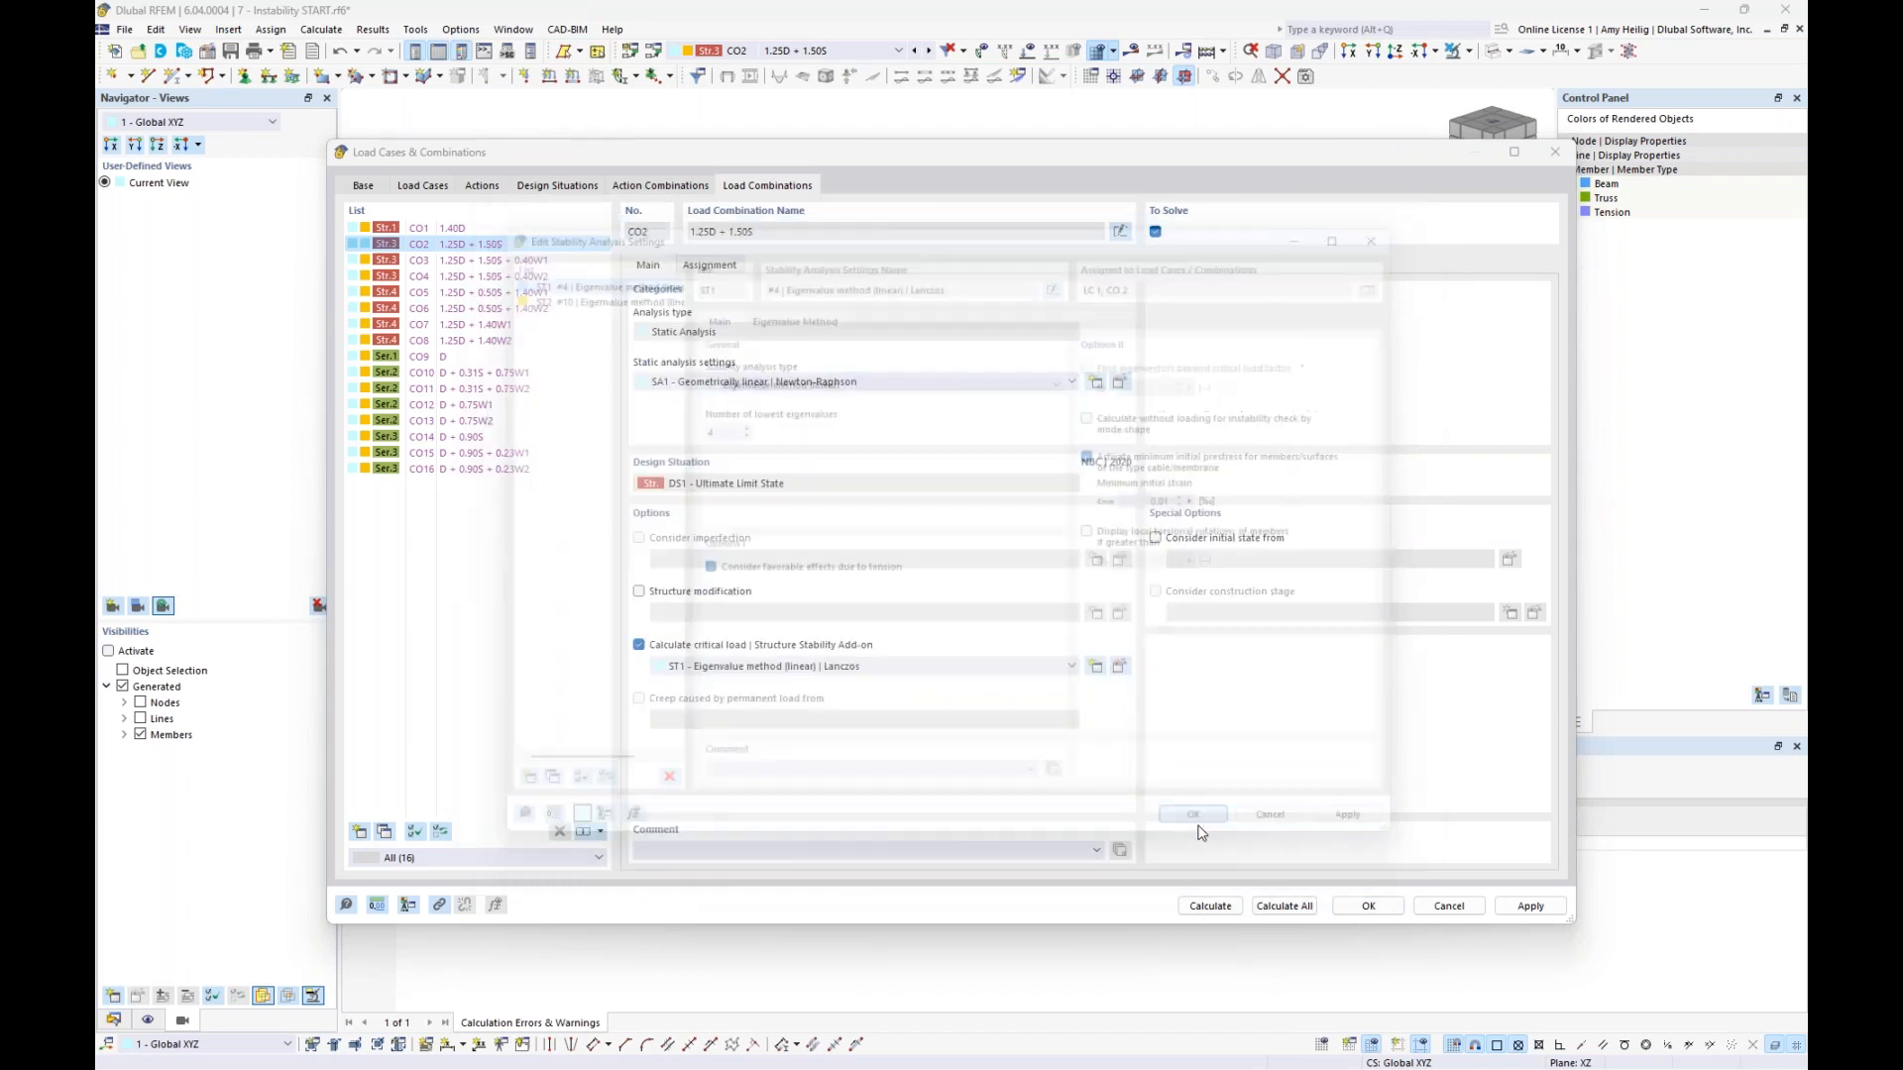
{"action": "left_click", "coordinate": [1209, 905]}
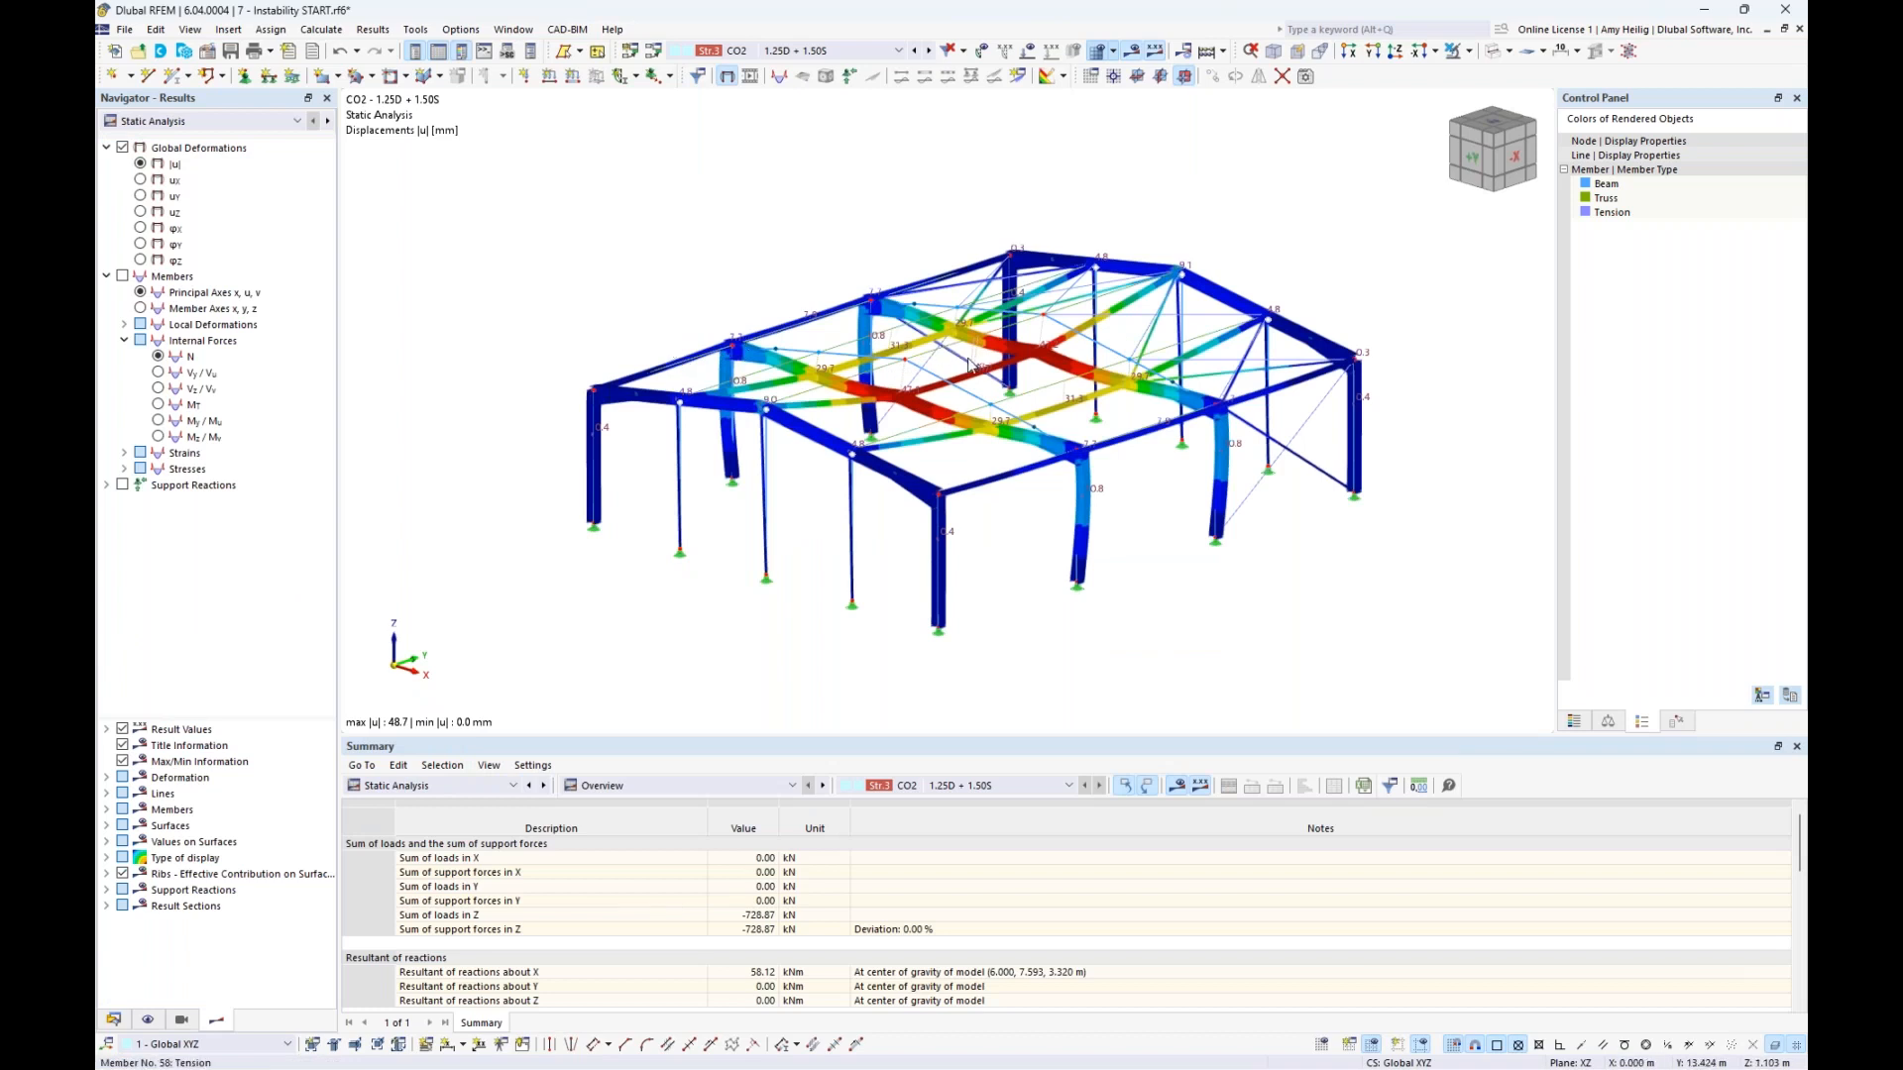
Display CO2's stability analysis results and examine mode shapes 1 to 3 for the buckling gable columns
{"action": "middle_click_drag", "start_coordinate": [721, 290], "coordinate": [692, 272]}
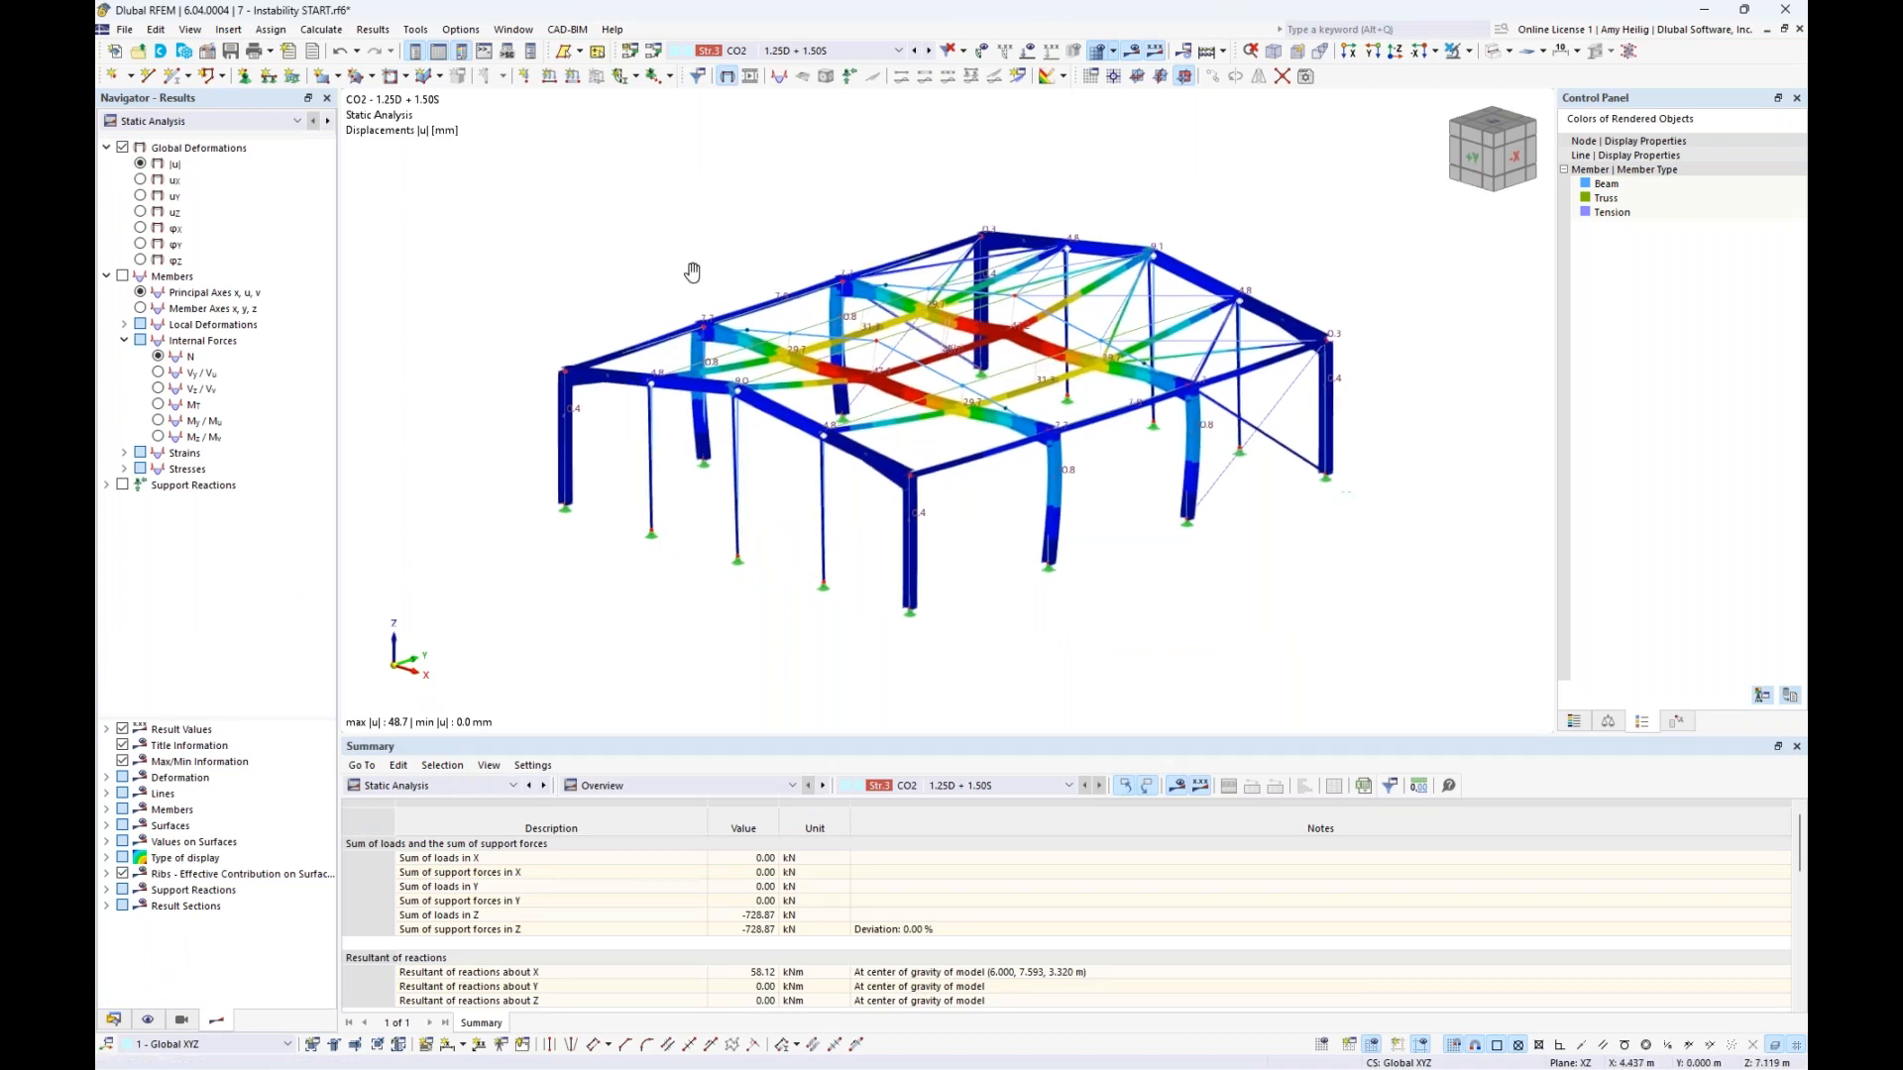
{"action": "scroll", "coordinate": [804, 285], "scroll_direction": "up", "scroll_amount": 1}
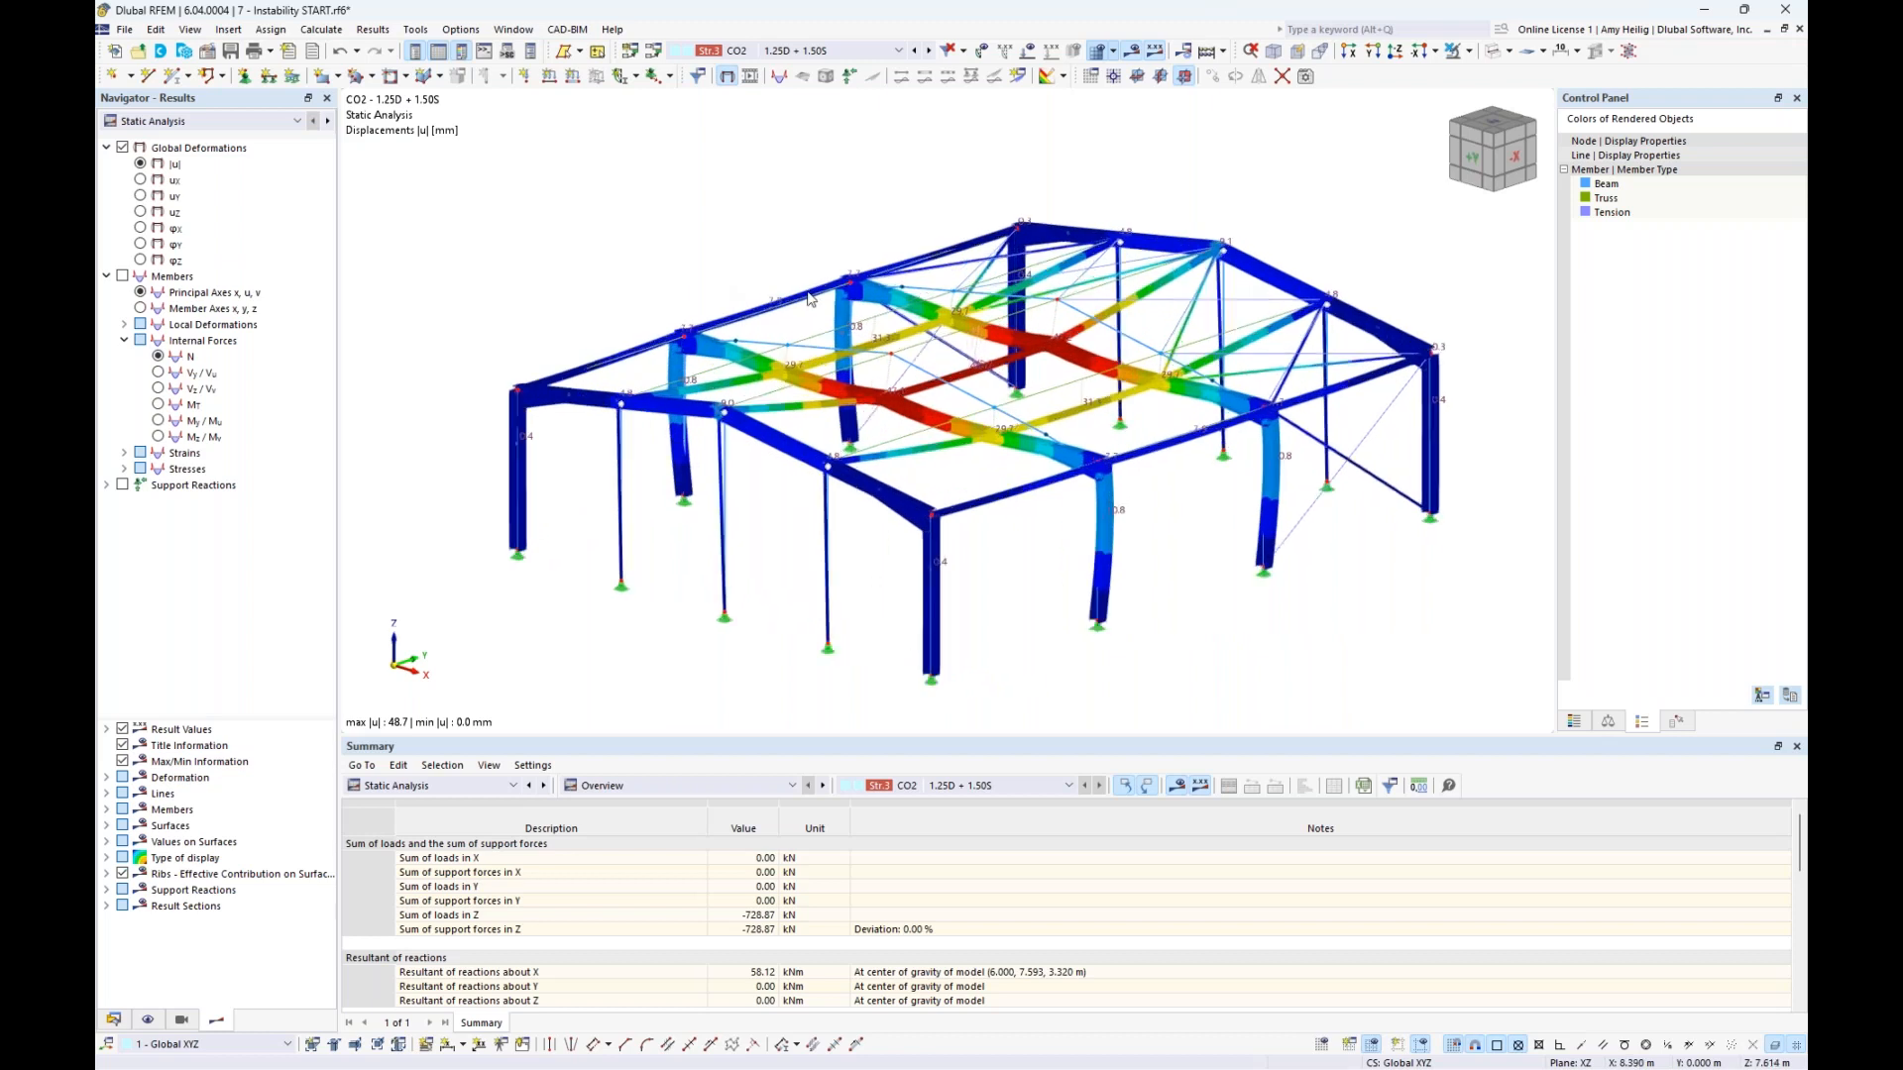
{"action": "left_click", "coordinate": [199, 121]}
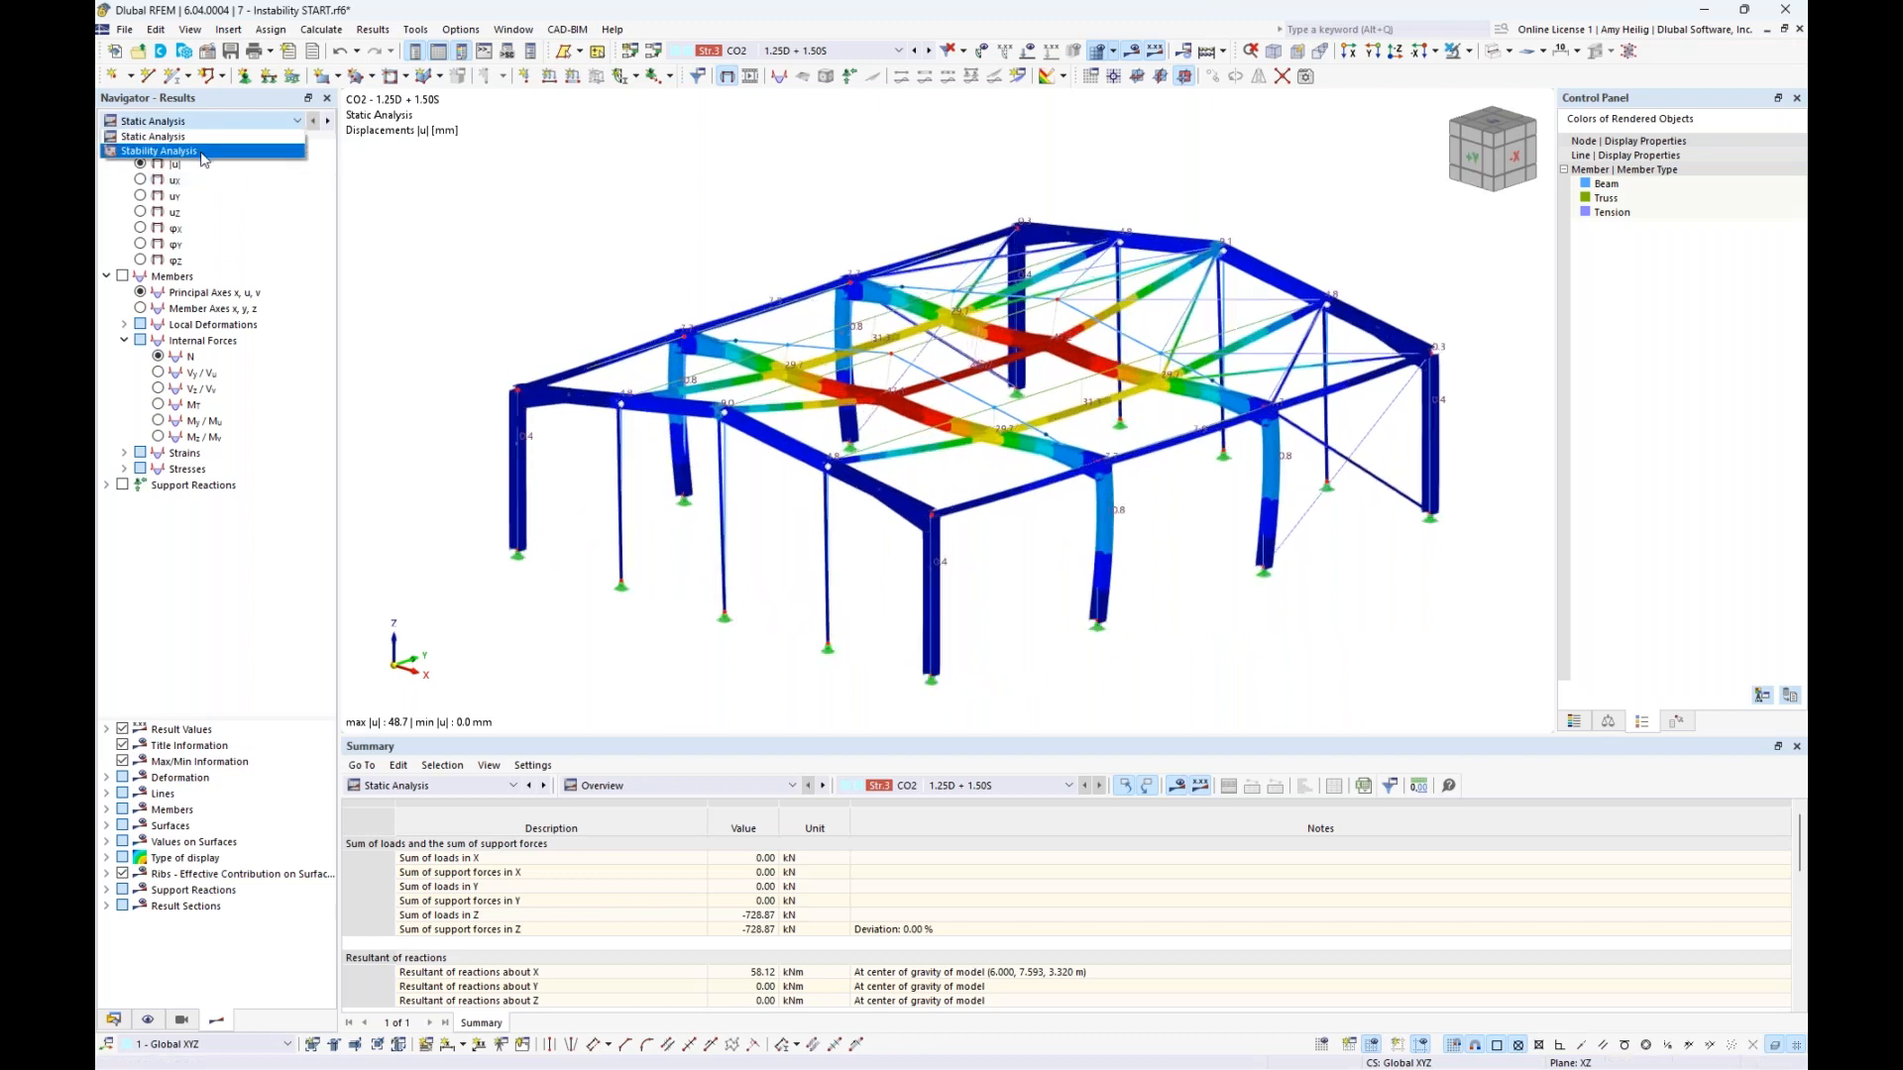
{"action": "left_click", "coordinate": [202, 152]}
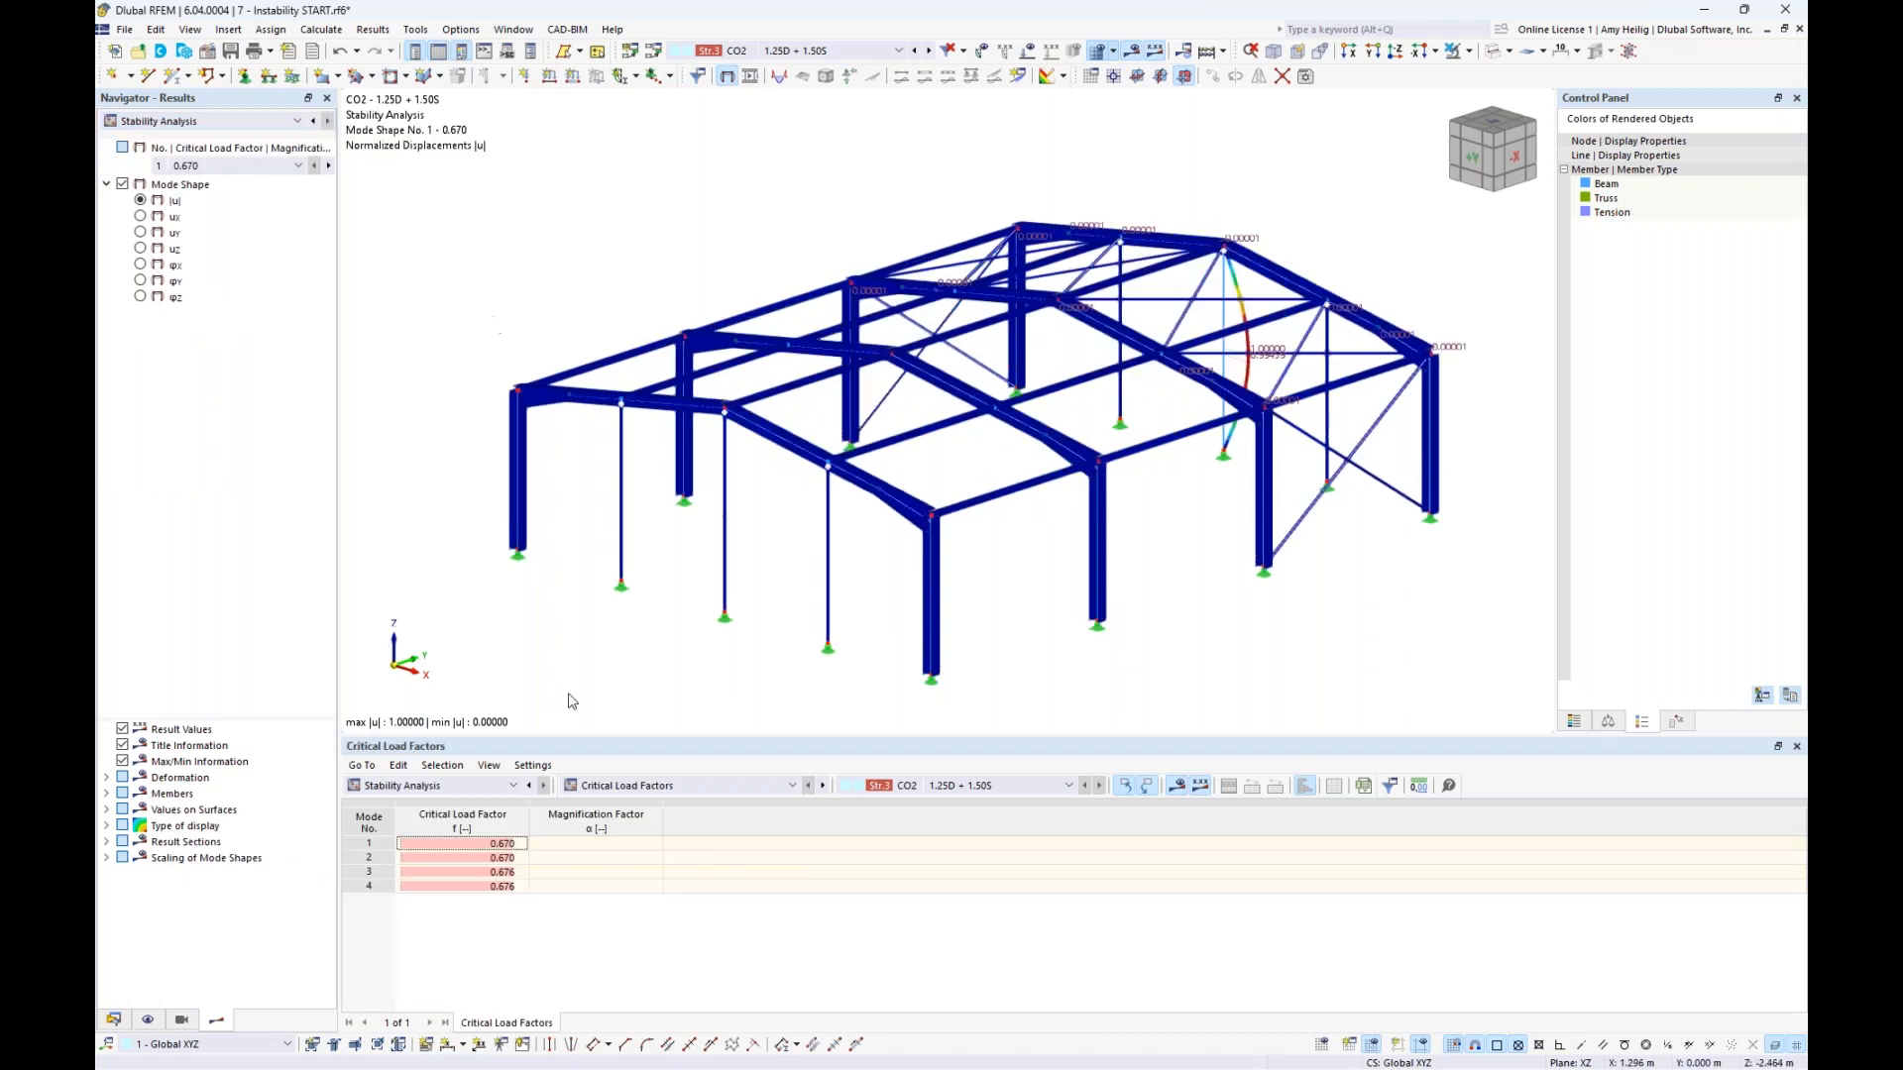
{"action": "middle_click_drag", "start_coordinate": [1359, 532], "coordinate": [996, 485], "text": "ctrl"}
{"action": "left_click", "coordinate": [481, 845]}
{"action": "left_click", "coordinate": [480, 849]}
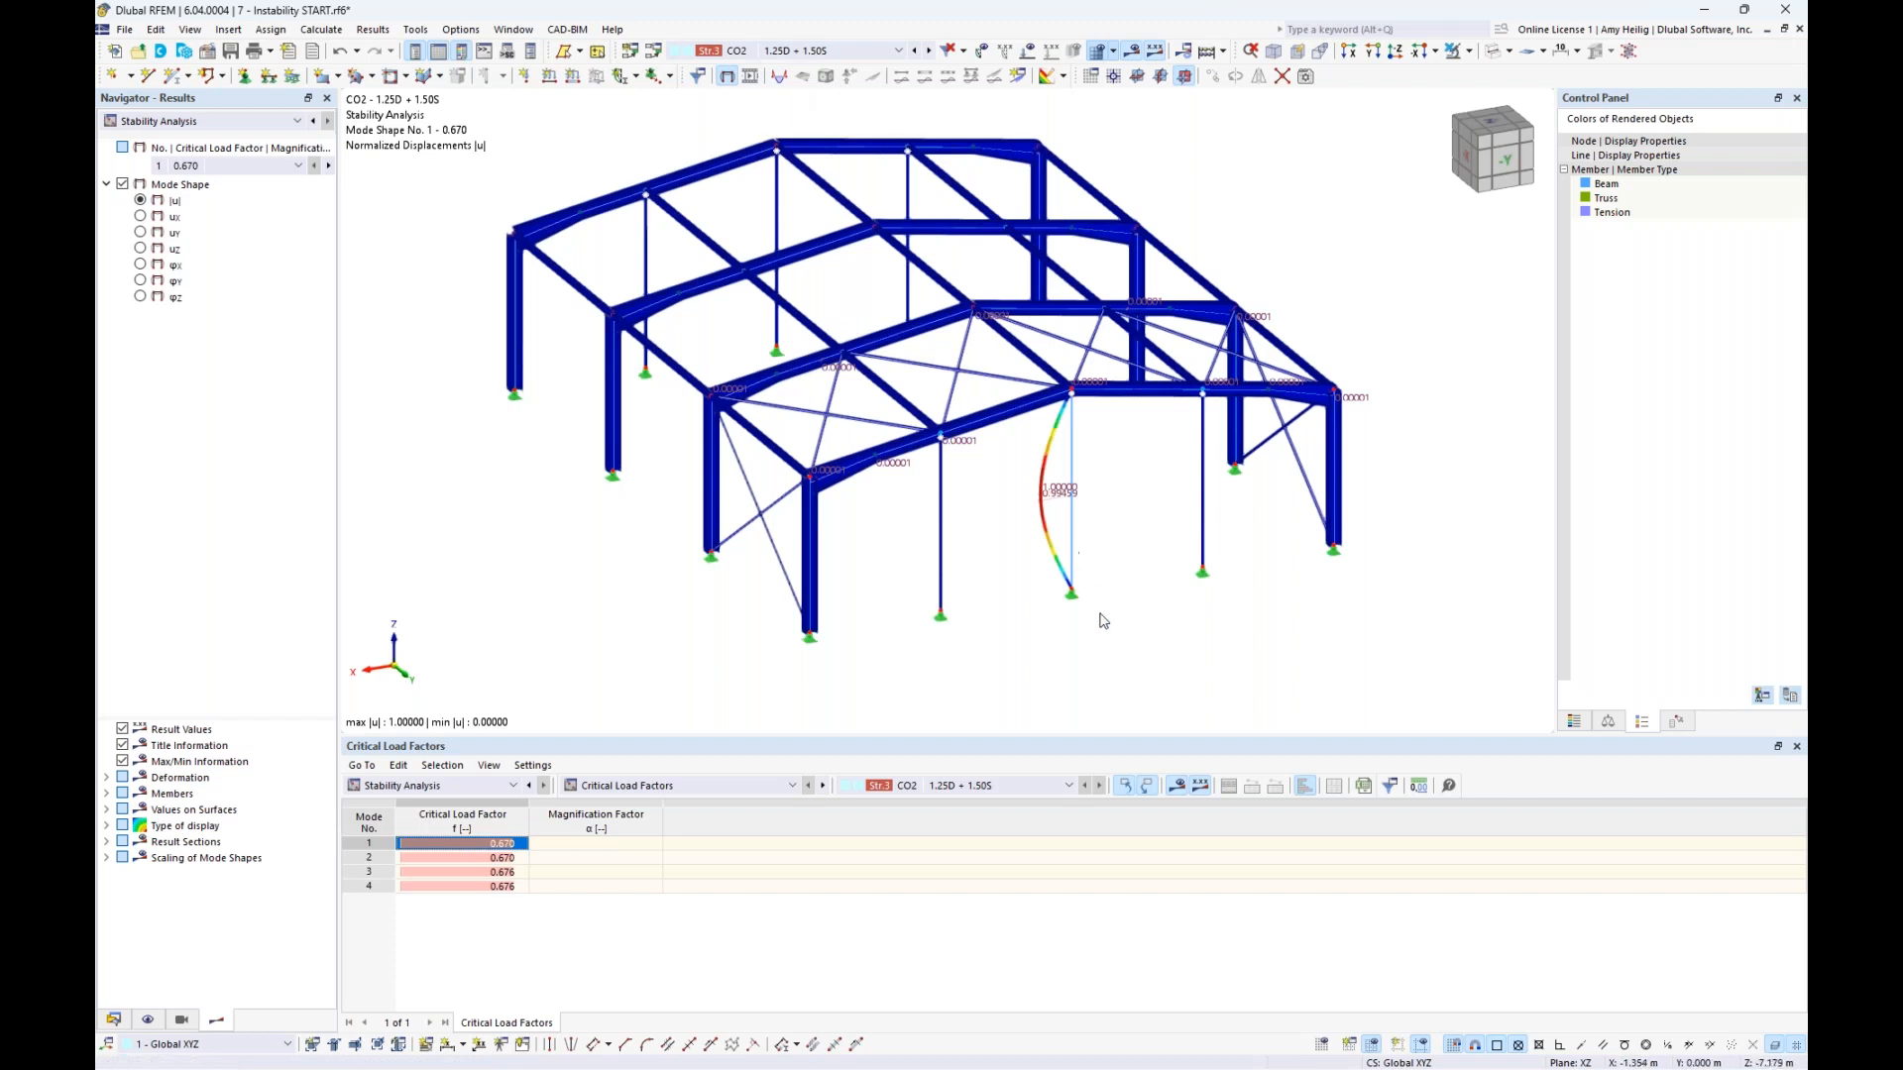
{"action": "left_click", "coordinate": [429, 859]}
{"action": "left_click", "coordinate": [440, 873]}
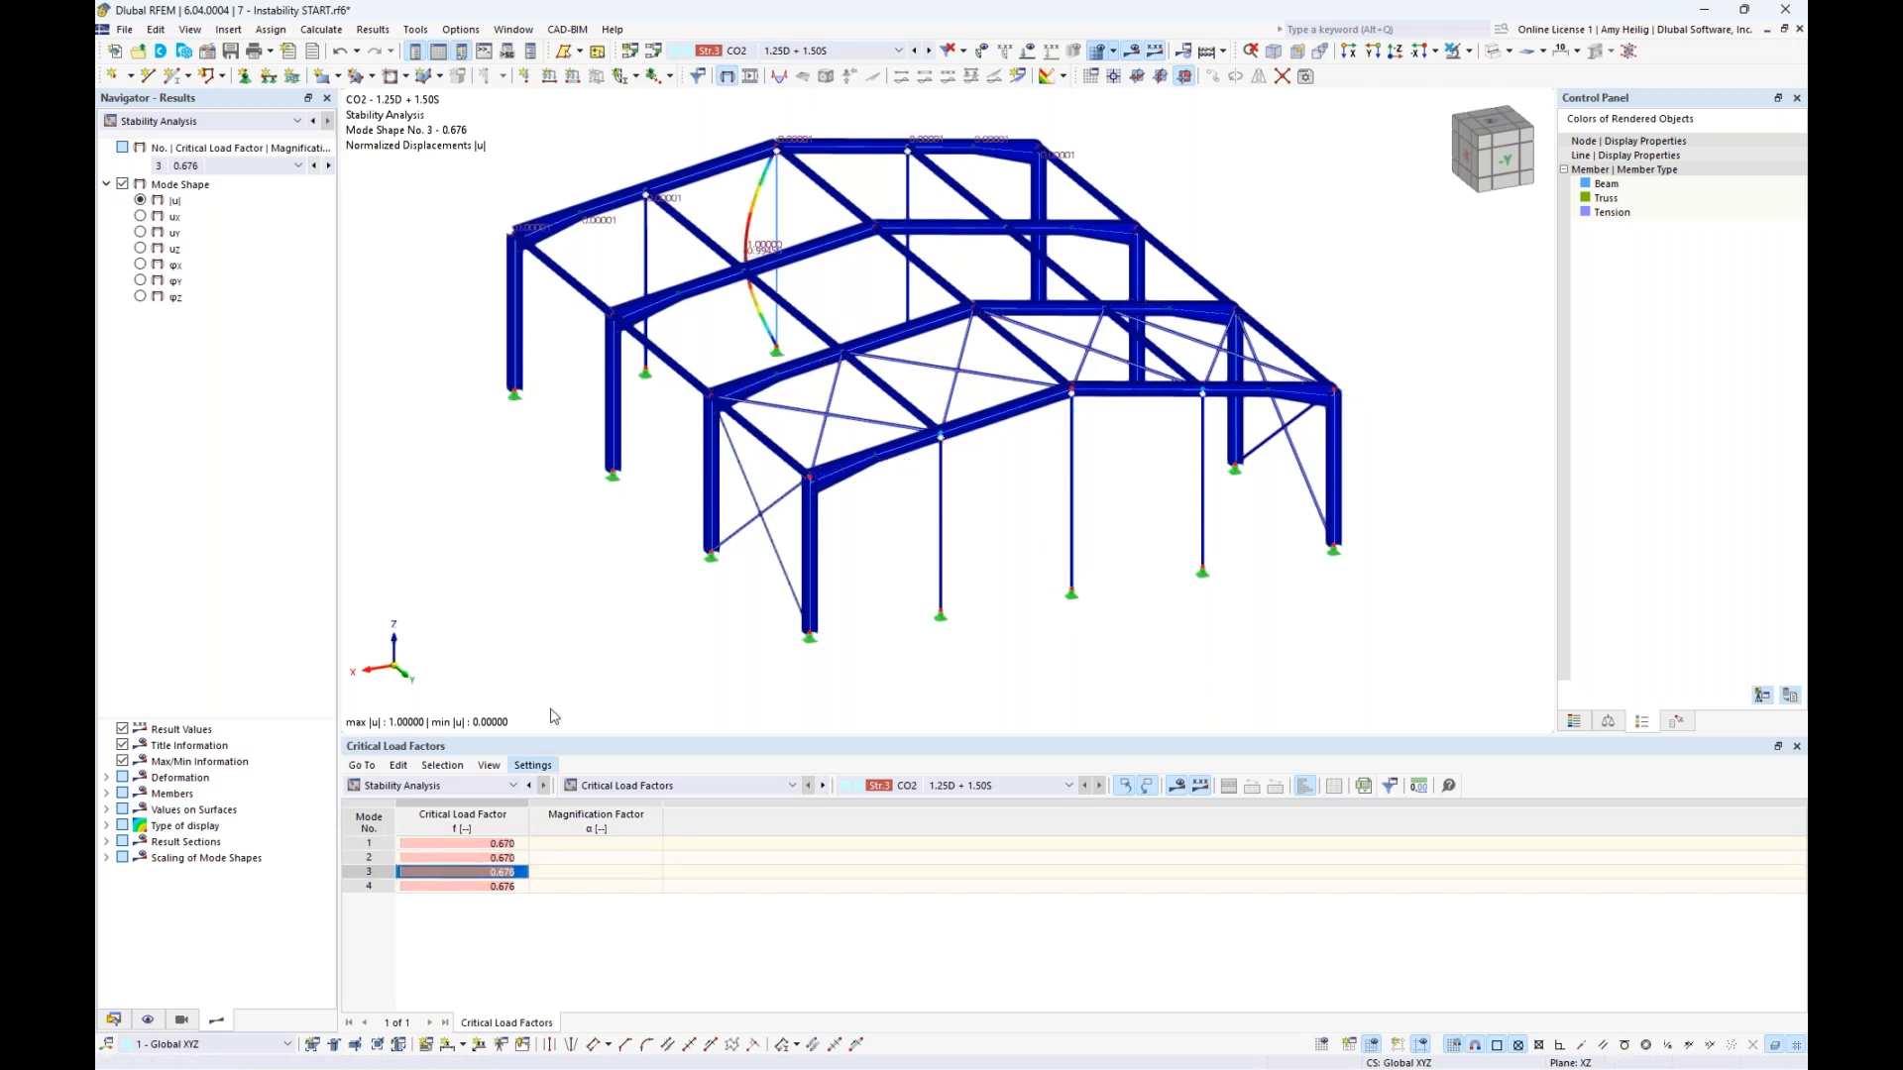
{"action": "left_click", "coordinate": [475, 845]}
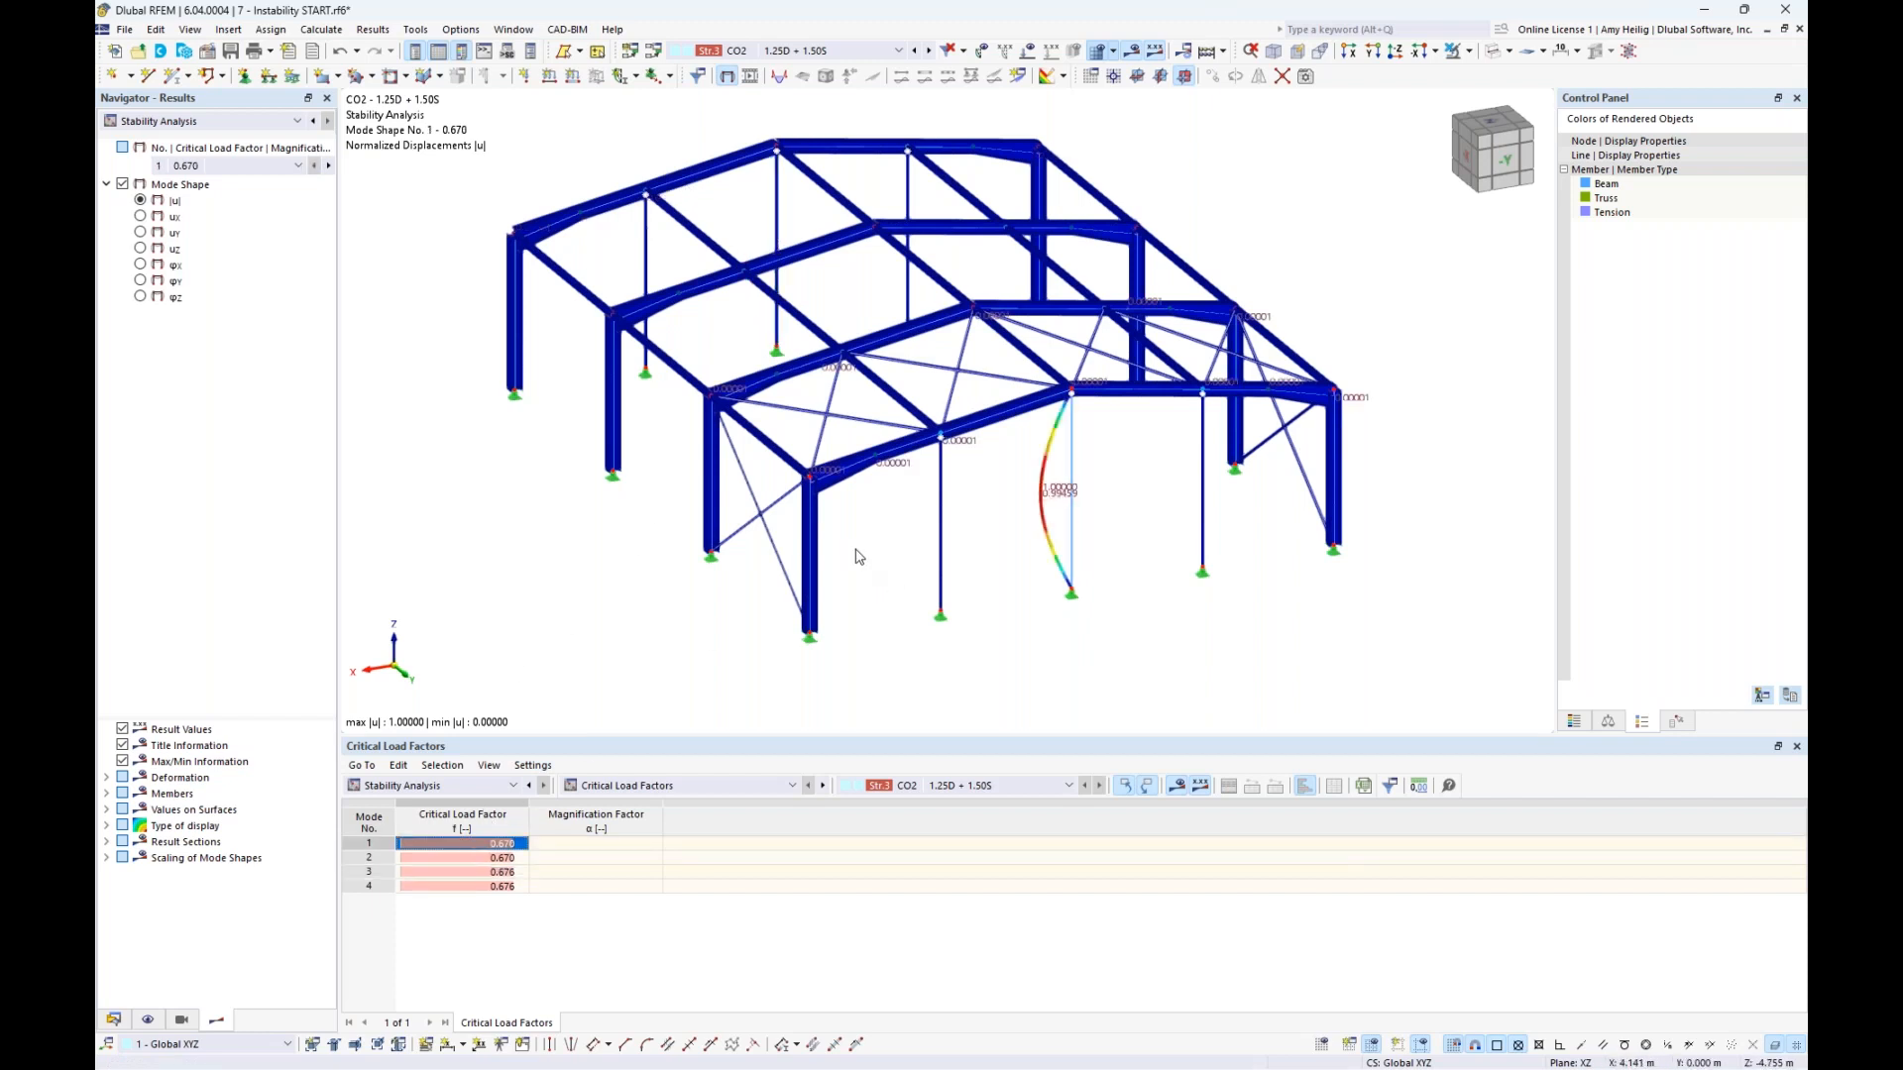
Select the inner columns of both gables and change their section to Sqr HSS 127x127x4.8, accepting deletion of the results
{"action": "middle_click_drag", "start_coordinate": [854, 554], "coordinate": [844, 604]}
{"action": "middle_click_drag", "start_coordinate": [629, 559], "coordinate": [1193, 477], "text": "ctrl"}
{"action": "left_click_drag", "start_coordinate": [1100, 467], "coordinate": [738, 427]}
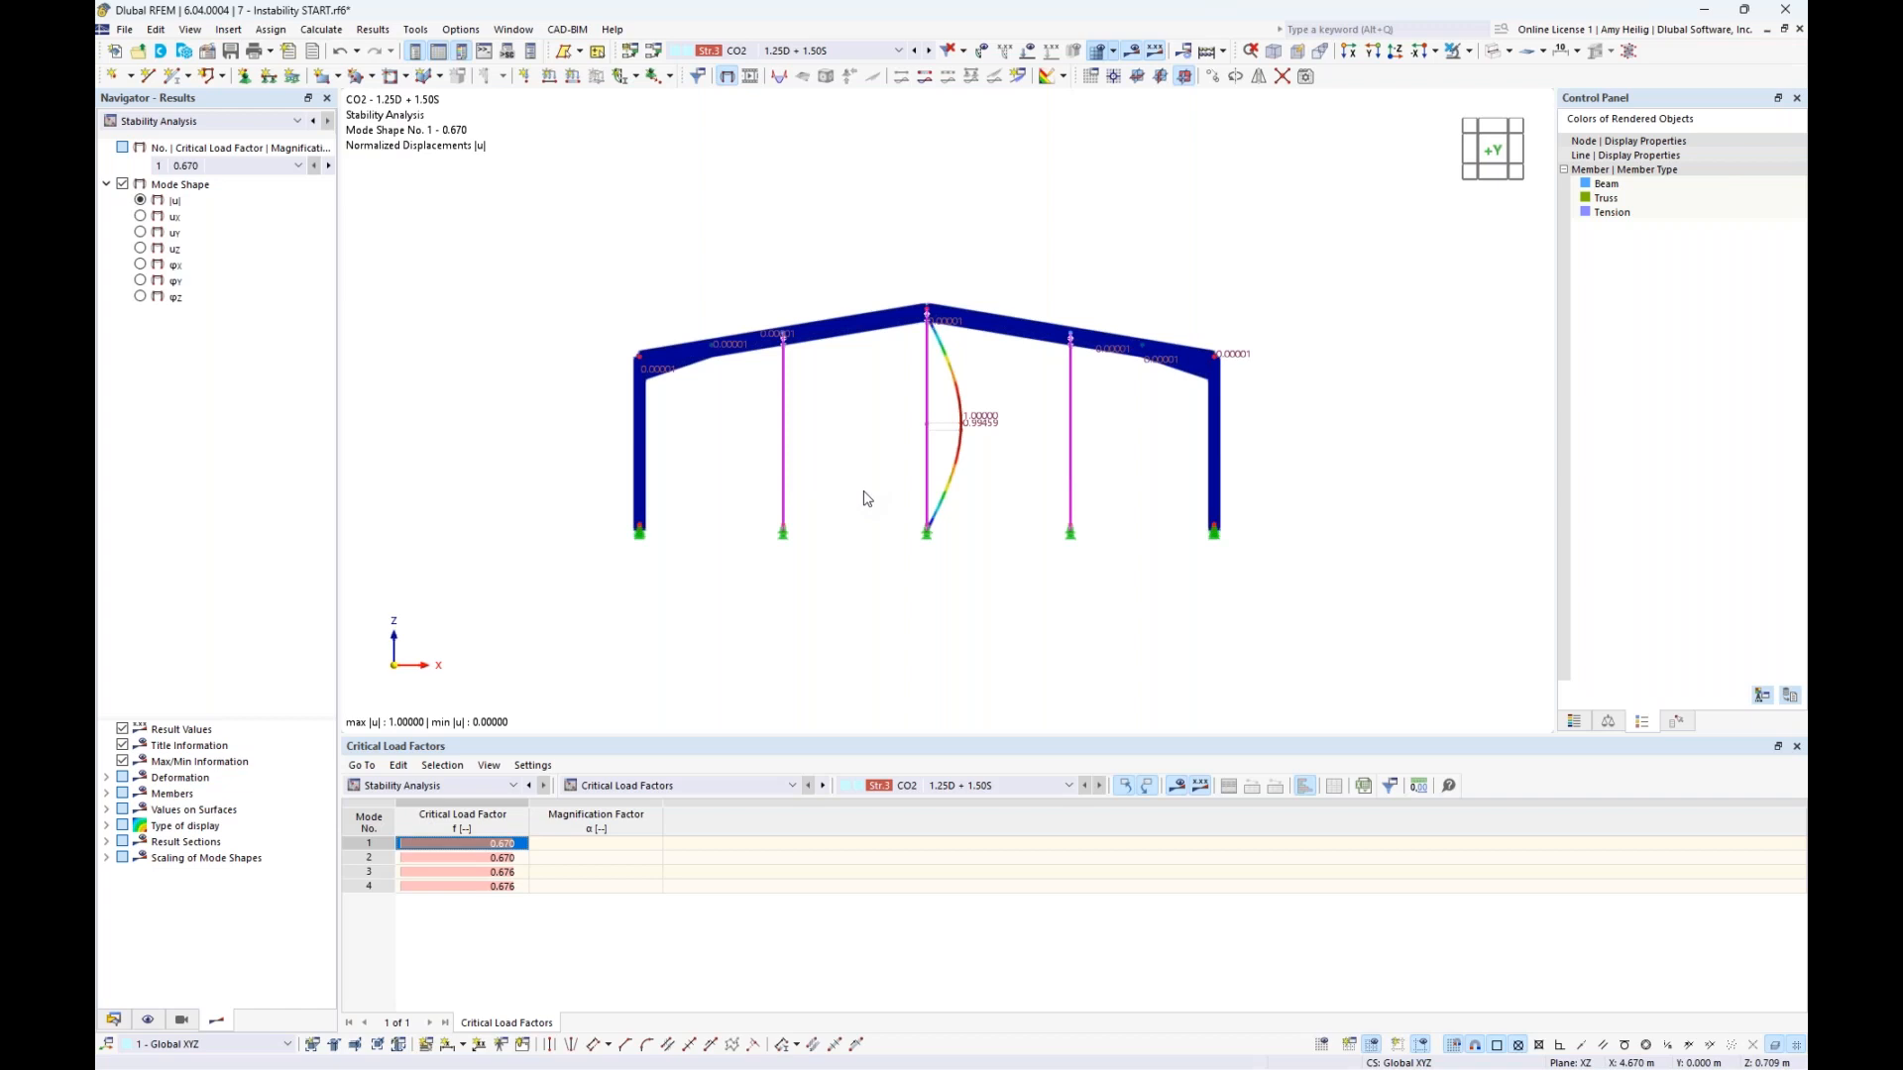
{"action": "scroll", "coordinate": [868, 499], "scroll_direction": "up", "scroll_amount": 1}
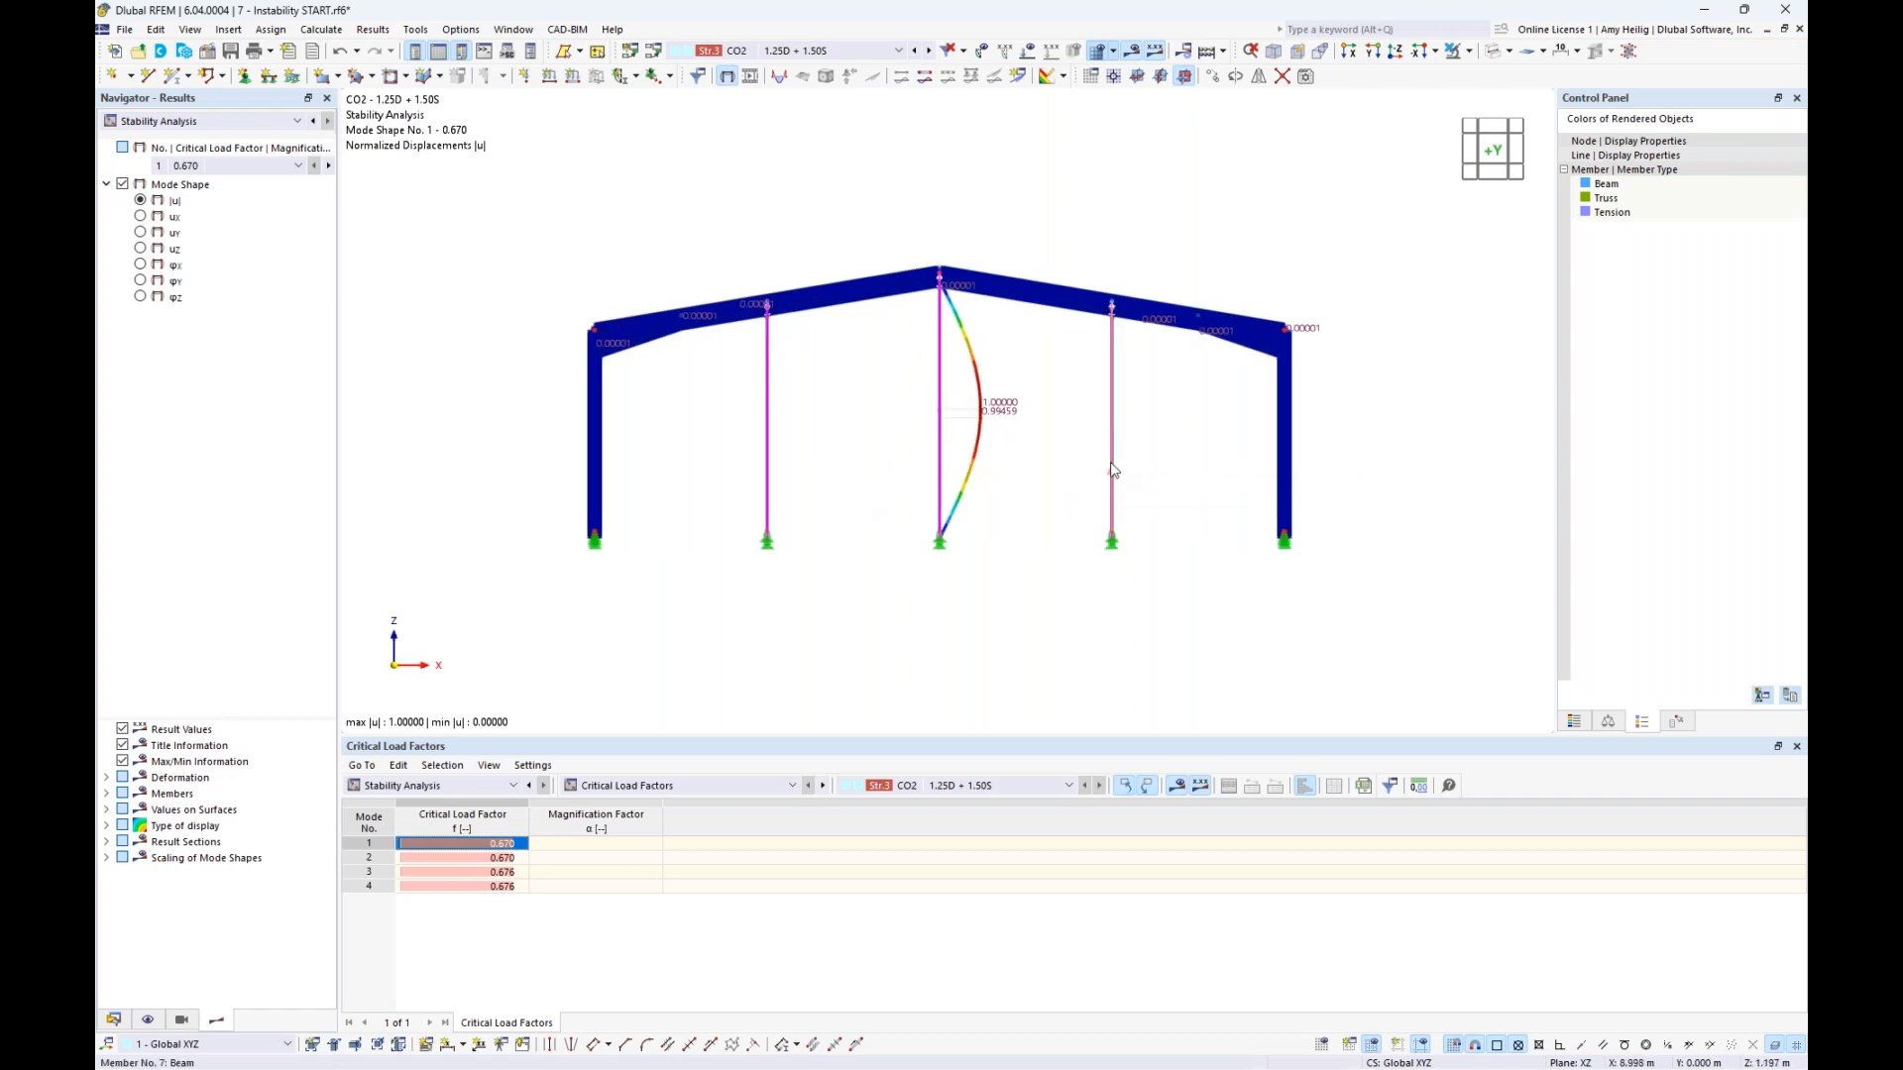
{"action": "double_click", "coordinate": [1112, 470]}
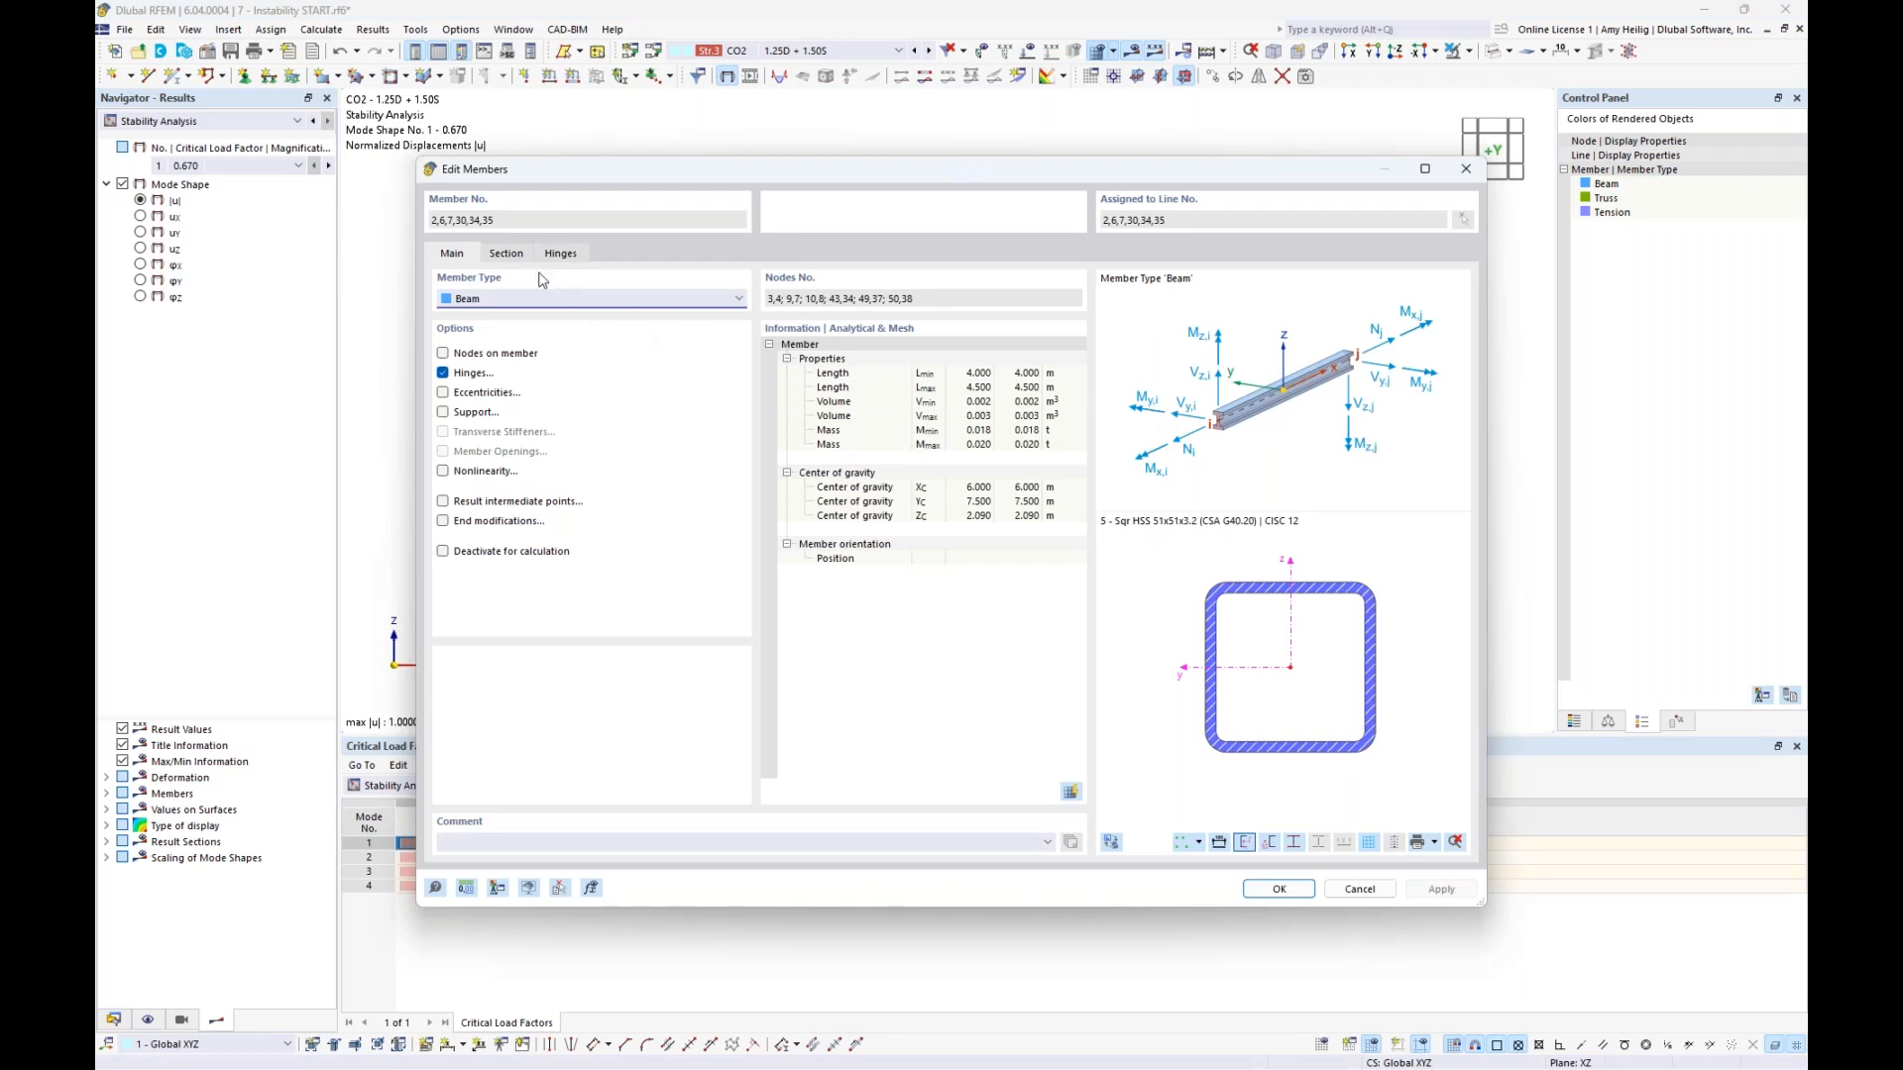
{"action": "left_click", "coordinate": [507, 254]}
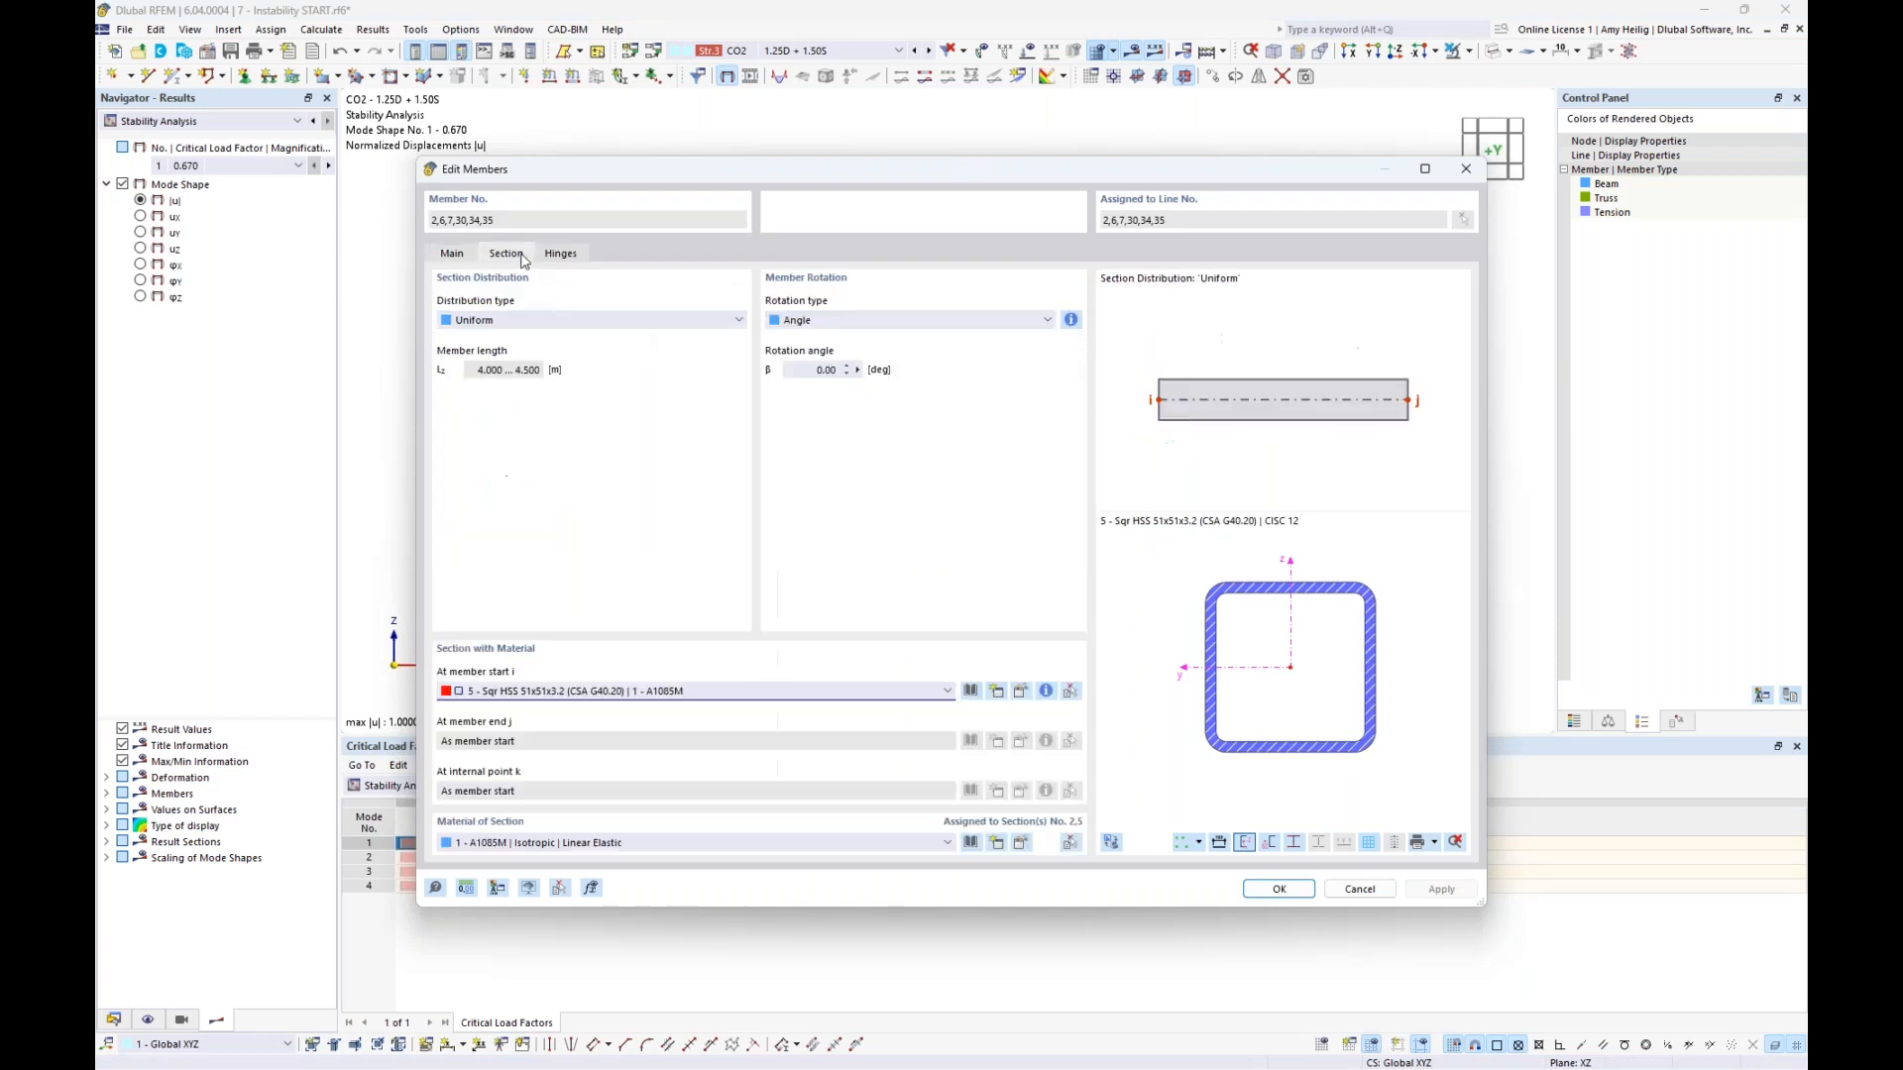
{"action": "left_click", "coordinate": [677, 693]}
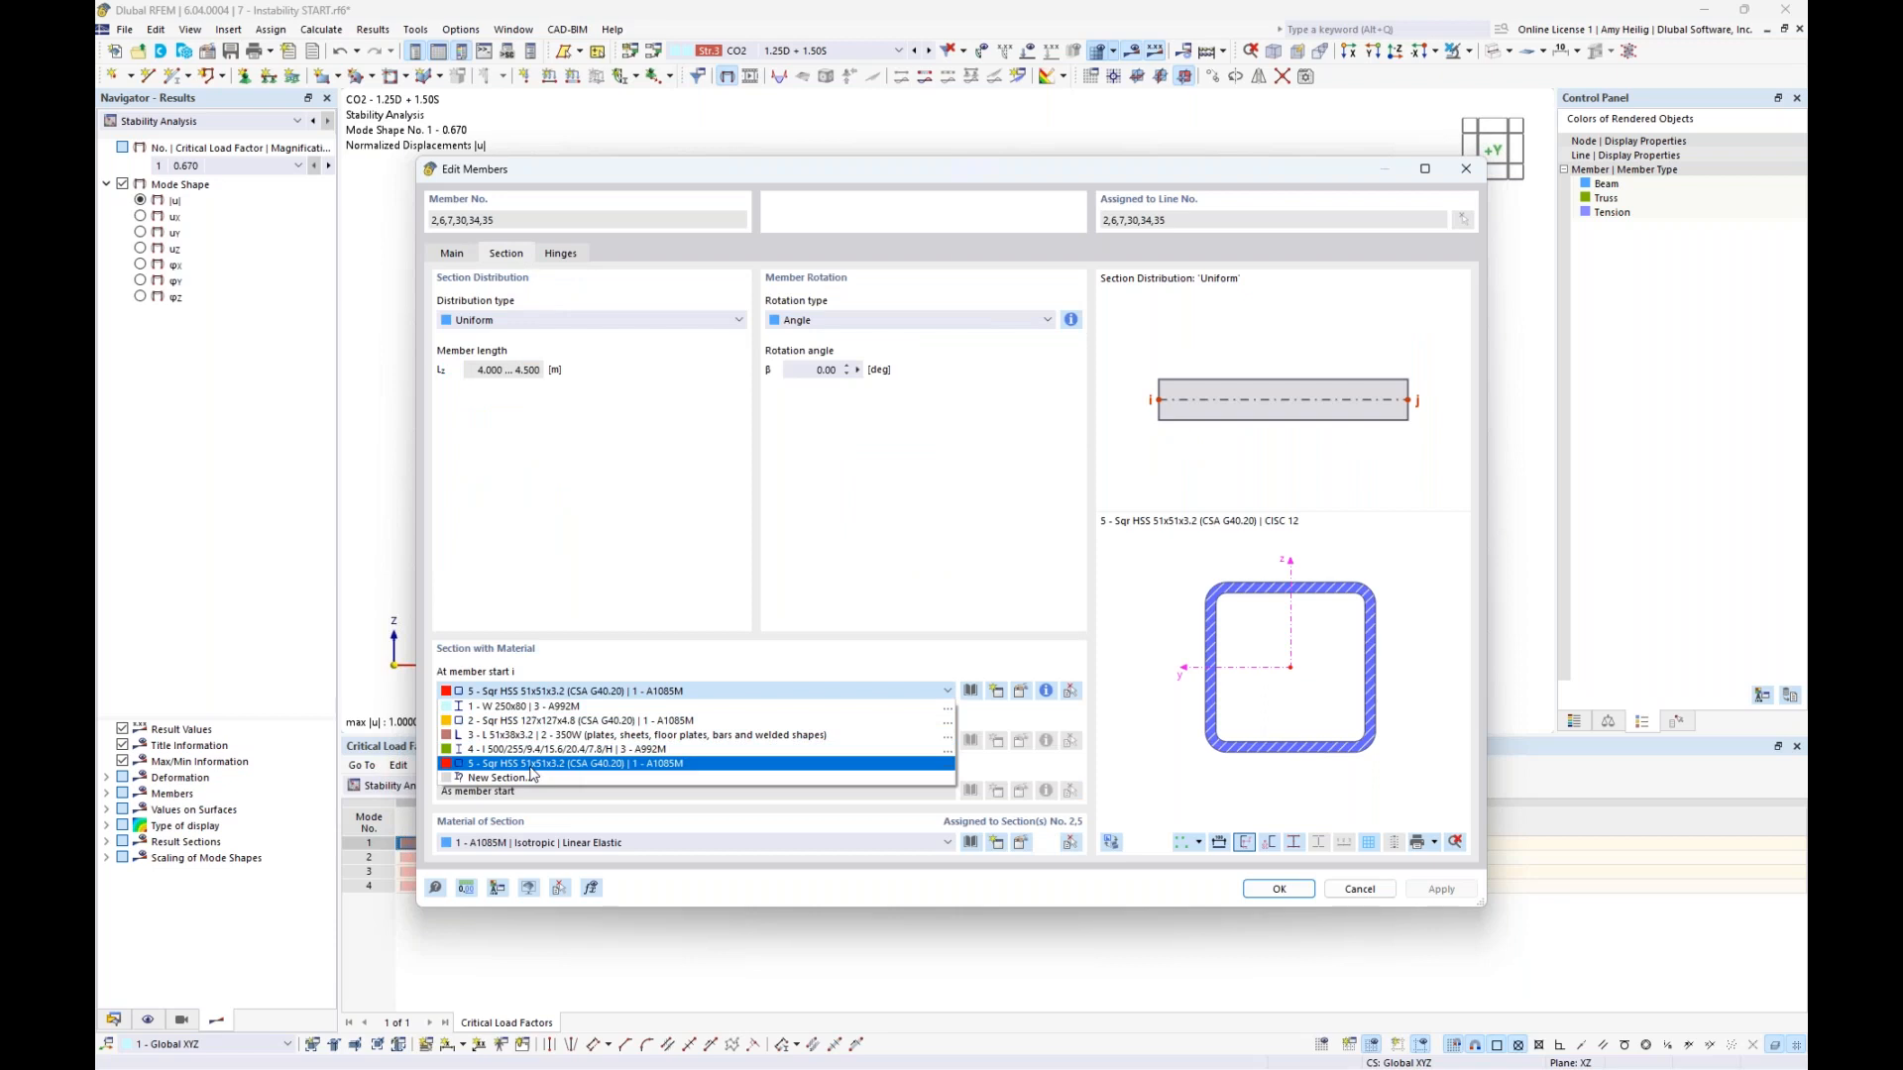
{"action": "left_click", "coordinate": [540, 723]}
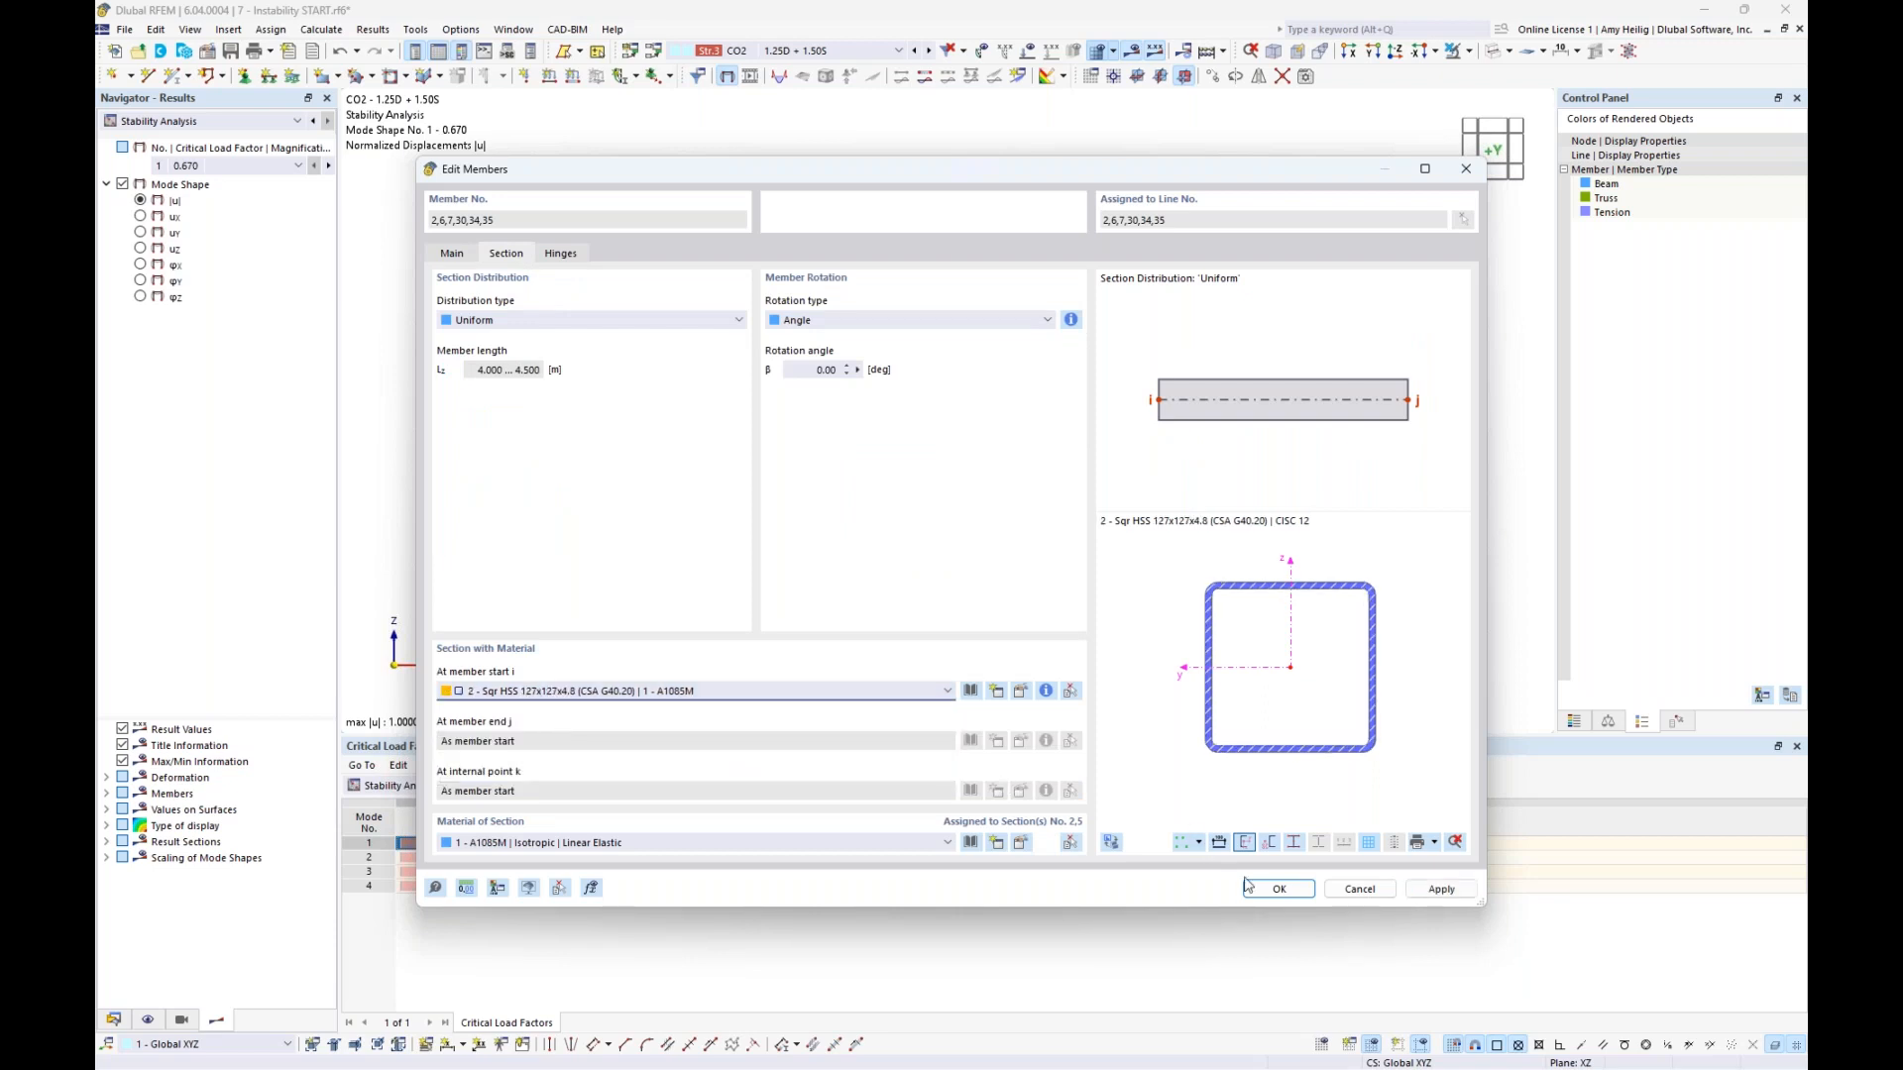
{"action": "left_click", "coordinate": [1278, 889]}
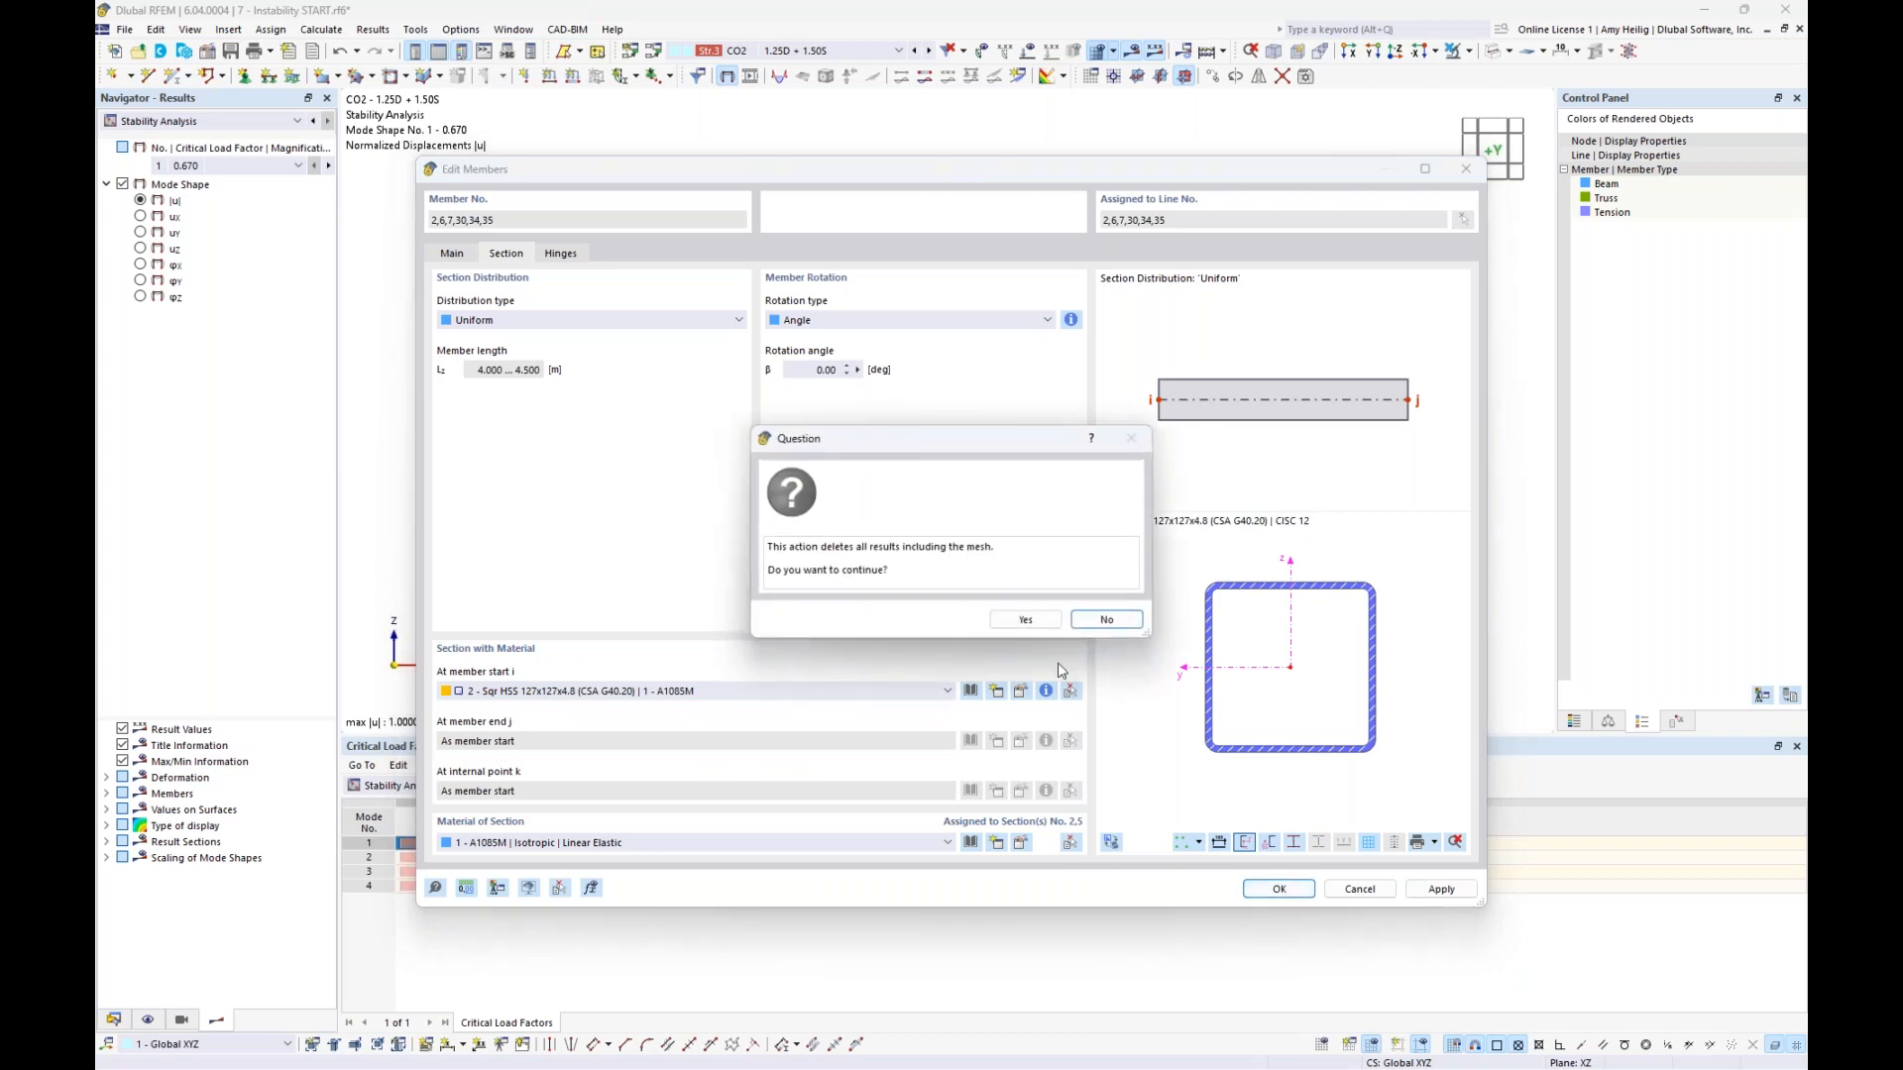
{"action": "left_click", "coordinate": [1033, 619]}
Clear the column selection and display the hall's members as solid rendered sections
{"action": "left_click", "coordinate": [1323, 280]}
{"action": "middle_click_drag", "start_coordinate": [1323, 280], "coordinate": [1255, 294], "text": "ctrl"}
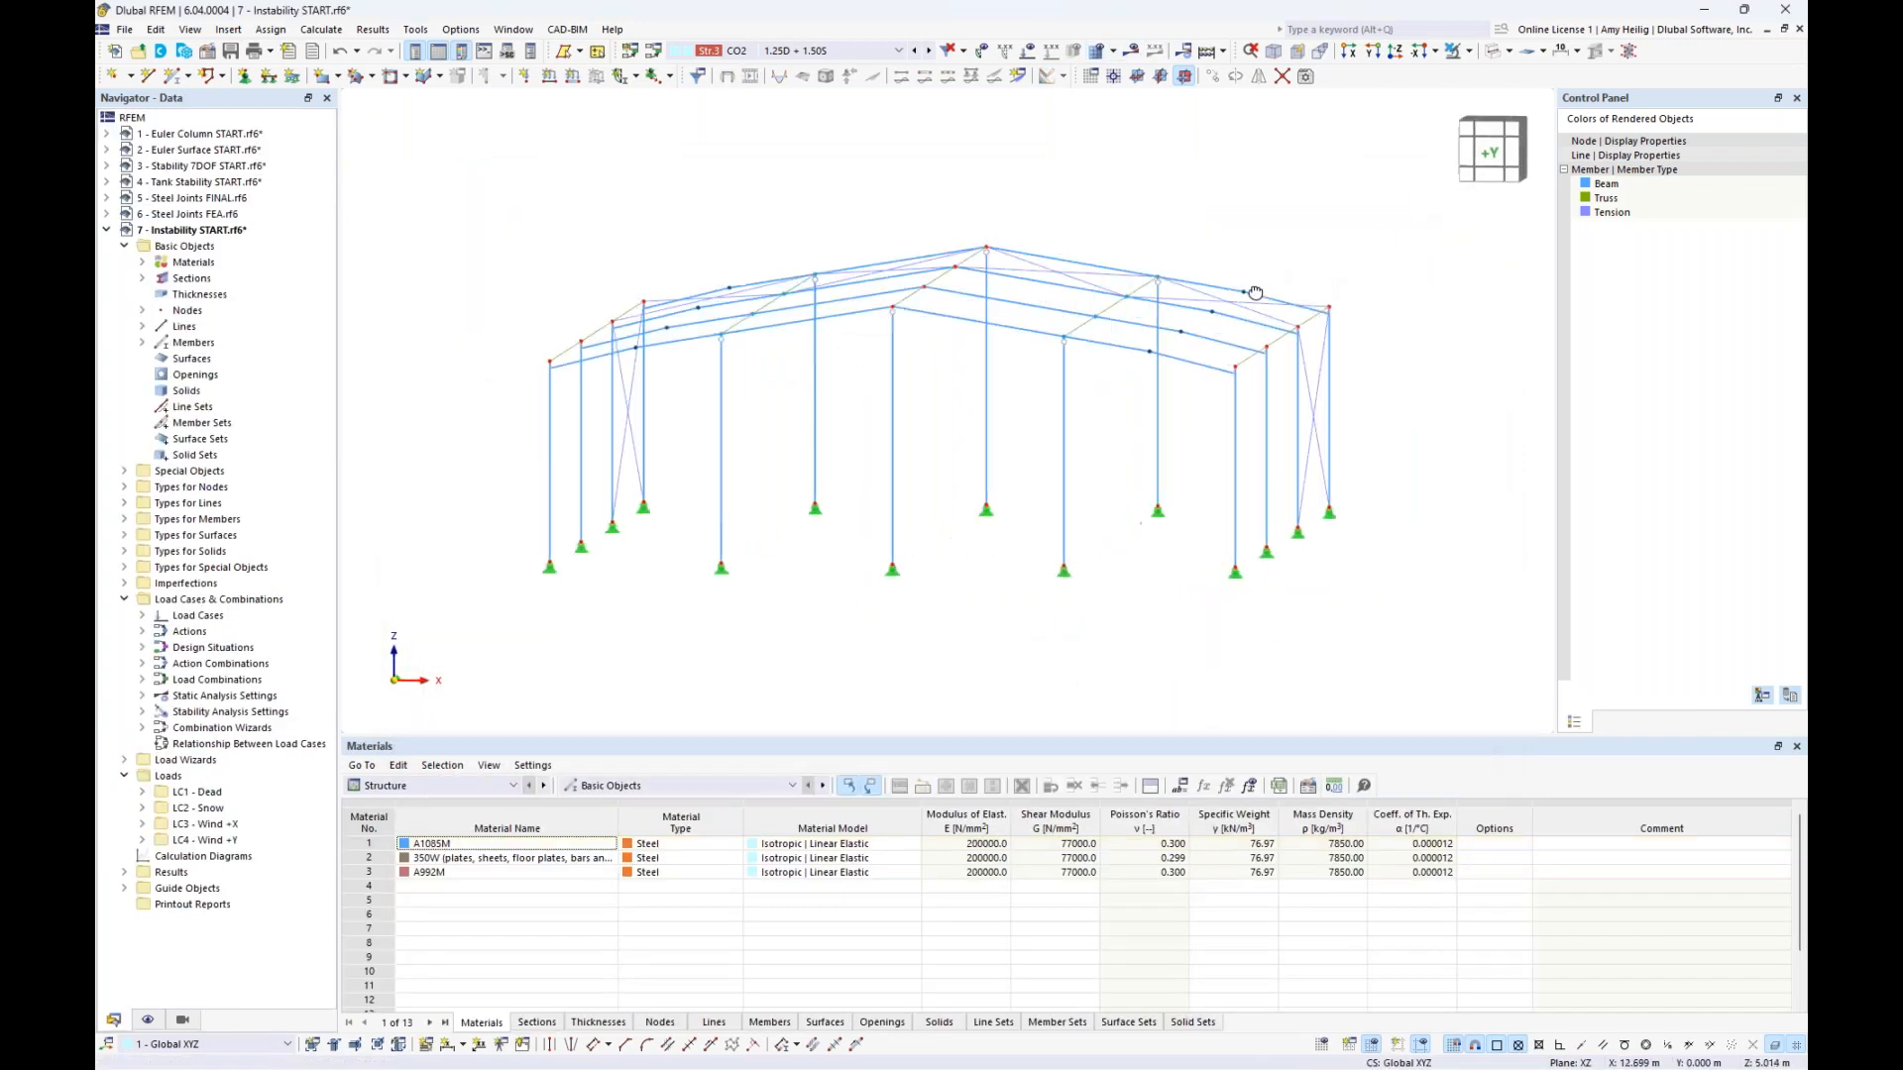
{"action": "left_click", "coordinate": [1494, 51]}
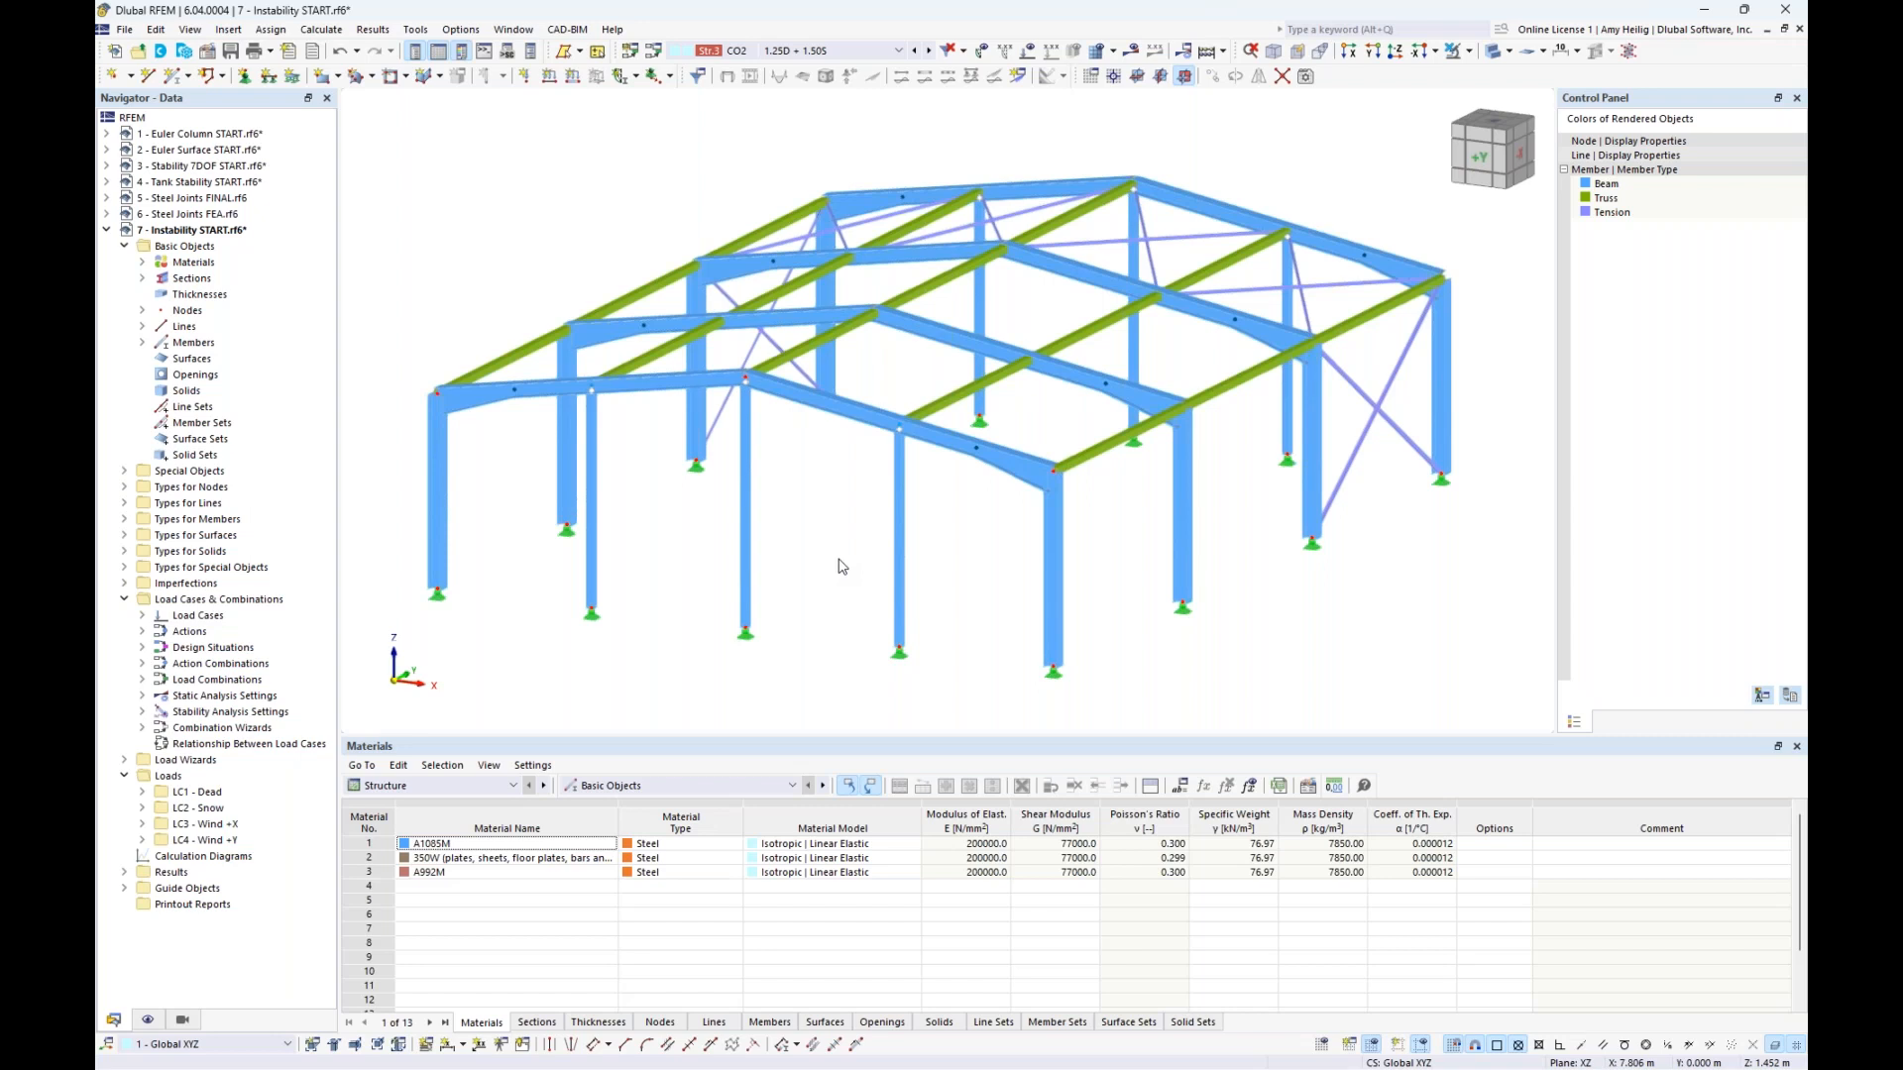
Set CO2's static analysis settings to SA2, Second-order (P-Δ) | Picard, and recalculate the combination
{"action": "left_click", "coordinate": [655, 51]}
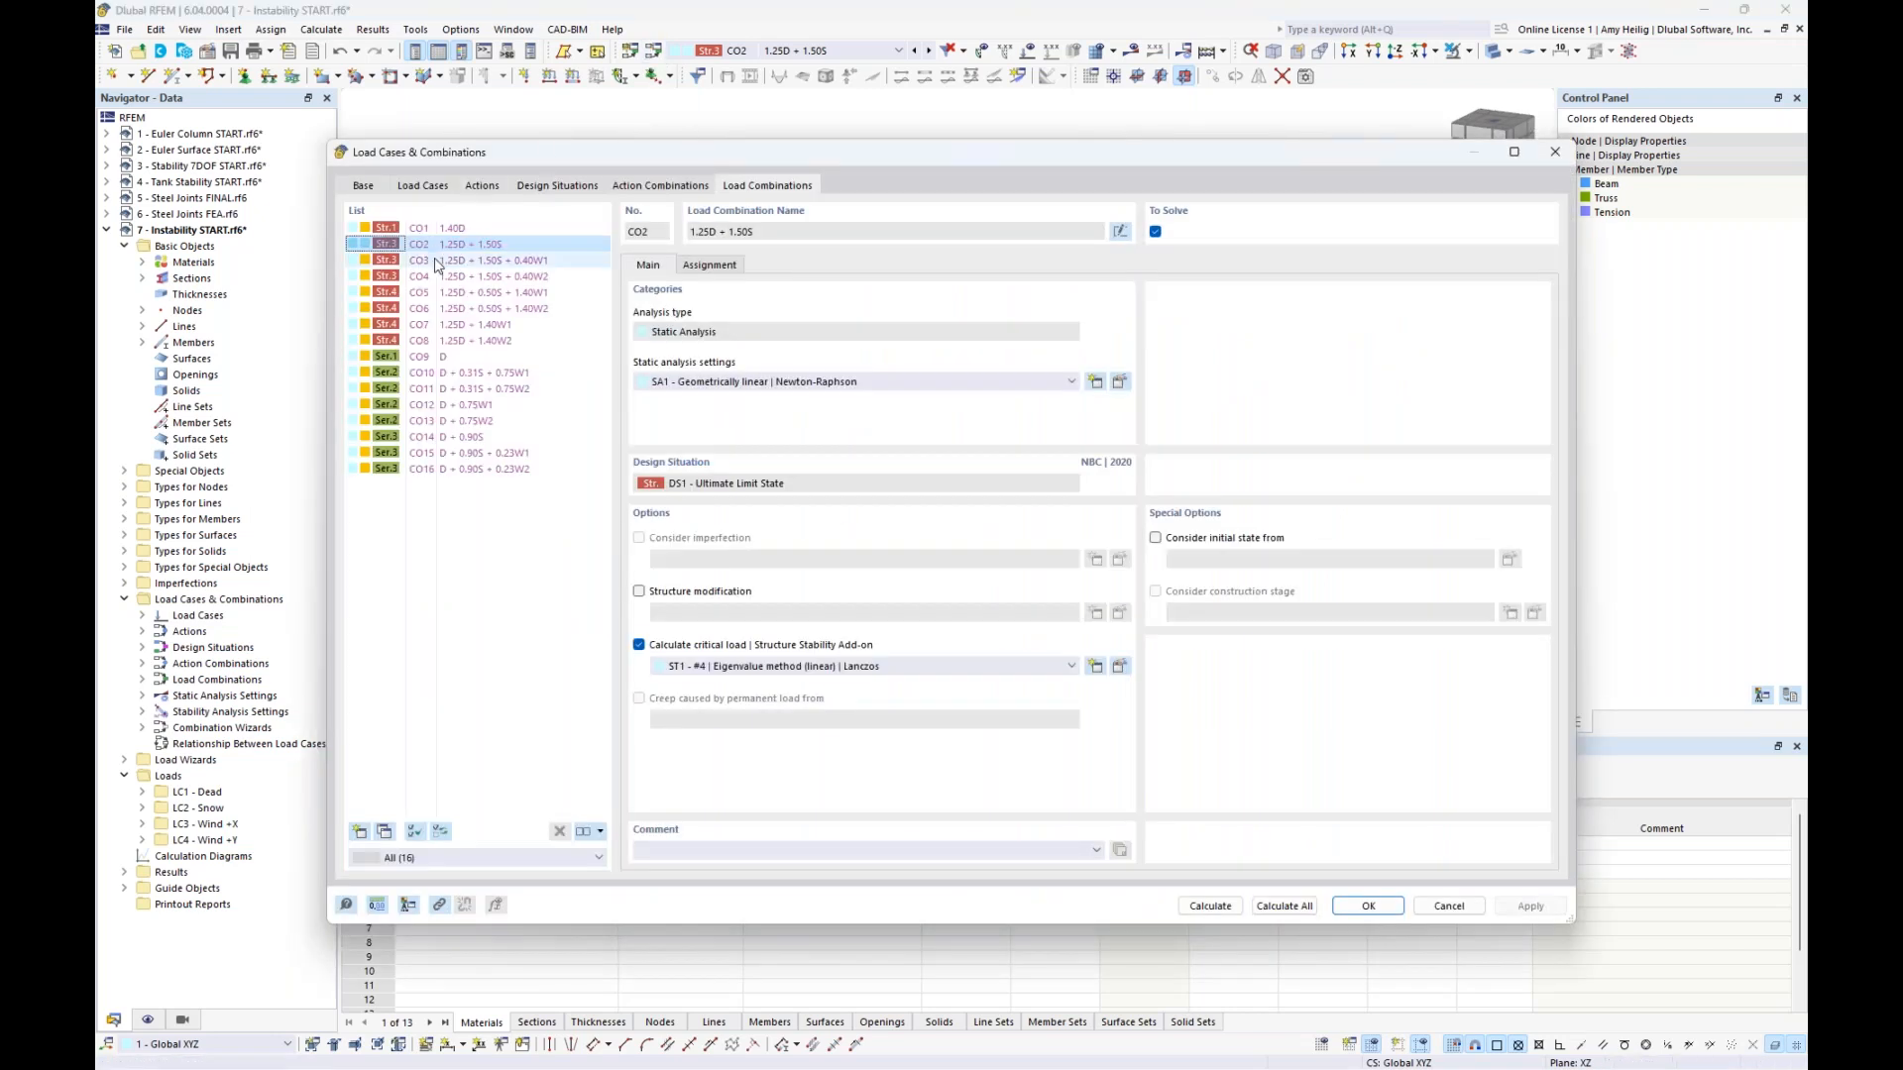
{"action": "left_click", "coordinate": [791, 383]}
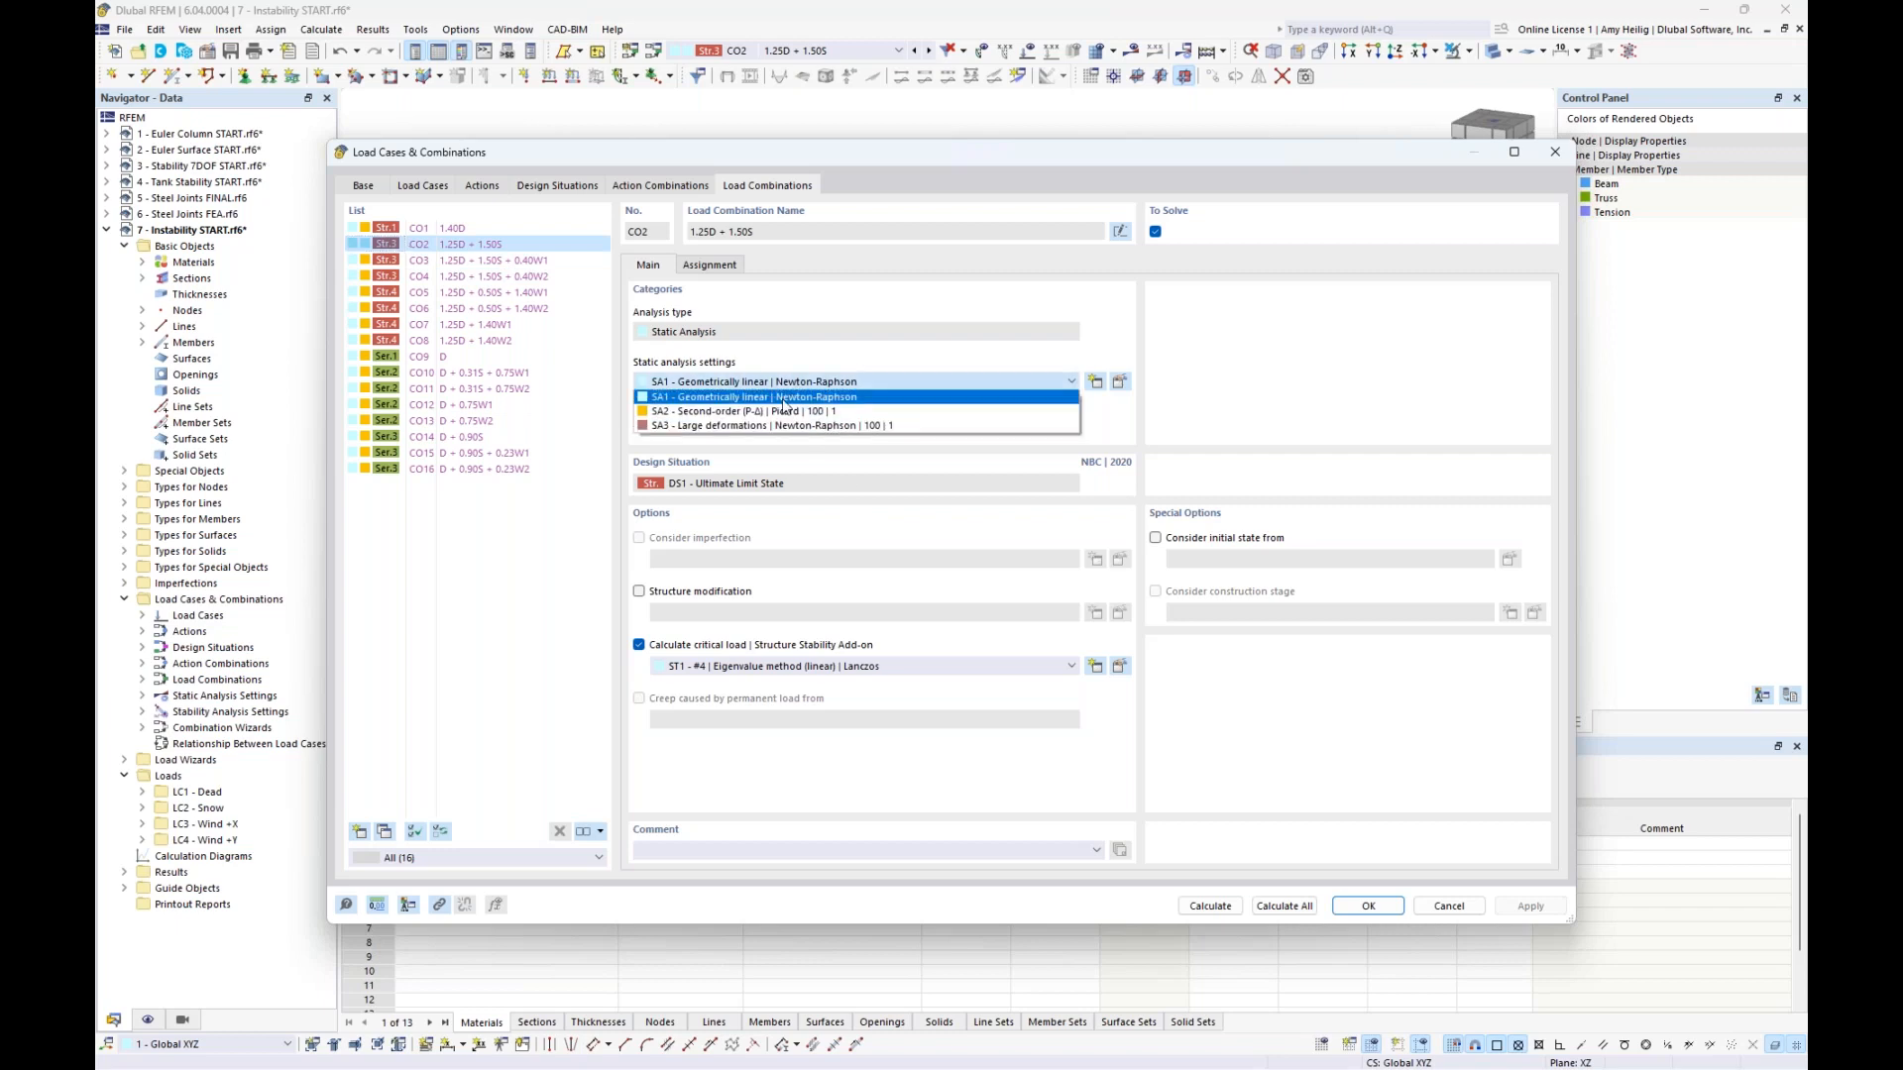
{"action": "left_click", "coordinate": [774, 412]}
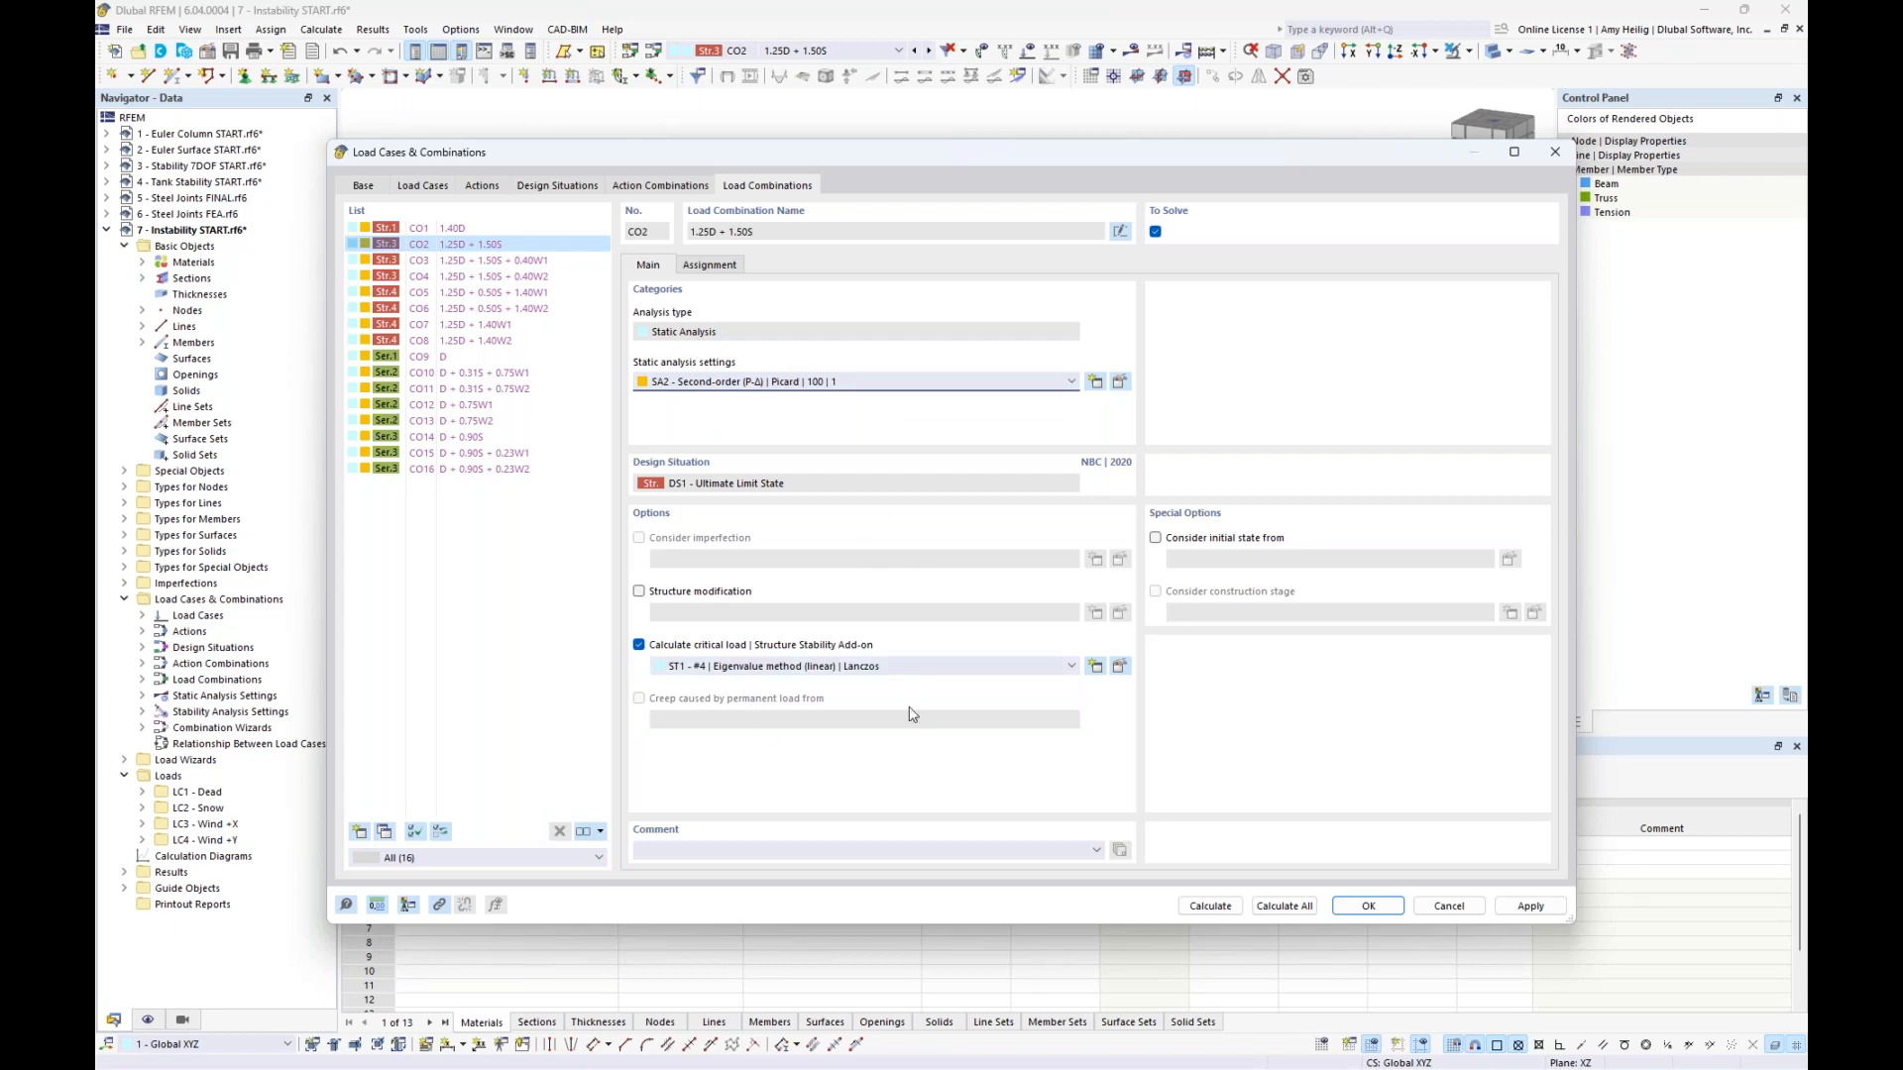
{"action": "left_click", "coordinate": [1211, 906]}
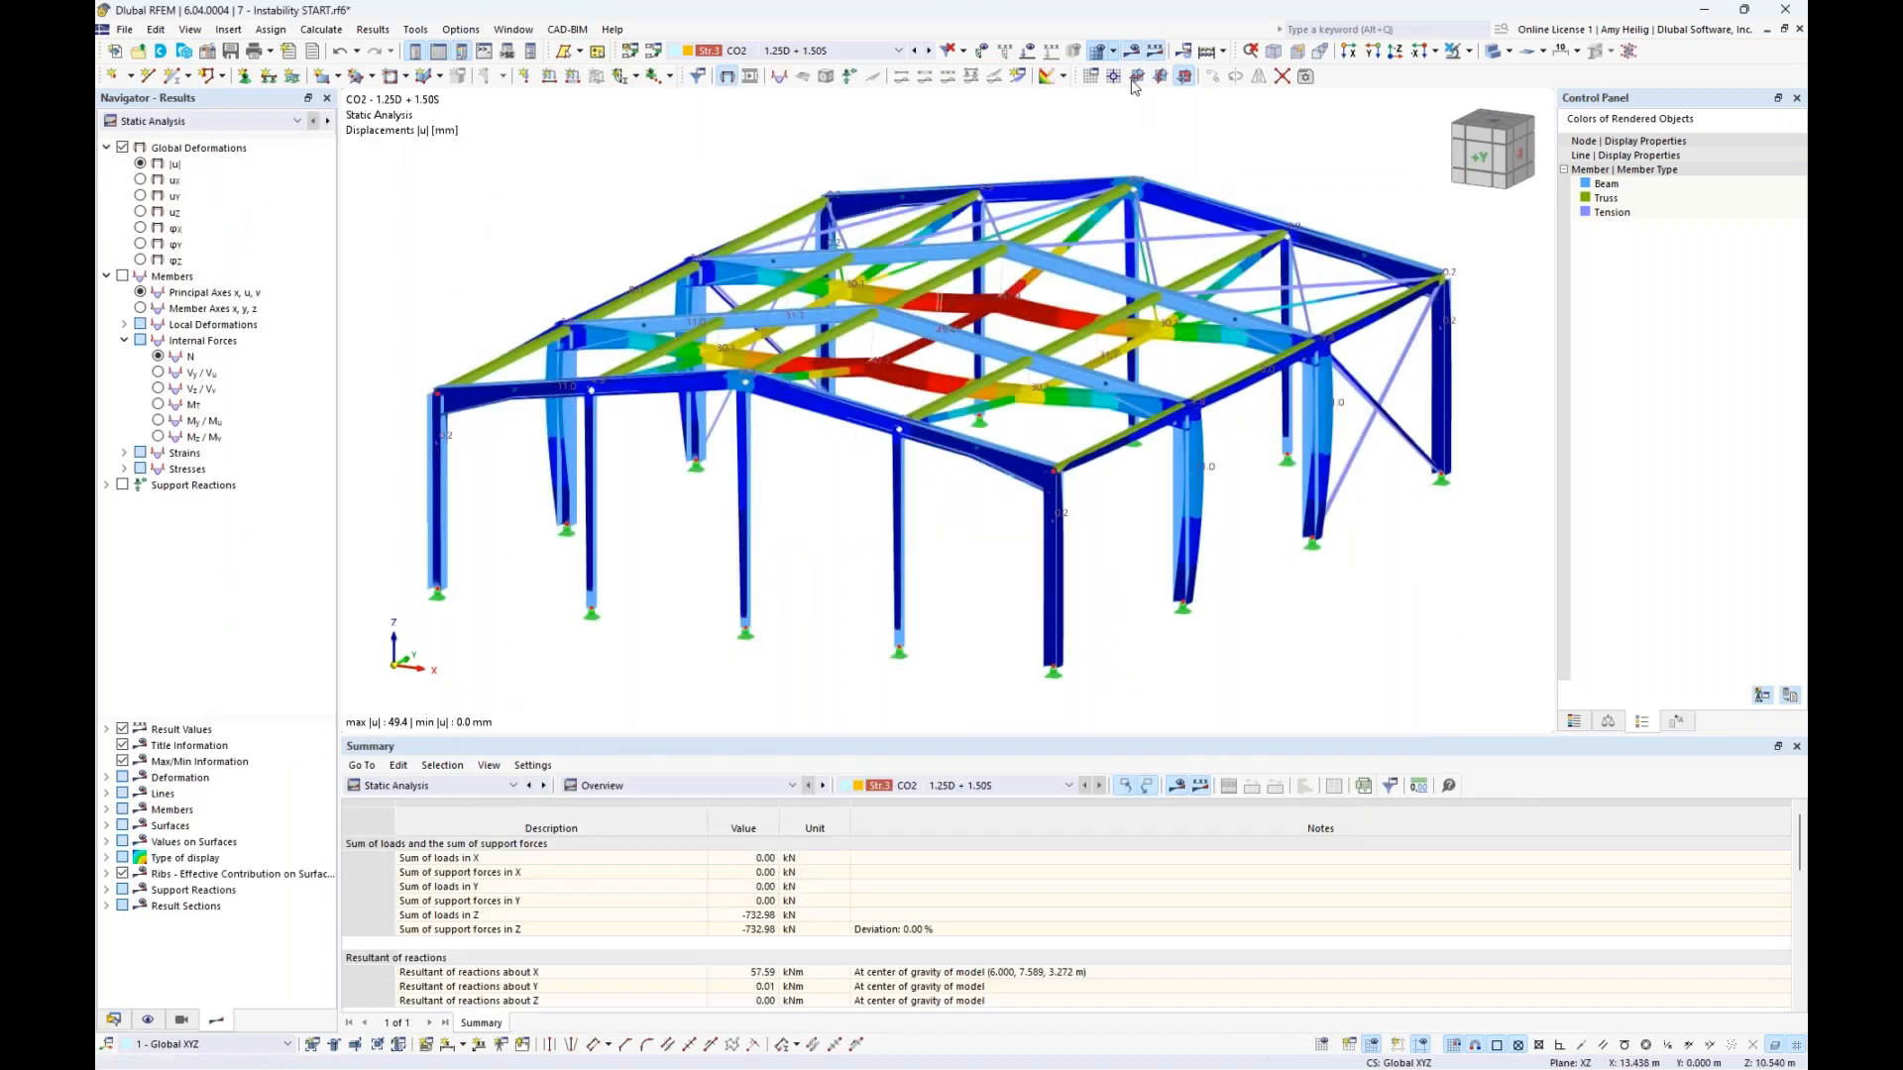
Hide the solid rendering of the undeformed members and display CO2's stability analysis results to examine mode shape 1 and its critical load factors
{"action": "left_click", "coordinate": [1492, 50]}
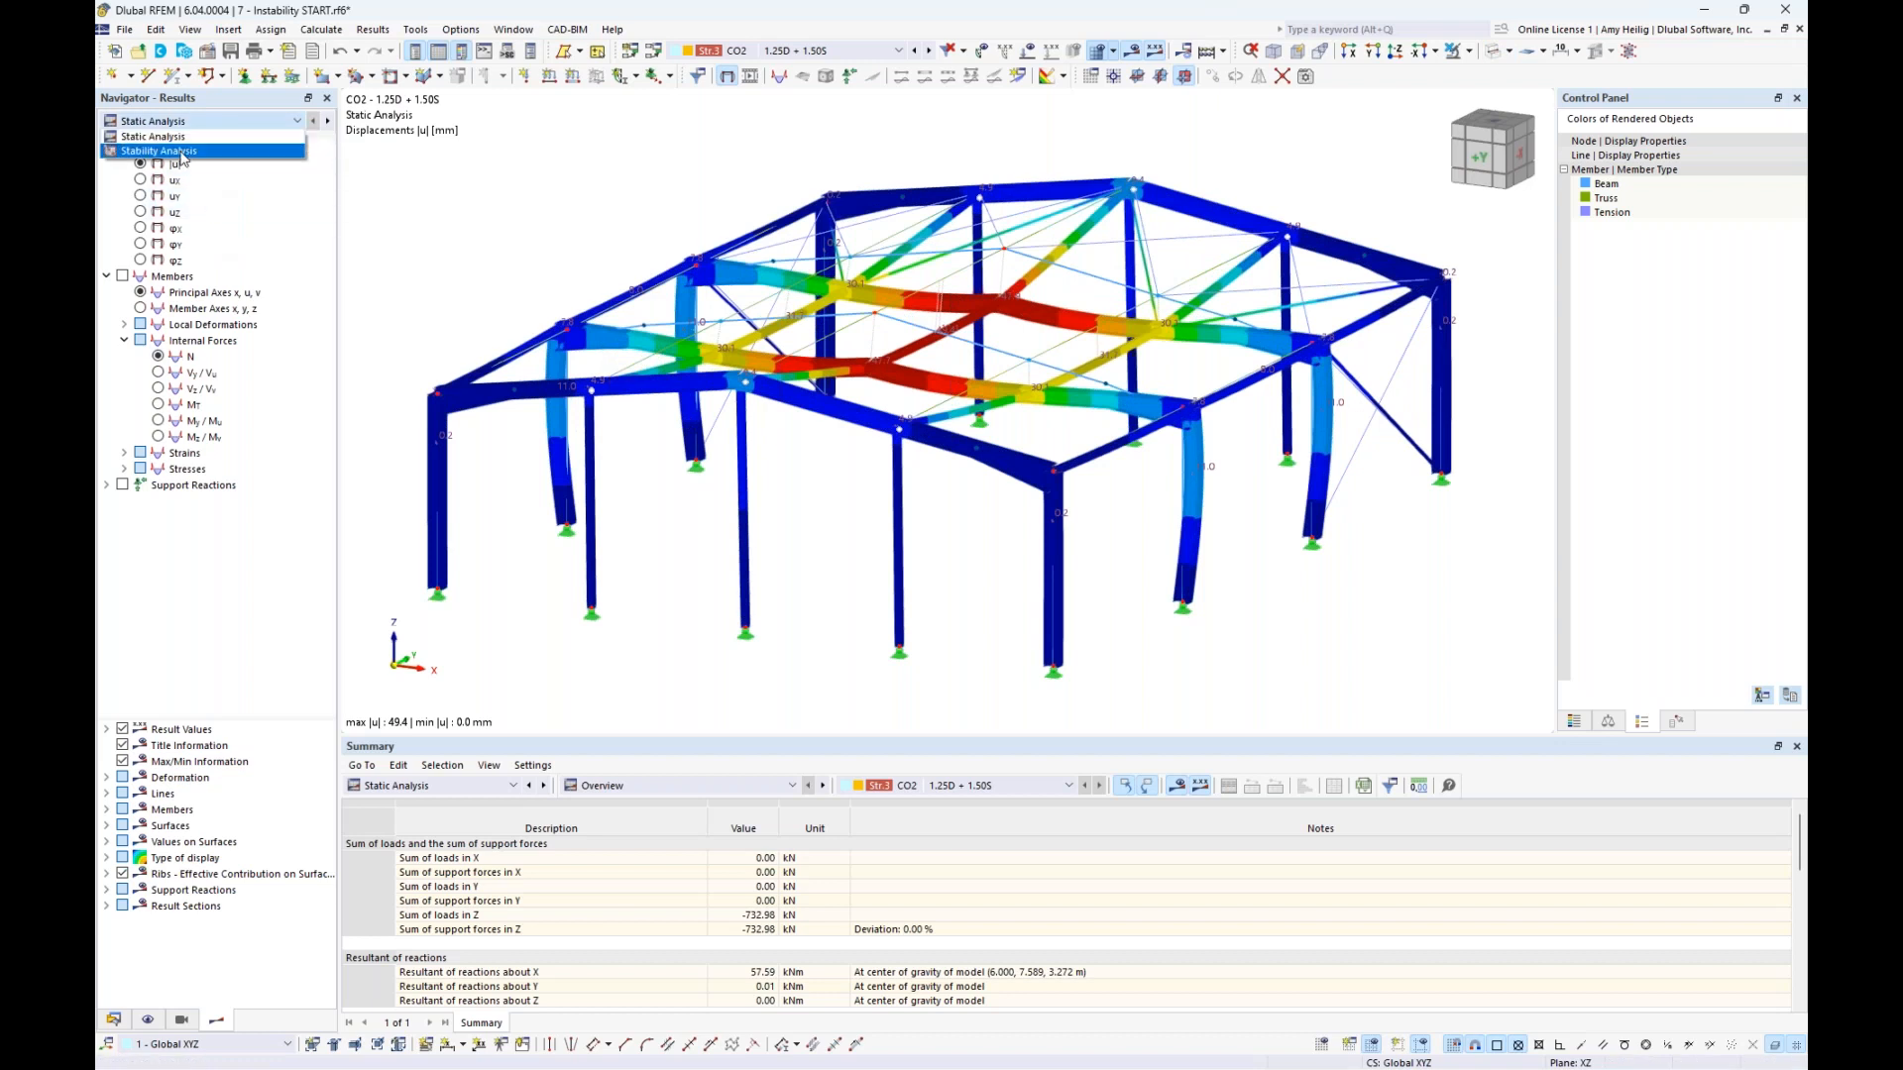
{"action": "left_click", "coordinate": [182, 151]}
{"action": "scroll", "coordinate": [836, 610], "scroll_direction": "down", "scroll_amount": 1}
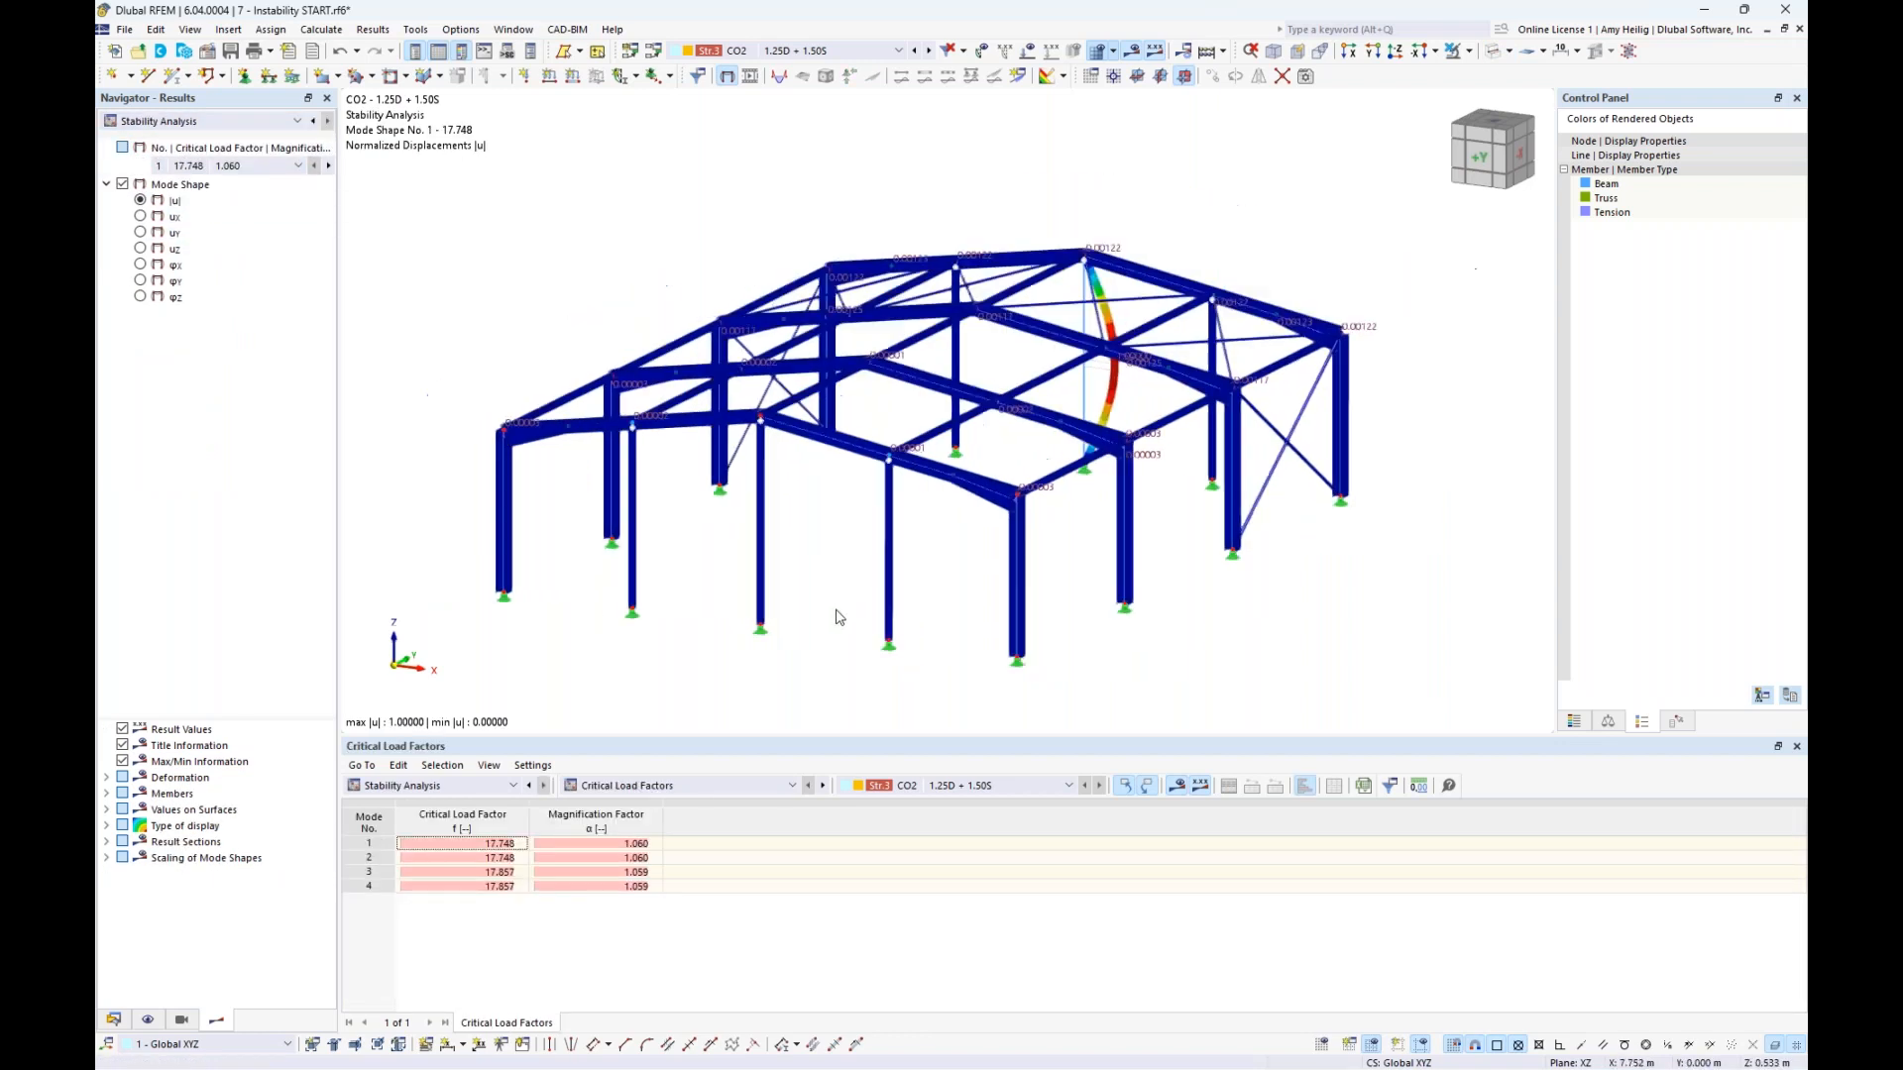
{"action": "middle_click_drag", "start_coordinate": [1294, 570], "coordinate": [957, 540], "text": "ctrl"}
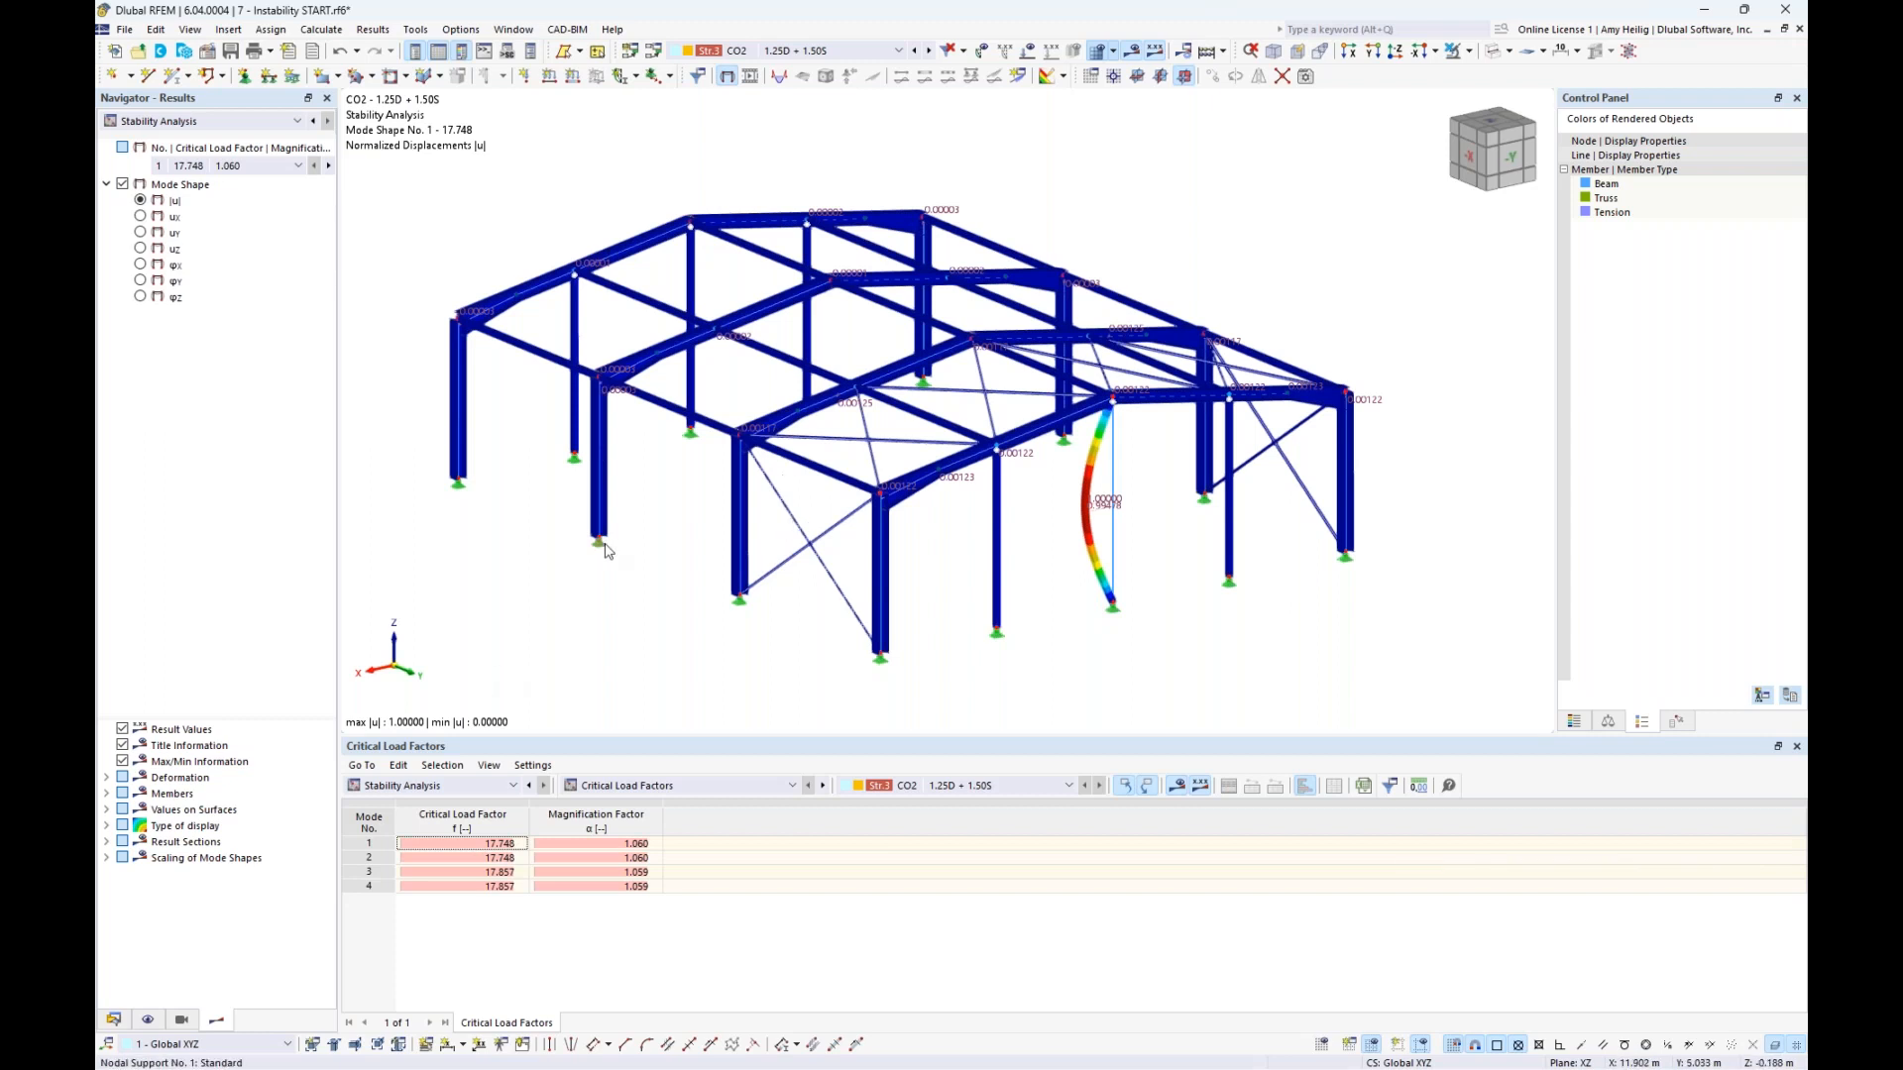
{"action": "mouse_move", "coordinate": [608, 551]}
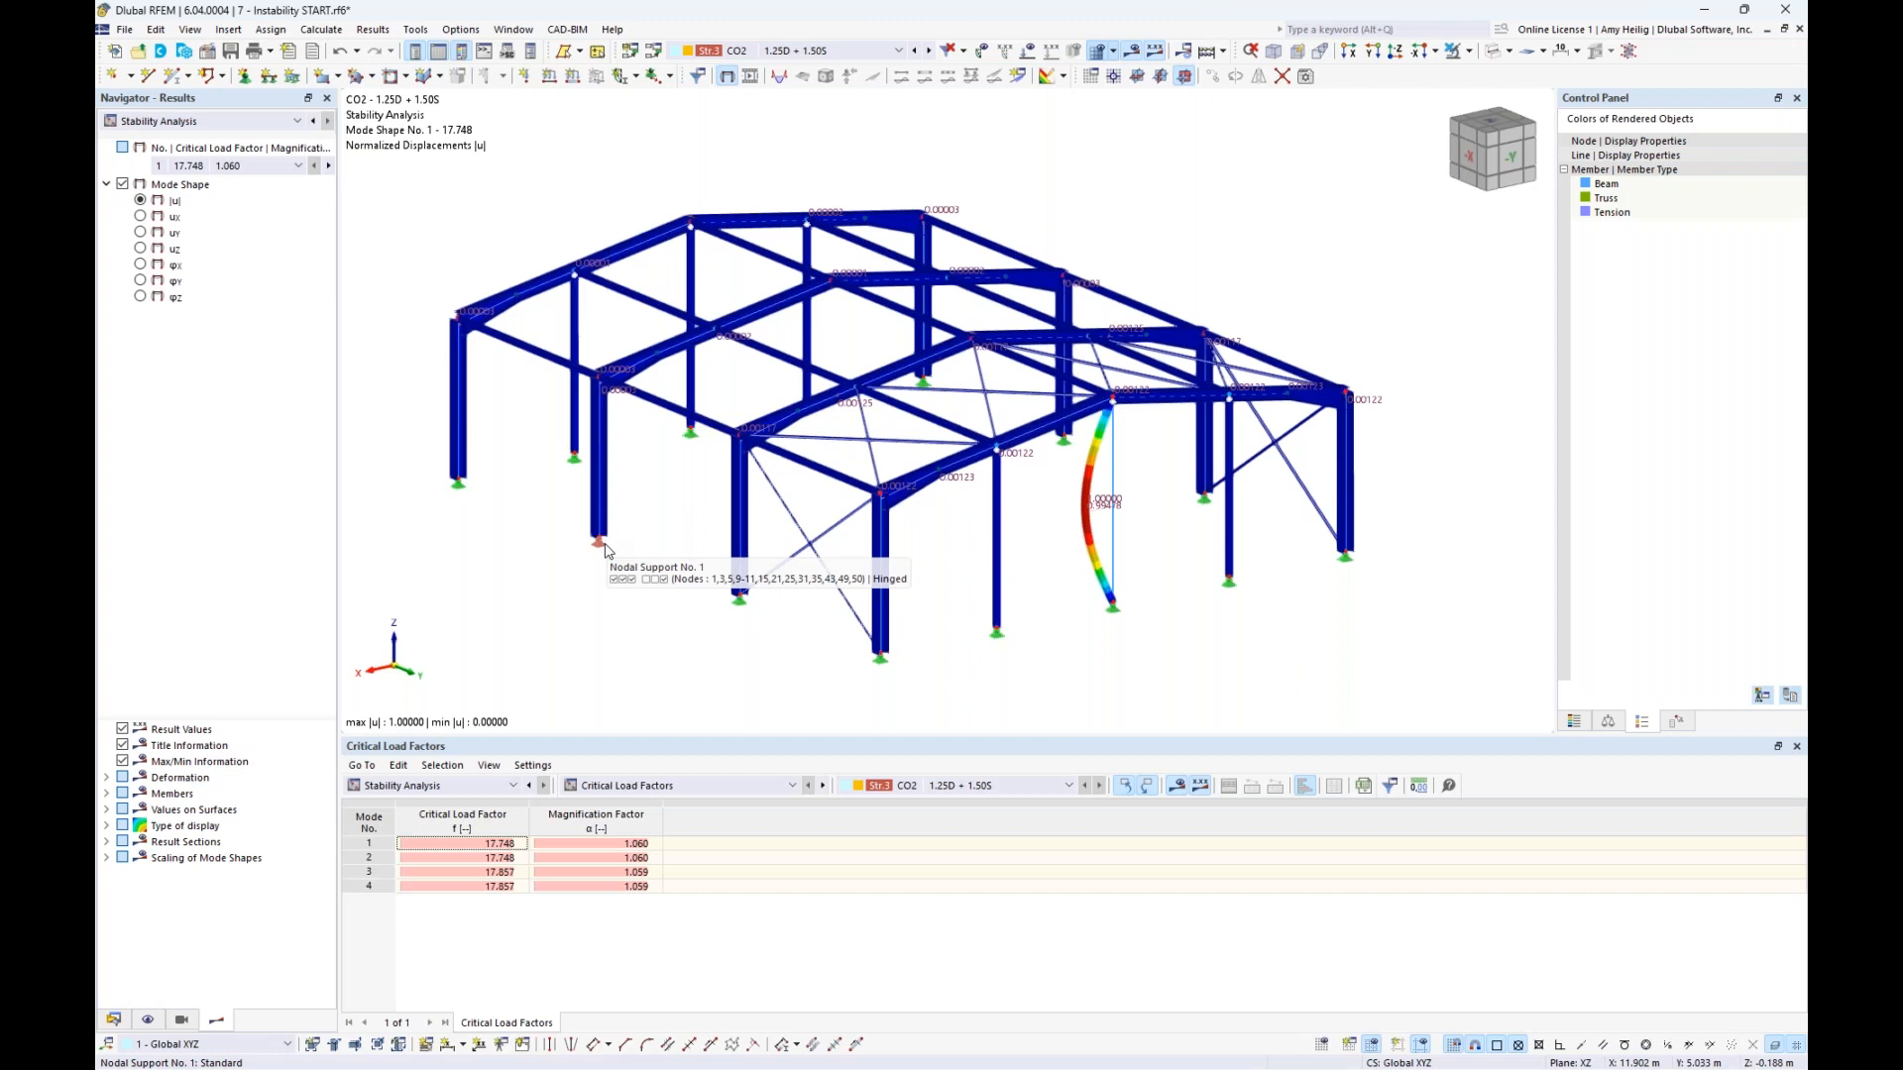
Switch to the running PowerPoint slide show of the stability analysis webinar
{"action": "key", "text": "super+Tab"}
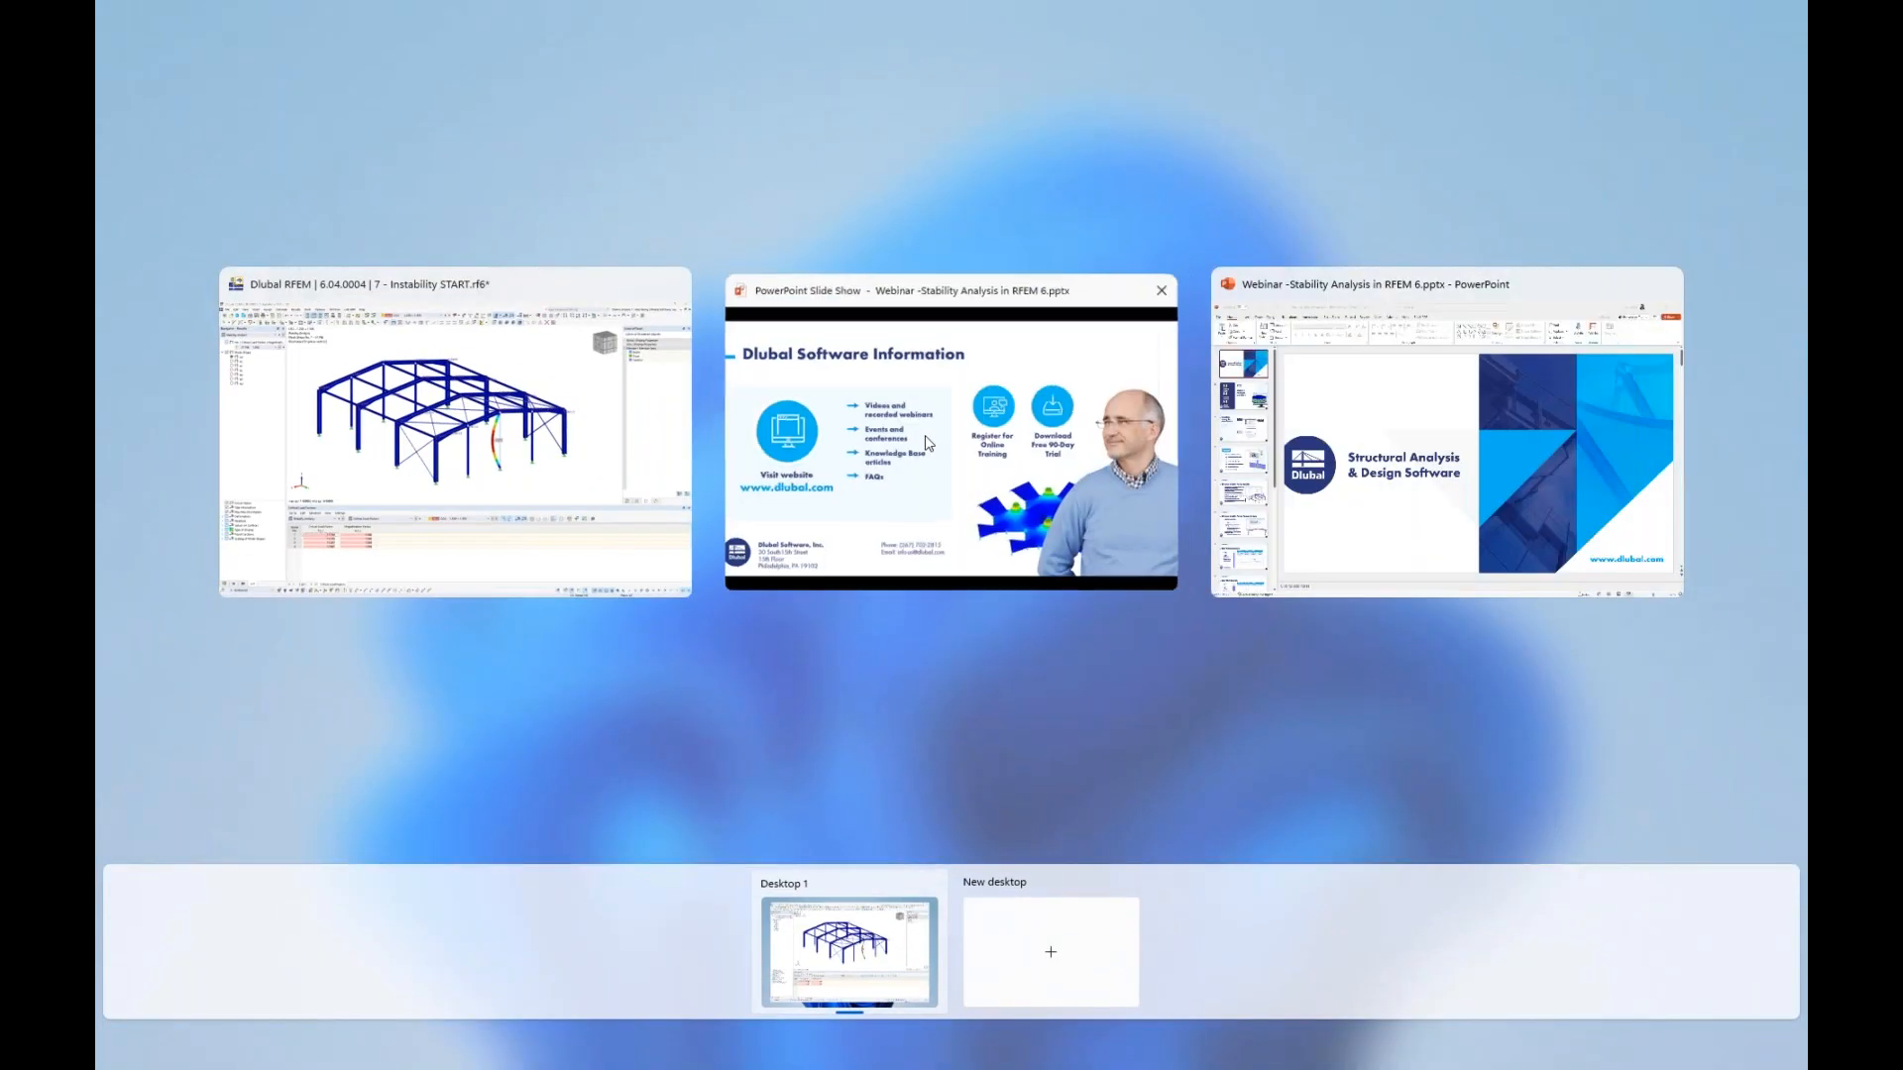
{"action": "left_click", "coordinate": [928, 443]}
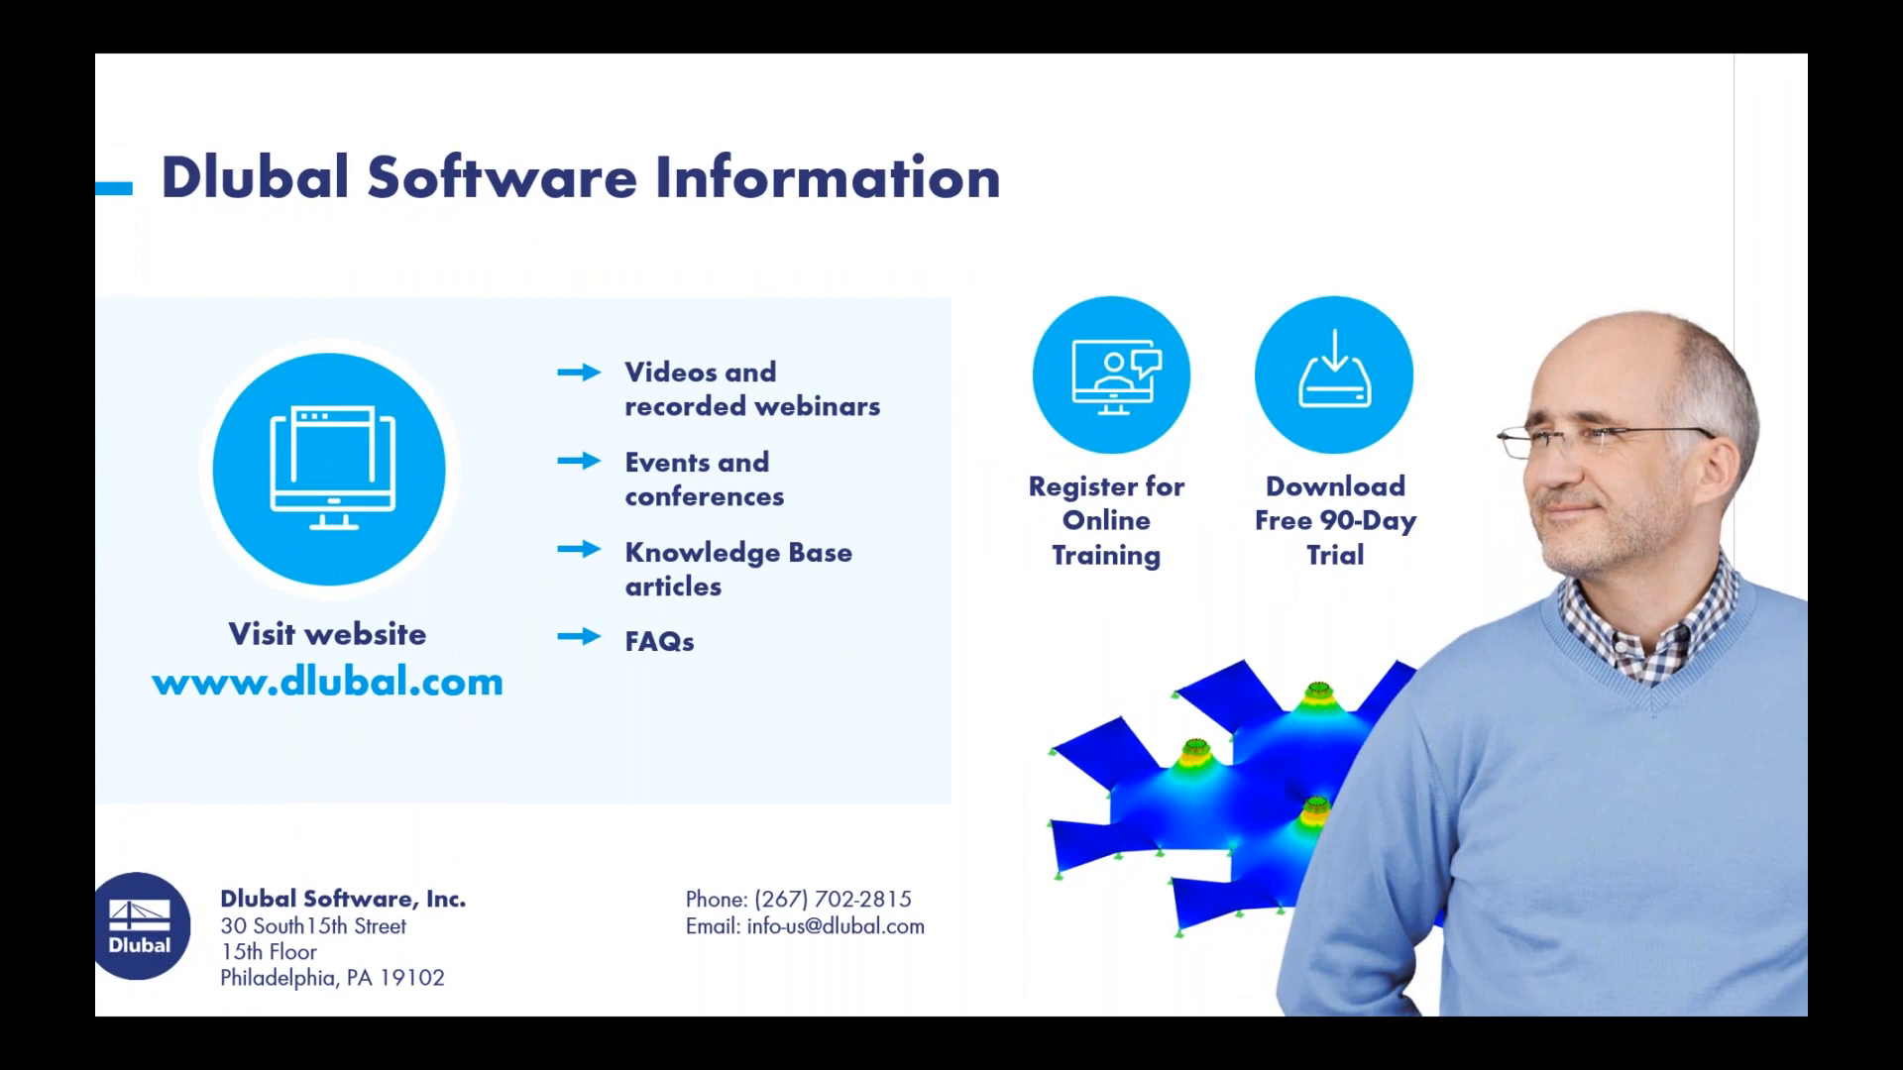